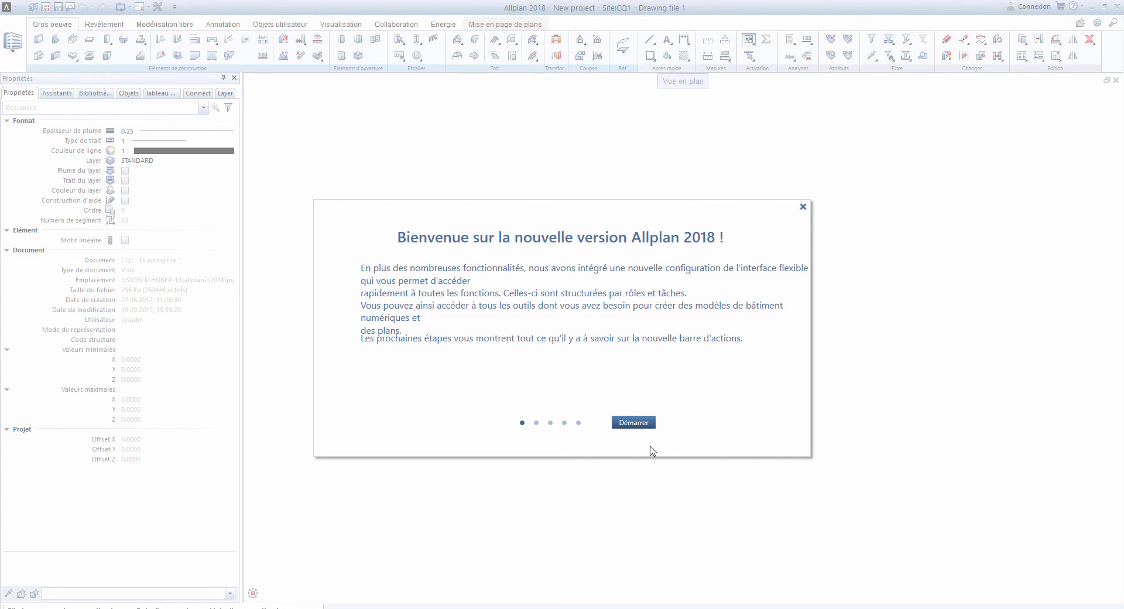
# Step: Go through the introductory tour of the new action bar and title bar, reading the blue task areas note, and close the tour
pyautogui.click(636, 425)
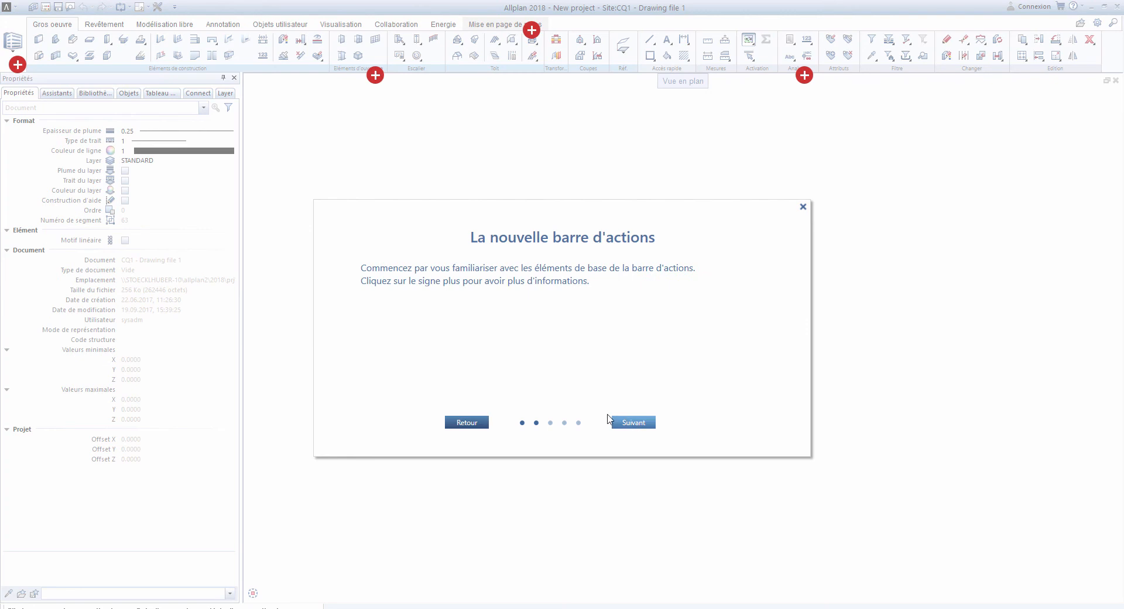
pyautogui.click(376, 74)
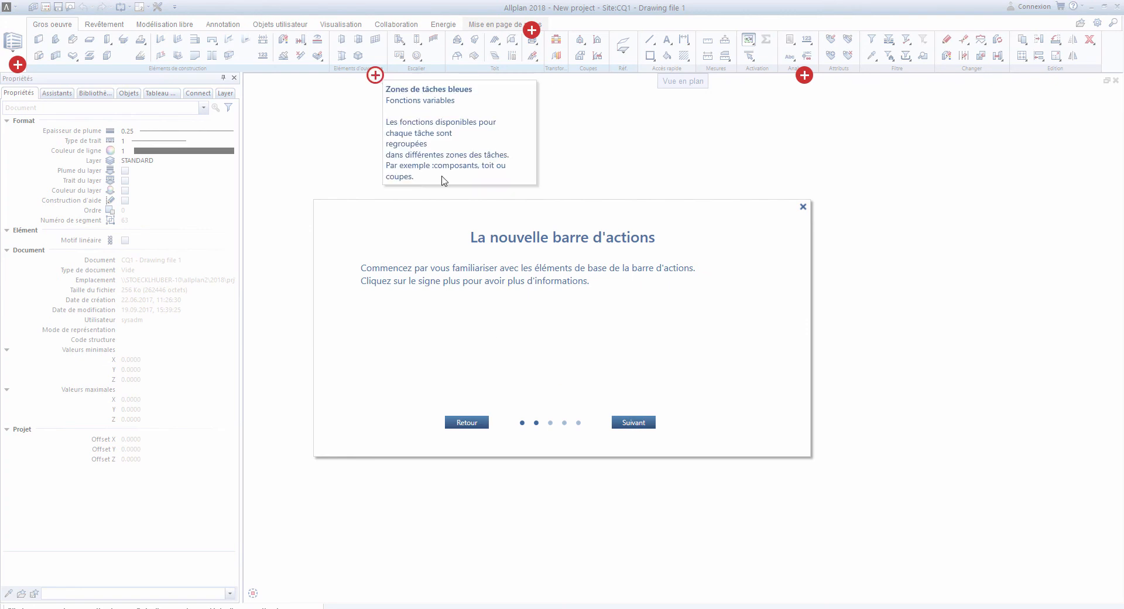
pyautogui.click(634, 425)
pyautogui.click(637, 427)
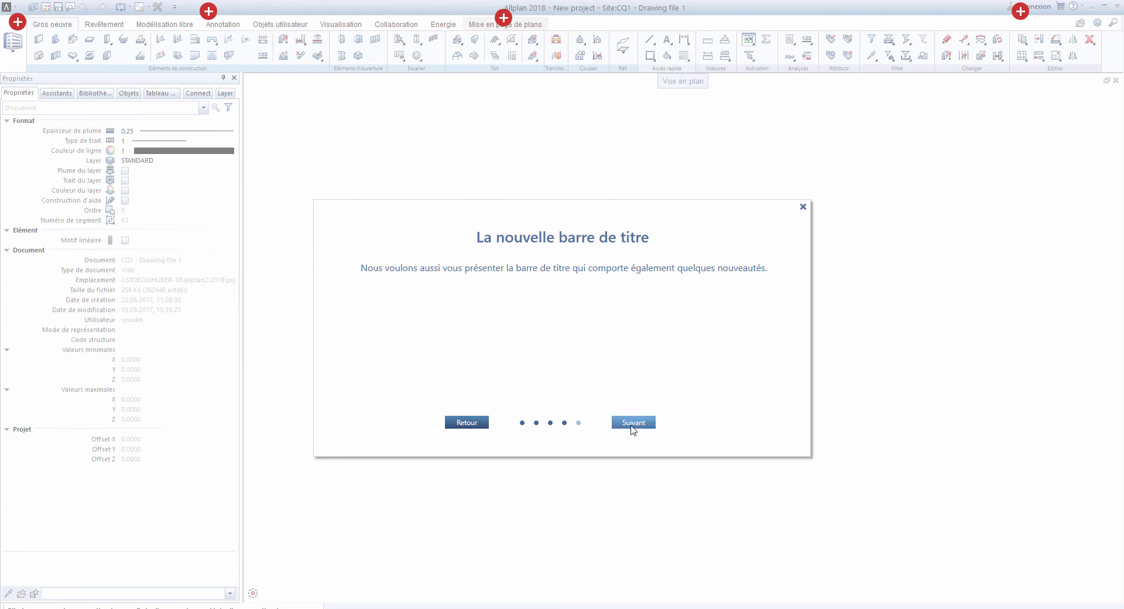
pyautogui.click(633, 424)
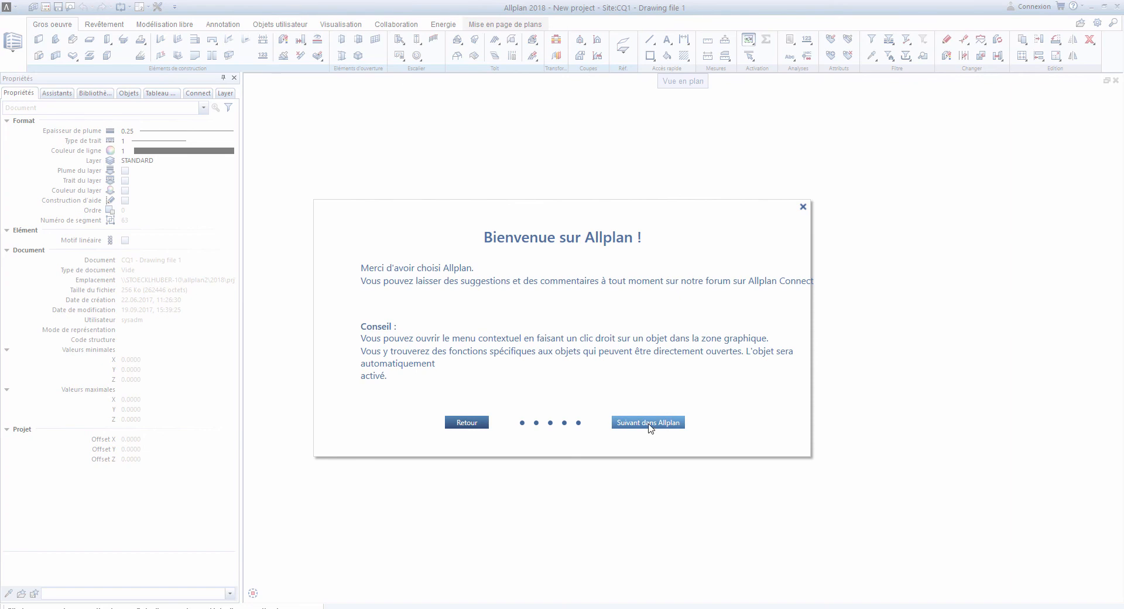
pyautogui.click(649, 428)
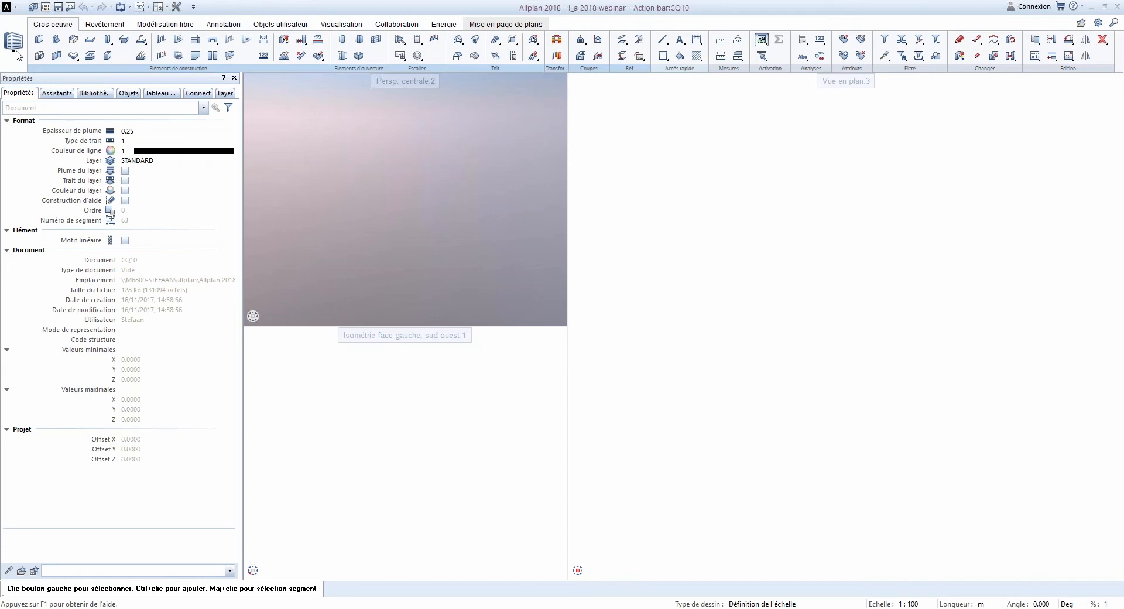
# Step: Examine the list of available roles and compare the Gros oeuvre task's tools with those of the Visualisation task
pyautogui.click(13, 41)
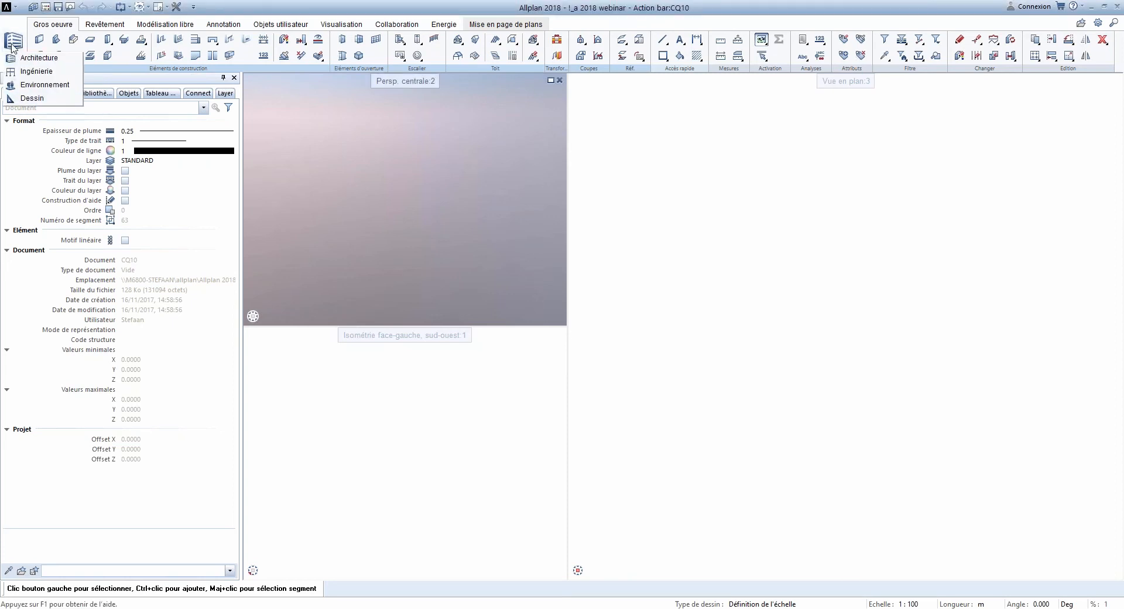
pyautogui.click(51, 28)
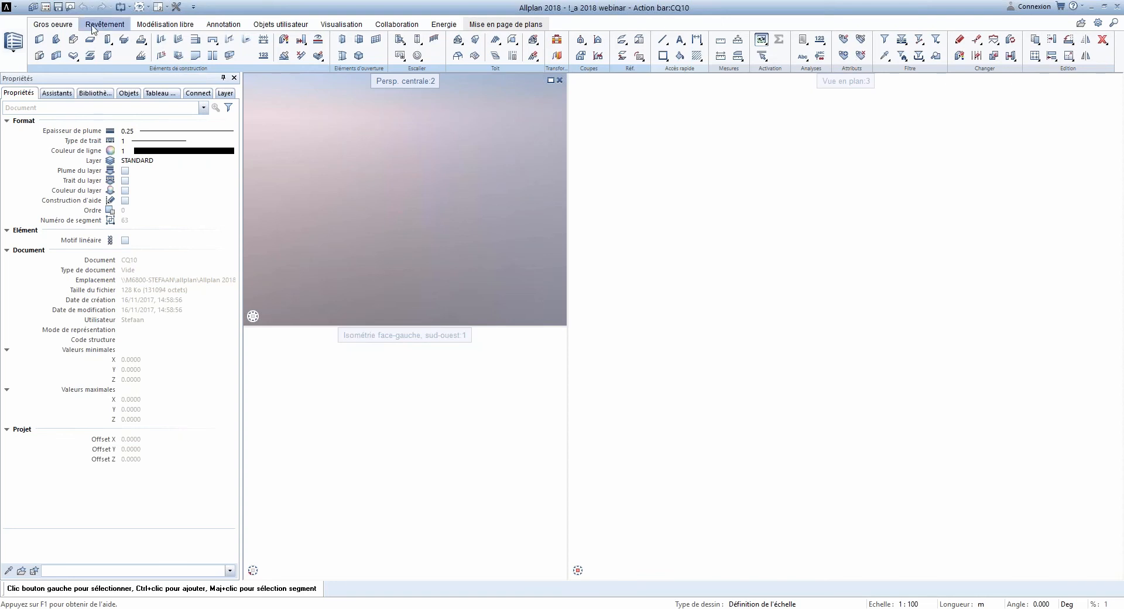
pyautogui.click(335, 25)
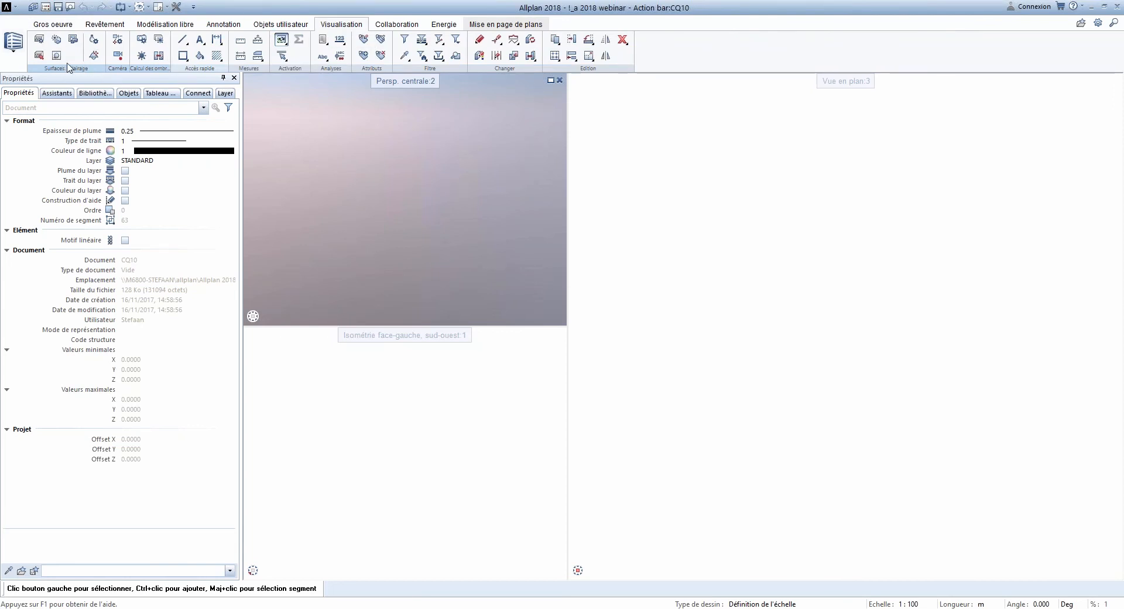
pyautogui.click(62, 24)
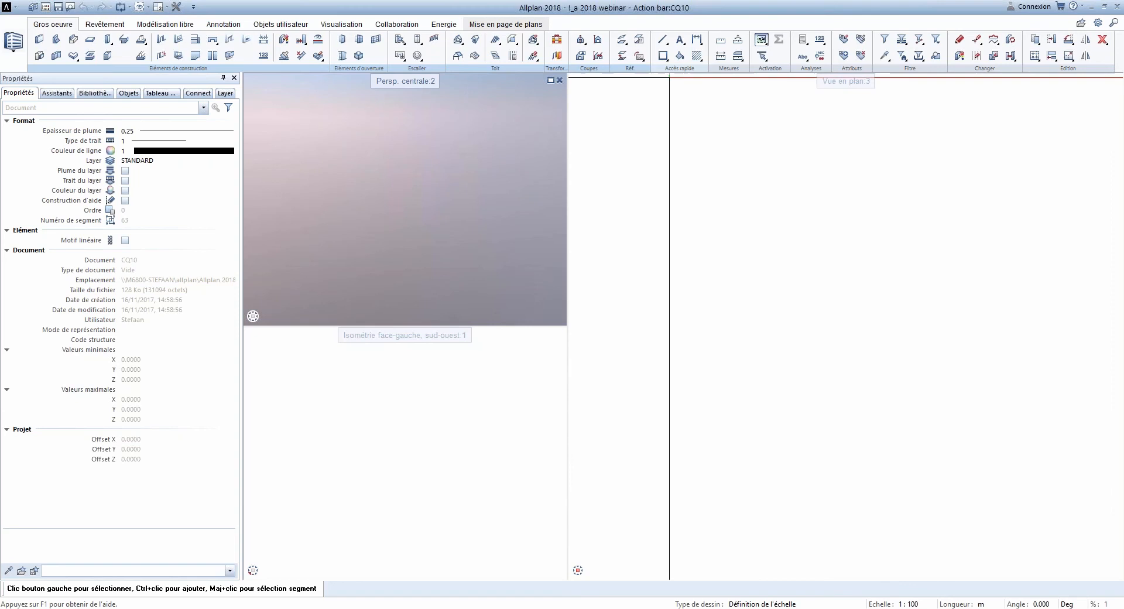
pyautogui.click(345, 24)
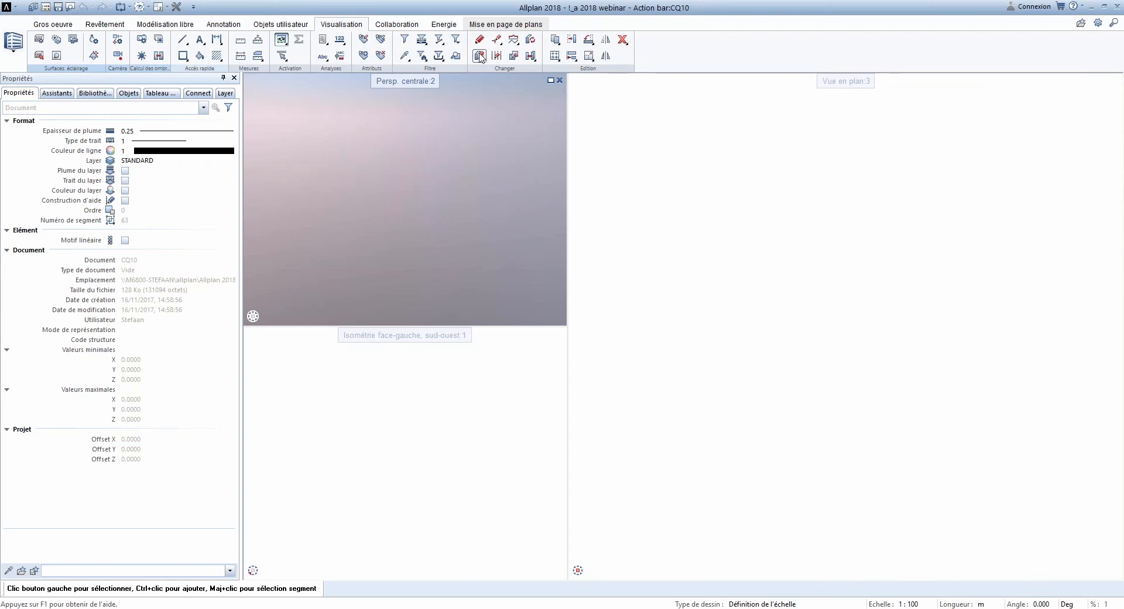
pyautogui.click(72, 24)
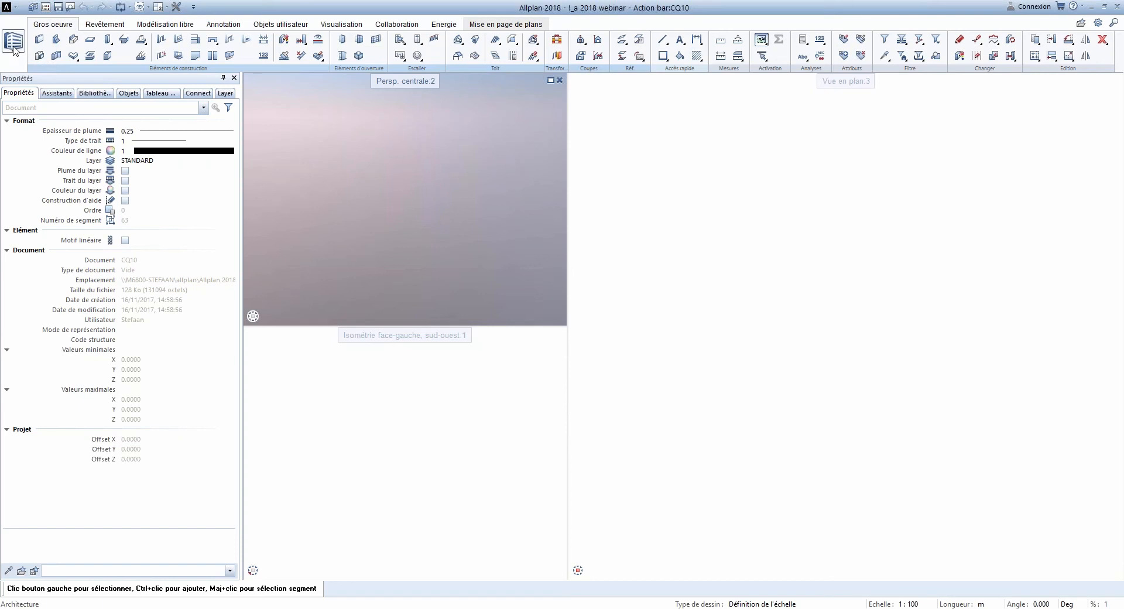
# Step: Review the tools of the Revêtement, Modélisation libre and Annotation tasks and the foundation tool variants of the Gros oeuvre task
pyautogui.click(16, 46)
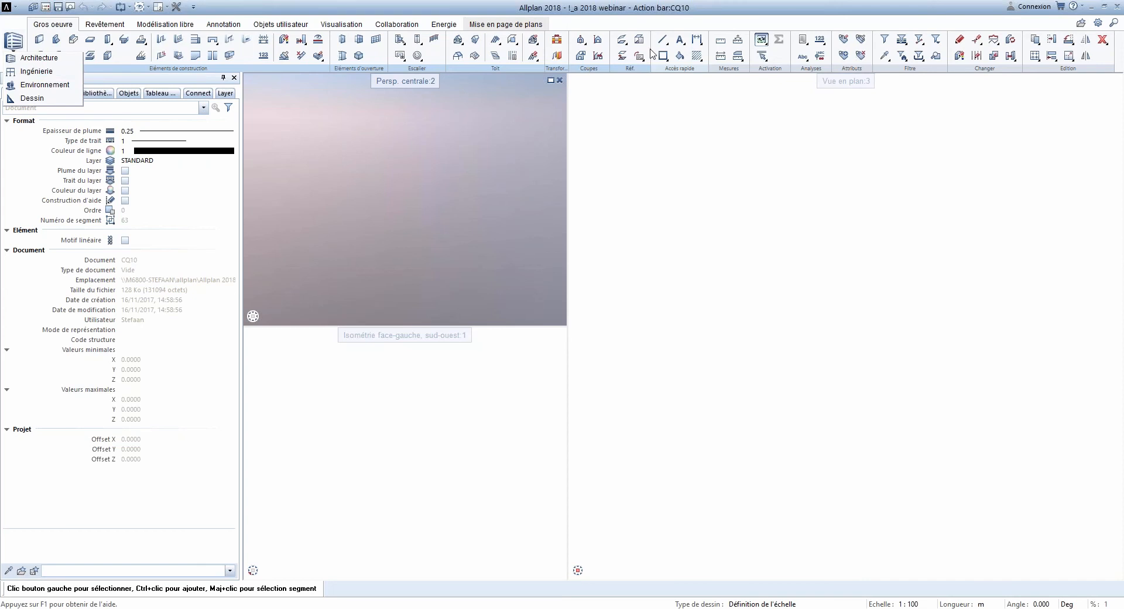
pyautogui.click(108, 25)
pyautogui.click(163, 26)
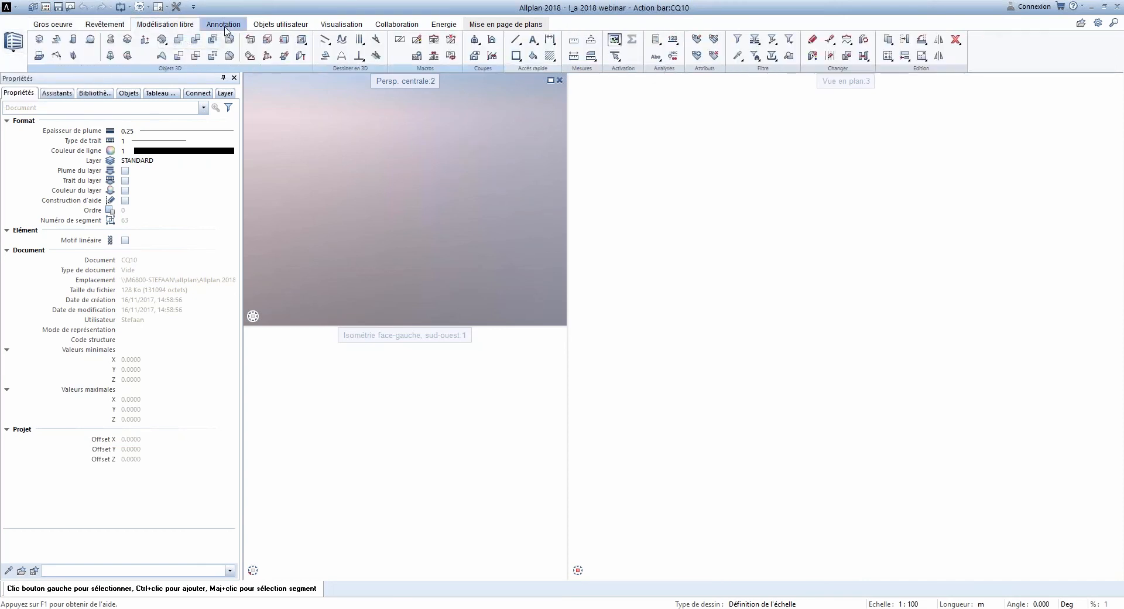
pyautogui.click(224, 25)
pyautogui.click(53, 25)
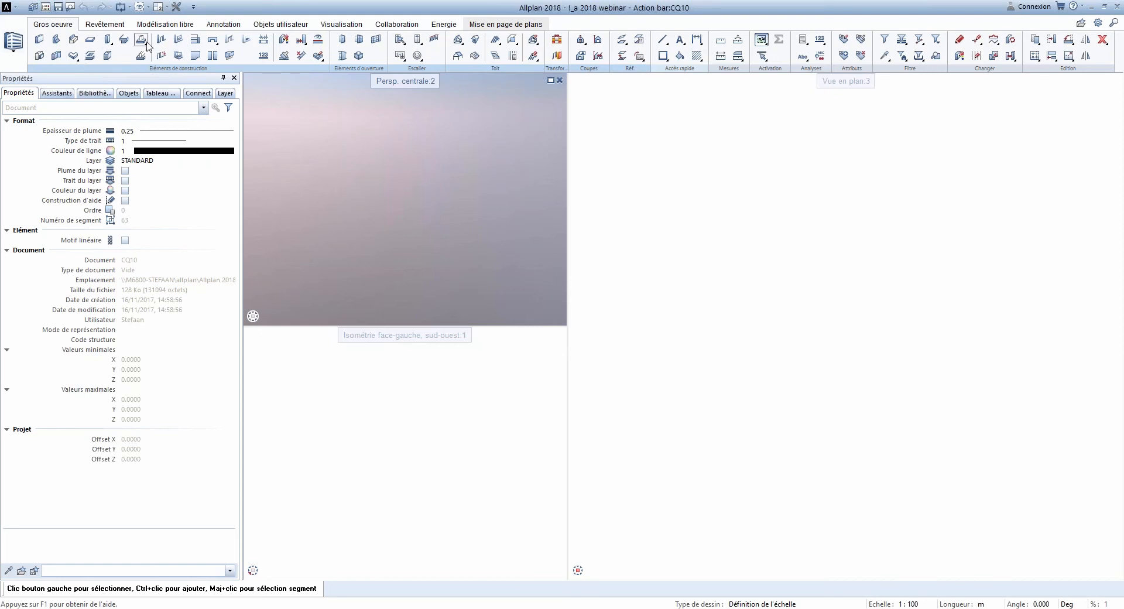
pyautogui.moveTo(145, 49)
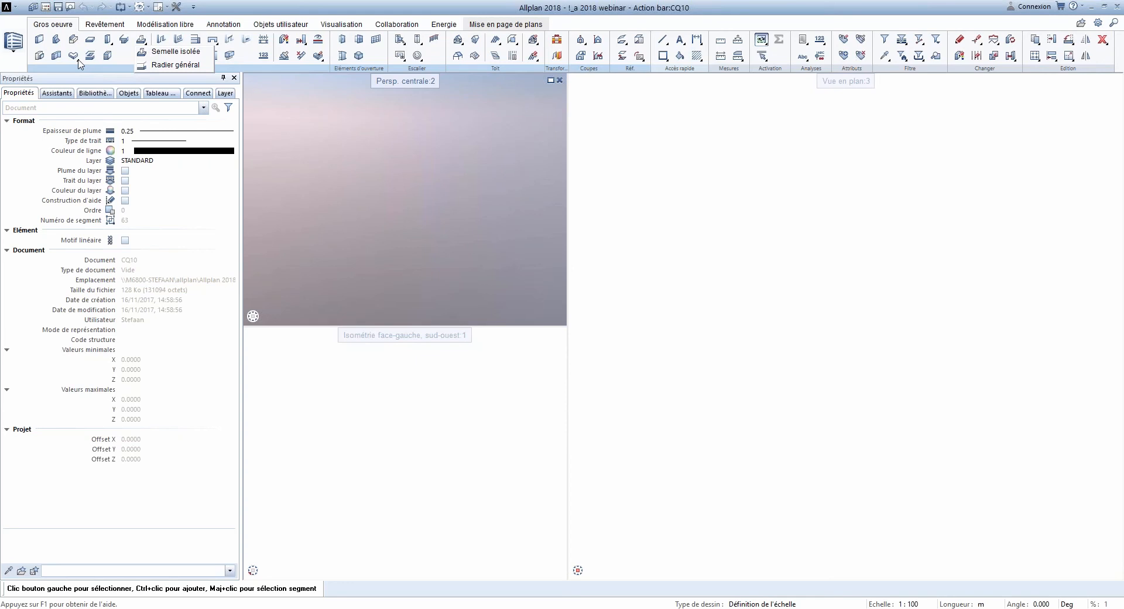
pyautogui.moveTo(73, 58)
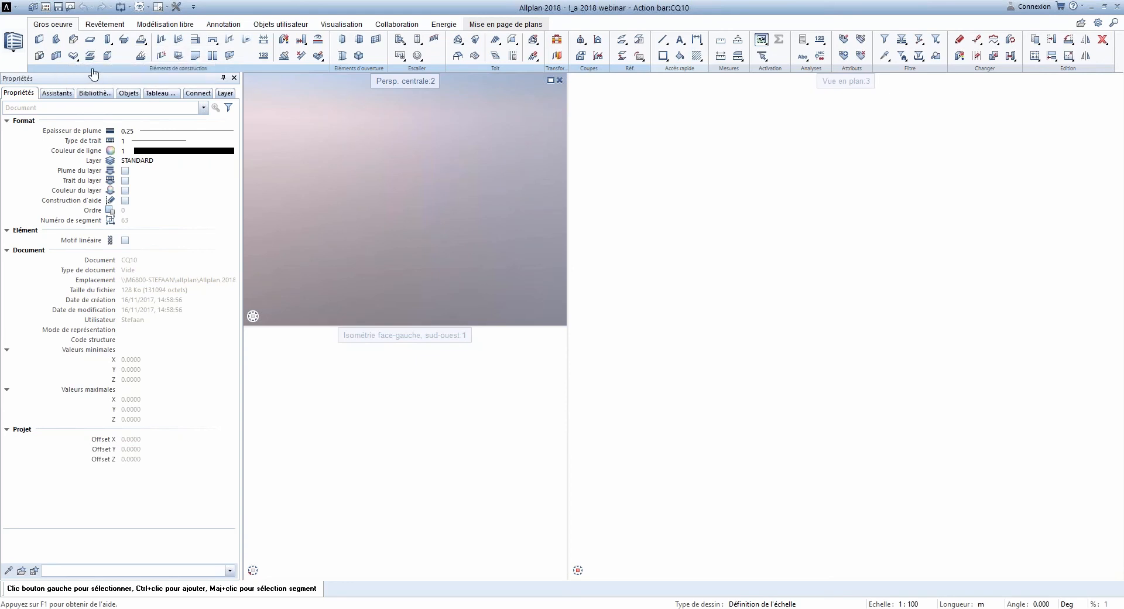
# Step: Enlarge the tools of the Eléments de construction area, view the wall tool's variants, and return the area to its compact display
pyautogui.click(100, 69)
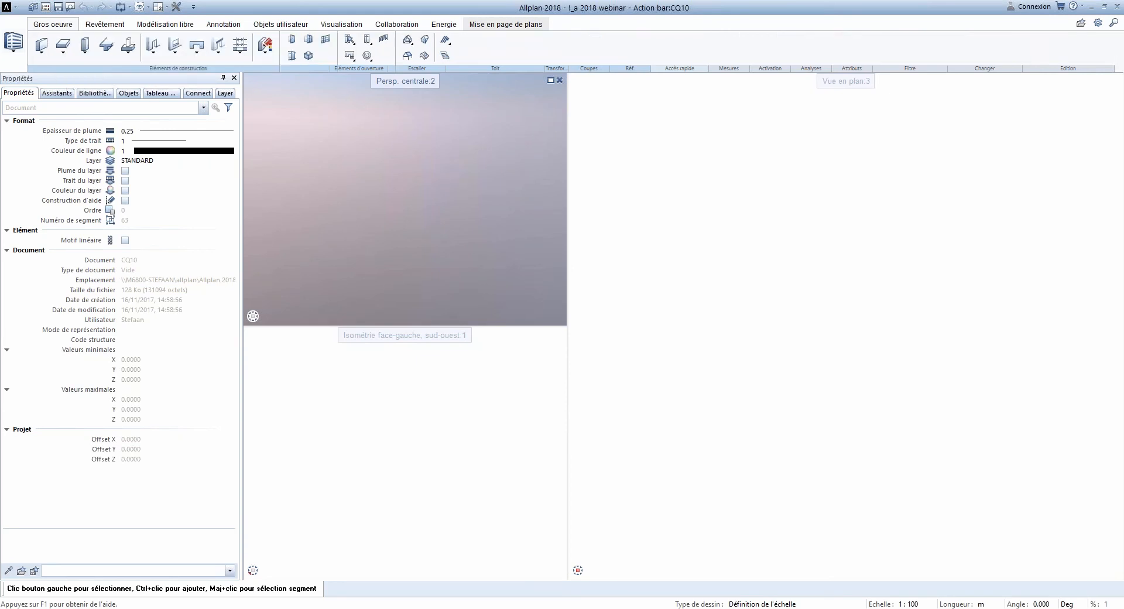
pyautogui.click(172, 69)
pyautogui.click(172, 70)
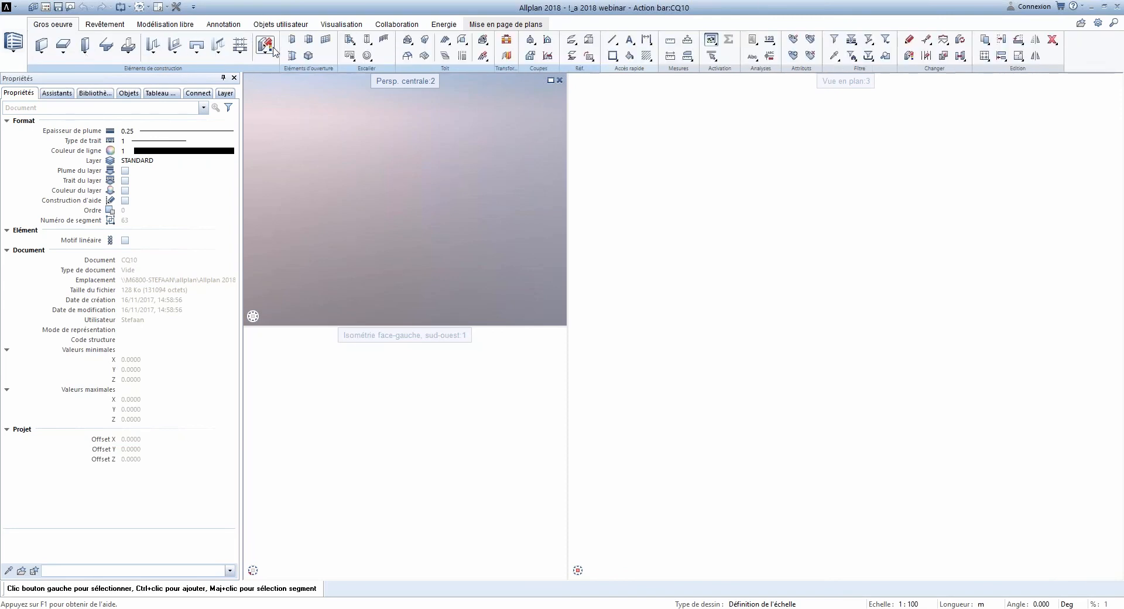
pyautogui.click(42, 53)
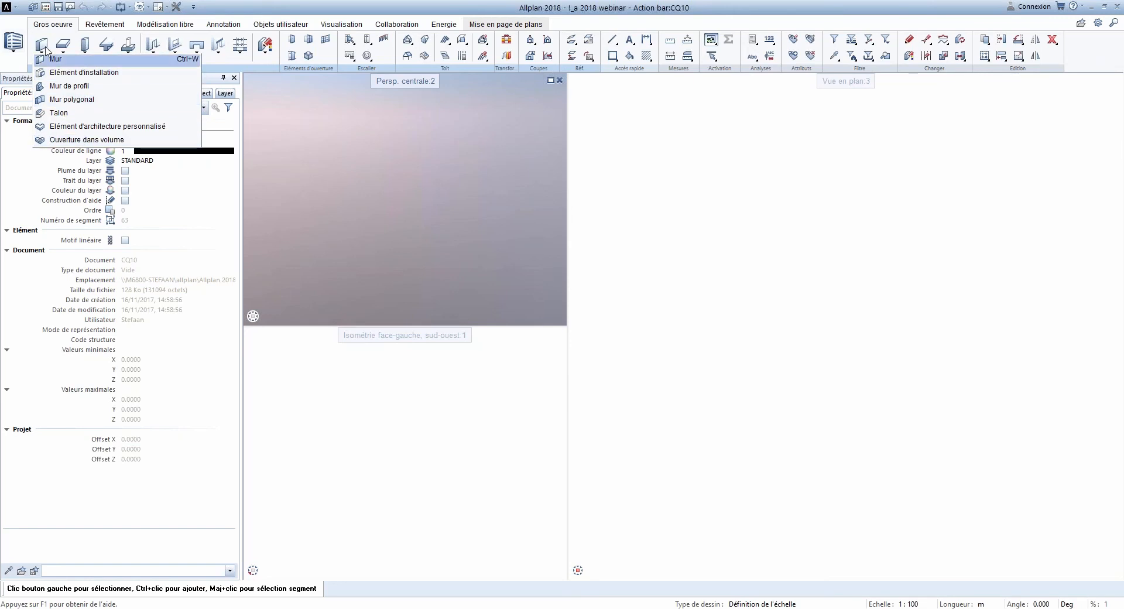
pyautogui.click(250, 69)
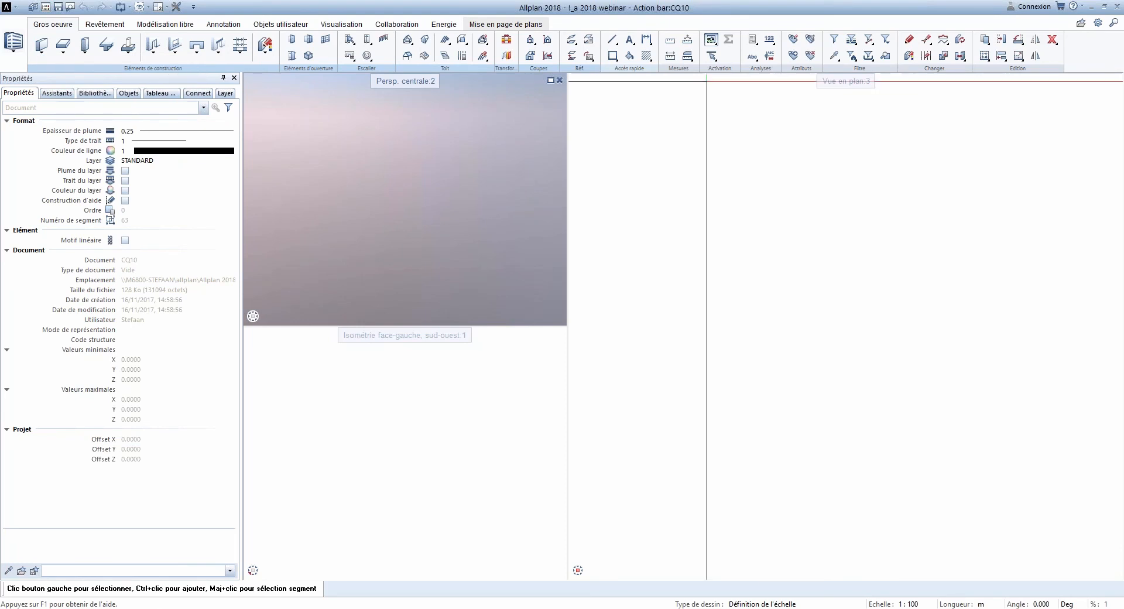
pyautogui.click(154, 73)
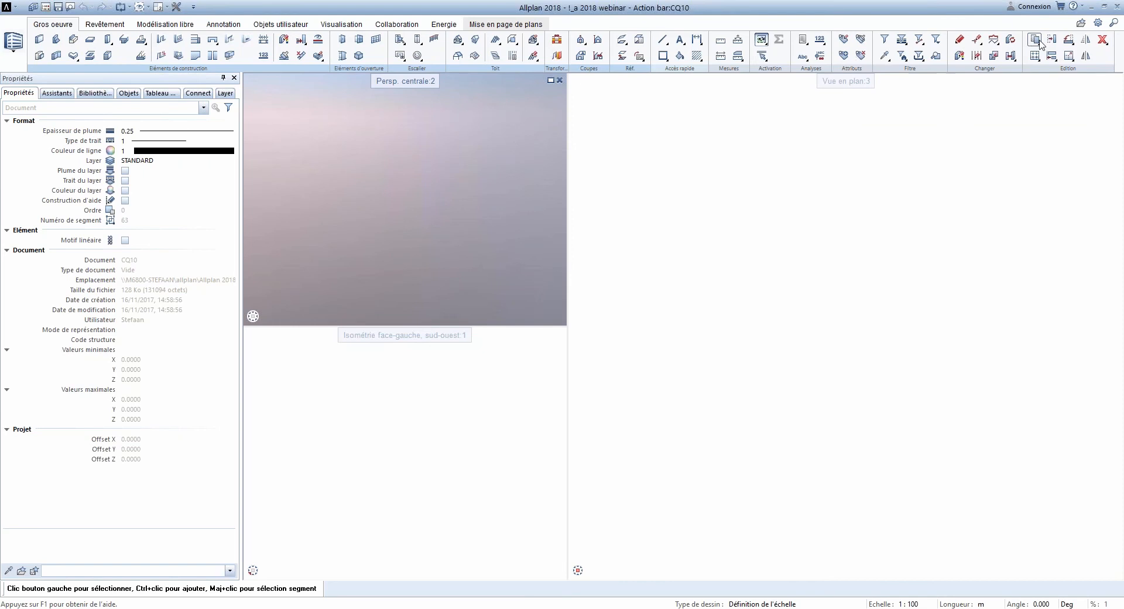
# Step: Try Groupe d'éléments and Jonction d'éléments from the same tool group and leave the command without creating anything
pyautogui.click(997, 45)
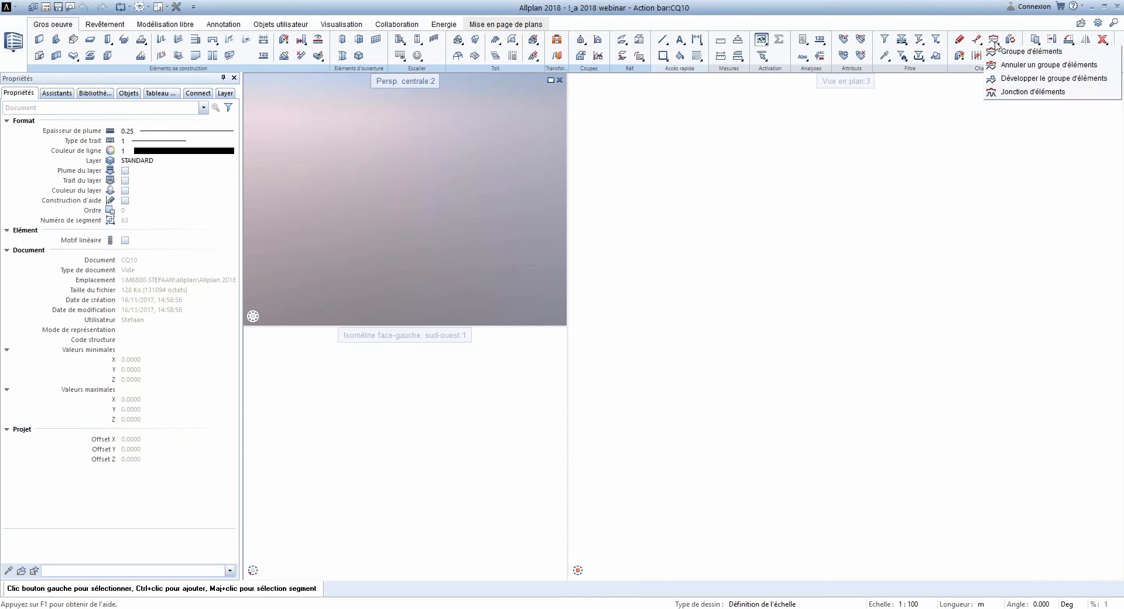
pyautogui.click(999, 49)
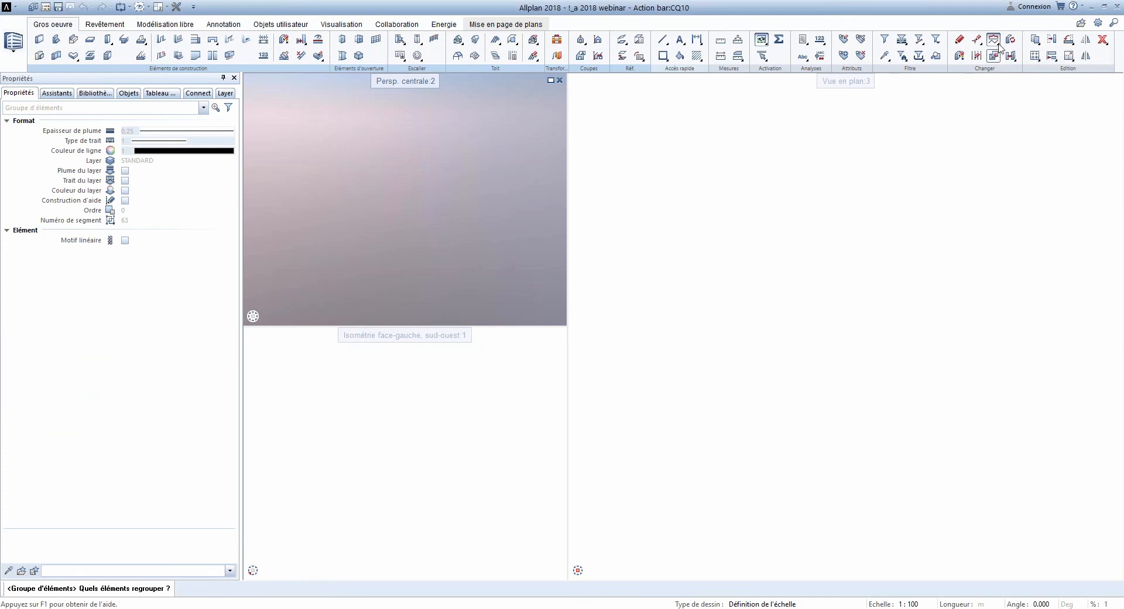
pyautogui.click(1000, 48)
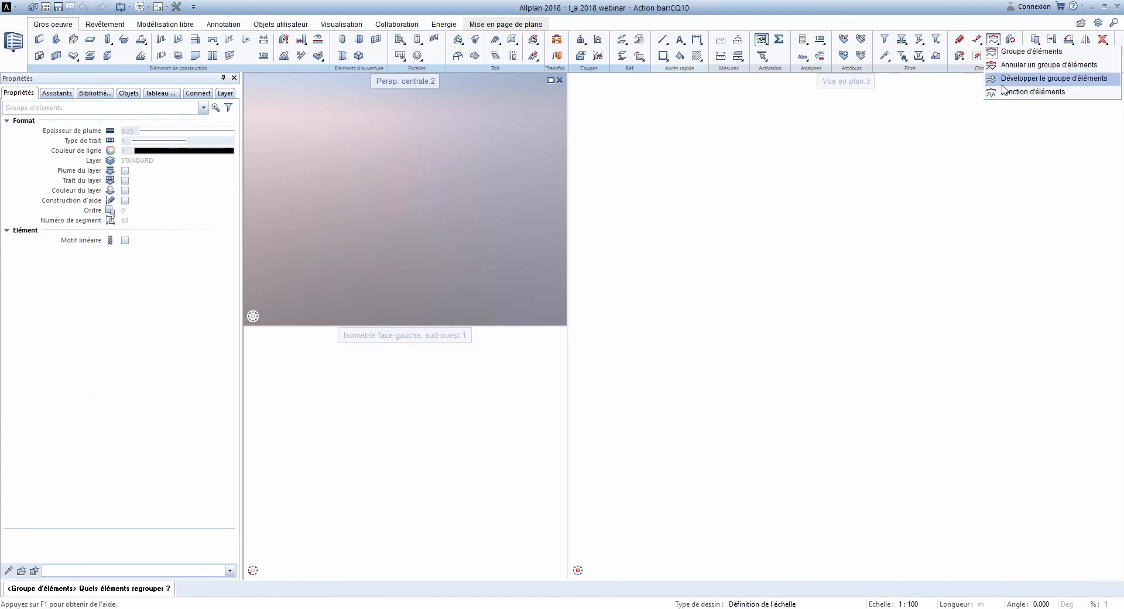
pyautogui.click(1009, 94)
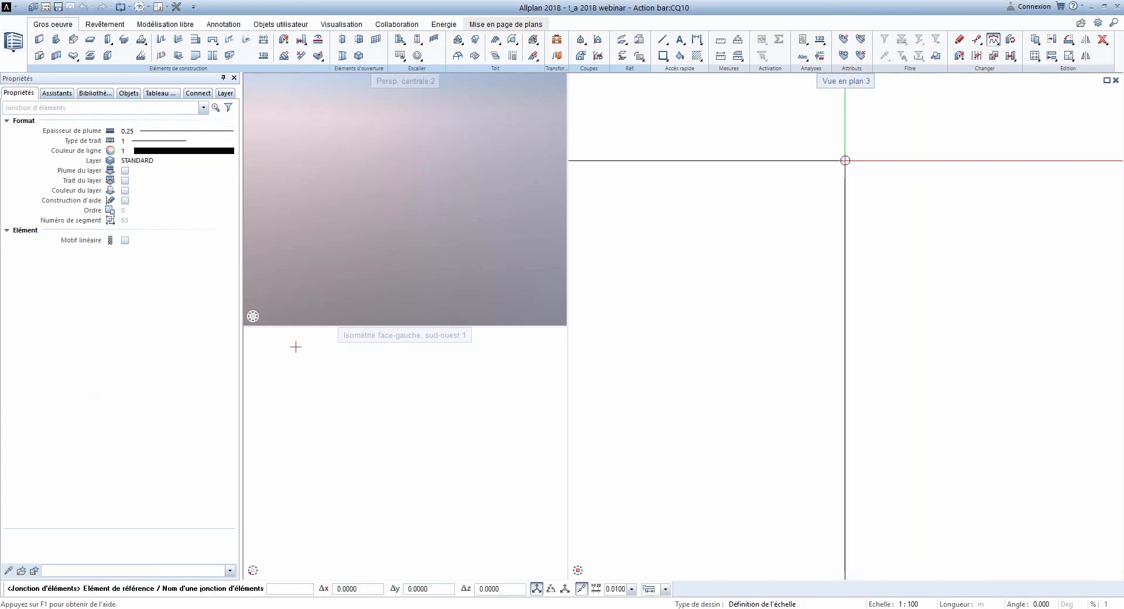
pyautogui.press('Escape')
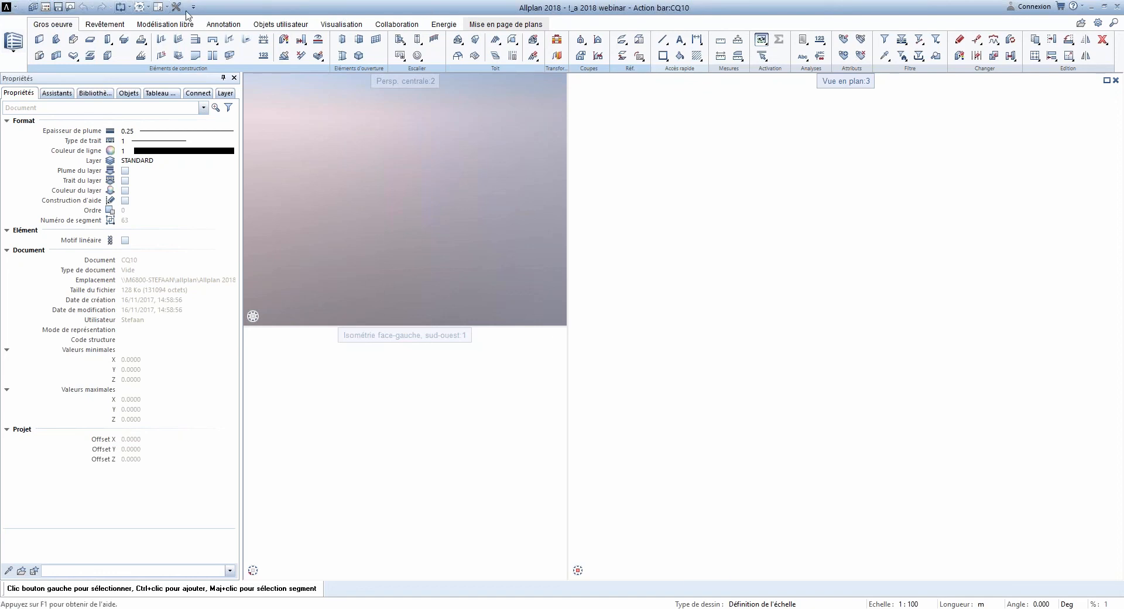
# Step: Review the file and document commands and the Actionbar settings in the user interface configuration
pyautogui.click(16, 8)
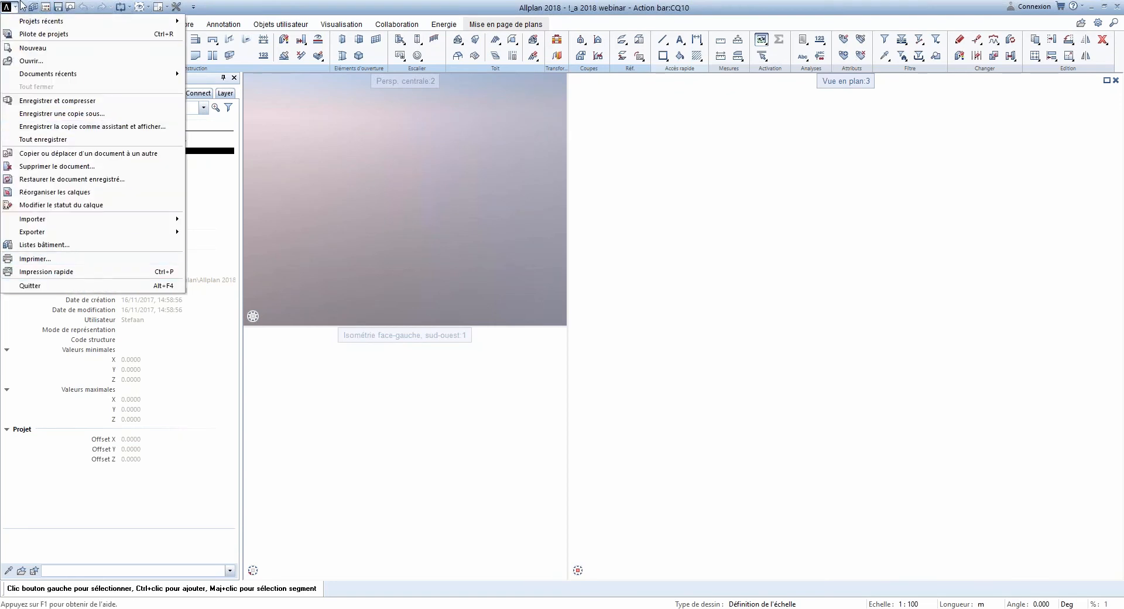
pyautogui.click(210, 10)
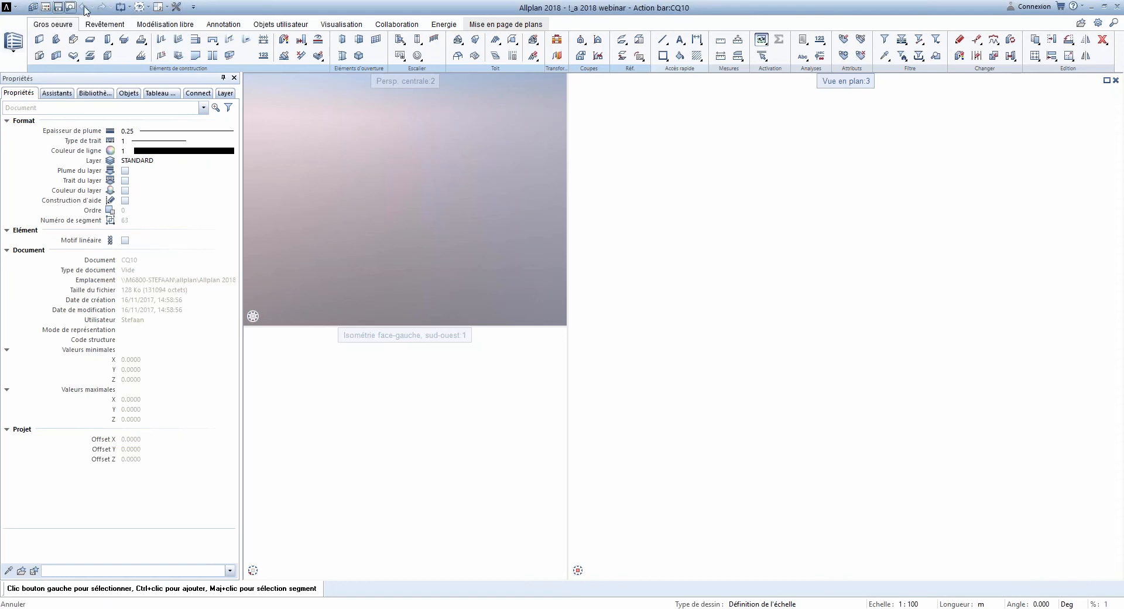
pyautogui.click(194, 8)
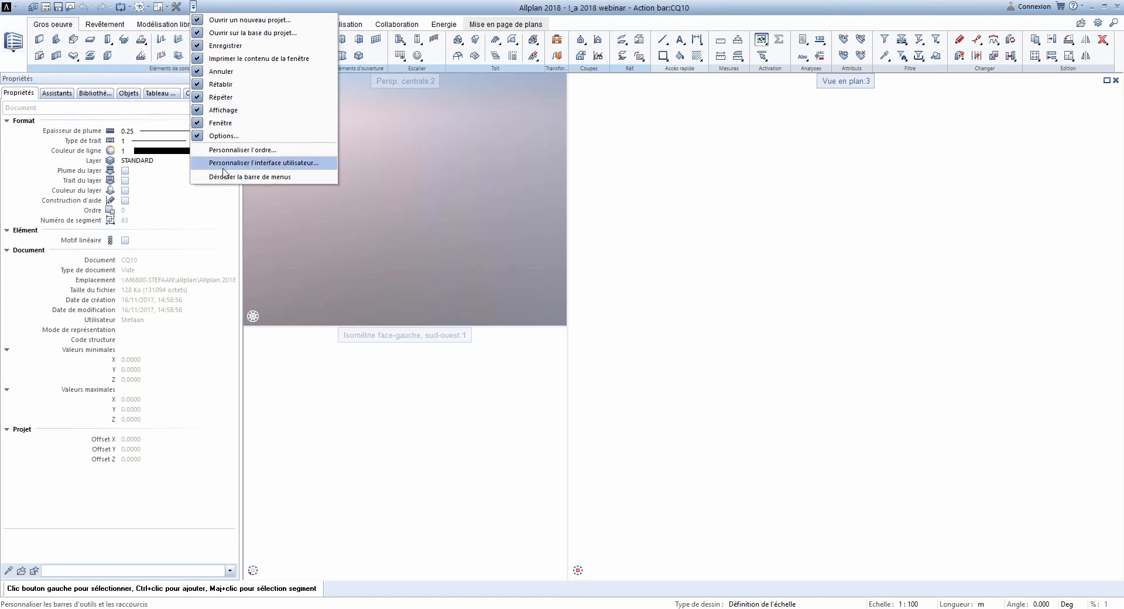
pyautogui.click(273, 163)
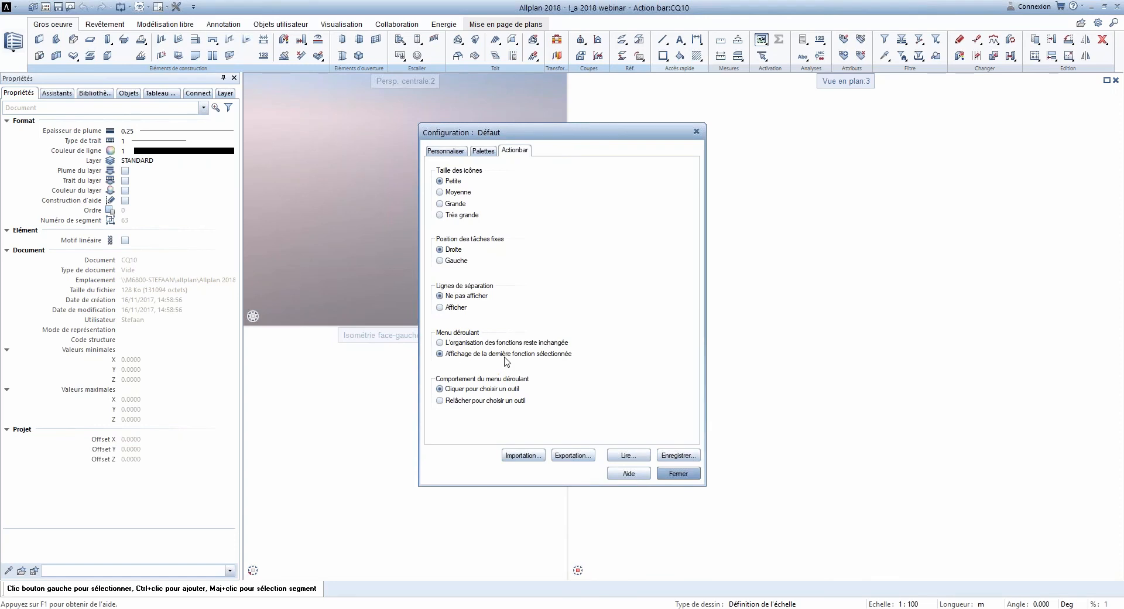
pyautogui.click(689, 474)
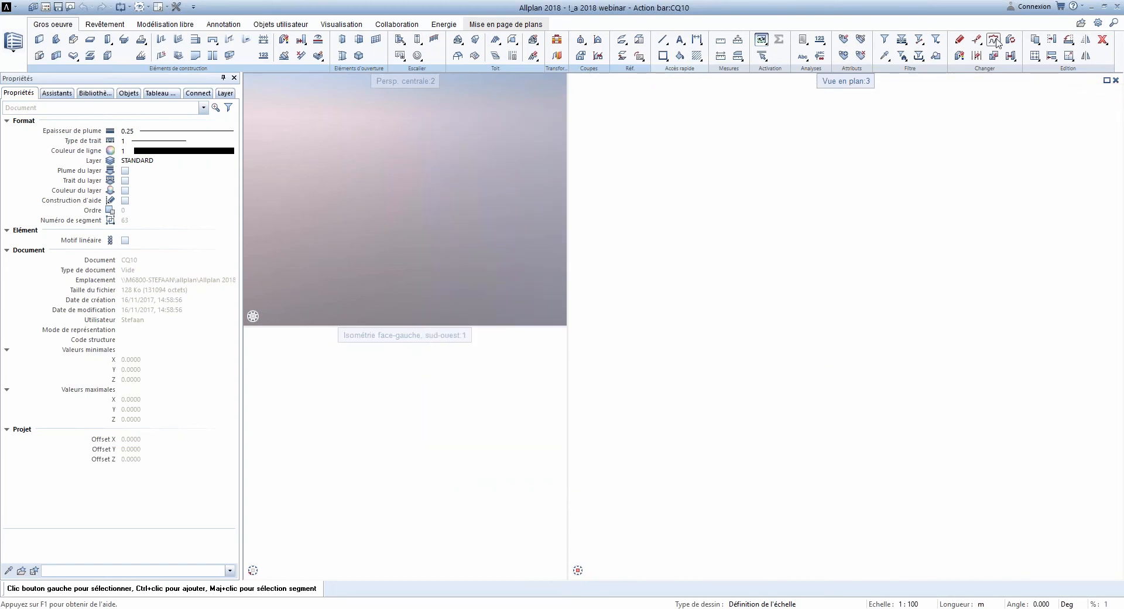
# Step: View the available action bar configurations and search the interface downwards for "linge", including the status bar
pyautogui.click(1081, 24)
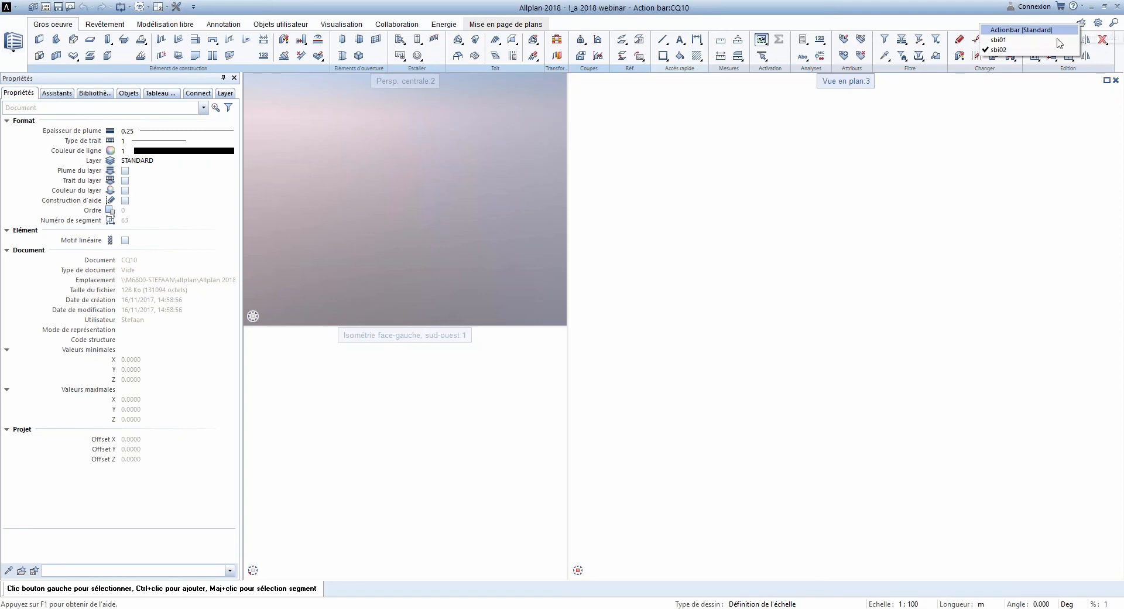
pyautogui.click(989, 13)
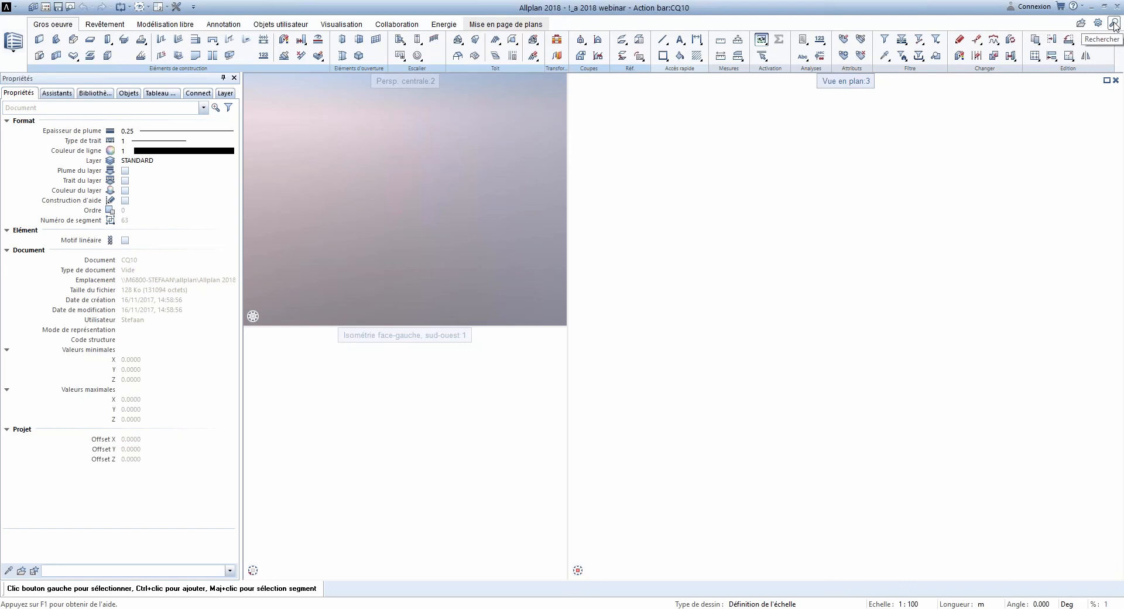
pyautogui.click(1115, 23)
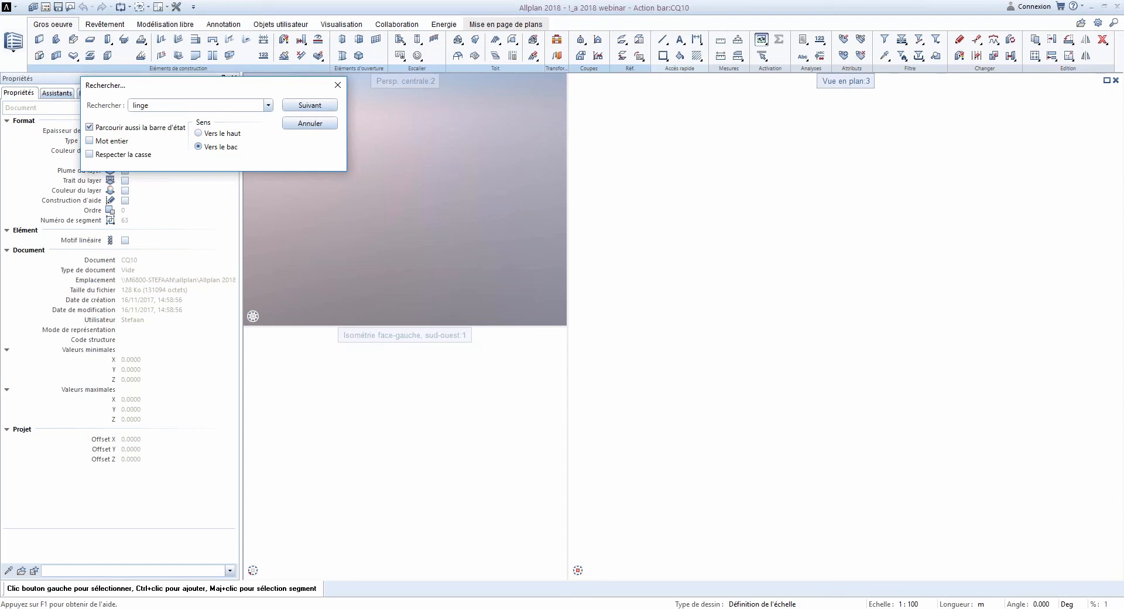
pyautogui.click(301, 109)
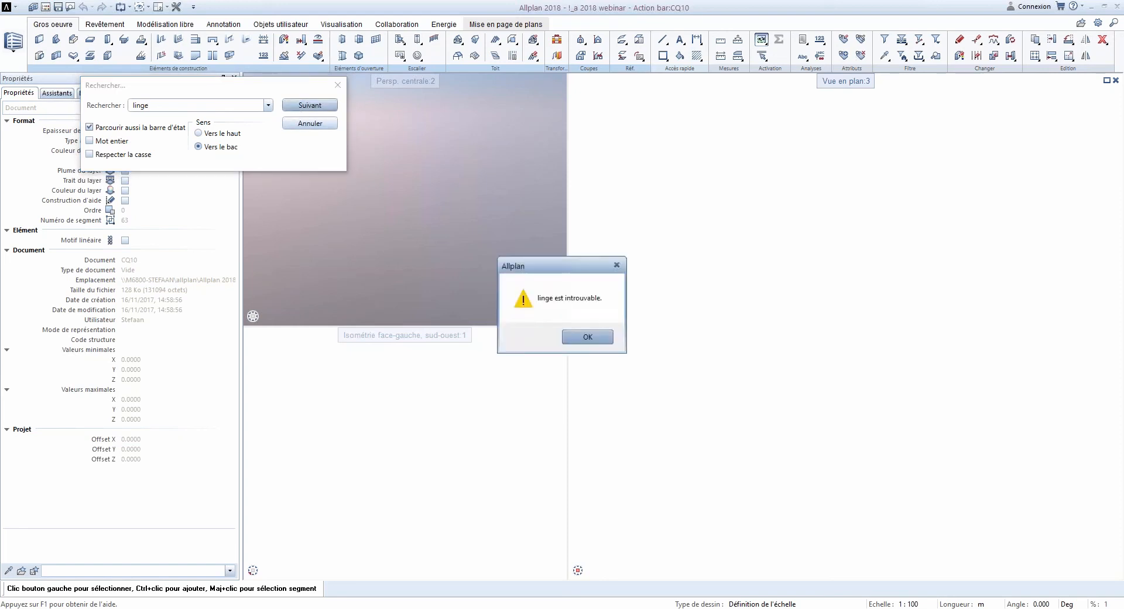
# Step: Close the previous search and search the interface again for "ligne", downwards and including the status bar
pyautogui.click(587, 338)
pyautogui.click(338, 84)
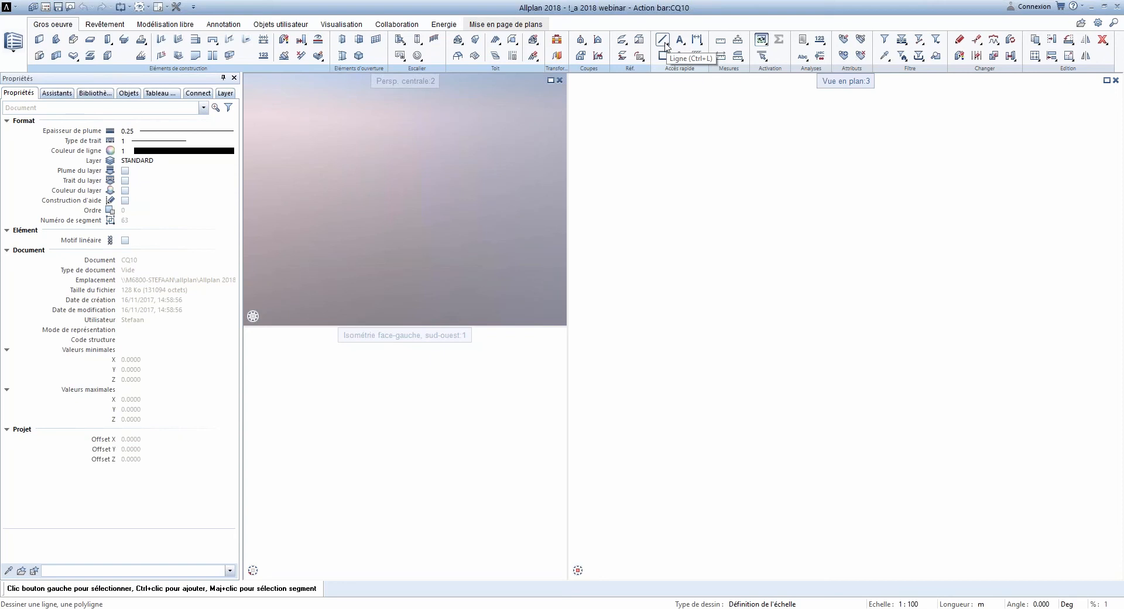
pyautogui.click(1114, 22)
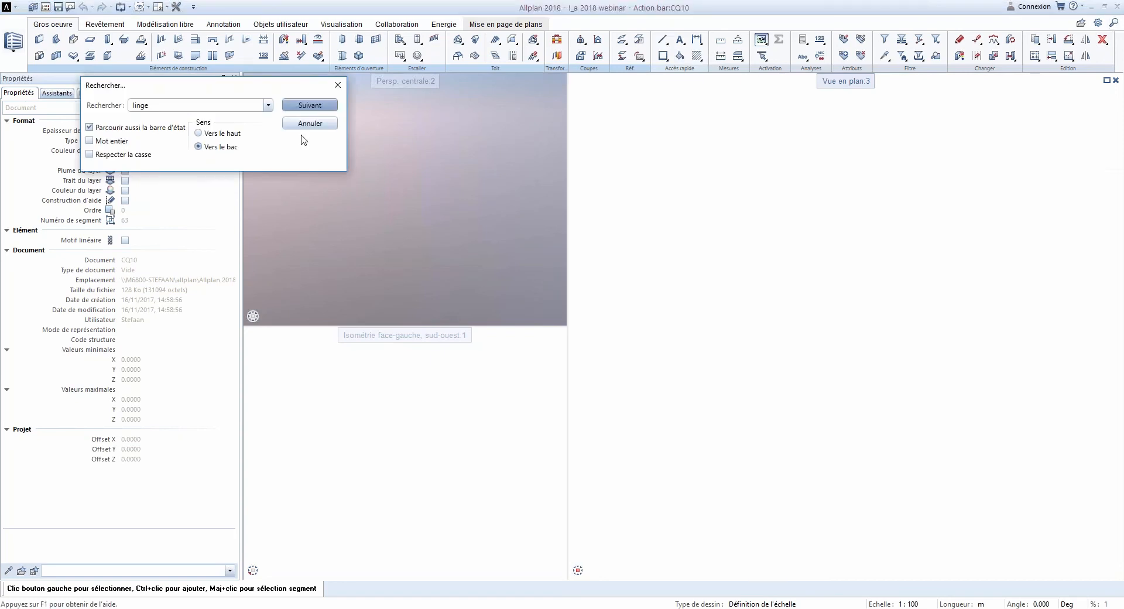
pyautogui.doubleClick(173, 107)
pyautogui.press('BackSpace')
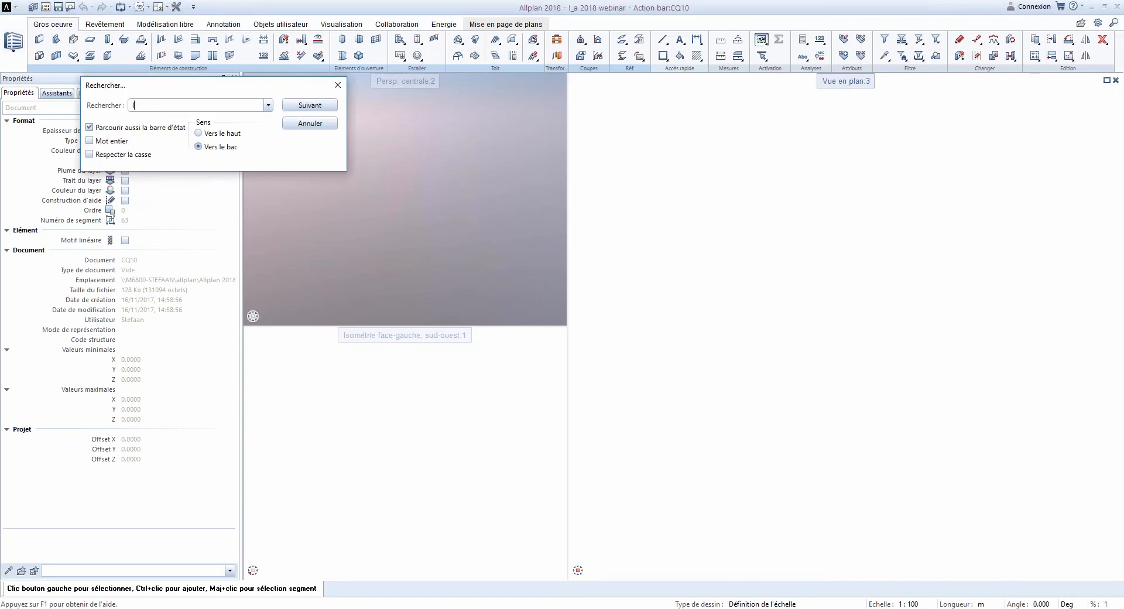
pyautogui.click(310, 105)
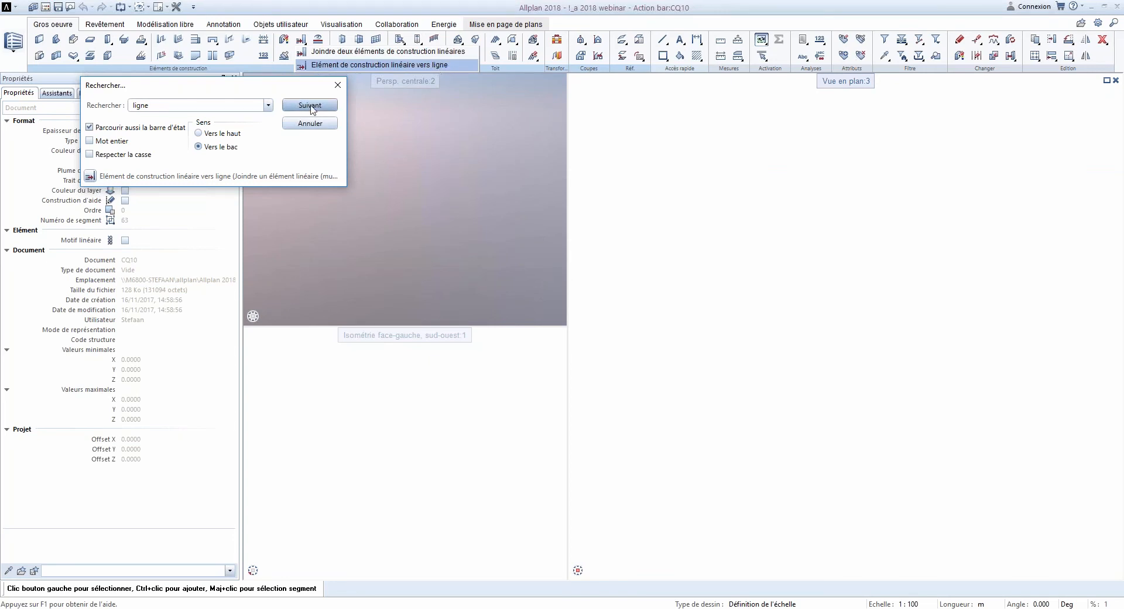
# Step: Step through the matches for "ligne" as far as the Revêtement task, close the search, and return to the Gros oeuvre task
pyautogui.moveTo(150, 90); pyautogui.dragTo(330, 187)
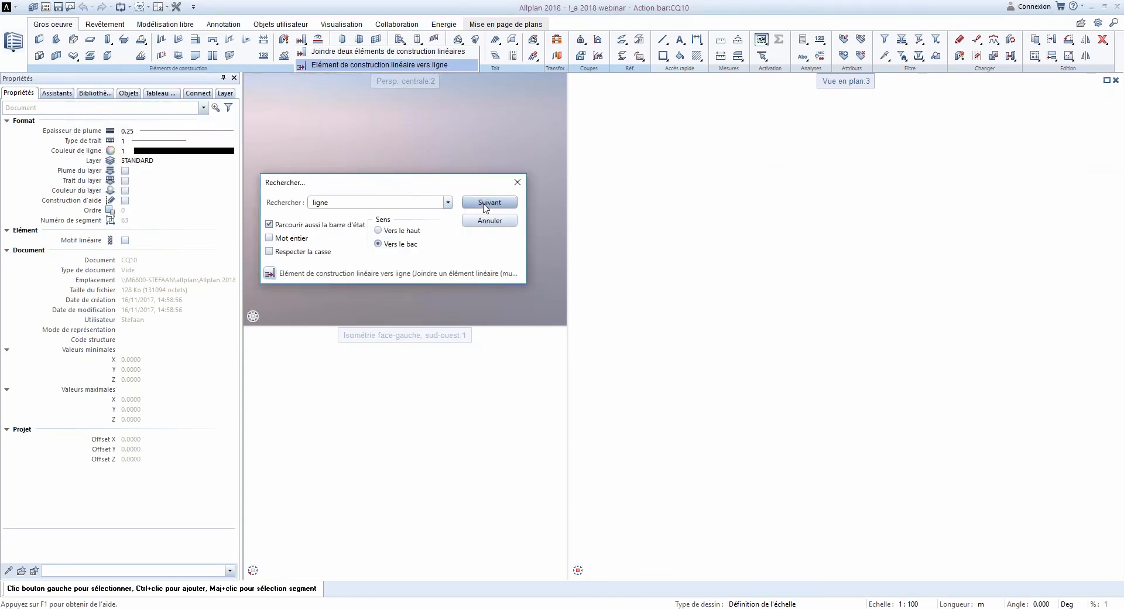
pyautogui.click(485, 204)
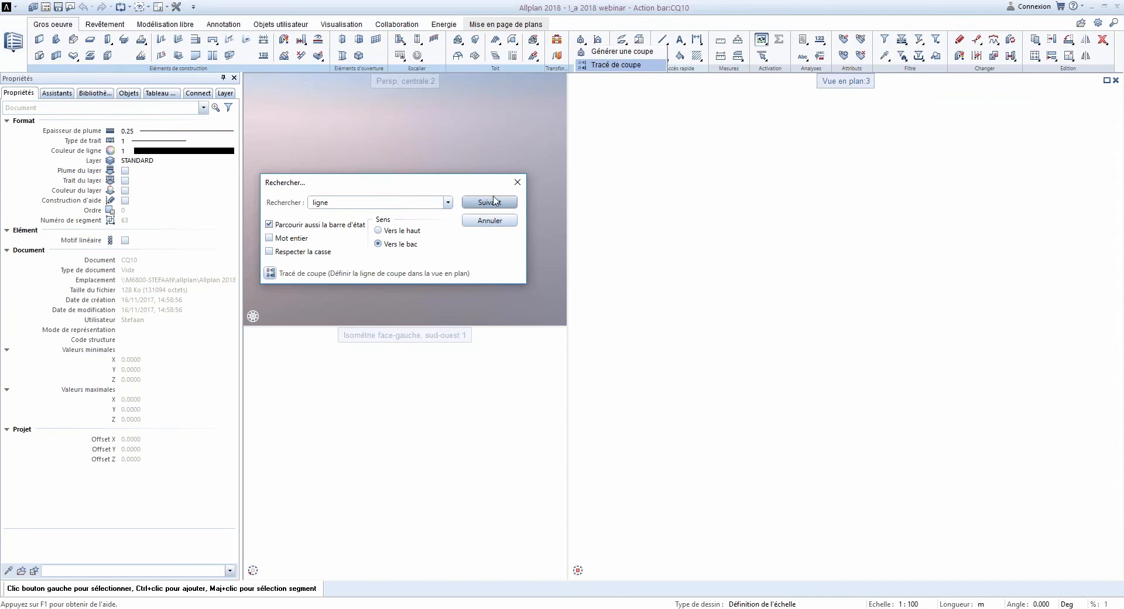
pyautogui.click(494, 202)
pyautogui.click(484, 205)
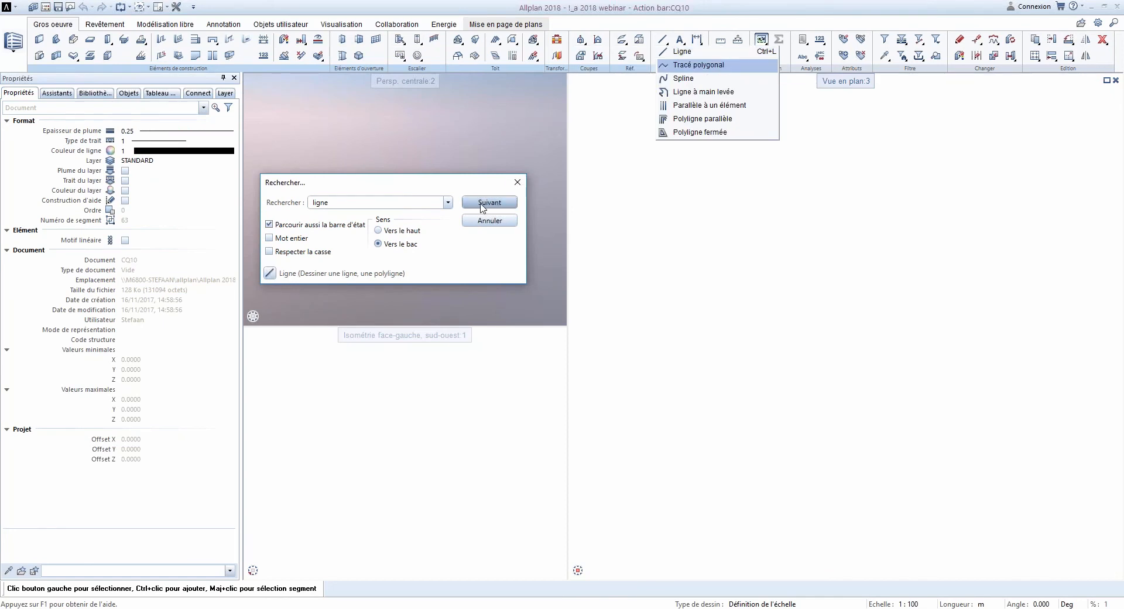
pyautogui.click(483, 207)
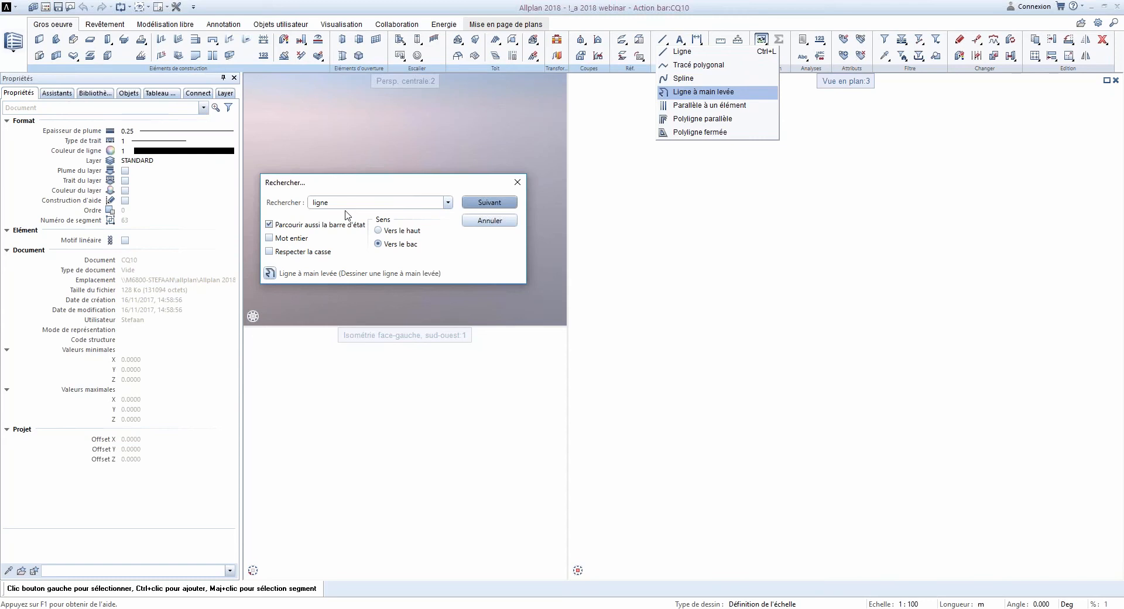
pyautogui.click(492, 205)
pyautogui.click(491, 206)
pyautogui.click(492, 207)
pyautogui.click(492, 206)
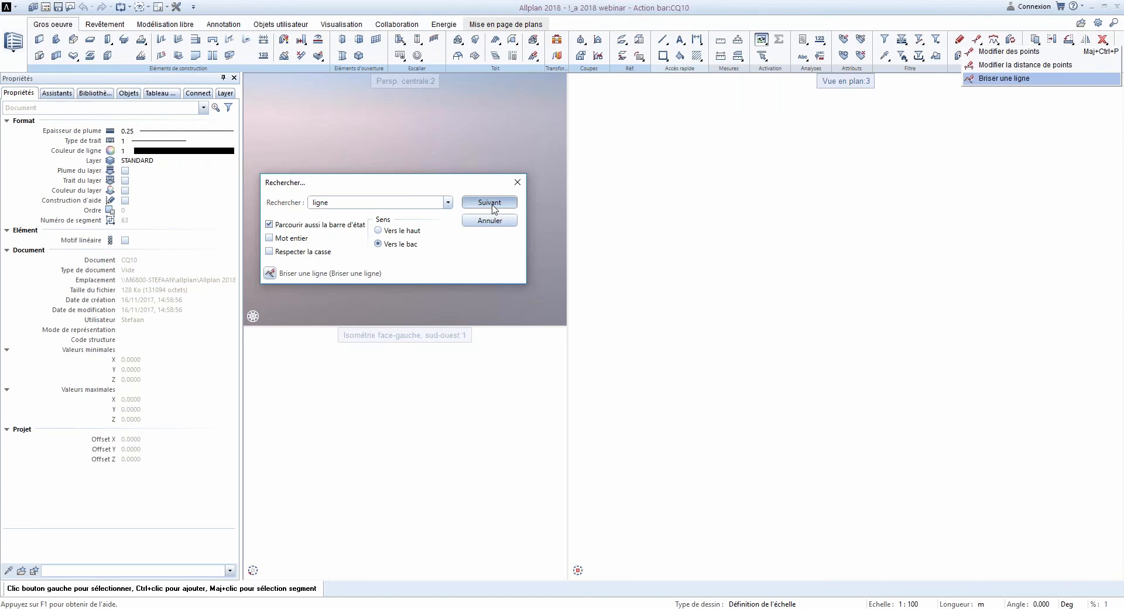
pyautogui.click(492, 206)
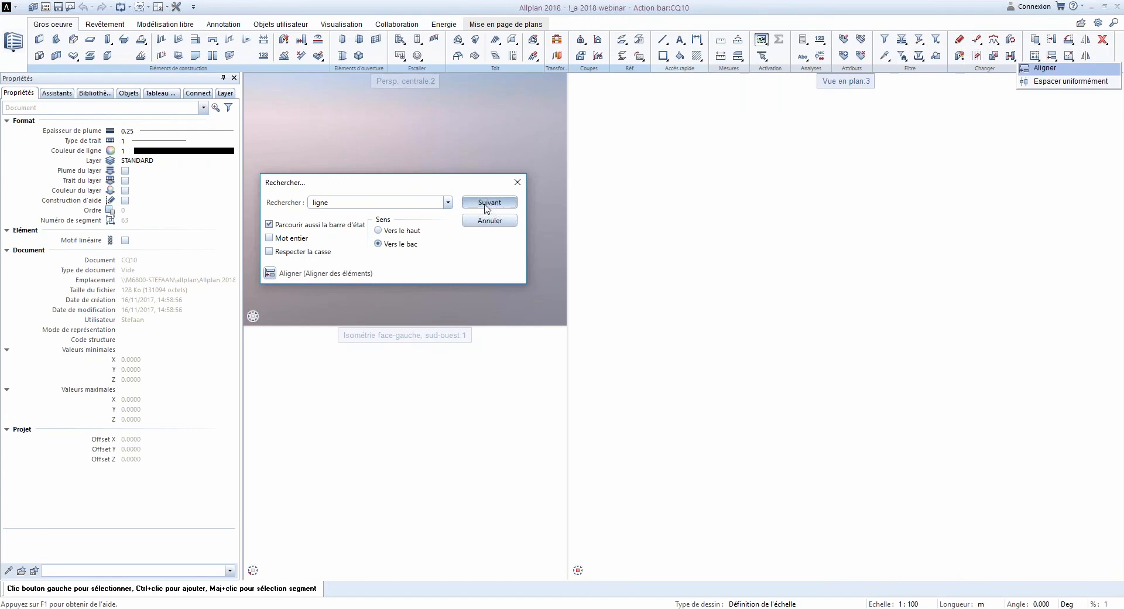
pyautogui.click(490, 202)
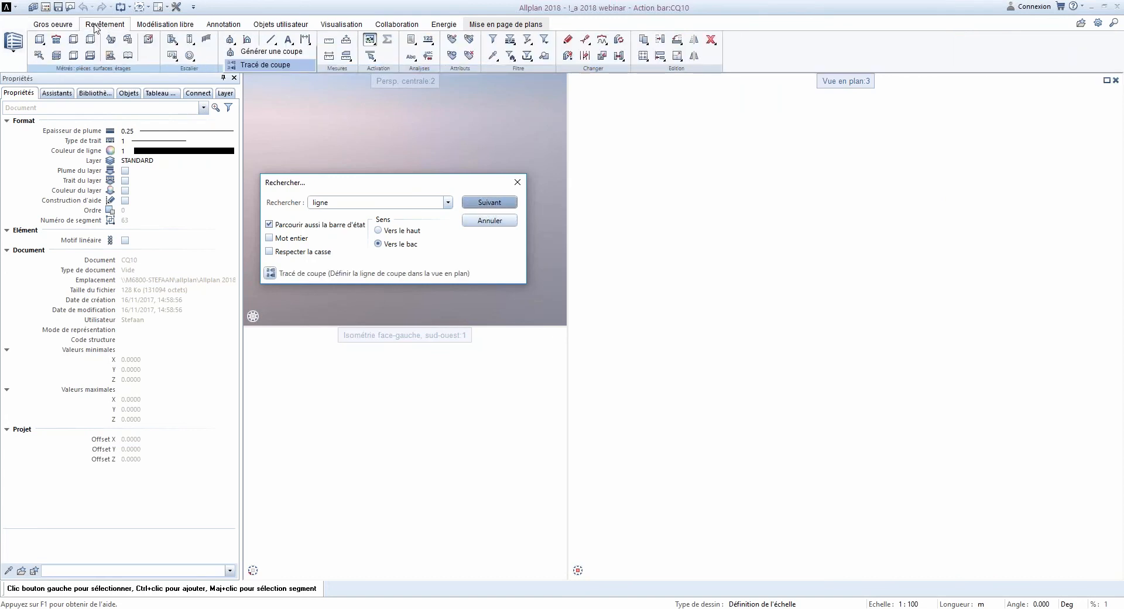
pyautogui.click(518, 185)
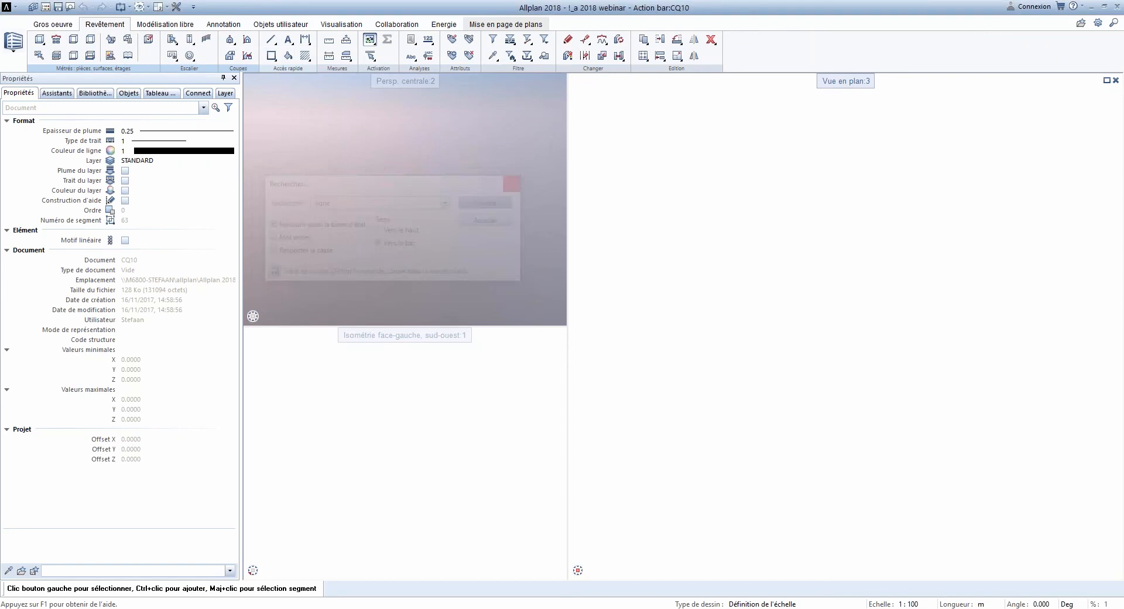
pyautogui.click(54, 25)
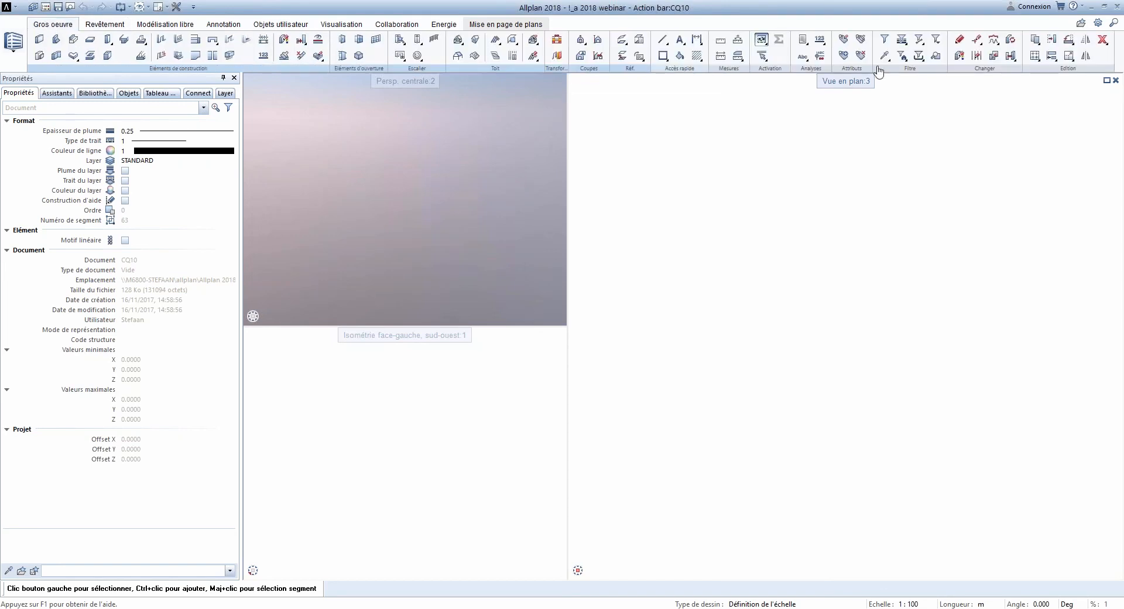
# Step: Review the Allplan templates and the favourites sbi01 and sbi02 in the action bar configurator
pyautogui.click(1098, 24)
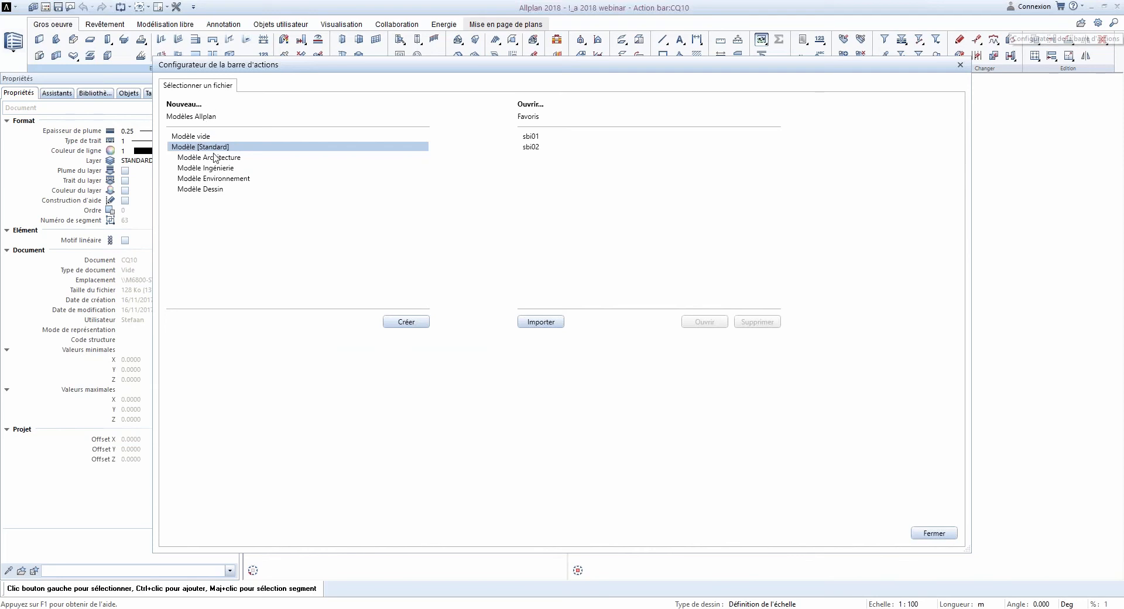
pyautogui.click(201, 159)
pyautogui.click(206, 169)
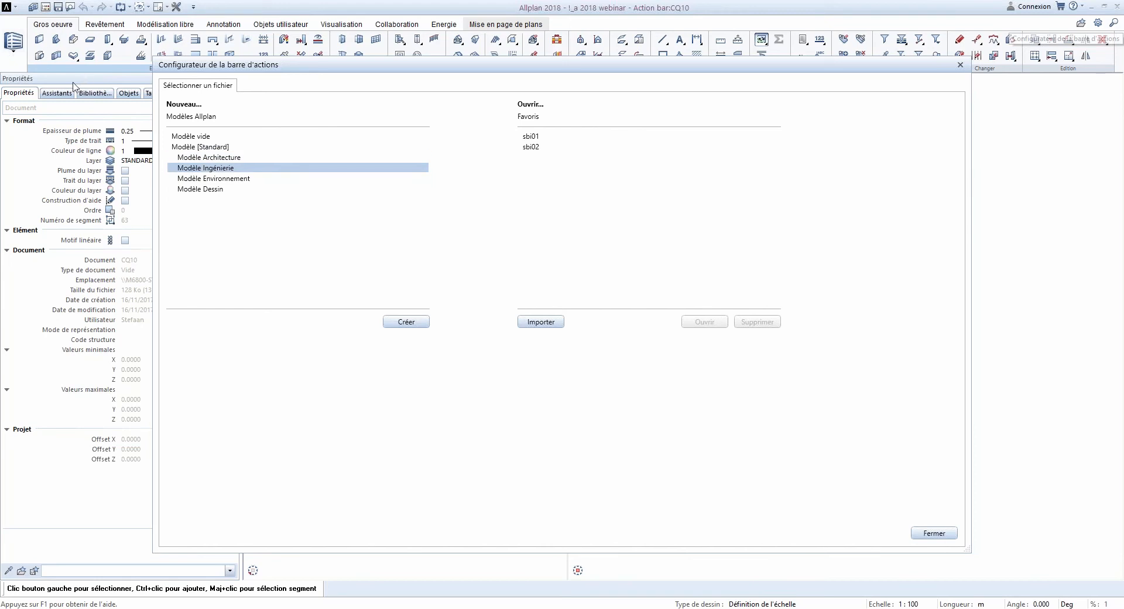
pyautogui.click(531, 137)
pyautogui.click(537, 147)
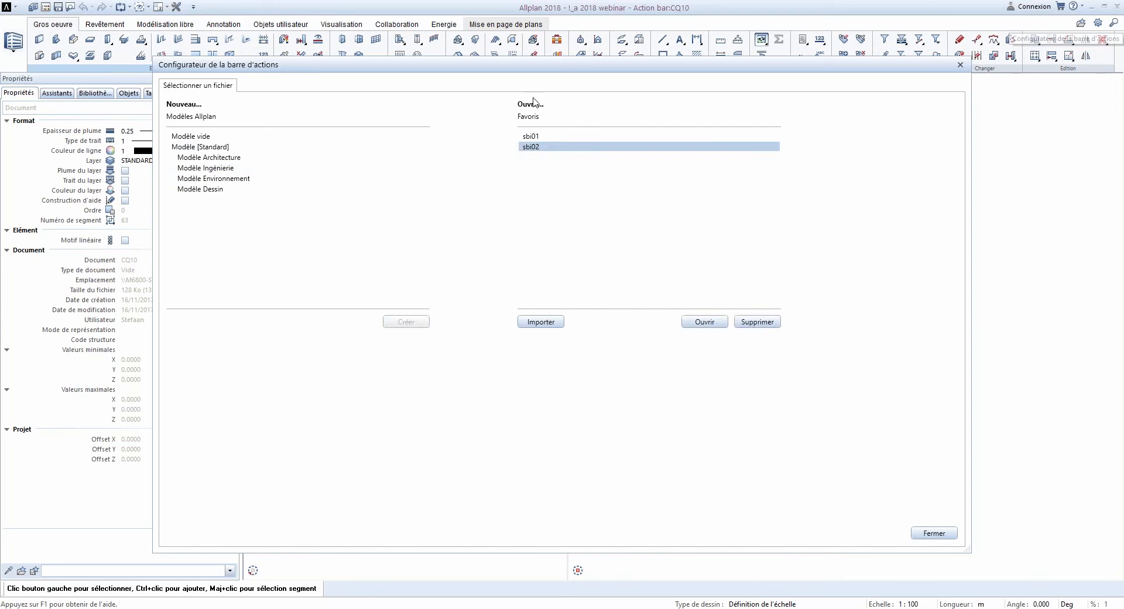
pyautogui.click(534, 136)
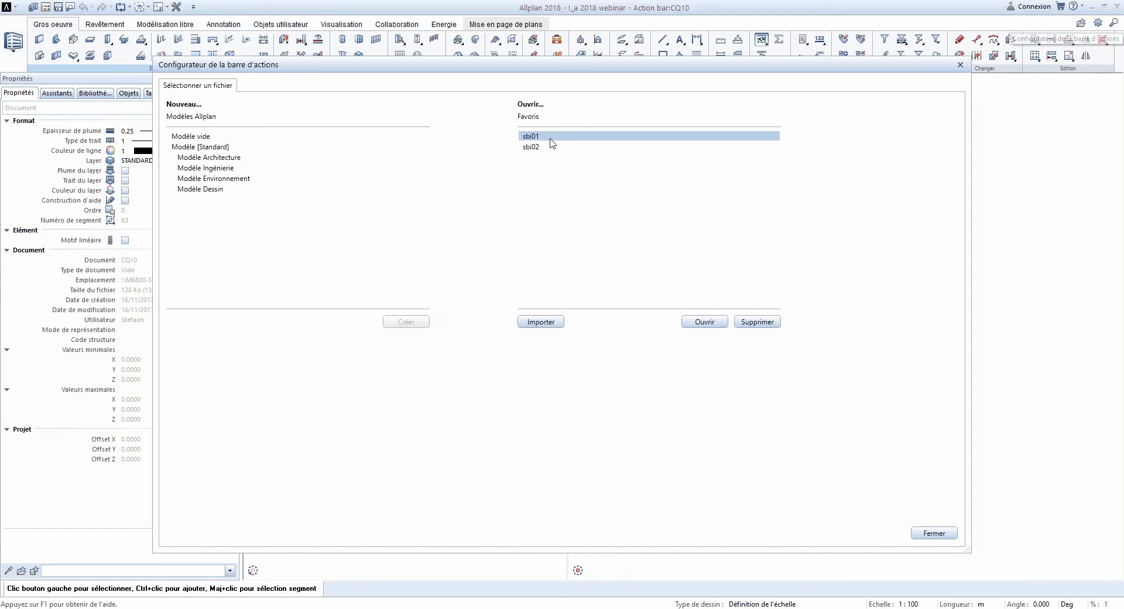
# Step: Open the favourite sbi01 and examine its Ingénierie role and Gros oeuvre task
pyautogui.click(706, 322)
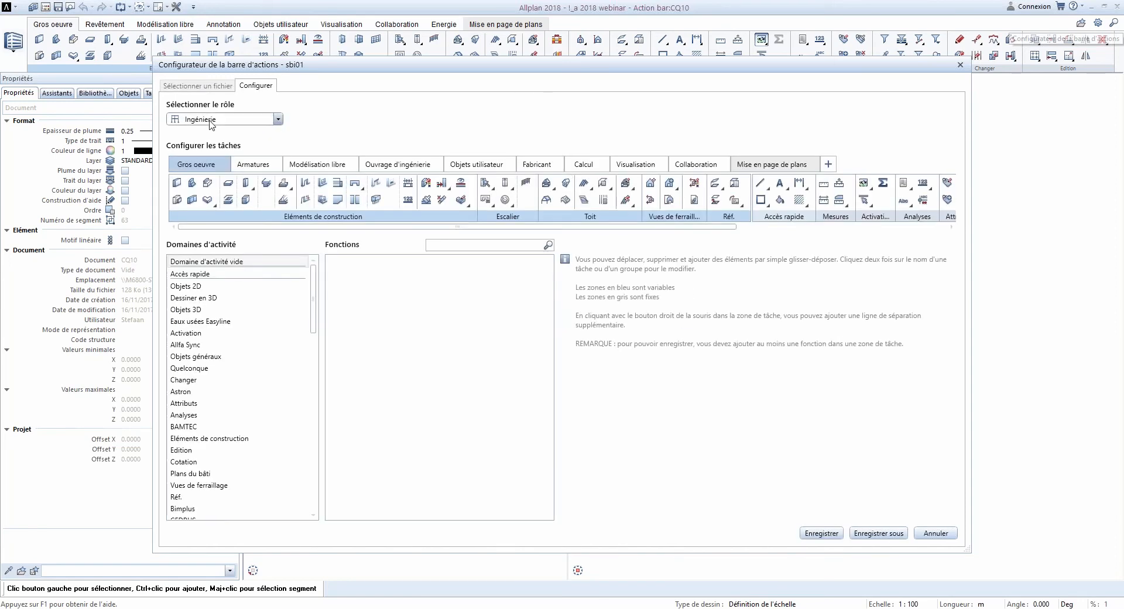
pyautogui.click(209, 120)
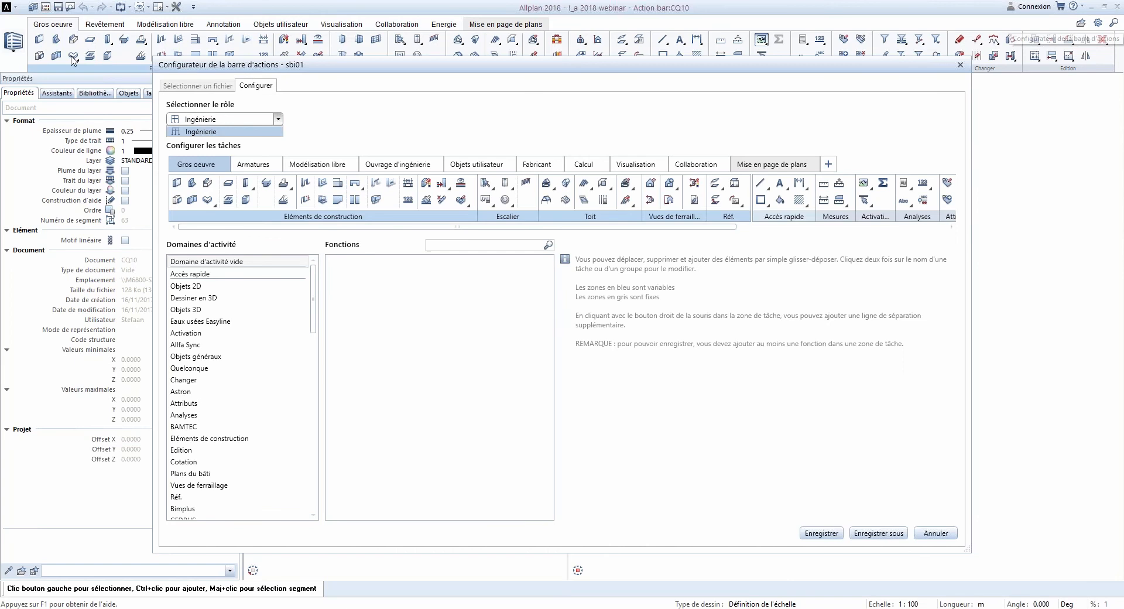
pyautogui.click(225, 132)
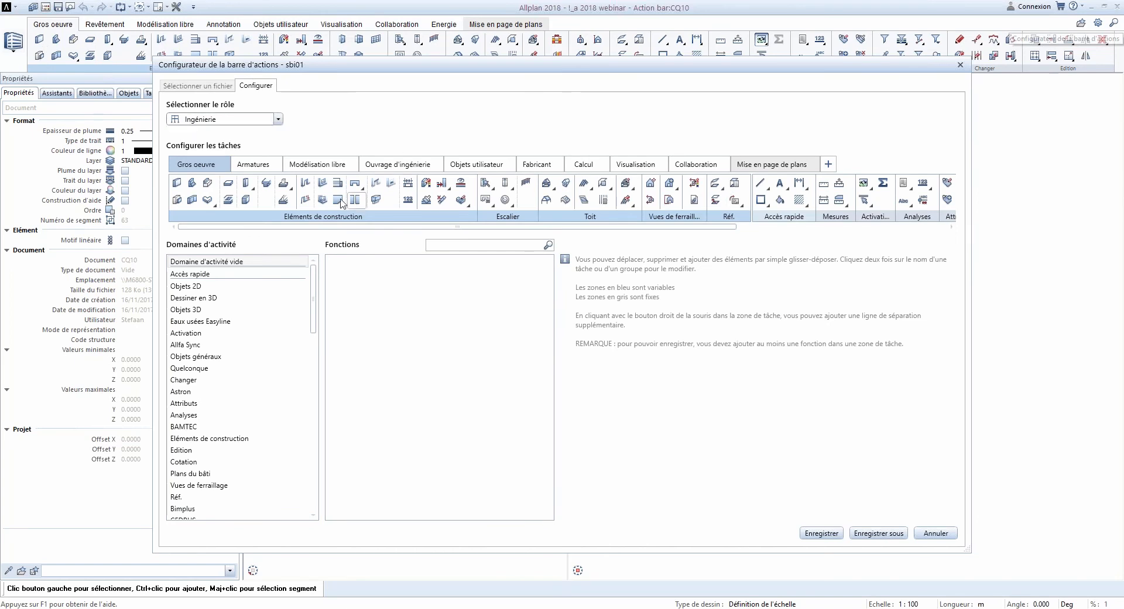
pyautogui.click(198, 166)
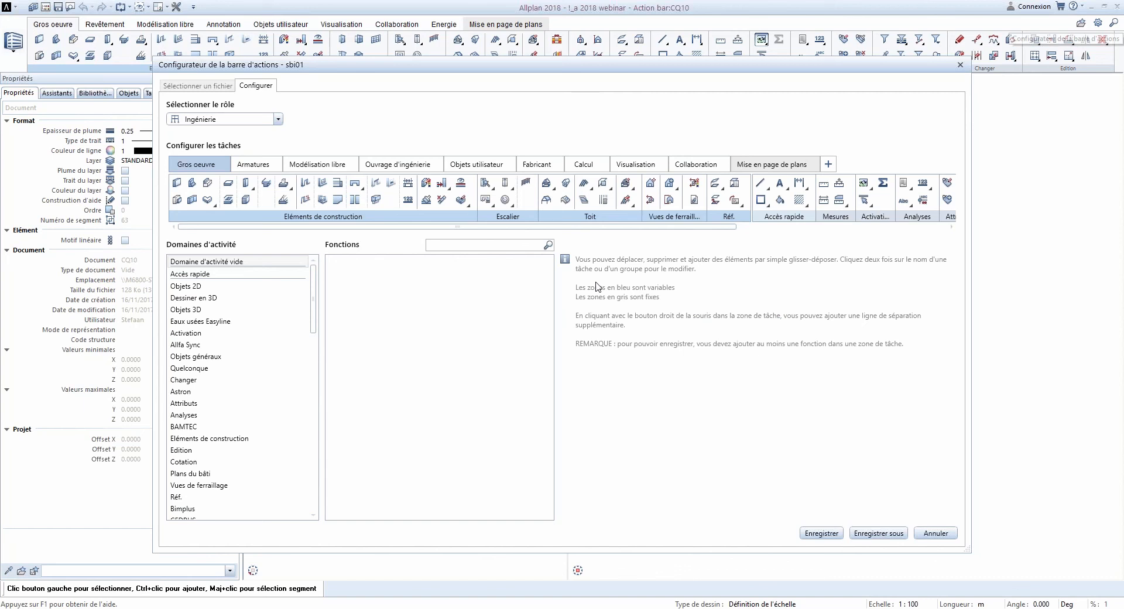
# Step: View the save-as and import dialogs for action bar configurations, cancelling both and closing sbi01 without saving
pyautogui.click(880, 533)
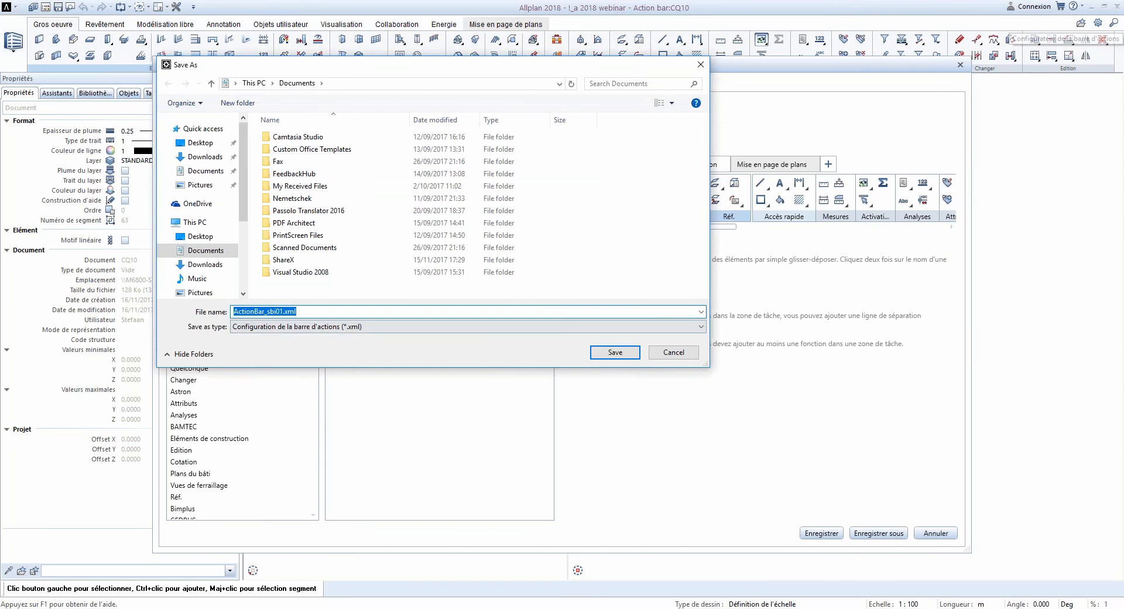
pyautogui.click(673, 353)
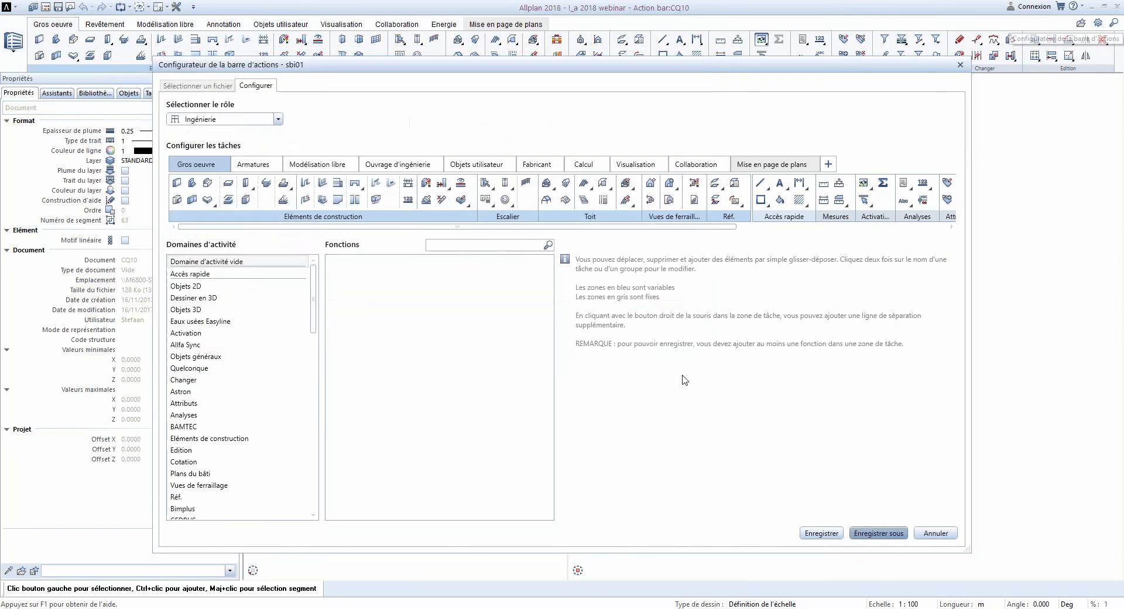
pyautogui.click(937, 533)
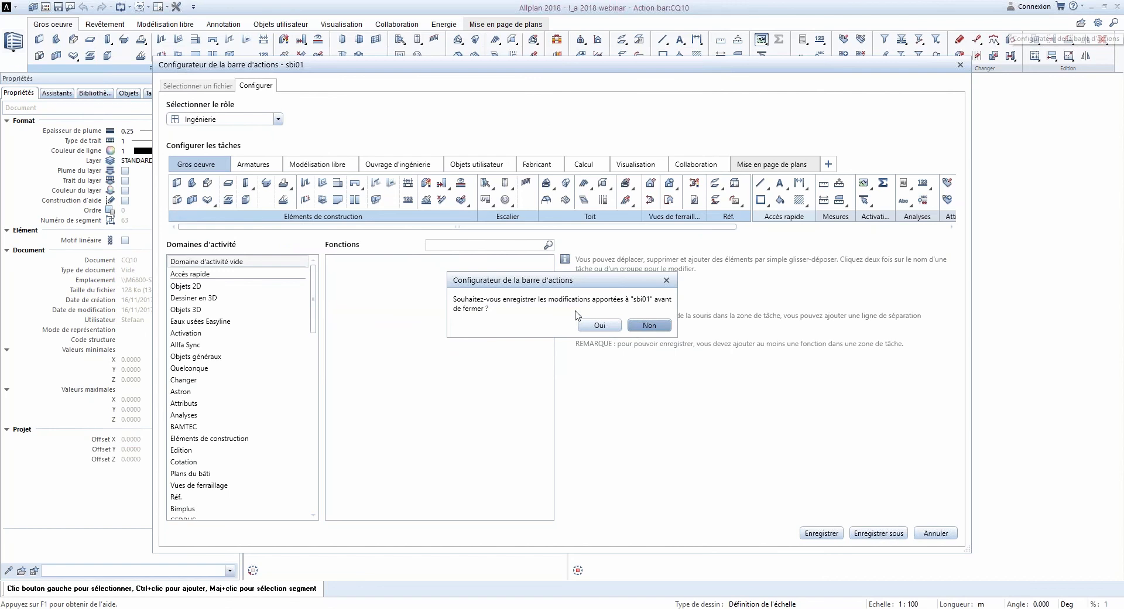
pyautogui.click(650, 326)
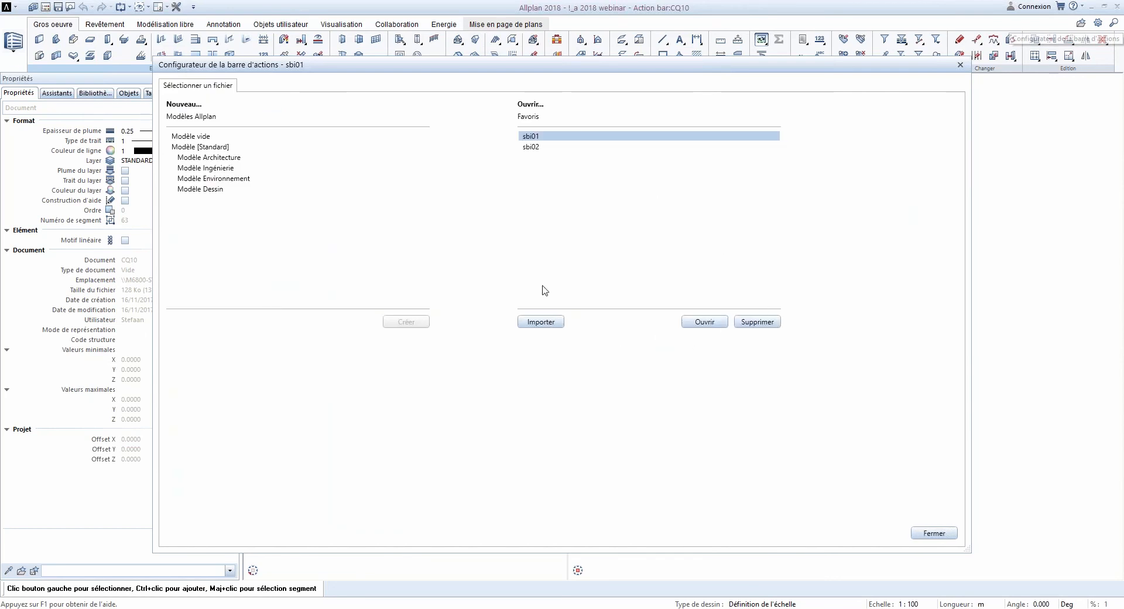
pyautogui.click(544, 326)
pyautogui.click(674, 353)
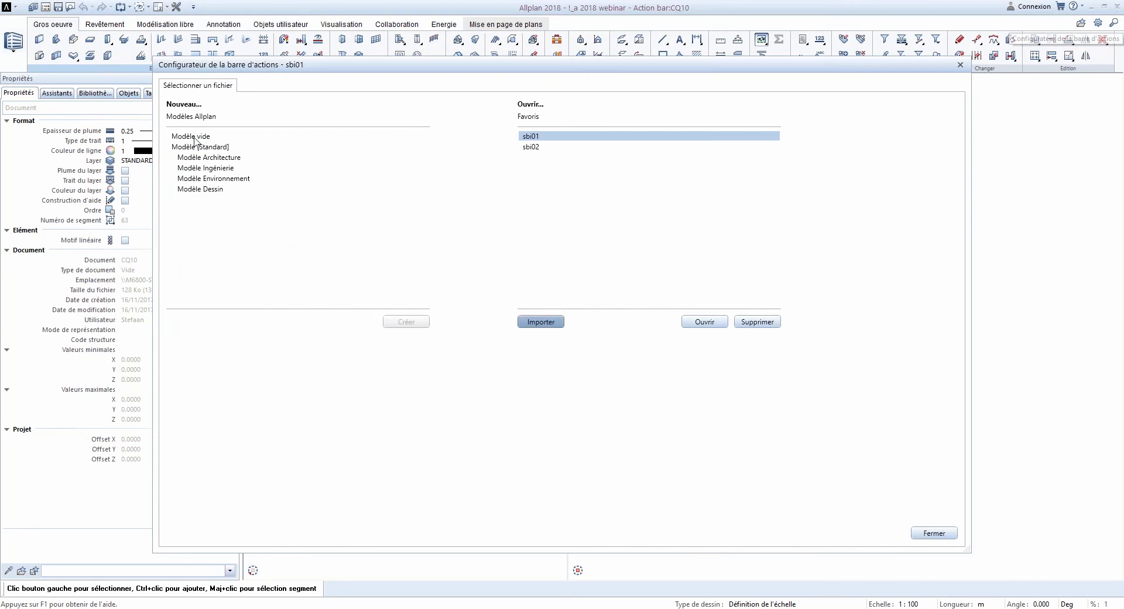
# Step: Create a new action bar configuration from the Modèle Ingénierie template
pyautogui.click(208, 169)
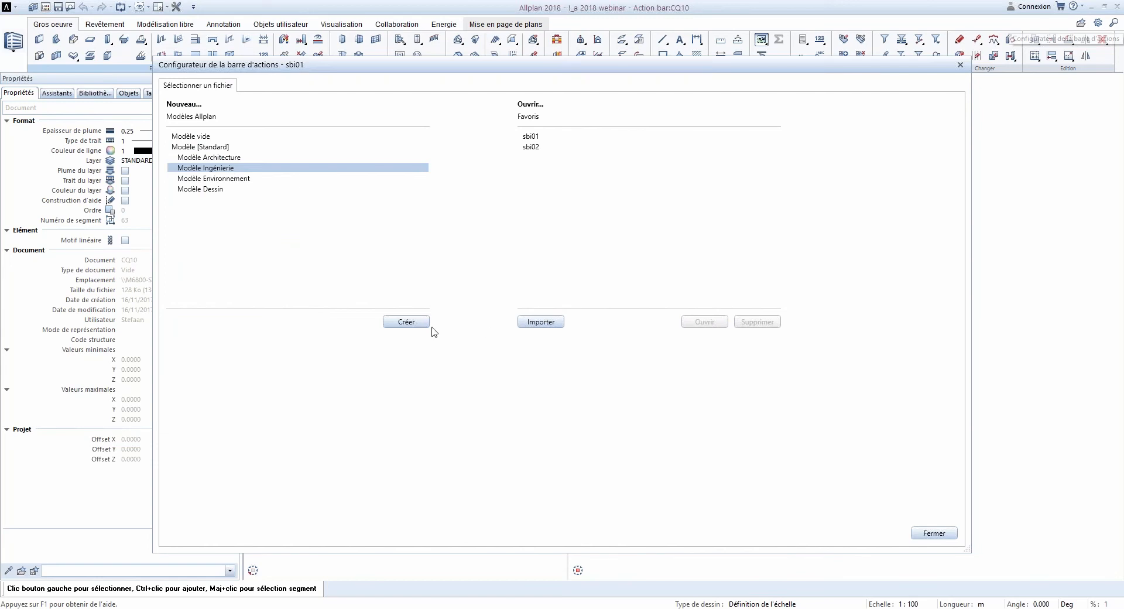
pyautogui.click(195, 148)
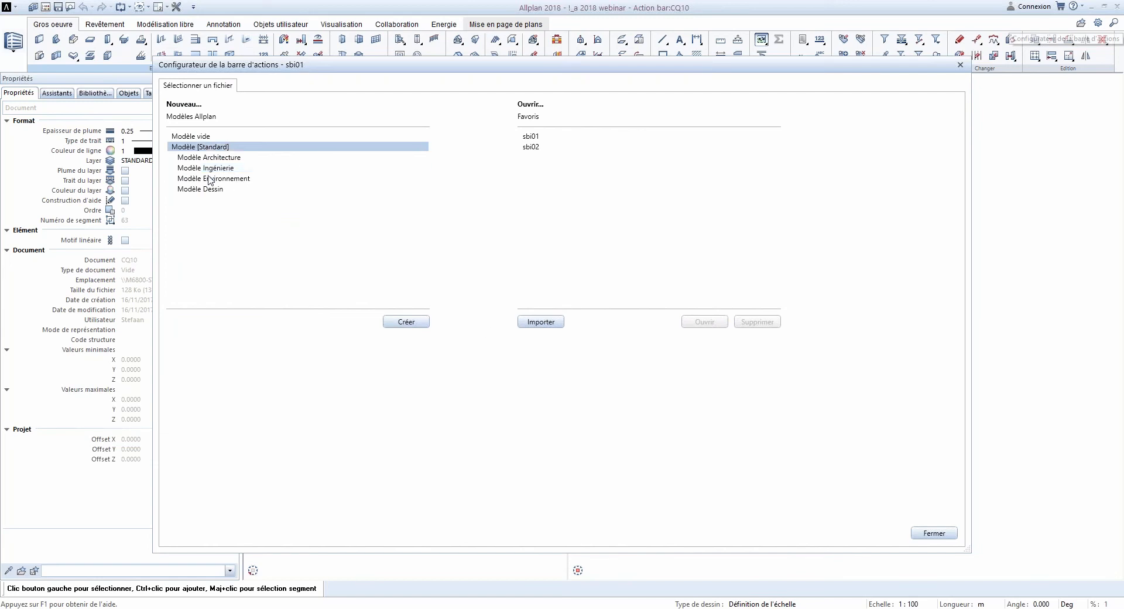
pyautogui.click(210, 169)
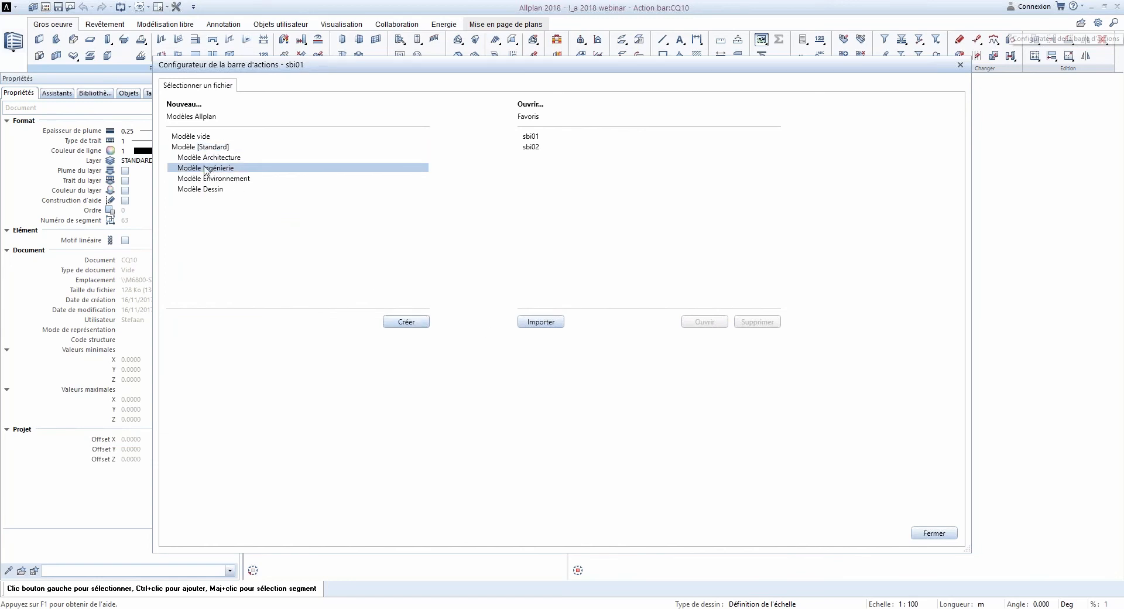
pyautogui.click(407, 322)
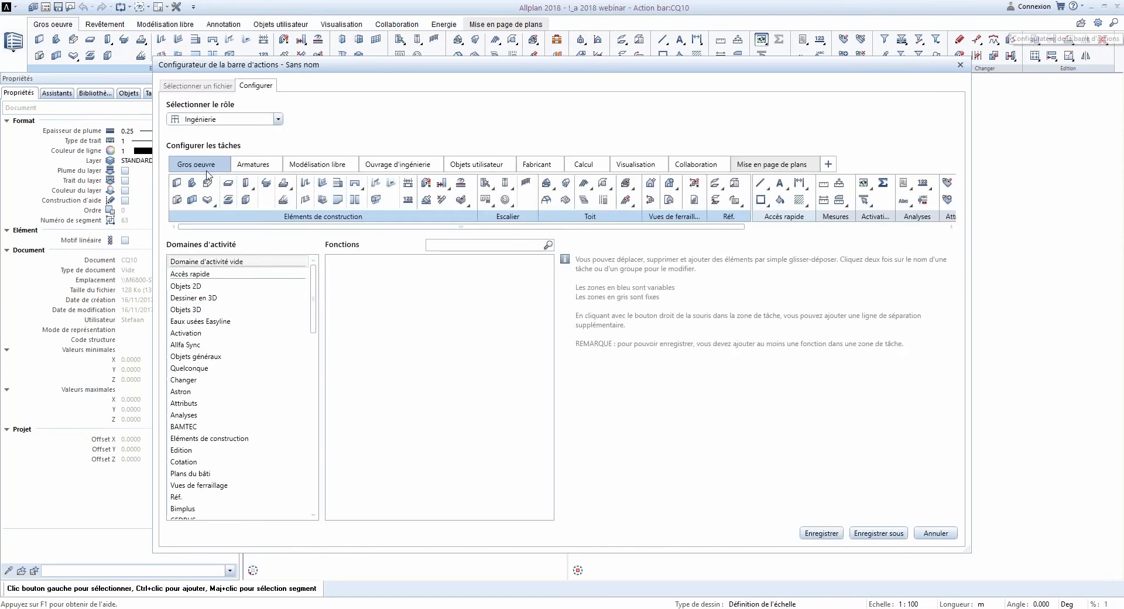
# Step: View the tool areas of the Modélisation libre and Ouvrage d'ingénierie tasks and return to Gros oeuvre
pyautogui.click(311, 165)
pyautogui.click(388, 166)
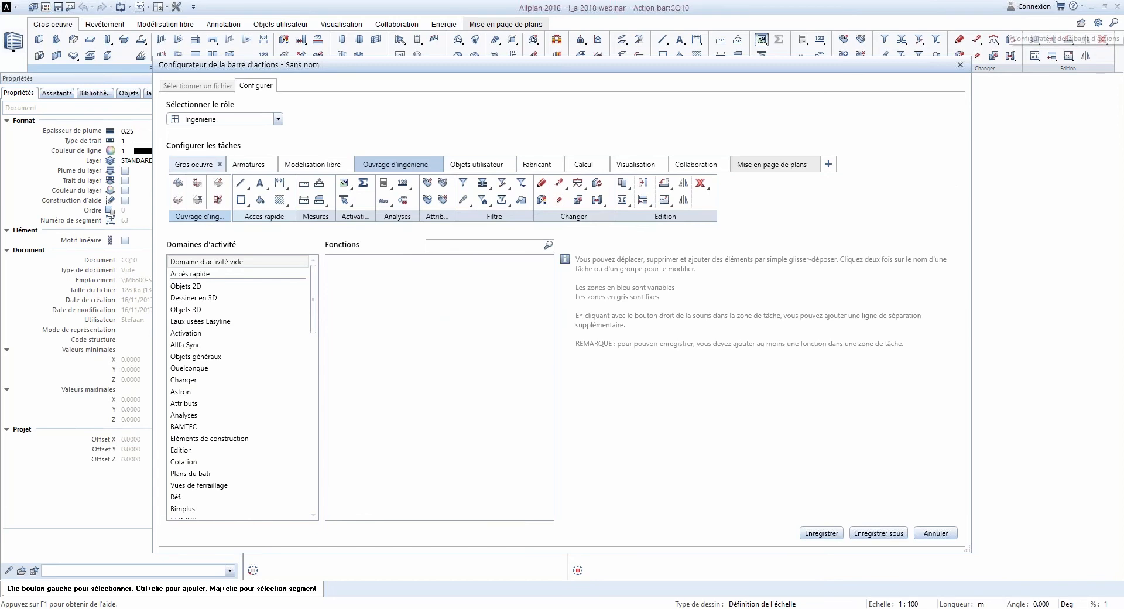
pyautogui.click(200, 165)
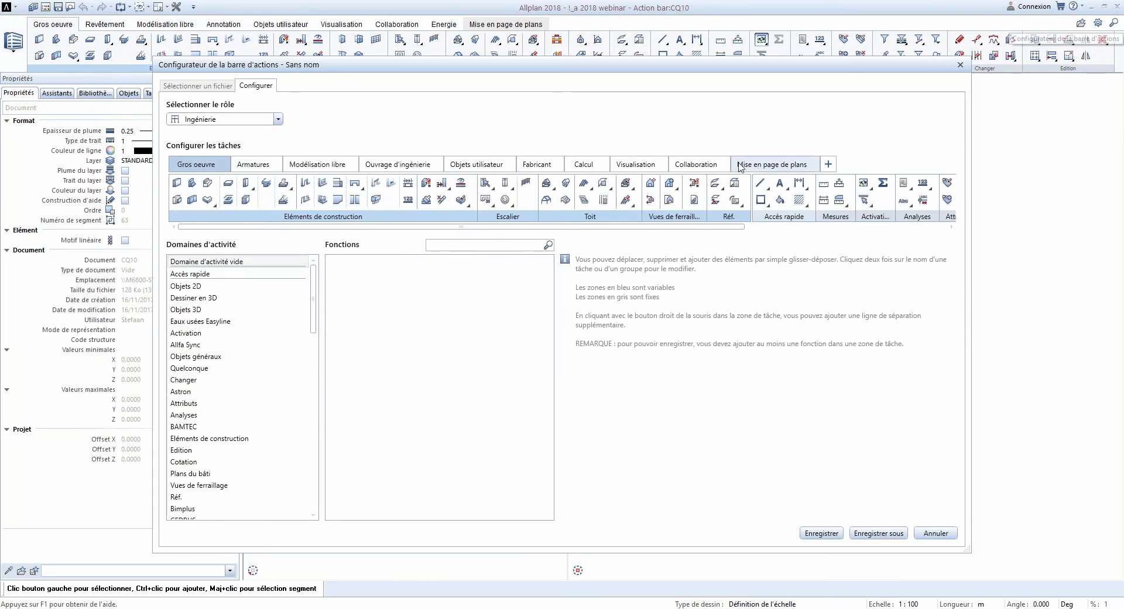
# Step: Add the Dessiner en 3D area to the Modélisation libre task, between Objets 3D and Macros
pyautogui.click(311, 167)
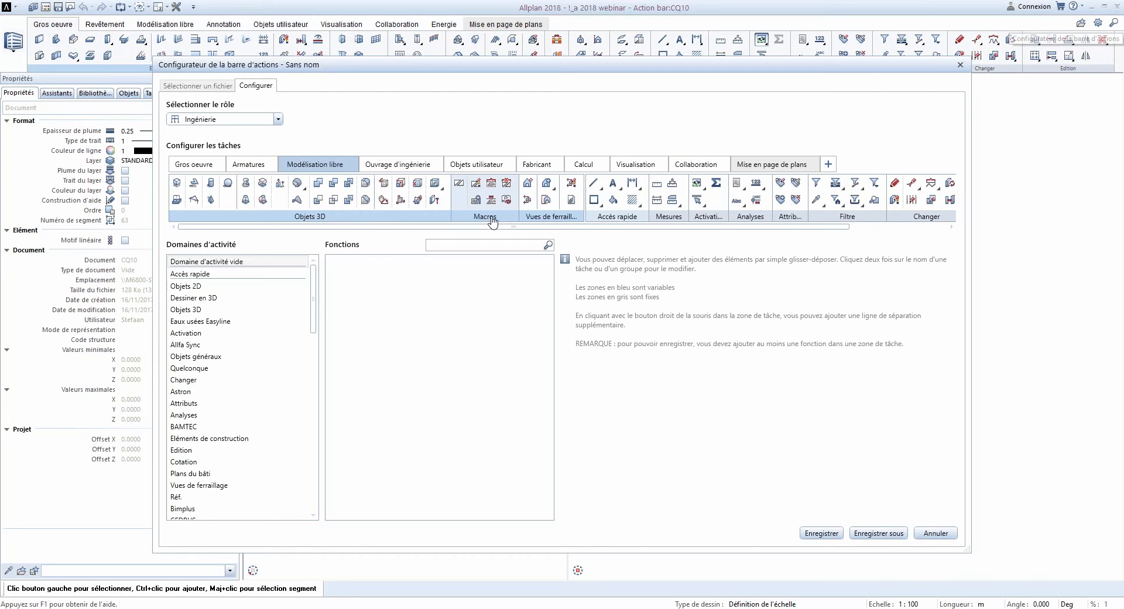
pyautogui.click(264, 298)
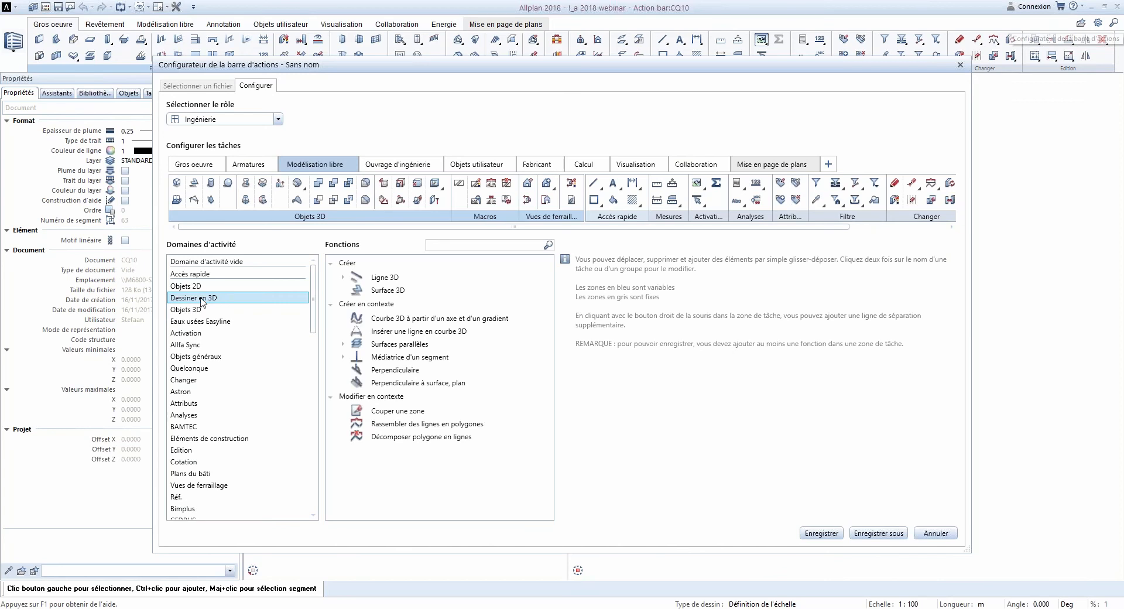
pyautogui.moveTo(198, 300); pyautogui.dragTo(460, 207)
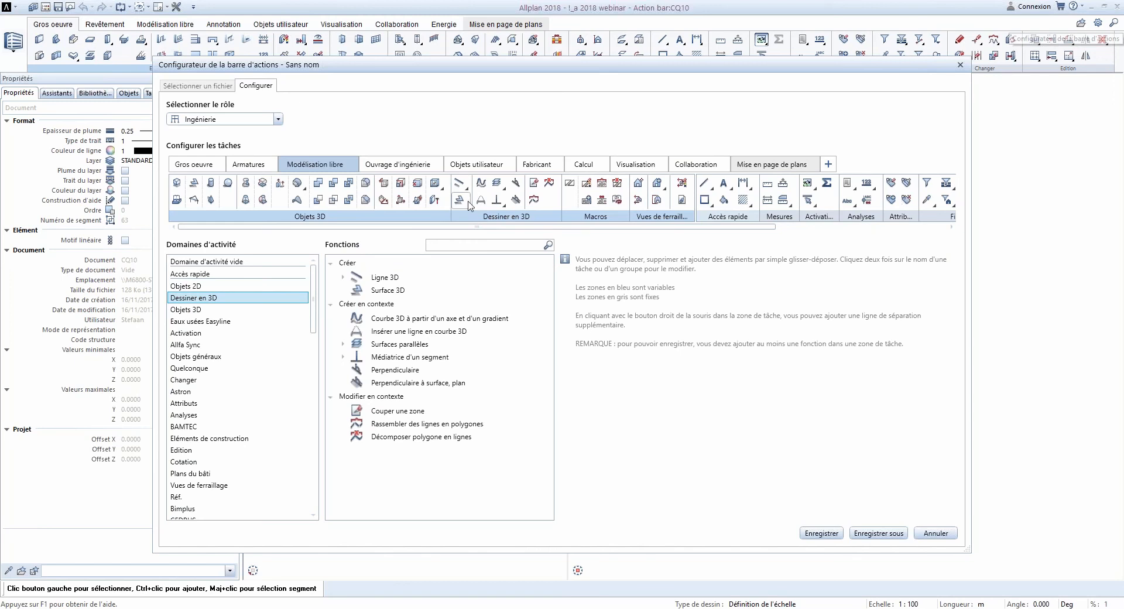
# Step: Look through the functions available in the Allfa Sync and Activation domains of the configurator
pyautogui.moveTo(462, 201)
pyautogui.mouseDown()
pyautogui.moveTo(465, 127)
pyautogui.moveTo(463, 237)
pyautogui.moveTo(424, 195)
pyautogui.moveTo(317, 185)
pyautogui.moveTo(467, 208)
pyautogui.moveTo(461, 201)
pyautogui.mouseUp()
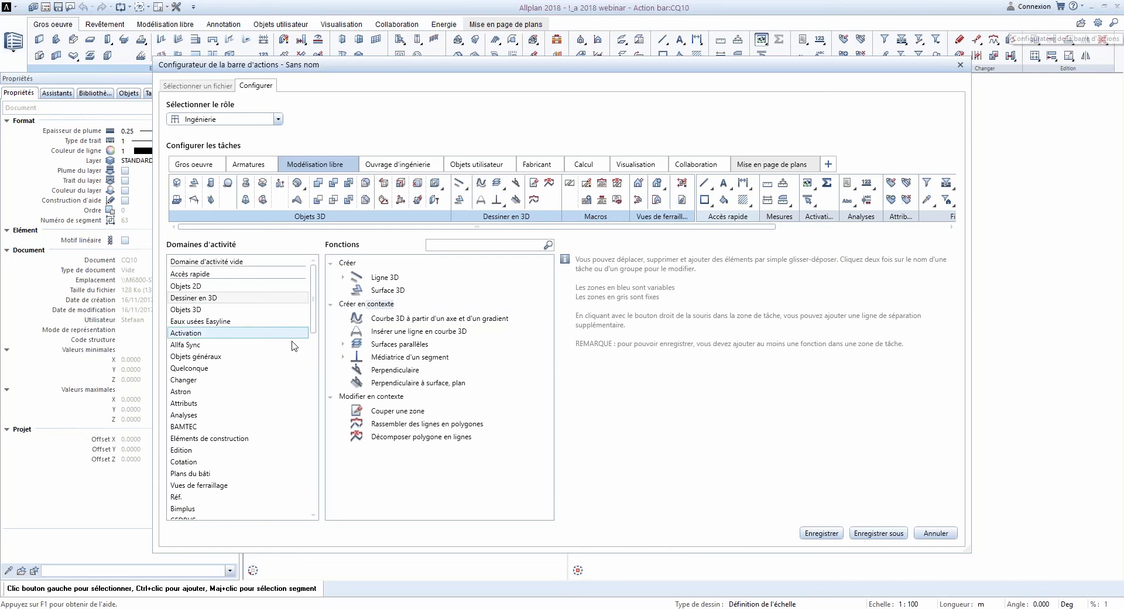
pyautogui.click(193, 314)
pyautogui.click(191, 345)
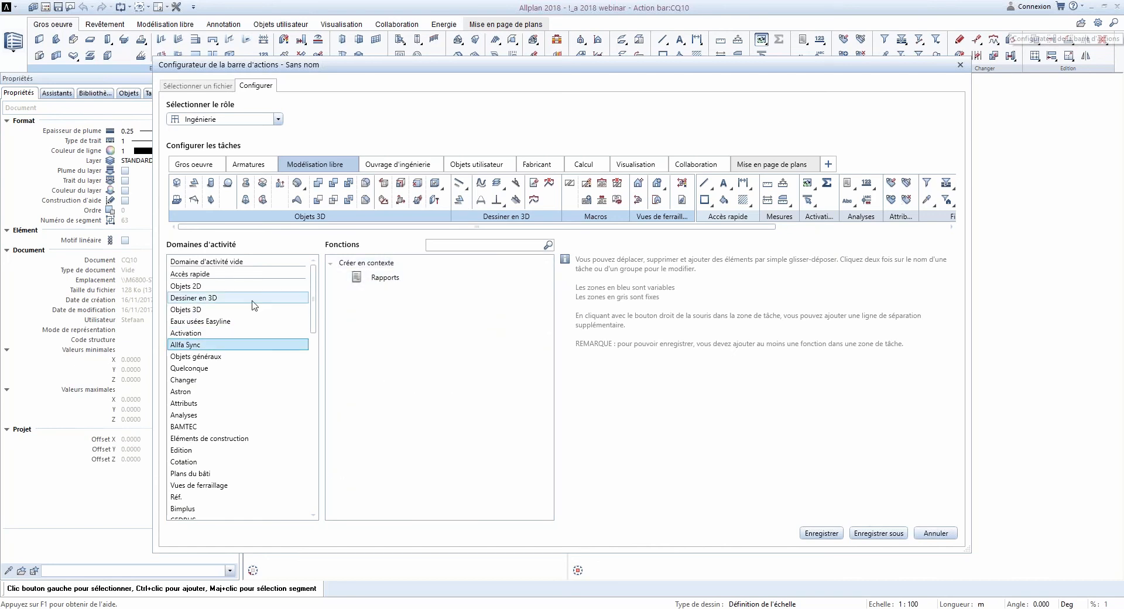
pyautogui.click(189, 334)
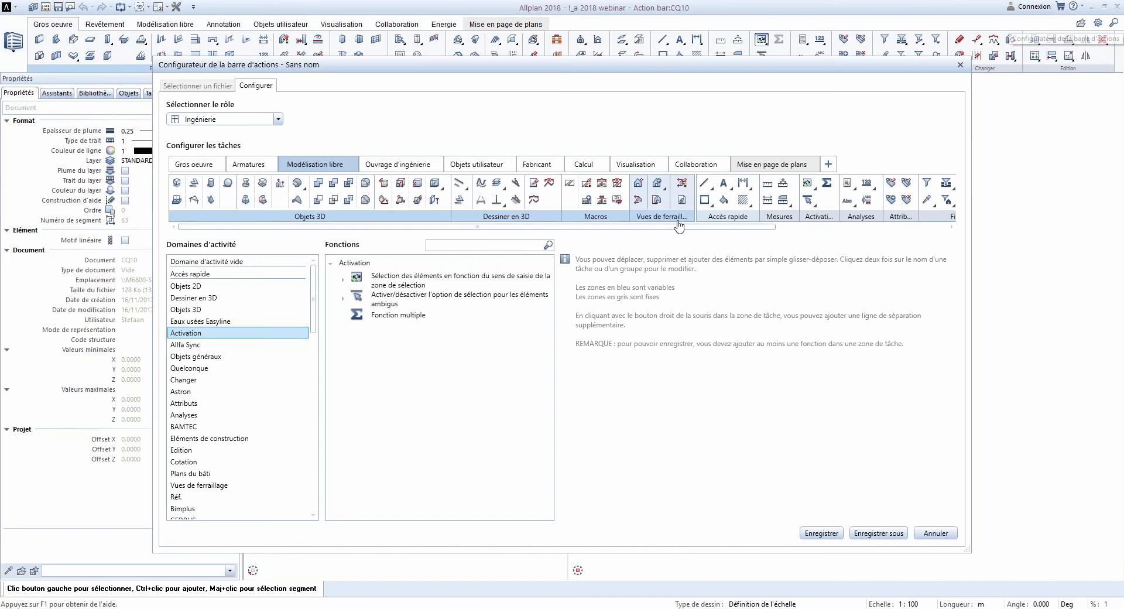
# Step: Discard the unnamed action bar configuration and close the configurator
pyautogui.click(937, 534)
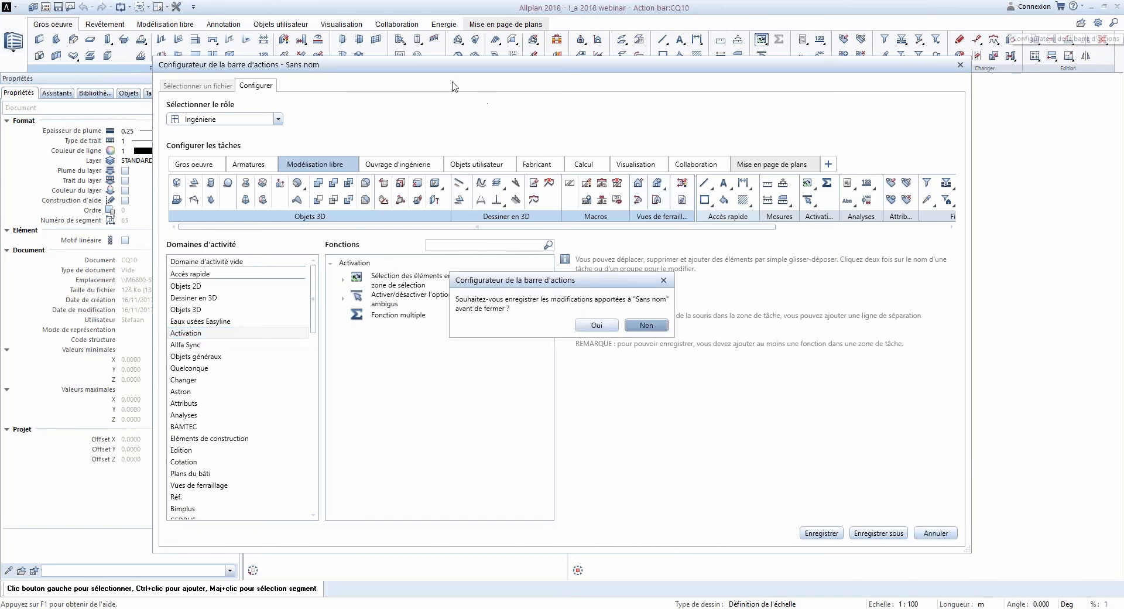
pyautogui.click(647, 326)
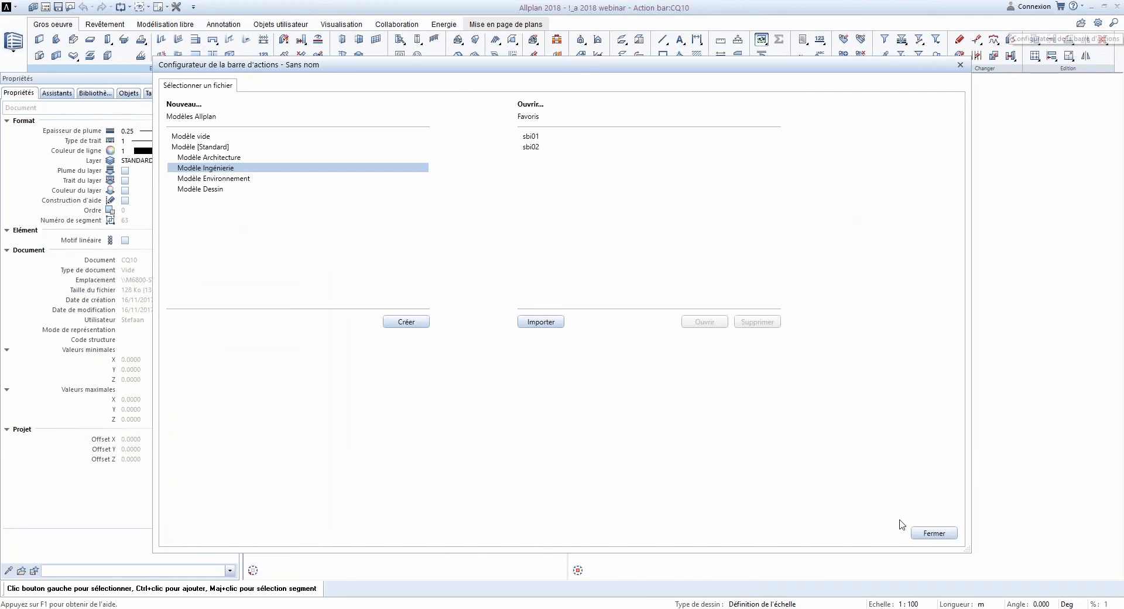
pyautogui.click(934, 534)
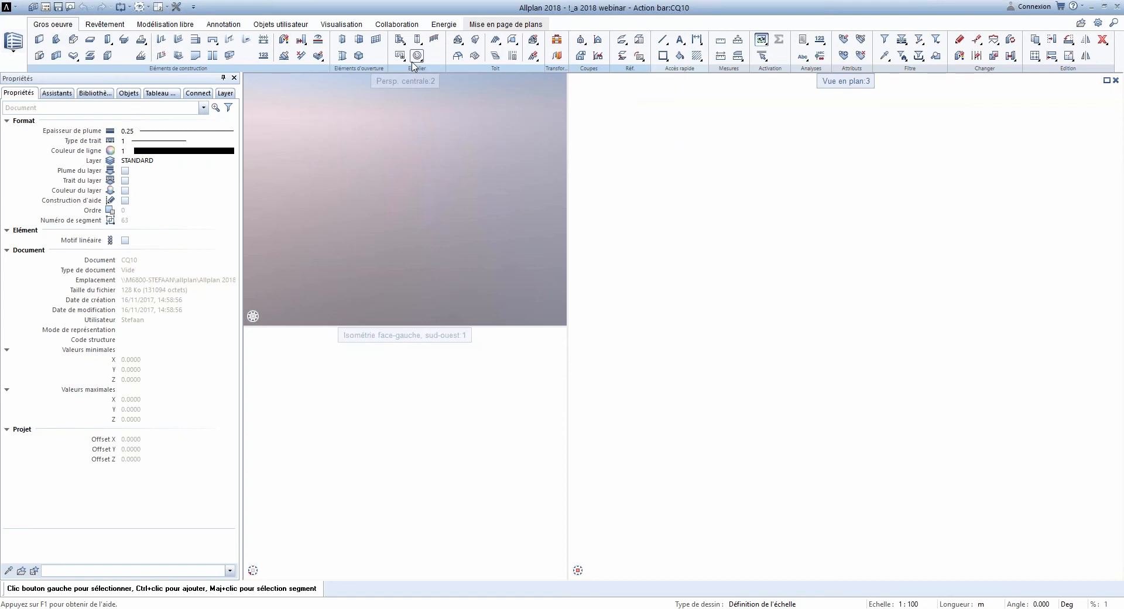
# Step: Draw a horizontal wall about 5.3 m long in the plan view and switch to the Modélisation libre task
pyautogui.click(40, 39)
pyautogui.click(654, 288)
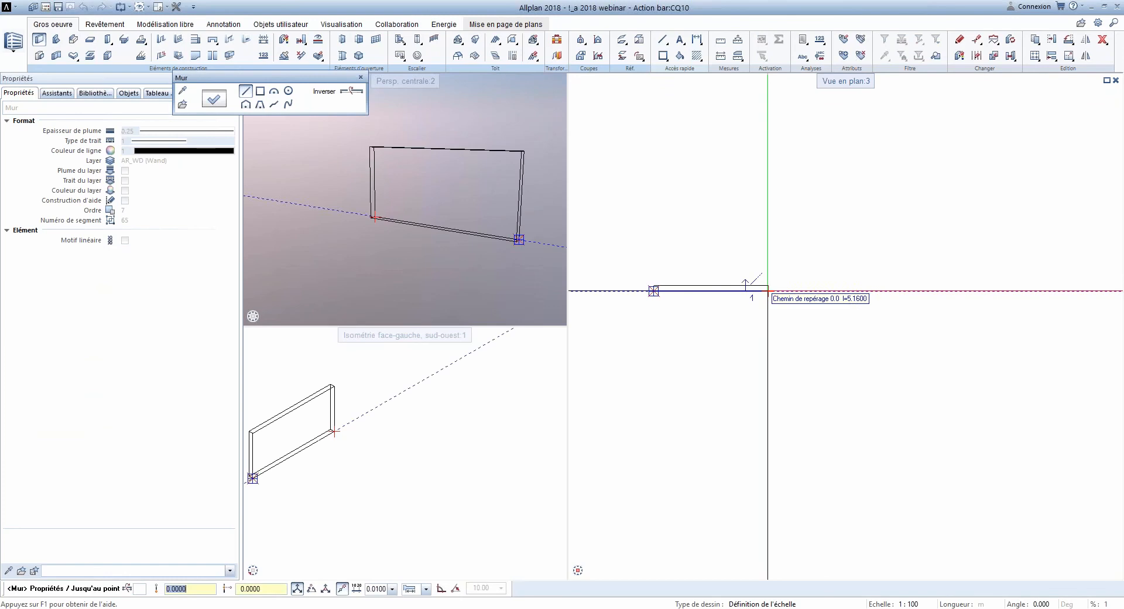
pyautogui.click(770, 289)
pyautogui.press('Escape')
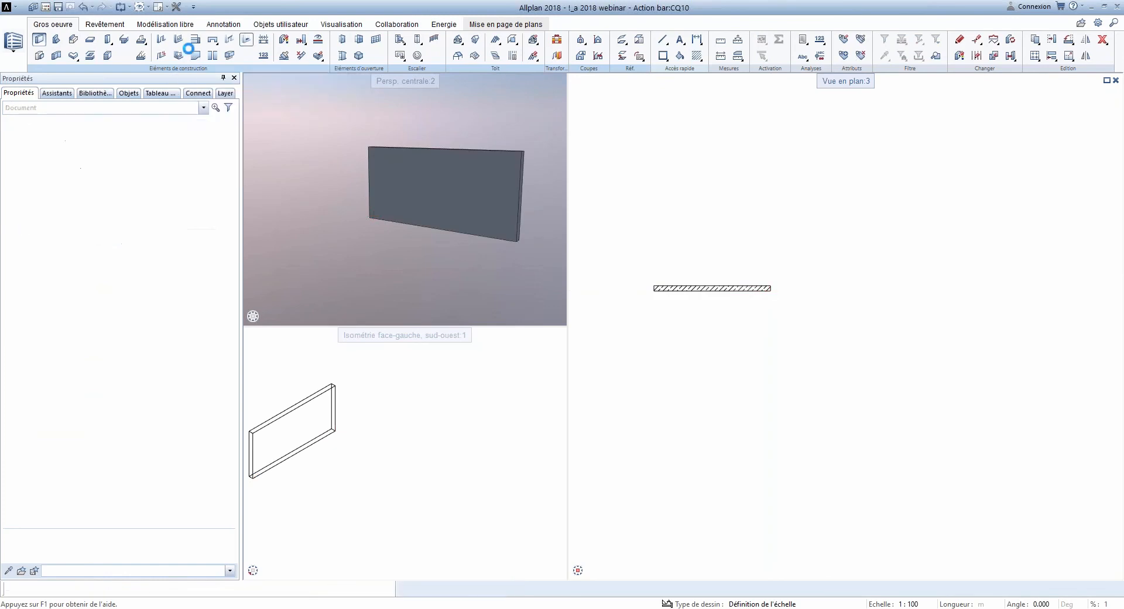
pyautogui.click(164, 24)
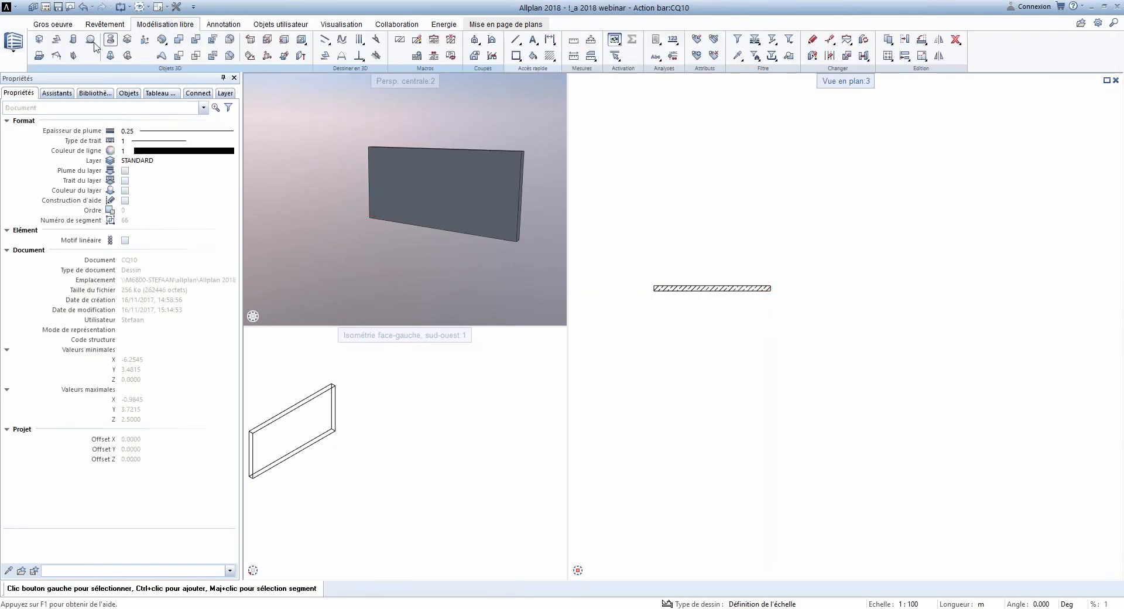
pyautogui.click(39, 40)
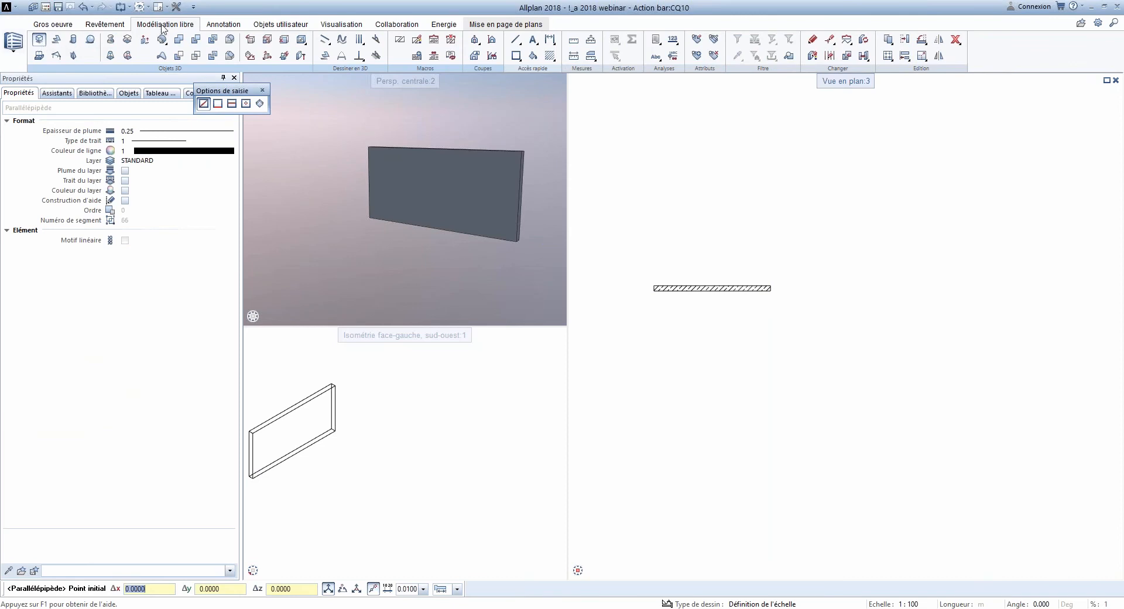
pyautogui.click(404, 480)
pyautogui.click(403, 387)
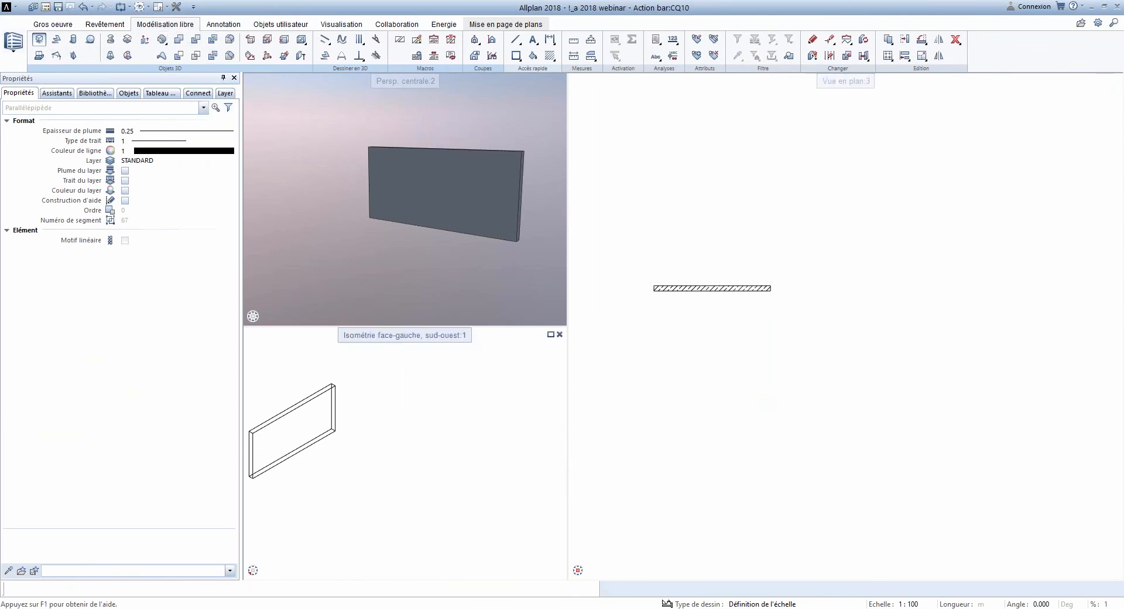
pyautogui.click(654, 359)
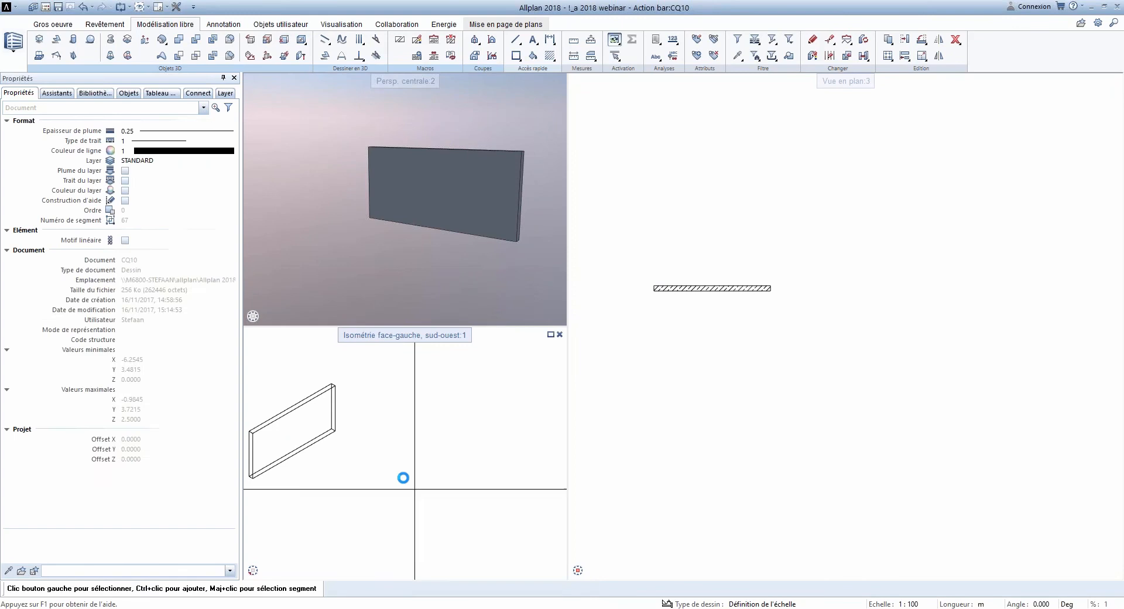
# Step: Model a Parallélépipède in the isometric view, in front of the wall, from two base corners and a height point
pyautogui.click(40, 39)
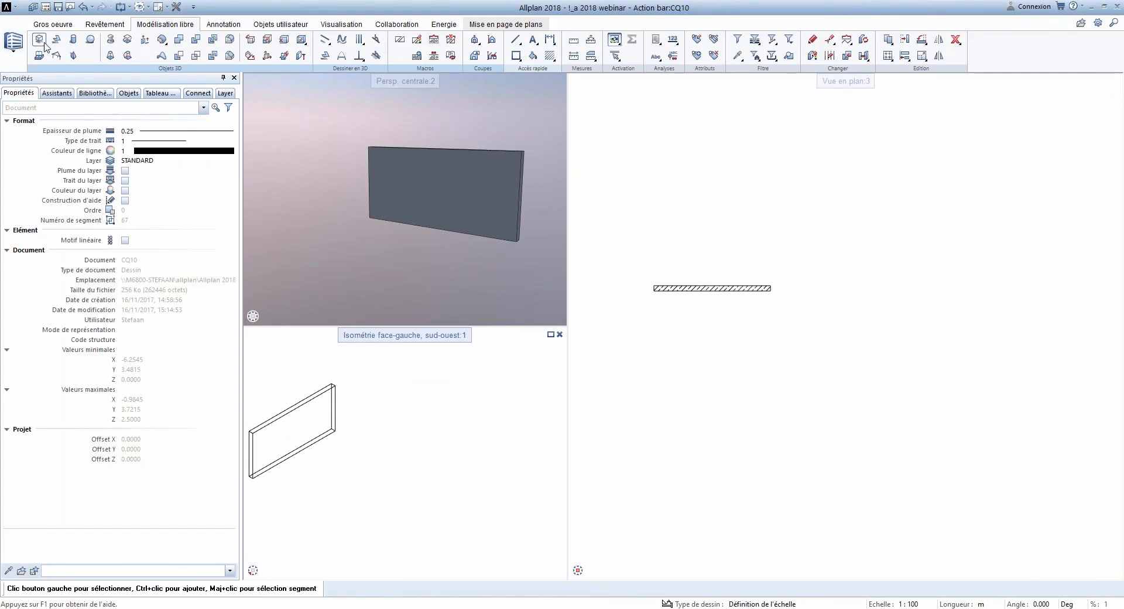
pyautogui.click(415, 490)
pyautogui.click(386, 459)
pyautogui.click(387, 429)
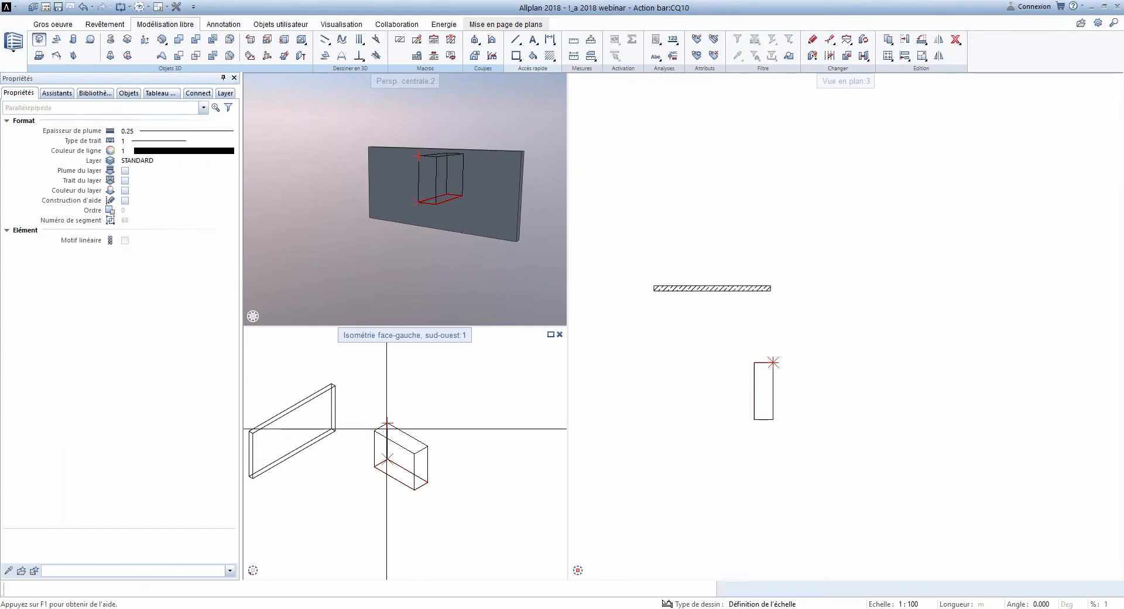
pyautogui.press('Escape')
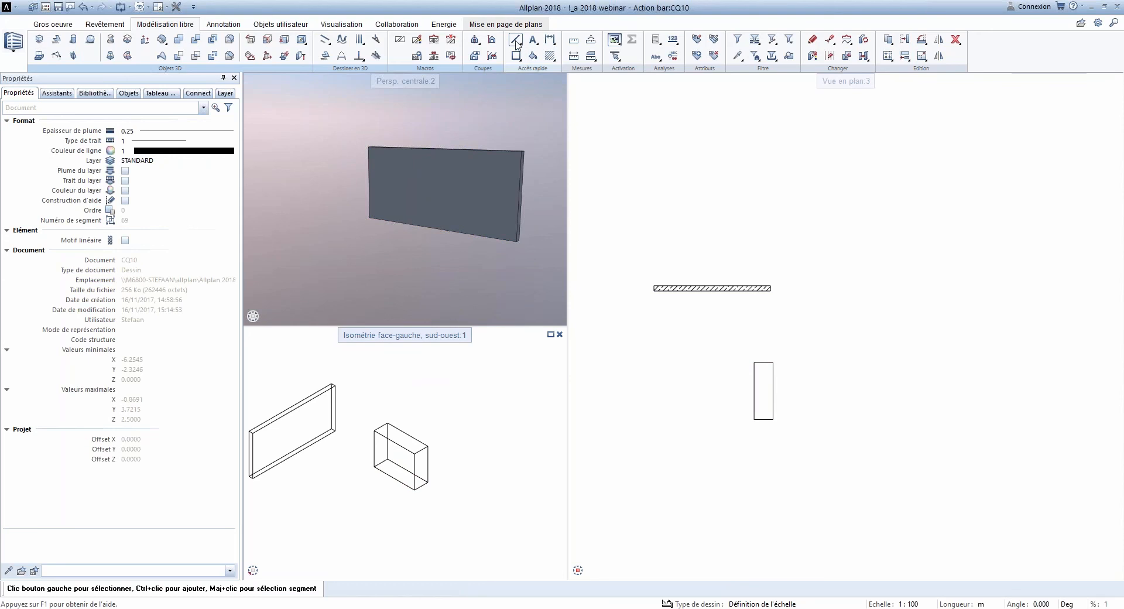
# Step: Draw a single diagonal line in the plan view between the wall and the box
pyautogui.click(515, 40)
pyautogui.click(675, 314)
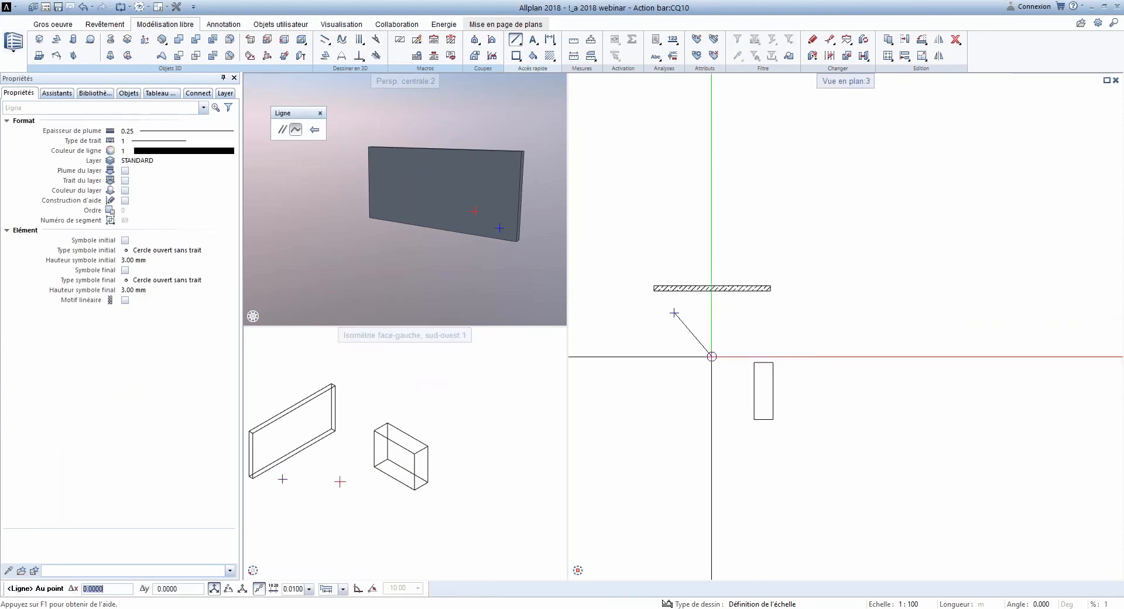
pyautogui.click(712, 357)
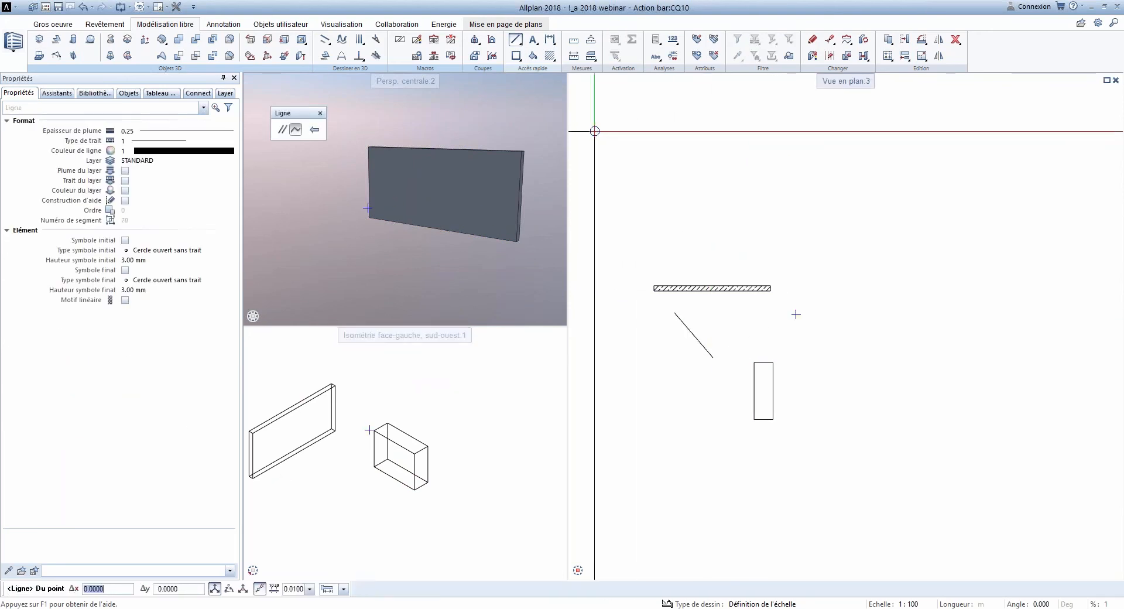
pyautogui.press('Escape')
pyautogui.moveTo(416, 213); pyautogui.dragTo(463, 165)
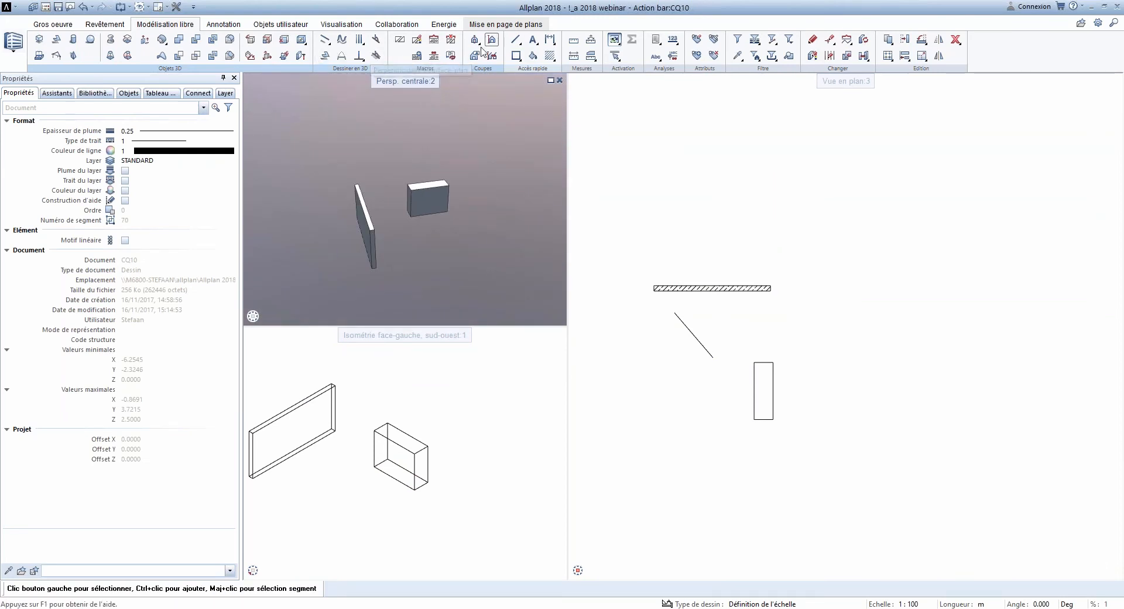
# Step: Return to the Gros oeuvre task and view the Cote tool from the Accès rapide area, leaving it without placing a dimension
pyautogui.click(42, 26)
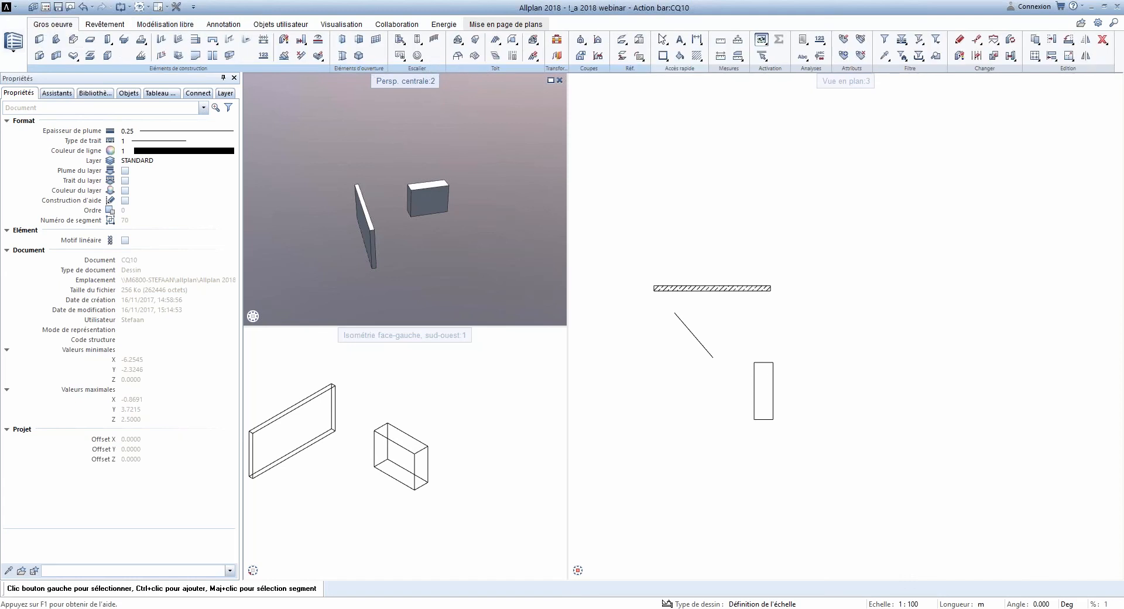
pyautogui.click(697, 39)
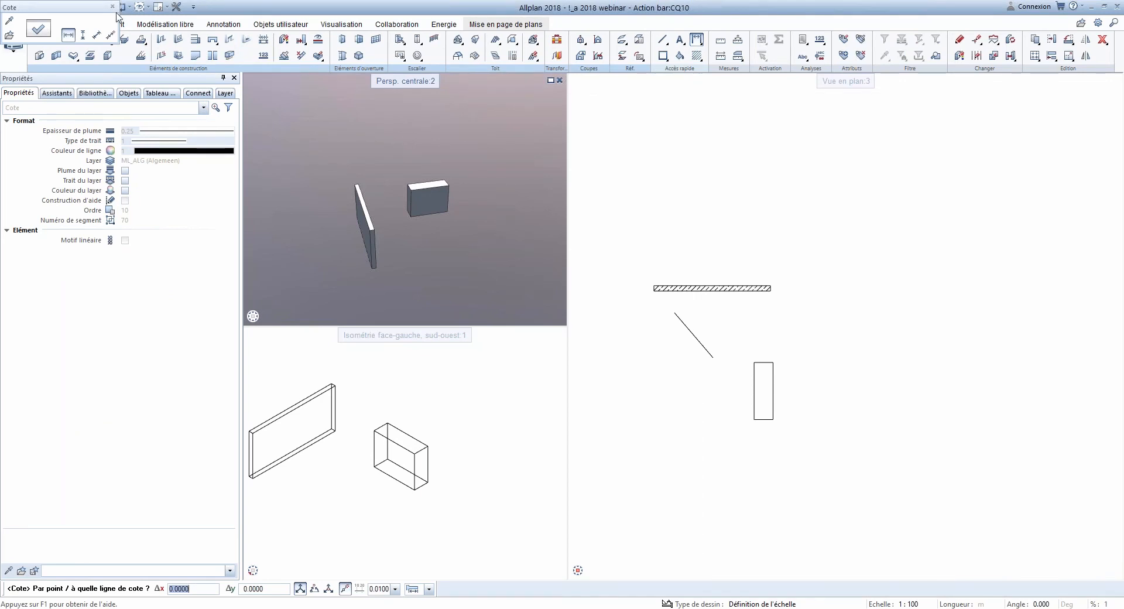
pyautogui.press('Escape')
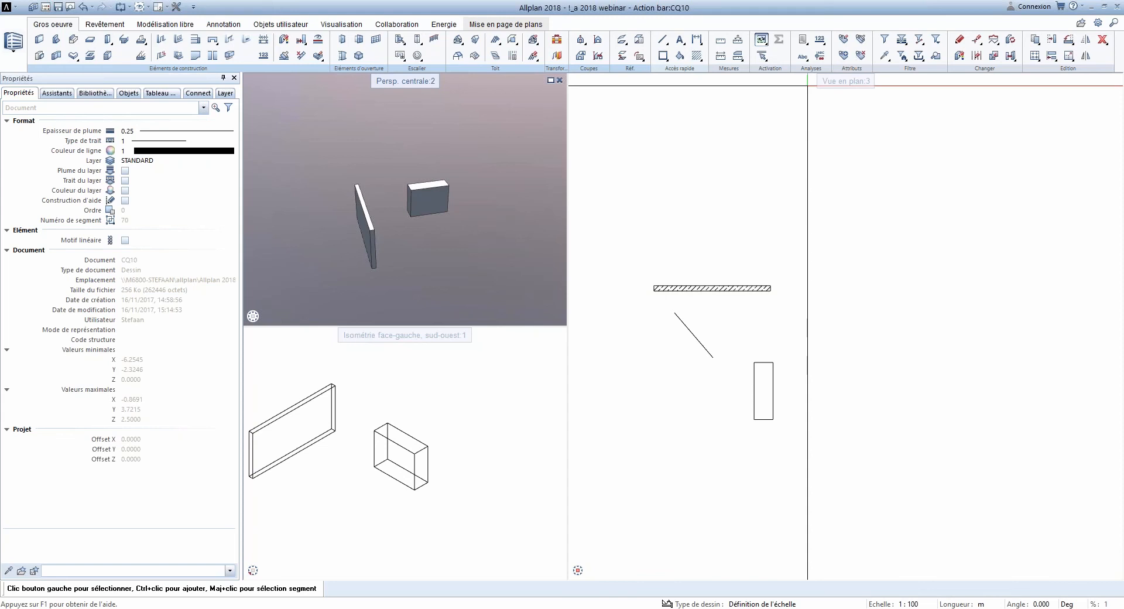
# Step: View the user interface customisation settings and close them without changes
pyautogui.click(193, 7)
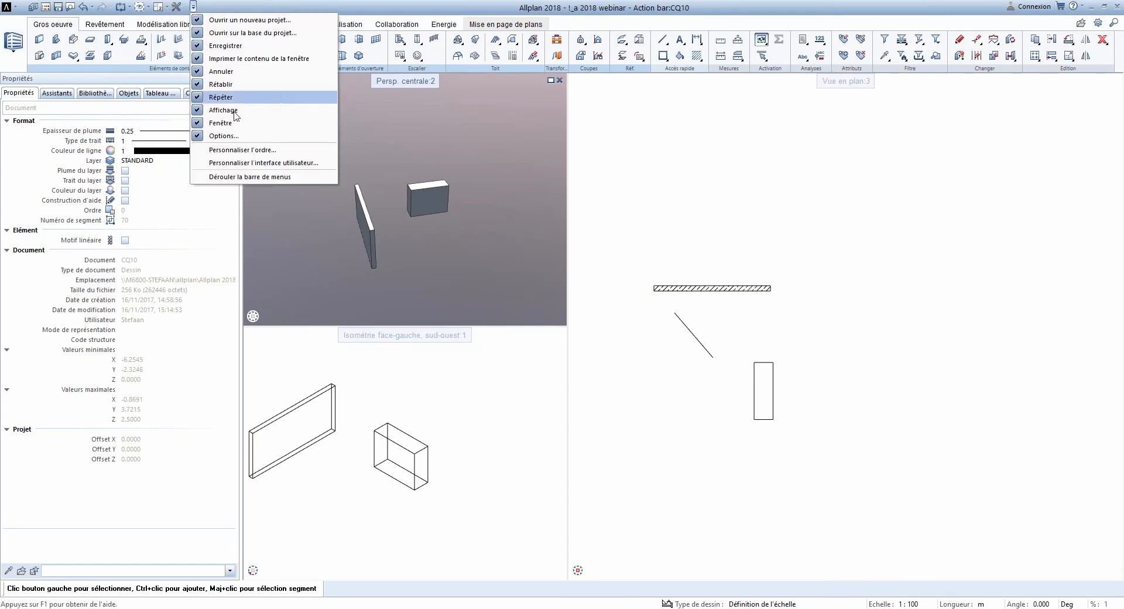
pyautogui.click(257, 162)
pyautogui.click(446, 150)
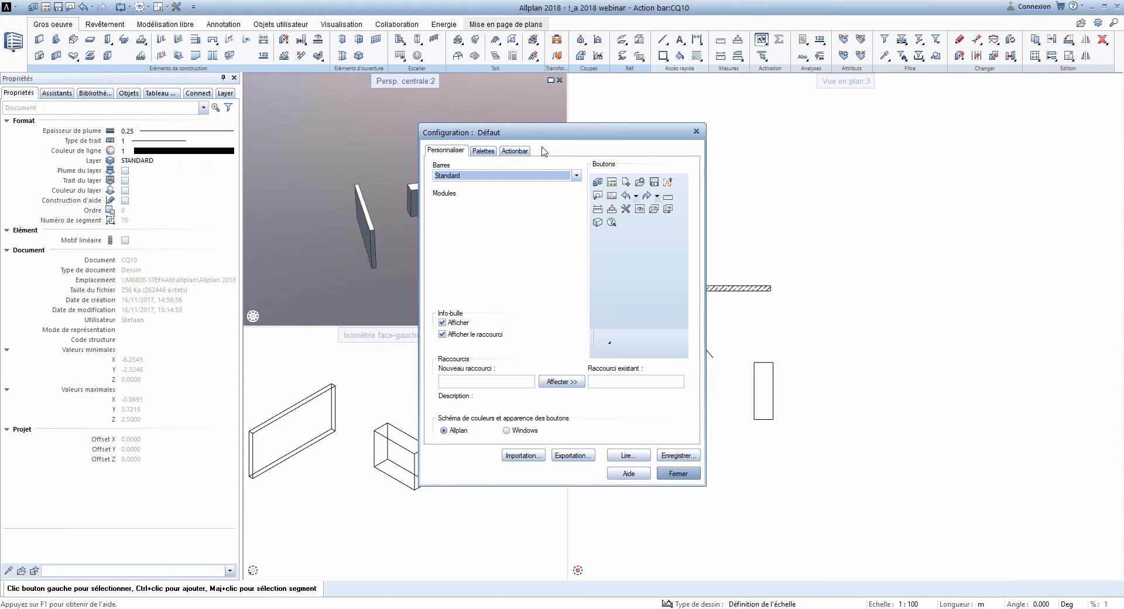
pyautogui.click(678, 472)
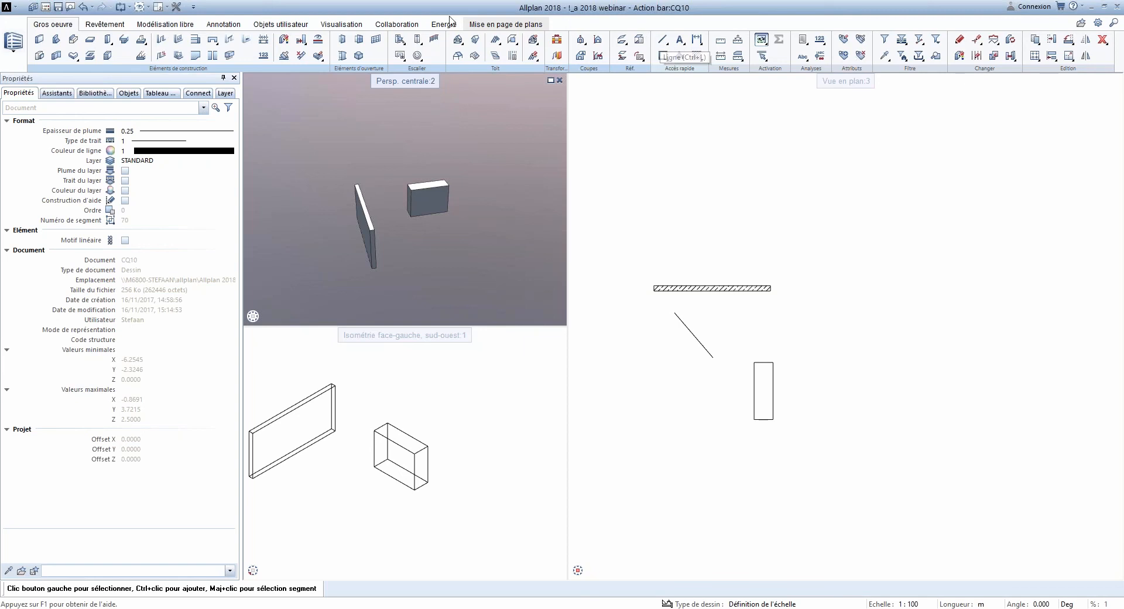
# Step: Set the line colour to 5 (magenta) and draw a two-segment line above the wall in the plan view
pyautogui.click(663, 39)
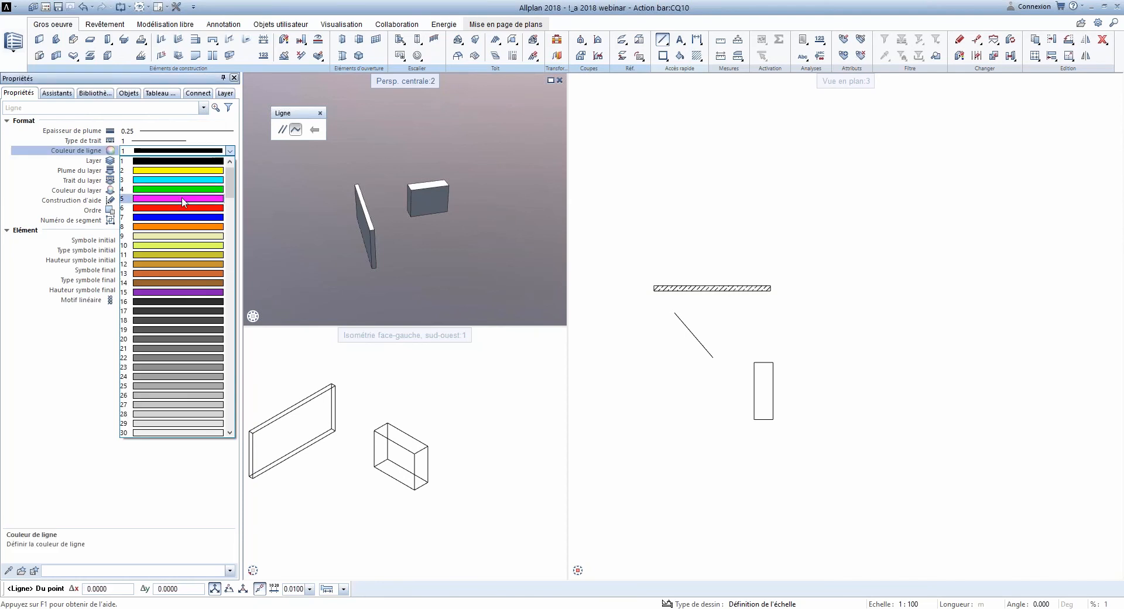
pyautogui.click(179, 198)
pyautogui.click(724, 157)
pyautogui.click(724, 157)
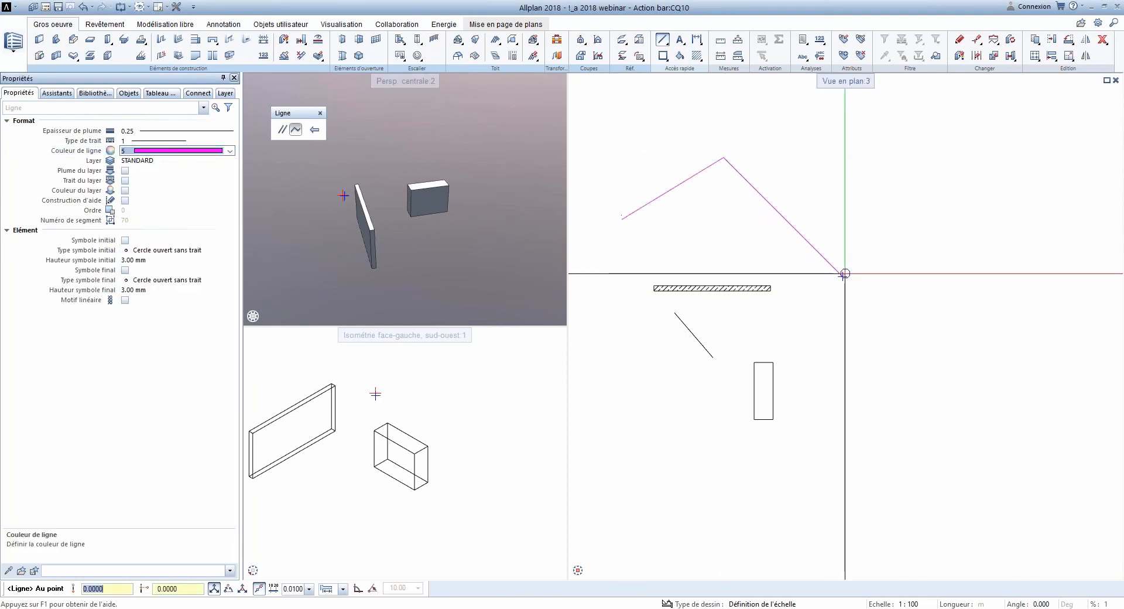
pyautogui.click(844, 274)
pyautogui.press('Escape')
pyautogui.press('Escape')
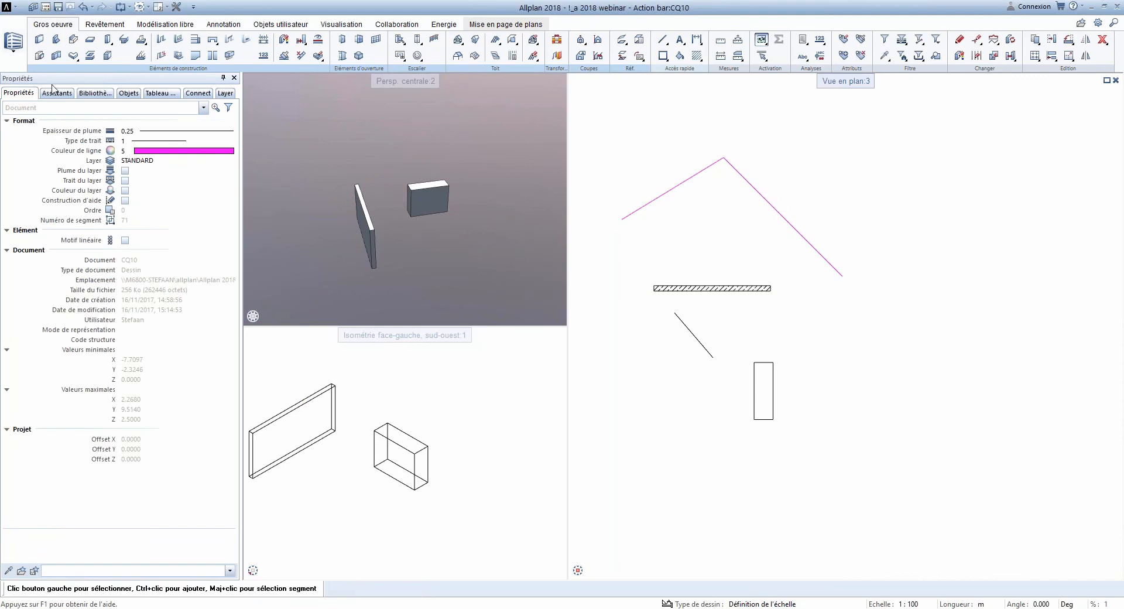
# Step: Display the object list and expand its Action bar entry
pyautogui.click(129, 94)
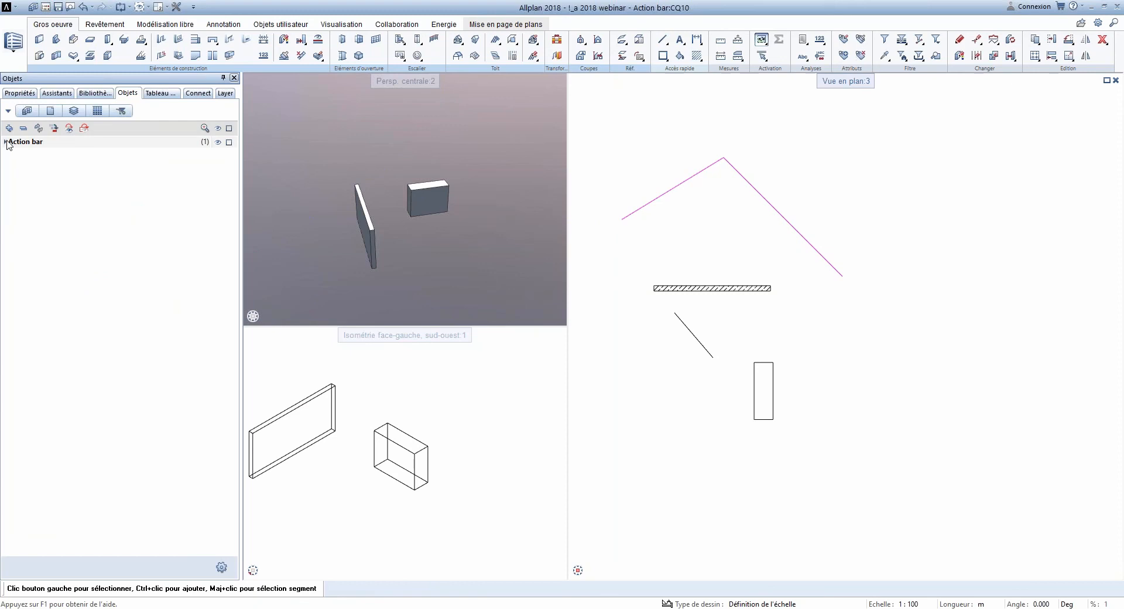
pyautogui.click(5, 142)
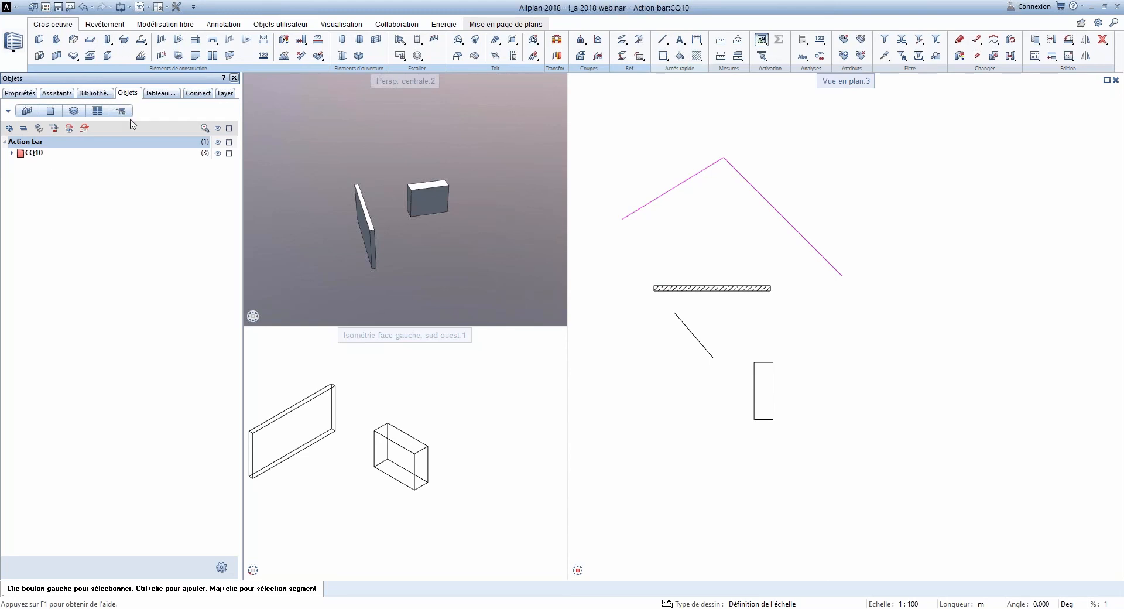
# Step: Set the line colour to 1 (black) and draw a three-segment line crossing the magenta one in the plan view
pyautogui.click(662, 41)
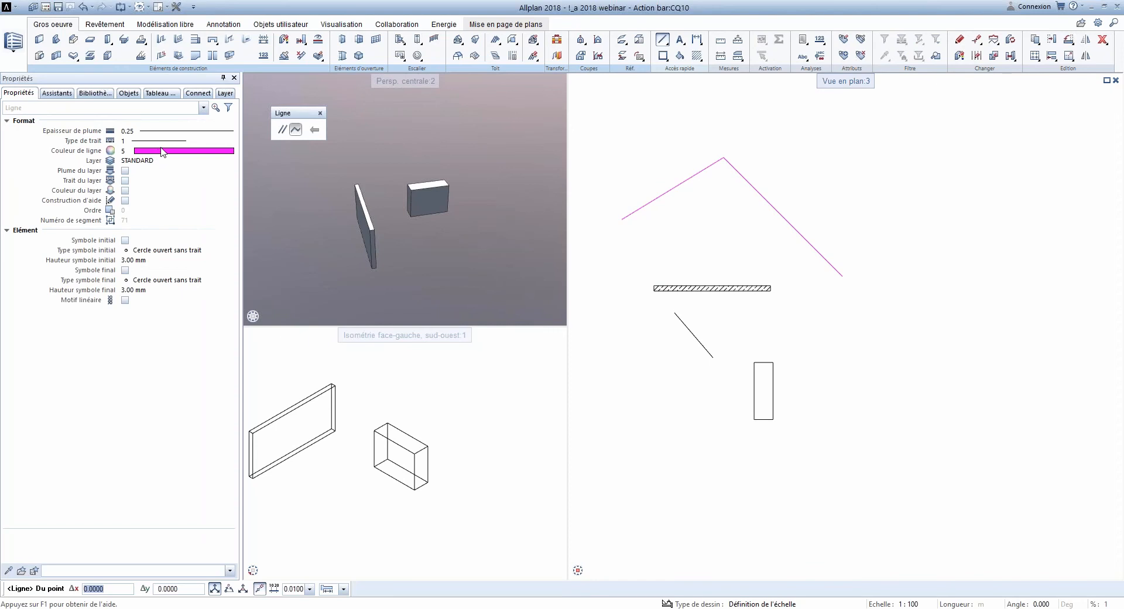
pyautogui.click(164, 151)
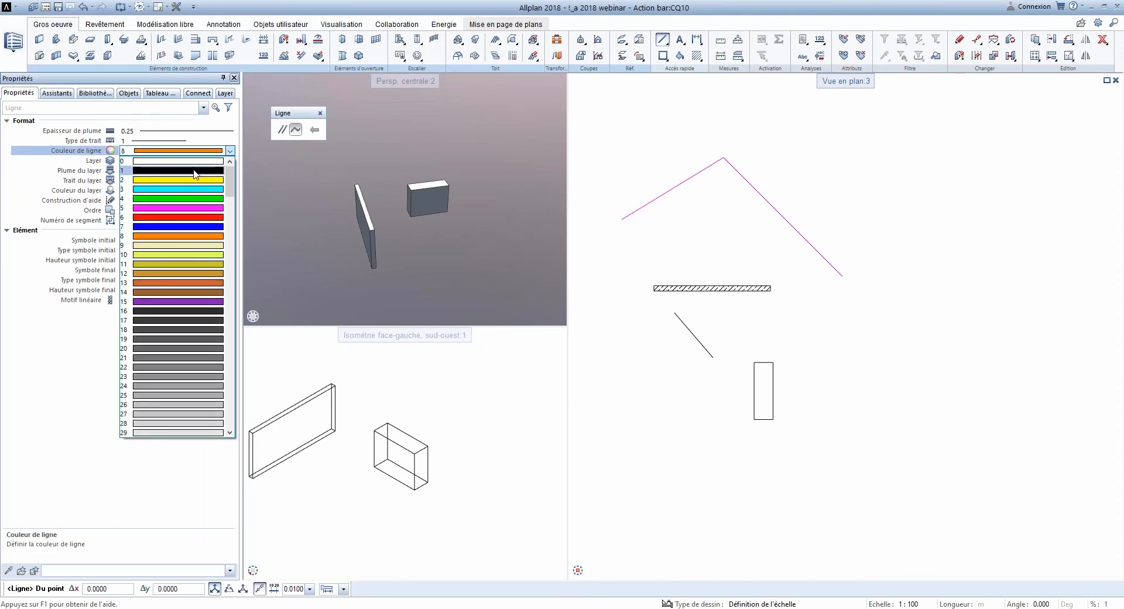
pyautogui.click(195, 171)
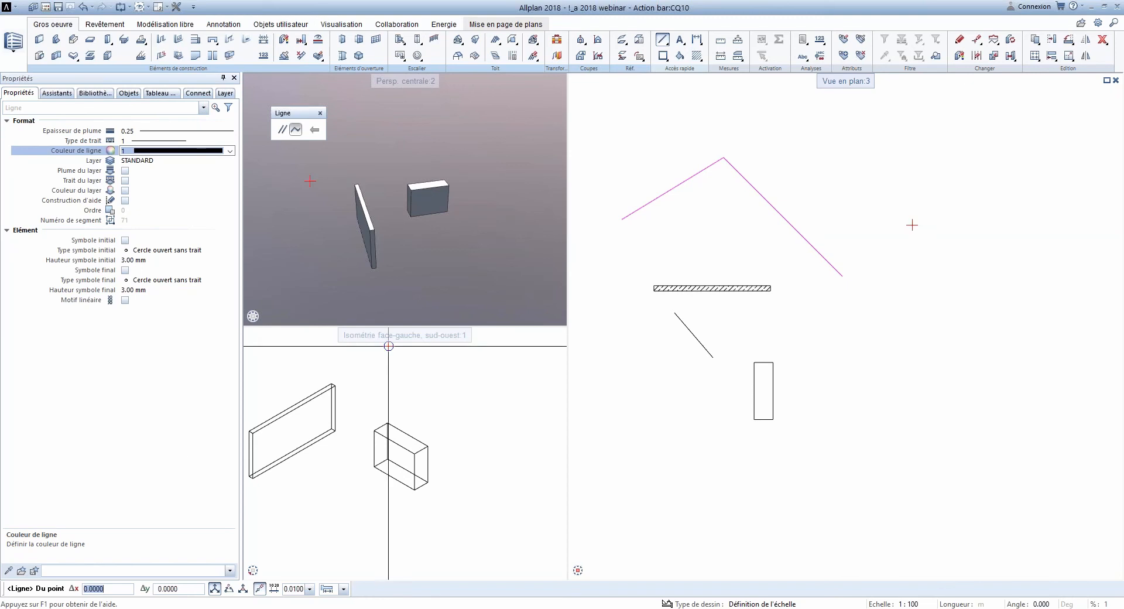
pyautogui.click(722, 224)
pyautogui.click(798, 176)
pyautogui.click(958, 293)
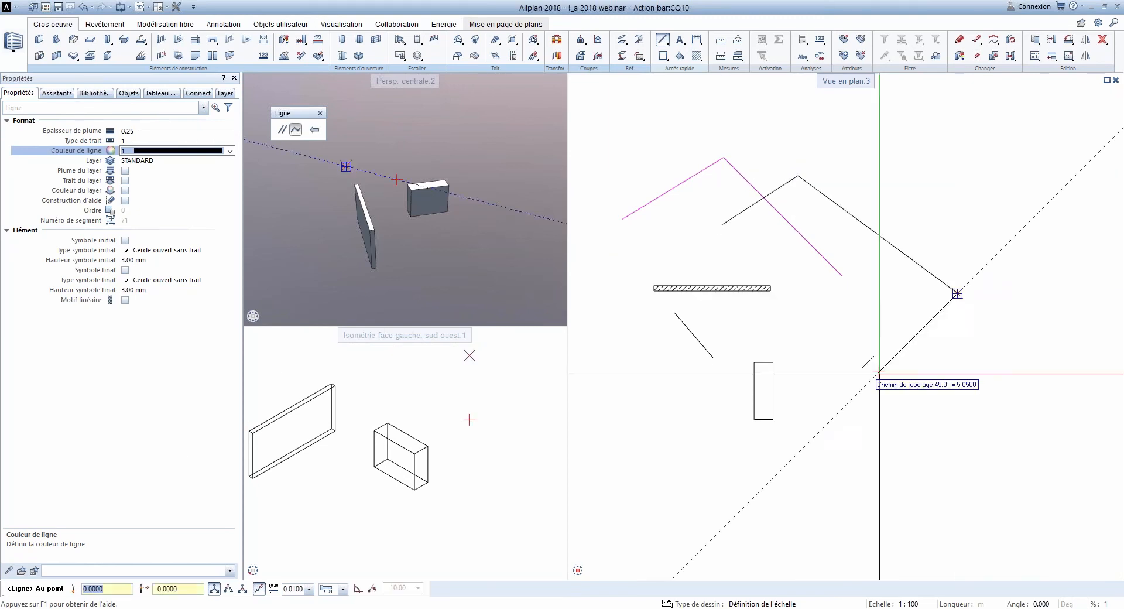
pyautogui.click(879, 372)
pyautogui.press('Escape')
pyautogui.press('Escape')
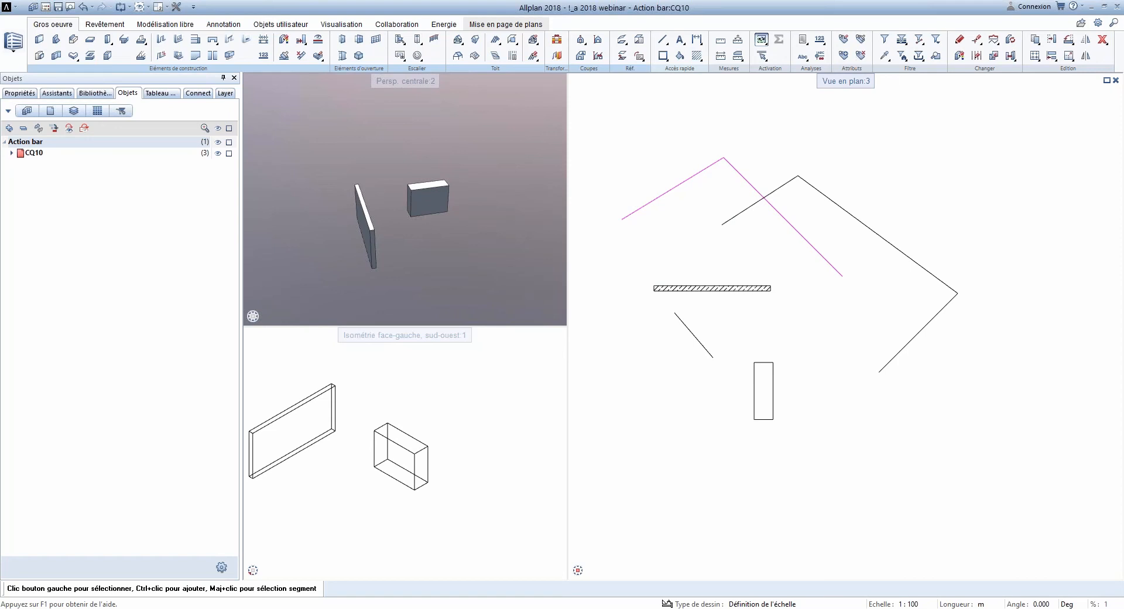
# Step: Review the Actionbar options in the user interface configuration and close it without changes
pyautogui.click(194, 7)
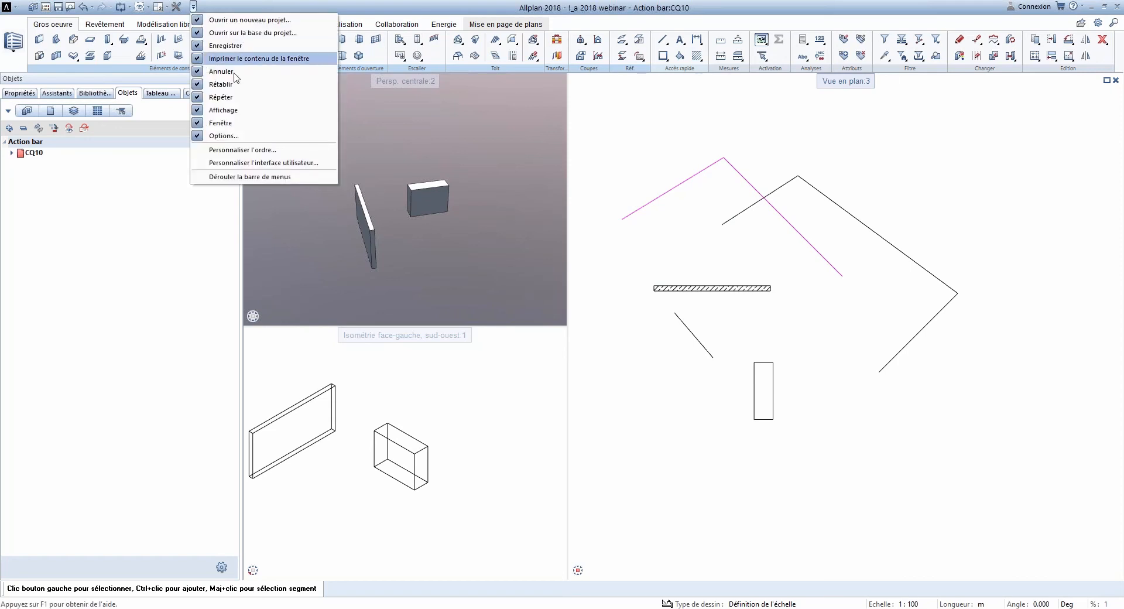
pyautogui.click(234, 164)
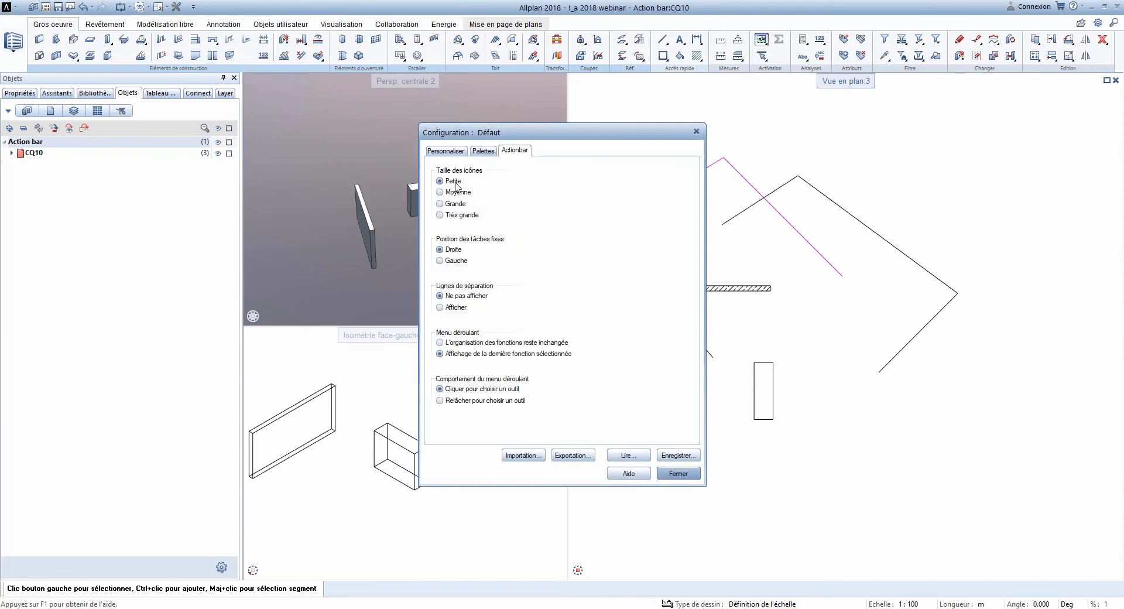
pyautogui.click(696, 131)
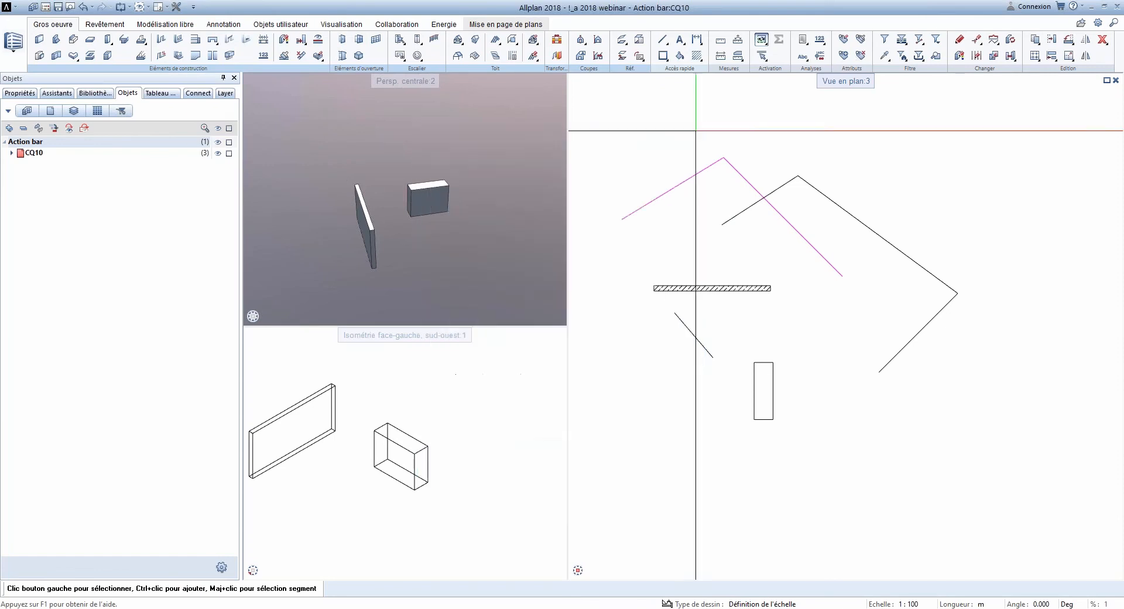
# Step: Show the menu bar above the action bar and hide it again
pyautogui.click(194, 8)
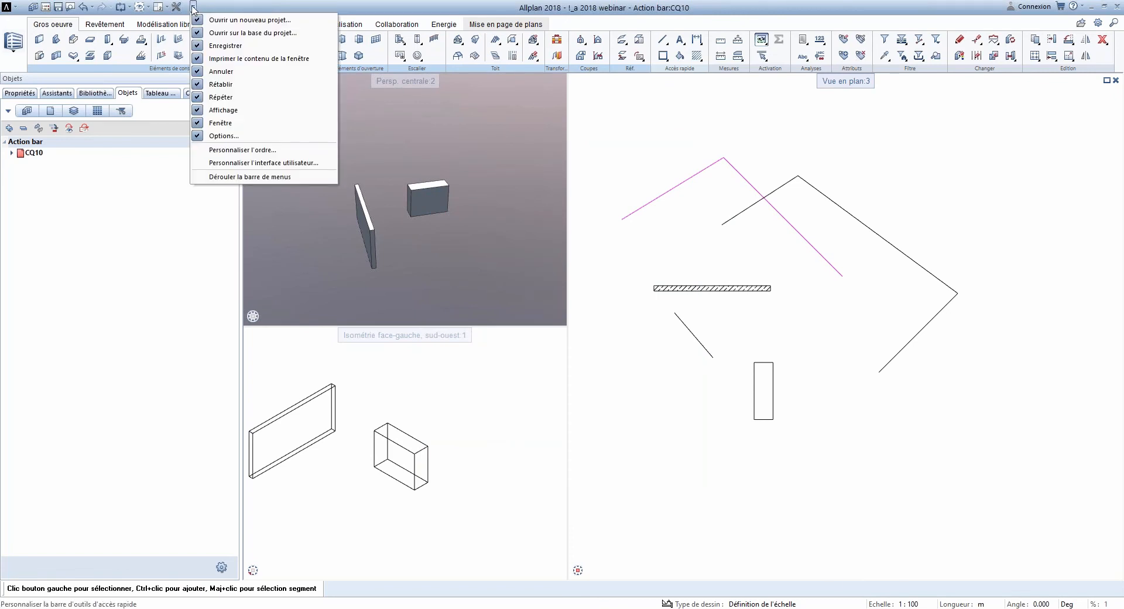
pyautogui.click(193, 8)
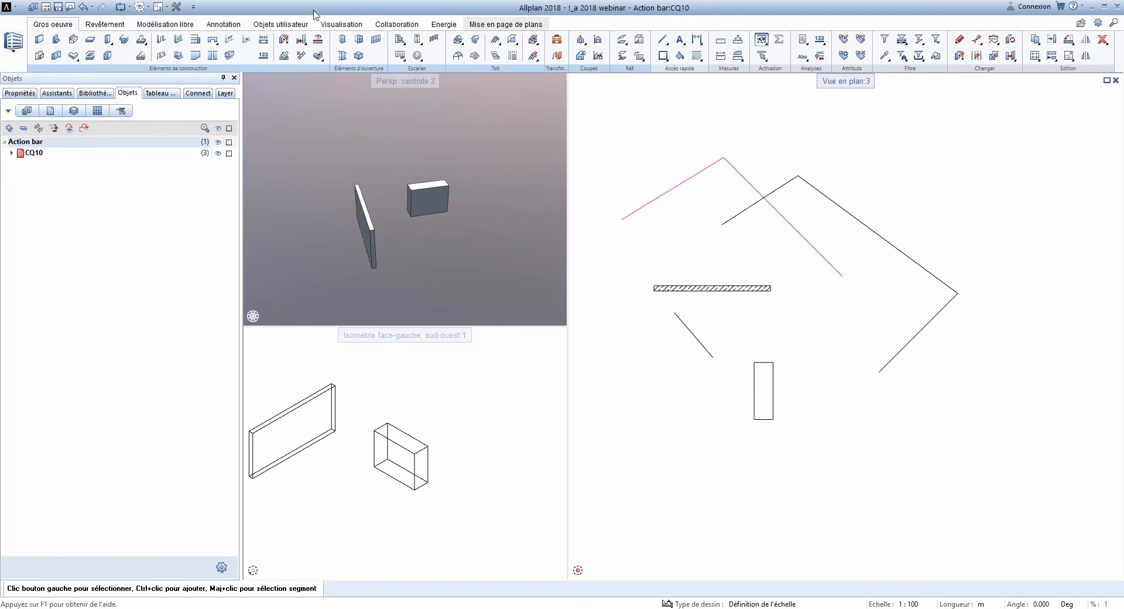
pyautogui.click(193, 8)
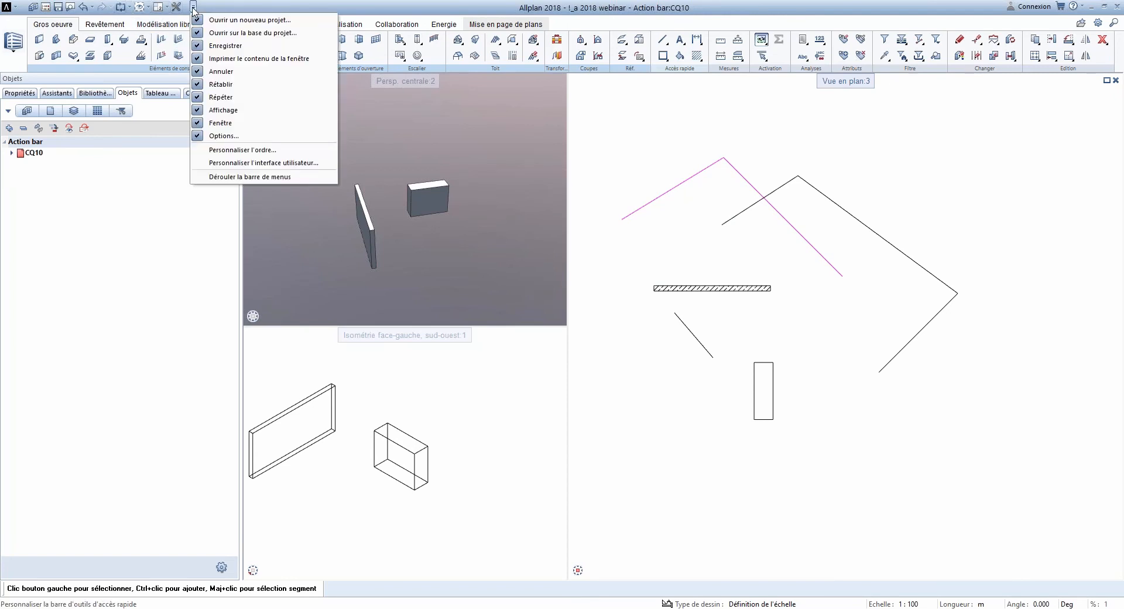
pyautogui.click(226, 177)
pyautogui.click(194, 8)
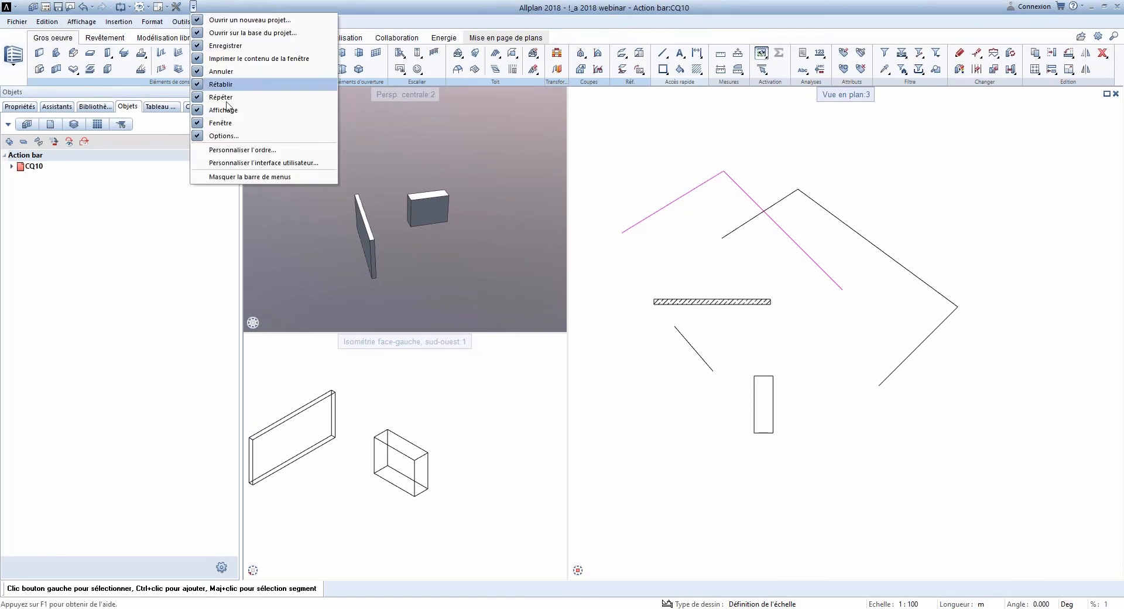
pyautogui.click(250, 176)
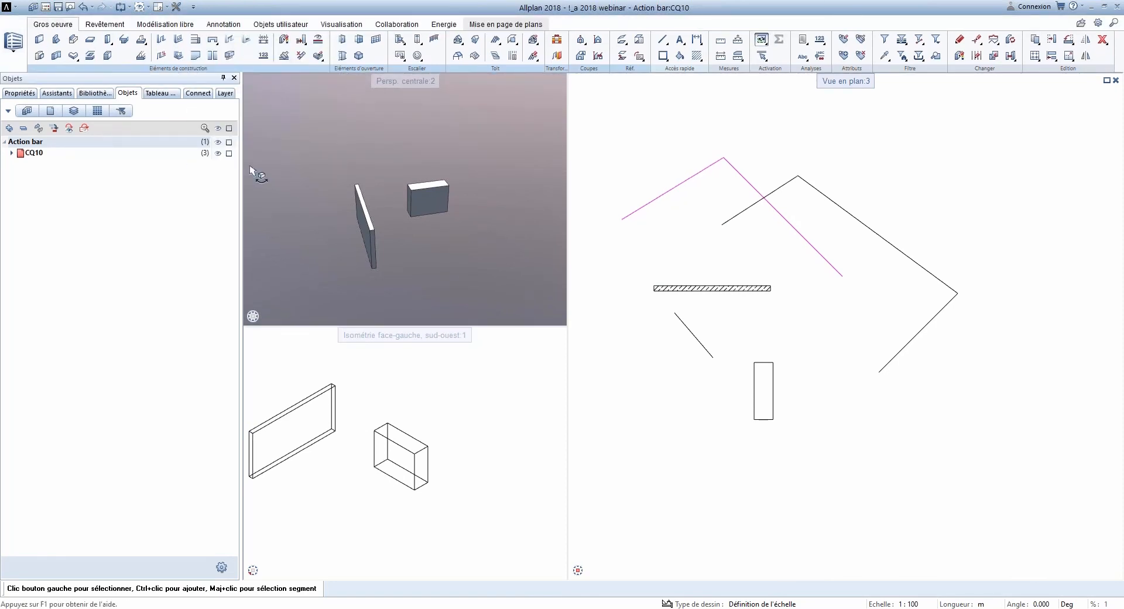
# Step: Display the menu bar temporarily, start saving a copy of the document, and cancel
pyautogui.press('alt')
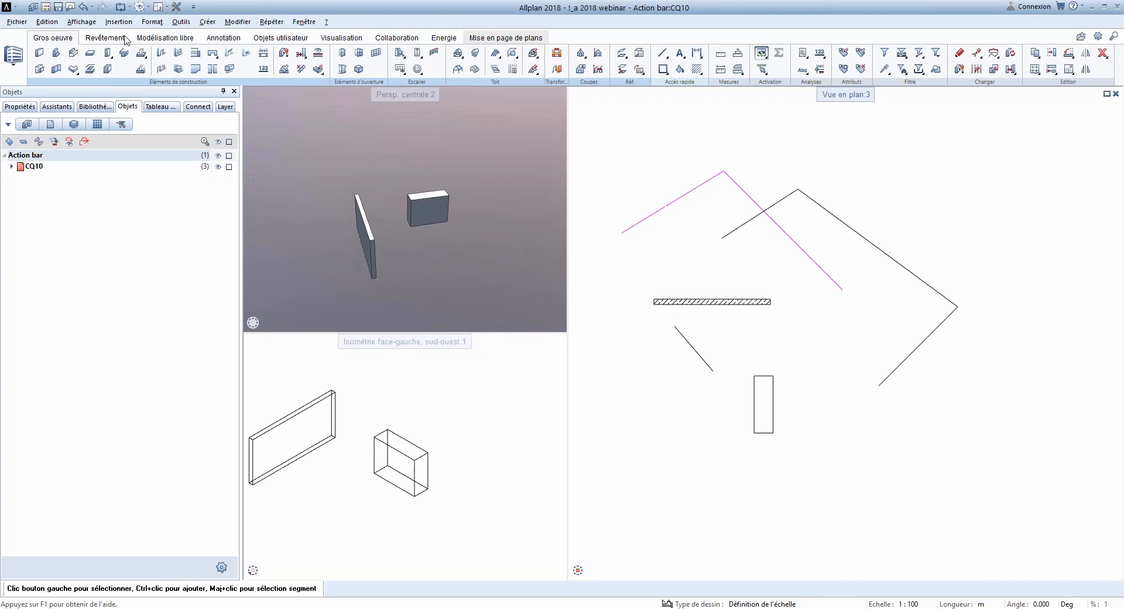
pyautogui.click(17, 23)
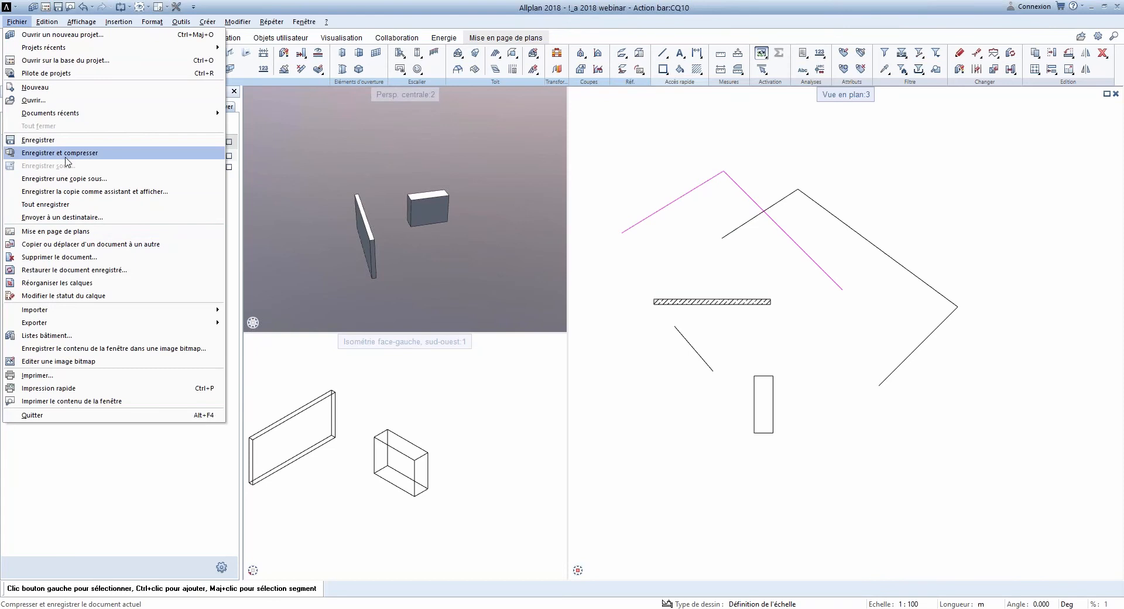
pyautogui.click(77, 179)
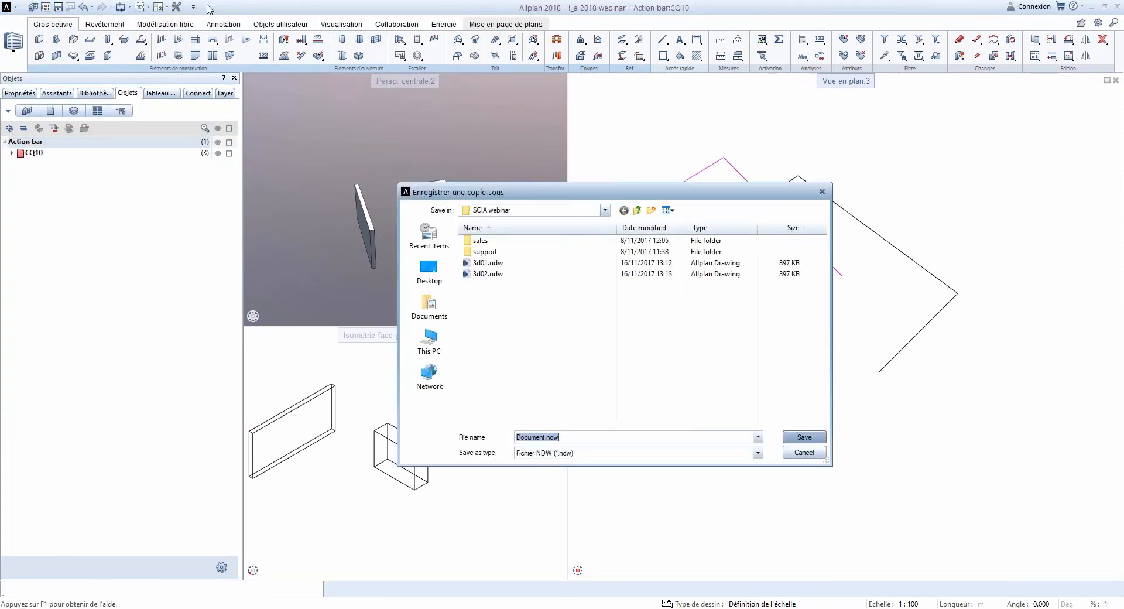
pyautogui.click(804, 452)
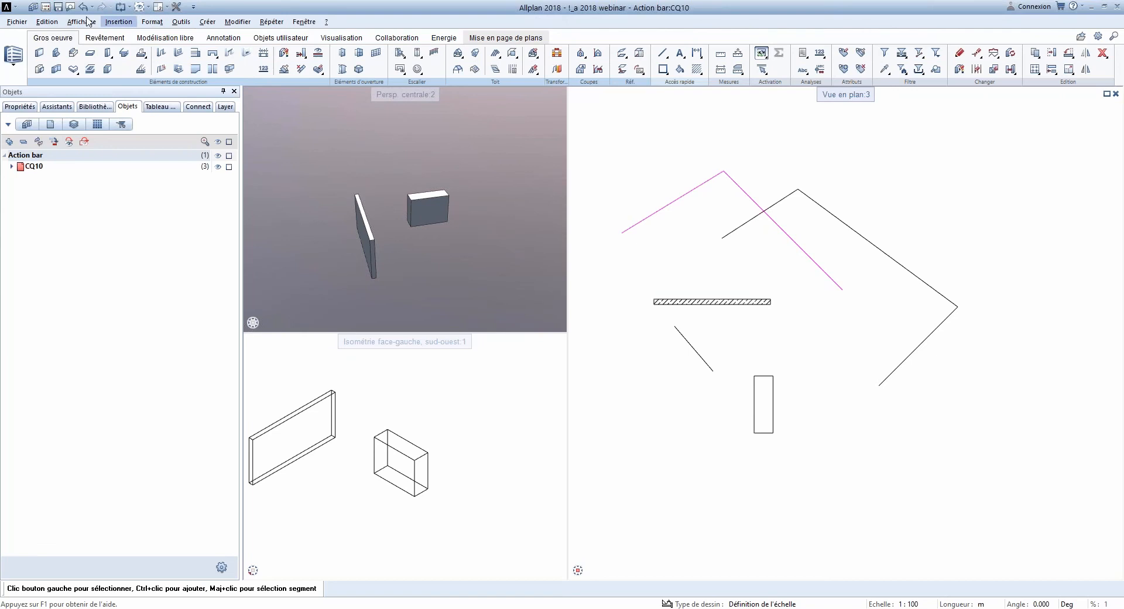
pyautogui.click(193, 7)
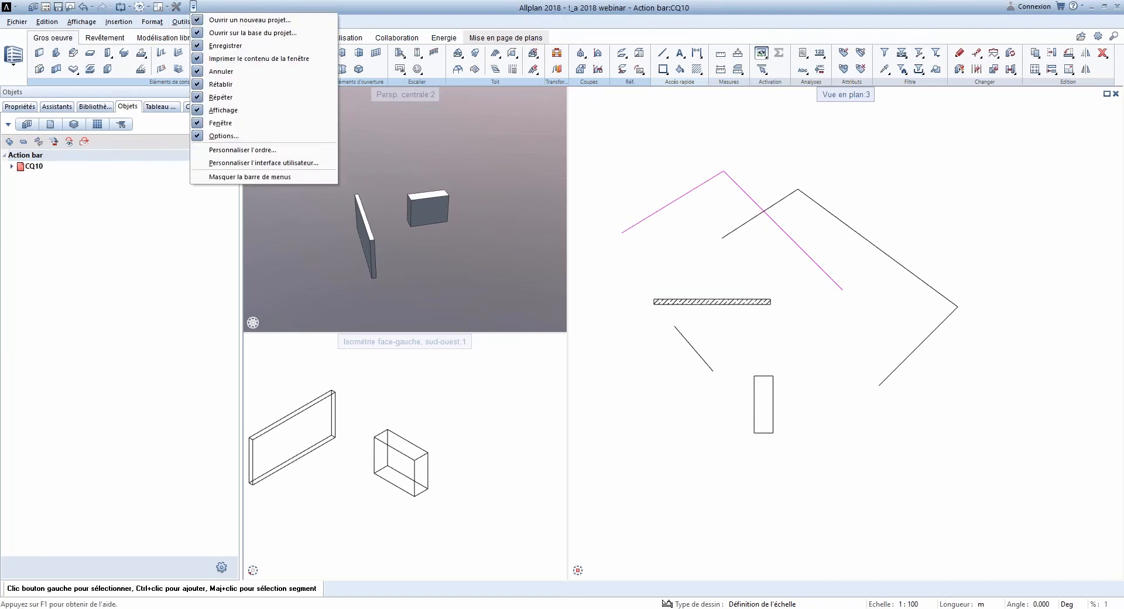
pyautogui.click(369, 4)
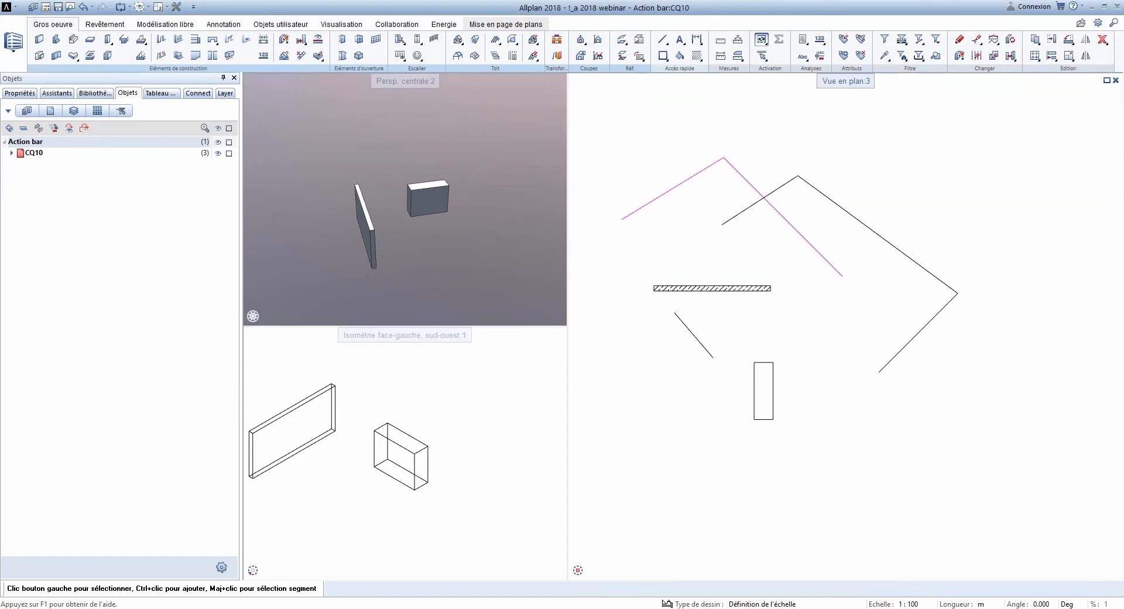
# Step: Switch to the web browser to view the Allplan Engineering product page, and return to Allplan
pyautogui.click(215, 608)
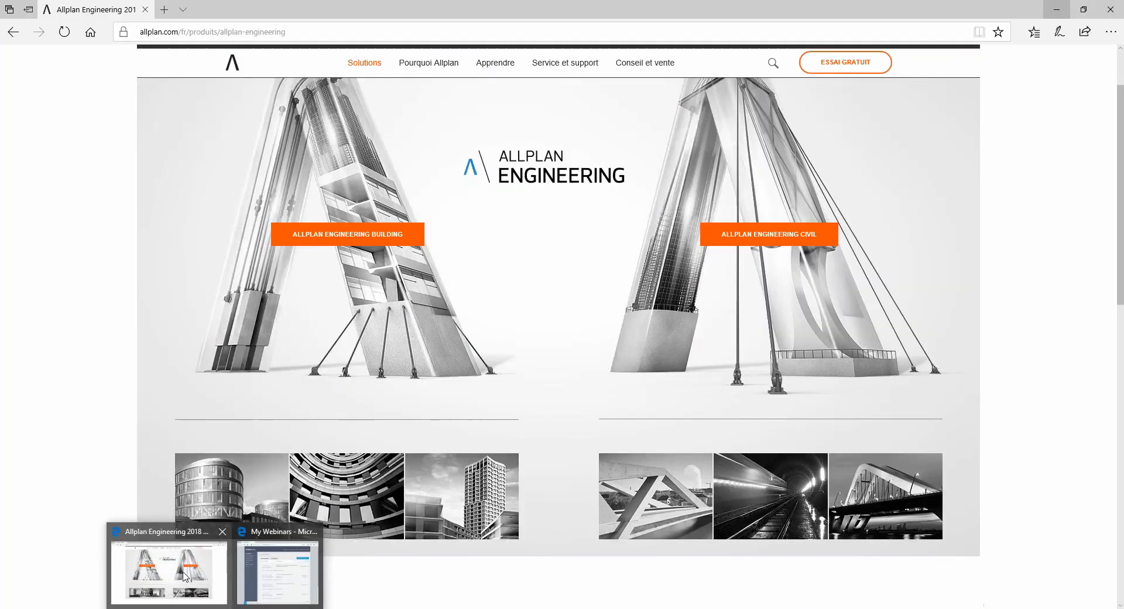
pyautogui.click(186, 576)
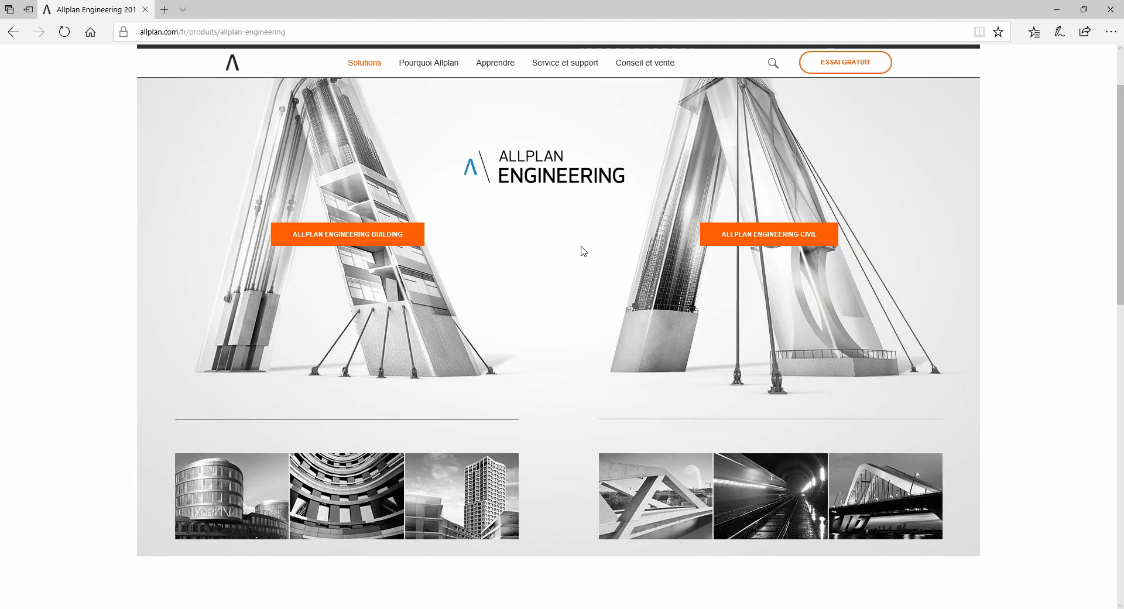
pyautogui.click(1057, 10)
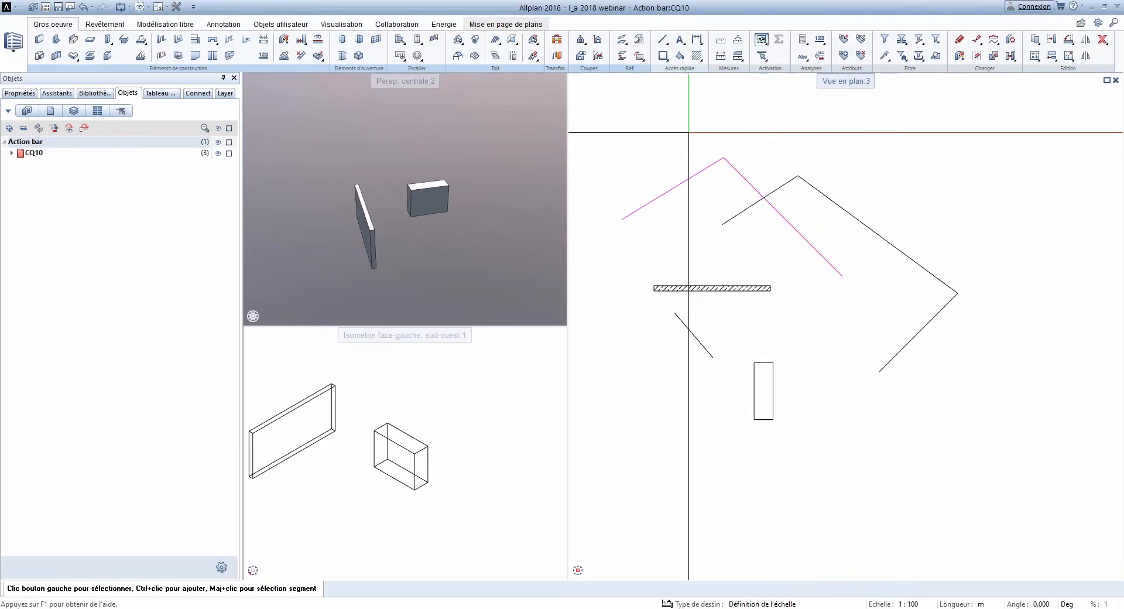
# Step: Browse Allplan_2018_Nouveautes.pdf in Acrobat Reader to the last page and back to the first, and move the document out of view
pyautogui.scroll(-2, 644, 155)
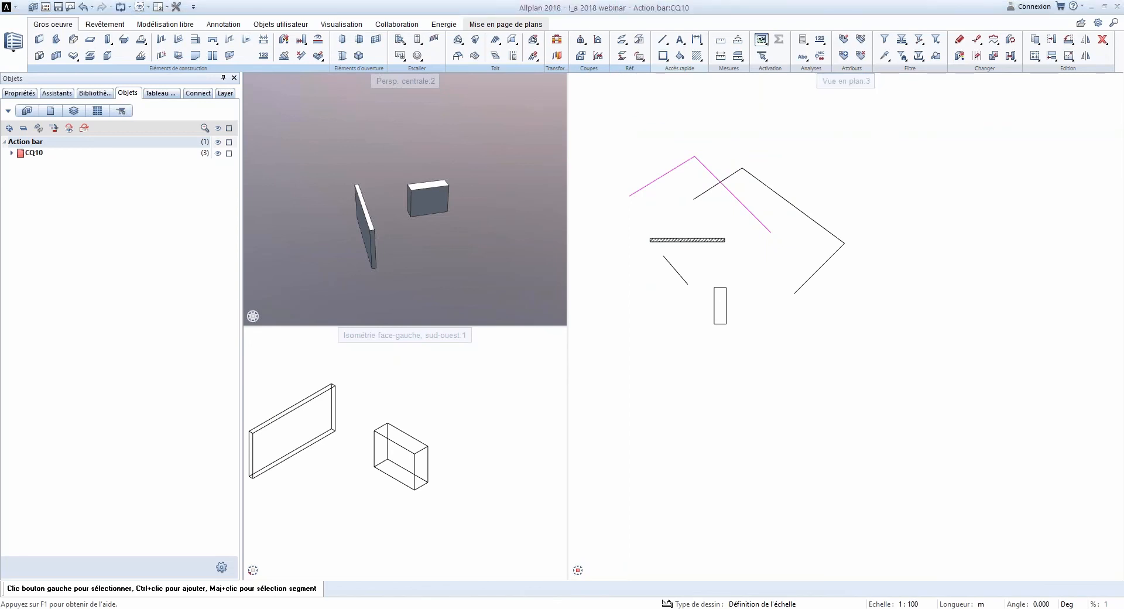
pyautogui.moveTo(1123, 230); pyautogui.dragTo(738, 33)
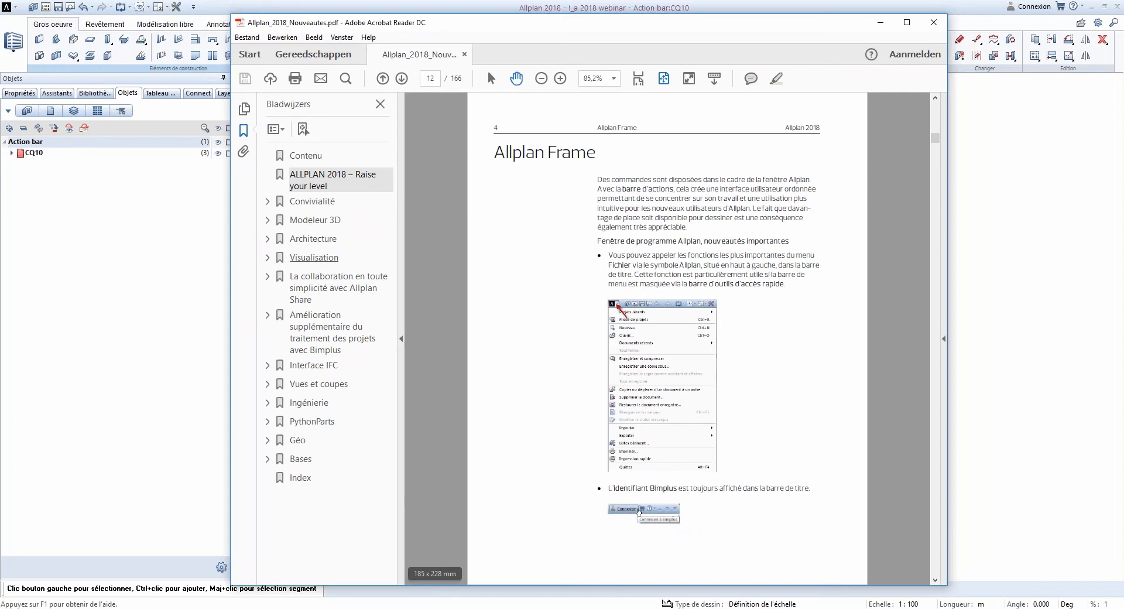
pyautogui.moveTo(936, 140); pyautogui.dragTo(935, 577)
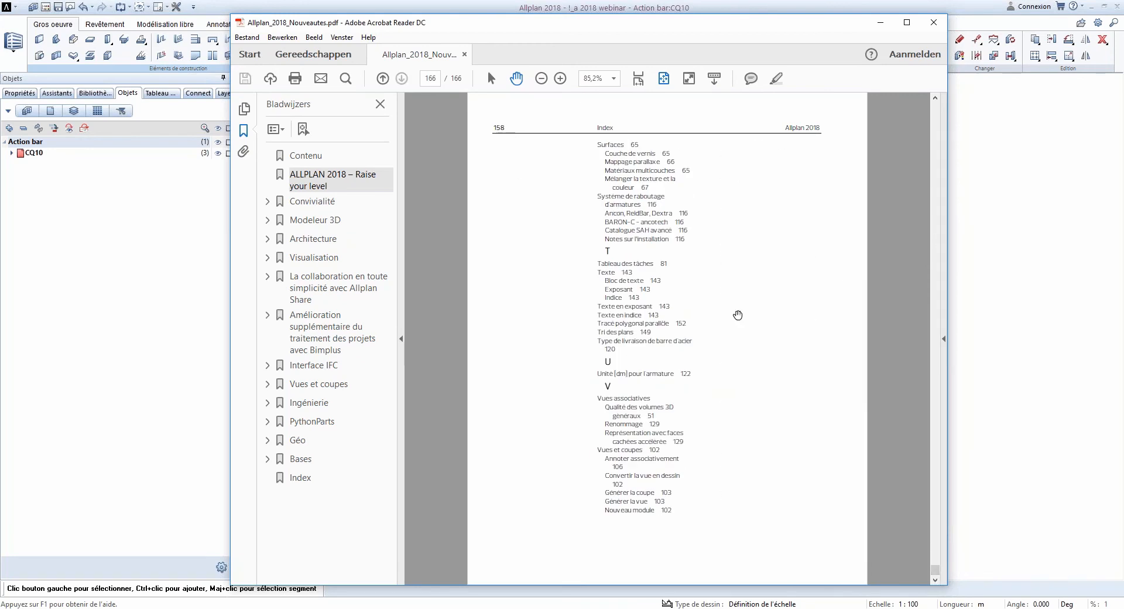
pyautogui.moveTo(935, 571); pyautogui.dragTo(935, 107)
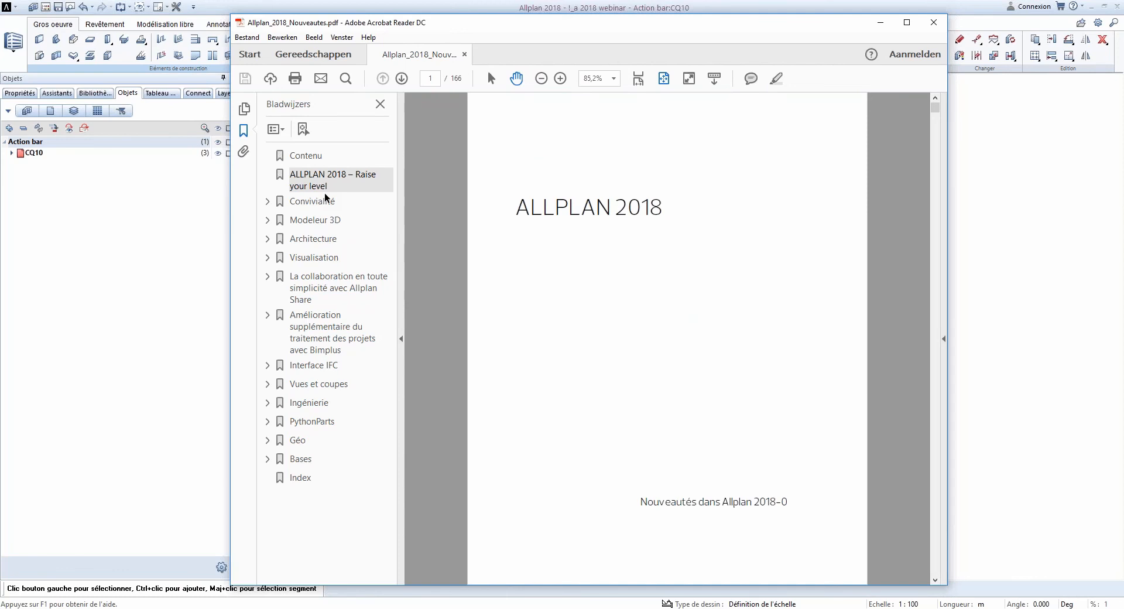
pyautogui.moveTo(606, 24); pyautogui.dragTo(1123, 11)
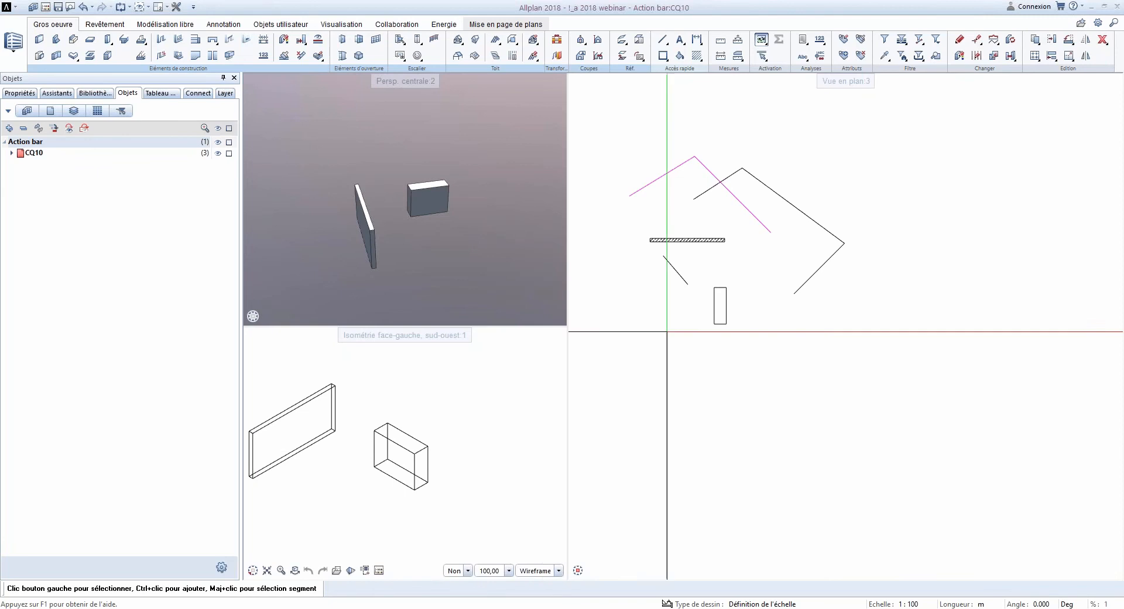
# Step: Open drawing file 70 (spline - shell - patch - loft - couper) under Modeleur 3D and switch the action bar to the Environnement role
pyautogui.click(762, 40)
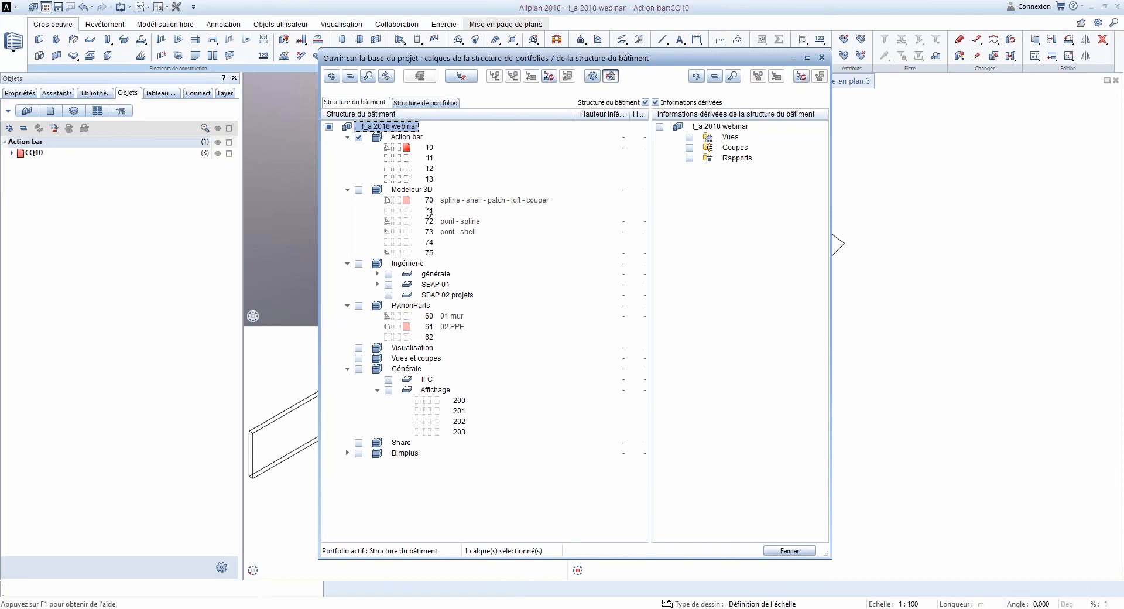
pyautogui.click(384, 192)
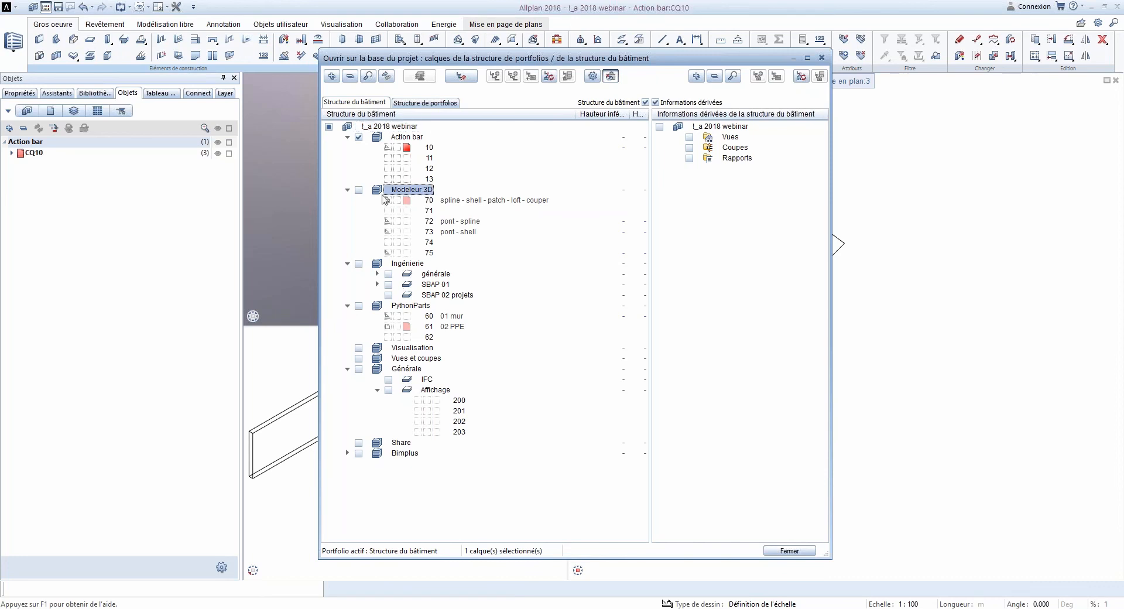
pyautogui.doubleClick(430, 202)
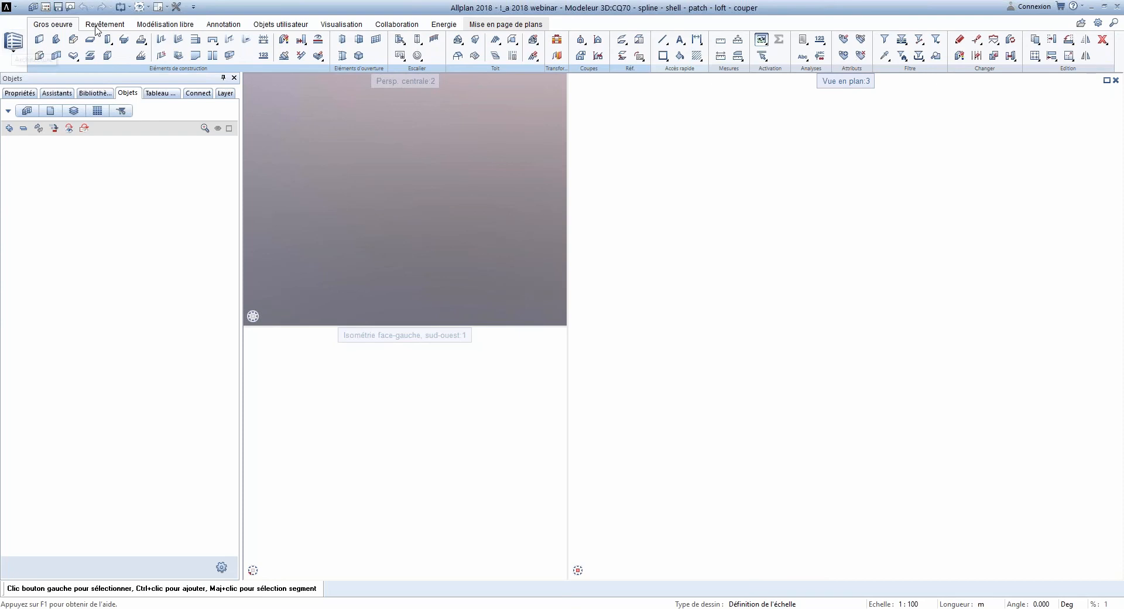
pyautogui.click(14, 42)
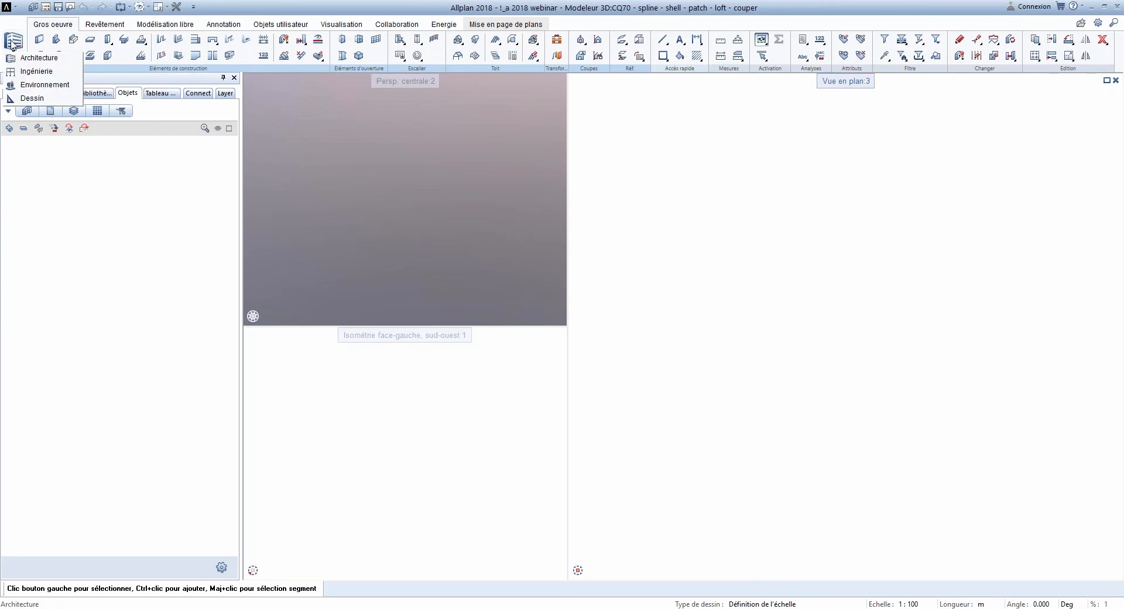
pyautogui.click(40, 86)
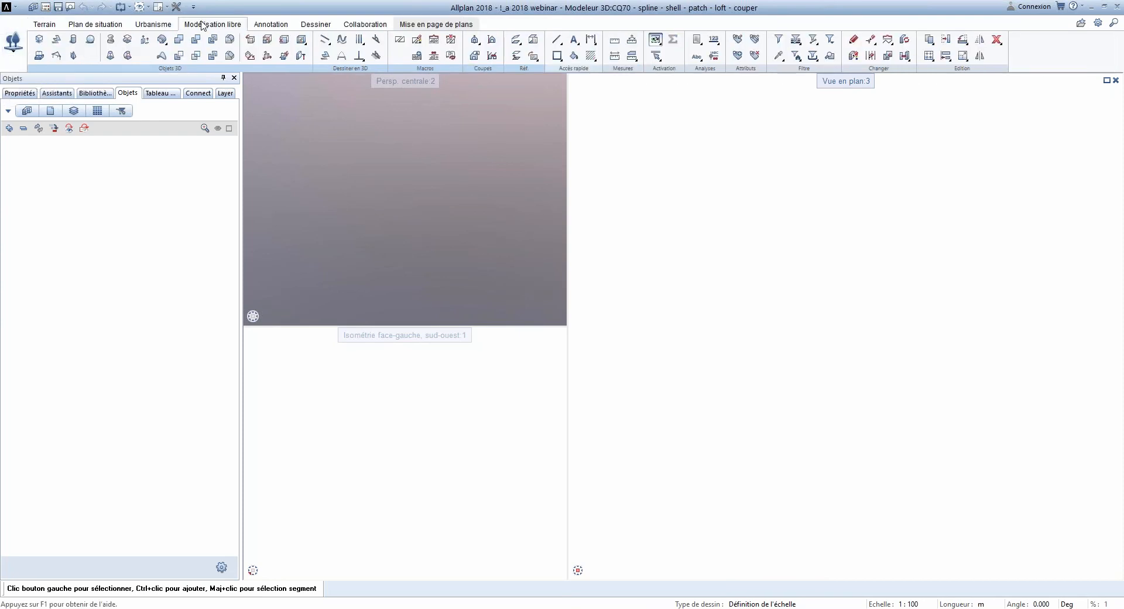
# Step: Draw an open S-shaped 3D spline of degree 3 through four points in the plan view, with the closed option off
pyautogui.click(325, 39)
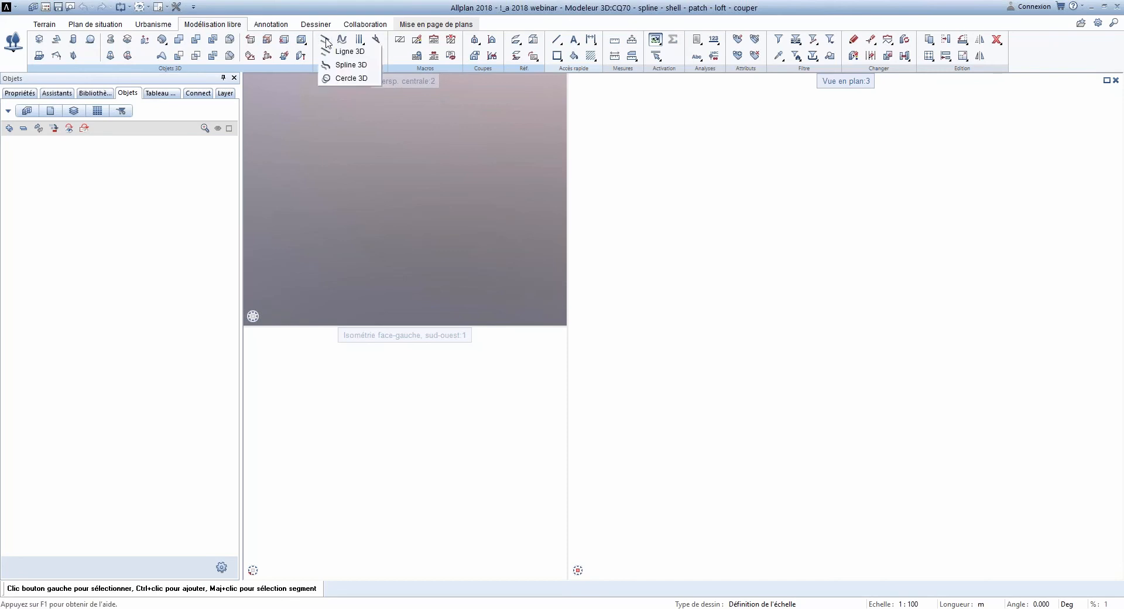
pyautogui.click(341, 66)
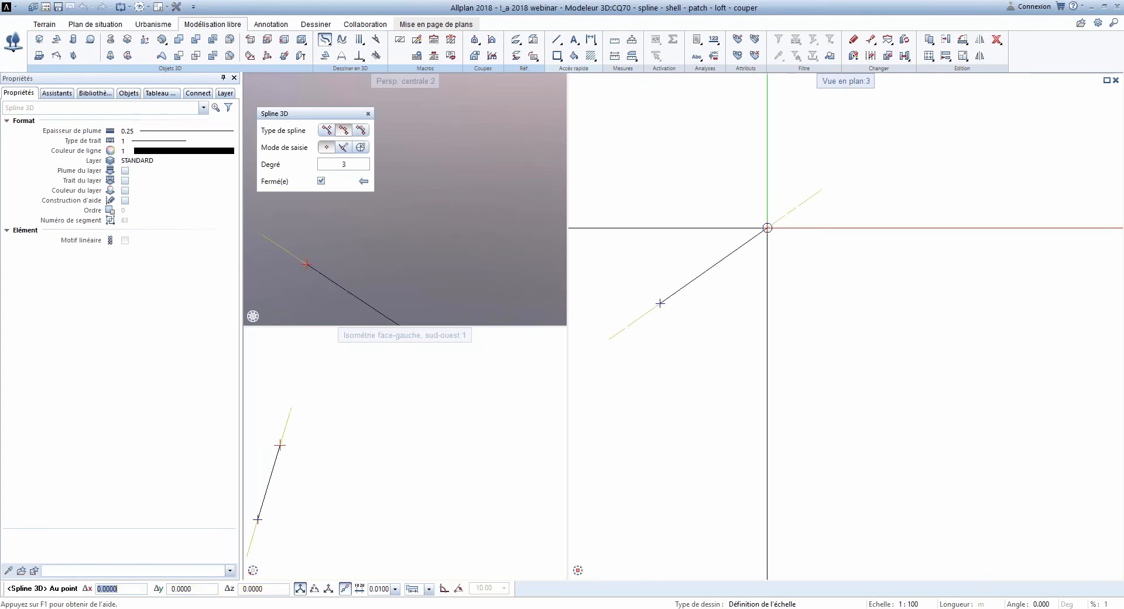
pyautogui.click(767, 228)
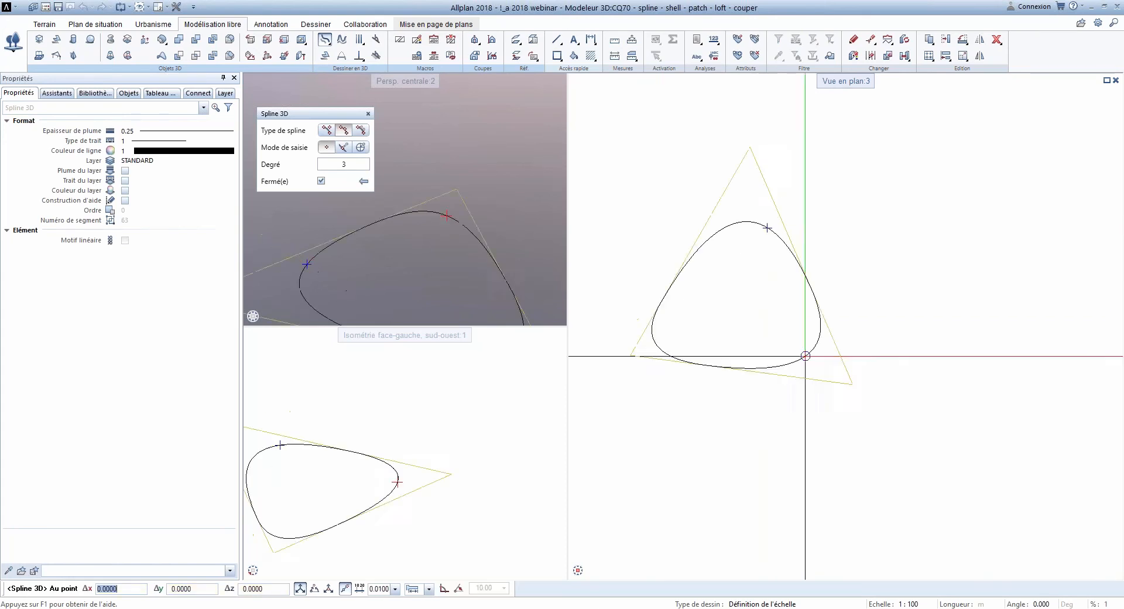
pyautogui.click(320, 182)
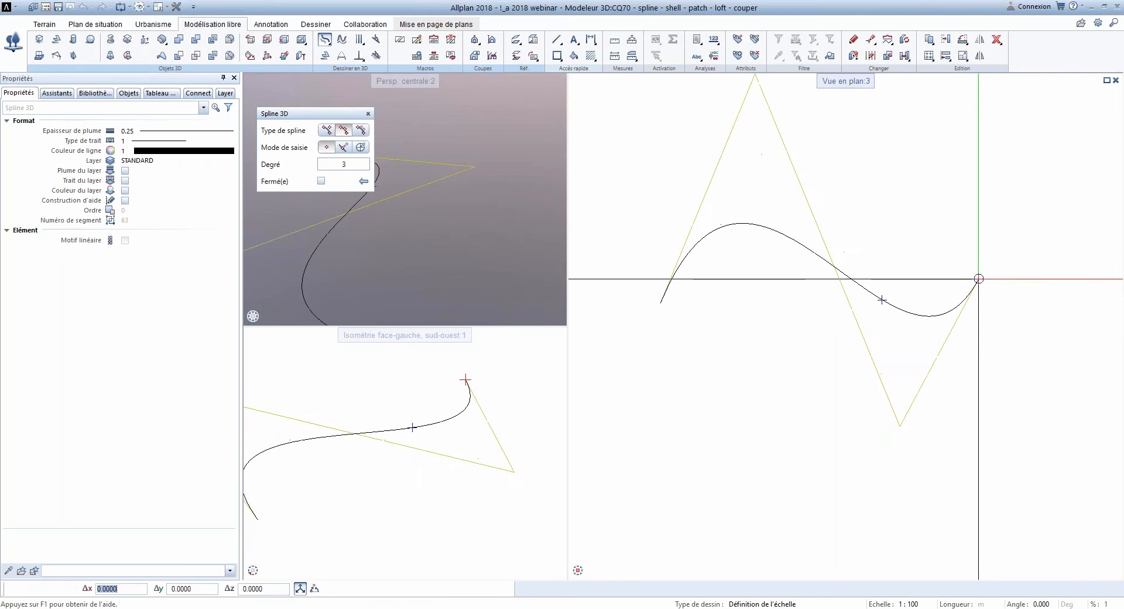
pyautogui.click(979, 278)
pyautogui.scroll(-2, 922, 354)
pyautogui.press('Escape')
pyautogui.press('Escape')
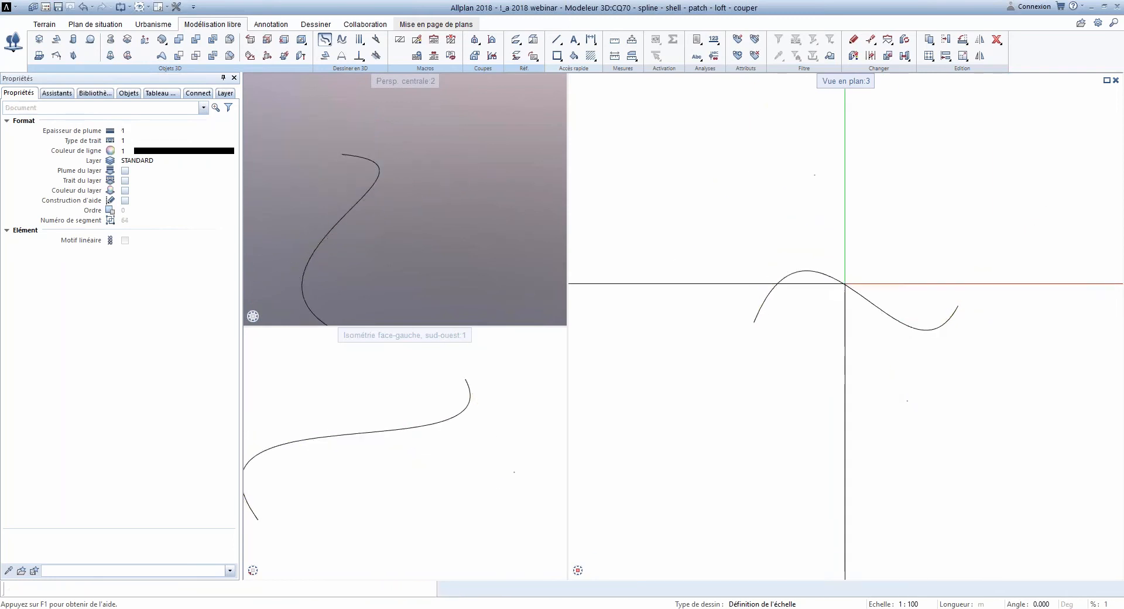
# Step: Select the S-shaped spline and move its upper and lower control points closer to the curve in the plan view
pyautogui.click(848, 286)
pyautogui.moveTo(866, 347); pyautogui.dragTo(775, 328, button='middle')
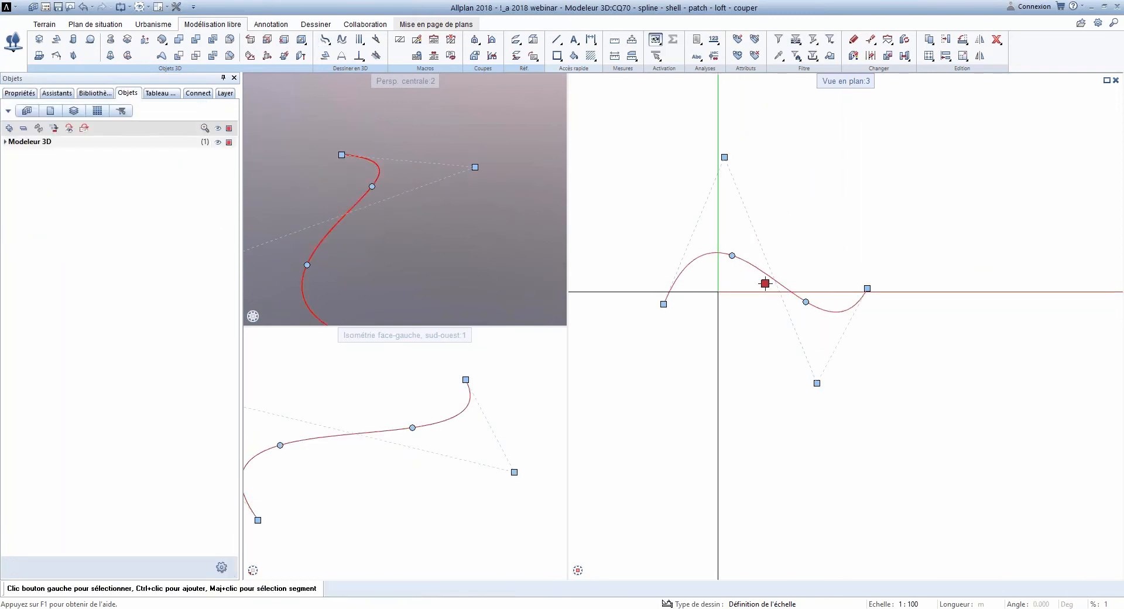
pyautogui.scroll(-3, 432, 204)
pyautogui.moveTo(432, 205); pyautogui.dragTo(463, 205)
pyautogui.moveTo(368, 408); pyautogui.dragTo(402, 400, button='middle')
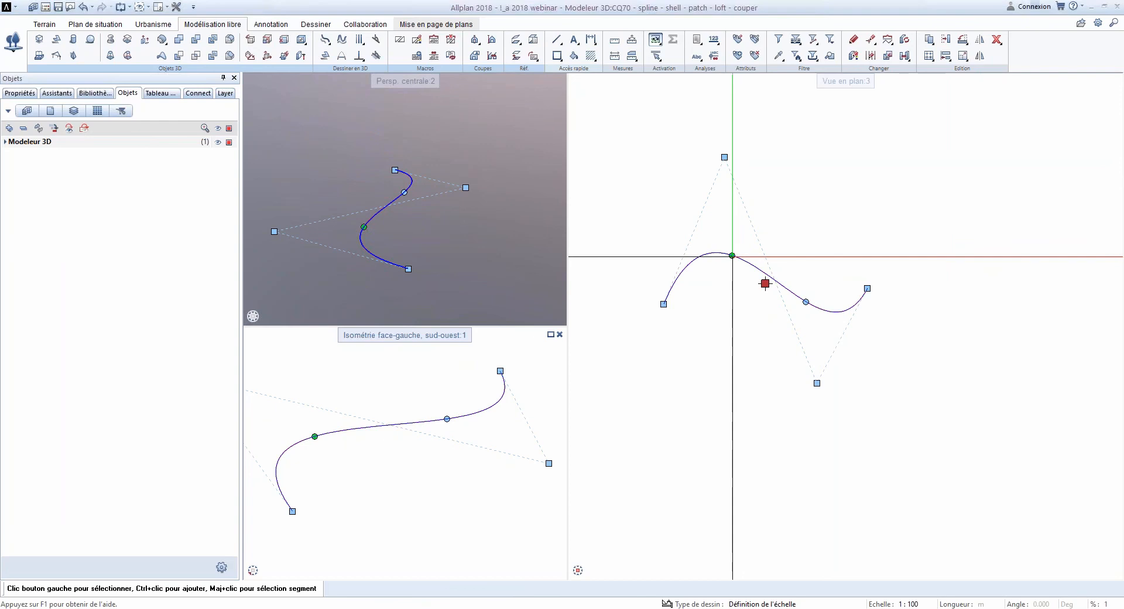
pyautogui.click(732, 255)
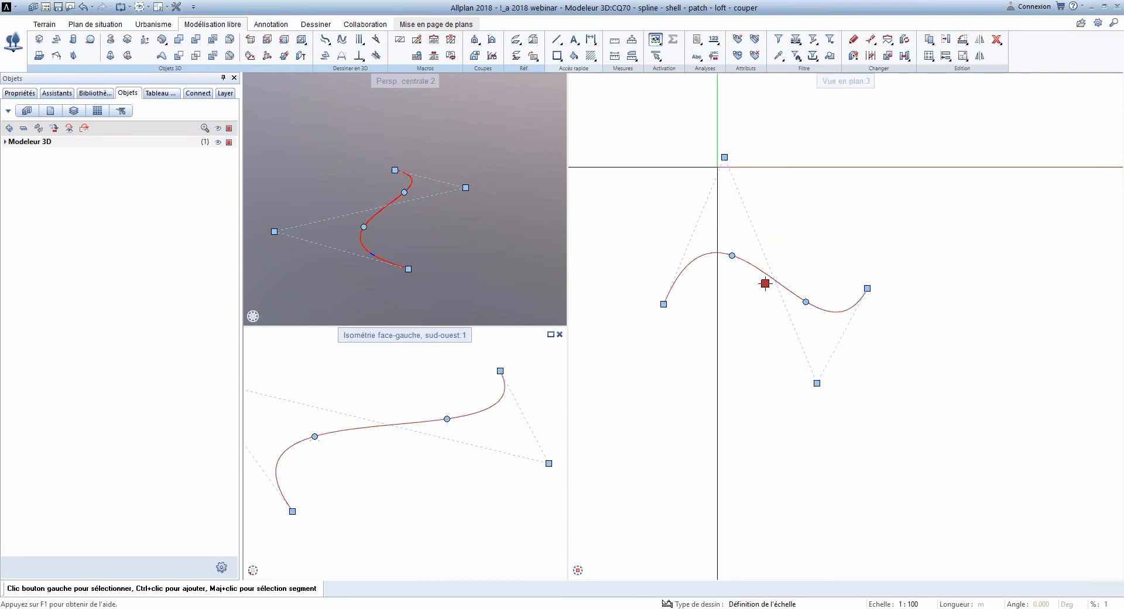
pyautogui.click(725, 157)
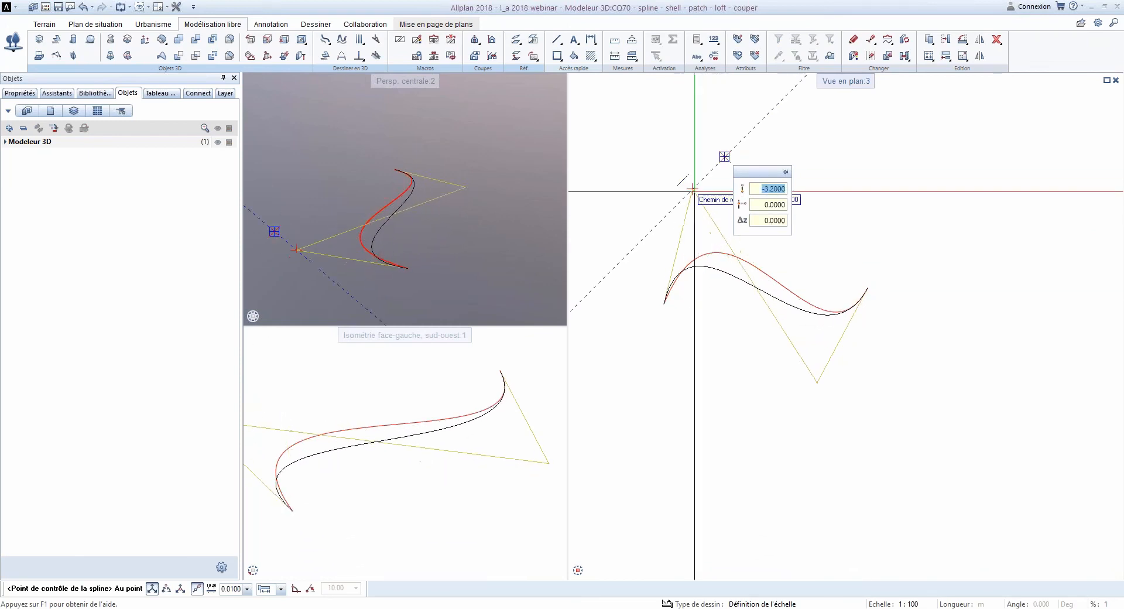
pyautogui.click(692, 189)
pyautogui.click(817, 383)
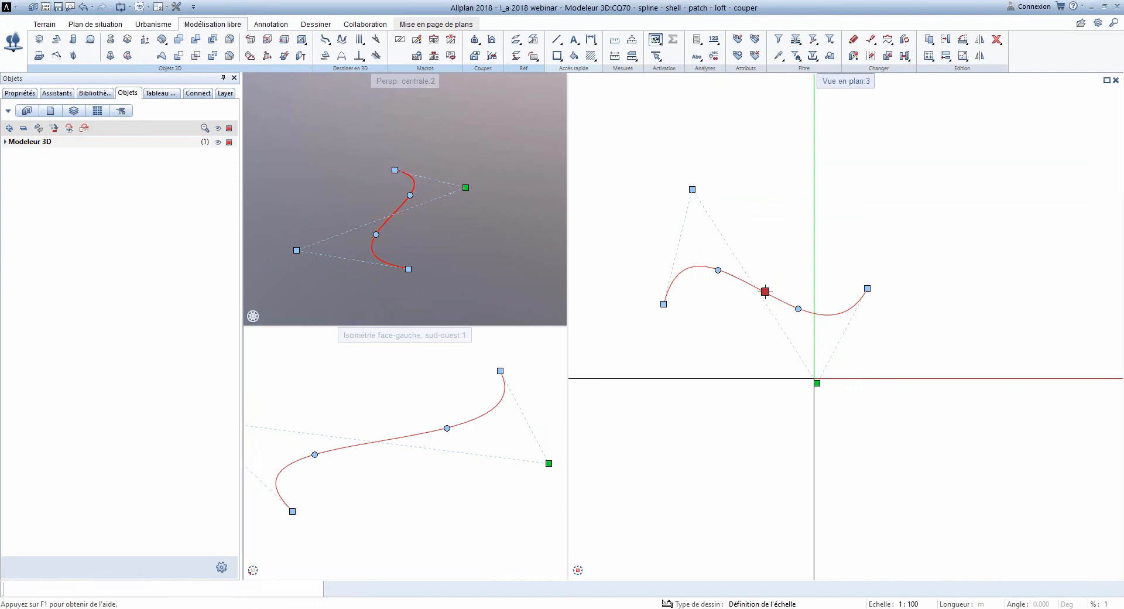
pyautogui.click(798, 364)
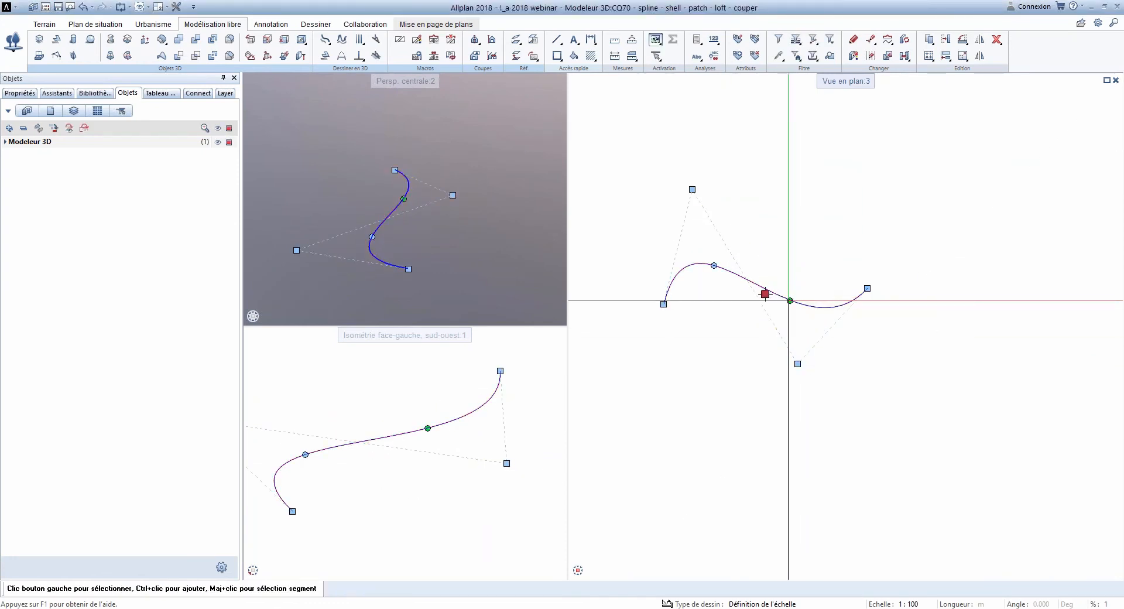
# Step: Reshape the spline by shifting its second inner interpolation point above the curve and back down onto the slope before the lower bend
pyautogui.click(790, 300)
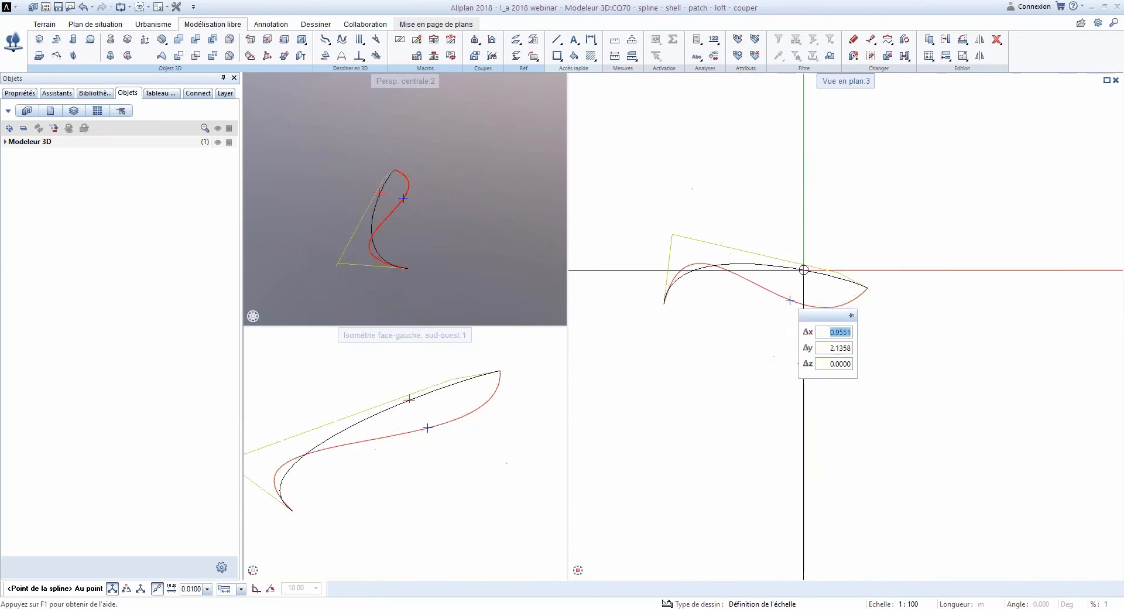
pyautogui.click(811, 280)
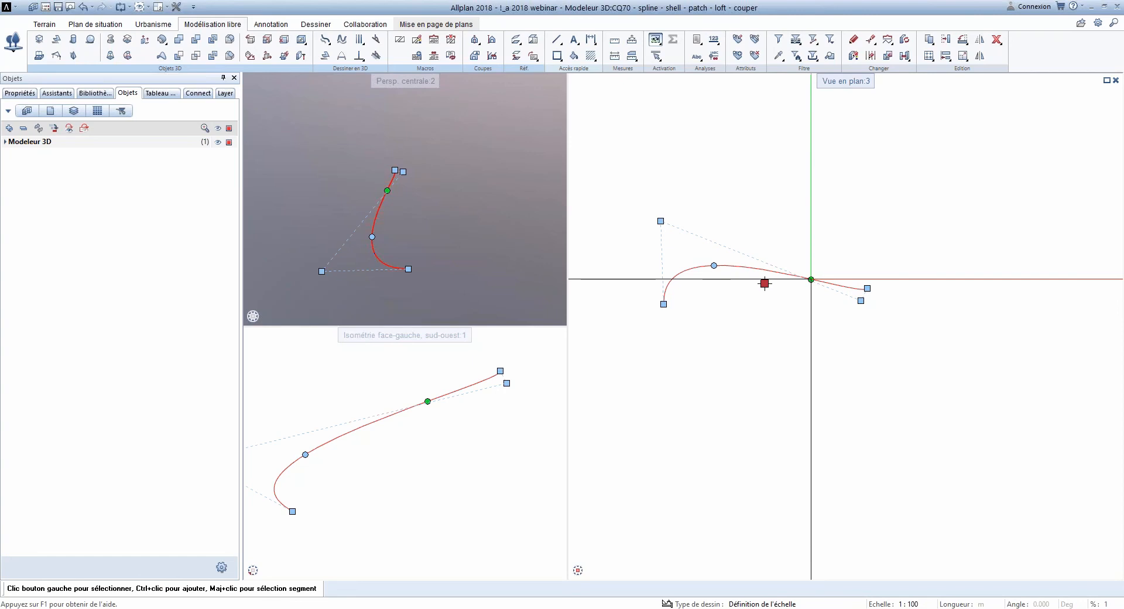
pyautogui.click(811, 280)
pyautogui.click(795, 304)
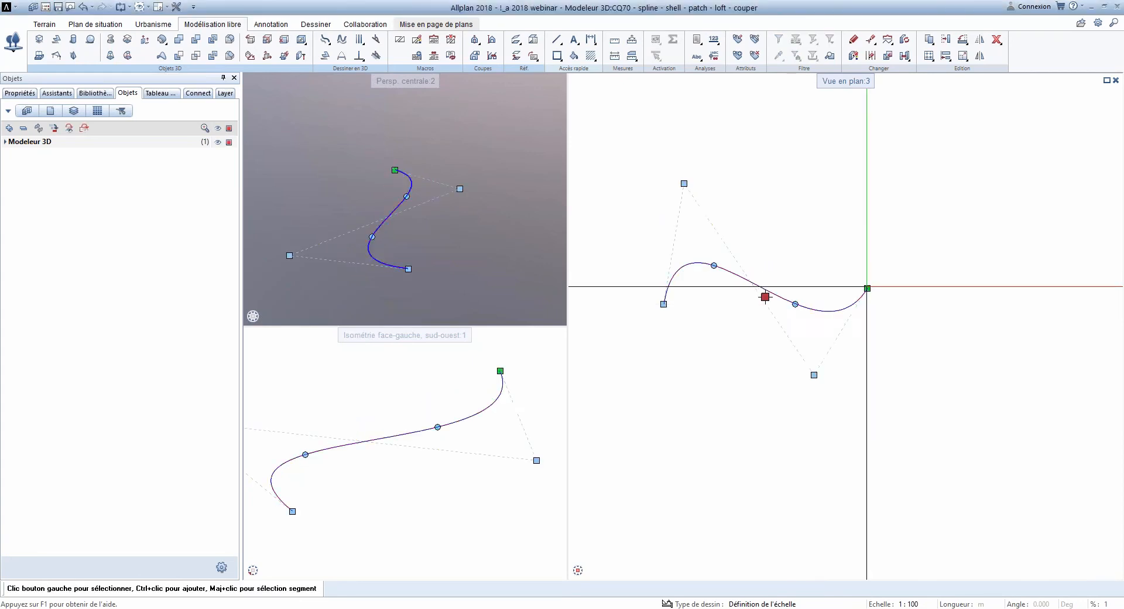
pyautogui.click(867, 288)
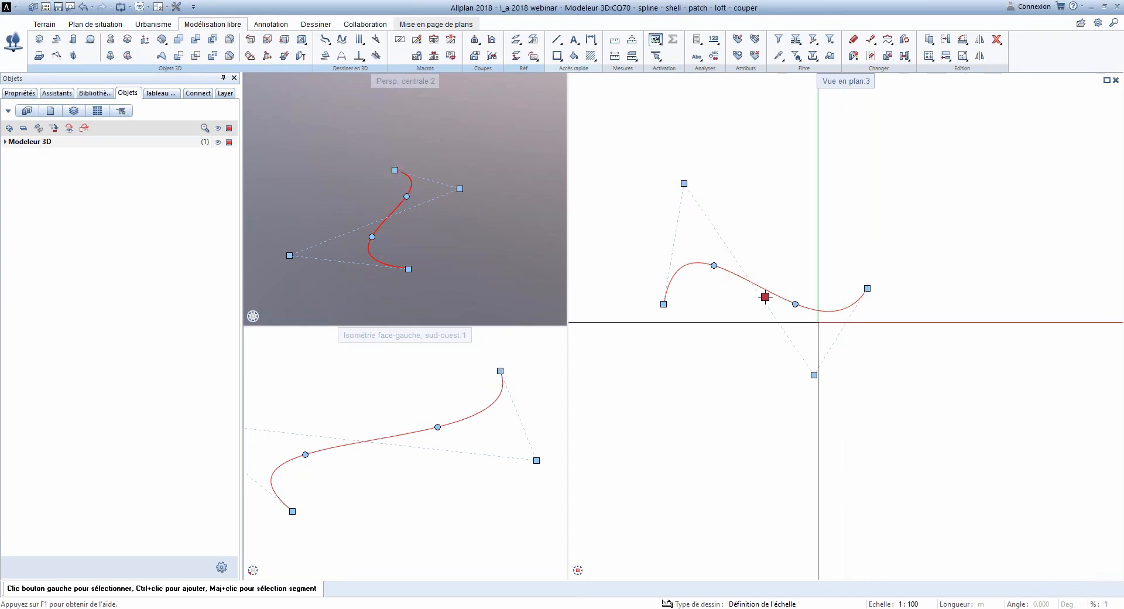
# Step: Reselect the spline and insert an additional spline point at its lower bend, slightly outside the curve
pyautogui.press('Escape')
pyautogui.rightClick(834, 311)
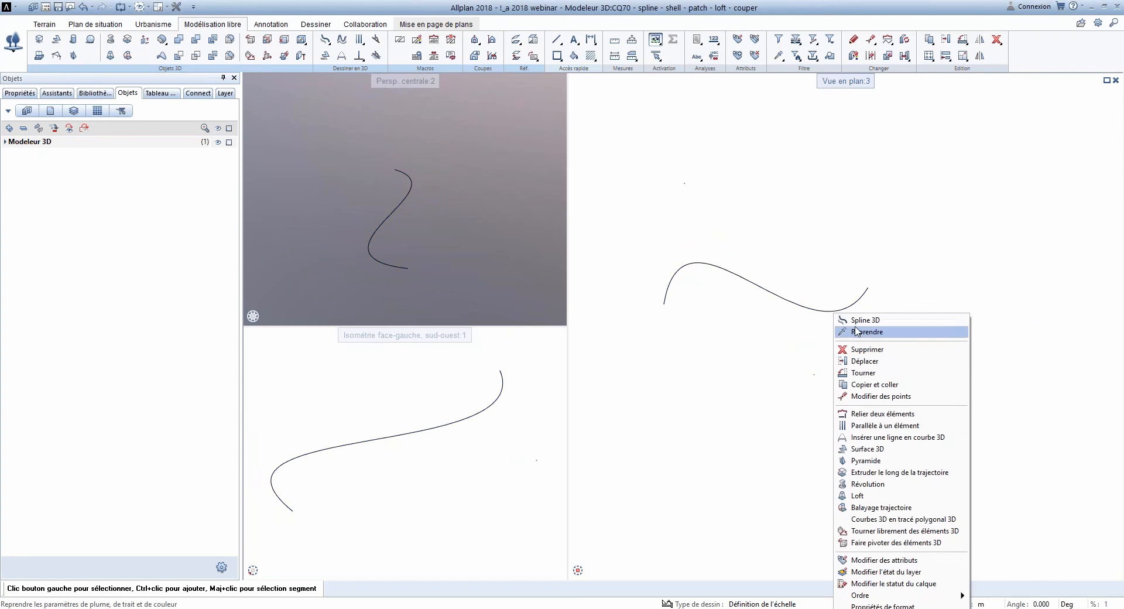
pyautogui.click(765, 297)
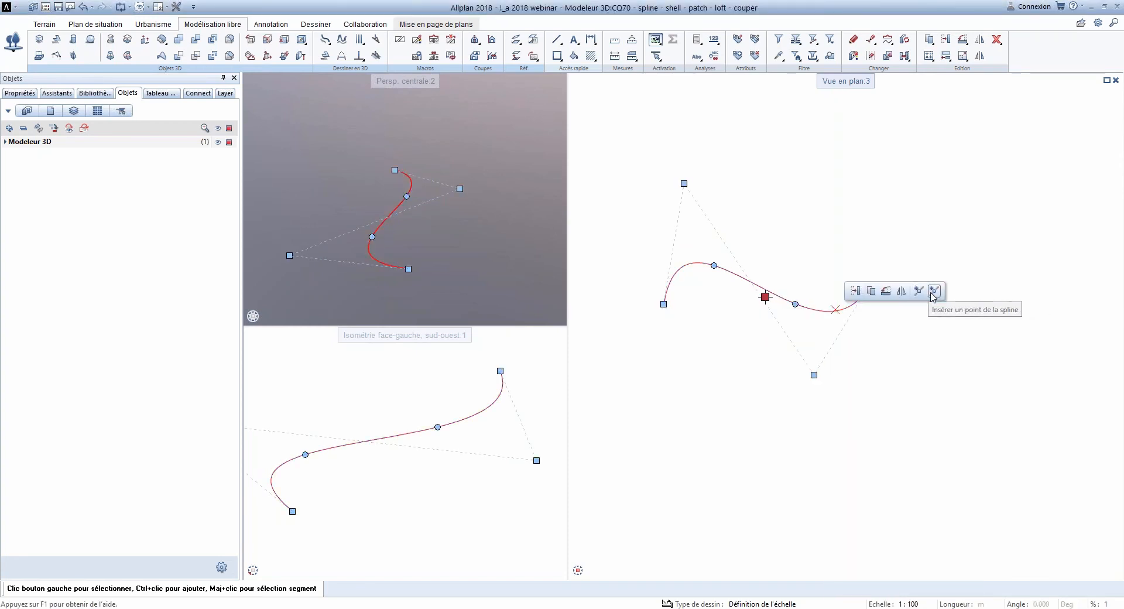
pyautogui.click(934, 291)
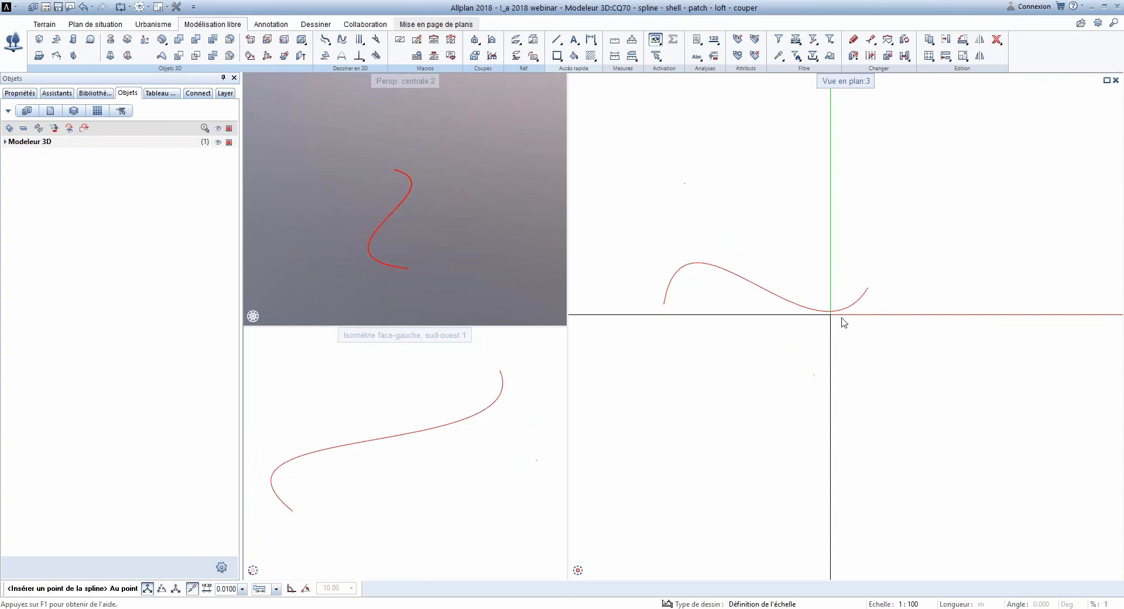
pyautogui.click(841, 317)
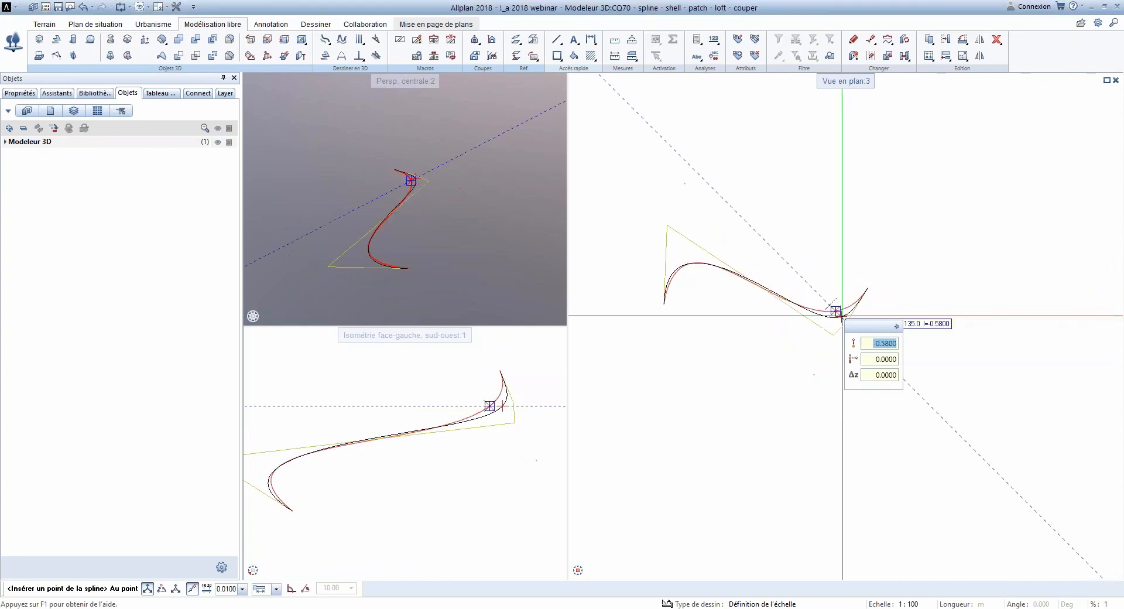
pyautogui.click(781, 245)
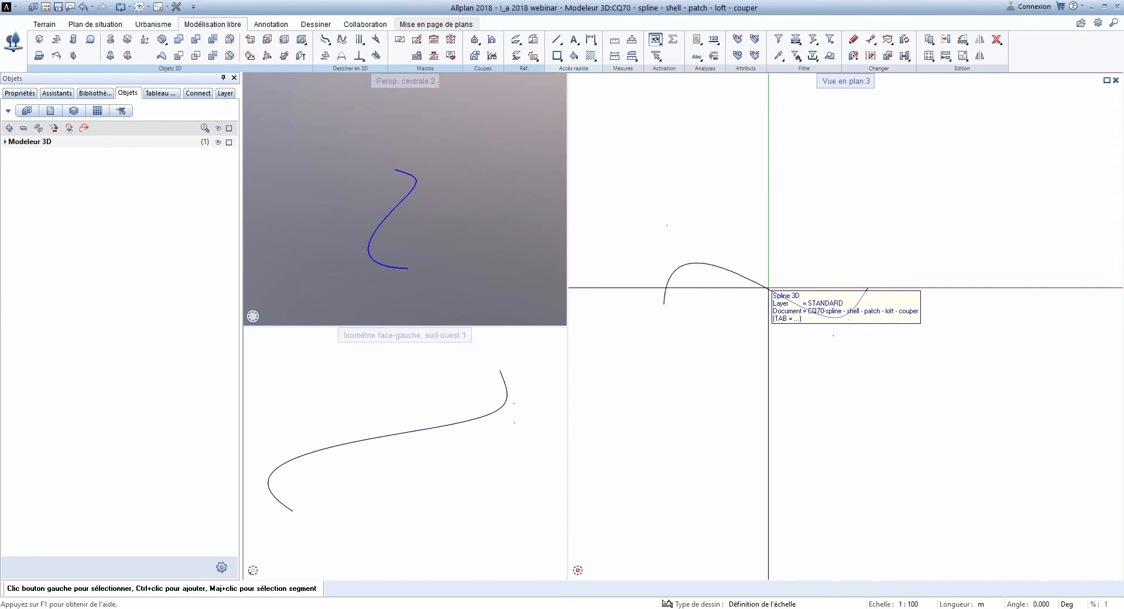
# Step: Start a degree 3 spline through three points above the first curve, trying the closed option and turning it off again
pyautogui.scroll(2, 701, 282)
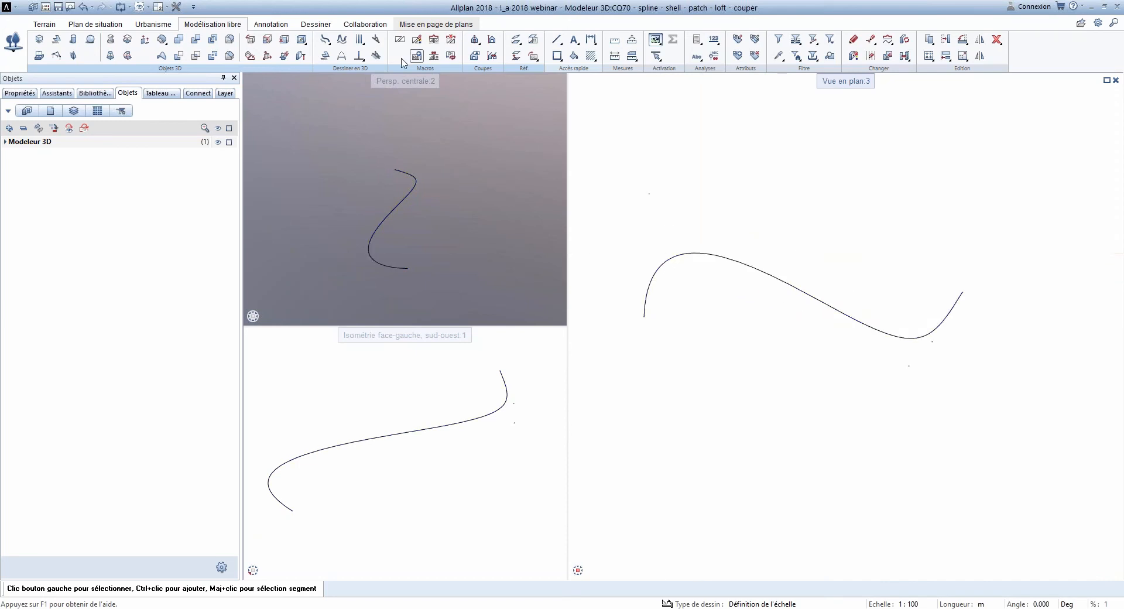
pyautogui.click(325, 41)
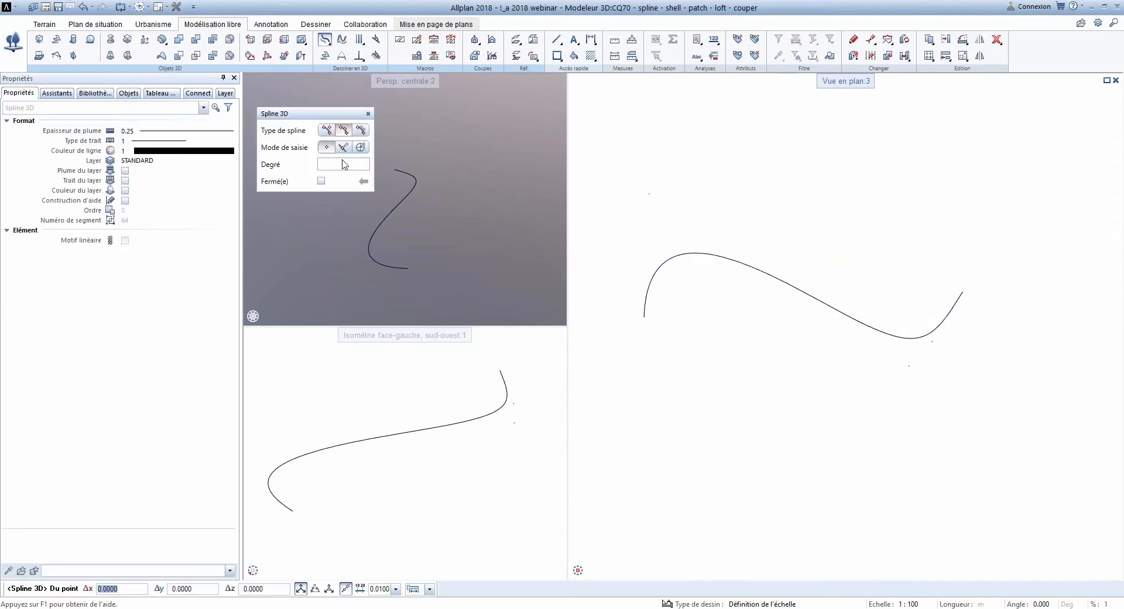
pyautogui.click(321, 181)
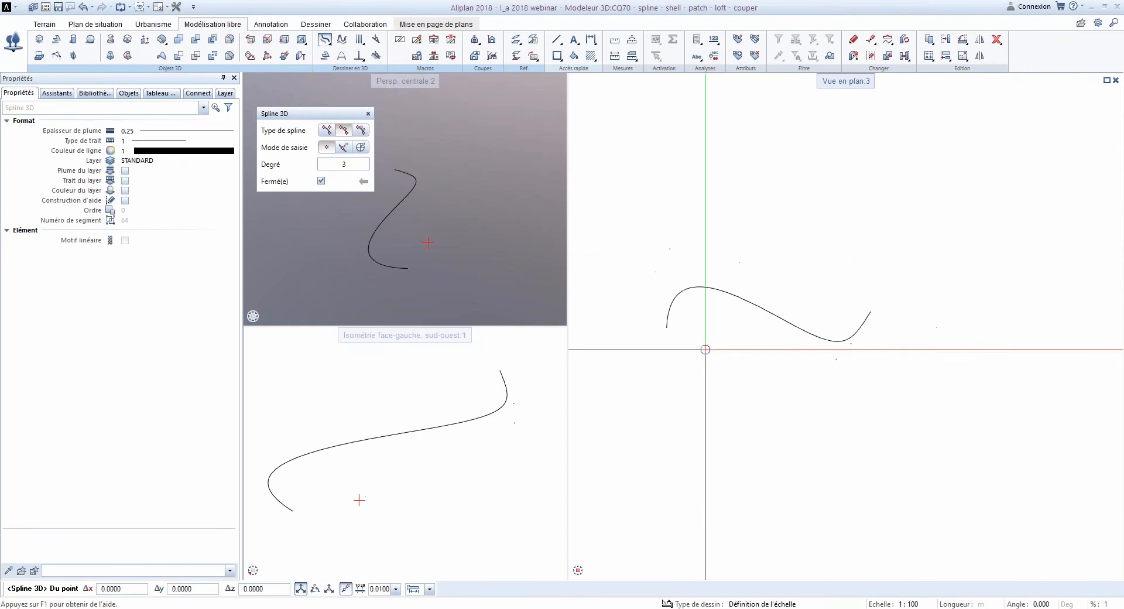
pyautogui.scroll(-2, 706, 347)
pyautogui.click(678, 240)
pyautogui.click(765, 142)
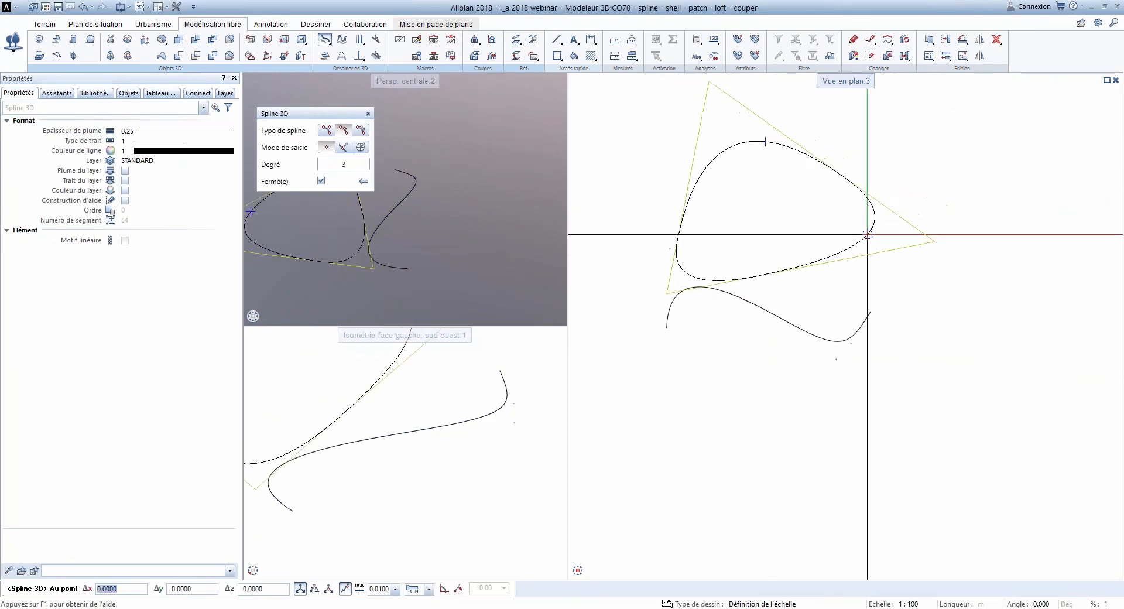
pyautogui.click(857, 212)
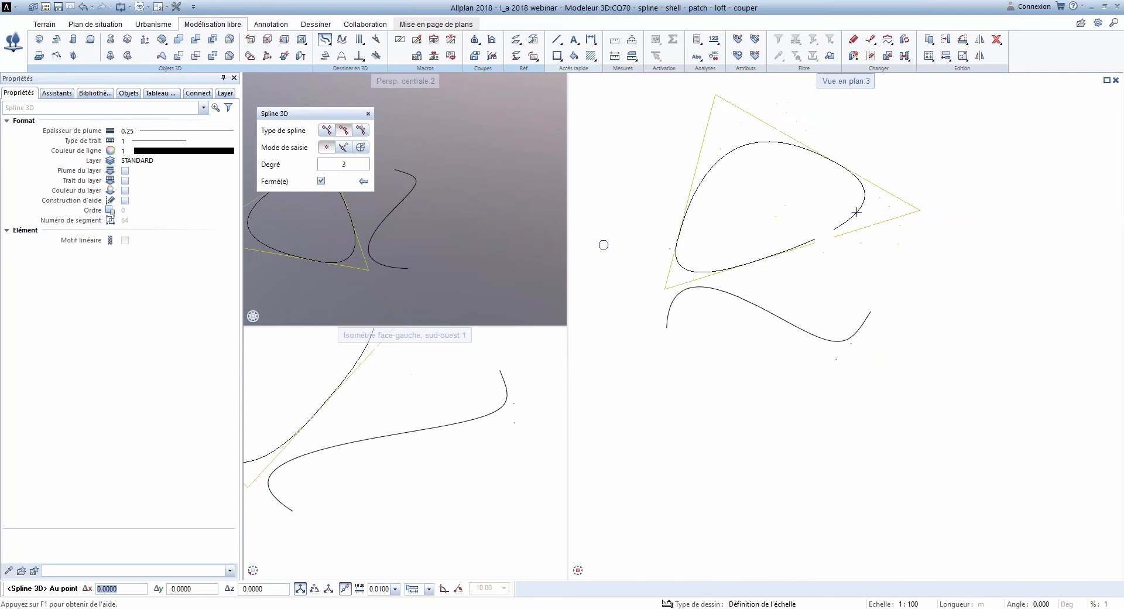
pyautogui.click(321, 181)
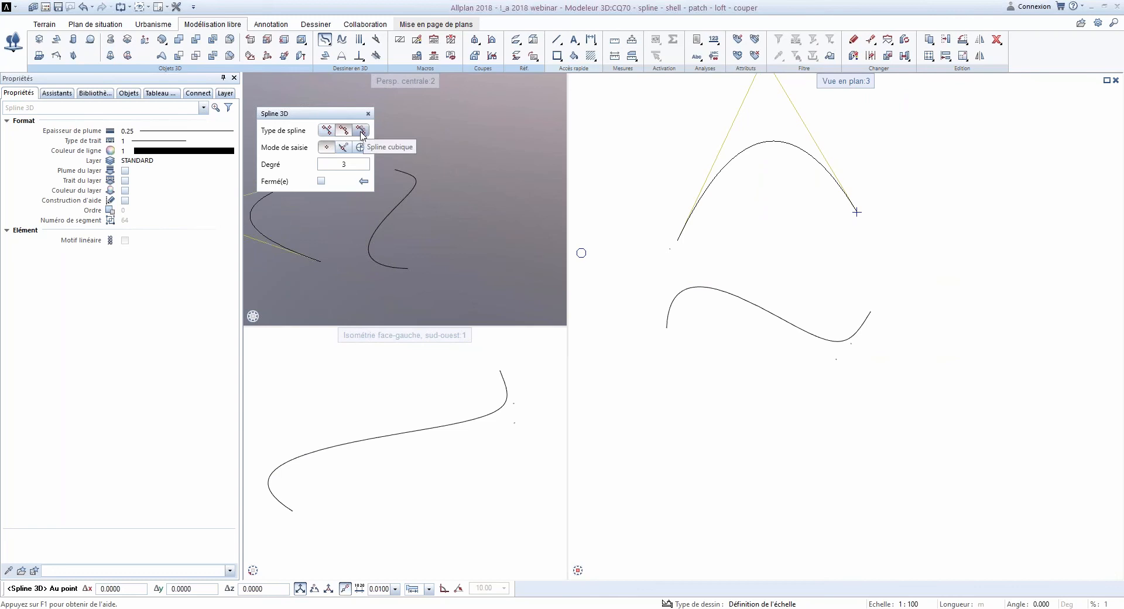
# Step: Change the spline type to cubic and add three more points to continue the curve as a wave
pyautogui.click(361, 131)
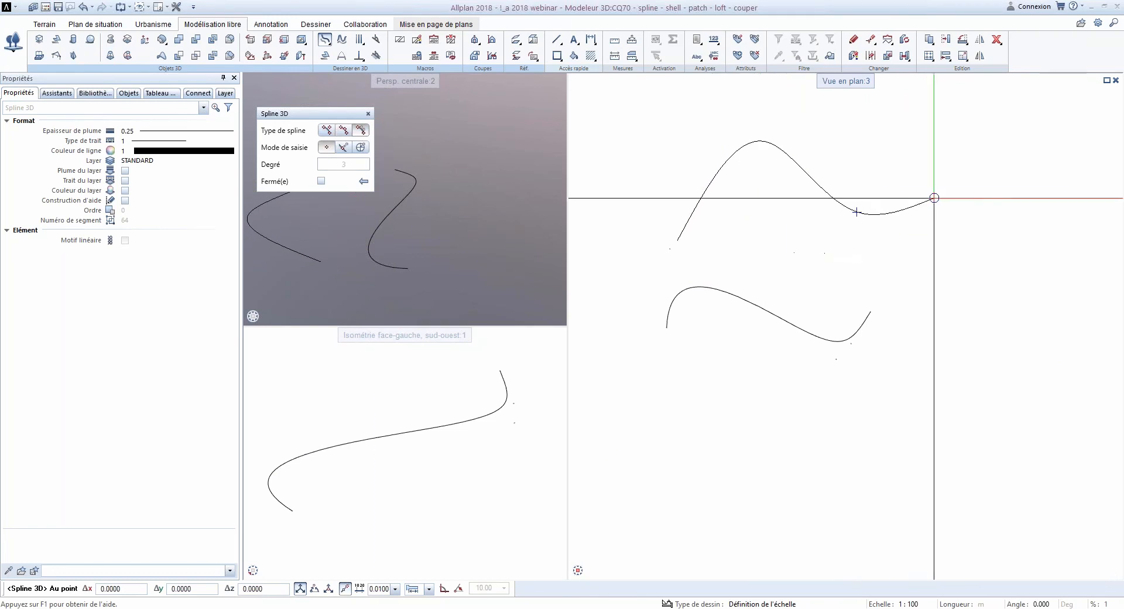
pyautogui.click(931, 236)
pyautogui.scroll(-3, 931, 236)
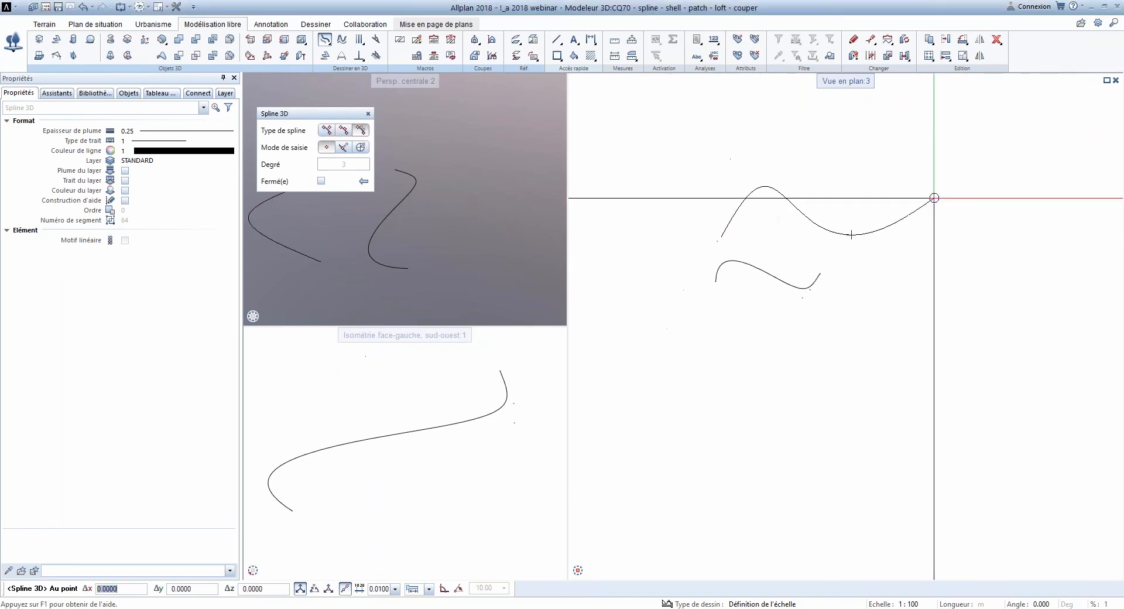
pyautogui.click(922, 186)
pyautogui.click(971, 233)
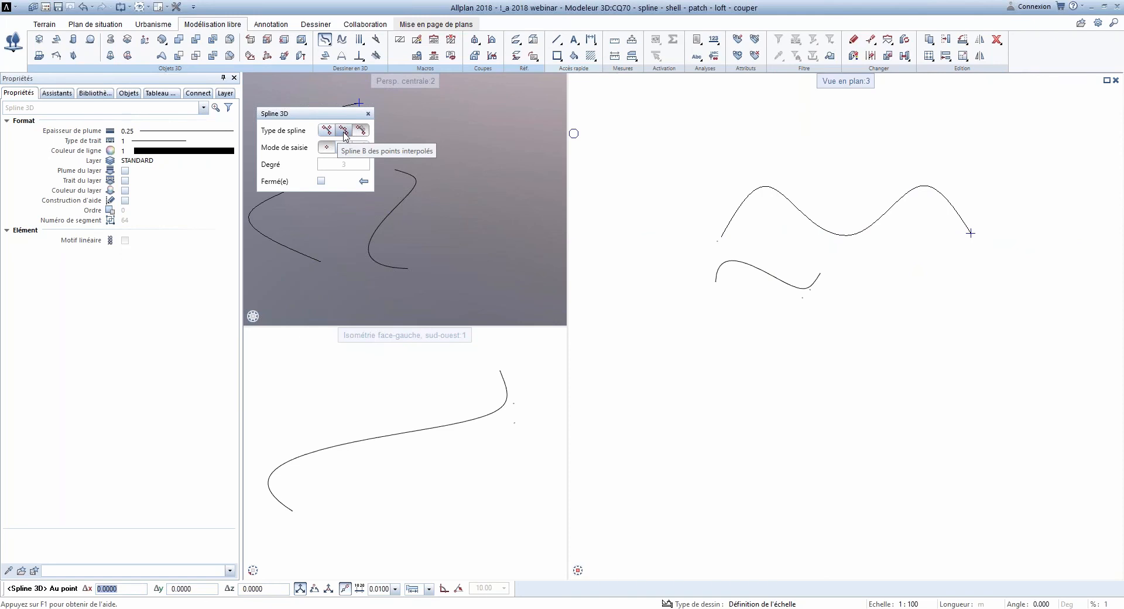
# Step: Switch the spline in progress to an interpolated B-spline, and from there to a B-spline guided by its control points
pyautogui.click(345, 130)
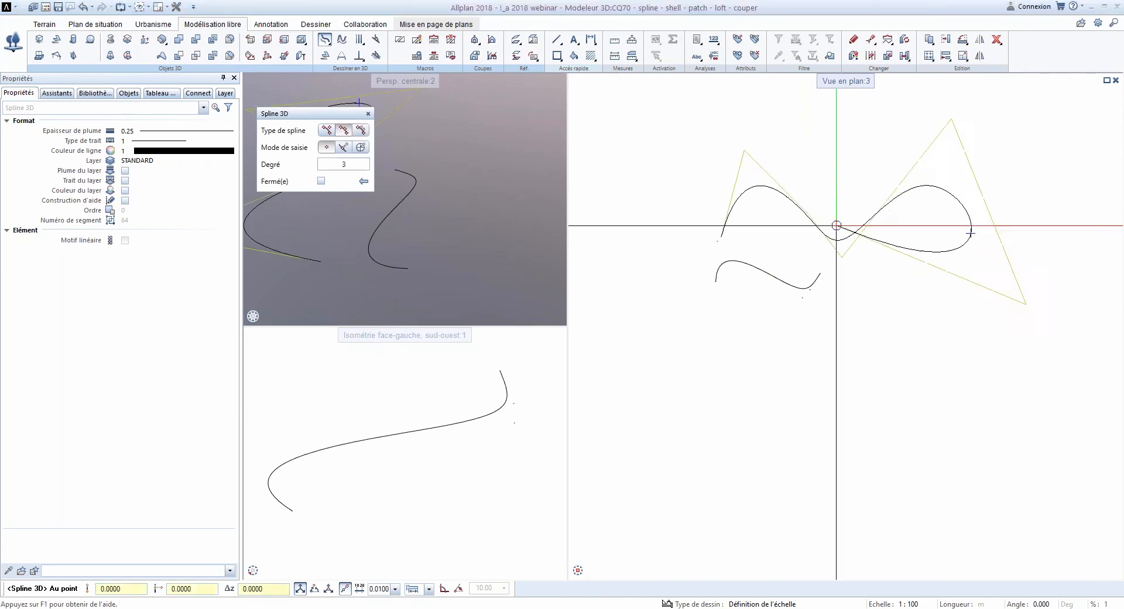
pyautogui.moveTo(970, 233); pyautogui.dragTo(832, 241, button='middle')
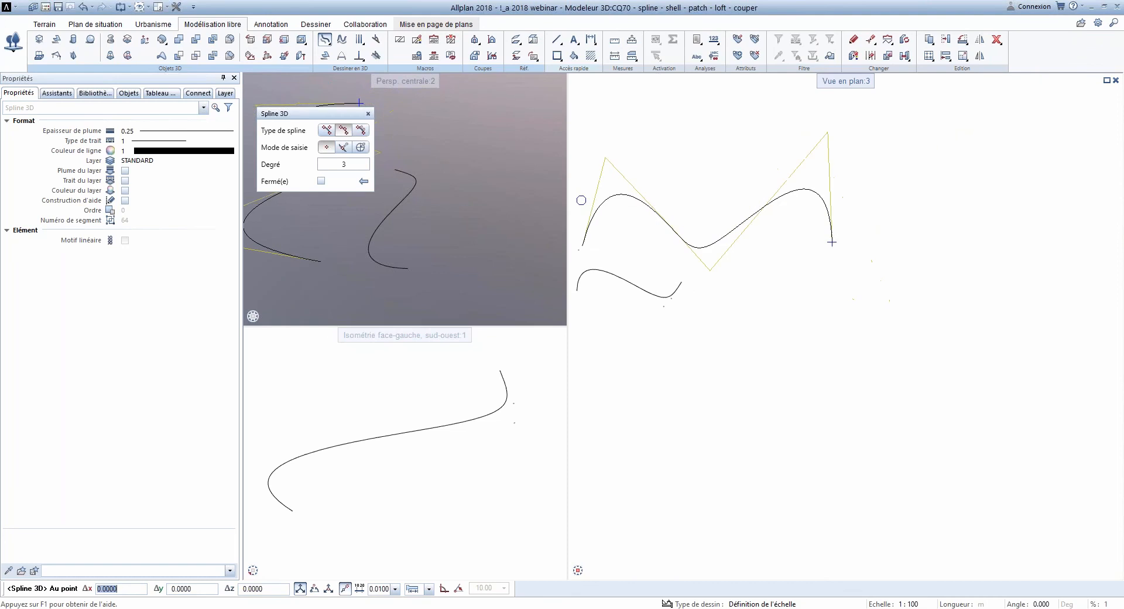
pyautogui.click(326, 130)
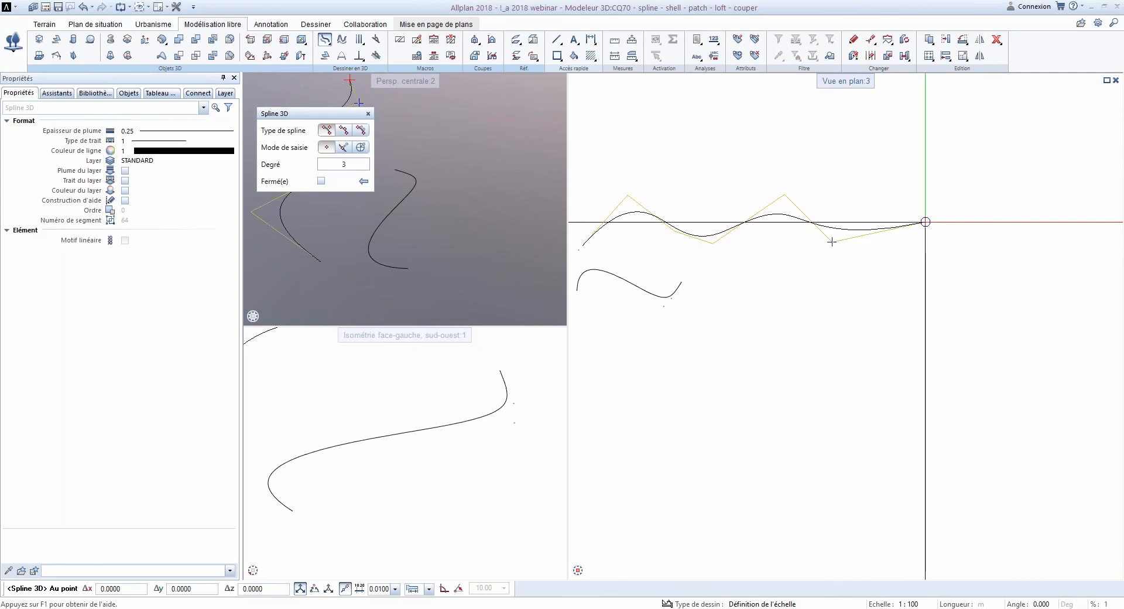
# Step: Extend the control-point B-spline with four more zigzag points, keep it open at degree 3, and finish it
pyautogui.scroll(4, 880, 217)
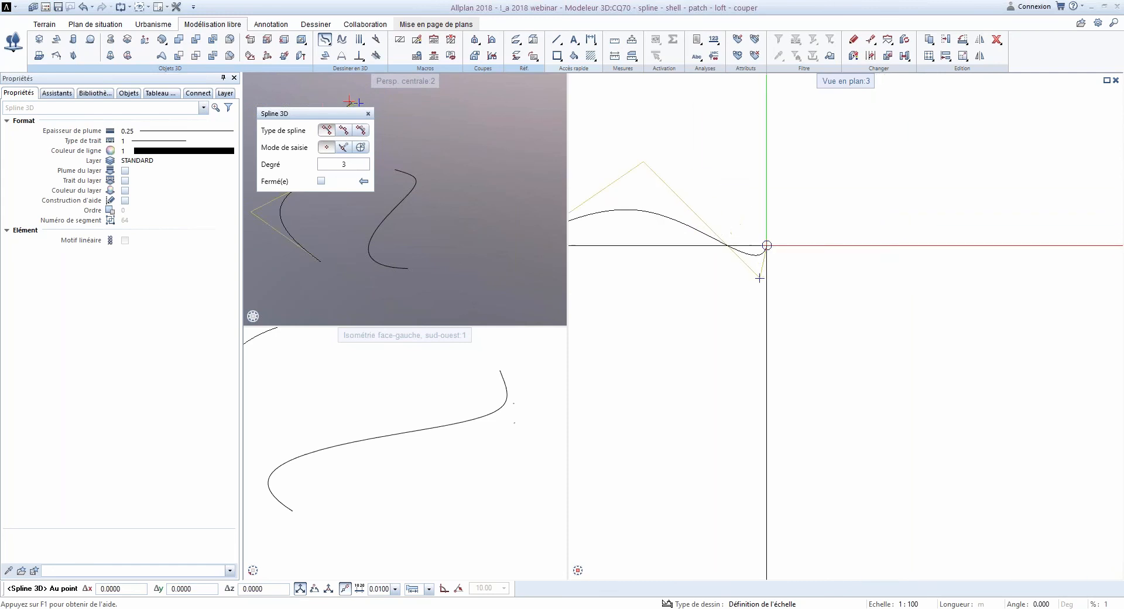
pyautogui.click(759, 278)
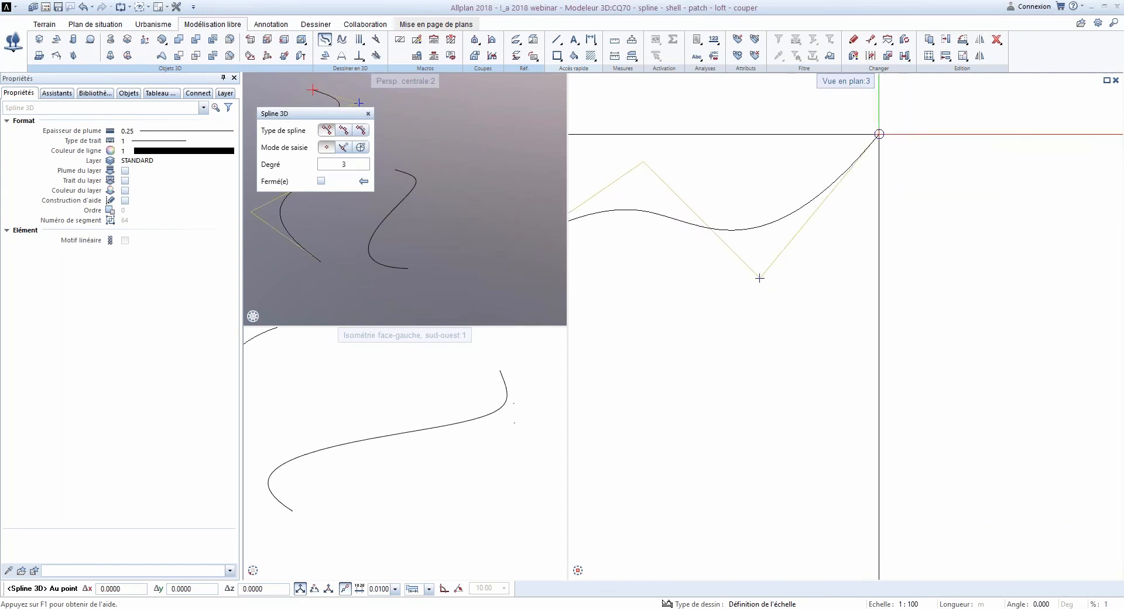
pyautogui.scroll(-3, 831, 193)
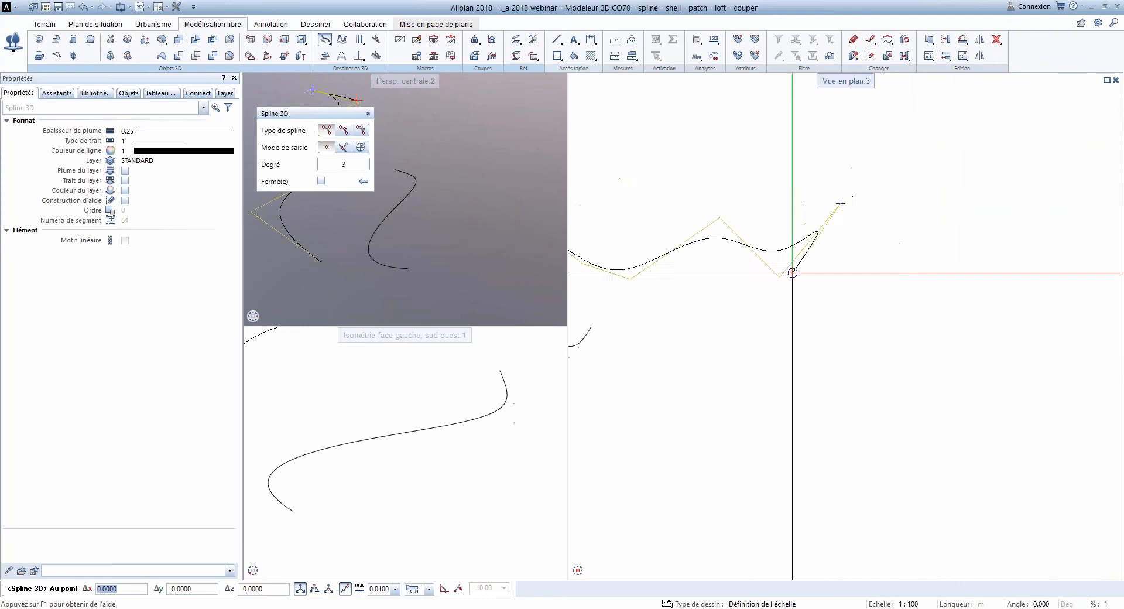
pyautogui.click(909, 262)
pyautogui.scroll(-2, 909, 263)
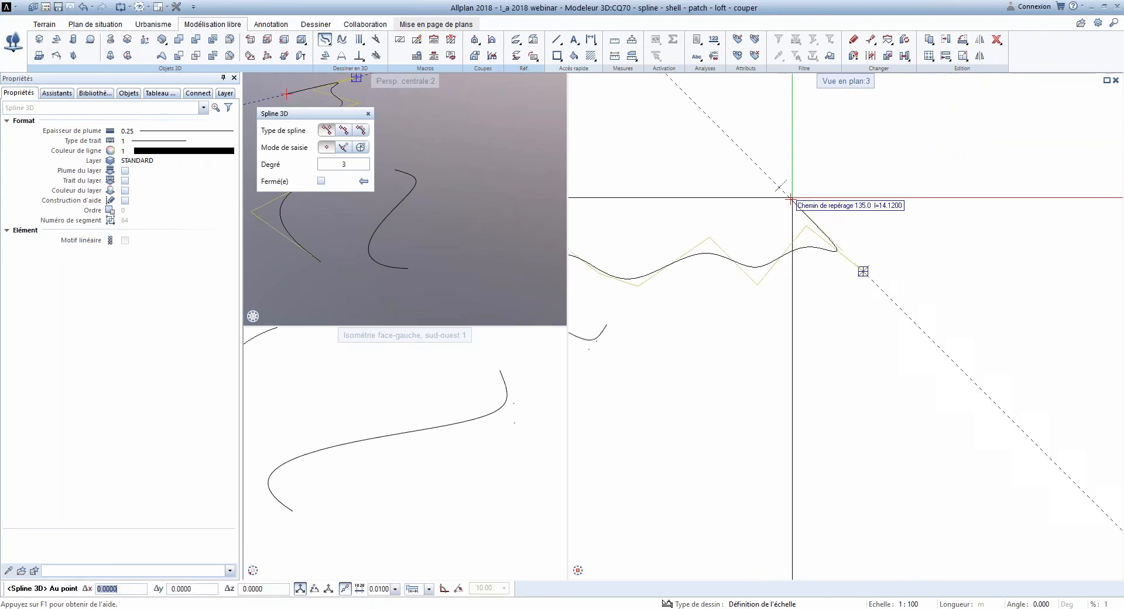
pyautogui.click(863, 270)
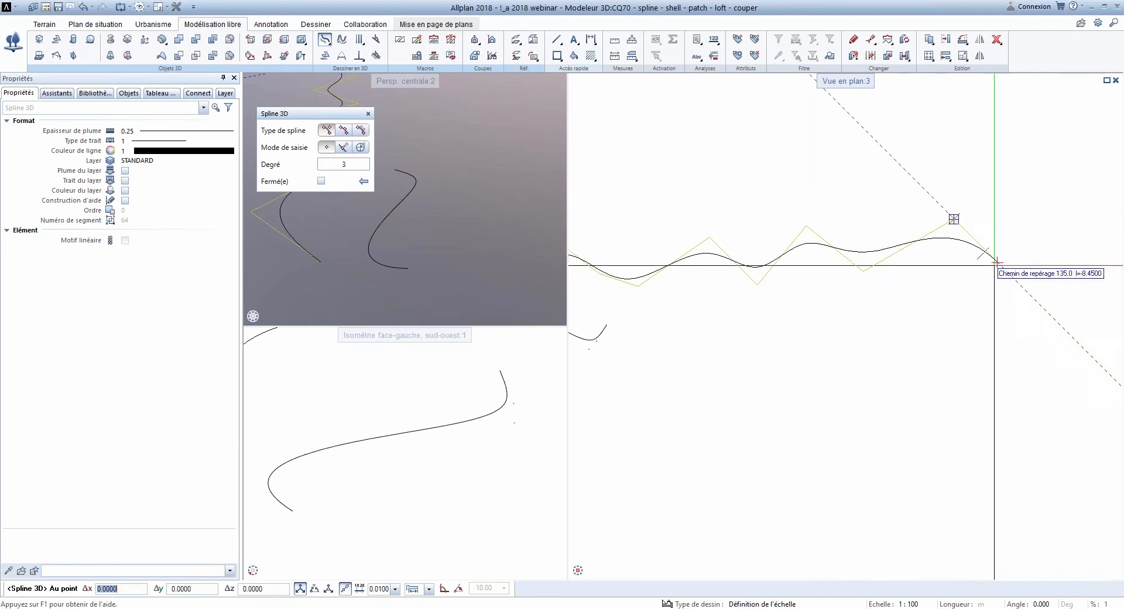
pyautogui.click(998, 285)
pyautogui.scroll(-3, 1003, 259)
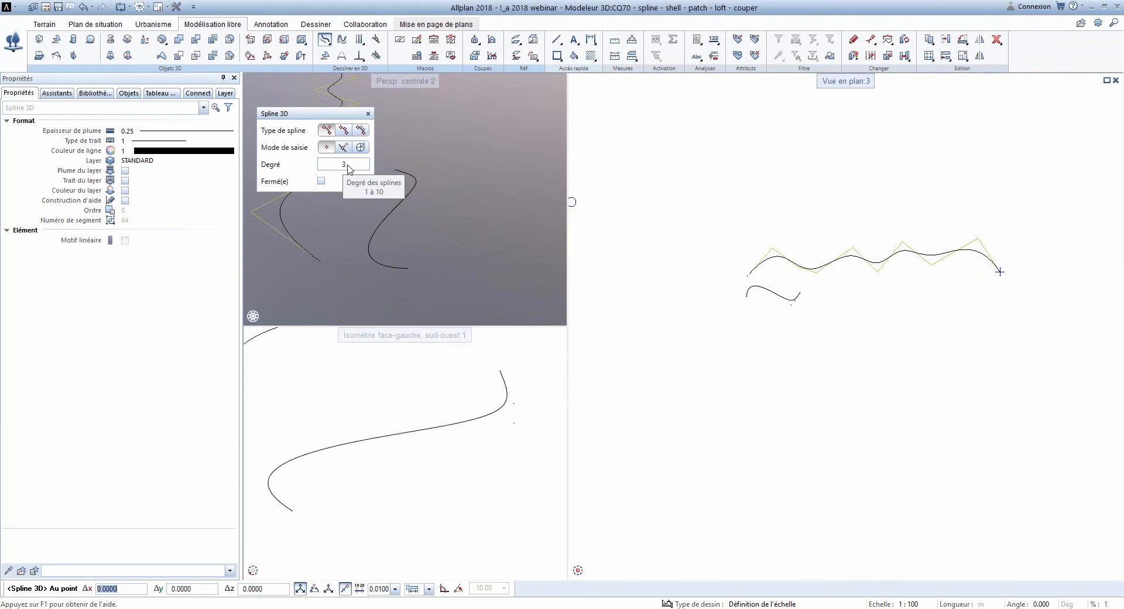
pyautogui.click(347, 166)
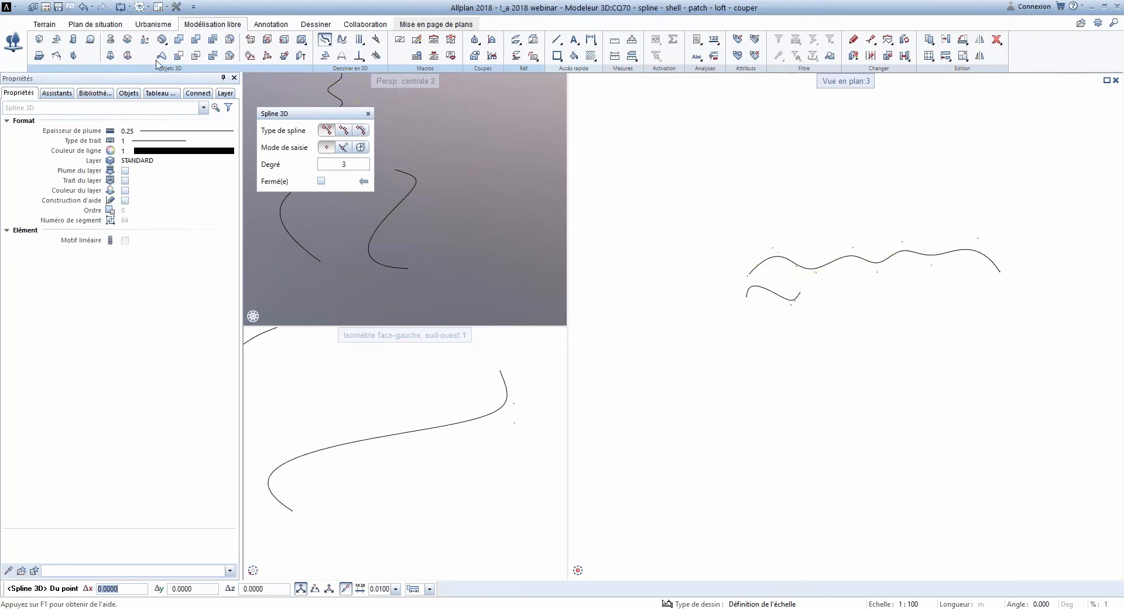
pyautogui.press('Escape')
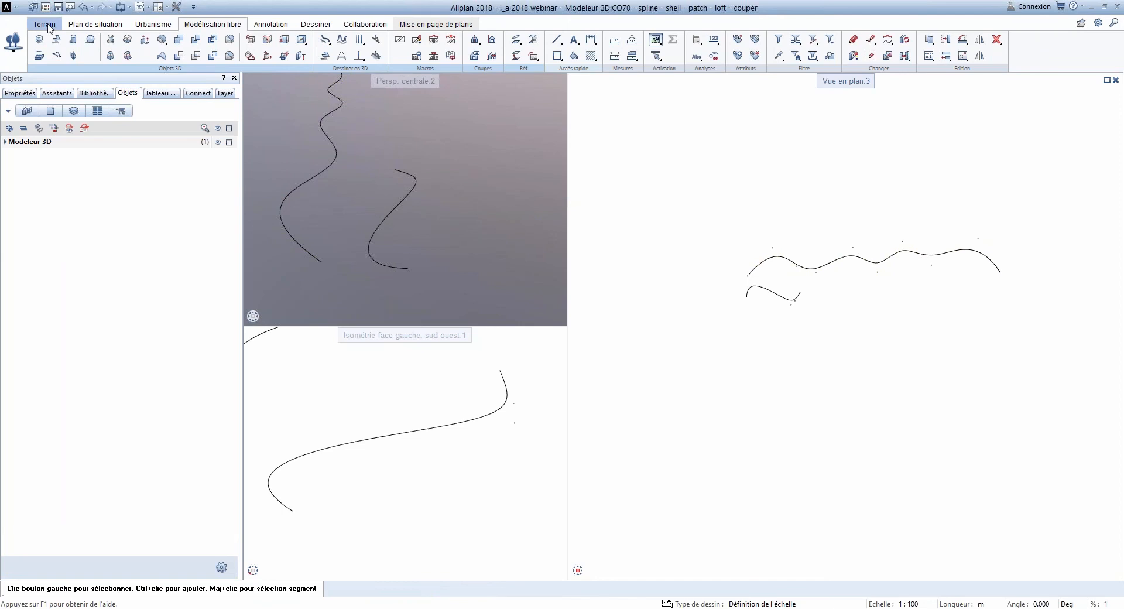
# Step: Place four terrain points in the plan view, spaced out above the existing splines
pyautogui.click(44, 25)
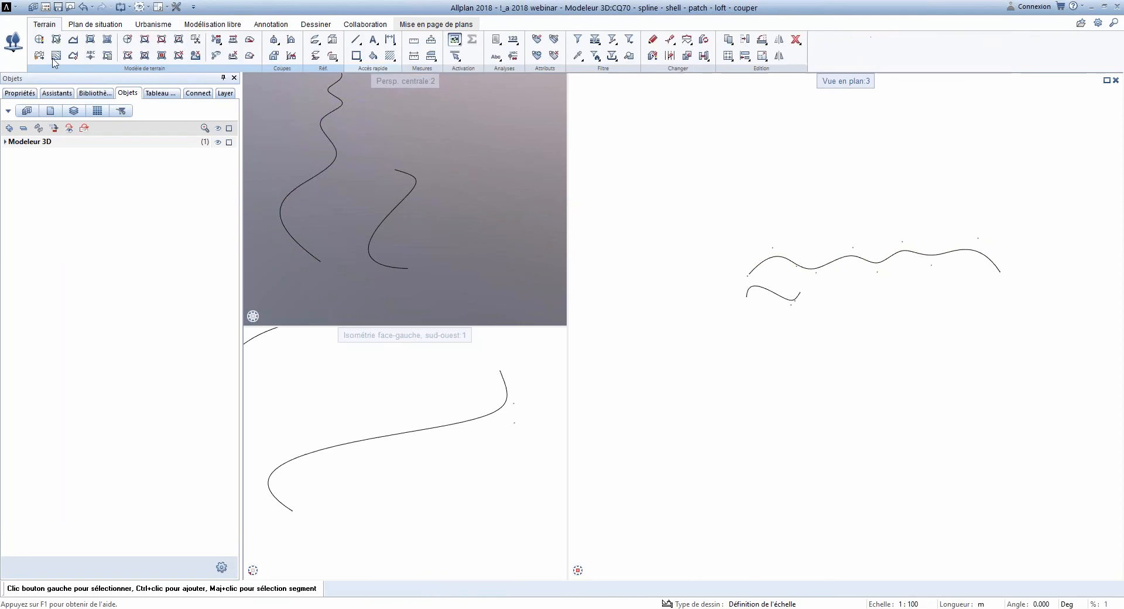
pyautogui.click(127, 40)
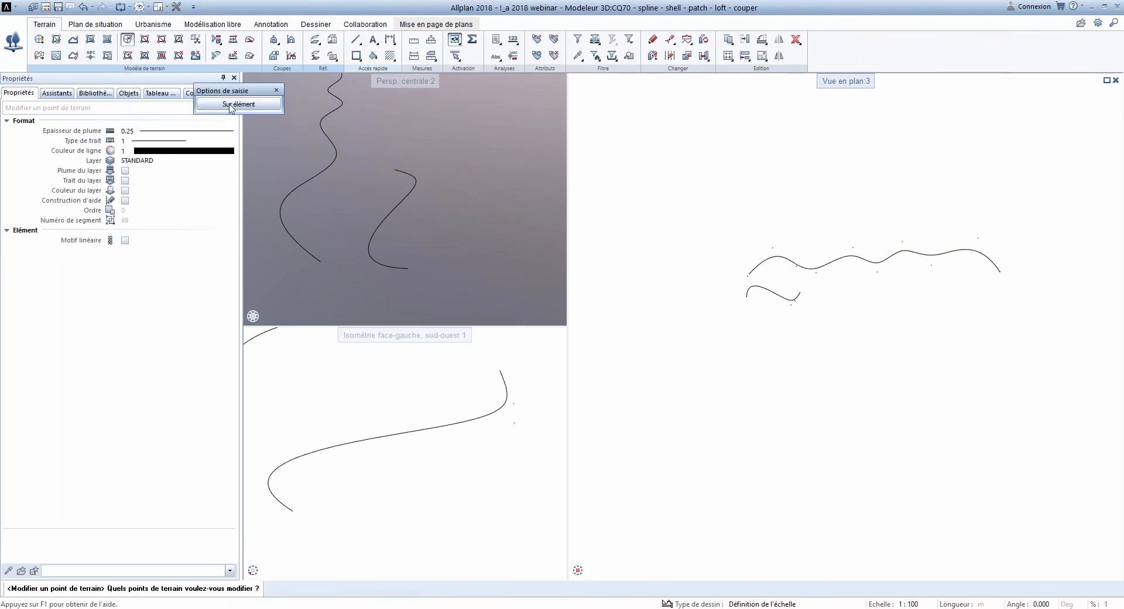
pyautogui.click(39, 40)
pyautogui.click(691, 206)
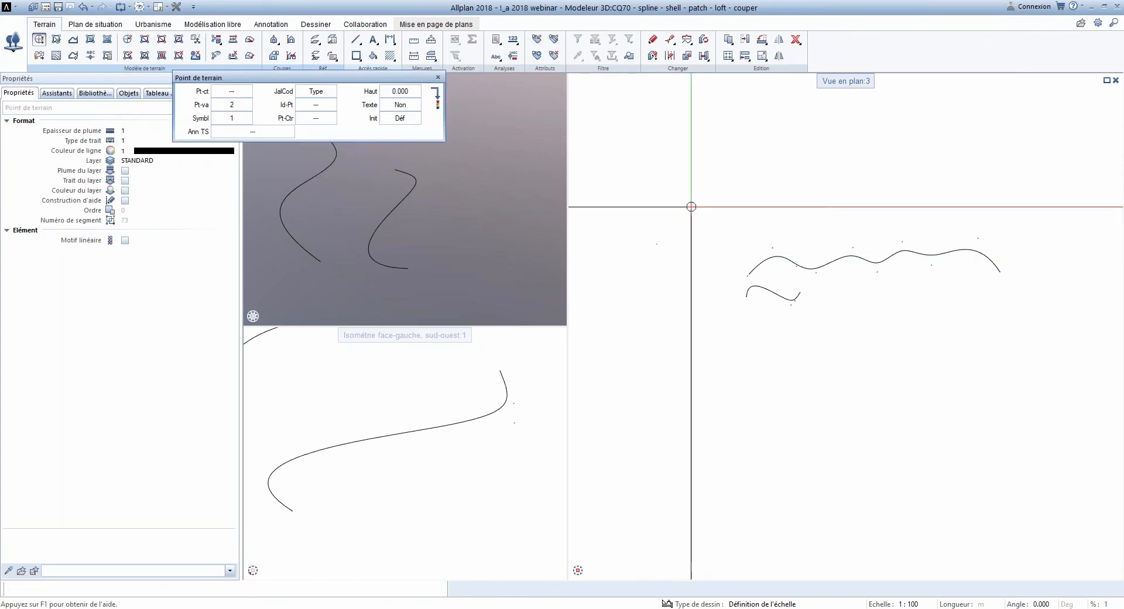
pyautogui.click(790, 203)
pyautogui.click(838, 169)
pyautogui.press('Escape')
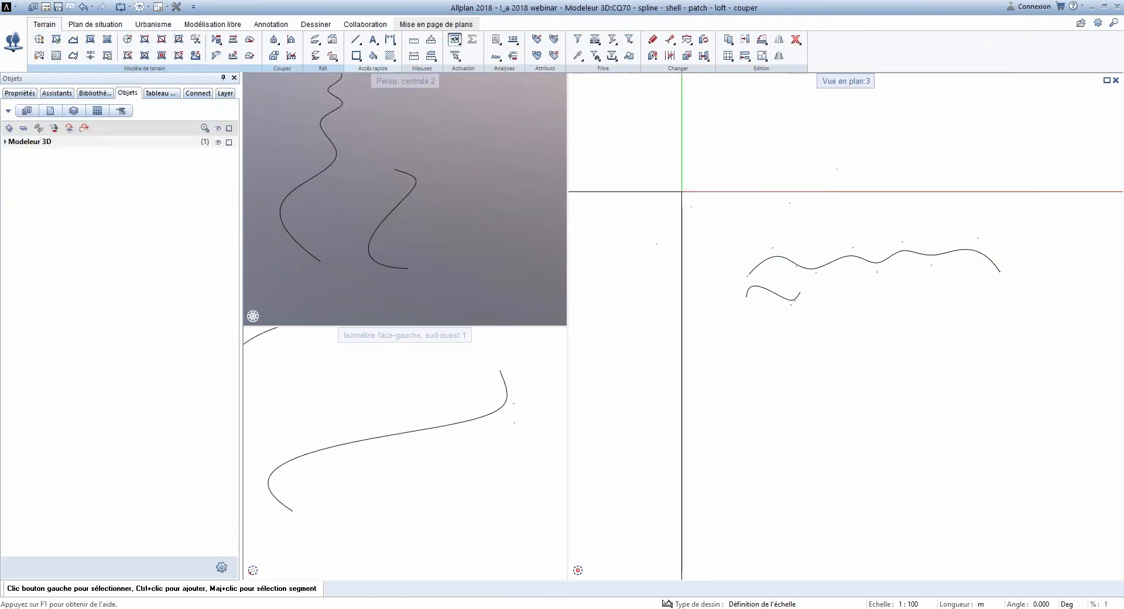
pyautogui.press('Escape')
# Step: Set the height of the second terrain point to 5, leaving the other terrain points as they are
pyautogui.scroll(-5, 421, 422)
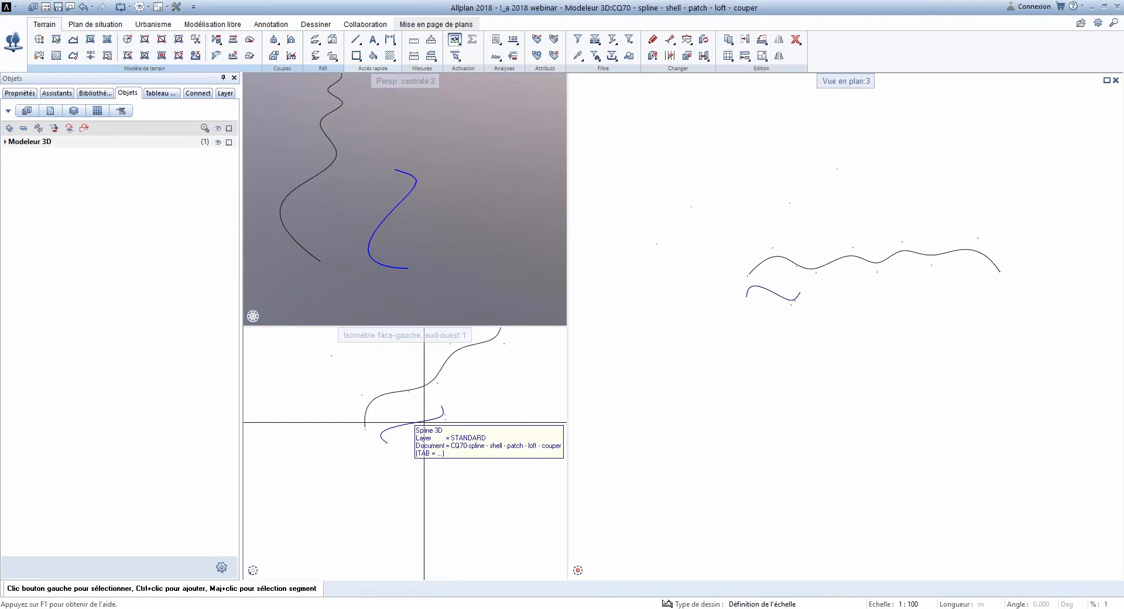
pyautogui.scroll(2, 359, 413)
pyautogui.doubleClick(692, 206)
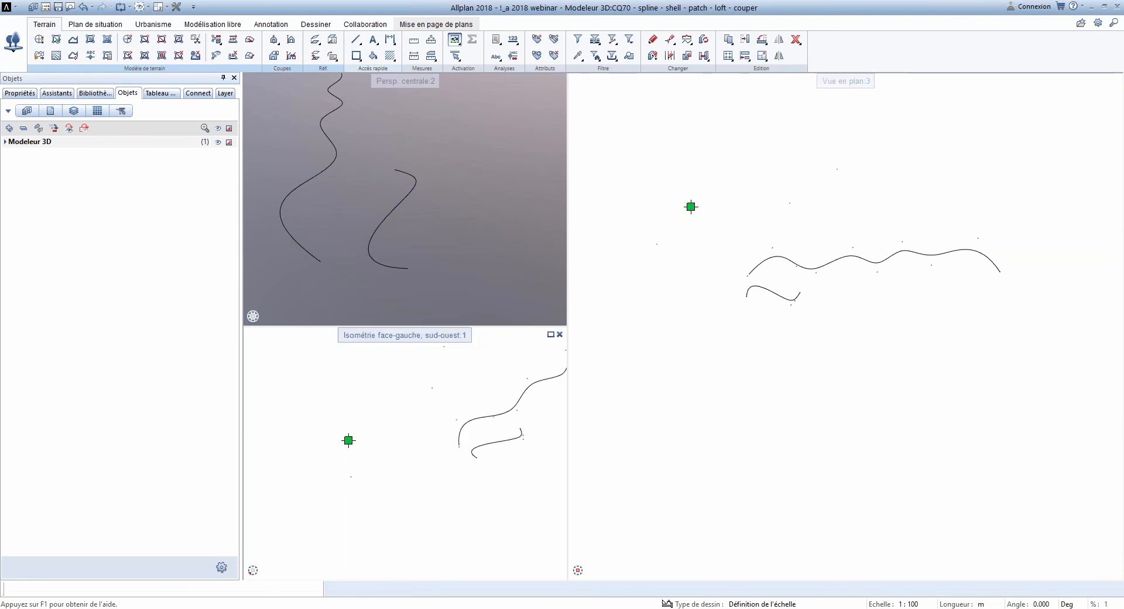
pyautogui.click(404, 93)
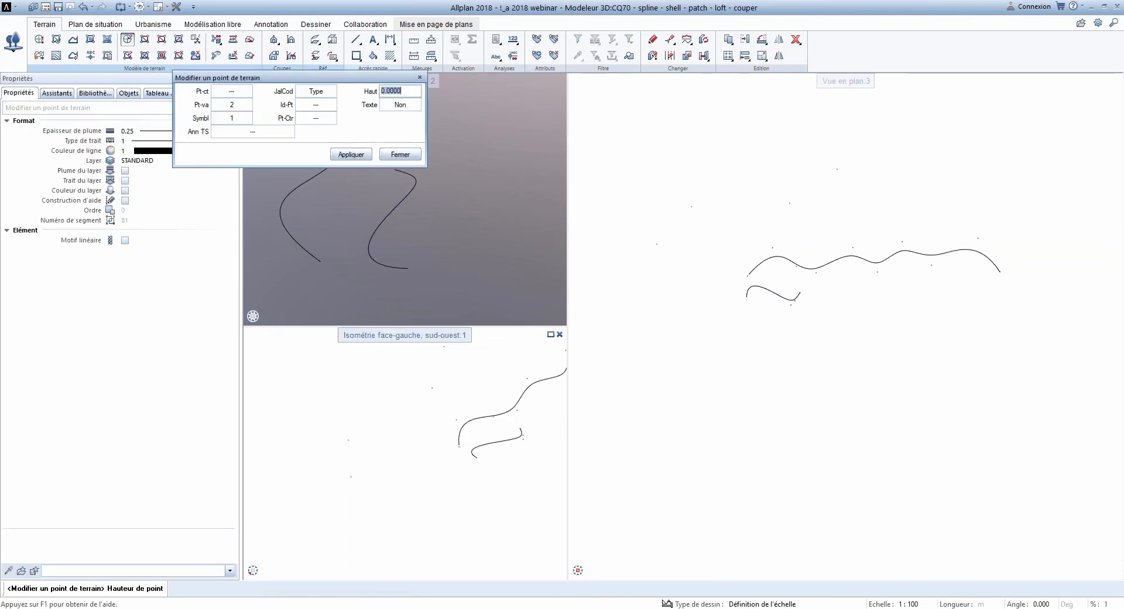
pyautogui.write('5')
pyautogui.press('Return')
pyautogui.click(352, 155)
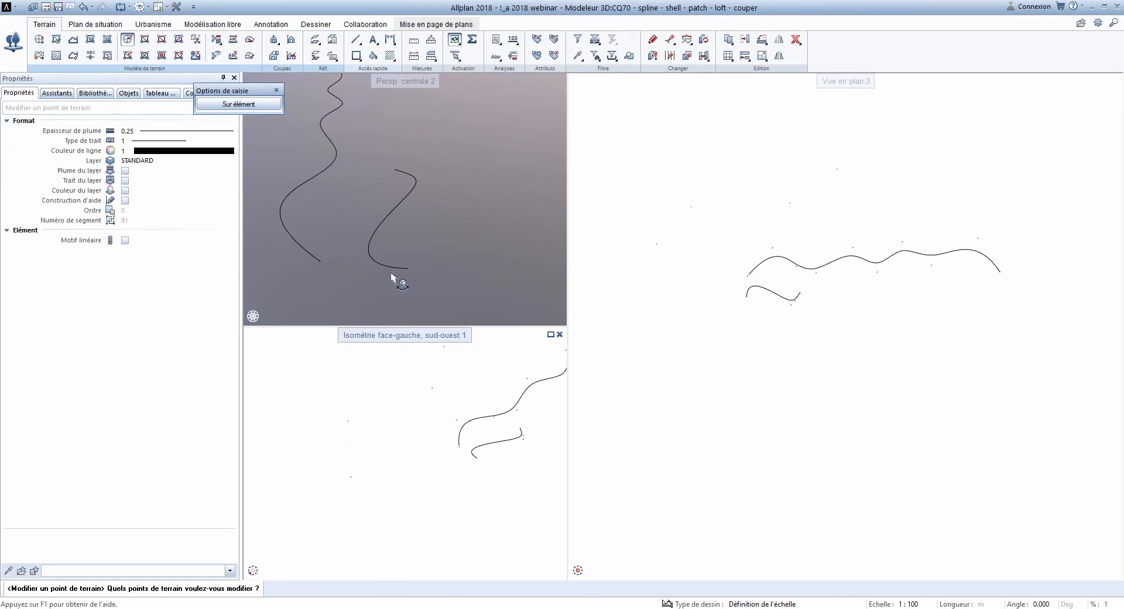
pyautogui.press('Escape')
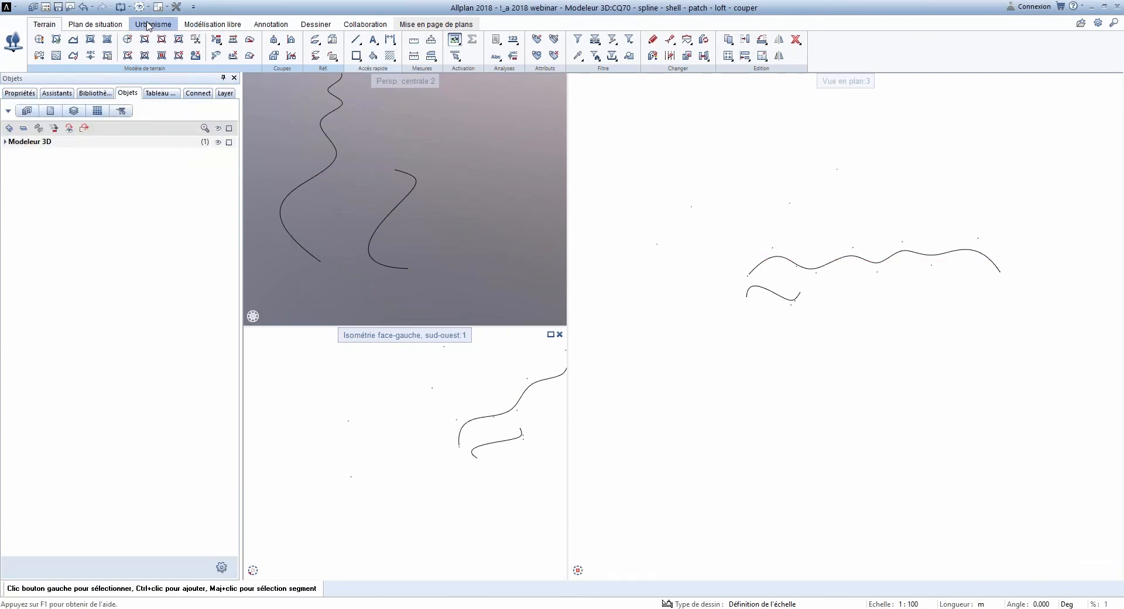
# Step: Create an open degree 3 control-point 3D spline from the four terrain points above the existing curves
pyautogui.click(212, 24)
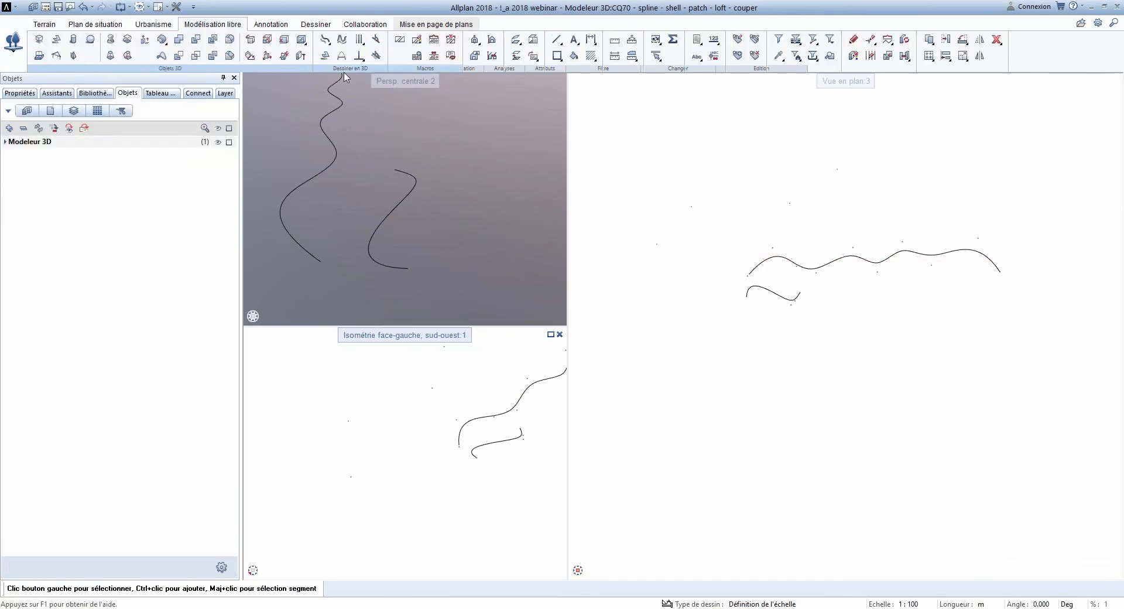
pyautogui.click(326, 39)
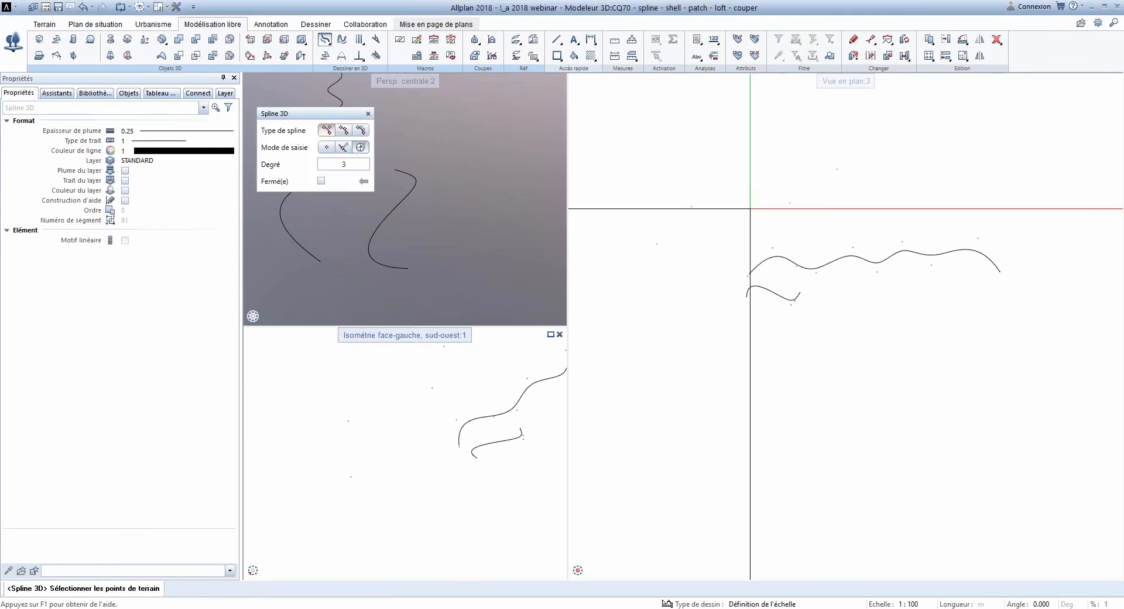
pyautogui.rightClick(741, 133)
pyautogui.moveTo(744, 135); pyautogui.dragTo(860, 214)
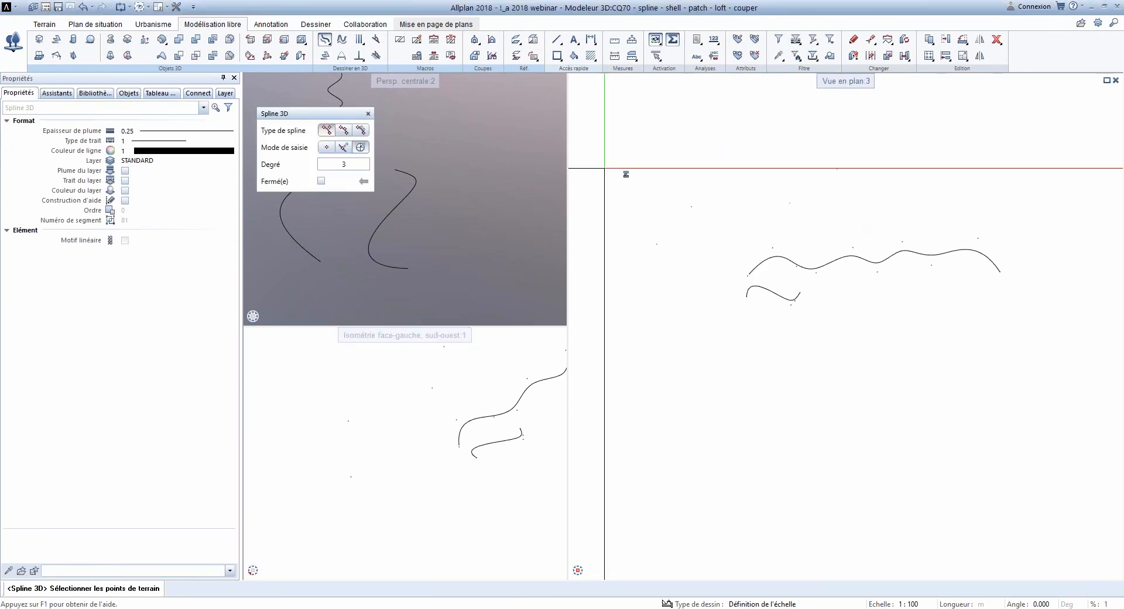
pyautogui.moveTo(604, 168); pyautogui.dragTo(719, 252)
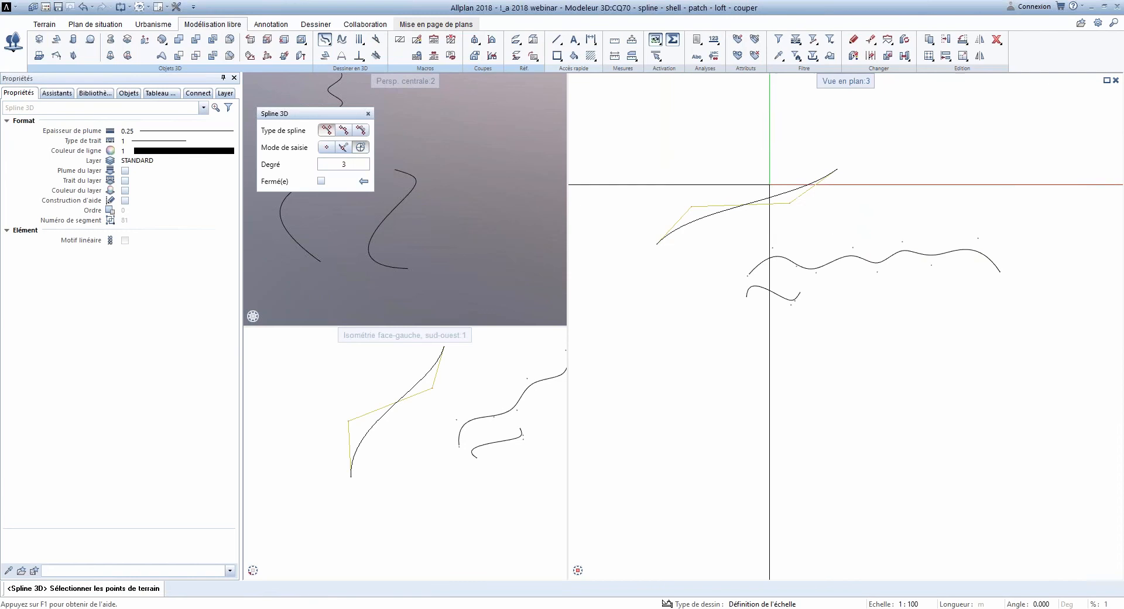
# Step: Inspect the terrain-point spline in perspective, switch its type to interpolated B-spline, and finish it
pyautogui.moveTo(341, 114); pyautogui.dragTo(496, 122)
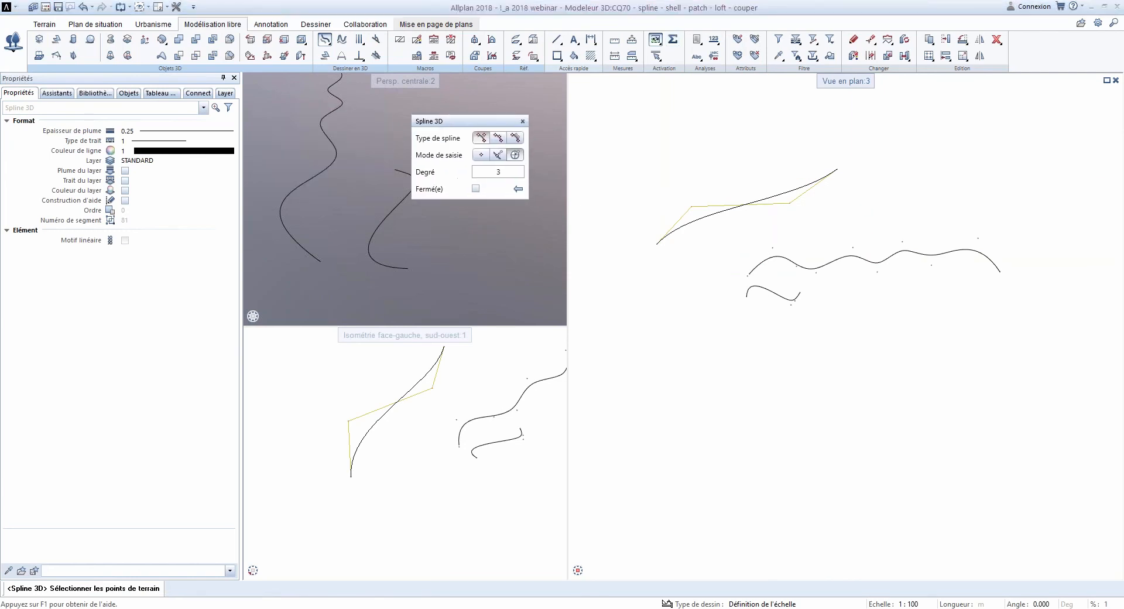
pyautogui.moveTo(342, 185)
pyautogui.mouseDown()
pyautogui.moveTo(322, 181)
pyautogui.moveTo(307, 210)
pyautogui.mouseUp()
pyautogui.scroll(-5, 320, 180)
pyautogui.scroll(4, 289, 203)
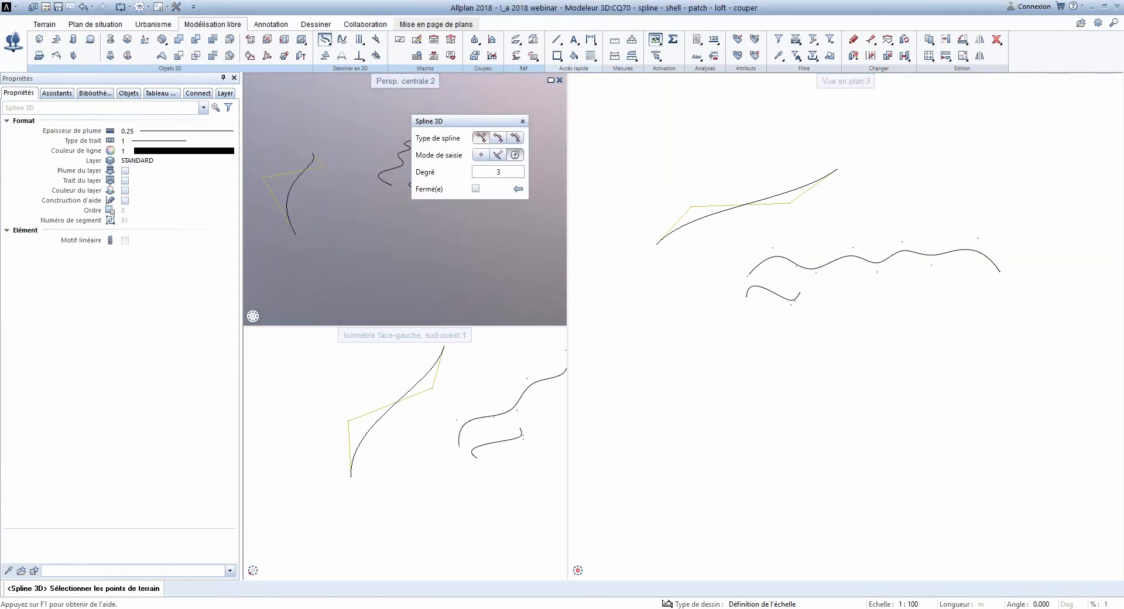
pyautogui.scroll(4, 310, 208)
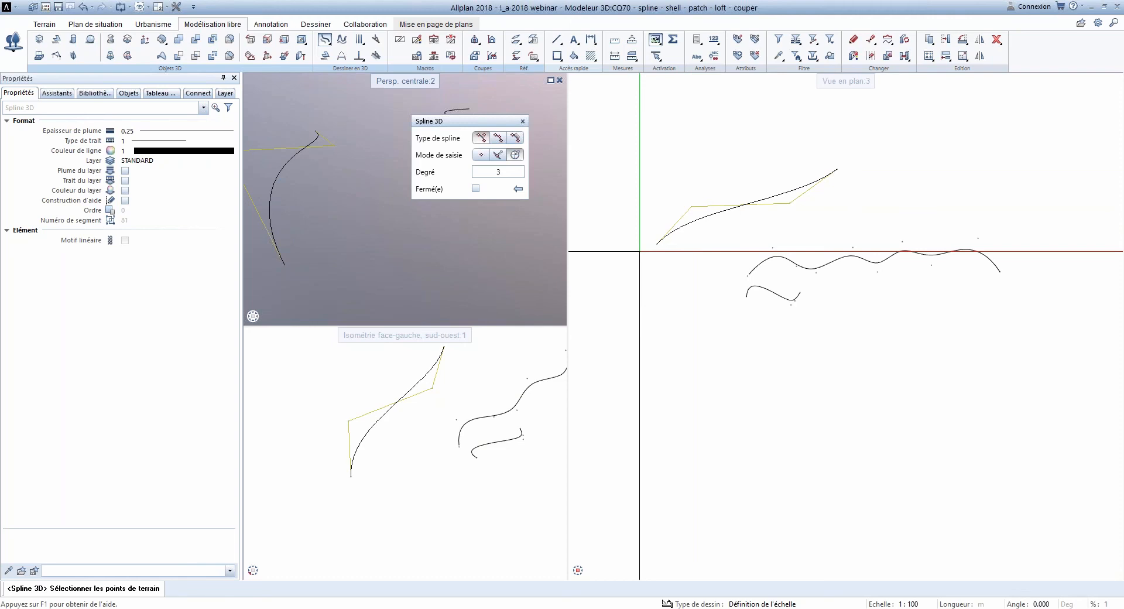
pyautogui.moveTo(319, 164); pyautogui.dragTo(352, 168, button='middle')
pyautogui.keyDown('ctrl'); pyautogui.moveTo(352, 168); pyautogui.dragTo(354, 169); pyautogui.keyUp('ctrl')
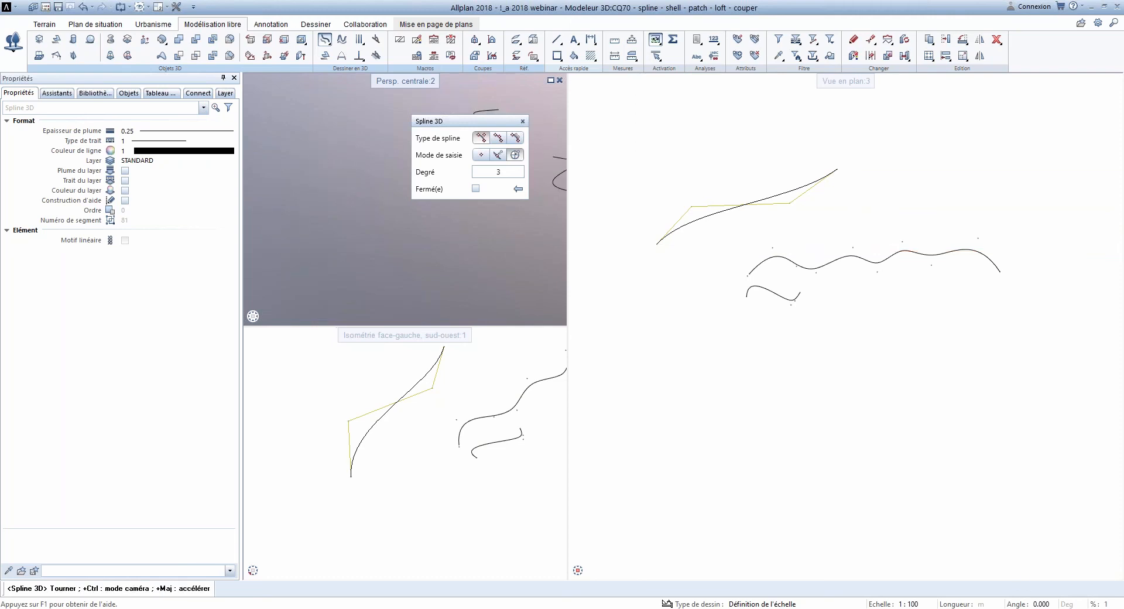
pyautogui.click(498, 138)
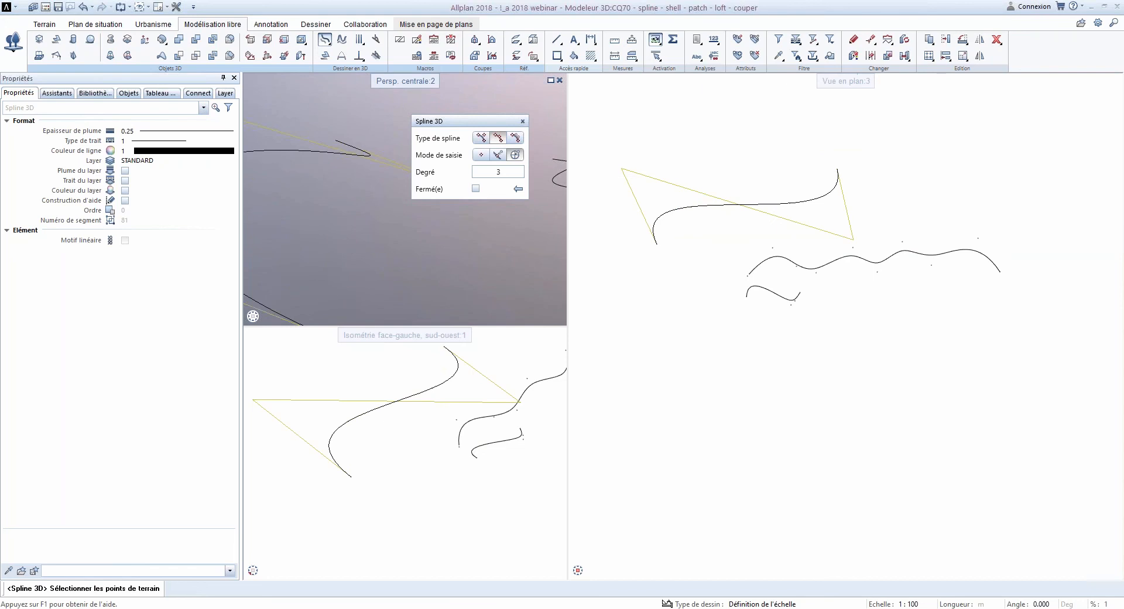
pyautogui.press('Escape')
# Step: Delete all splines and terrain points to empty the drawing
pyautogui.click(88, 10)
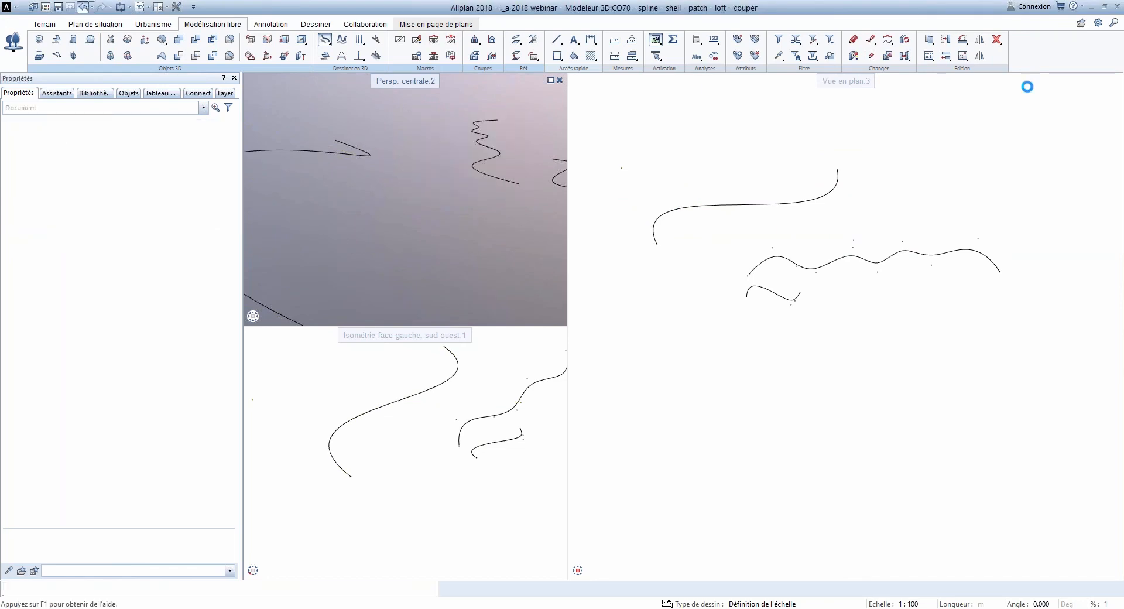
pyautogui.click(996, 42)
pyautogui.scroll(-1, 738, 266)
pyautogui.moveTo(669, 181); pyautogui.dragTo(1003, 337)
pyautogui.press('Escape')
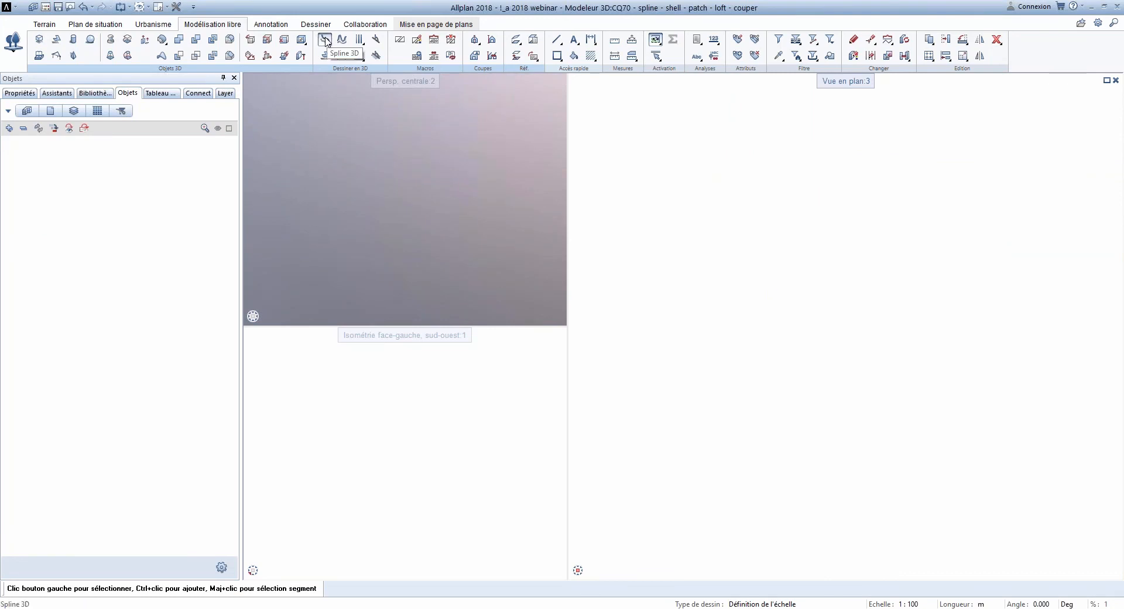
# Step: Draw a closed degree 3 interpolated 3D spline through three freely placed points in the plan view
pyautogui.click(325, 39)
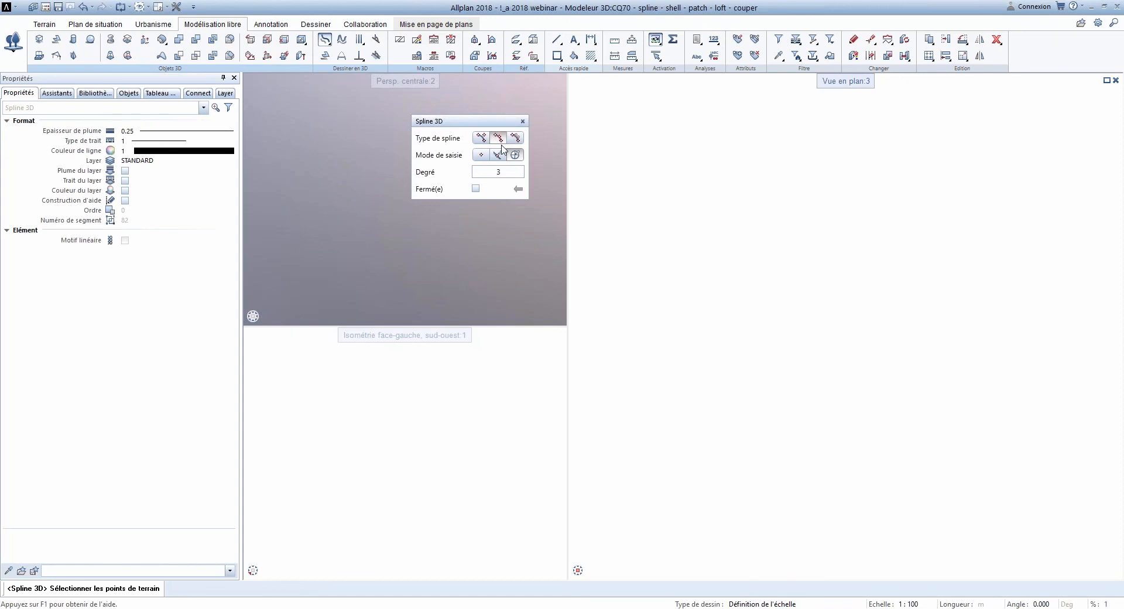
pyautogui.click(476, 157)
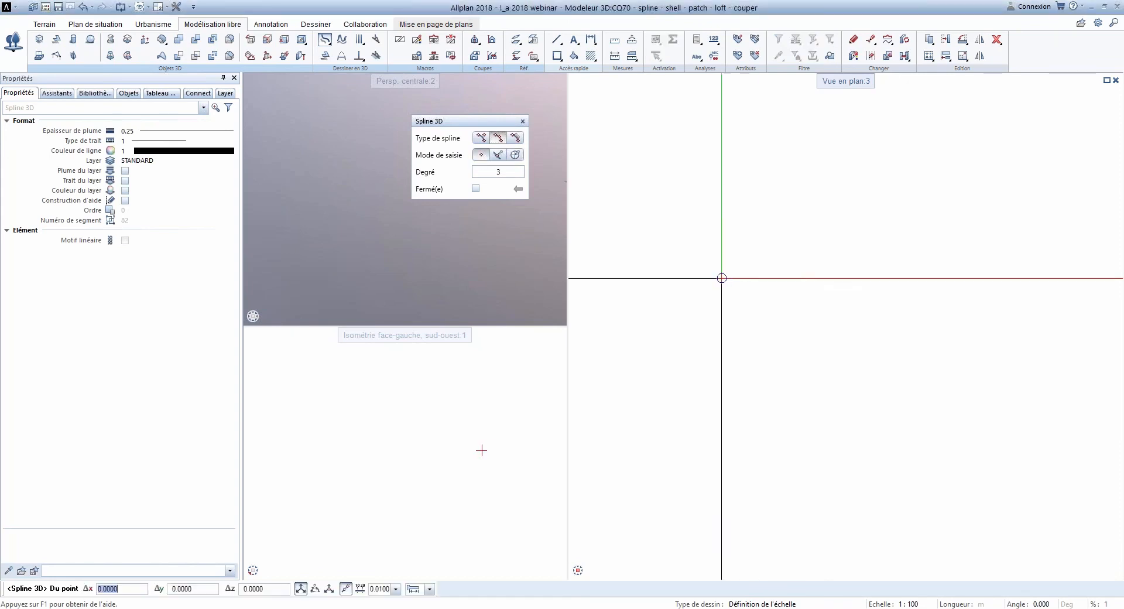
pyautogui.click(476, 189)
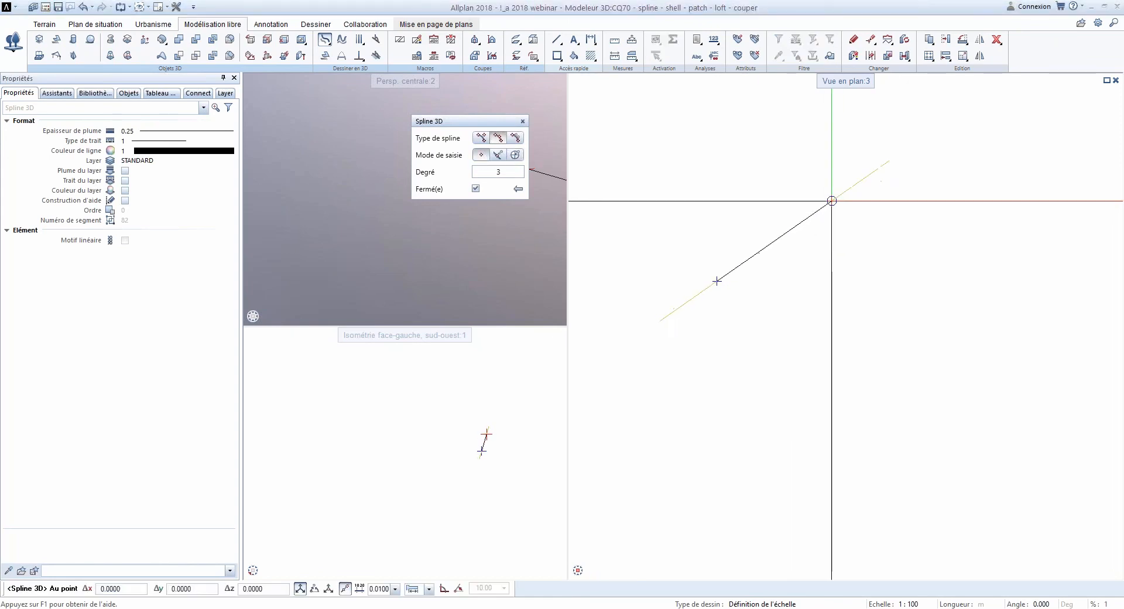
pyautogui.click(830, 201)
pyautogui.click(857, 343)
pyautogui.press('Escape')
pyautogui.press('Escape')
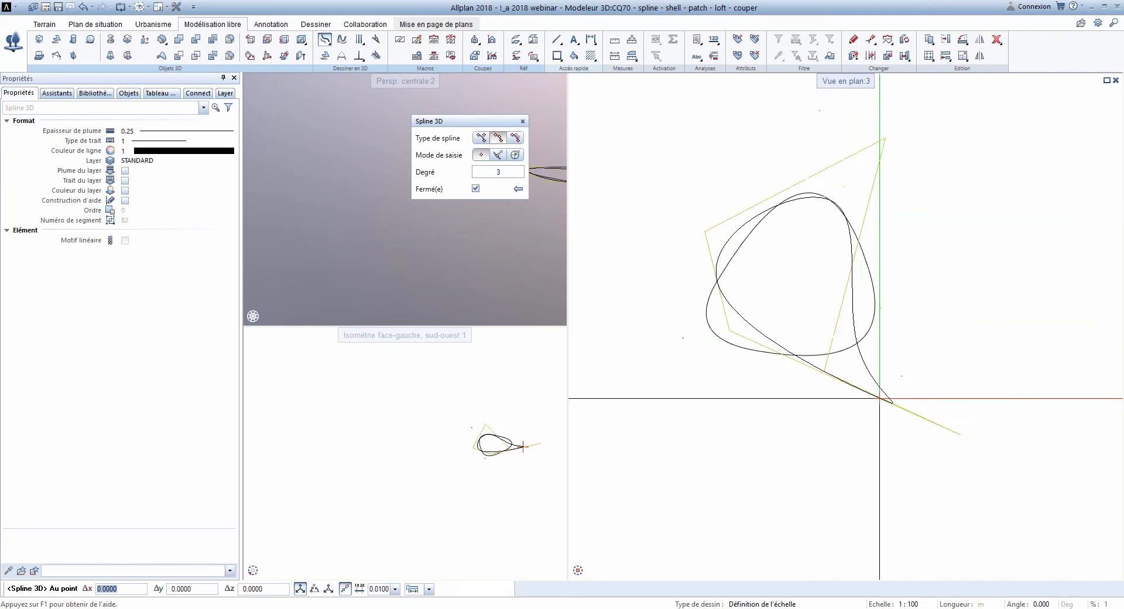
# Step: Raise one defining point of the closed spline in the isometric view so the curve leaves its flat plane
pyautogui.scroll(-5, 389, 228)
pyautogui.keyDown('ctrl'); pyautogui.moveTo(449, 217); pyautogui.dragTo(332, 245); pyautogui.keyUp('ctrl')
pyautogui.scroll(3, 424, 194)
pyautogui.scroll(4, 511, 454)
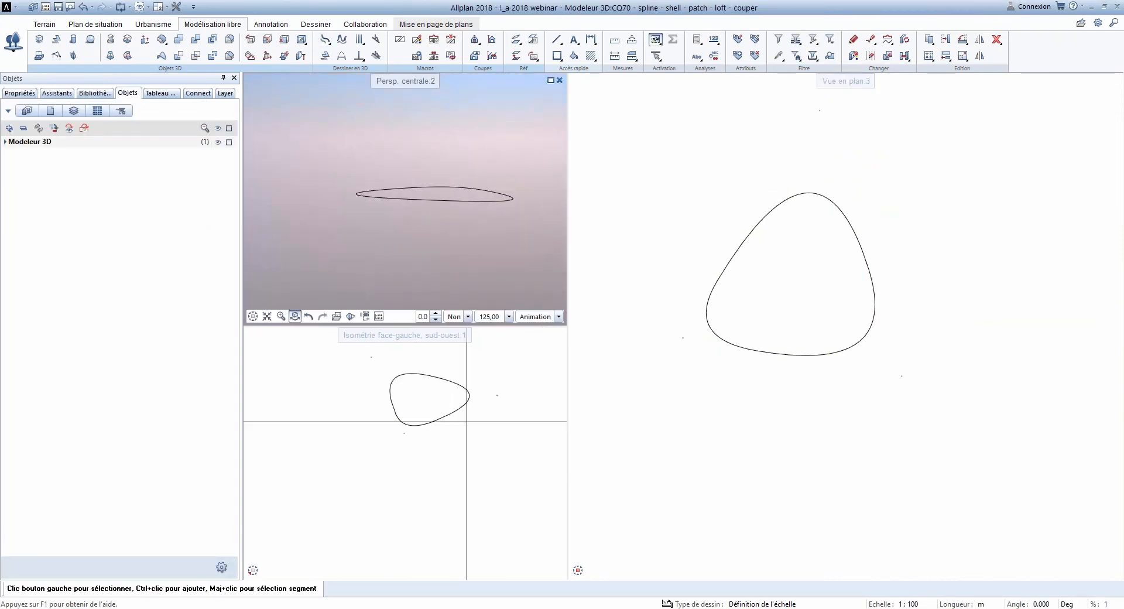
pyautogui.click(417, 422)
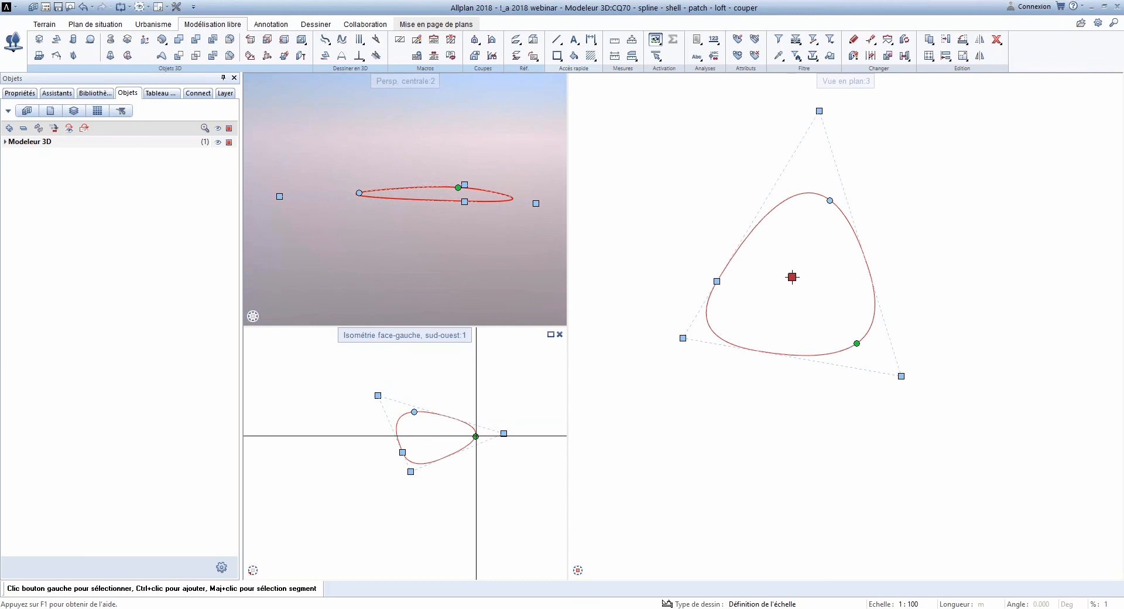
pyautogui.click(477, 436)
pyautogui.click(475, 417)
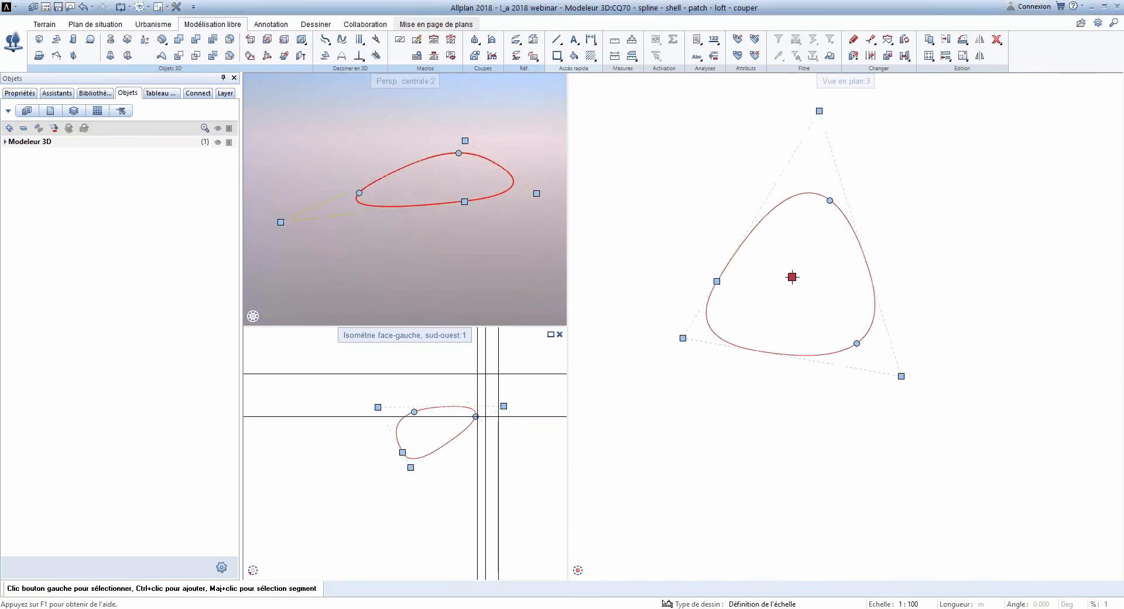
pyautogui.moveTo(460, 255)
pyautogui.mouseDown()
pyautogui.moveTo(437, 257)
pyautogui.moveTo(430, 288)
pyautogui.moveTo(442, 306)
pyautogui.moveTo(462, 267)
pyautogui.mouseUp()
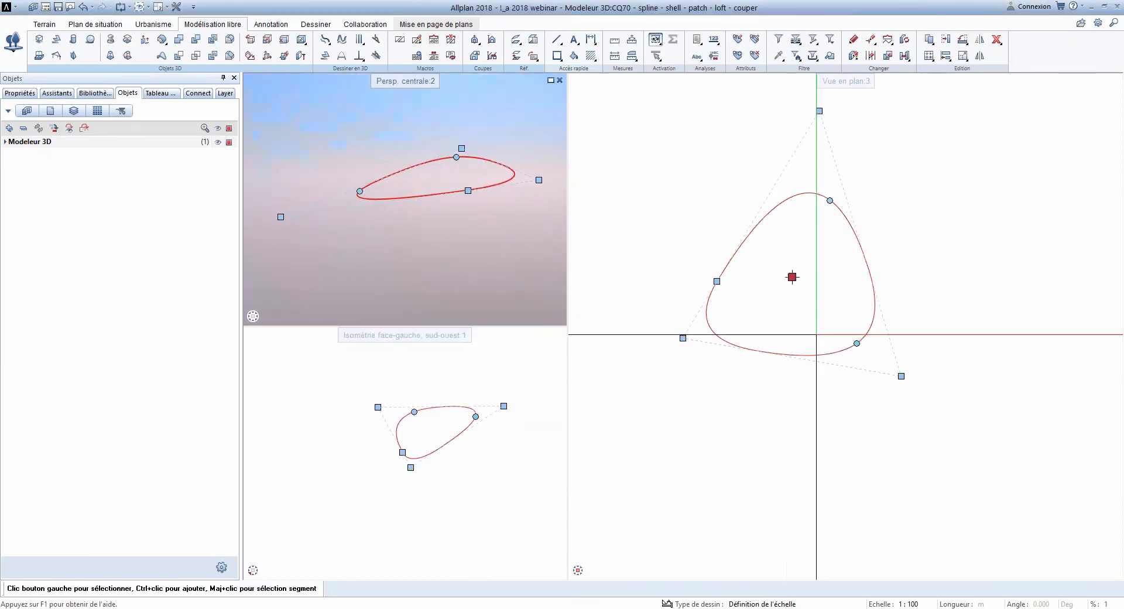
pyautogui.press('Escape')
# Step: Insert a new spline point on the lower edge of the closed curve in plan and pull it outward
pyautogui.rightClick(774, 352)
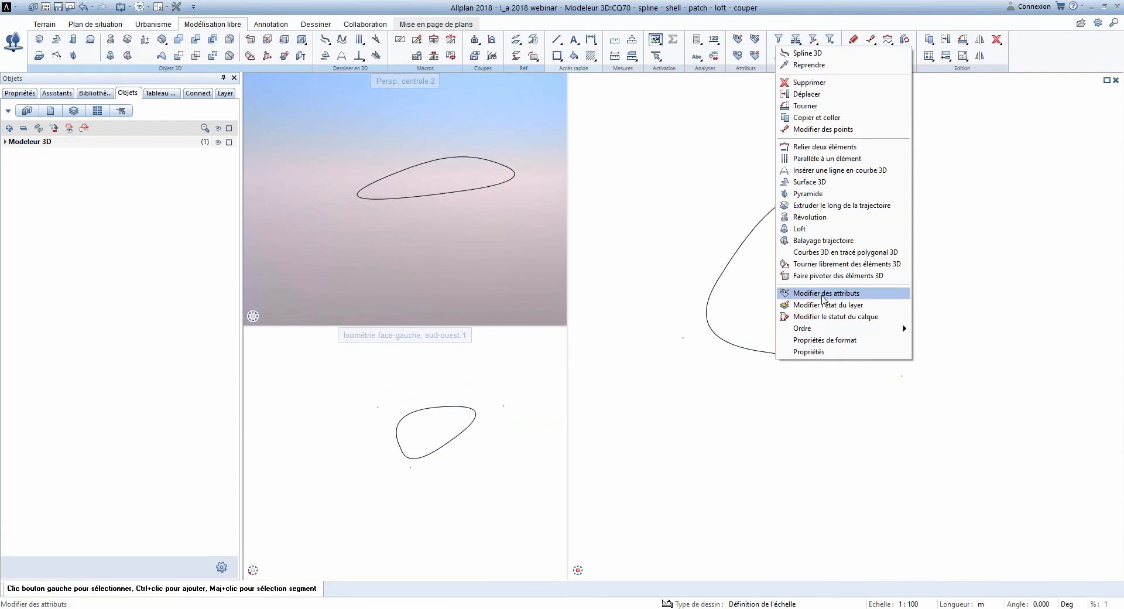
pyautogui.press('Escape')
pyautogui.click(783, 354)
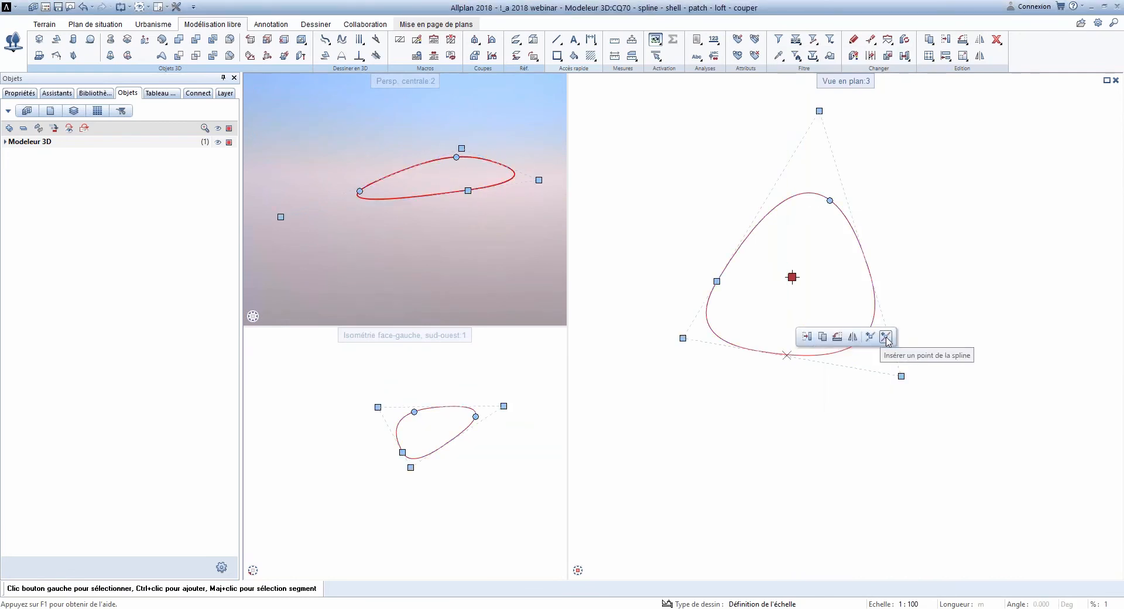
pyautogui.click(886, 338)
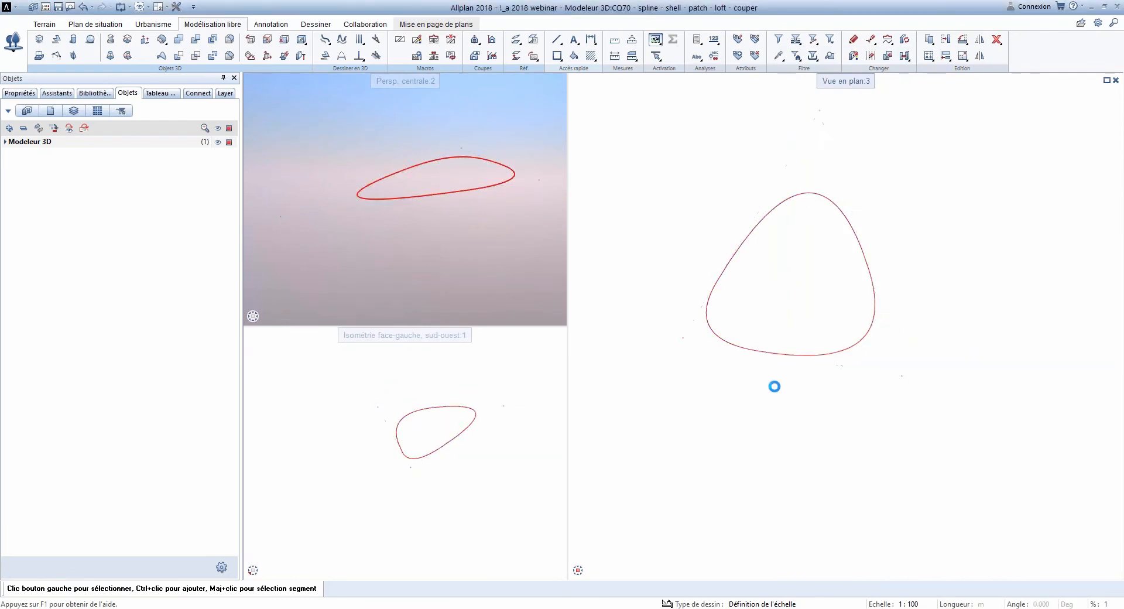
pyautogui.click(787, 354)
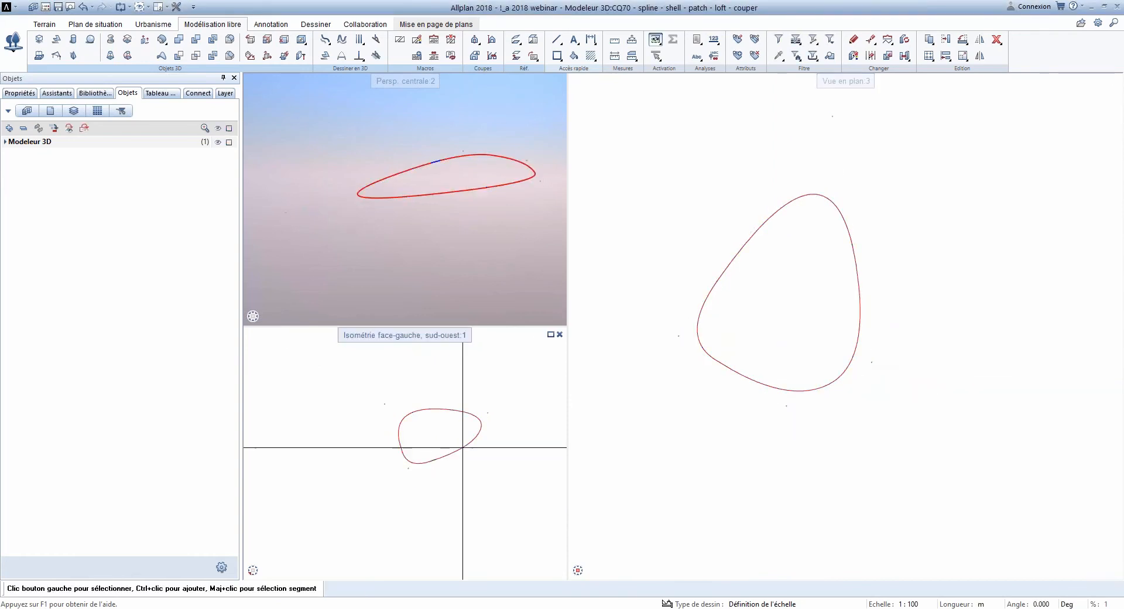
# Step: Lower the newly inserted spline point in the isometric view and check the curve's shape in perspective
pyautogui.click(464, 447)
pyautogui.moveTo(464, 448); pyautogui.dragTo(464, 462)
pyautogui.moveTo(446, 246); pyautogui.dragTo(530, 196)
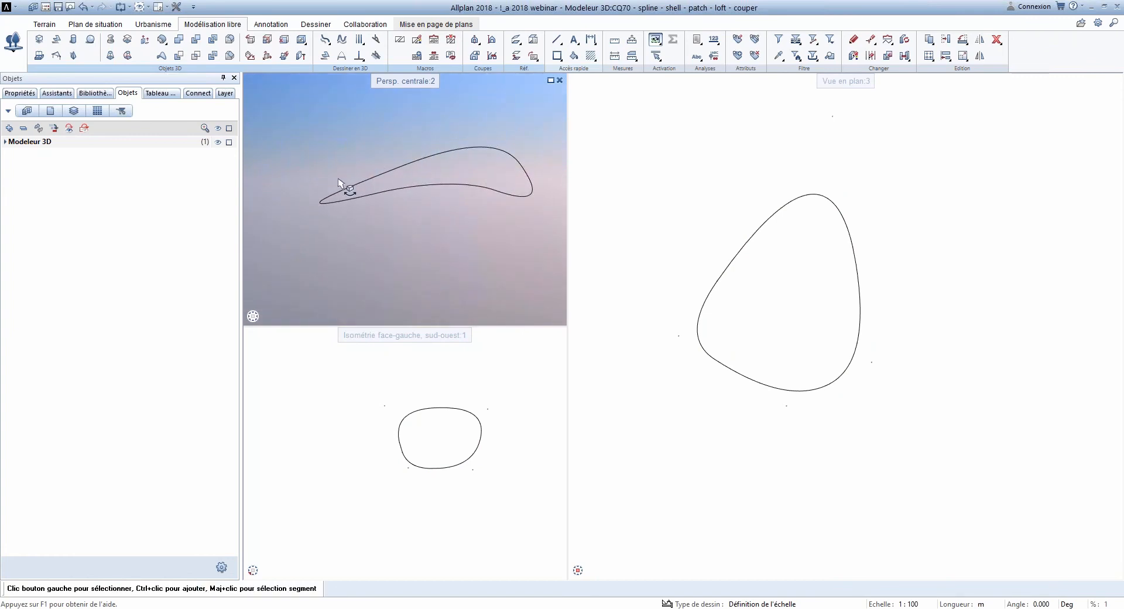
pyautogui.moveTo(443, 187); pyautogui.dragTo(353, 199)
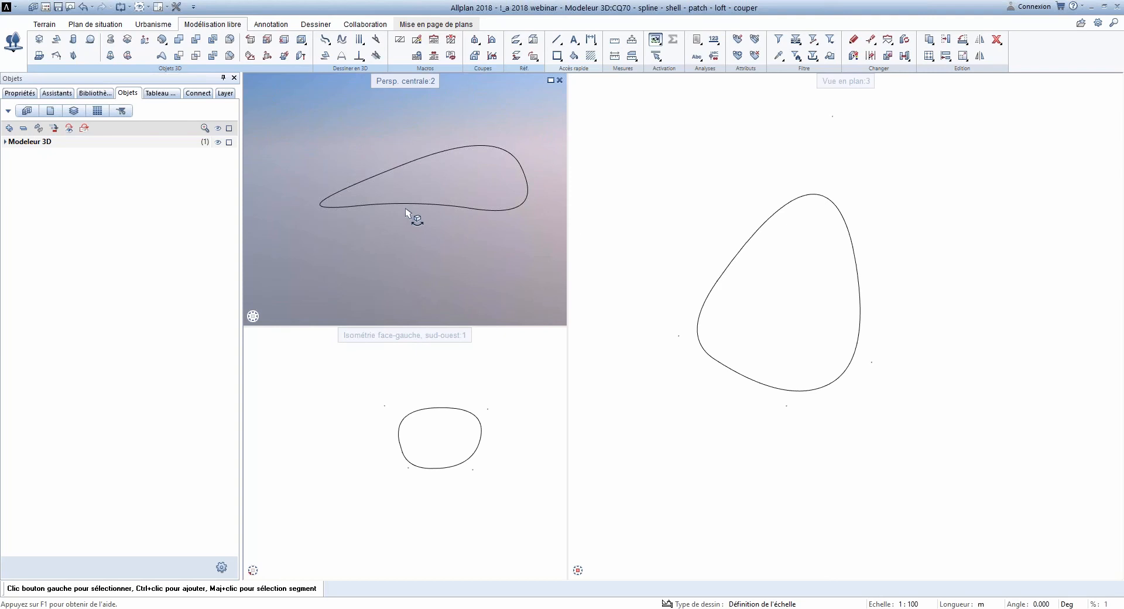
# Step: Fill the closed 3D spline with a patch surface
pyautogui.click(162, 57)
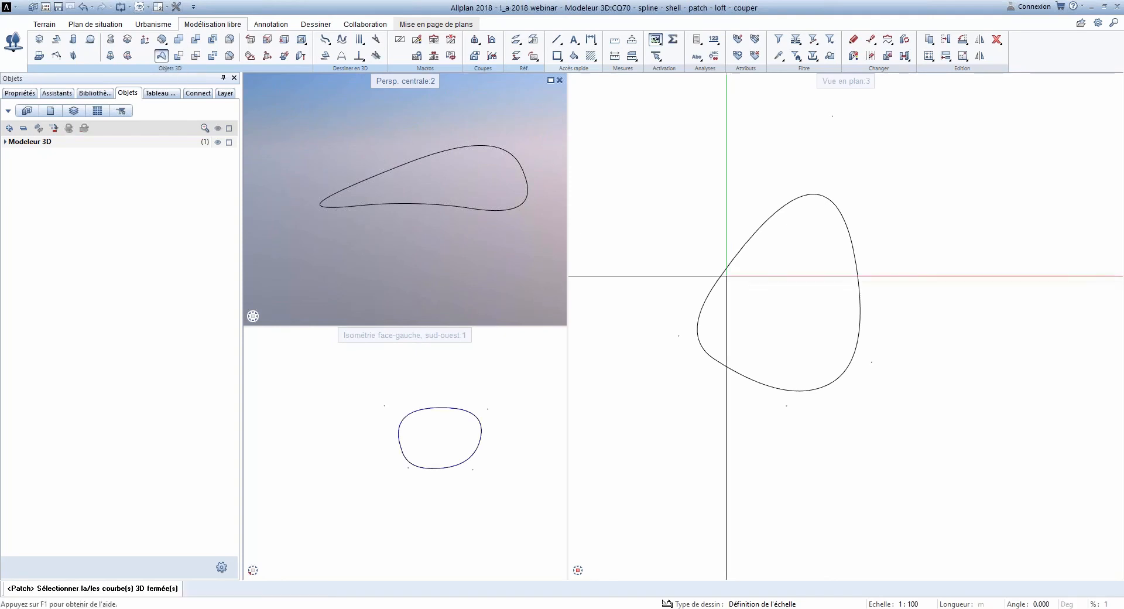
pyautogui.click(724, 271)
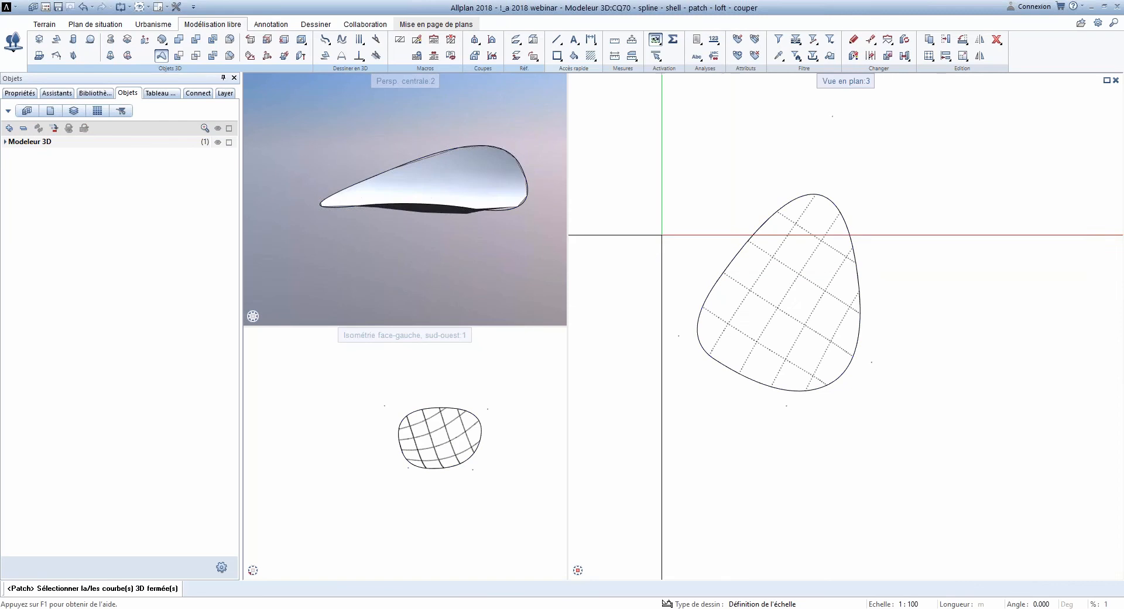
# Step: Examine the curvature and edges of the patch surface from several angles in the perspective view
pyautogui.moveTo(496, 161); pyautogui.dragTo(498, 178, button='middle')
pyautogui.moveTo(497, 177); pyautogui.dragTo(528, 168)
pyautogui.moveTo(492, 187); pyautogui.dragTo(477, 158)
pyautogui.scroll(3, 369, 199)
pyautogui.moveTo(353, 205); pyautogui.dragTo(356, 232)
pyautogui.scroll(-3, 424, 182)
pyautogui.moveTo(523, 225); pyautogui.dragTo(502, 228, button='middle')
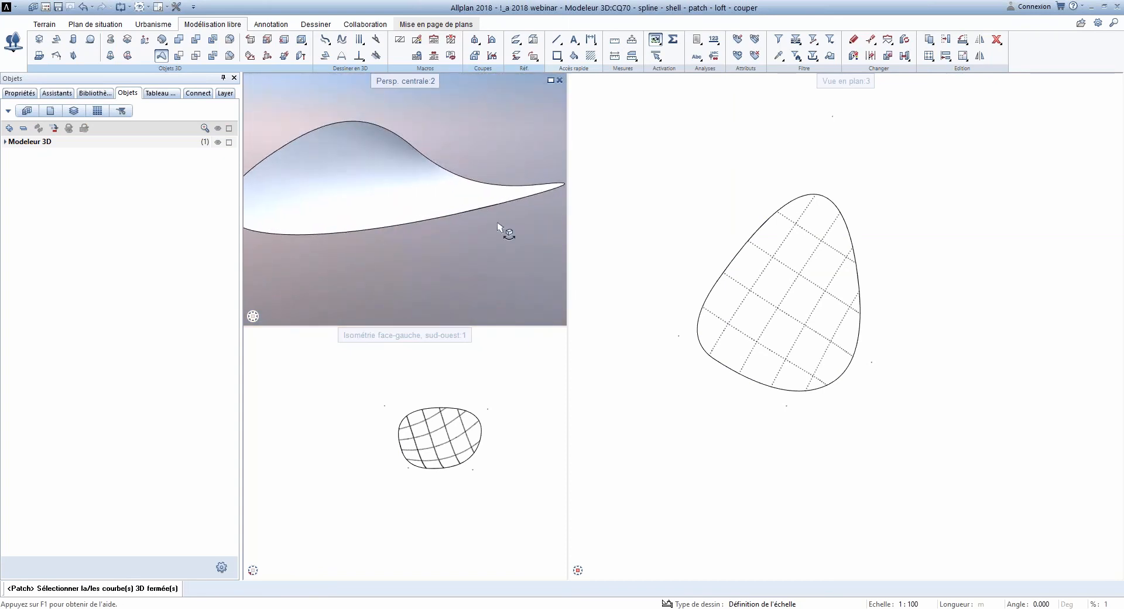
pyautogui.moveTo(502, 228); pyautogui.dragTo(307, 232)
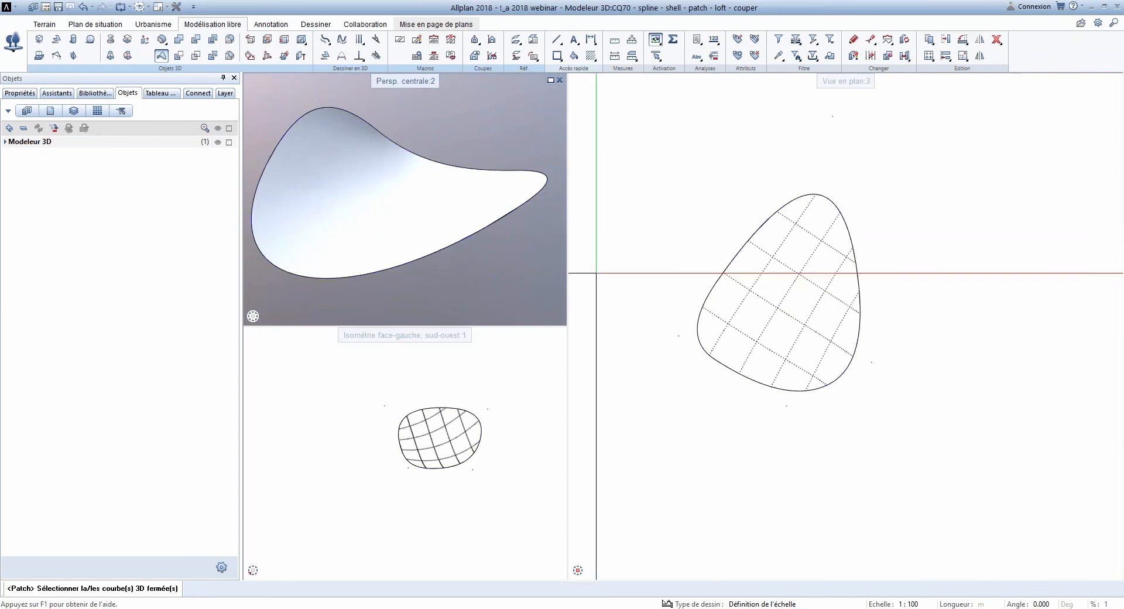
pyautogui.moveTo(409, 211); pyautogui.dragTo(429, 191)
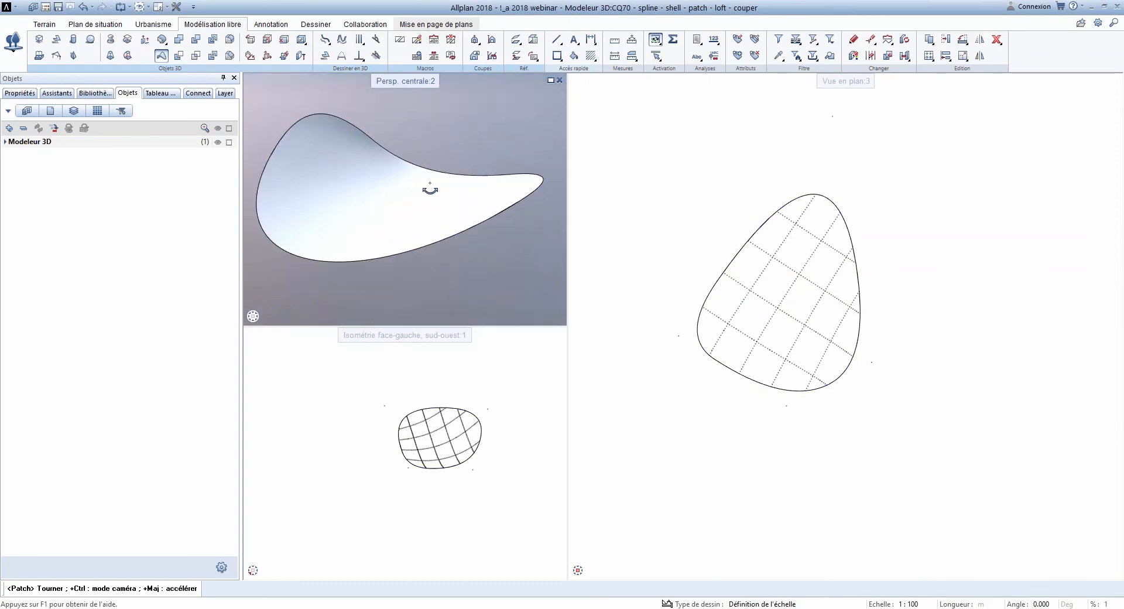
pyautogui.moveTo(429, 191); pyautogui.dragTo(405, 189, button='middle')
pyautogui.moveTo(401, 187); pyautogui.dragTo(432, 177)
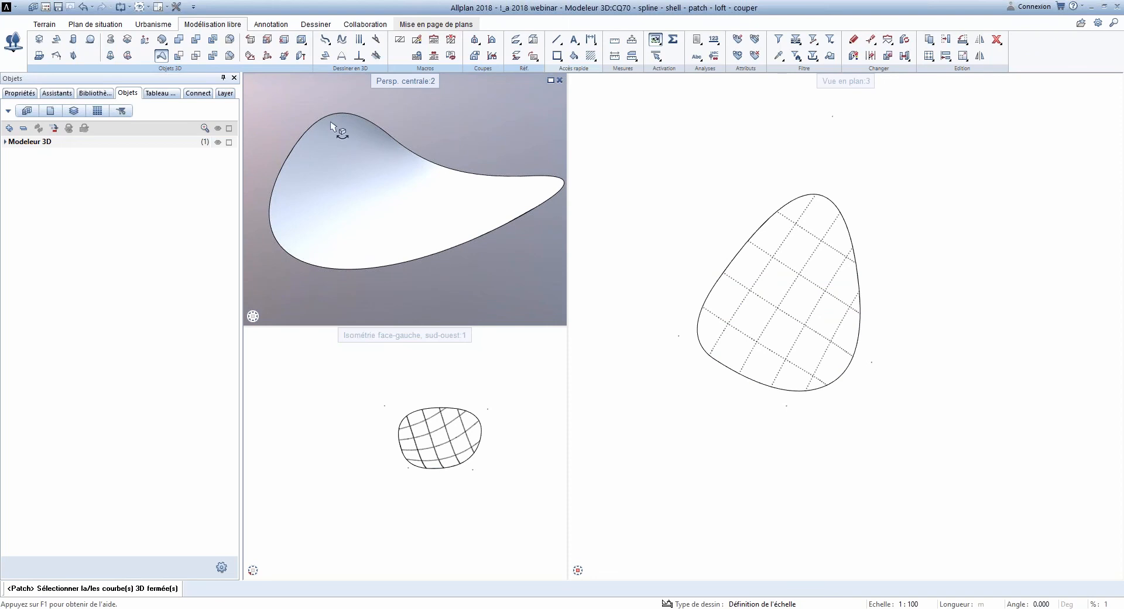
# Step: Thicken the patch surface into a closed-volume shell with distance 0.1 and line colour 5, trying the three directions and keeping the first
pyautogui.click(160, 40)
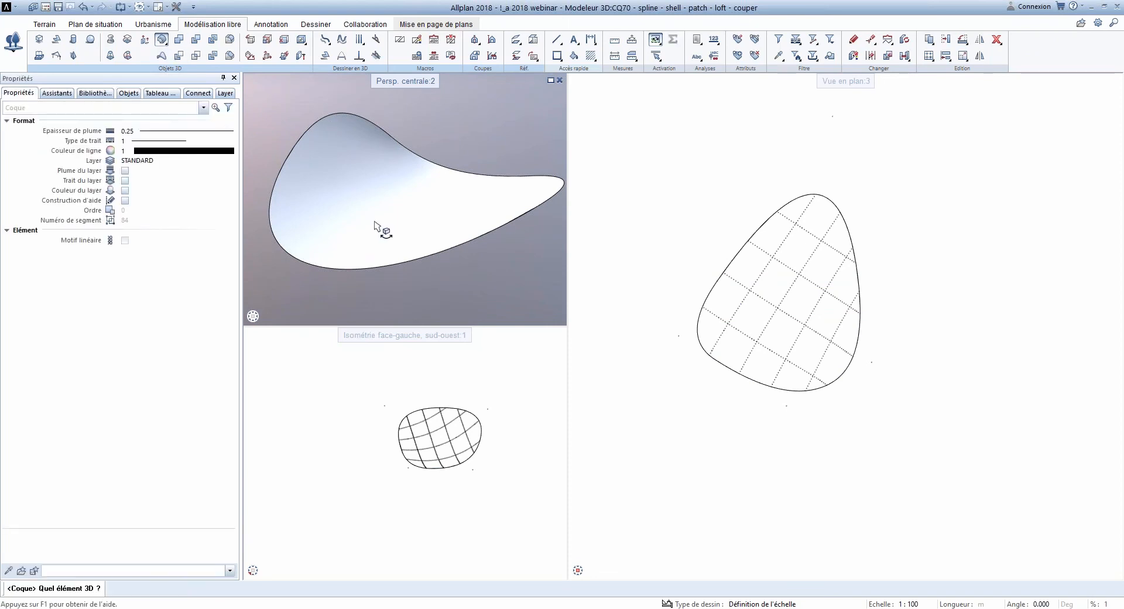
pyautogui.moveTo(298, 319)
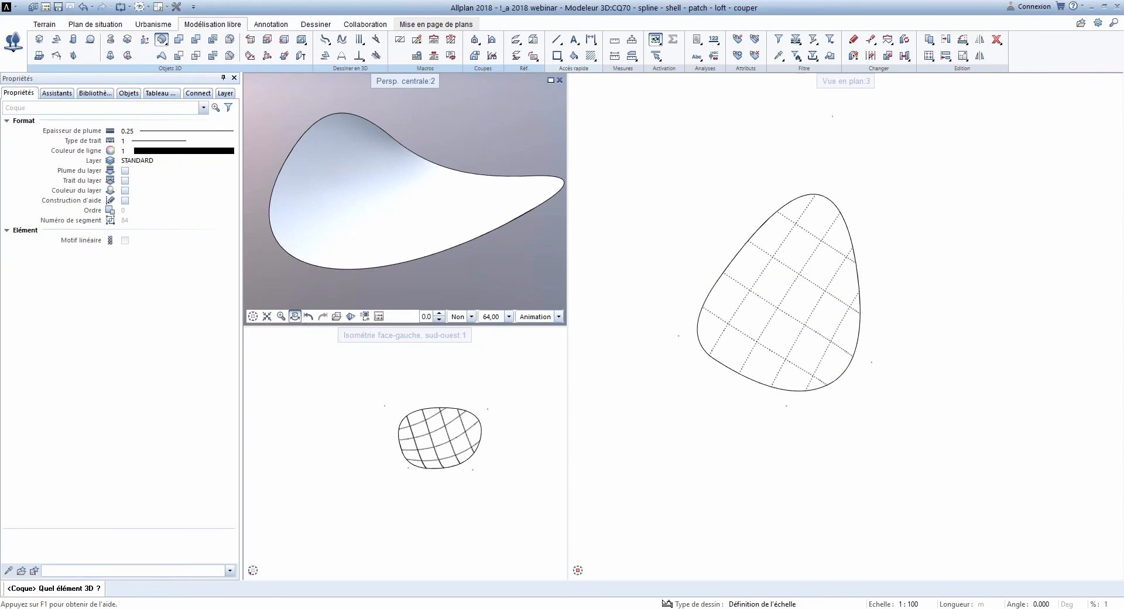
pyautogui.click(381, 233)
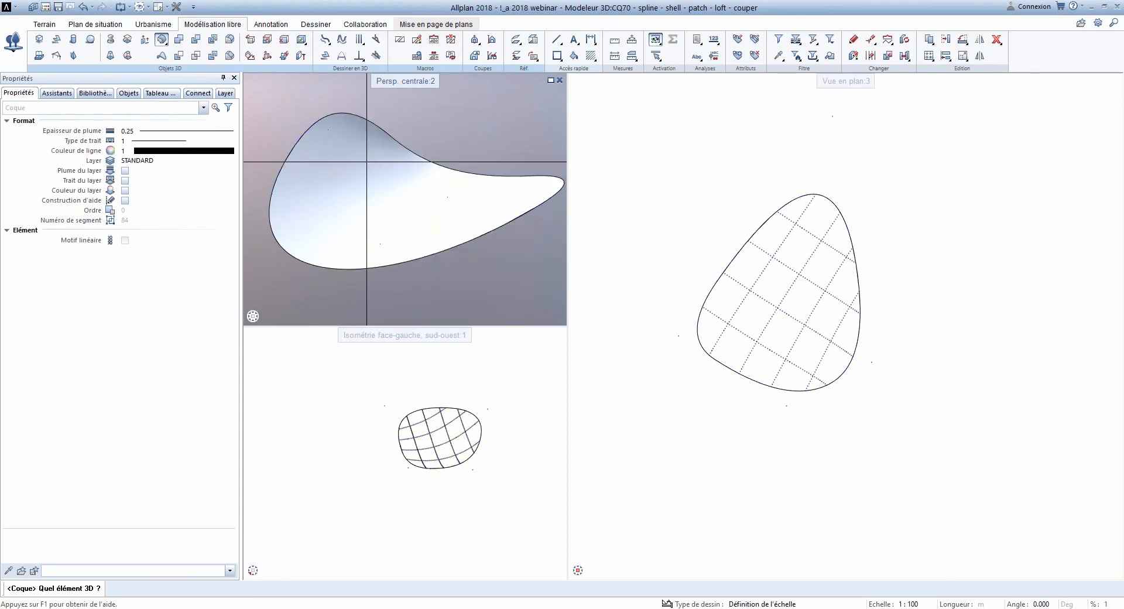
pyautogui.click(206, 151)
pyautogui.click(190, 200)
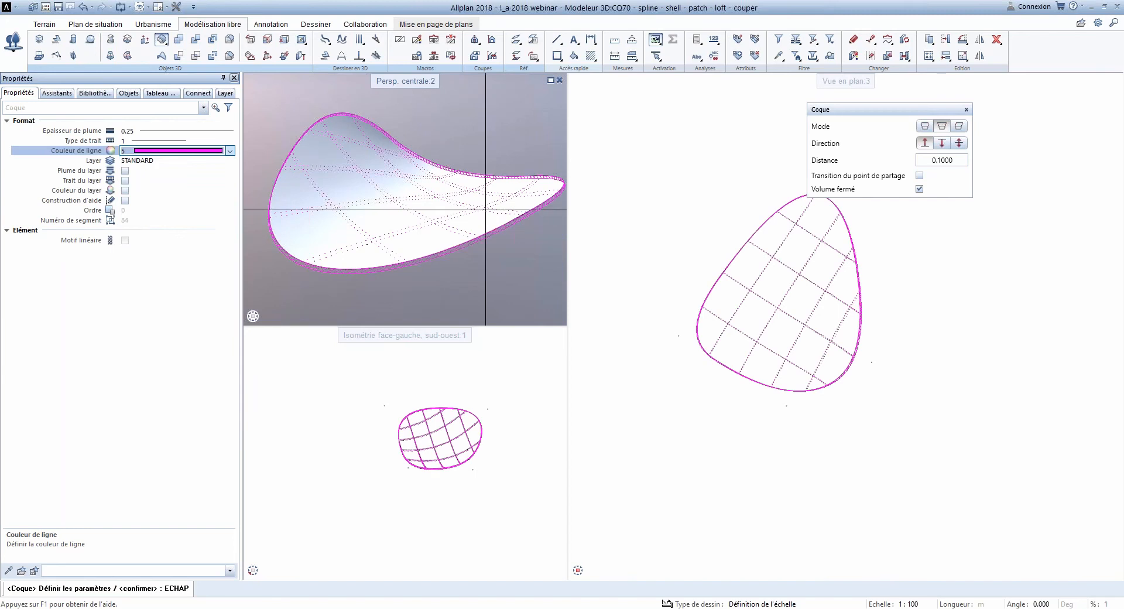
pyautogui.click(944, 144)
pyautogui.click(960, 145)
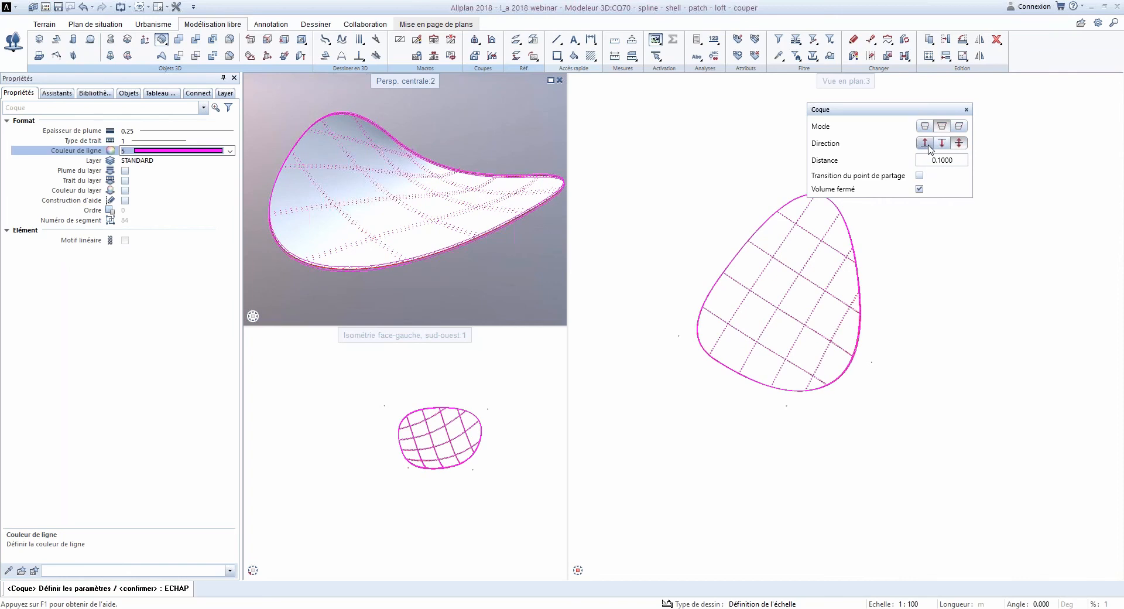
pyautogui.click(926, 144)
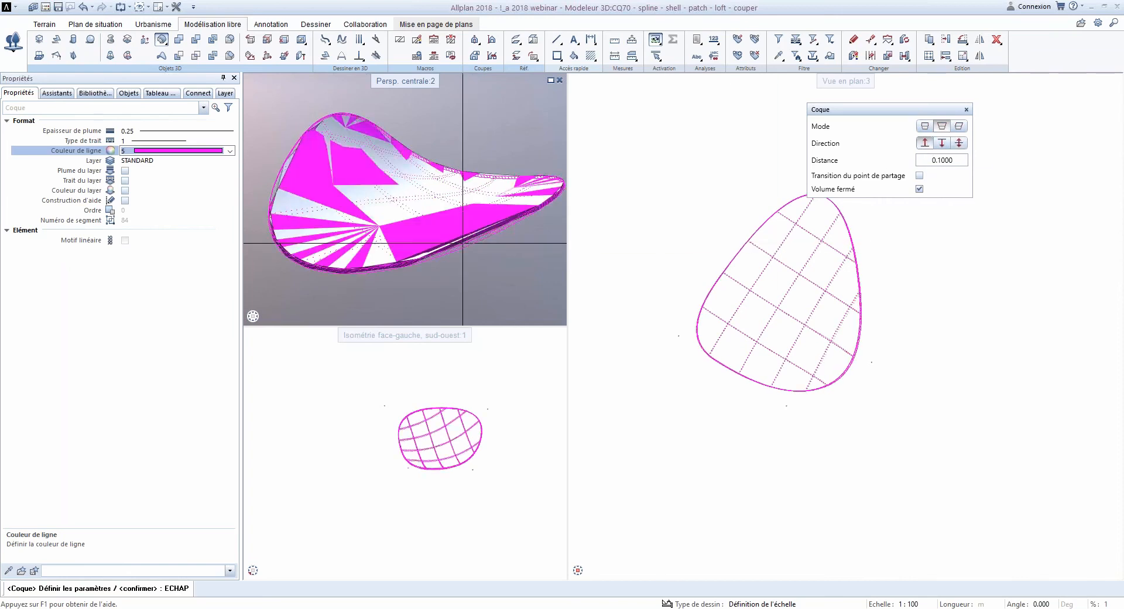
pyautogui.press('Escape')
pyautogui.press('Escape')
# Step: Inspect the overlapping surfaces in perspective, undo the shell and the patch, and redo both
pyautogui.click(296, 316)
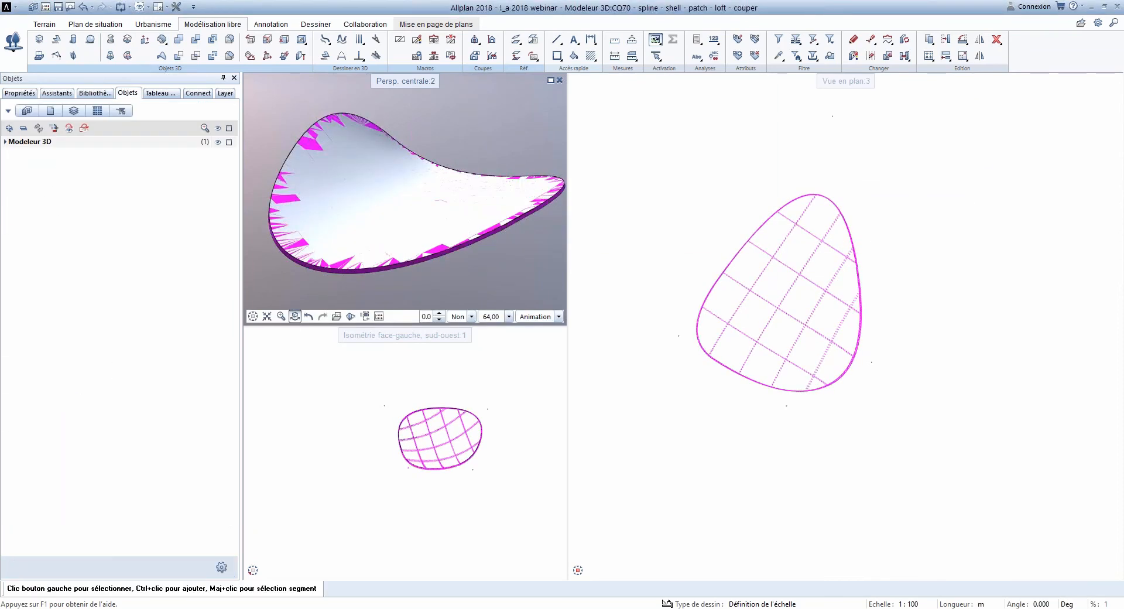
pyautogui.moveTo(475, 268)
pyautogui.mouseDown()
pyautogui.moveTo(464, 202)
pyautogui.moveTo(513, 204)
pyautogui.moveTo(483, 281)
pyautogui.mouseUp()
pyautogui.scroll(4, 464, 212)
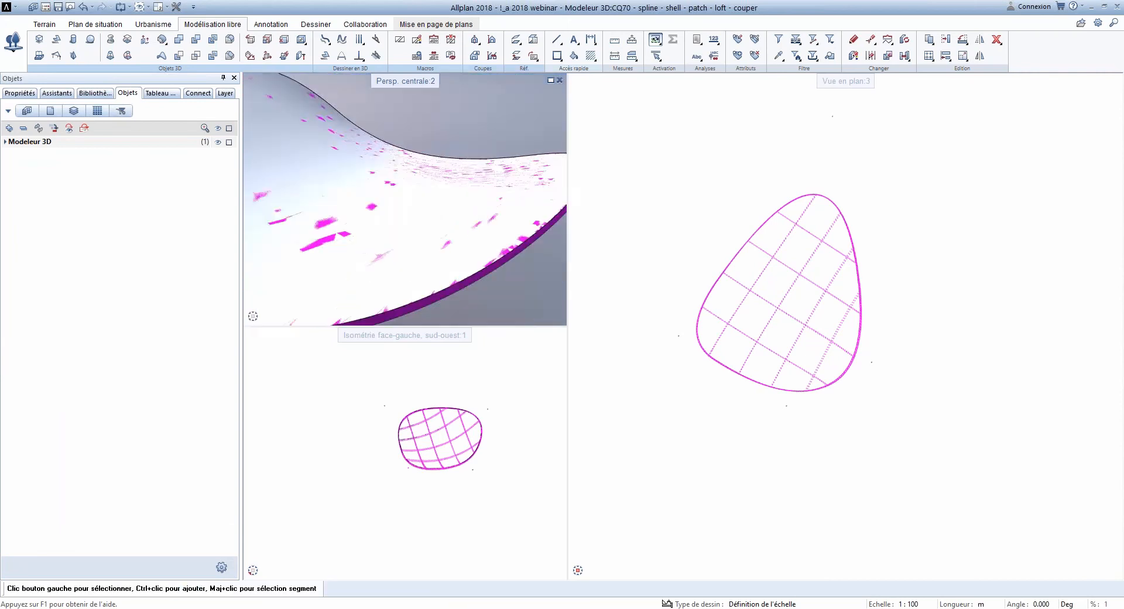
pyautogui.scroll(-3, 483, 281)
pyautogui.click(85, 10)
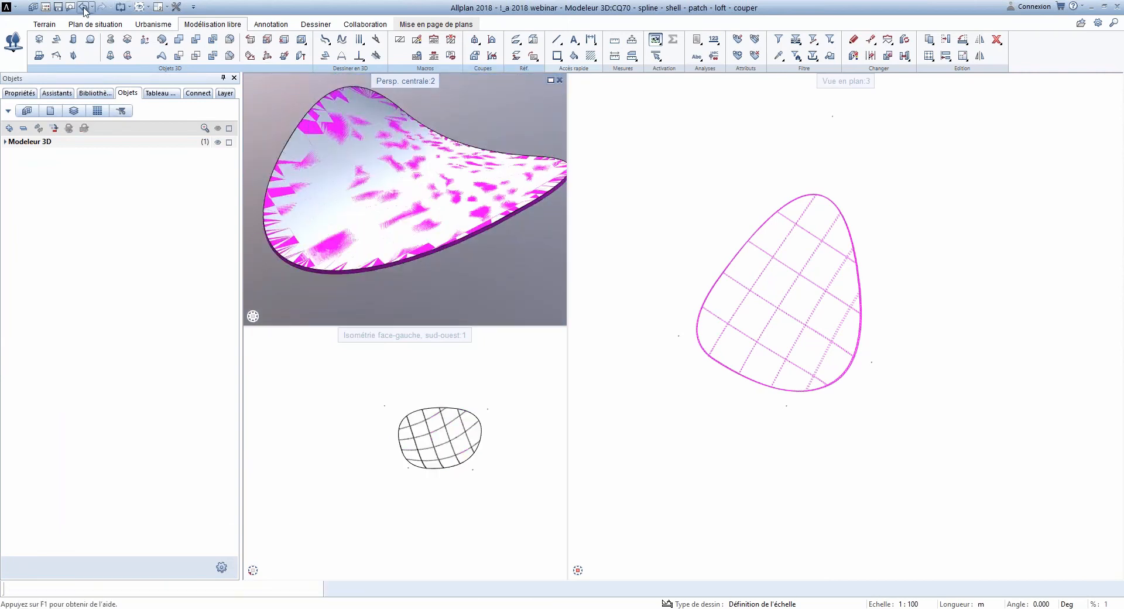
pyautogui.click(84, 10)
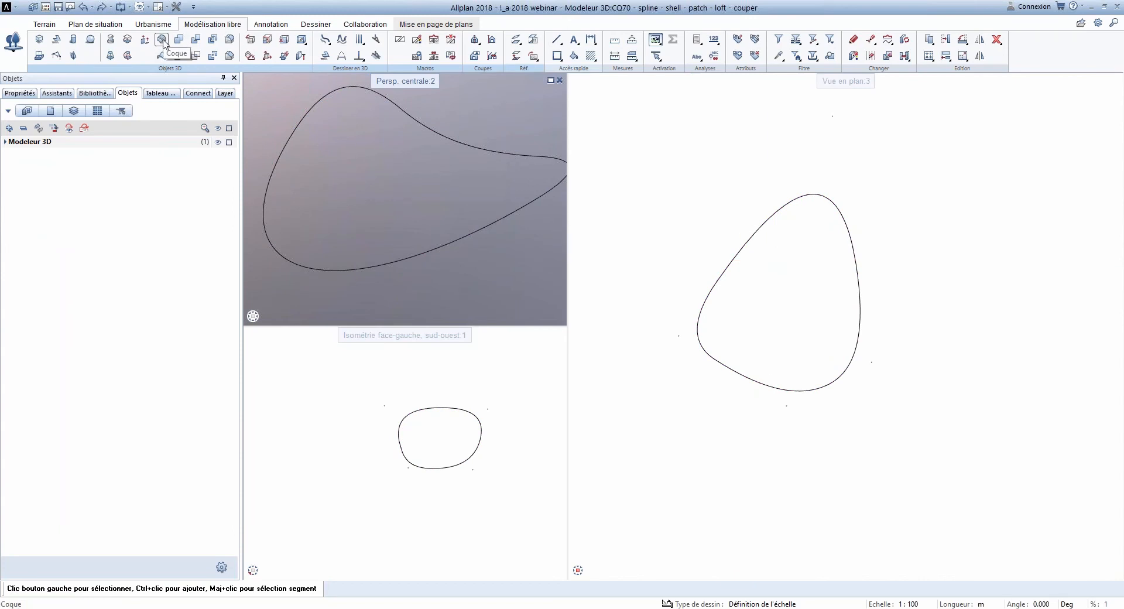
pyautogui.click(103, 9)
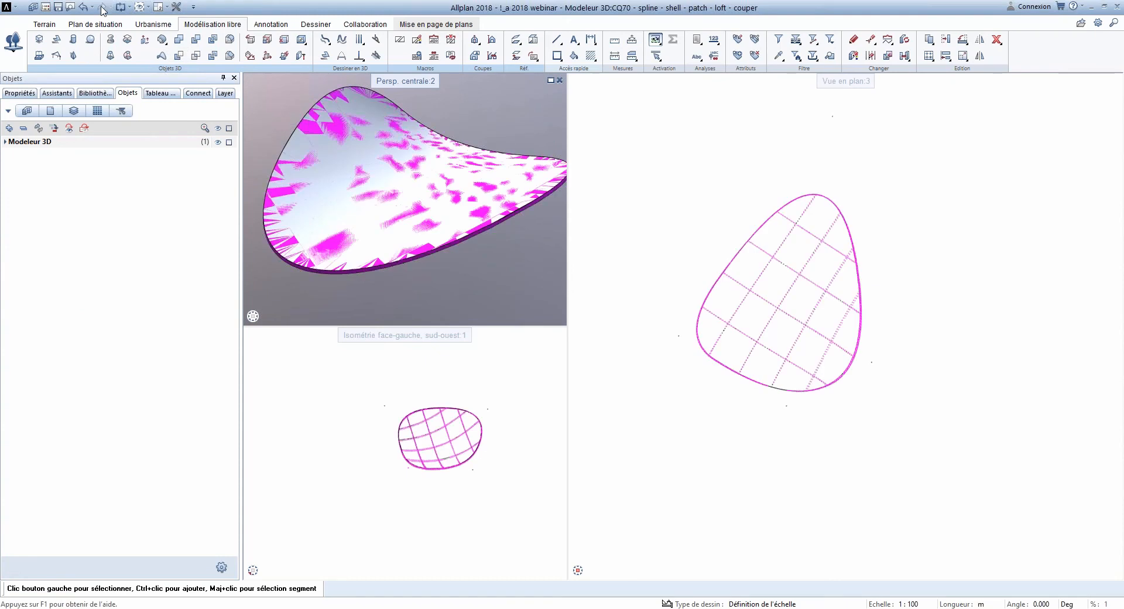
# Step: Delete the original patch surface that overlaps the magenta shell
pyautogui.click(998, 43)
pyautogui.click(758, 244)
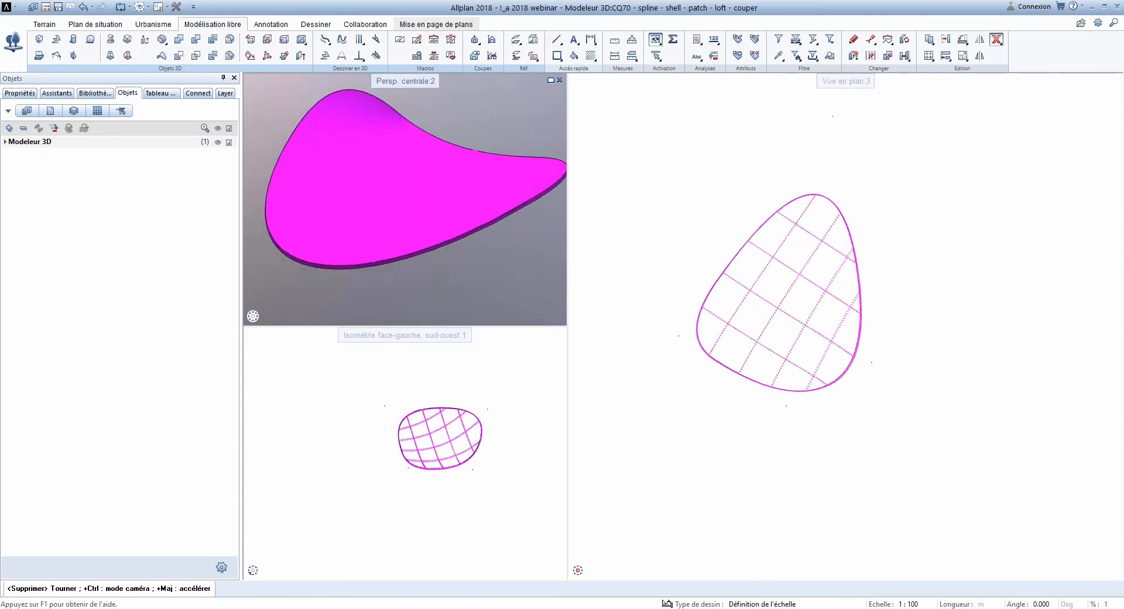
# Step: Start a new shell from the large face of the magenta shell, with distance 0.2, the first mode and the second direction
pyautogui.click(163, 40)
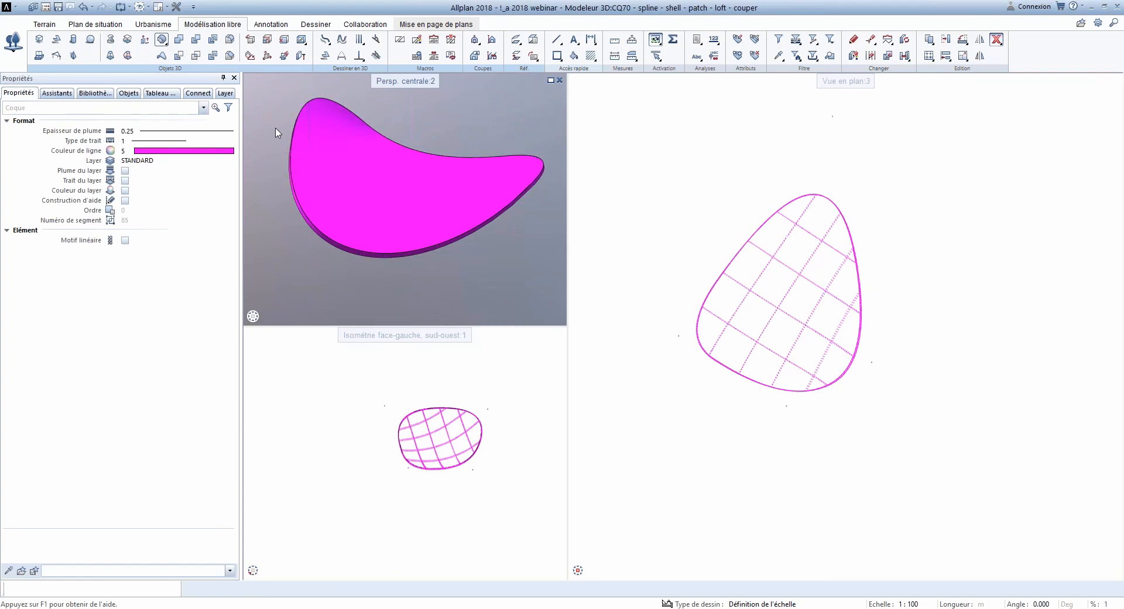
pyautogui.click(431, 416)
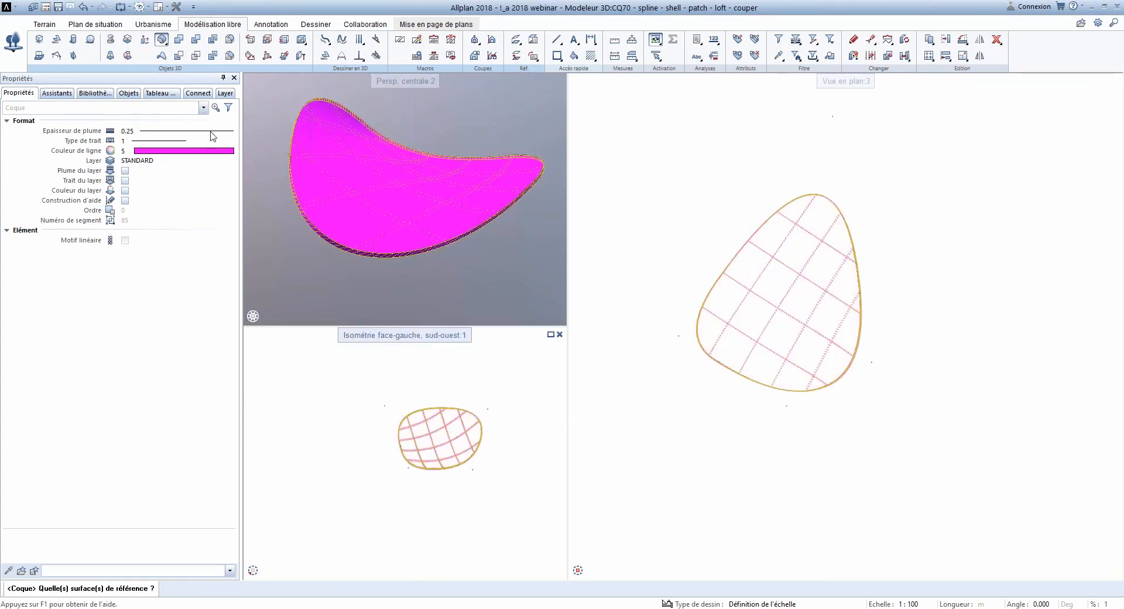
pyautogui.click(446, 421)
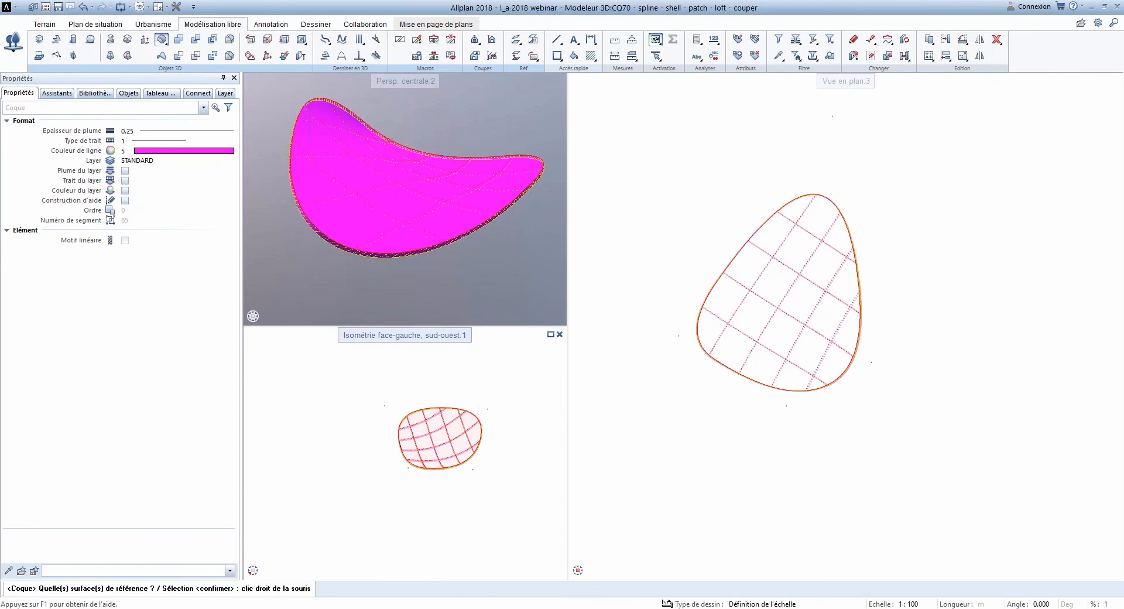
pyautogui.rightClick(477, 450)
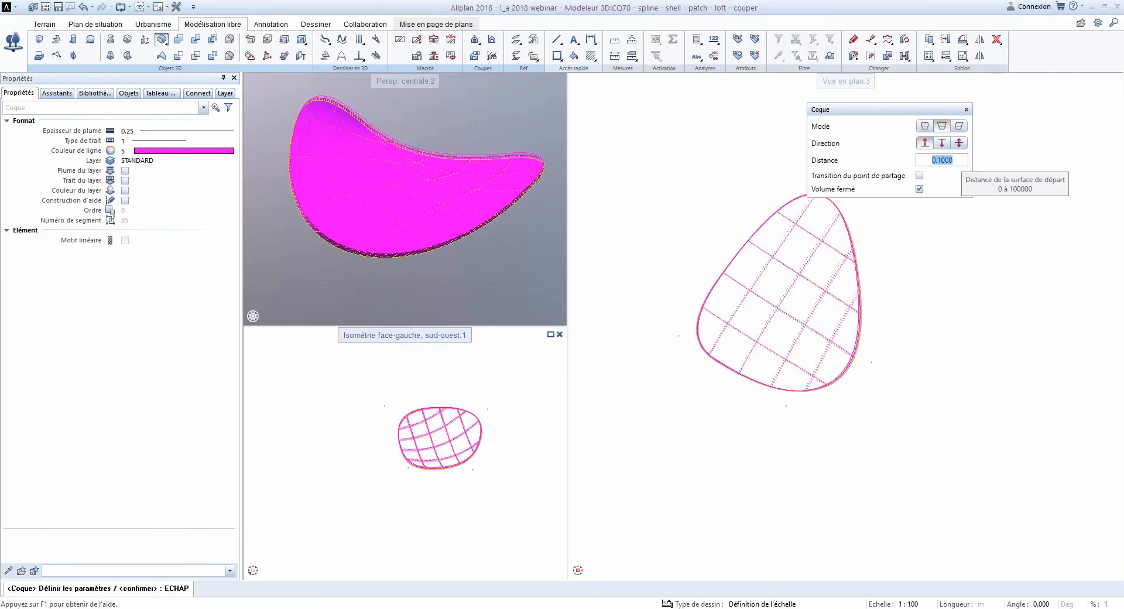
pyautogui.write('.2')
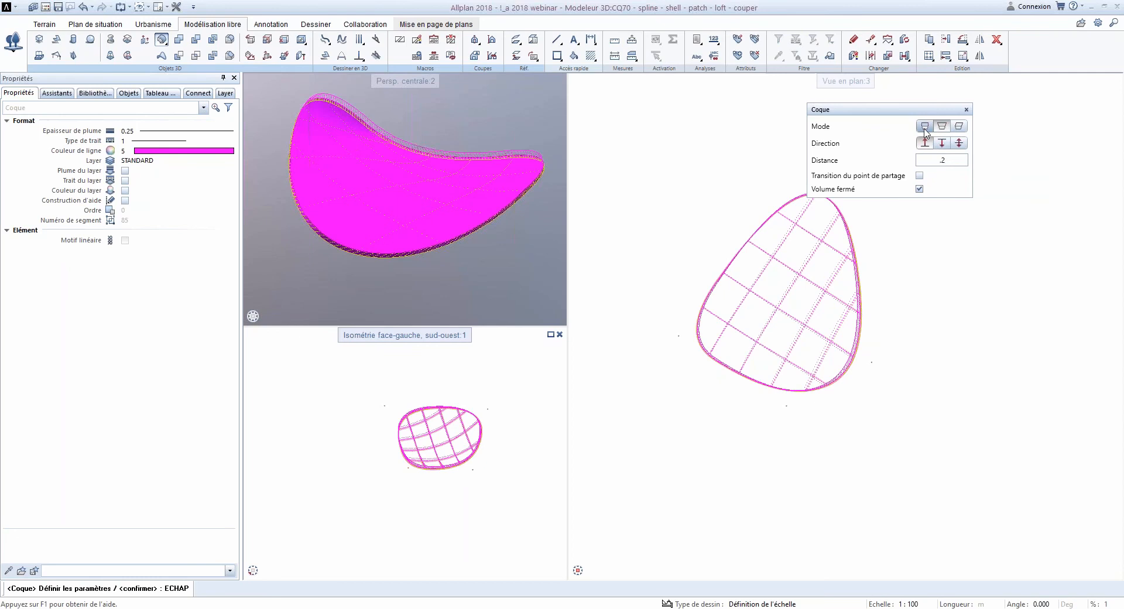
pyautogui.click(941, 142)
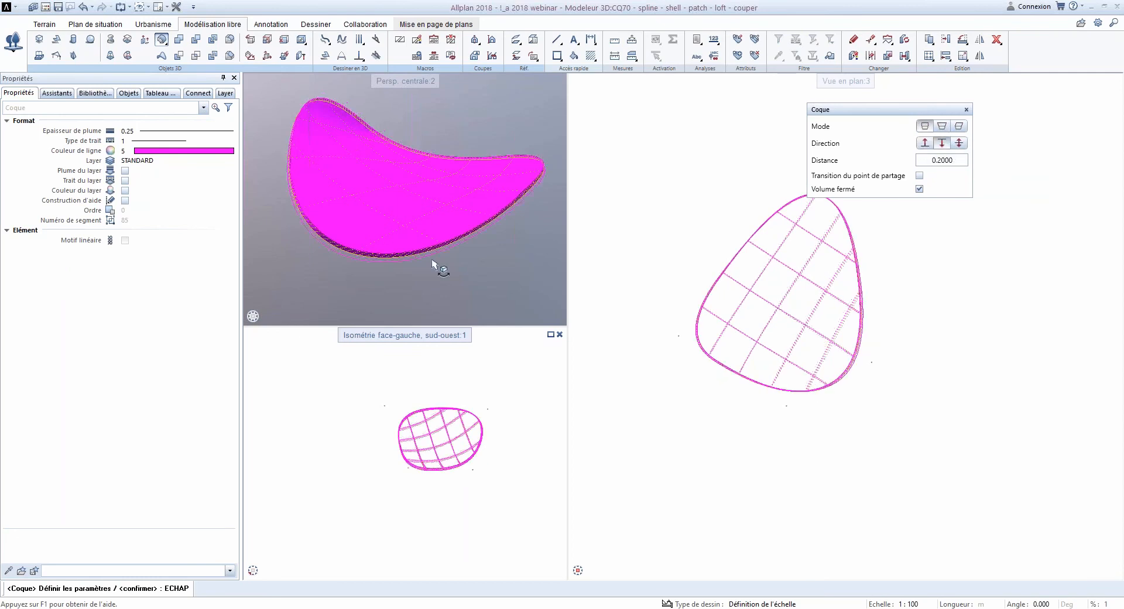
# Step: Set the new shell's line colour to 8 and its distance to 0, and create it
pyautogui.scroll(2, 391, 256)
pyautogui.click(210, 154)
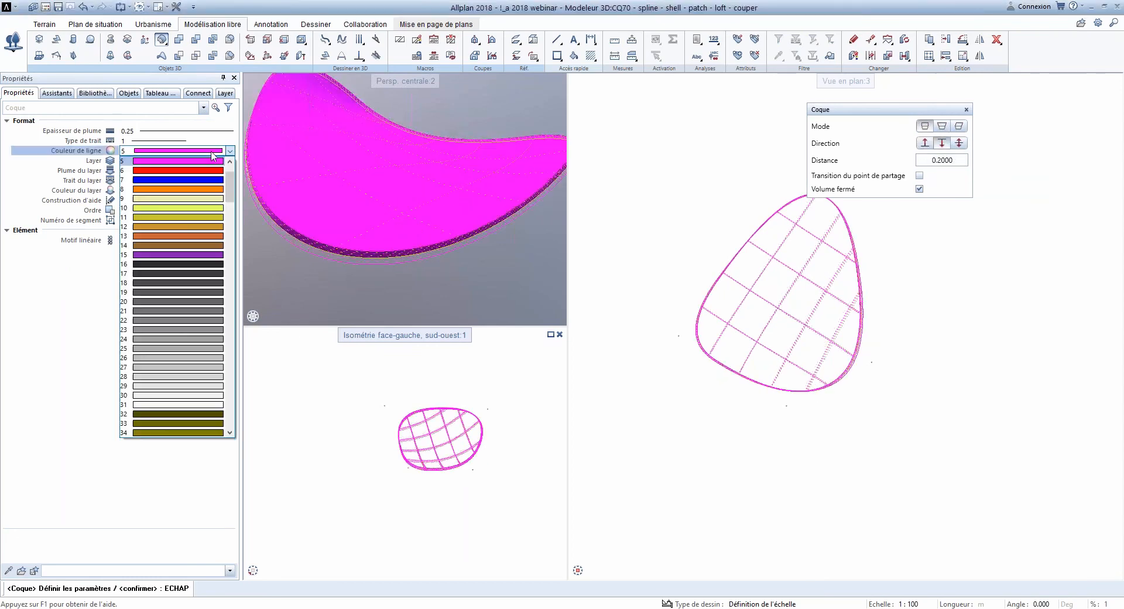
pyautogui.click(221, 188)
pyautogui.moveTo(496, 211)
pyautogui.mouseDown()
pyautogui.moveTo(469, 258)
pyautogui.moveTo(513, 212)
pyautogui.mouseUp()
pyautogui.scroll(2, 517, 195)
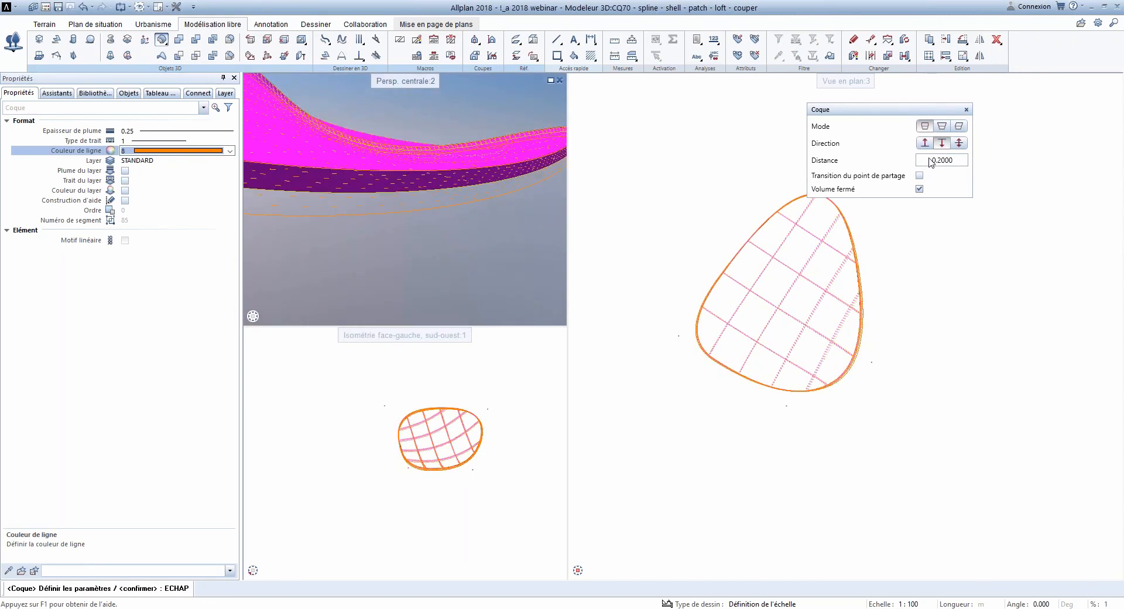
pyautogui.click(958, 162)
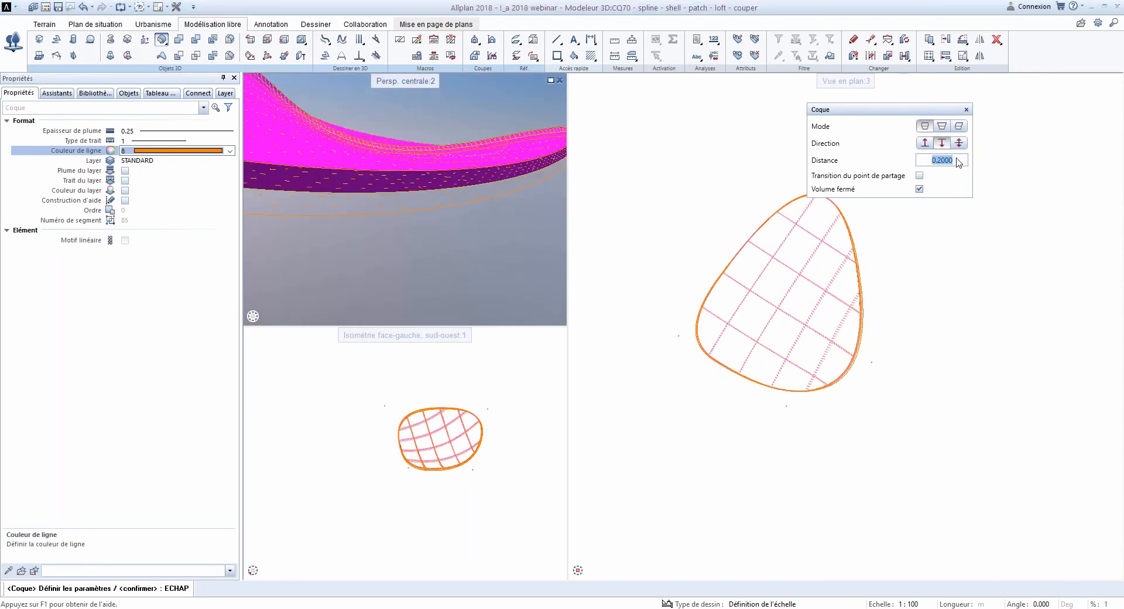
pyautogui.write('0')
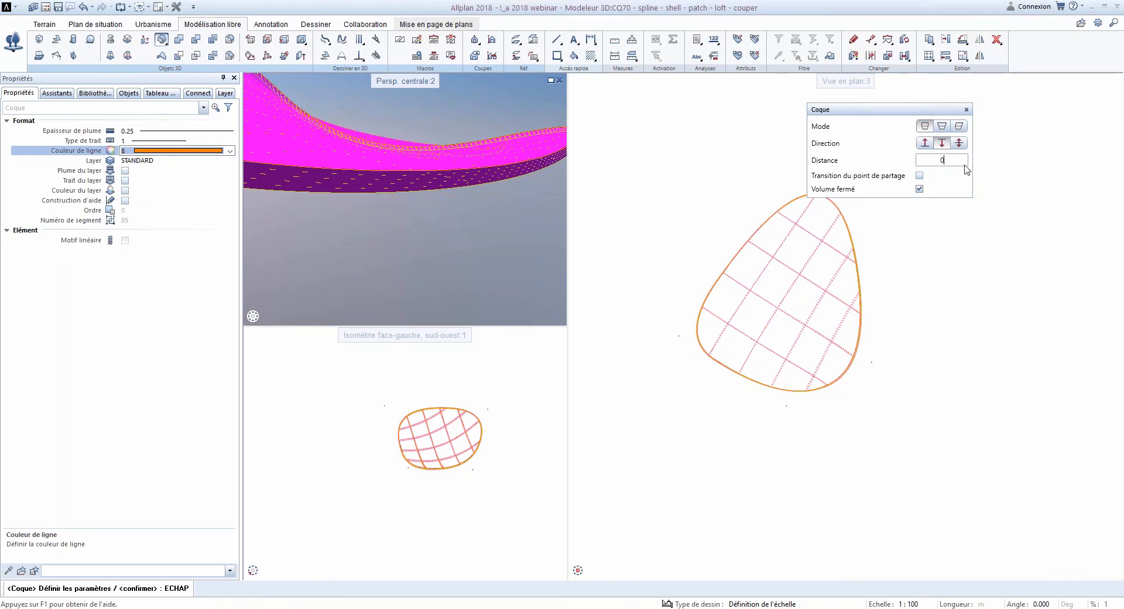
pyautogui.press('Return')
pyautogui.rightClick(924, 244)
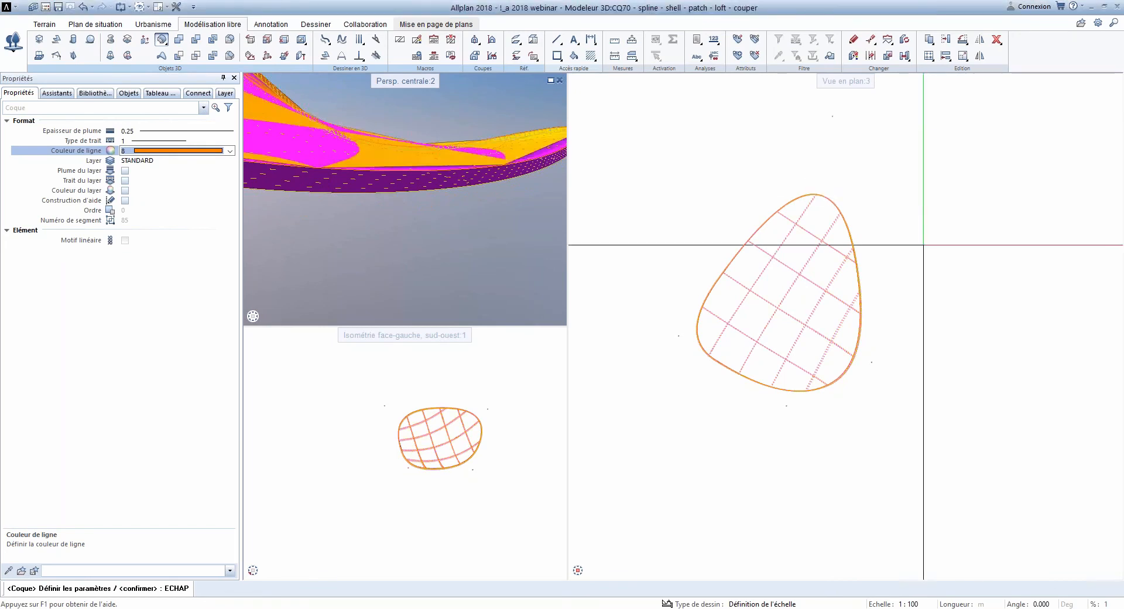
# Step: Delete the magenta shell and check the remaining orange surface in perspective
pyautogui.click(997, 39)
pyautogui.moveTo(299, 319)
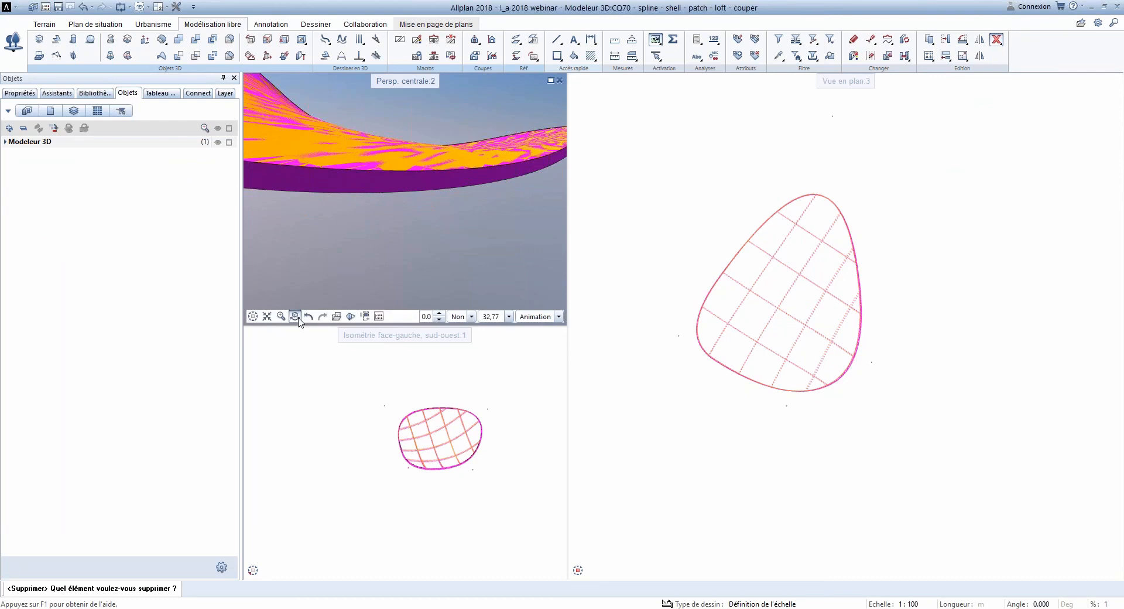
pyautogui.click(457, 184)
pyautogui.press('Escape')
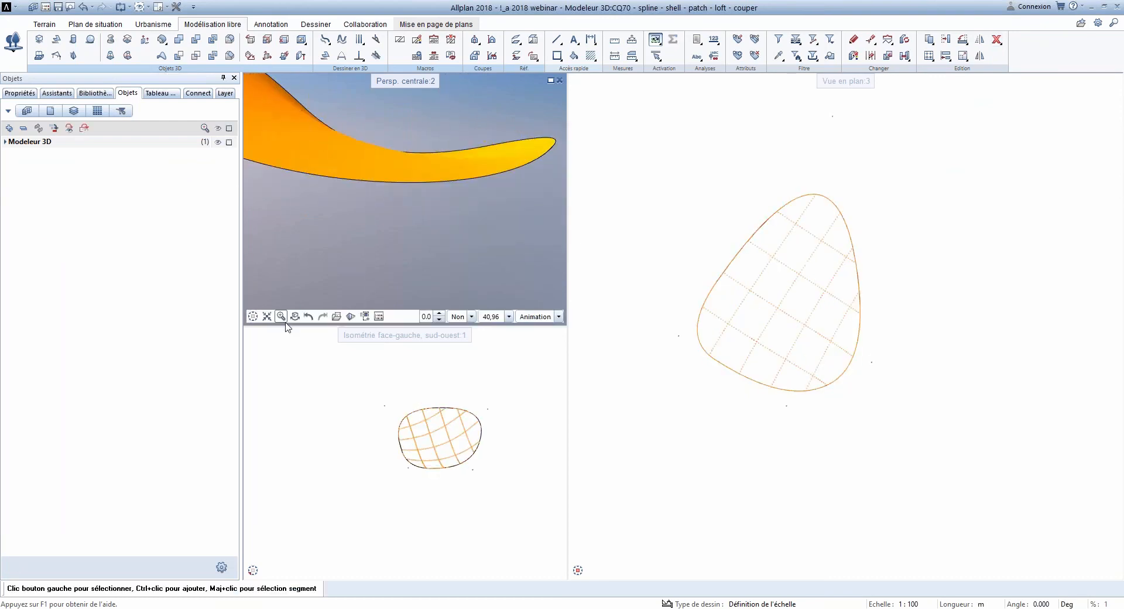
pyautogui.click(296, 317)
pyautogui.moveTo(336, 276); pyautogui.dragTo(473, 202)
pyautogui.scroll(-3, 448, 175)
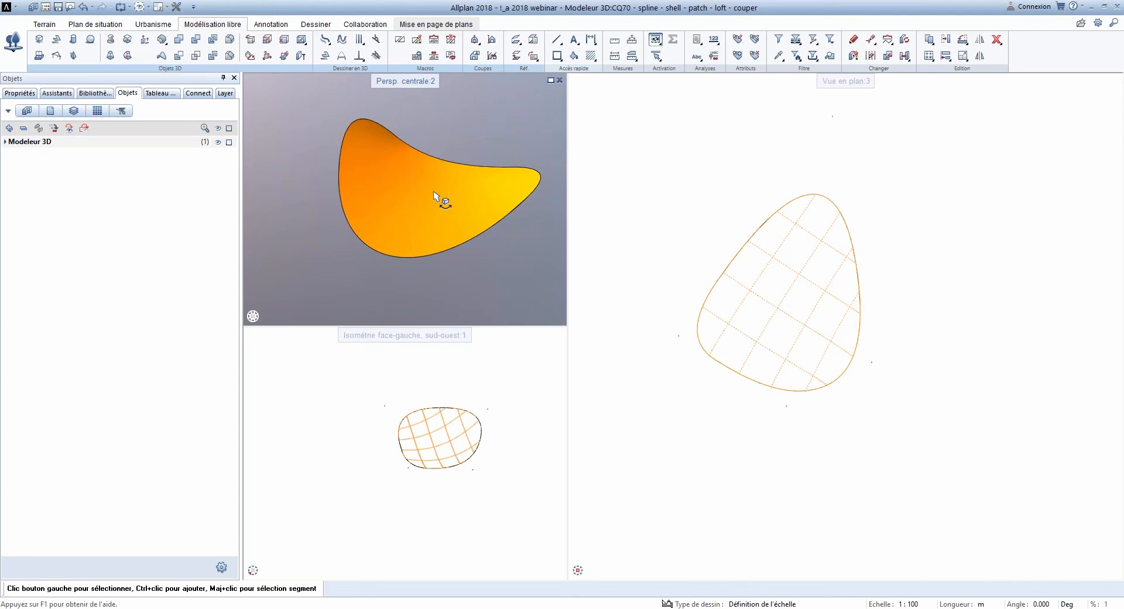
pyautogui.moveTo(463, 181)
pyautogui.mouseDown()
pyautogui.moveTo(276, 301)
pyautogui.moveTo(457, 183)
pyautogui.mouseUp()
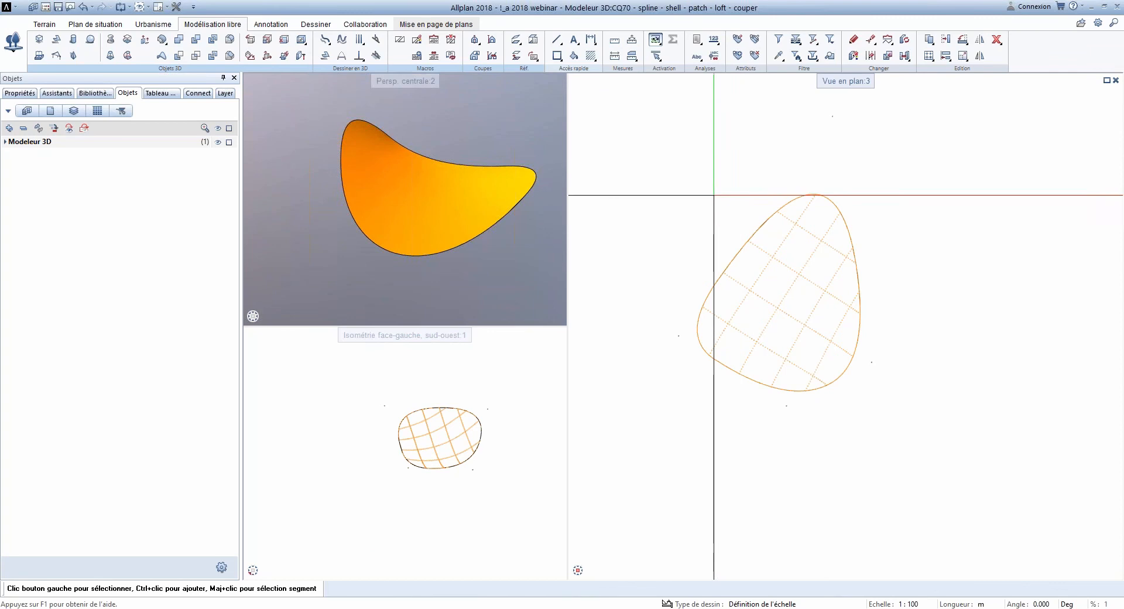
# Step: Open drawing file 70, "spline - shell - patch - loft - couper", from the building structure
pyautogui.press('F2')
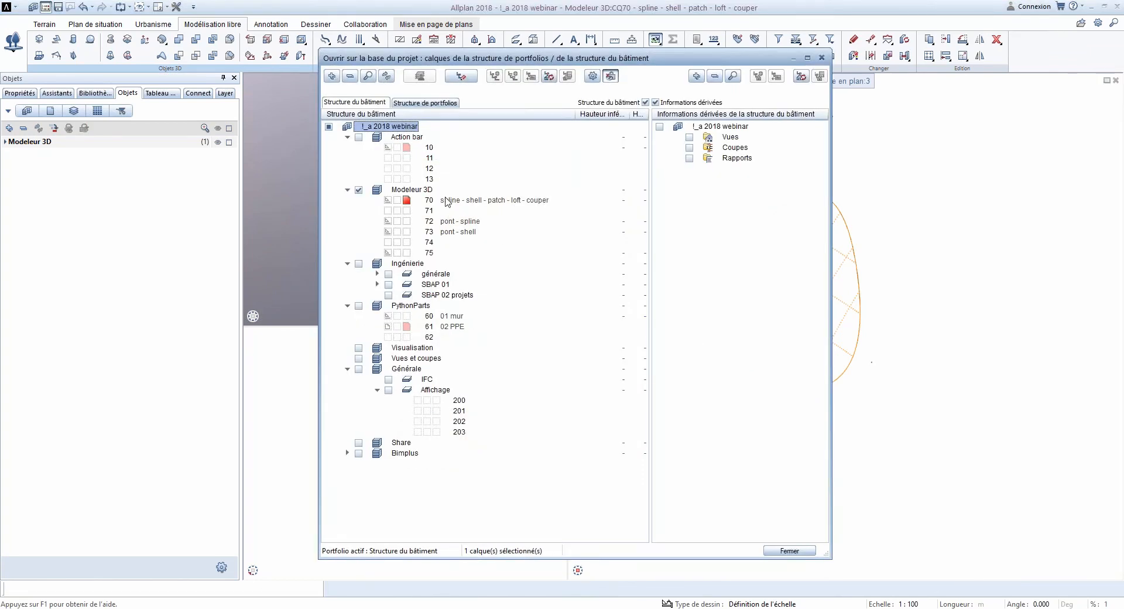
pyautogui.doubleClick(447, 202)
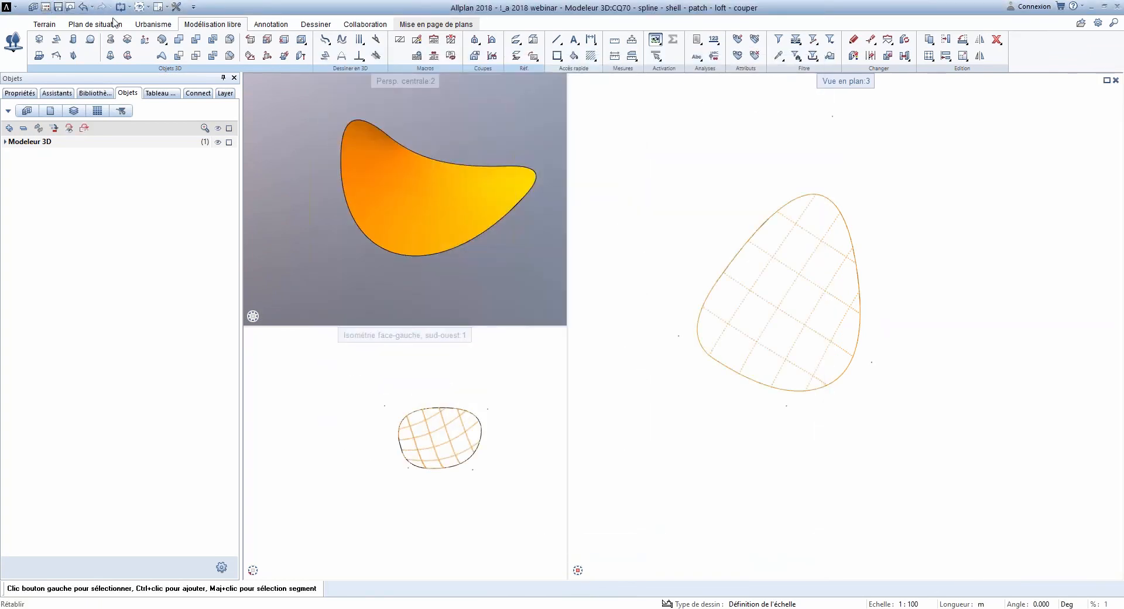
pyautogui.moveTo(434, 191)
pyautogui.mouseDown()
pyautogui.moveTo(246, 298)
pyautogui.moveTo(264, 166)
pyautogui.mouseUp()
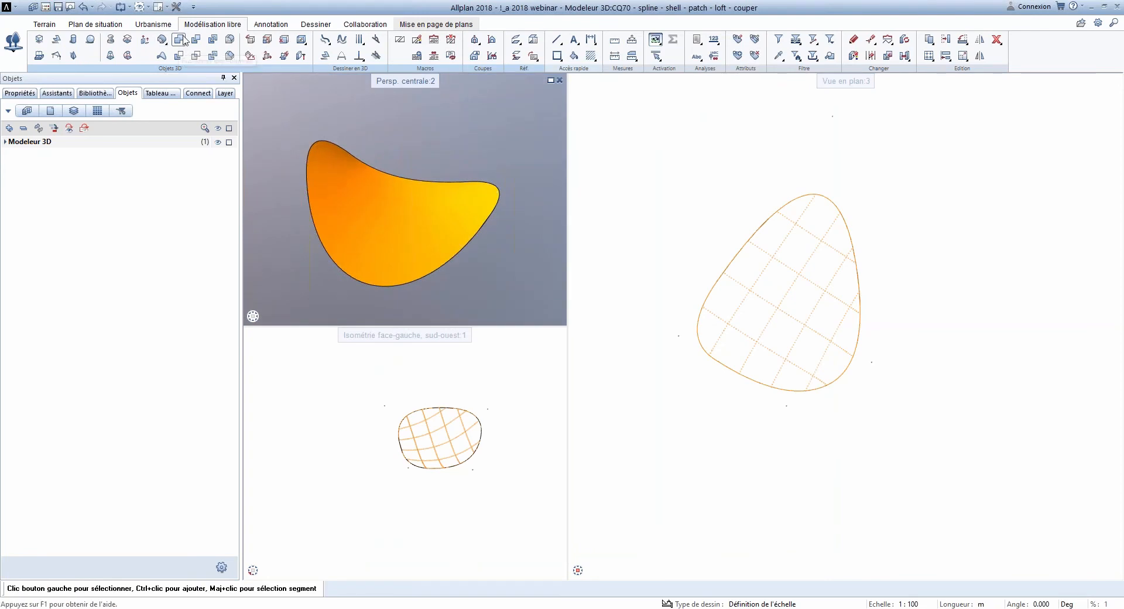
pyautogui.click(162, 55)
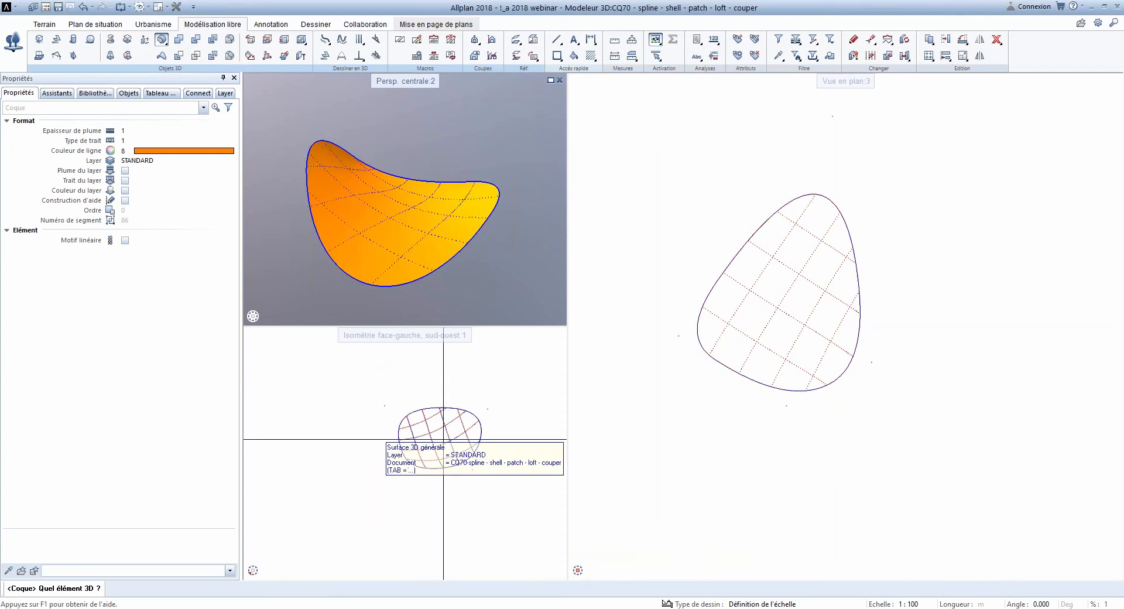
pyautogui.press('Escape')
# Step: Draw a box in plan over the middle of the orange surface, using line colour 1
pyautogui.click(41, 40)
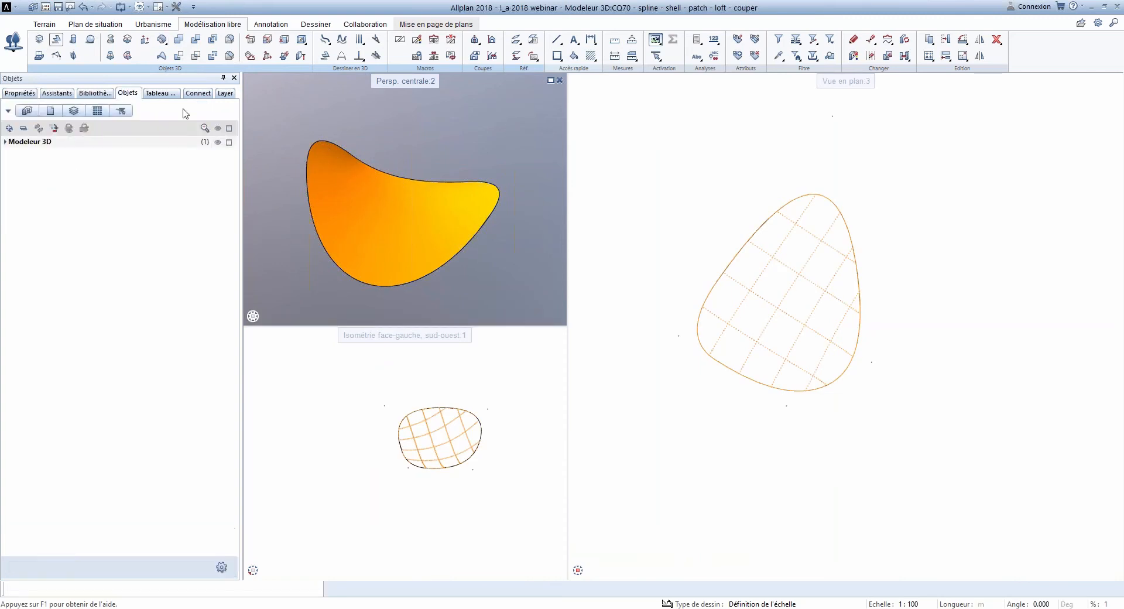
pyautogui.moveTo(477, 217)
pyautogui.mouseDown()
pyautogui.moveTo(370, 256)
pyautogui.moveTo(482, 216)
pyautogui.mouseUp()
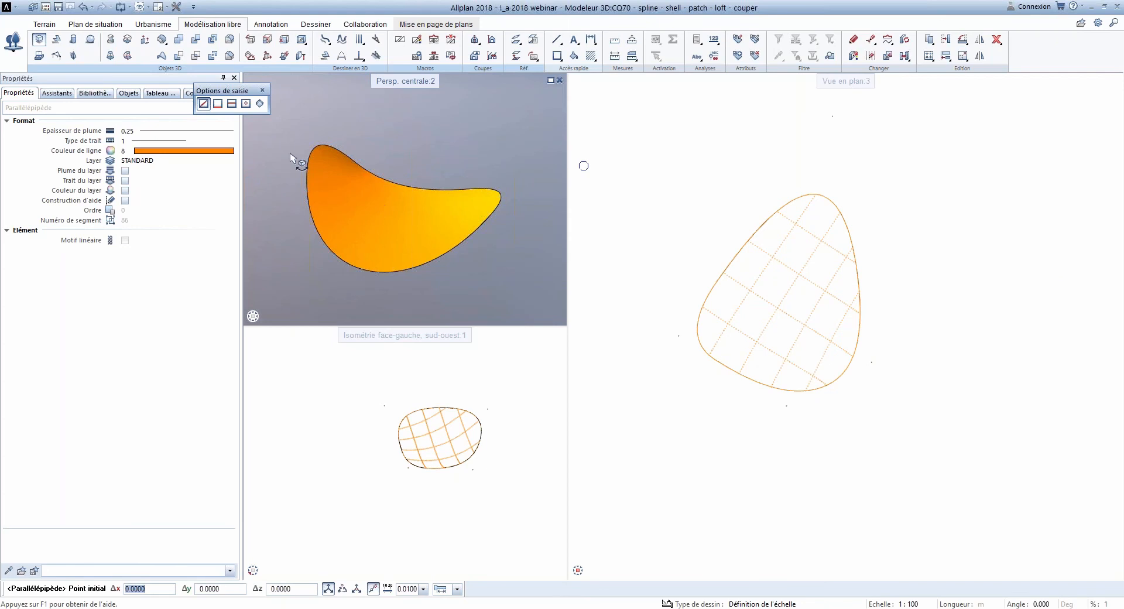
pyautogui.click(230, 150)
pyautogui.moveTo(227, 203); pyautogui.dragTo(229, 170)
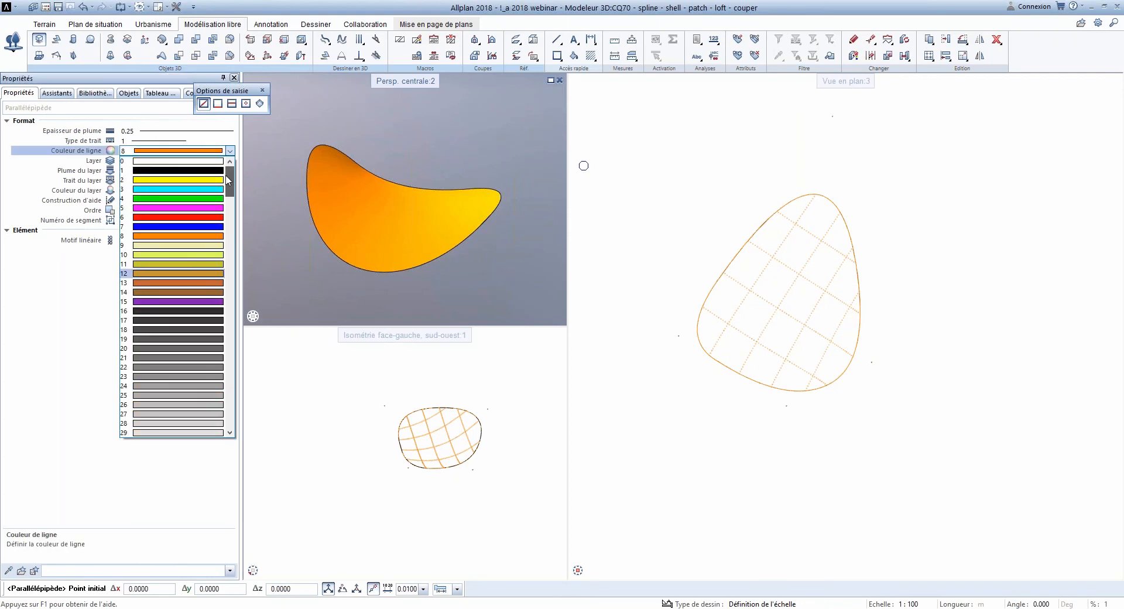
pyautogui.click(176, 160)
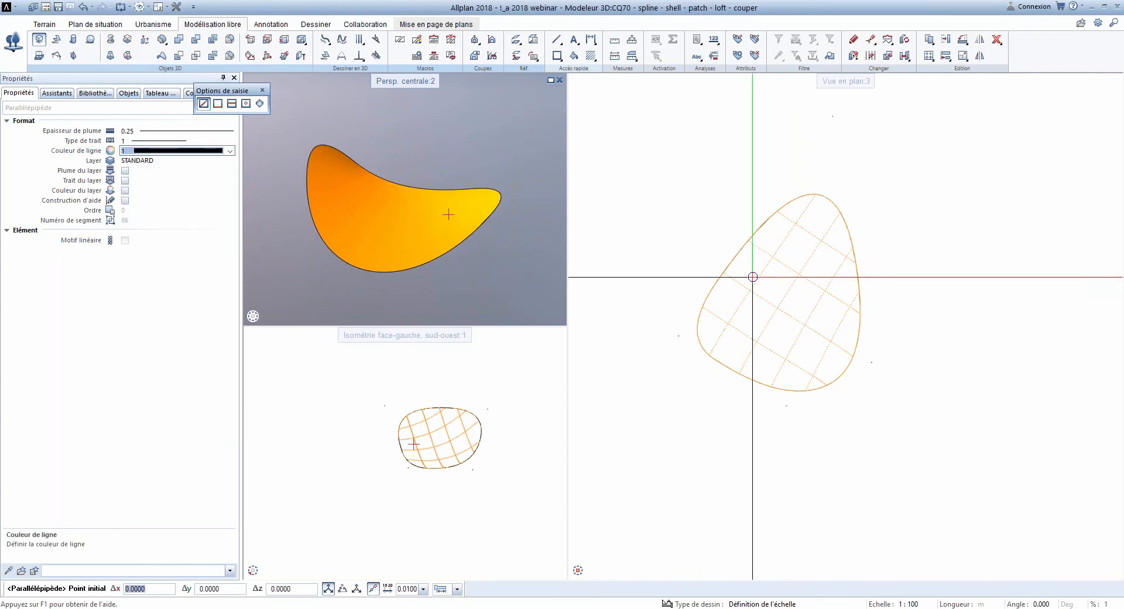
pyautogui.scroll(2, 761, 263)
pyautogui.click(761, 262)
pyautogui.click(843, 332)
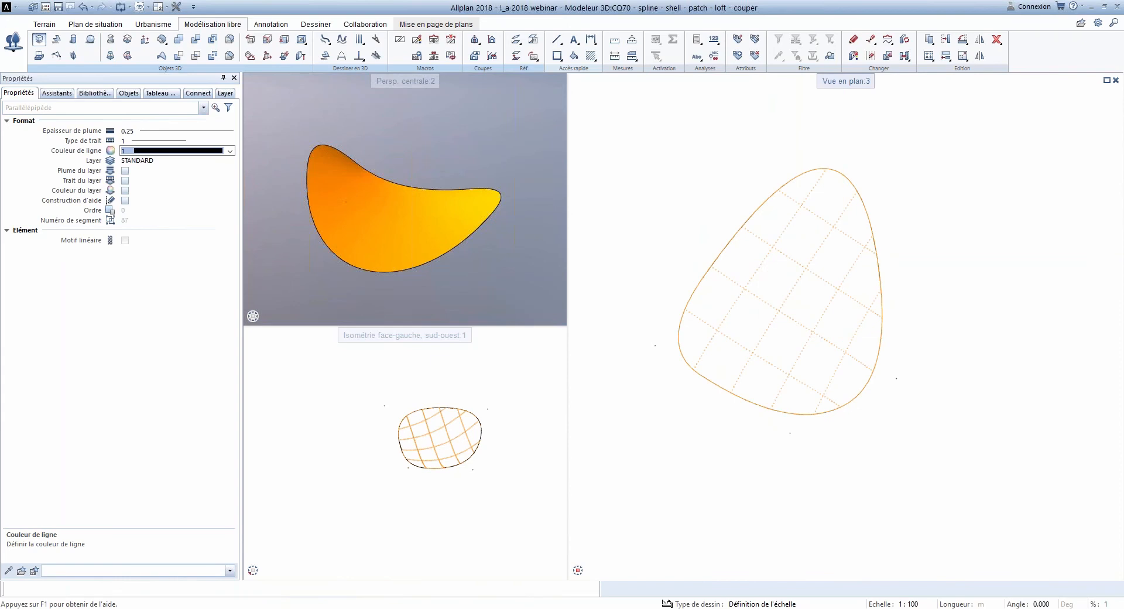
pyautogui.press('Return')
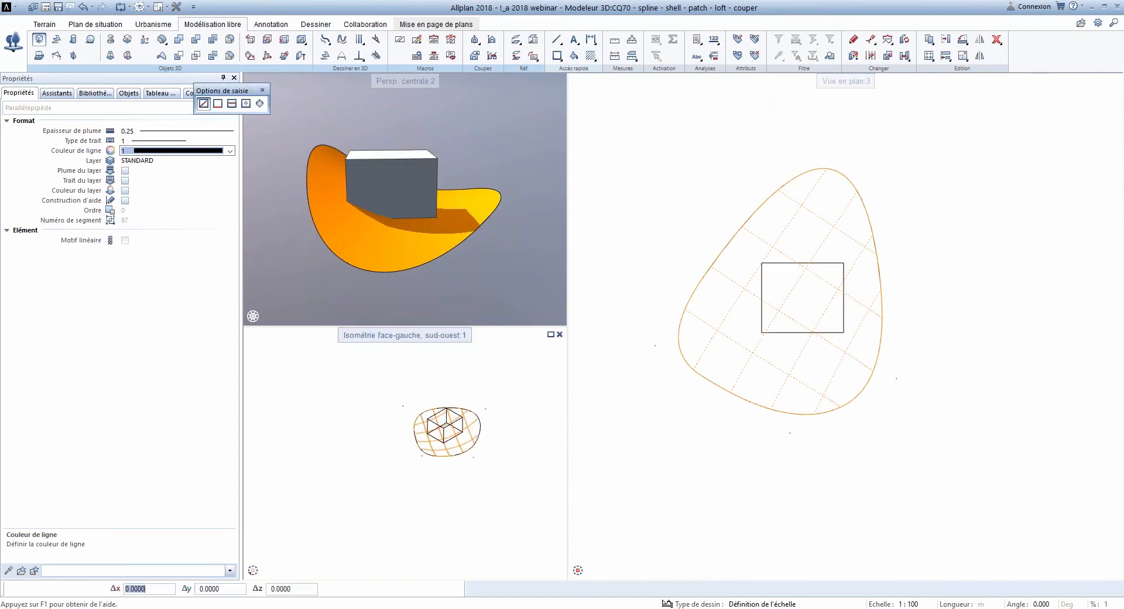
pyautogui.press('Escape')
# Step: Stretch the box upwards and downwards through the orange surface, to a total height of about 13.1 m
pyautogui.click(458, 404)
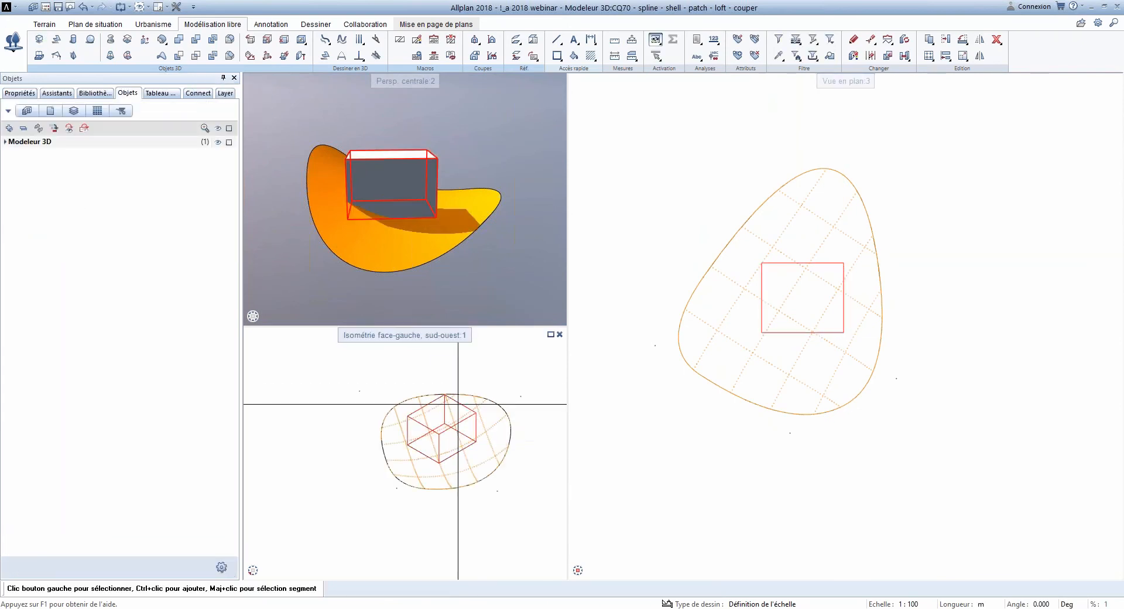
pyautogui.click(443, 414)
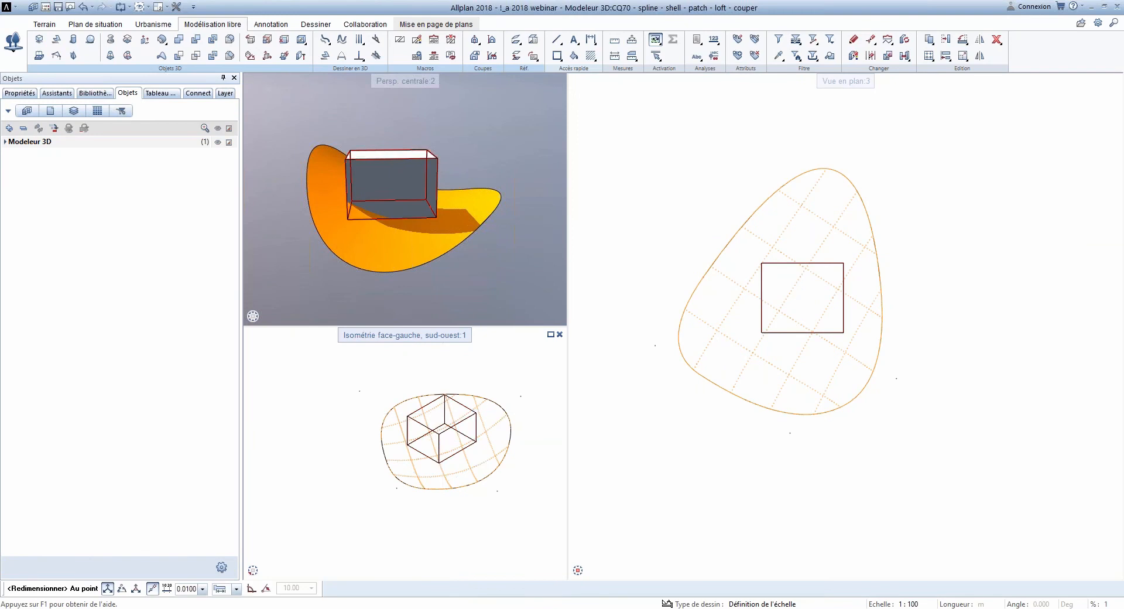
pyautogui.scroll(-2, 444, 415)
pyautogui.click(443, 374)
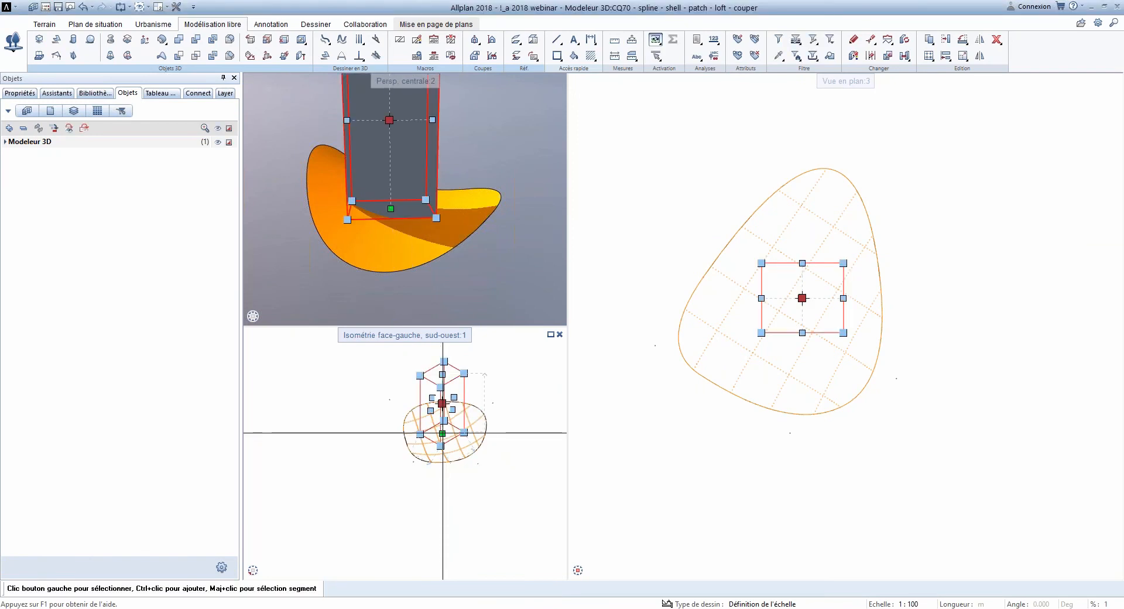
pyautogui.click(443, 433)
pyautogui.click(436, 495)
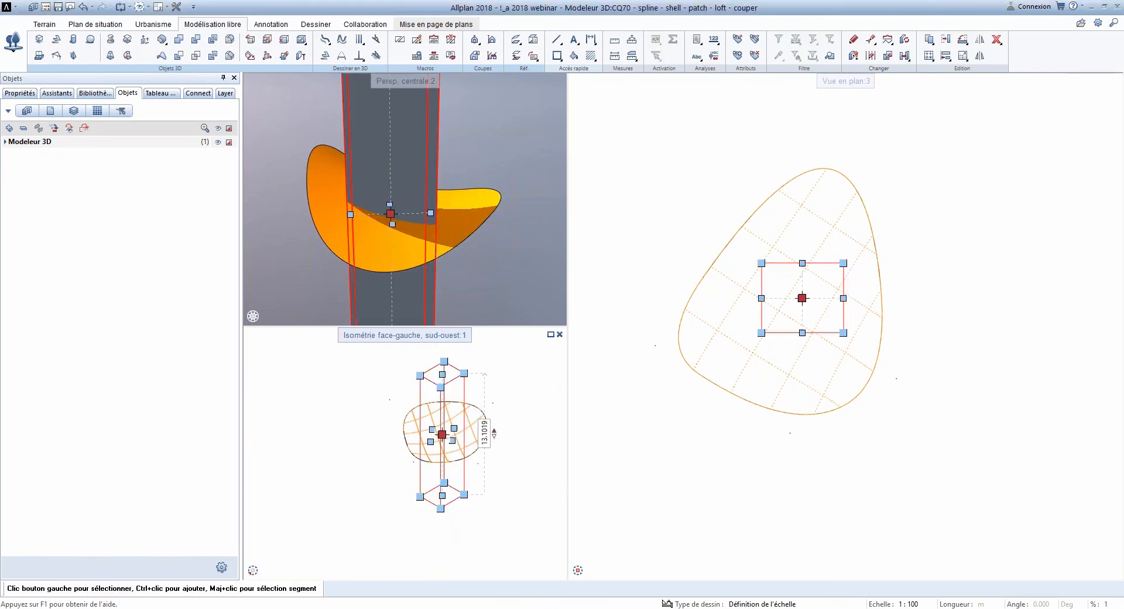
pyautogui.press('Escape')
pyautogui.moveTo(388, 201); pyautogui.dragTo(423, 193, button='middle')
pyautogui.scroll(2, 413, 190)
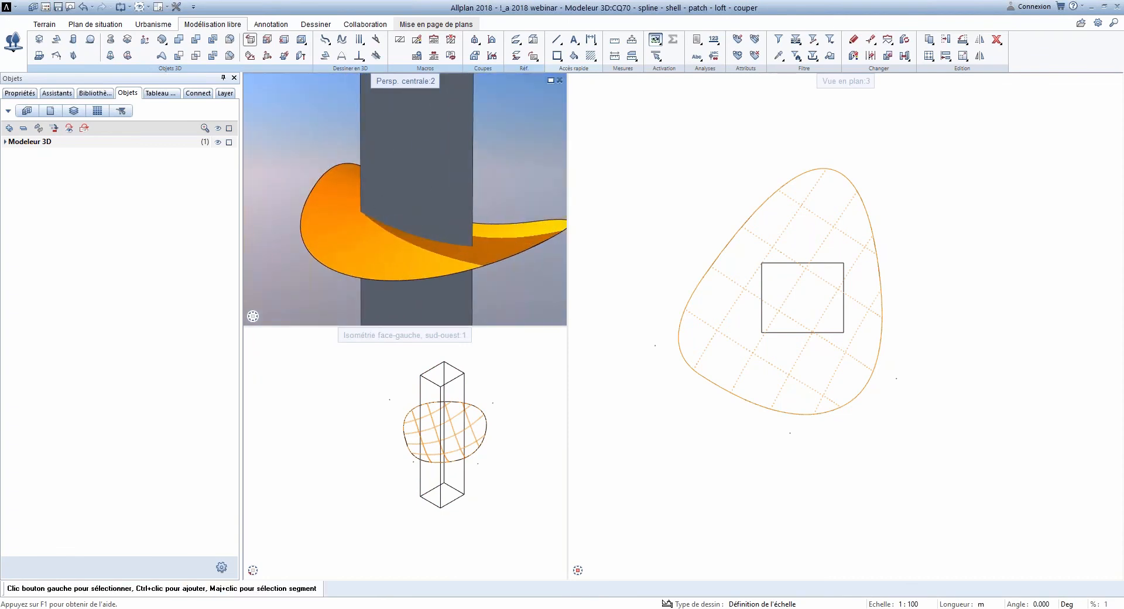
pyautogui.click(285, 57)
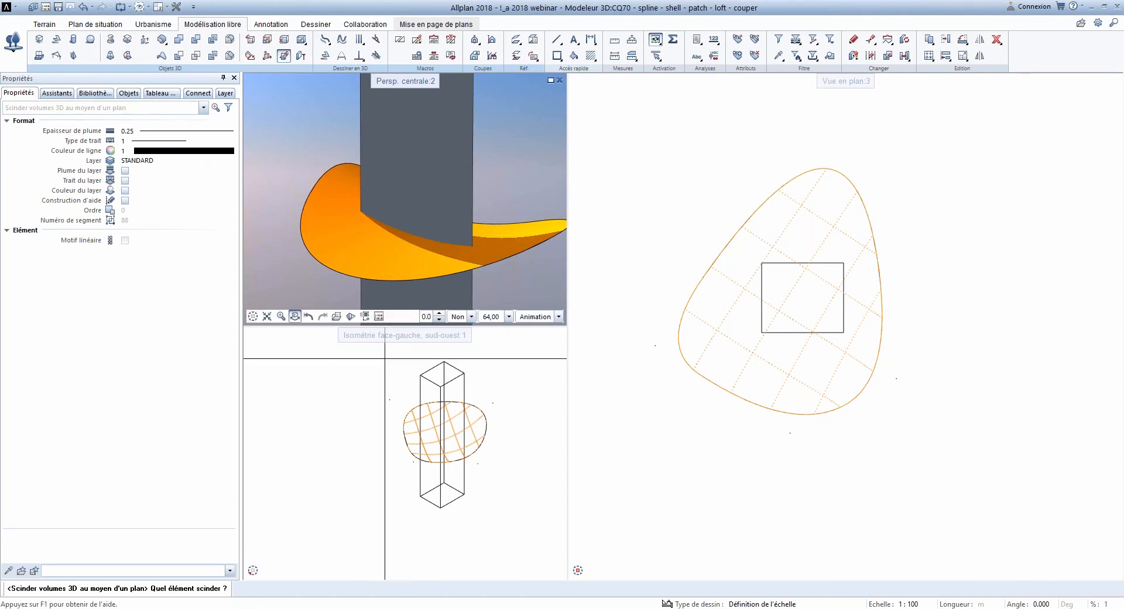
pyautogui.click(435, 186)
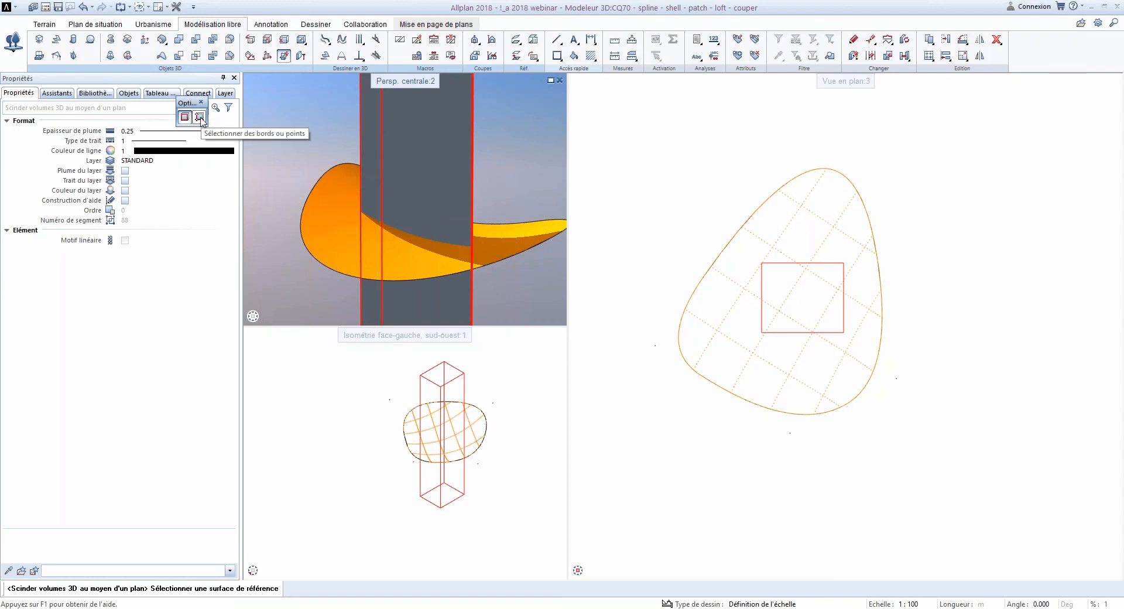
pyautogui.press('Escape')
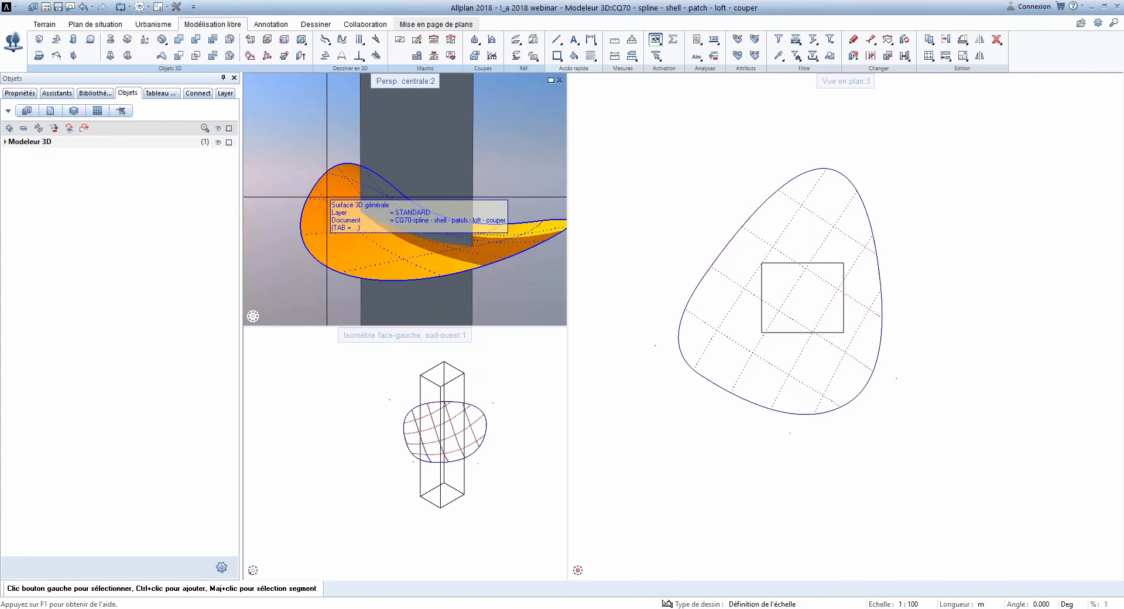
pyautogui.click(359, 253)
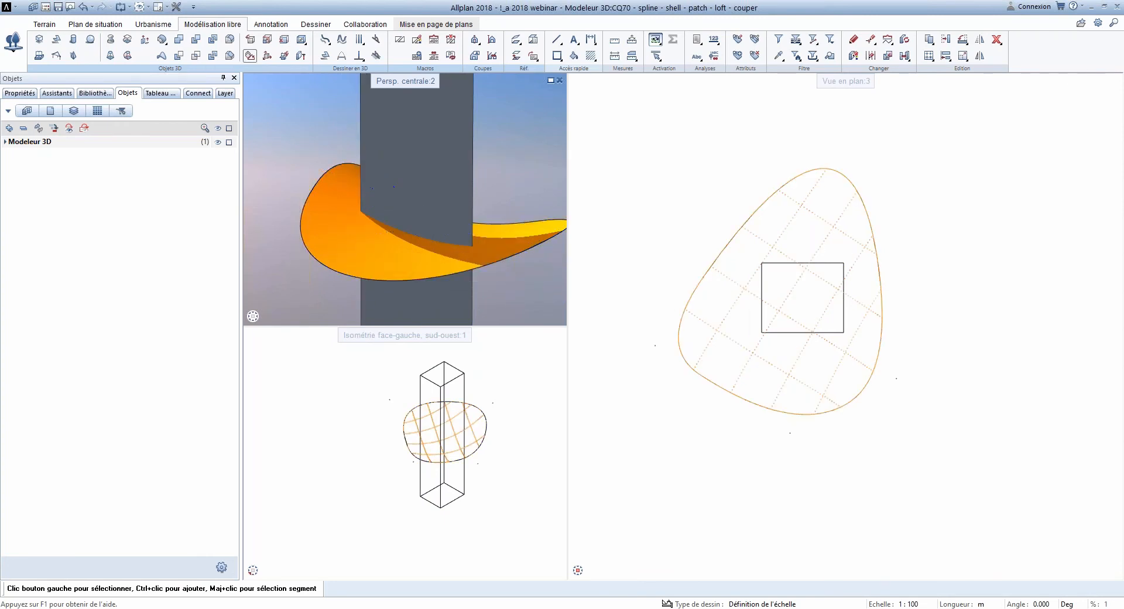
# Step: Subtract the orange surface from the tall box with the operation V1 minus V2, delete V2
pyautogui.click(178, 55)
pyautogui.click(459, 189)
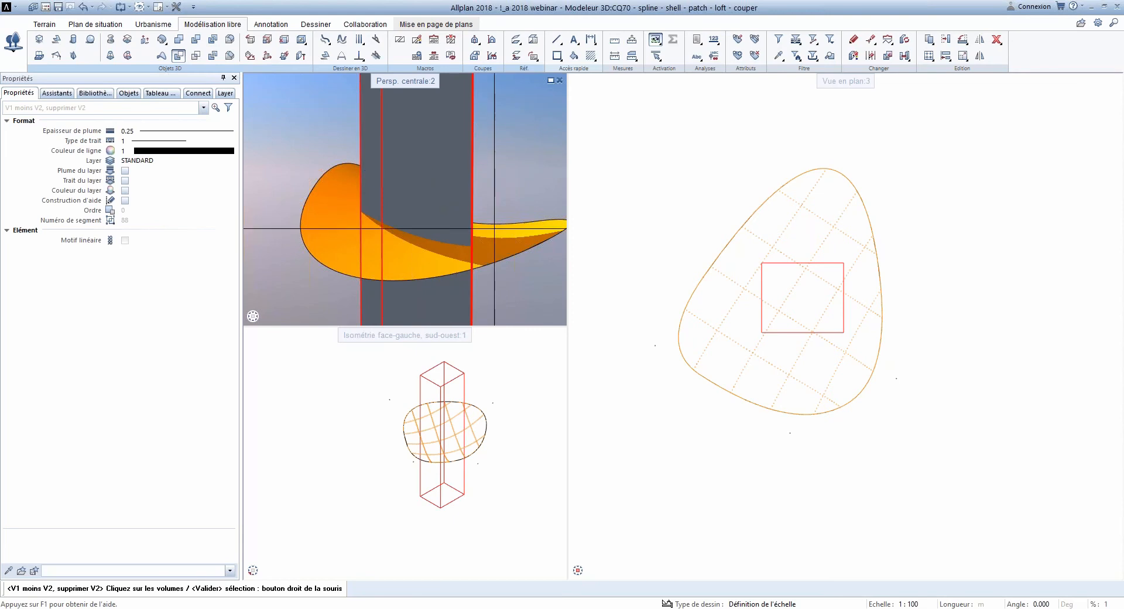
pyautogui.click(421, 255)
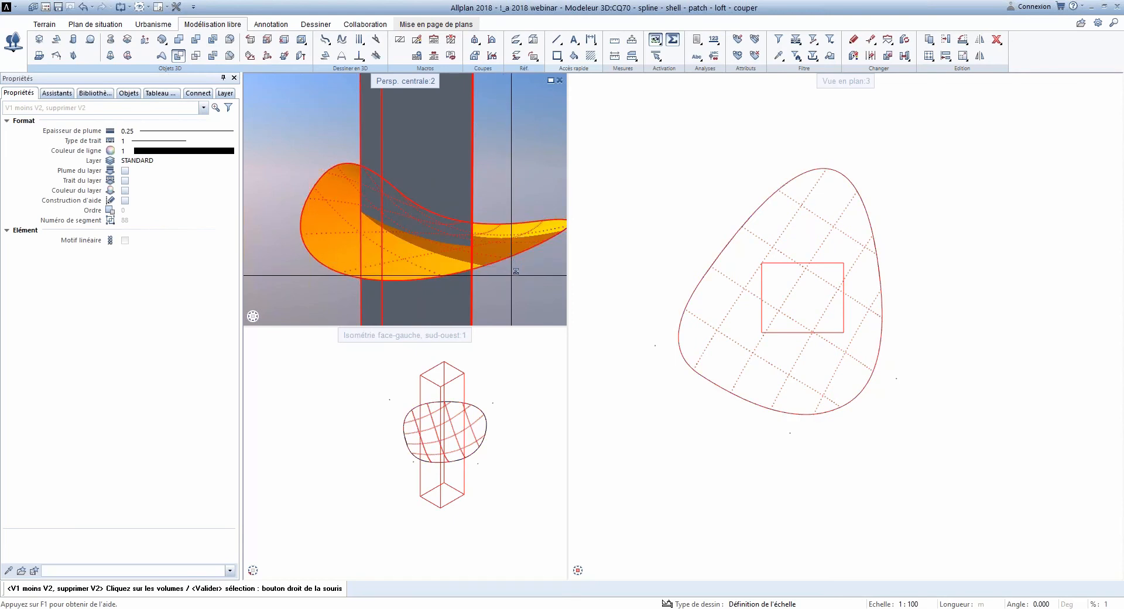
pyautogui.rightClick(512, 277)
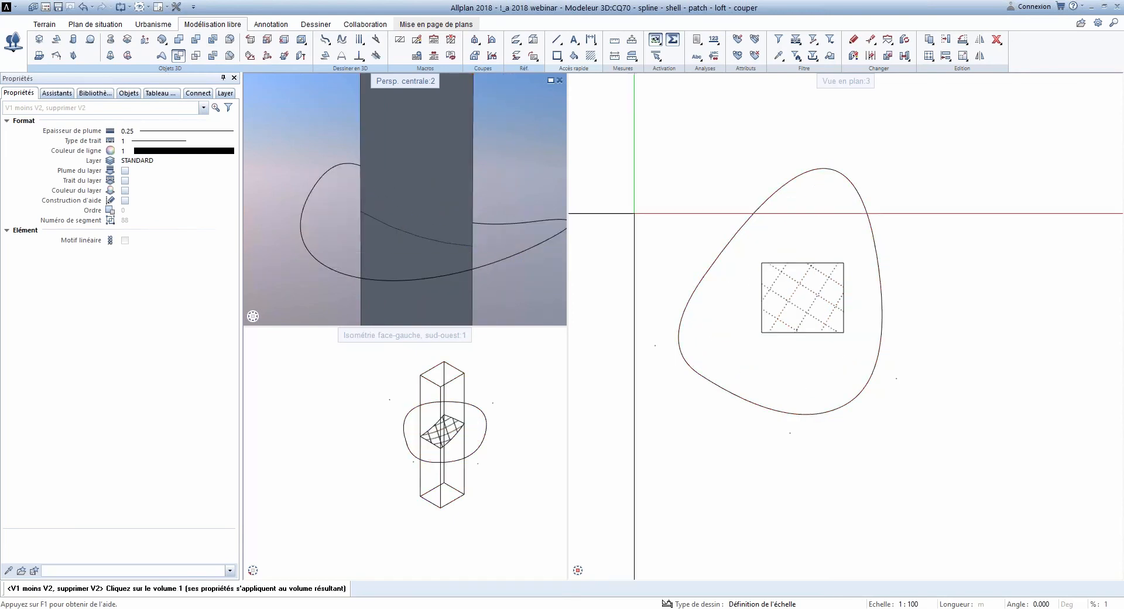
# Step: Delete the leftover 3D spline and the upper part of the cut box, and check the curved cut in perspective
pyautogui.click(997, 39)
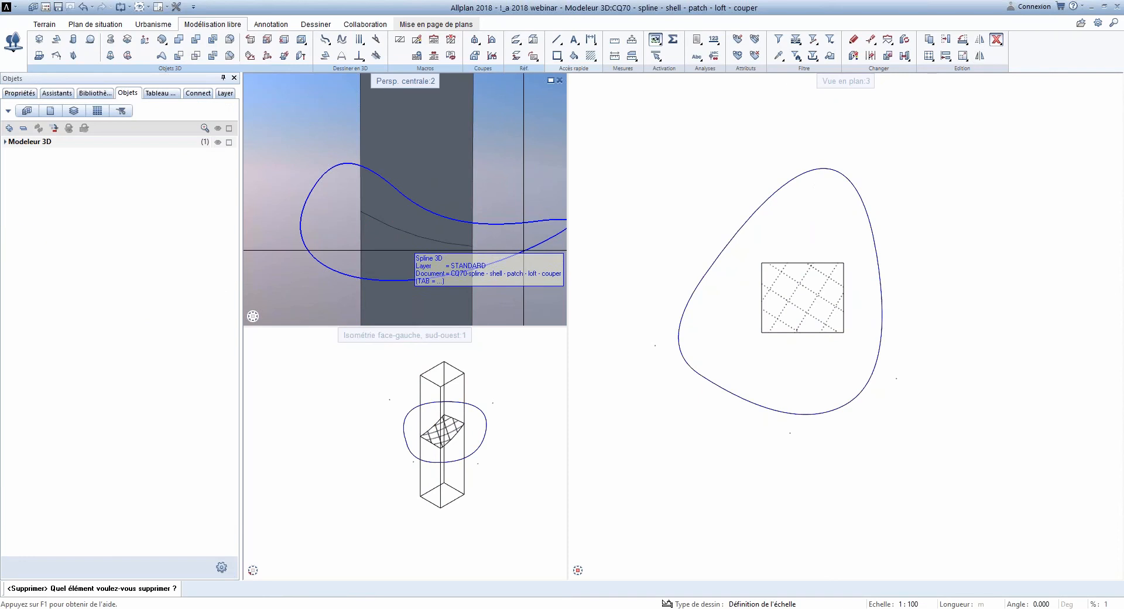
pyautogui.click(511, 255)
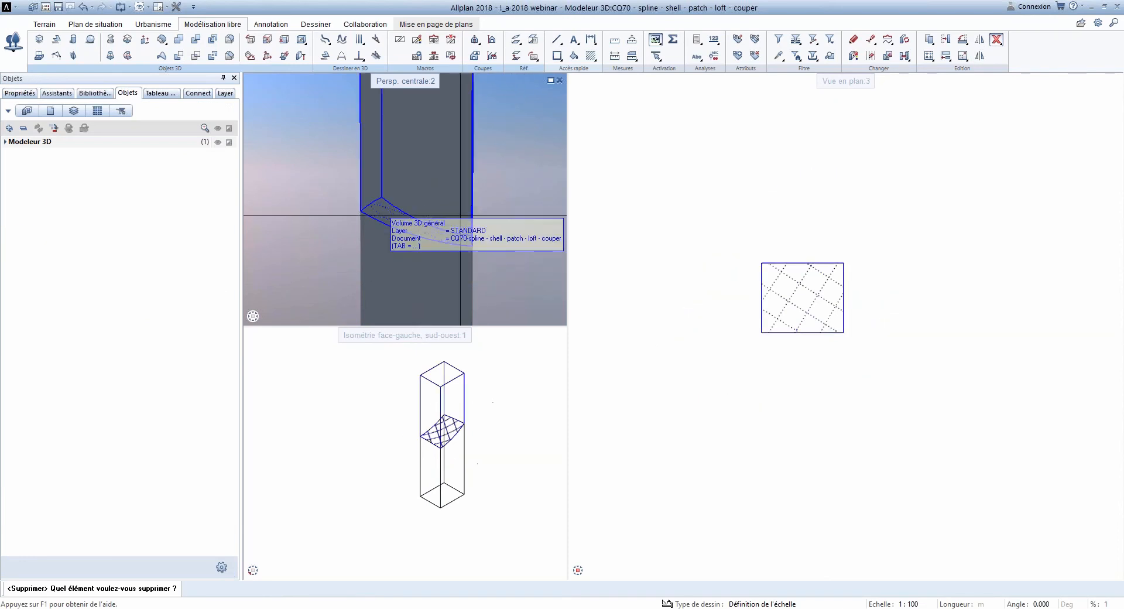
pyautogui.click(372, 243)
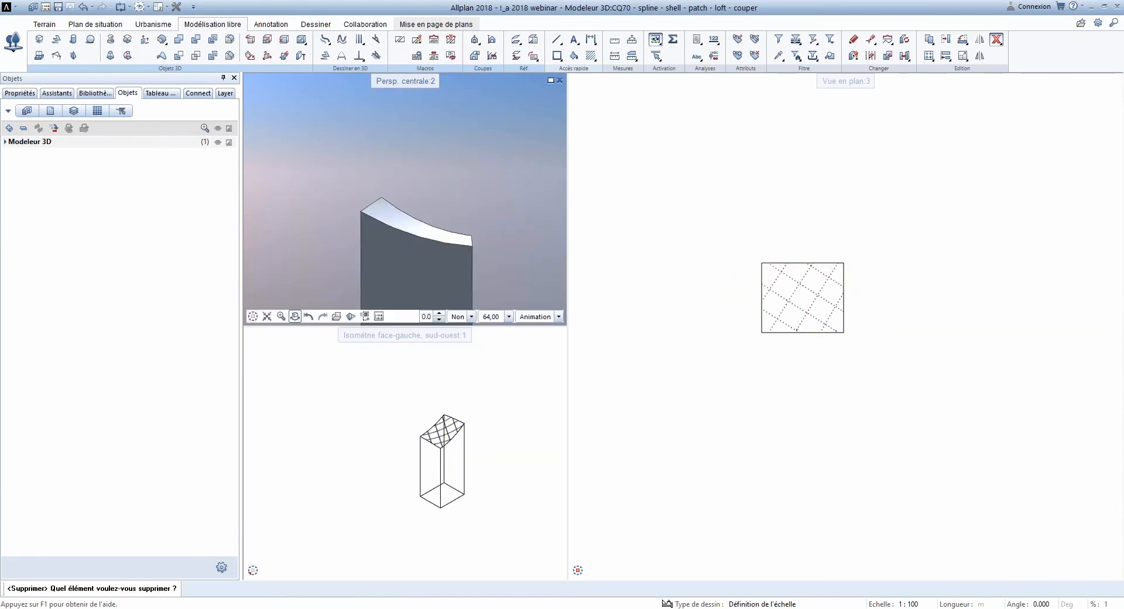
pyautogui.moveTo(358, 281); pyautogui.dragTo(346, 216)
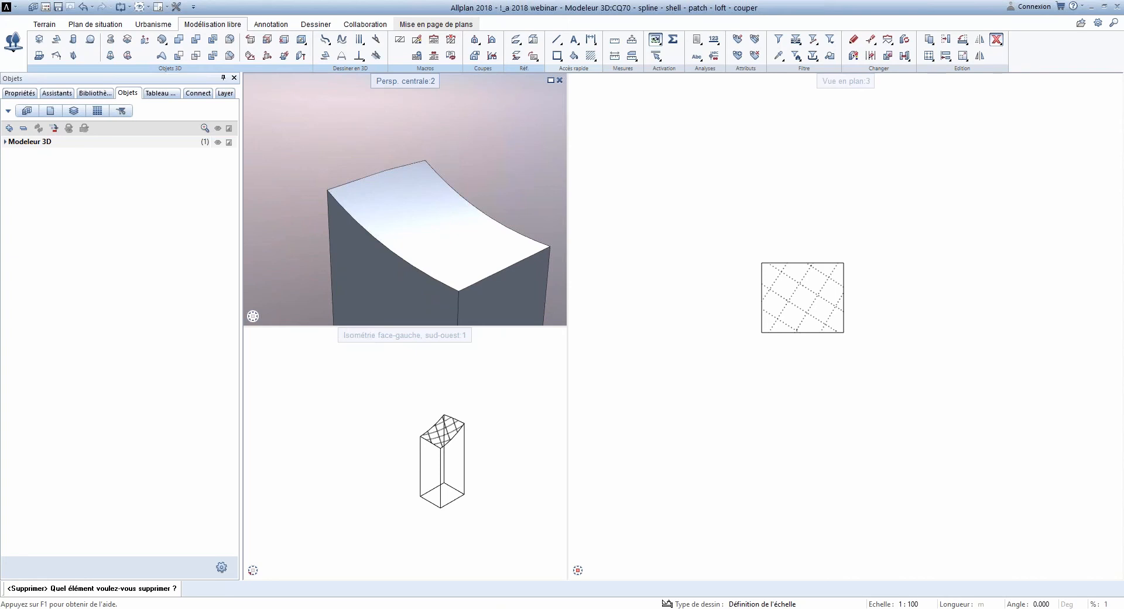
pyautogui.scroll(-3, 437, 233)
pyautogui.moveTo(541, 235)
pyautogui.mouseDown()
pyautogui.moveTo(166, 304)
pyautogui.moveTo(549, 238)
pyautogui.mouseUp()
pyautogui.press('Escape')
pyautogui.press('Escape')
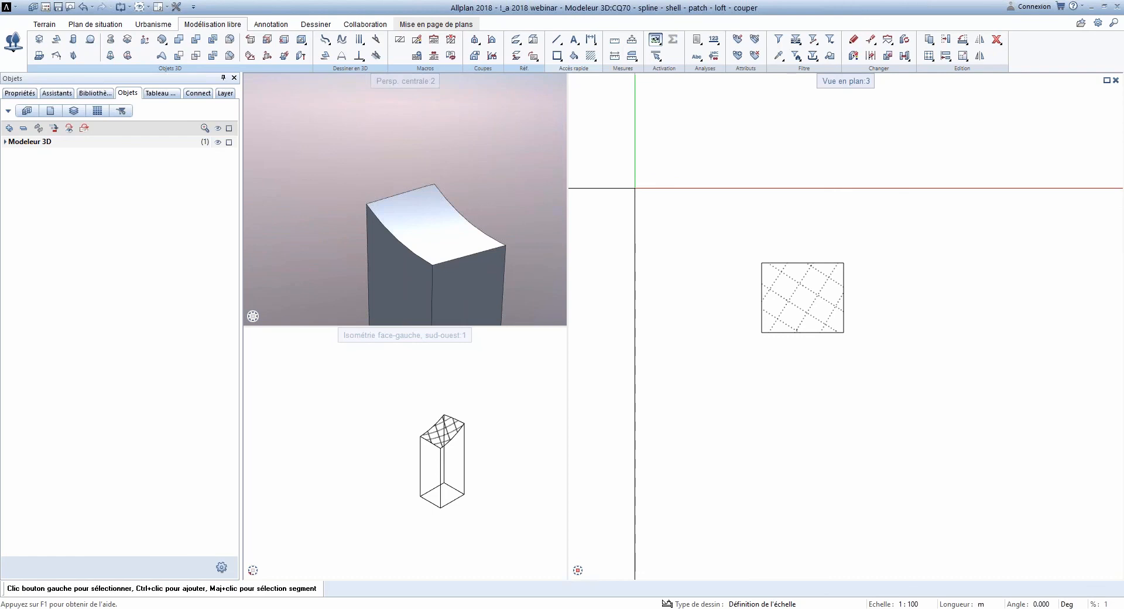
# Step: Open drawing file 72, "pont - spline", from the building structure and bring its bridge lines into view in plan
pyautogui.doubleClick(615, 258)
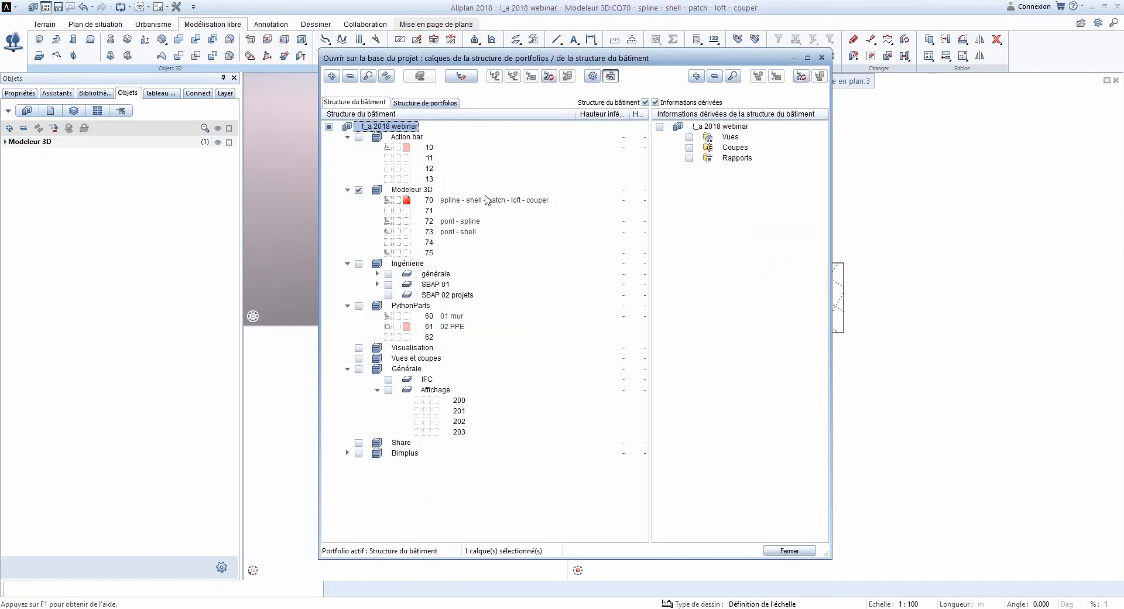
pyautogui.click(456, 224)
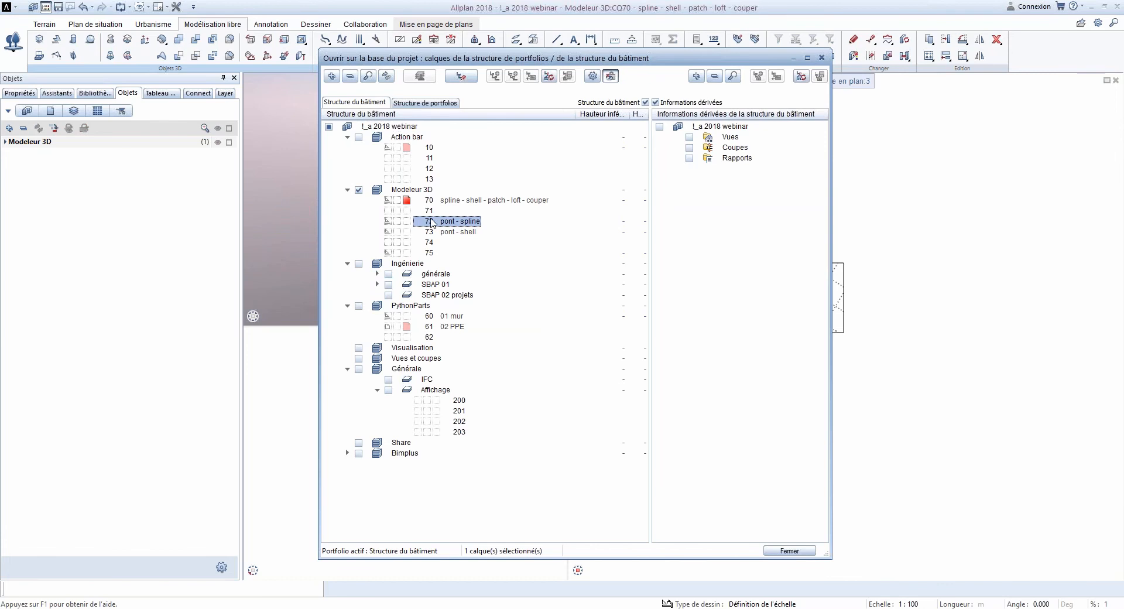
pyautogui.doubleClick(432, 222)
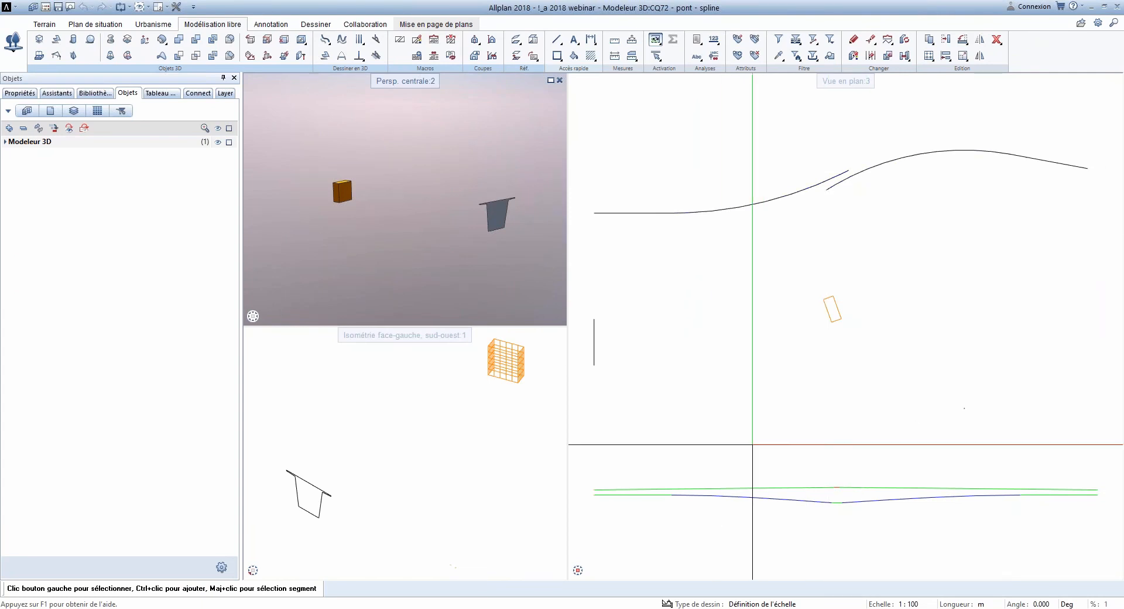
pyautogui.moveTo(812, 369); pyautogui.dragTo(807, 327, button='middle')
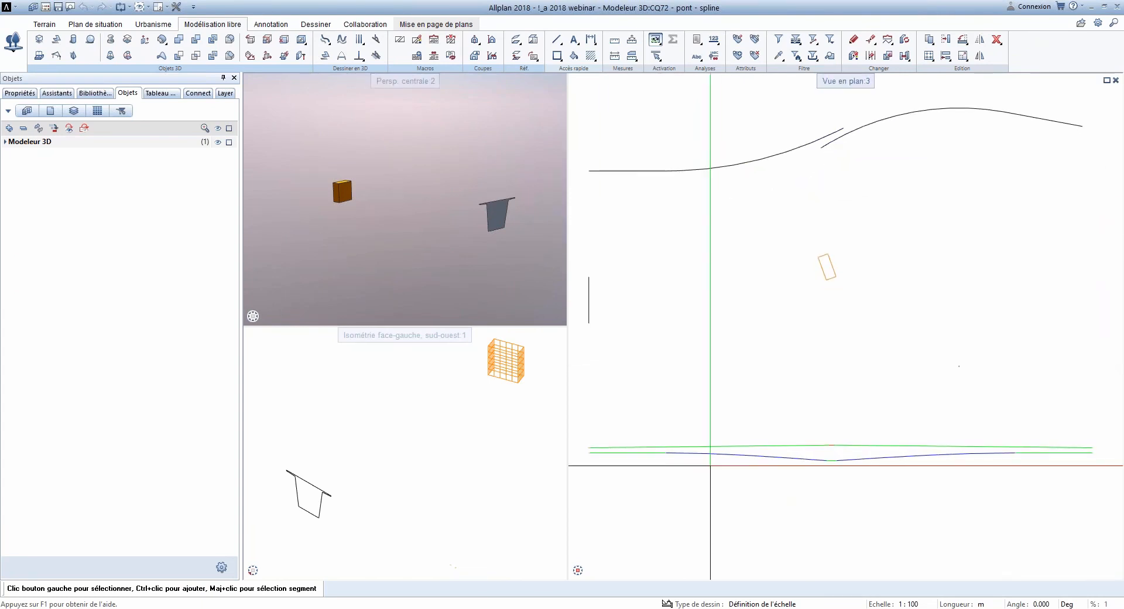
pyautogui.scroll(-2, 820, 374)
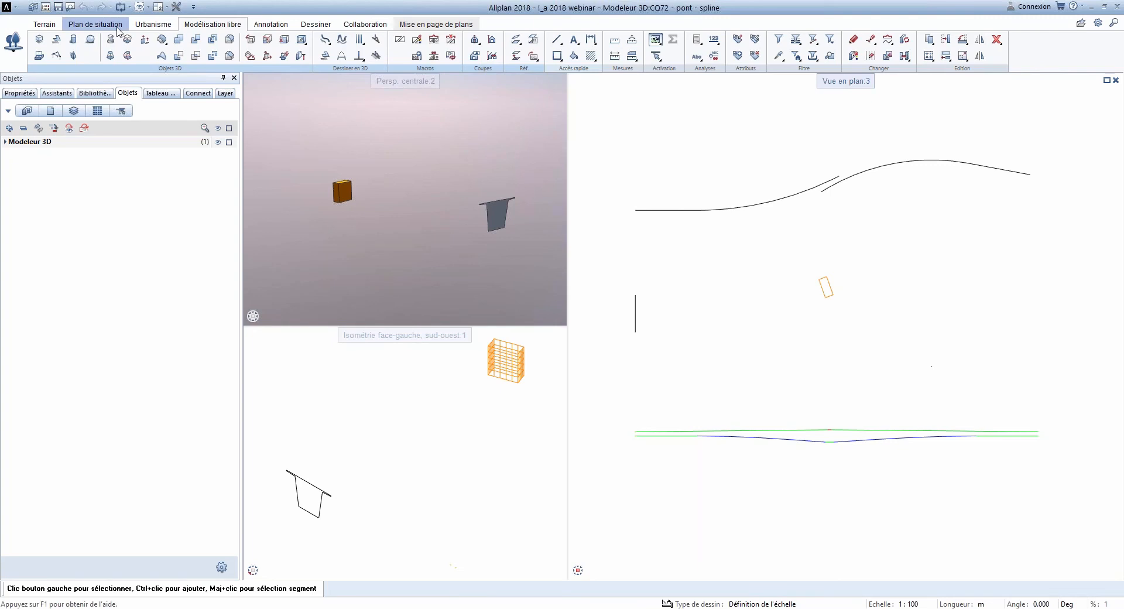
pyautogui.click(86, 27)
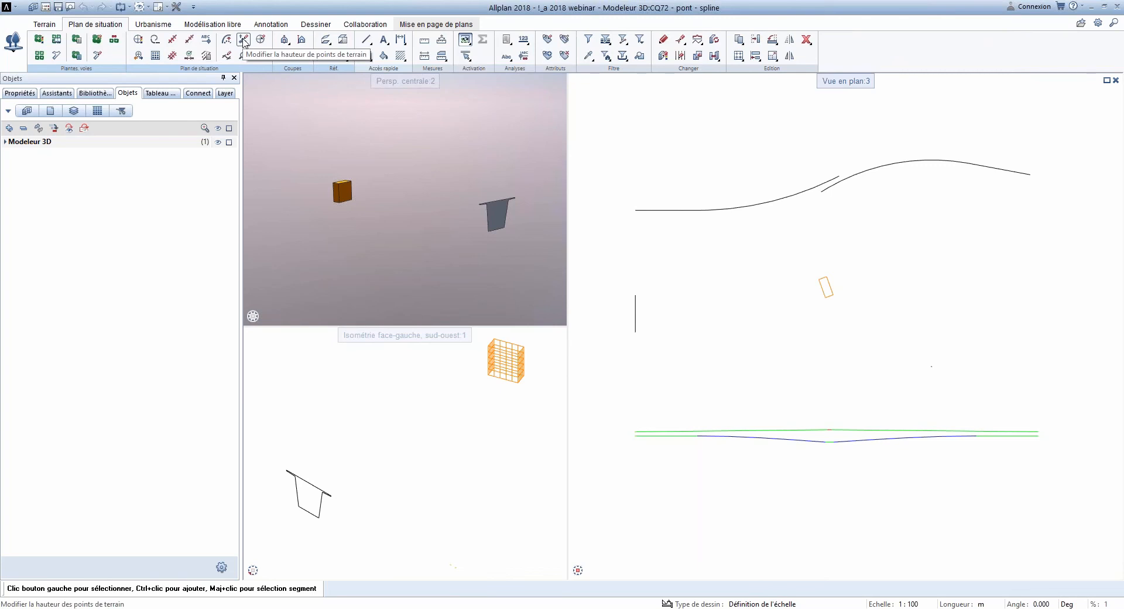
pyautogui.click(212, 24)
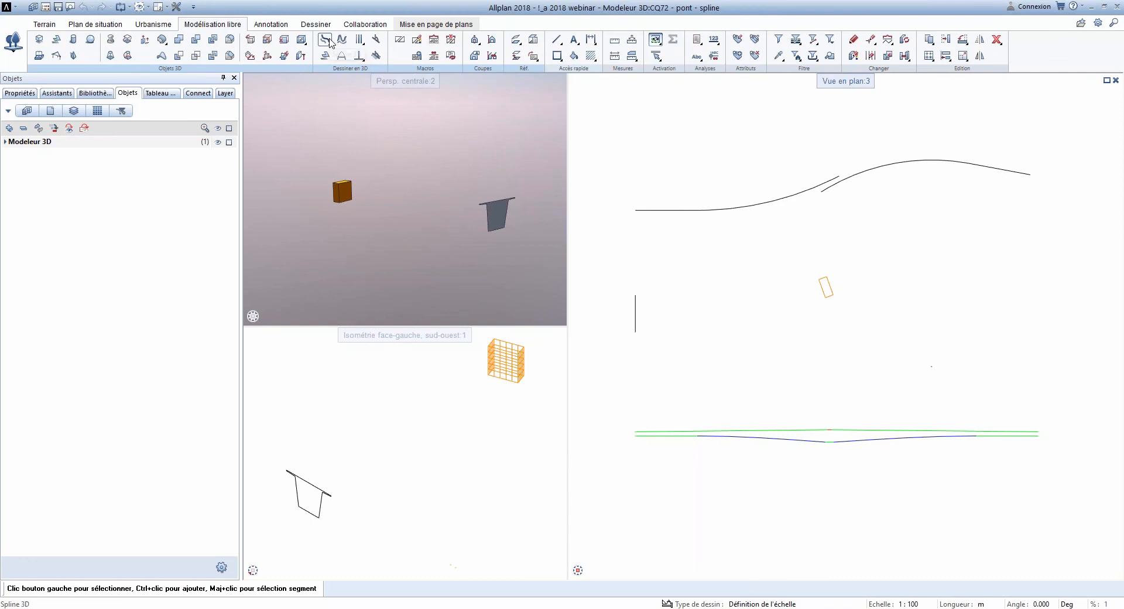
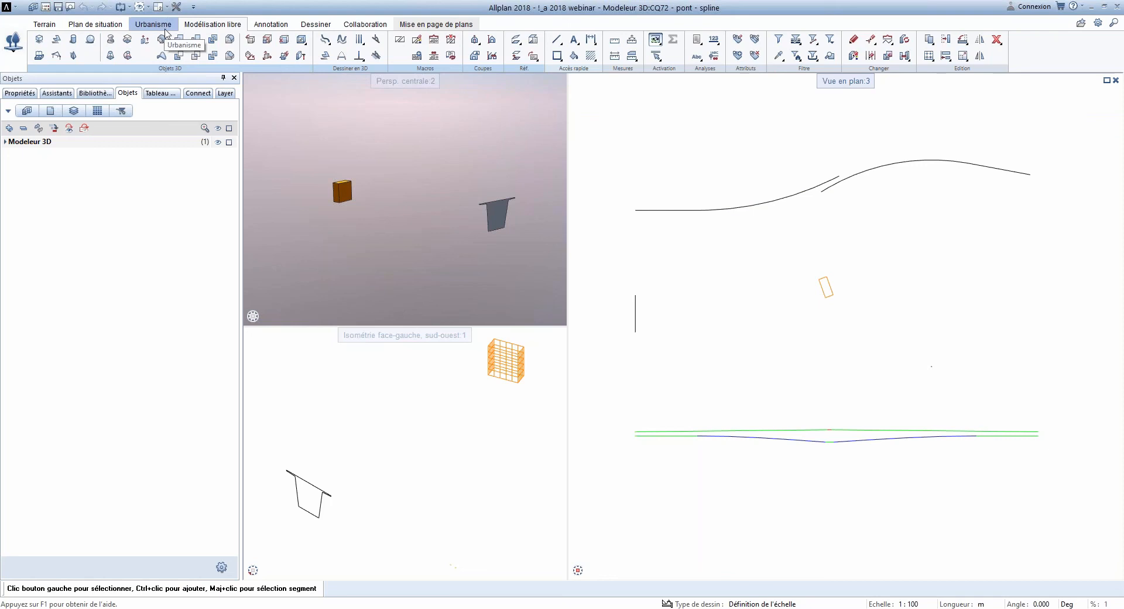
pyautogui.click(95, 24)
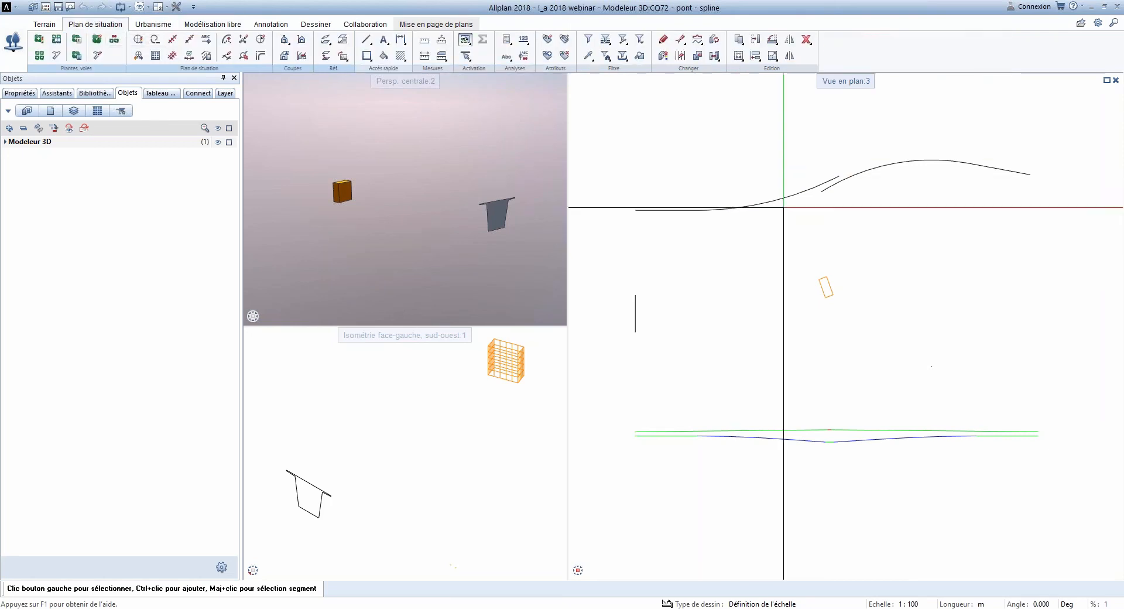
pyautogui.click(211, 24)
pyautogui.click(14, 42)
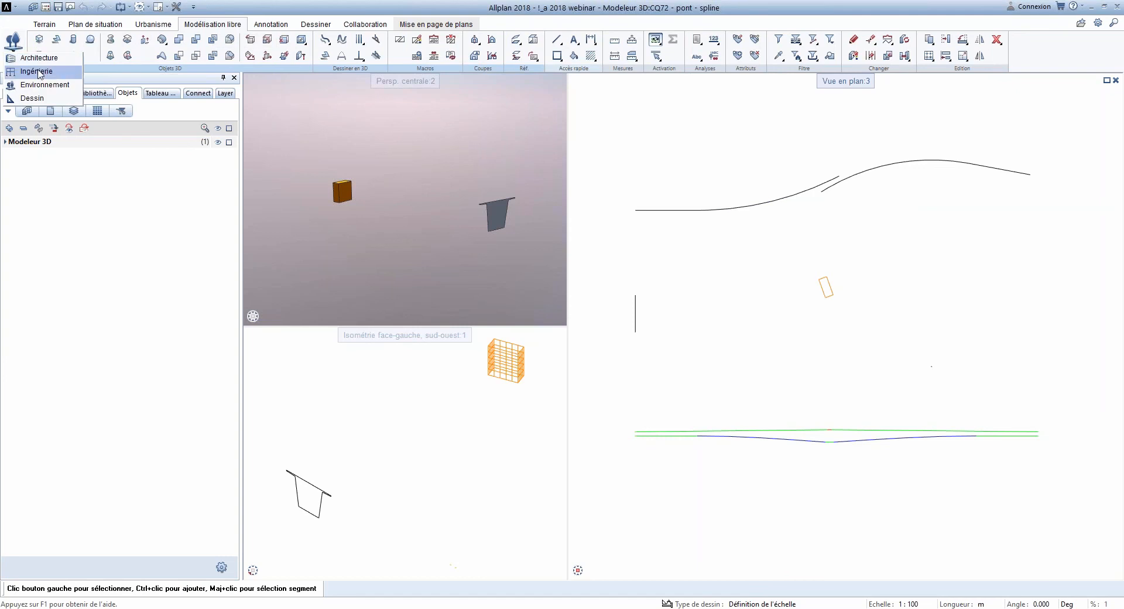
# Step: Check the free modelling tools in the Architecture and Engineering roles, and start the 3D curve from axis and gradient command
pyautogui.click(36, 57)
pyautogui.click(159, 26)
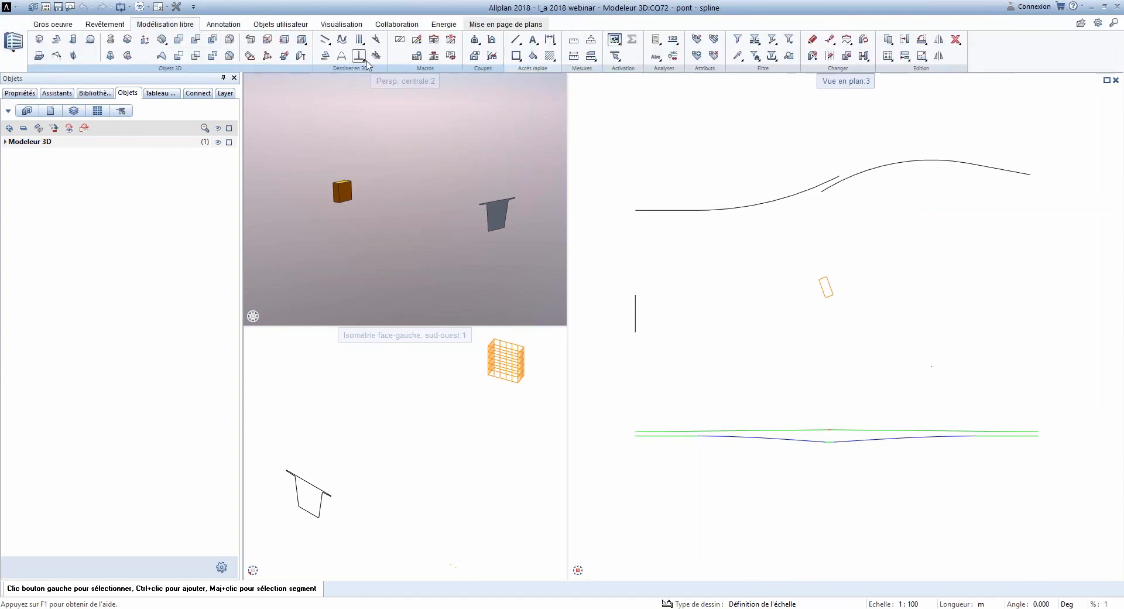
pyautogui.click(13, 48)
pyautogui.click(36, 72)
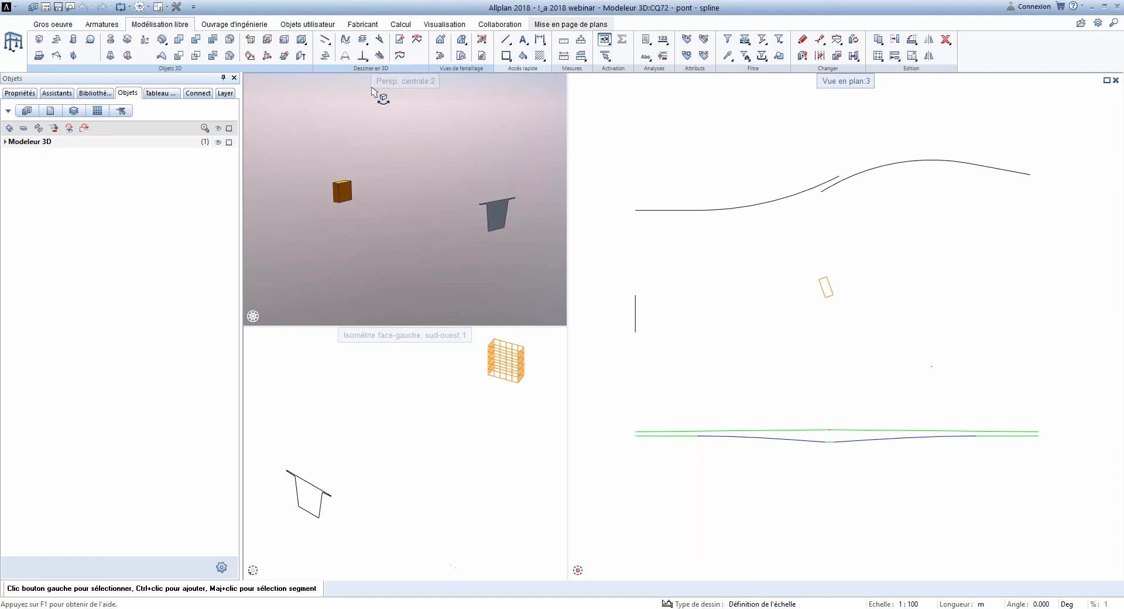
pyautogui.click(346, 40)
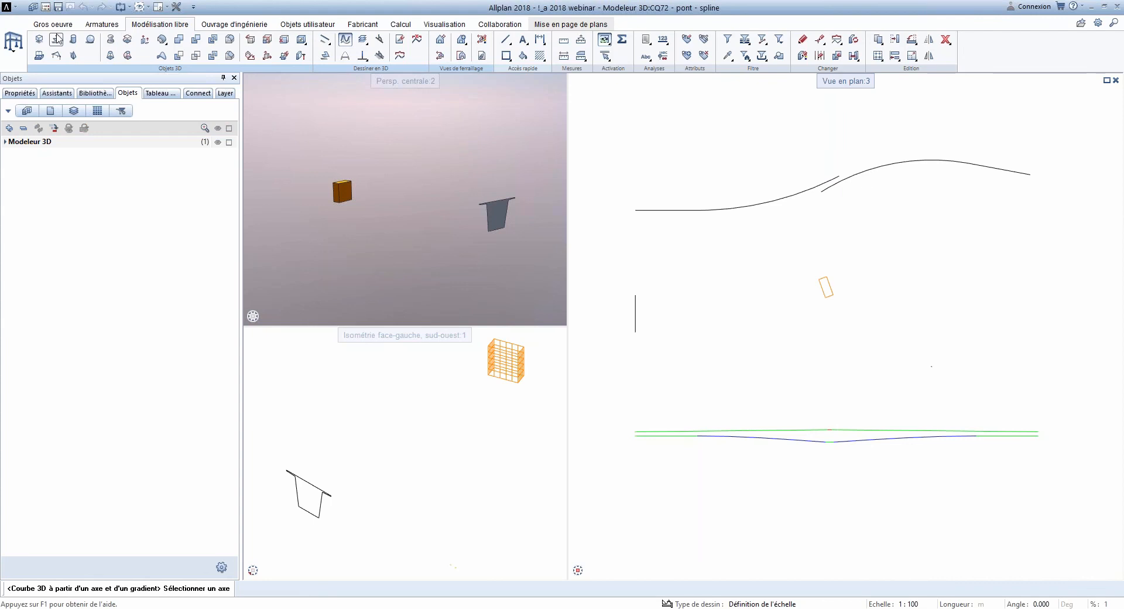
# Step: Switch to the Environment role and connect the two overlapping arcs of the road axis with a clothoid
pyautogui.click(13, 42)
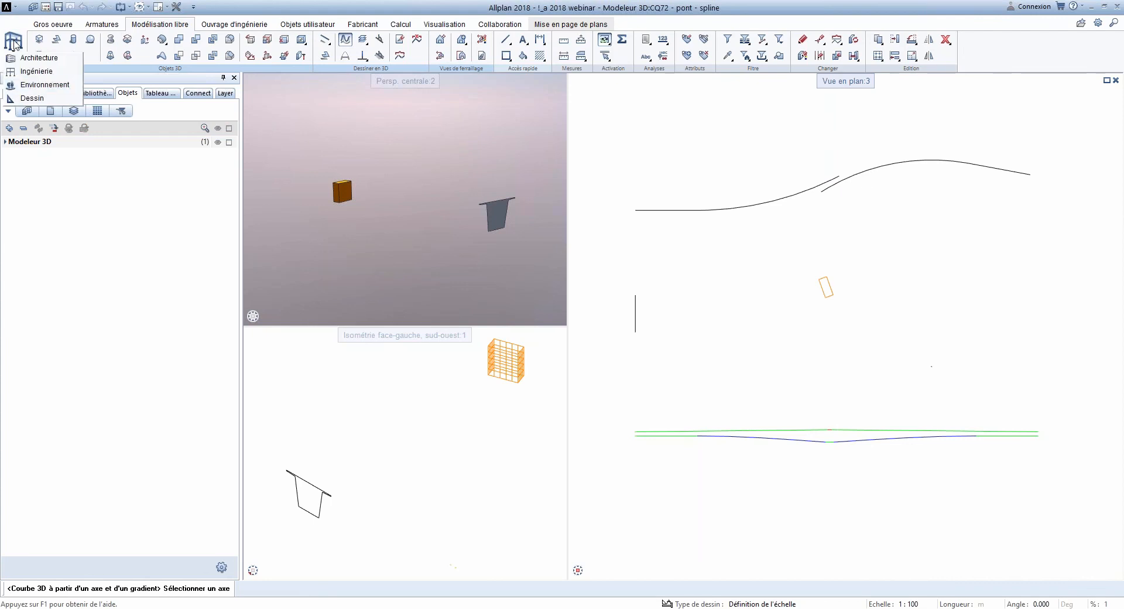
pyautogui.click(47, 85)
pyautogui.click(94, 25)
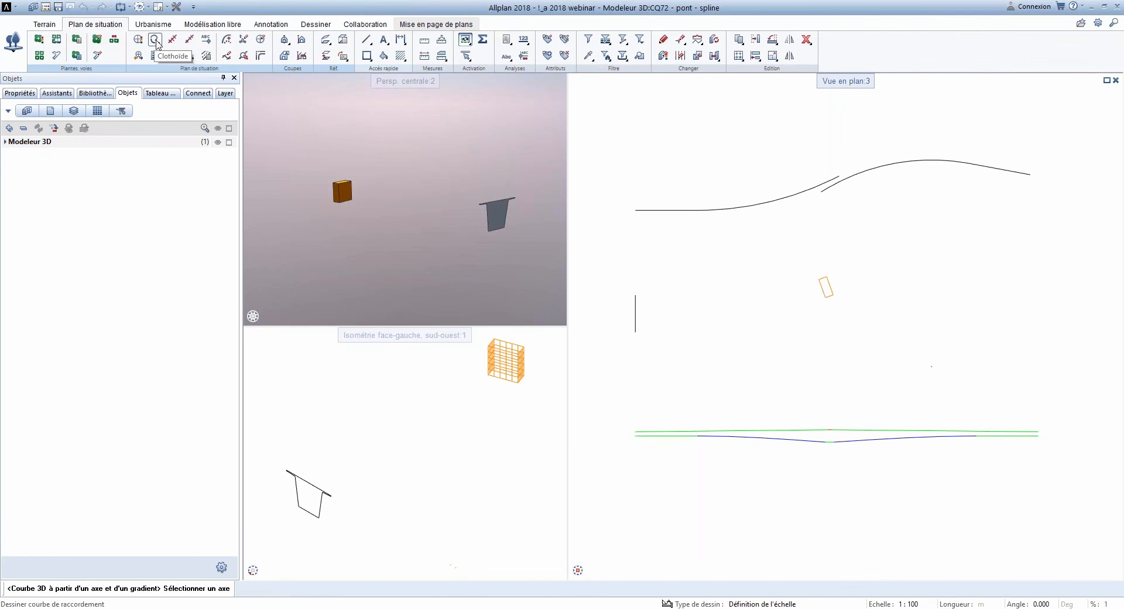
pyautogui.click(157, 42)
pyautogui.click(826, 187)
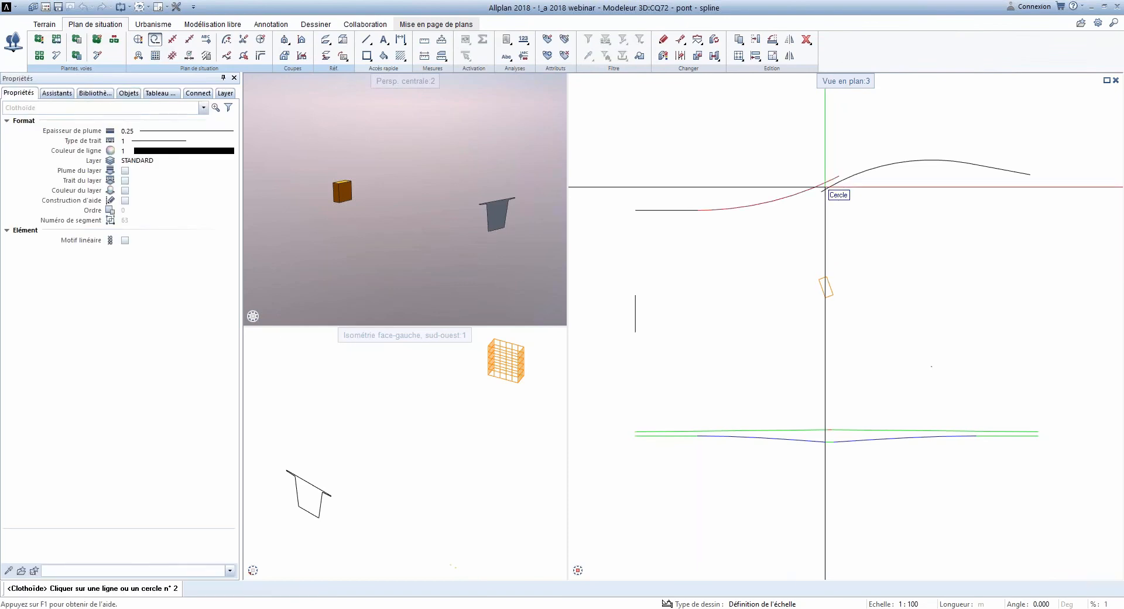
pyautogui.click(829, 186)
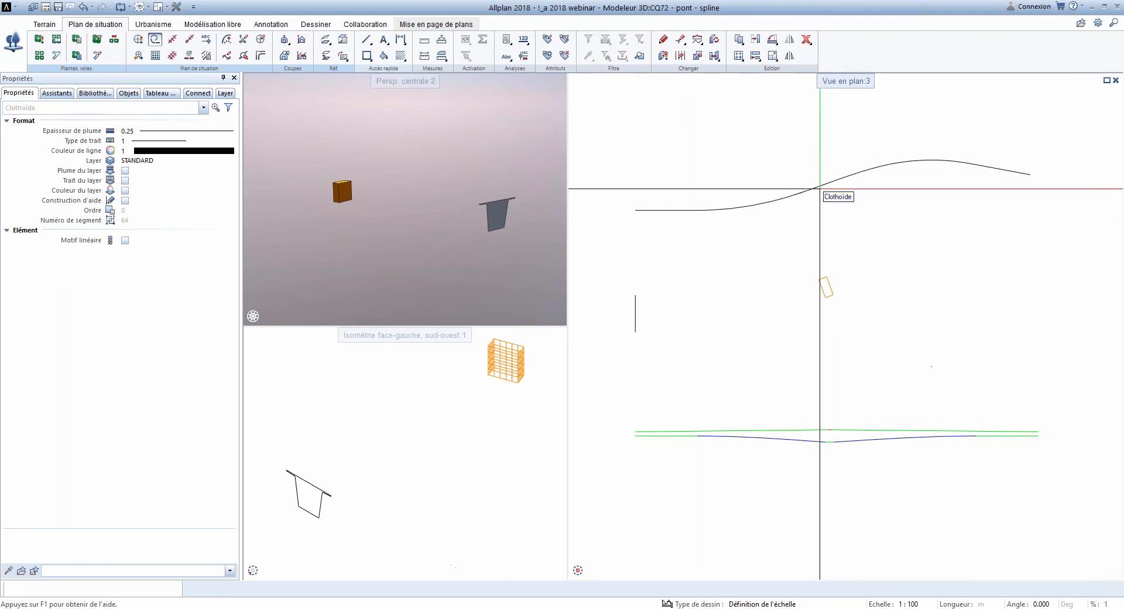
pyautogui.press('Escape')
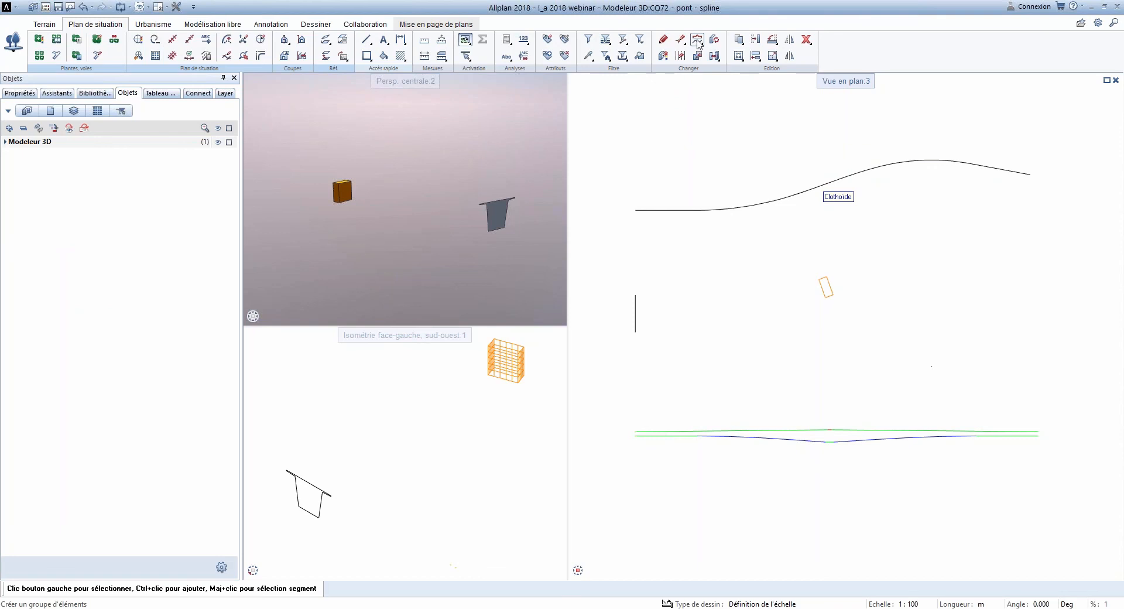
# Step: Join all segments of the road axis into one element group, with the straight starting line as reference element
pyautogui.click(698, 44)
pyautogui.click(732, 93)
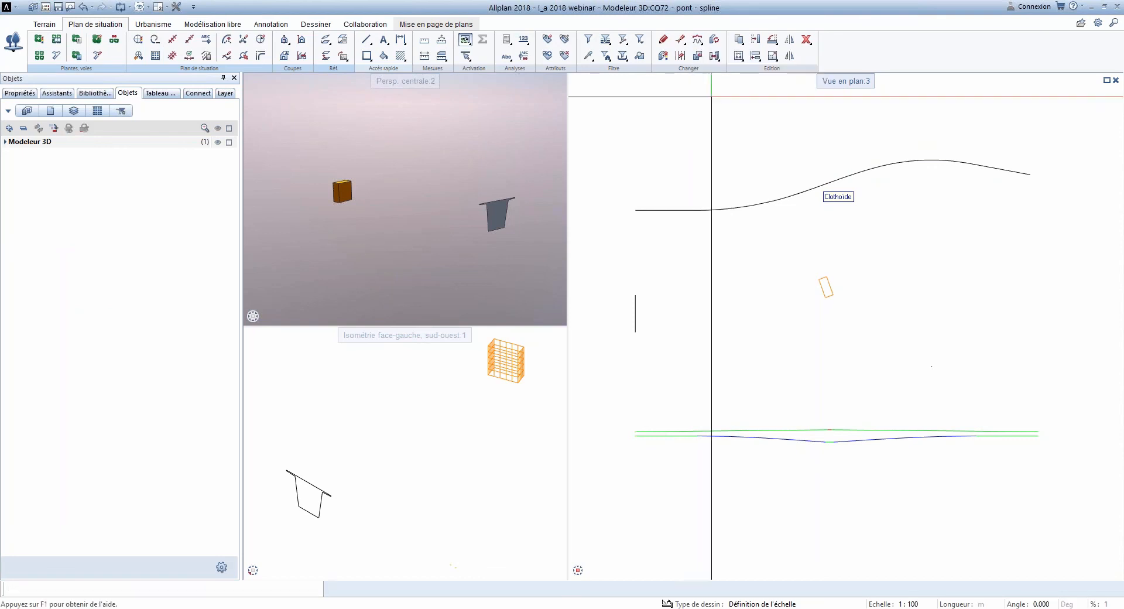
pyautogui.click(651, 210)
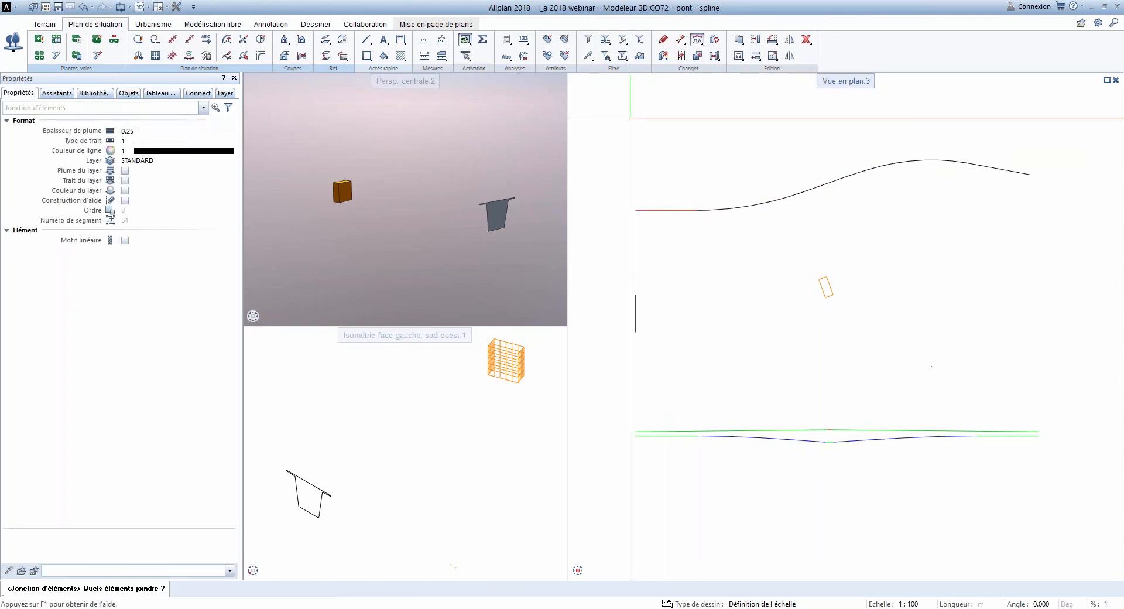
pyautogui.moveTo(629, 122); pyautogui.dragTo(1049, 221)
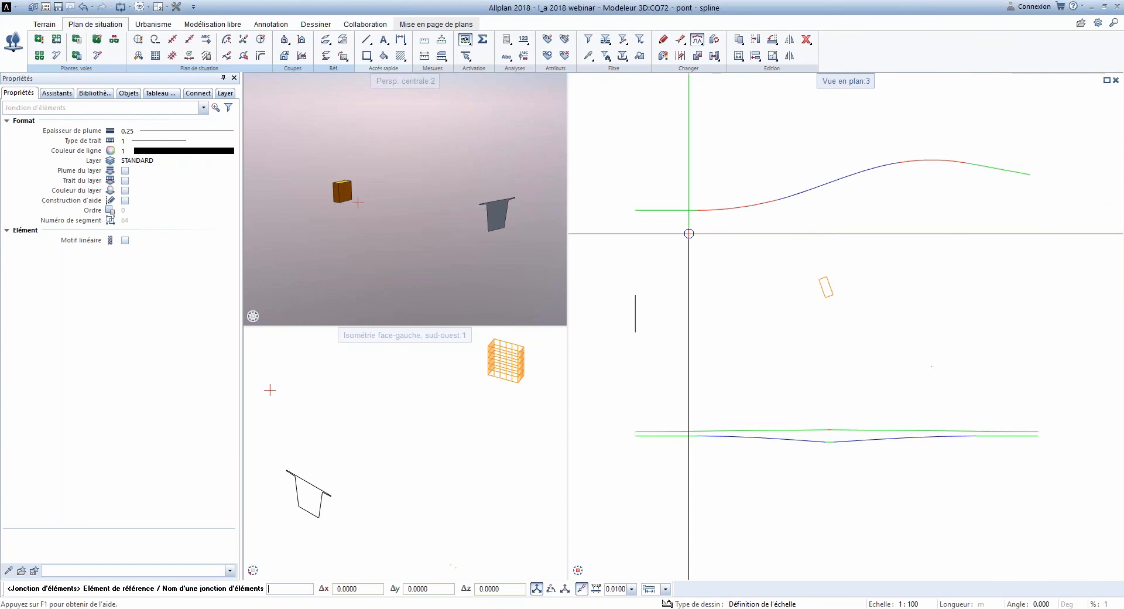
pyautogui.click(662, 212)
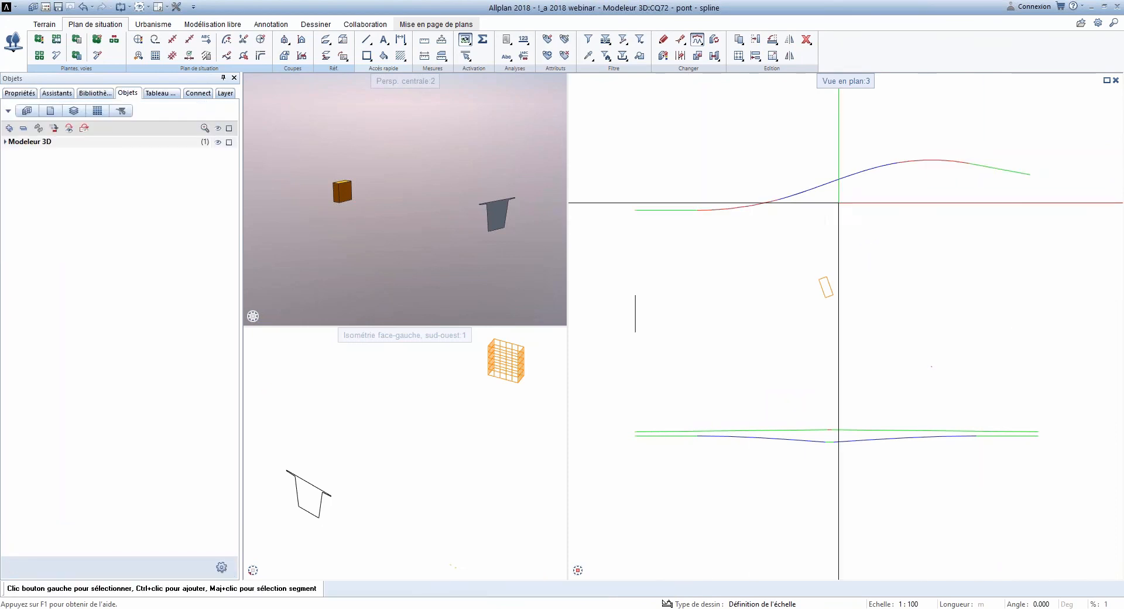
# Step: Move the joined road axis 50 m straight down in plan, onto the bridge cross-section
pyautogui.click(756, 39)
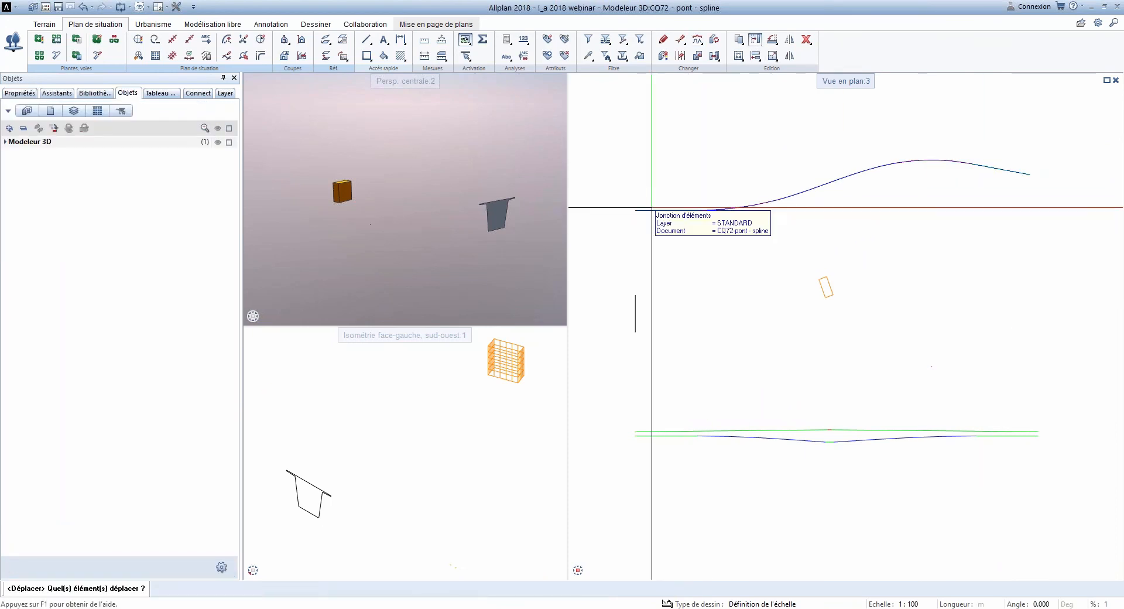
pyautogui.click(652, 207)
pyautogui.click(615, 143)
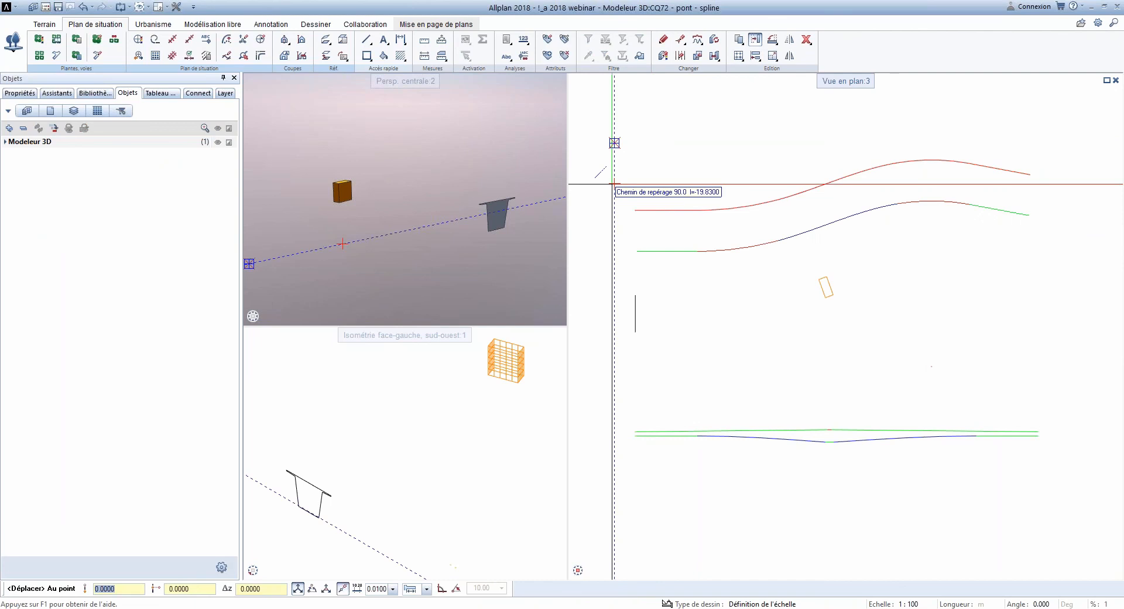
pyautogui.write('500')
pyautogui.press('Return')
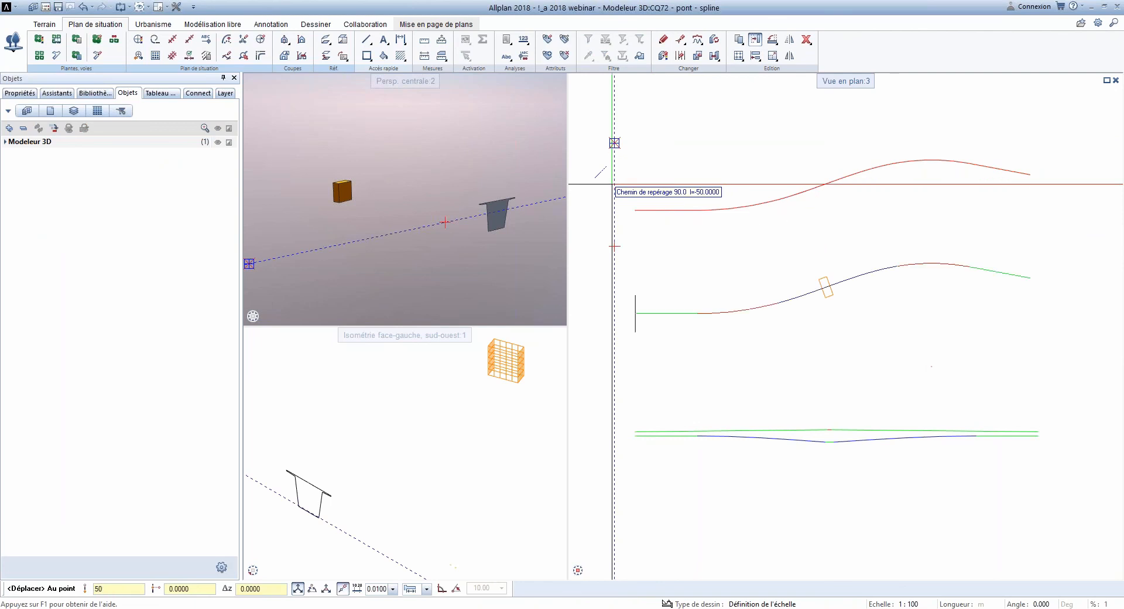
pyautogui.press('Escape')
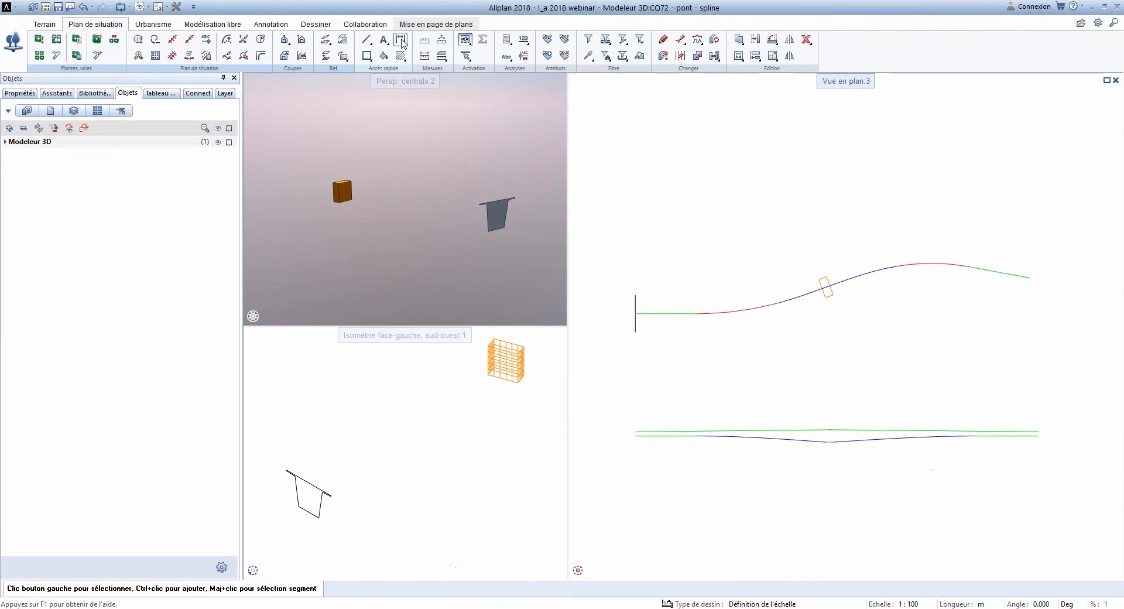
# Step: Try to generate a 3D curve from the road axis and the upper green gradient, examining the cross-section in perspective
pyautogui.click(213, 24)
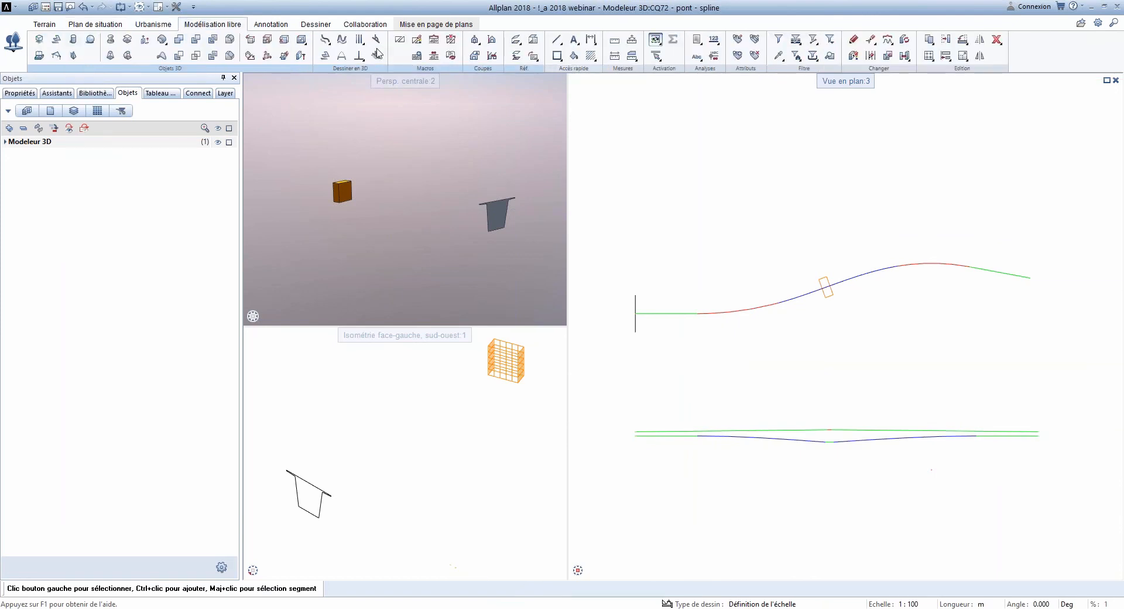
pyautogui.click(342, 40)
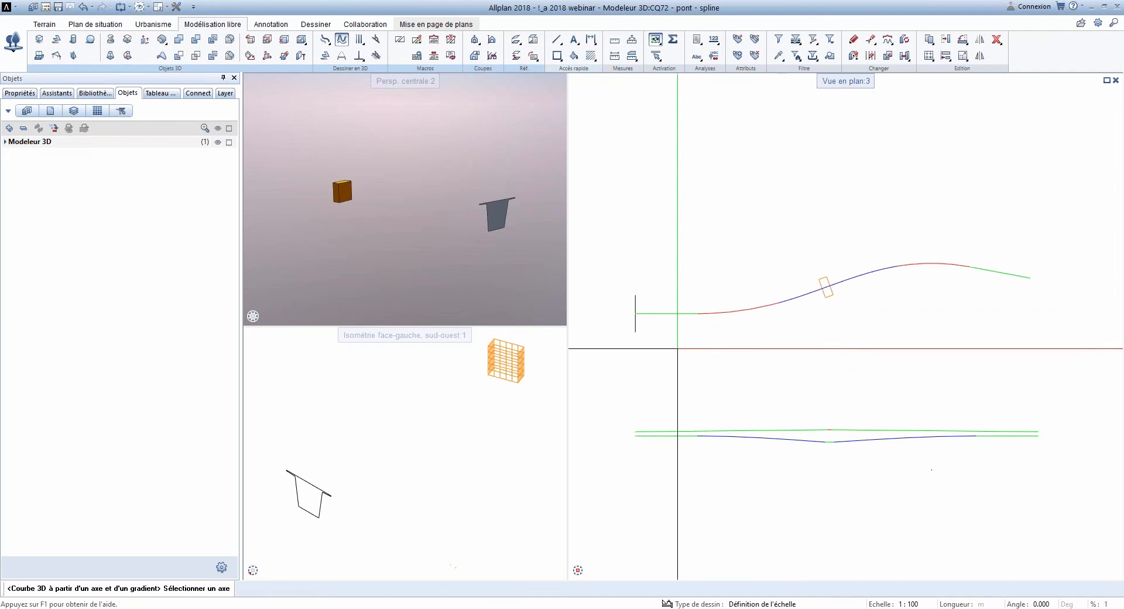
pyautogui.click(822, 289)
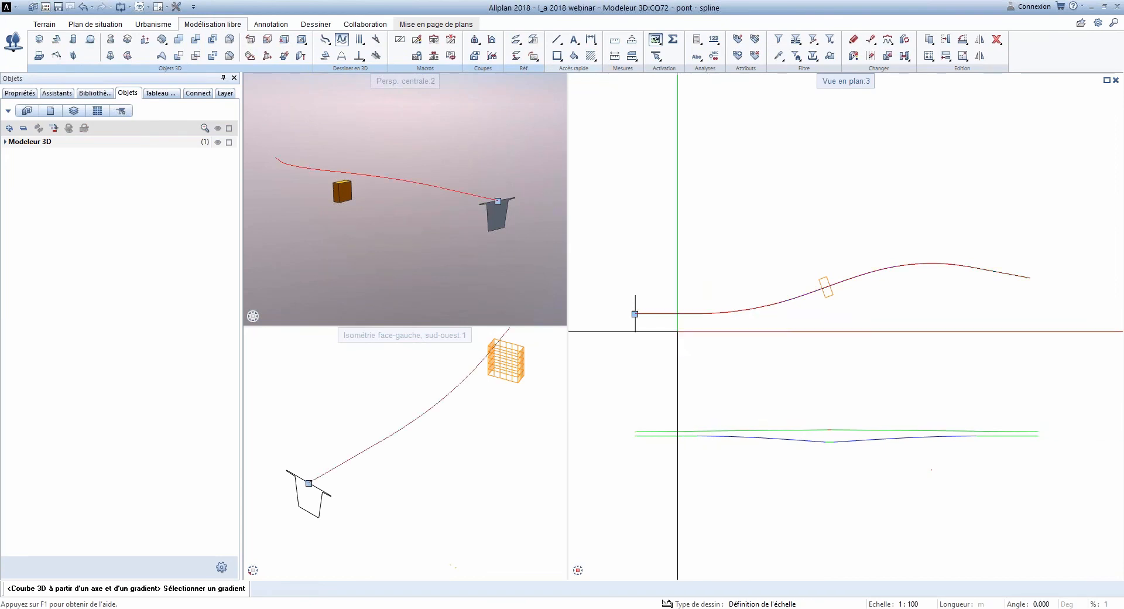
pyautogui.moveTo(354, 219); pyautogui.dragTo(413, 168)
pyautogui.moveTo(351, 226); pyautogui.dragTo(307, 281)
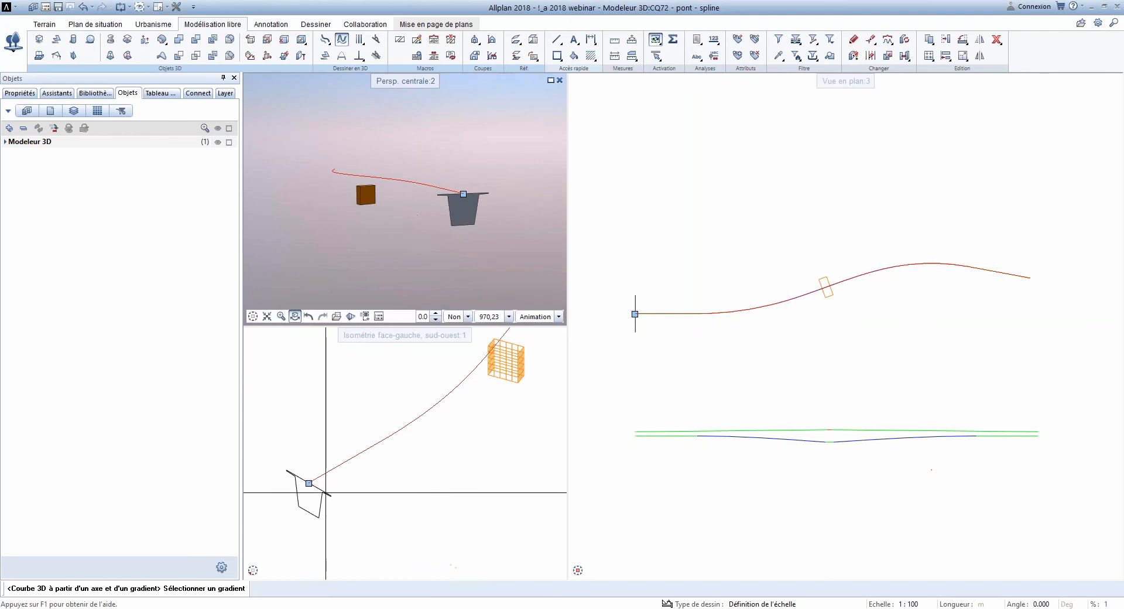
pyautogui.moveTo(488, 407); pyautogui.dragTo(464, 444, button='middle')
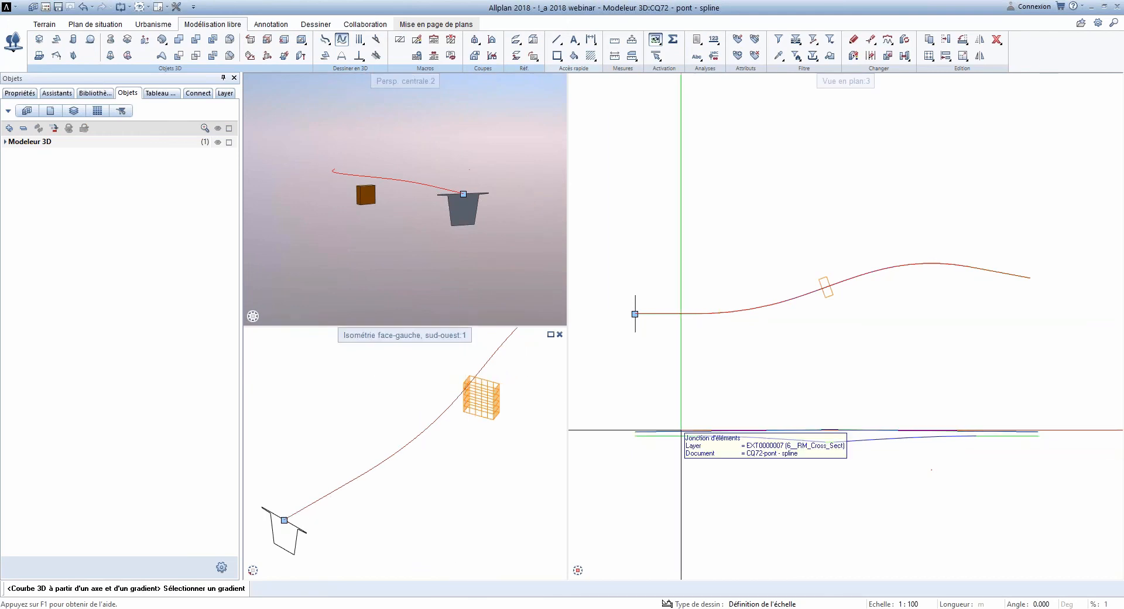
pyautogui.scroll(2, 723, 450)
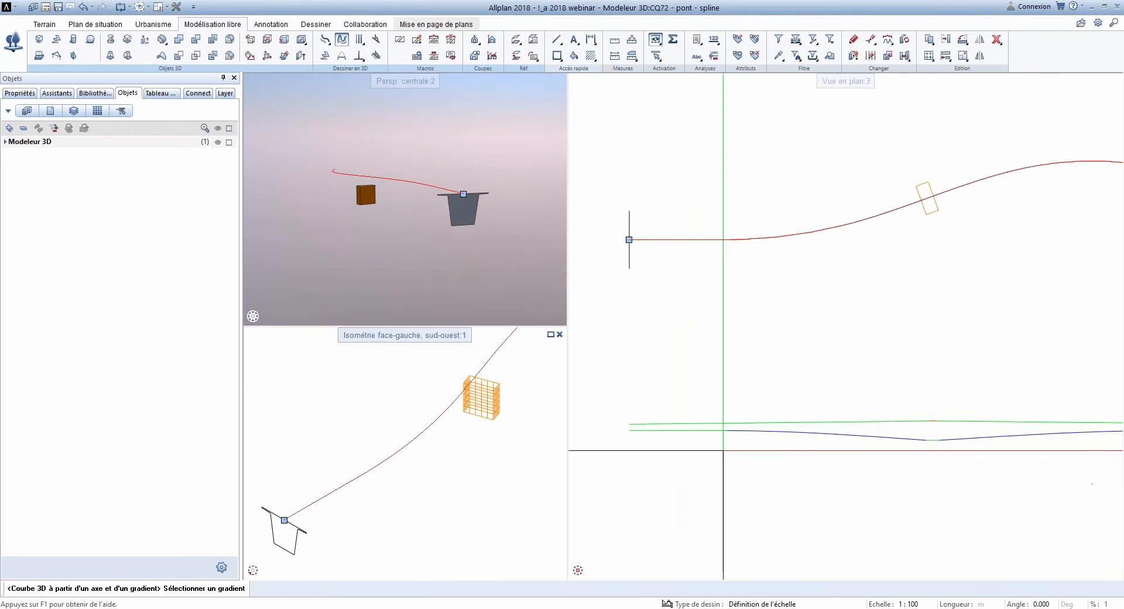
pyautogui.click(710, 422)
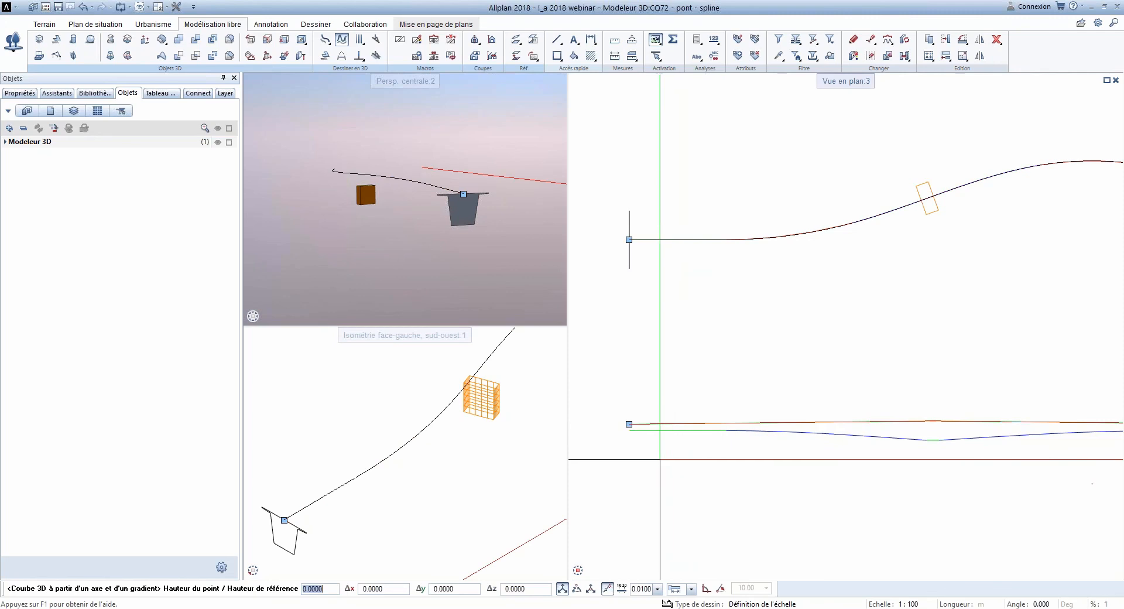
pyautogui.scroll(-2, 624, 419)
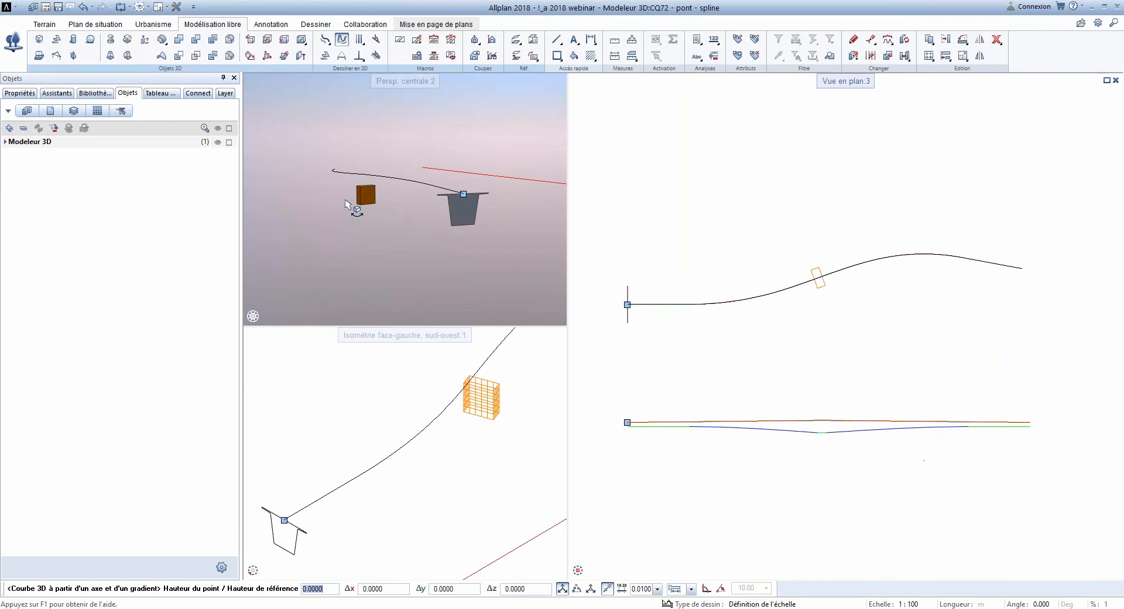
pyautogui.moveTo(345, 201); pyautogui.dragTo(468, 210)
pyautogui.scroll(3, 378, 196)
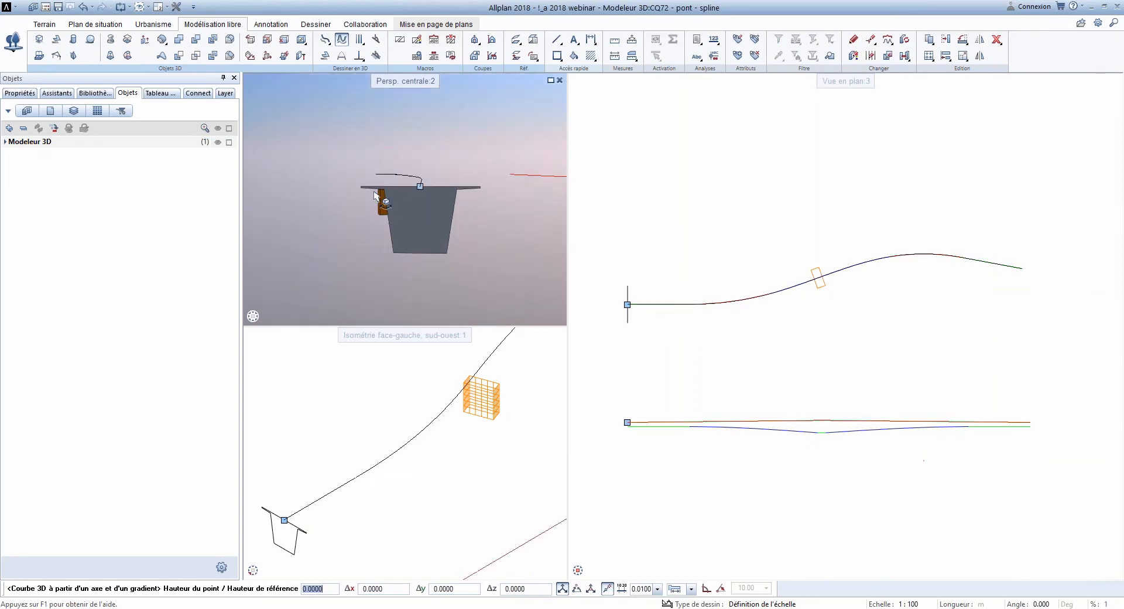
pyautogui.moveTo(380, 197); pyautogui.dragTo(378, 191)
pyautogui.scroll(2, 375, 197)
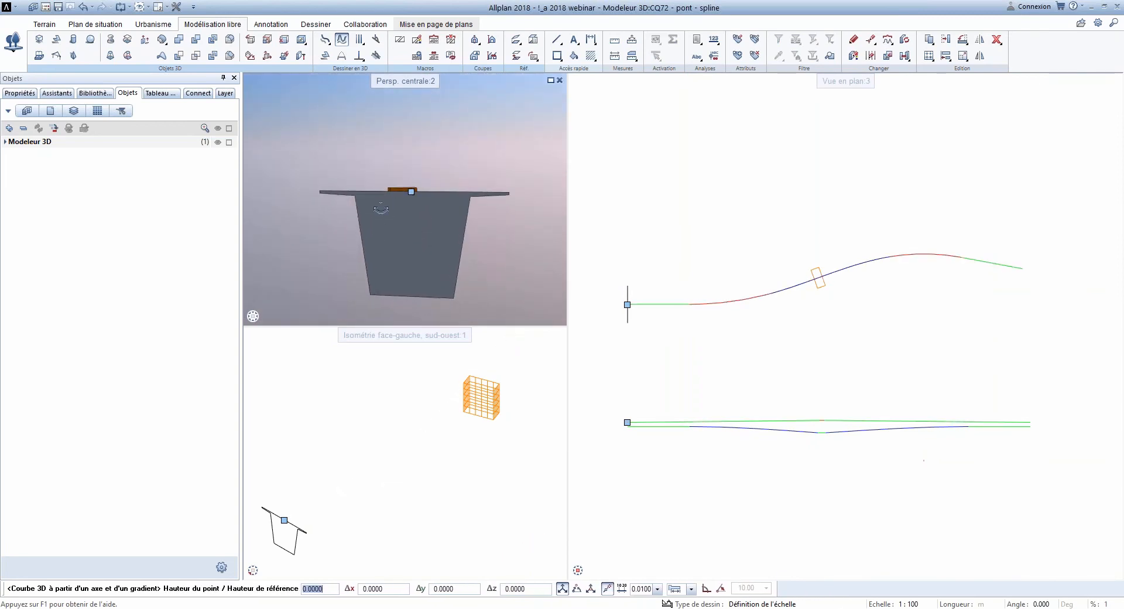
pyautogui.press('Return')
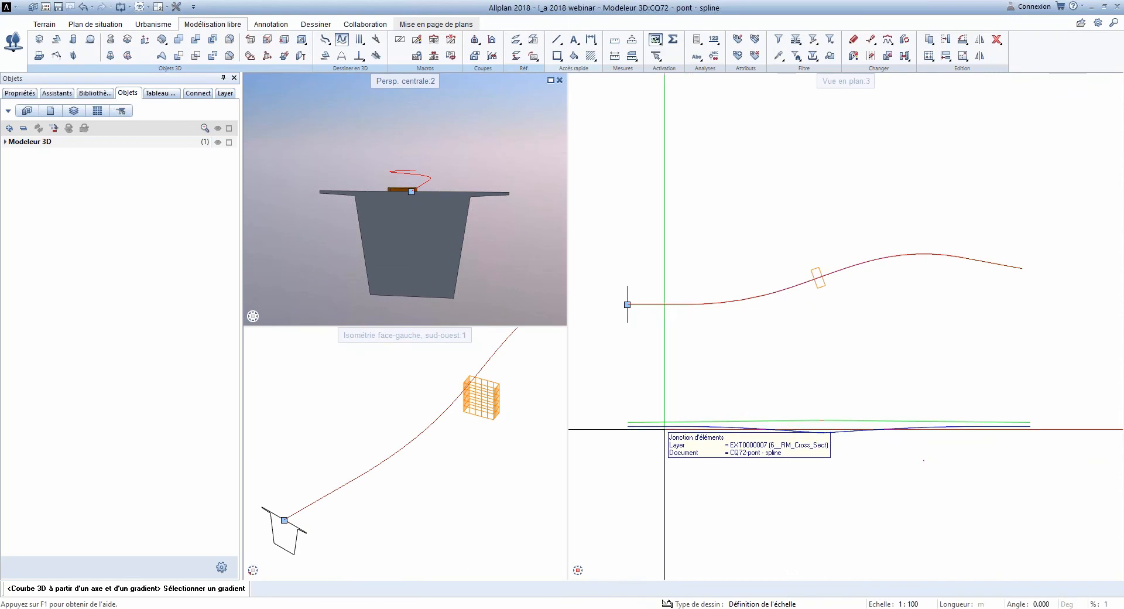
# Step: Create a 3D curve from the road axis and the upper green gradient with reference height 0, and inspect the spline's points
pyautogui.click(667, 428)
pyautogui.press('Return')
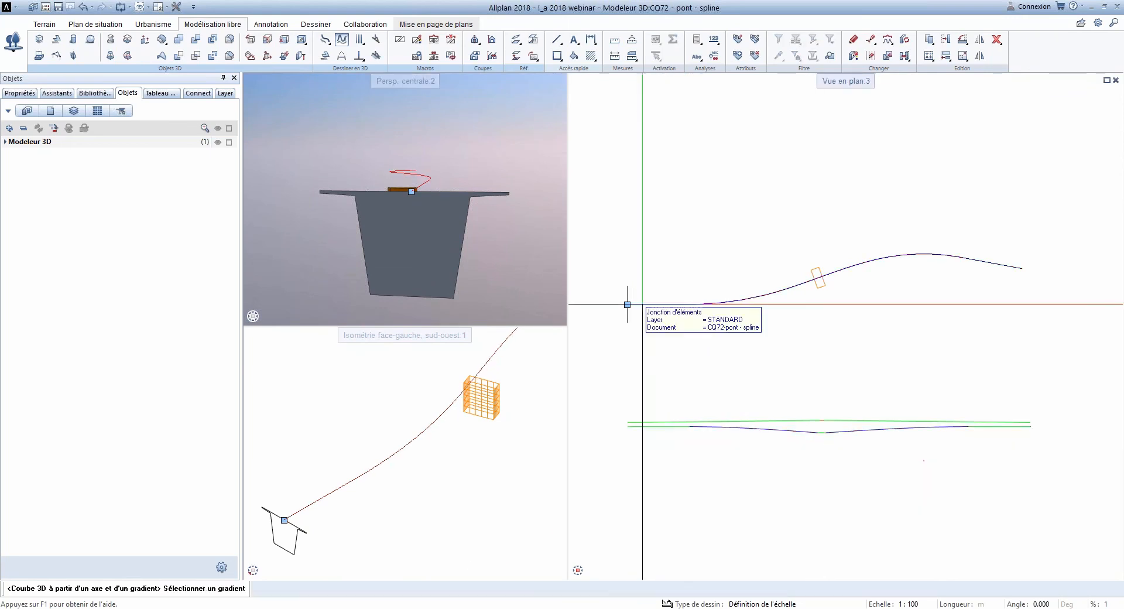
pyautogui.click(678, 422)
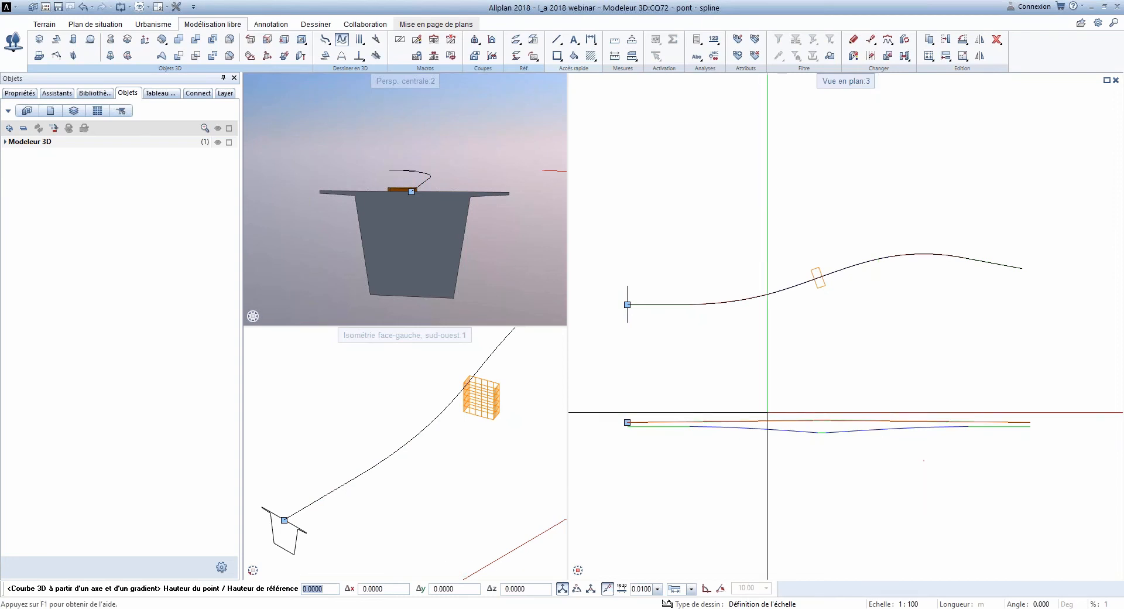
pyautogui.moveTo(457, 179); pyautogui.dragTo(461, 175, button='middle')
pyautogui.moveTo(567, 322); pyautogui.dragTo(559, 299, button='middle')
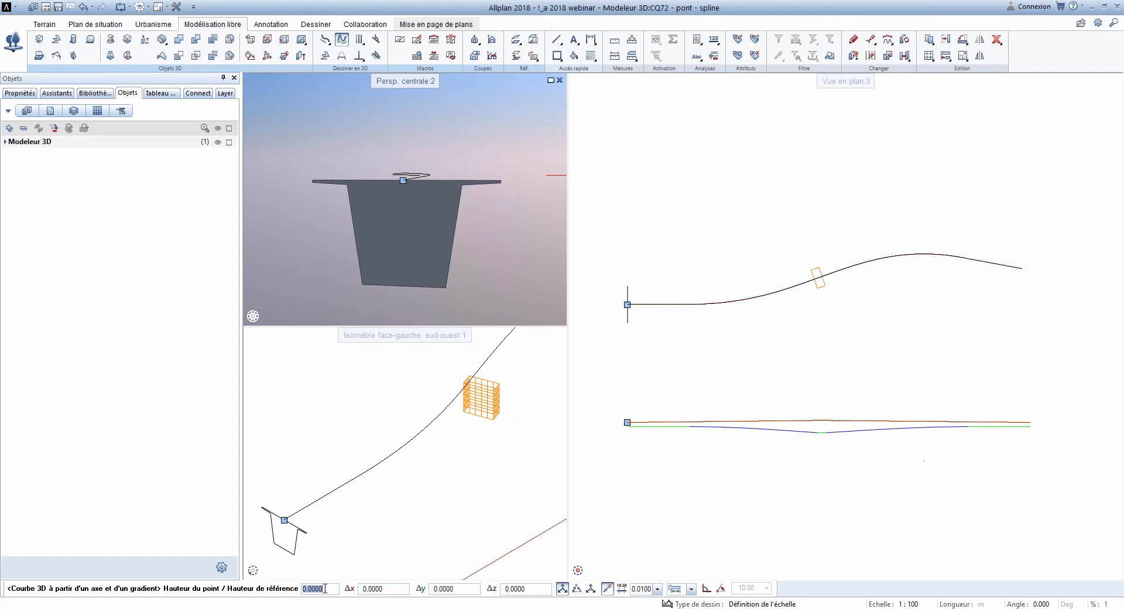
pyautogui.press('Return')
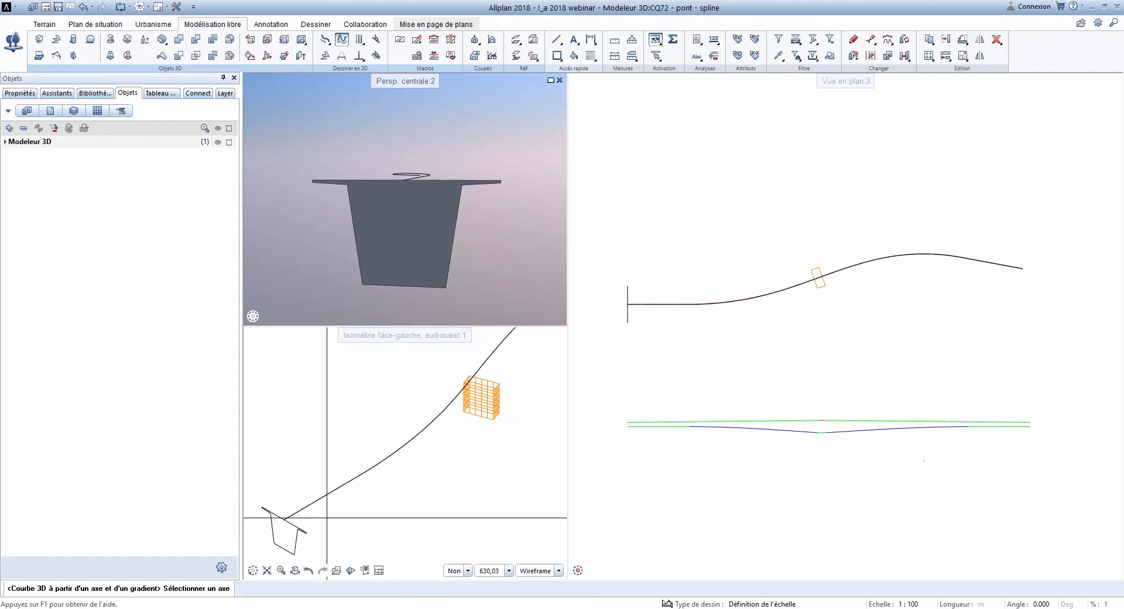
pyautogui.moveTo(389, 208); pyautogui.dragTo(414, 202, button='middle')
pyautogui.press('Escape')
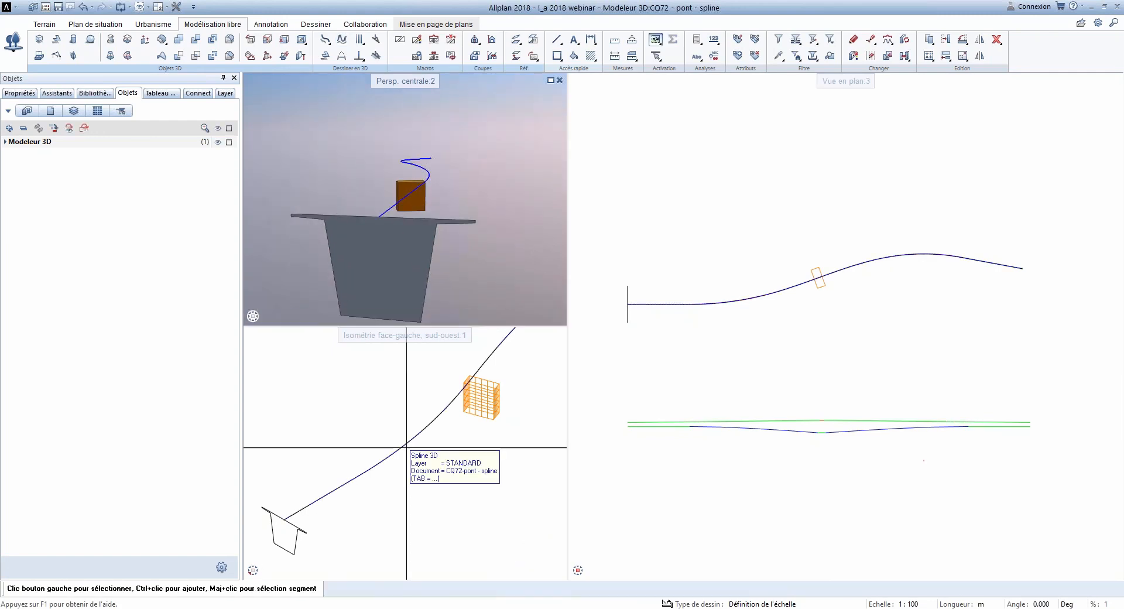
pyautogui.click(319, 497)
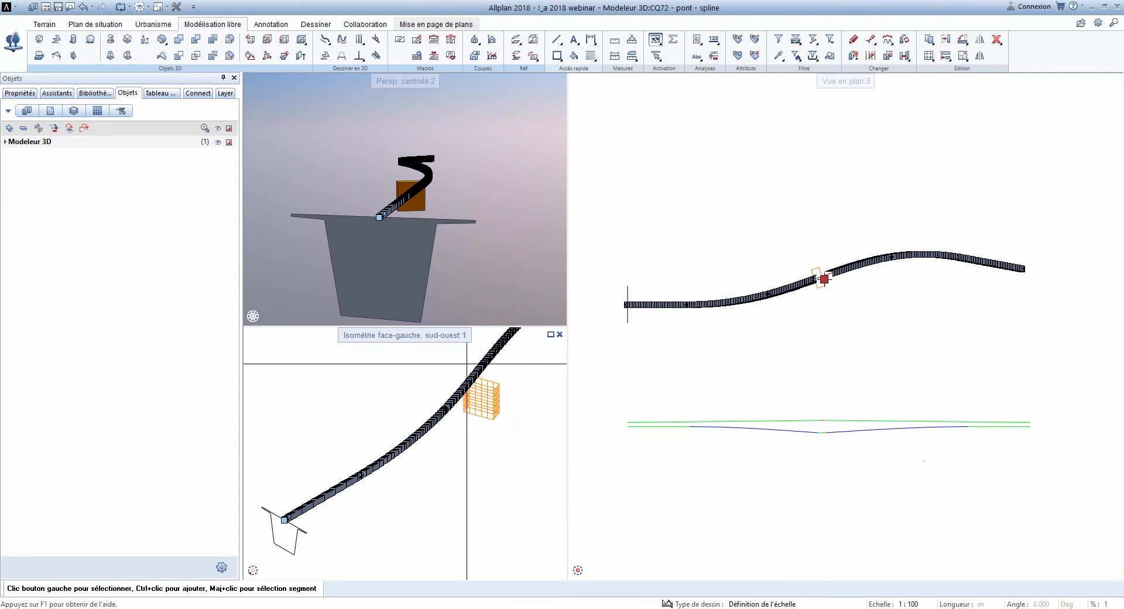
pyautogui.press('Escape')
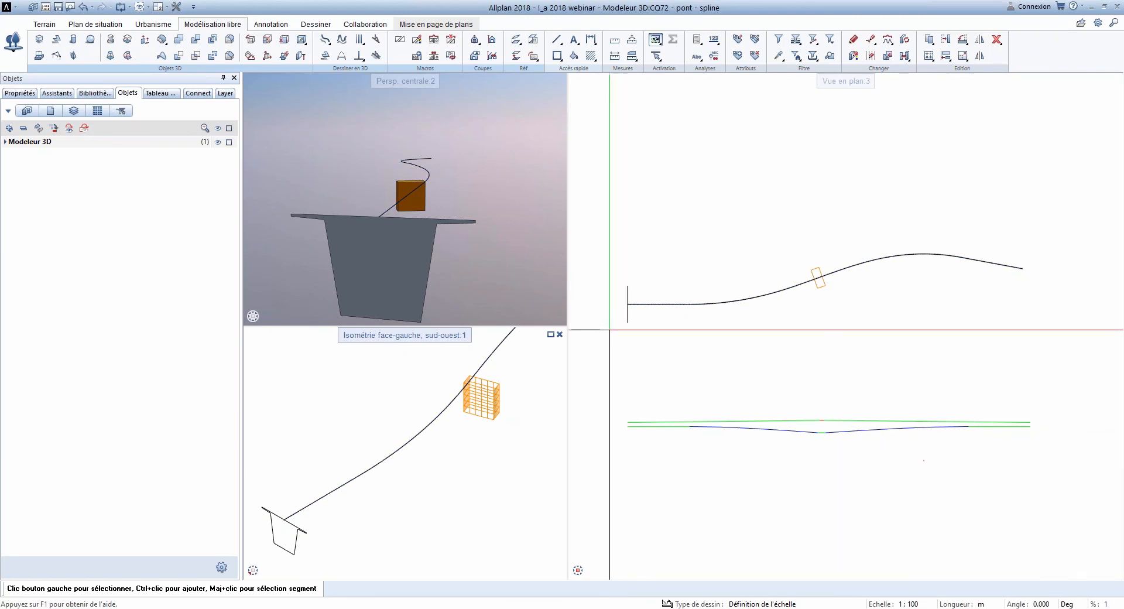
# Step: Start another 3D curve from axis and gradient, using the same road axis in plan
pyautogui.click(342, 41)
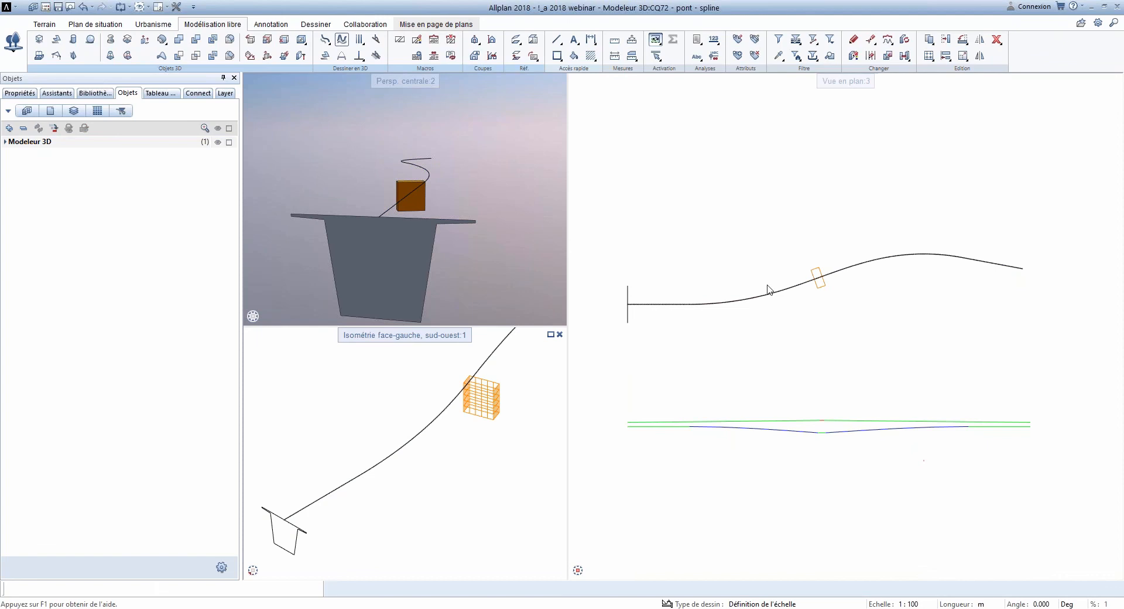
pyautogui.click(731, 302)
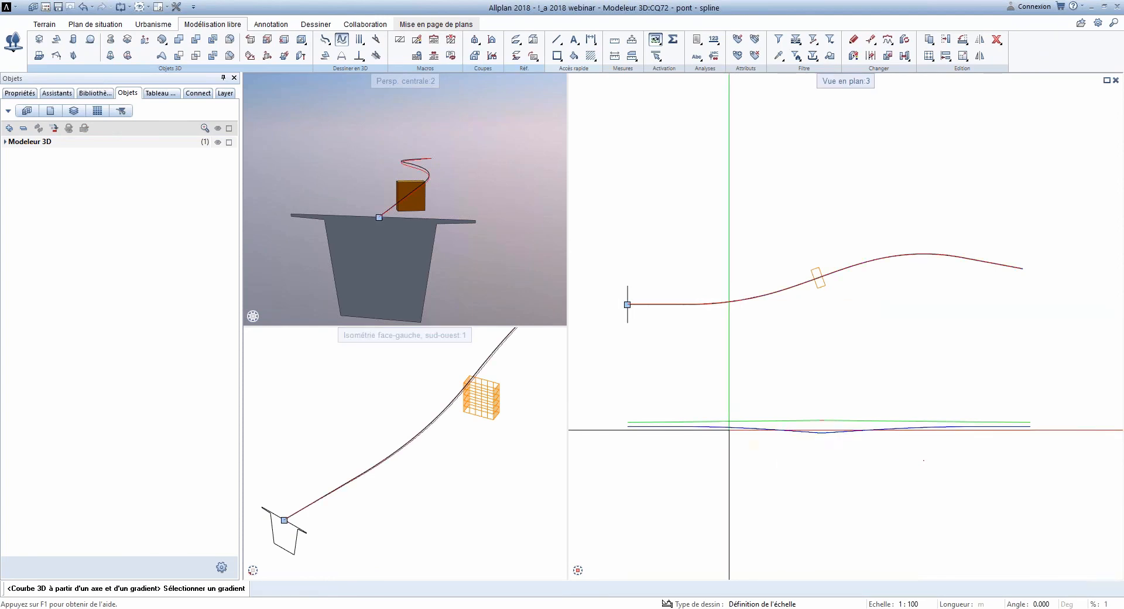
# Step: Create a second 3D curve from the axis and the lower, dipping gradient, with a reference height of -2
pyautogui.click(729, 429)
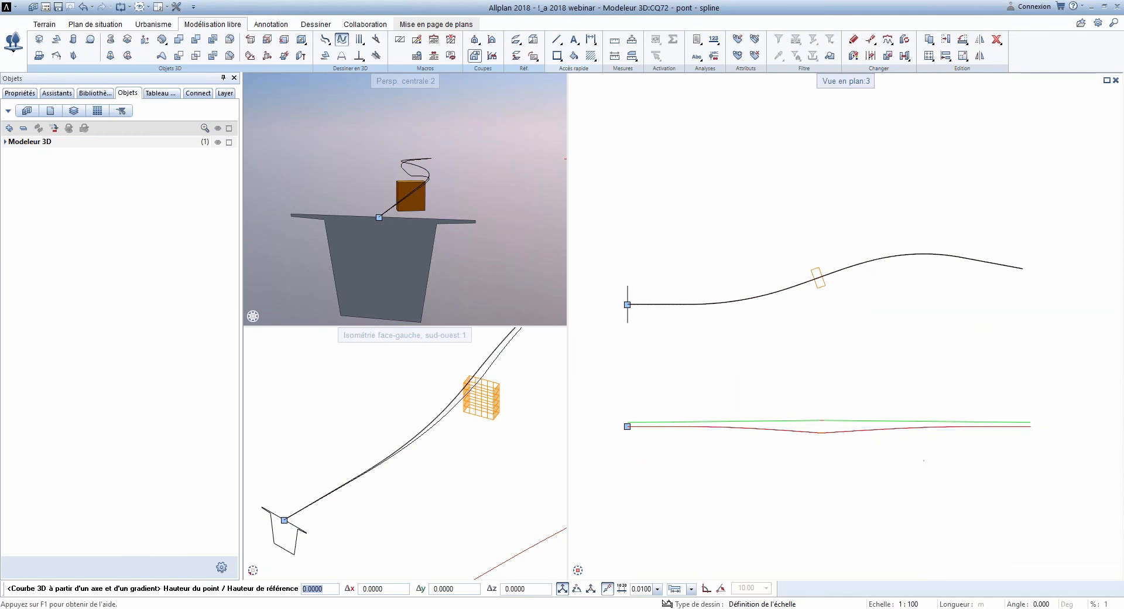
pyautogui.click(615, 55)
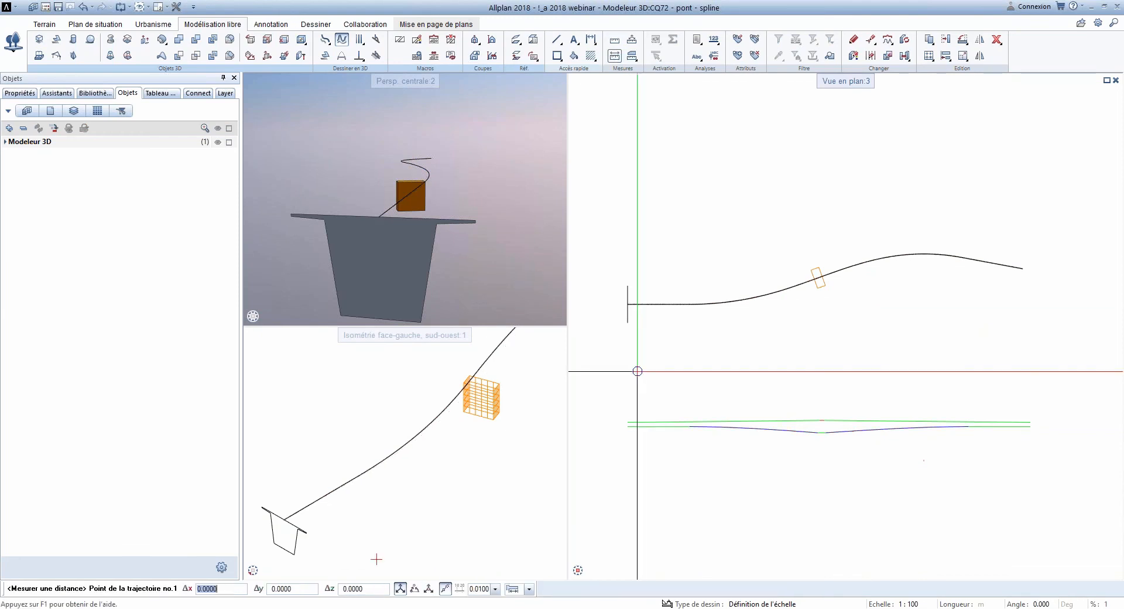
pyautogui.click(616, 415)
pyautogui.press('Escape')
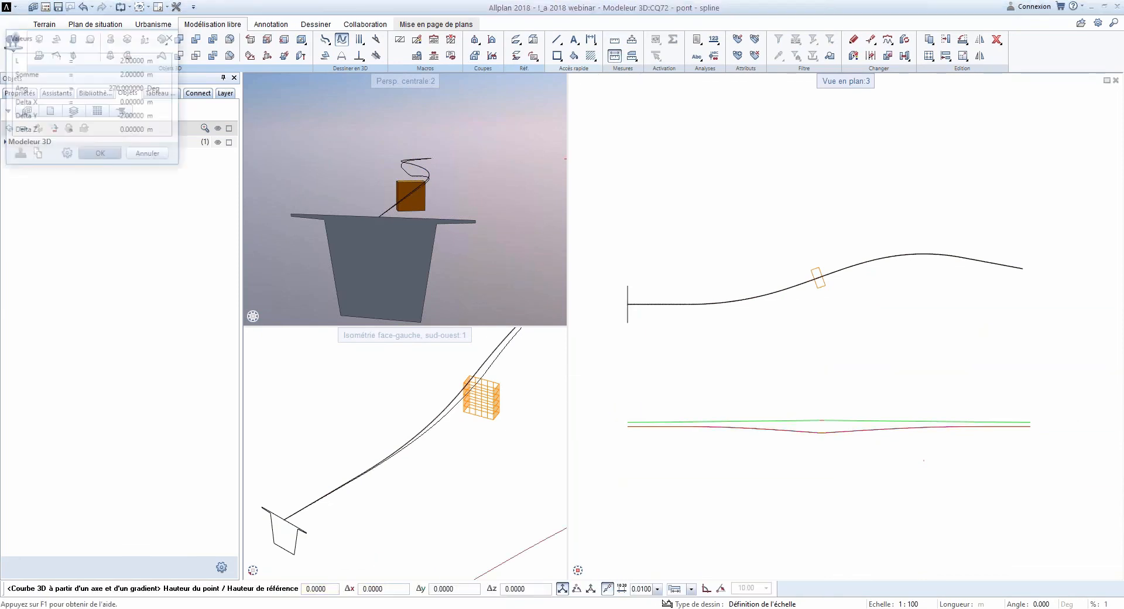
pyautogui.click(170, 38)
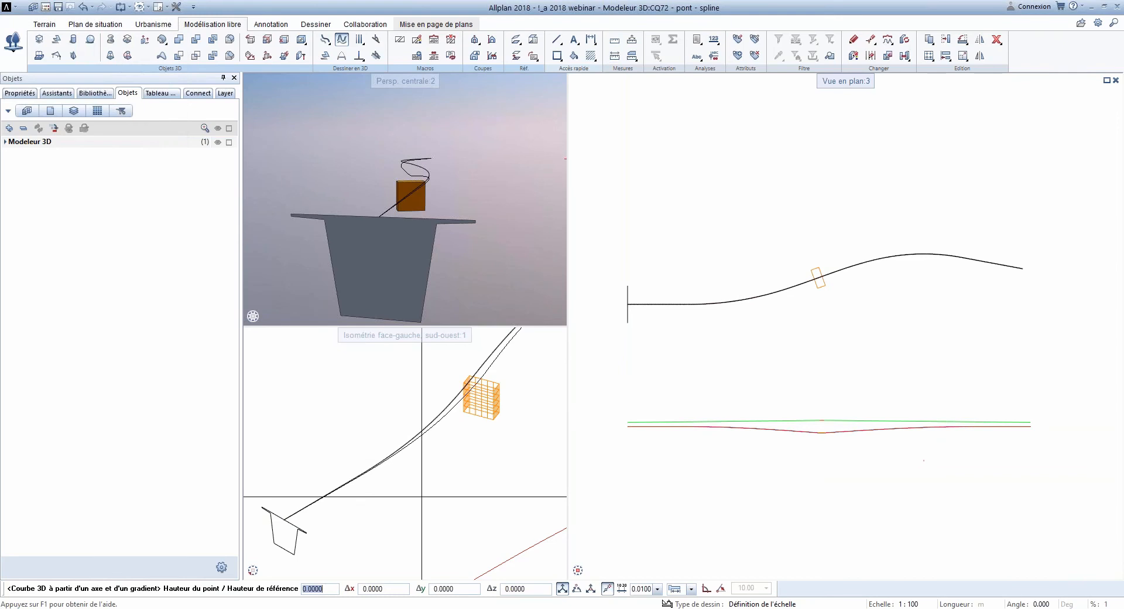
pyautogui.write('-2')
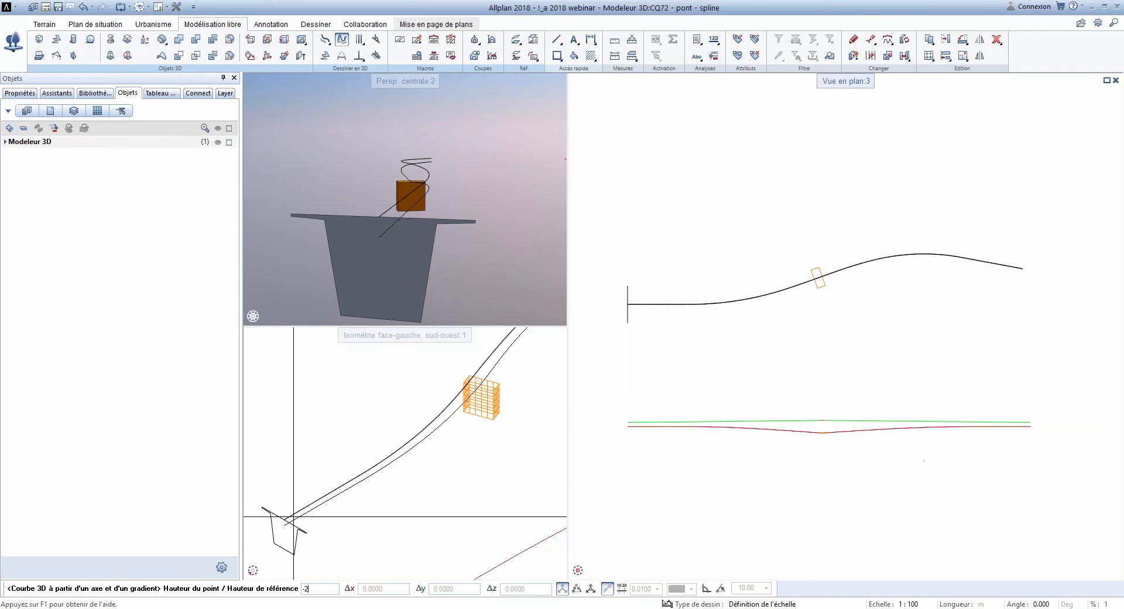
pyautogui.press('Return')
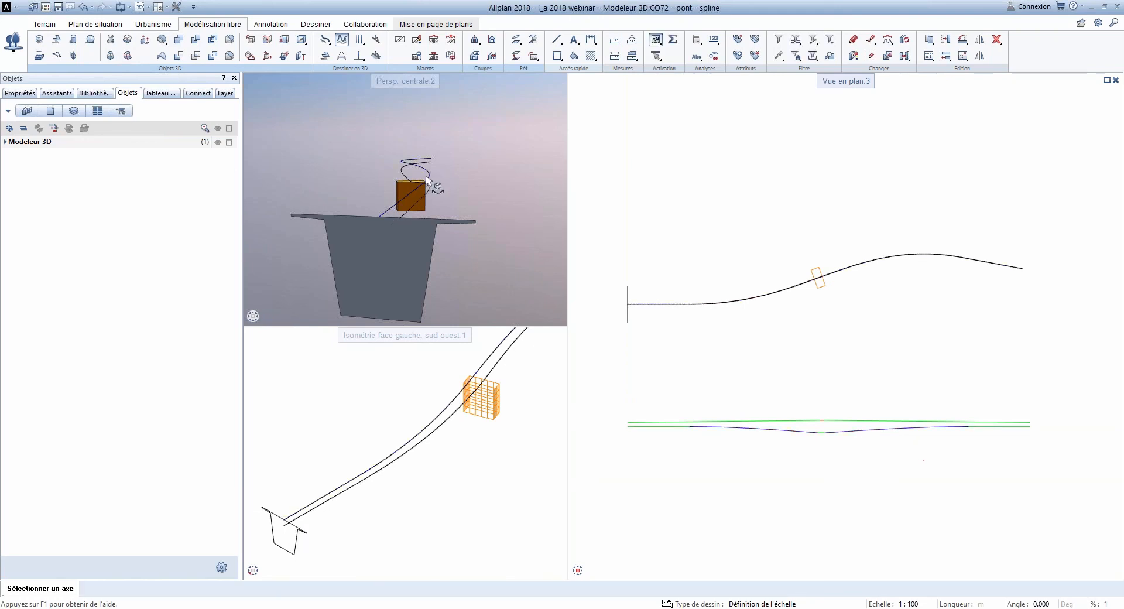
pyautogui.moveTo(437, 187); pyautogui.dragTo(394, 195)
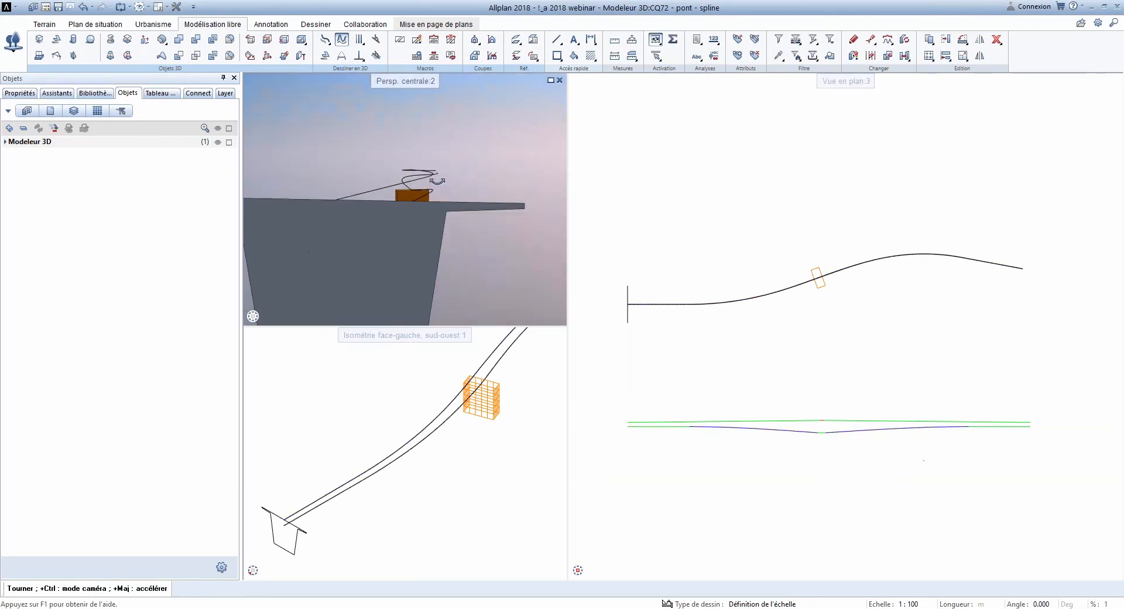
pyautogui.moveTo(382, 196); pyautogui.dragTo(395, 194, button='middle')
pyautogui.moveTo(382, 196); pyautogui.dragTo(369, 202)
pyautogui.press('Escape')
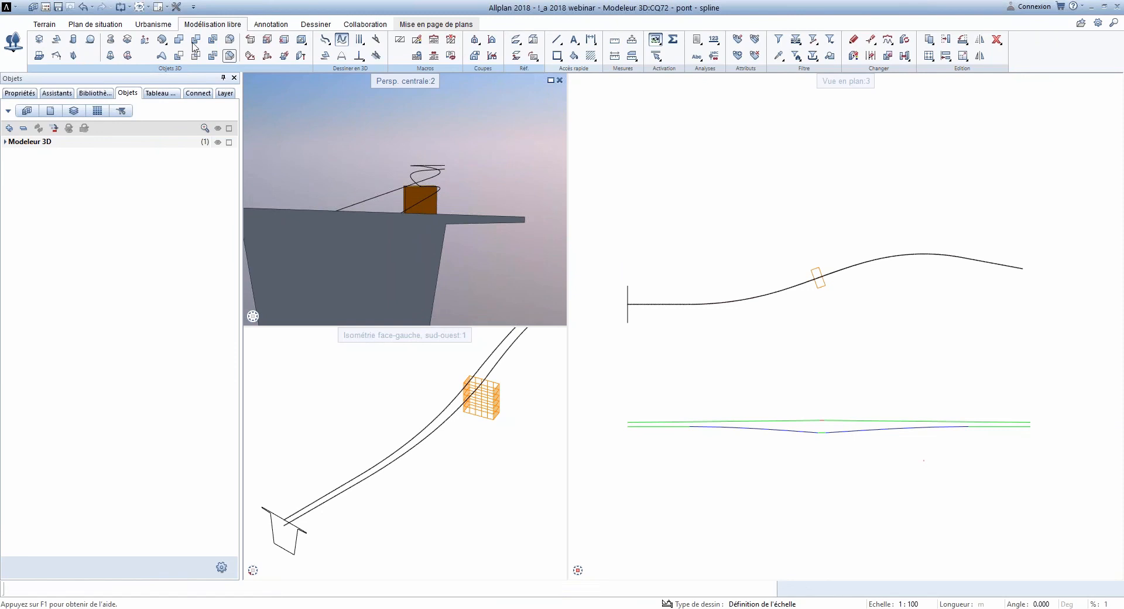
# Step: Extrude the bridge cross-section along the upper 3D spline as a closed volume, using the last profile rotation option
pyautogui.click(128, 40)
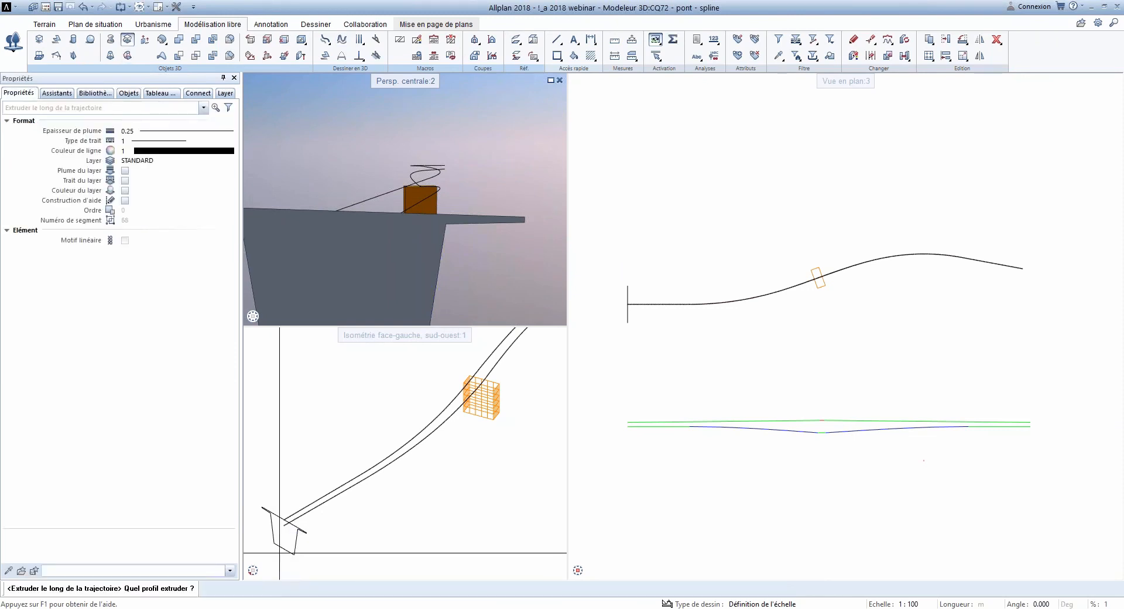
pyautogui.scroll(2, 292, 544)
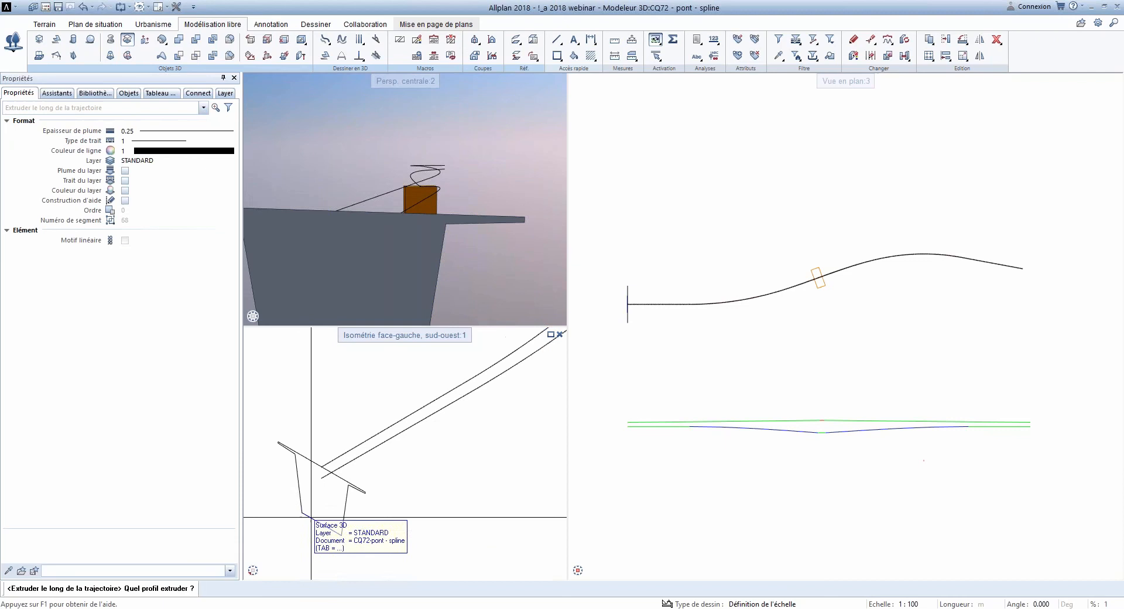
pyautogui.click(346, 509)
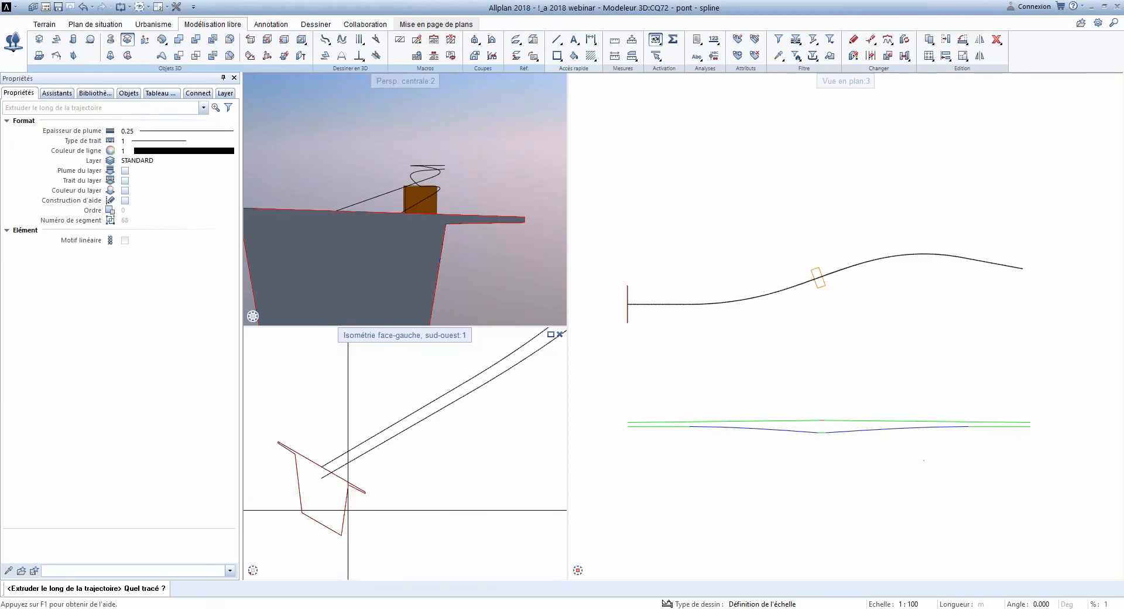
pyautogui.click(341, 455)
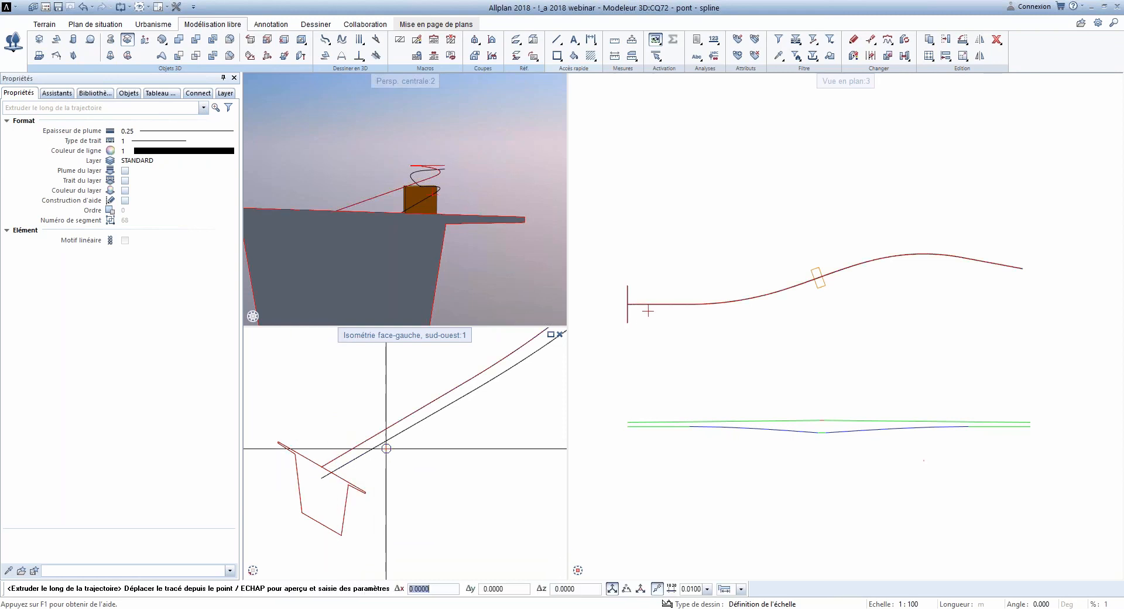
pyautogui.press('Escape')
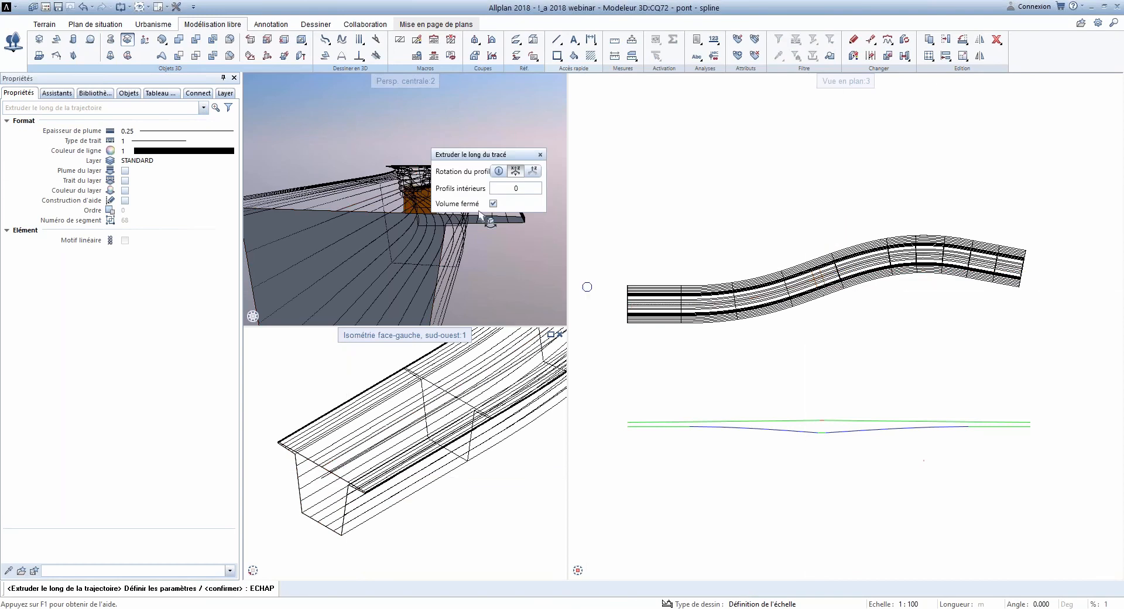
pyautogui.click(534, 171)
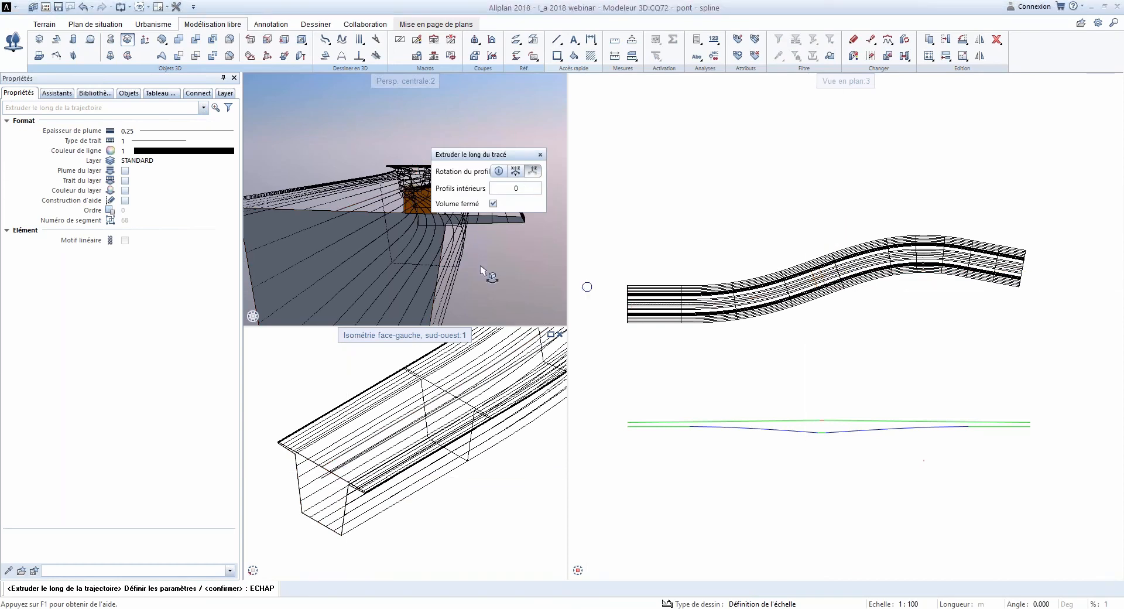
pyautogui.press('Escape')
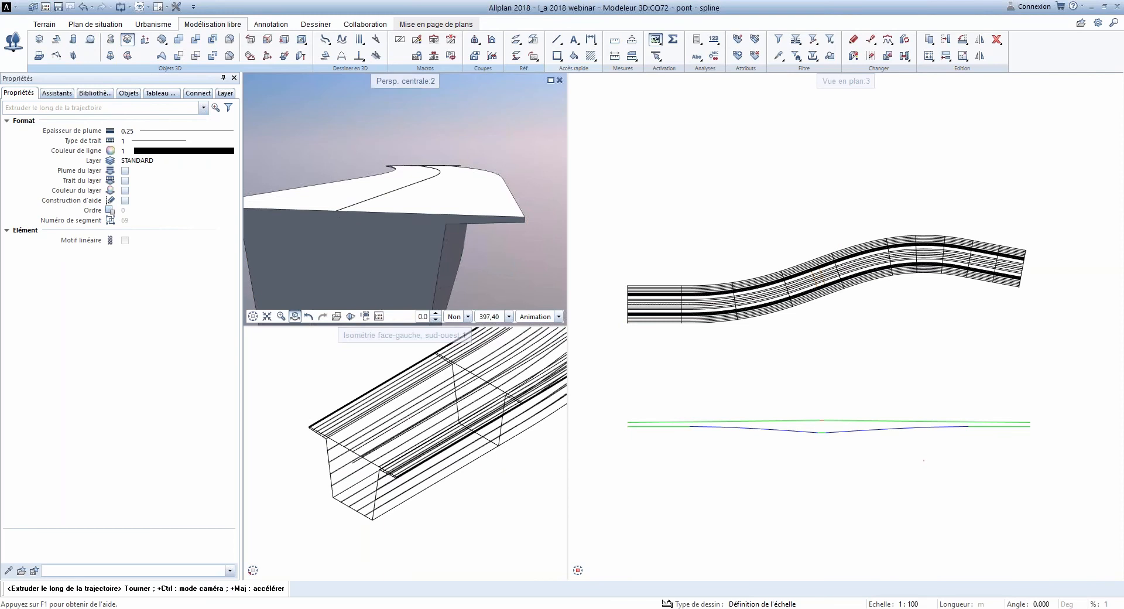
# Step: Start a 3D surface and set its line colour to 5 (magenta)
pyautogui.moveTo(515, 275); pyautogui.dragTo(502, 228)
pyautogui.scroll(-4, 502, 229)
pyautogui.click(57, 39)
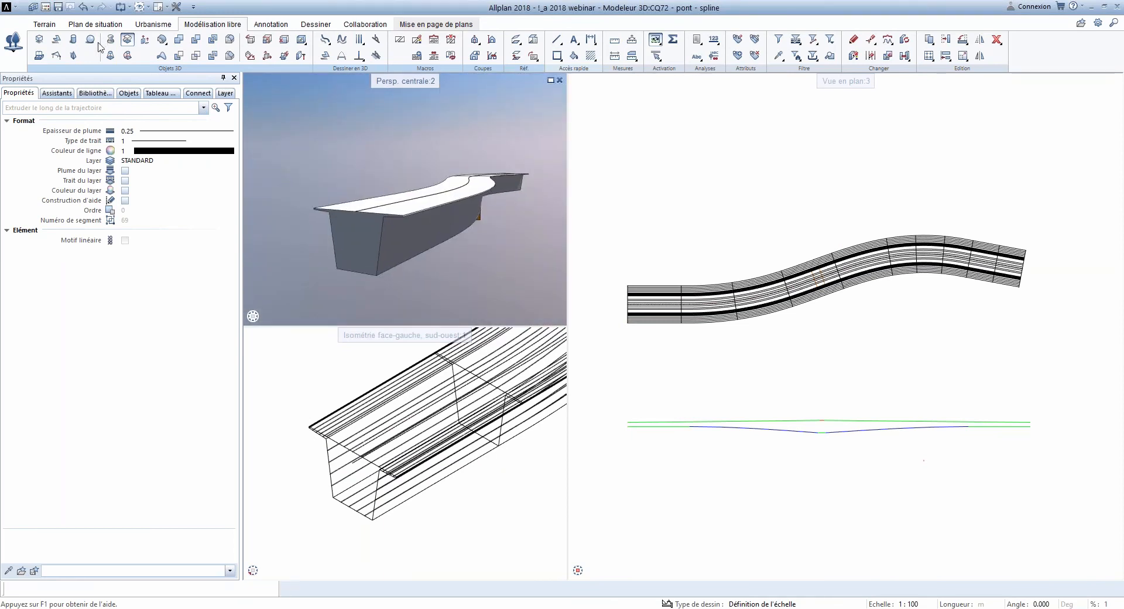
pyautogui.click(58, 40)
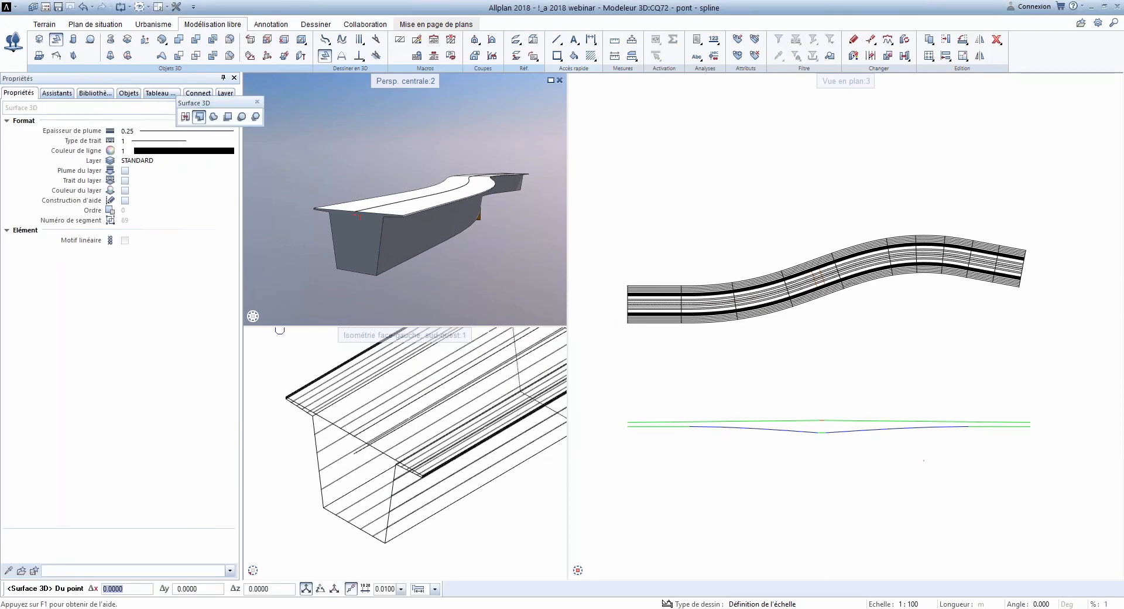
pyautogui.click(216, 153)
pyautogui.click(217, 198)
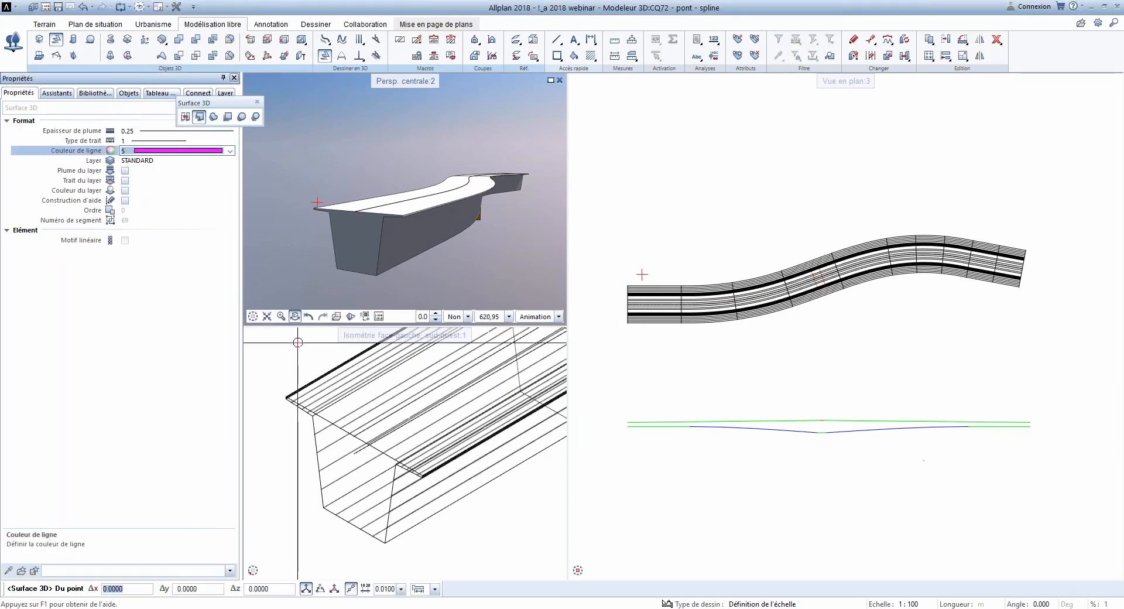
pyautogui.click(299, 422)
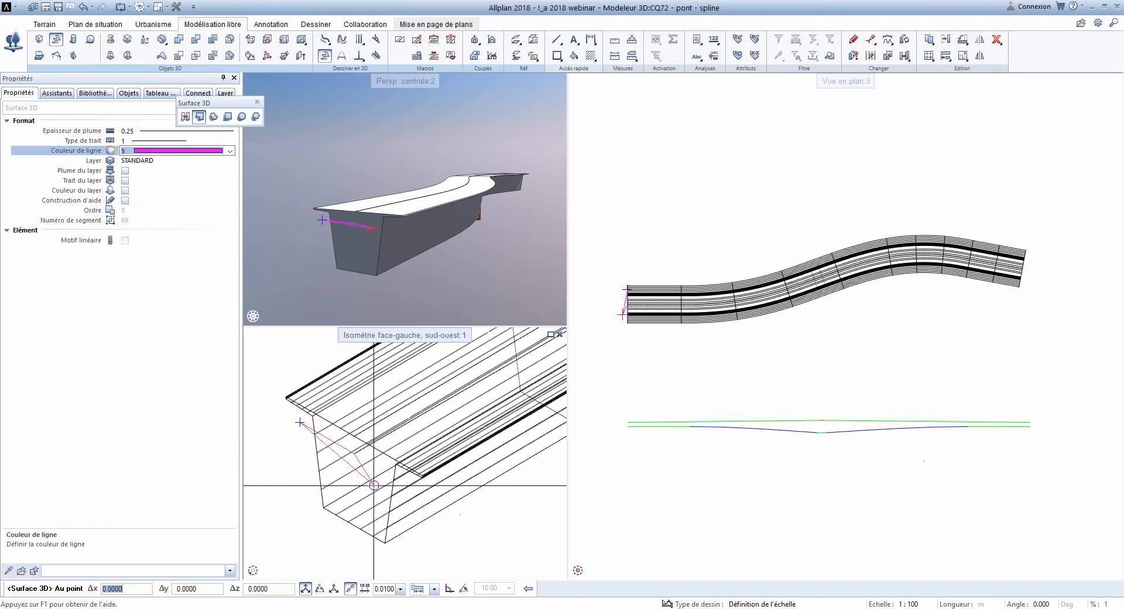
pyautogui.scroll(-2, 471, 481)
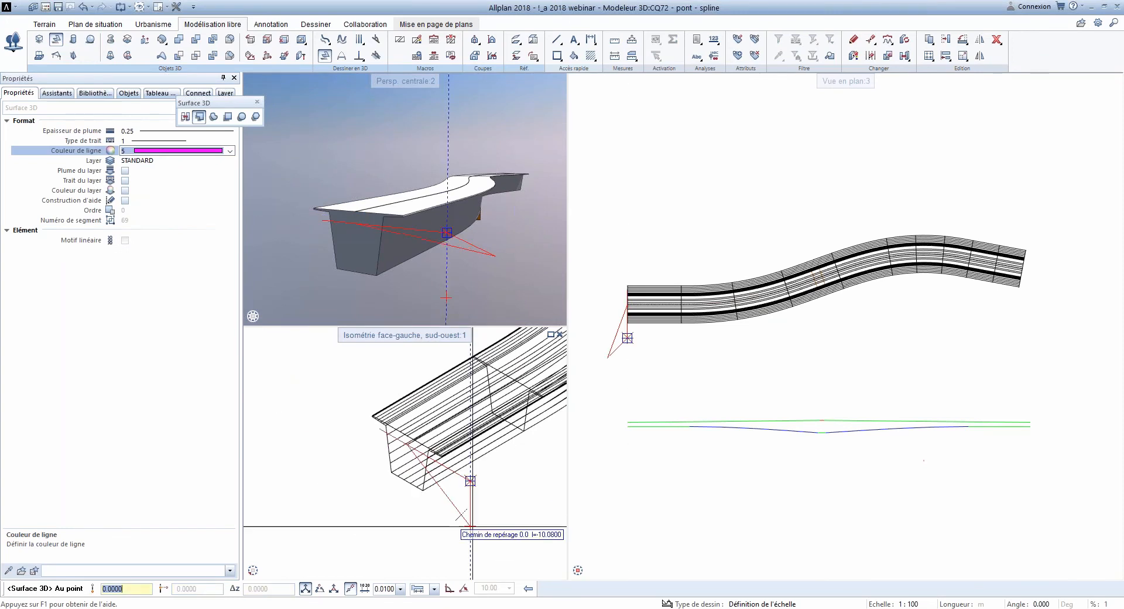
pyautogui.click(471, 481)
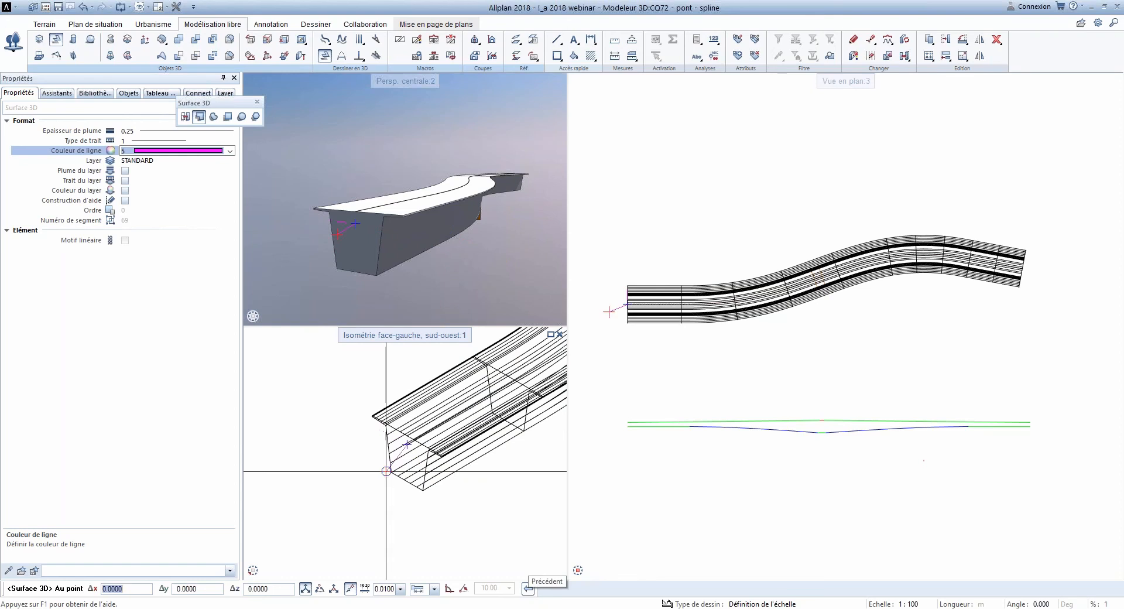
pyautogui.scroll(2, 389, 450)
pyautogui.click(531, 591)
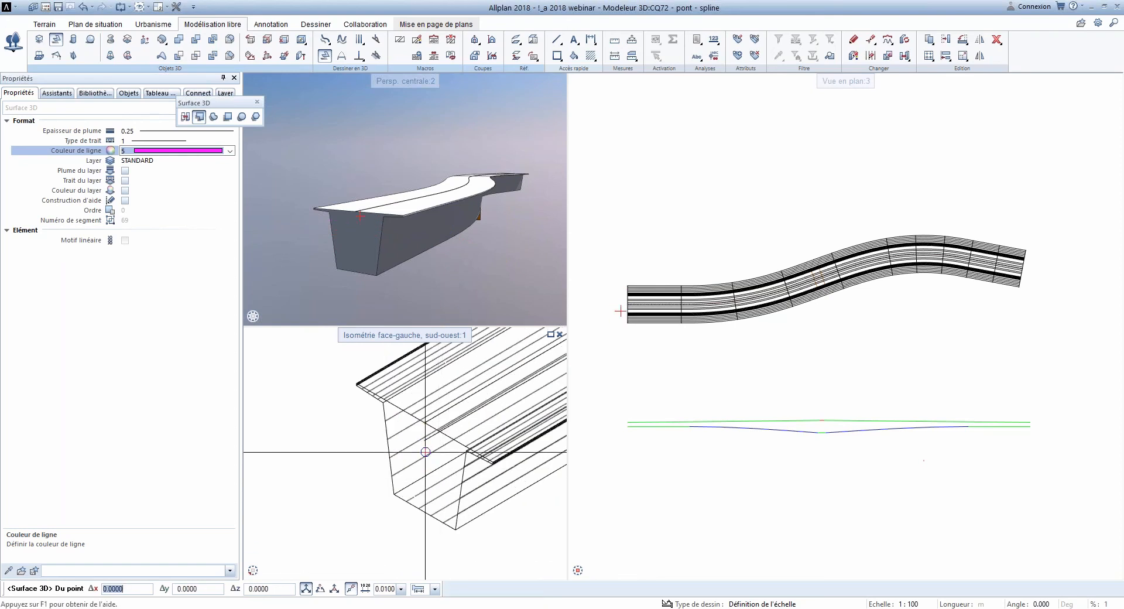
# Step: Draw a vertical four-sided 3D surface at the bridge's start, covering the section below the deck slab and extending past its underside
pyautogui.click(372, 410)
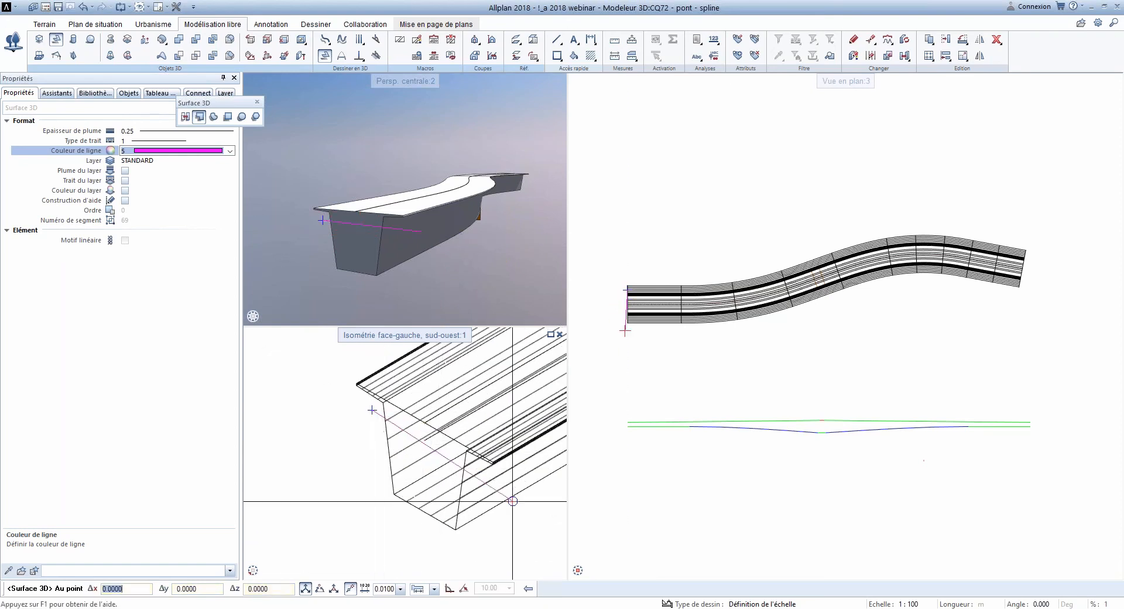
pyautogui.scroll(-3, 501, 468)
pyautogui.click(514, 483)
pyautogui.click(514, 545)
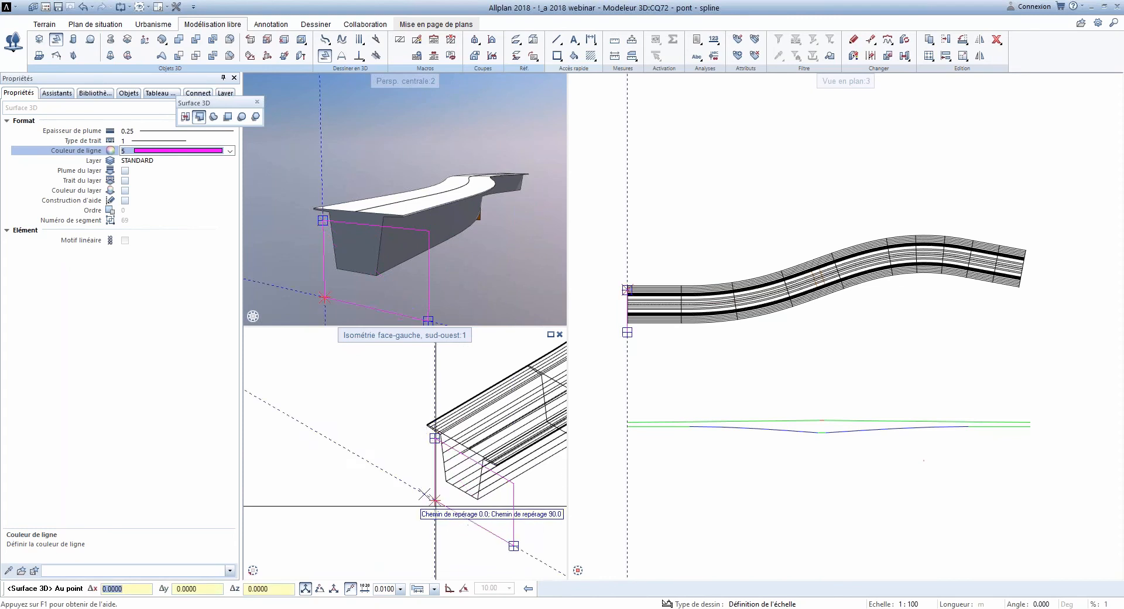
pyautogui.click(435, 504)
pyautogui.press('Escape')
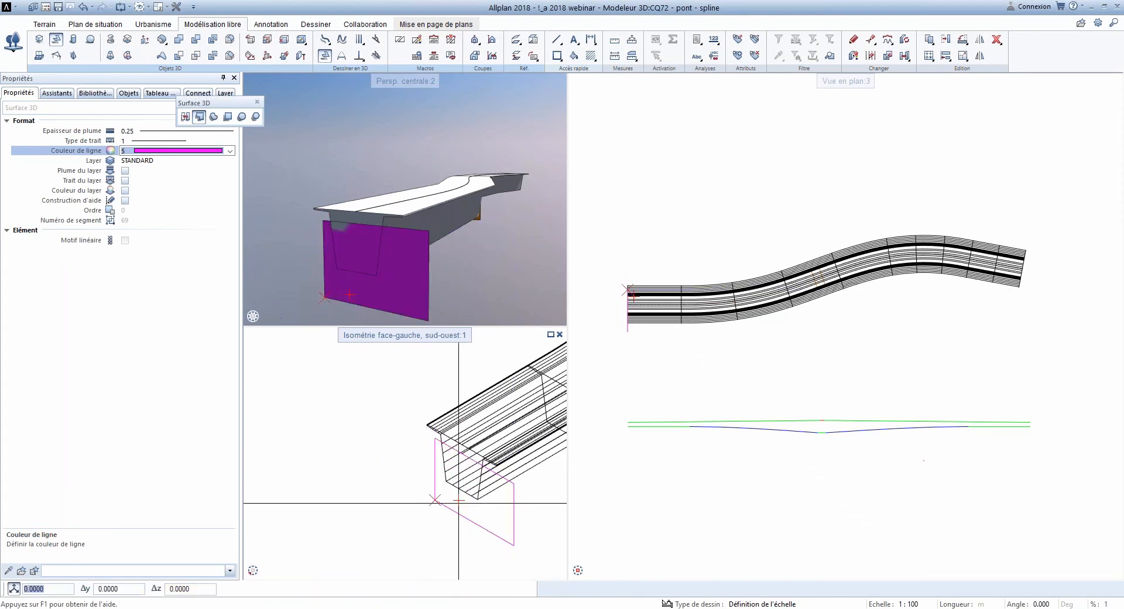
# Step: Extrude the magenta surface along the lower 3D spline as a closed volume, using the last profile rotation option
pyautogui.click(132, 44)
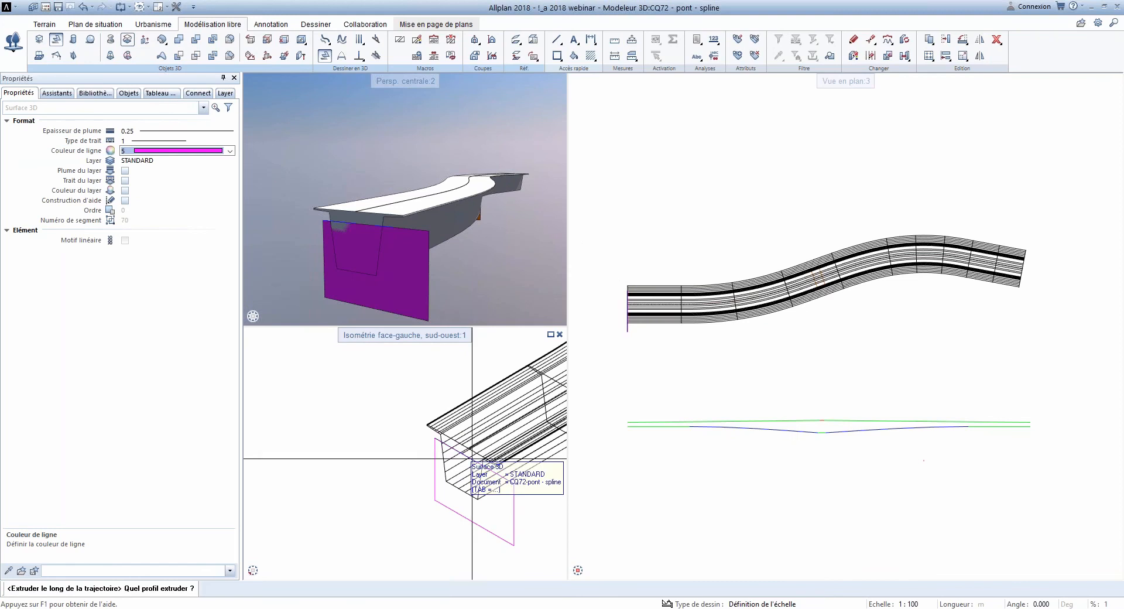
pyautogui.scroll(4, 363, 416)
pyautogui.click(363, 416)
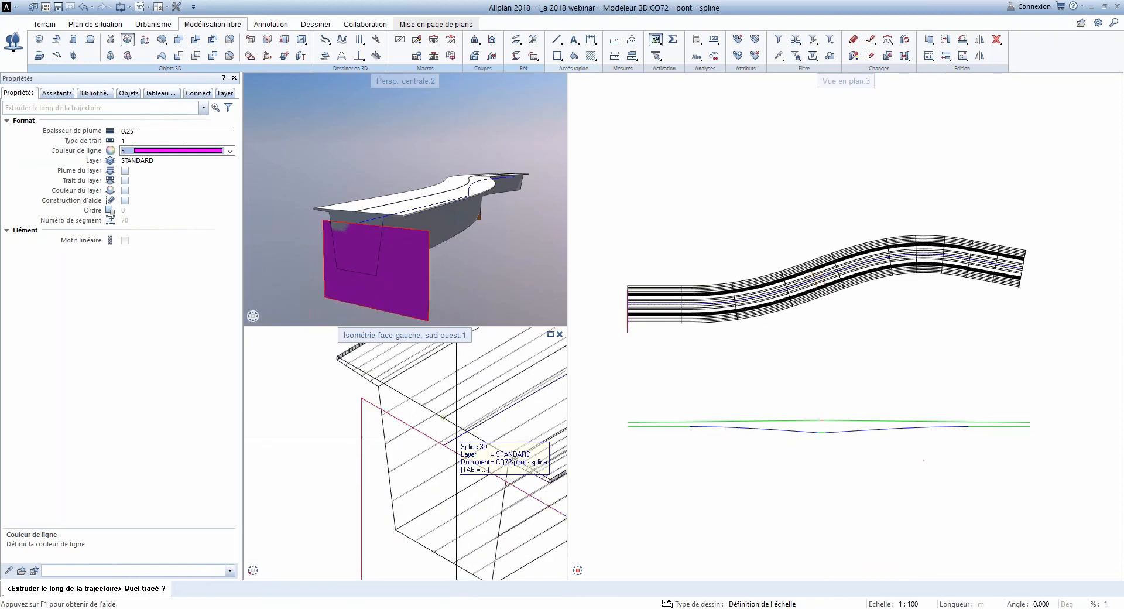
pyautogui.click(456, 438)
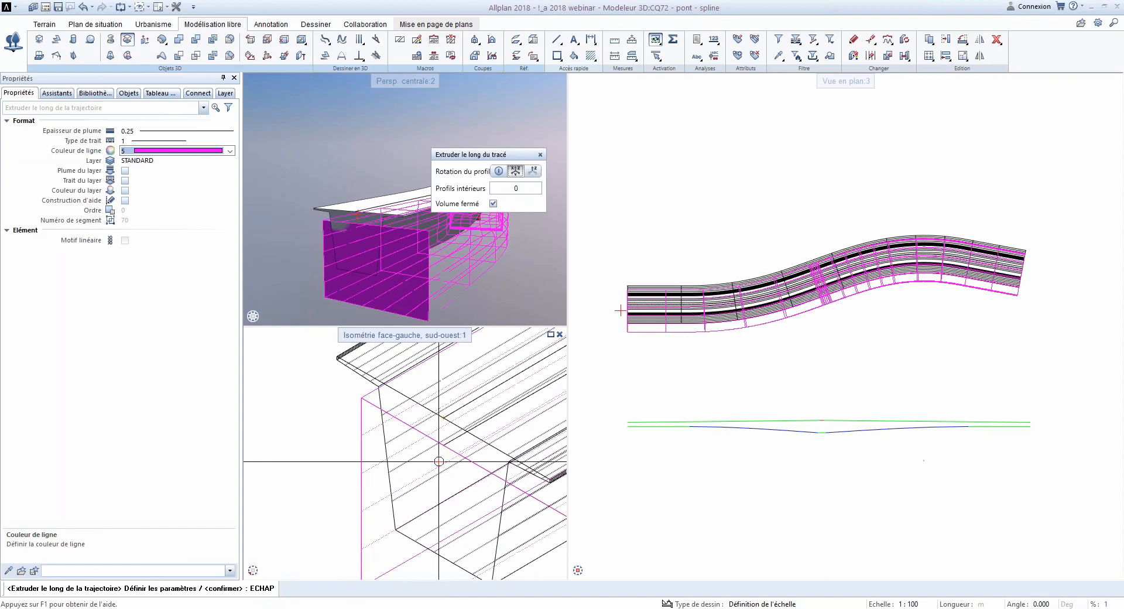
pyautogui.click(534, 171)
pyautogui.press('Escape')
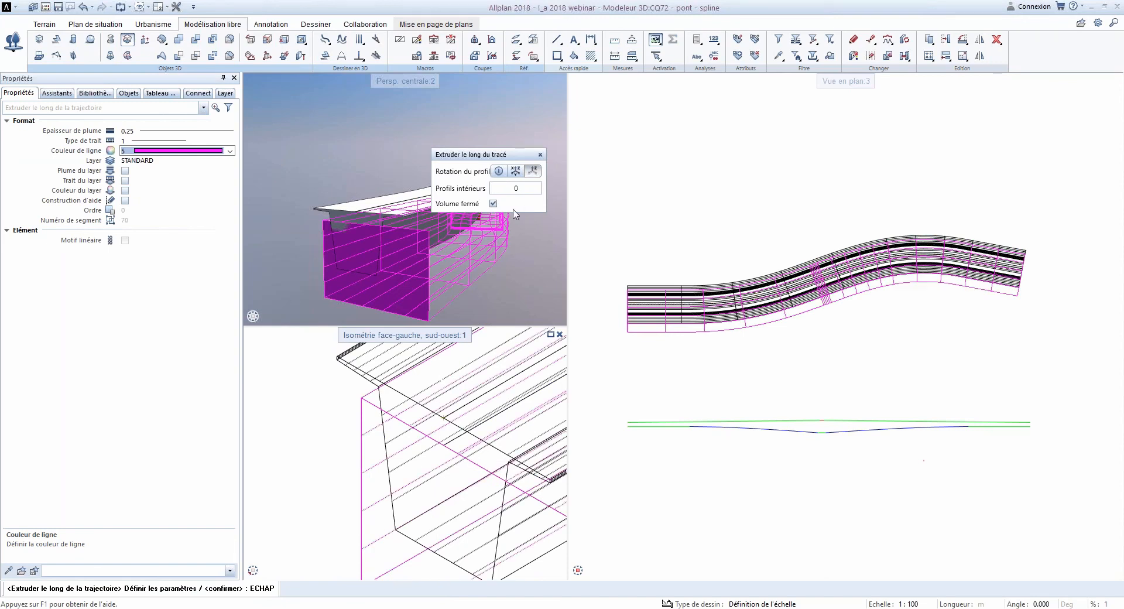
pyautogui.press('Escape')
# Step: Subtract the magenta volume from the bridge deck volume, deleting the subtracted volume
pyautogui.moveTo(481, 248); pyautogui.dragTo(431, 235)
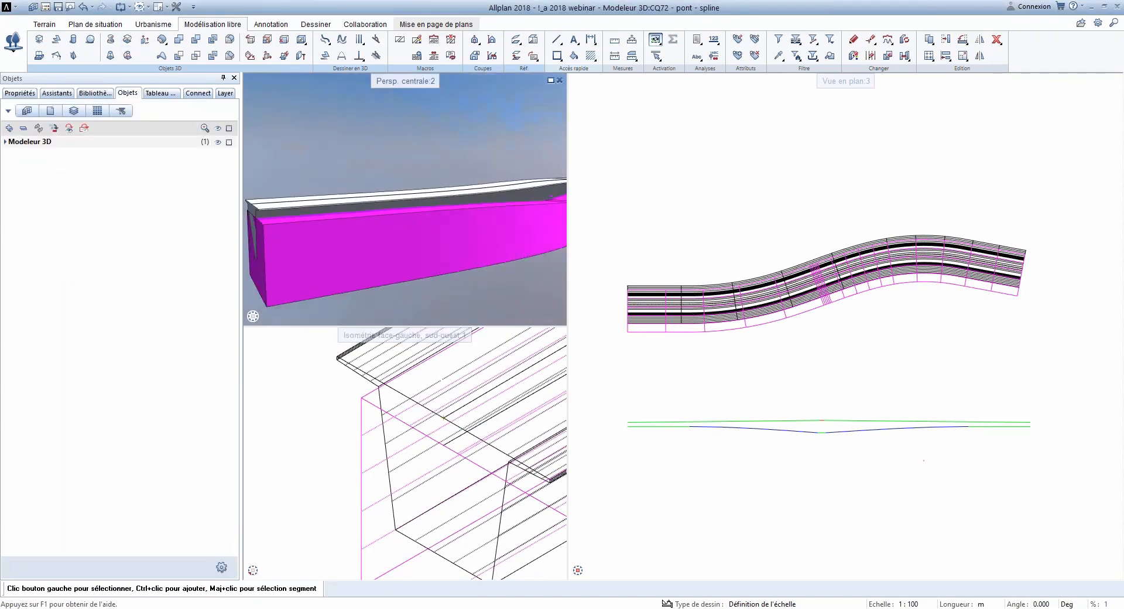
pyautogui.scroll(5, 404, 205)
pyautogui.scroll(-3, 497, 200)
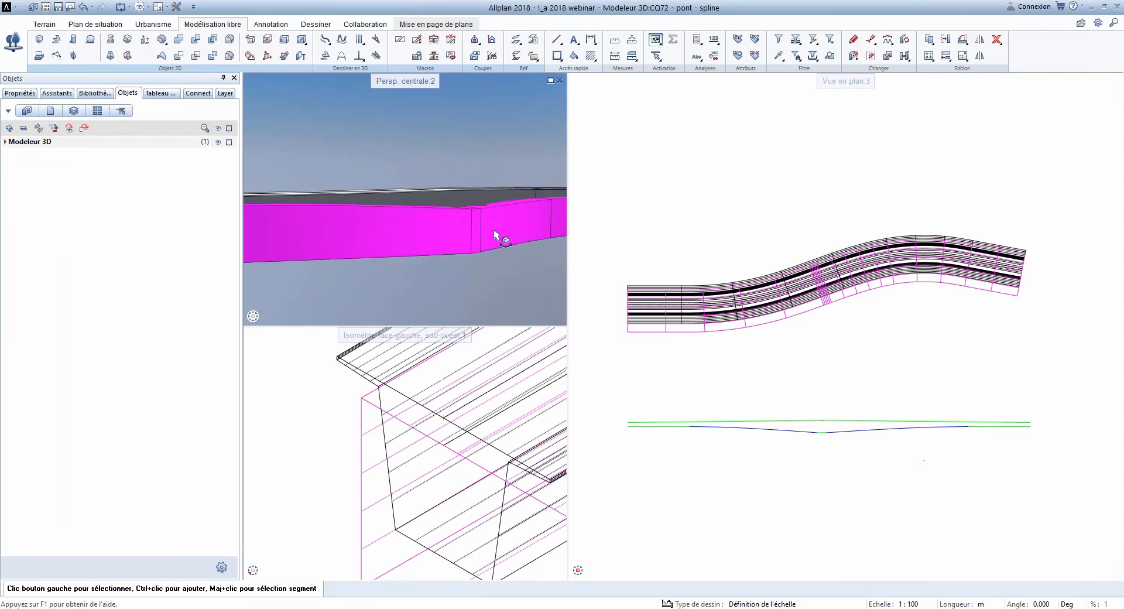
pyautogui.moveTo(493, 230); pyautogui.dragTo(482, 203)
pyautogui.moveTo(385, 219); pyautogui.dragTo(523, 231, button='middle')
pyautogui.moveTo(523, 231); pyautogui.dragTo(466, 226)
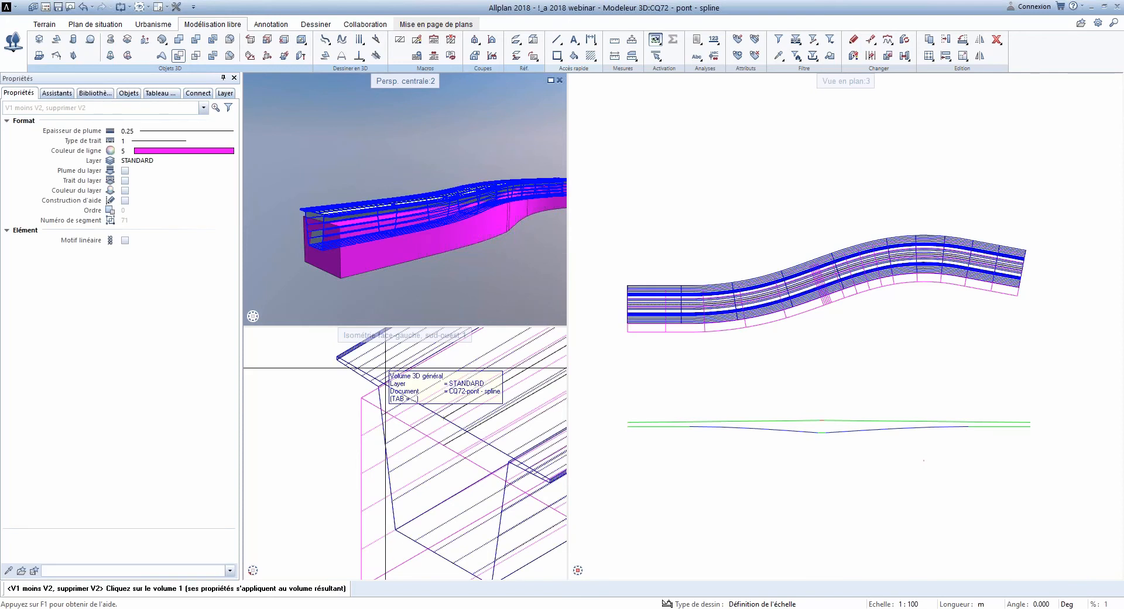
pyautogui.click(380, 367)
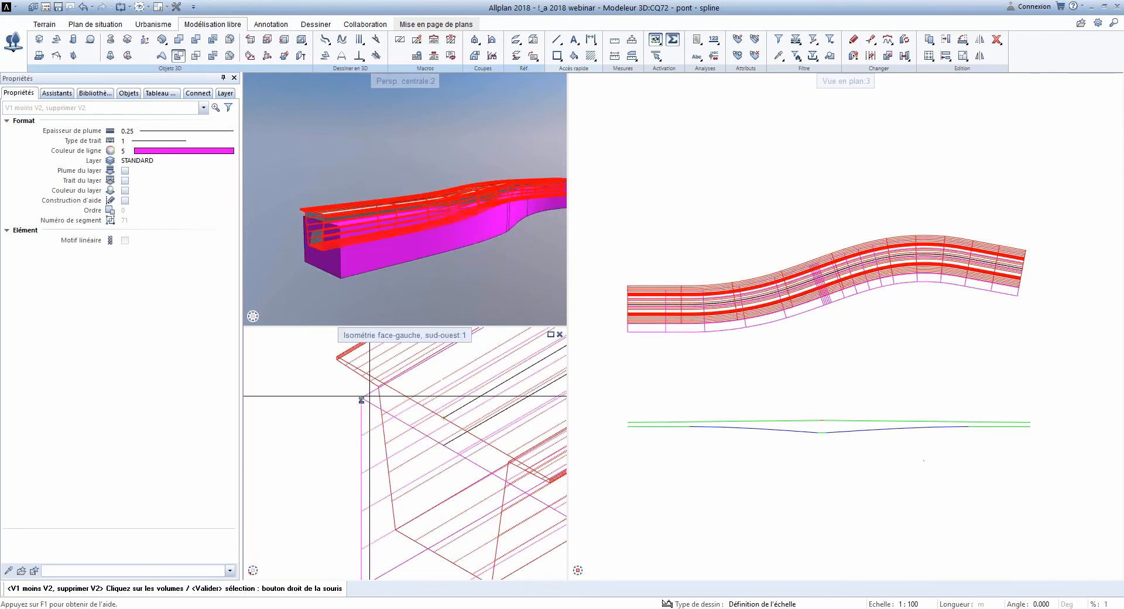
pyautogui.click(361, 398)
pyautogui.rightClick(329, 409)
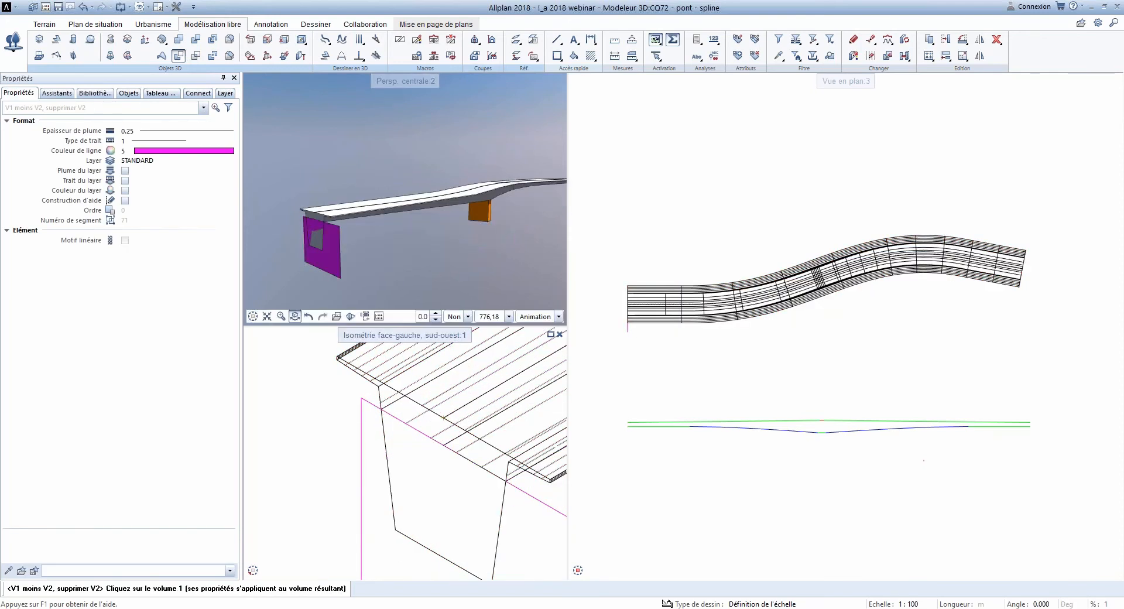
# Step: Delete the magenta 3D surface at the bridge's start
pyautogui.click(998, 39)
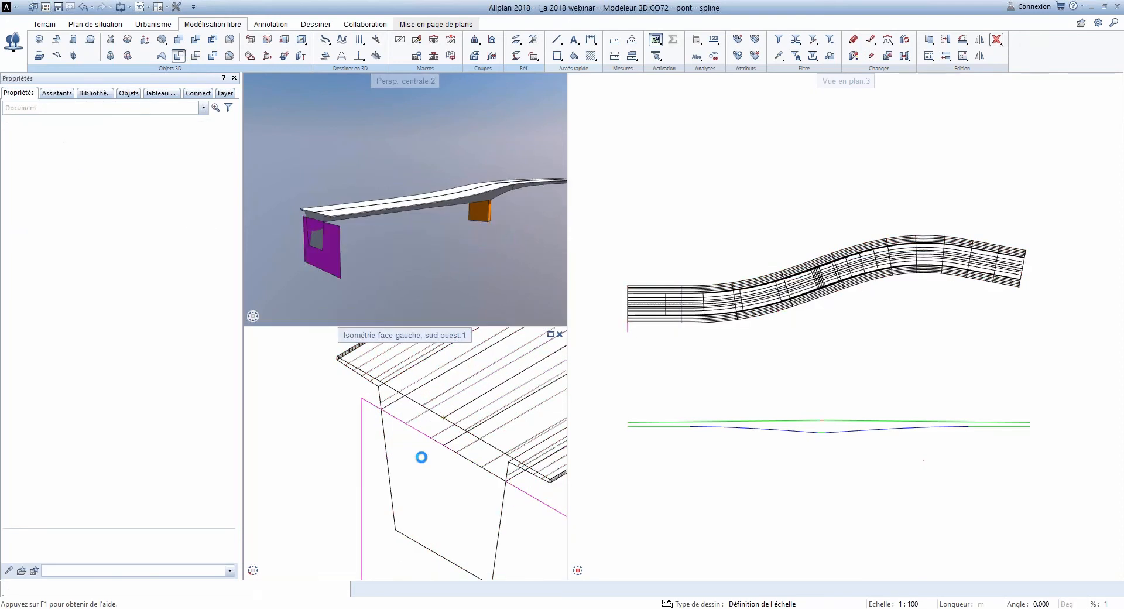
pyautogui.click(351, 441)
pyautogui.scroll(2, 443, 209)
pyautogui.moveTo(472, 214); pyautogui.dragTo(501, 205)
pyautogui.moveTo(403, 224); pyautogui.dragTo(454, 219)
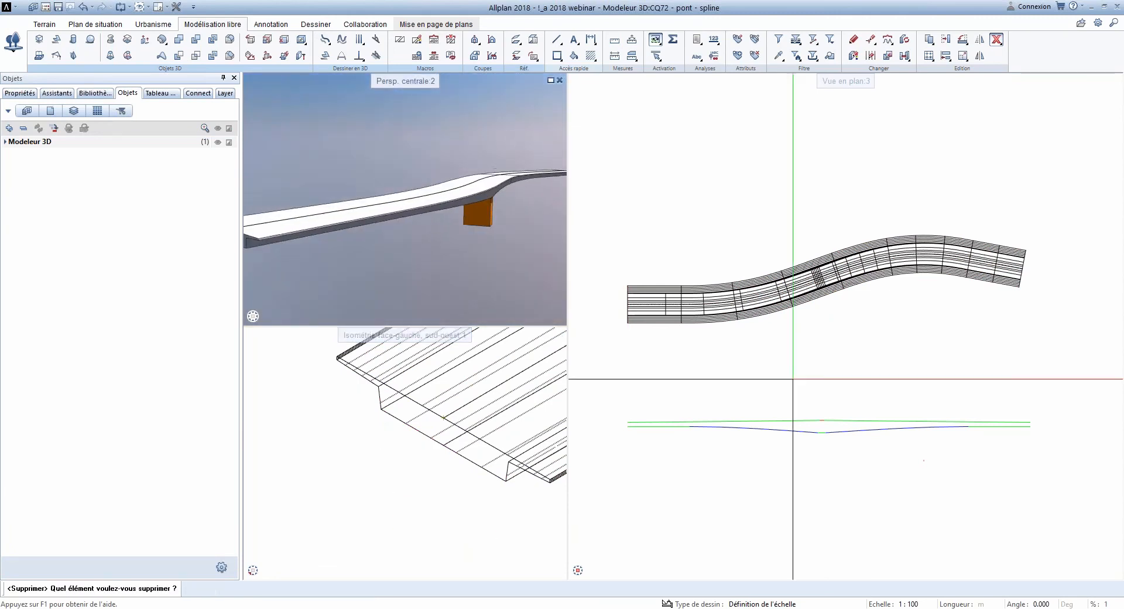
pyautogui.scroll(-2, 829, 413)
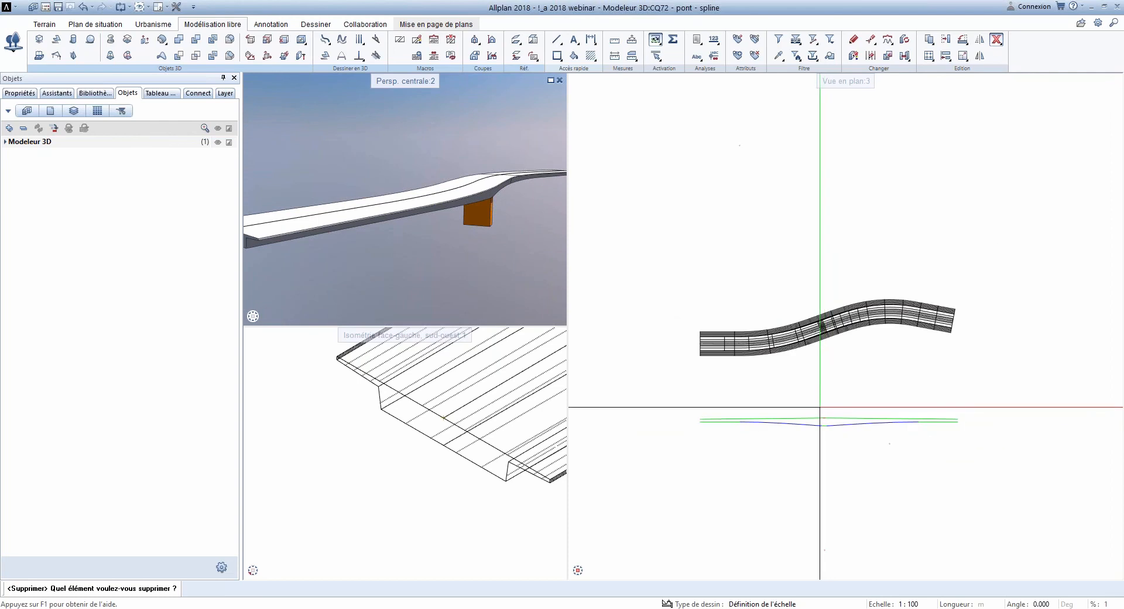
pyautogui.press('Escape')
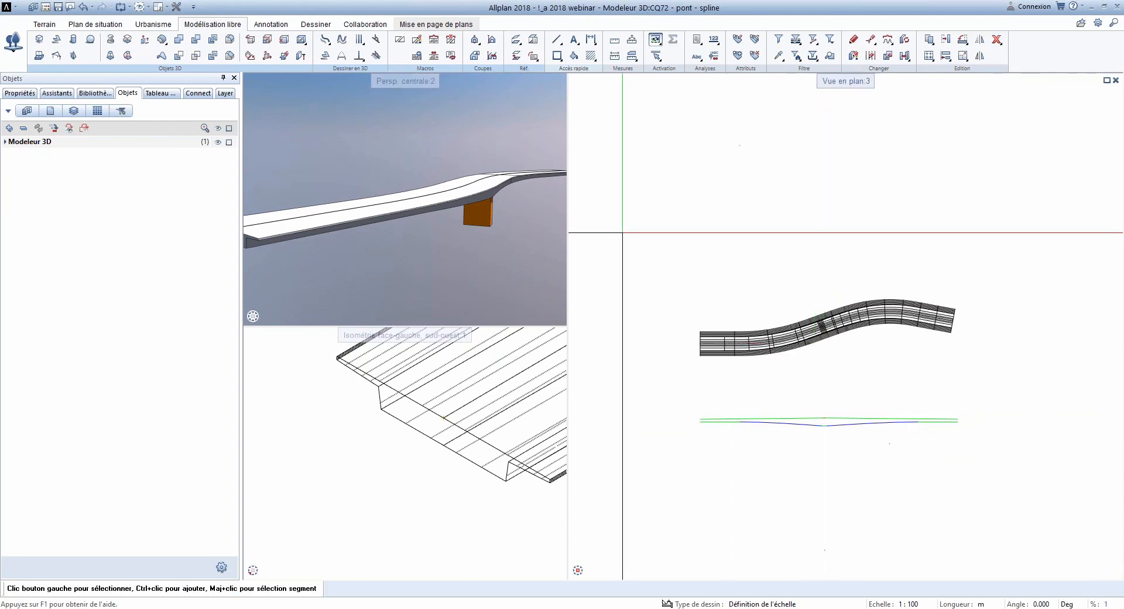
# Step: Open drawing file 73 (pont - shell) in place of file 72 and examine the hollow box-girder bridge deck
pyautogui.press('F2')
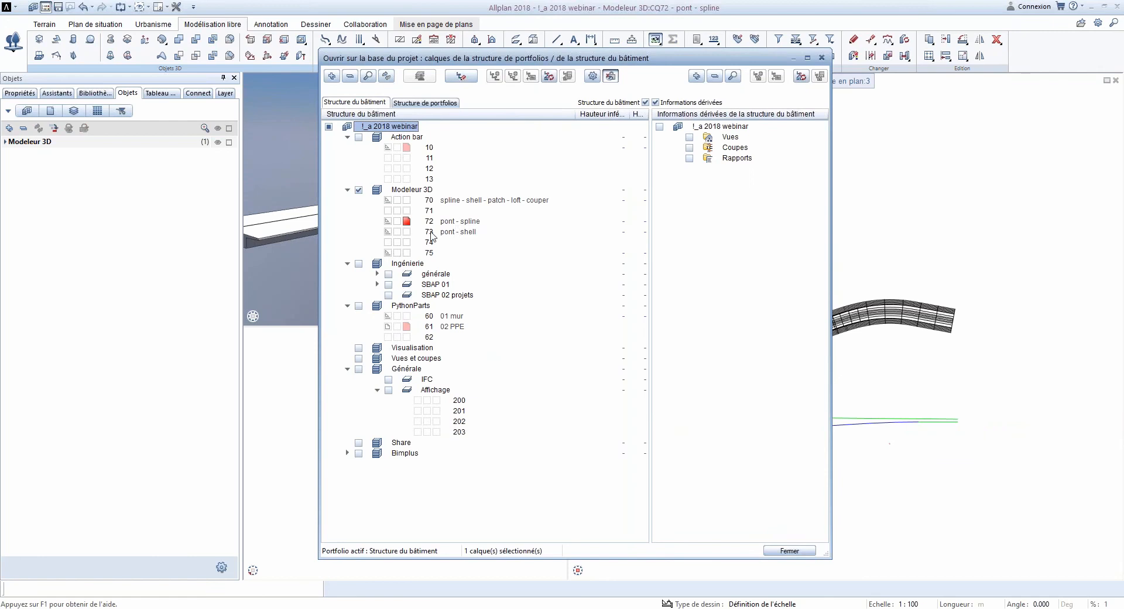
pyautogui.doubleClick(432, 232)
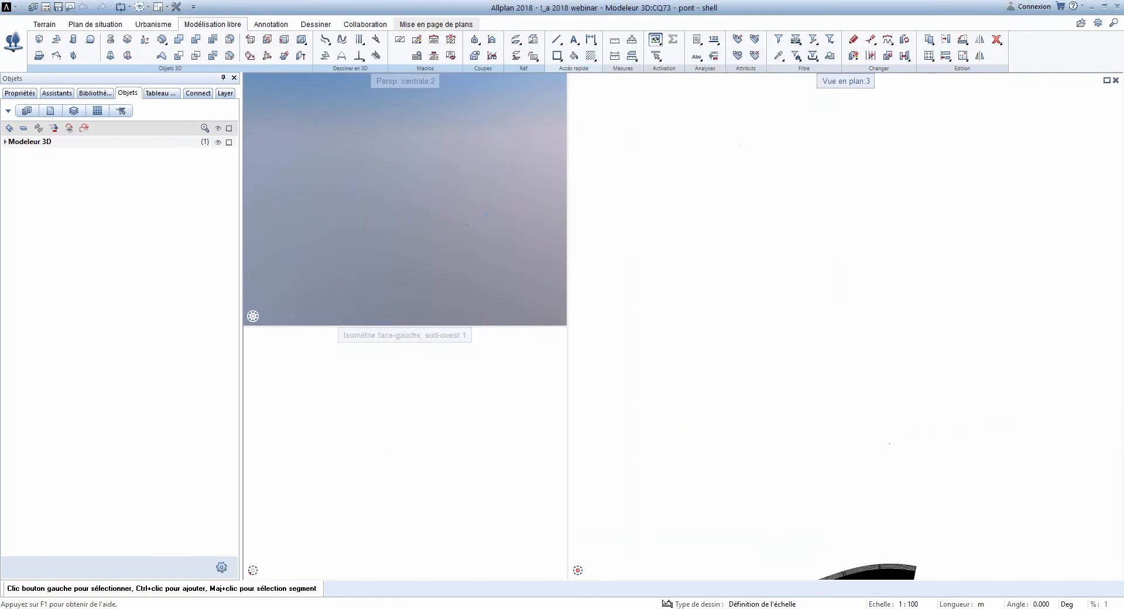
pyautogui.middleClick(484, 216)
pyautogui.scroll(3, 400, 188)
pyautogui.moveTo(480, 205); pyautogui.dragTo(358, 243)
pyautogui.scroll(3, 351, 225)
pyautogui.middleClick(672, 241)
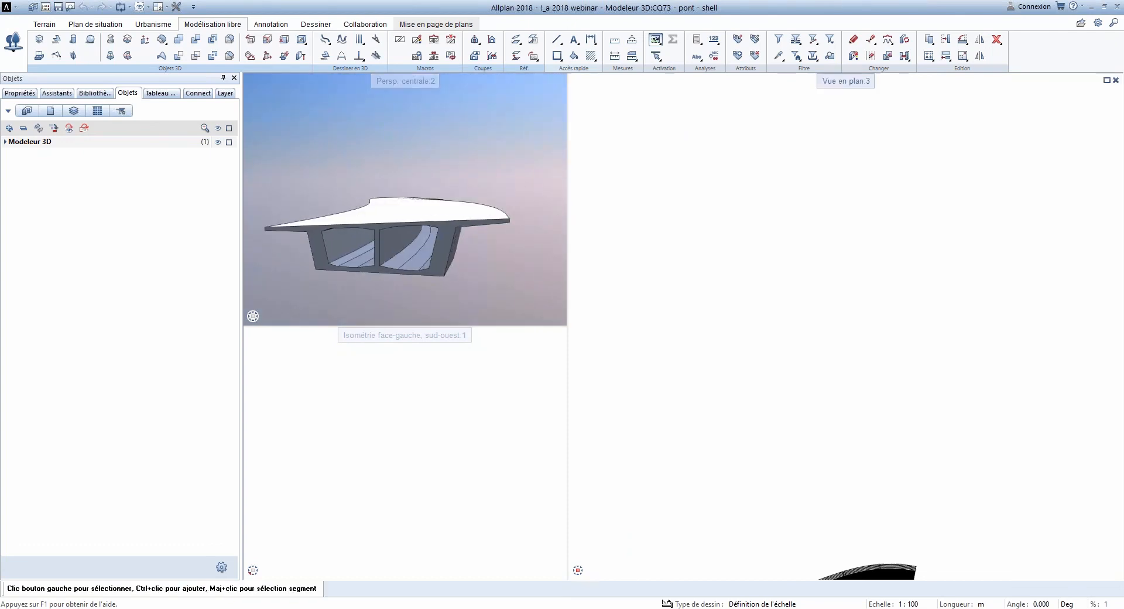
pyautogui.scroll(1, 613, 393)
pyautogui.moveTo(613, 393); pyautogui.dragTo(692, 380, button='middle')
pyautogui.moveTo(348, 245); pyautogui.dragTo(344, 226)
pyautogui.middleClick(376, 454)
pyautogui.moveTo(323, 244); pyautogui.dragTo(373, 211, button='middle')
pyautogui.moveTo(373, 211)
pyautogui.mouseDown()
pyautogui.moveTo(379, 224)
pyautogui.moveTo(389, 211)
pyautogui.mouseUp()
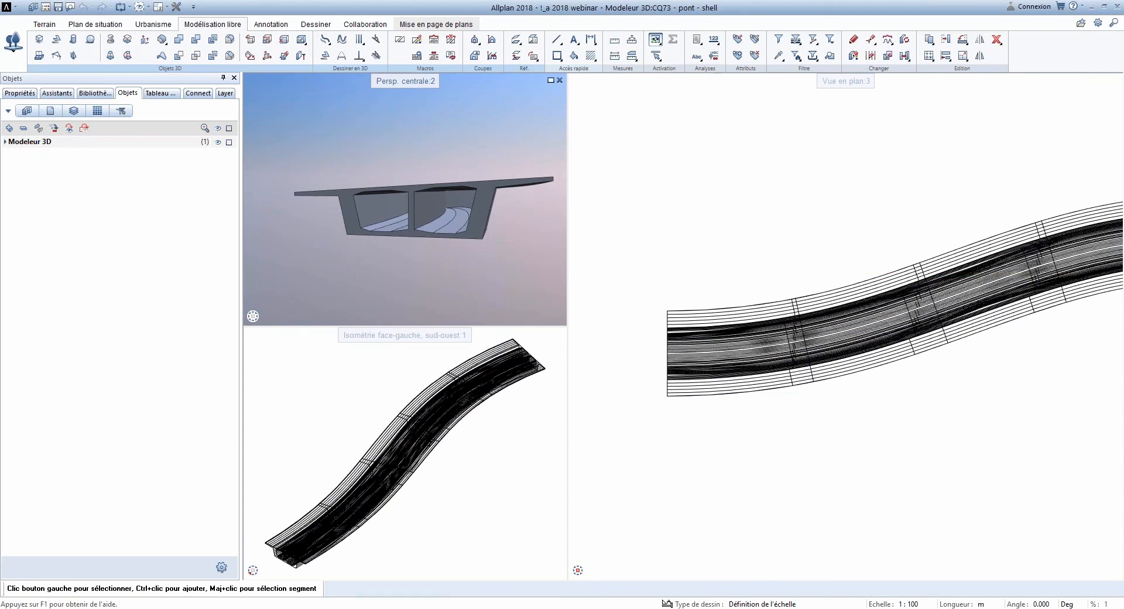
# Step: Split the bridge deck volume with a vertical plane defined by three points, crossing the deck just past its start
pyautogui.click(285, 56)
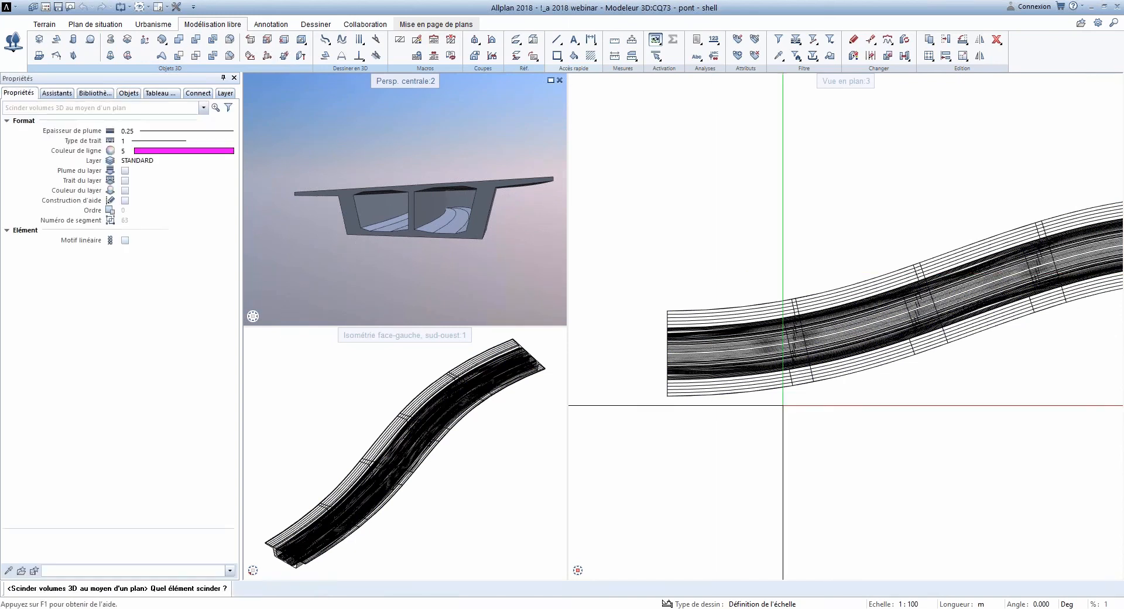
pyautogui.click(705, 340)
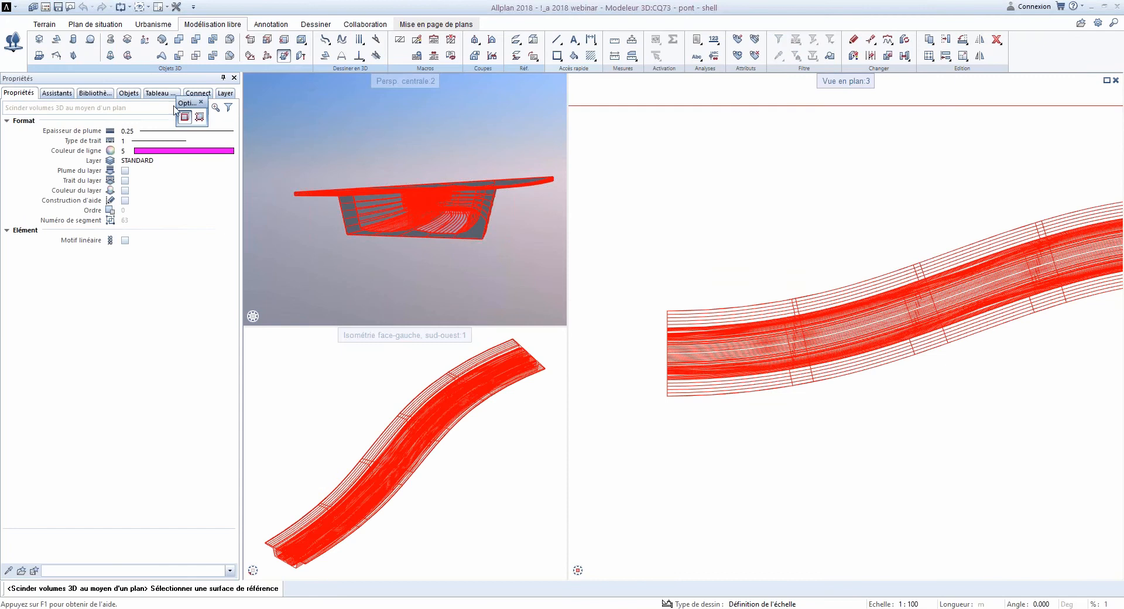
pyautogui.scroll(3, 678, 339)
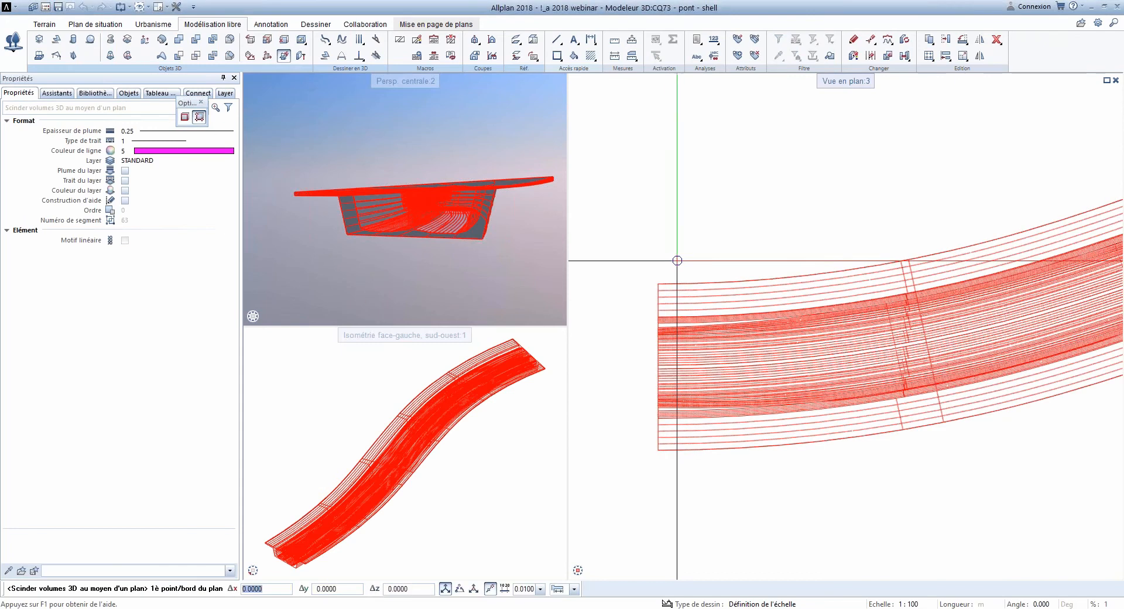
pyautogui.click(675, 261)
pyautogui.click(675, 494)
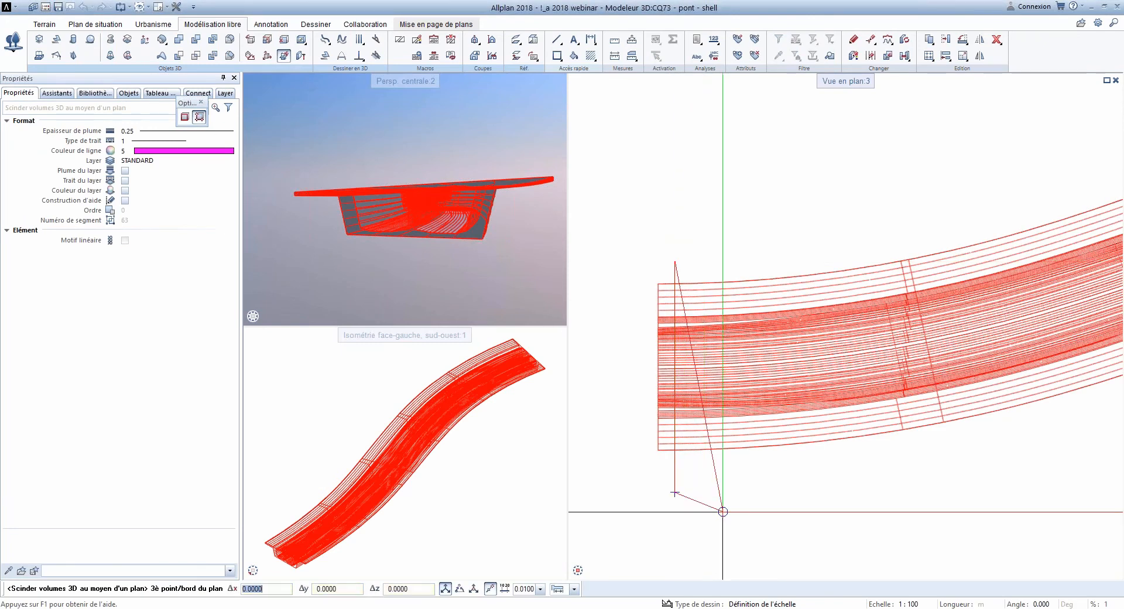
pyautogui.click(723, 512)
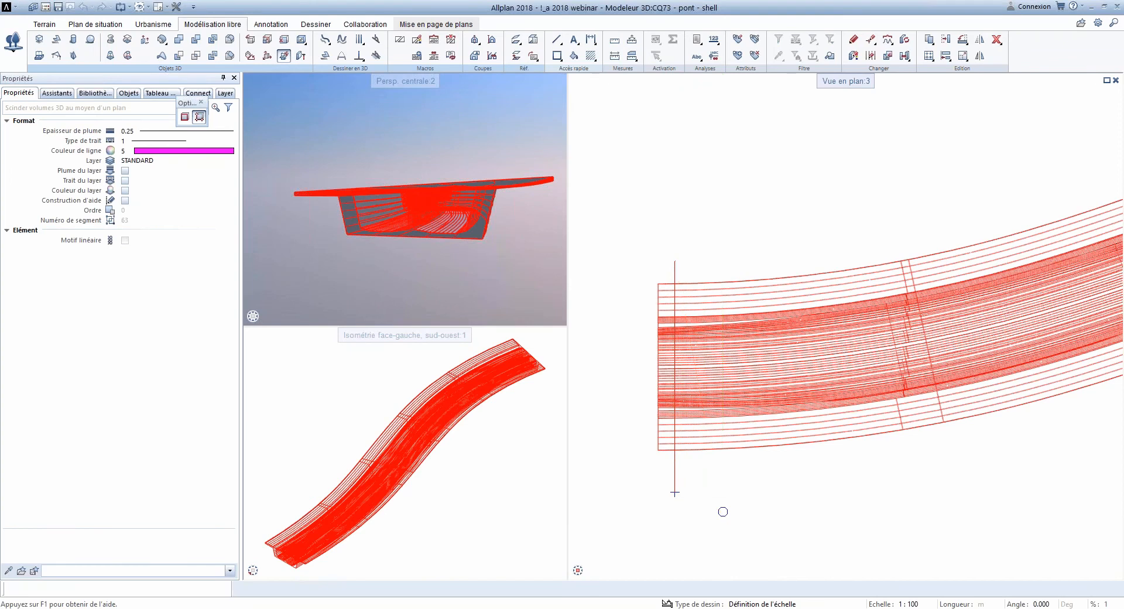
pyautogui.press('Escape')
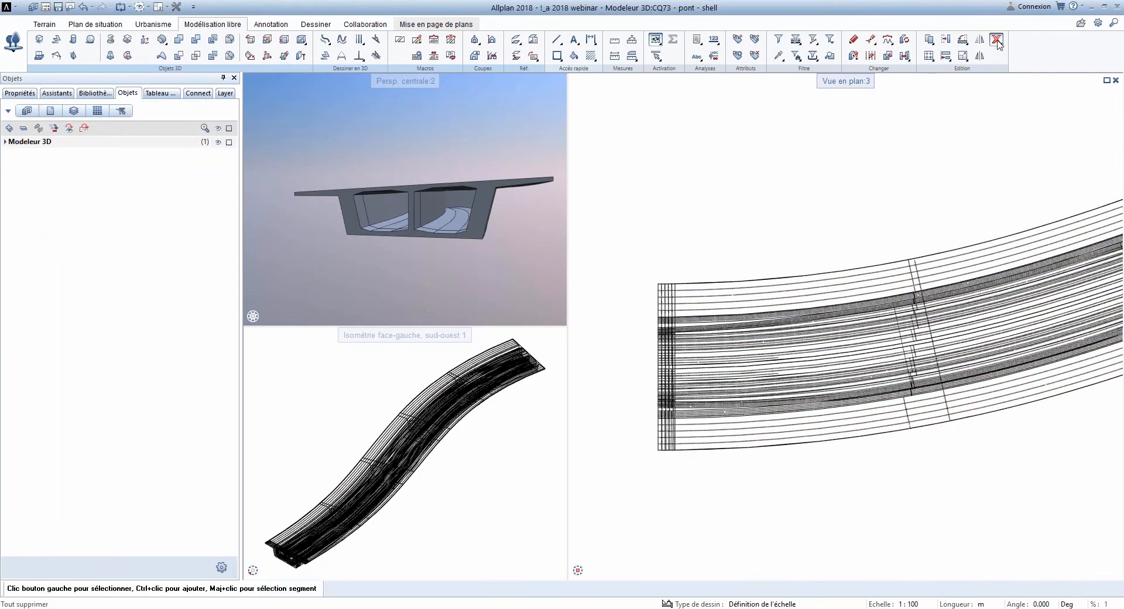
# Step: Delete the long part of the split bridge deck, keeping only the thin slice at its start
pyautogui.click(997, 39)
pyautogui.click(761, 321)
pyautogui.press('Escape')
pyautogui.moveTo(343, 207); pyautogui.dragTo(362, 220)
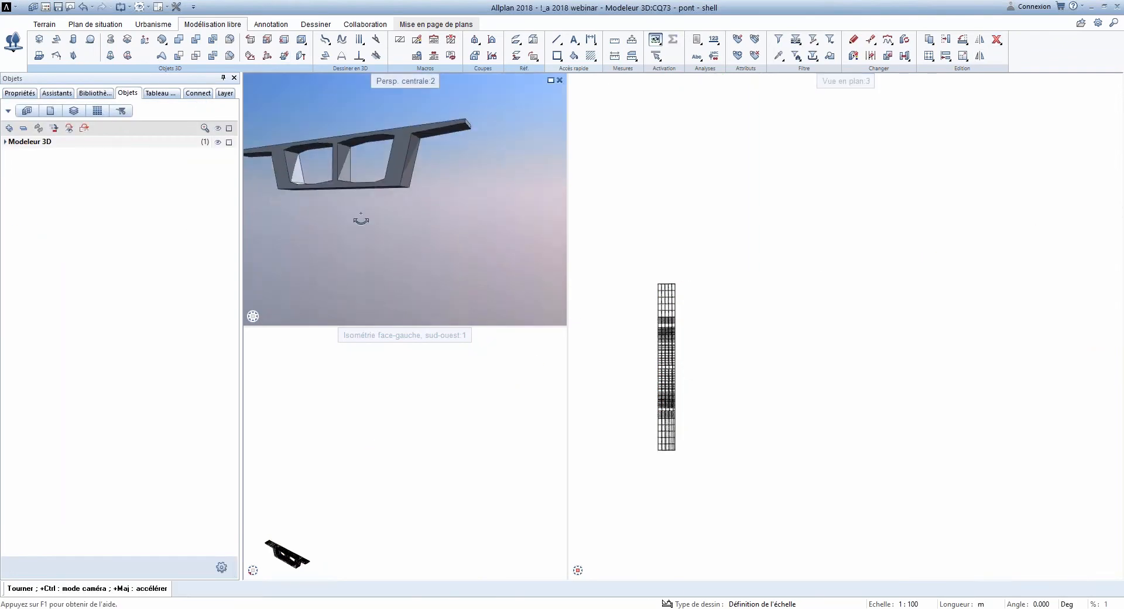
pyautogui.moveTo(287, 152); pyautogui.dragTo(359, 220, button='middle')
pyautogui.scroll(5, 355, 217)
pyautogui.scroll(-5, 352, 213)
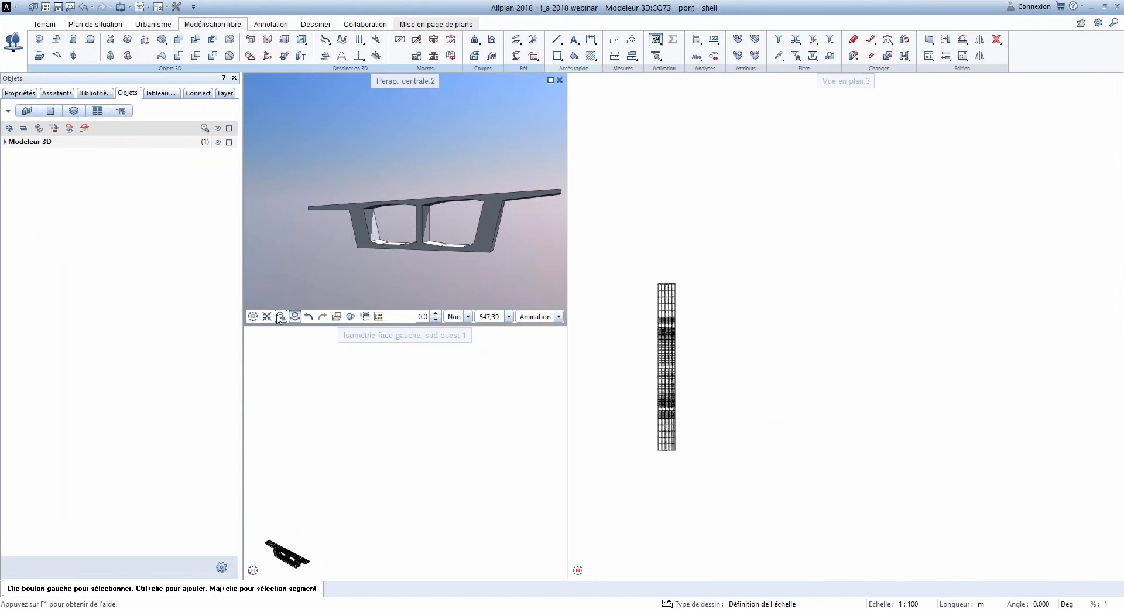
pyautogui.click(268, 320)
pyautogui.moveTo(422, 231); pyautogui.dragTo(431, 198)
pyautogui.scroll(1, 429, 202)
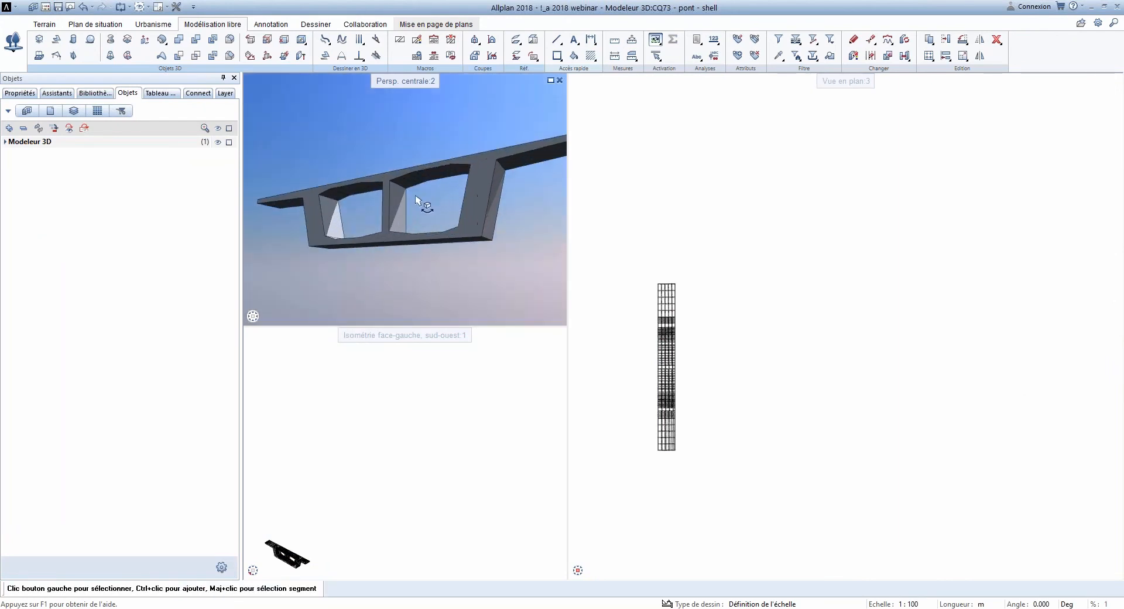
pyautogui.moveTo(370, 218); pyautogui.dragTo(357, 238, button='middle')
pyautogui.scroll(-1, 376, 240)
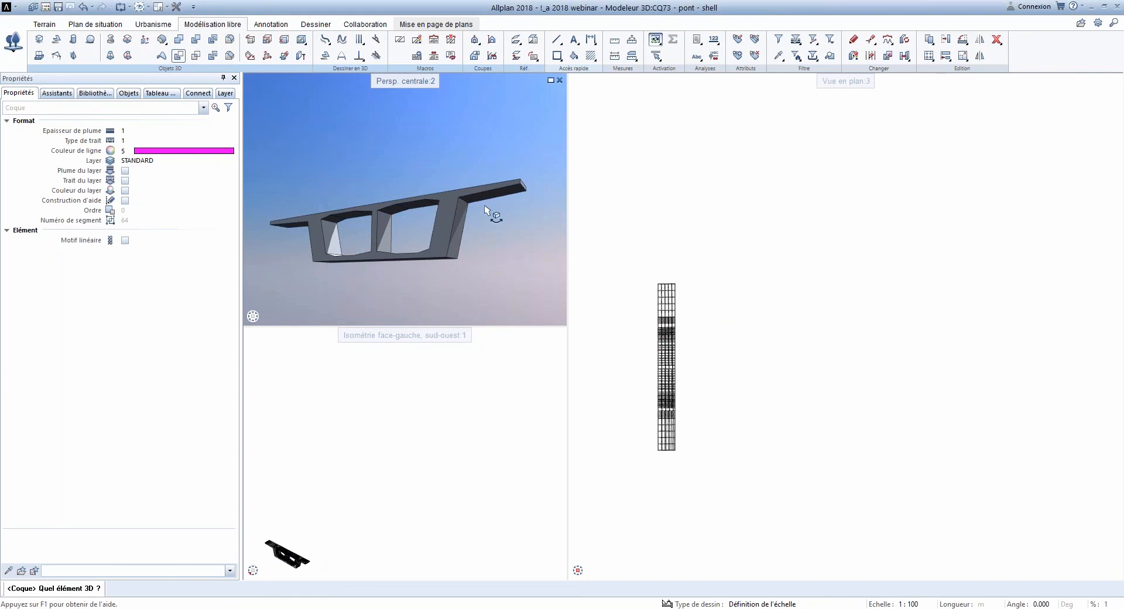
pyautogui.moveTo(295, 317)
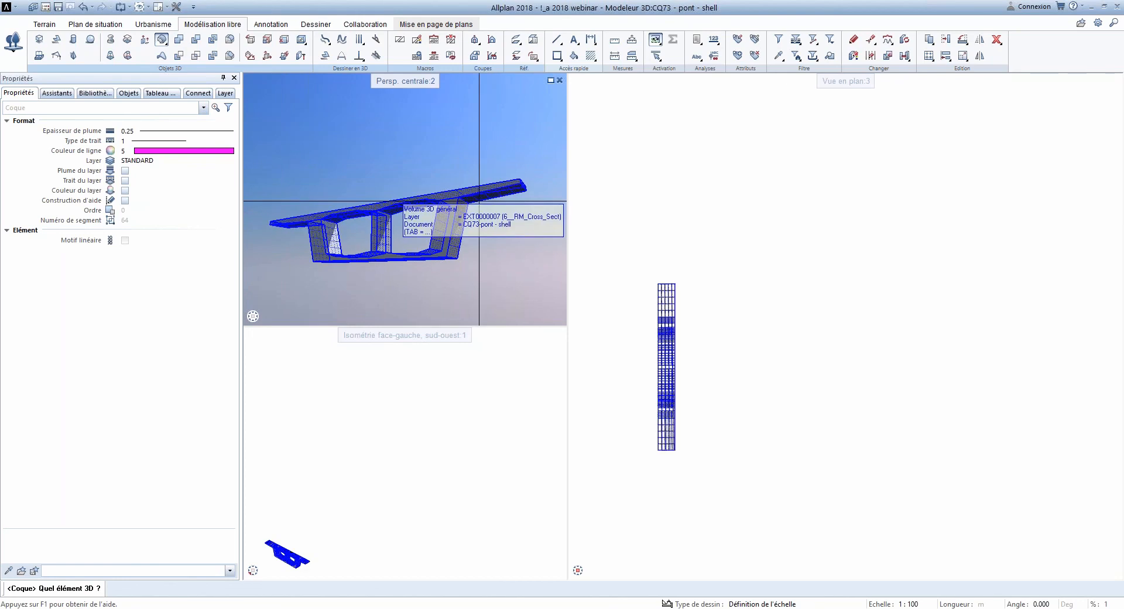
pyautogui.click(498, 202)
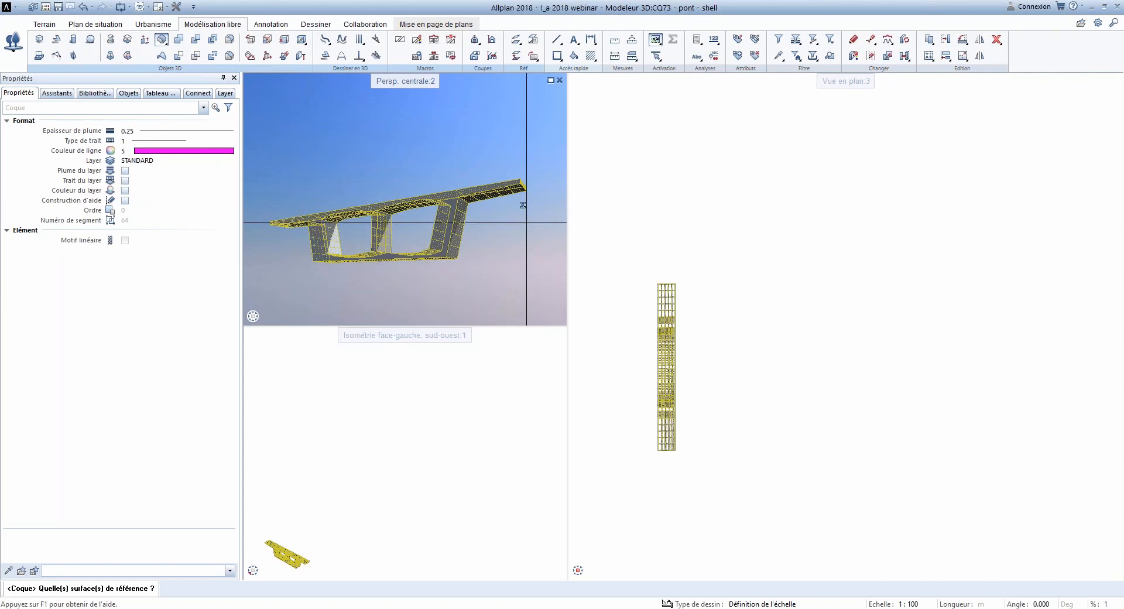
pyautogui.click(502, 194)
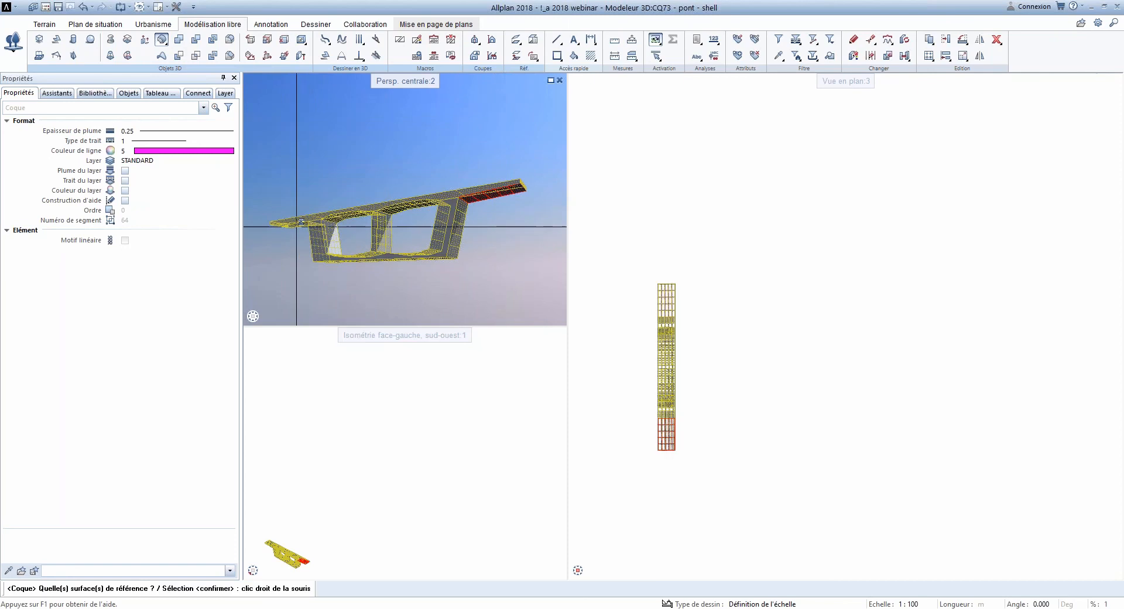
pyautogui.scroll(5, 278, 223)
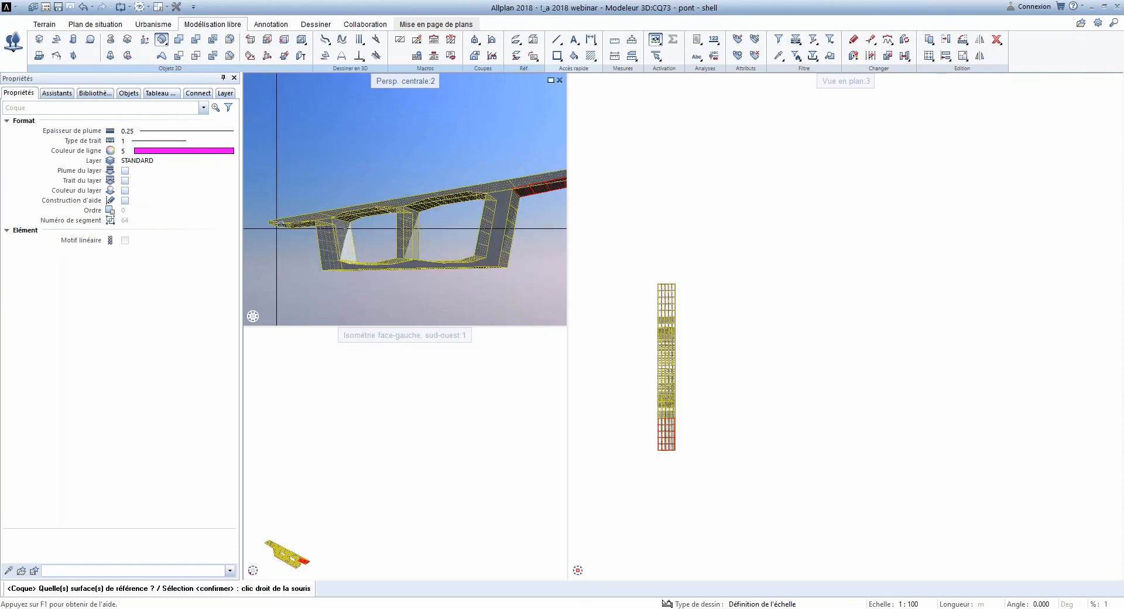
pyautogui.click(325, 215)
pyautogui.scroll(-7, 301, 218)
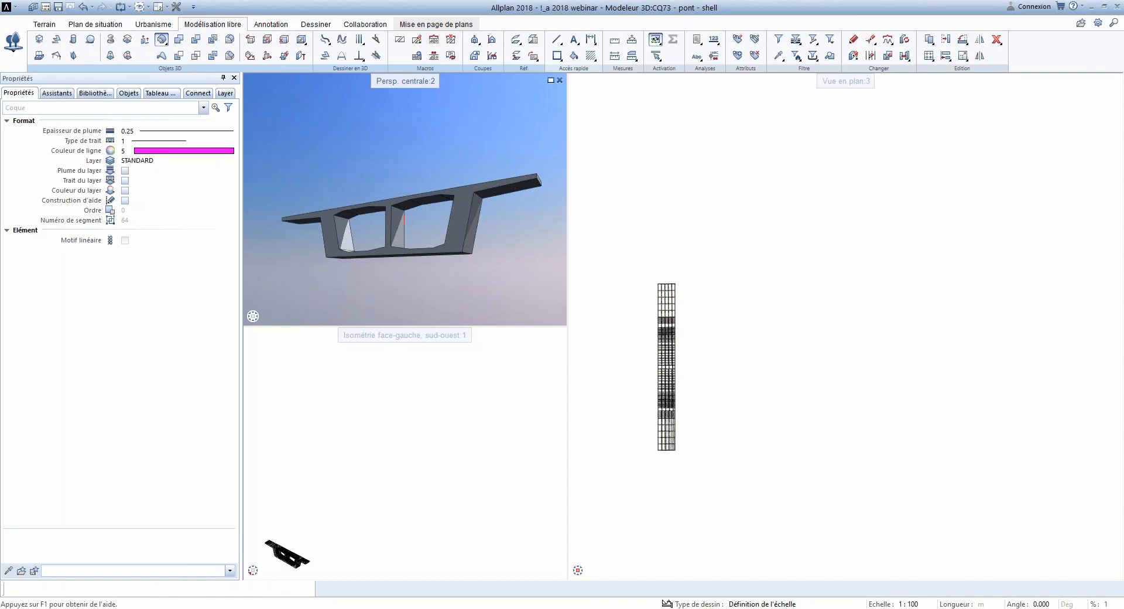
# Step: Pick the deck slice for the Shell command and confirm the undersides of both cantilevers as reference surfaces
pyautogui.click(398, 223)
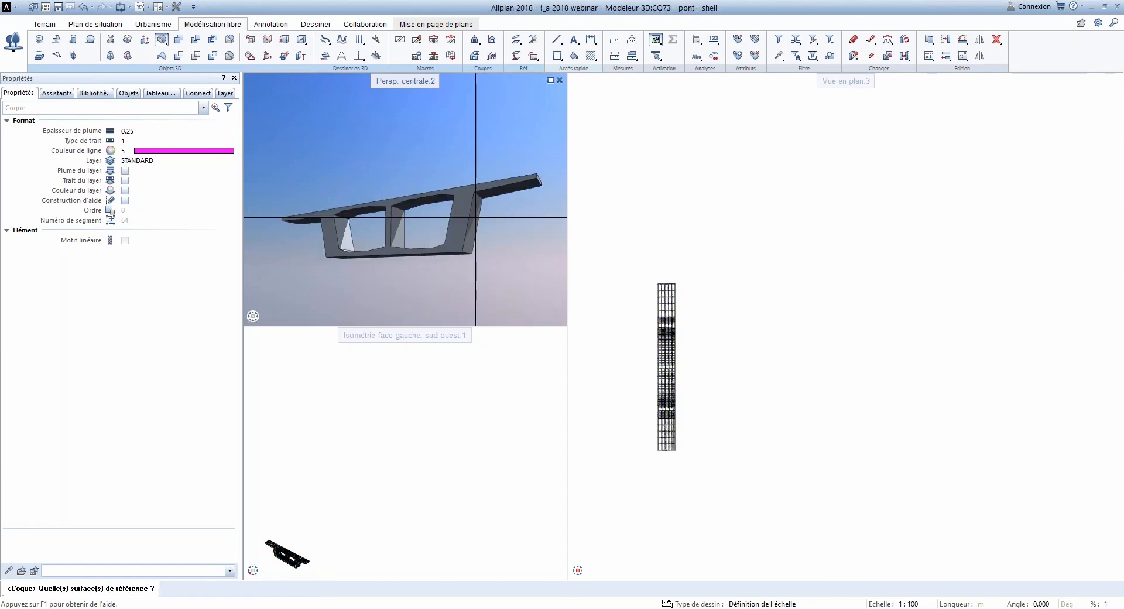
pyautogui.scroll(5, 521, 182)
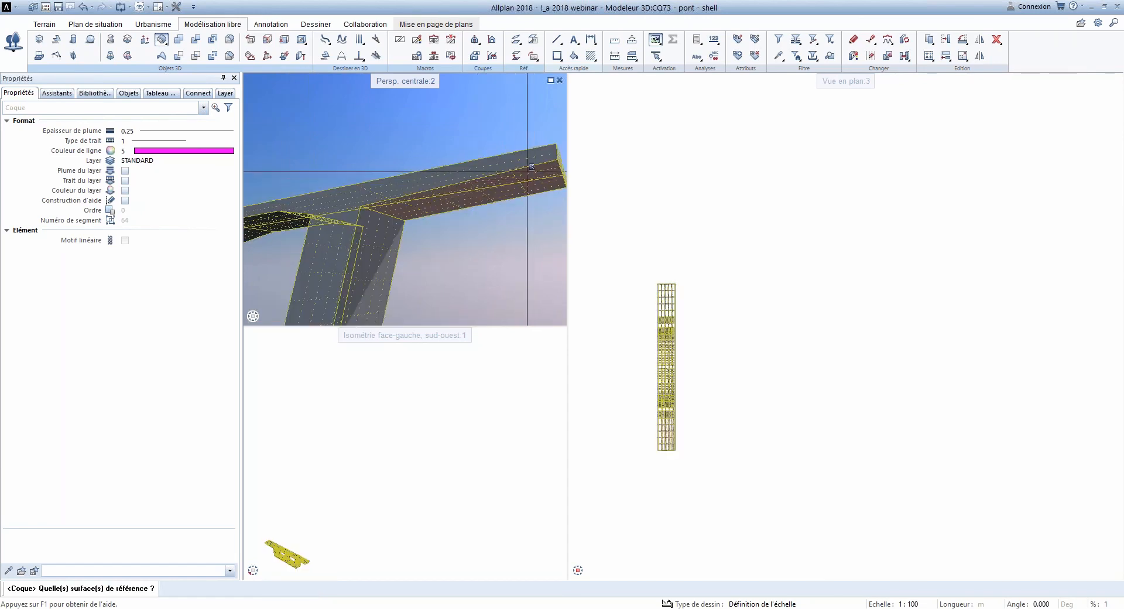
pyautogui.click(529, 175)
pyautogui.scroll(-5, 526, 176)
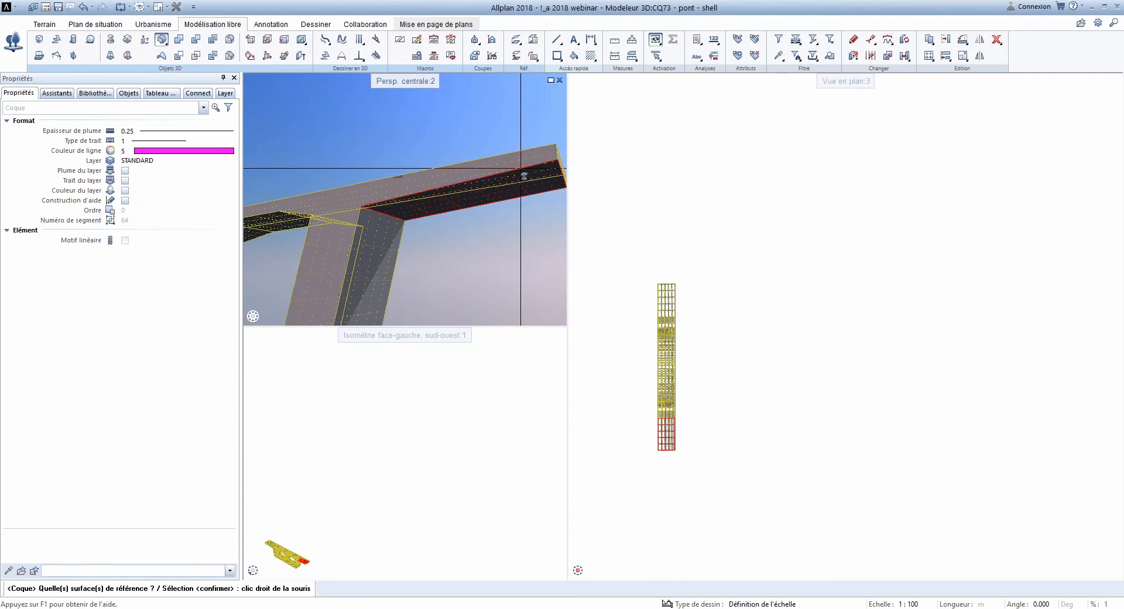
pyautogui.scroll(6, 408, 202)
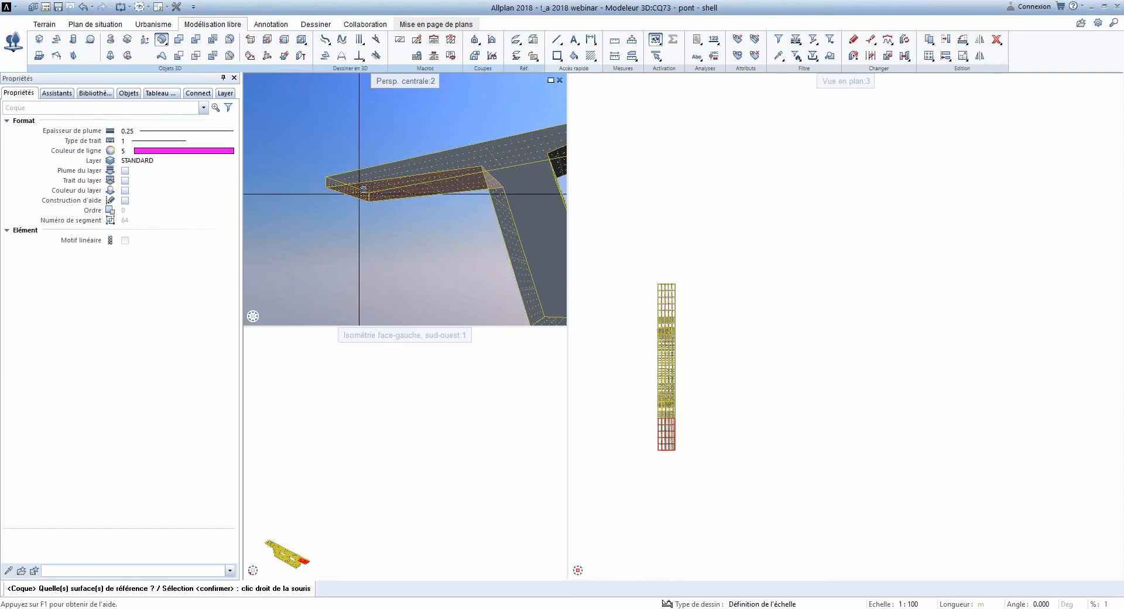
pyautogui.click(371, 186)
pyautogui.scroll(-5, 424, 234)
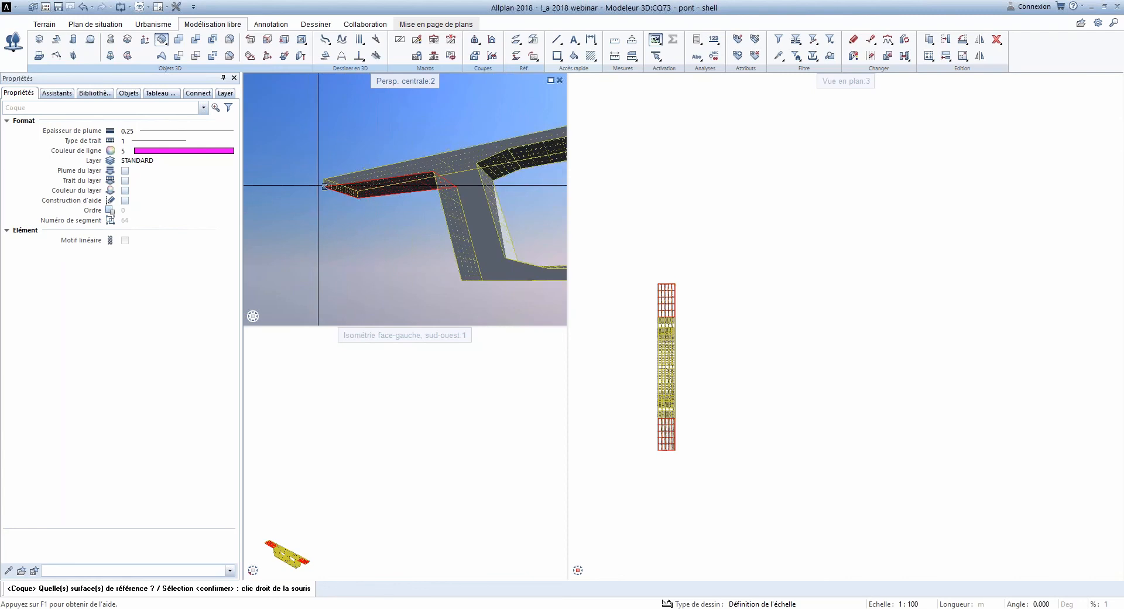
pyautogui.rightClick(424, 234)
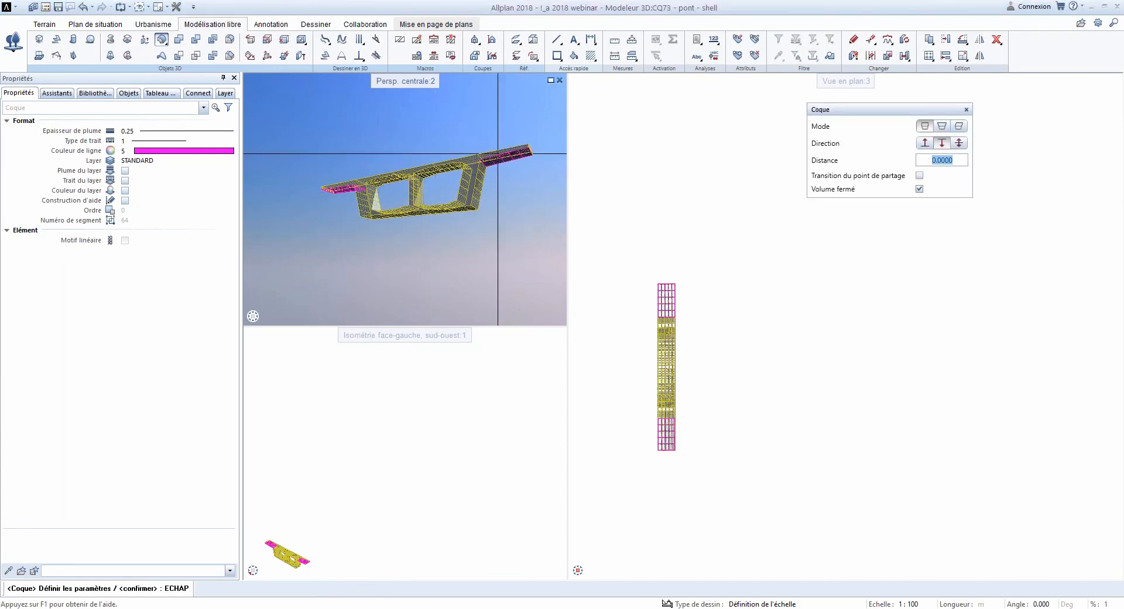
# Step: Create closed shell volumes below both cantilevers with distance 2, the downward direction and the second mode, which follows the adjoining webs
pyautogui.scroll(4, 471, 144)
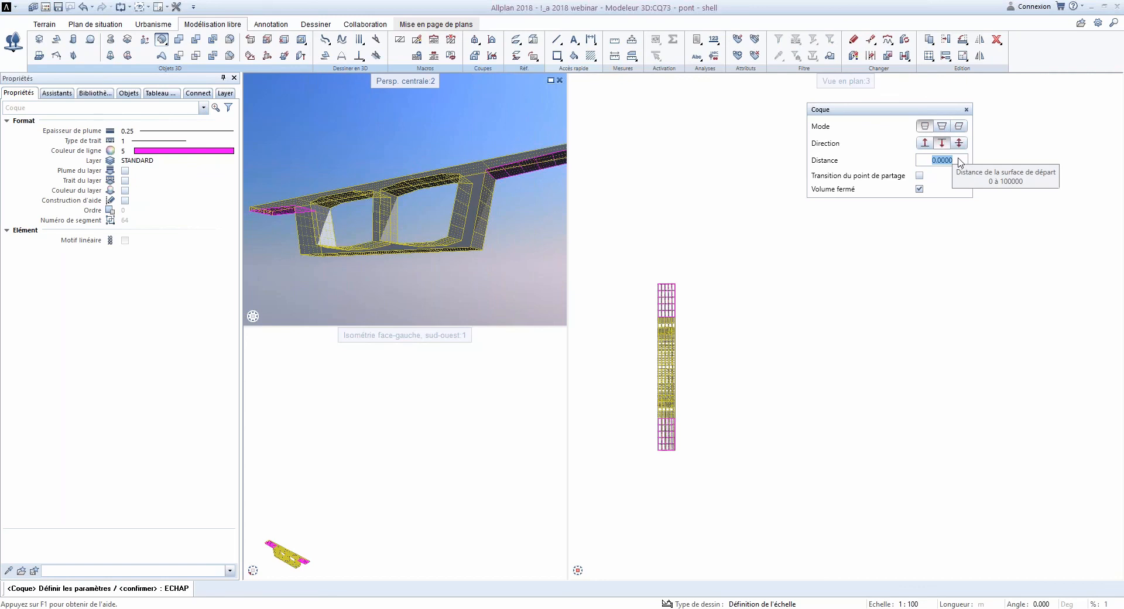
pyautogui.write('2')
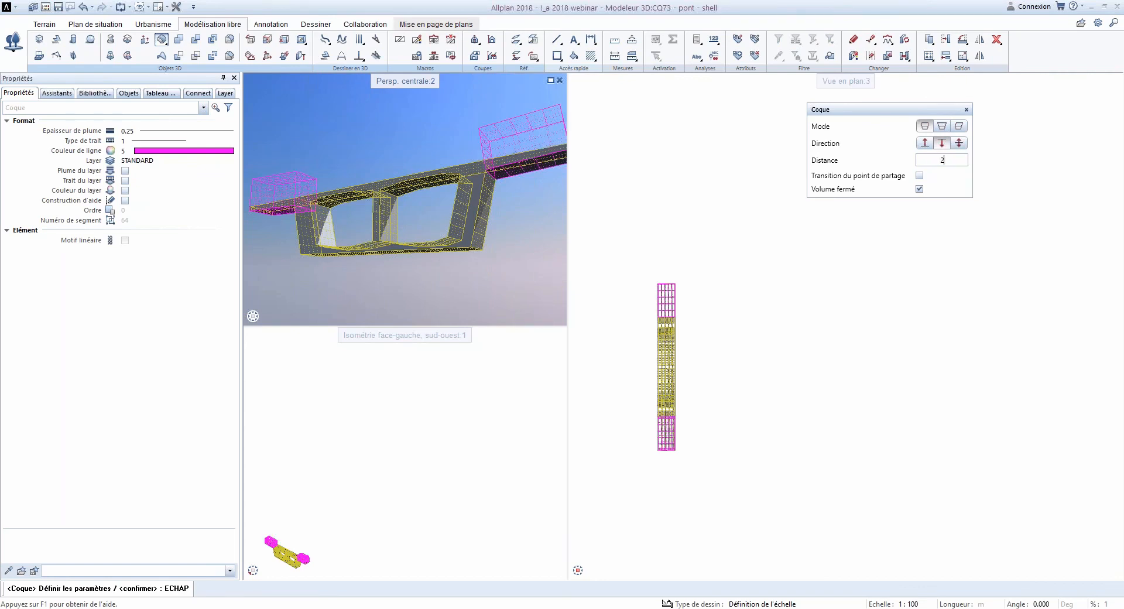
pyautogui.press('Return')
pyautogui.click(923, 145)
pyautogui.moveTo(403, 273); pyautogui.dragTo(380, 293, button='middle')
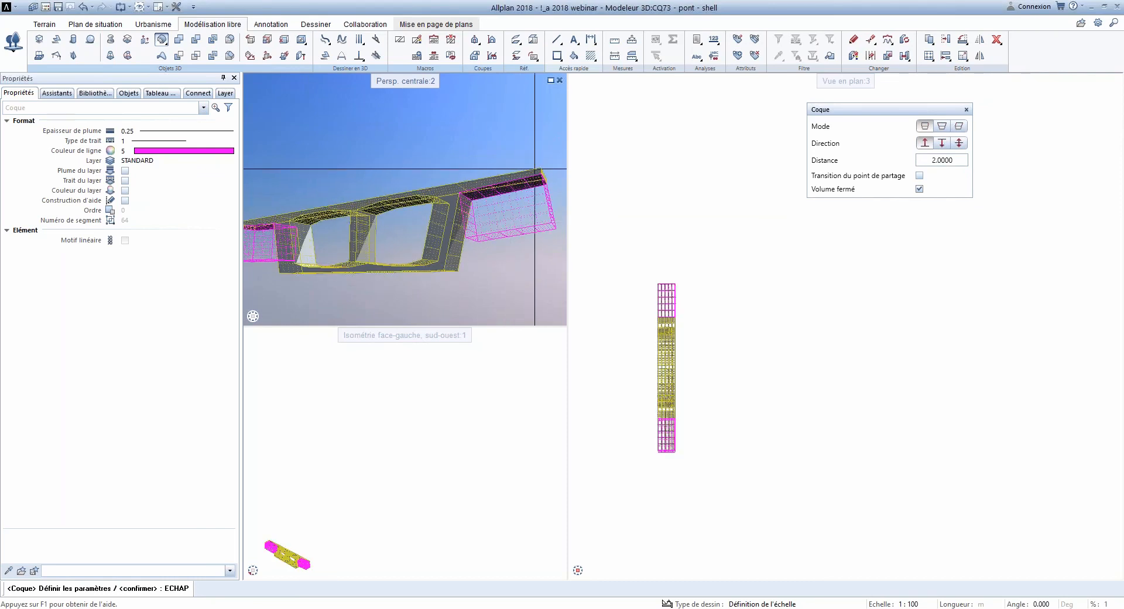
pyautogui.click(942, 126)
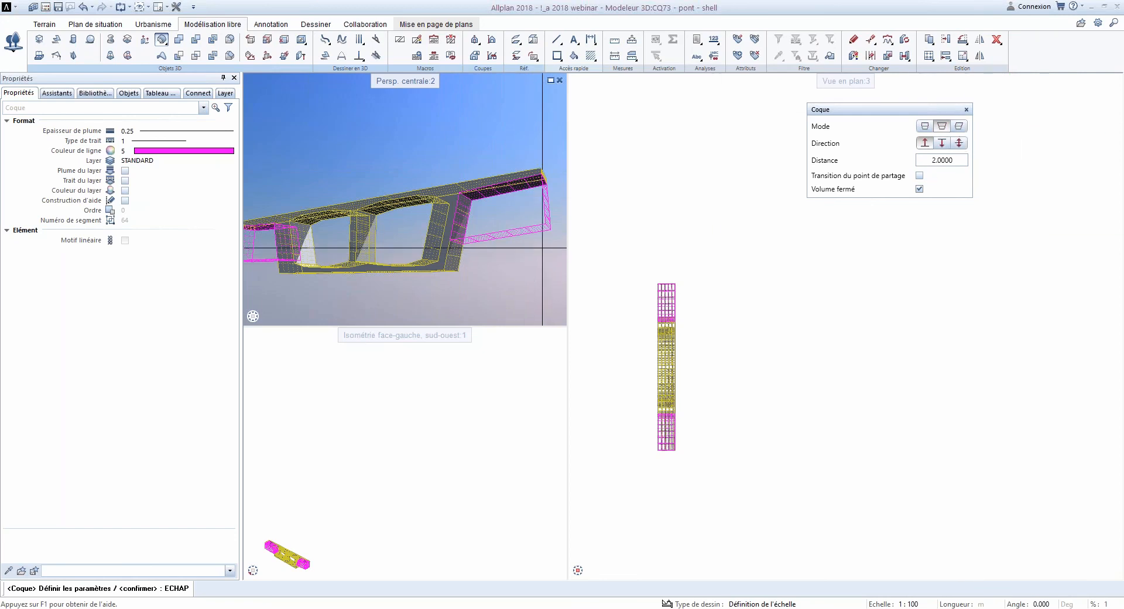
pyautogui.press('Escape')
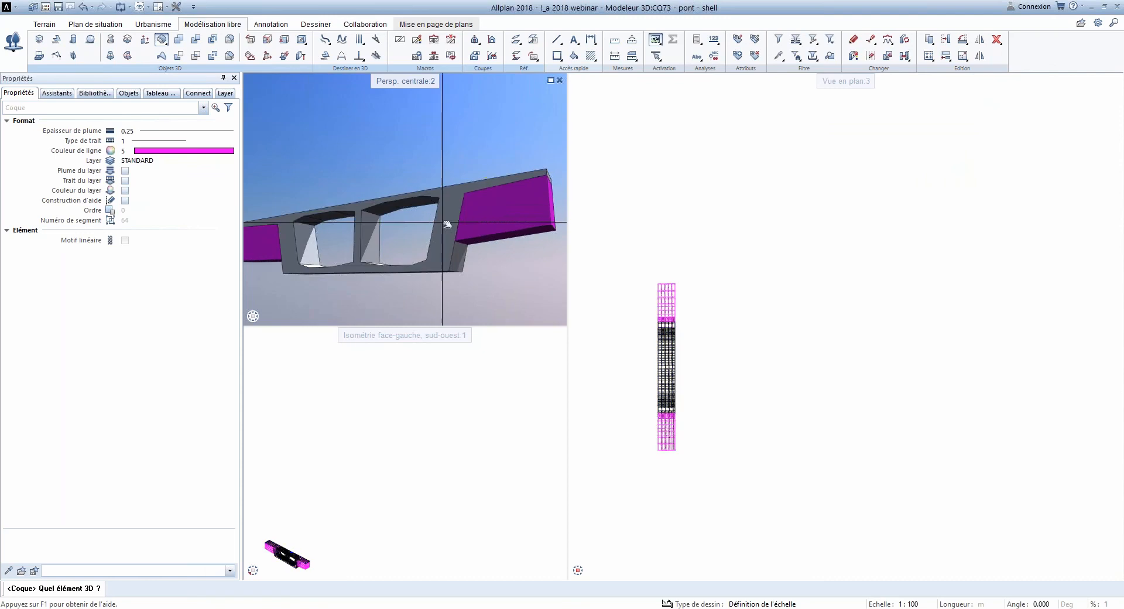
# Step: Widen the perspective view so the whole deck slice and both magenta shell volumes fit in it
pyautogui.moveTo(448, 224); pyautogui.dragTo(448, 222, button='middle')
pyautogui.moveTo(568, 139); pyautogui.dragTo(834, 146)
pyautogui.moveTo(296, 317)
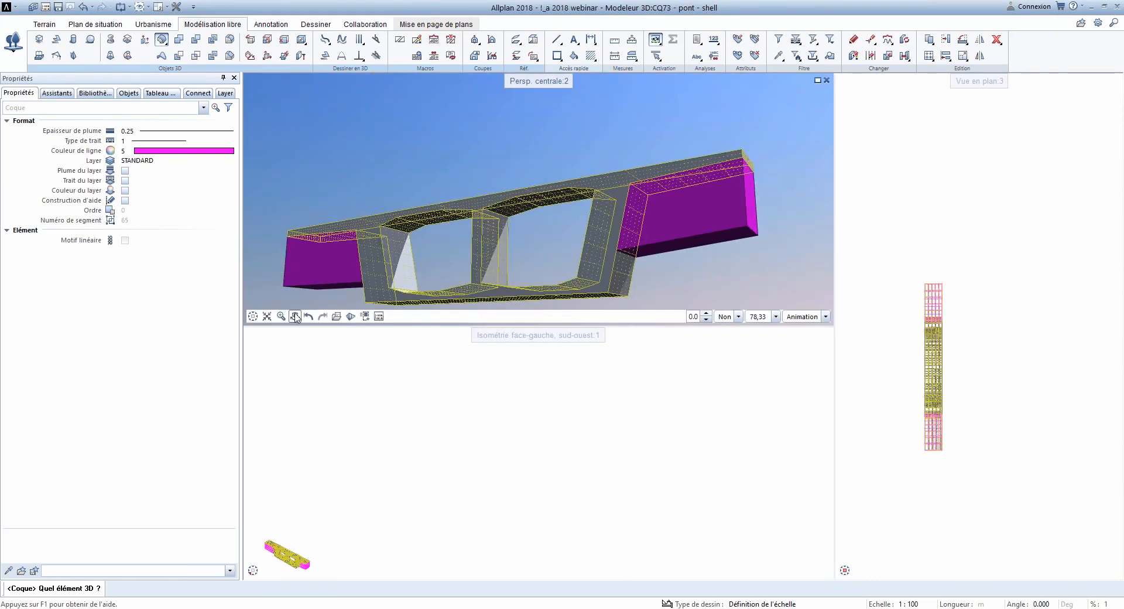
# Step: Split both magenta cantilever volumes with a horizontal plane starting midway up the outer vertical edge, and delete their lower parts
pyautogui.moveTo(350, 267); pyautogui.dragTo(457, 235)
pyautogui.scroll(-4, 476, 234)
pyautogui.click(129, 93)
pyautogui.scroll(-4, 437, 429)
pyautogui.scroll(10, 384, 474)
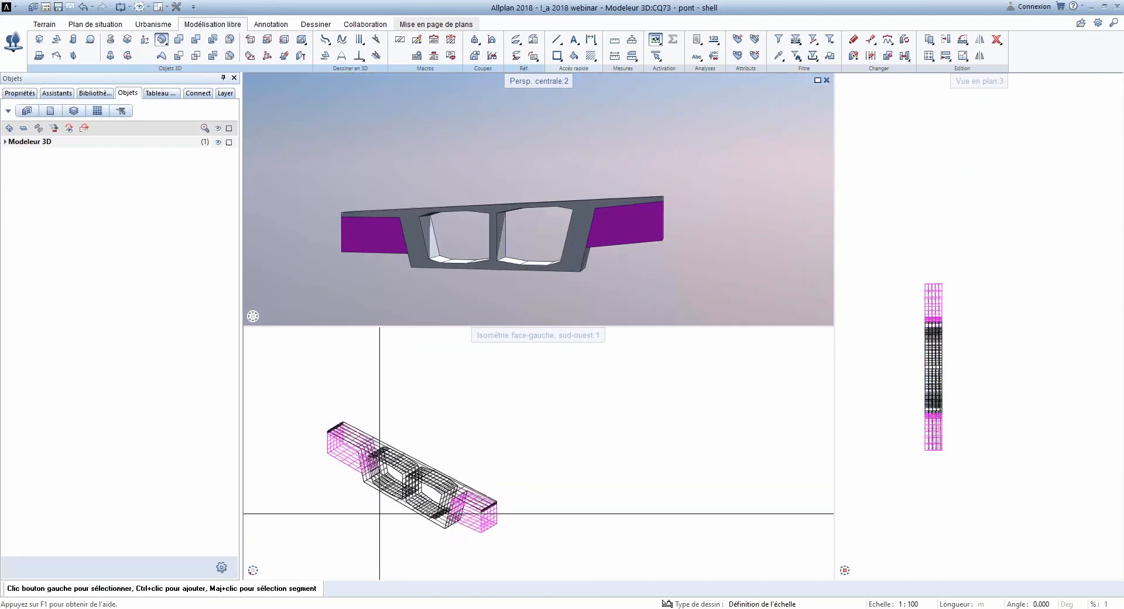
pyautogui.click(284, 55)
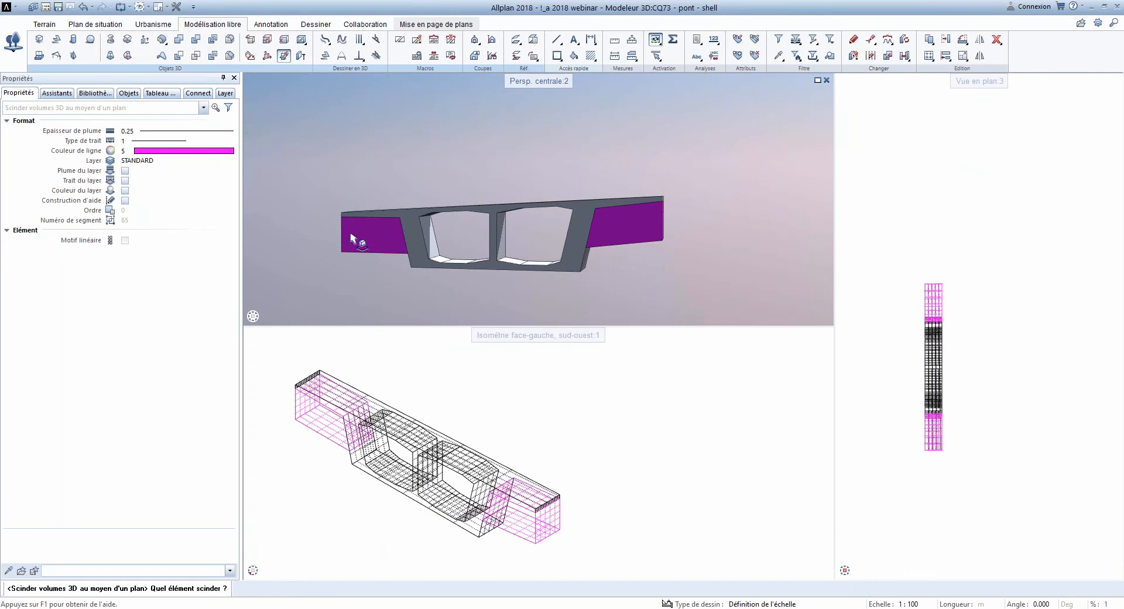
pyautogui.click(525, 537)
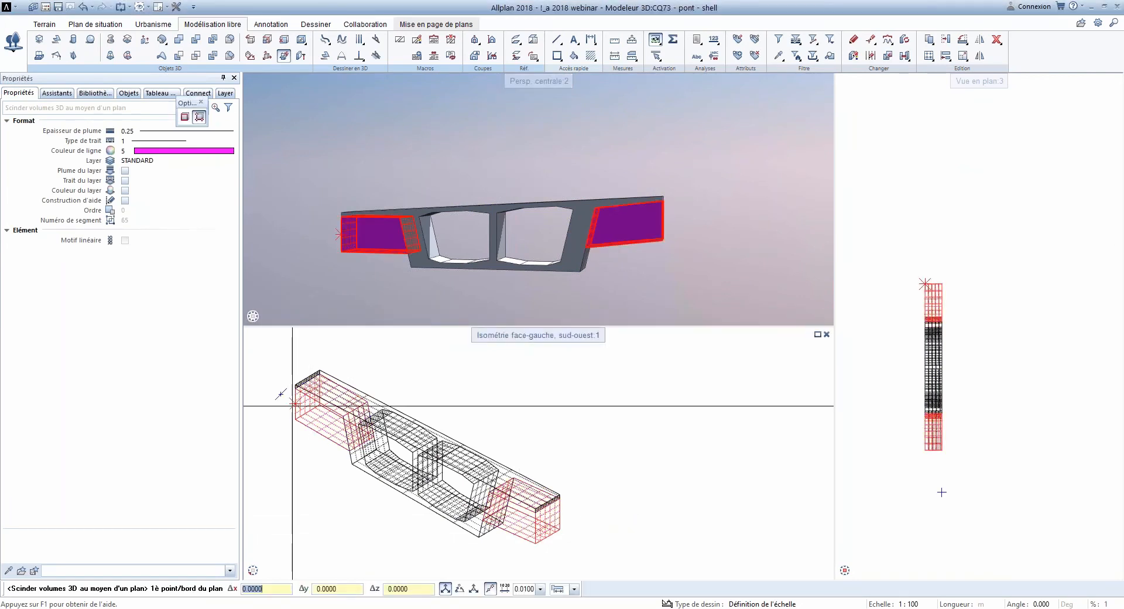
pyautogui.click(295, 403)
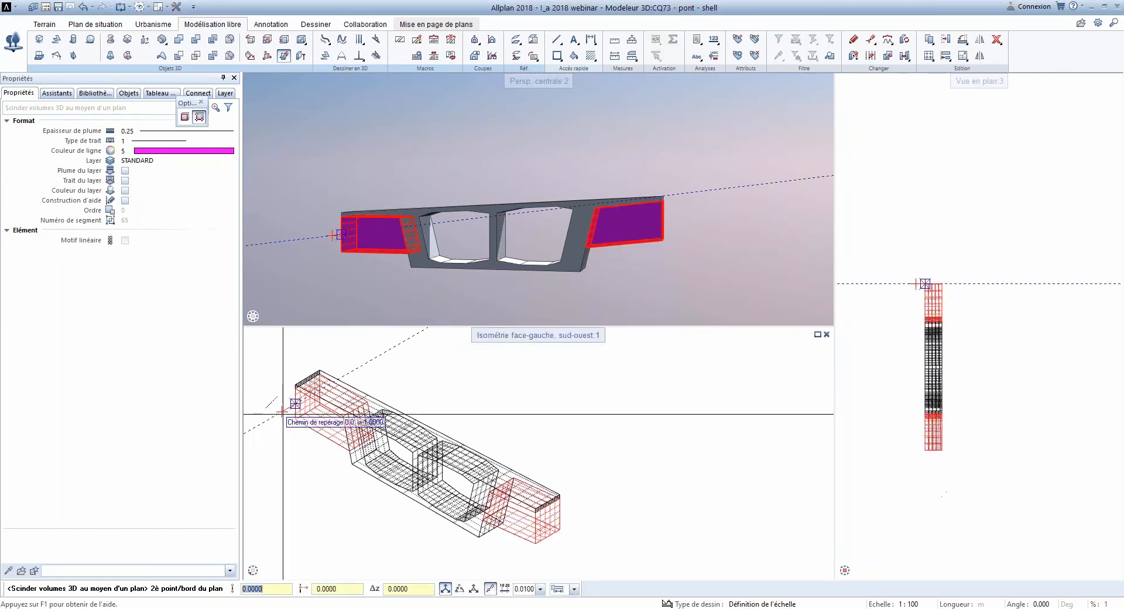
pyautogui.click(280, 411)
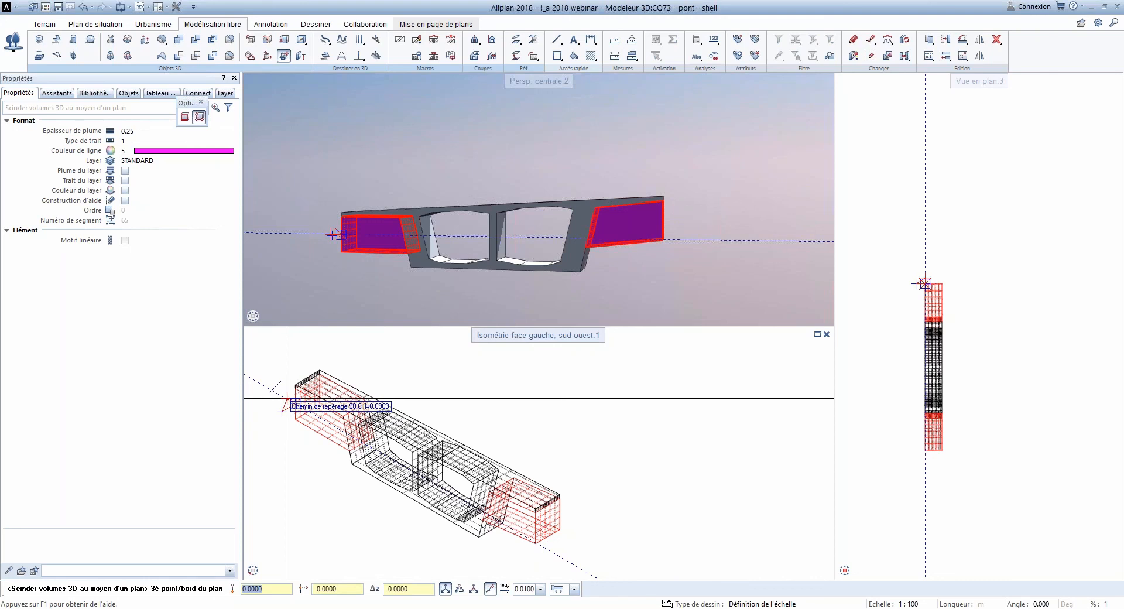
pyautogui.scroll(2, 282, 411)
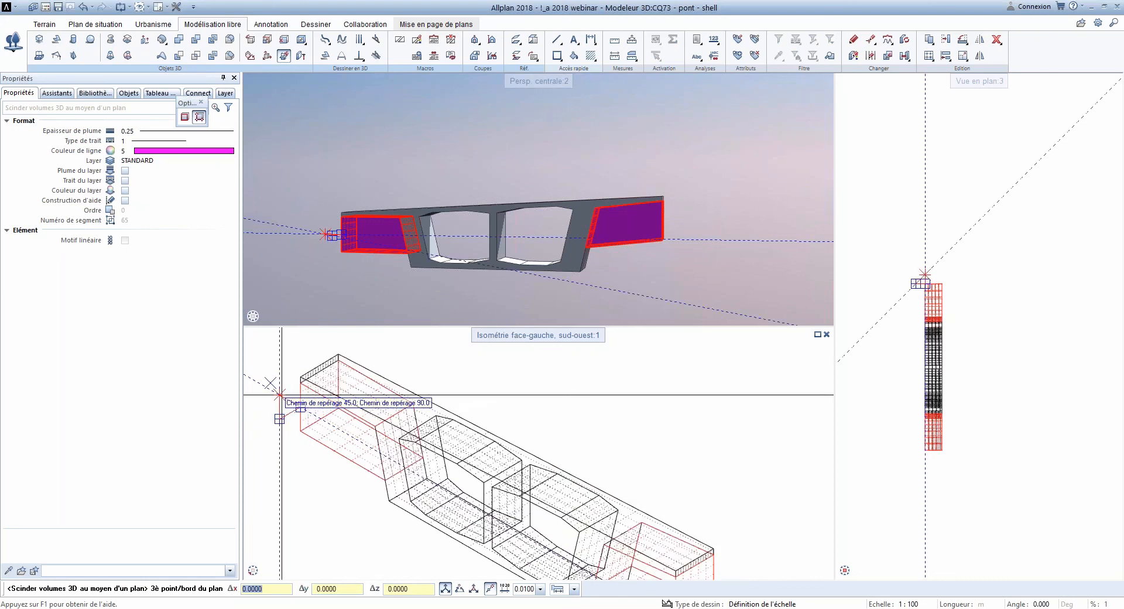
pyautogui.click(280, 395)
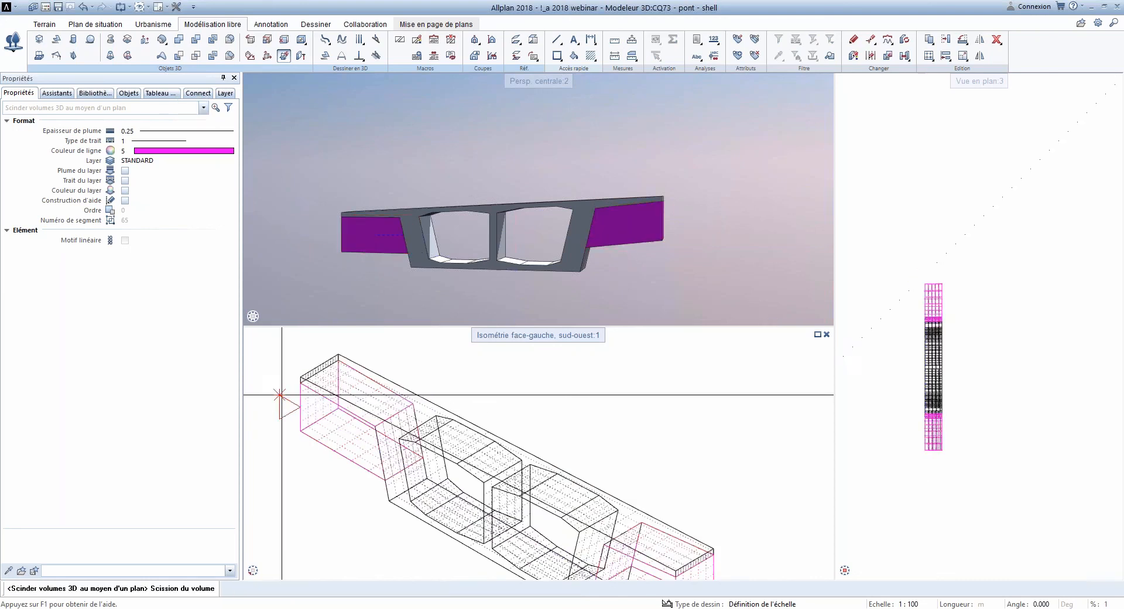
pyautogui.press('Escape')
pyautogui.click(996, 39)
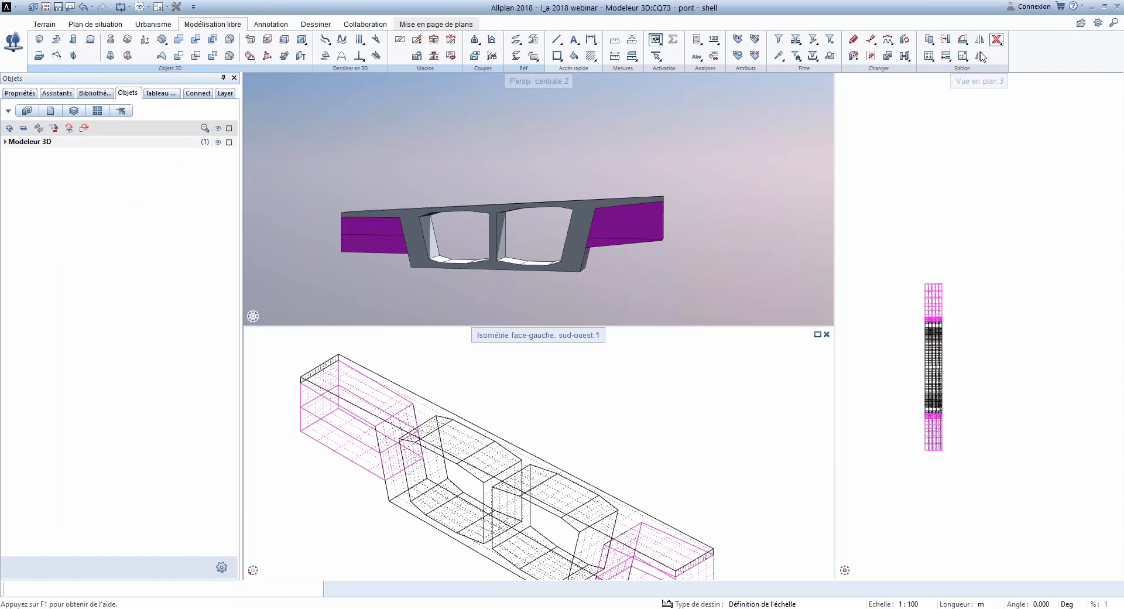
pyautogui.click(345, 451)
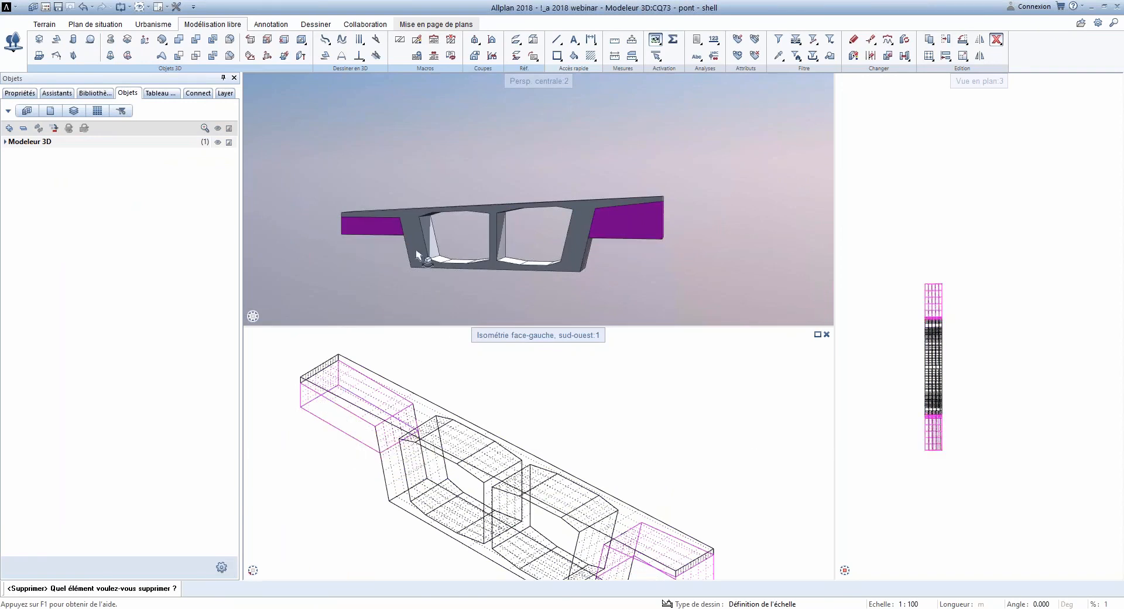
# Step: Examine the trimmed magenta volumes under both cantilevers from above, from the end and from below
pyautogui.moveTo(508, 246); pyautogui.dragTo(603, 233, button='middle')
pyautogui.scroll(3, 317, 208)
pyautogui.scroll(-3, 359, 228)
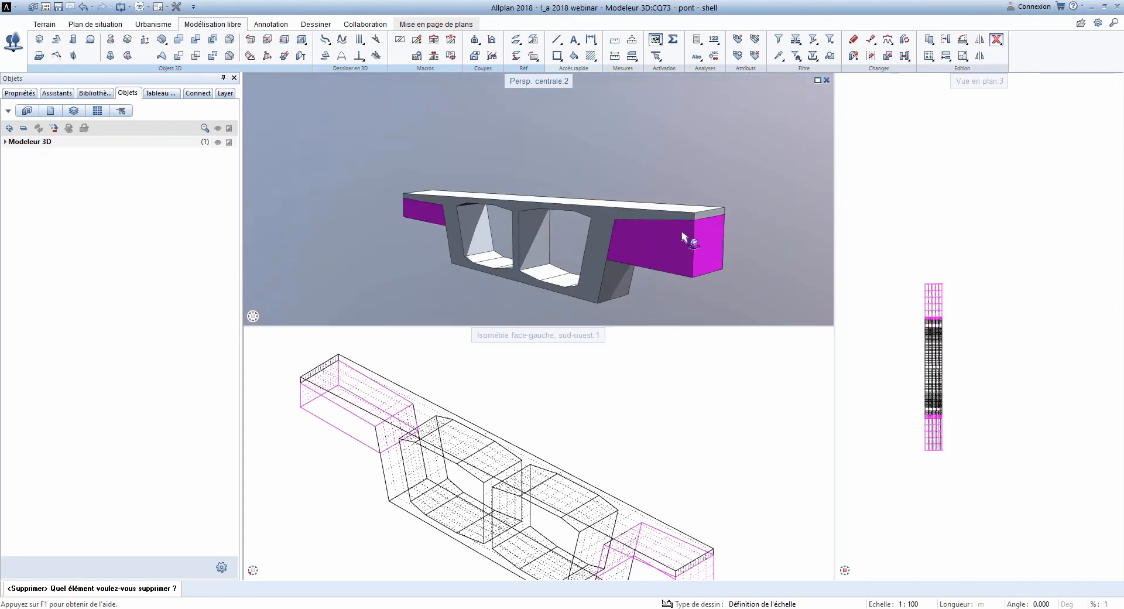
pyautogui.moveTo(672, 227); pyautogui.dragTo(669, 216, button='middle')
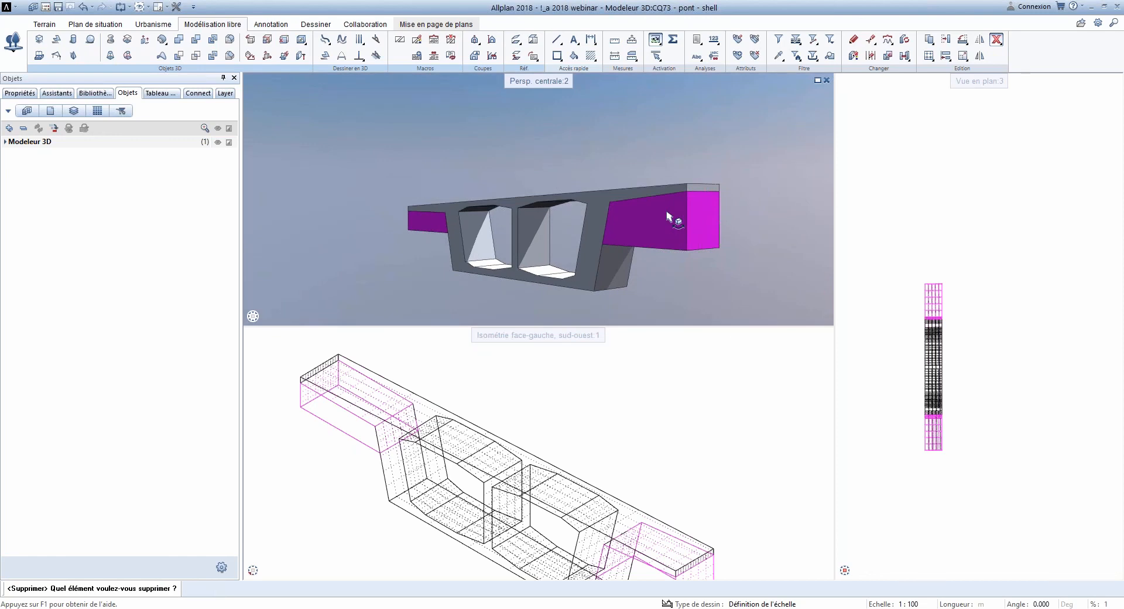
pyautogui.moveTo(668, 212); pyautogui.dragTo(423, 271, button='middle')
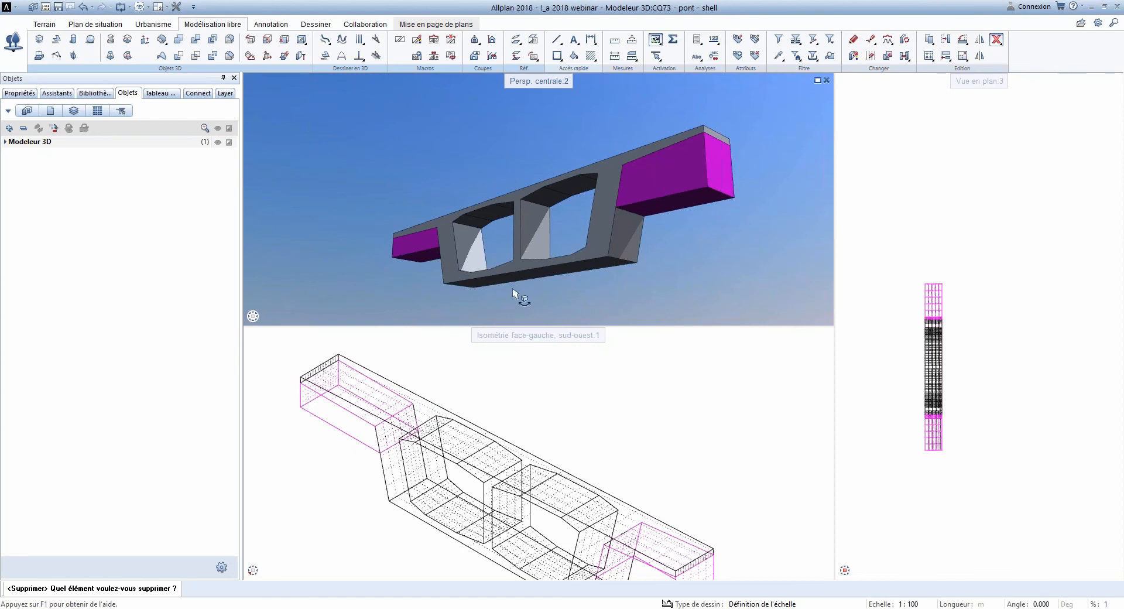
pyautogui.moveTo(597, 254); pyautogui.dragTo(339, 251, button='middle')
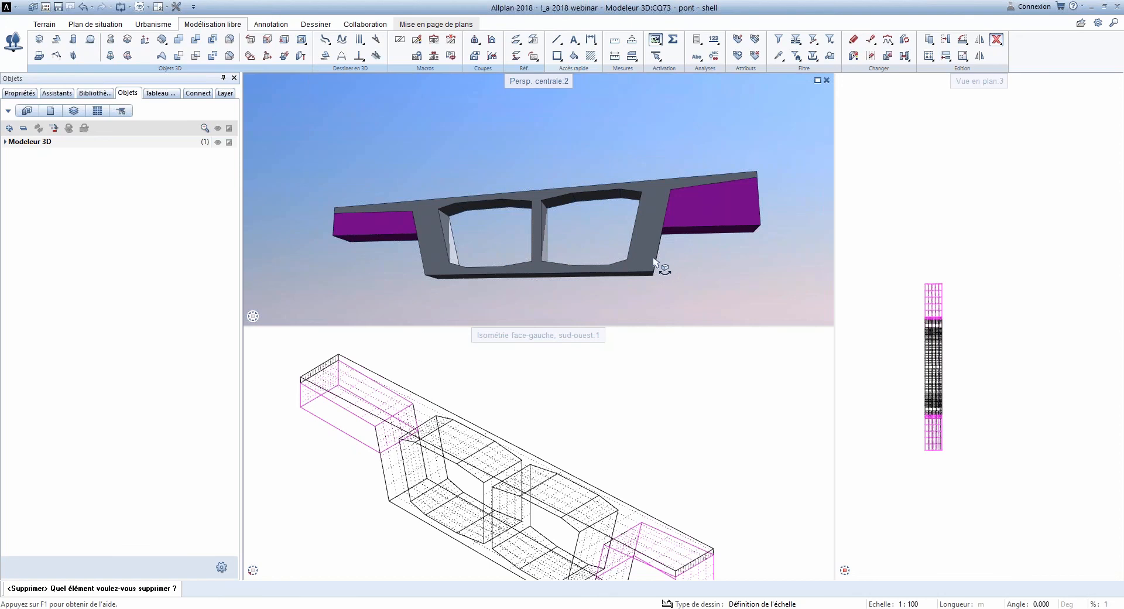
pyautogui.moveTo(481, 245); pyautogui.dragTo(435, 226, button='middle')
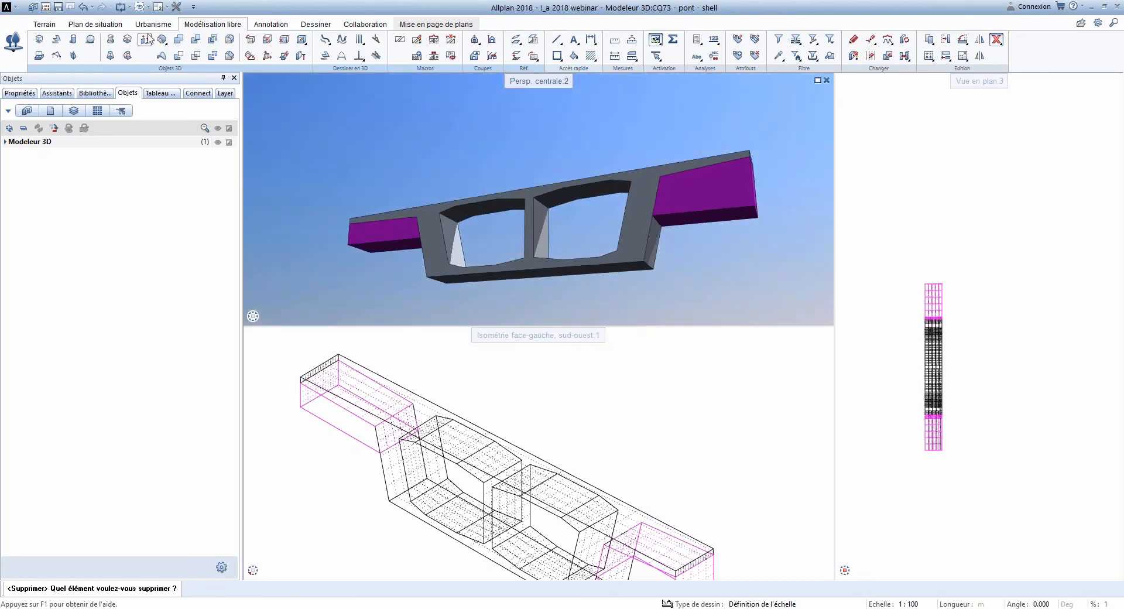
# Step: Start the Shell command and set the line colour for the new volume to orange, number 8
pyautogui.click(163, 41)
pyautogui.click(212, 153)
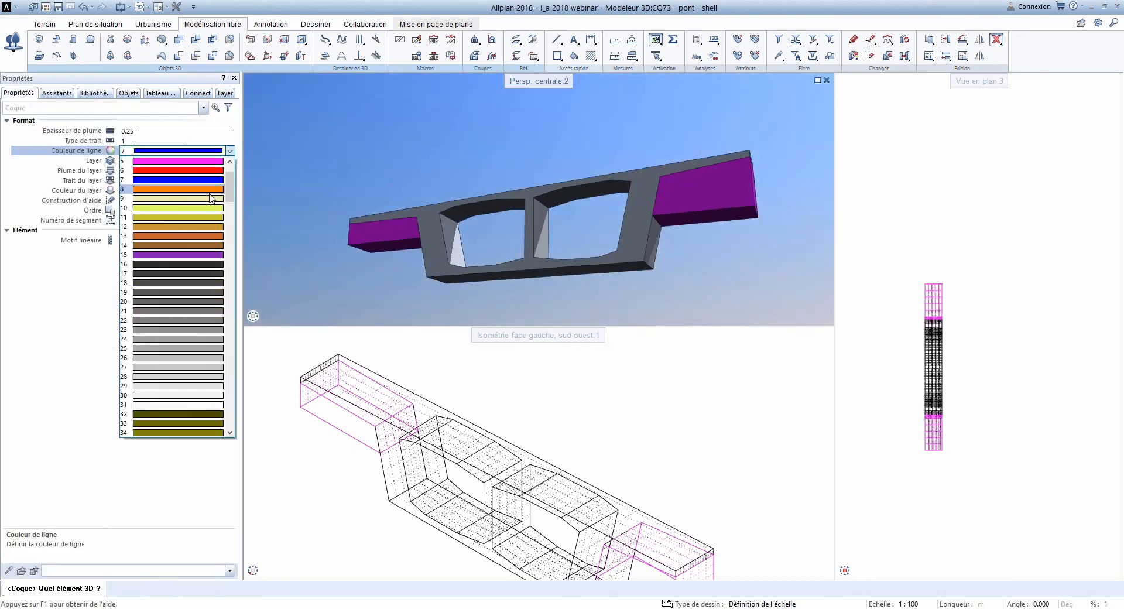
pyautogui.click(229, 187)
pyautogui.click(227, 153)
pyautogui.scroll(1, 223, 196)
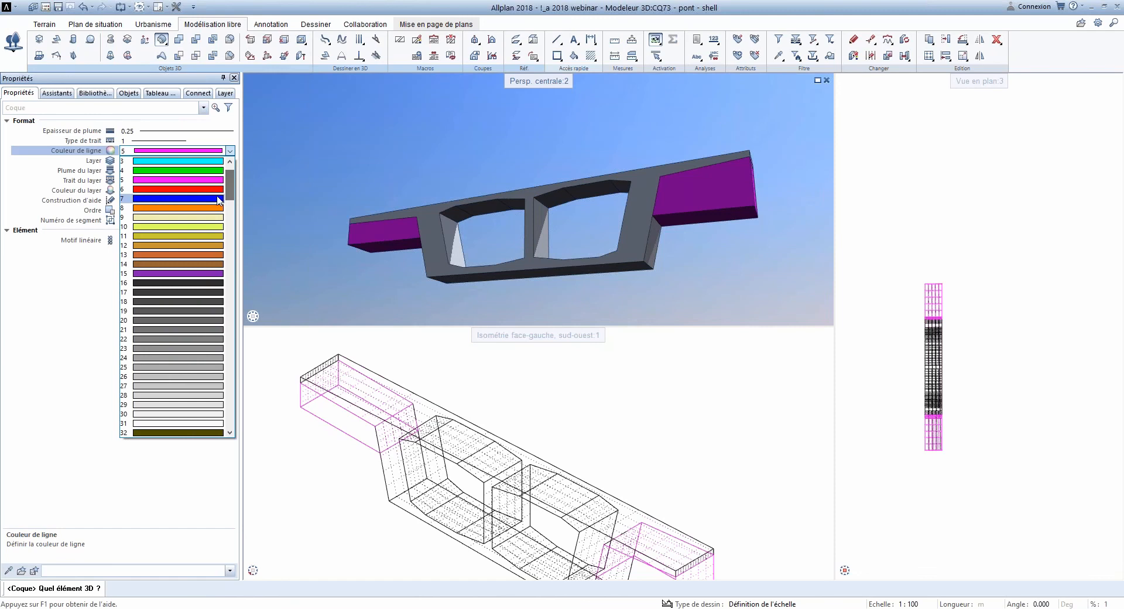
pyautogui.click(217, 208)
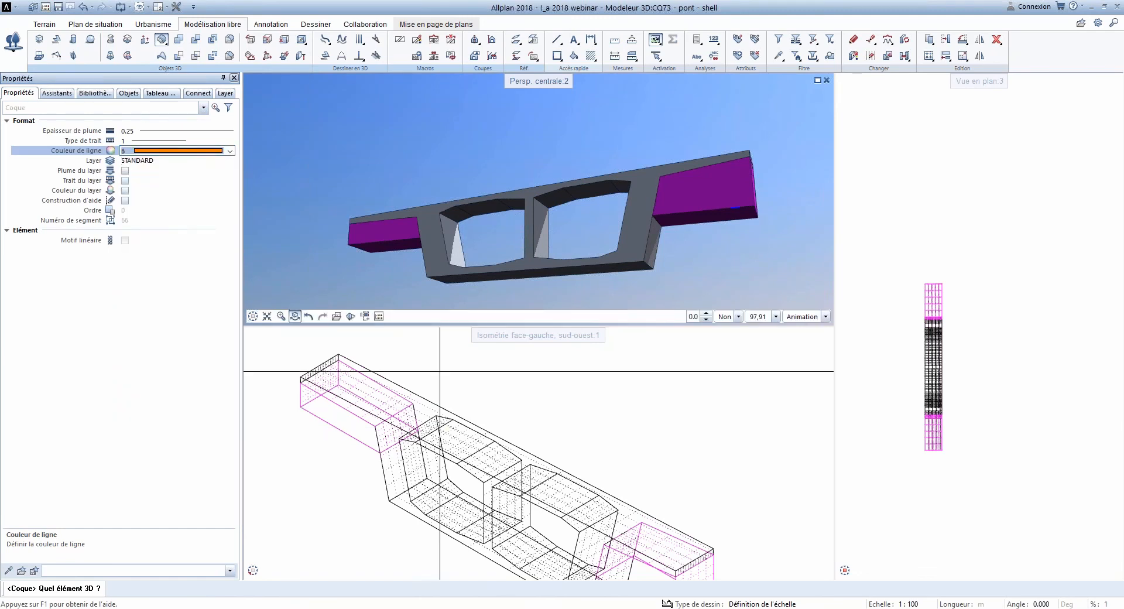
# Step: Pick the deck slice for the shell, with its underside and both outer web faces as reference surfaces
pyautogui.moveTo(454, 237); pyautogui.dragTo(466, 250)
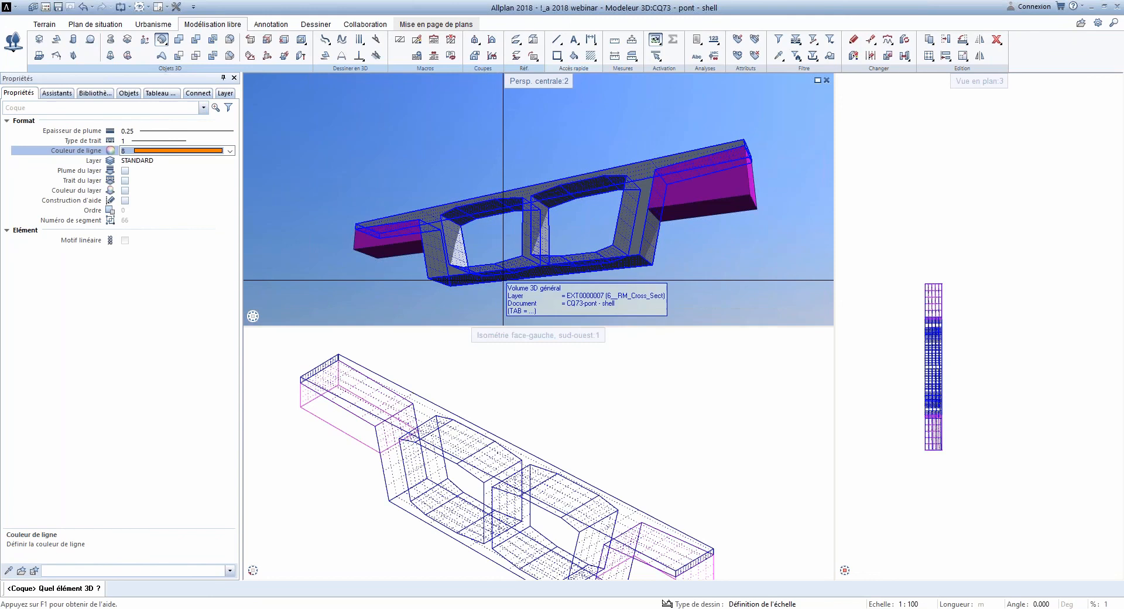
pyautogui.click(551, 274)
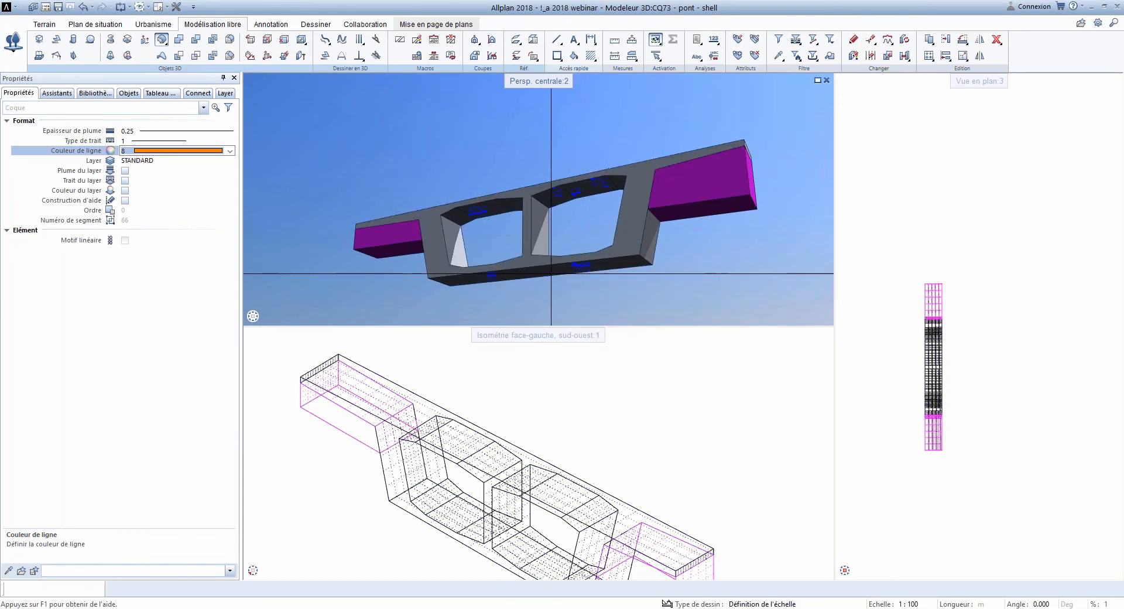
pyautogui.click(647, 246)
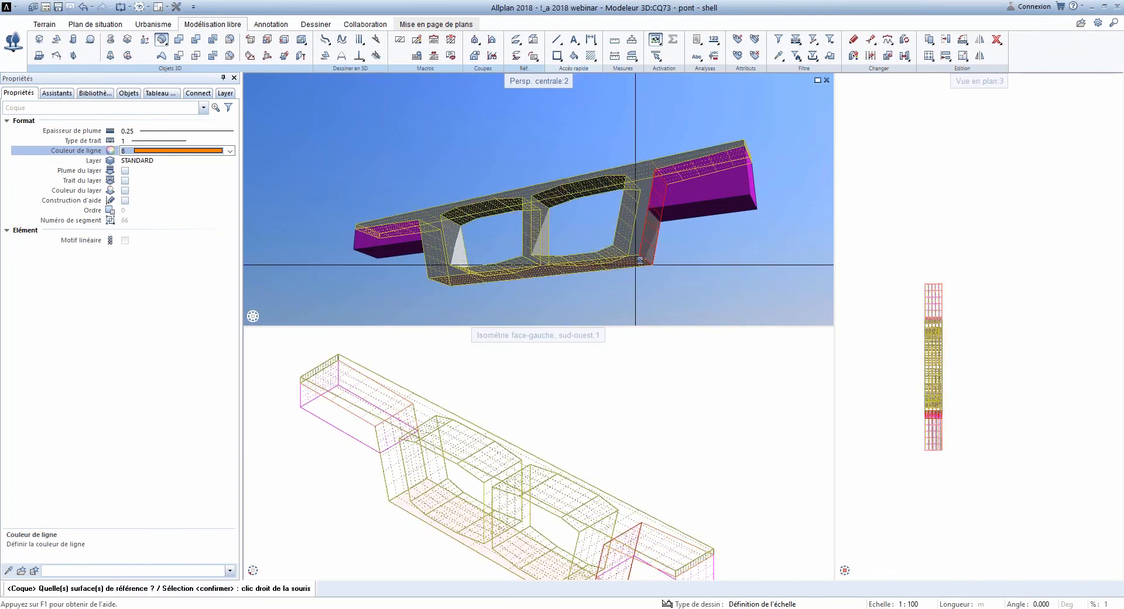
pyautogui.click(634, 264)
pyautogui.moveTo(302, 320)
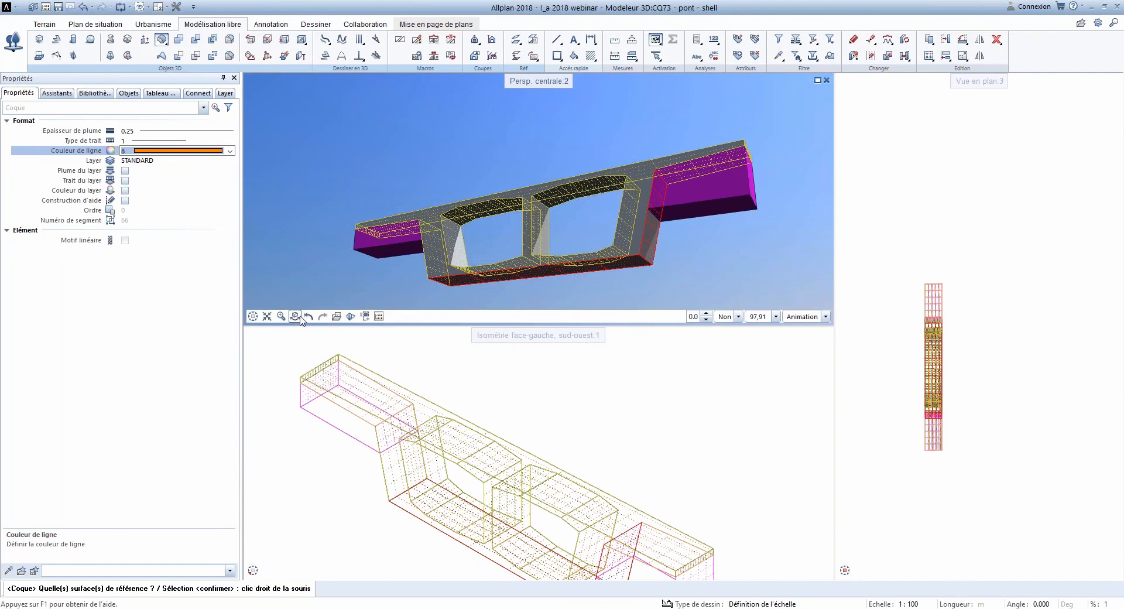
pyautogui.moveTo(572, 226); pyautogui.dragTo(414, 240)
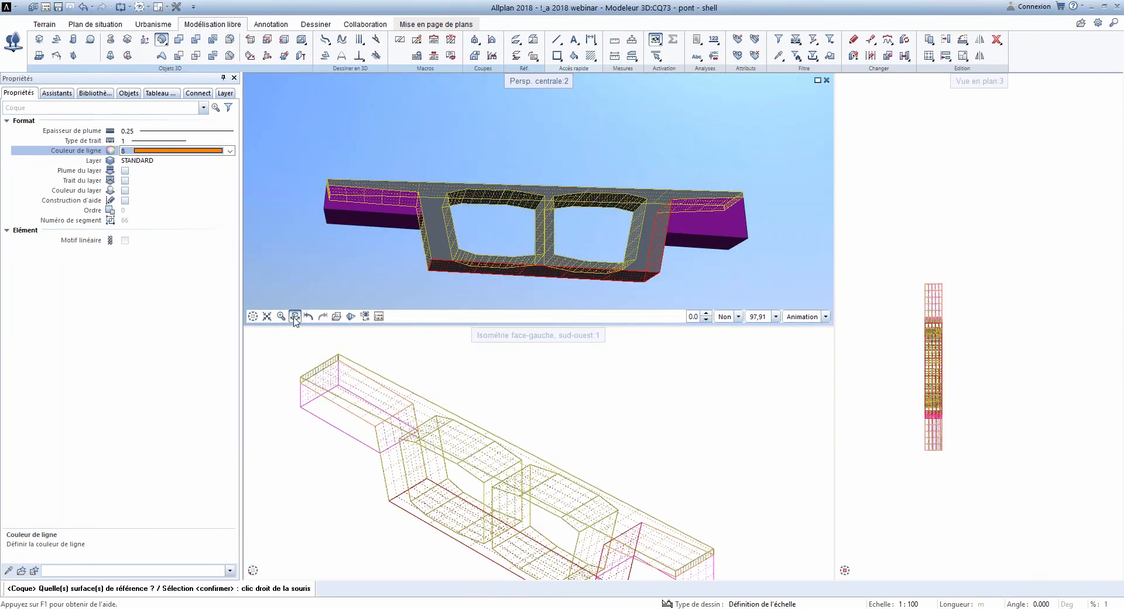
pyautogui.click(432, 252)
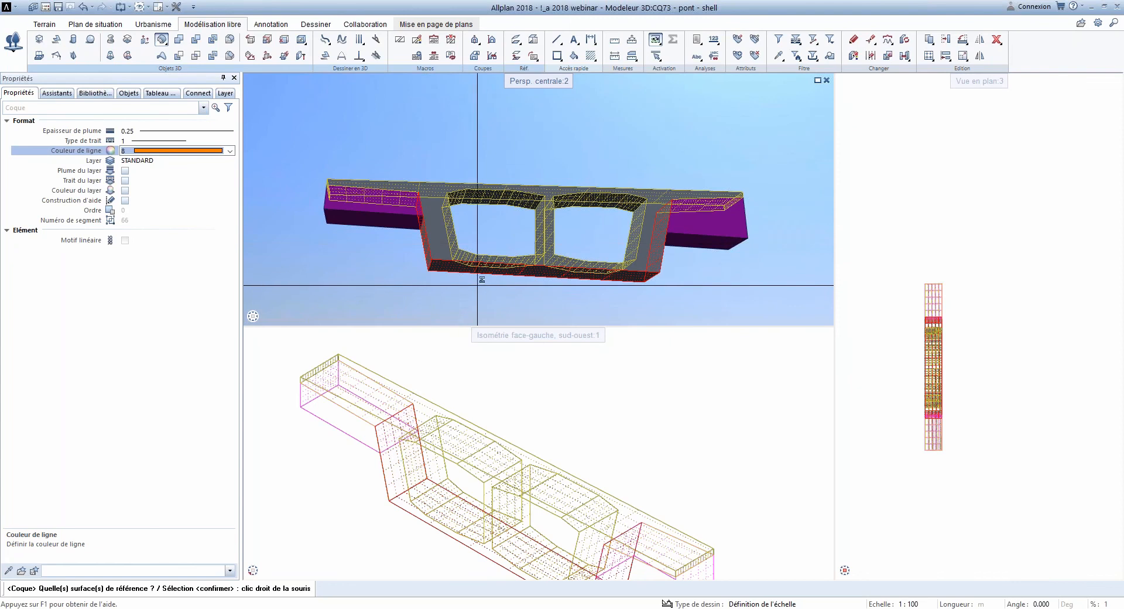
# Step: Confirm the reference surfaces and create a closed shell volume around the outside of the box girder with distance 0.5
pyautogui.rightClick(477, 285)
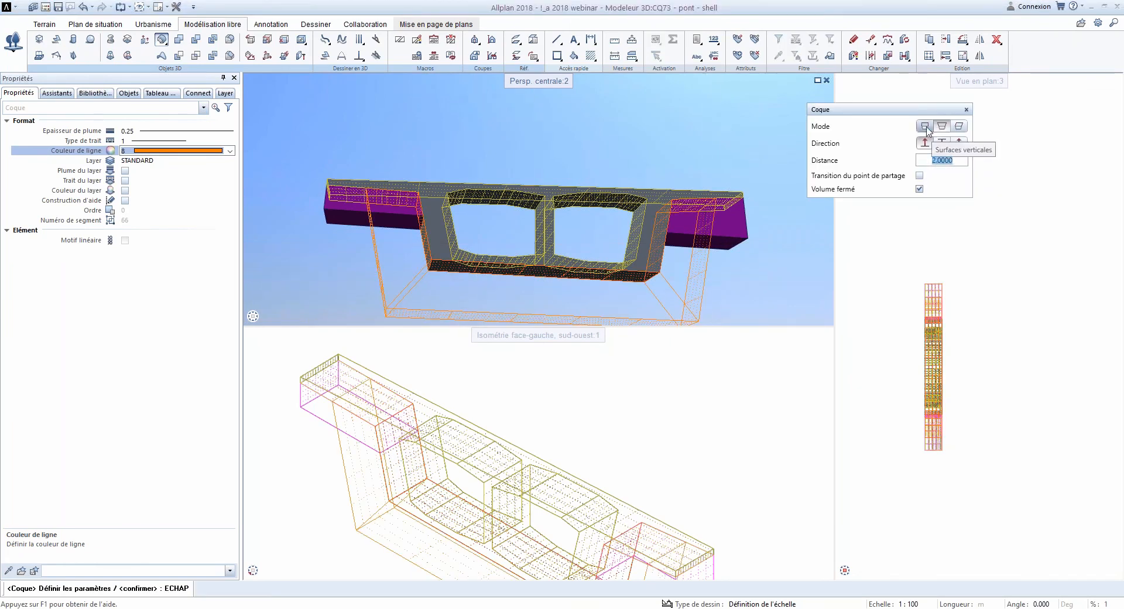
pyautogui.write('.5')
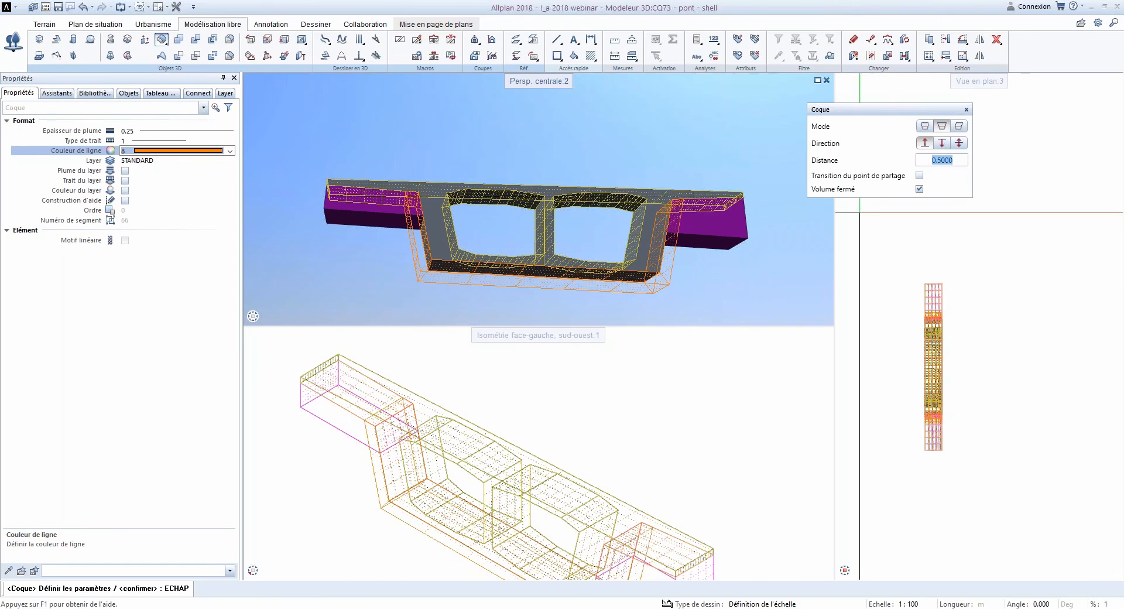
pyautogui.press('Escape')
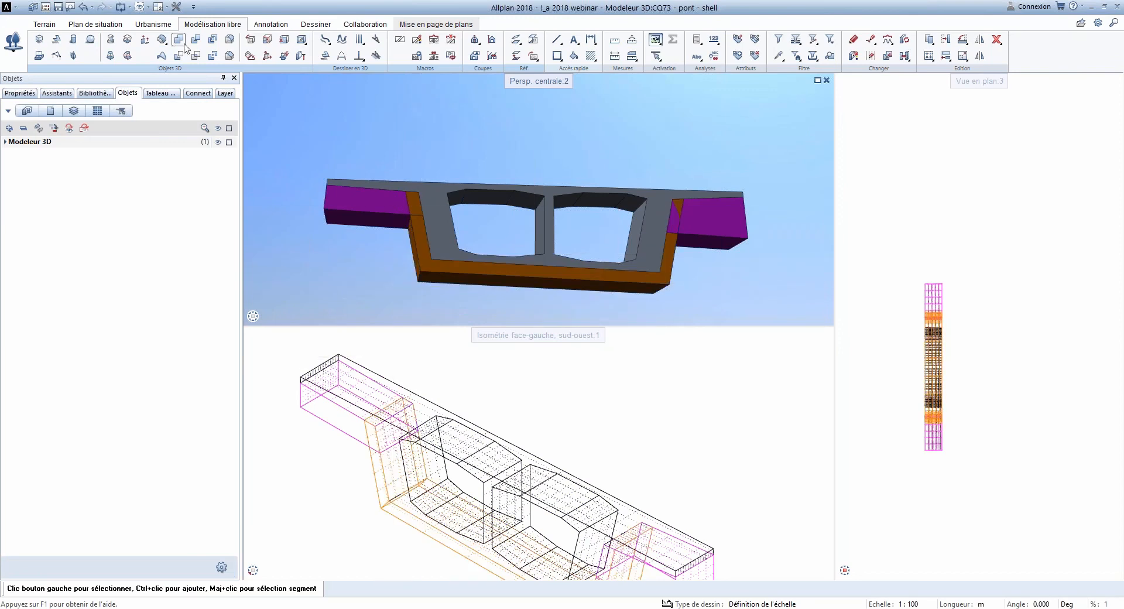
# Step: Start a box volume (Parallélépipède) and set its line colour to black, number 1
pyautogui.click(40, 39)
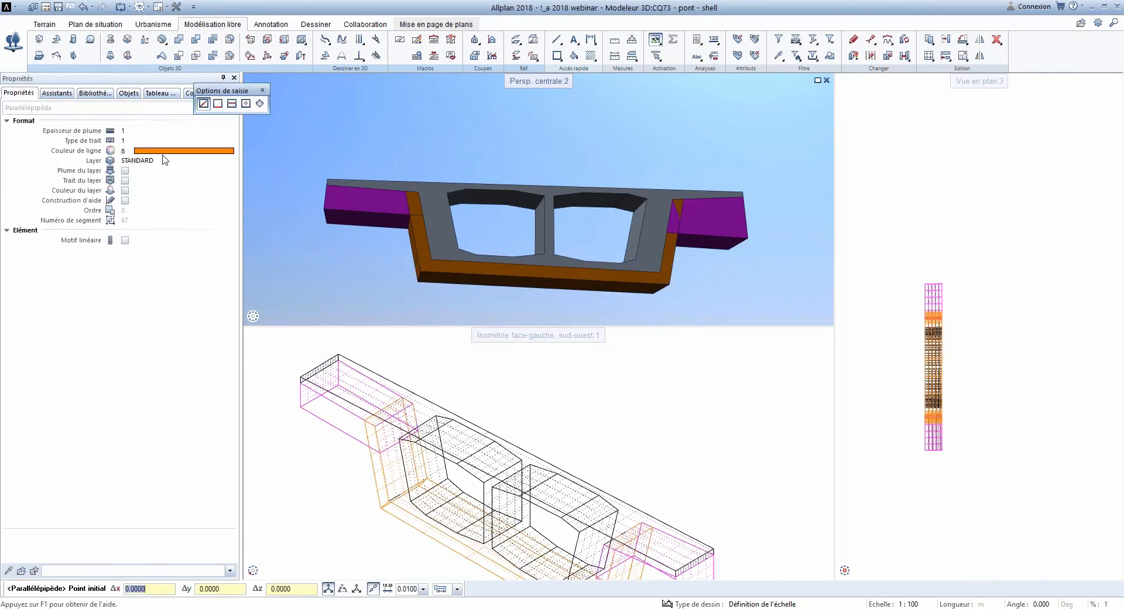
pyautogui.click(176, 150)
pyautogui.moveTo(232, 197); pyautogui.dragTo(231, 179)
pyautogui.click(193, 170)
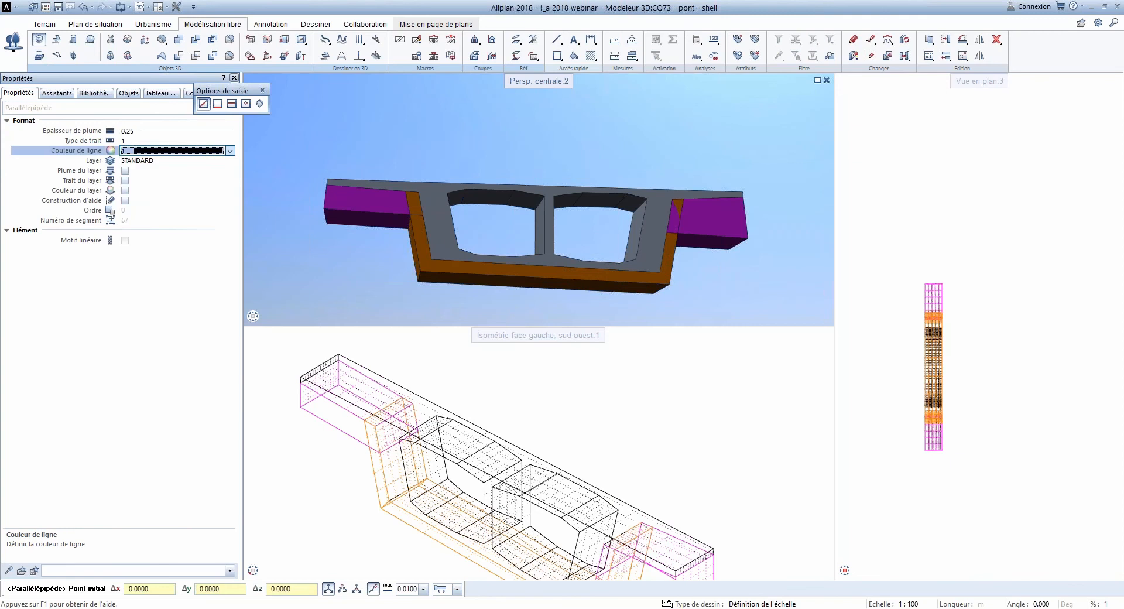
# Step: Draw a long narrow box in plan extending past both cantilever ends, with its height reaching up into the orange shell
pyautogui.click(929, 273)
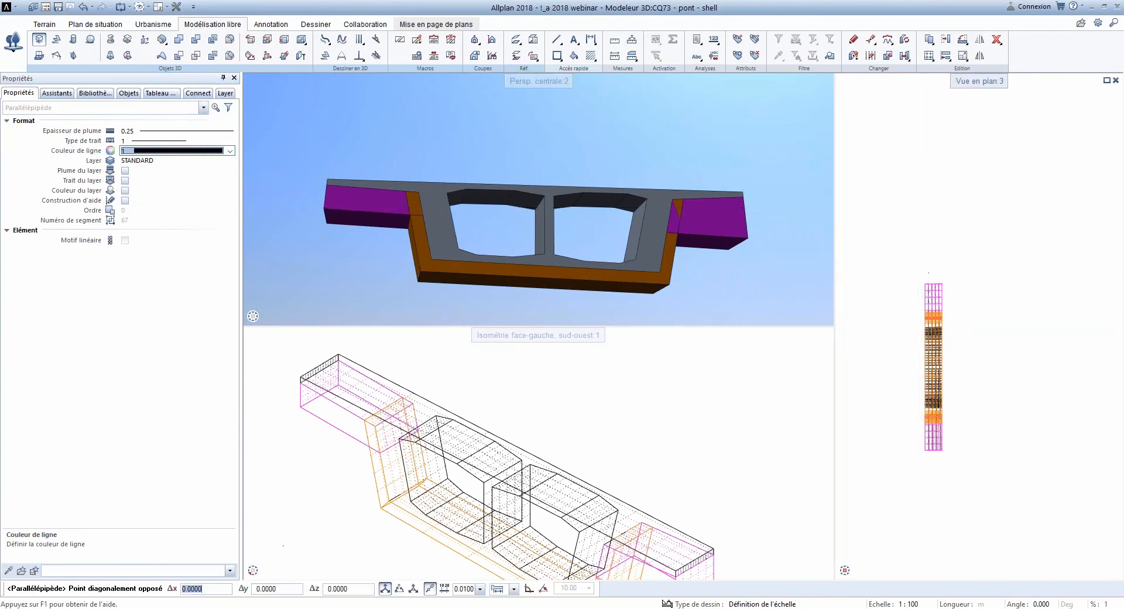
pyautogui.scroll(3, 944, 431)
pyautogui.click(928, 489)
pyautogui.scroll(-3, 498, 184)
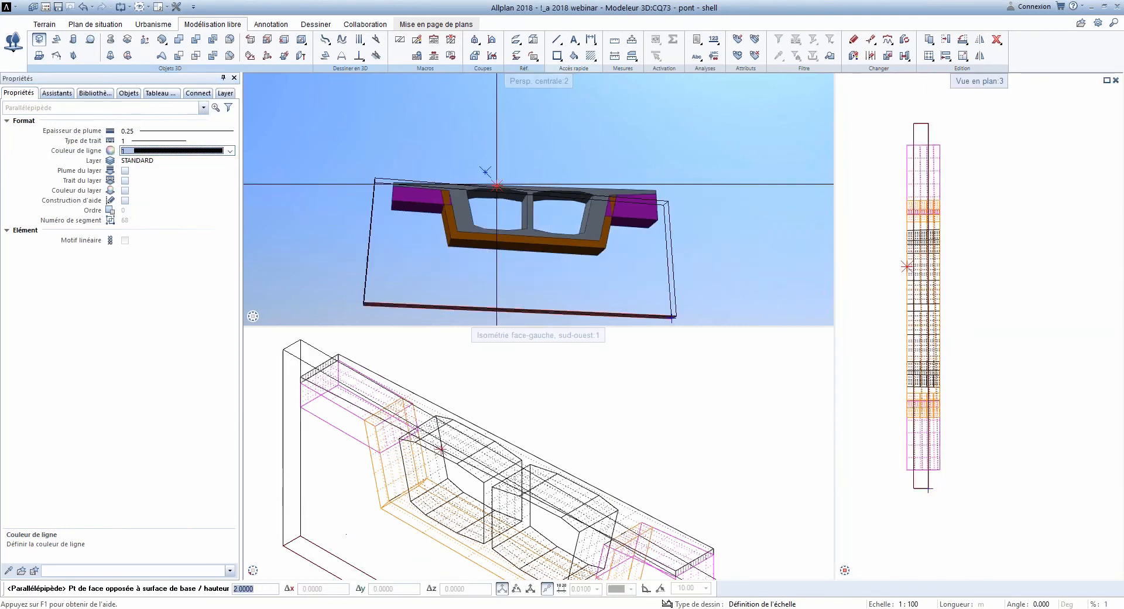
pyautogui.scroll(-5, 483, 383)
pyautogui.scroll(5, 523, 456)
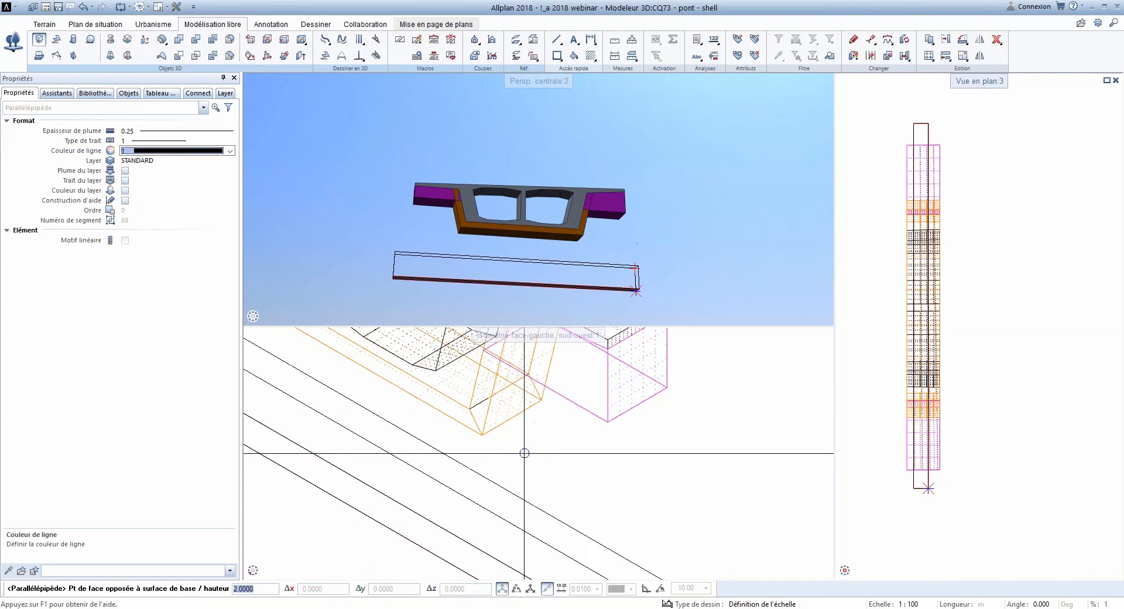
pyautogui.click(492, 386)
pyautogui.press('Escape')
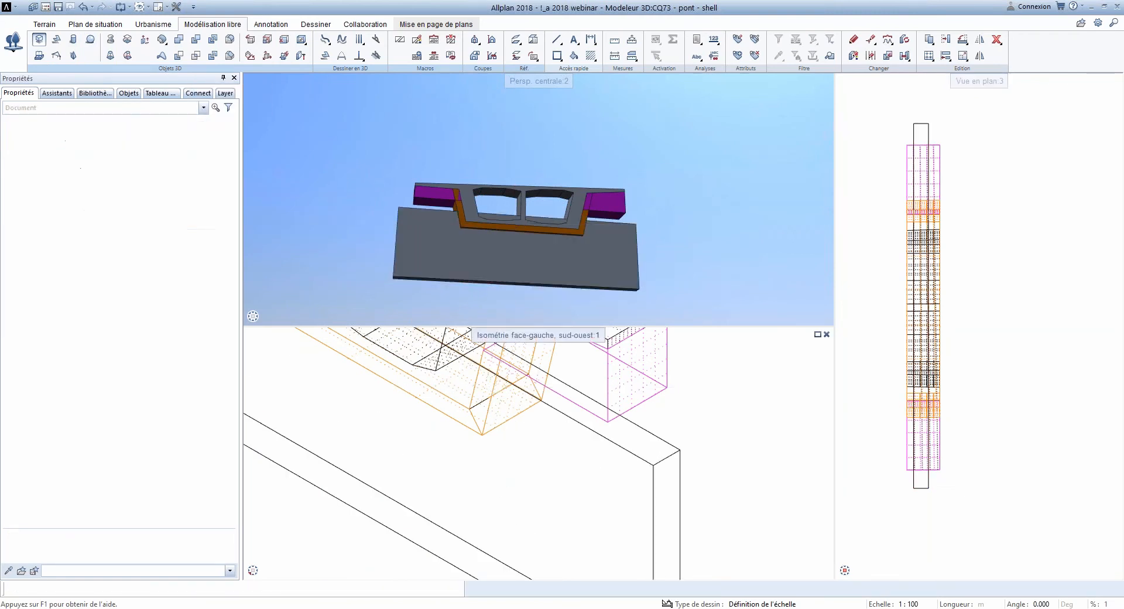
# Step: Subtract the orange shell from the support wall, splitting the result into several 3D volumes, and delete the leftover wall piece inside the shell
pyautogui.moveTo(283, 315)
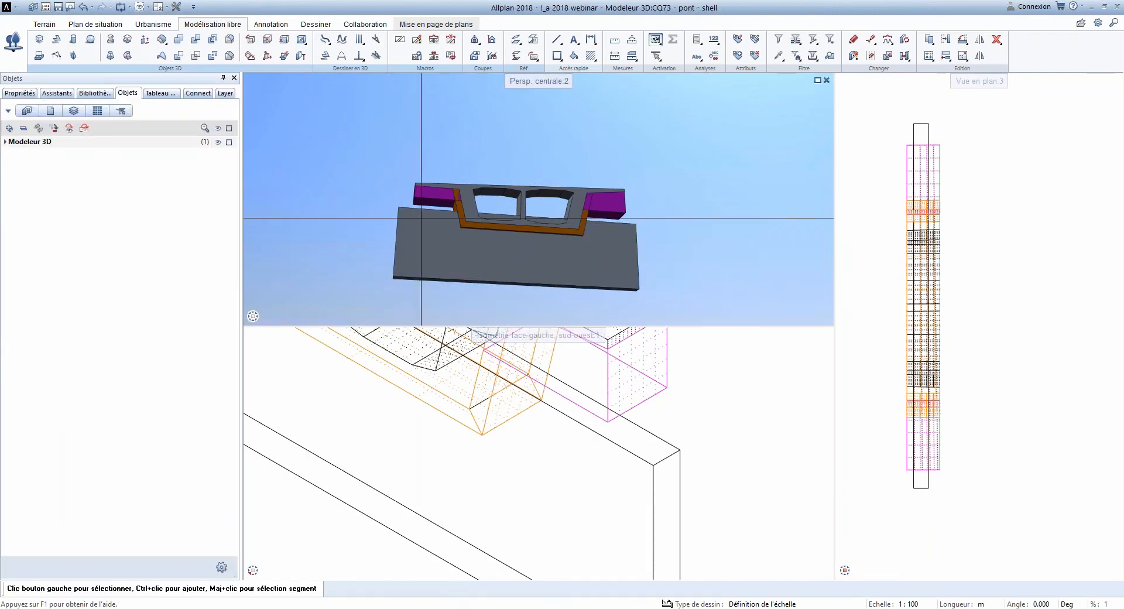
pyautogui.moveTo(358, 290); pyautogui.dragTo(298, 328)
pyautogui.click(179, 55)
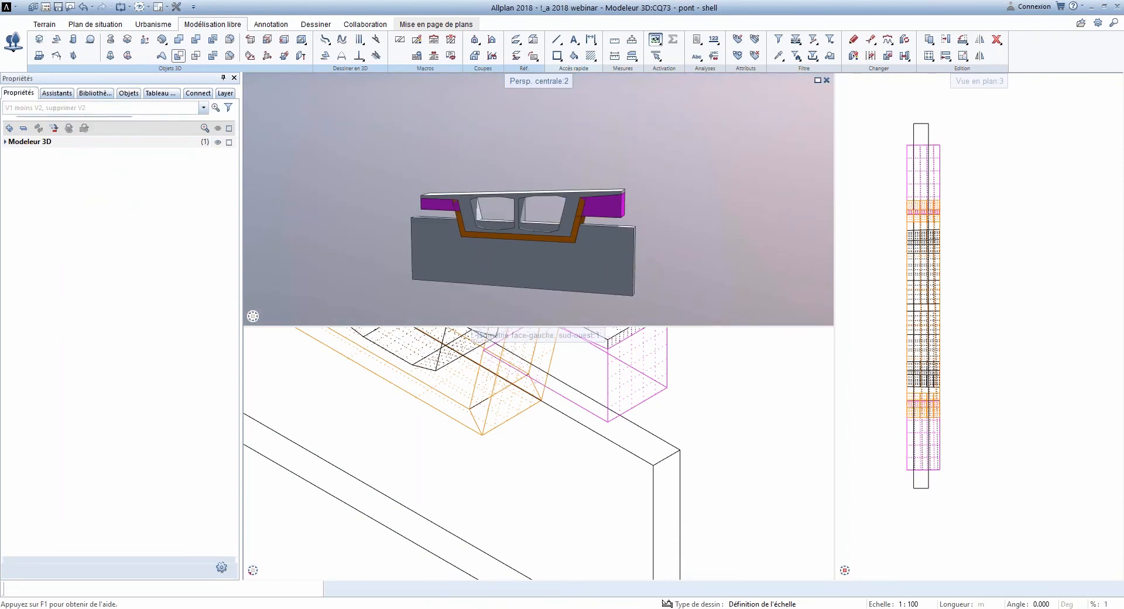
pyautogui.moveTo(298, 318)
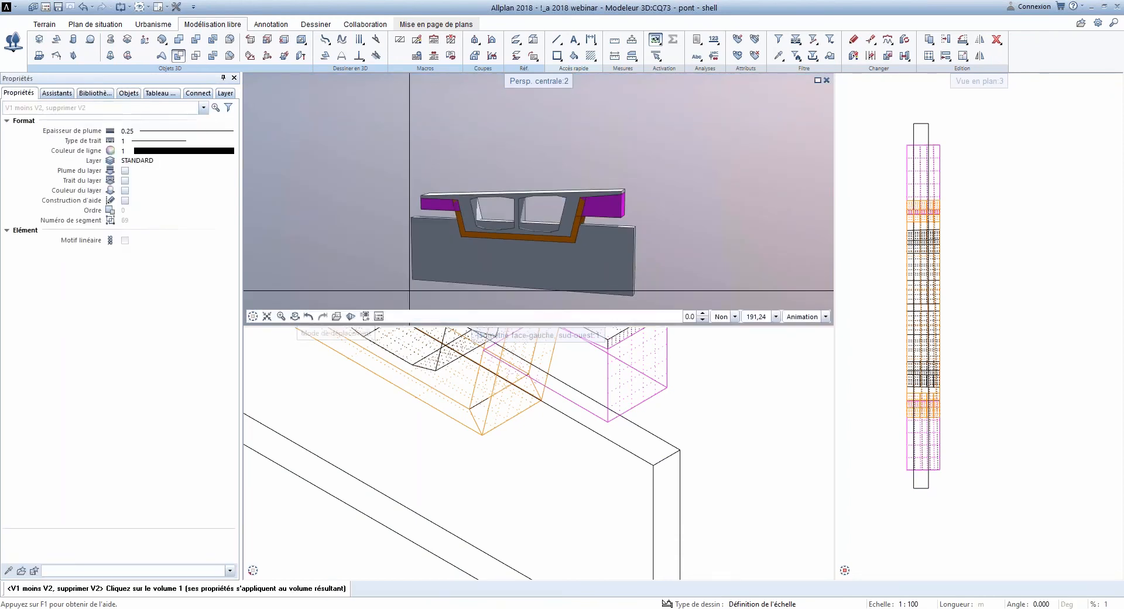
pyautogui.click(545, 258)
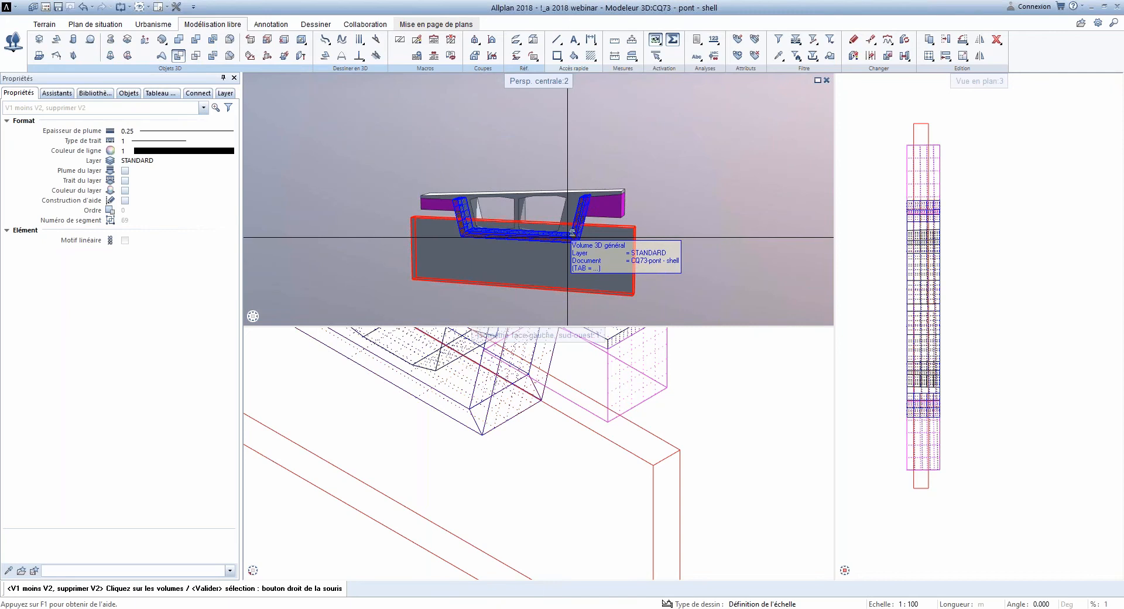
pyautogui.click(571, 231)
pyautogui.rightClick(589, 278)
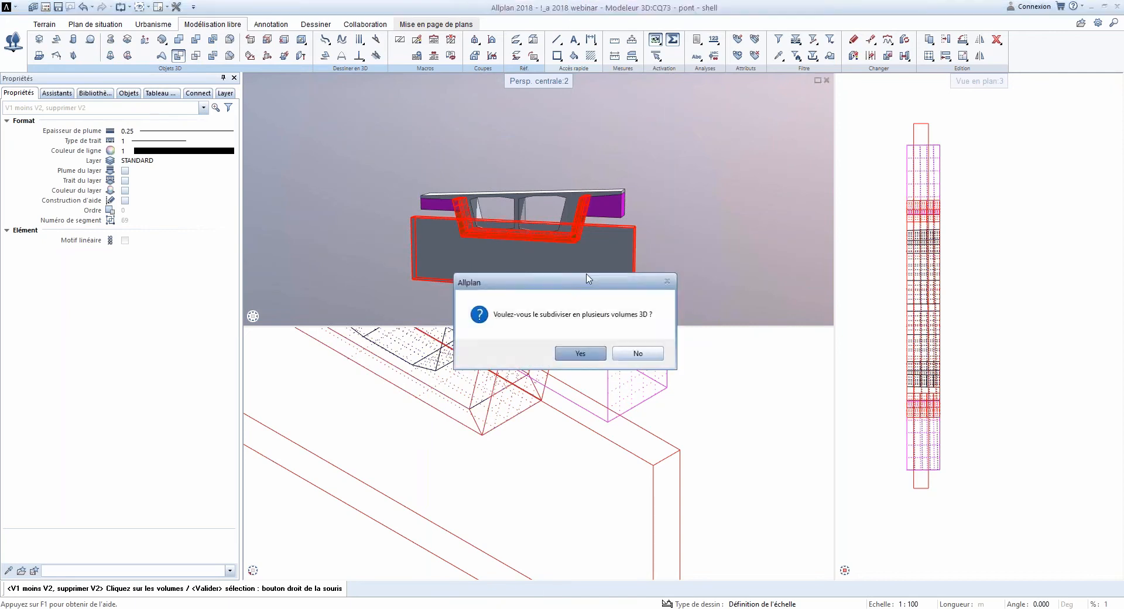
pyautogui.click(585, 355)
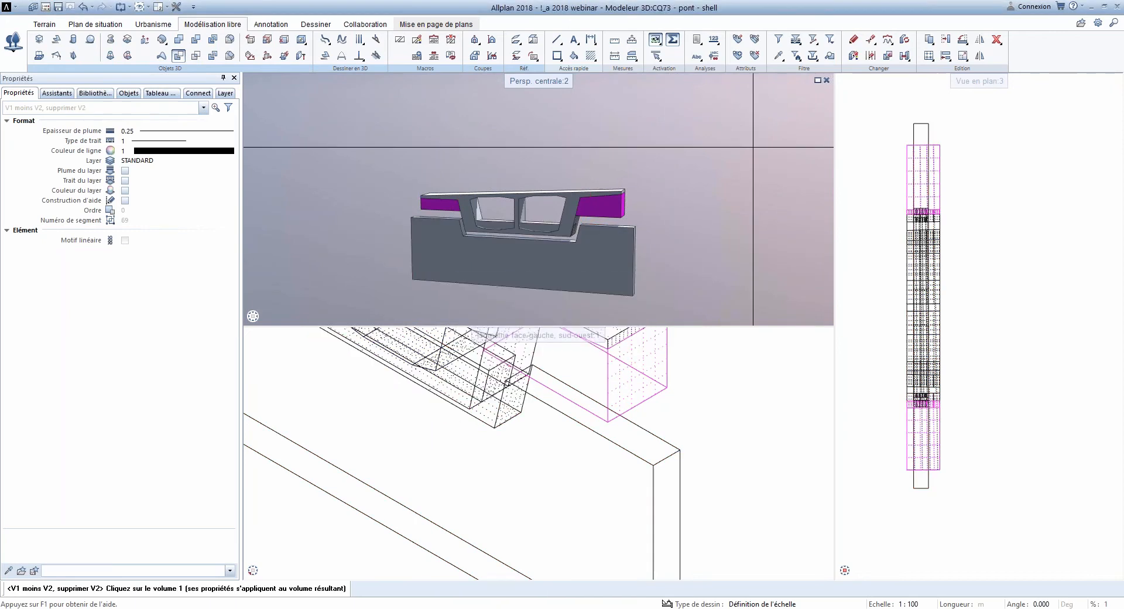
pyautogui.click(997, 40)
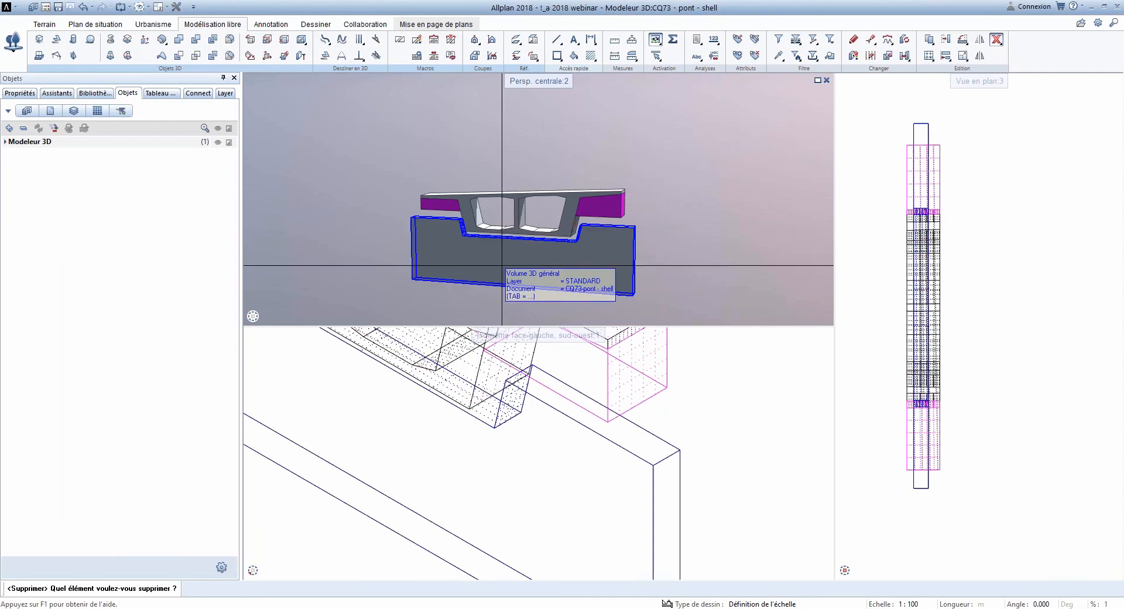
# Step: Examine the recess cut in the support wall and the gap around the box girder from several angles
pyautogui.scroll(5, 502, 265)
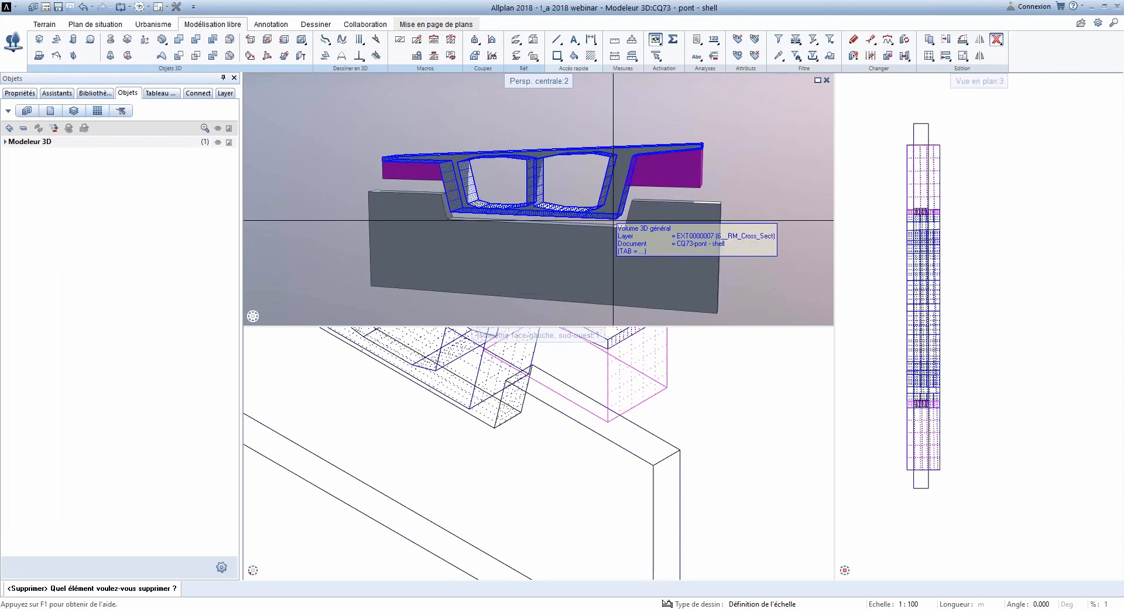
pyautogui.scroll(4, 615, 249)
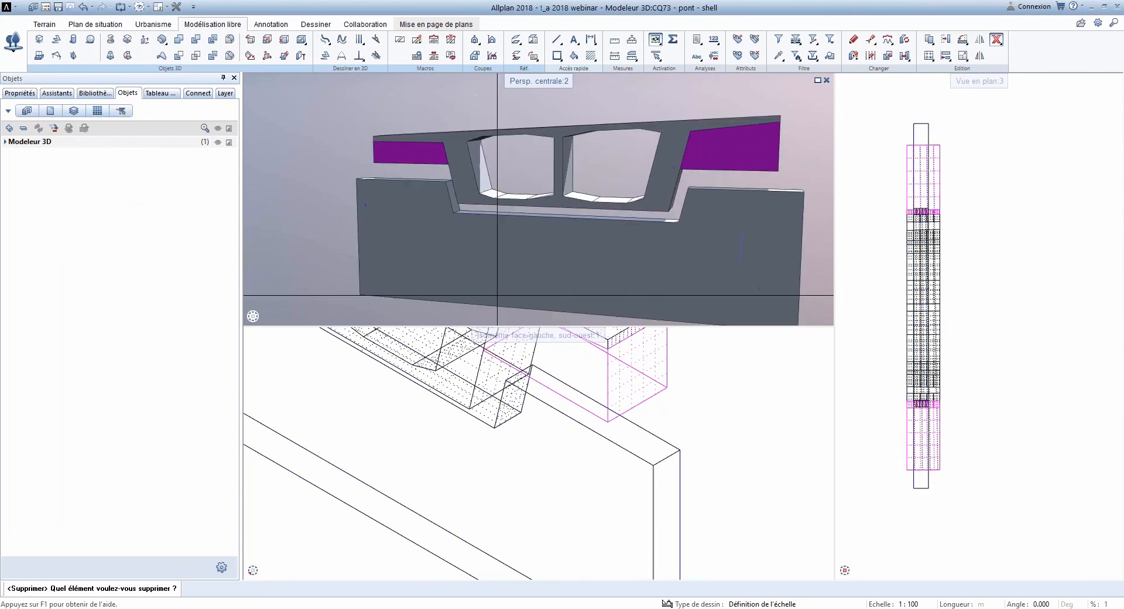
pyautogui.moveTo(321, 316)
pyautogui.moveTo(695, 214); pyautogui.dragTo(708, 176)
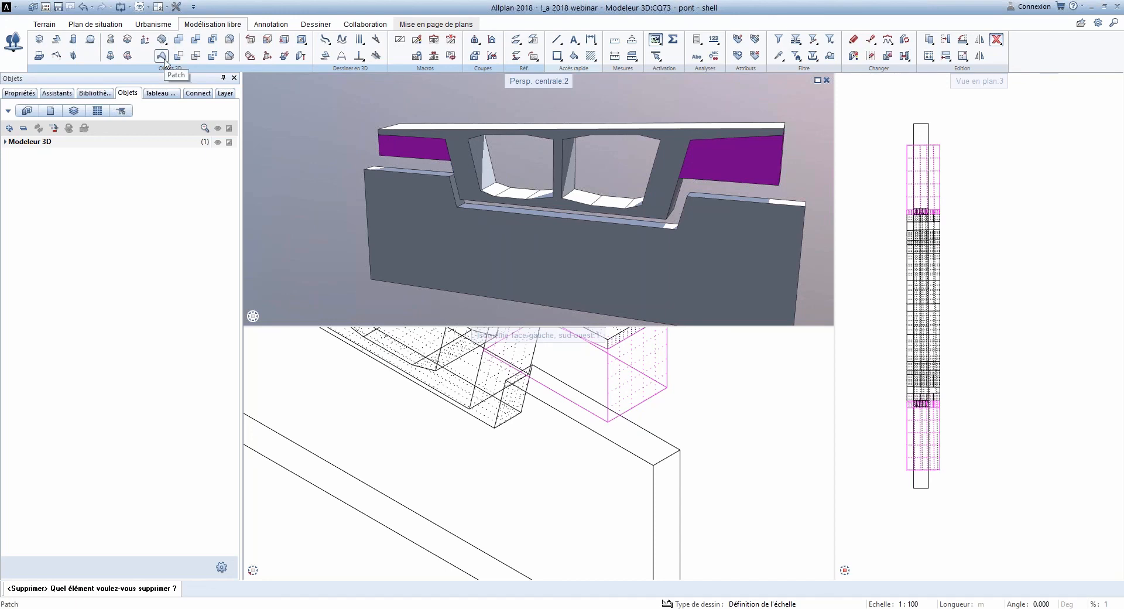
pyautogui.moveTo(495, 124); pyautogui.dragTo(595, 165)
pyautogui.scroll(-3, 597, 166)
pyautogui.moveTo(597, 166); pyautogui.dragTo(558, 193, button='middle')
pyautogui.moveTo(557, 195); pyautogui.dragTo(585, 192)
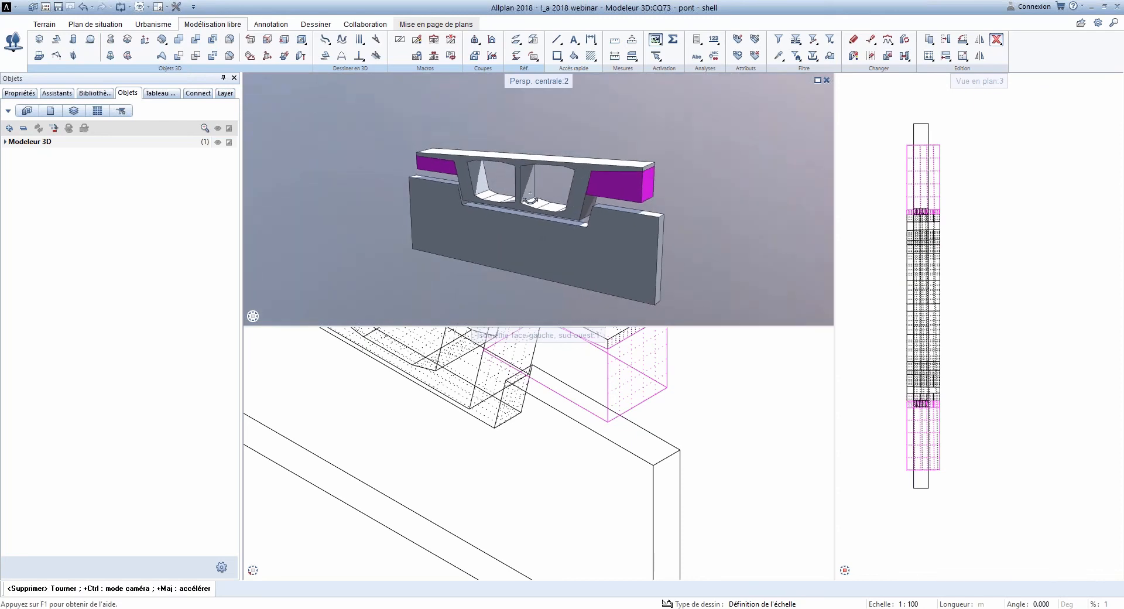
pyautogui.press('Escape')
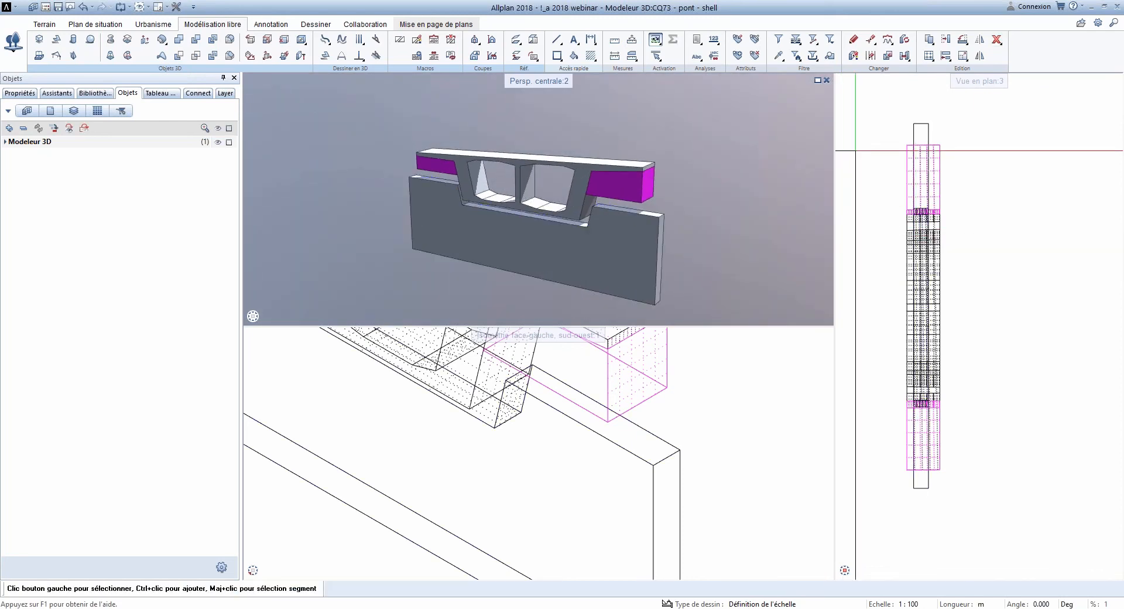
# Step: Draw an open 3D spline of degree 3 from the box girder's outer web, curving away from the deck through three more plan points
pyautogui.click(325, 40)
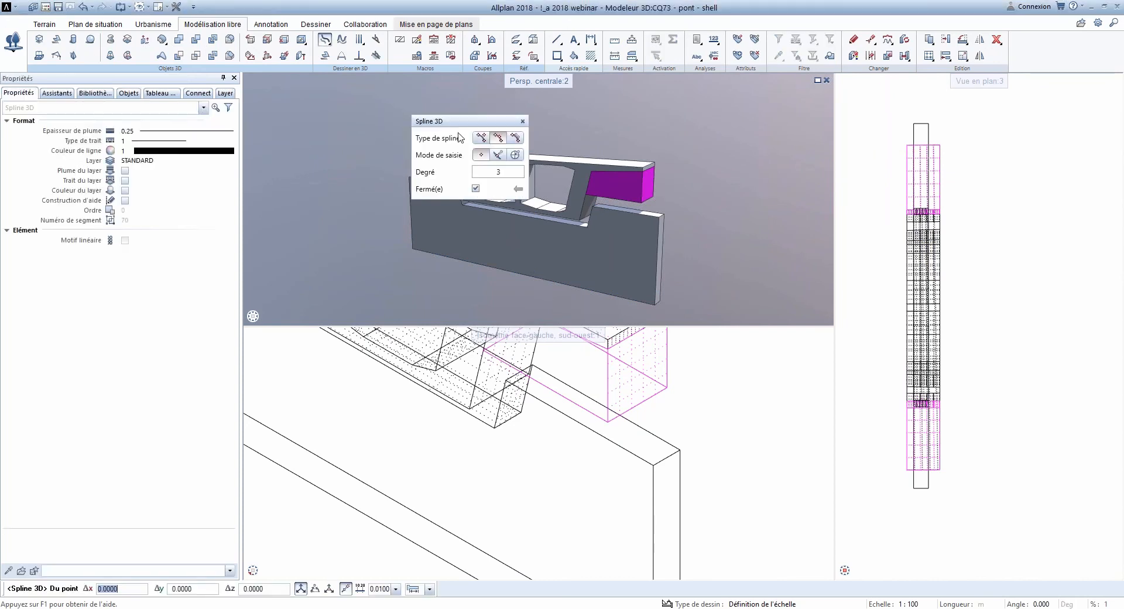
pyautogui.scroll(-2, 889, 284)
pyautogui.scroll(-8, 555, 444)
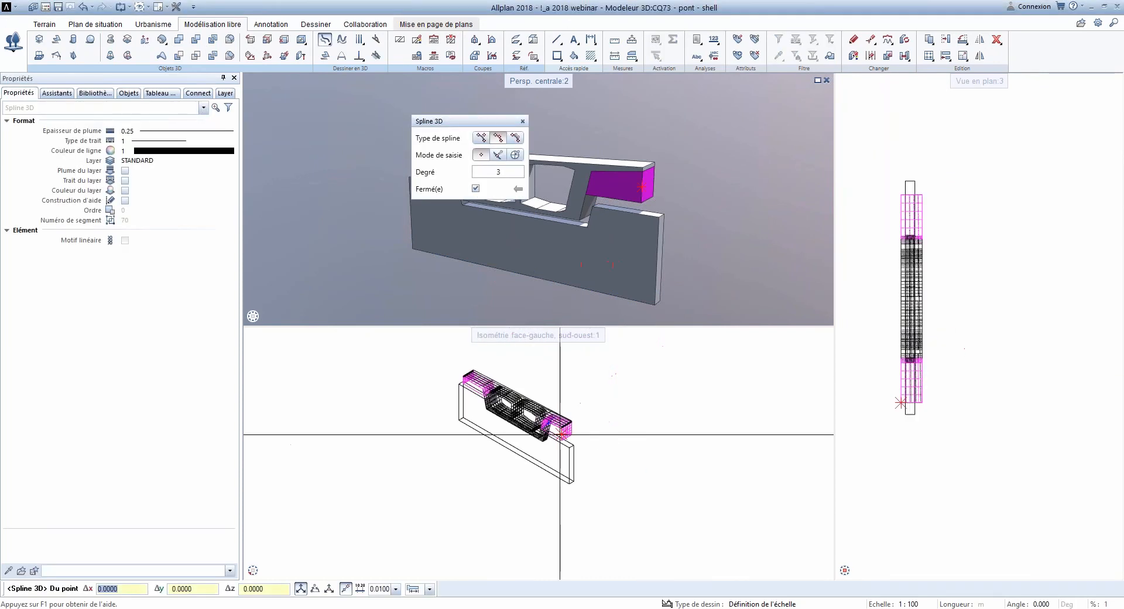
pyautogui.scroll(7, 559, 435)
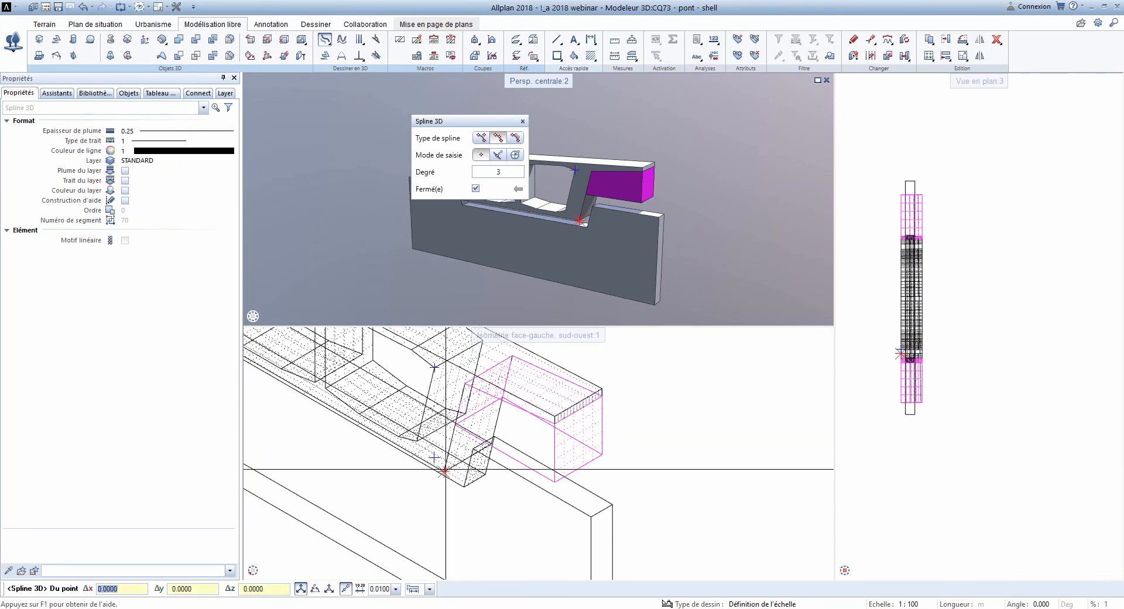
pyautogui.click(436, 406)
pyautogui.scroll(-2, 443, 417)
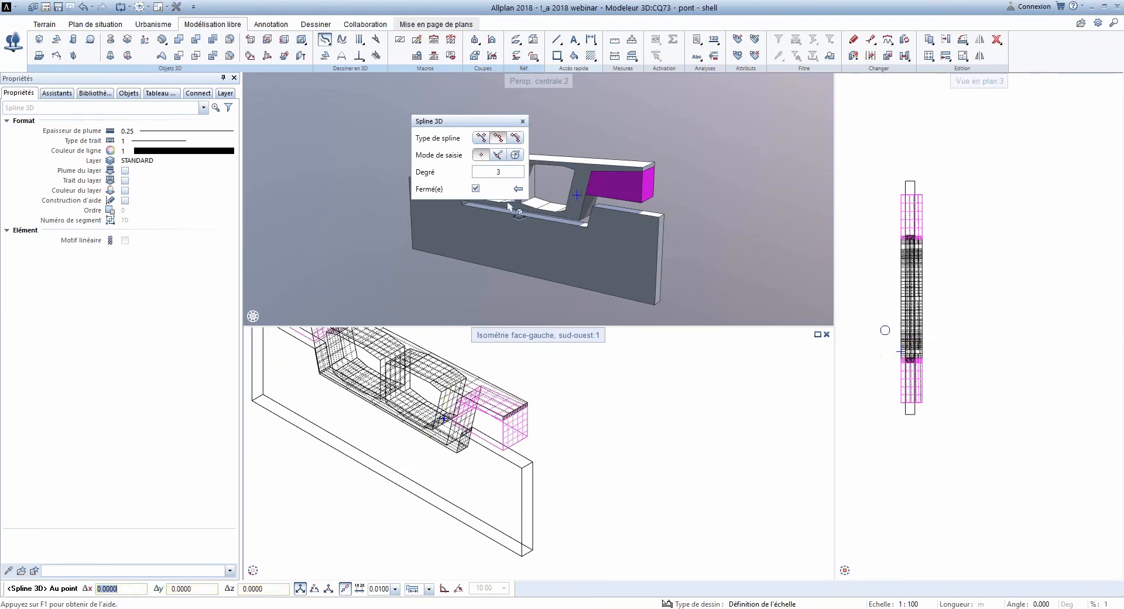
pyautogui.click(476, 189)
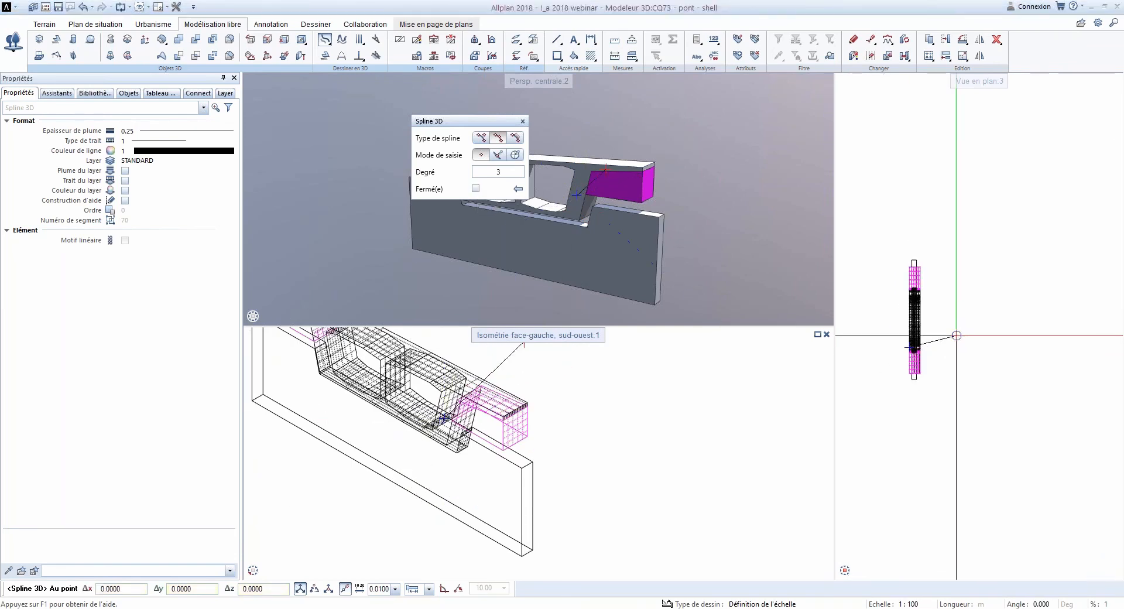
pyautogui.click(957, 334)
pyautogui.click(1016, 371)
pyautogui.scroll(-2, 1016, 369)
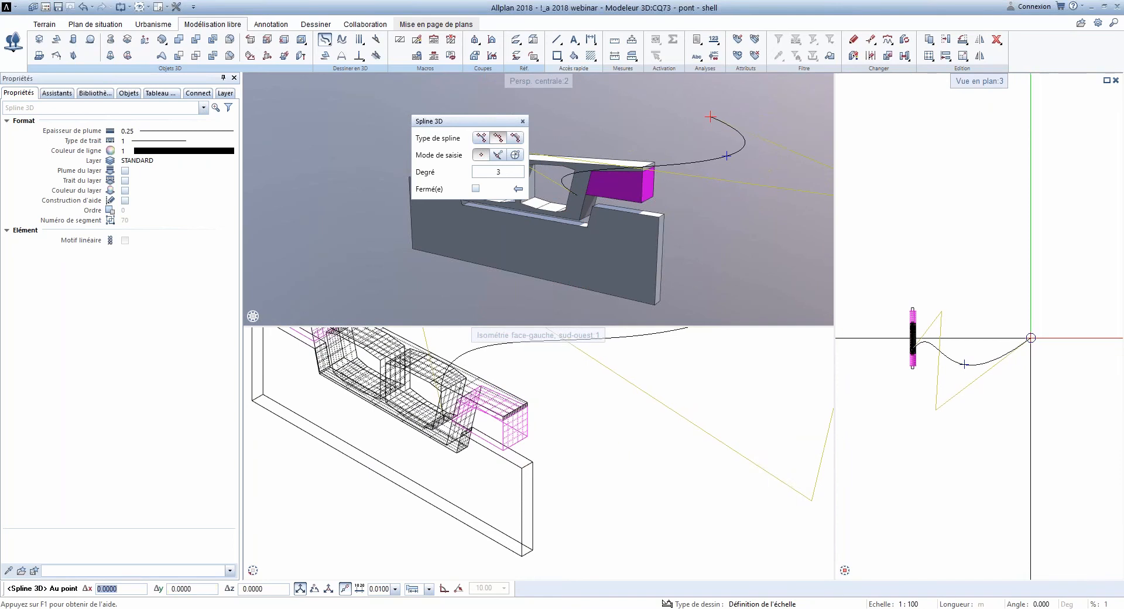
pyautogui.click(1031, 337)
pyautogui.press('Escape')
pyautogui.press('Escape')
# Step: Reshape the spline by shifting its intermediate point nearest the girder away from its original place, and raise that point vertically by about 1 m
pyautogui.moveTo(587, 173); pyautogui.dragTo(633, 176)
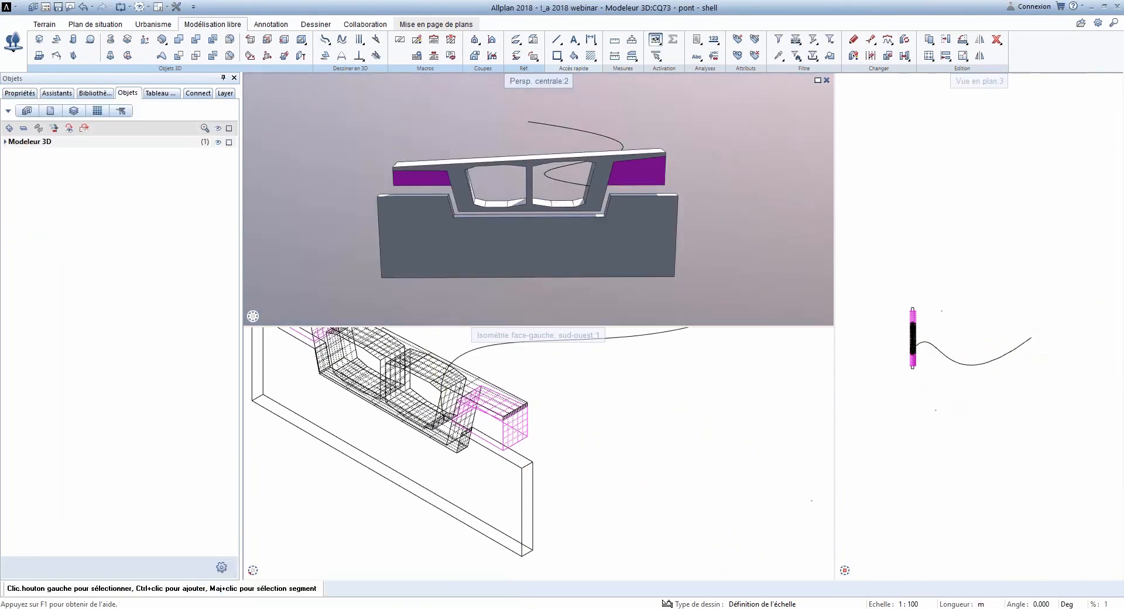
pyautogui.click(470, 352)
pyautogui.scroll(2, 521, 341)
pyautogui.moveTo(521, 341); pyautogui.dragTo(555, 398, button='middle')
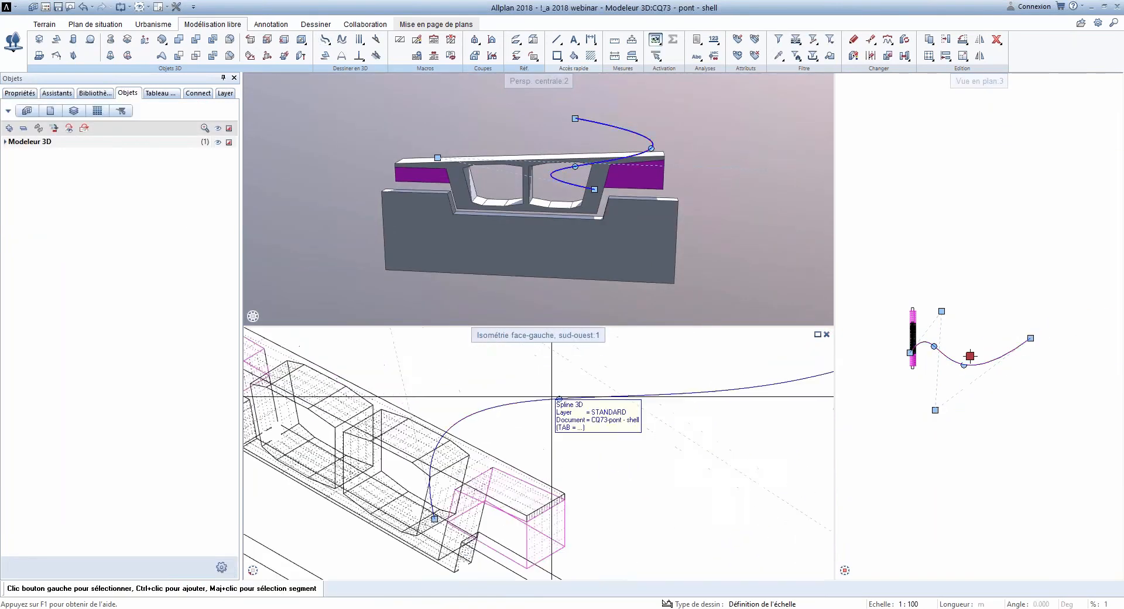
pyautogui.click(560, 399)
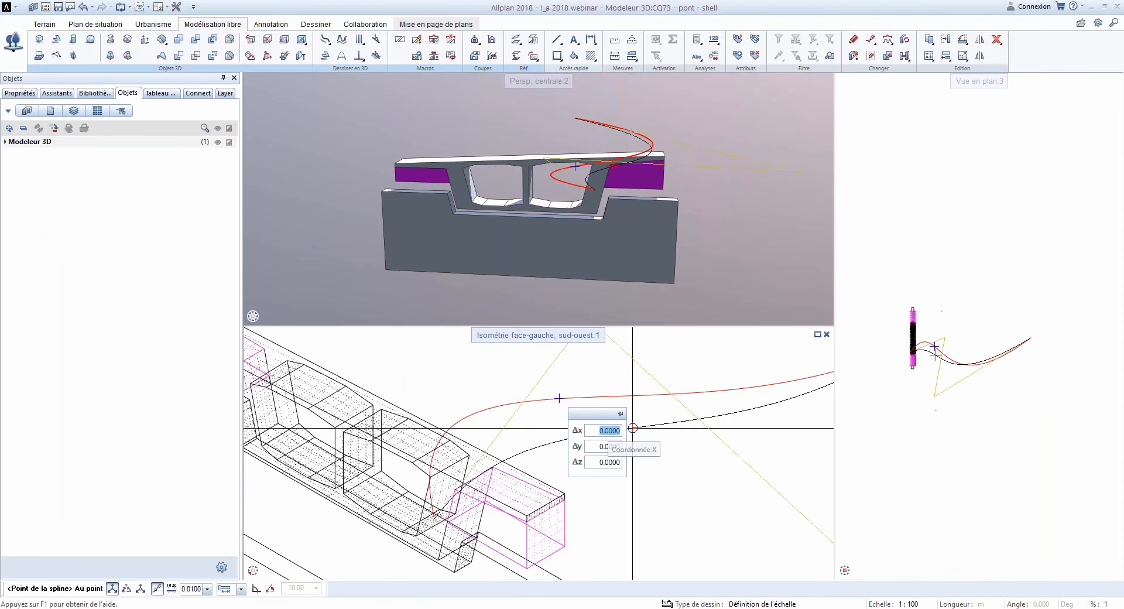
pyautogui.click(652, 430)
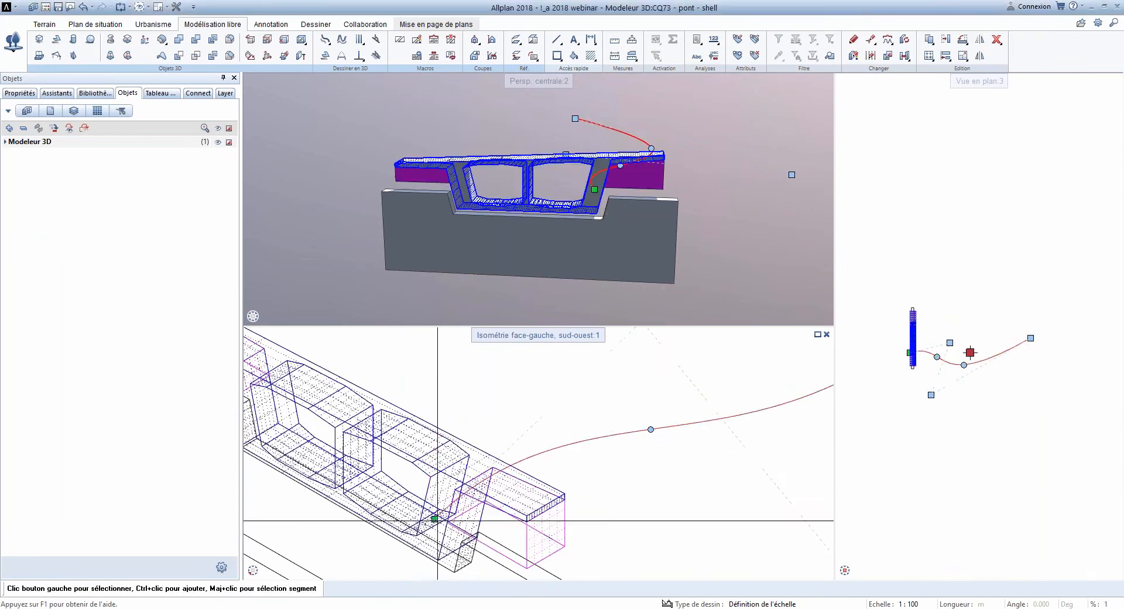
pyautogui.click(648, 425)
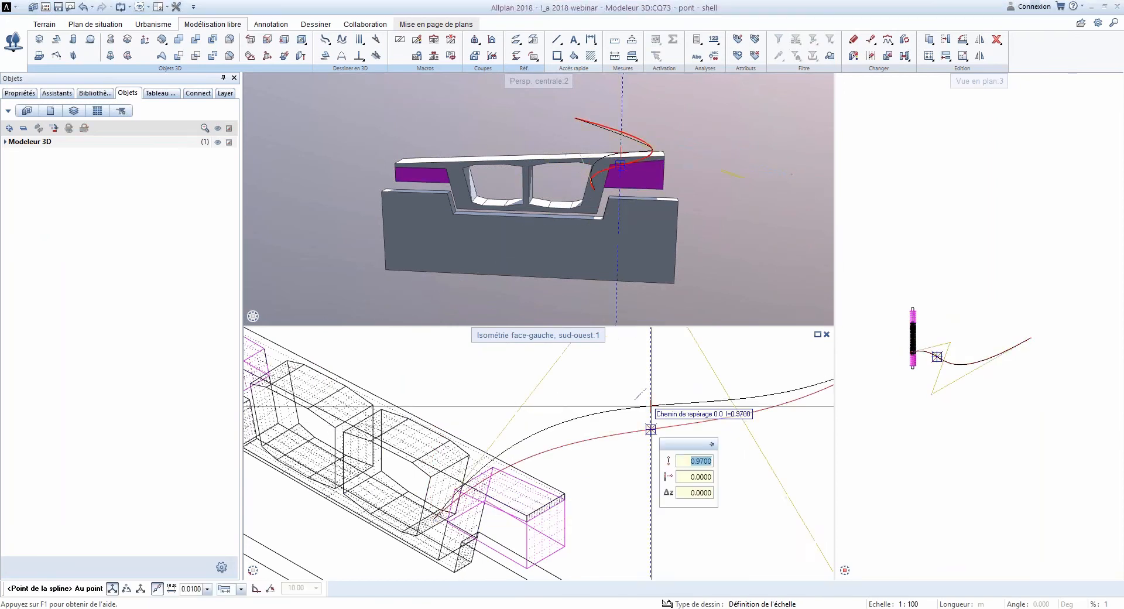
pyautogui.click(652, 402)
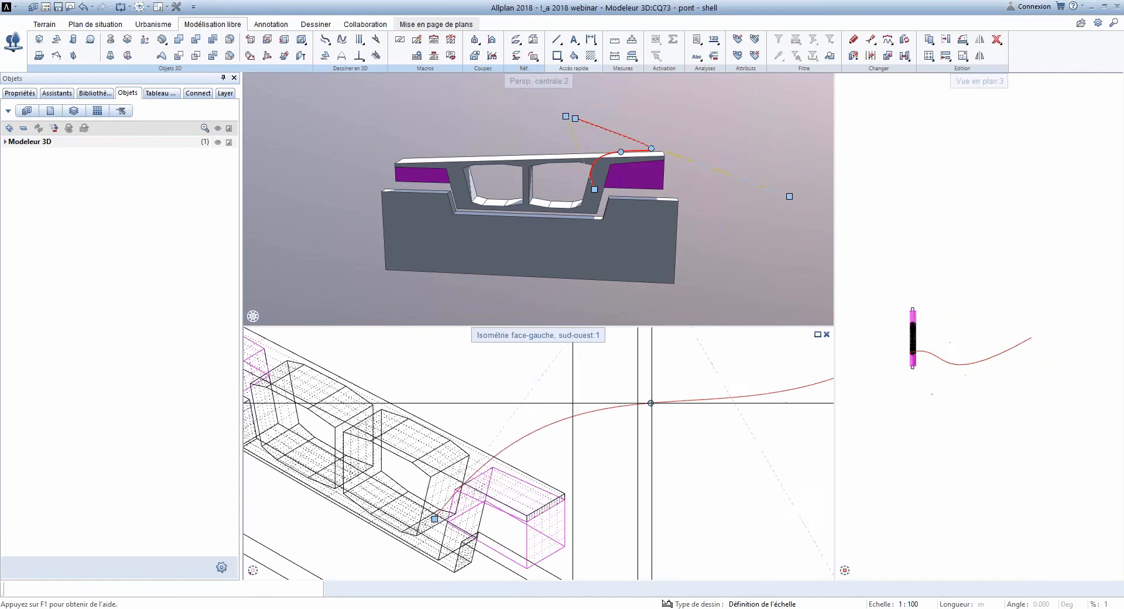
pyautogui.press('Escape')
# Step: Try a circular 3D surface (Surface circulaire 3D) centred on the spline, previewing its placement at different points along the curve
pyautogui.scroll(3, 601, 172)
pyautogui.moveTo(755, 154); pyautogui.dragTo(434, 231)
pyautogui.scroll(-3, 467, 172)
pyautogui.scroll(3, 398, 212)
pyautogui.scroll(-8, 462, 447)
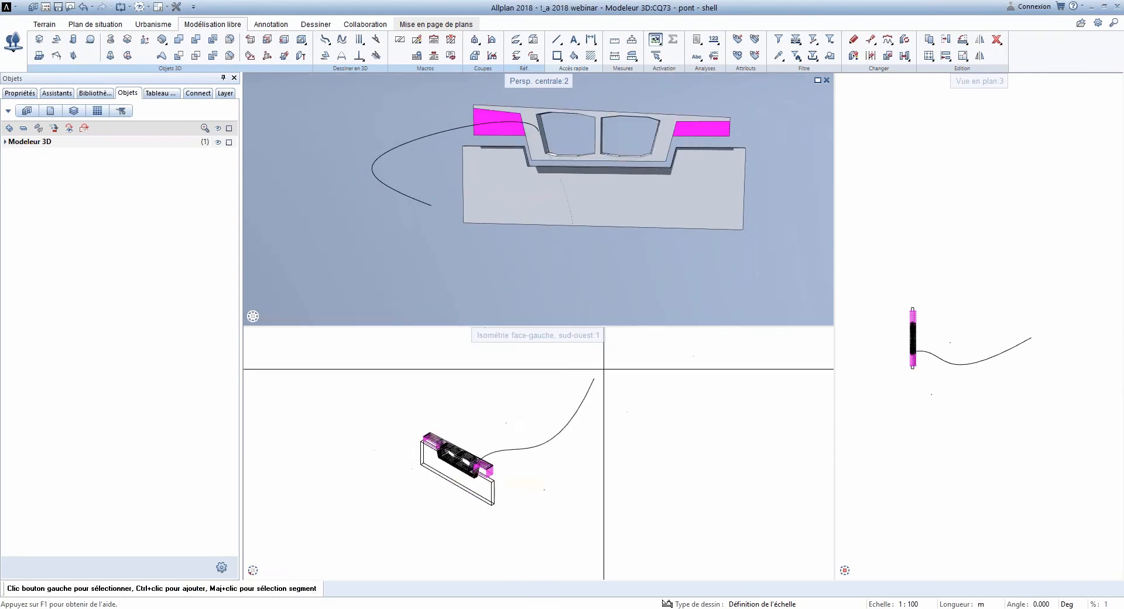
pyautogui.scroll(1, 603, 367)
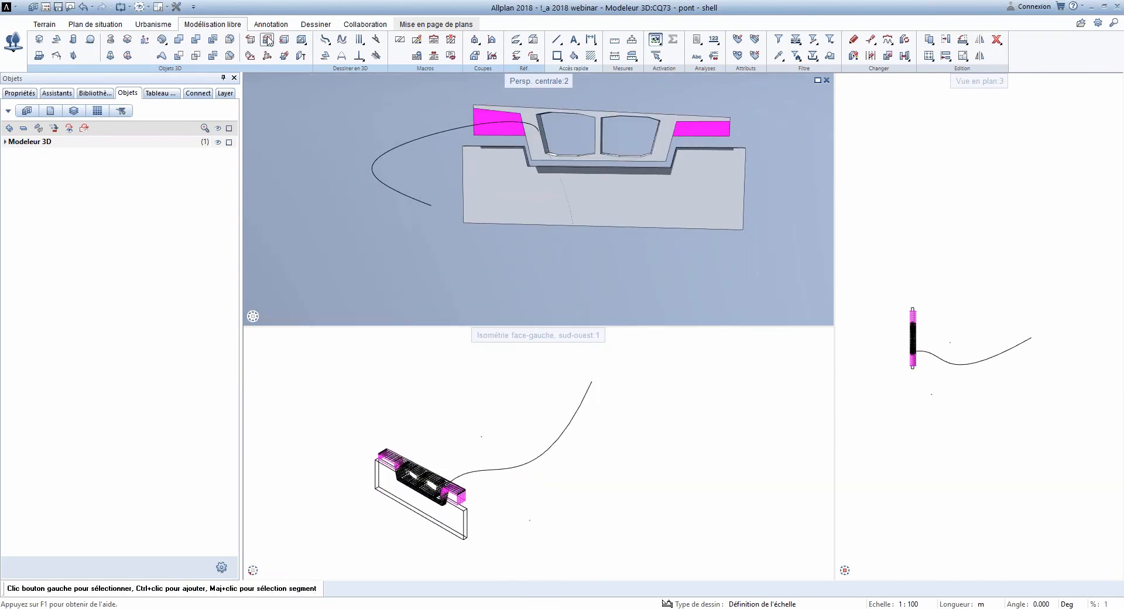
pyautogui.click(61, 41)
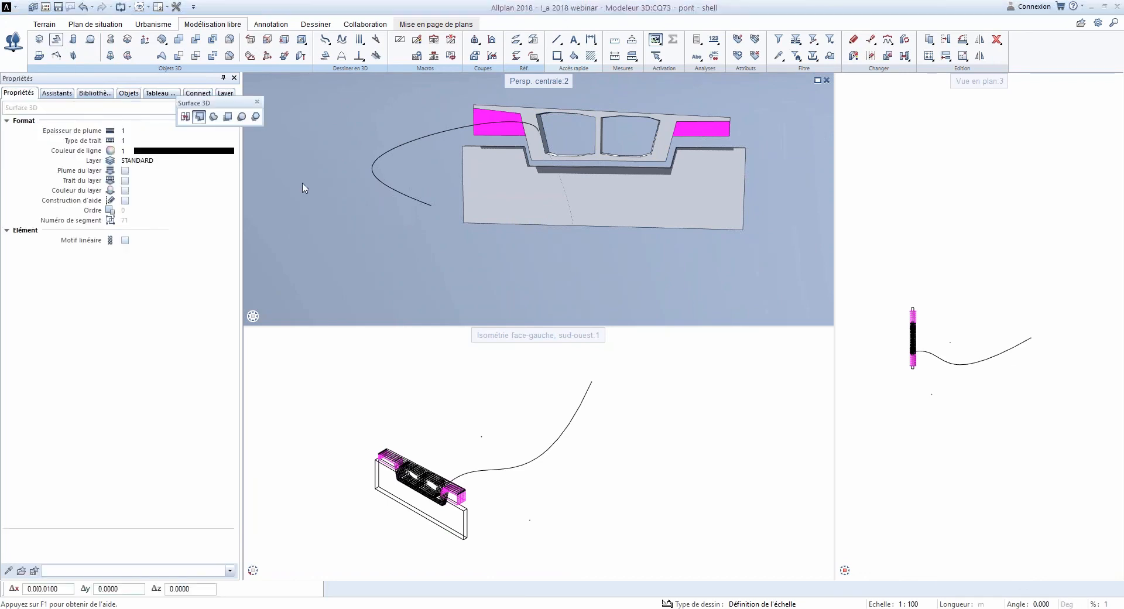
pyautogui.moveTo(311, 164); pyautogui.dragTo(314, 165)
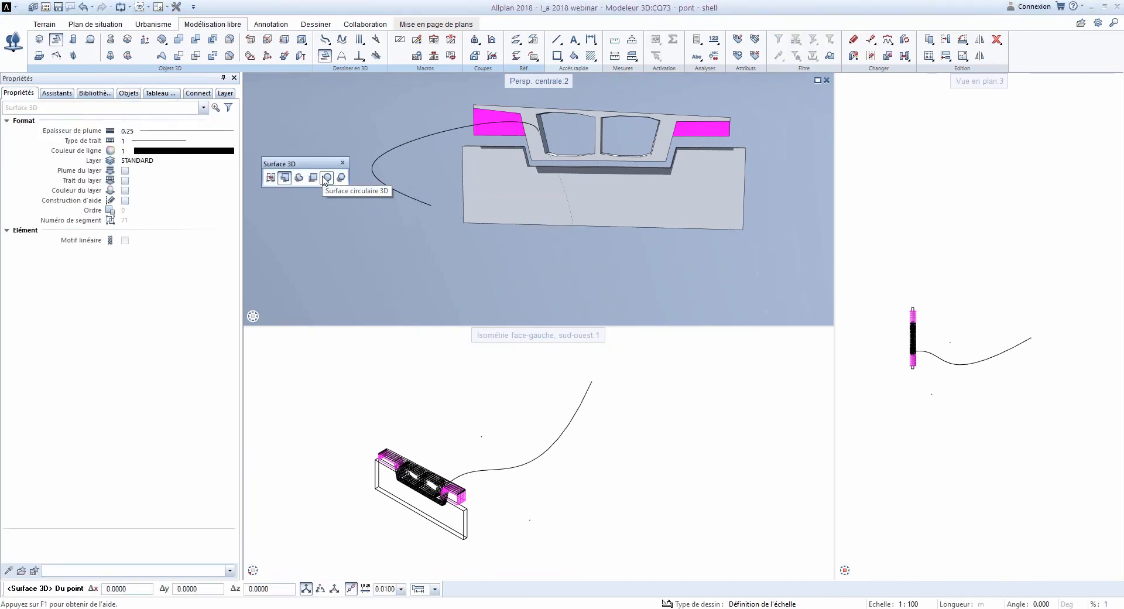
pyautogui.click(328, 180)
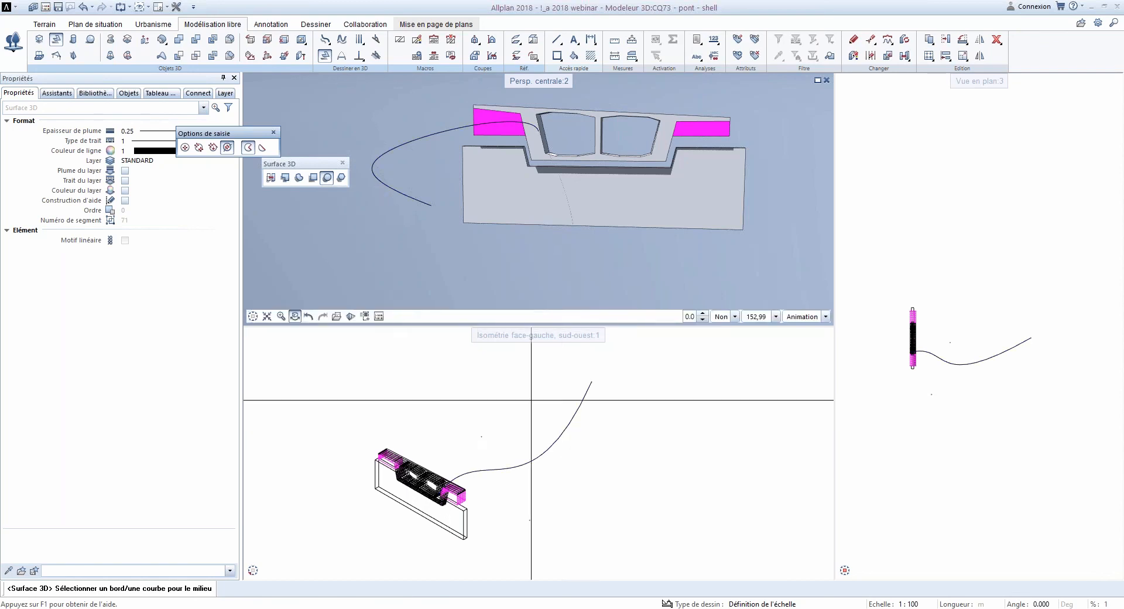
pyautogui.click(565, 428)
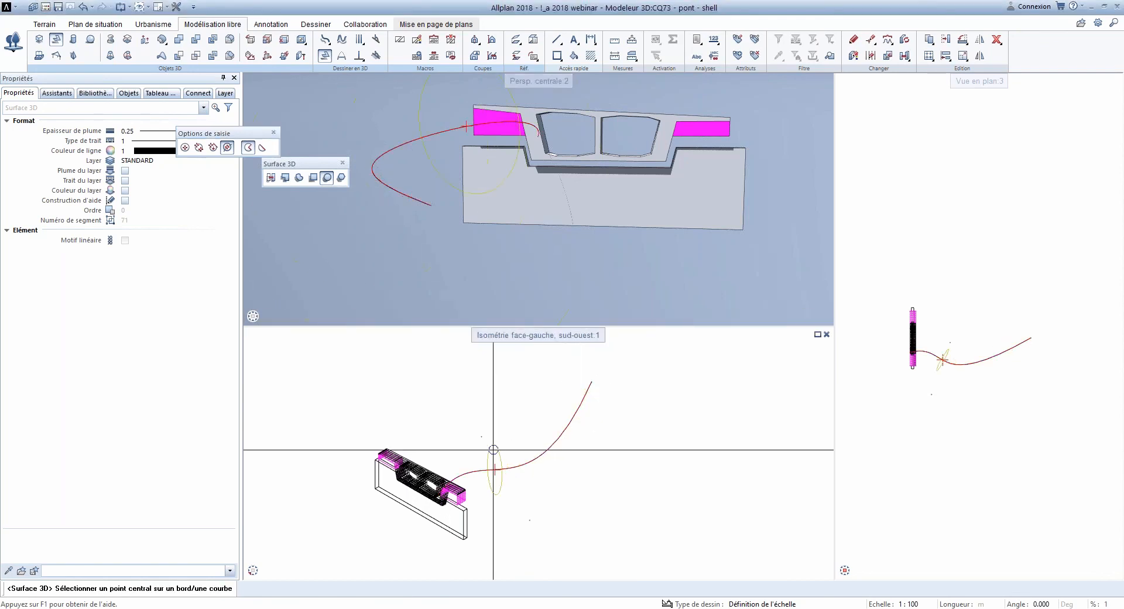
pyautogui.scroll(2, 493, 451)
pyautogui.scroll(-2, 494, 450)
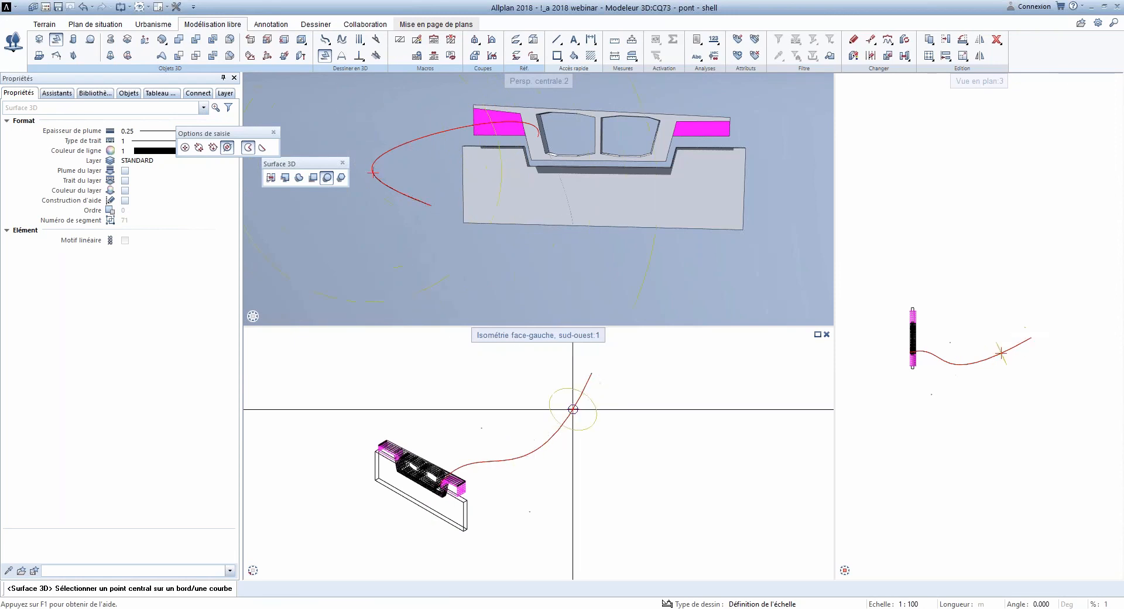
pyautogui.scroll(2, 596, 388)
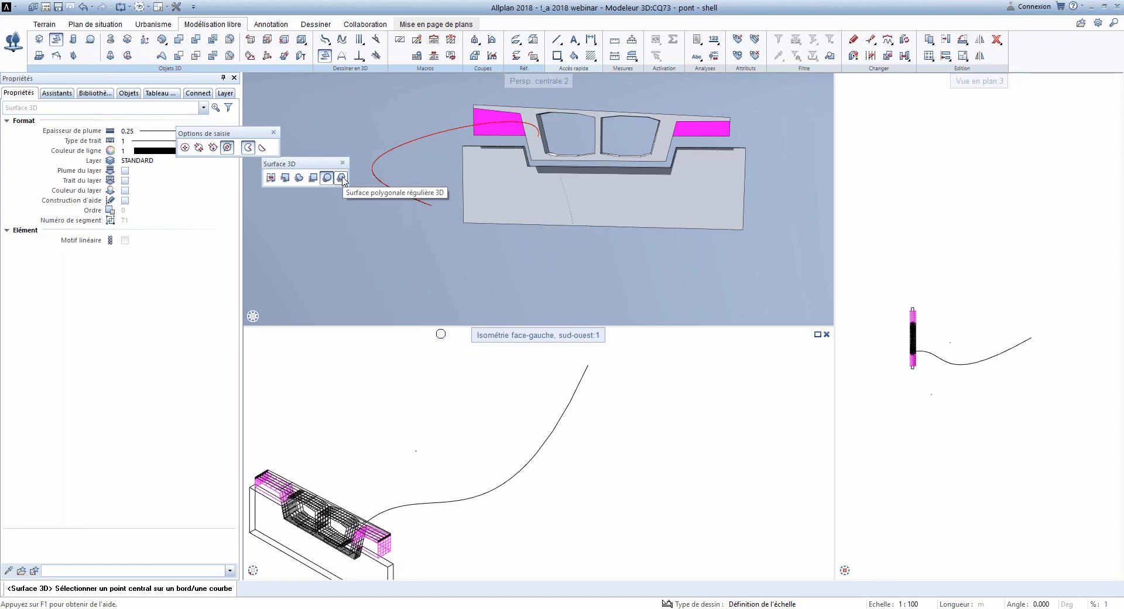
pyautogui.click(342, 178)
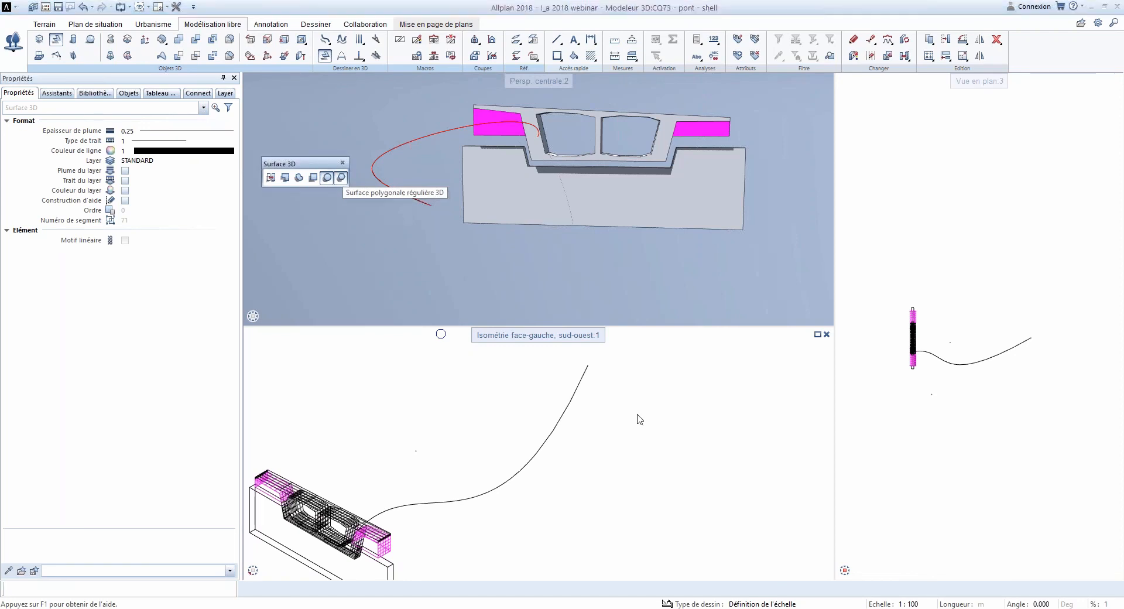
# Step: Try a rectangular 3D surface centred on the spline, previewing its placement near the curve's free end
pyautogui.click(314, 178)
pyautogui.click(588, 366)
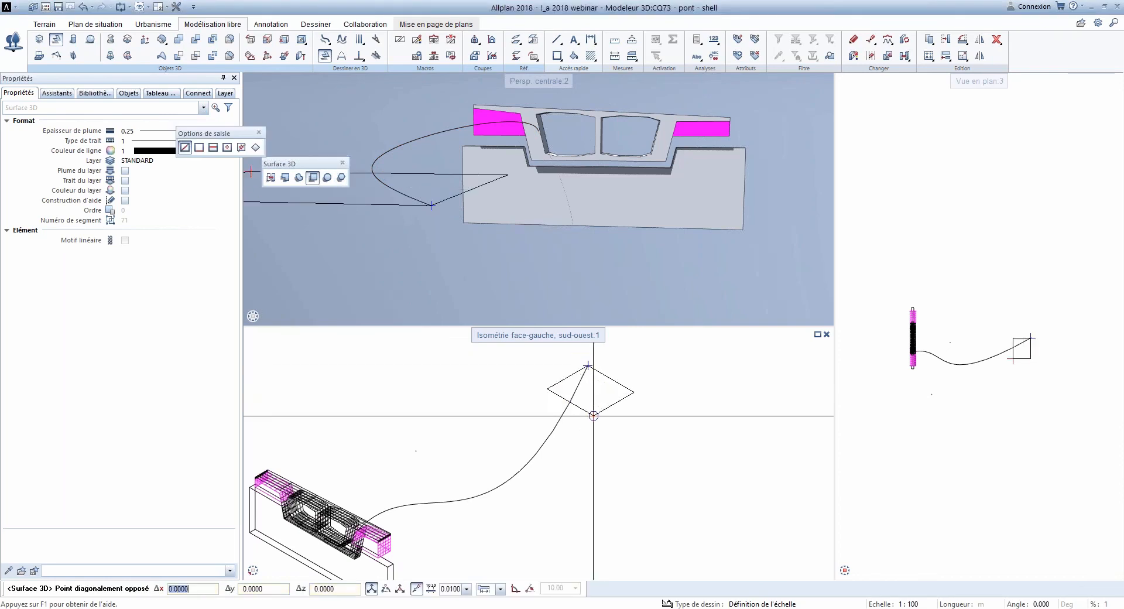
pyautogui.click(241, 147)
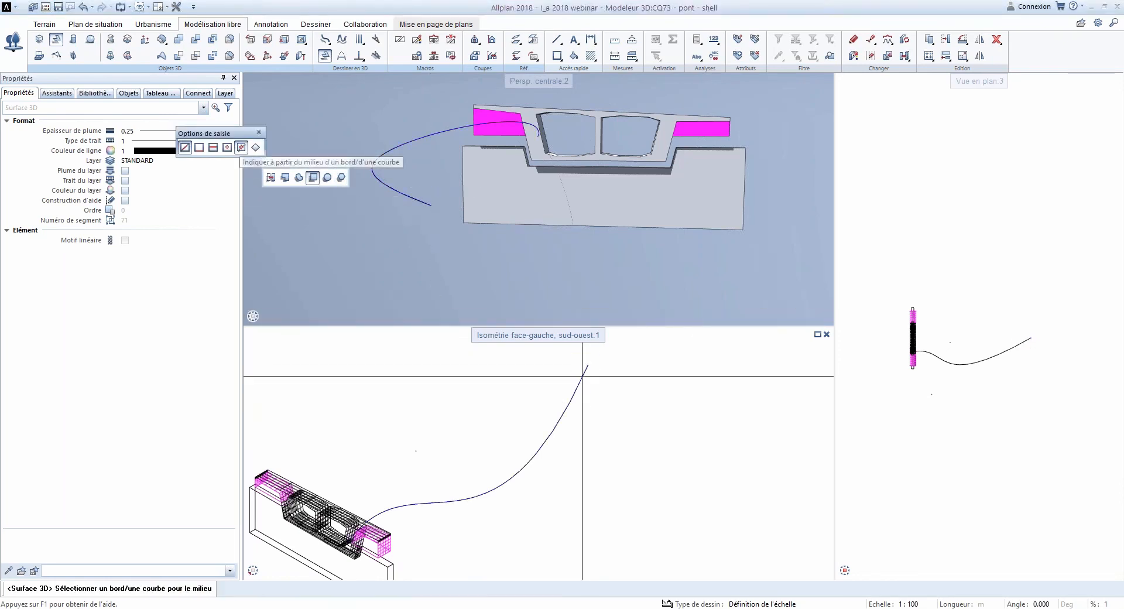
pyautogui.click(580, 381)
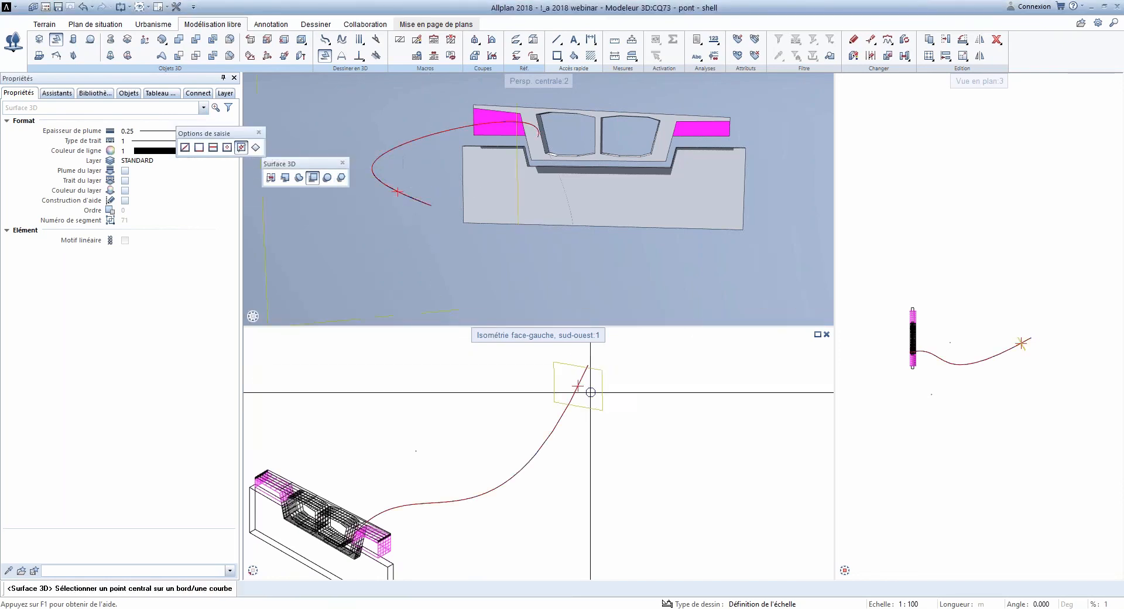
# Step: Create a circular 3D surface (Surface circulaire 3D) centred on the spline's free end with a radius of about 0.15 m
pyautogui.click(328, 178)
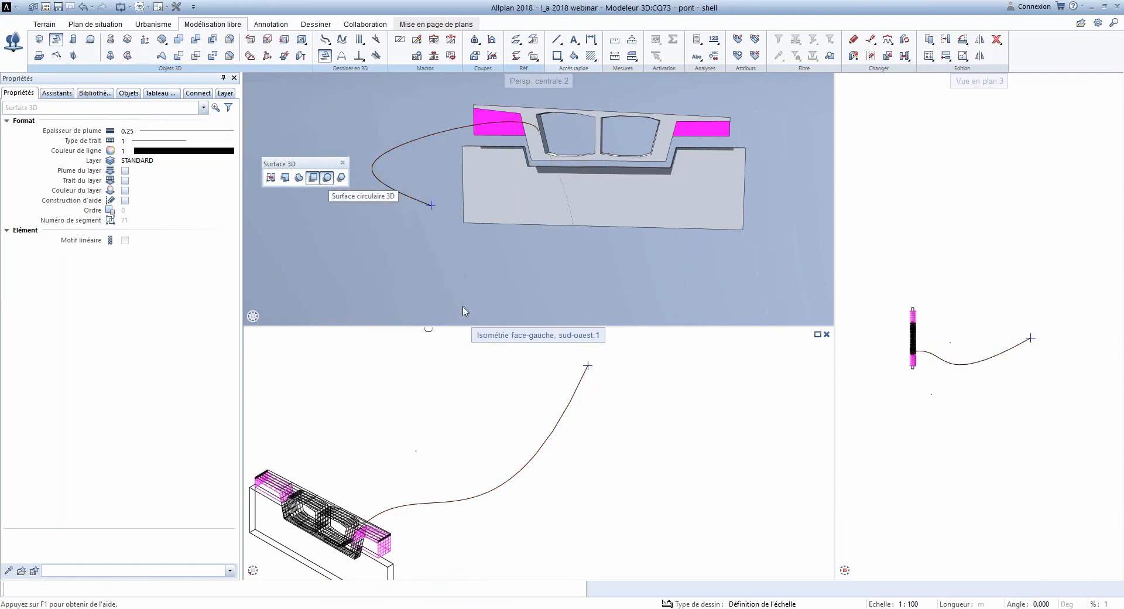
pyautogui.click(228, 147)
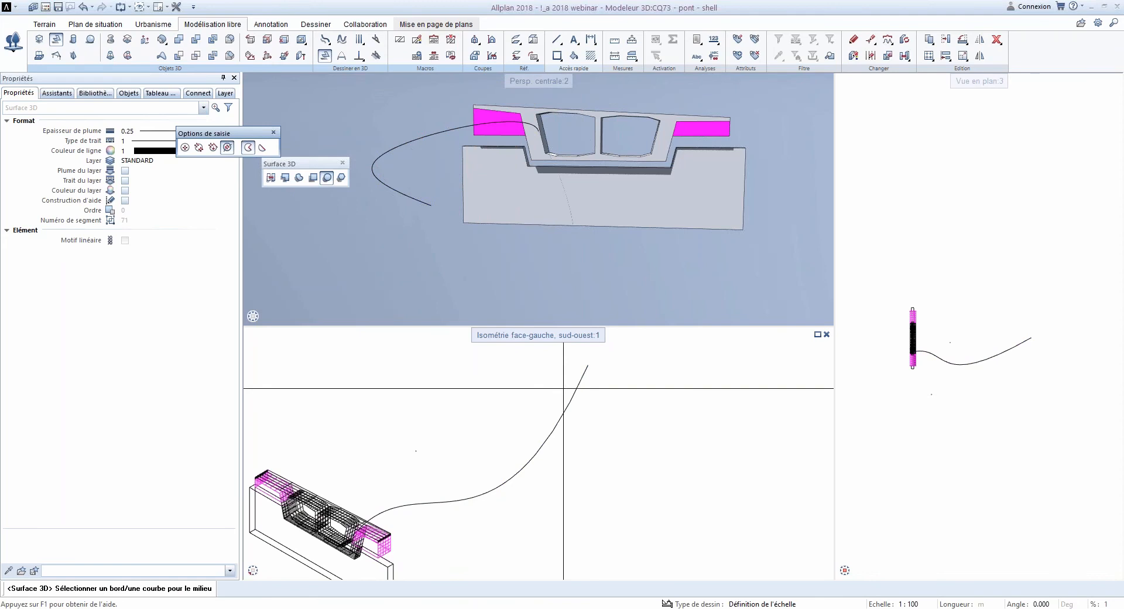
pyautogui.click(587, 368)
pyautogui.click(578, 360)
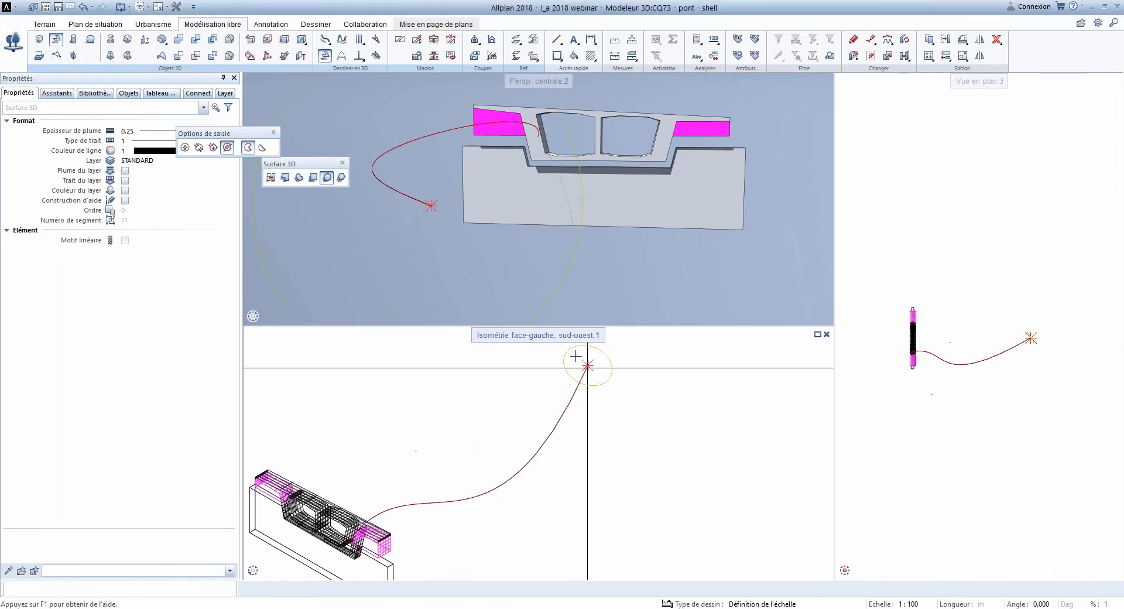
pyautogui.scroll(3, 579, 363)
pyautogui.scroll(1, 589, 364)
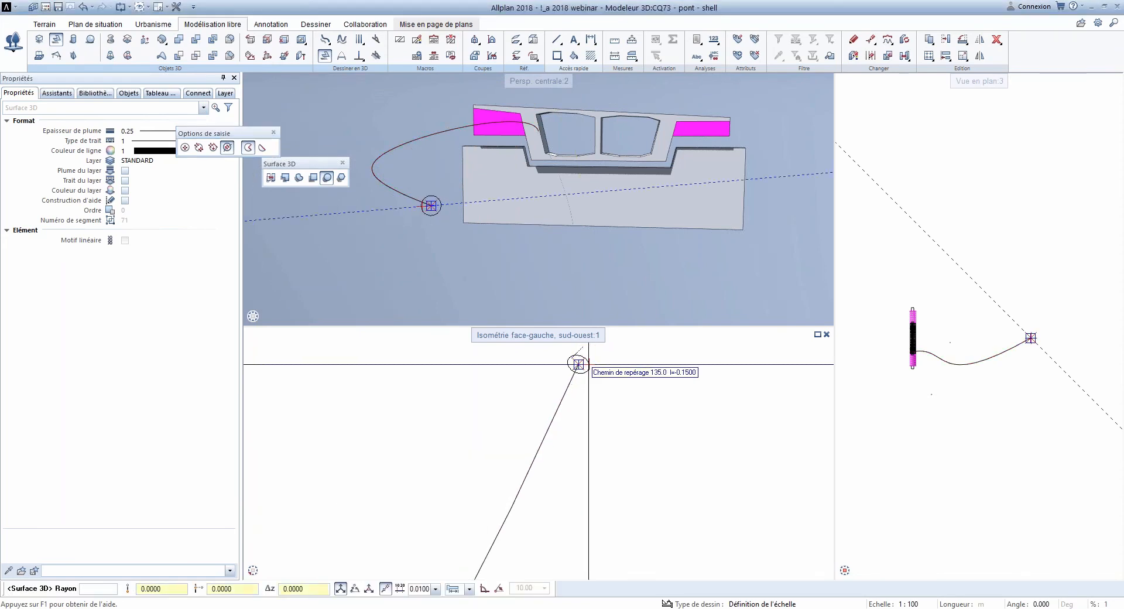
pyautogui.click(589, 364)
pyautogui.press('Escape')
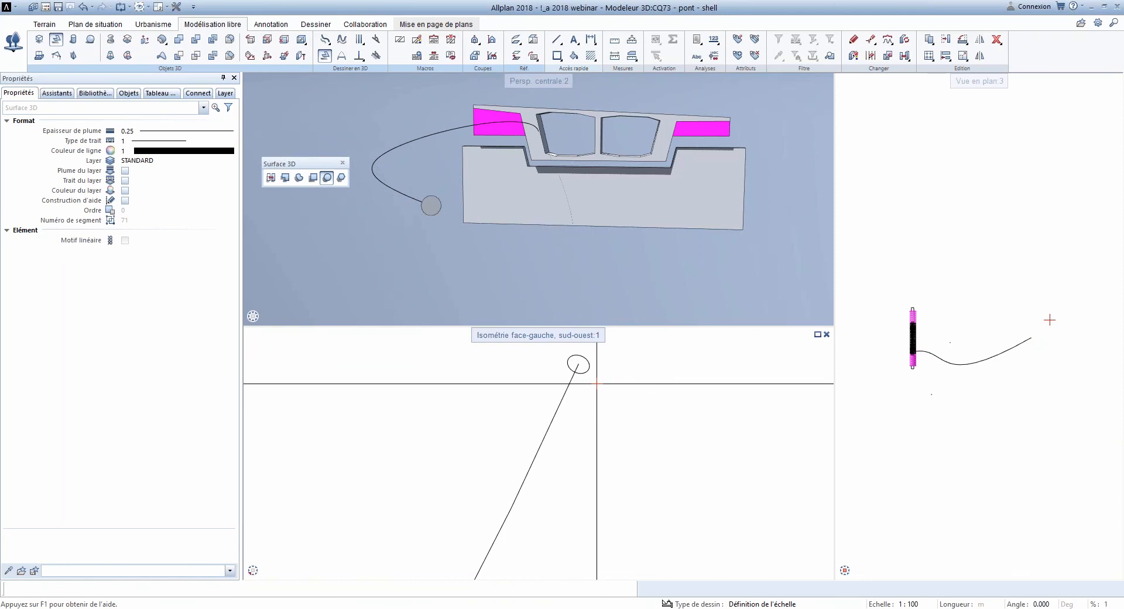
pyautogui.press('Escape')
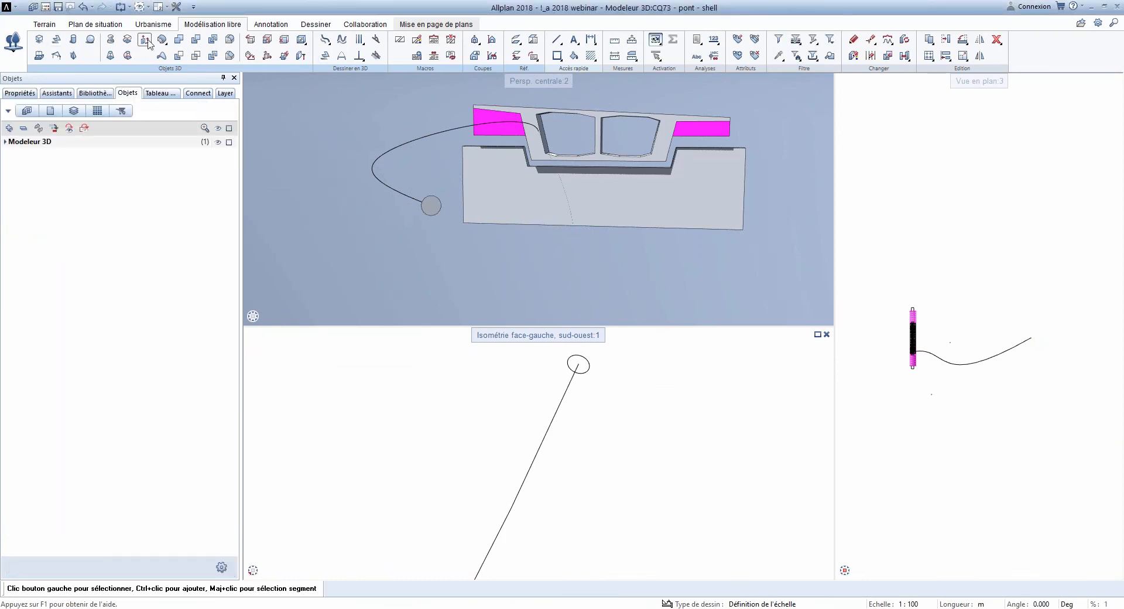
# Step: Extrude the circular surface along the 3D spline as a closed volume, with 0 inner profiles
pyautogui.click(127, 40)
pyautogui.click(590, 368)
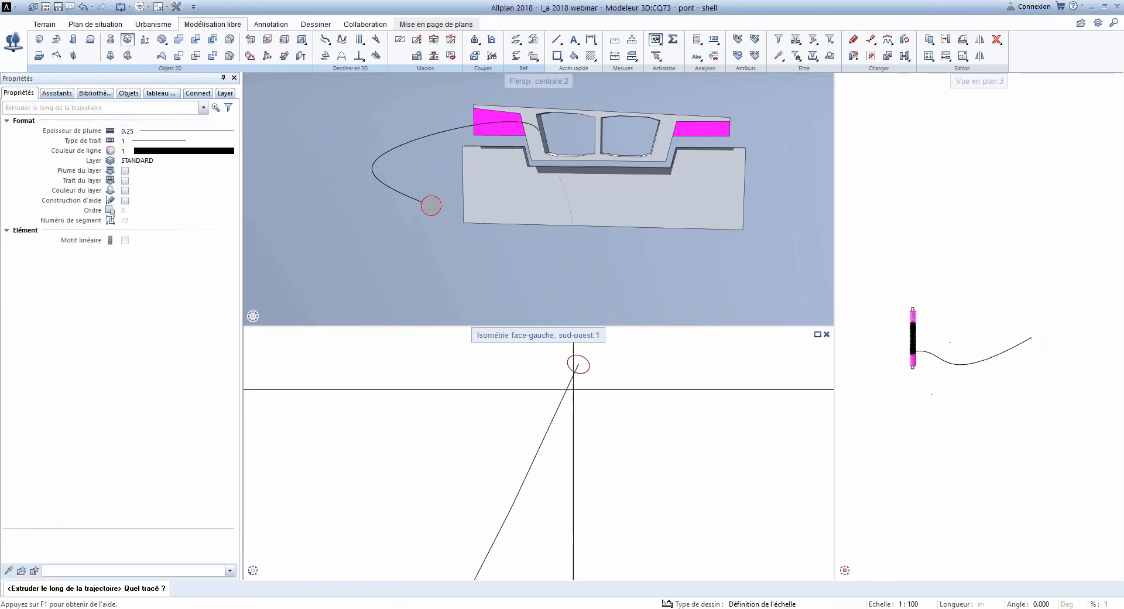
pyautogui.click(576, 375)
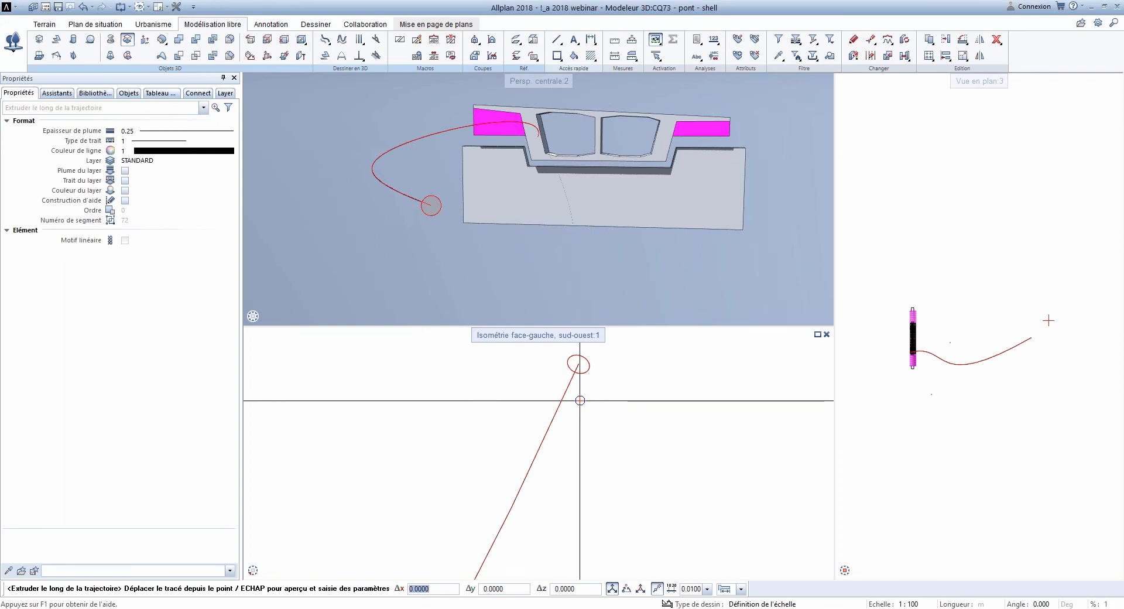
pyautogui.press('Escape')
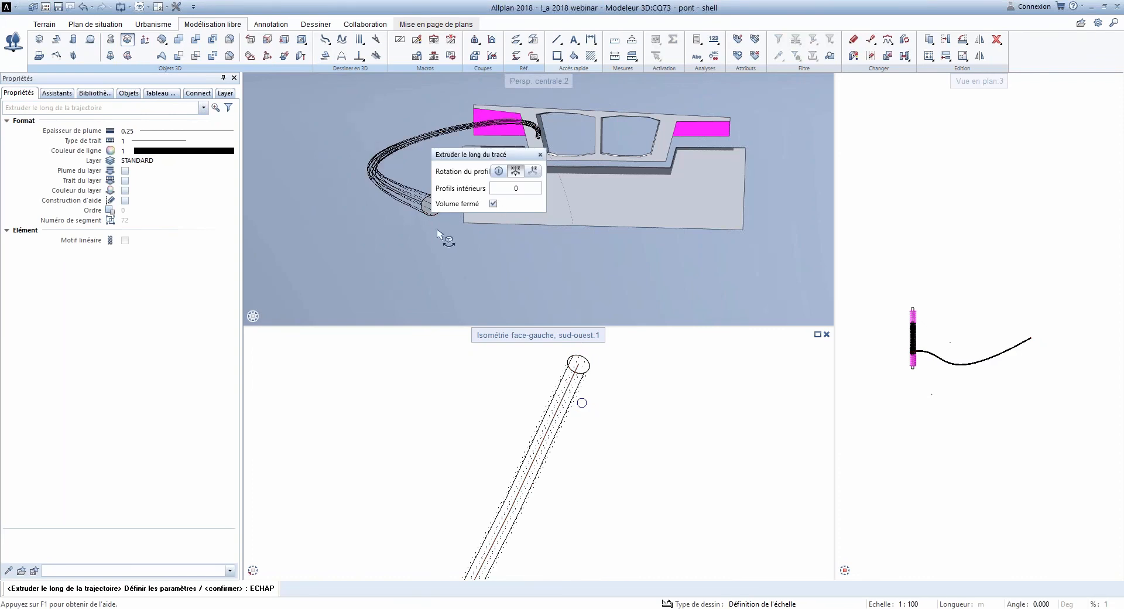
pyautogui.press('Escape')
# Step: Examine the extruded tube and its path from the box girder in perspective from several angles
pyautogui.moveTo(544, 140); pyautogui.dragTo(331, 150)
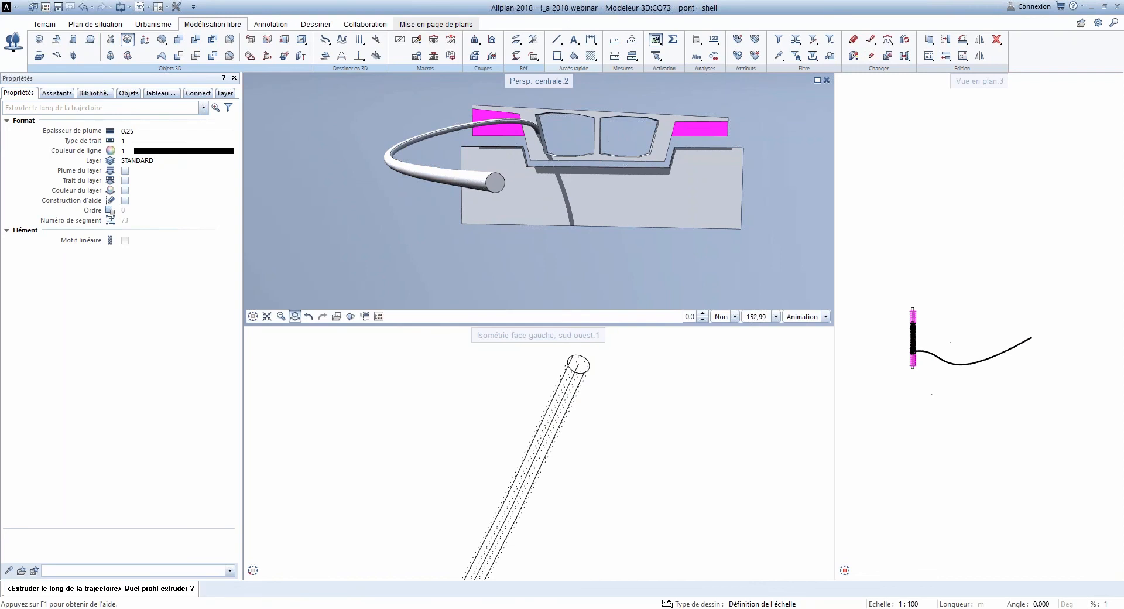
pyautogui.scroll(-2, 535, 206)
pyautogui.moveTo(541, 193); pyautogui.dragTo(586, 178)
pyautogui.moveTo(515, 173); pyautogui.dragTo(459, 179)
pyautogui.scroll(2, 584, 164)
pyautogui.scroll(-2, 494, 178)
pyautogui.moveTo(459, 180); pyautogui.dragTo(410, 207, button='middle')
pyautogui.moveTo(445, 205); pyautogui.dragTo(266, 190)
pyautogui.scroll(-1, 462, 181)
pyautogui.moveTo(462, 181); pyautogui.dragTo(410, 190)
pyautogui.scroll(2, 509, 226)
pyautogui.moveTo(509, 226); pyautogui.dragTo(475, 220)
pyautogui.press('Escape')
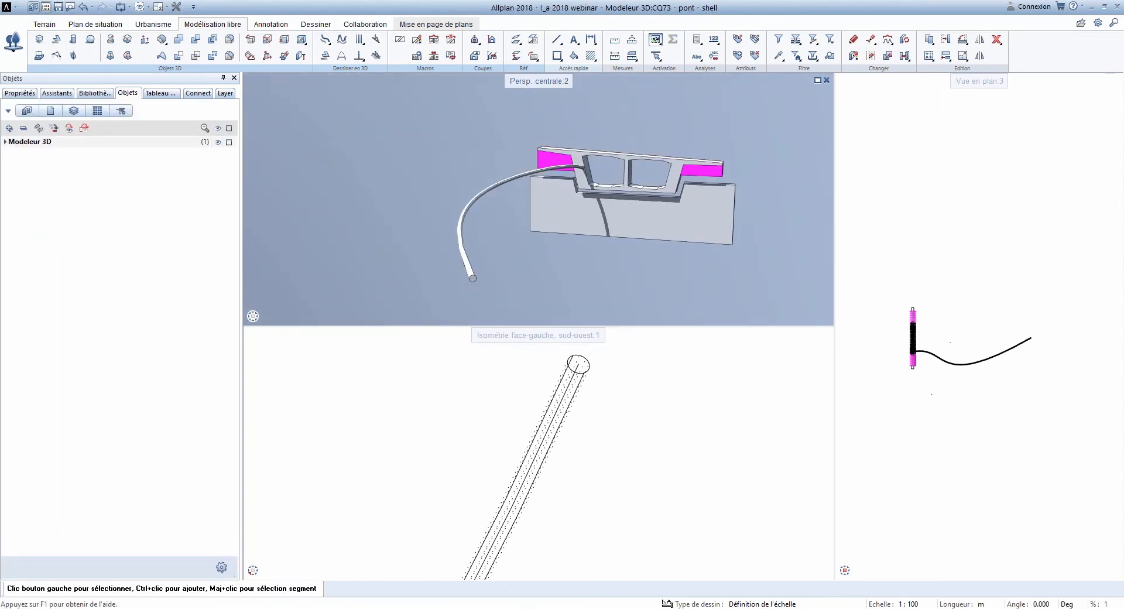
# Step: Open drawing file 50 couleurs from Ingénierie/générale in the building structure and widen the plan view
pyautogui.click(45, 7)
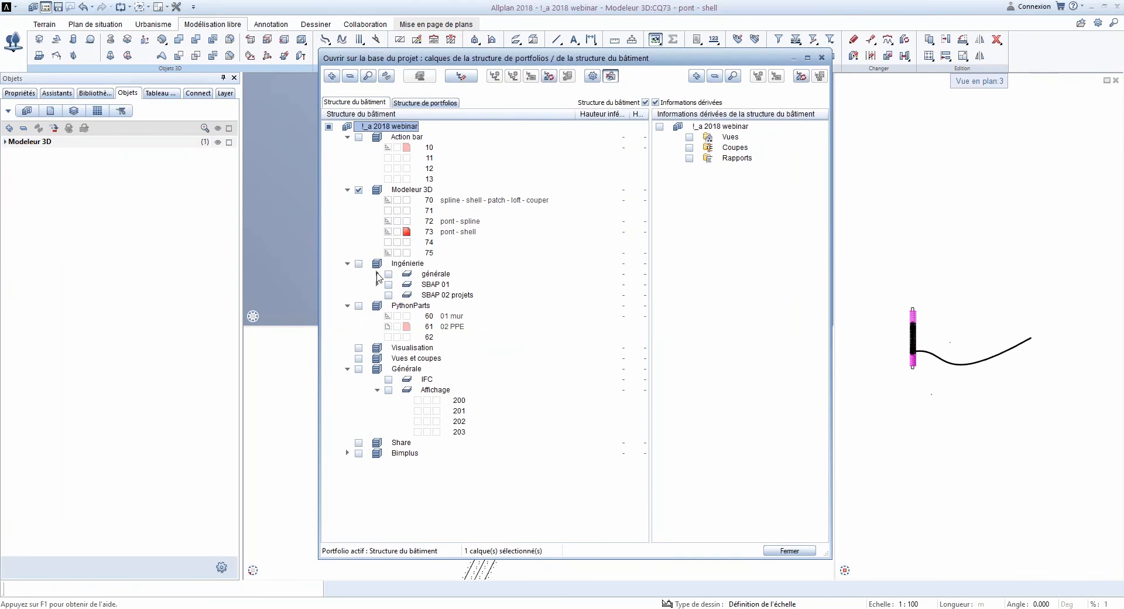
pyautogui.click(378, 274)
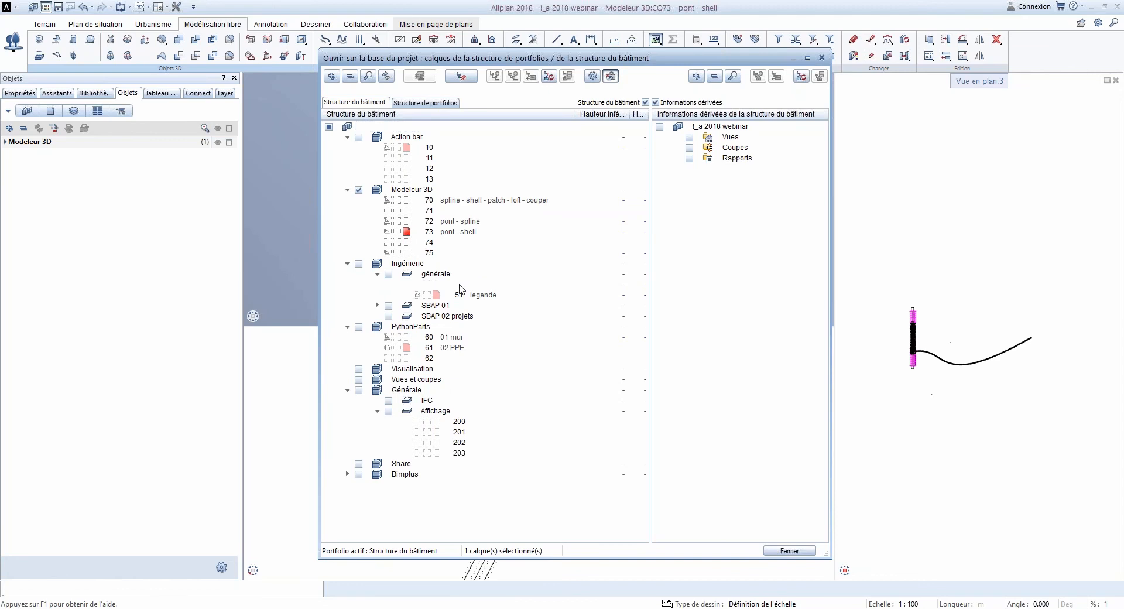
pyautogui.click(461, 285)
pyautogui.doubleClick(460, 286)
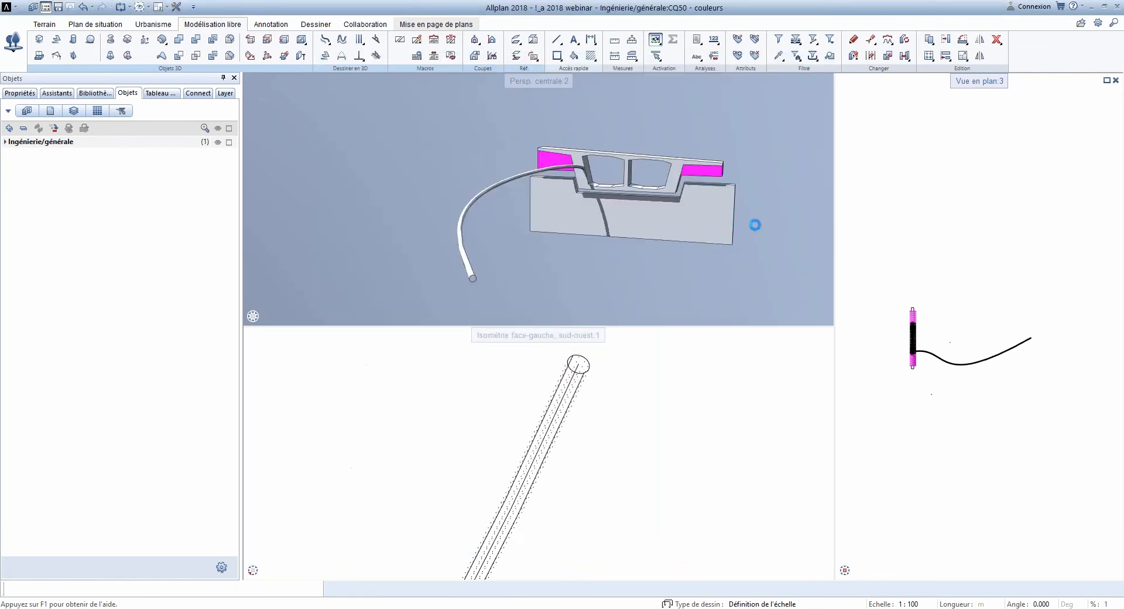
pyautogui.moveTo(835, 204); pyautogui.dragTo(593, 203)
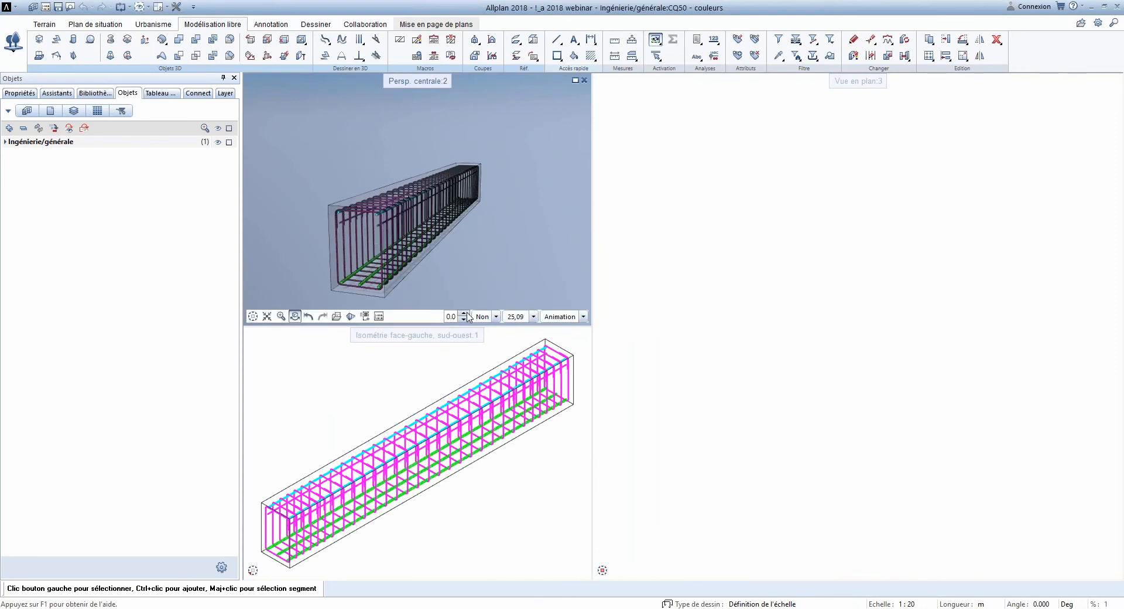
# Step: Set the perspective view's brightness to 0.5 and its display type to no_edges
pyautogui.click(467, 313)
pyautogui.moveTo(436, 255); pyautogui.dragTo(405, 236)
pyautogui.scroll(4, 405, 237)
pyautogui.moveTo(405, 236); pyautogui.dragTo(444, 214, button='middle')
pyautogui.moveTo(444, 214); pyautogui.dragTo(465, 232)
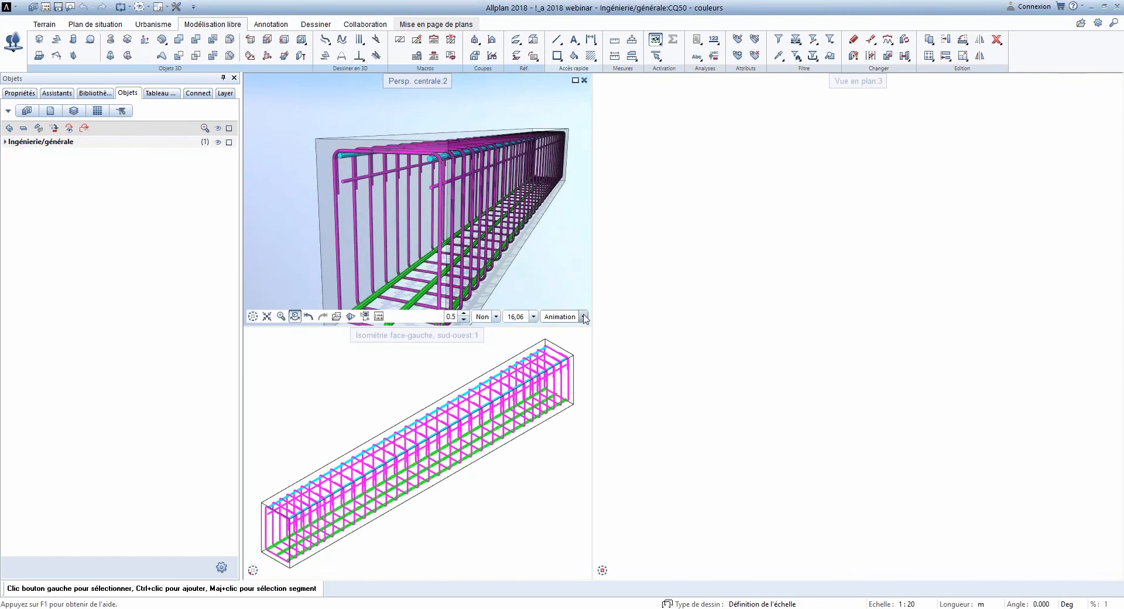
pyautogui.click(584, 317)
pyautogui.click(565, 278)
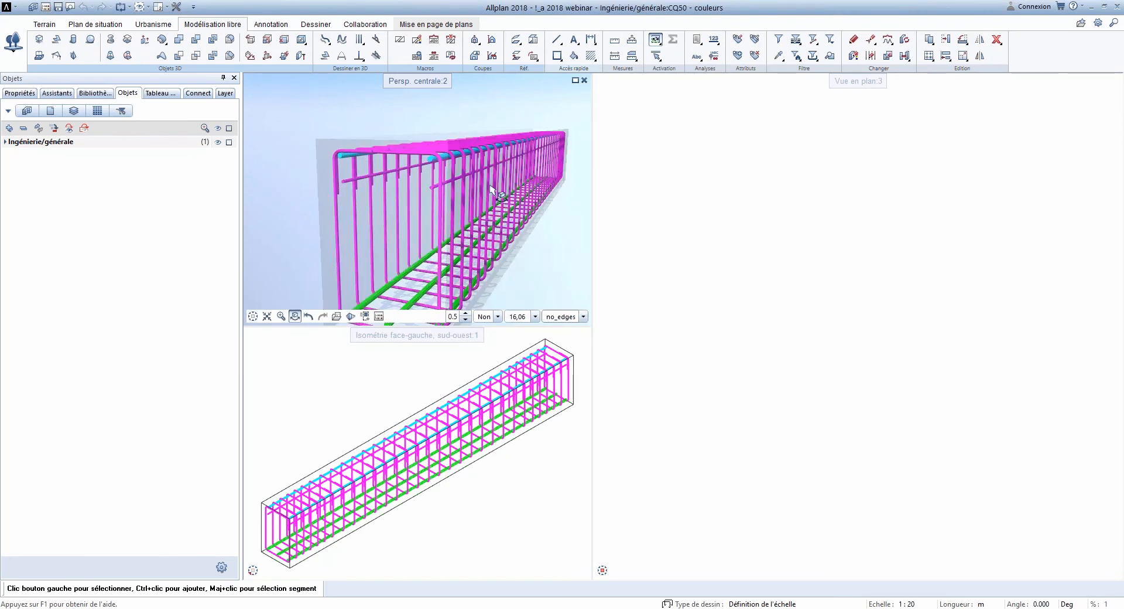
# Step: Examine the beam's coloured reinforcement cage from oblique and end-on angles, with all its plan views fitted on screen
pyautogui.moveTo(491, 189); pyautogui.dragTo(511, 202)
pyautogui.middleClick(640, 302)
pyautogui.middleClick(640, 302)
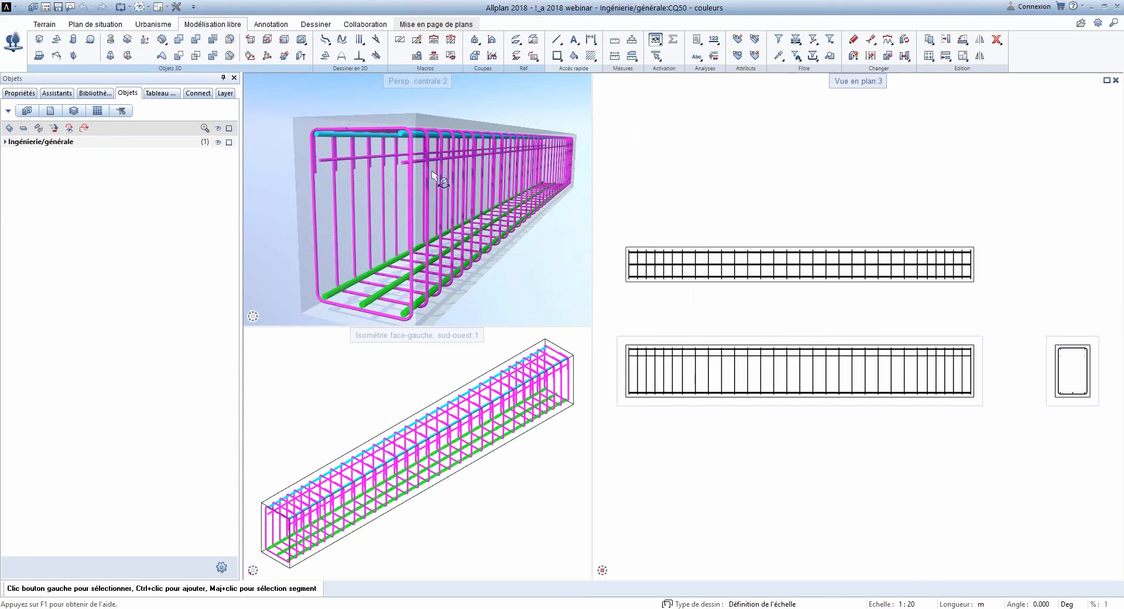
pyautogui.moveTo(428, 199); pyautogui.dragTo(350, 226)
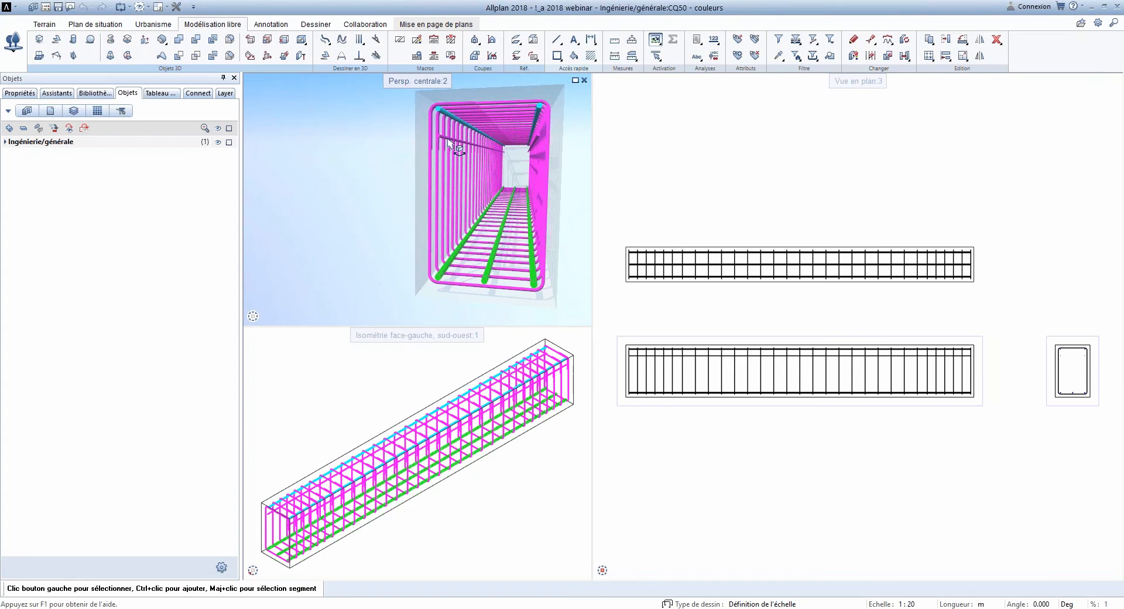
pyautogui.scroll(6, 451, 145)
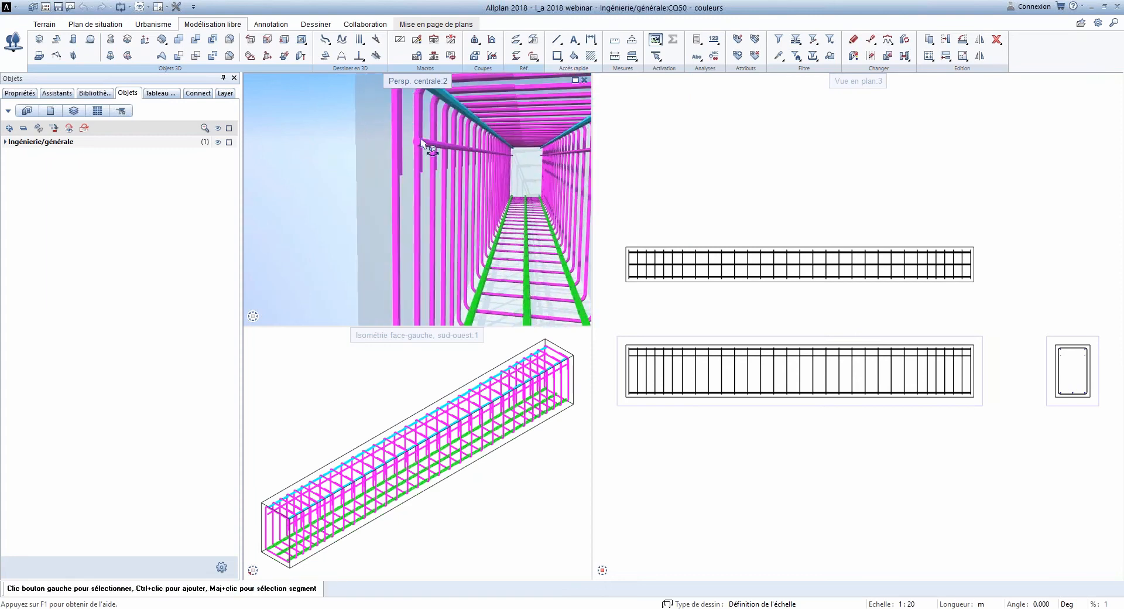
pyautogui.scroll(-2, 435, 194)
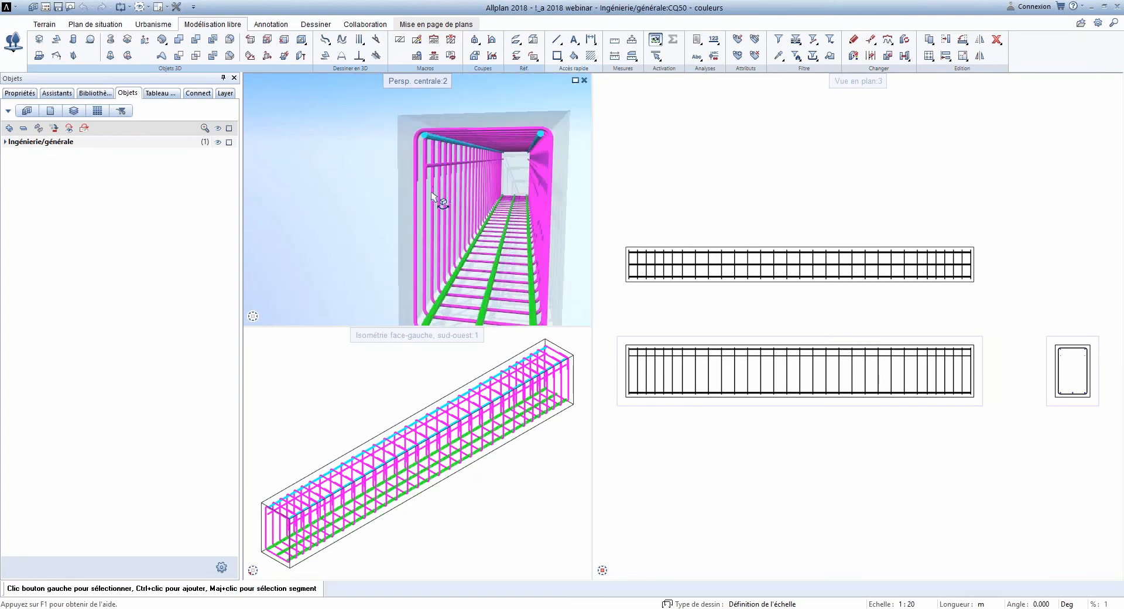
pyautogui.moveTo(433, 194); pyautogui.dragTo(369, 199)
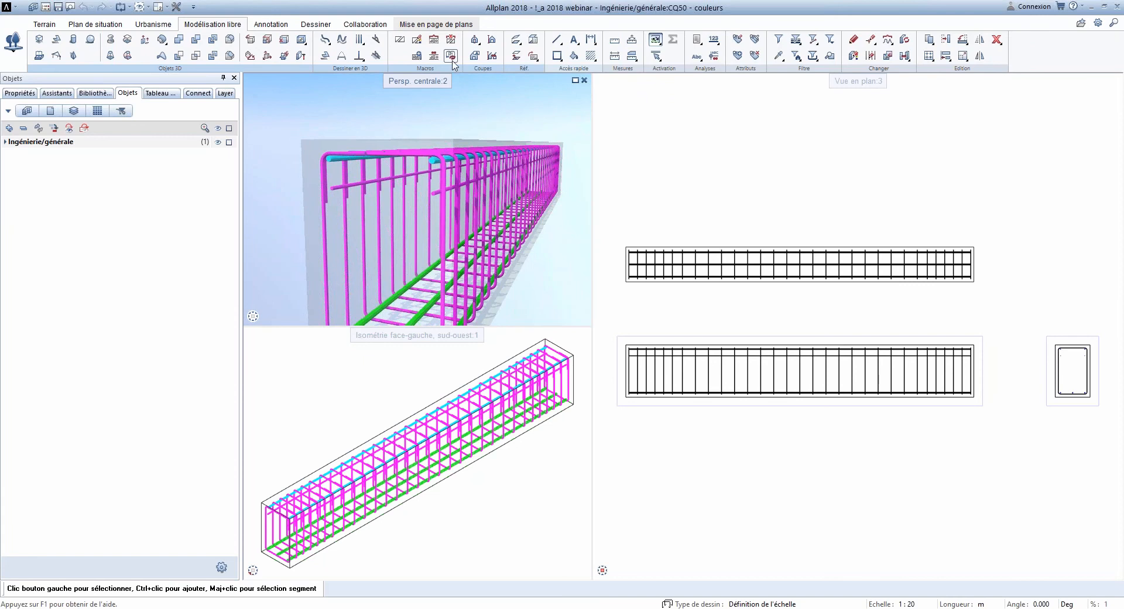
# Step: Switch to the engineering reinforcement tools and place the bar legend 40 Liste barres - façonnage beside the beam's section in the plan view
pyautogui.click(8, 40)
pyautogui.click(34, 71)
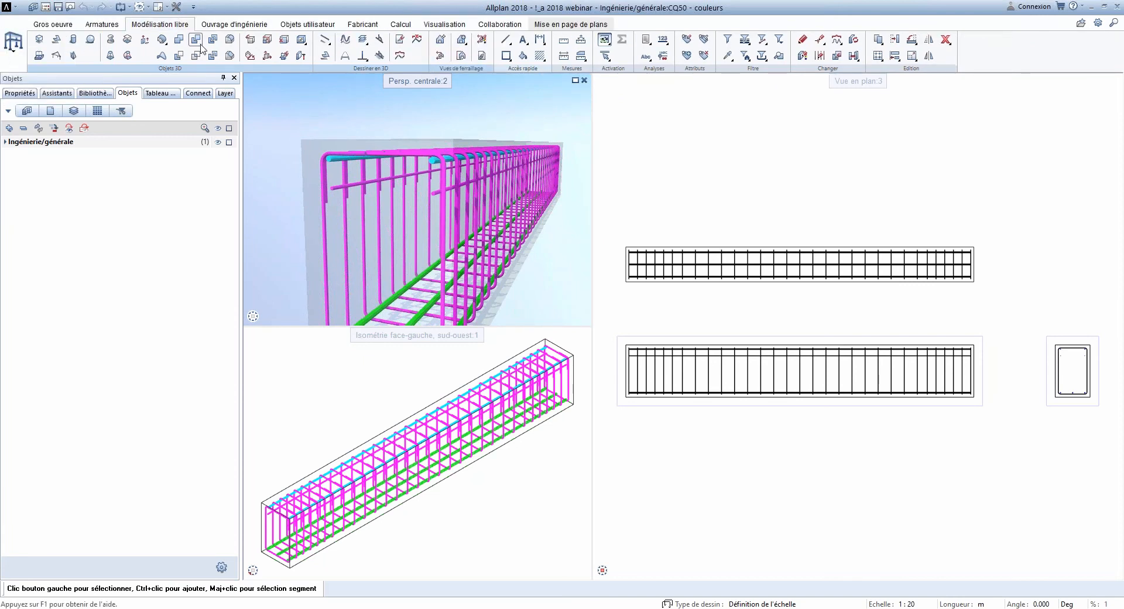
pyautogui.click(102, 24)
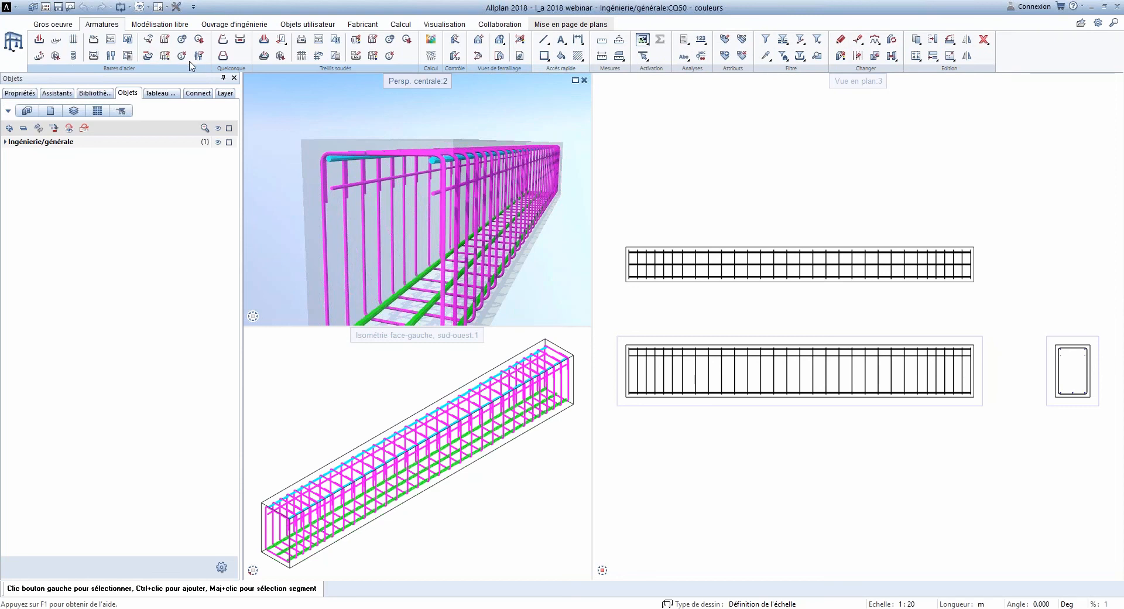
pyautogui.click(130, 41)
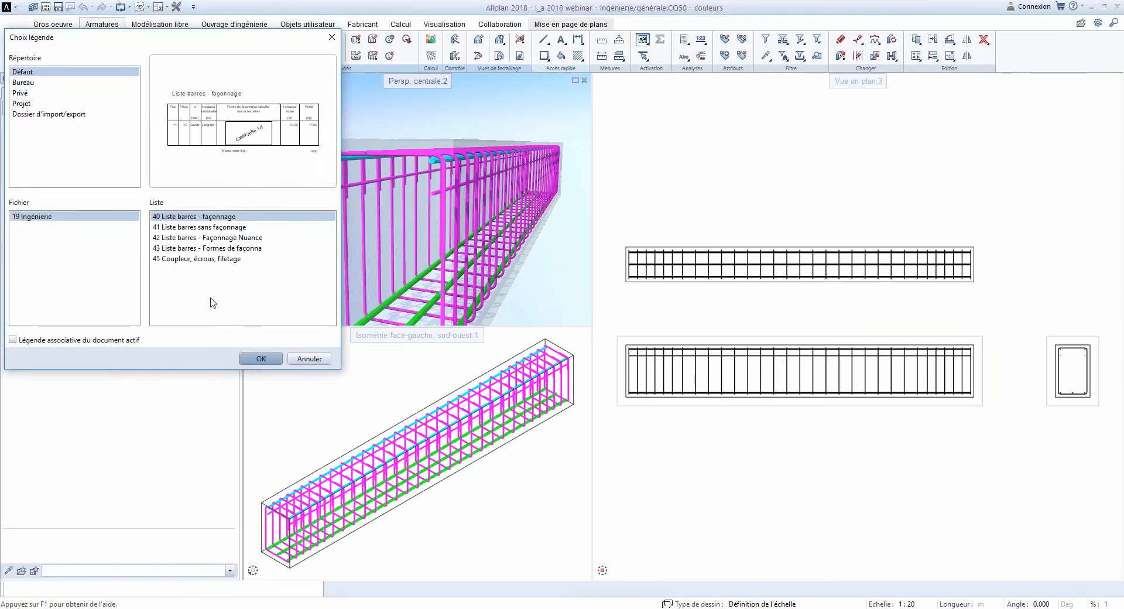
pyautogui.click(255, 358)
pyautogui.scroll(-3, 753, 231)
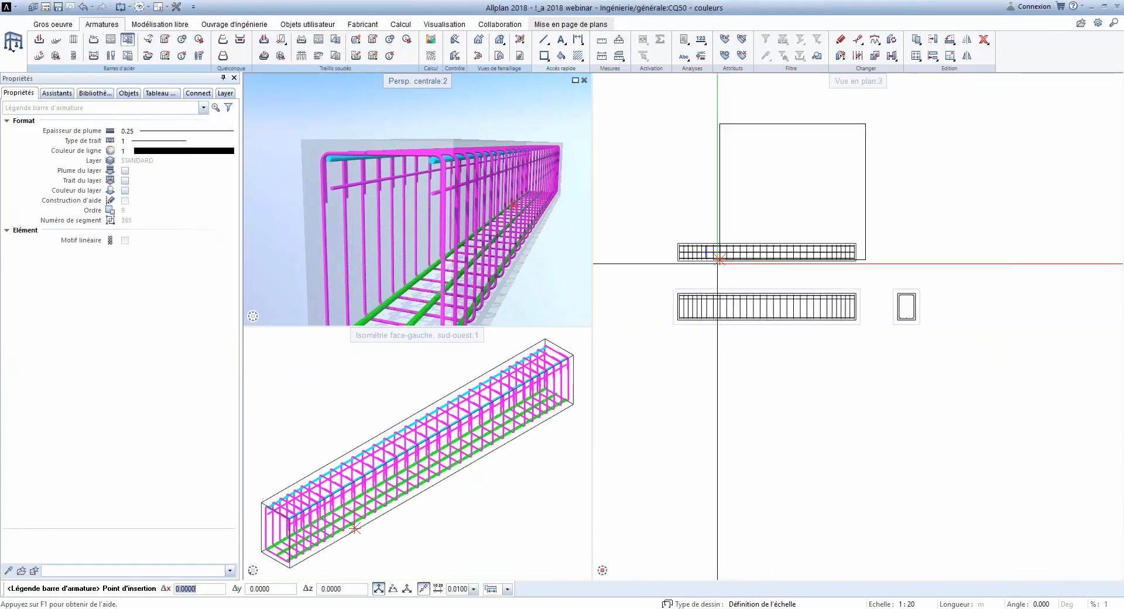
pyautogui.click(901, 349)
pyautogui.scroll(5, 823, 371)
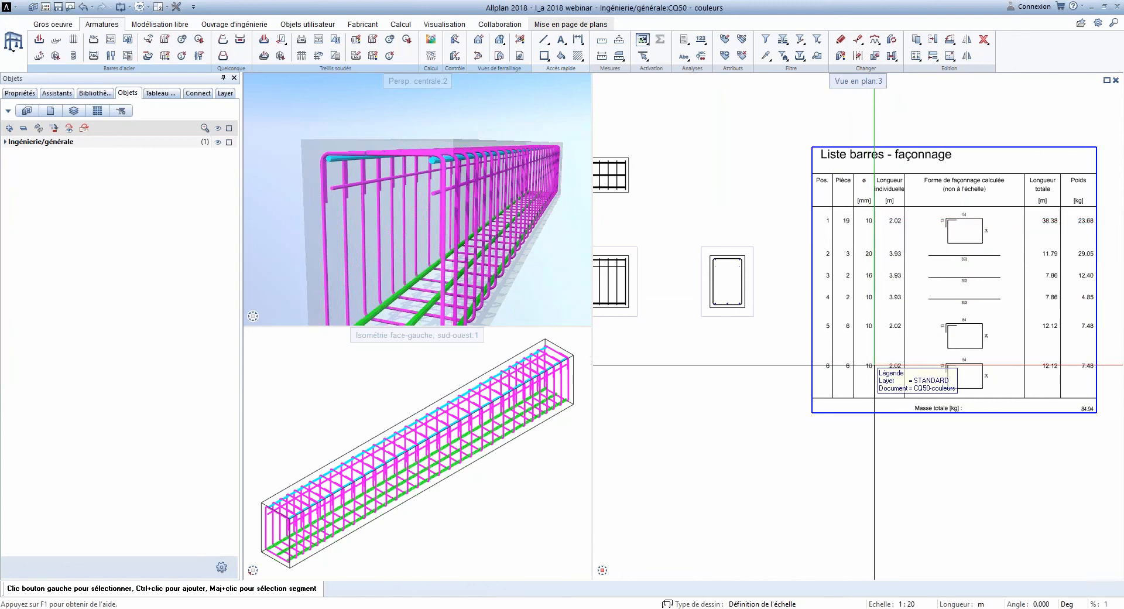
# Step: Set the animation colours of the reinforcement bars to surface colours by position number (numéros de position)
pyautogui.moveTo(400, 229); pyautogui.dragTo(322, 242, button='middle')
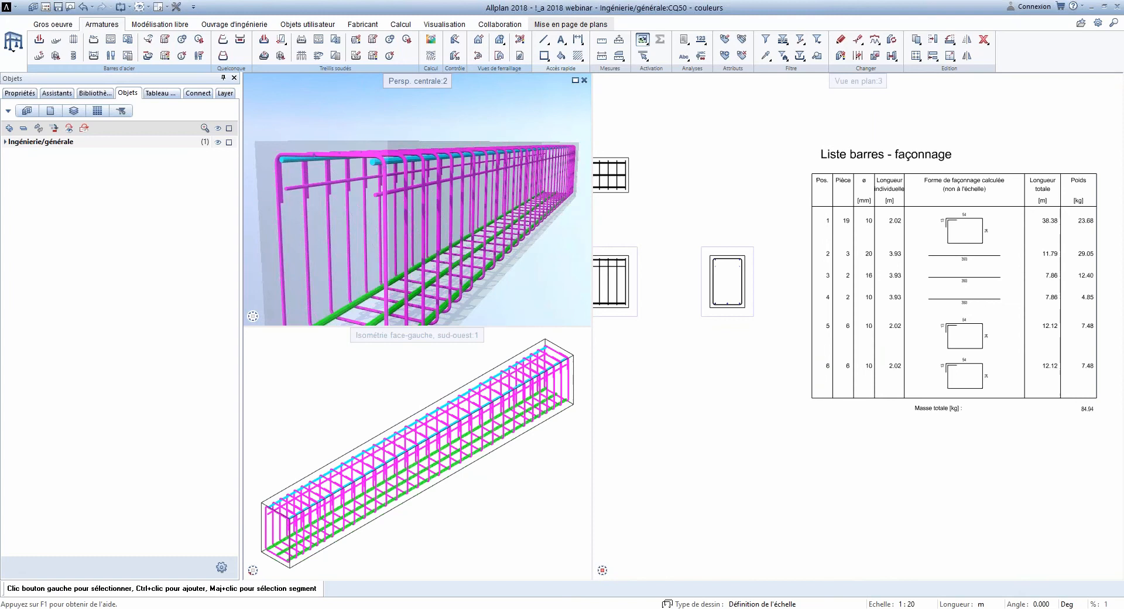
pyautogui.click(177, 8)
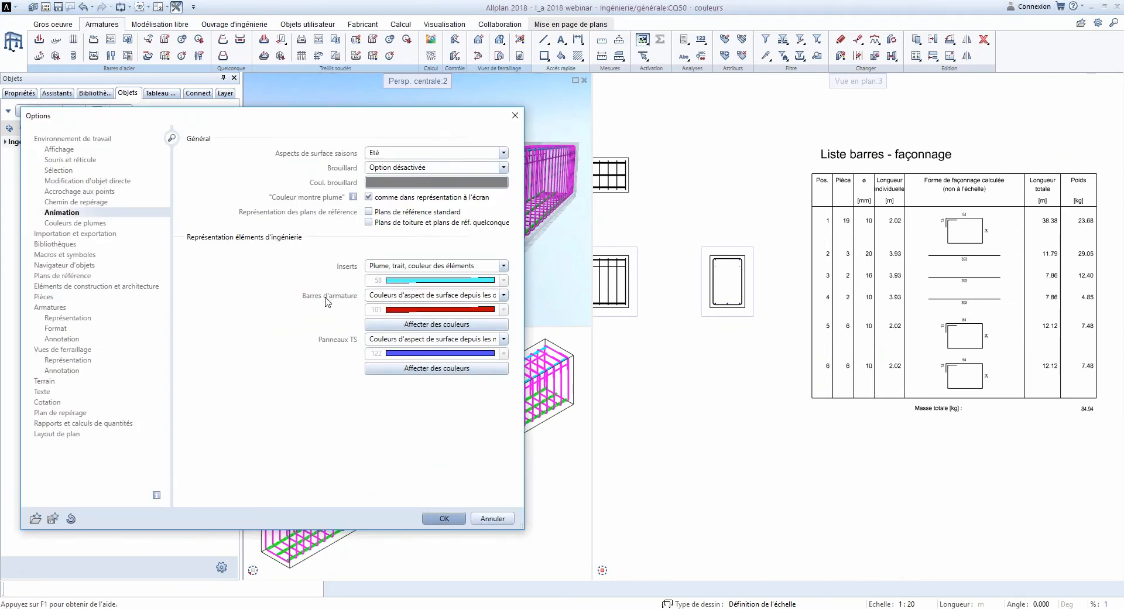
pyautogui.click(505, 296)
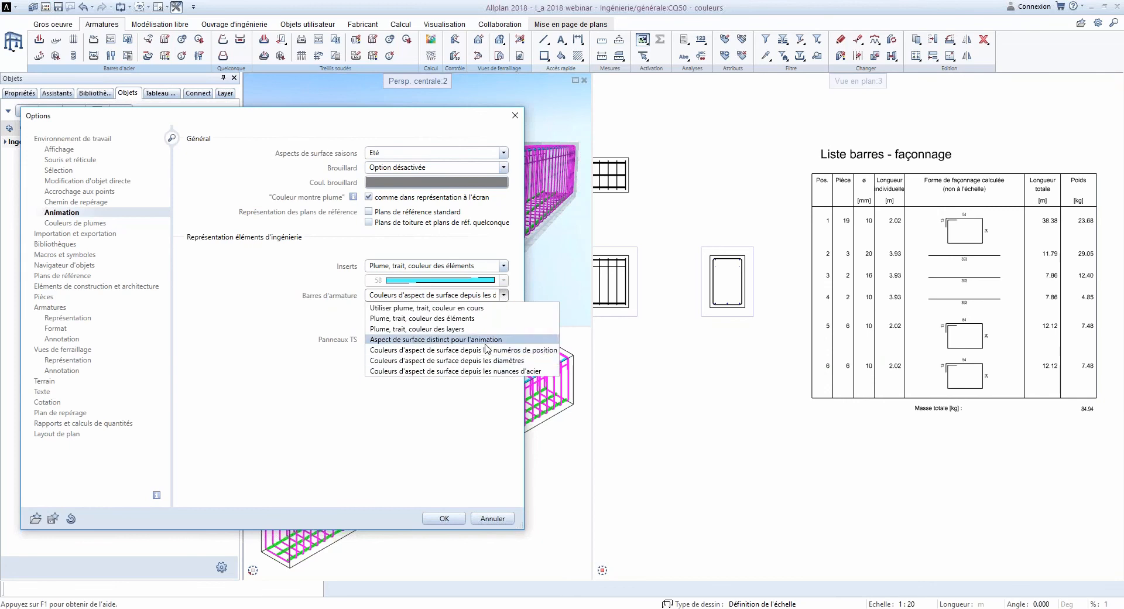
pyautogui.click(517, 350)
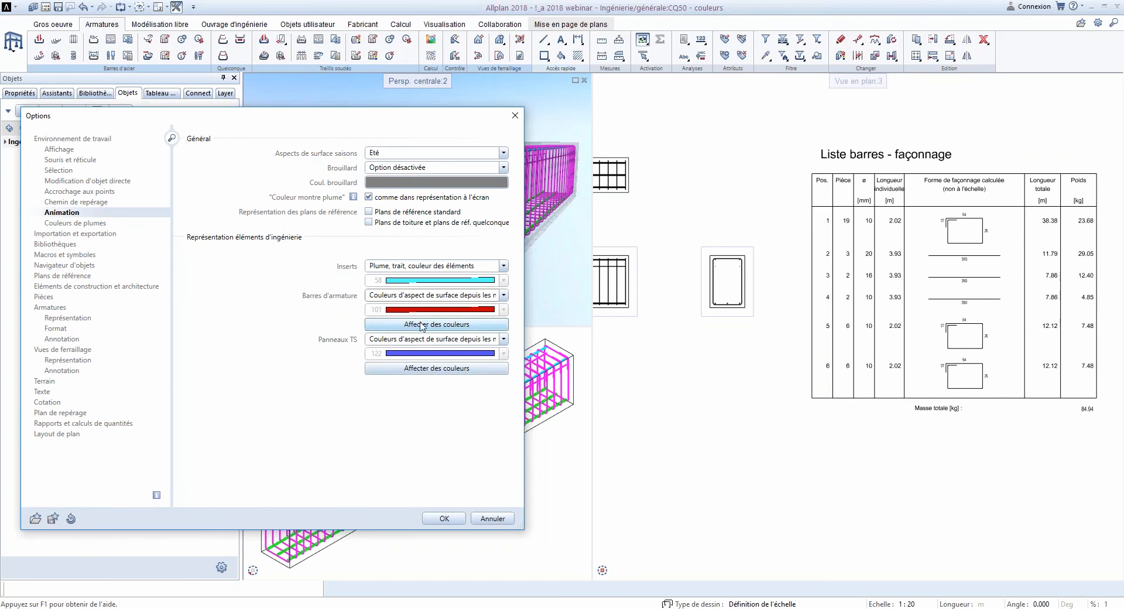
pyautogui.click(444, 518)
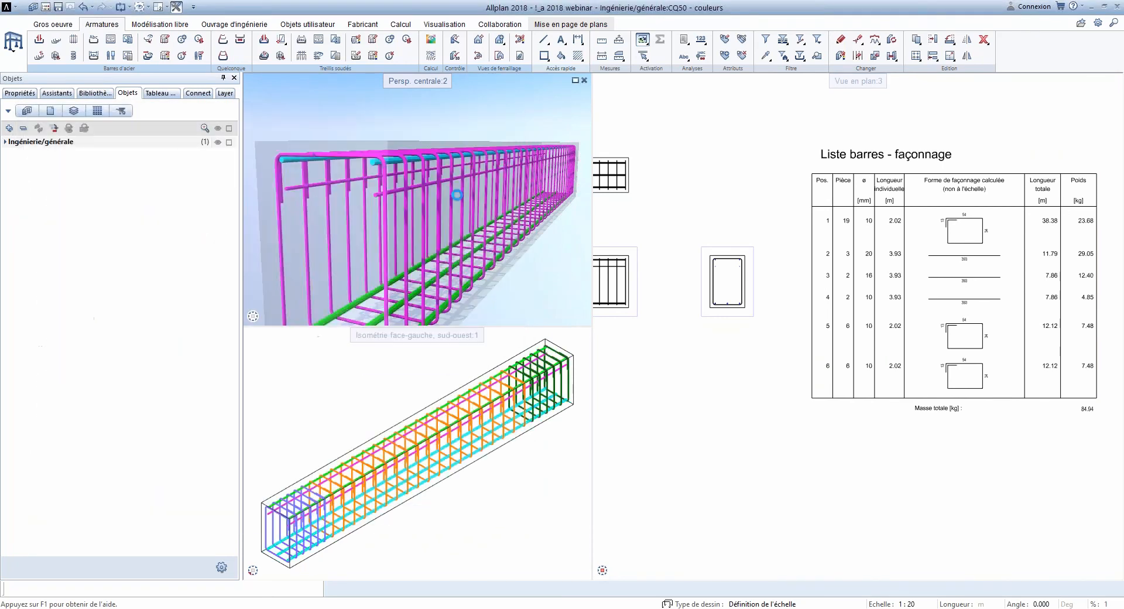
# Step: Examine the beam's reinforcement cage, coloured by position number, from several oblique angles in the perspective view
pyautogui.moveTo(399, 187); pyautogui.dragTo(425, 206)
pyautogui.scroll(3, 531, 175)
pyautogui.moveTo(533, 174); pyautogui.dragTo(489, 233)
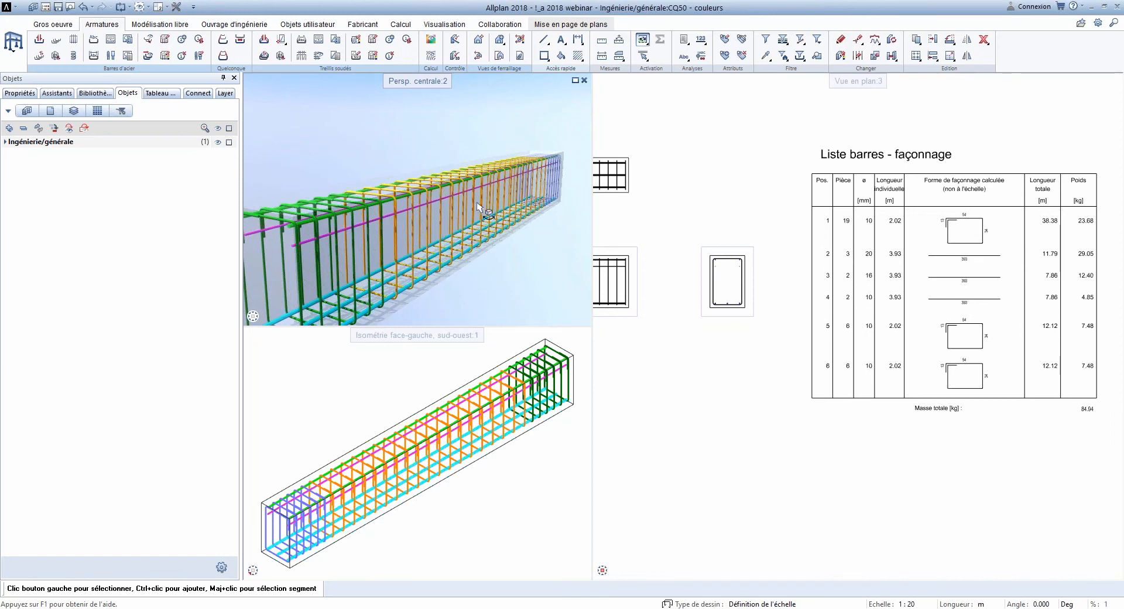
pyautogui.moveTo(542, 206)
pyautogui.mouseDown()
pyautogui.moveTo(524, 206)
pyautogui.moveTo(543, 203)
pyautogui.mouseUp()
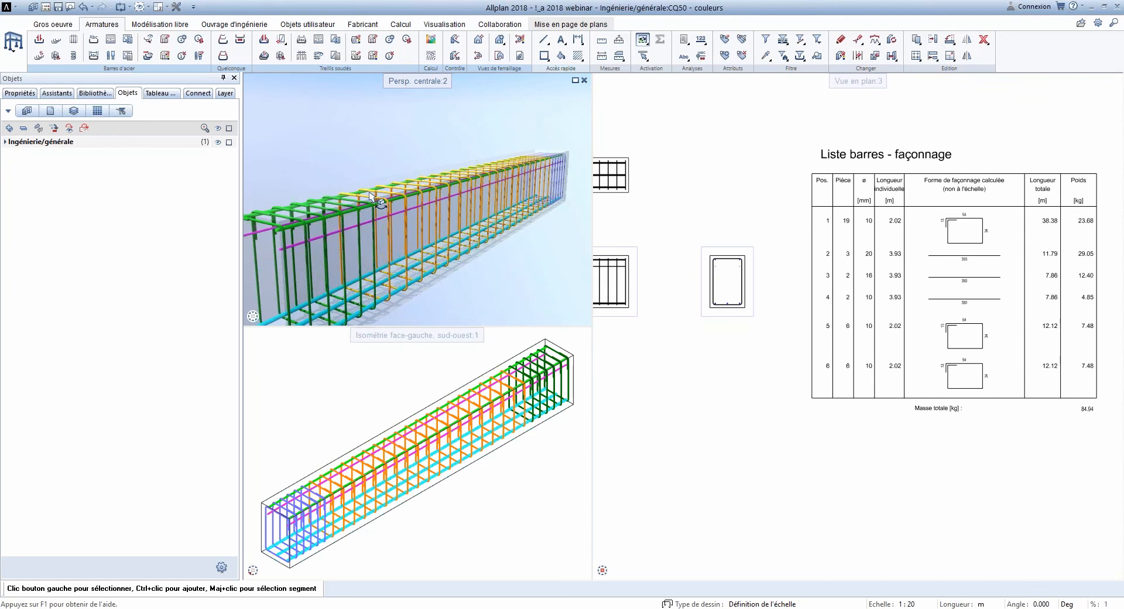
pyautogui.moveTo(374, 196); pyautogui.dragTo(363, 191)
pyautogui.moveTo(373, 256)
pyautogui.mouseDown()
pyautogui.moveTo(379, 233)
pyautogui.moveTo(382, 241)
pyautogui.mouseUp()
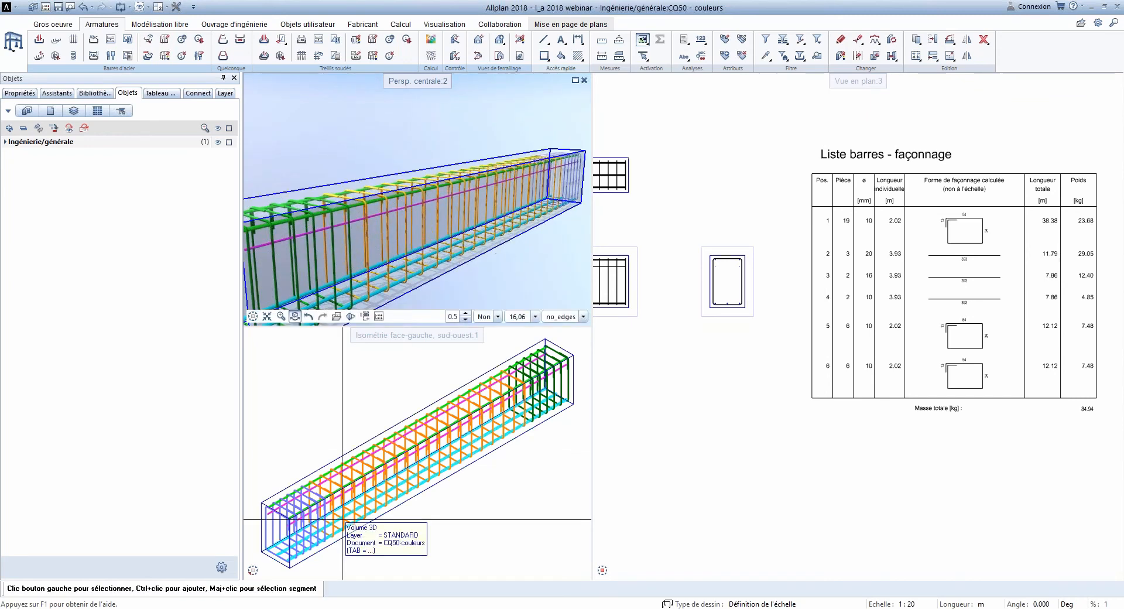
pyautogui.moveTo(516, 214); pyautogui.dragTo(445, 264)
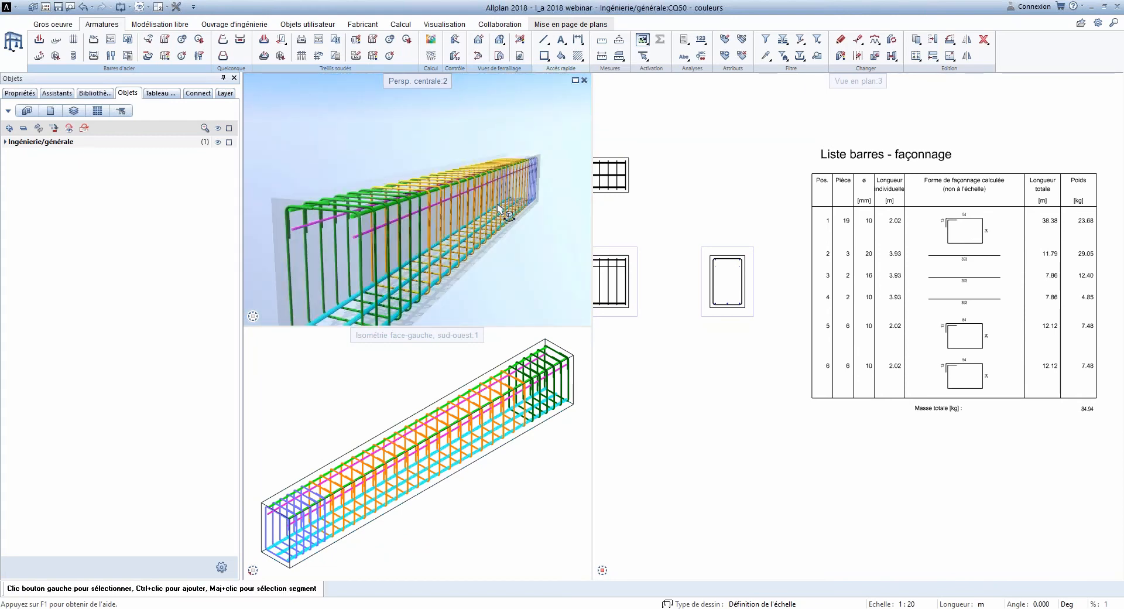
# Step: Turn on the screen display option Armatures colorées dans la vue en plan and check the coloured bars in the beam's plan views
pyautogui.scroll(-2, 758, 236)
pyautogui.moveTo(723, 236); pyautogui.dragTo(921, 258, button='middle')
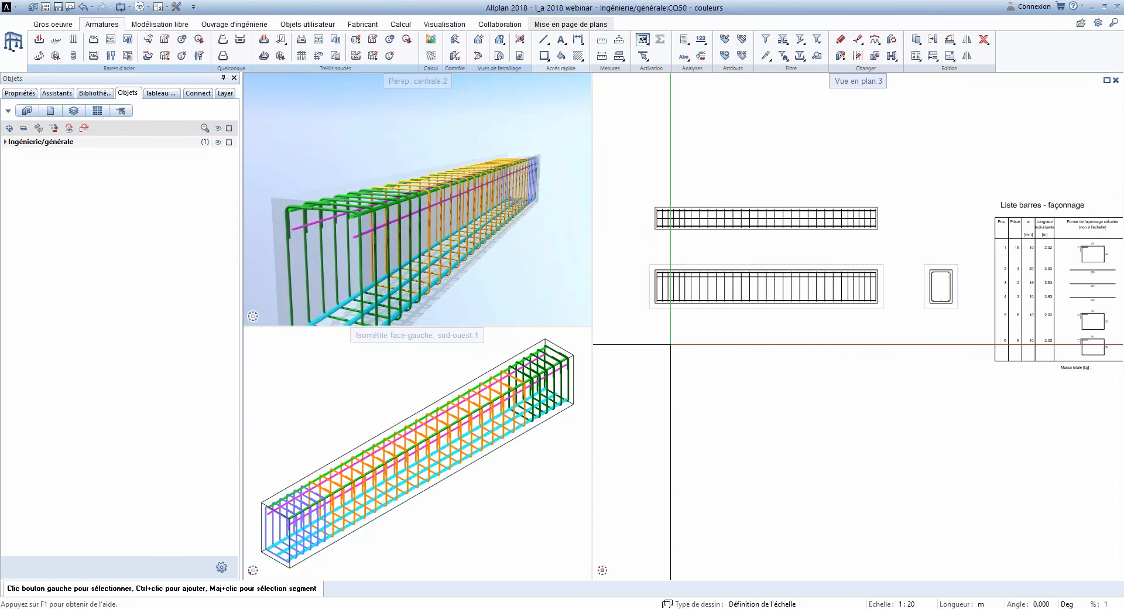
pyautogui.click(147, 10)
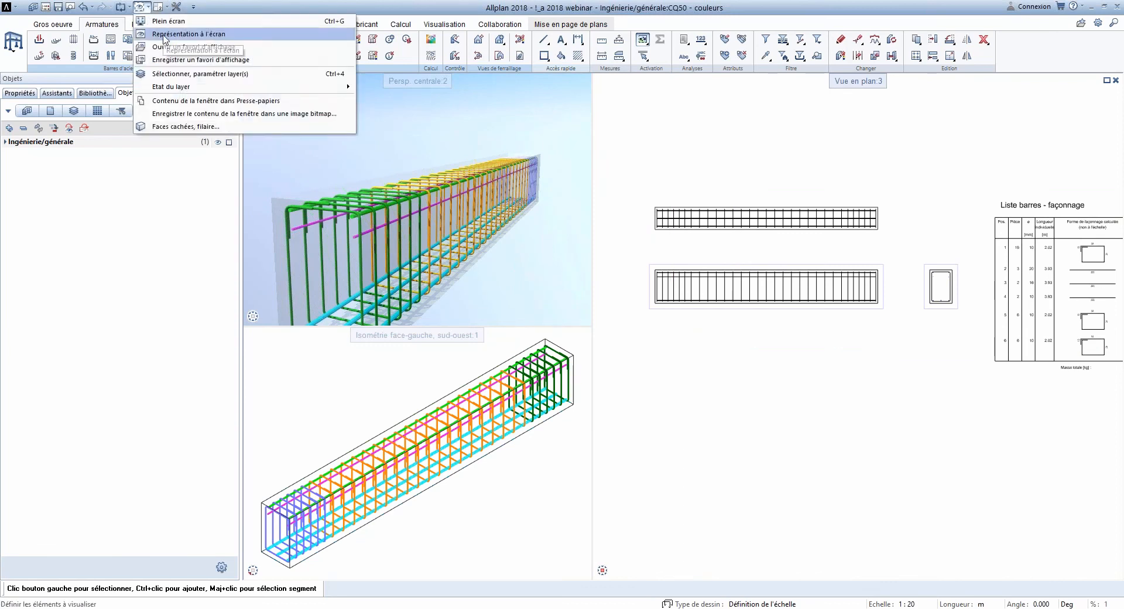
pyautogui.click(165, 35)
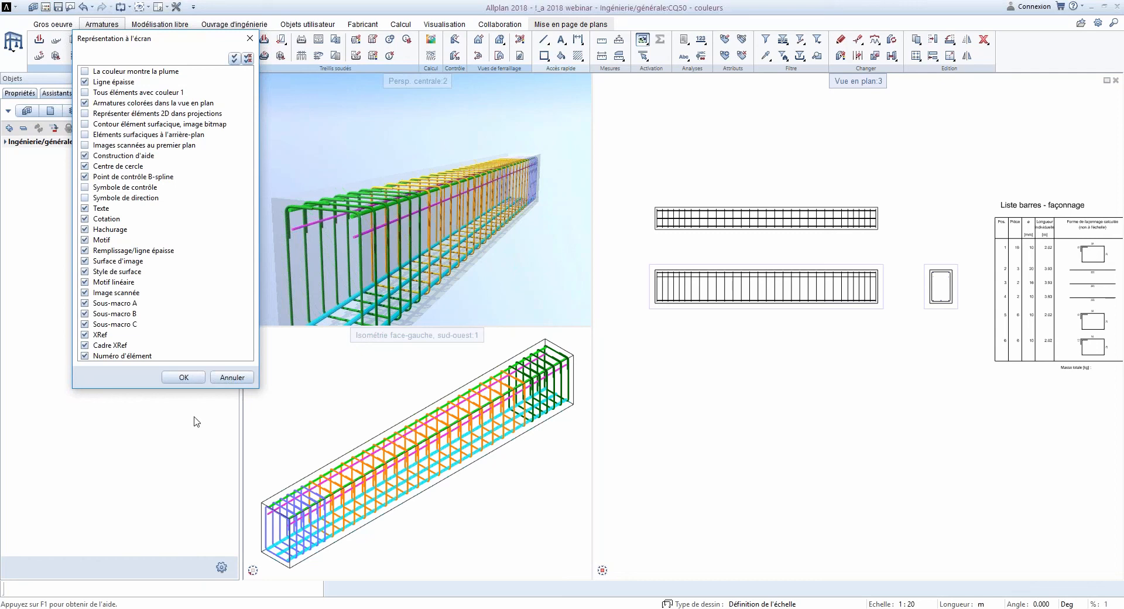
pyautogui.click(184, 378)
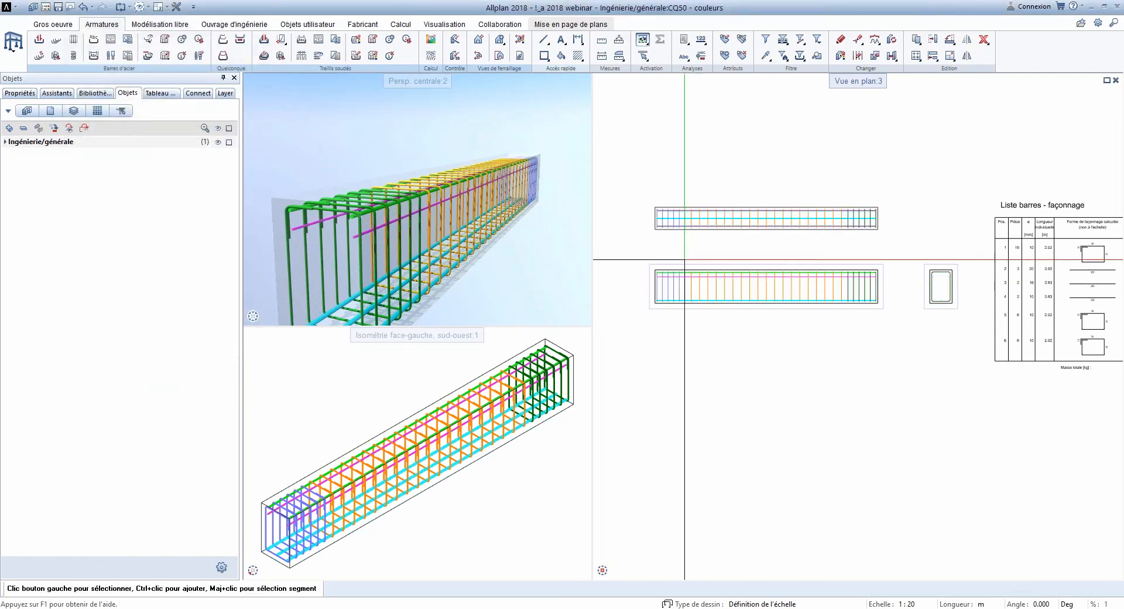
pyautogui.scroll(1, 673, 241)
pyautogui.scroll(4, 672, 241)
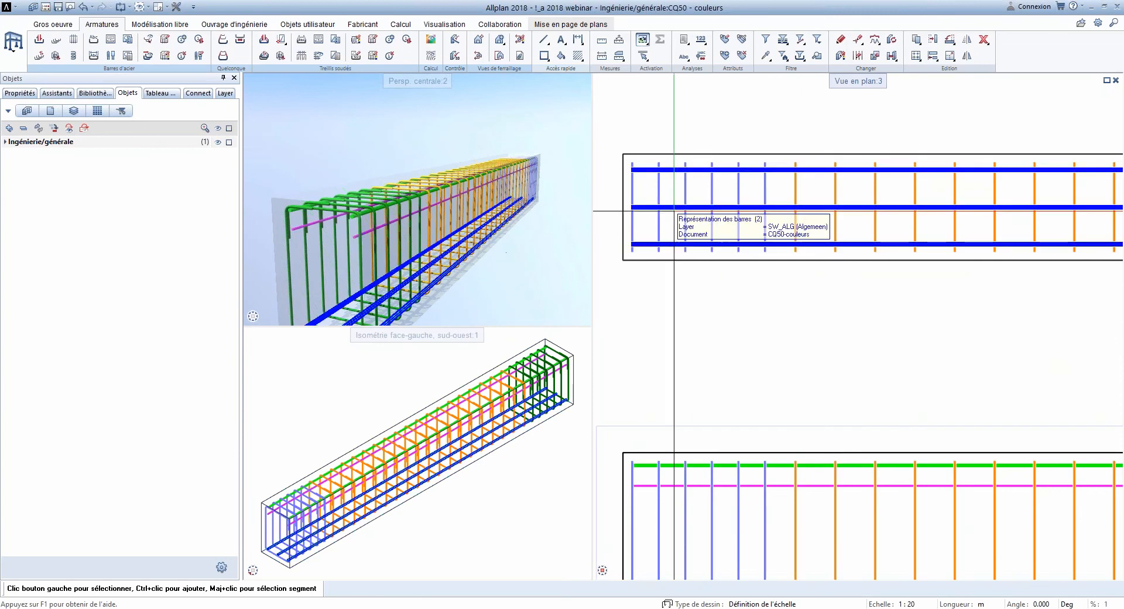
pyautogui.scroll(-3, 672, 235)
# Step: Expand the object structure of CQ50-couleurs down to the individual Barre d'armature entries and inspect the coloured bars in the cross-section
pyautogui.click(5, 142)
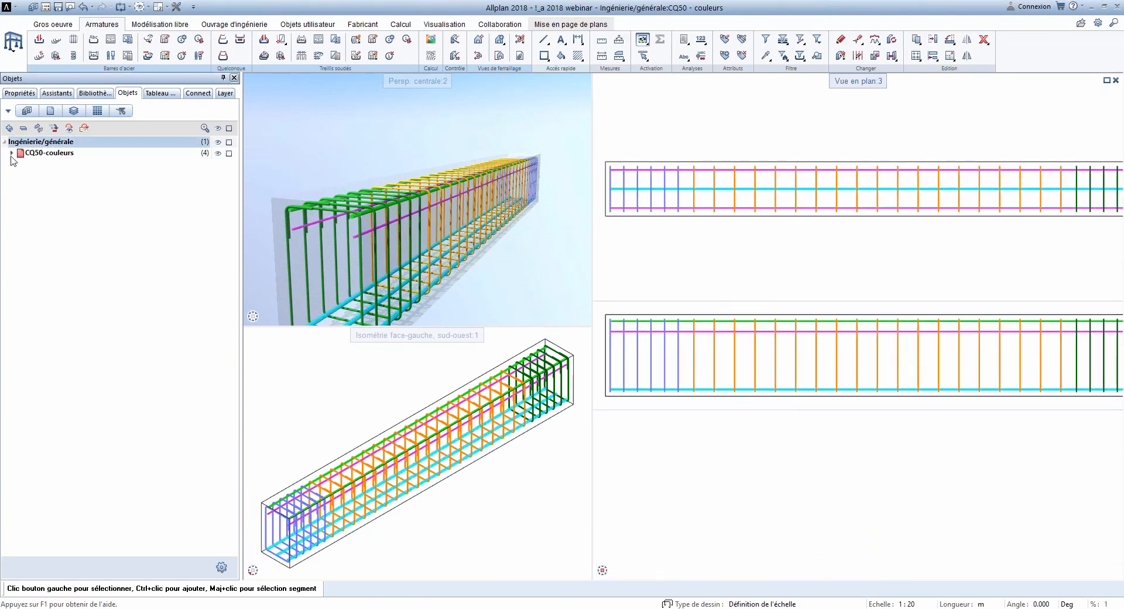
pyautogui.click(12, 153)
pyautogui.click(18, 164)
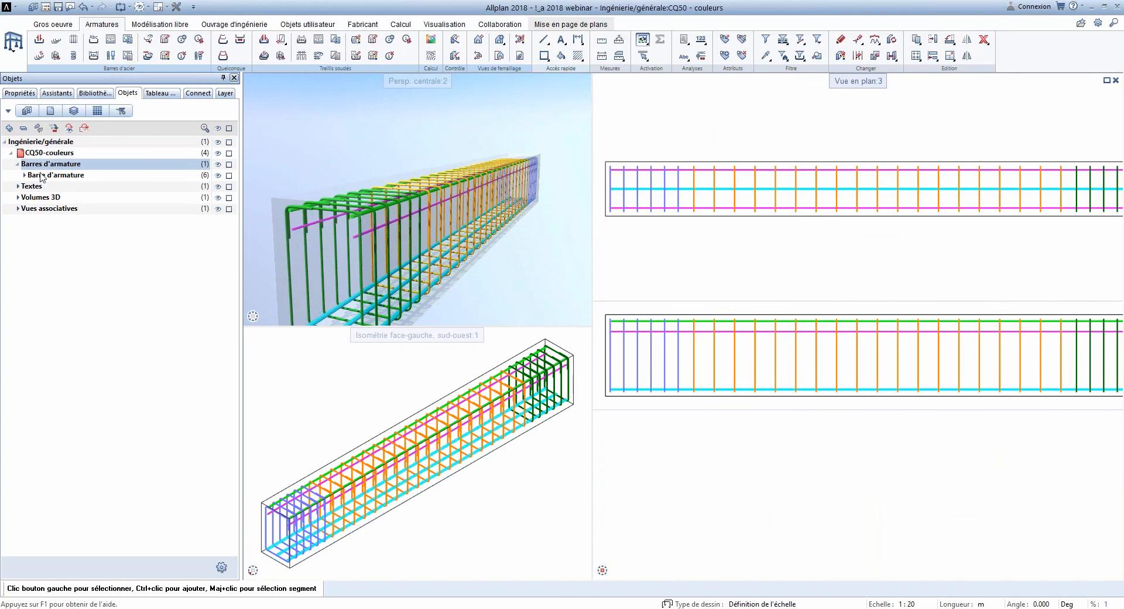
pyautogui.click(24, 175)
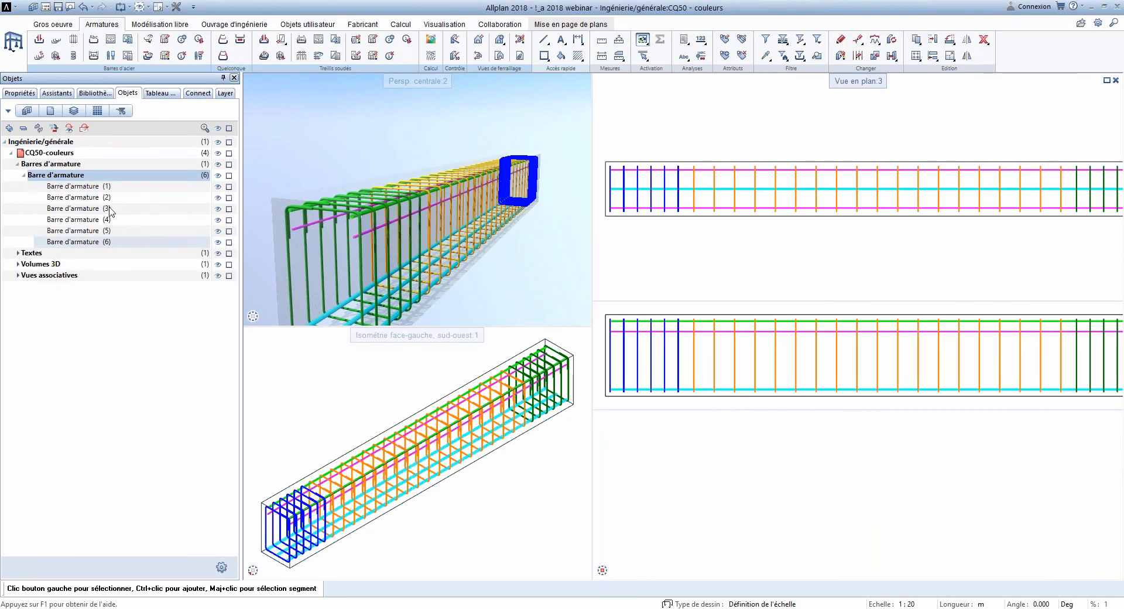
pyautogui.scroll(-3, 662, 255)
pyautogui.scroll(5, 995, 311)
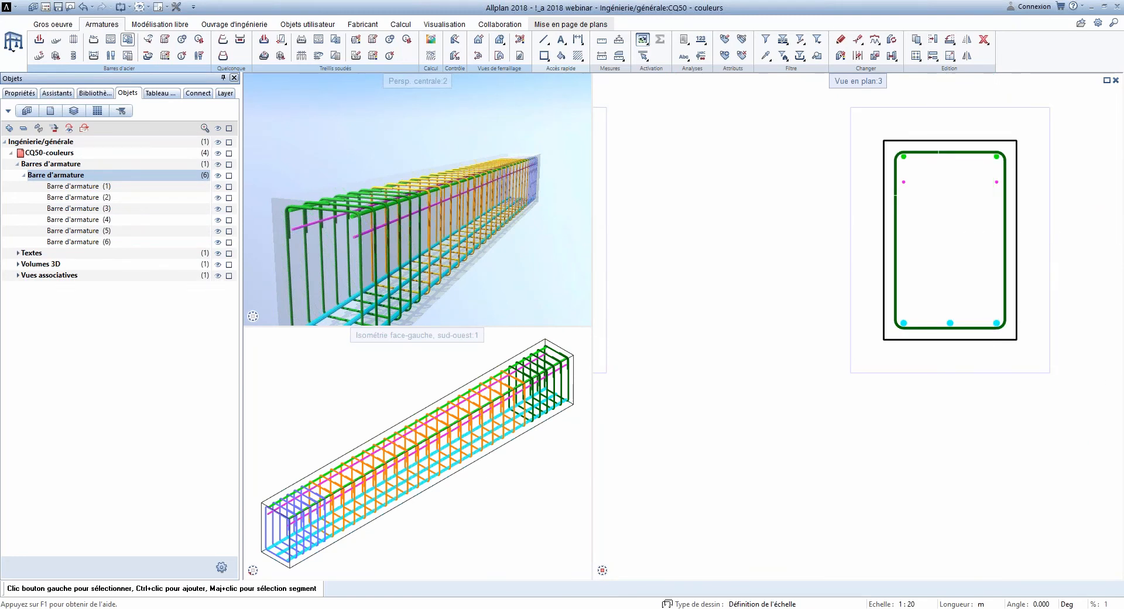
pyautogui.scroll(-4, 982, 243)
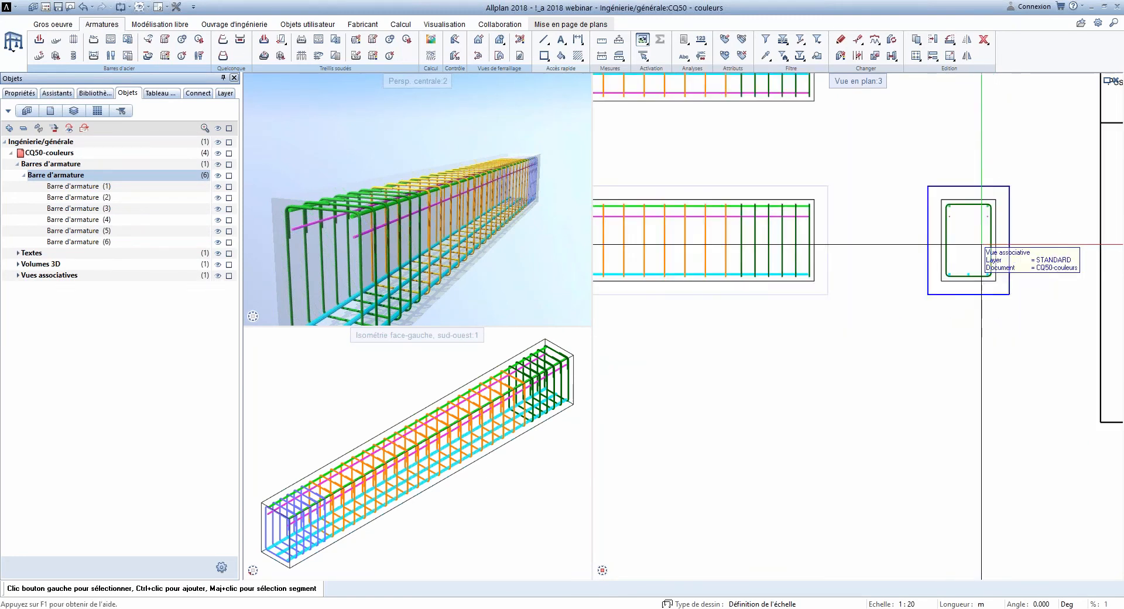
# Step: Add a distribution dimension line above the elevation for the position 5 stirrups, with position number, quantity, diameter and spacing text
pyautogui.moveTo(763, 328); pyautogui.dragTo(983, 347, button='middle')
pyautogui.scroll(-1, 982, 347)
pyautogui.moveTo(734, 291); pyautogui.dragTo(789, 298, button='middle')
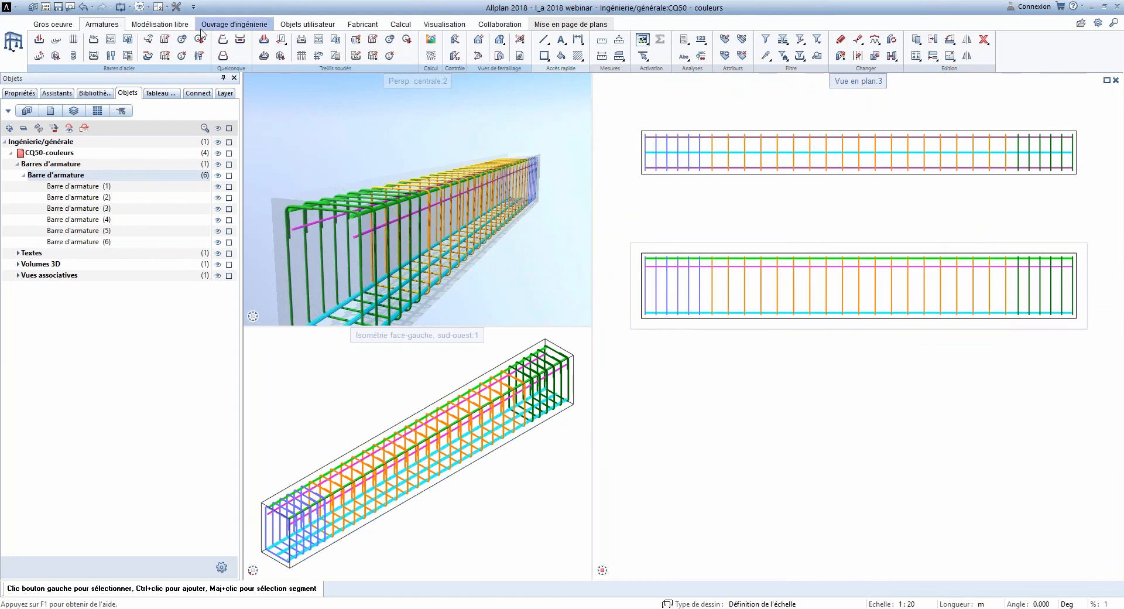
pyautogui.click(94, 56)
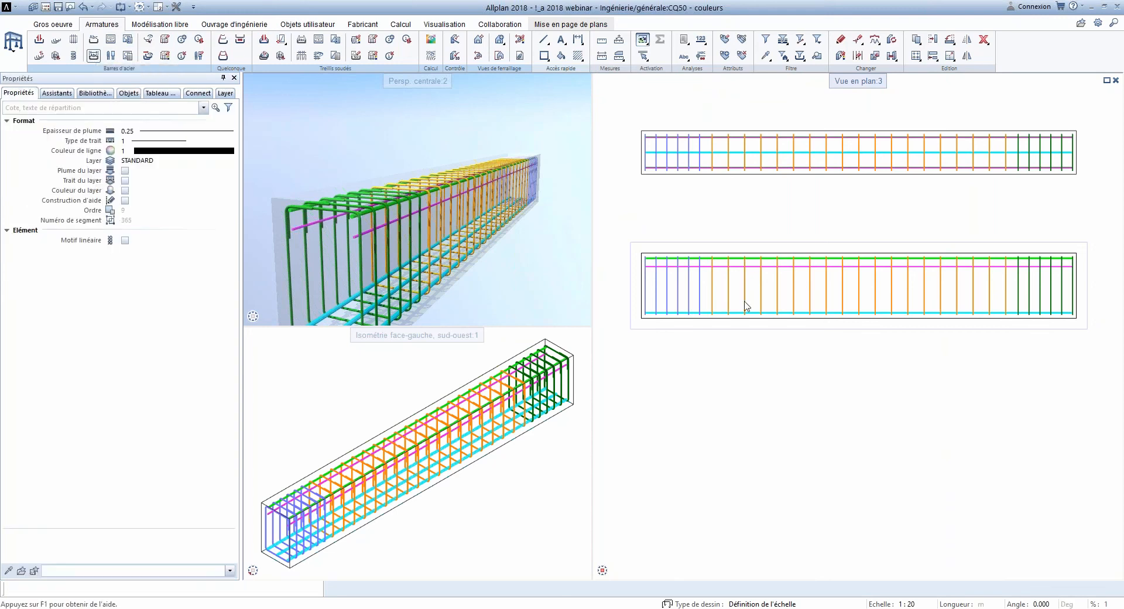
pyautogui.click(688, 294)
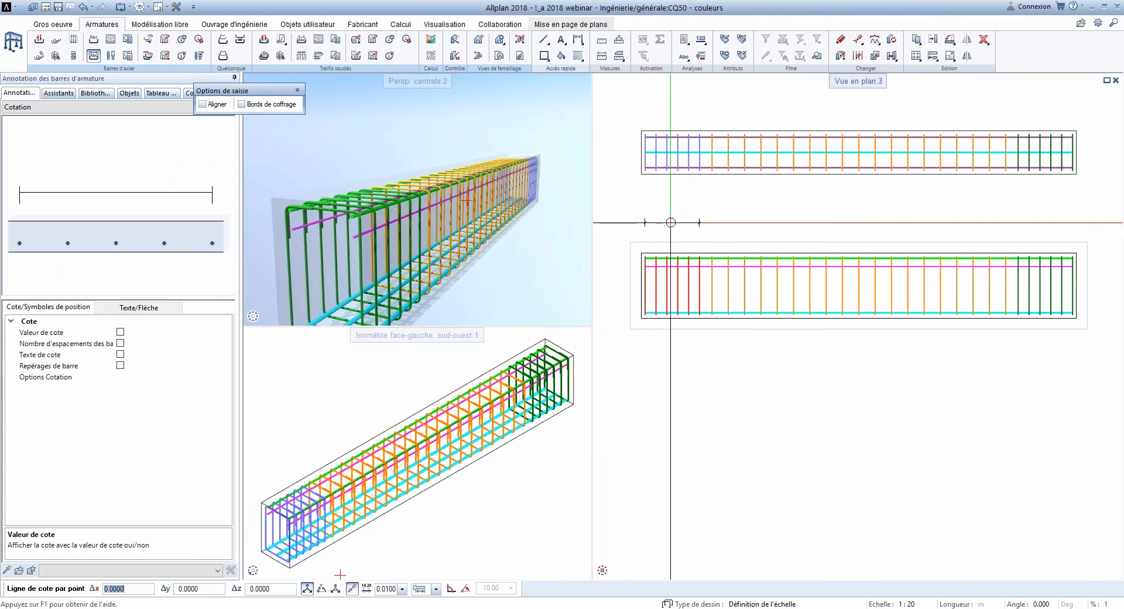
pyautogui.click(675, 237)
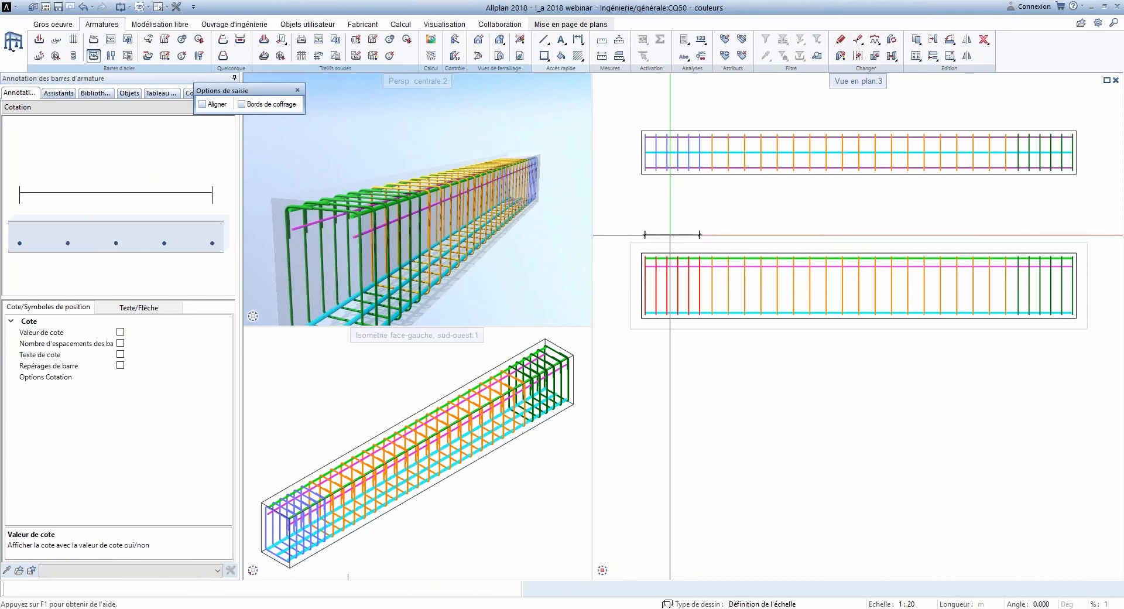
pyautogui.scroll(4, 680, 228)
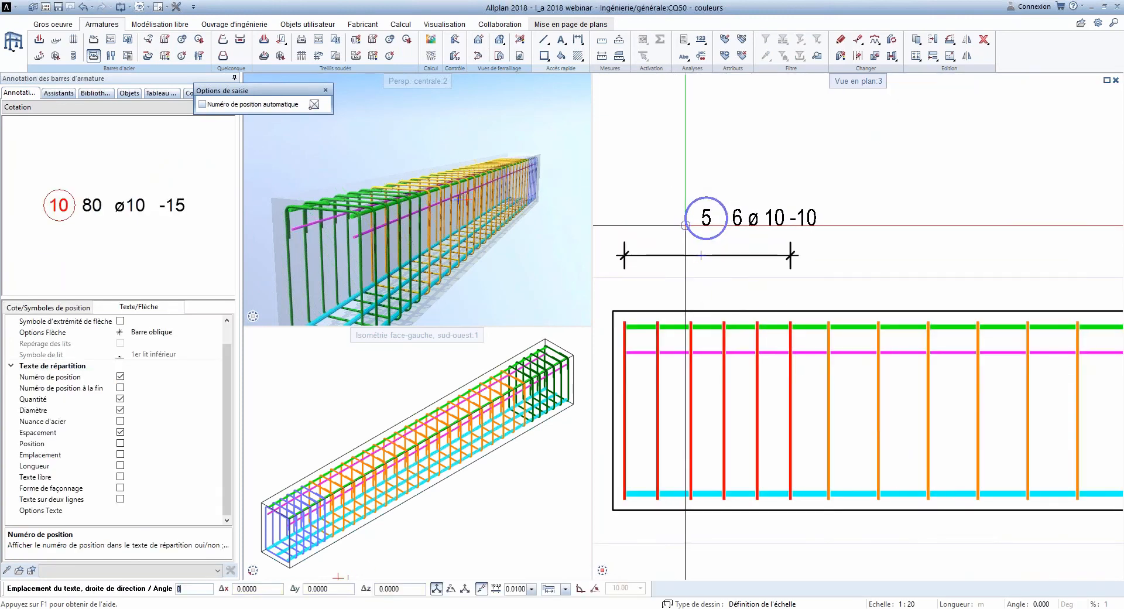
pyautogui.click(681, 220)
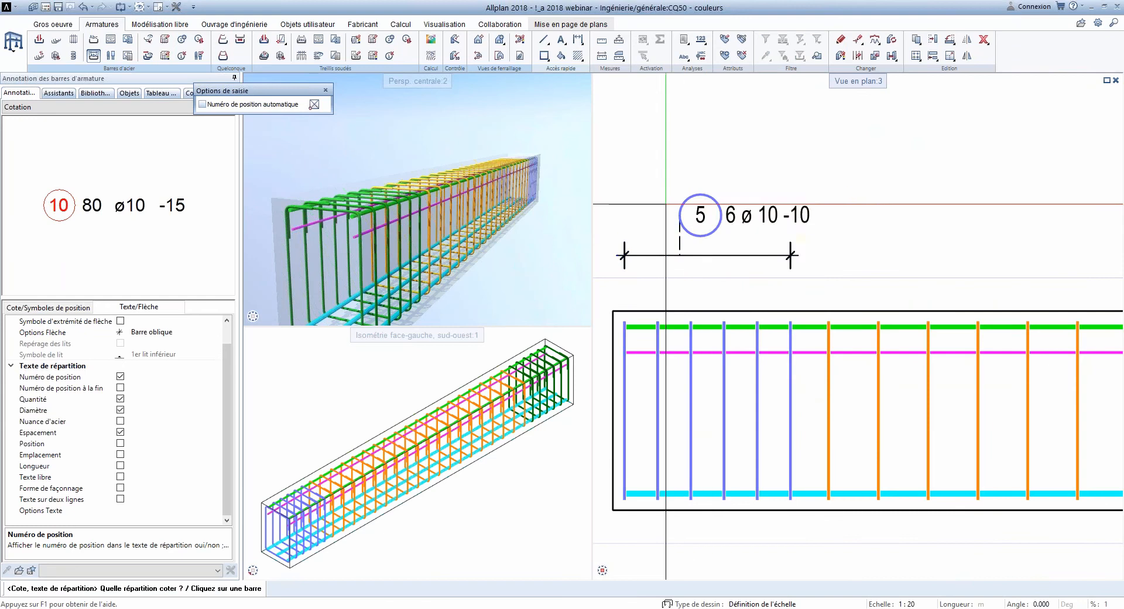
# Step: Dimension the middle stirrup distribution, position 1, in line with the first dimension line and place its distribution text above it
pyautogui.scroll(-3, 676, 205)
pyautogui.press('Escape')
pyautogui.click(789, 283)
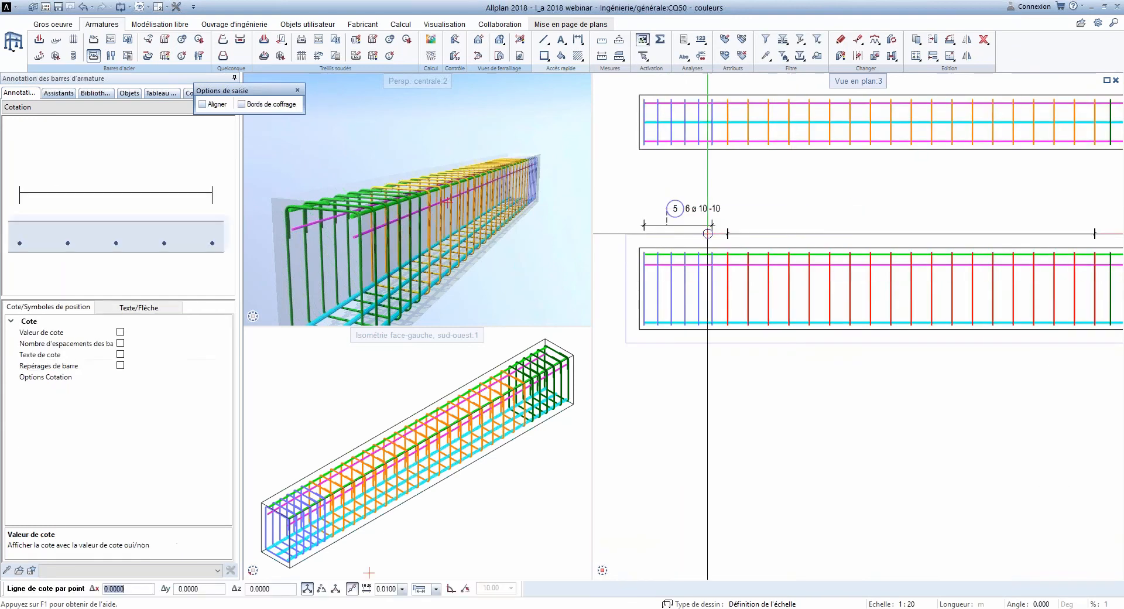
pyautogui.click(713, 224)
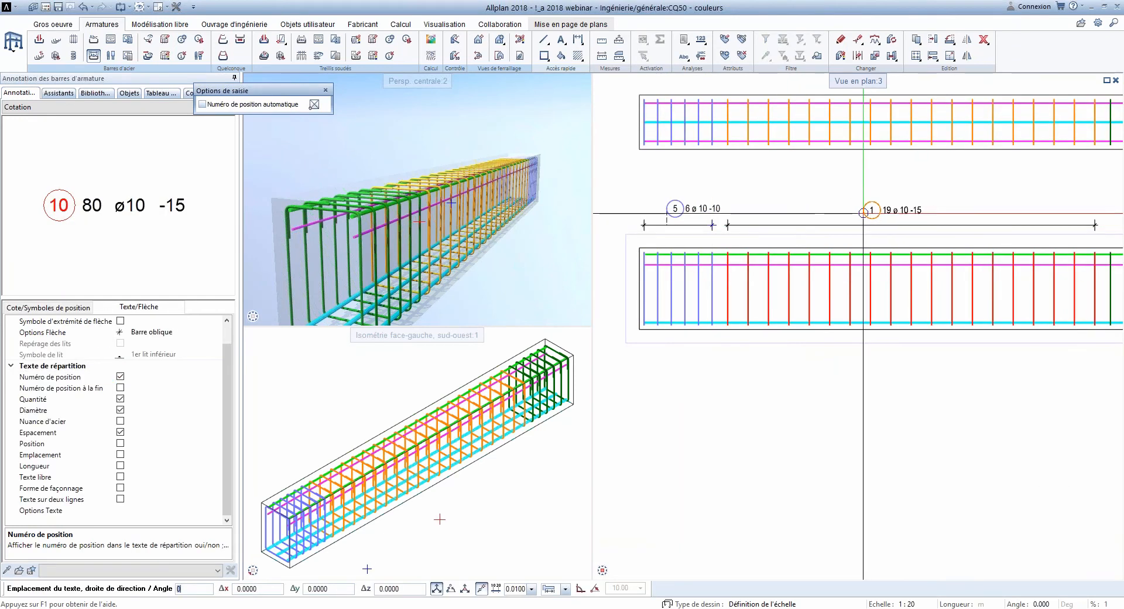
pyautogui.click(862, 214)
# Step: Dimension the dark green end stirrups, position 6, on the same dimension line level and place their distribution text above it
pyautogui.moveTo(1022, 351); pyautogui.dragTo(794, 356, button='middle')
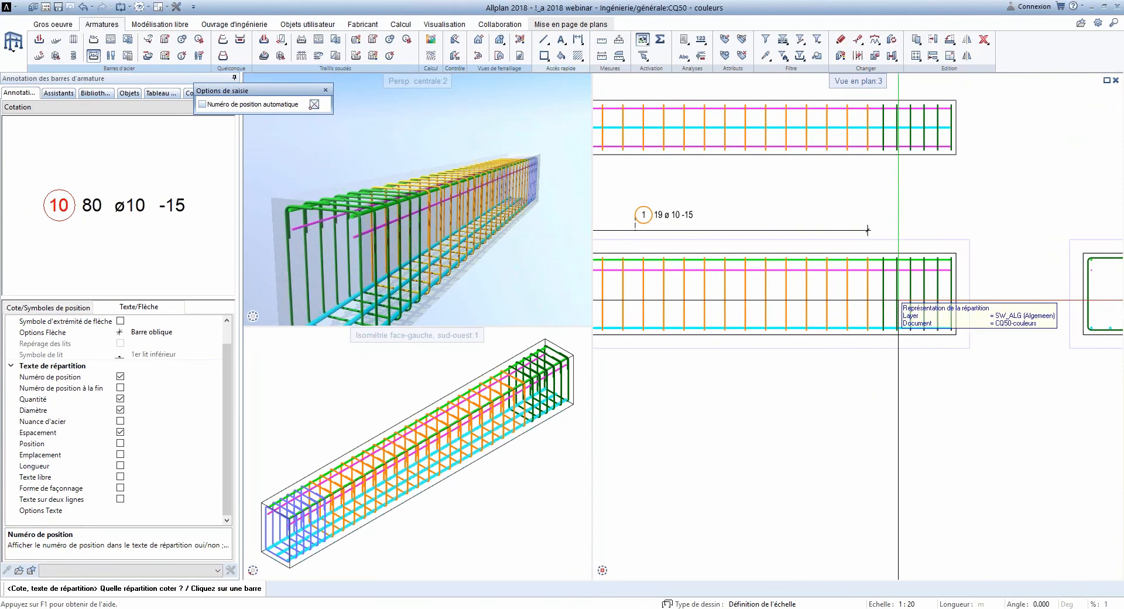
pyautogui.click(912, 293)
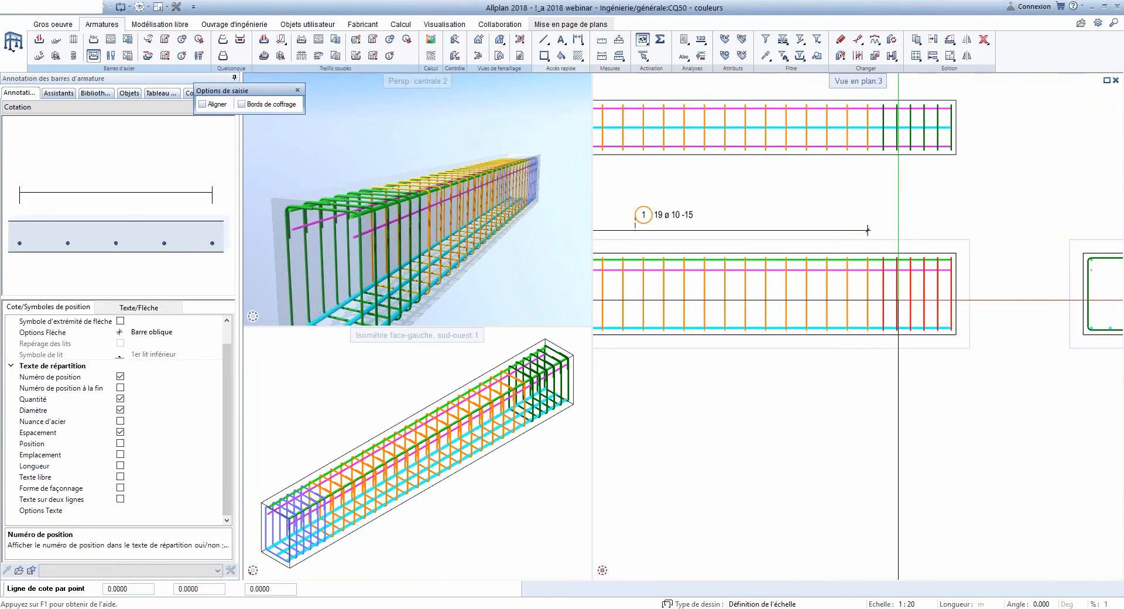
pyautogui.click(868, 229)
pyautogui.click(915, 216)
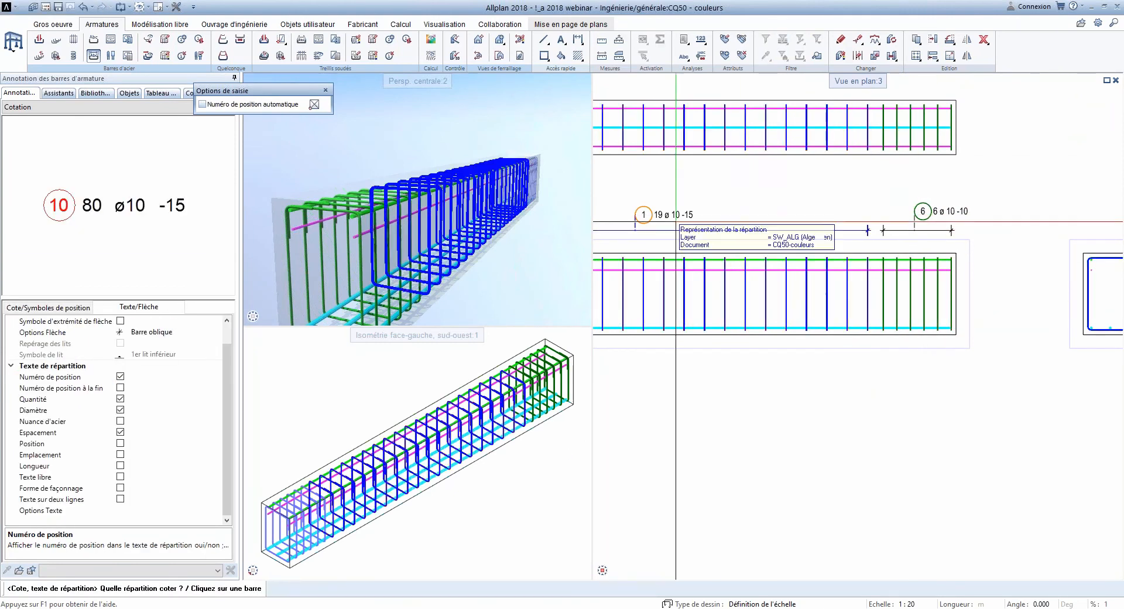
# Step: Label the bottom longitudinal bars, position 2, with a distribution text placed below the beam's cross-section
pyautogui.scroll(3, 934, 229)
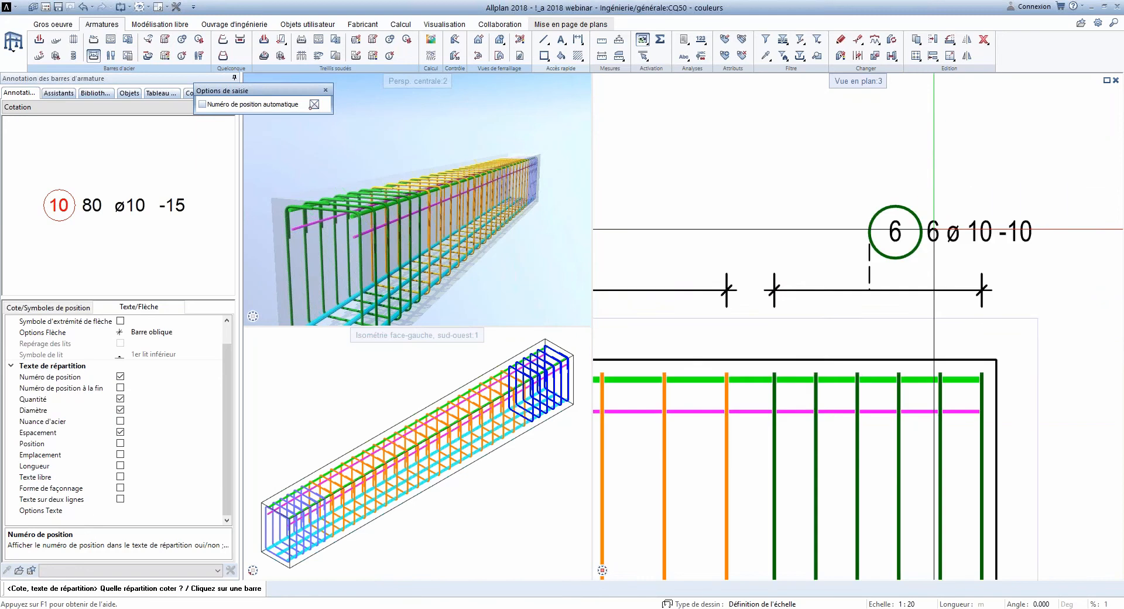
pyautogui.scroll(-6, 934, 229)
pyautogui.scroll(6, 815, 255)
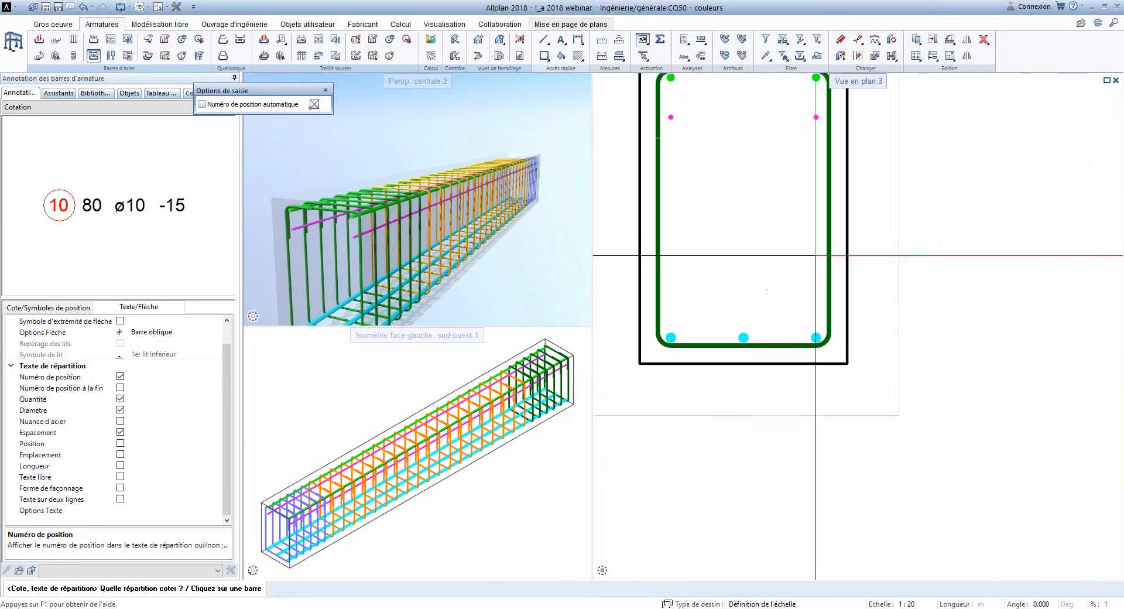
pyautogui.scroll(-2, 815, 255)
pyautogui.click(95, 42)
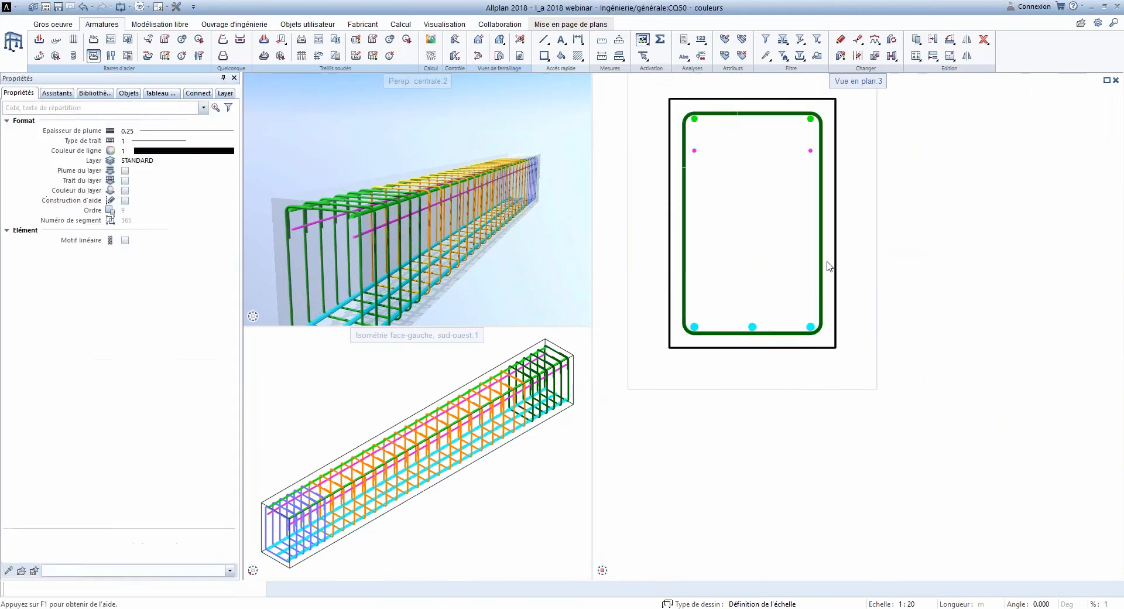
pyautogui.click(810, 327)
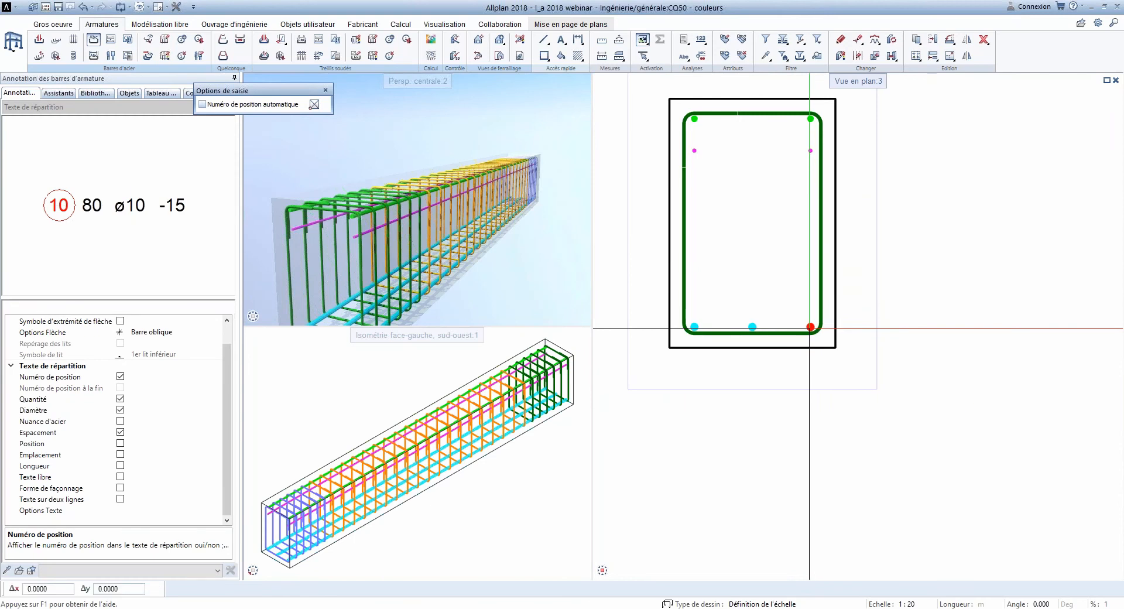
pyautogui.scroll(-2, 810, 351)
pyautogui.click(798, 377)
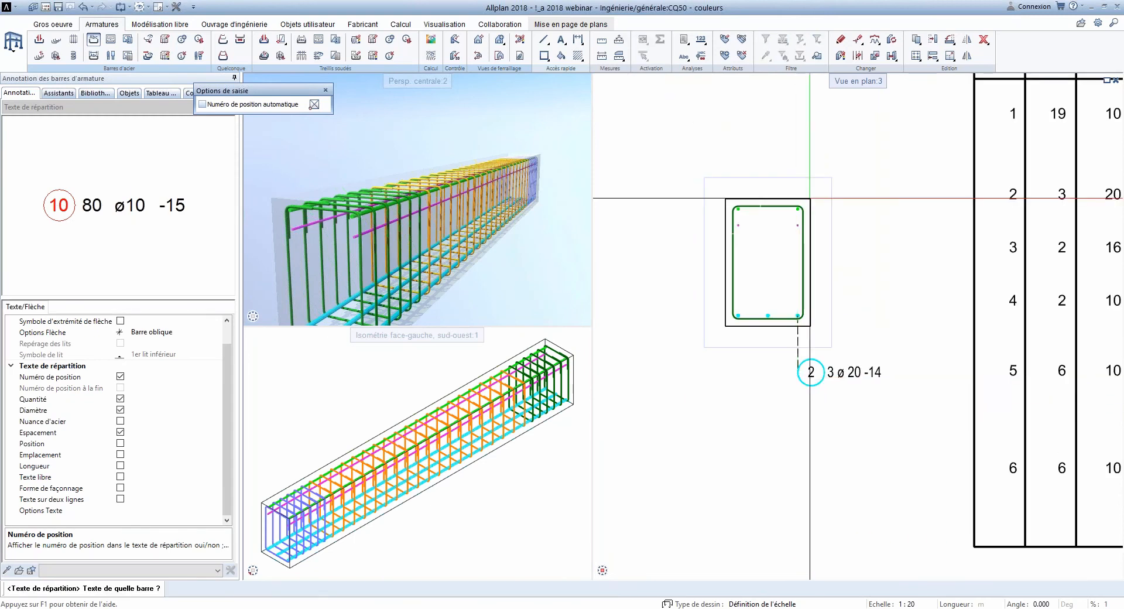
# Step: Label the top longitudinal bars, position 3, with a distribution text above the cross-section and review all the annotated views
pyautogui.click(798, 209)
pyautogui.scroll(5, 798, 210)
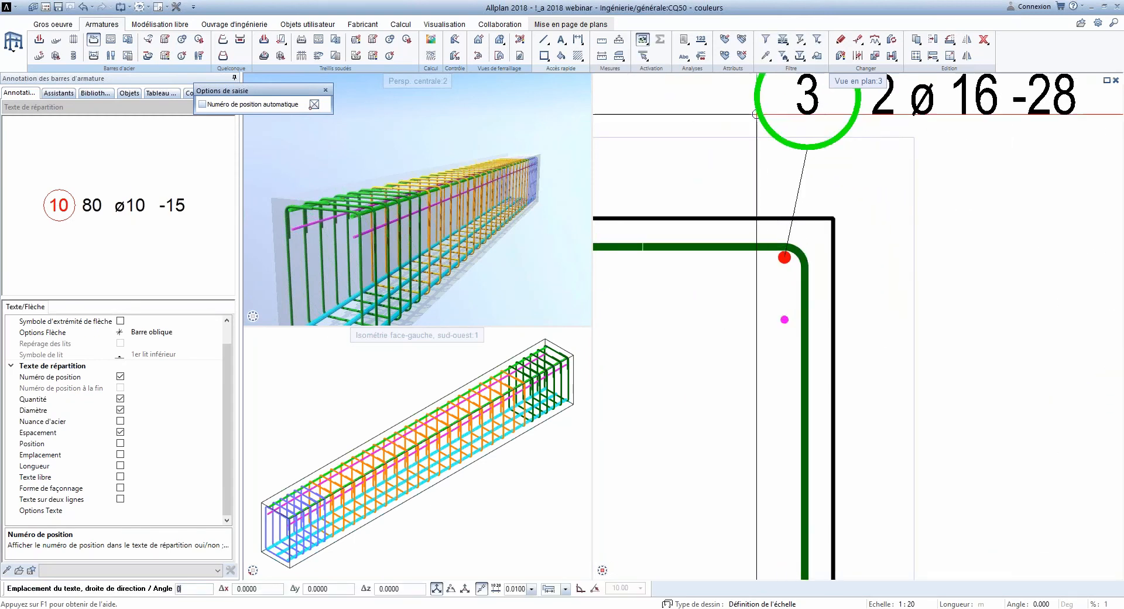
pyautogui.click(744, 120)
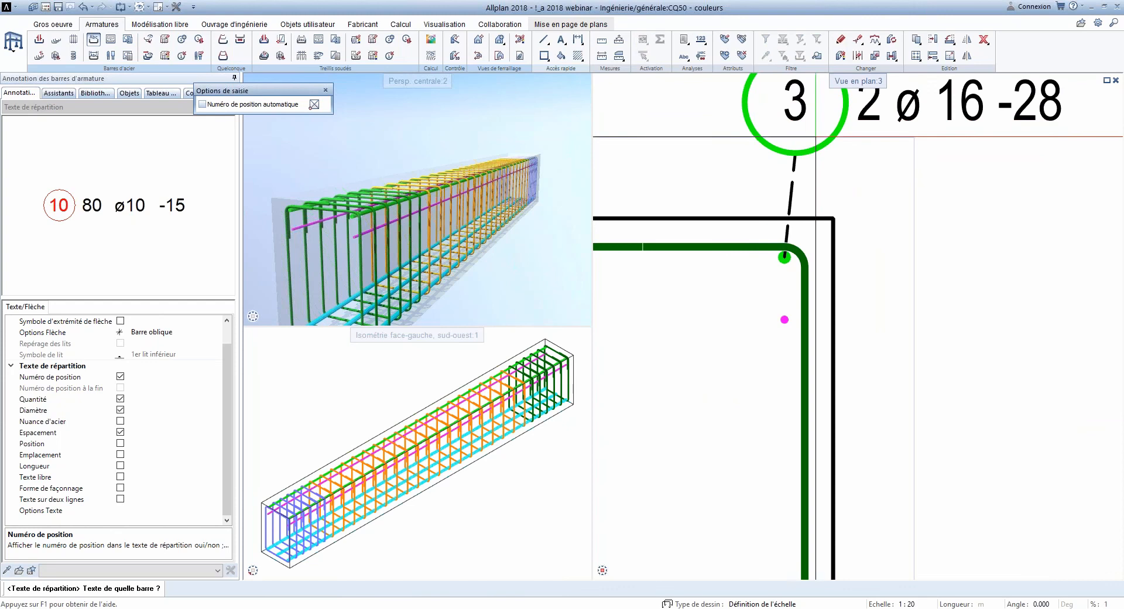
pyautogui.scroll(-2, 854, 171)
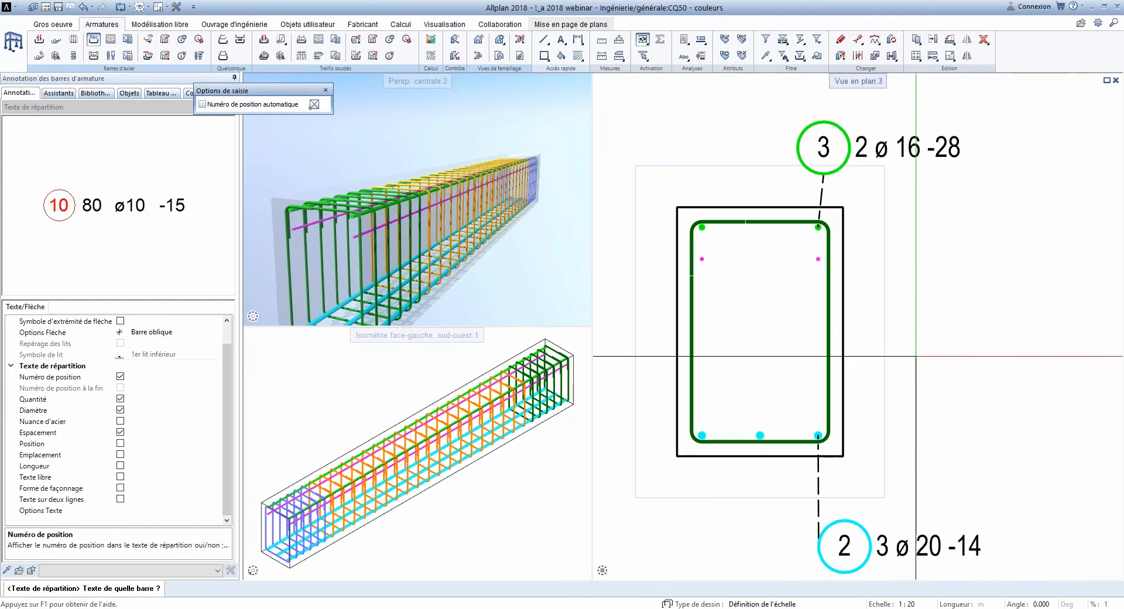
pyautogui.scroll(-2, 849, 406)
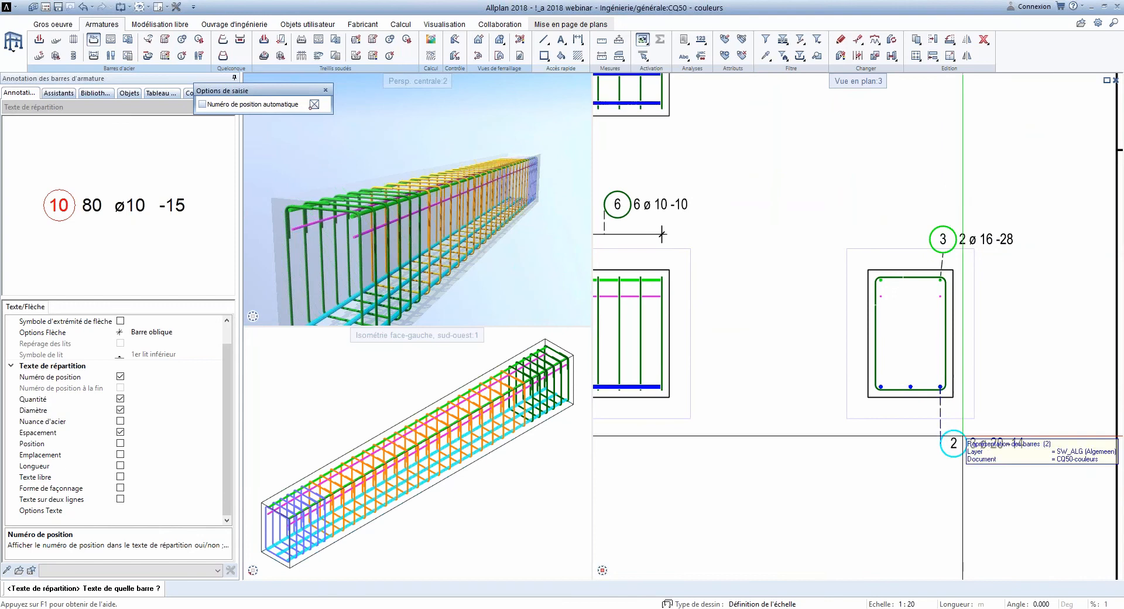
pyautogui.scroll(-2, 994, 298)
pyautogui.moveTo(825, 387); pyautogui.dragTo(984, 362, button='middle')
pyautogui.scroll(-2, 984, 362)
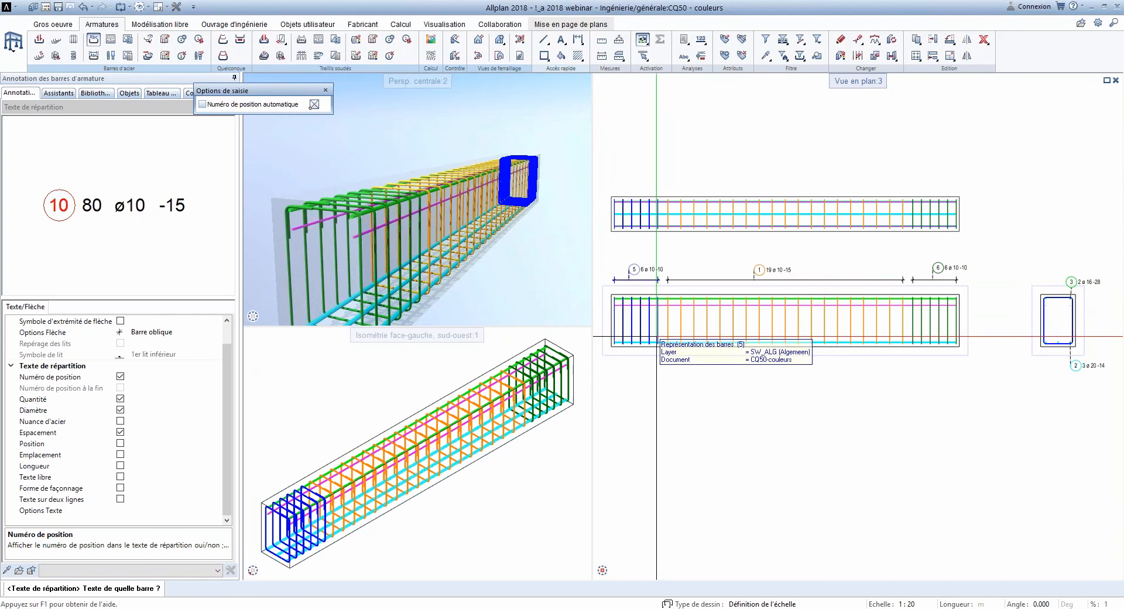
# Step: Turn off the coloured display of reinforcement in plan view through the screen representation settings and inspect the position 5 label
pyautogui.click(148, 10)
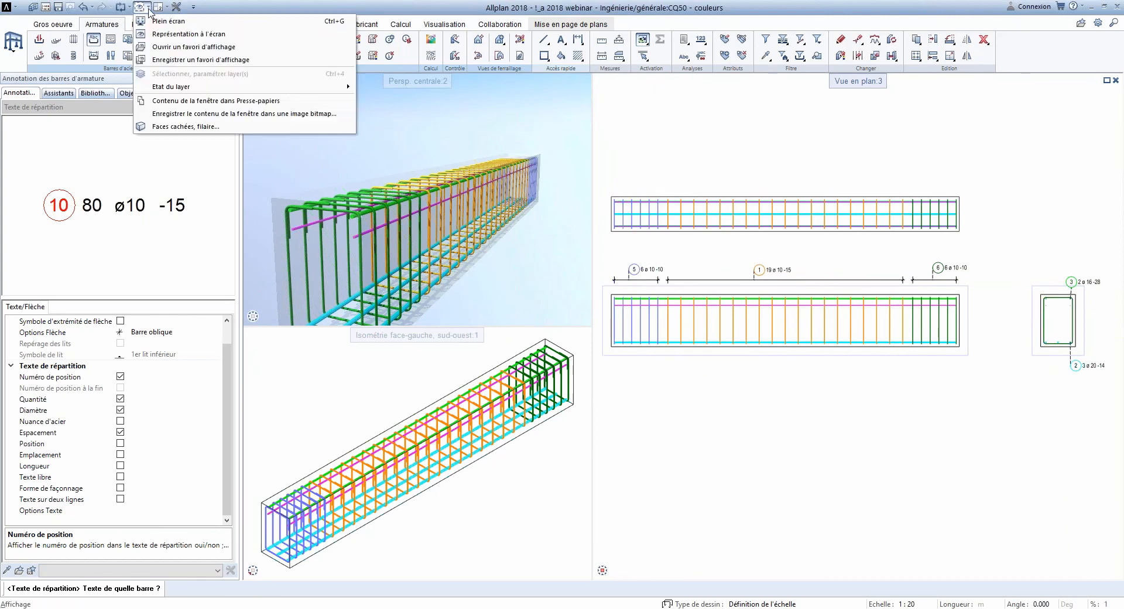
pyautogui.click(151, 34)
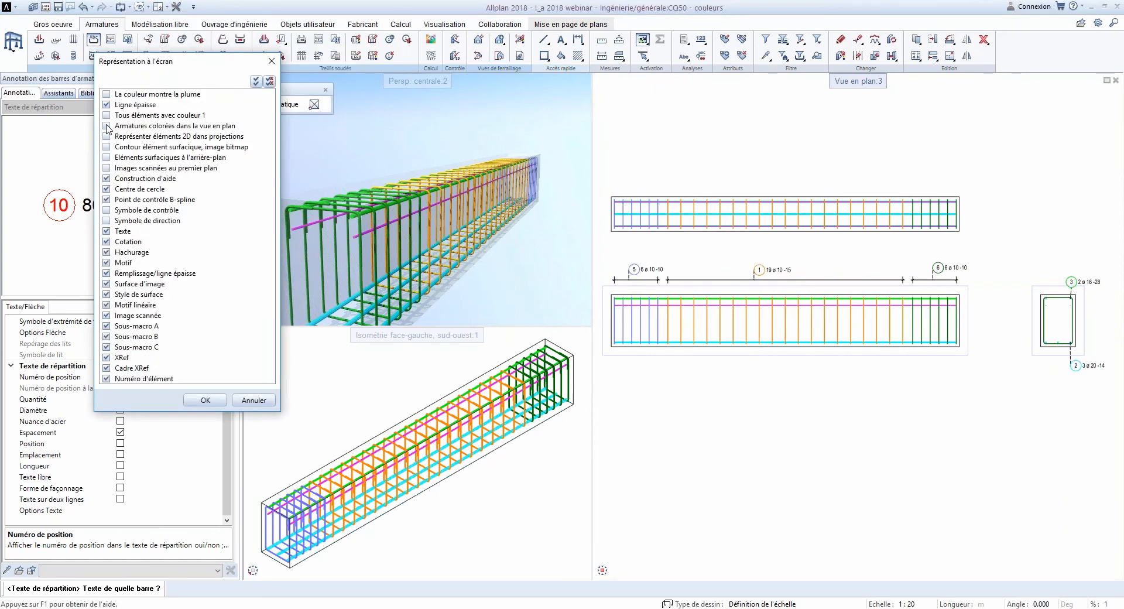
pyautogui.click(205, 401)
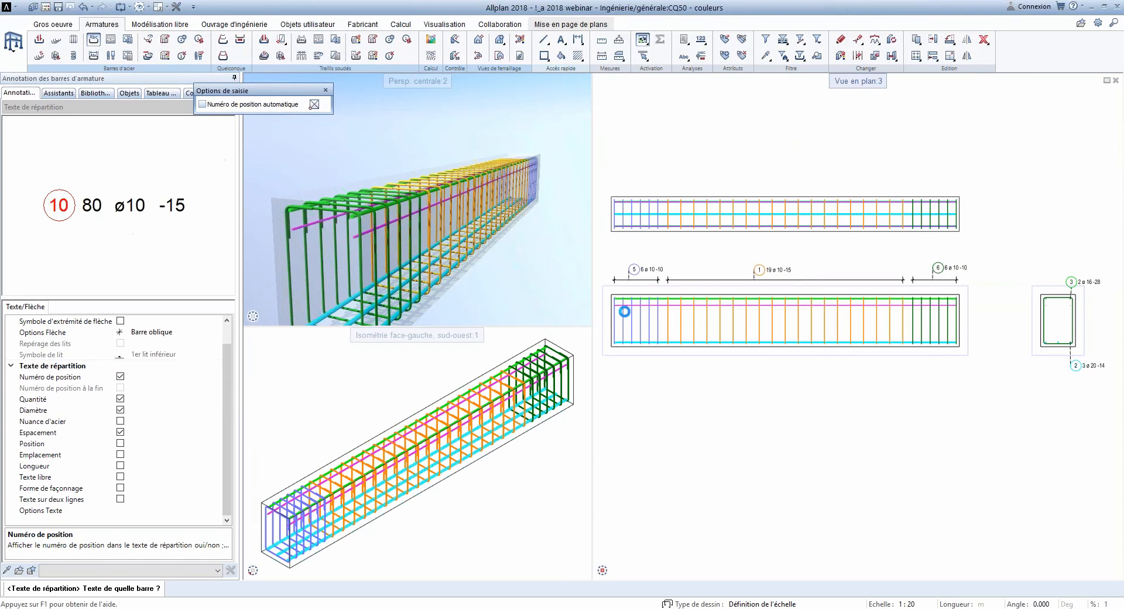
pyautogui.scroll(5, 630, 271)
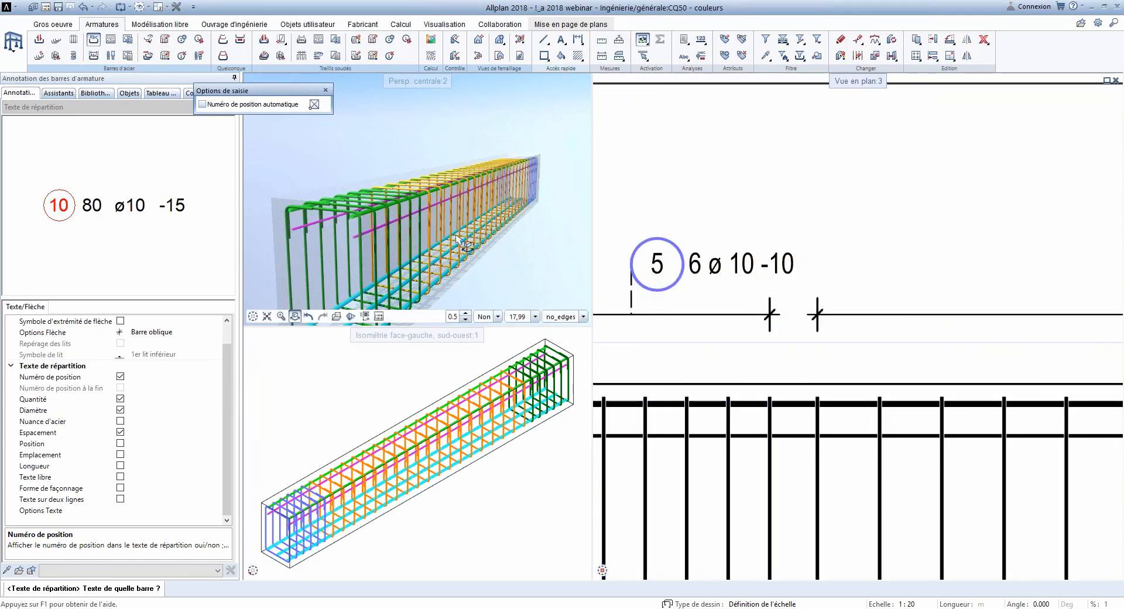
# Step: Examine the position 5 stirrups in the central perspective and compare them with their highlighted bars in the plan view
pyautogui.moveTo(445, 199); pyautogui.dragTo(351, 183)
pyautogui.scroll(-4, 355, 193)
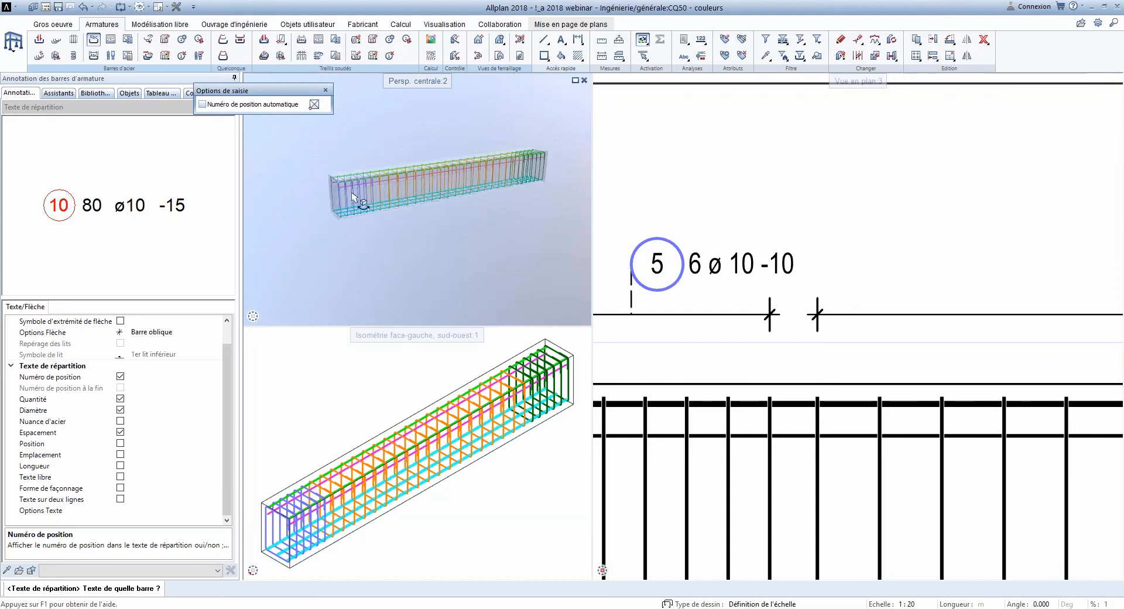
pyautogui.scroll(8, 358, 203)
pyautogui.scroll(-4, 401, 192)
pyautogui.scroll(-4, 699, 287)
pyautogui.scroll(-3, 699, 288)
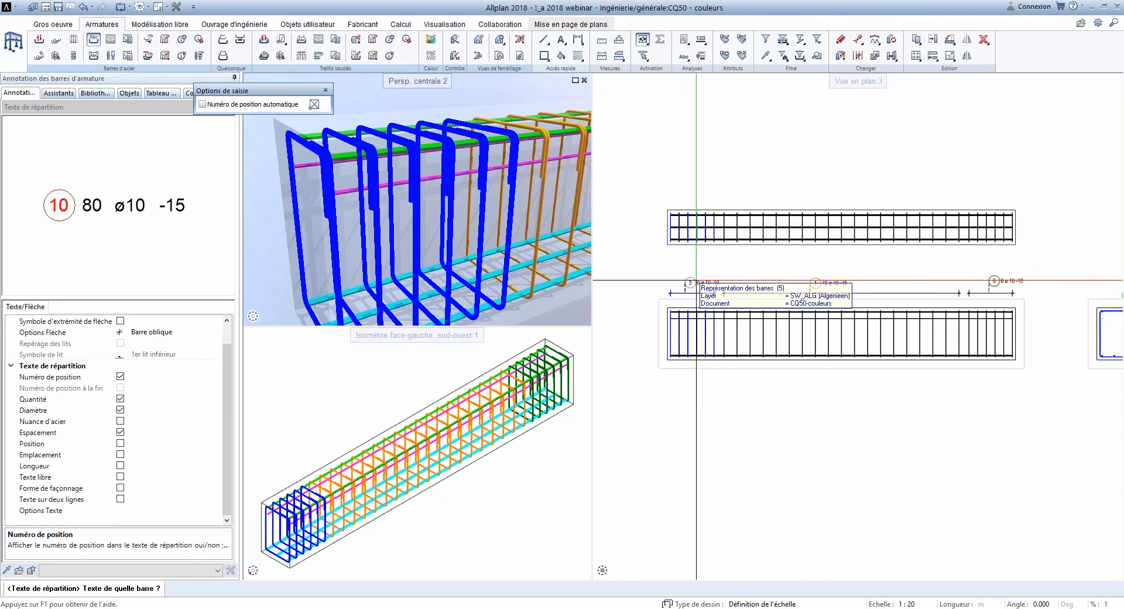
# Step: Move the bar list "Liste barres - façonnage" from beside the cross-section to below the beam's elevation
pyautogui.scroll(-4, 919, 243)
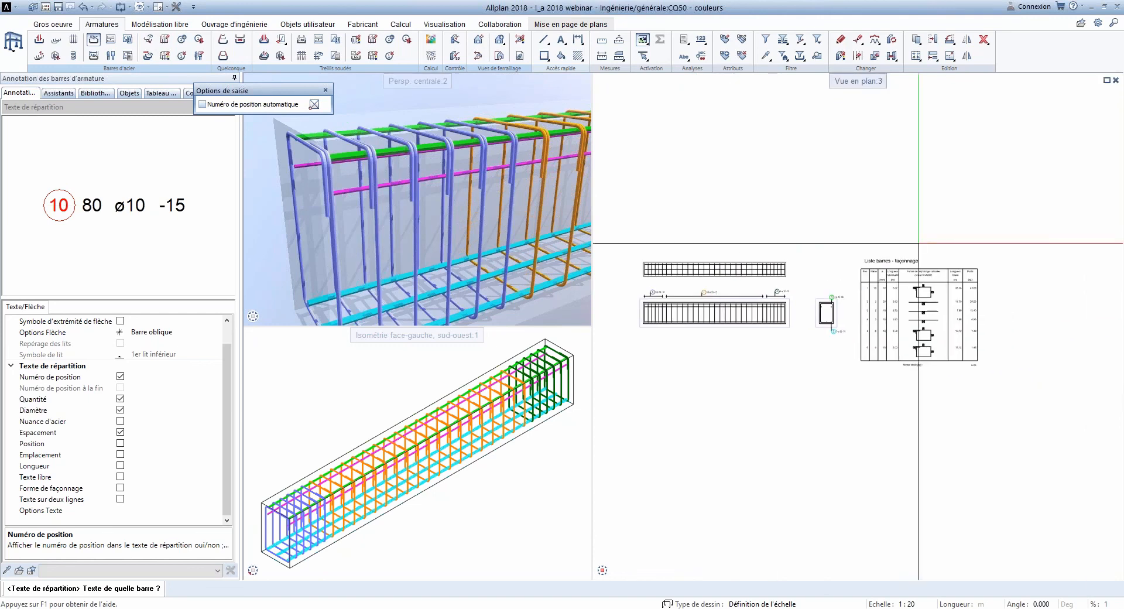
pyautogui.click(931, 44)
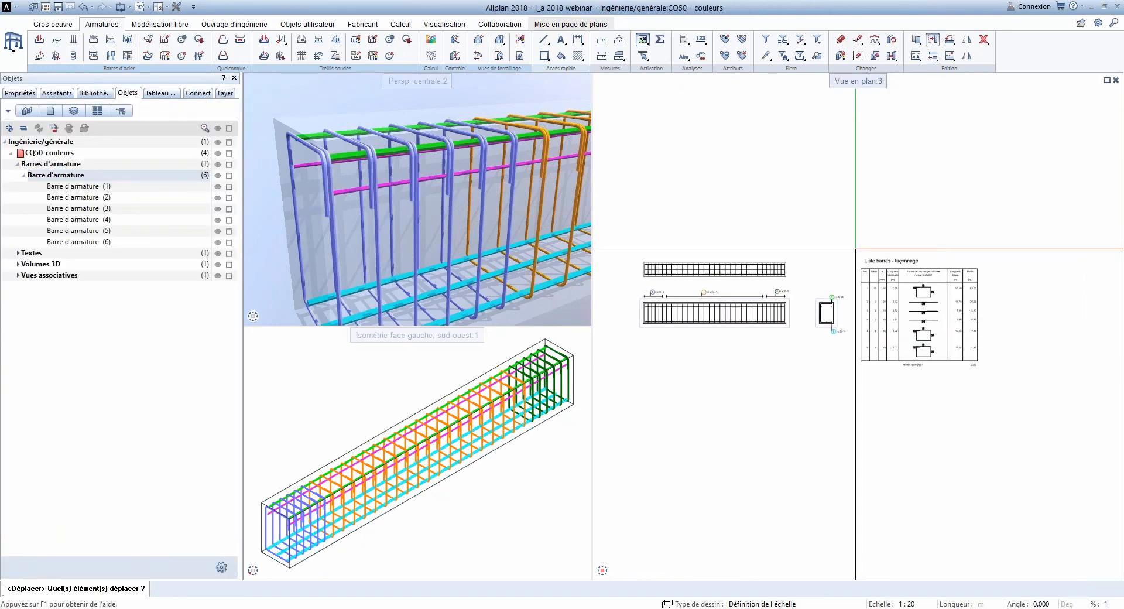
pyautogui.moveTo(856, 249); pyautogui.dragTo(1012, 395)
pyautogui.click(937, 310)
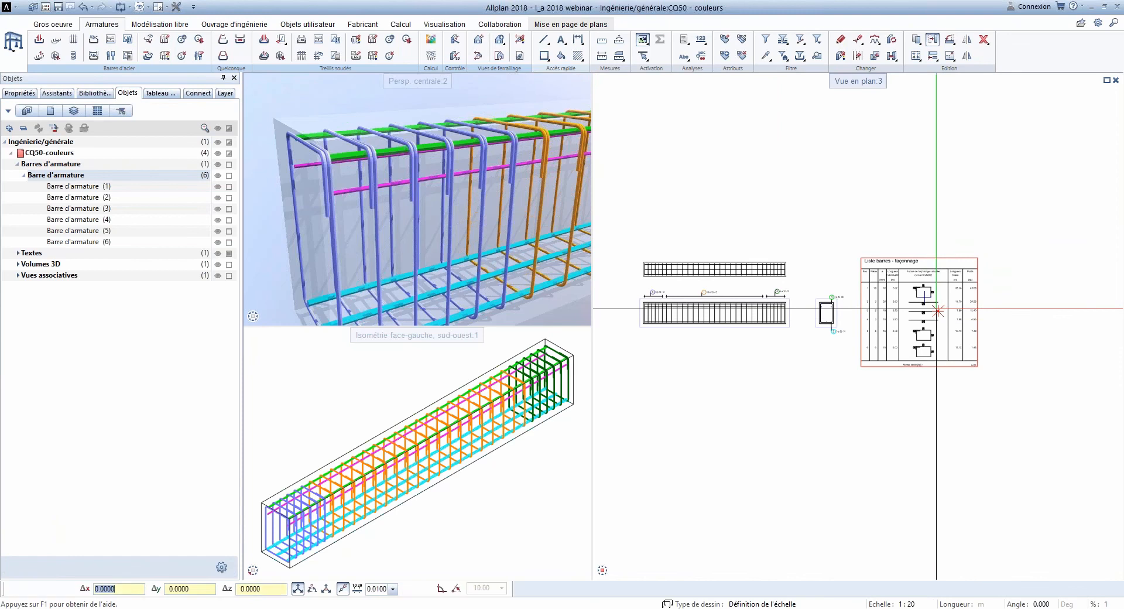
pyautogui.click(714, 427)
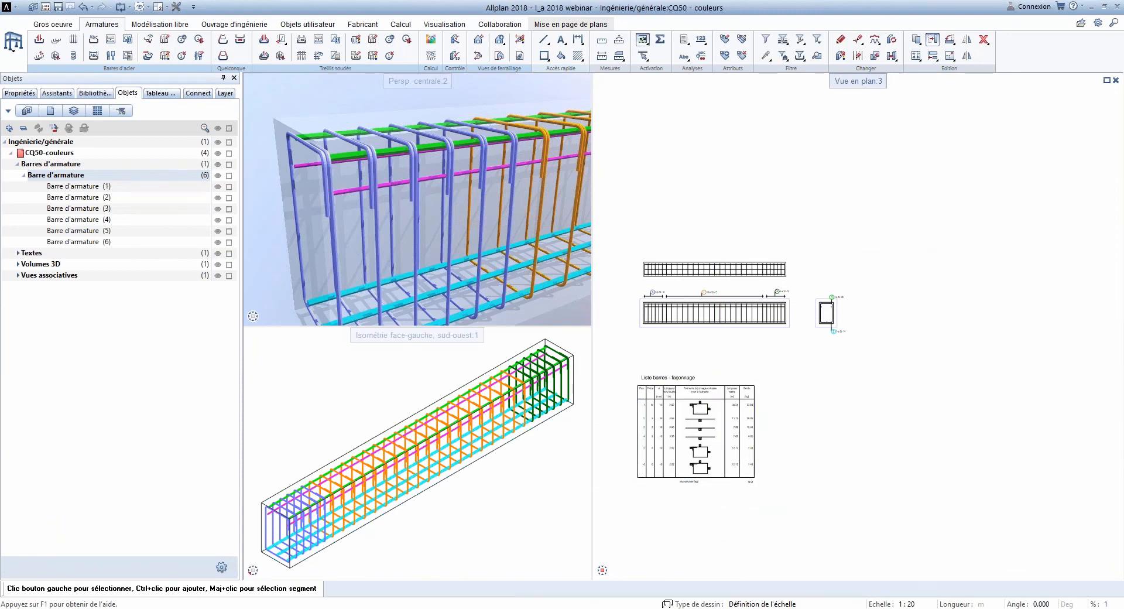
pyautogui.press('F2')
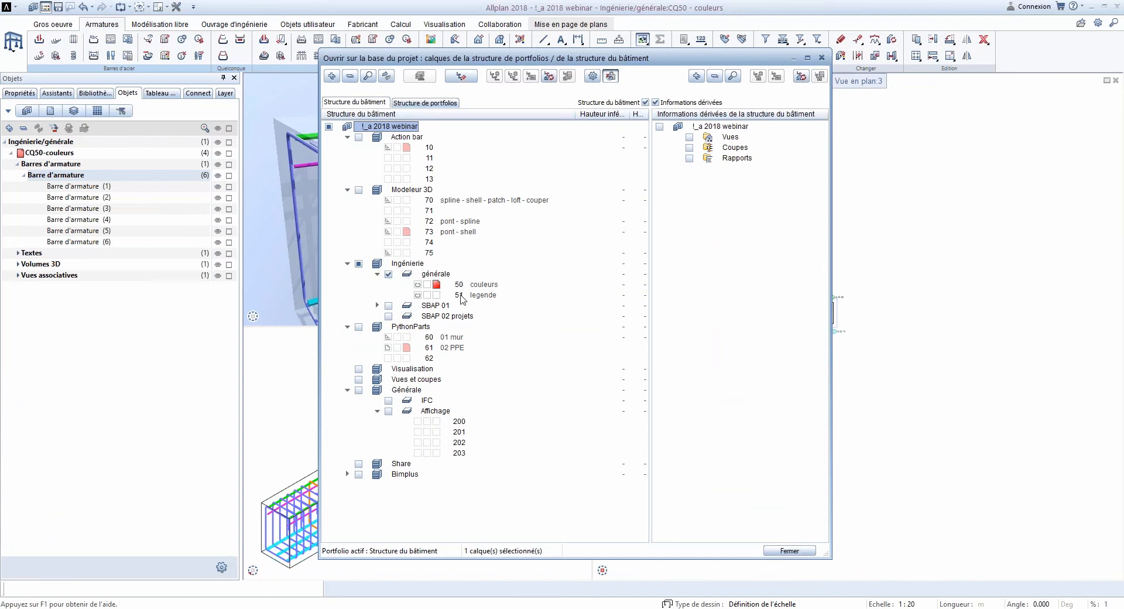
pyautogui.press('Escape')
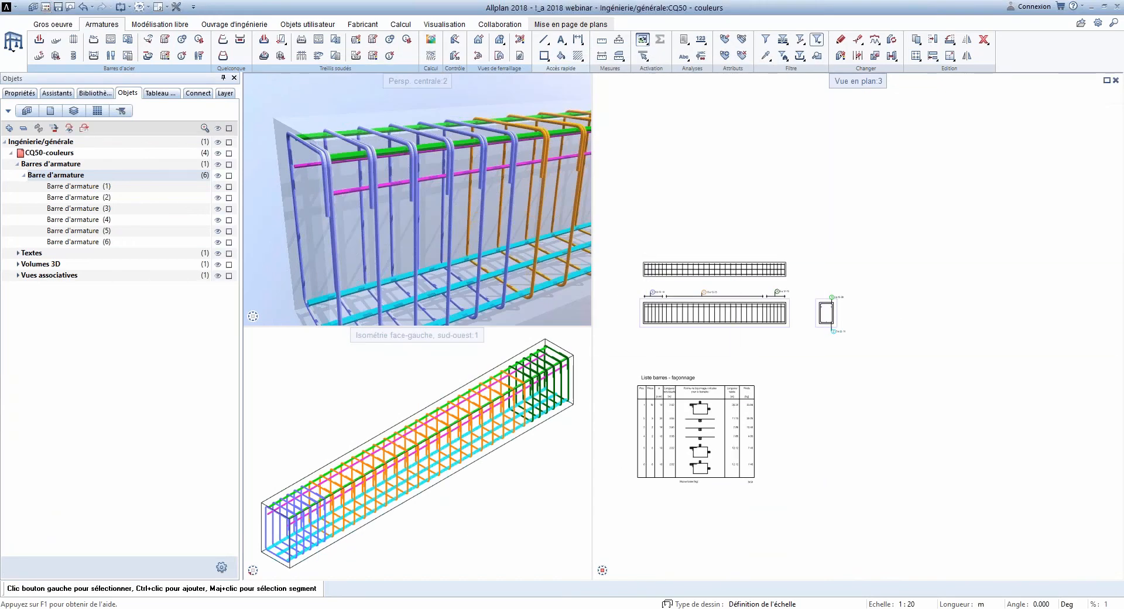
pyautogui.scroll(5, 667, 472)
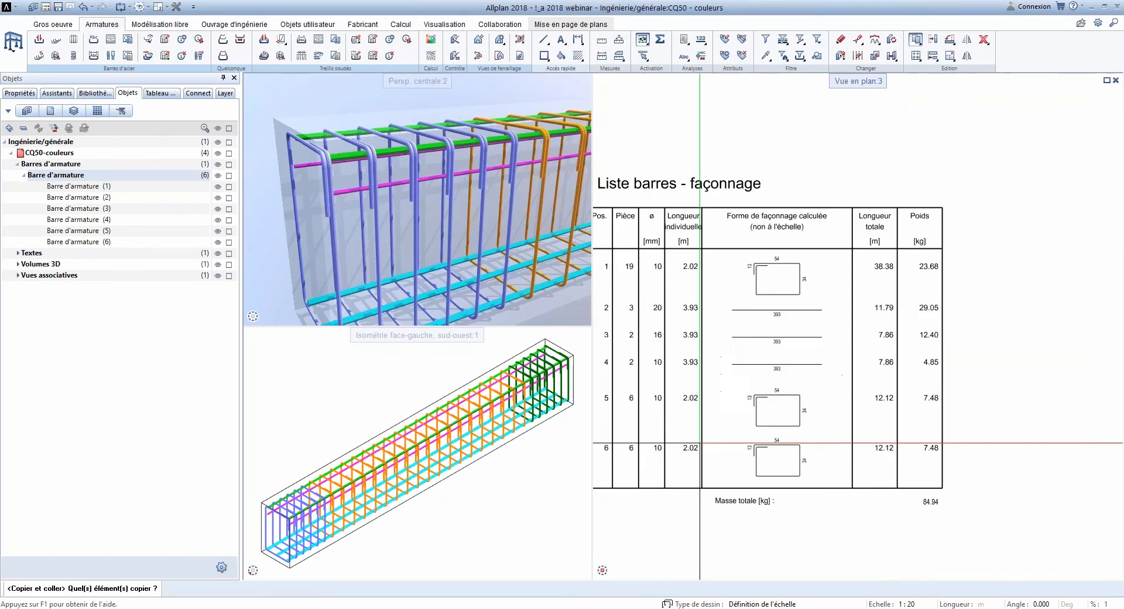
pyautogui.scroll(-2, 732, 309)
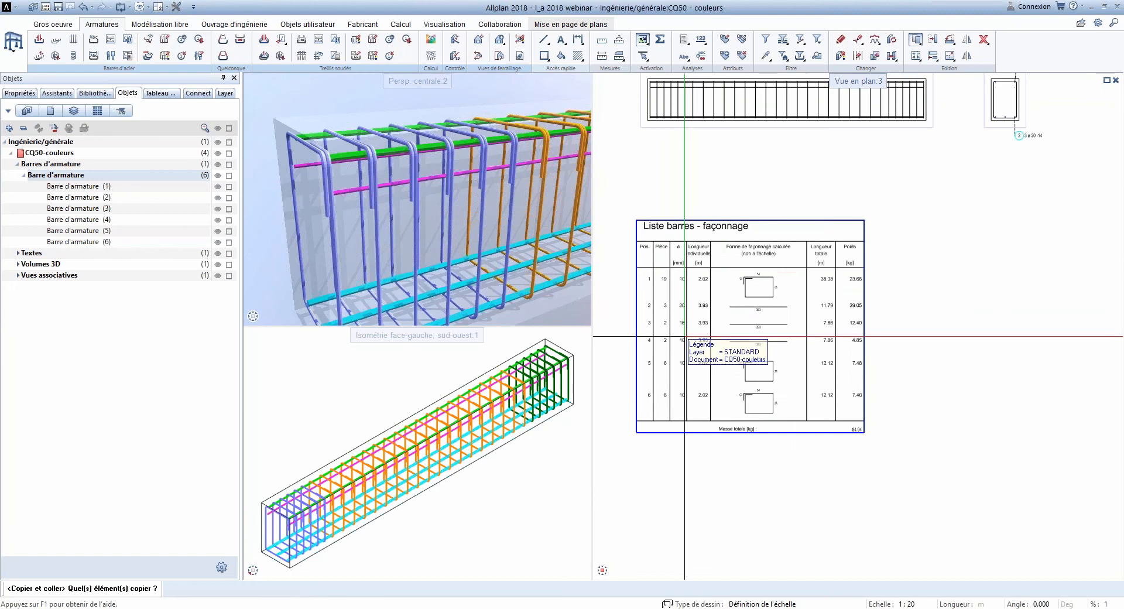
pyautogui.scroll(-3, 684, 337)
pyautogui.moveTo(628, 100); pyautogui.dragTo(1005, 447)
pyautogui.scroll(-3, 704, 320)
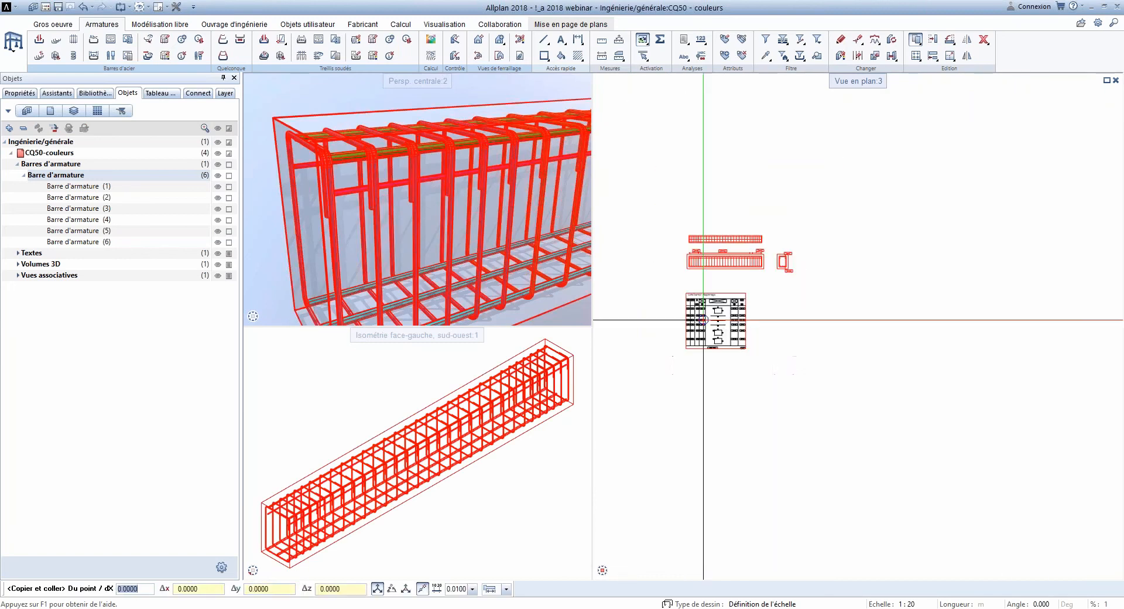
pyautogui.click(687, 387)
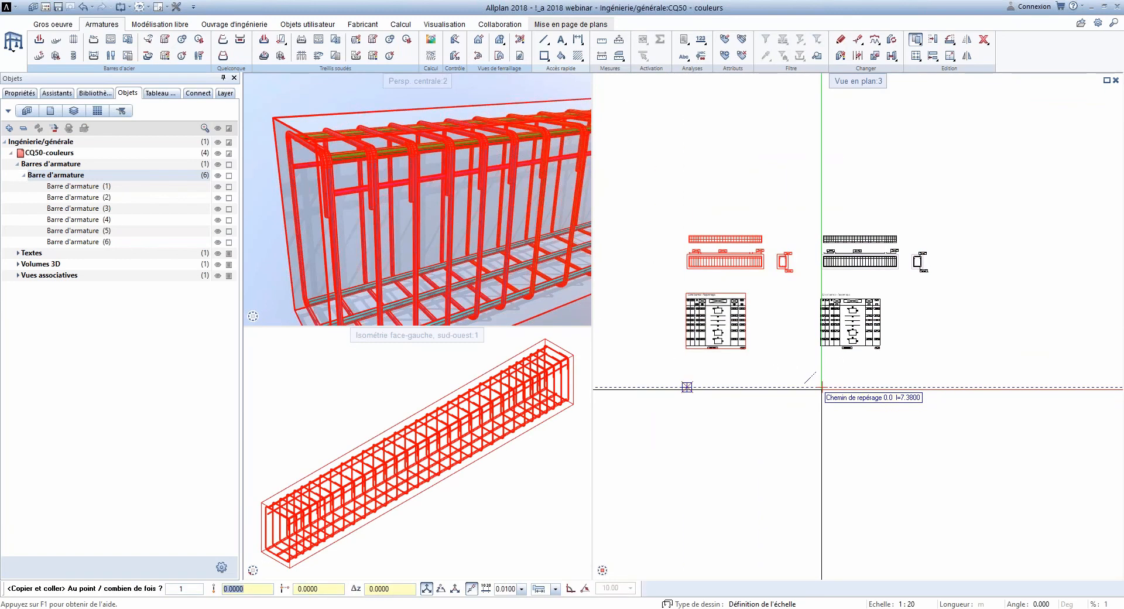
# Step: Copy the beam's annotated views, without the bar list, twice in a horizontal row, the second copy about 7.5 m from the first
pyautogui.click(918, 41)
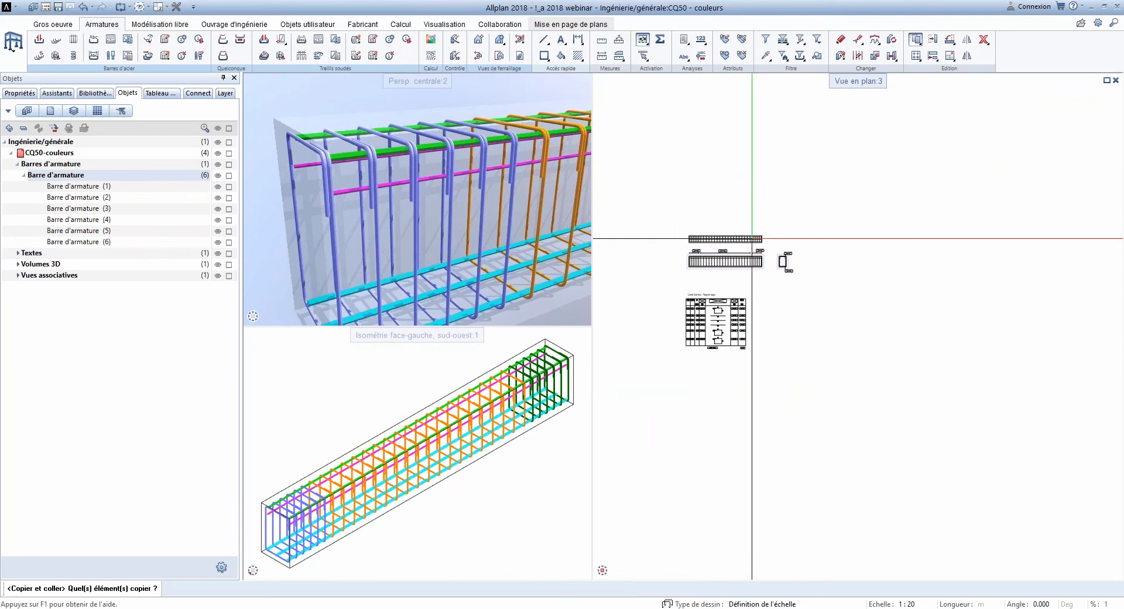
pyautogui.moveTo(673, 186); pyautogui.dragTo(835, 282)
pyautogui.click(713, 417)
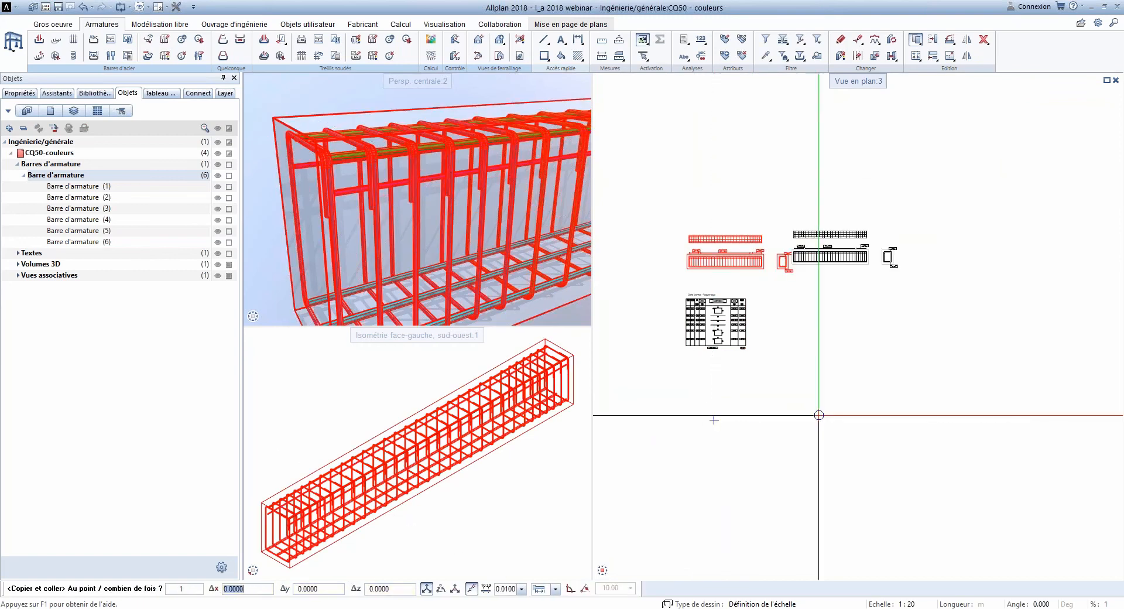
pyautogui.click(845, 419)
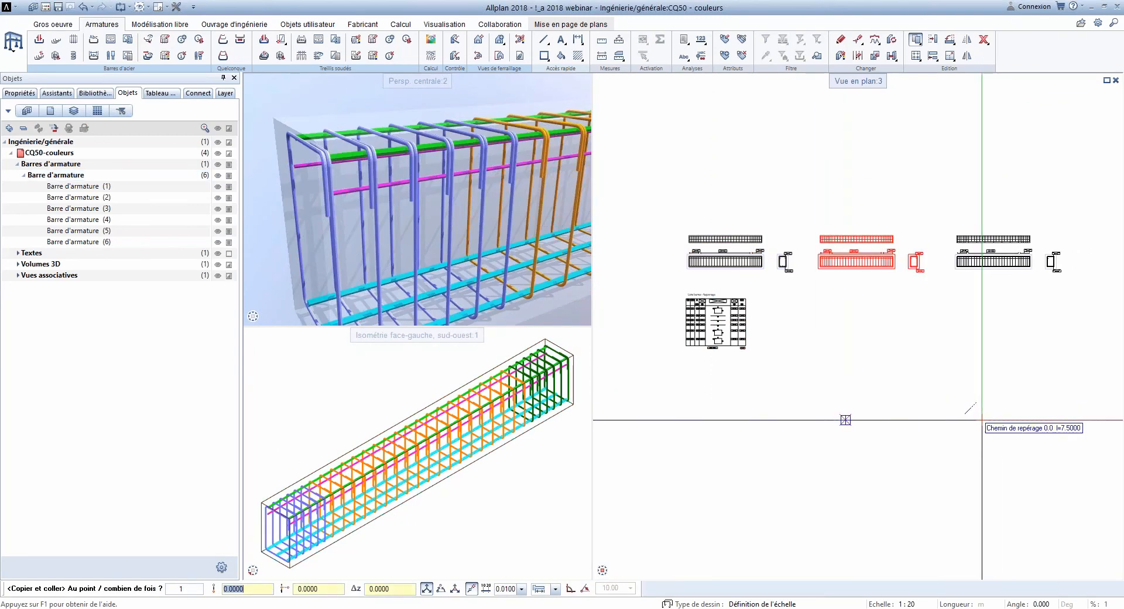
pyautogui.press('Escape')
# Step: Check the bar list's quantities after copying and replace the isometric view with a plan view zoomed in on the list
pyautogui.scroll(3, 707, 333)
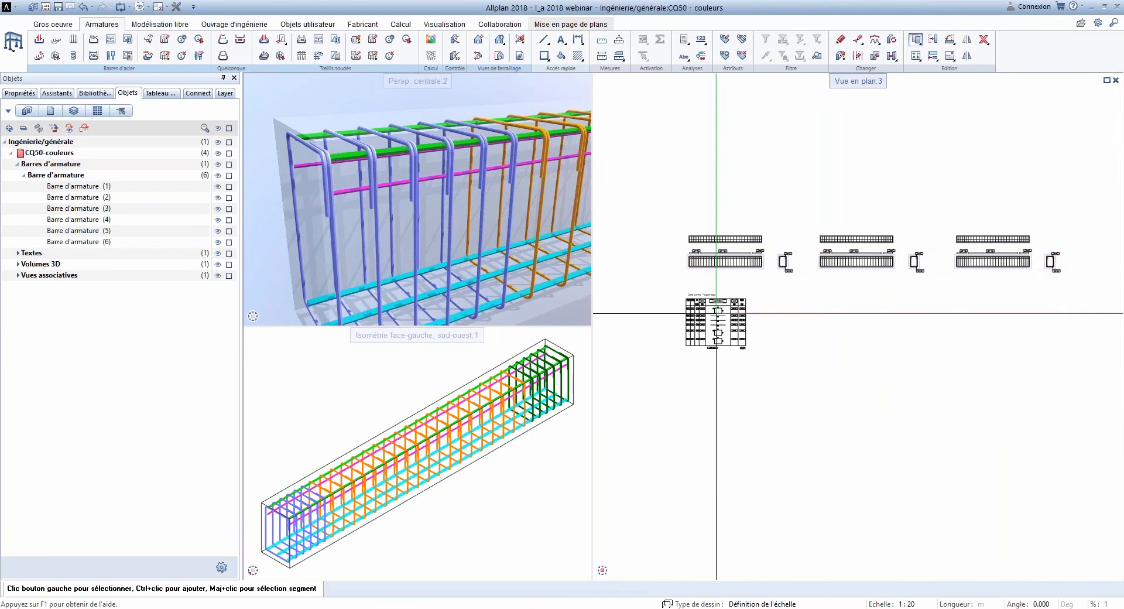
pyautogui.scroll(2, 706, 335)
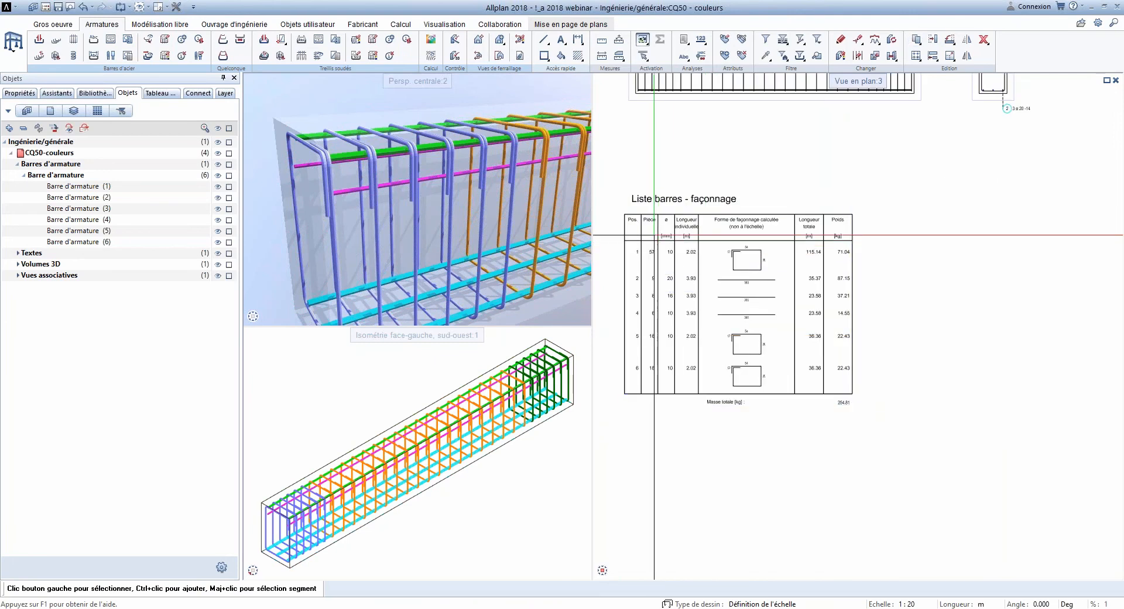
pyautogui.scroll(3, 644, 285)
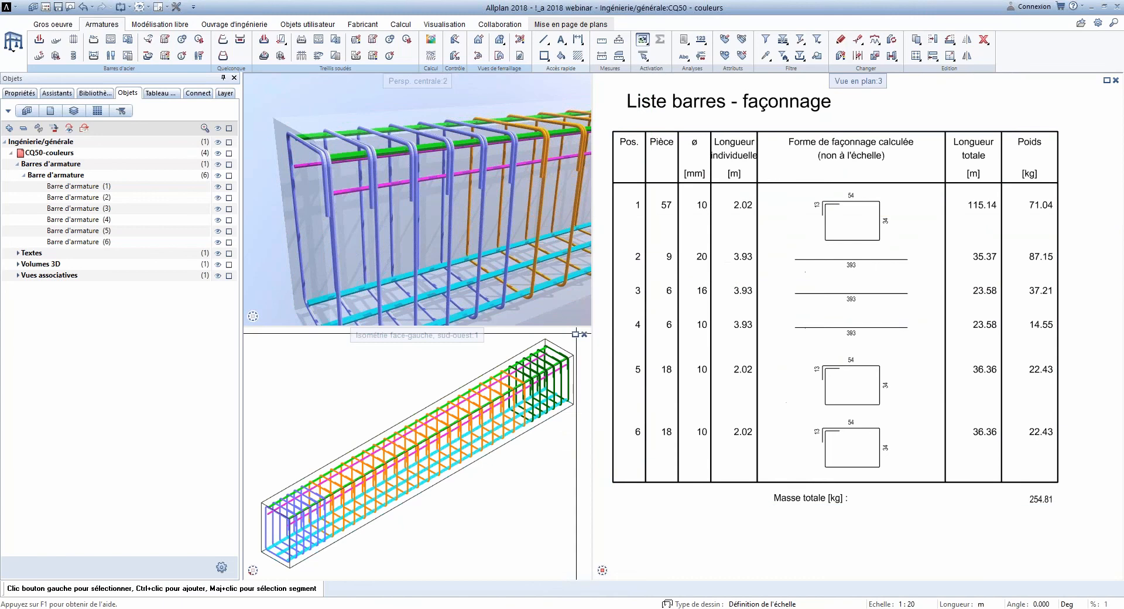
pyautogui.click(269, 546)
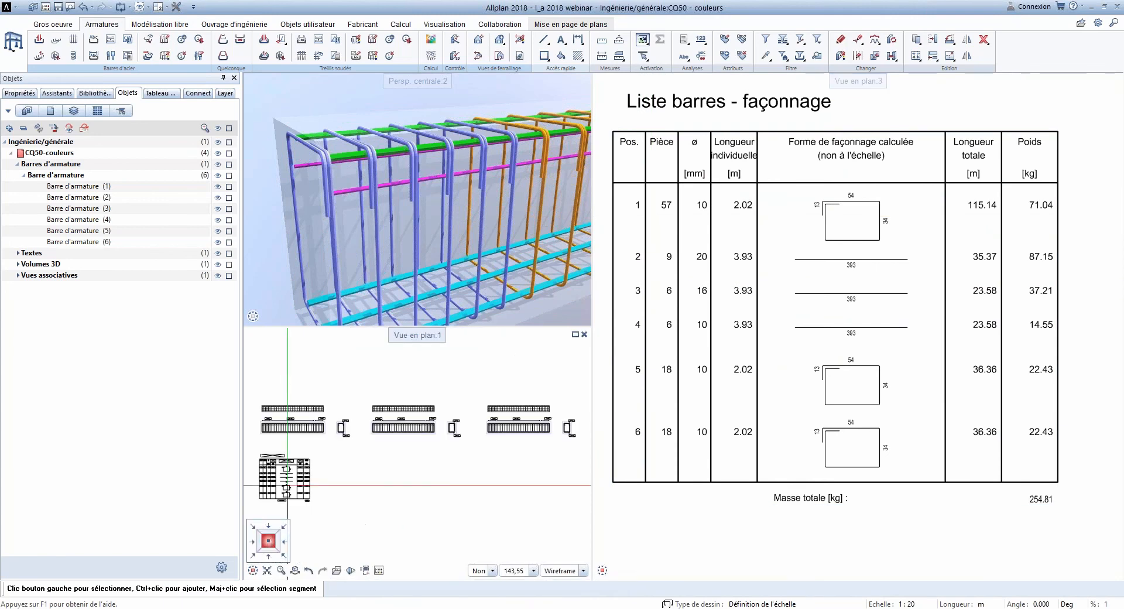
pyautogui.scroll(3, 303, 424)
pyautogui.scroll(-1, 303, 424)
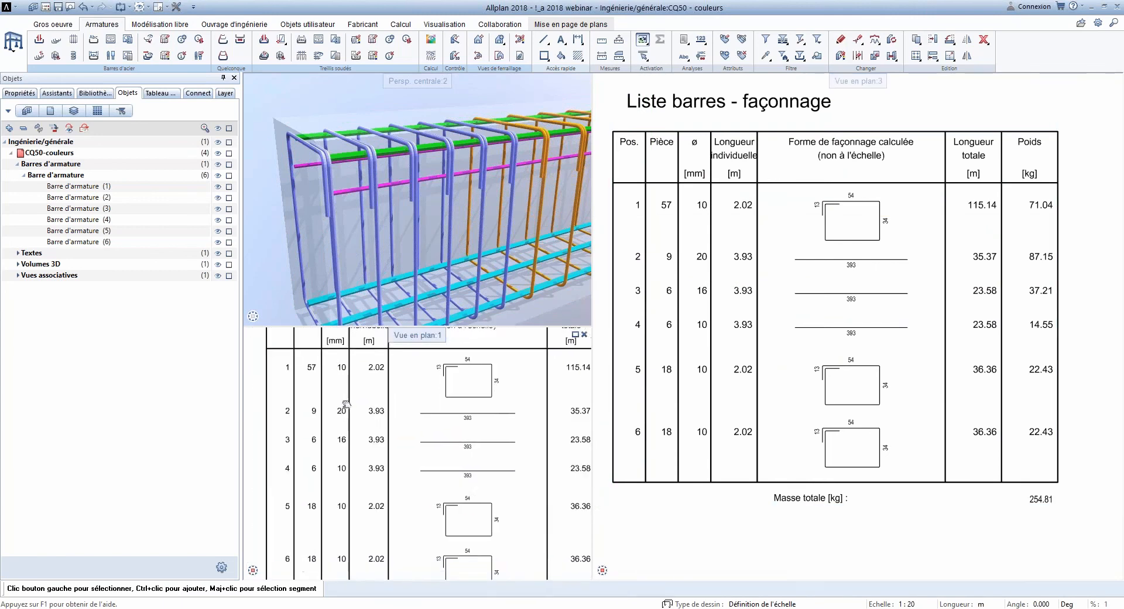
pyautogui.scroll(-2, 710, 433)
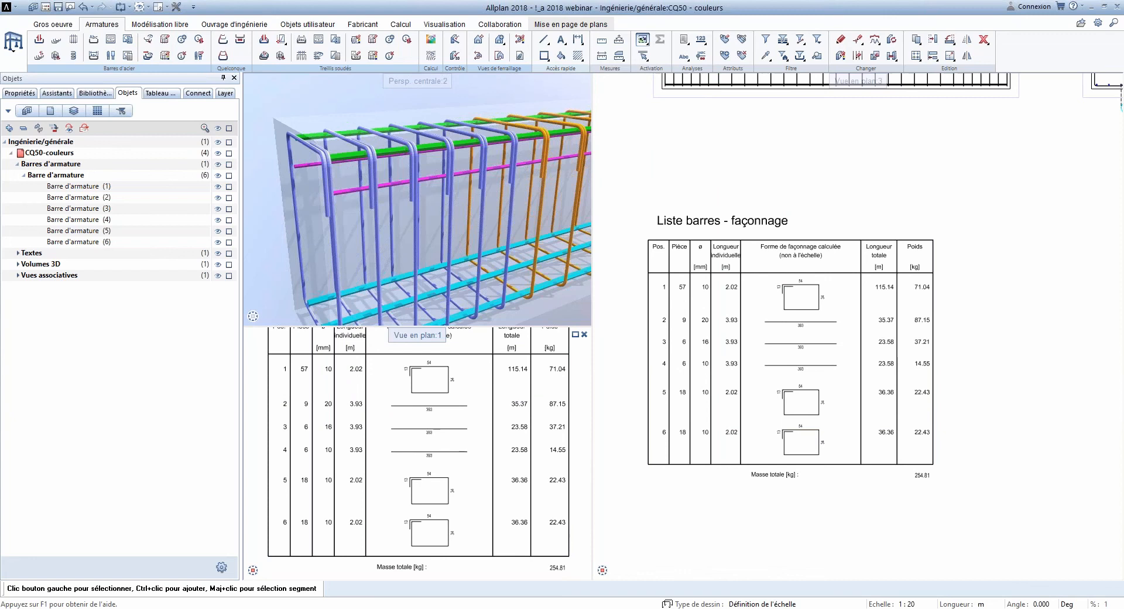
# Step: Create a "40 Liste barres - façonnage" legend of all bars, not associative to the active document, and place it below the middle beam
pyautogui.click(987, 39)
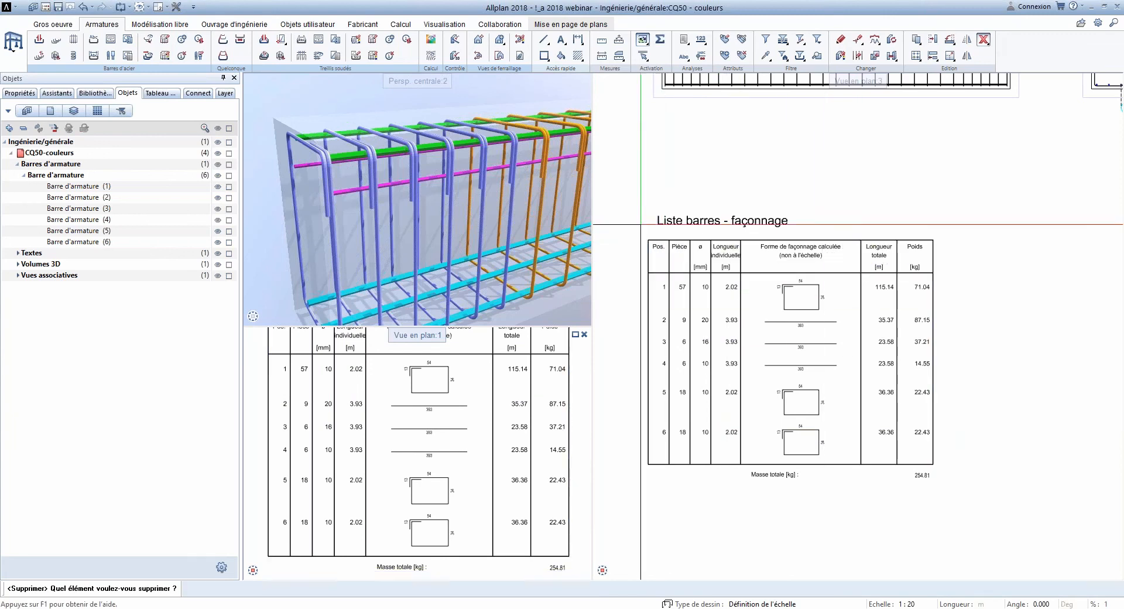
pyautogui.scroll(-3, 660, 314)
pyautogui.moveTo(925, 338)
pyautogui.mouseDown(button='middle')
pyautogui.moveTo(907, 371)
pyautogui.moveTo(744, 378)
pyautogui.mouseUp(button='middle')
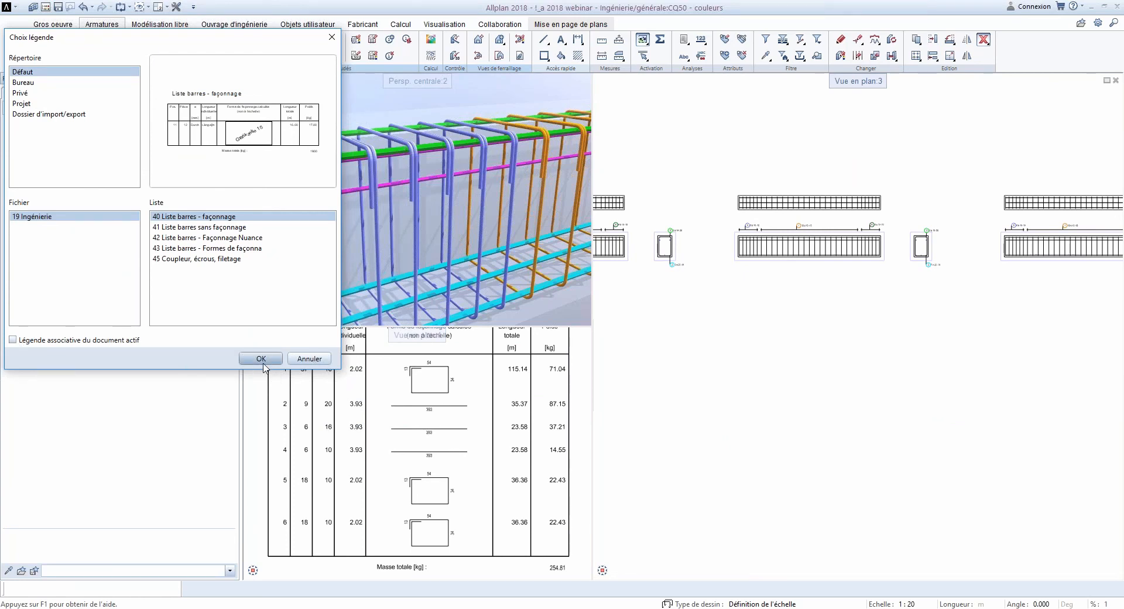
pyautogui.click(261, 359)
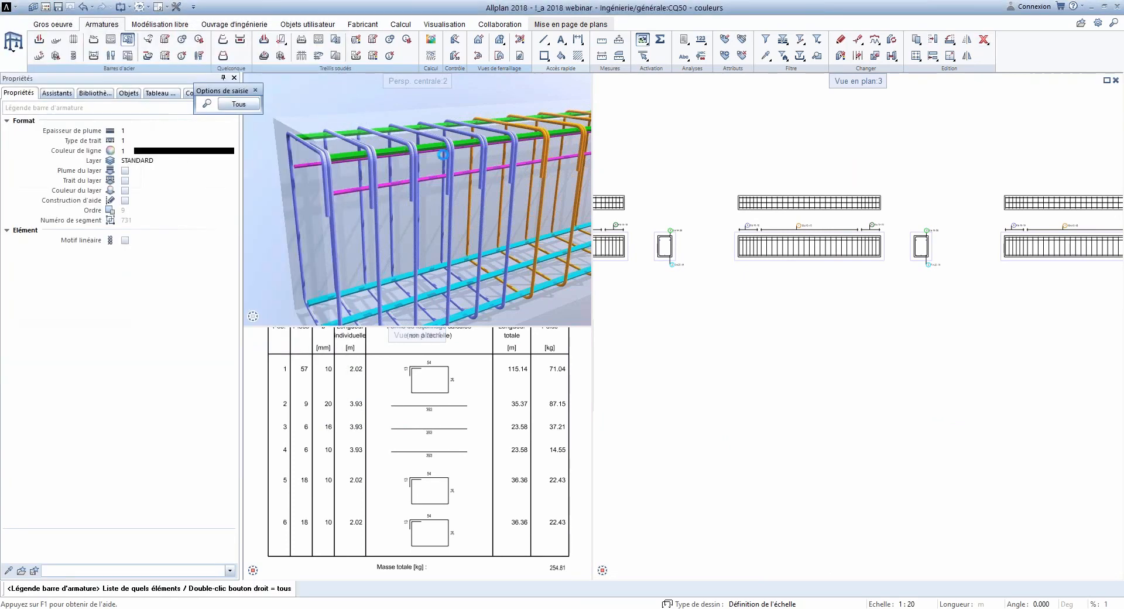
pyautogui.click(239, 105)
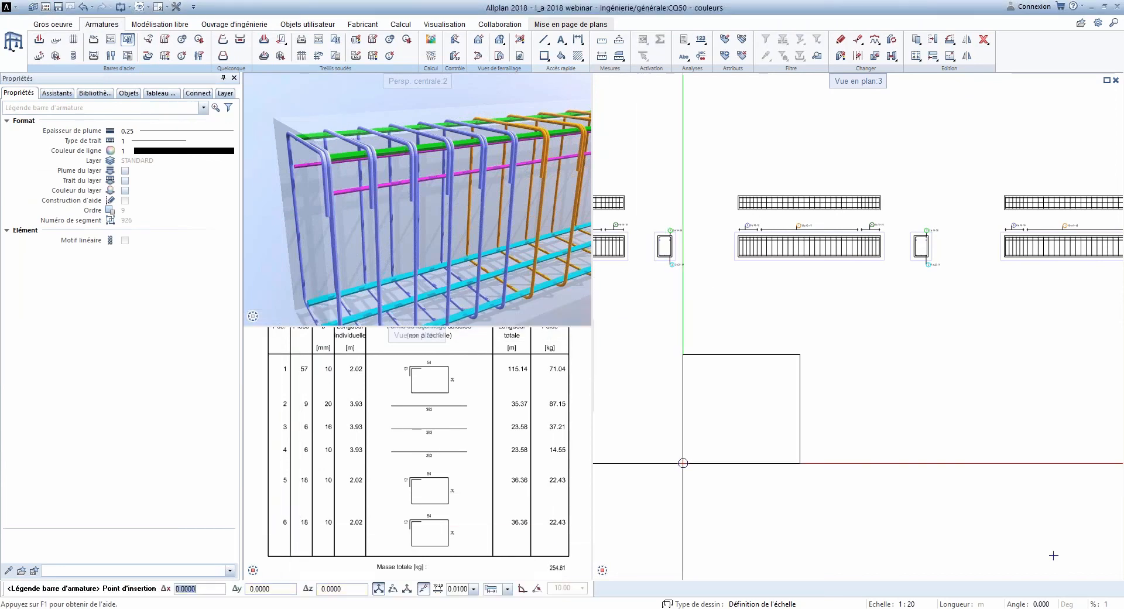
pyautogui.click(721, 461)
pyautogui.scroll(5, 744, 431)
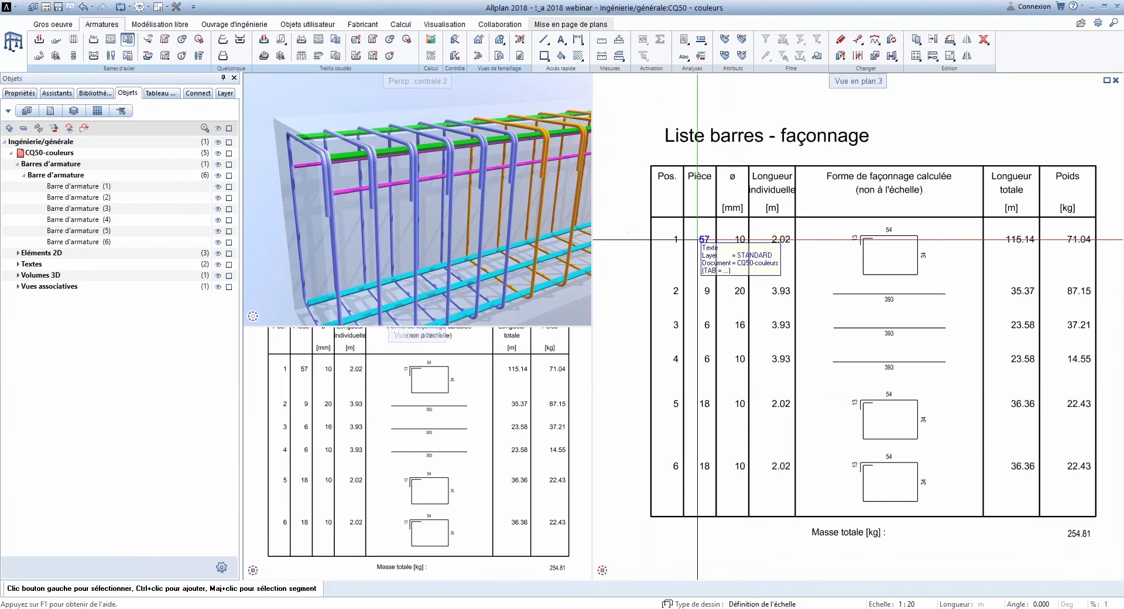
pyautogui.scroll(-5, 648, 404)
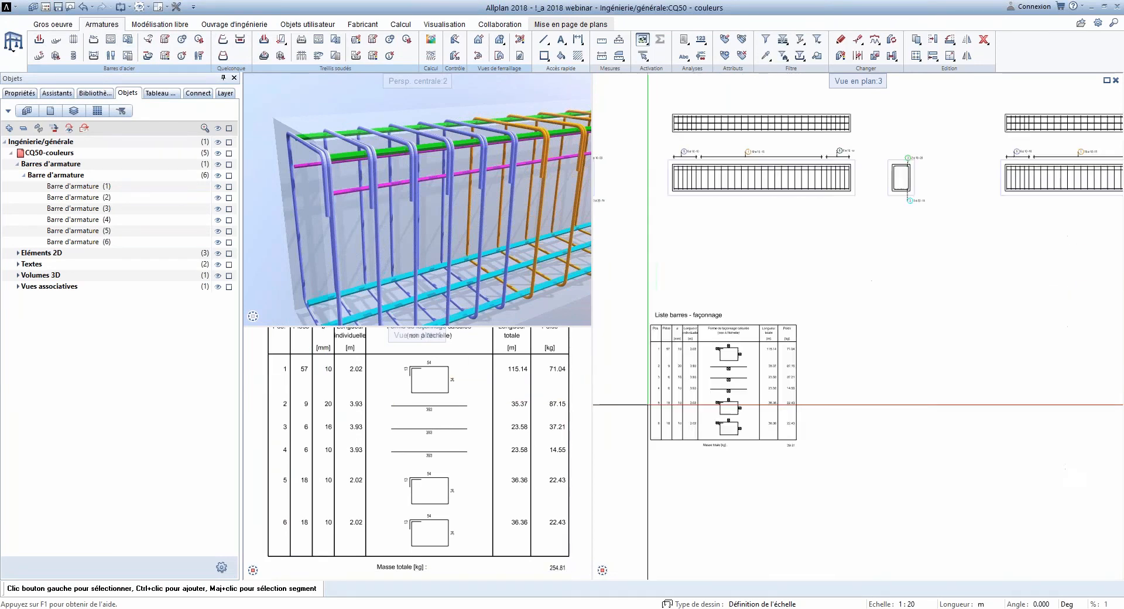
pyautogui.scroll(-1, 648, 404)
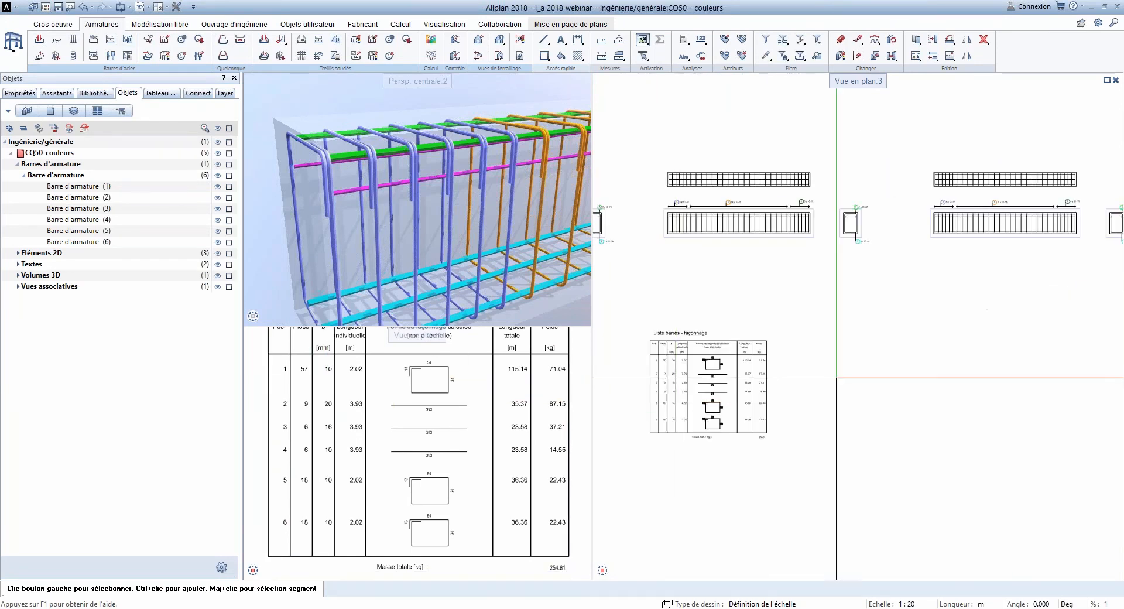
# Step: Create a non-associative "40 Liste barres - façonnage" legend for the third beam's views only and place it below that beam
pyautogui.click(130, 43)
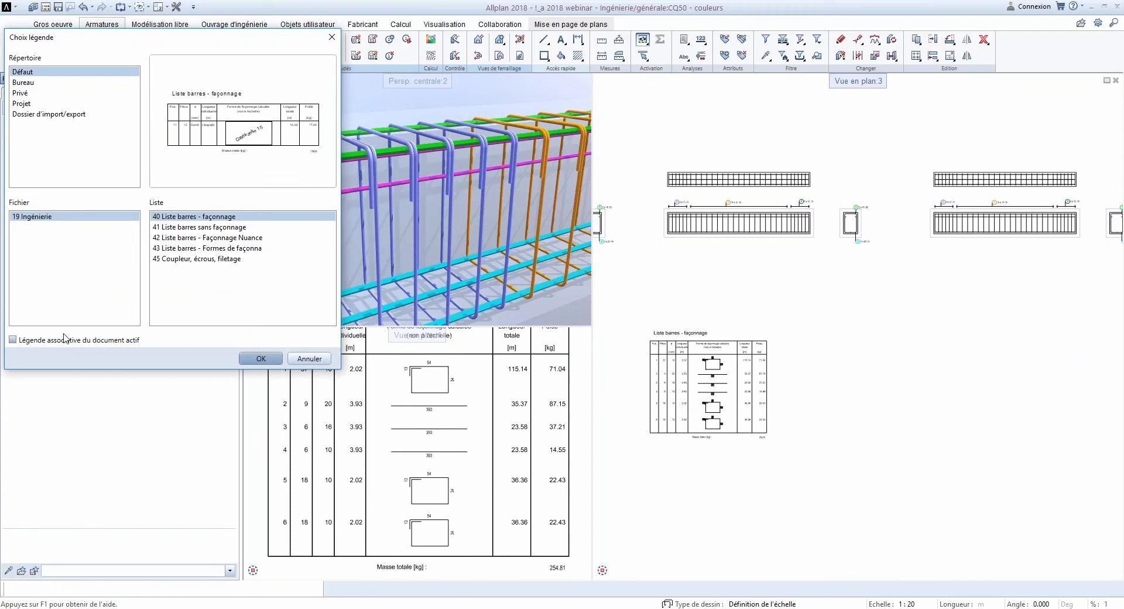
pyautogui.click(261, 359)
pyautogui.moveTo(922, 308); pyautogui.dragTo(783, 338, button='middle')
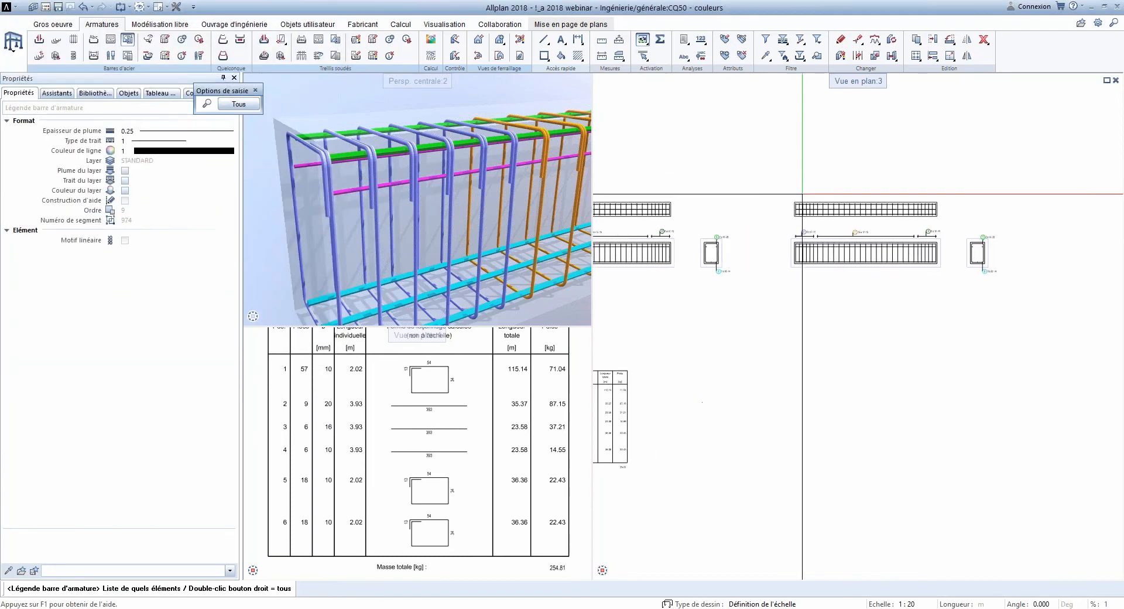
pyautogui.moveTo(759, 149); pyautogui.dragTo(1036, 315)
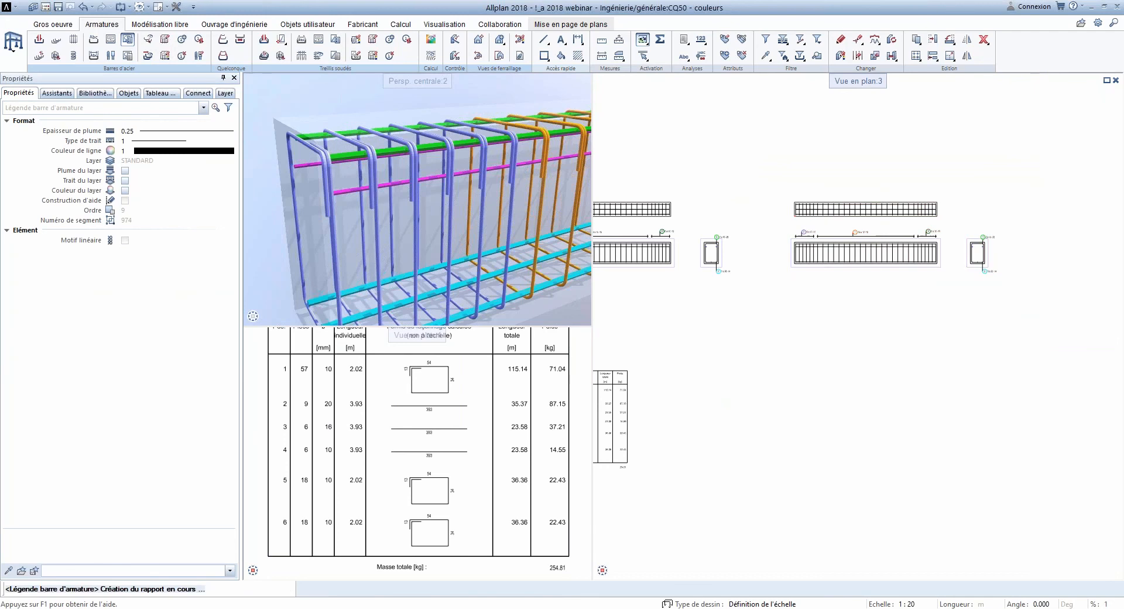
pyautogui.click(800, 406)
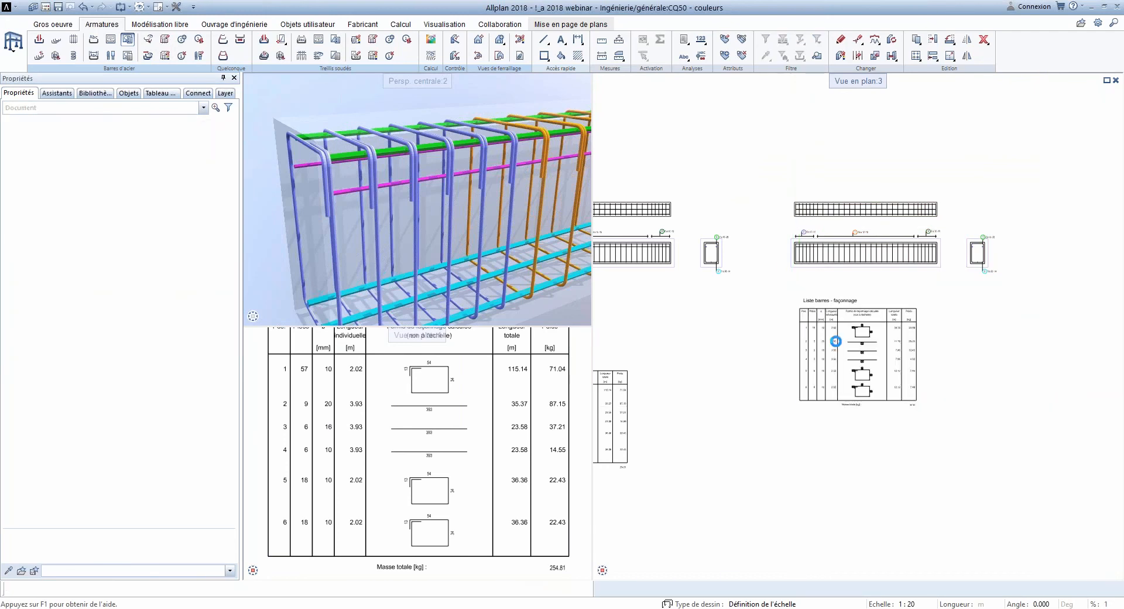
# Step: Examine the quantities in the third beam's bar list against the list covering all the bars
pyautogui.scroll(5, 837, 343)
pyautogui.scroll(-3, 785, 416)
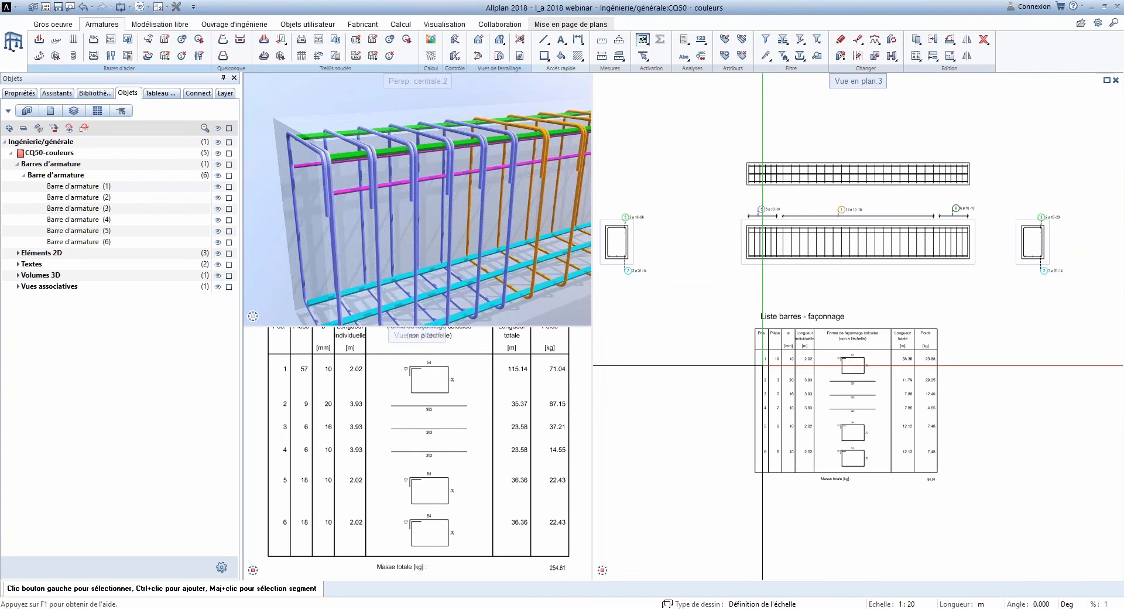
pyautogui.scroll(3, 765, 369)
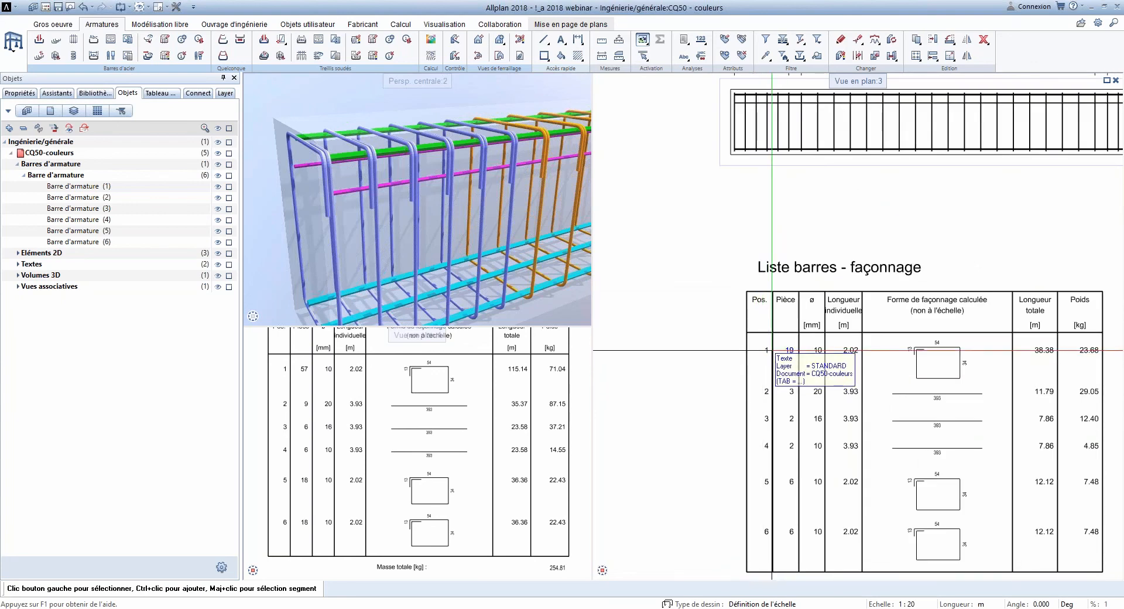
pyautogui.scroll(-5, 778, 353)
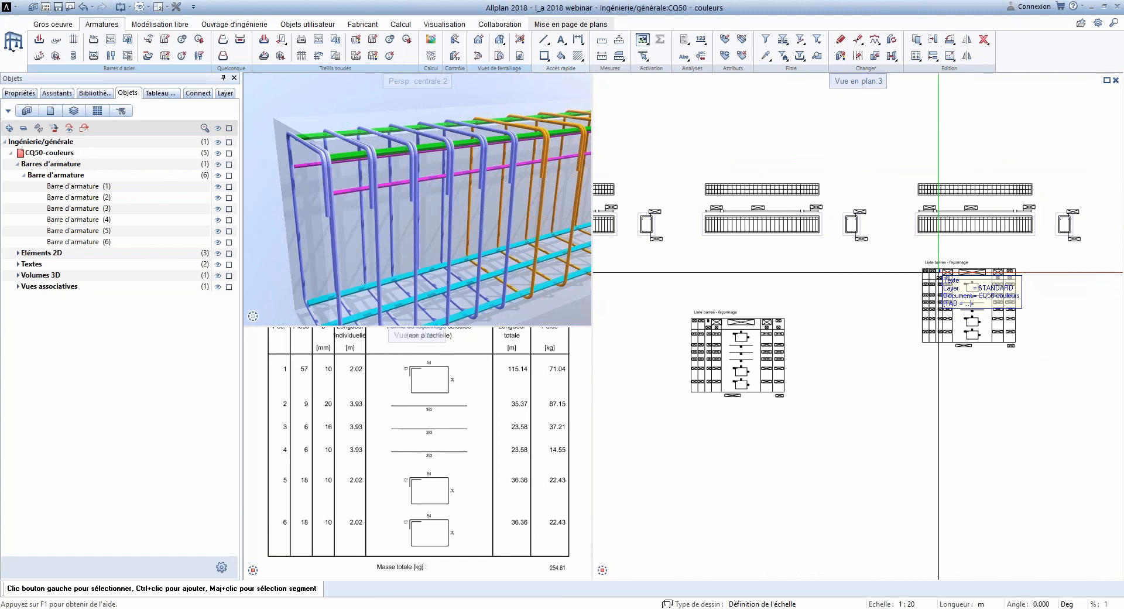
pyautogui.scroll(5, 939, 271)
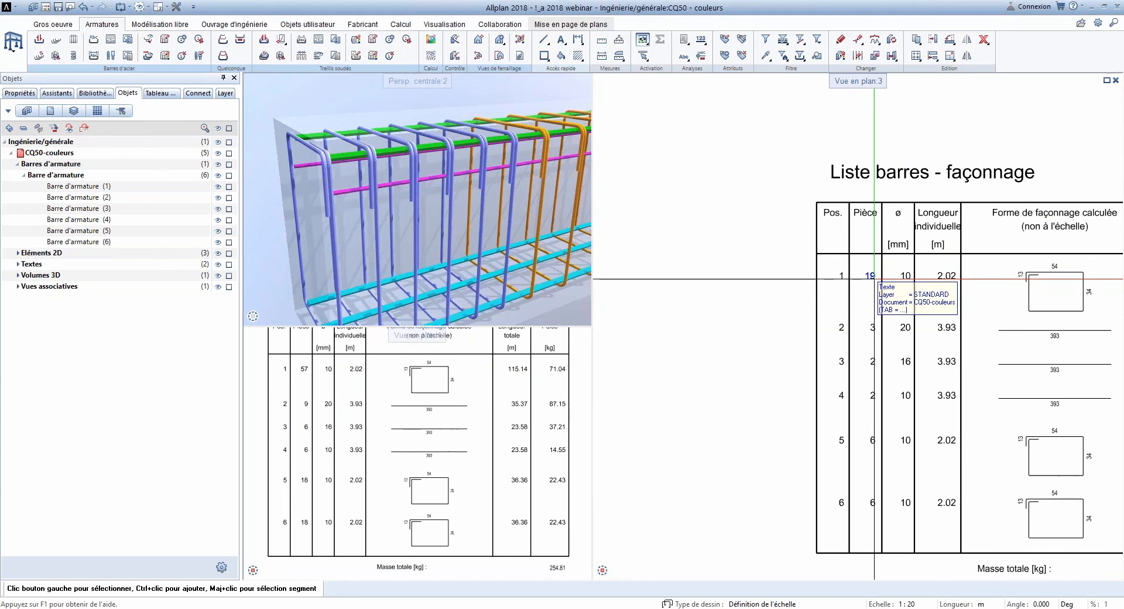
pyautogui.scroll(-5, 874, 279)
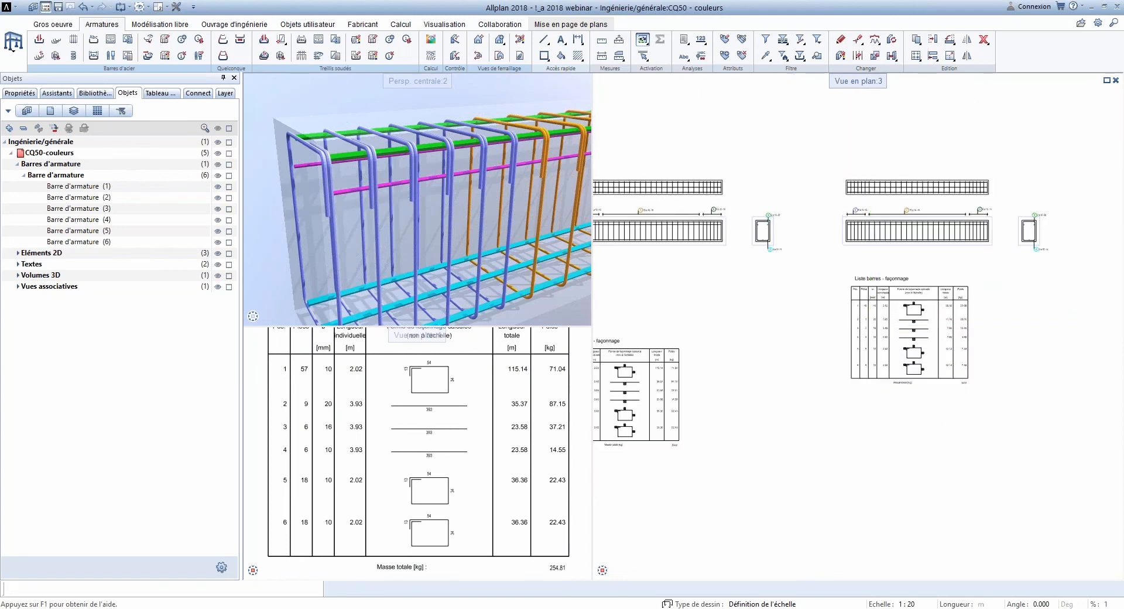
# Step: Open drawing file 102 "Example 1 - flat slab" from SBAP 01 and bring the whole slab into the perspective view
pyautogui.doubleClick(685, 143)
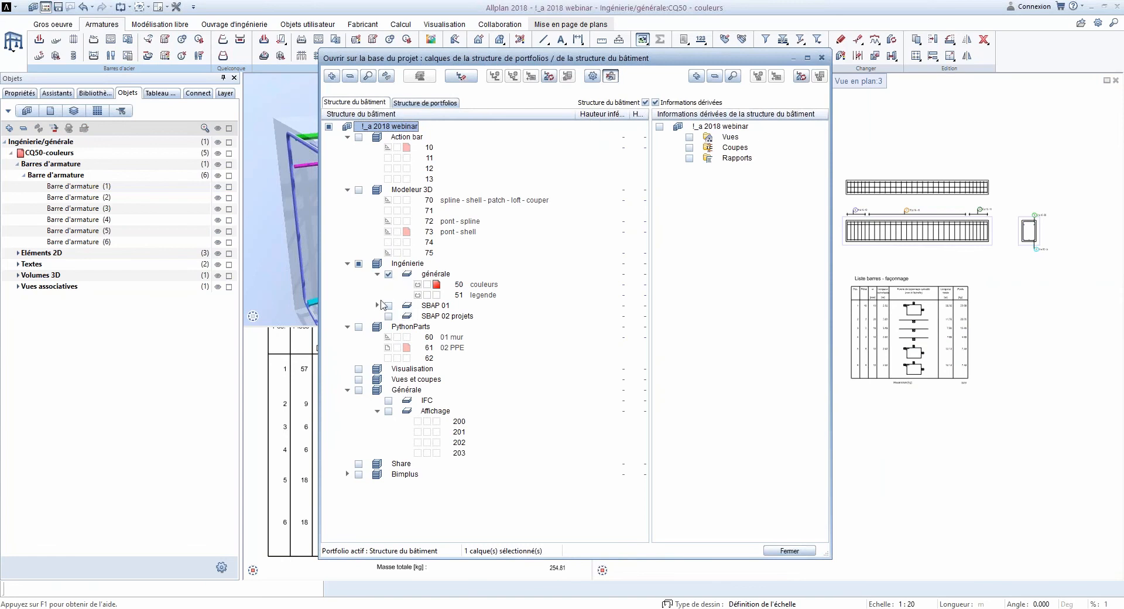
pyautogui.click(378, 305)
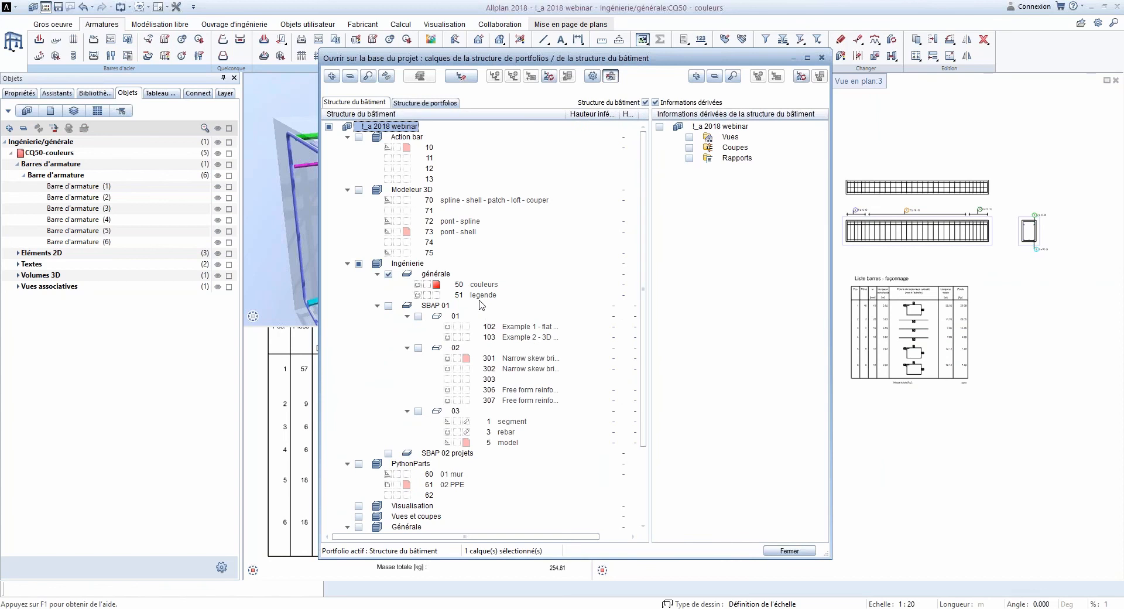
pyautogui.click(431, 307)
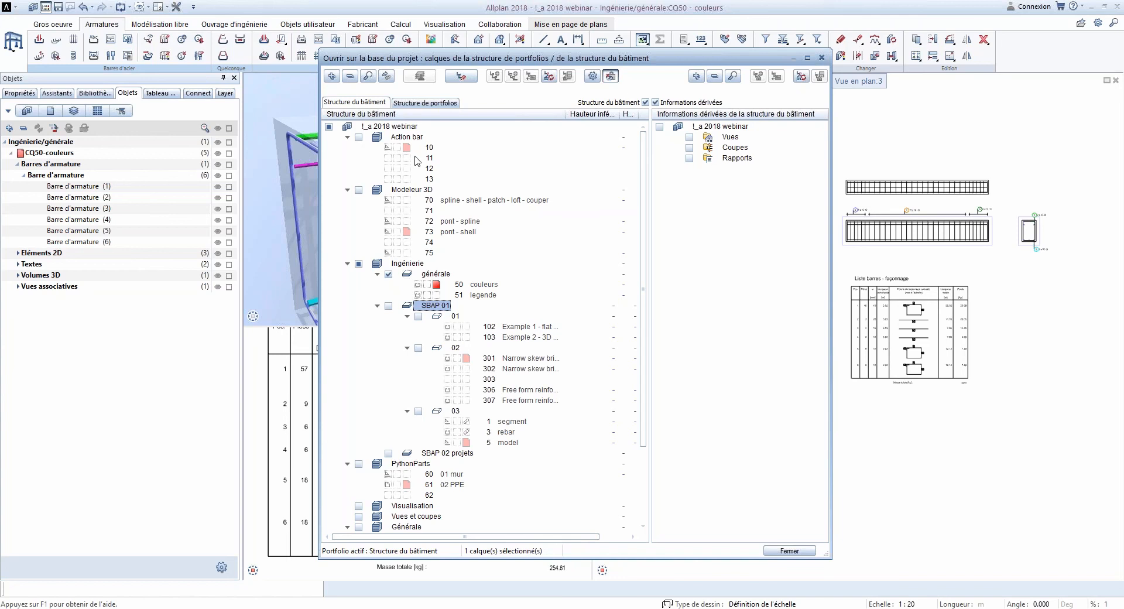
pyautogui.click(490, 328)
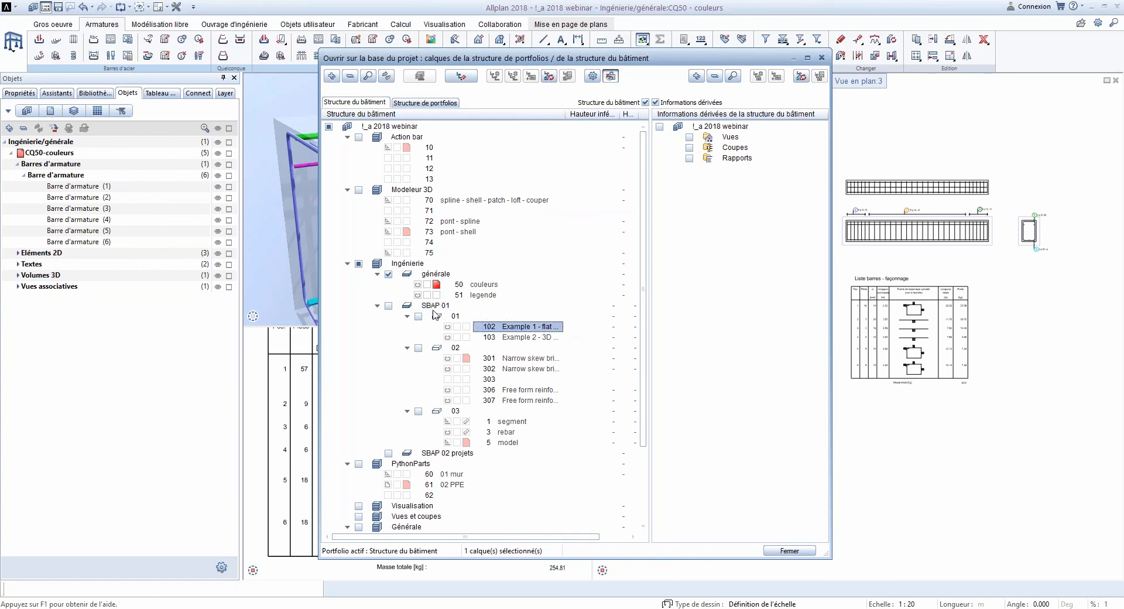
pyautogui.doubleClick(496, 328)
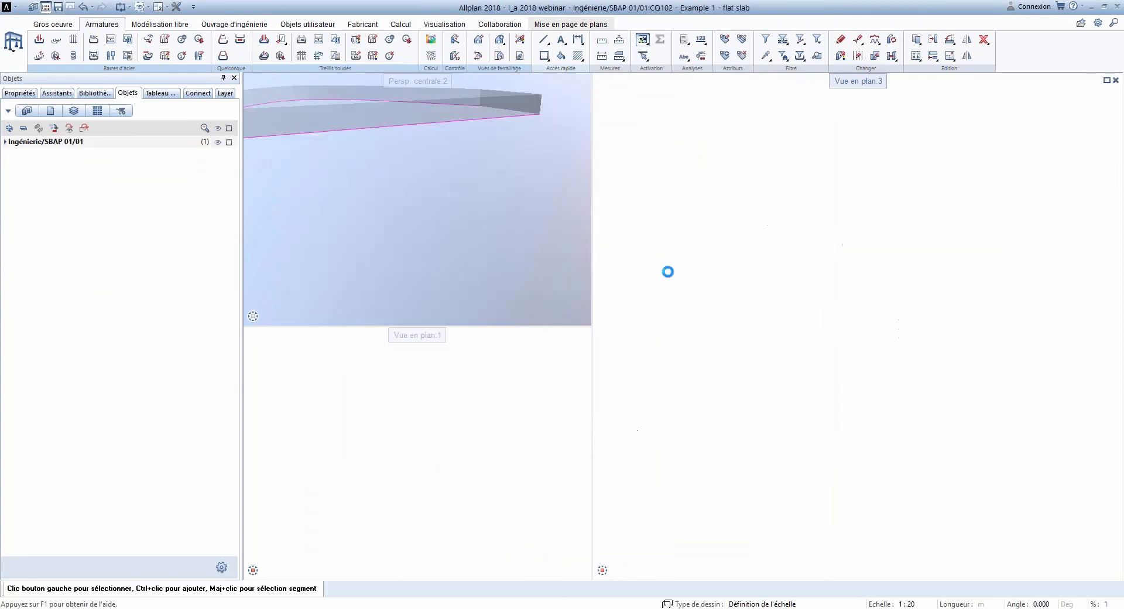
pyautogui.scroll(2, 431, 148)
pyautogui.moveTo(431, 148); pyautogui.dragTo(477, 202)
pyautogui.moveTo(477, 203); pyautogui.dragTo(588, 262, button='middle')
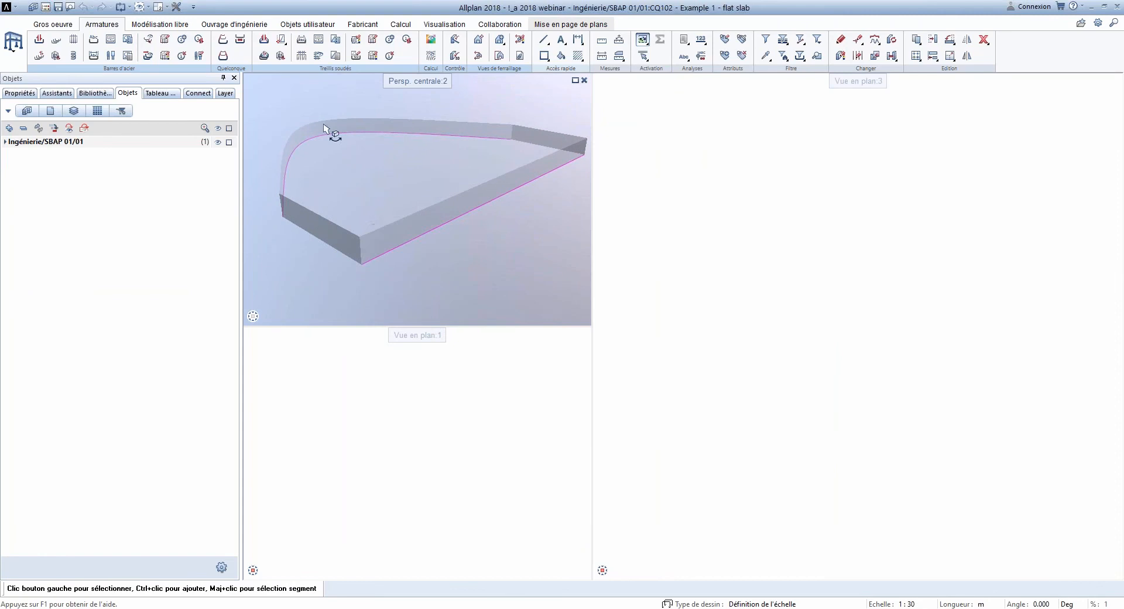
pyautogui.click(56, 41)
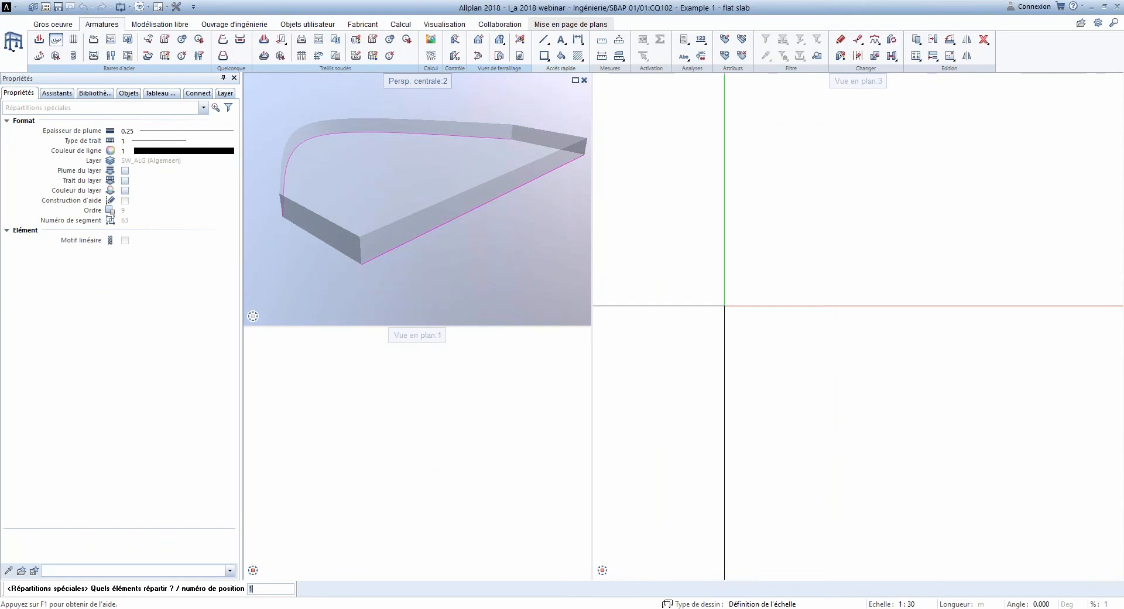
pyautogui.middleClick(724, 307)
pyautogui.middleClick(724, 307)
pyautogui.moveTo(729, 468); pyautogui.dragTo(720, 339, button='middle')
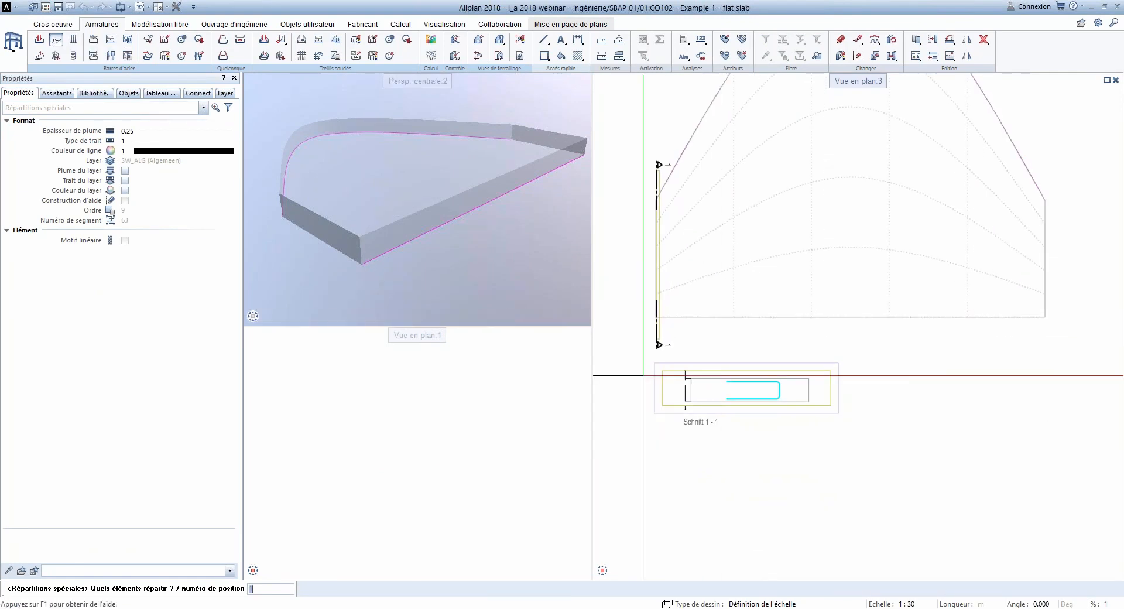
pyautogui.click(753, 399)
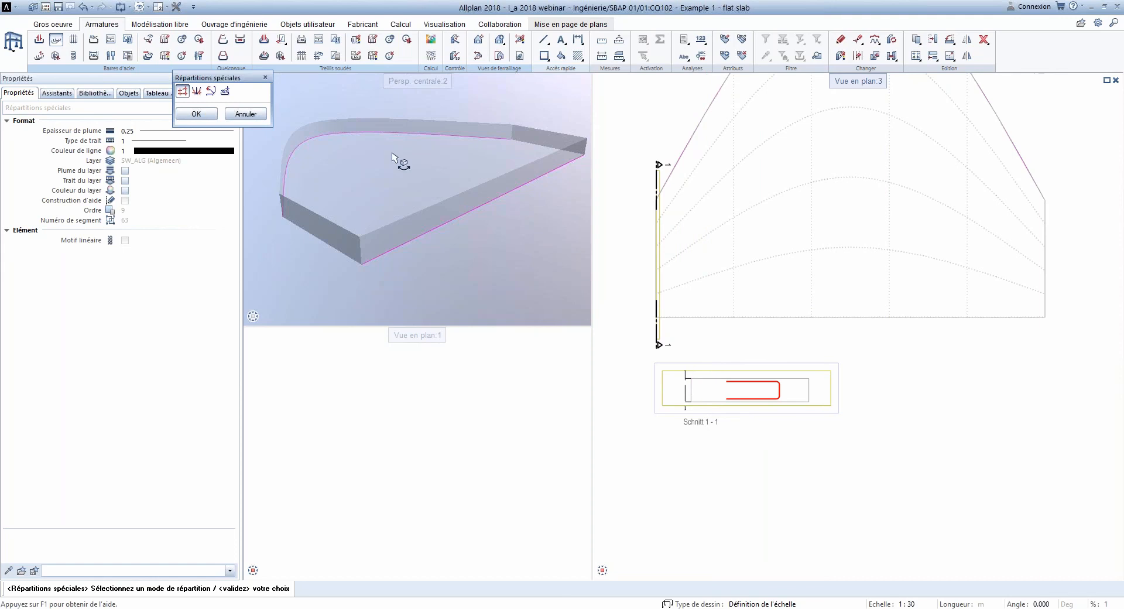
# Step: Start sweeping bars along a path with the U-shaped bar in section 1-1 as the only section, showing an isometric view for picking paths
pyautogui.click(221, 57)
pyautogui.click(222, 57)
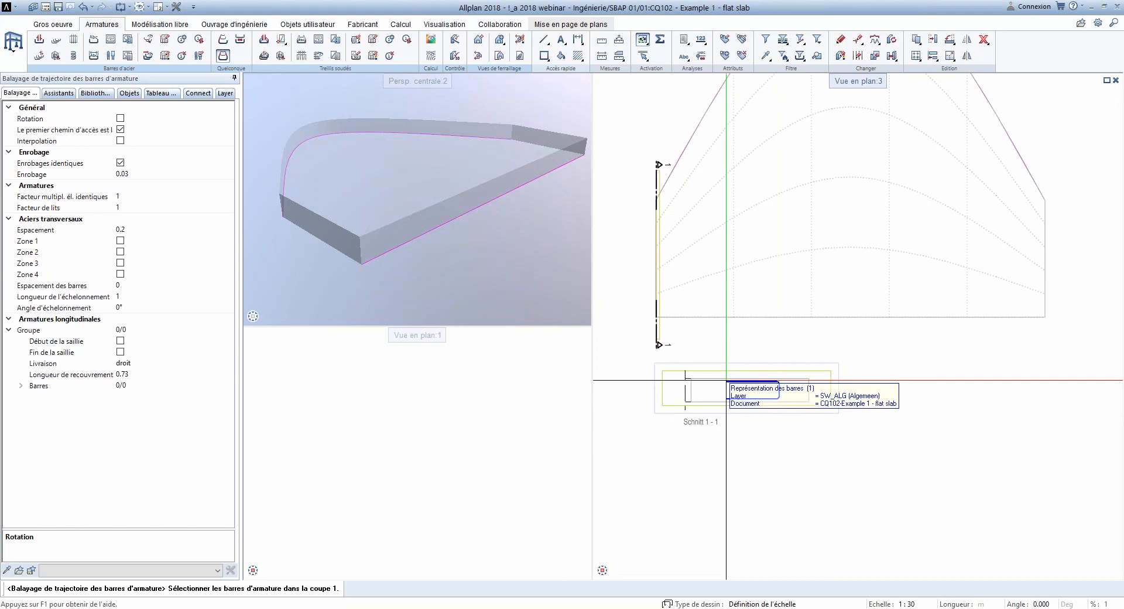
pyautogui.click(729, 398)
pyautogui.moveTo(505, 162)
pyautogui.keyDown('ctrl'); pyautogui.mouseDown()
pyautogui.moveTo(447, 177)
pyautogui.moveTo(512, 170)
pyautogui.mouseUp(); pyautogui.keyUp('ctrl')
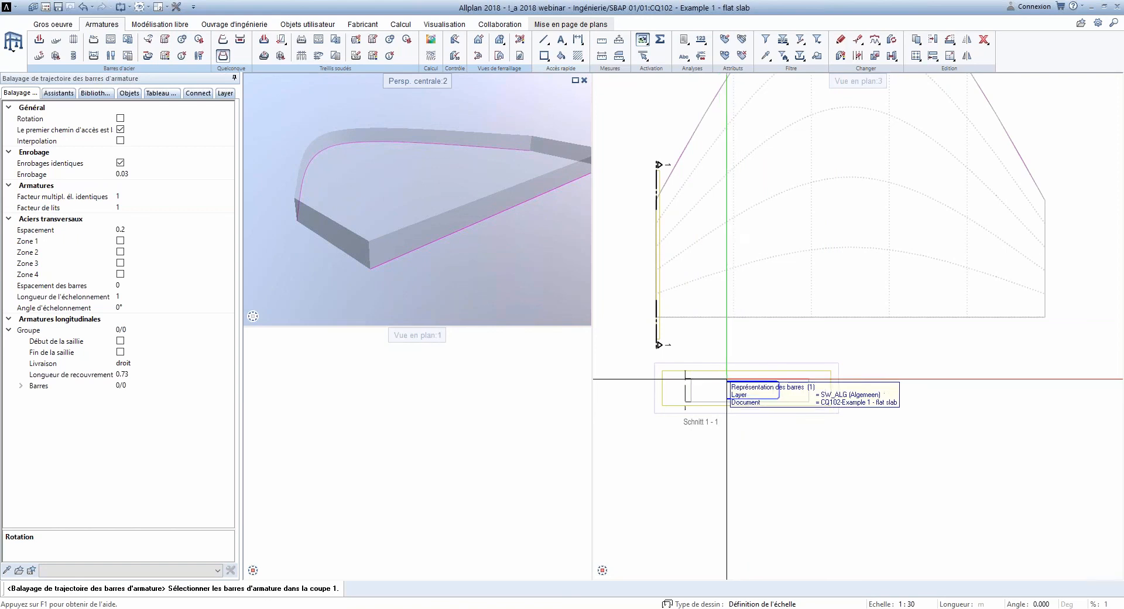
pyautogui.click(732, 383)
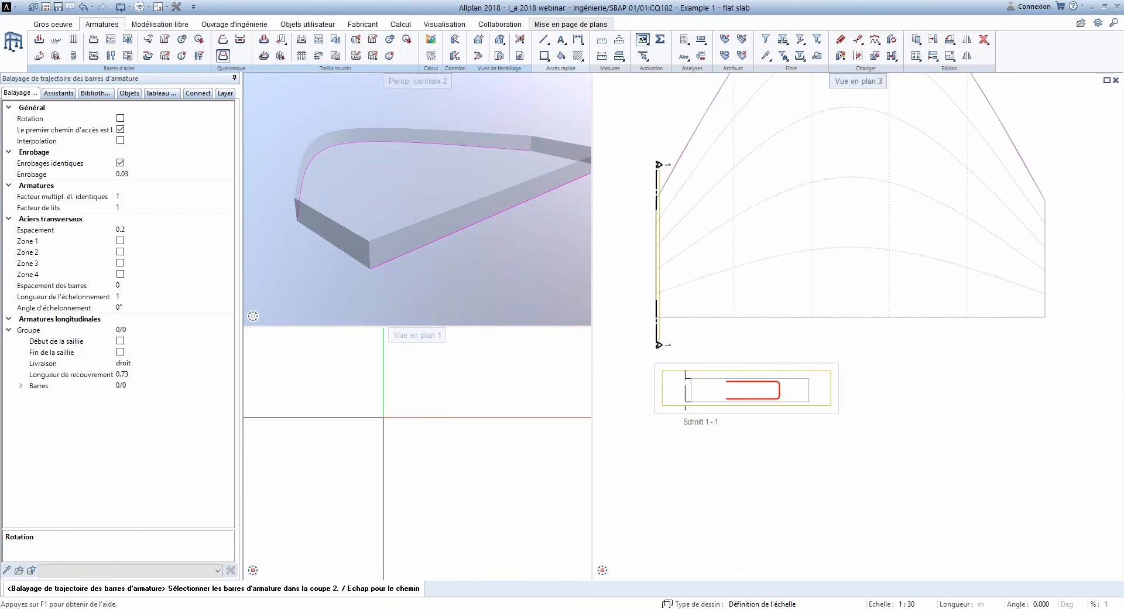
pyautogui.click(254, 566)
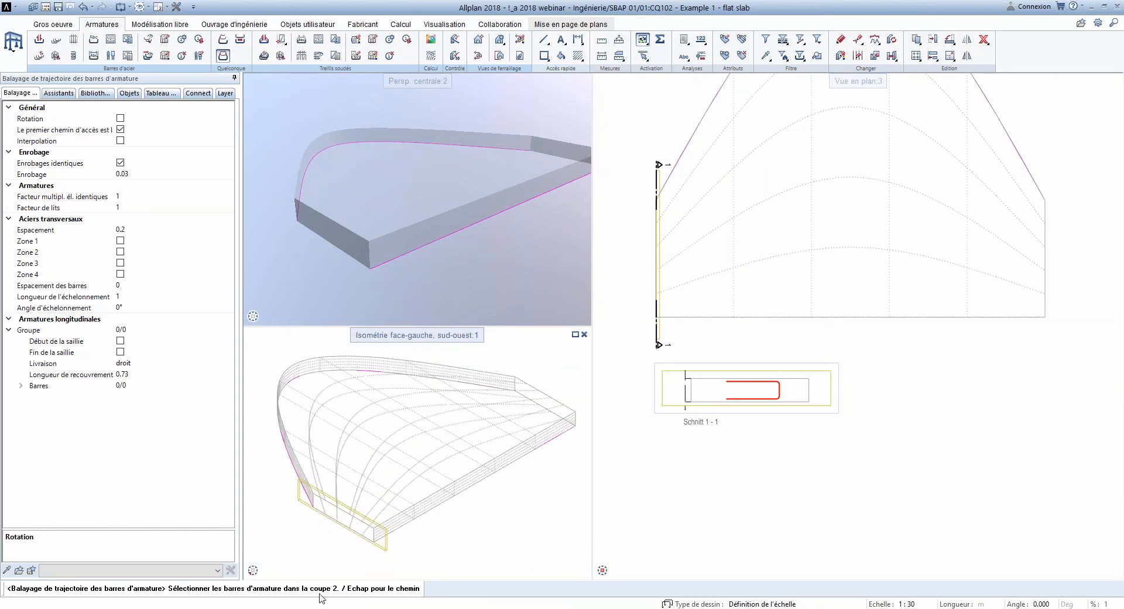
pyautogui.press('Escape')
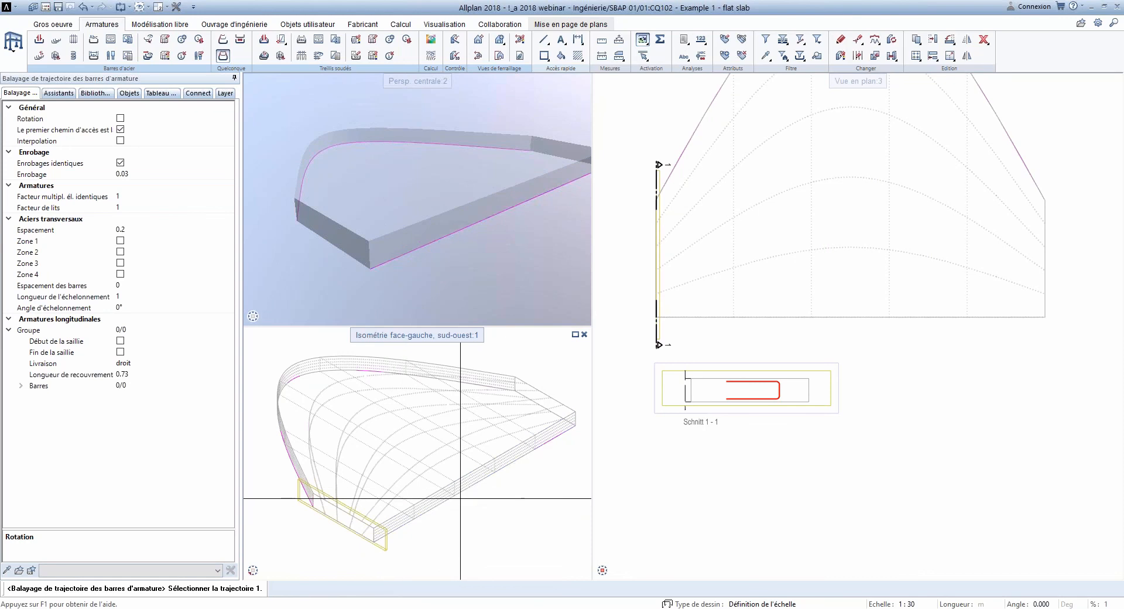
# Step: Use the slab's straight lower edge as path 1 and its curved lower edge as path 2, and finish the path selection
pyautogui.click(442, 504)
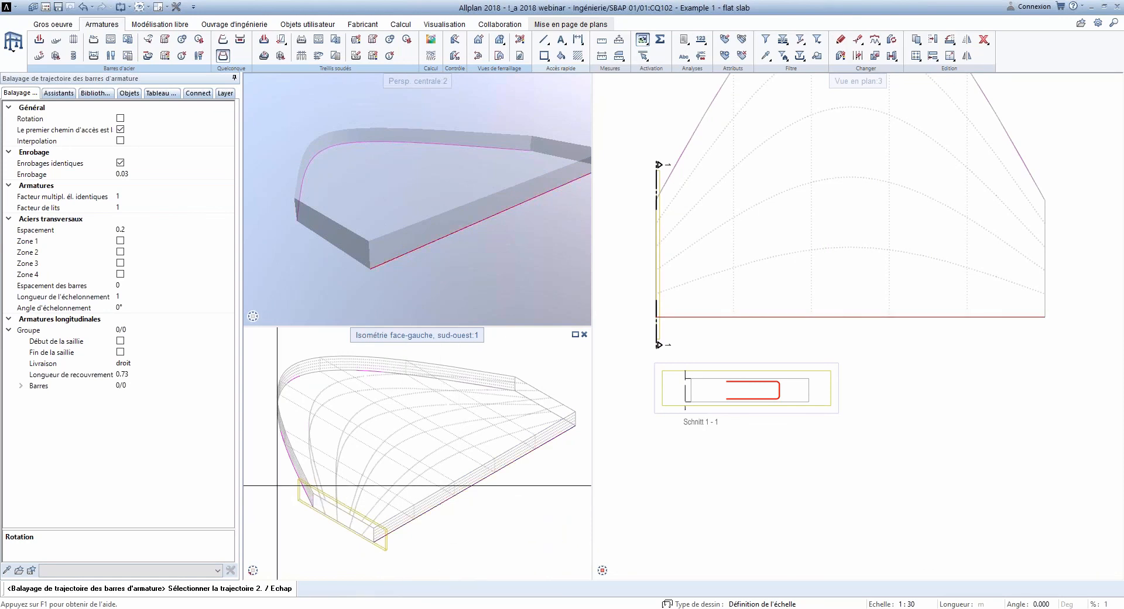
pyautogui.click(289, 463)
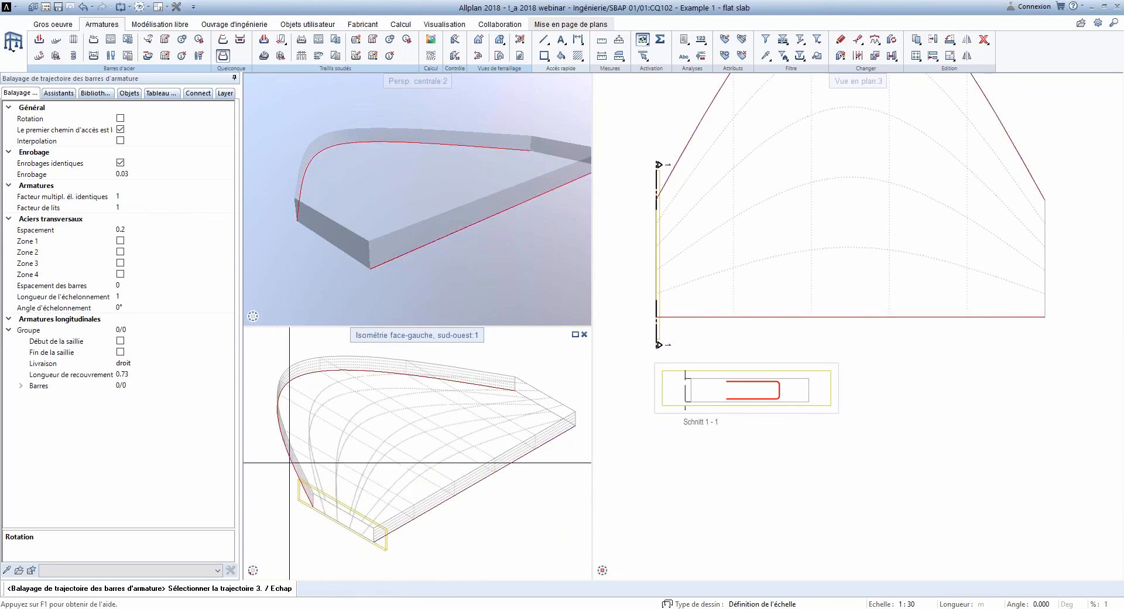
pyautogui.press('Escape')
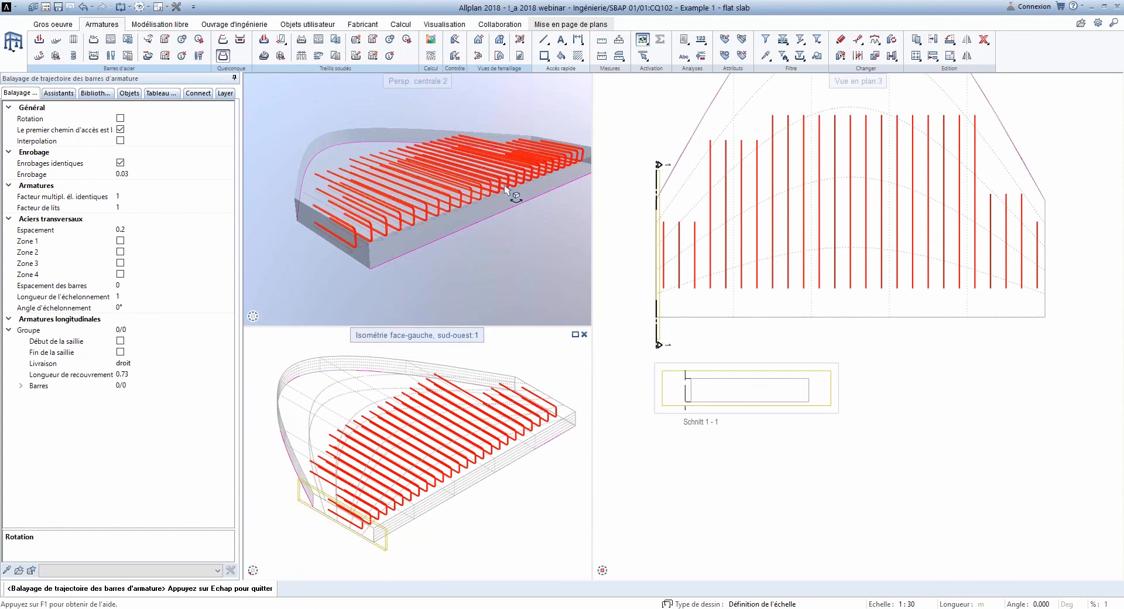
# Step: Set the swept bars' stagger length (Longueur de l'échelonnement) to 0
pyautogui.moveTo(517, 196); pyautogui.dragTo(445, 196)
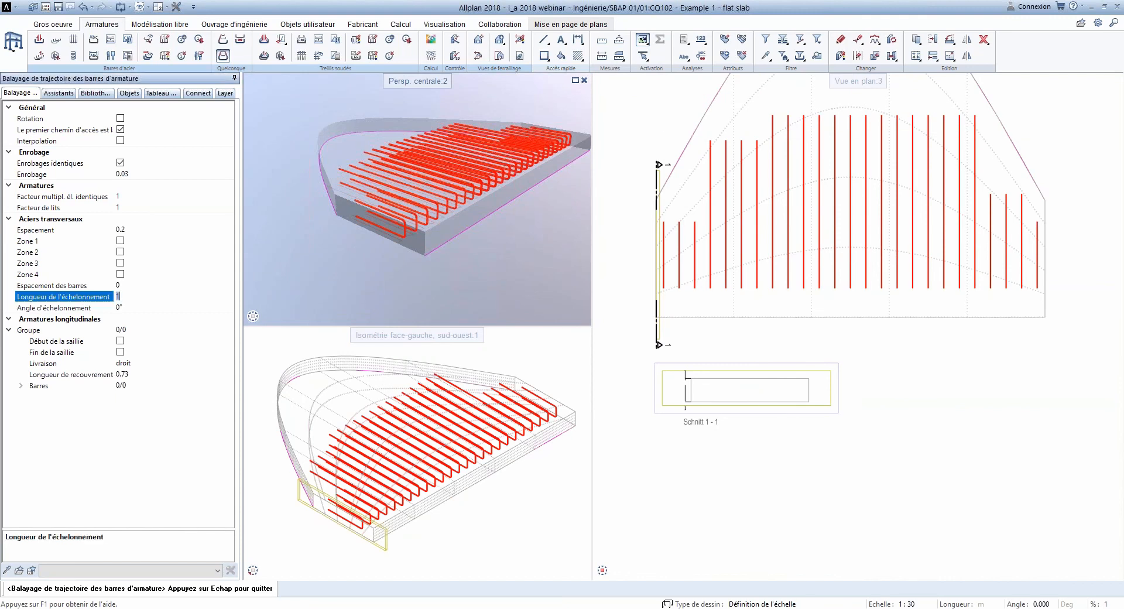
pyautogui.press('Return')
pyautogui.moveTo(705, 143); pyautogui.dragTo(702, 235, button='middle')
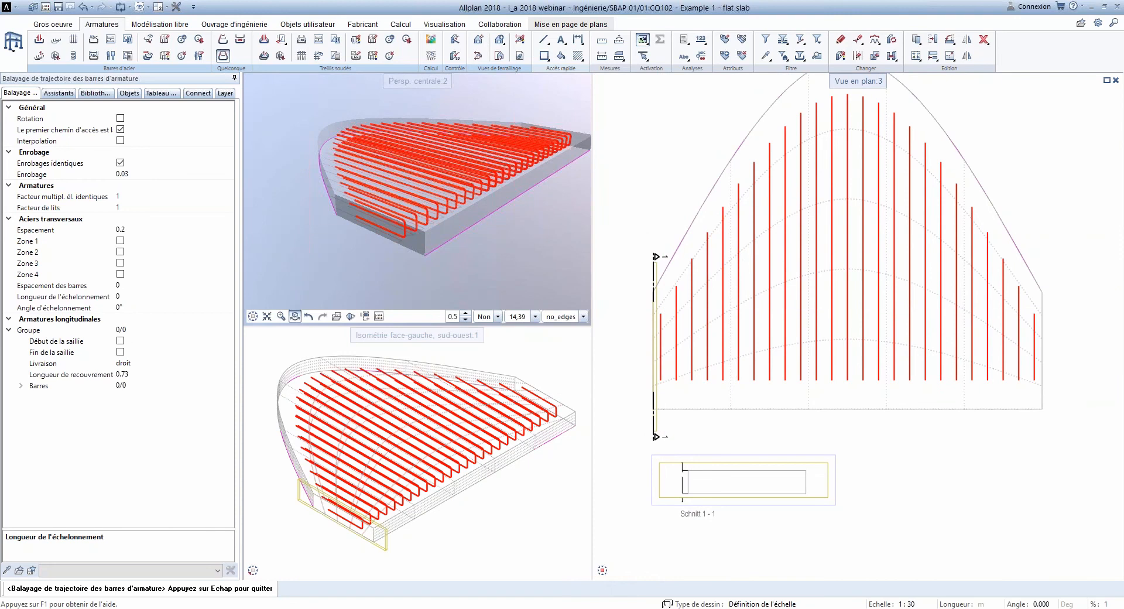
# Step: Try the bar sweep with the option making the first path the trajectory turned off, and turn it back on
pyautogui.moveTo(457, 205); pyautogui.dragTo(485, 198)
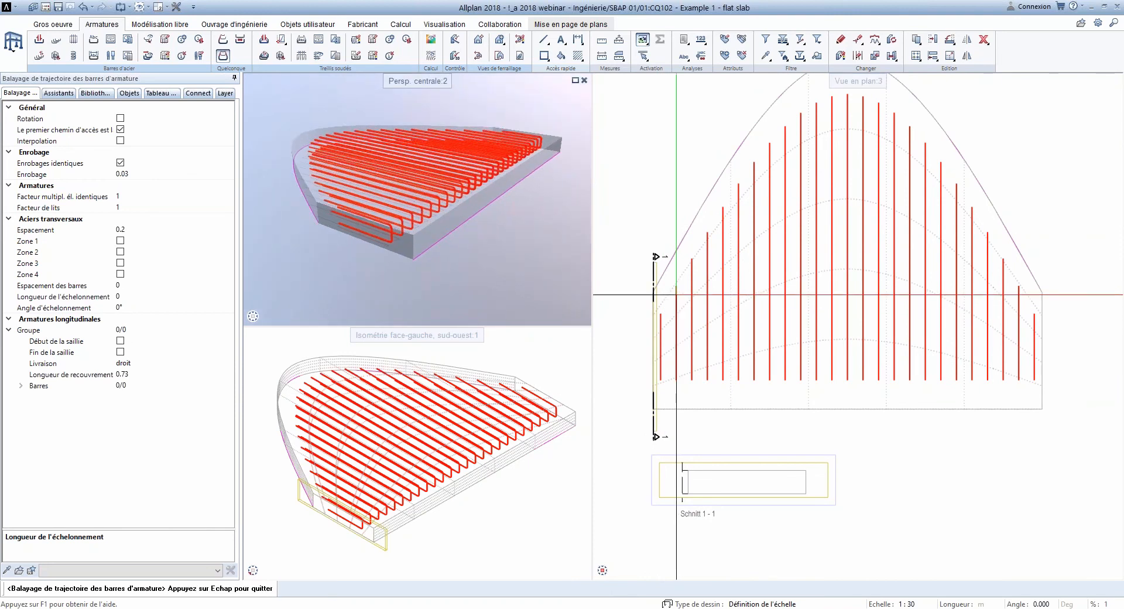
pyautogui.click(120, 130)
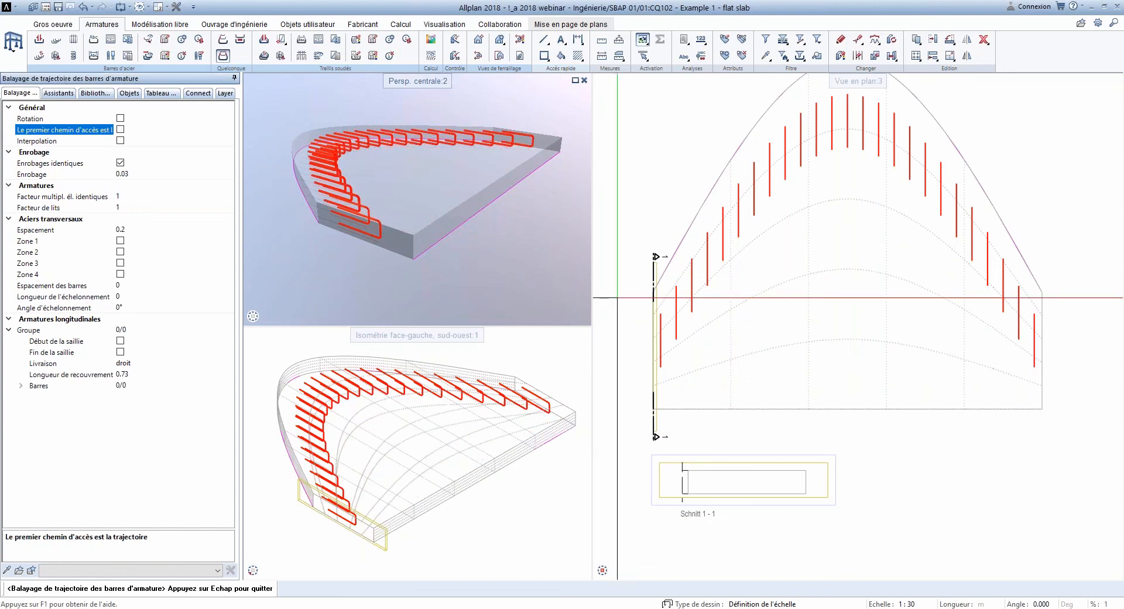
pyautogui.click(121, 129)
# Step: Enable Interpolation for the swept bars, comparing the layout with and without it, and leave it on
pyautogui.click(120, 140)
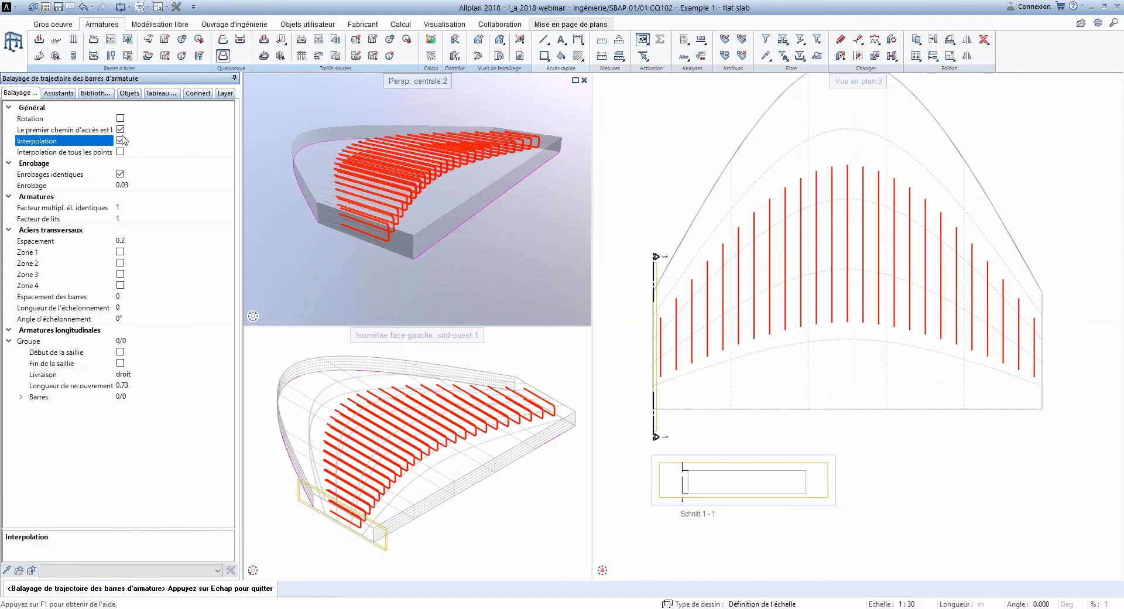
pyautogui.moveTo(397, 197); pyautogui.dragTo(418, 216, button='middle')
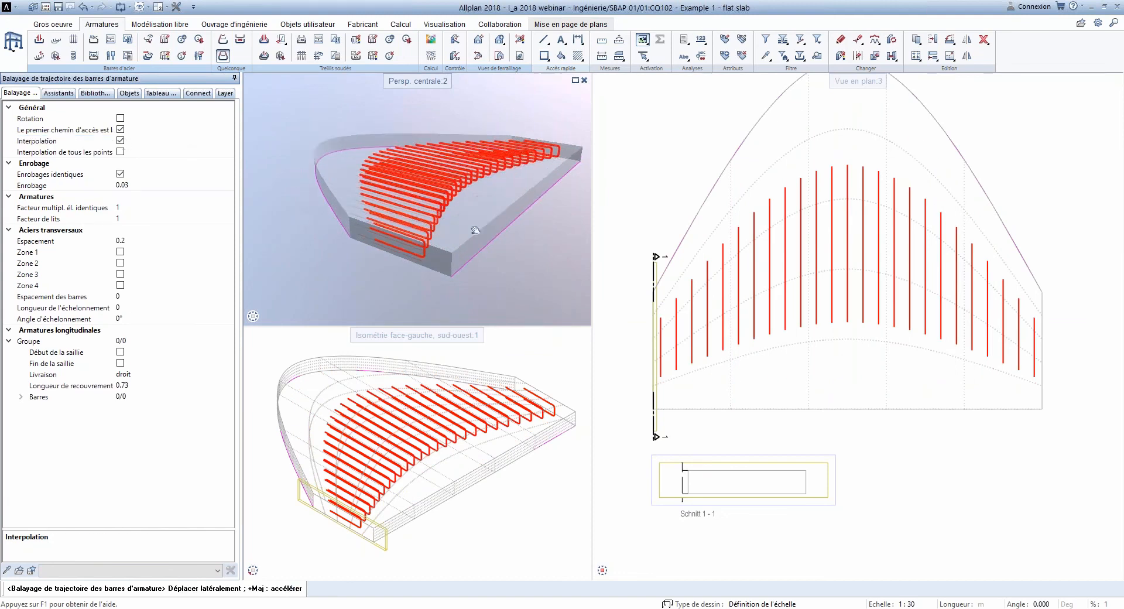
pyautogui.moveTo(419, 215); pyautogui.dragTo(454, 219)
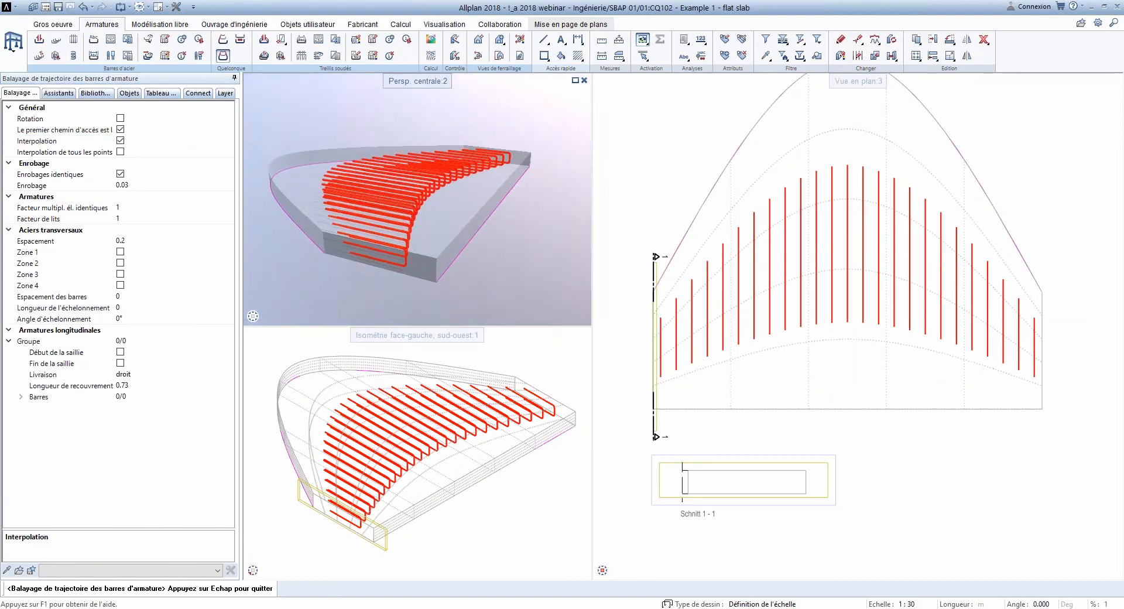
pyautogui.click(121, 140)
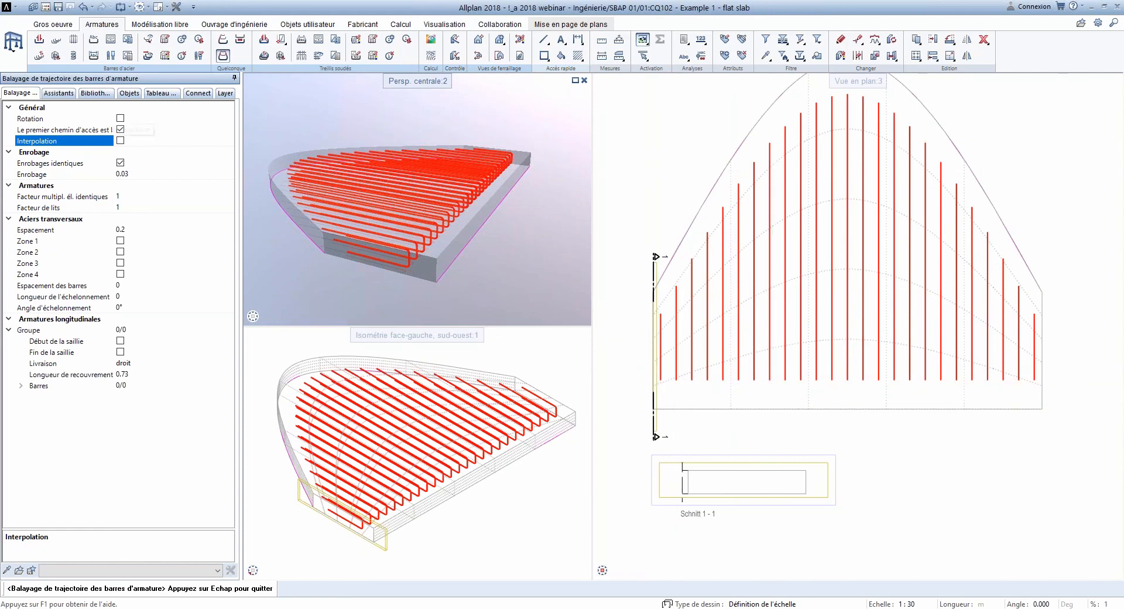
pyautogui.click(120, 141)
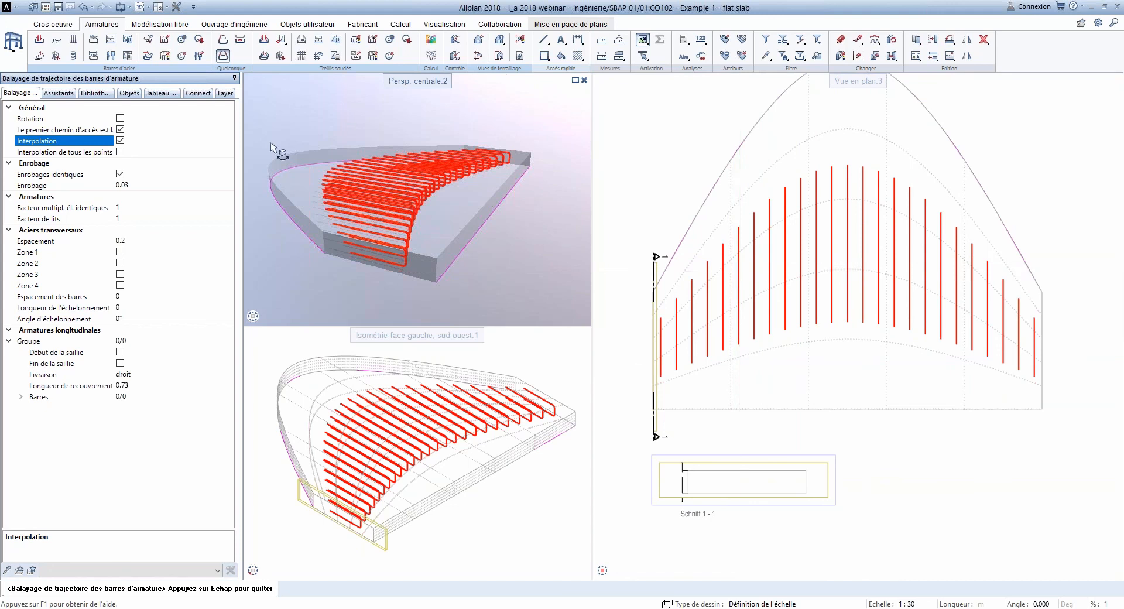
# Step: Compare the sweep with Interpolation and the first-path-as-trajectory option turned off, restore both, and finish the bar sweep
pyautogui.click(121, 141)
pyautogui.click(121, 130)
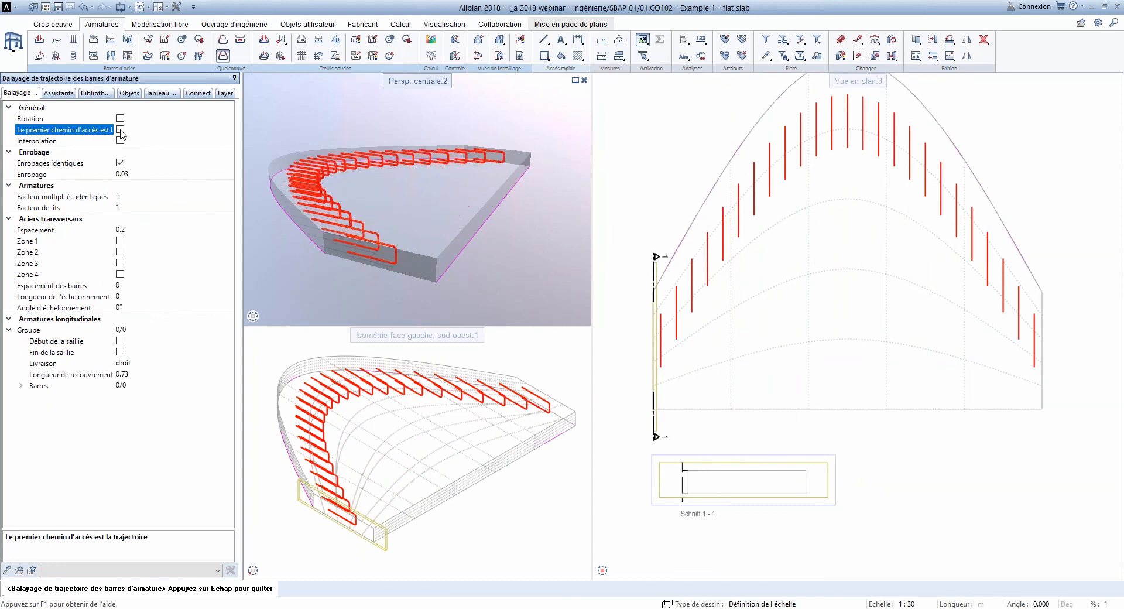
pyautogui.click(120, 130)
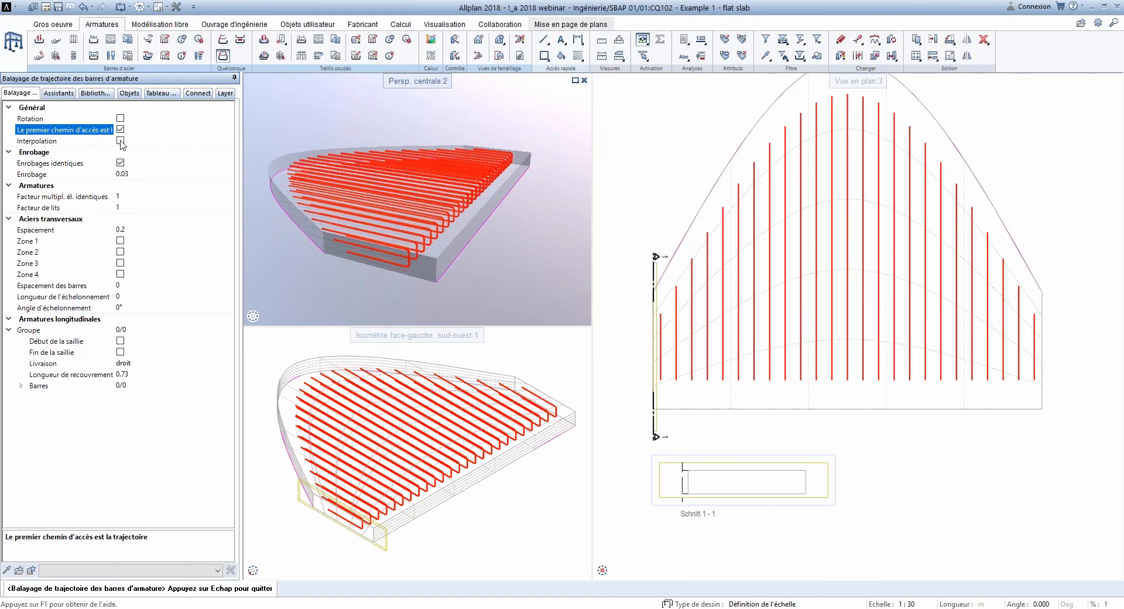
pyautogui.click(121, 141)
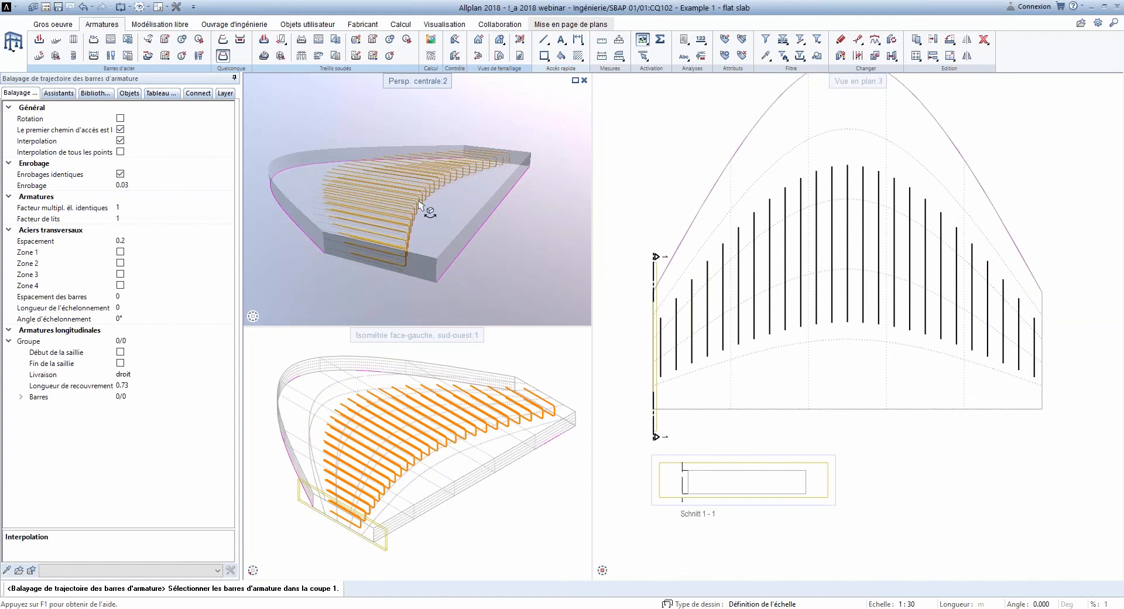
pyautogui.press('Escape')
# Step: Open the placed bar sweep's properties, try it without Interpolation and the first-path-as-trajectory option, and turn both back on
pyautogui.click(816, 247)
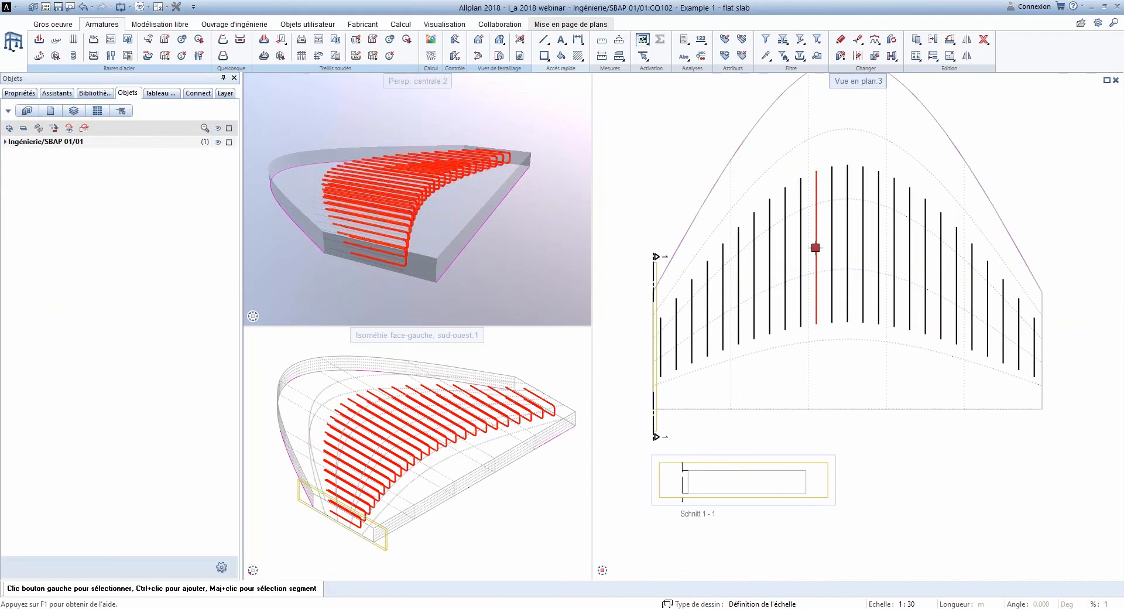
pyautogui.click(21, 93)
pyautogui.click(28, 107)
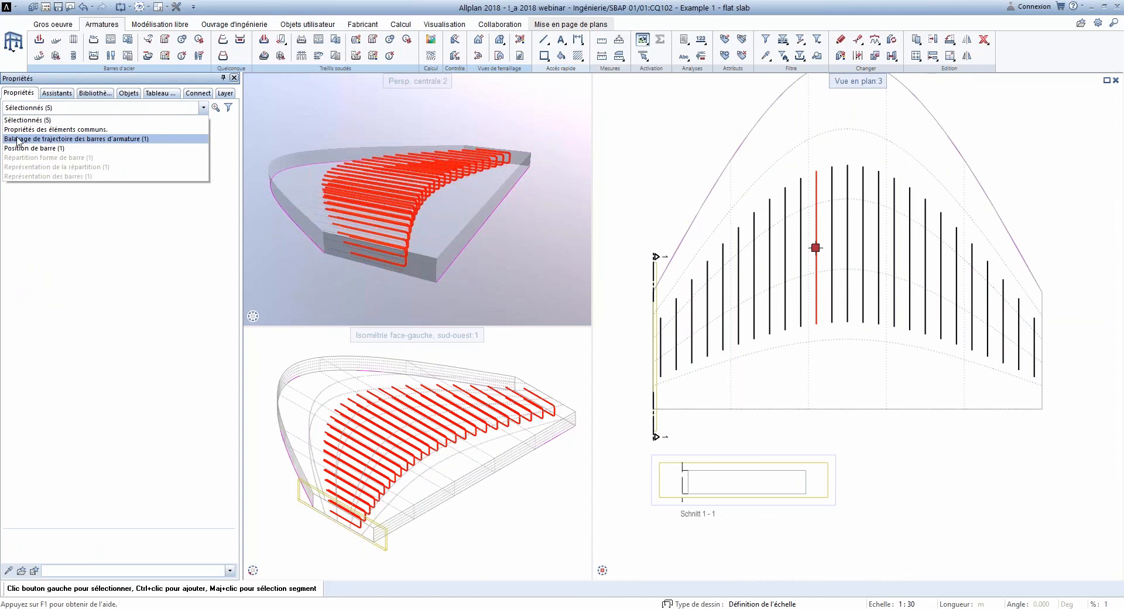
pyautogui.click(18, 140)
pyautogui.click(120, 157)
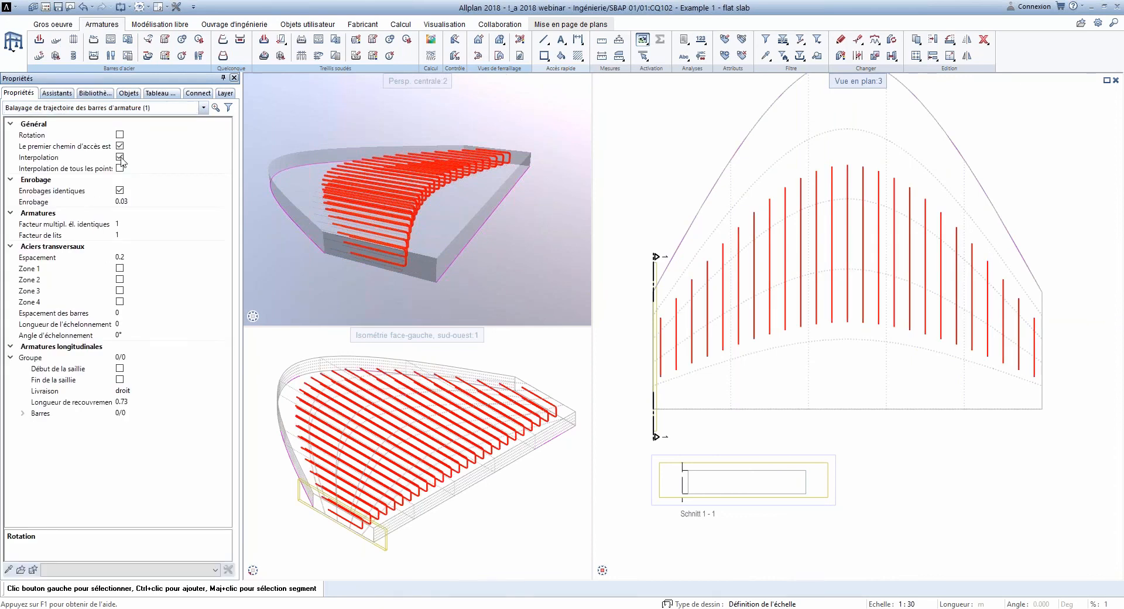
pyautogui.click(119, 146)
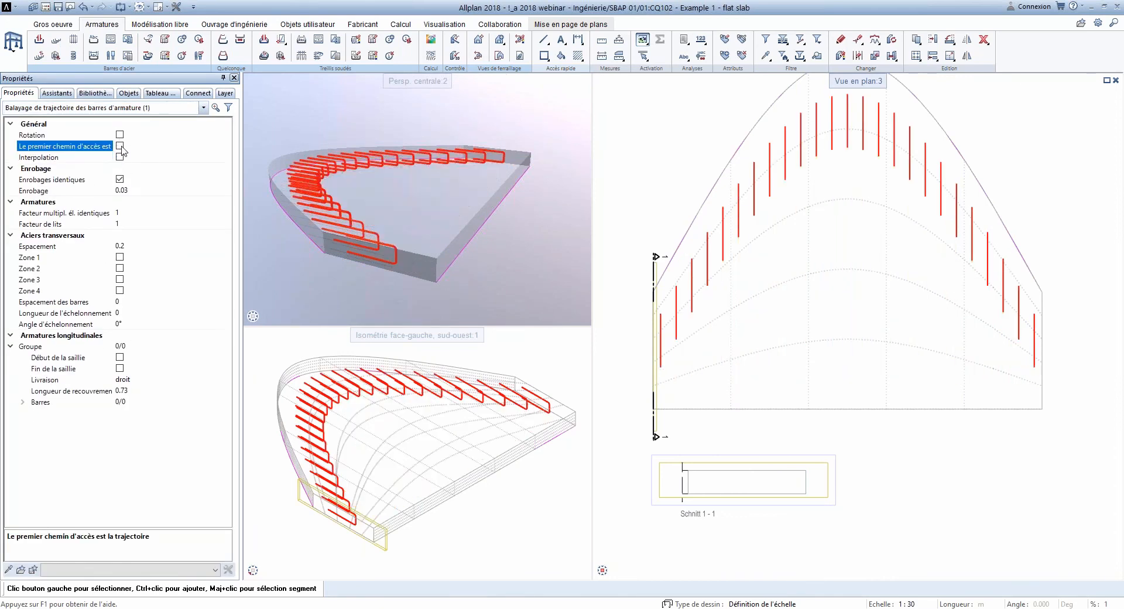
pyautogui.click(119, 146)
pyautogui.click(119, 157)
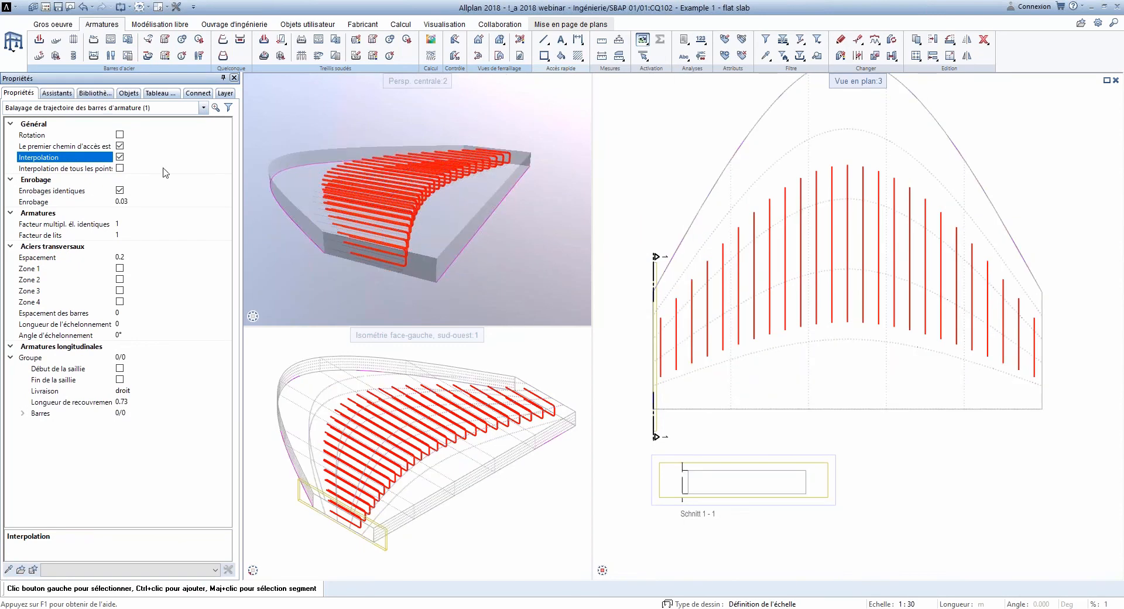
pyautogui.press('Escape')
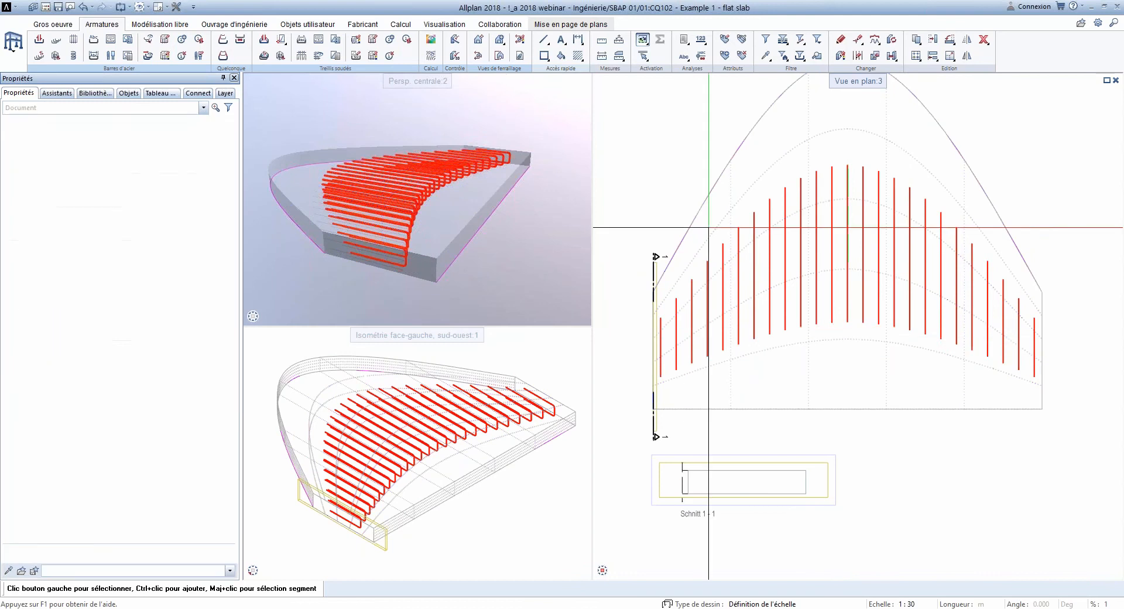
# Step: Undo the sweep property changes and the bar sweep in the flat slab
pyautogui.click(84, 8)
pyautogui.click(84, 8)
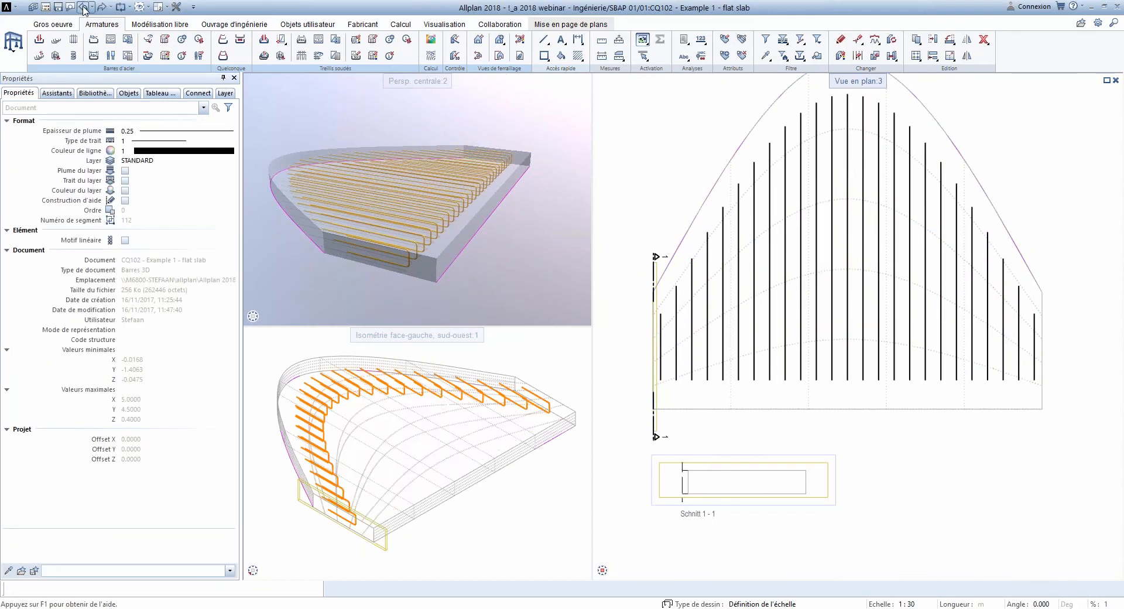
pyautogui.click(84, 8)
pyautogui.click(84, 8)
pyautogui.click(84, 9)
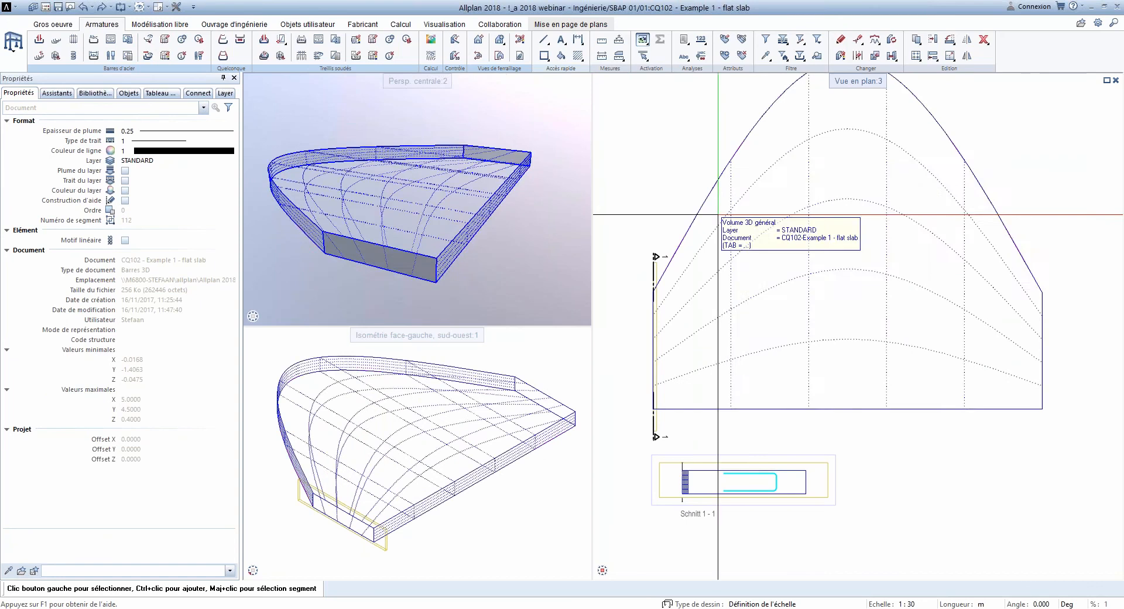
# Step: Open drawing file 103, Example 2 - 3D body, from the building structure
pyautogui.click(46, 8)
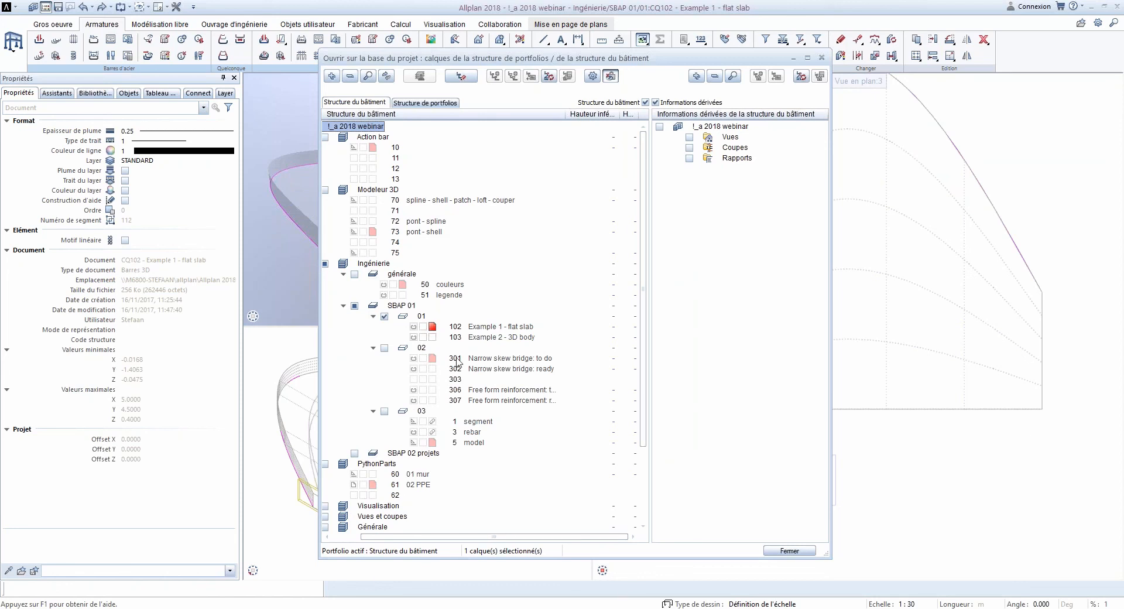
pyautogui.click(456, 339)
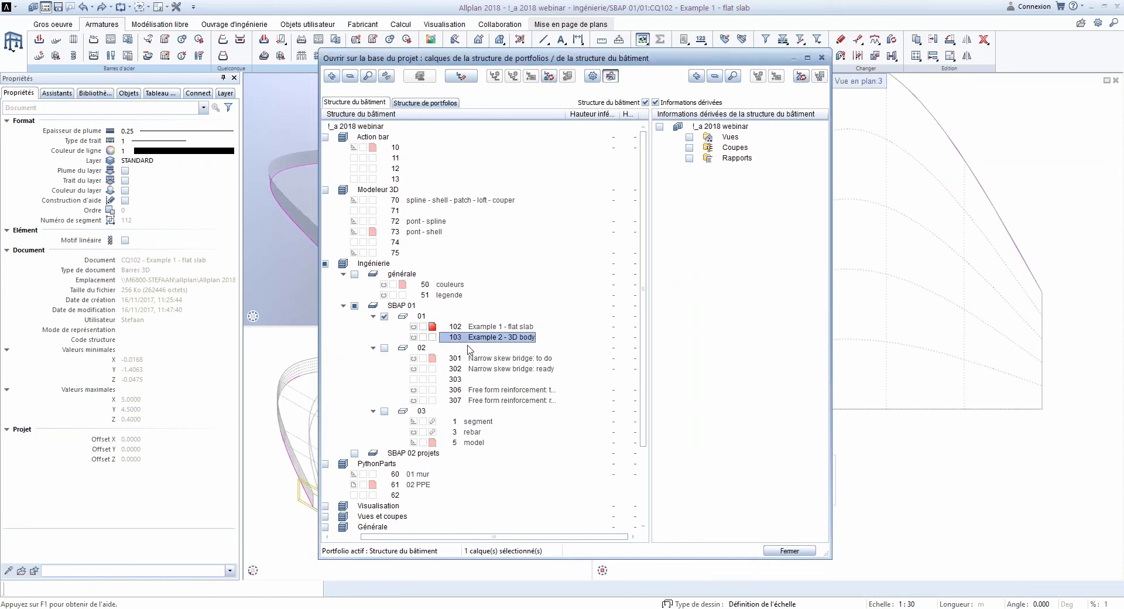
pyautogui.doubleClick(457, 337)
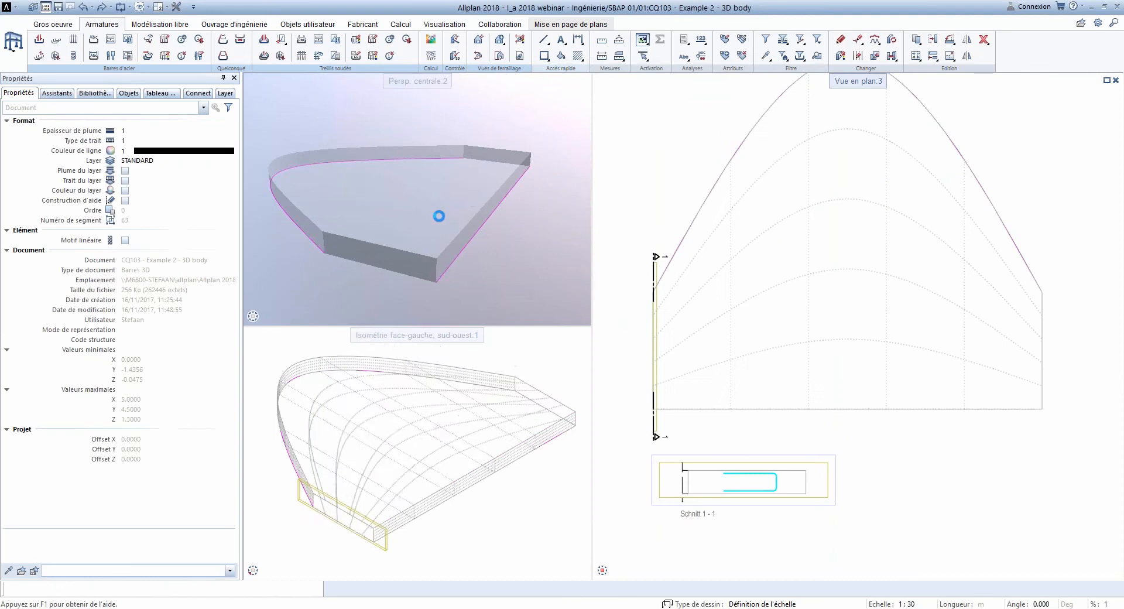
# Step: Start a bar path sweep with the U-shaped bar in section 1-1 as section 1, and finish the section selection
pyautogui.moveTo(457, 164); pyautogui.dragTo(436, 169)
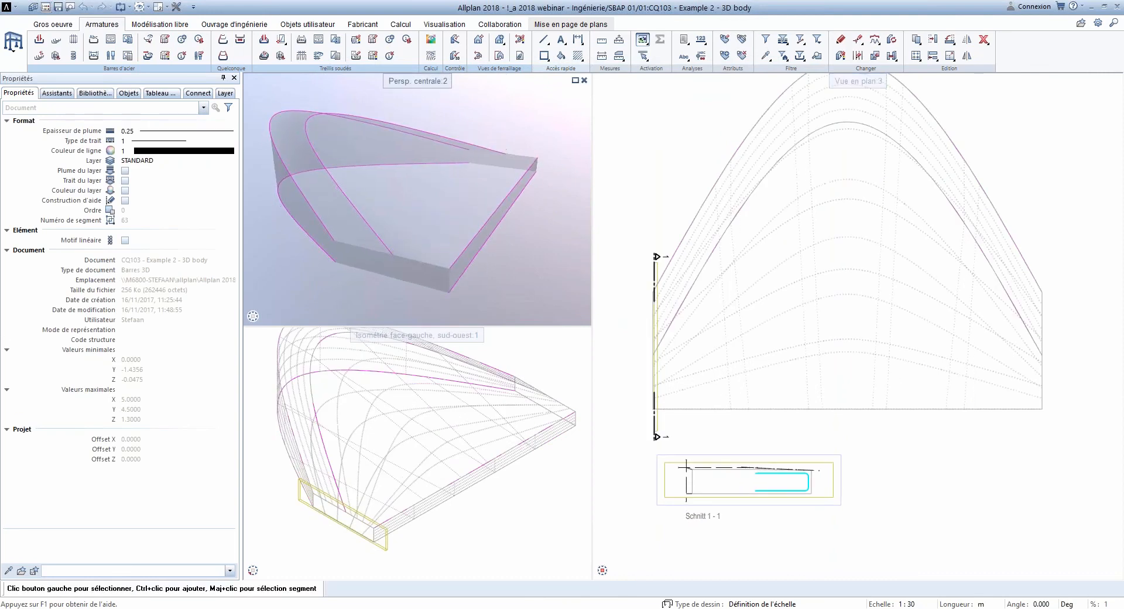
pyautogui.moveTo(345, 234); pyautogui.dragTo(457, 200)
pyautogui.scroll(5, 774, 489)
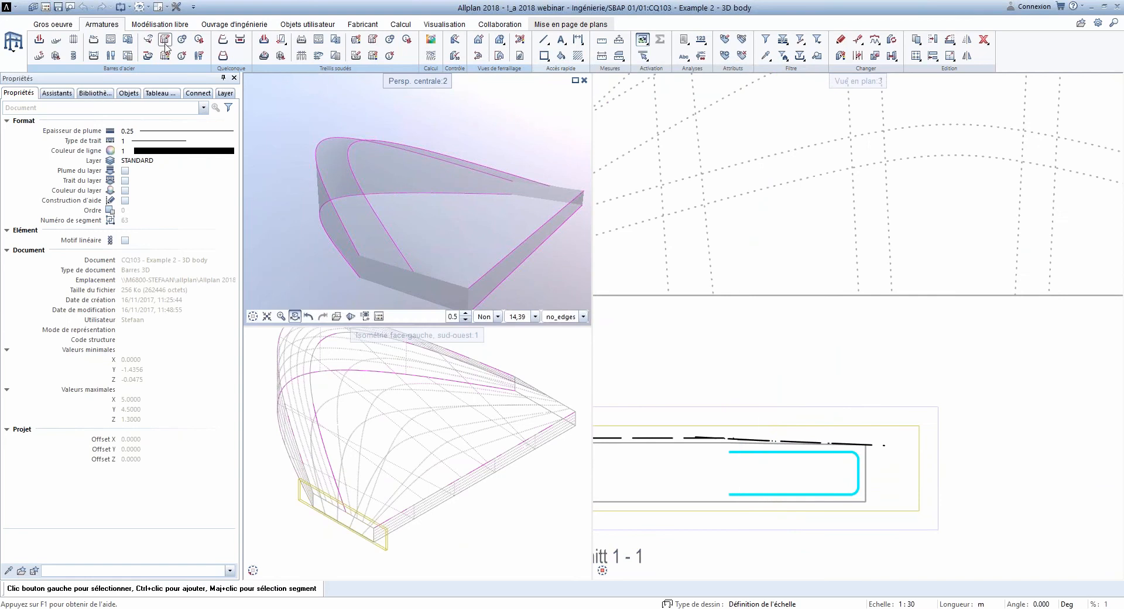
pyautogui.click(223, 56)
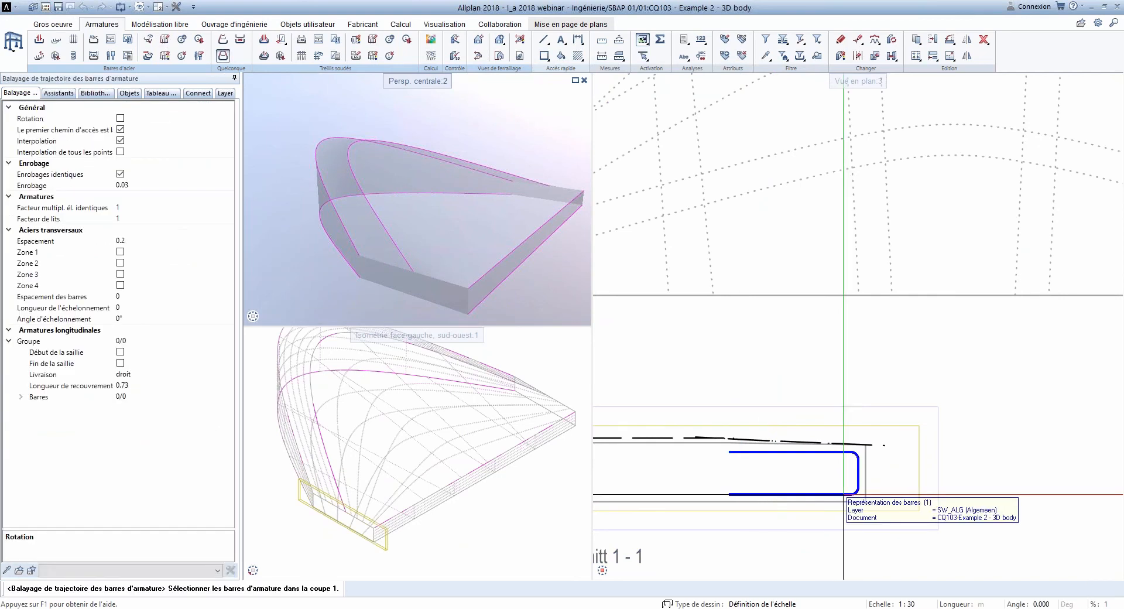
pyautogui.click(838, 493)
pyautogui.scroll(-2, 814, 434)
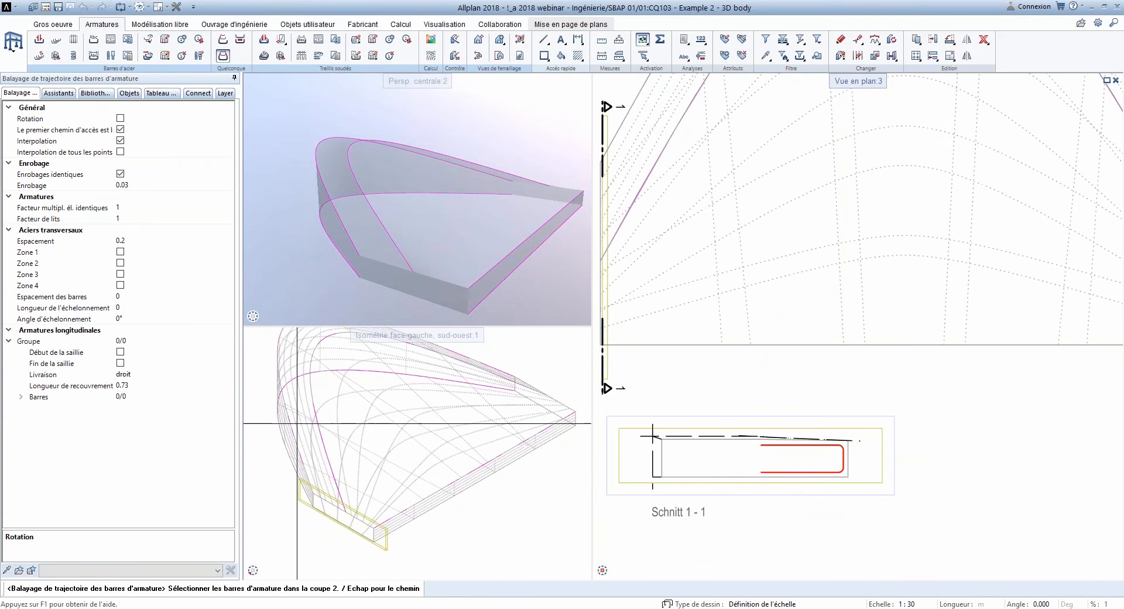
pyautogui.moveTo(327, 440); pyautogui.dragTo(349, 479, button='middle')
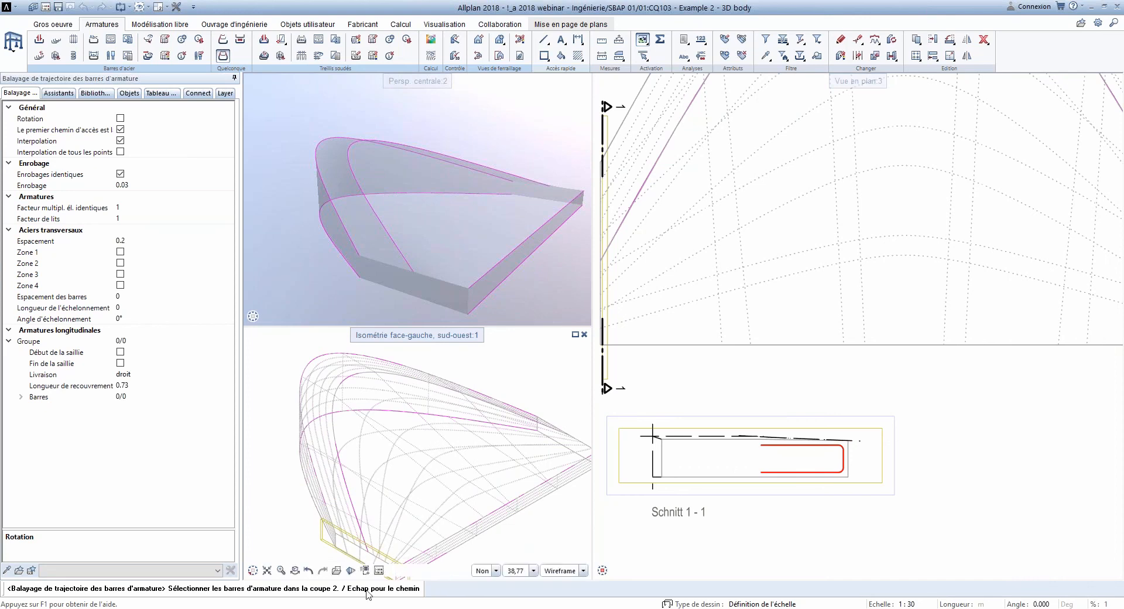
pyautogui.press('Escape')
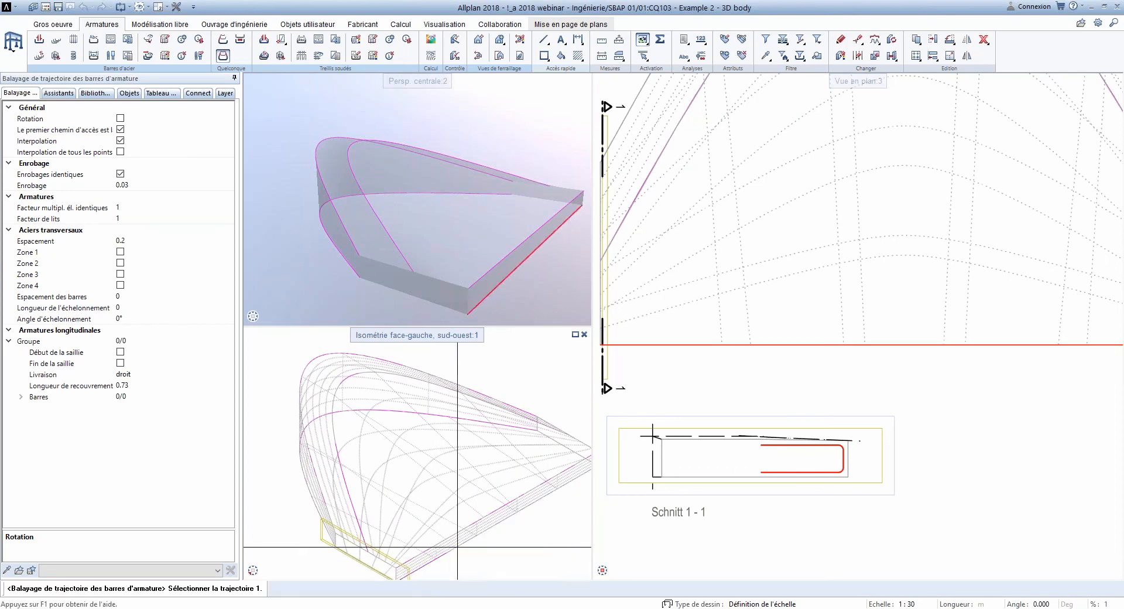
# Step: Use the body's lower and upper straight edges as paths 1 and 2, its upper inner and lower curved splines as paths 3 and 4, and finish the path selection
pyautogui.click(457, 547)
pyautogui.click(342, 384)
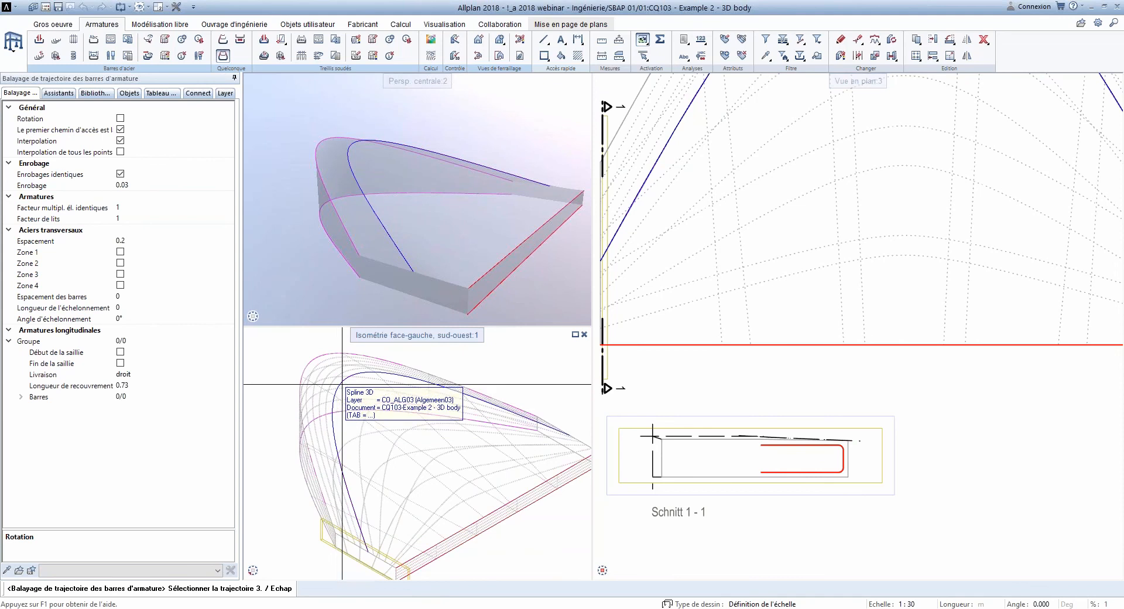
pyautogui.click(342, 384)
pyautogui.click(342, 370)
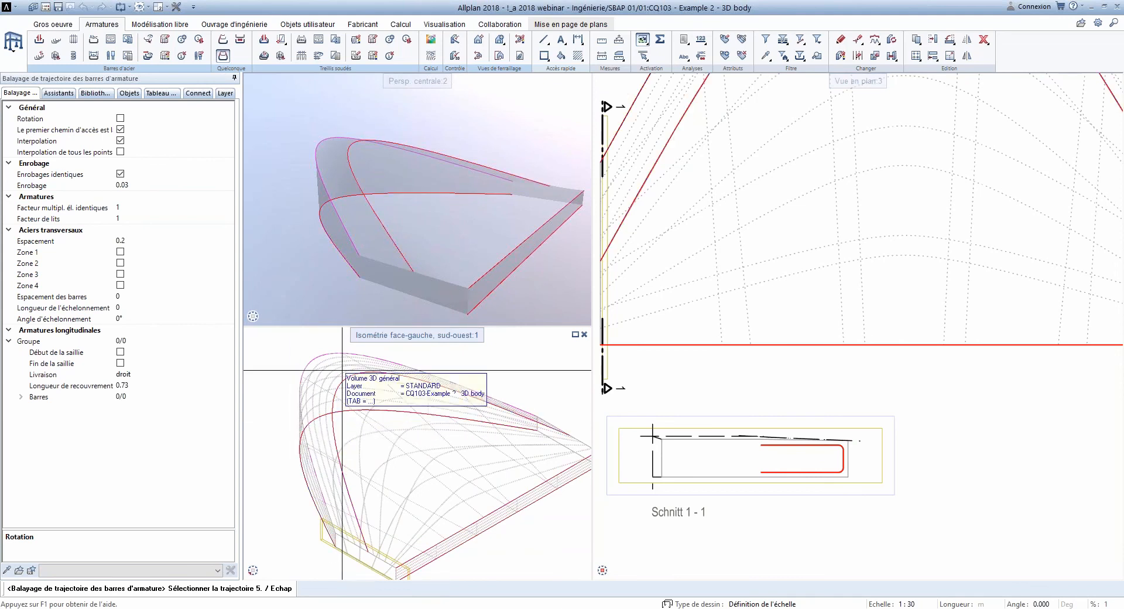
pyautogui.moveTo(477, 173); pyautogui.dragTo(499, 174)
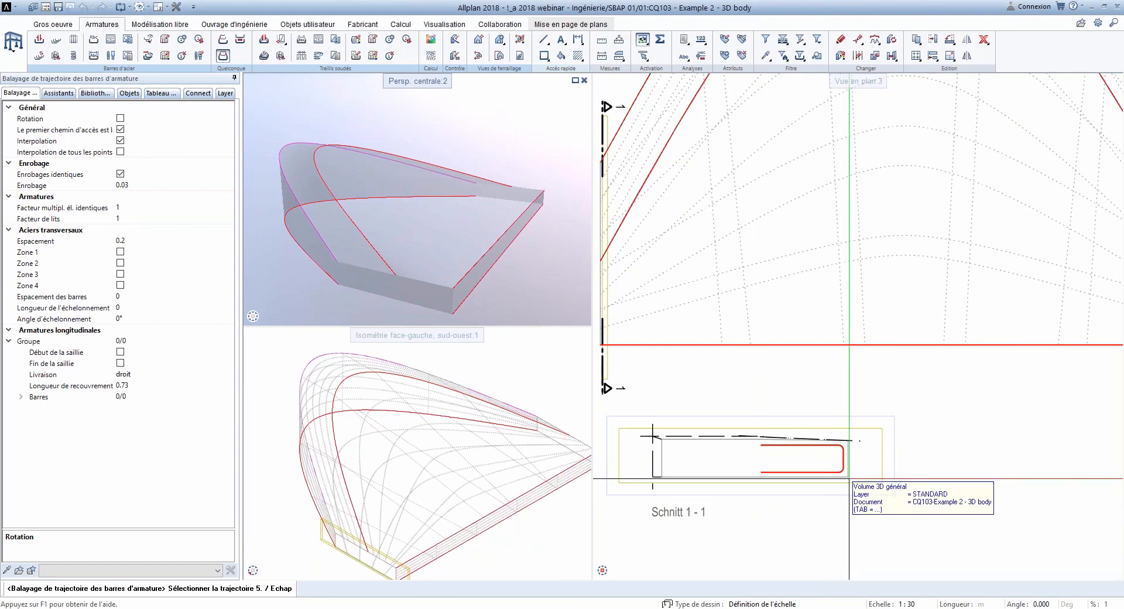
pyautogui.scroll(3, 776, 421)
pyautogui.scroll(-4, 776, 421)
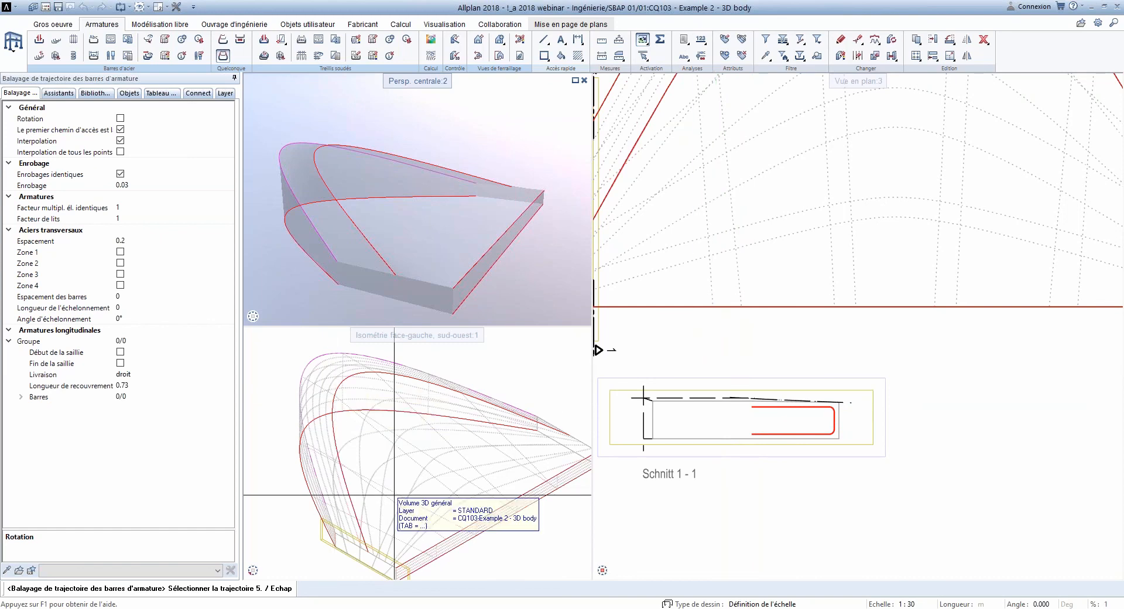
pyautogui.press('Escape')
# Step: Examine the bars swept through the 3D body from several angles
pyautogui.moveTo(491, 185); pyautogui.dragTo(453, 220)
pyautogui.scroll(2, 362, 244)
pyautogui.scroll(-2, 454, 223)
pyautogui.moveTo(486, 287)
pyautogui.mouseDown()
pyautogui.moveTo(467, 311)
pyautogui.moveTo(475, 304)
pyautogui.mouseUp()
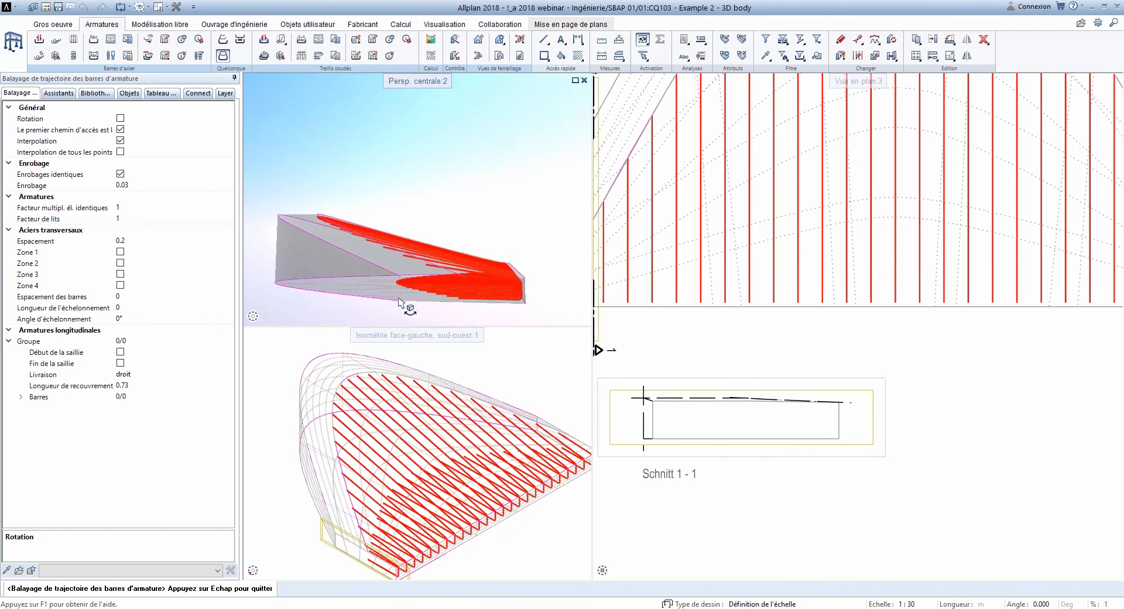
pyautogui.moveTo(403, 261); pyautogui.dragTo(433, 239)
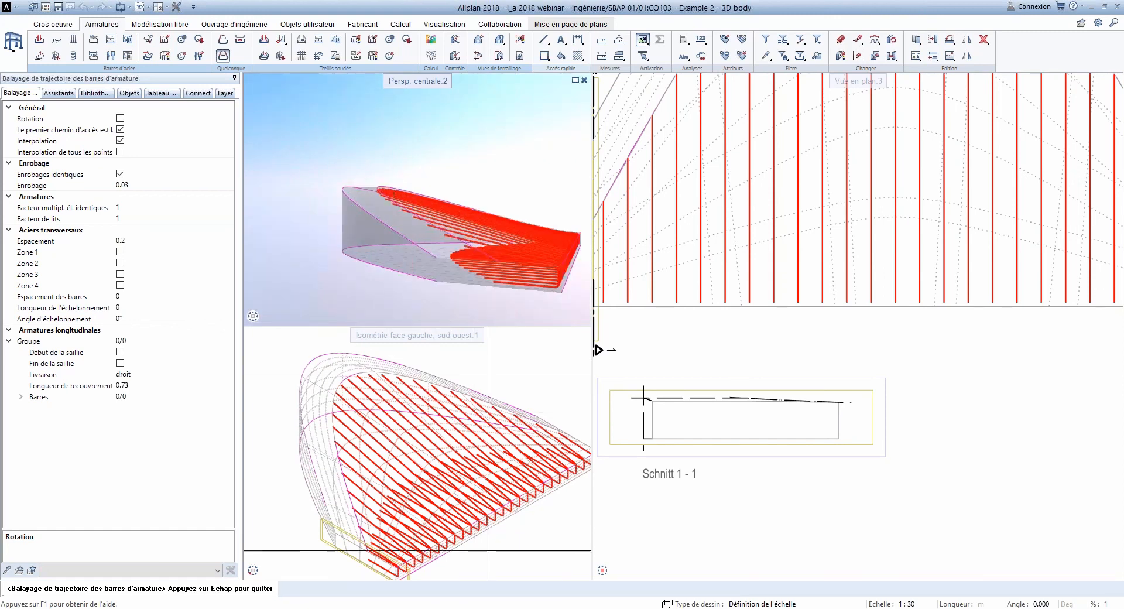
pyautogui.scroll(-5, 679, 275)
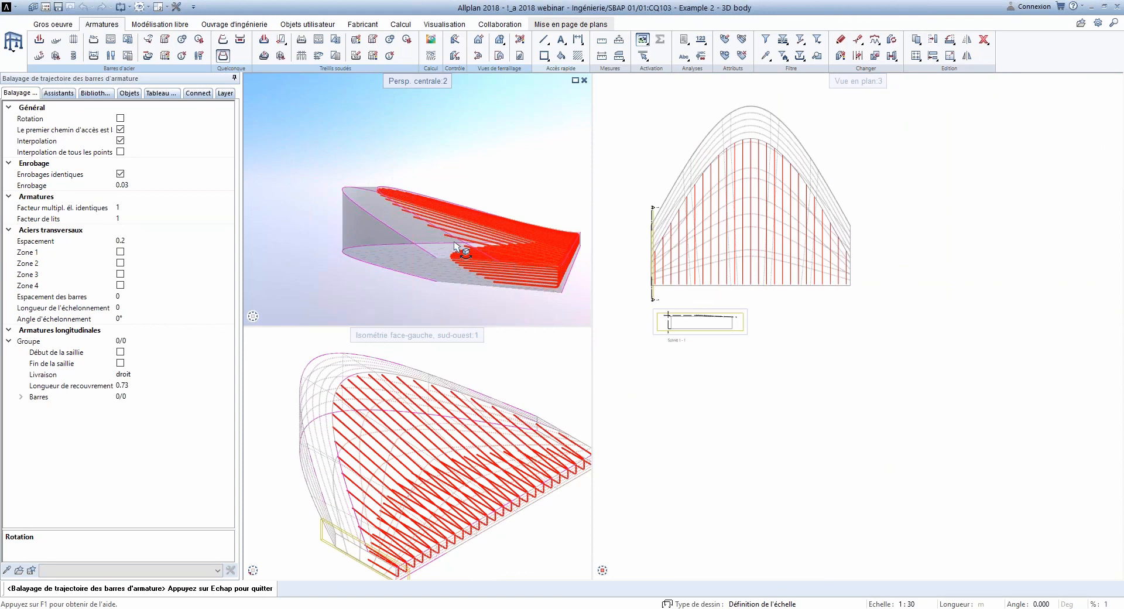
pyautogui.scroll(1, 459, 249)
pyautogui.moveTo(459, 249); pyautogui.dragTo(481, 265)
pyautogui.scroll(3, 453, 249)
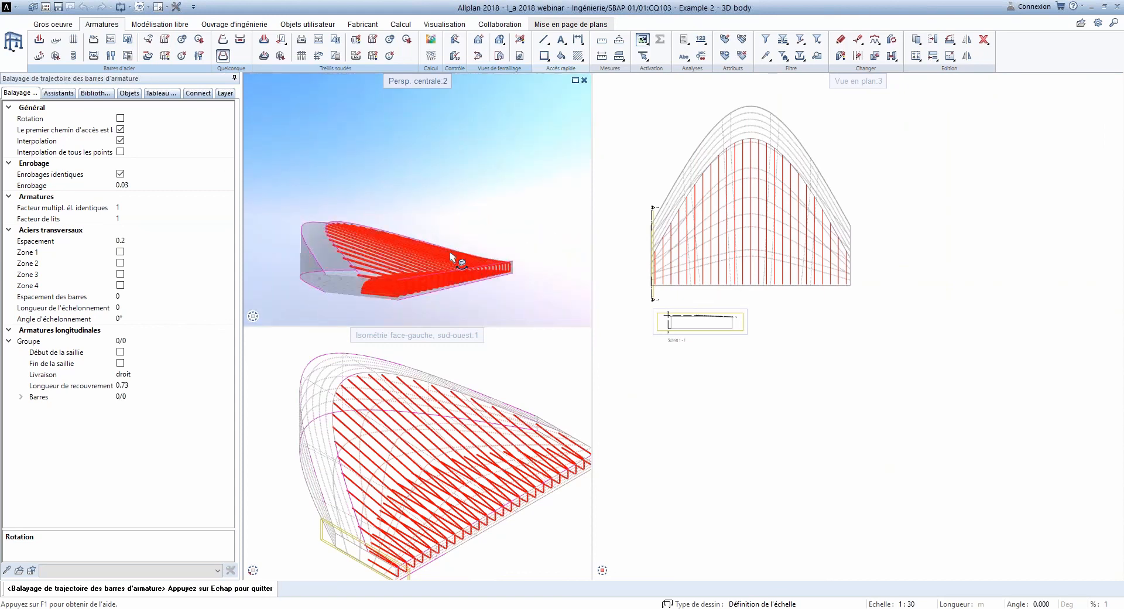
pyautogui.moveTo(453, 248); pyautogui.dragTo(505, 253)
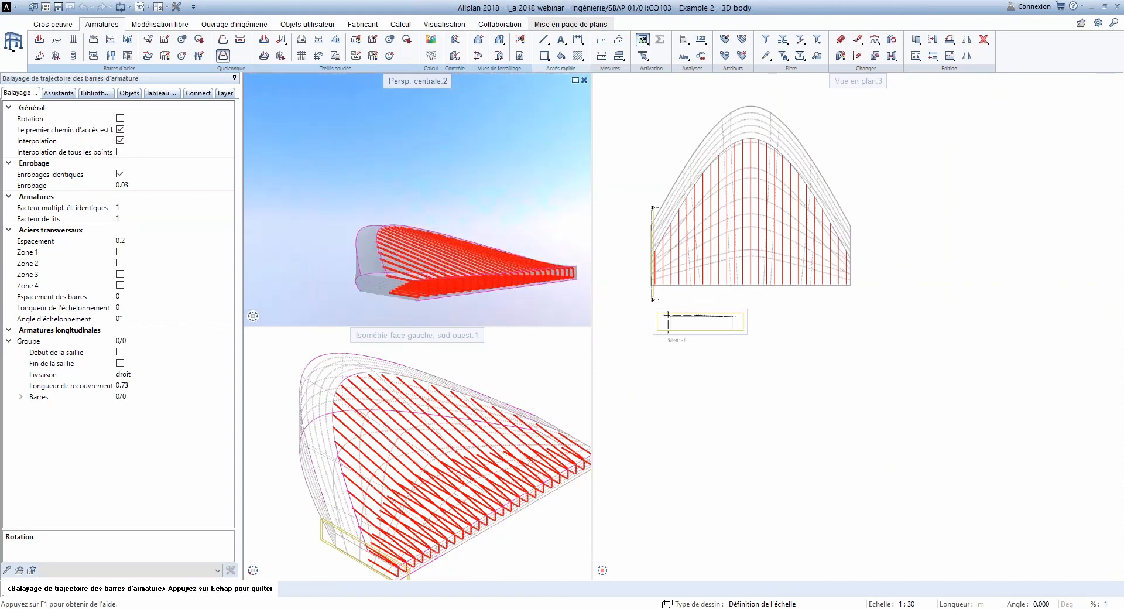
# Step: Turn off Interpolation for the 3D body's bar sweep, inspect the bar layout, and turn it back on
pyautogui.click(120, 140)
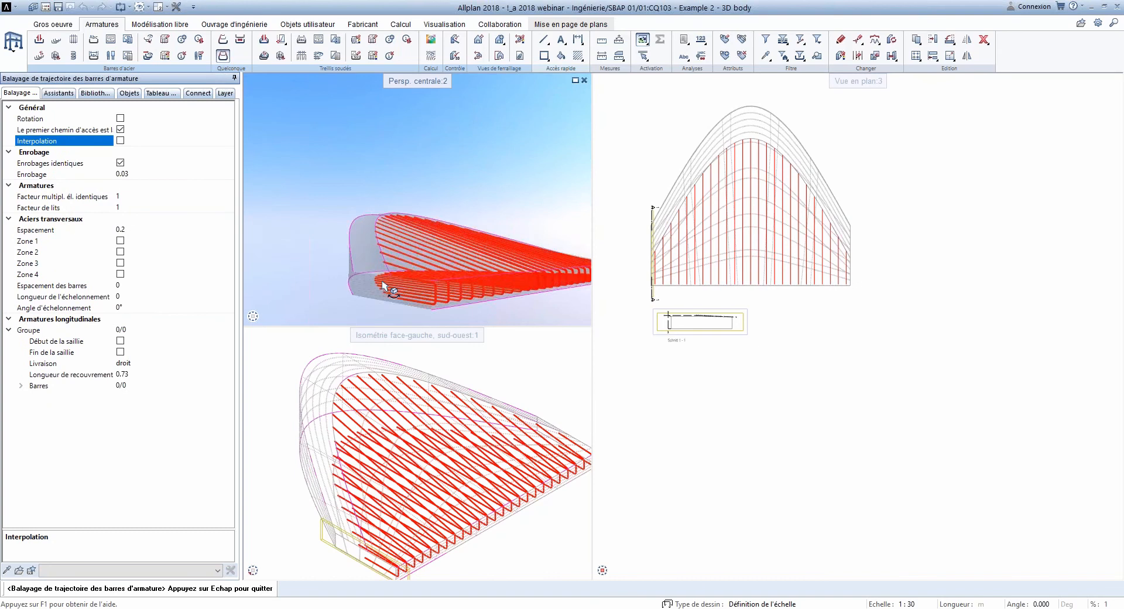
pyautogui.scroll(2, 432, 287)
pyautogui.moveTo(431, 287); pyautogui.dragTo(473, 270)
pyautogui.moveTo(460, 258); pyautogui.dragTo(601, 231, button='middle')
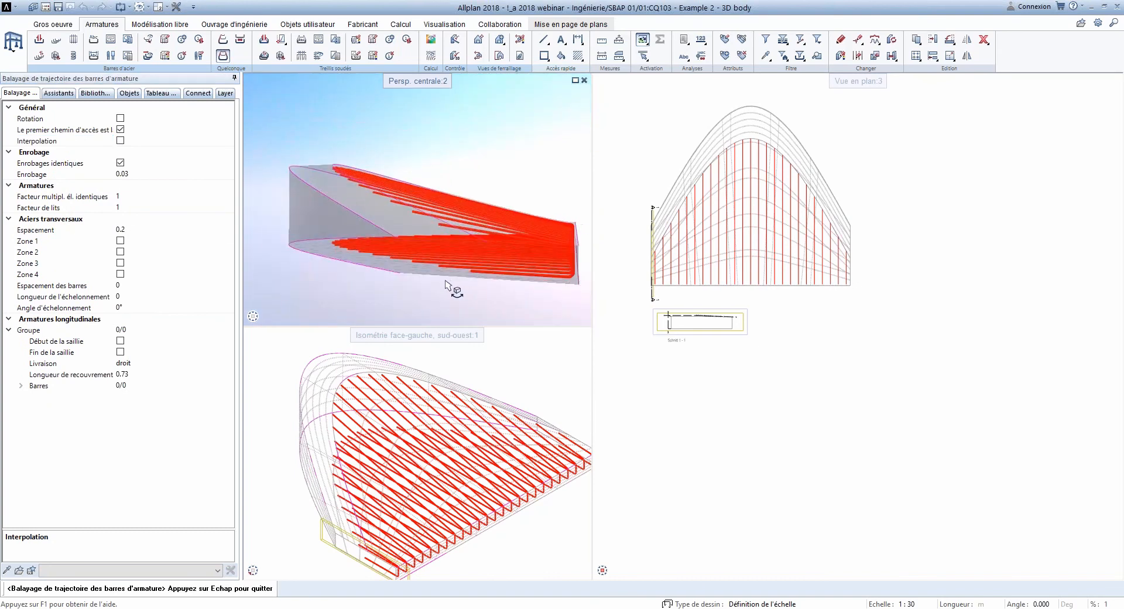
pyautogui.moveTo(445, 285); pyautogui.dragTo(476, 270)
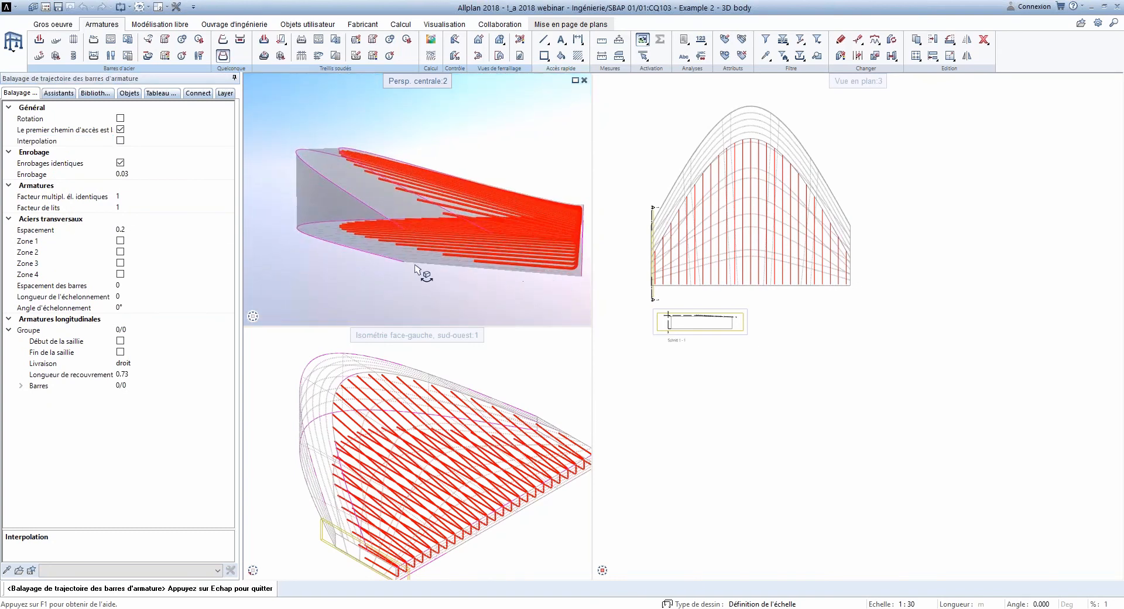
pyautogui.click(120, 140)
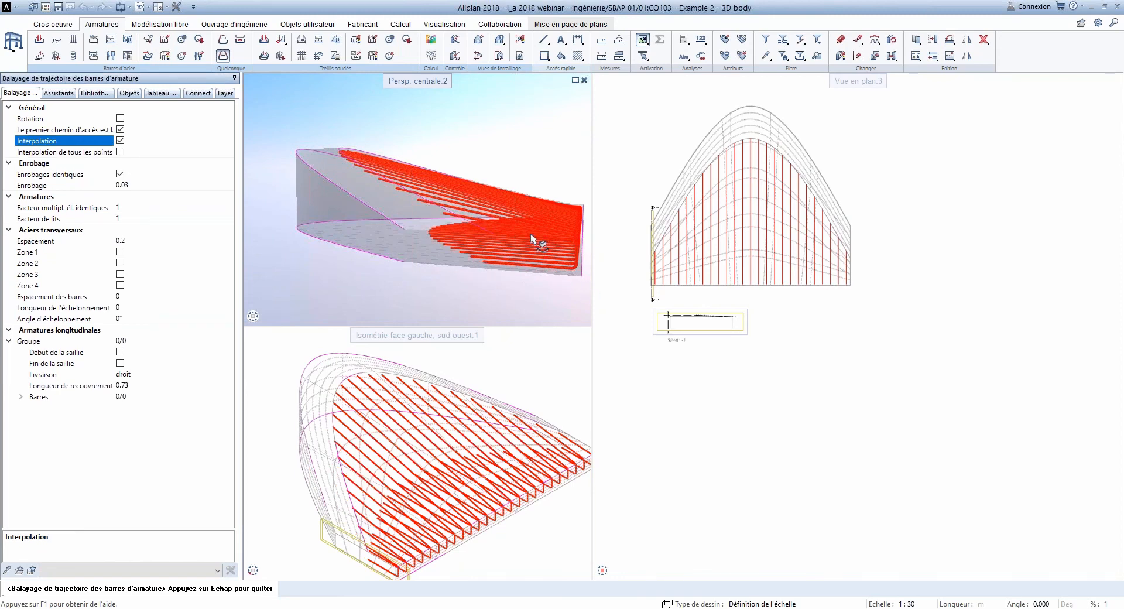
# Step: Try the first-path-as-trajectory option off with and without Interpolation, restore both options, and finish the 3D body's bar sweep
pyautogui.click(120, 128)
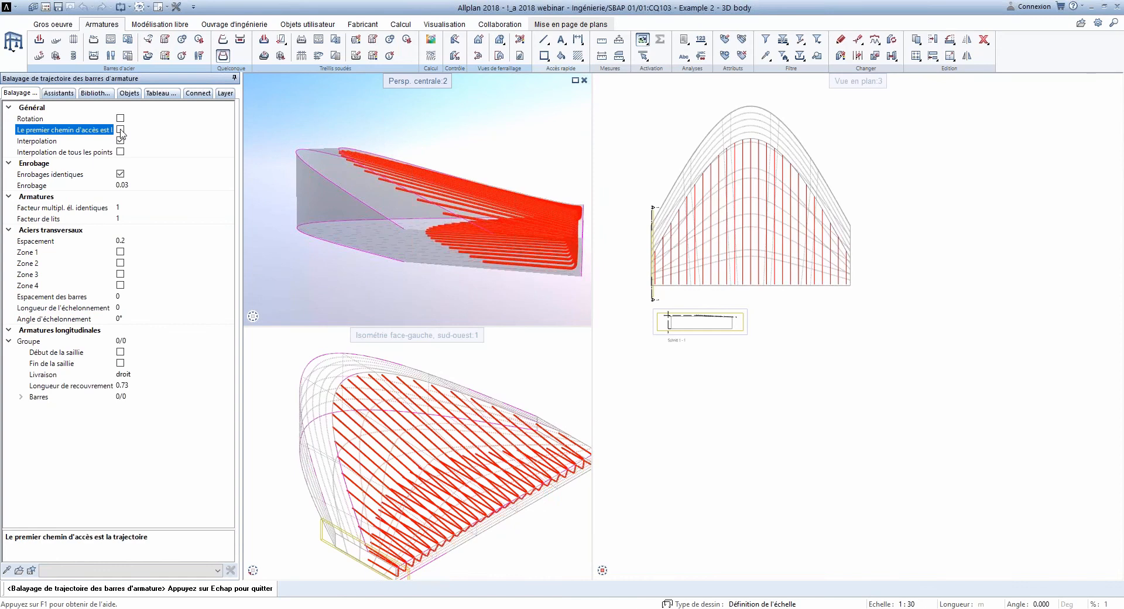
pyautogui.click(120, 129)
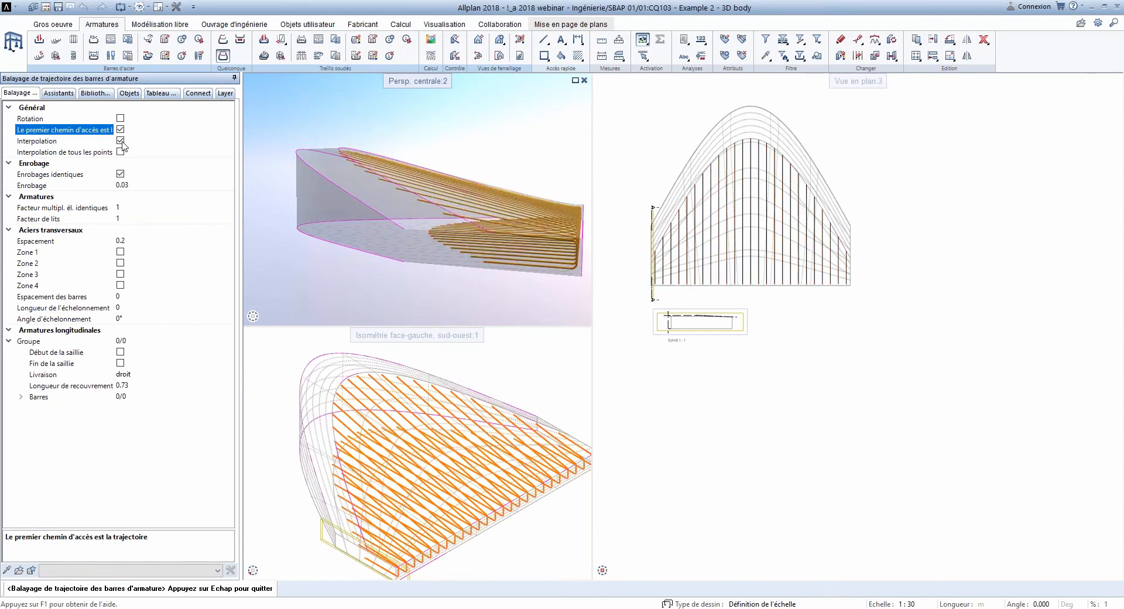
pyautogui.click(120, 140)
pyautogui.click(121, 130)
pyautogui.click(120, 129)
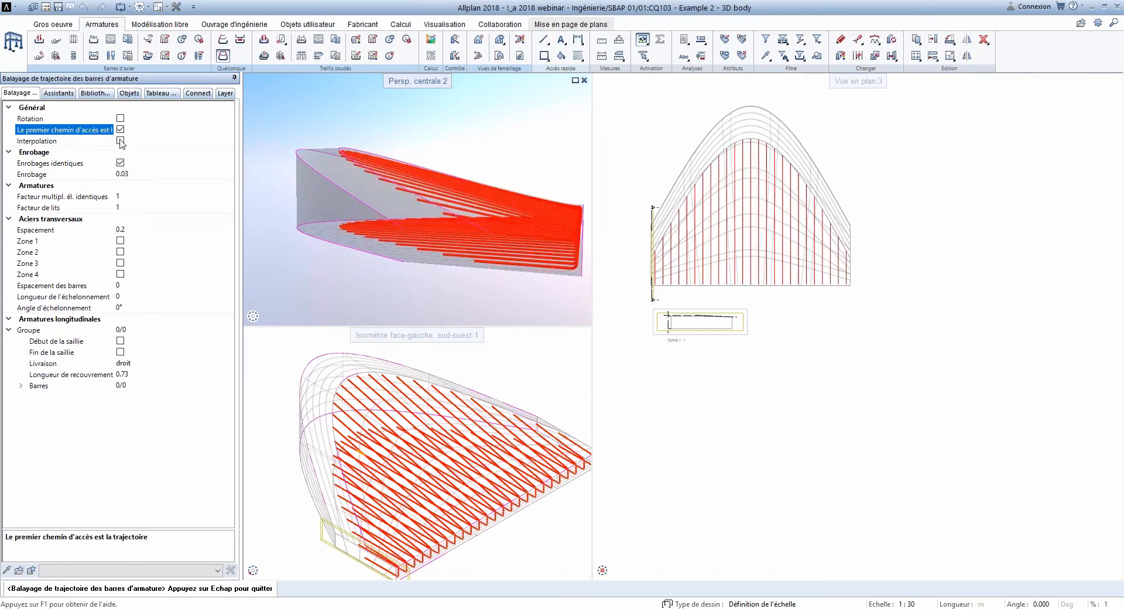
pyautogui.click(121, 141)
pyautogui.scroll(-2, 674, 261)
pyautogui.press('Escape')
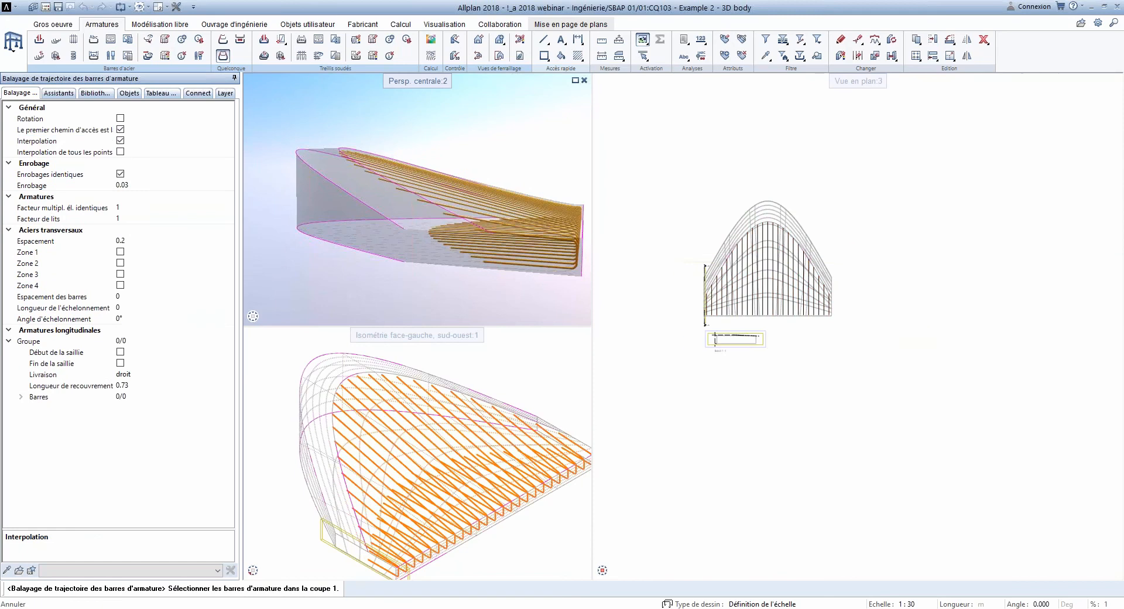
# Step: Undo the bar sweep in the 3D body and open the project's drawing file selection
pyautogui.click(93, 7)
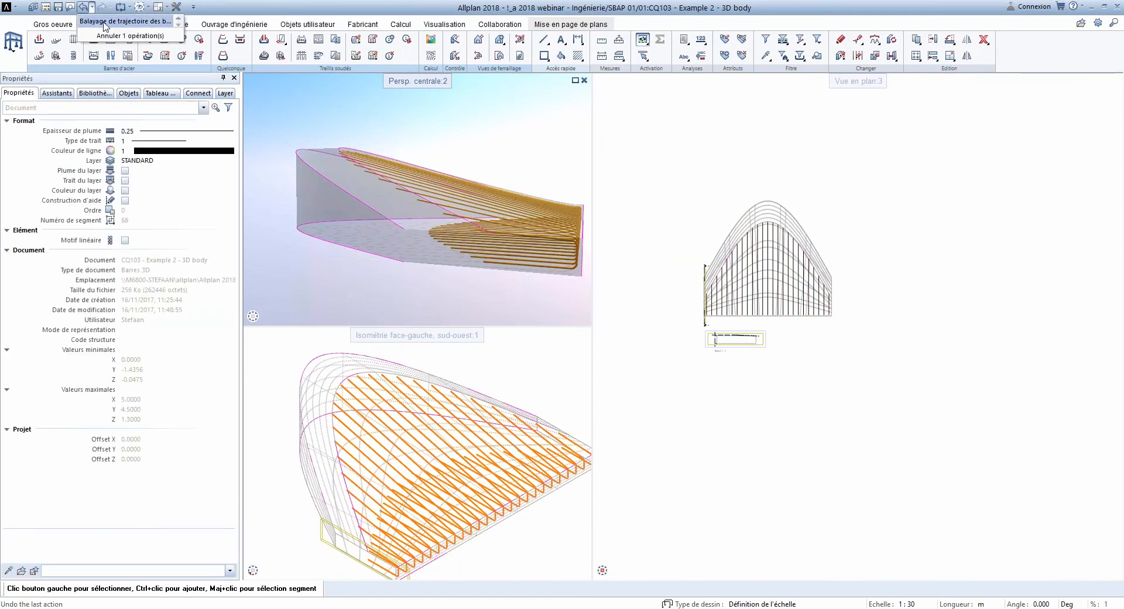
pyautogui.click(105, 26)
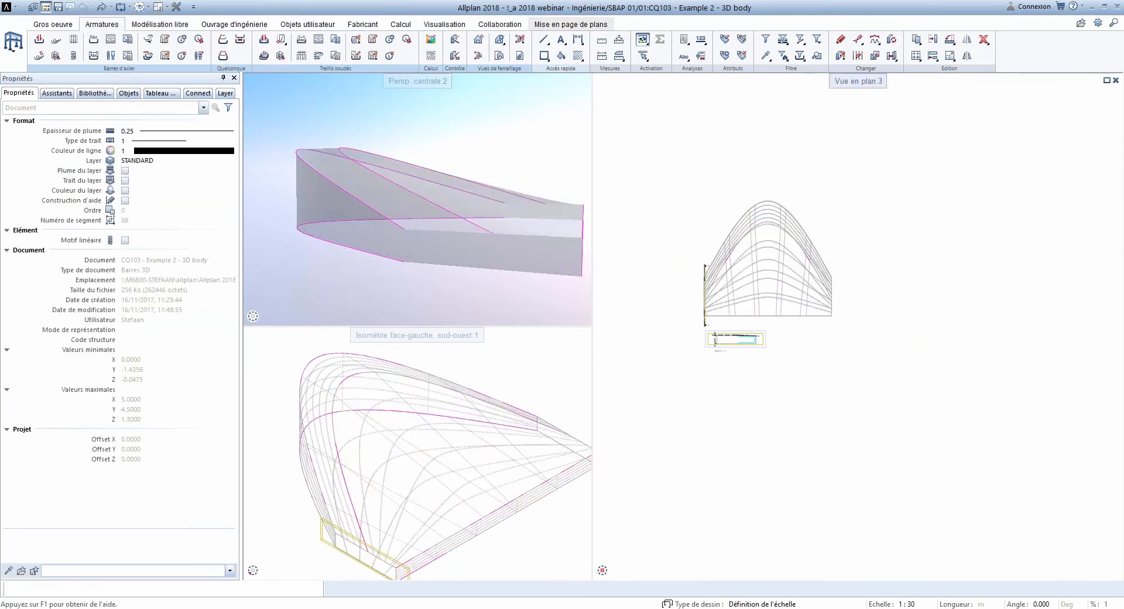
pyautogui.doubleClick(519, 338)
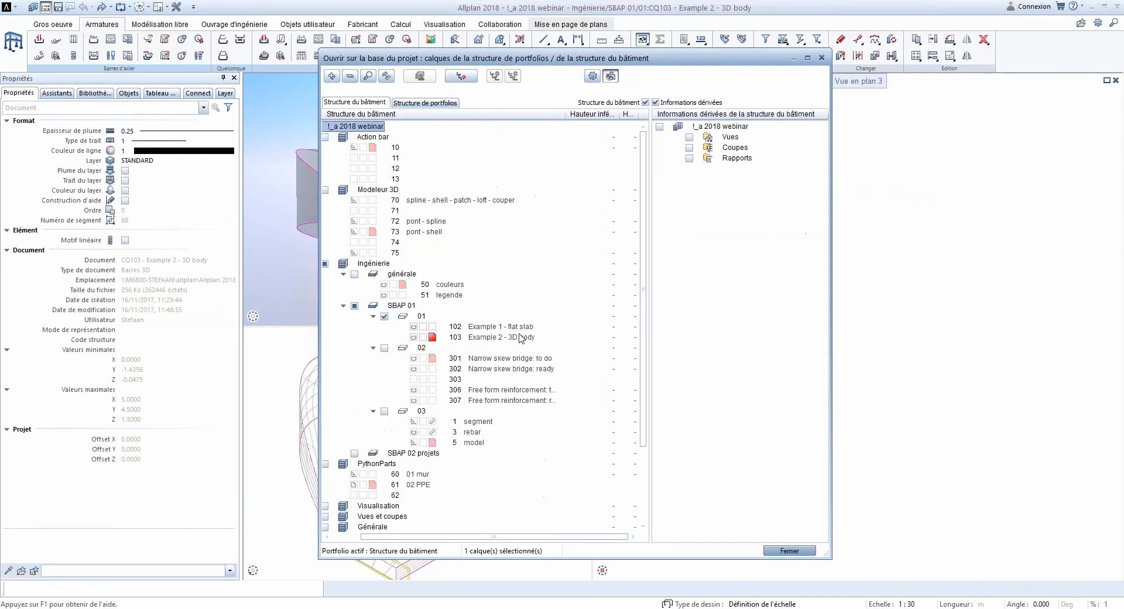
# Step: Open drawing file 301 "Narrow skew bridge: to do" and inspect the skewed bridge slab in the 3D views
pyautogui.doubleClick(455, 358)
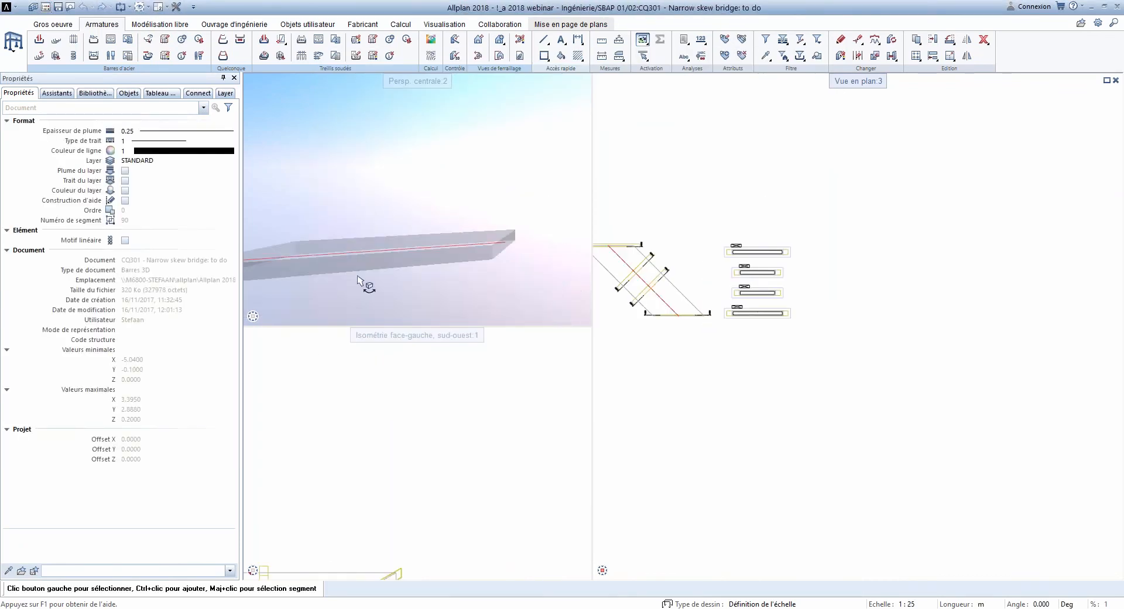
pyautogui.moveTo(325, 280); pyautogui.dragTo(432, 238)
pyautogui.moveTo(404, 237); pyautogui.dragTo(433, 234, button='middle')
pyautogui.moveTo(375, 232)
pyautogui.mouseDown()
pyautogui.moveTo(385, 219)
pyautogui.moveTo(372, 227)
pyautogui.mouseUp()
pyautogui.middleClick(392, 460)
pyautogui.middleClick(392, 460)
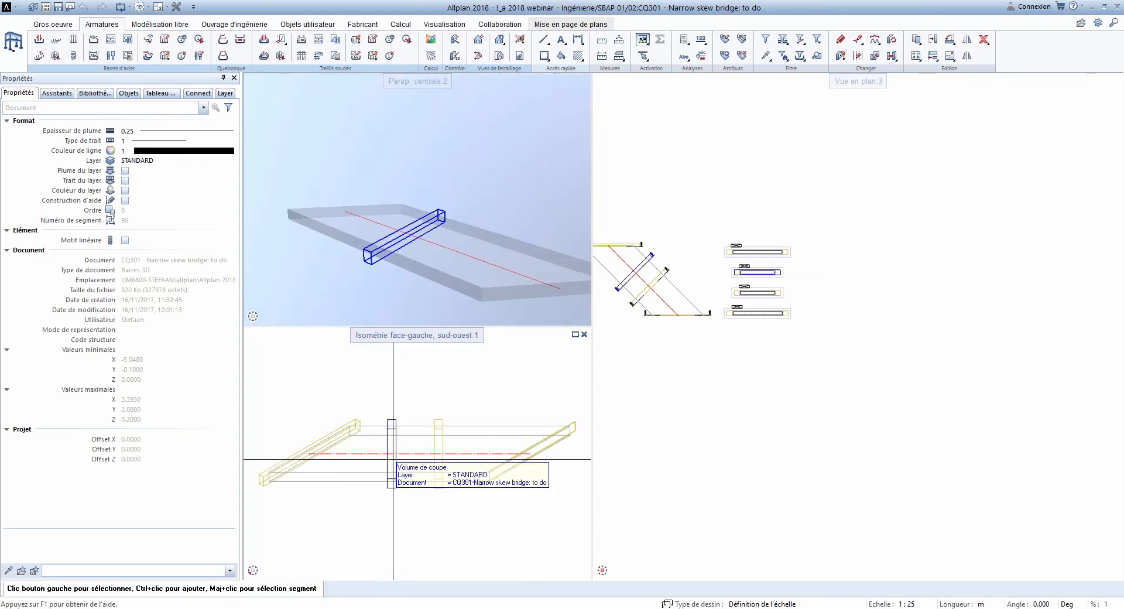
# Step: Examine the section lines in the bridge plan and the reinforcement drawn in sections 1-1 to 4-4
pyautogui.scroll(4, 734, 378)
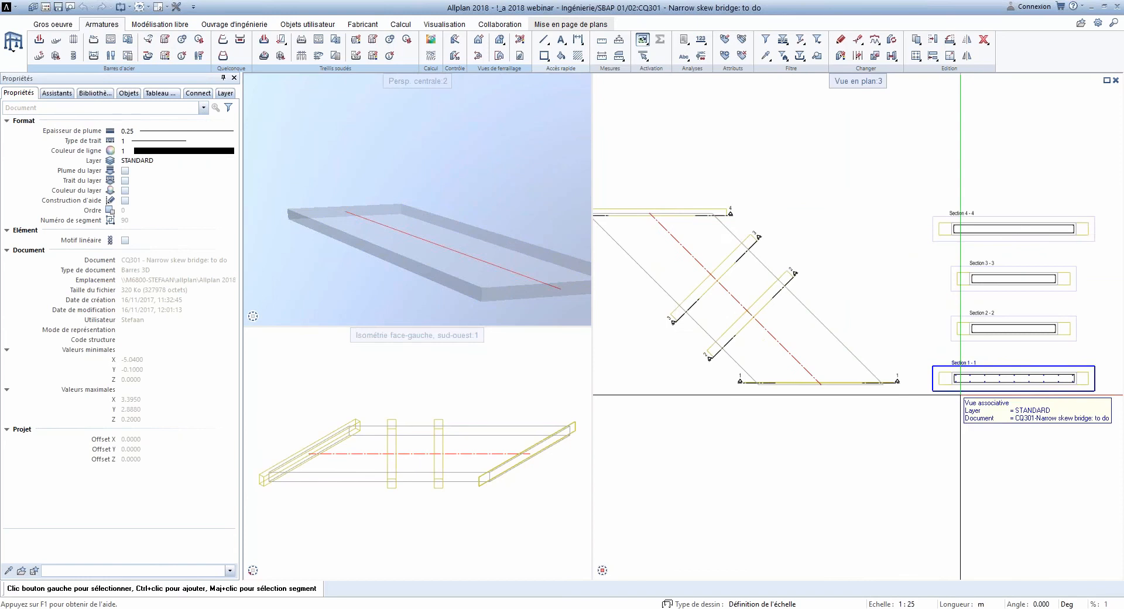
pyautogui.moveTo(1030, 389); pyautogui.dragTo(984, 385, button='middle')
pyautogui.scroll(3, 983, 385)
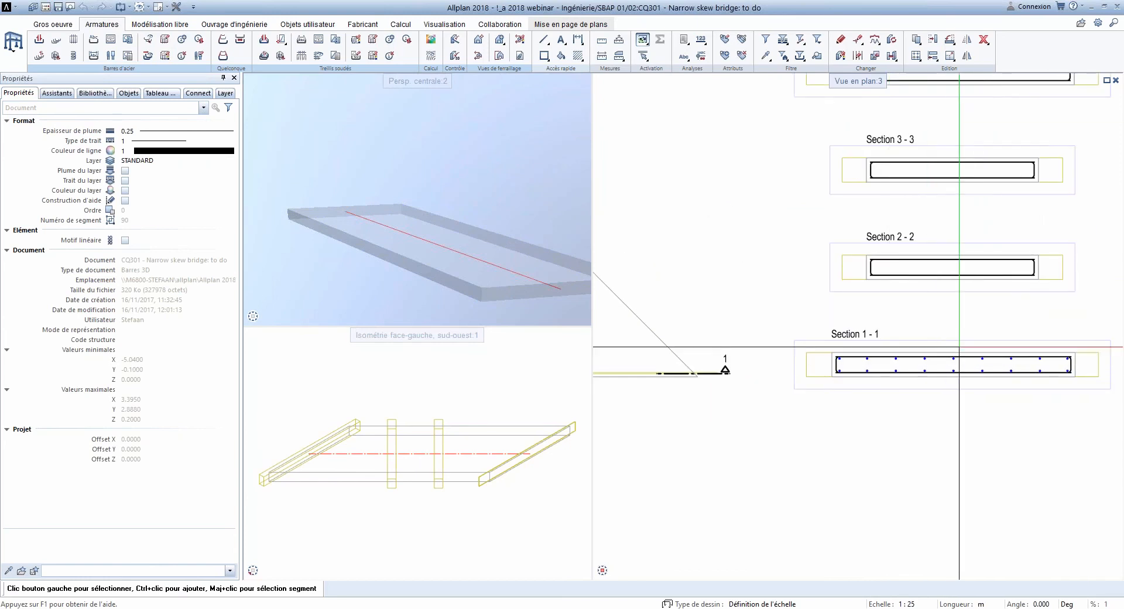
pyautogui.scroll(-2, 961, 349)
pyautogui.moveTo(785, 324); pyautogui.dragTo(931, 396, button='middle')
pyautogui.moveTo(951, 437); pyautogui.dragTo(937, 428, button='middle')
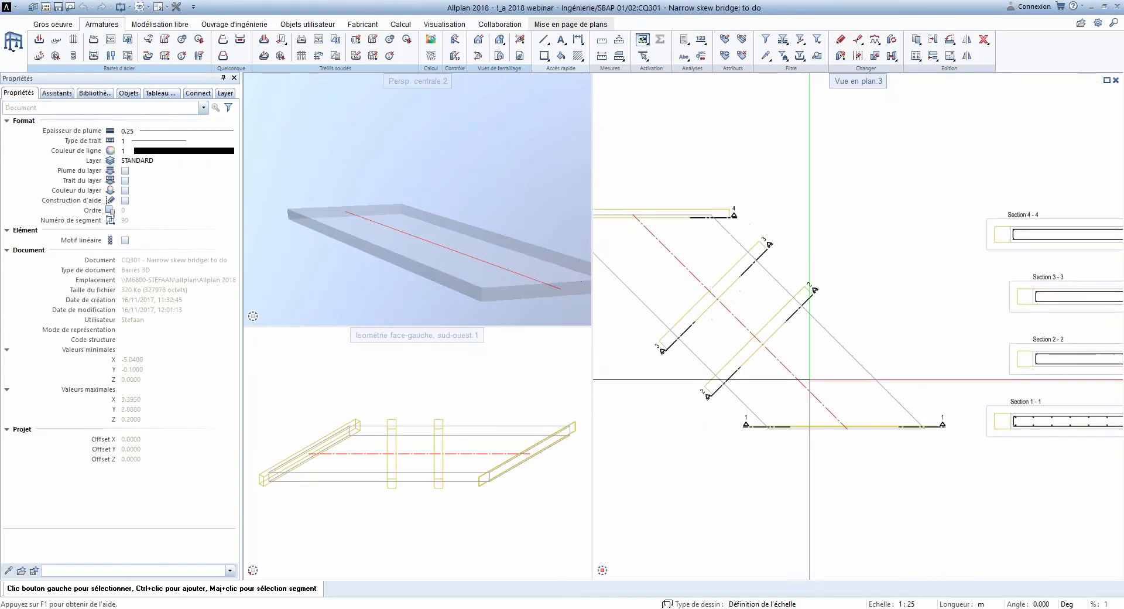
pyautogui.moveTo(1011, 414); pyautogui.dragTo(920, 424, button='middle')
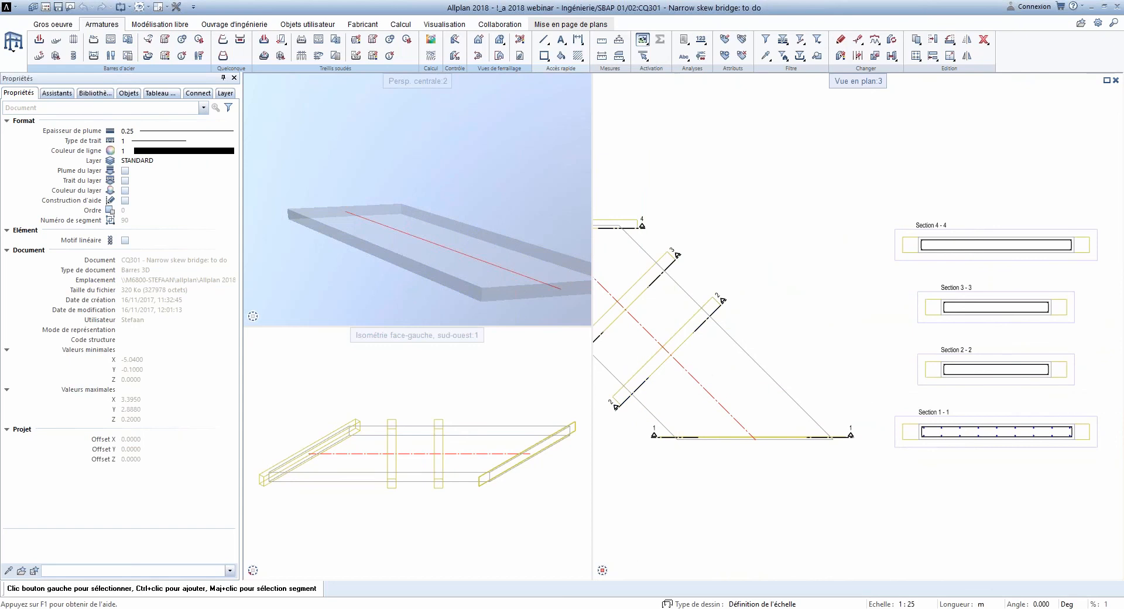
# Step: Start sweeping reinforcement bars along a path and select the bars of Section 1-1 as the first section
pyautogui.click(226, 54)
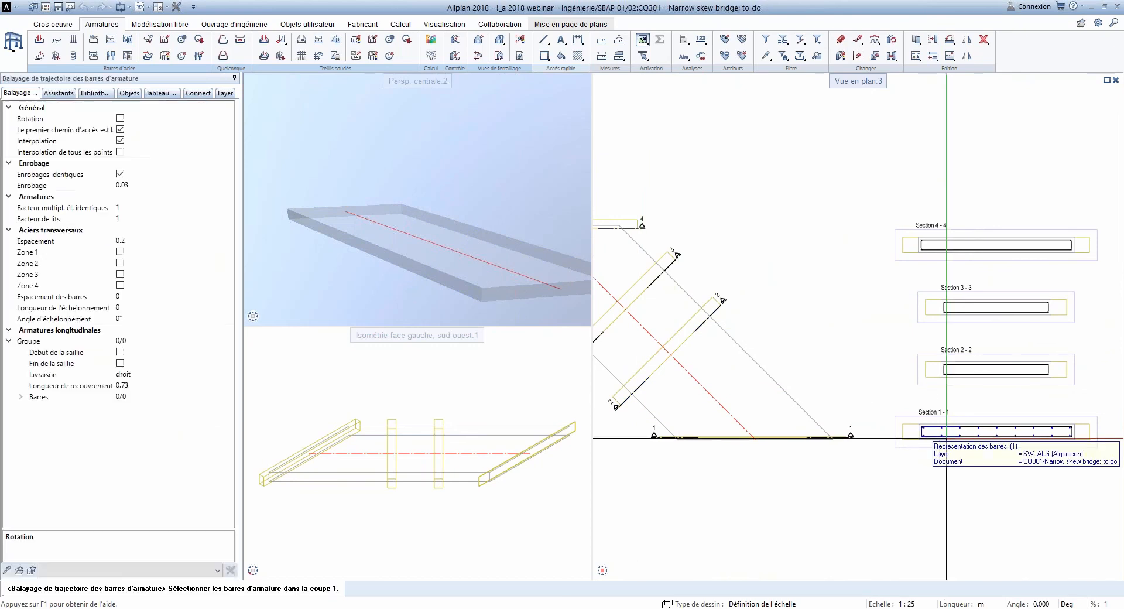
pyautogui.scroll(5, 892, 435)
pyautogui.moveTo(892, 436); pyautogui.dragTo(847, 349)
pyautogui.scroll(-6, 795, 382)
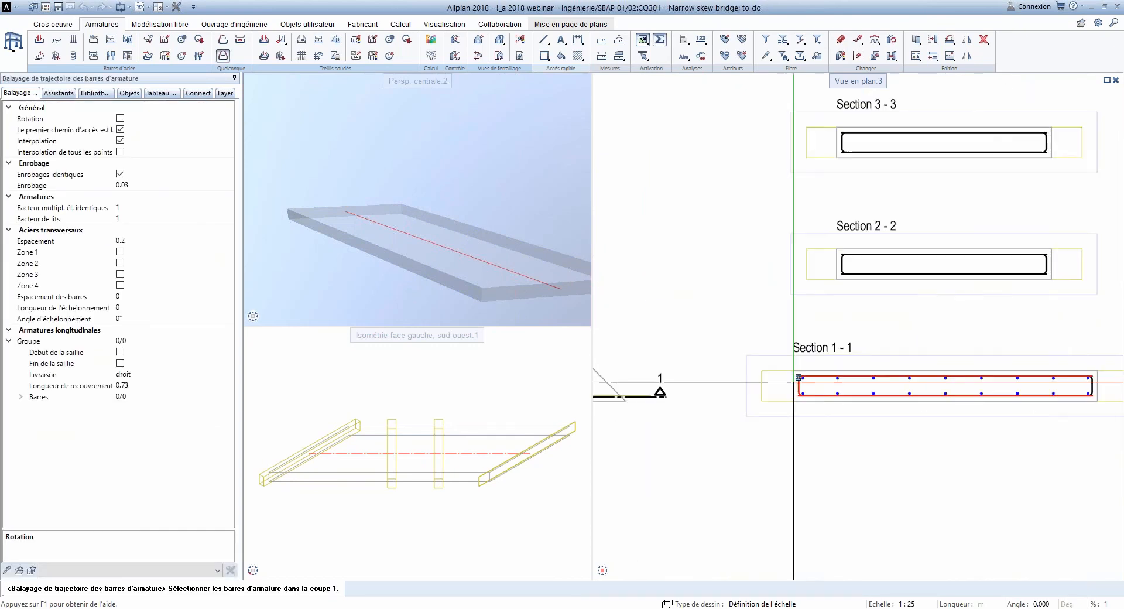
pyautogui.scroll(5, 1103, 396)
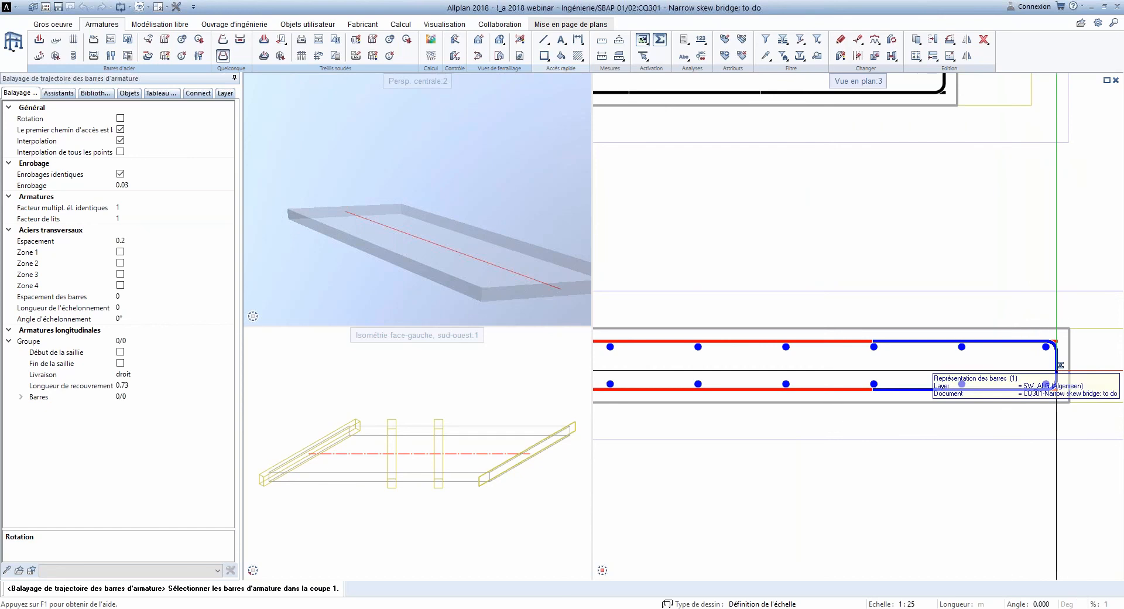
pyautogui.scroll(-6, 996, 332)
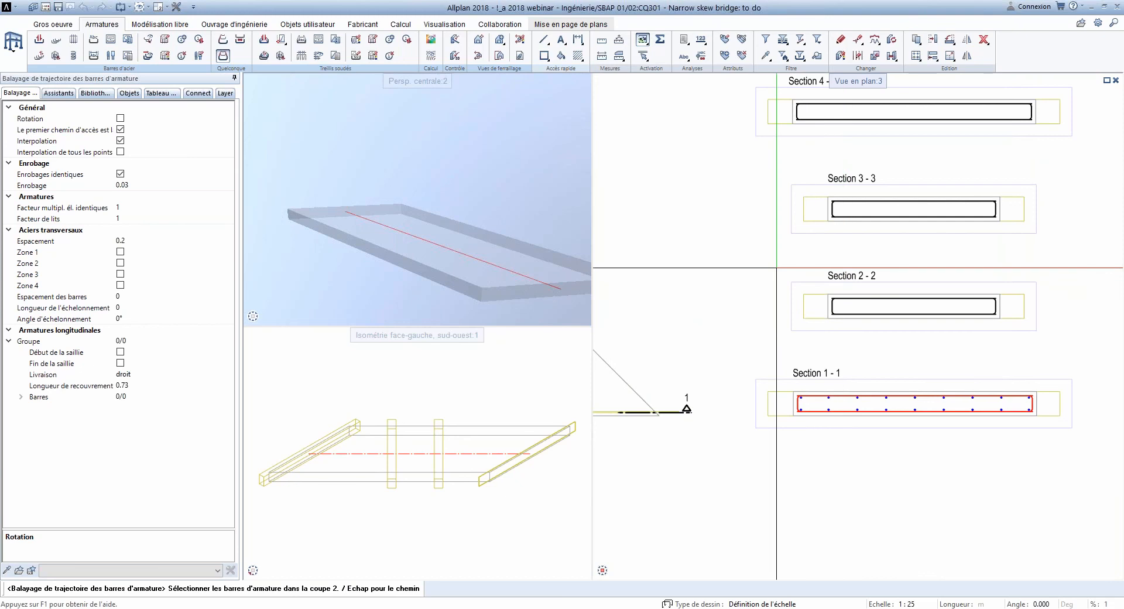
# Step: Select the bars in Sections 2-2, 3-3 and 4-4 as the further sweep sections and finish the section selection
pyautogui.moveTo(778, 267); pyautogui.dragTo(1074, 349)
pyautogui.moveTo(769, 174); pyautogui.dragTo(1086, 243)
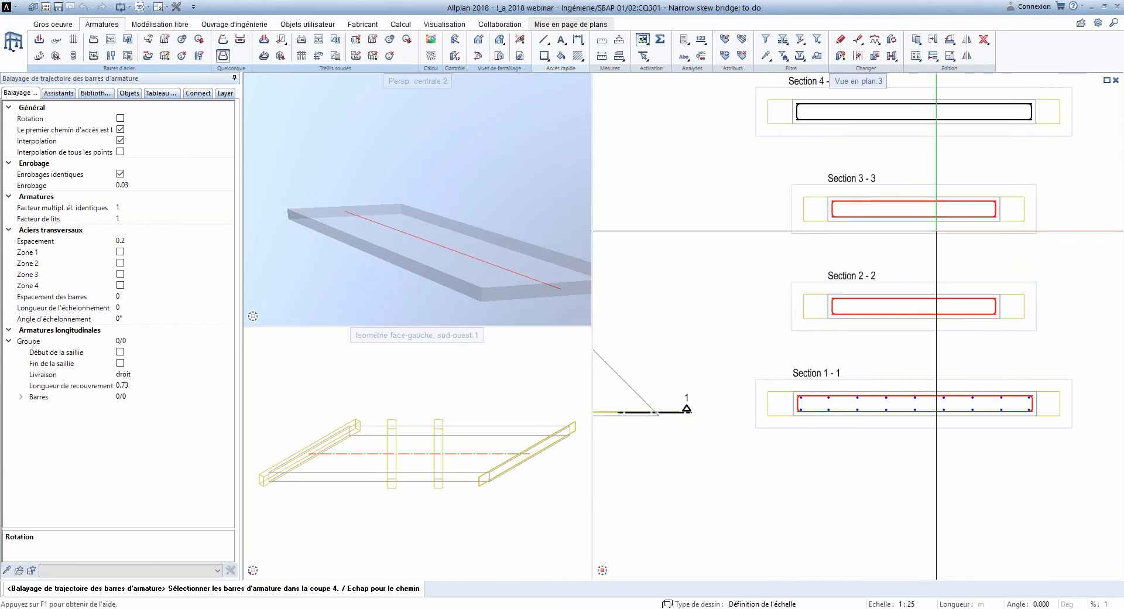
pyautogui.moveTo(1086, 243); pyautogui.dragTo(1097, 325, button='middle')
pyautogui.moveTo(740, 145); pyautogui.dragTo(1093, 237)
pyautogui.scroll(-4, 989, 283)
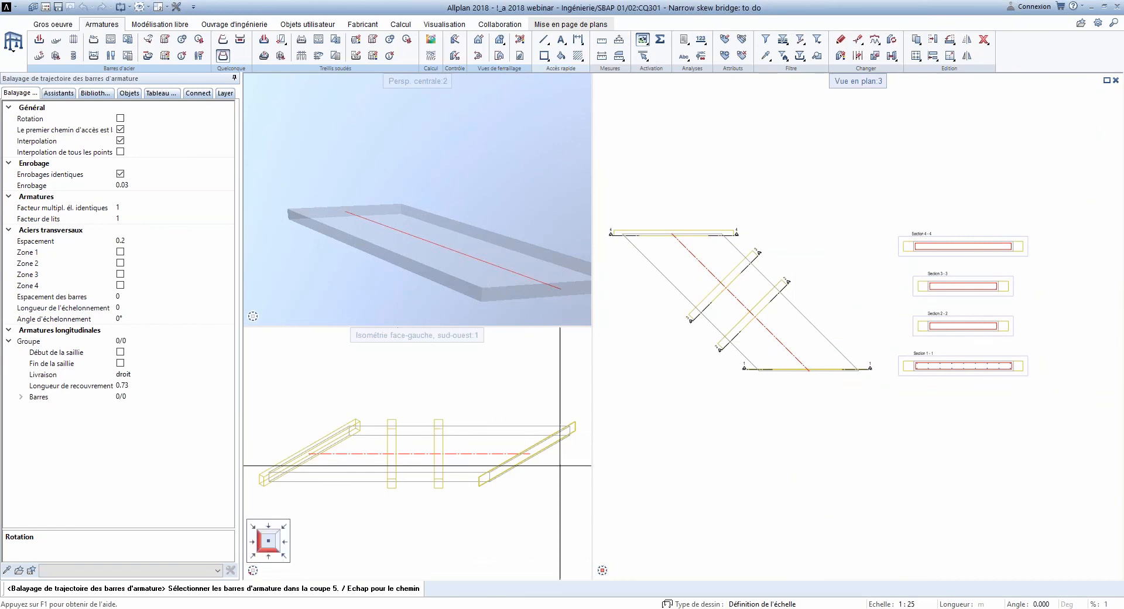
pyautogui.press('Escape')
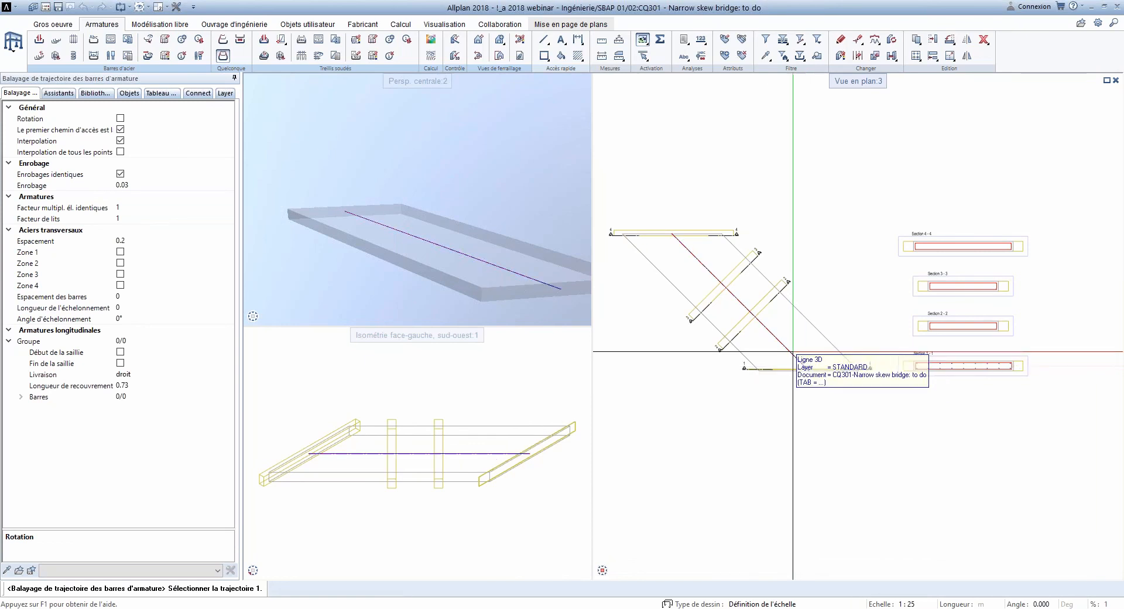
# Step: Define the sweep paths with the slab's central 3D line first, followed by its four longitudinal edges, and generate the stirrups
pyautogui.click(708, 264)
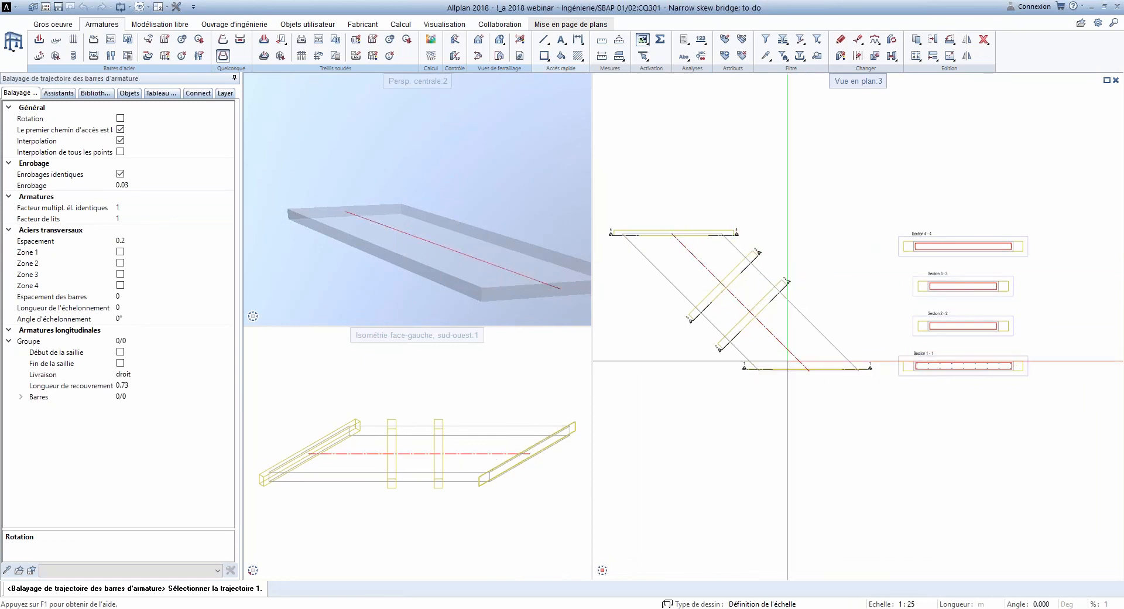
pyautogui.scroll(2, 478, 475)
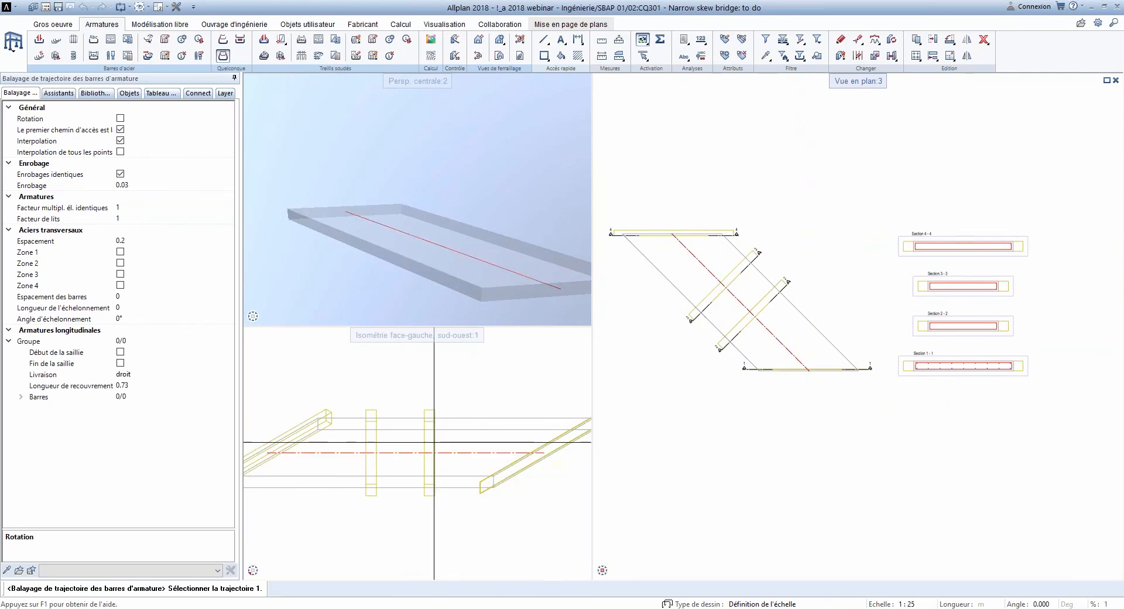
pyautogui.click(468, 452)
pyautogui.click(468, 475)
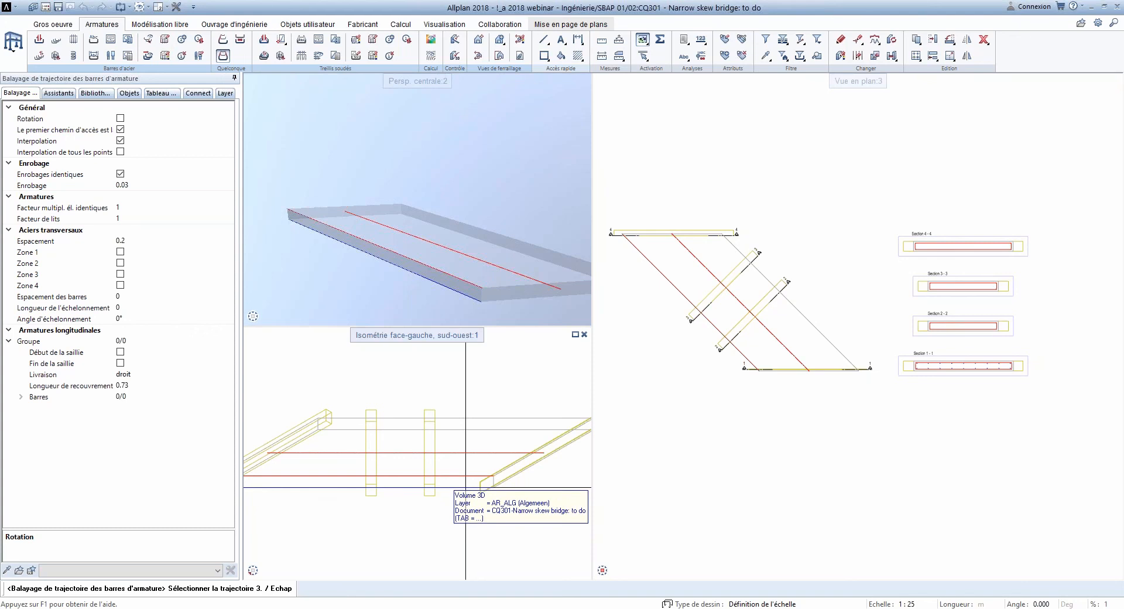
pyautogui.click(466, 487)
pyautogui.click(497, 418)
pyautogui.click(501, 429)
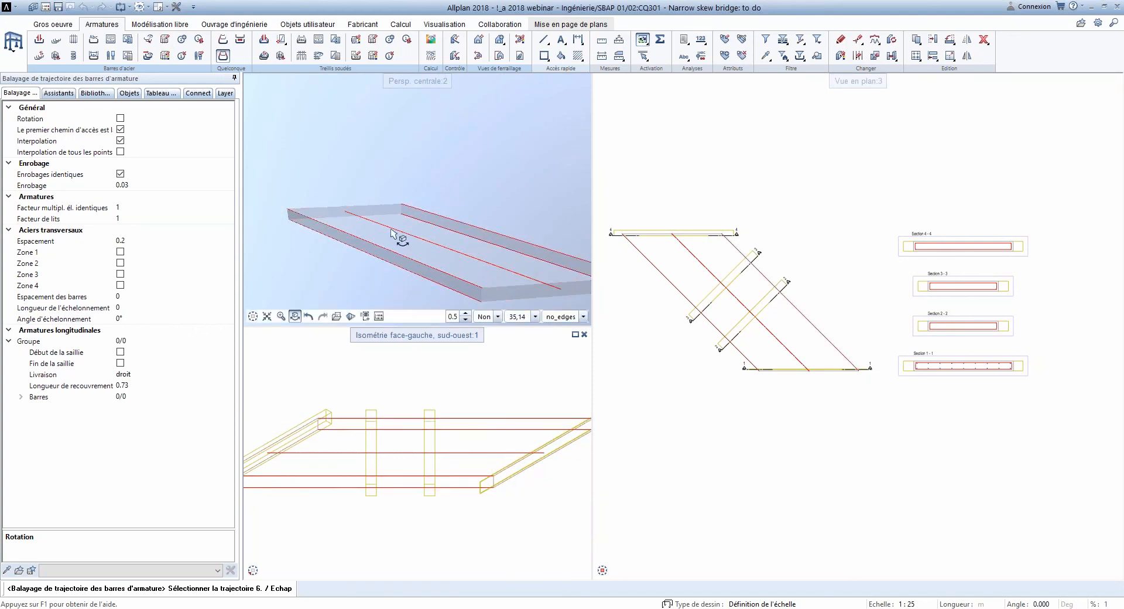
pyautogui.press('Escape')
# Step: Try the sweep options "Le premier chemin d'accès est la trajectoire" and "Interpolation" off and on for the generated stirrups
pyautogui.moveTo(345, 229); pyautogui.dragTo(489, 202)
pyautogui.scroll(2, 787, 371)
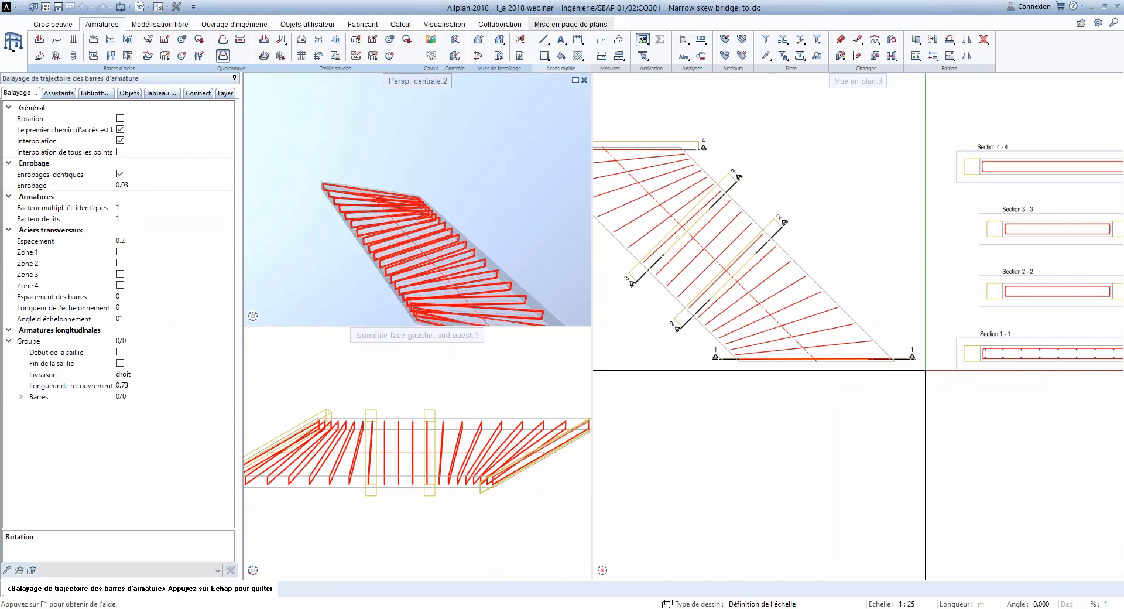
pyautogui.scroll(-3, 925, 370)
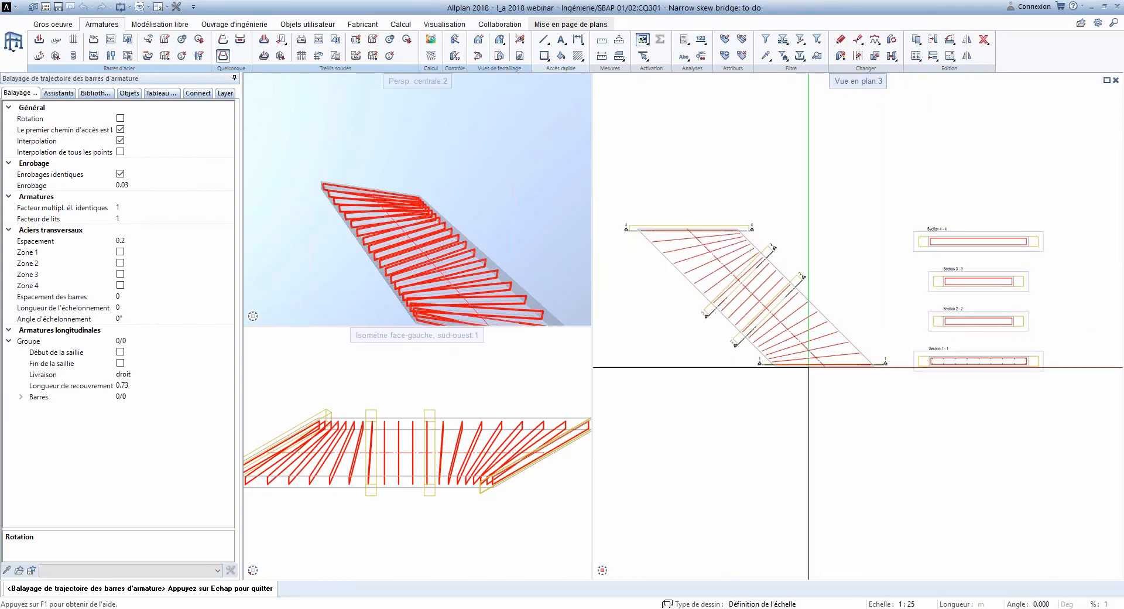
pyautogui.scroll(2, 791, 360)
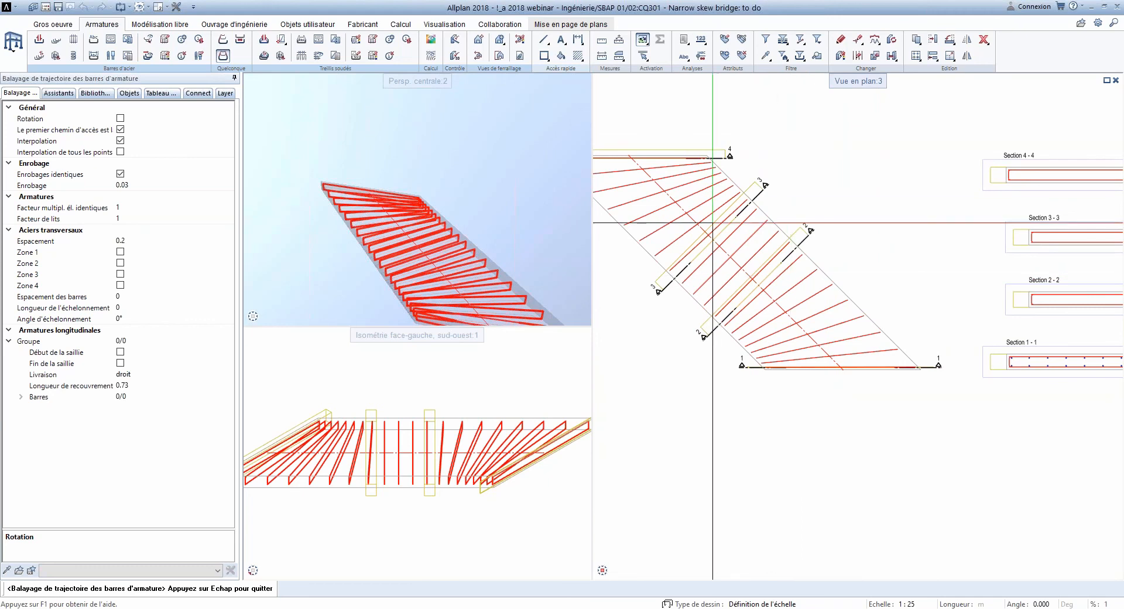
pyautogui.scroll(-2, 853, 378)
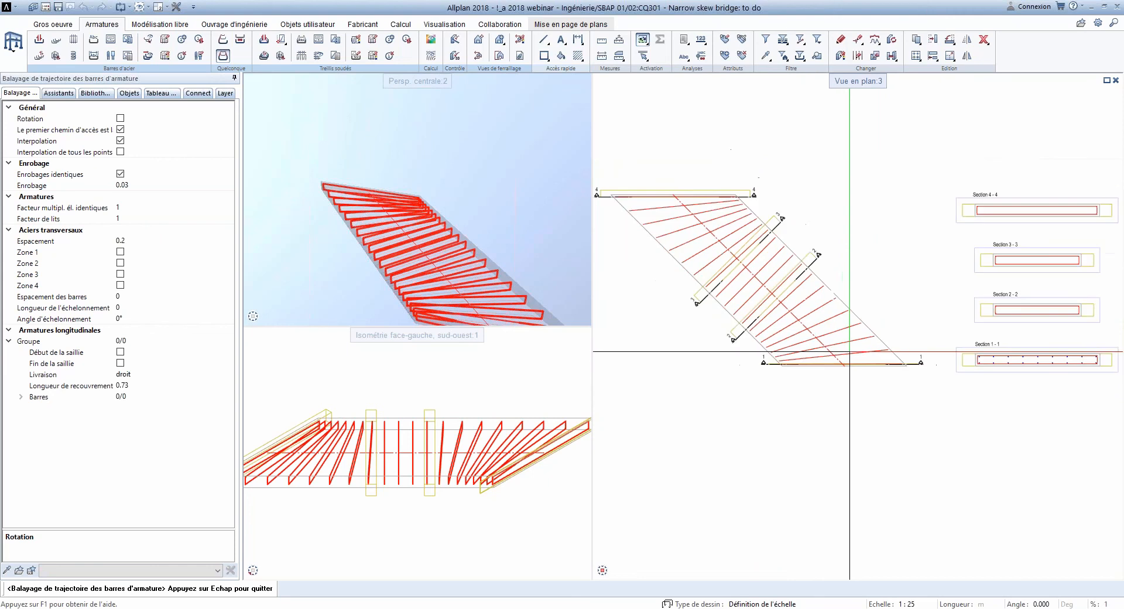
pyautogui.click(120, 140)
pyautogui.click(120, 131)
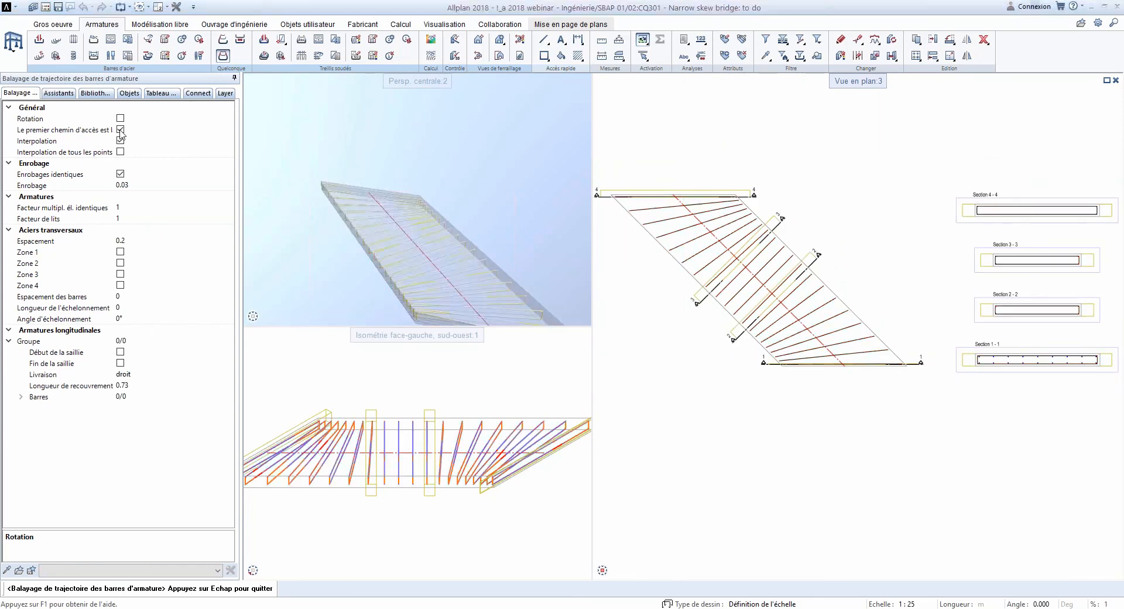
pyautogui.click(120, 129)
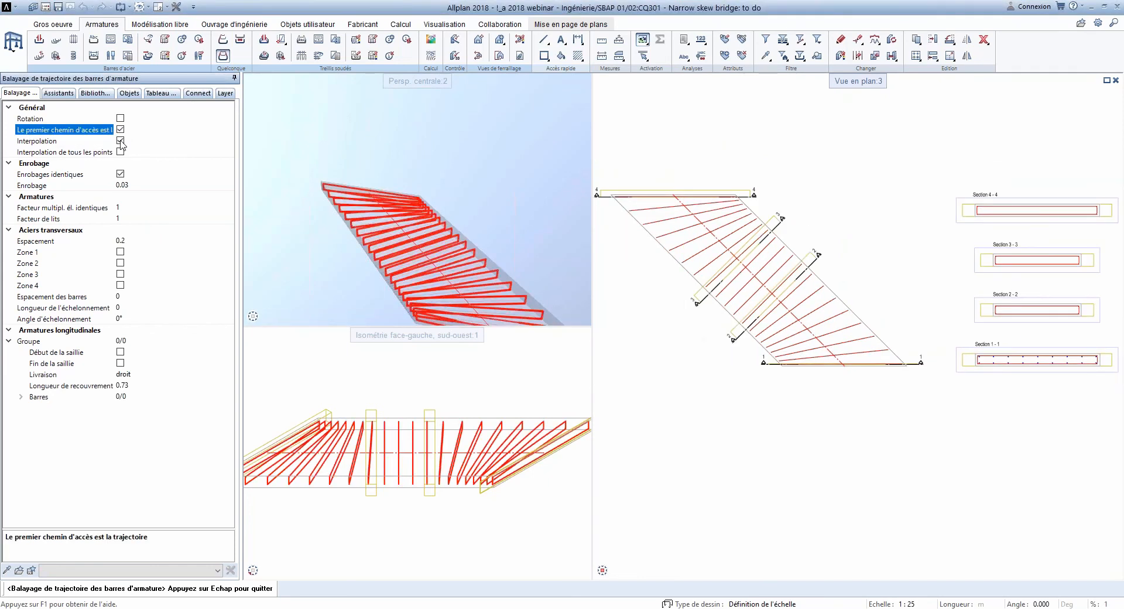
pyautogui.click(120, 140)
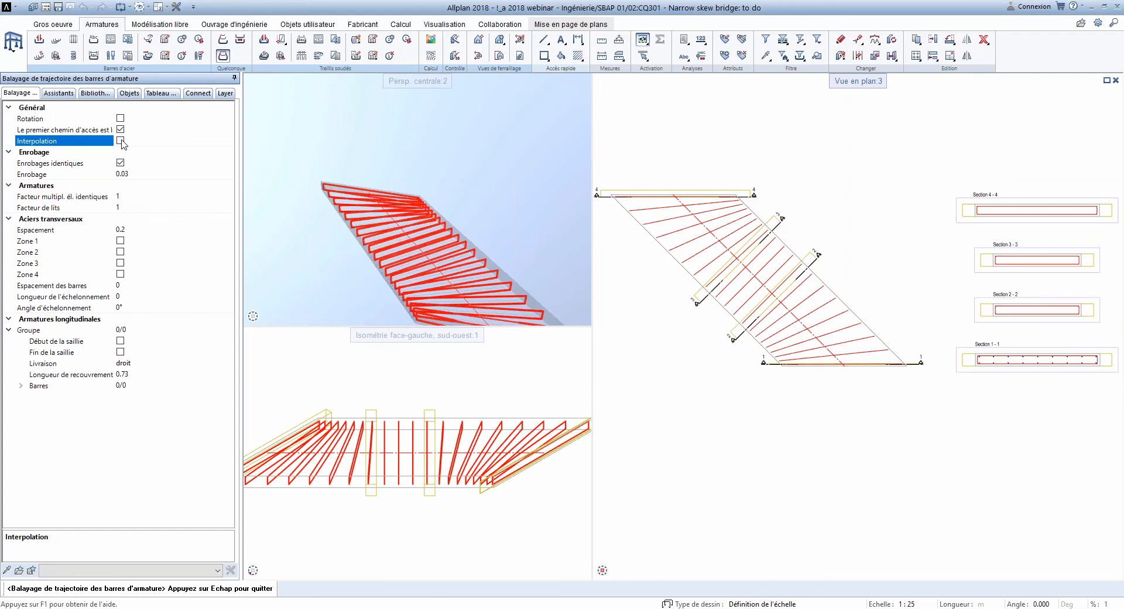
pyautogui.click(120, 140)
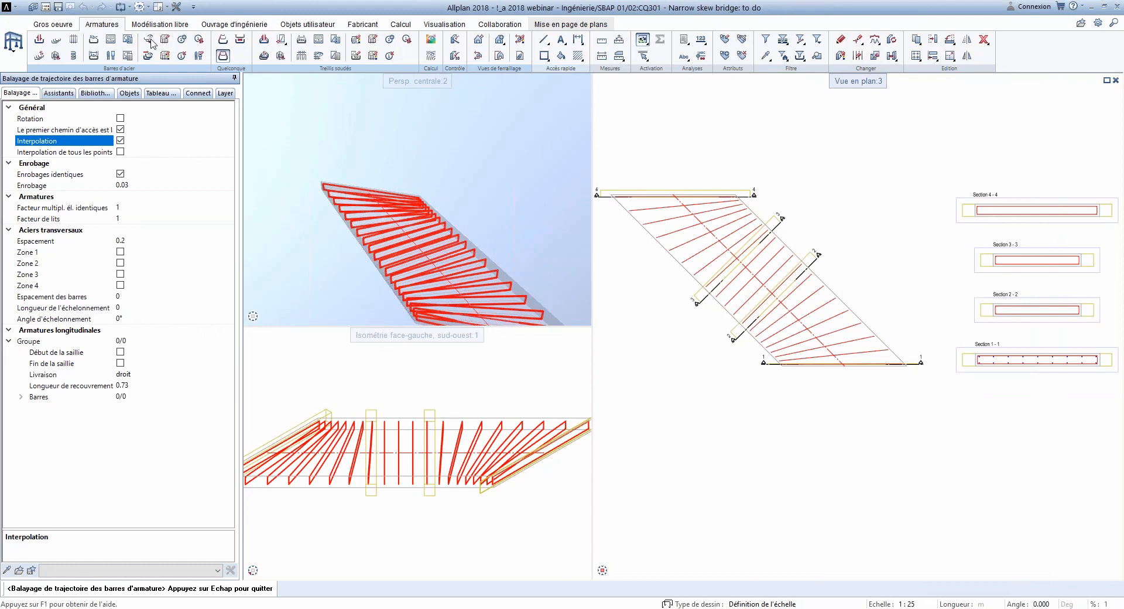
# Step: Finish the path sweep command and undo the swept reinforcement in the bridge slab
pyautogui.press('Escape')
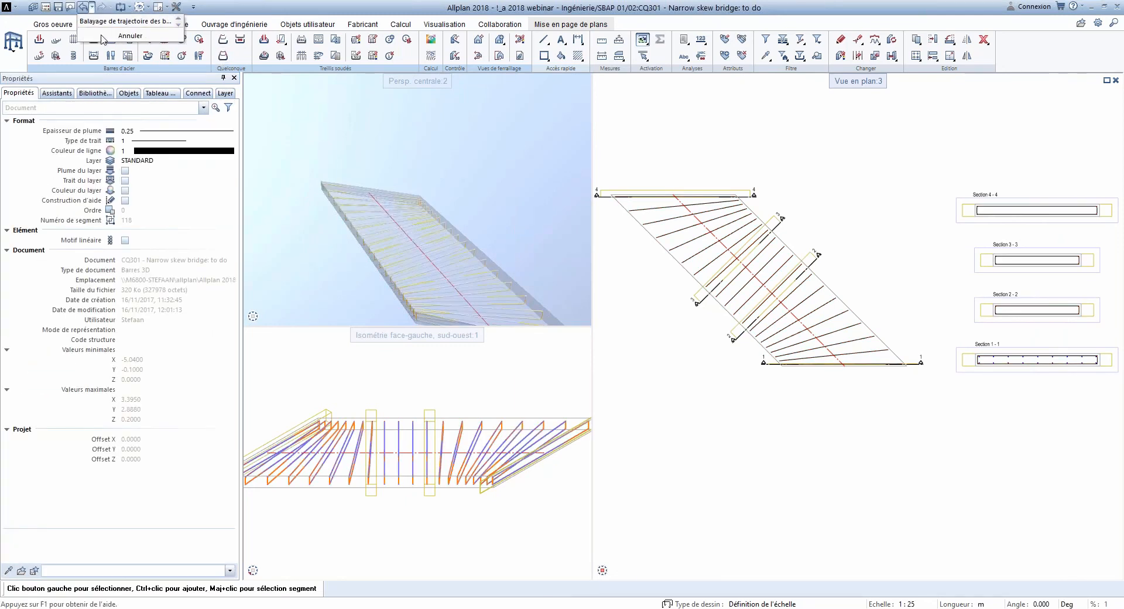
pyautogui.click(99, 25)
# Step: Open drawing file 5 "model" from group 03 of SBAP 01 and show the box-girder bridge in perspective
pyautogui.doubleClick(786, 459)
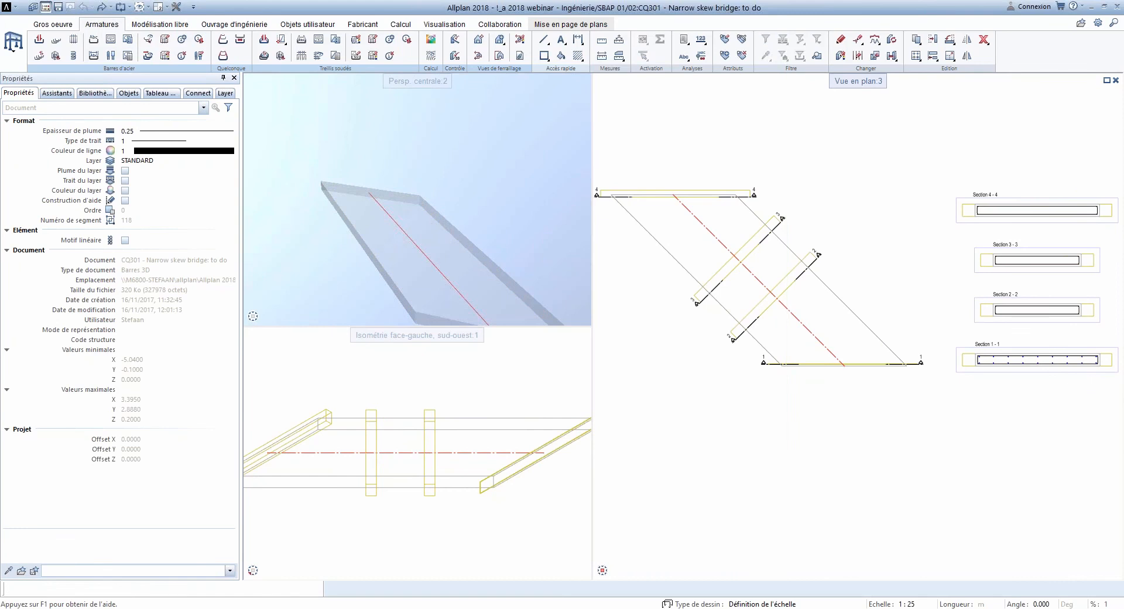
pyautogui.scroll(-2, 465, 368)
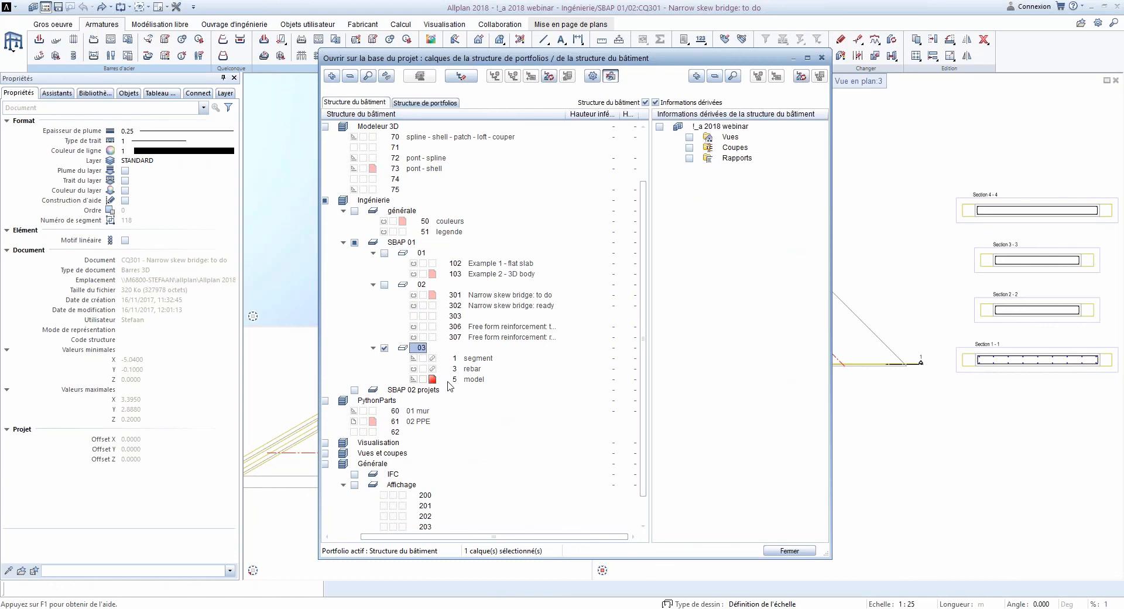
pyautogui.doubleClick(456, 380)
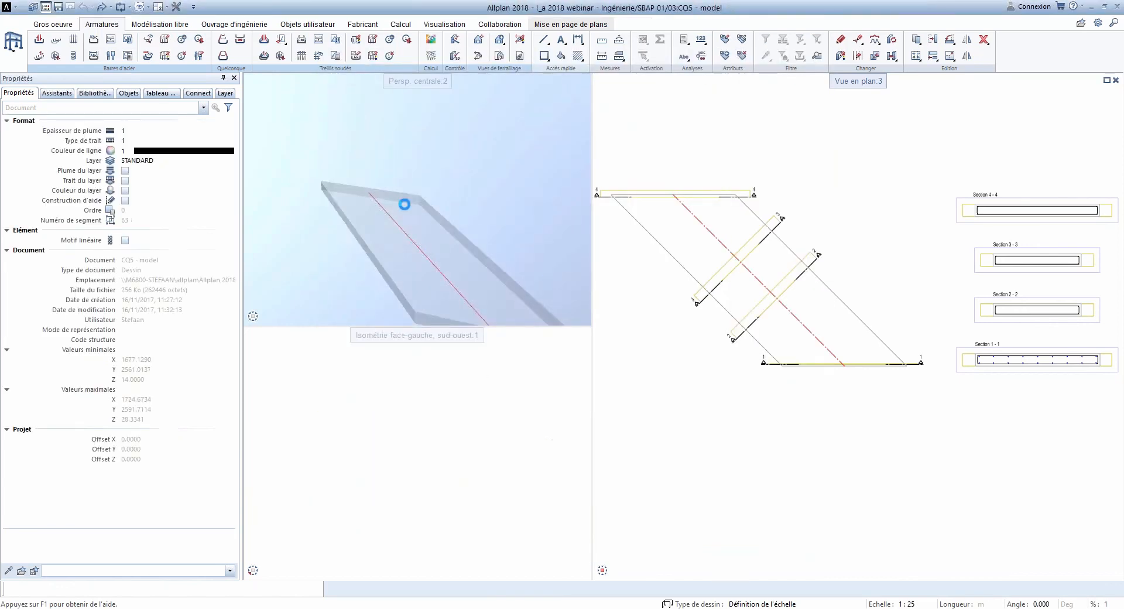
pyautogui.moveTo(393, 177); pyautogui.dragTo(362, 222)
pyautogui.moveTo(566, 293); pyautogui.dragTo(534, 264)
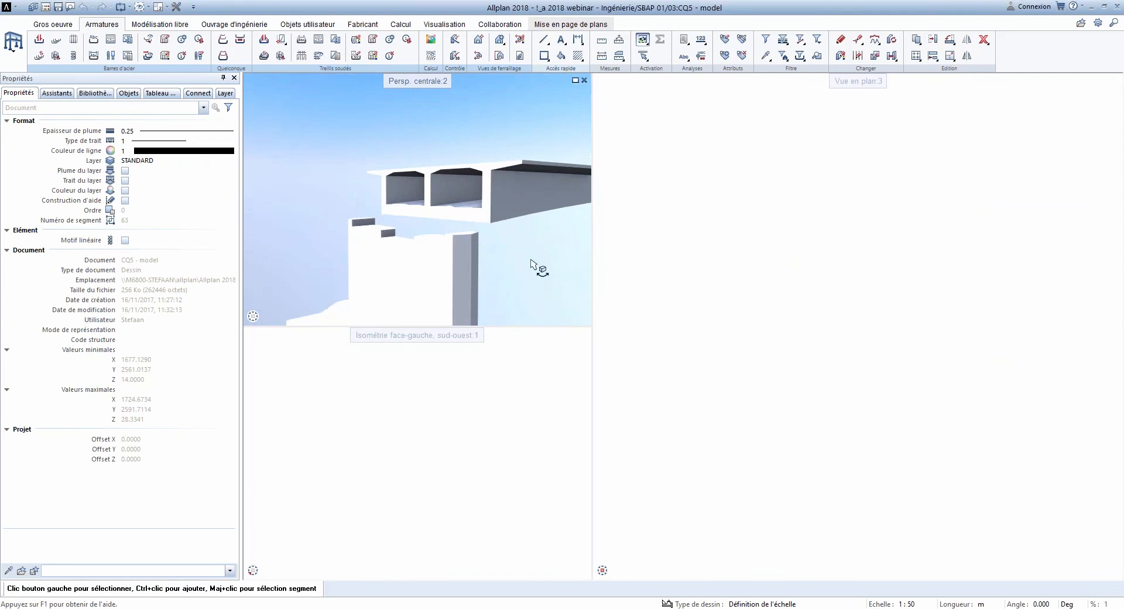
# Step: Switch the perspective view to a render mode with visible edges and bring the whole bridge into the plan view
pyautogui.scroll(-3, 471, 236)
pyautogui.scroll(3, 503, 220)
pyautogui.click(584, 317)
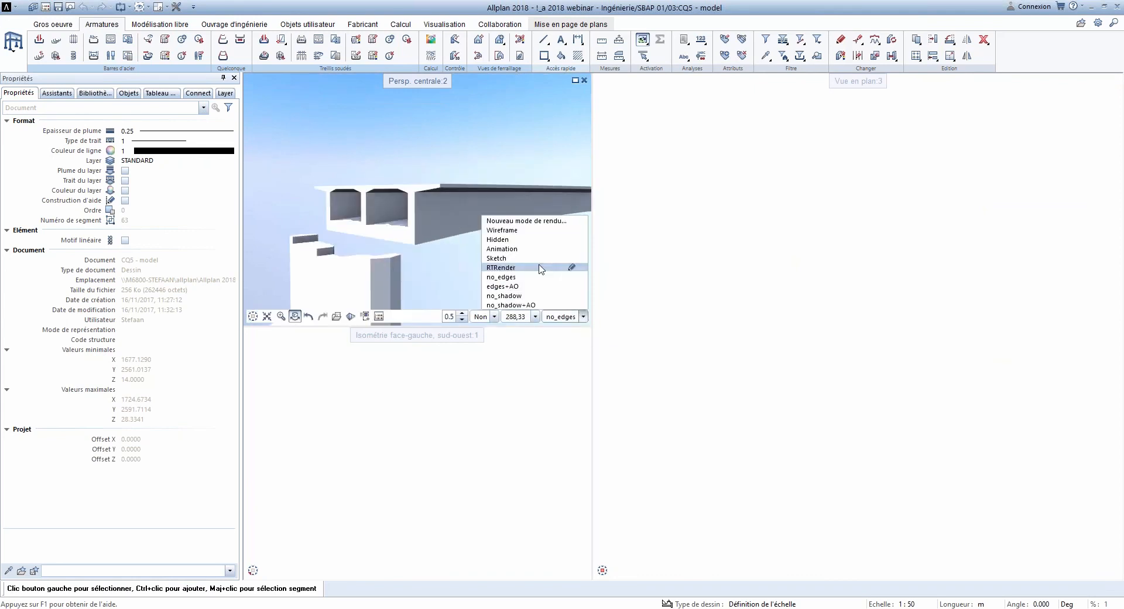
pyautogui.click(523, 255)
pyautogui.moveTo(441, 233); pyautogui.dragTo(501, 237)
pyautogui.middleClick(720, 329)
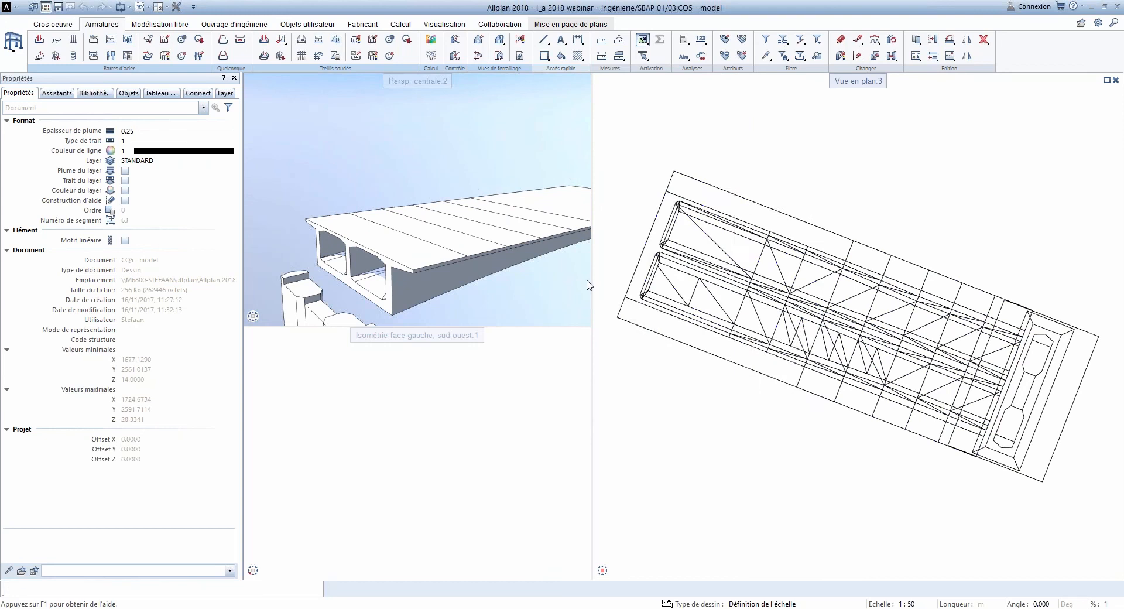
# Step: Load drawing files 1 "segment" and 5 "model" alongside 3 "rebar", with "rebar" as the active file
pyautogui.hotkey('ctrl', 'o')
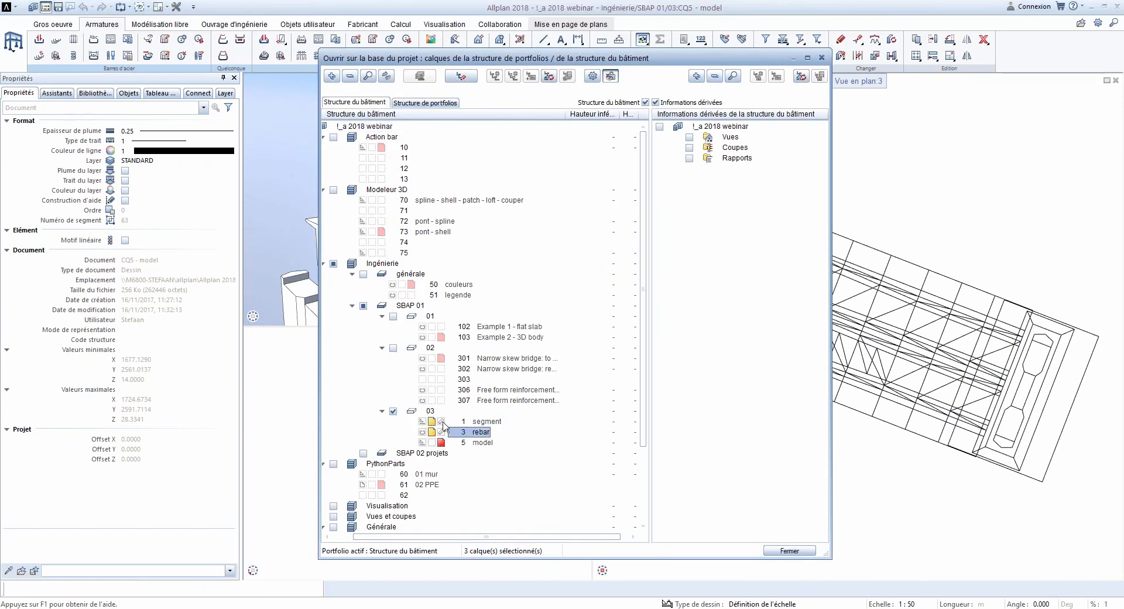
pyautogui.click(790, 551)
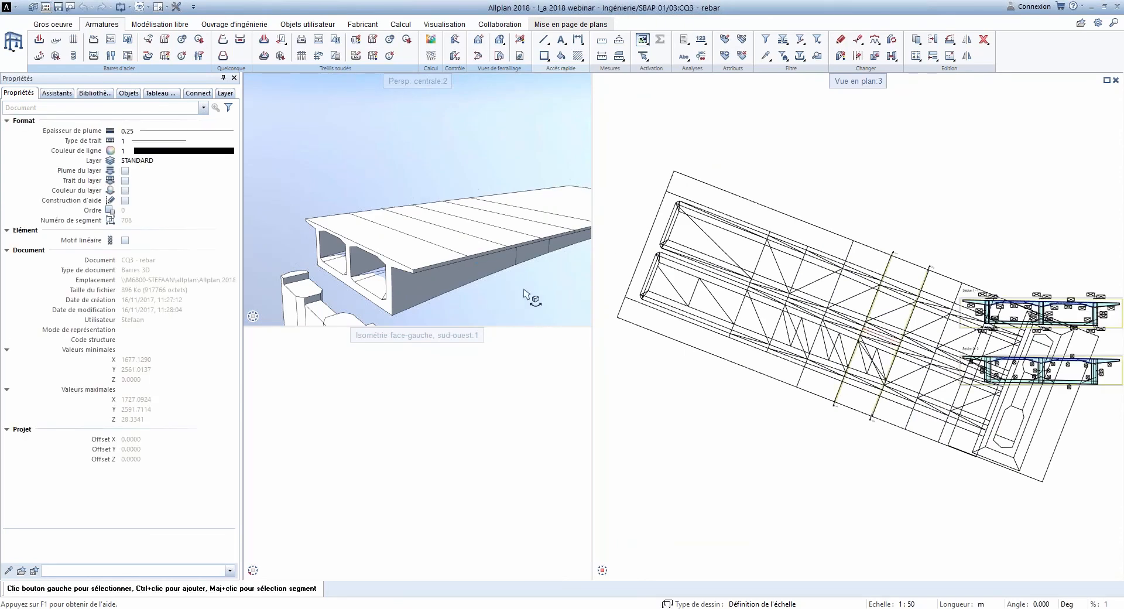
# Step: Hide drawing file CQ5-model and show the bridge segment's open end face close up in the perspective view
pyautogui.scroll(-1, 453, 262)
pyautogui.scroll(1, 458, 255)
pyautogui.click(128, 94)
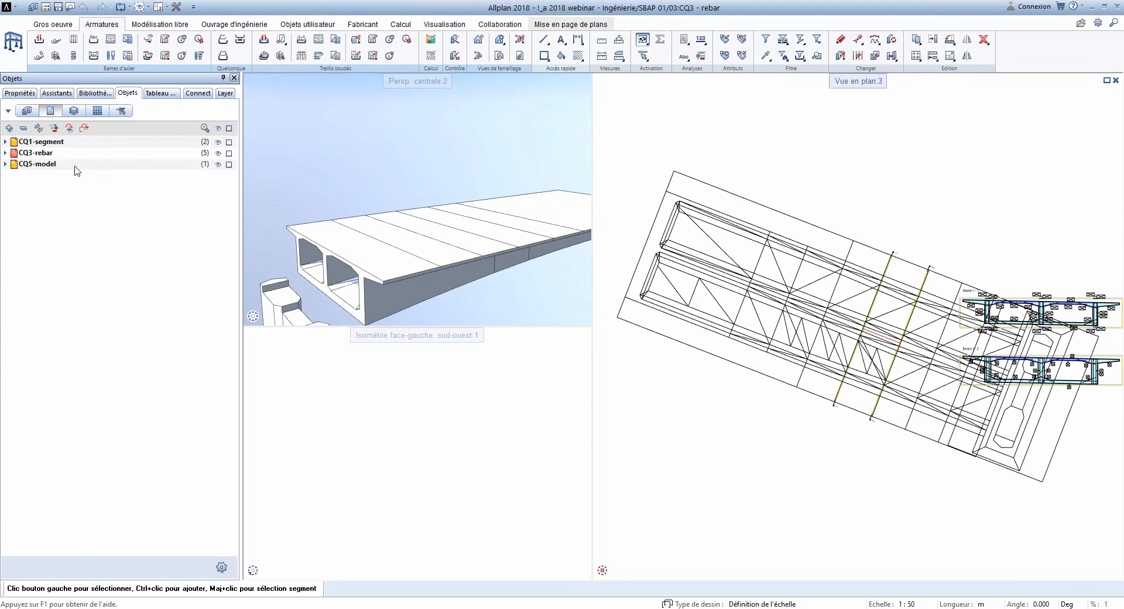
pyautogui.click(219, 164)
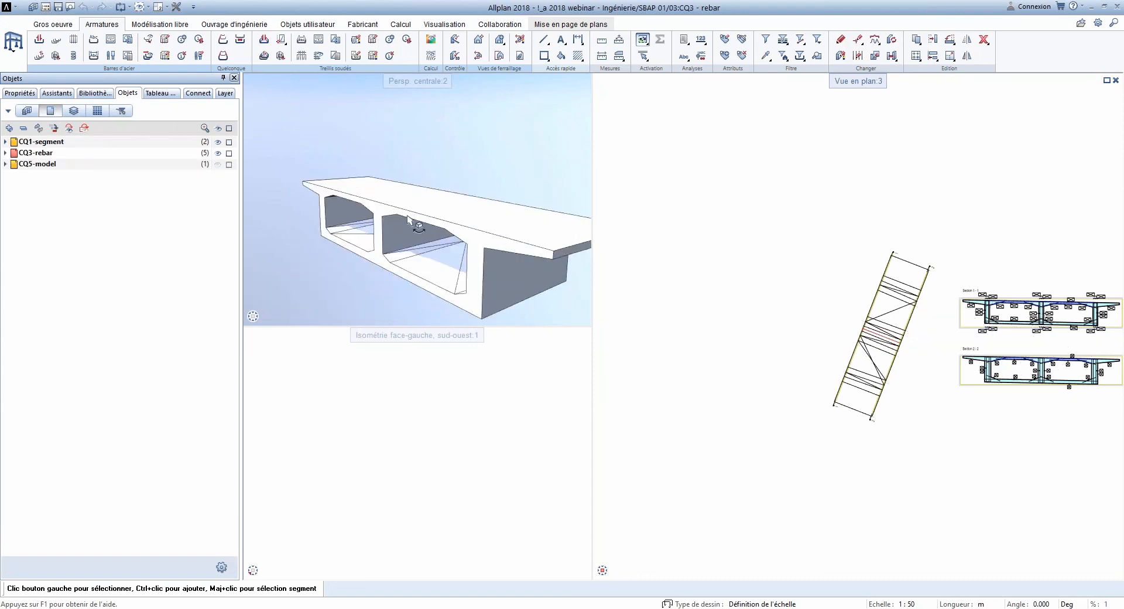
pyautogui.moveTo(438, 222); pyautogui.dragTo(365, 253)
pyautogui.moveTo(521, 191); pyautogui.dragTo(414, 211, button='middle')
pyautogui.moveTo(414, 210); pyautogui.dragTo(393, 222)
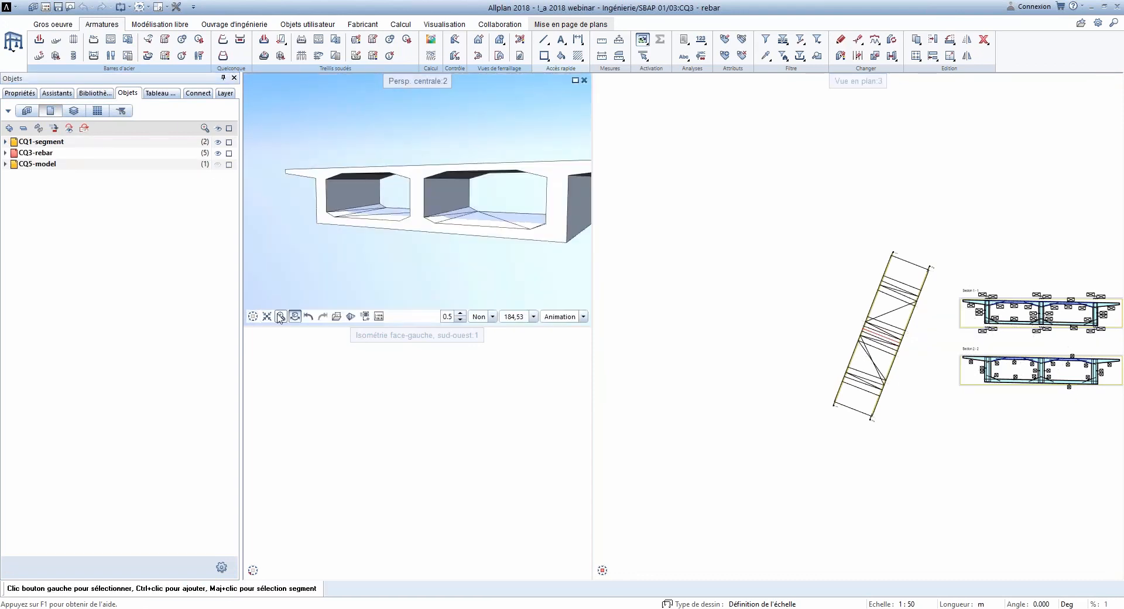
pyautogui.scroll(5, 436, 217)
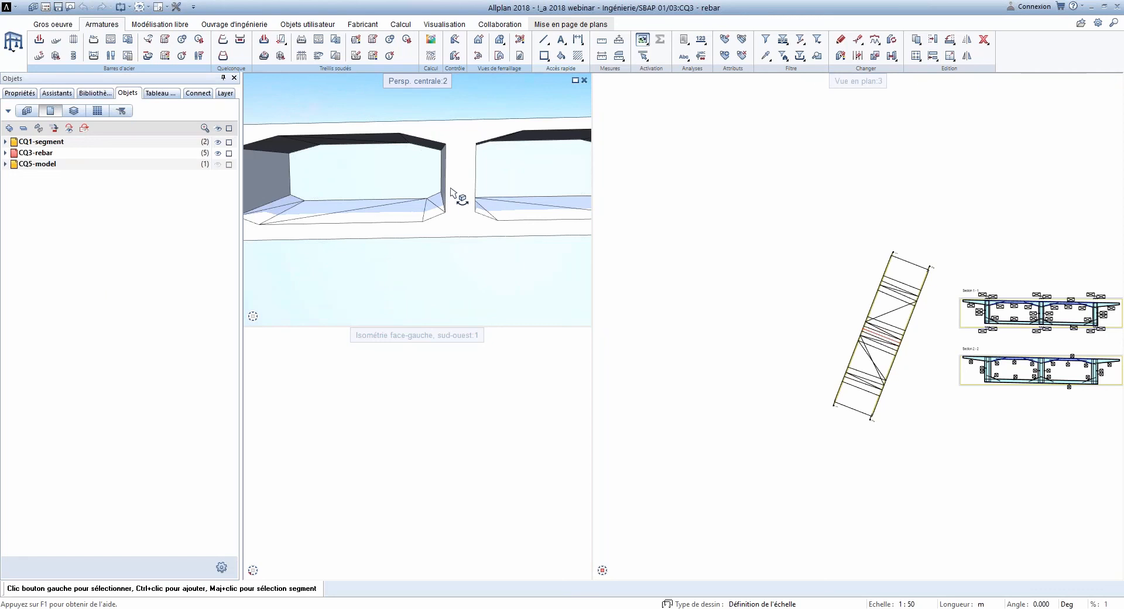
pyautogui.moveTo(451, 189); pyautogui.dragTo(487, 195)
# Step: Start a path sweep of reinforcement, selecting all bars in Section 1-1 and then all bars in Section 2-2
pyautogui.scroll(8, 923, 383)
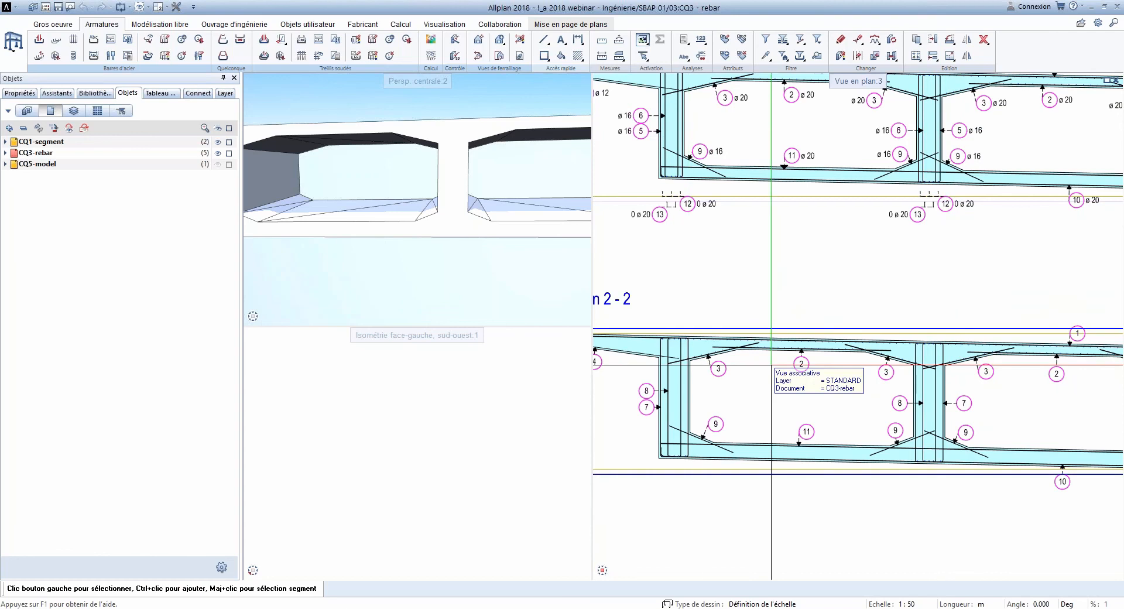
pyautogui.scroll(-3, 685, 369)
pyautogui.scroll(-3, 893, 357)
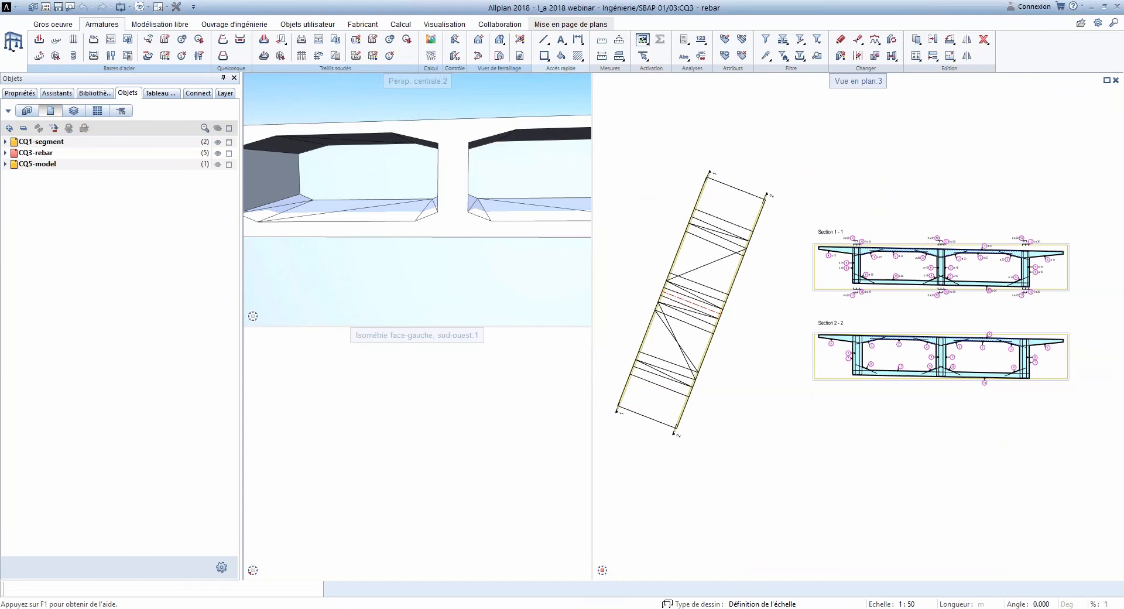
pyautogui.scroll(3, 957, 285)
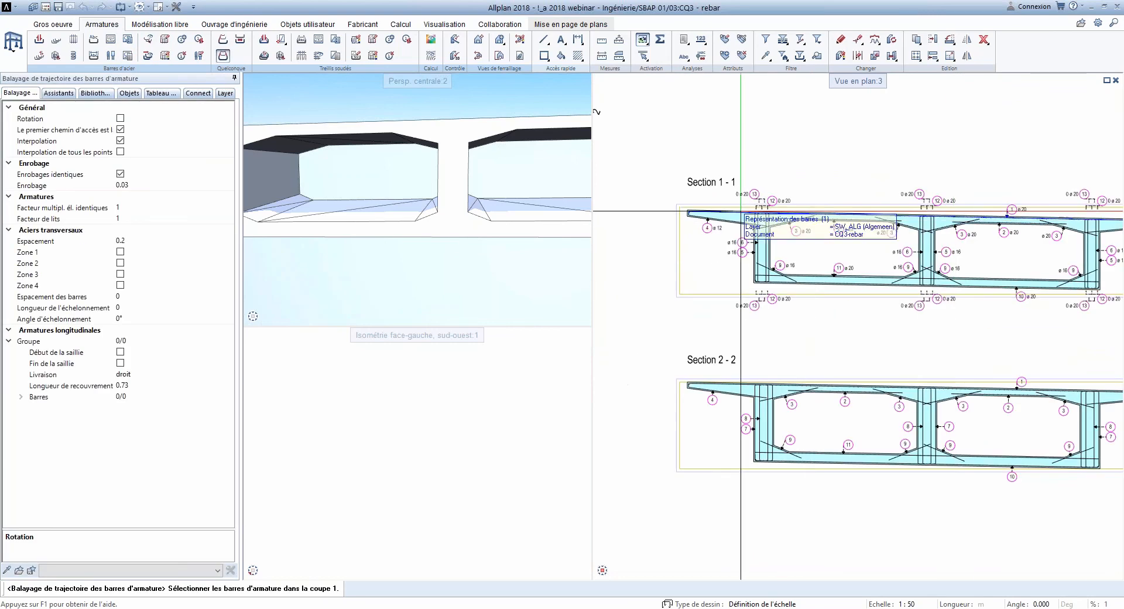
pyautogui.moveTo(1031, 290); pyautogui.dragTo(986, 281, button='middle')
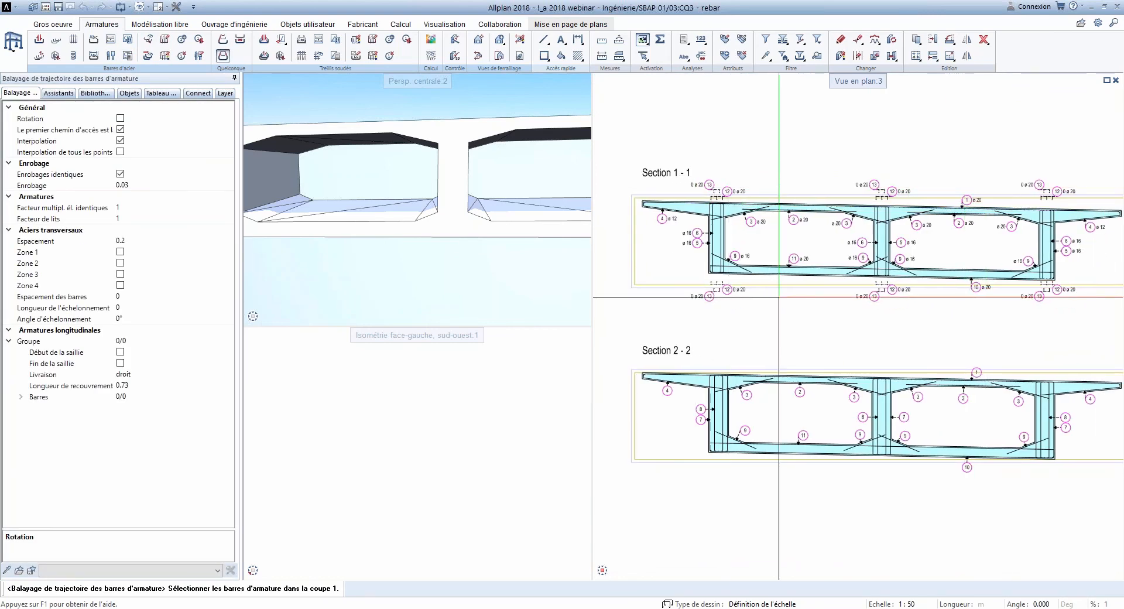
pyautogui.scroll(-1, 779, 296)
pyautogui.moveTo(651, 181); pyautogui.dragTo(1081, 316)
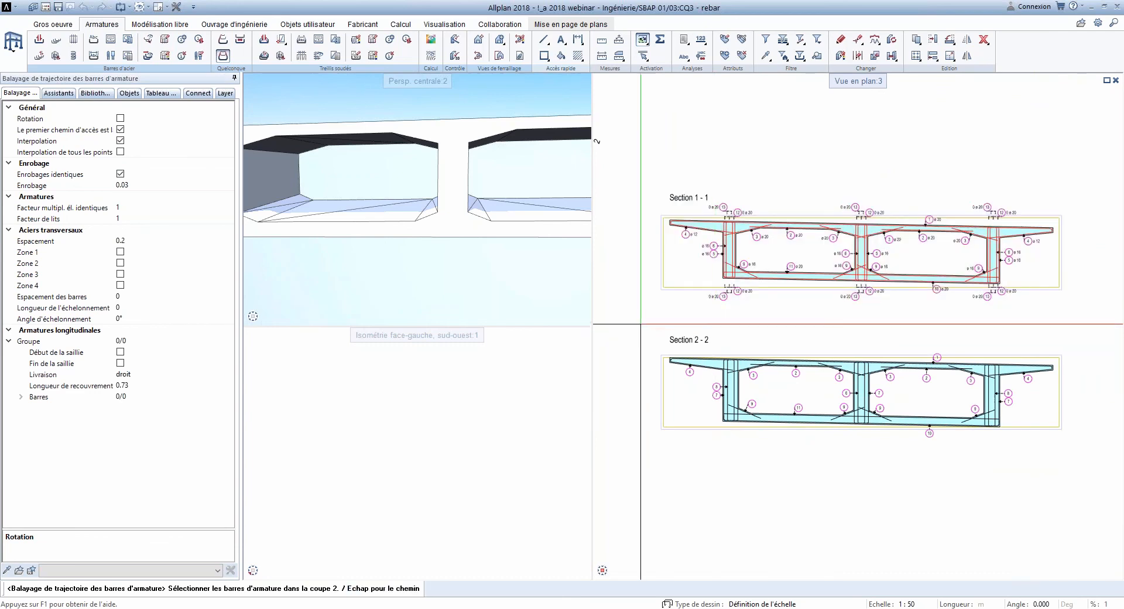
pyautogui.moveTo(641, 324); pyautogui.dragTo(1083, 459)
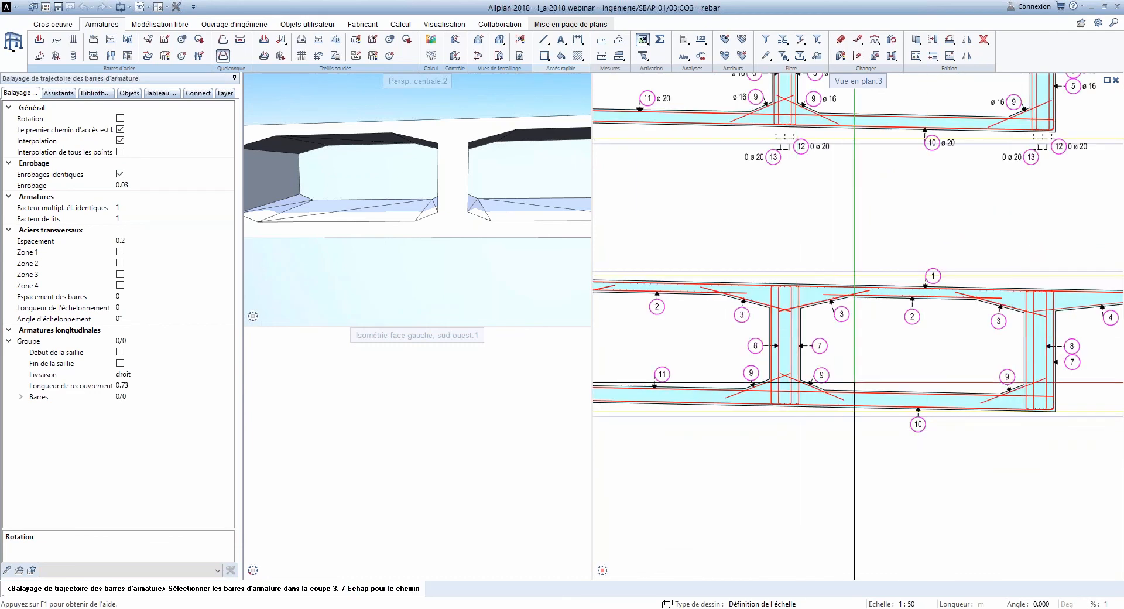
# Step: Compare the web stirrups, marks 5 and 6 in Section 1-1, with marks 7 and 8 in Section 2-2
pyautogui.scroll(-4, 929, 431)
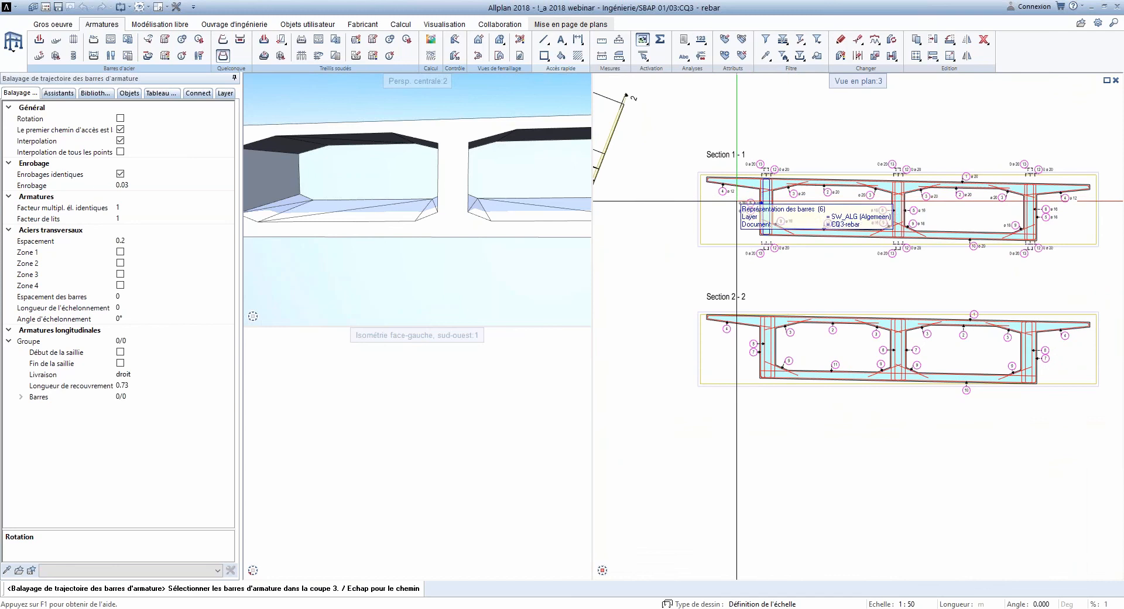
pyautogui.scroll(5, 788, 176)
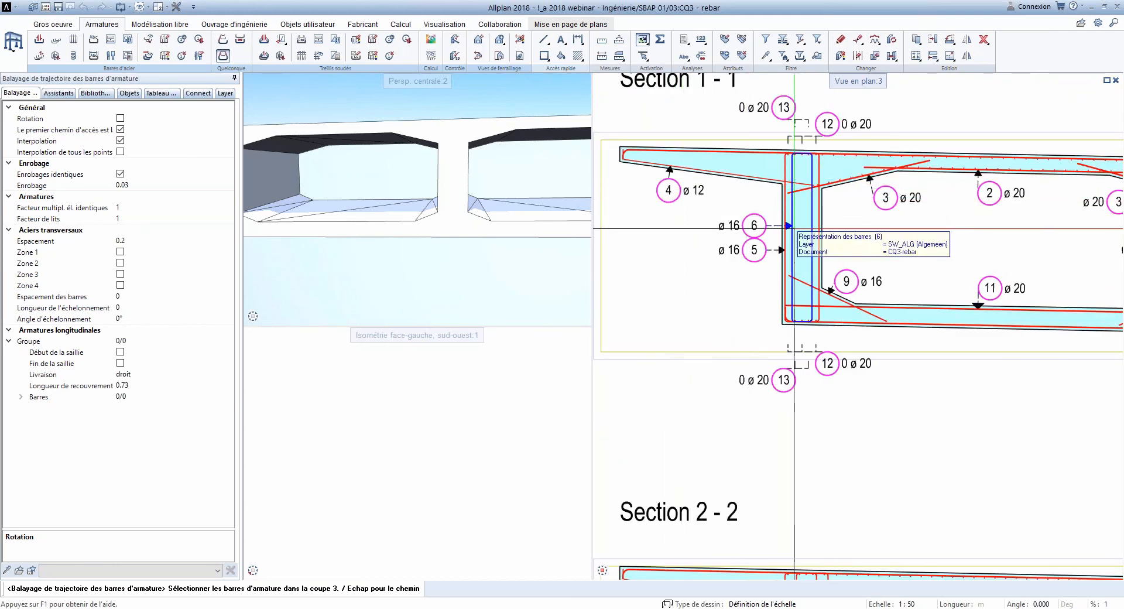
pyautogui.scroll(-3, 784, 145)
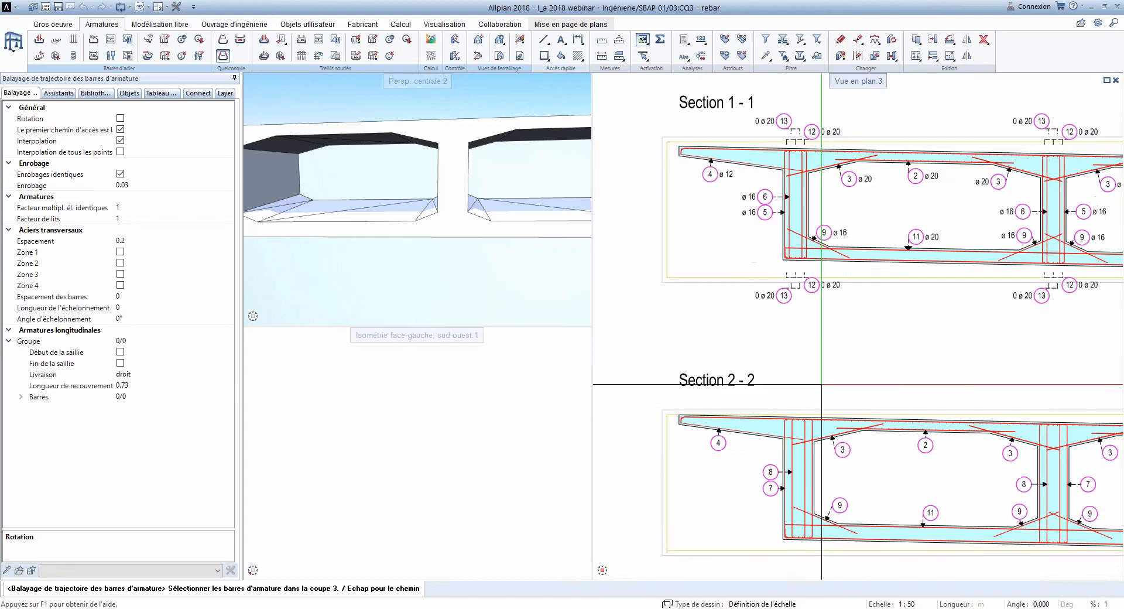
pyautogui.scroll(3, 783, 418)
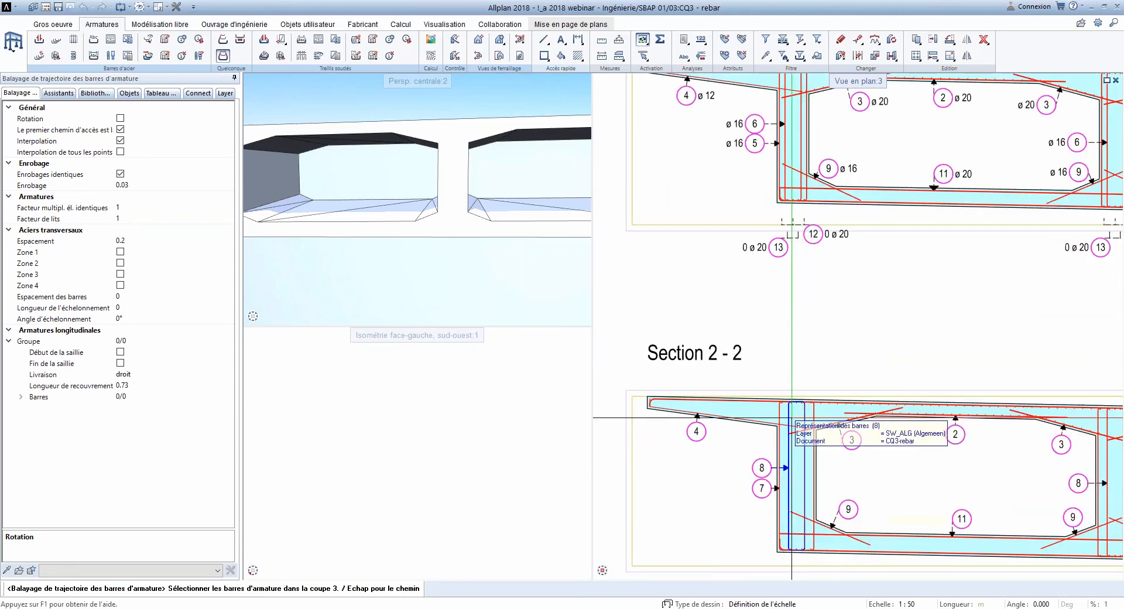
pyautogui.scroll(-1, 785, 421)
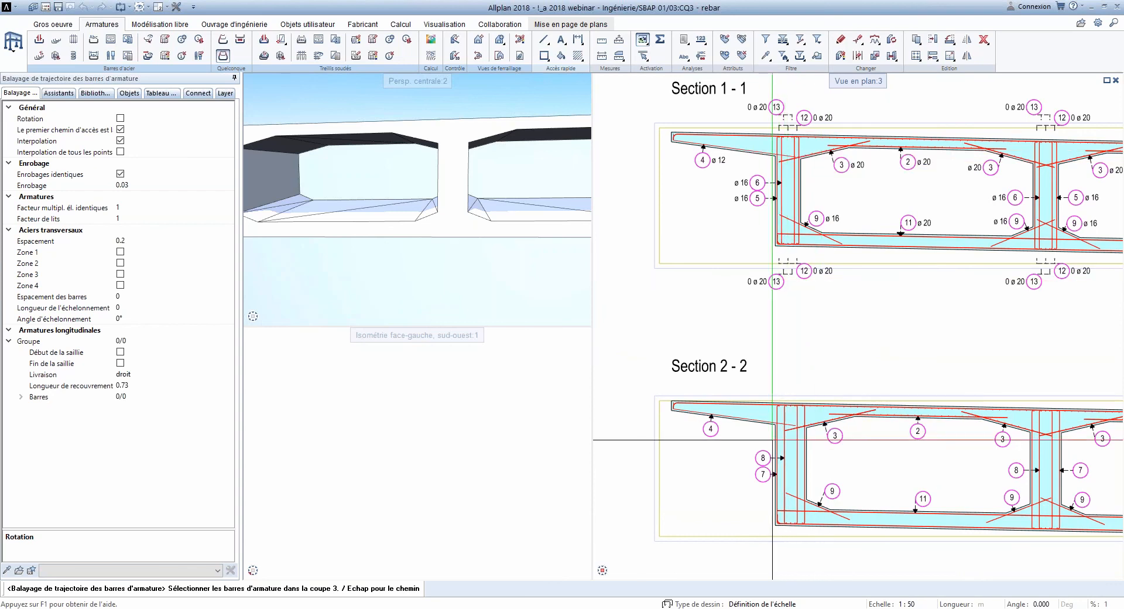
pyautogui.scroll(-3, 794, 437)
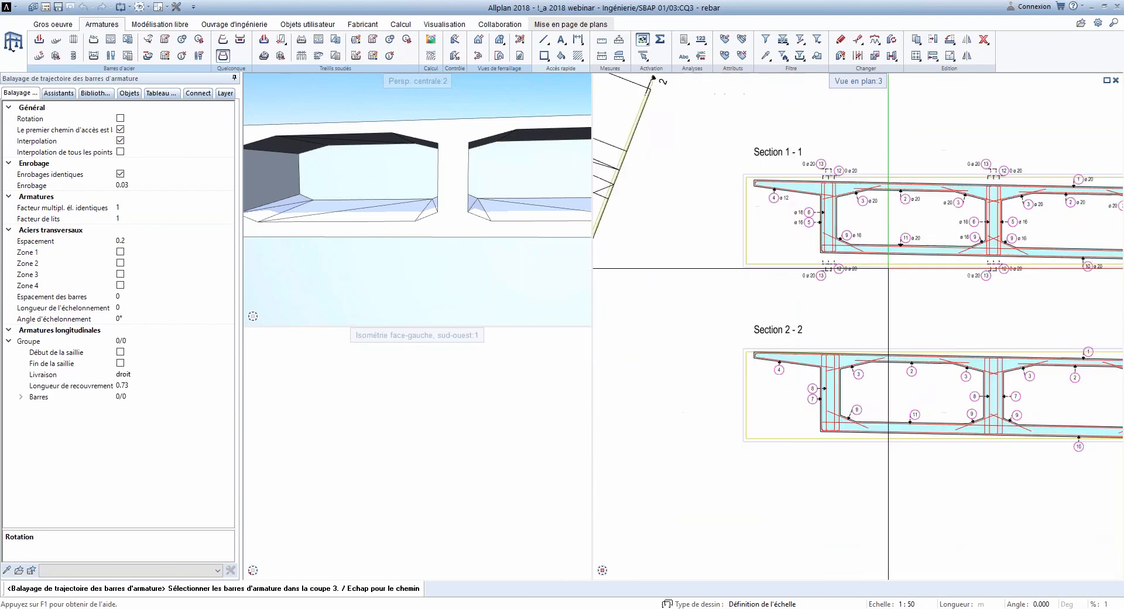
# Step: Sweep the selected bars along the segment's red dash-dot line as the only path, with no third section
pyautogui.middleClick(450, 443)
pyautogui.middleClick(450, 443)
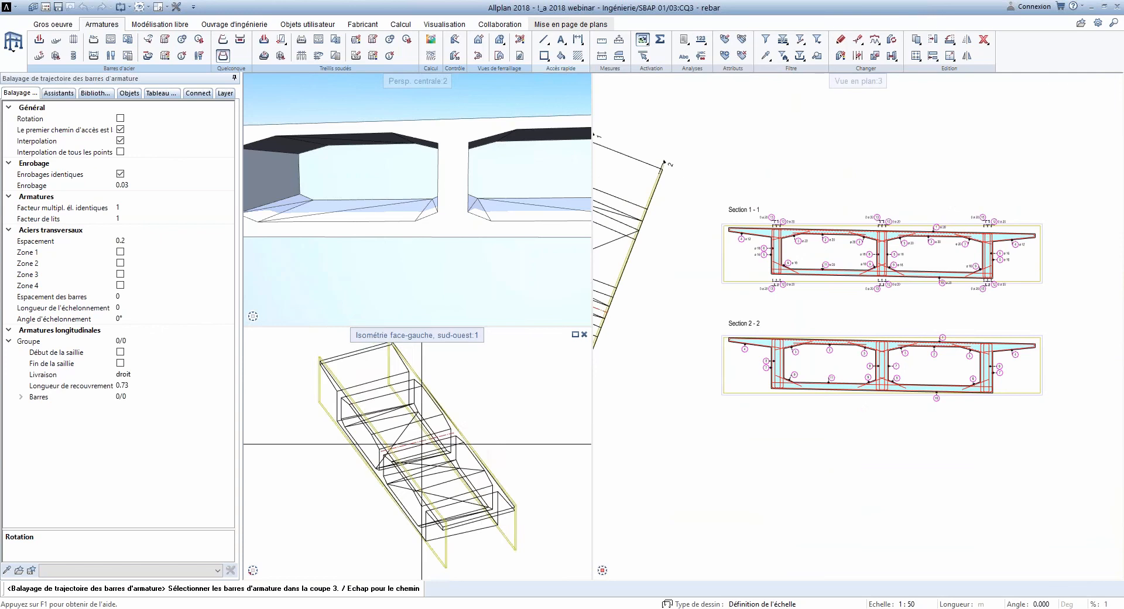
pyautogui.scroll(4, 416, 435)
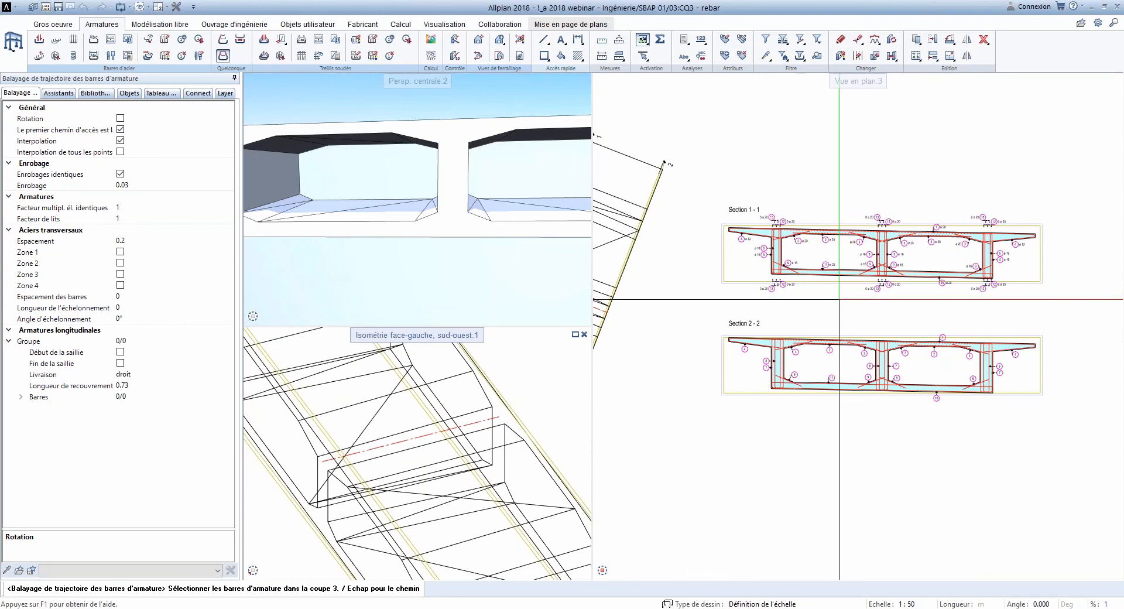
pyautogui.scroll(2, 990, 290)
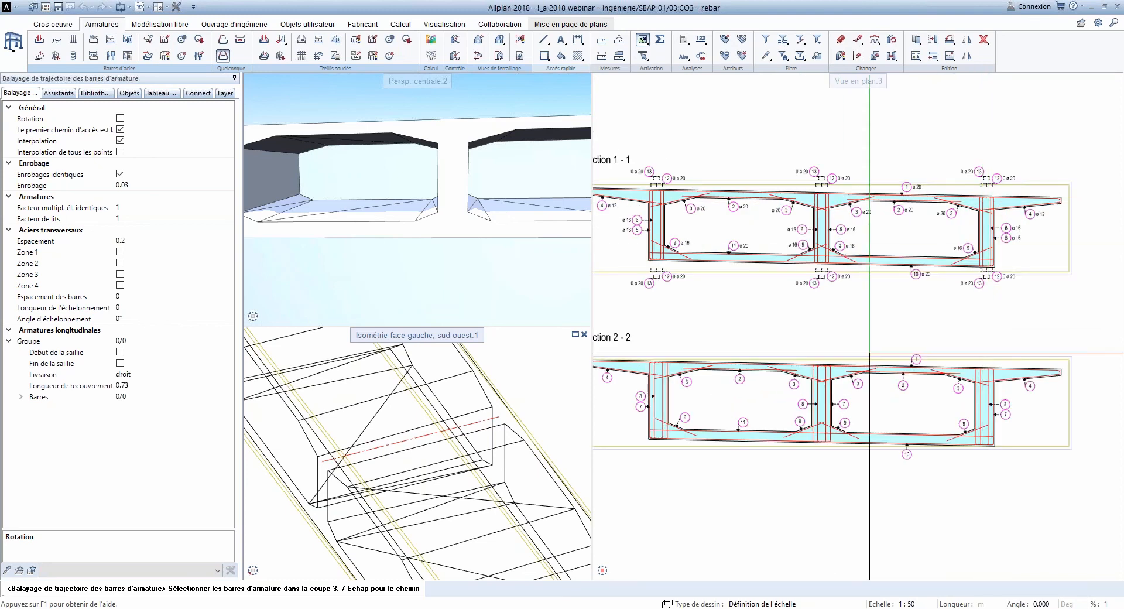
pyautogui.scroll(-3, 729, 325)
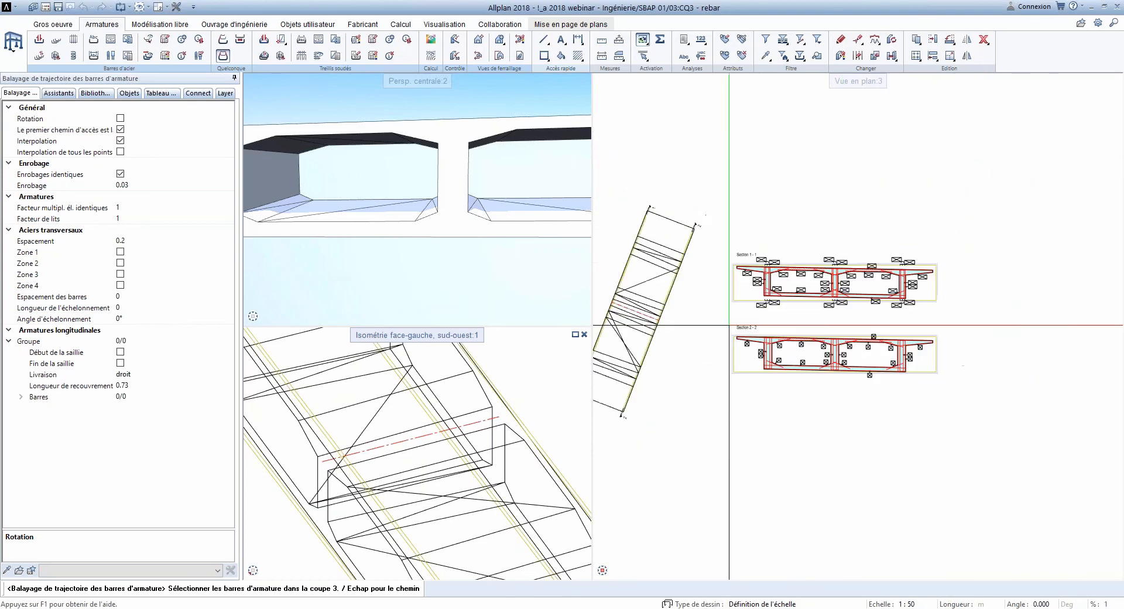
pyautogui.scroll(2, 729, 325)
pyautogui.scroll(2, 768, 245)
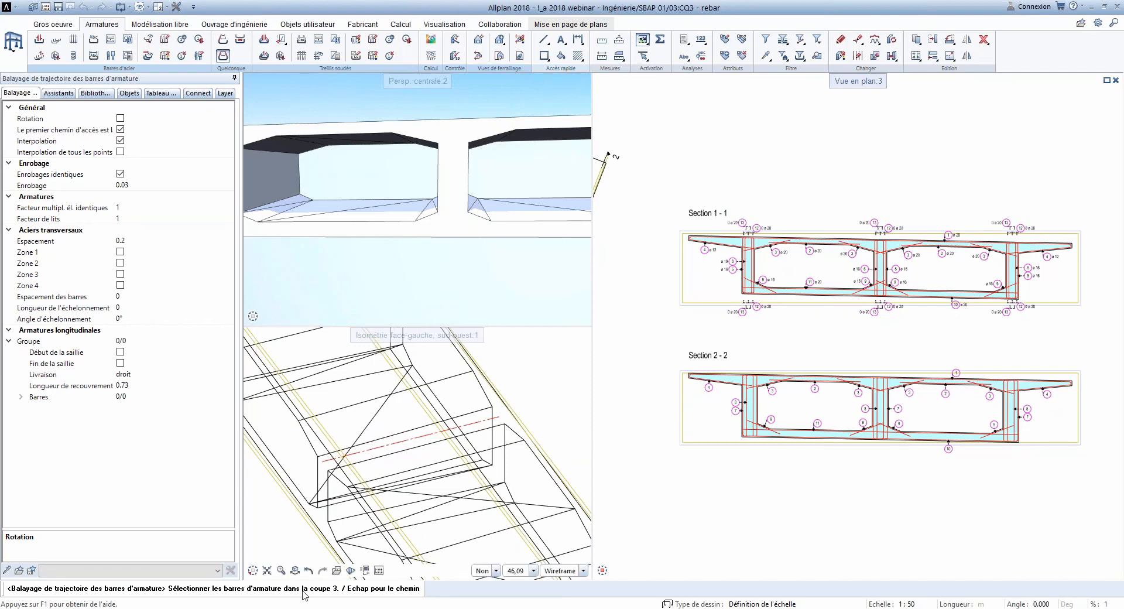
pyautogui.moveTo(253, 569)
pyautogui.press('Escape')
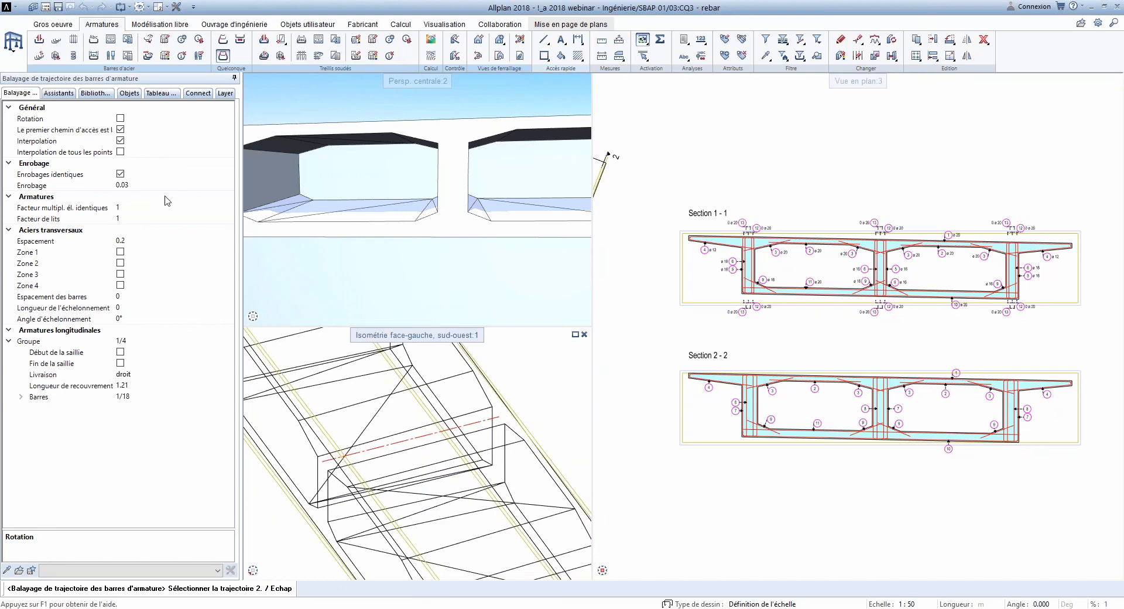
pyautogui.press('Escape')
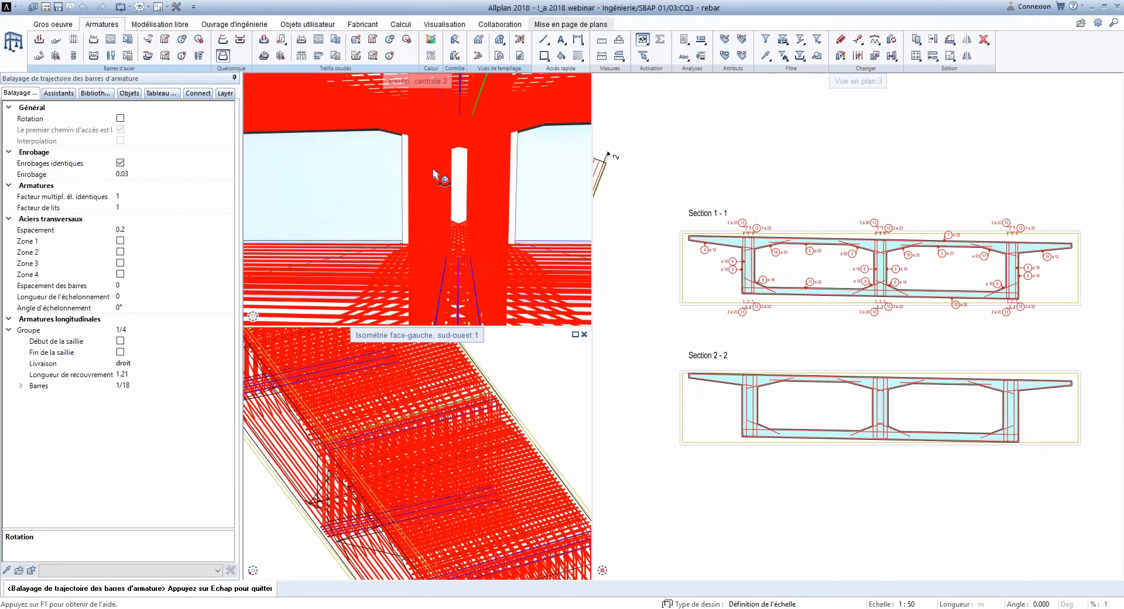
# Step: Check the swept reinforcement preview in perspective from several angles and finish the sweep with 0.03 cover and 0.2 spacing
pyautogui.moveTo(434, 174); pyautogui.dragTo(405, 193)
pyautogui.scroll(-4, 459, 176)
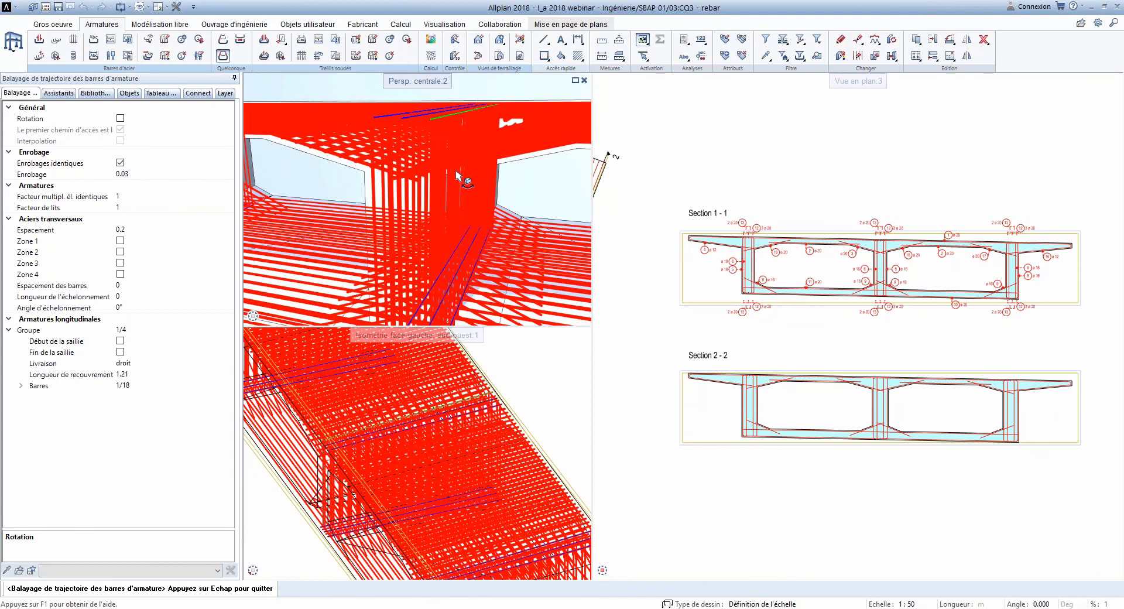
pyautogui.moveTo(512, 183); pyautogui.dragTo(547, 164)
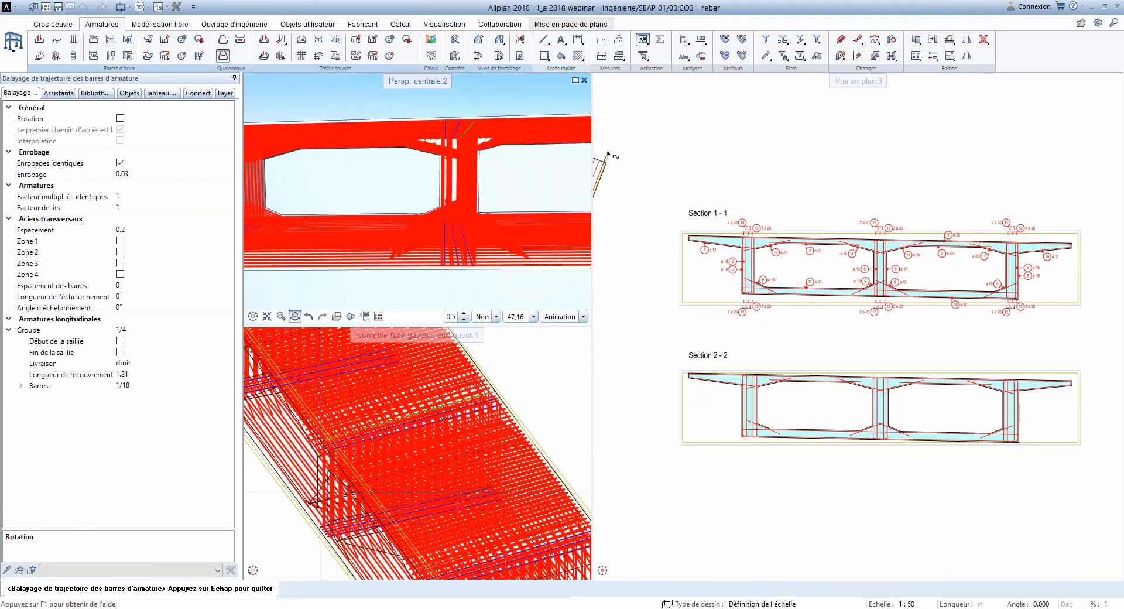
pyautogui.scroll(-2, 480, 237)
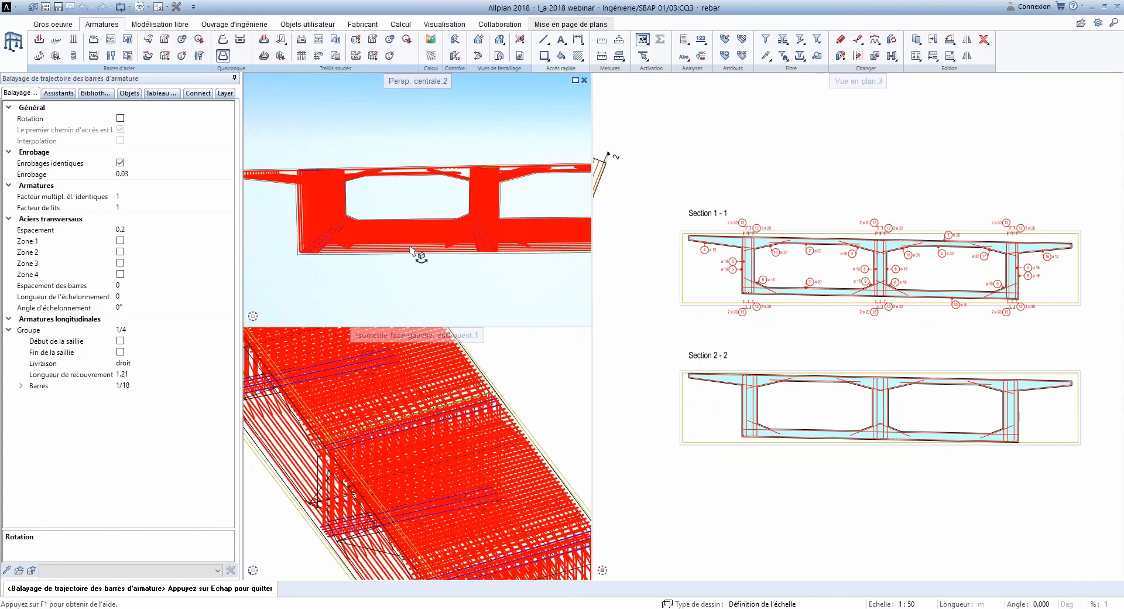
pyautogui.moveTo(419, 256); pyautogui.dragTo(378, 212)
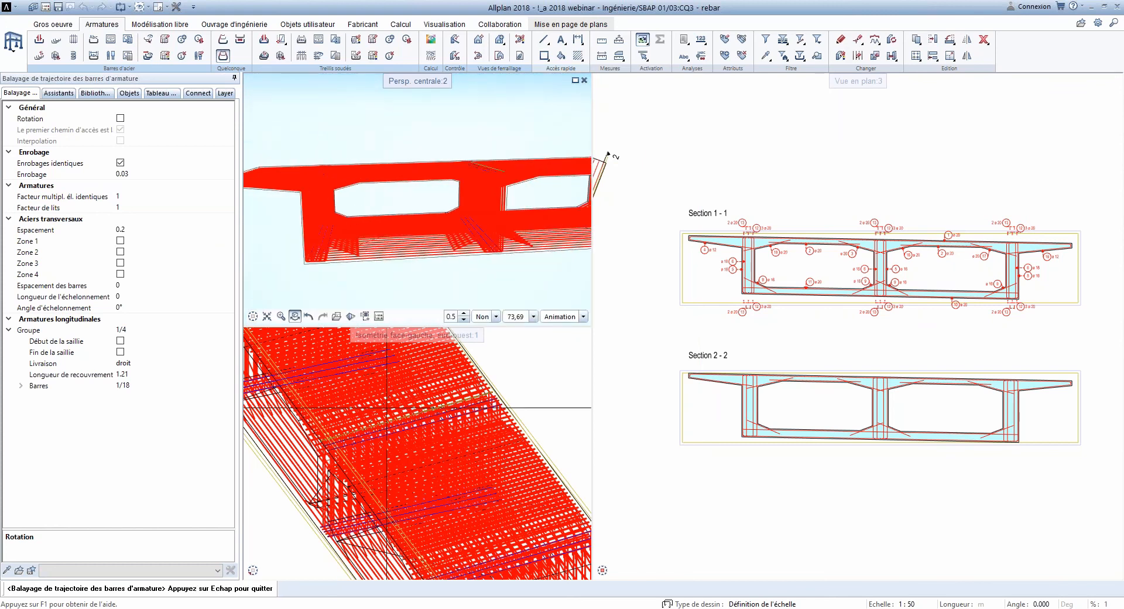
pyautogui.press('Escape')
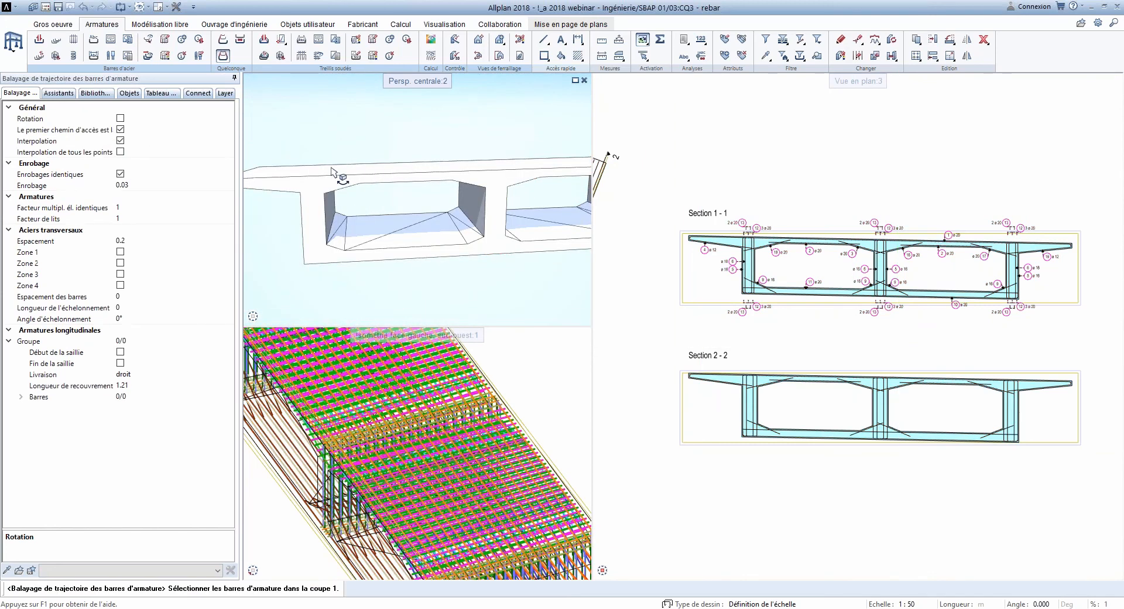
# Step: Look at the generated bars inside the segment's web in perspective and leave the path sweep command
pyautogui.moveTo(498, 193); pyautogui.dragTo(468, 191)
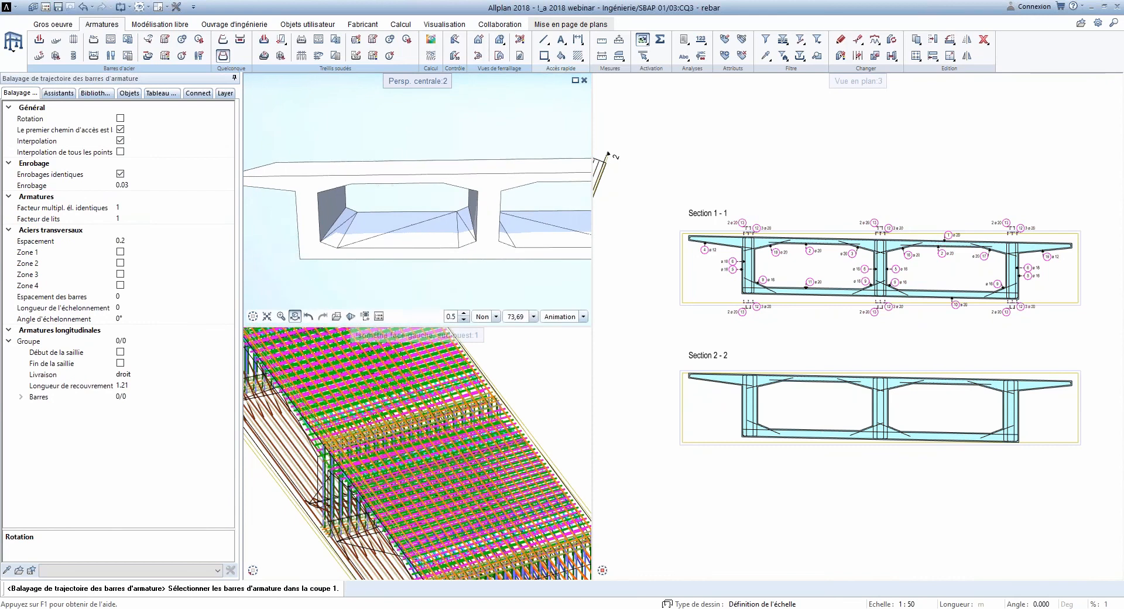
pyautogui.scroll(10, 488, 183)
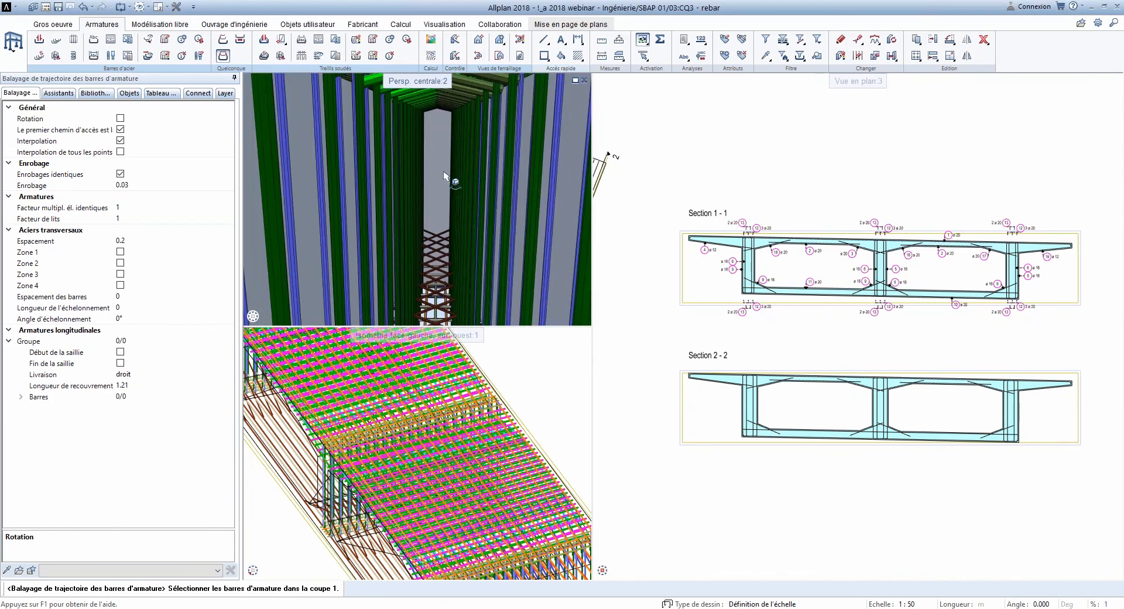
pyautogui.scroll(2, 437, 167)
pyautogui.press('Escape')
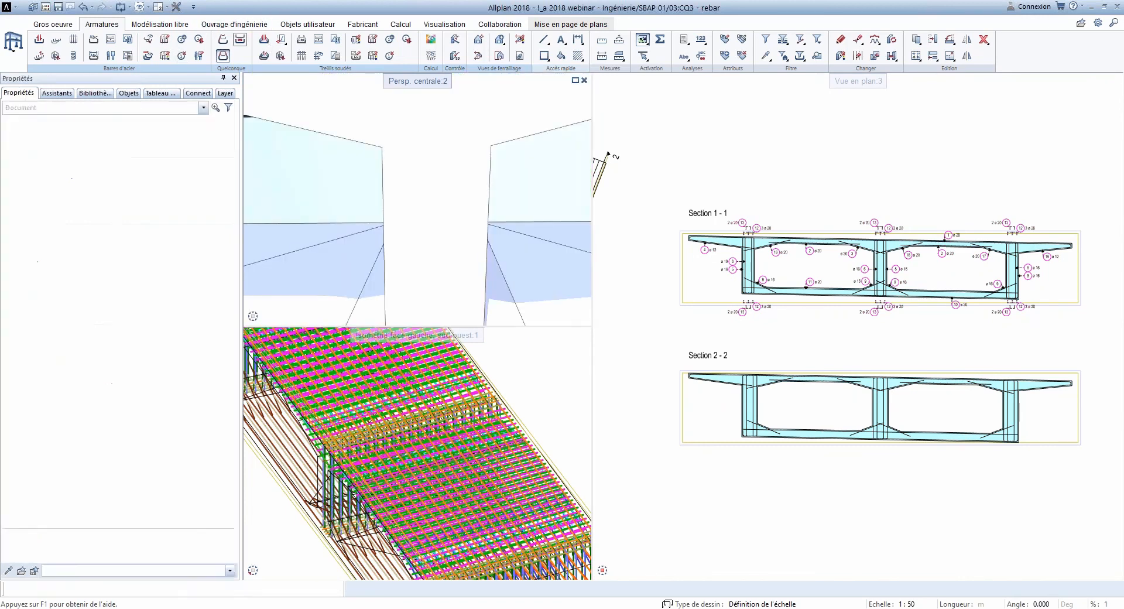
# Step: Place the associative bar legend "40 Liste barres - façonnage" beside the sections in plan and review its bar shapes
pyautogui.click(127, 41)
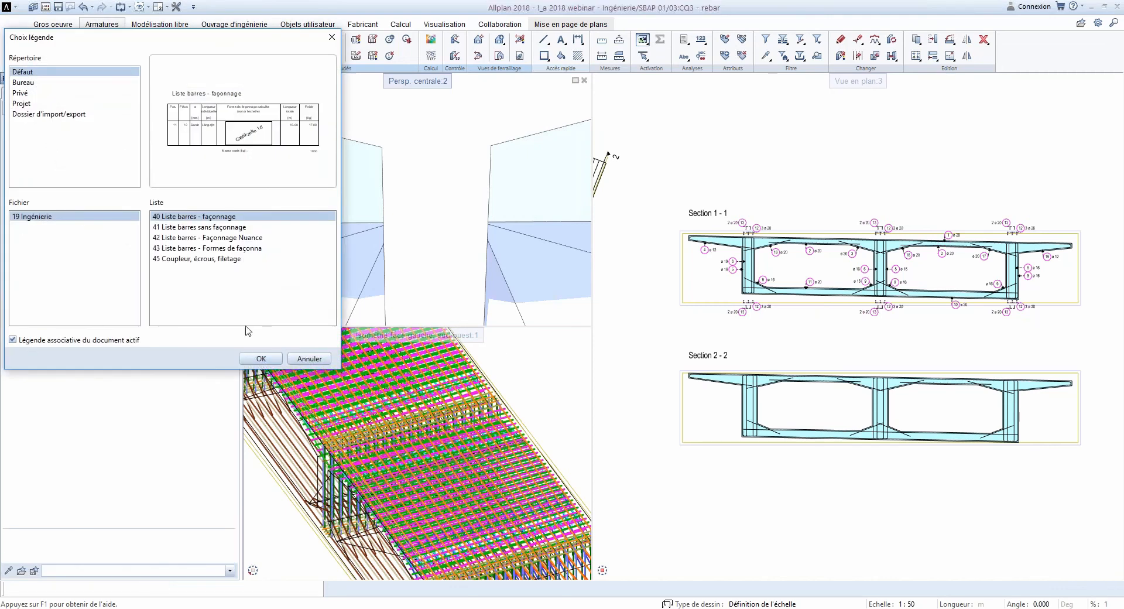
pyautogui.click(262, 359)
pyautogui.scroll(-3, 643, 349)
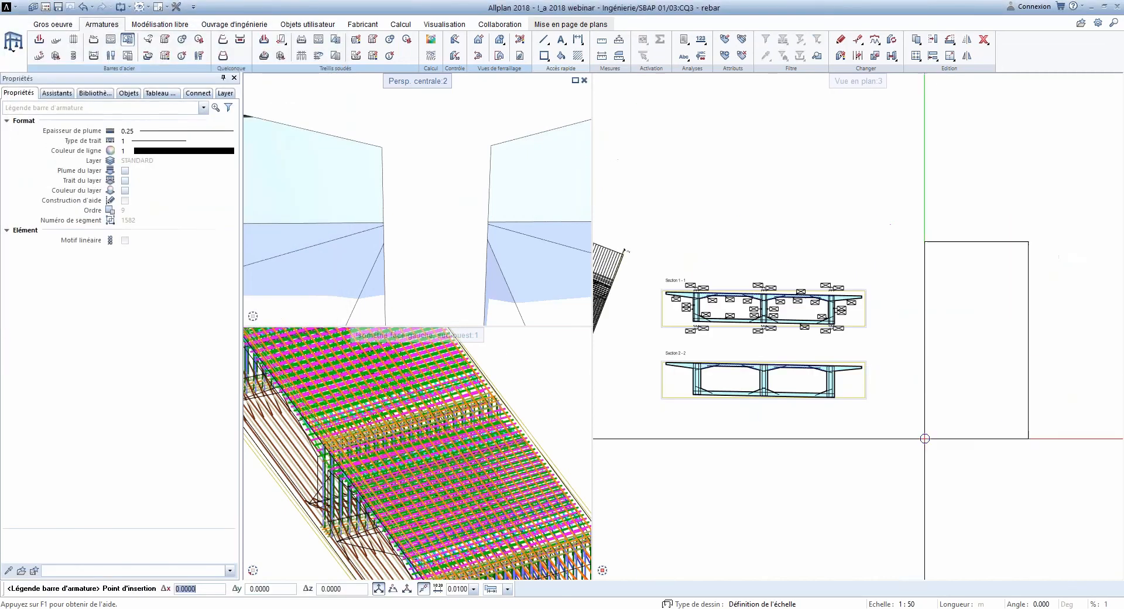
pyautogui.click(996, 391)
pyautogui.scroll(4, 996, 394)
pyautogui.scroll(3, 890, 198)
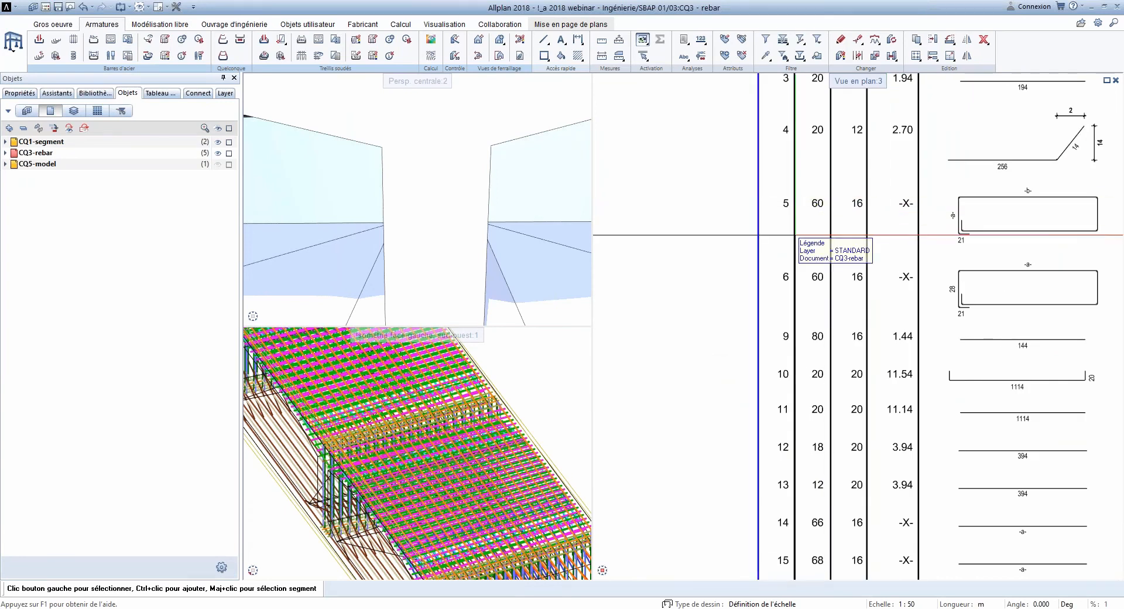
pyautogui.scroll(-2, 810, 264)
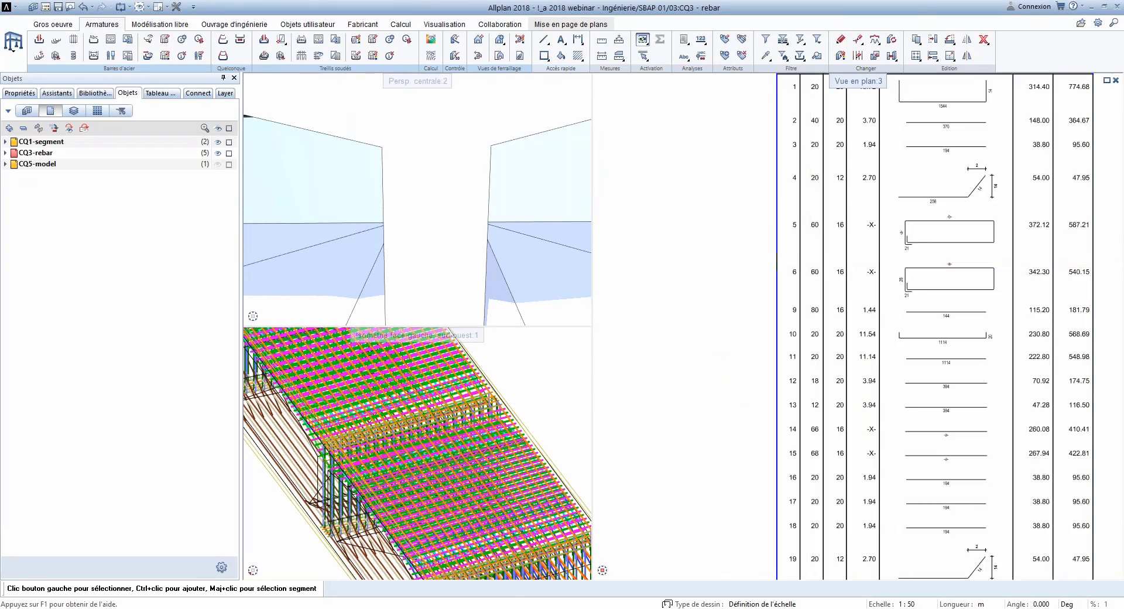
# Step: Place the global schema table (Schéma global) of bar mark 5 beside the bar legend in plan
pyautogui.click(111, 40)
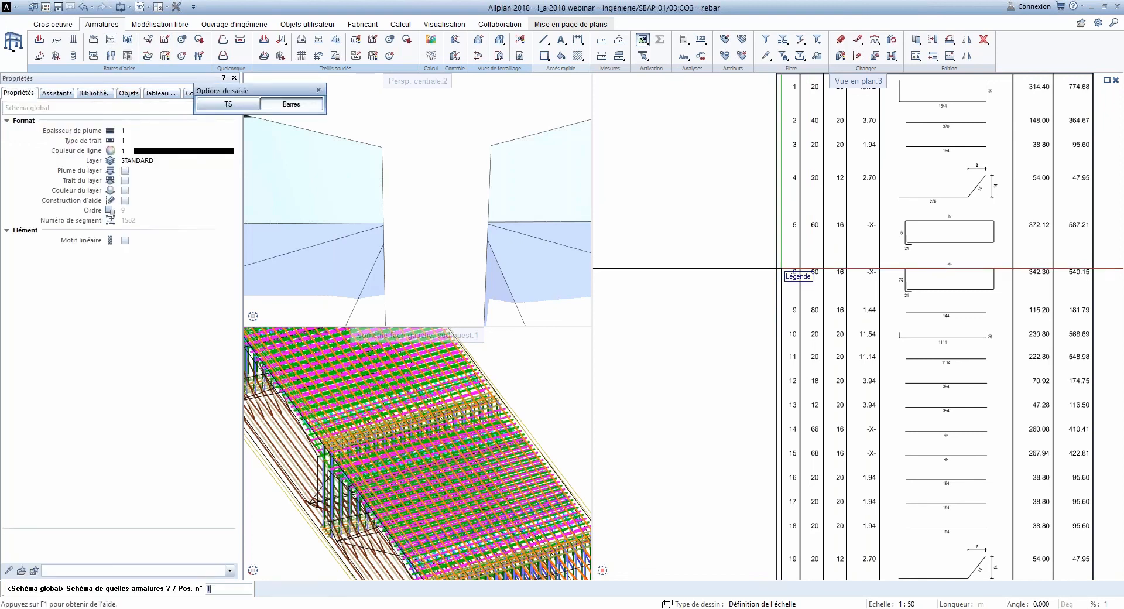
pyautogui.scroll(-4, 691, 266)
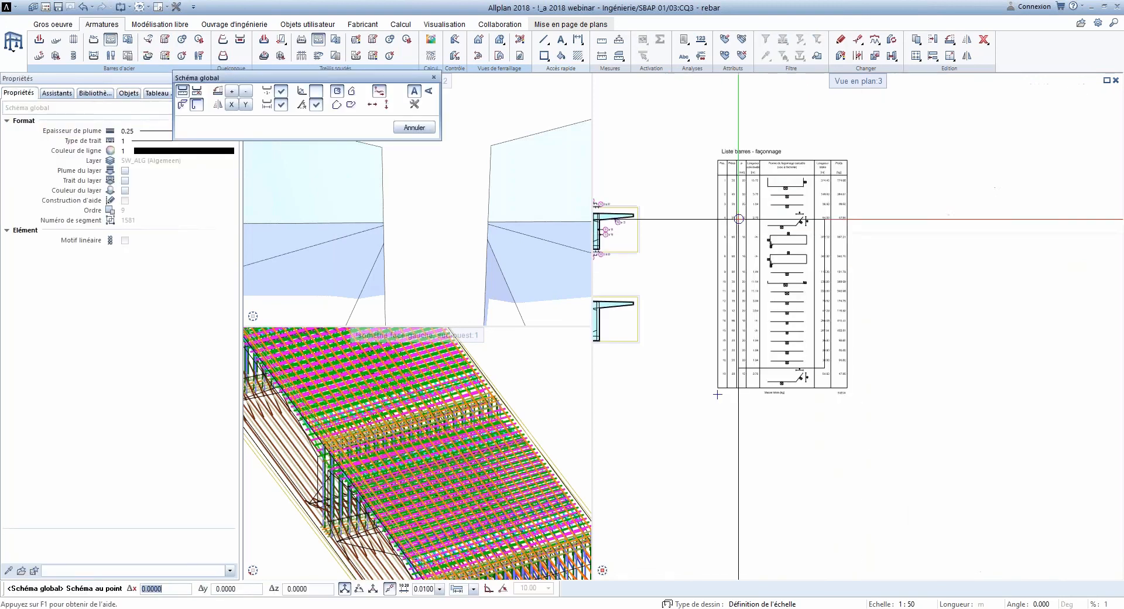
pyautogui.click(878, 199)
# Step: Review the variable bar lengths in mark 5's schema table, view the whole segment in perspective and leave the schema command
pyautogui.scroll(3, 922, 242)
pyautogui.scroll(2, 922, 241)
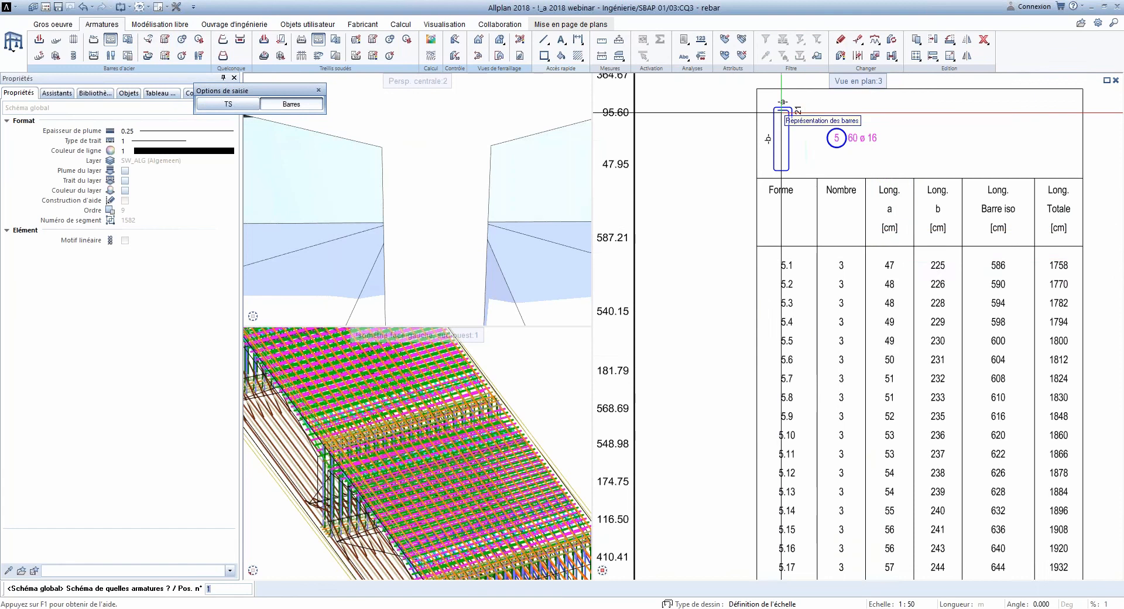
pyautogui.scroll(1, 859, 200)
pyautogui.moveTo(859, 200); pyautogui.dragTo(858, 198, button='middle')
pyautogui.scroll(-1, 853, 215)
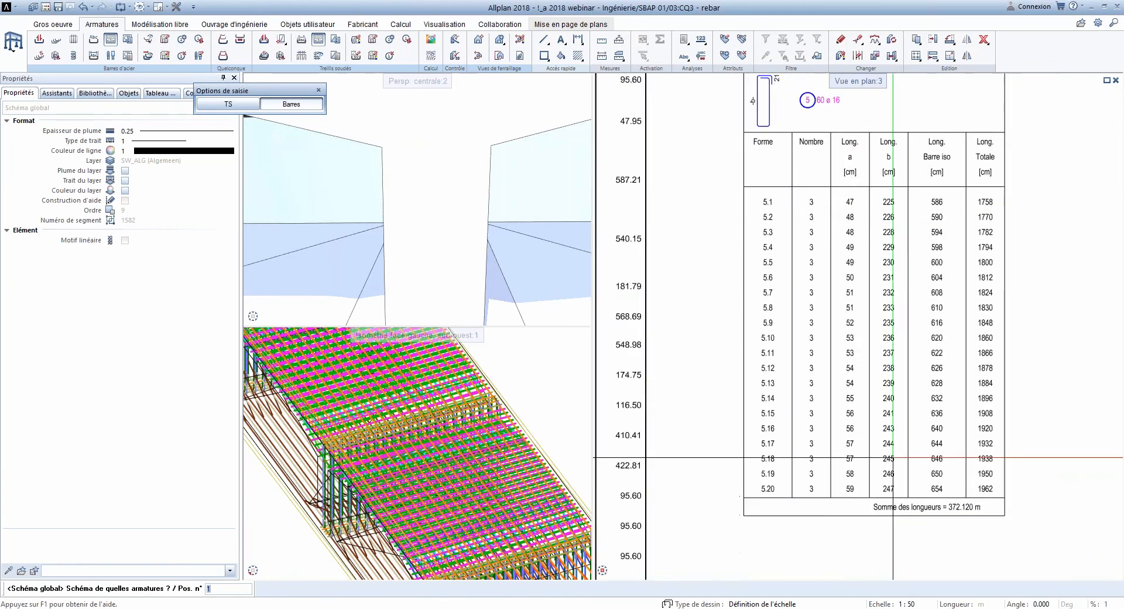
pyautogui.scroll(3, 853, 491)
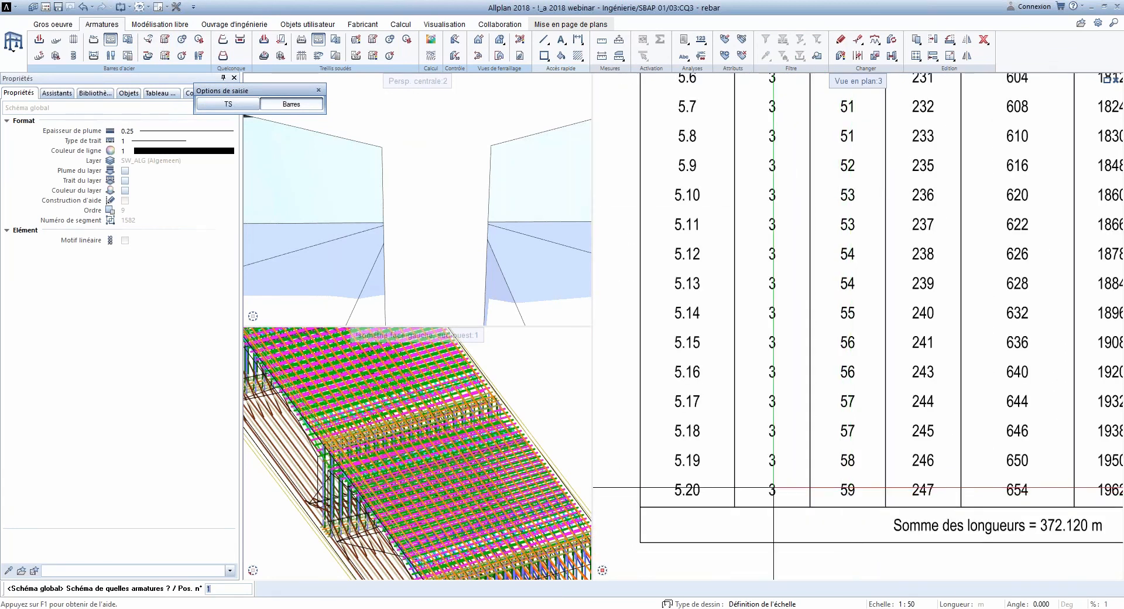
pyautogui.scroll(-2, 452, 226)
pyautogui.moveTo(417, 245); pyautogui.dragTo(460, 229)
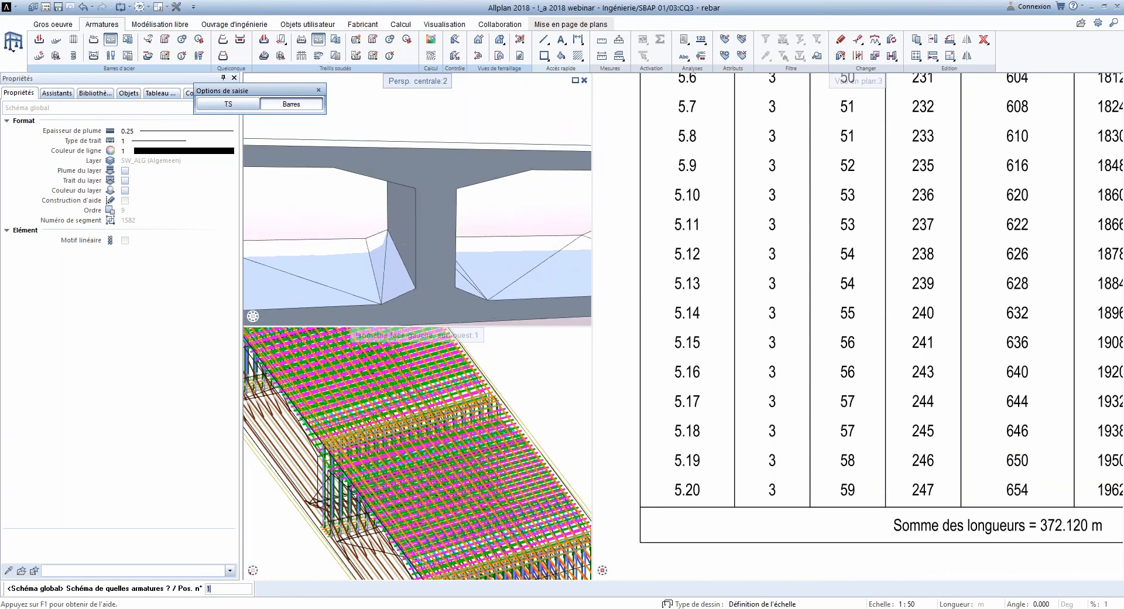
pyautogui.scroll(-5, 480, 226)
pyautogui.scroll(-9, 926, 402)
pyautogui.press('Escape')
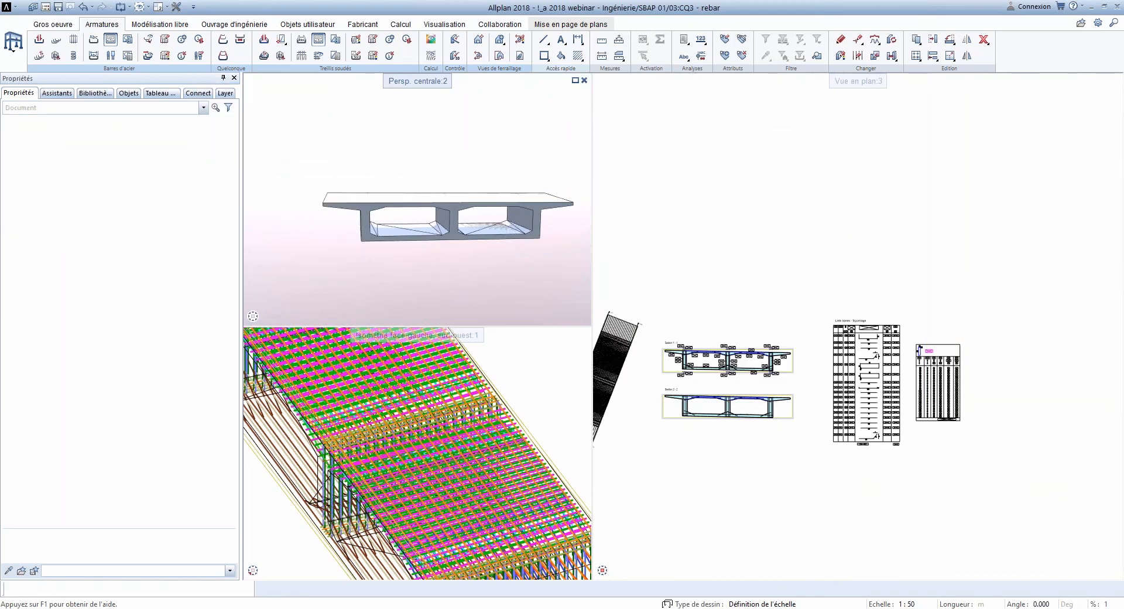
# Step: Undo the global schema, the bar legend and the path sweep together
pyautogui.click(92, 7)
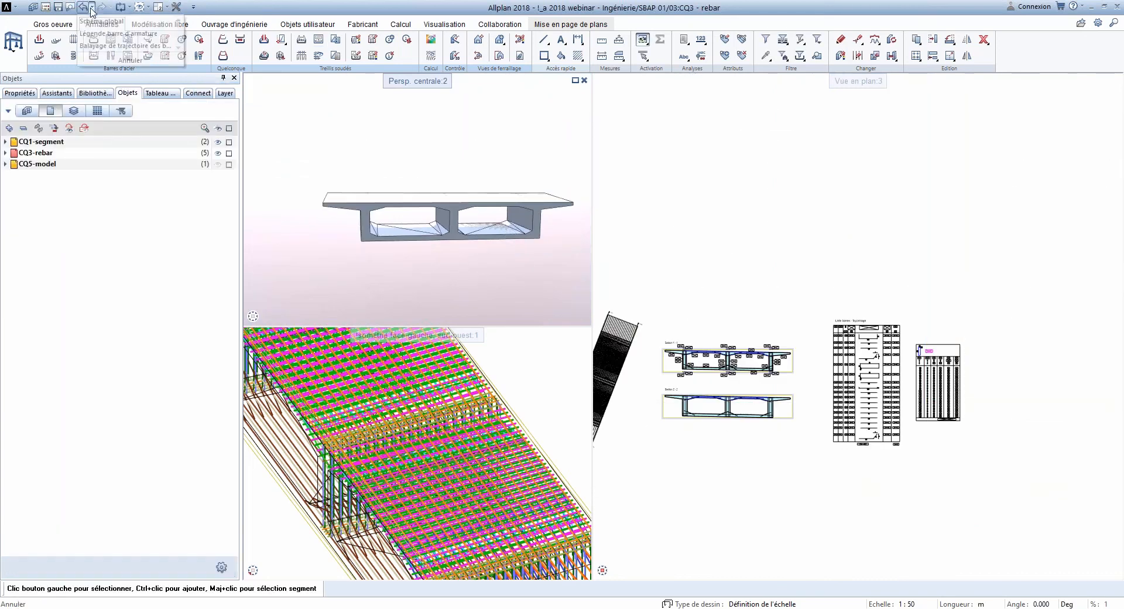
pyautogui.click(107, 46)
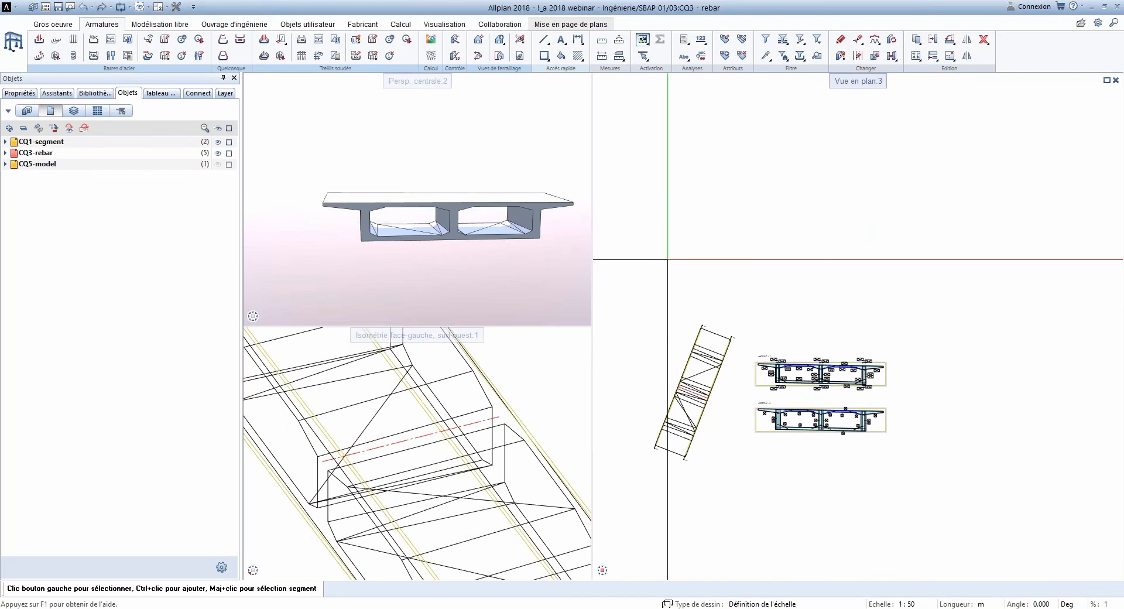
# Step: Leave the current project's drawing file selection unchanged and open the project !_b SBAP01
pyautogui.doubleClick(668, 259)
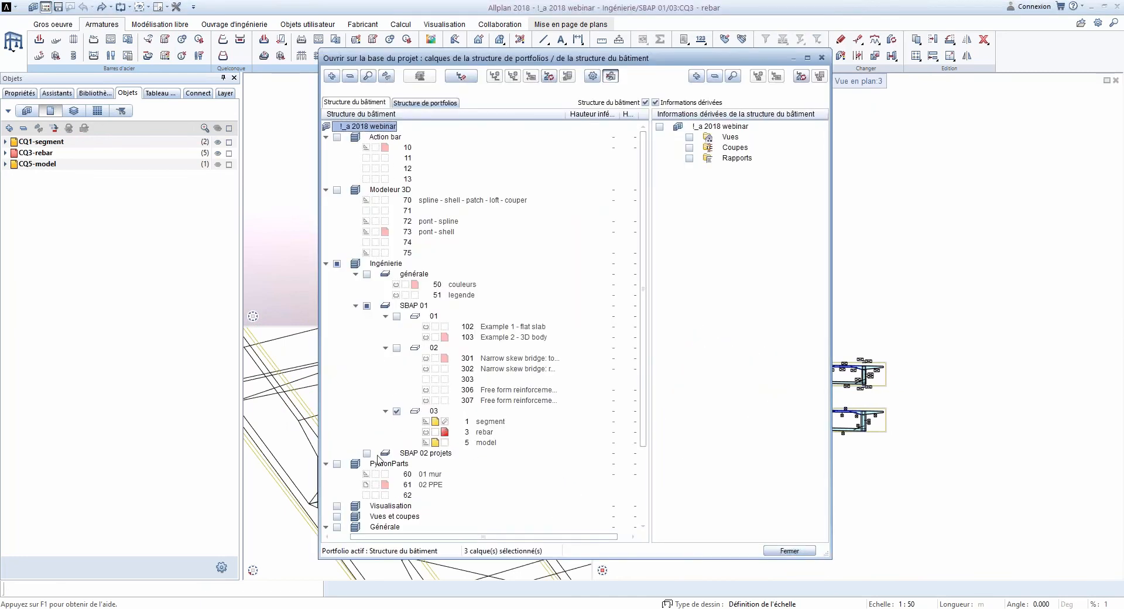
pyautogui.click(785, 552)
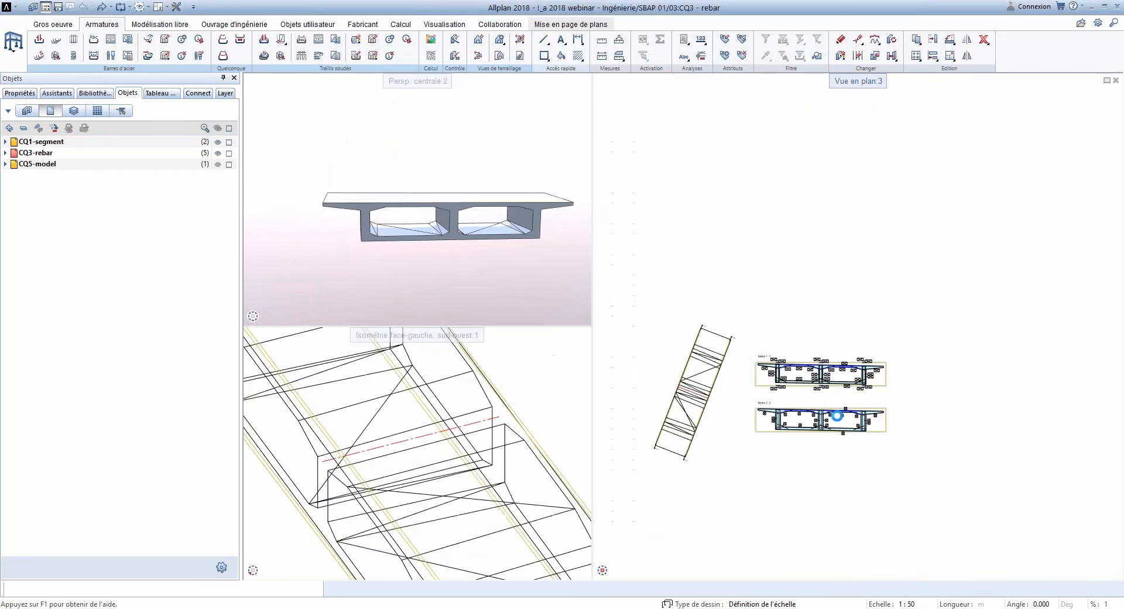
pyautogui.click(33, 8)
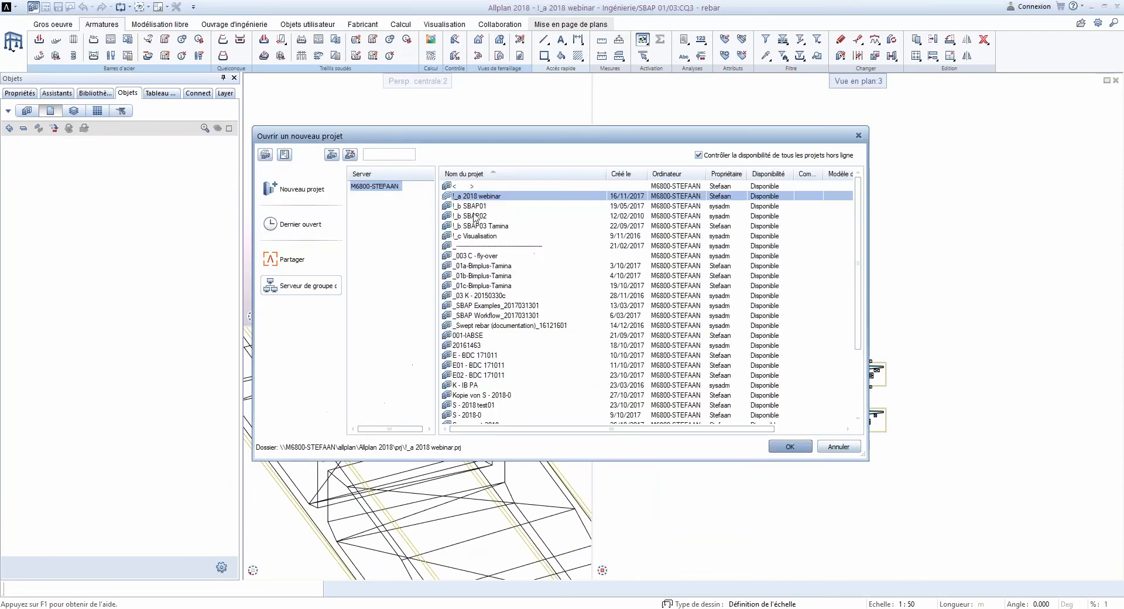
pyautogui.click(462, 206)
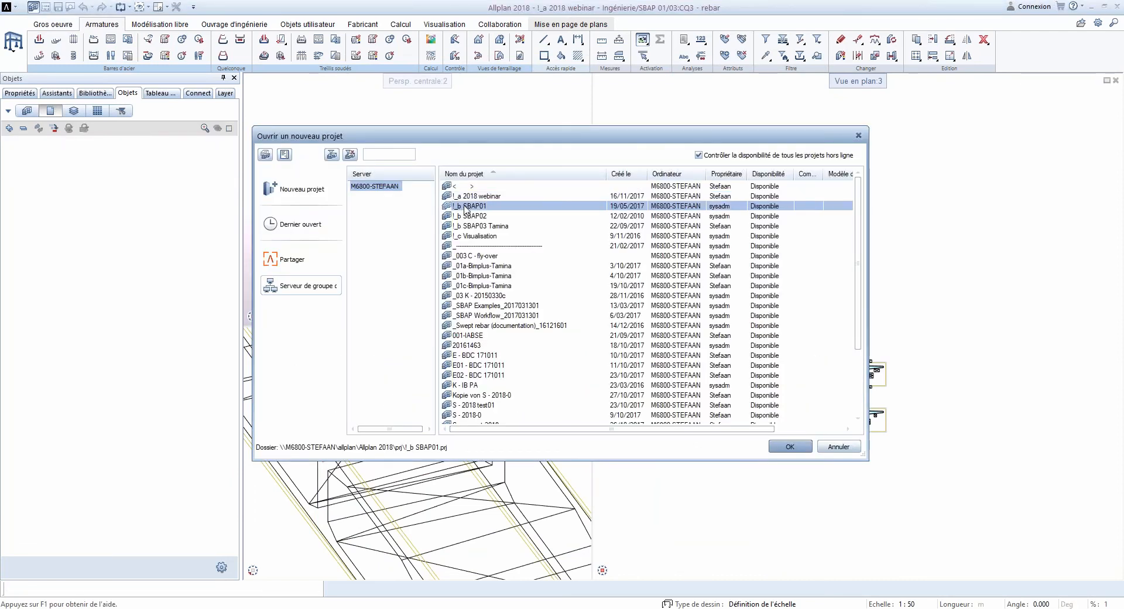
pyautogui.doubleClick(467, 206)
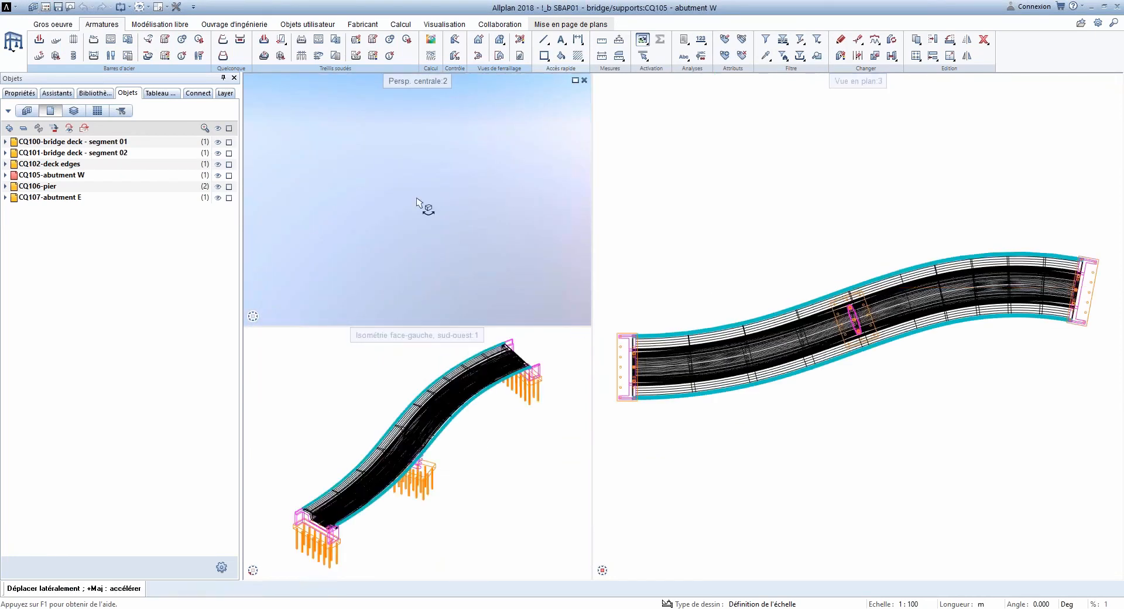
# Step: Maximize the perspective view and examine the curved bridge from its abutment end
pyautogui.moveTo(433, 216); pyautogui.dragTo(353, 218)
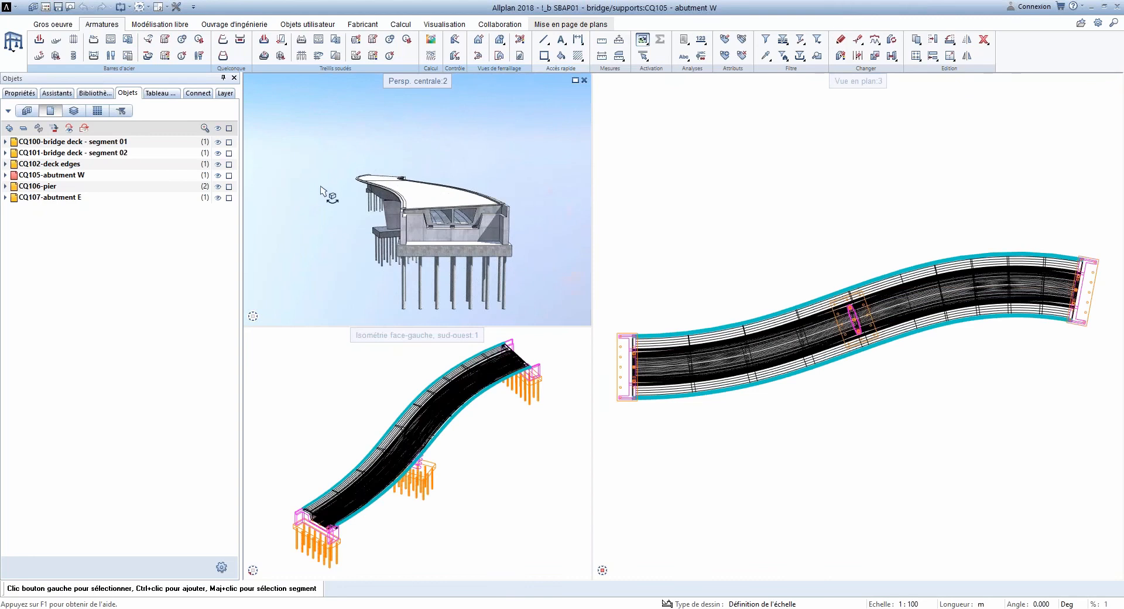
pyautogui.doubleClick(415, 84)
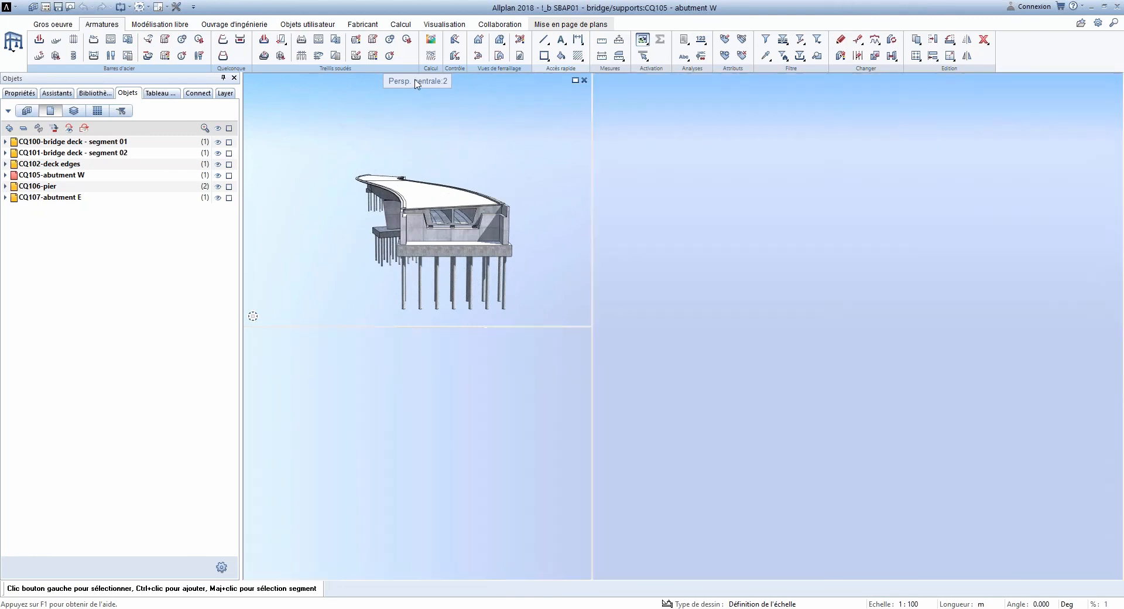
pyautogui.moveTo(615, 343); pyautogui.dragTo(716, 307)
pyautogui.scroll(8, 608, 324)
pyautogui.scroll(-8, 639, 305)
pyautogui.scroll(-3, 682, 301)
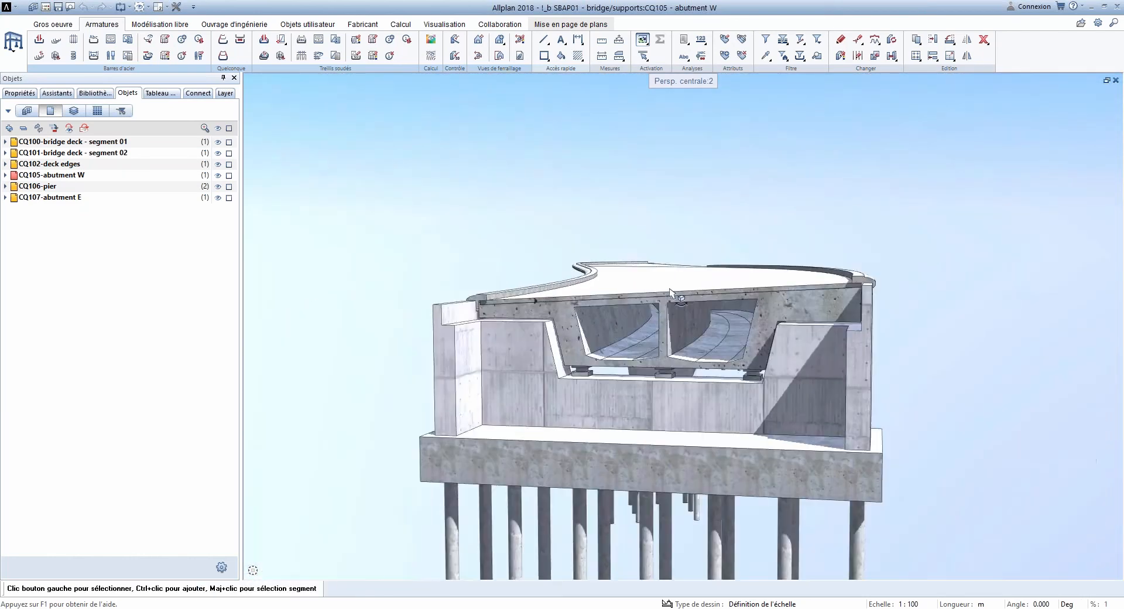
pyautogui.moveTo(636, 322); pyautogui.dragTo(588, 310)
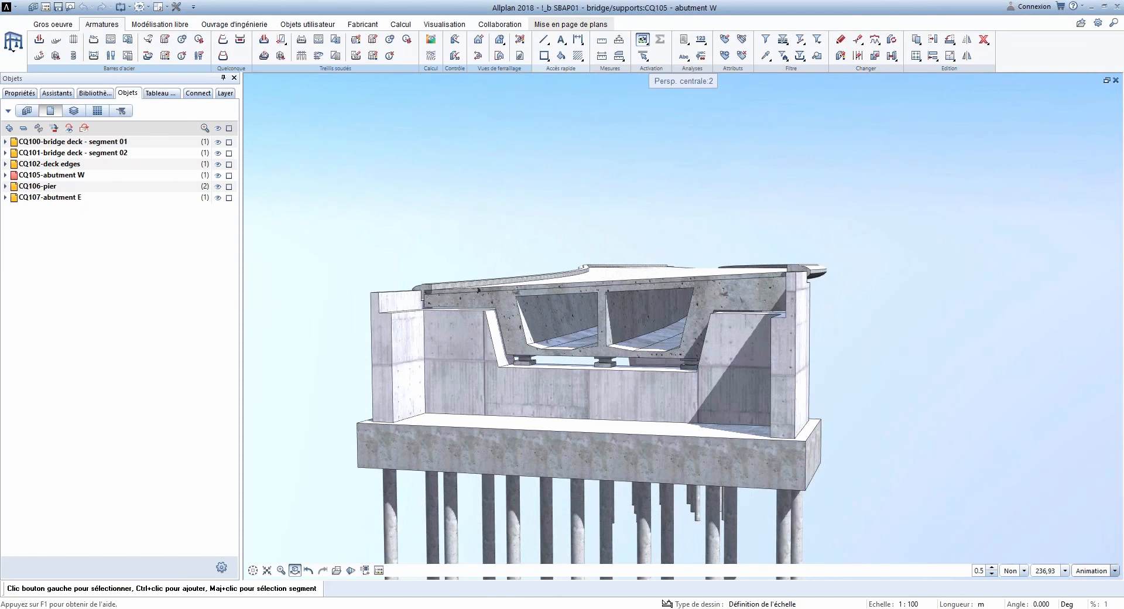
# Step: Set the perspective view's render mode to no_edges and look inside the box-girder cells at the abutment
pyautogui.click(1116, 571)
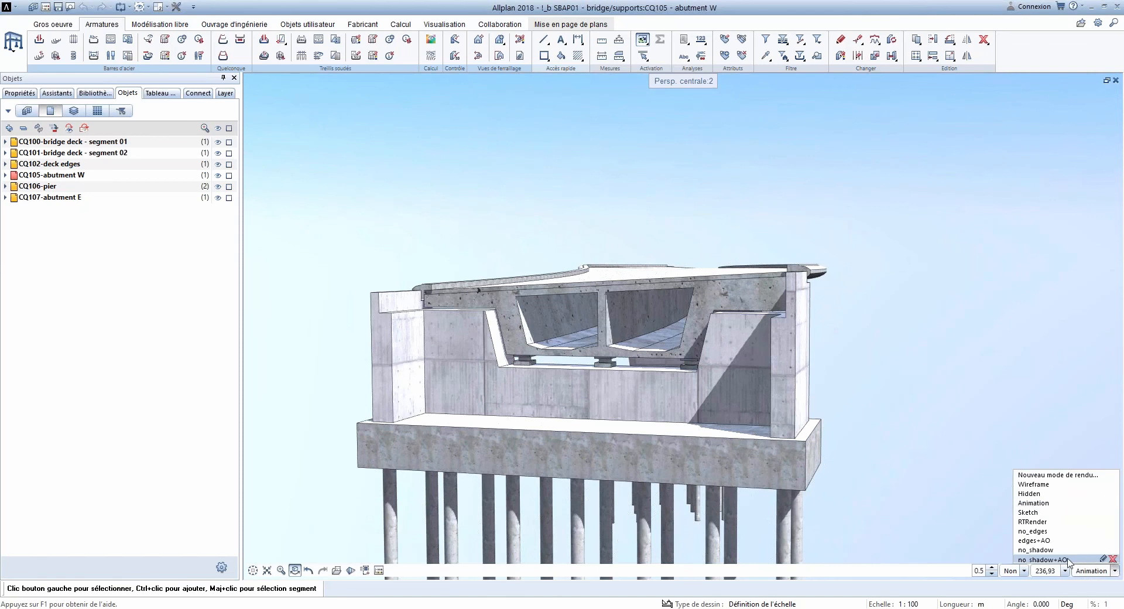
pyautogui.click(1038, 533)
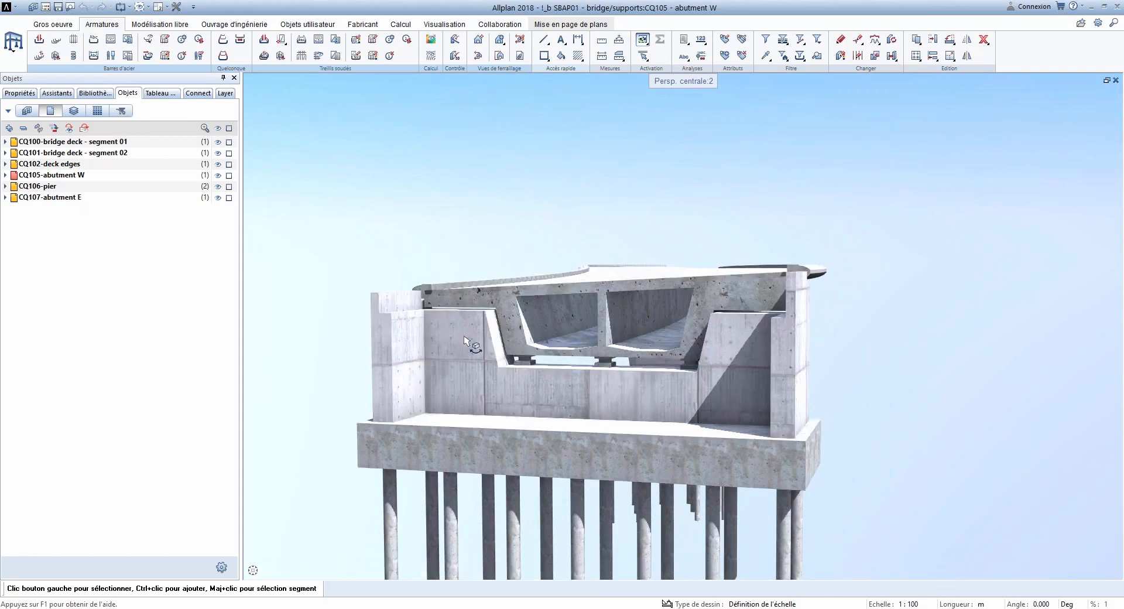
pyautogui.moveTo(747, 315); pyautogui.dragTo(820, 315)
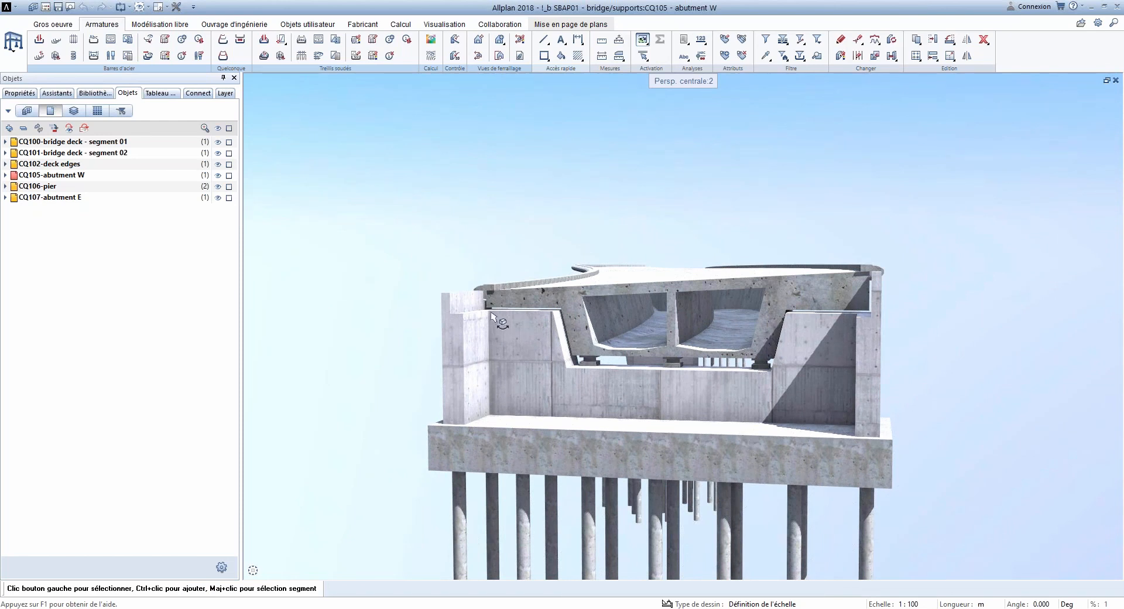
pyautogui.scroll(5, 495, 390)
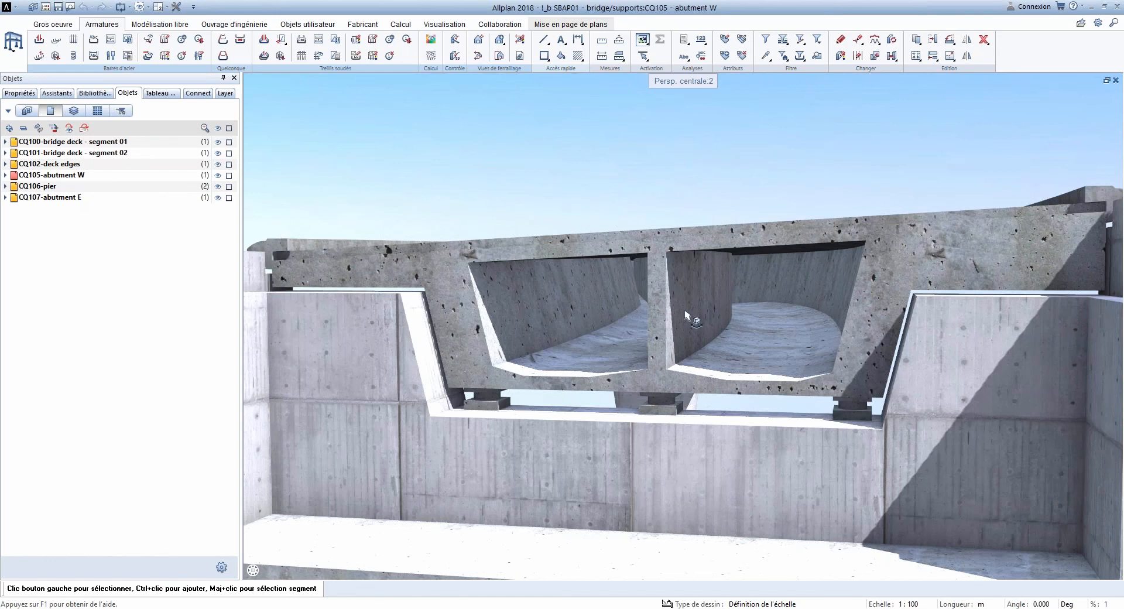
pyautogui.scroll(5, 687, 314)
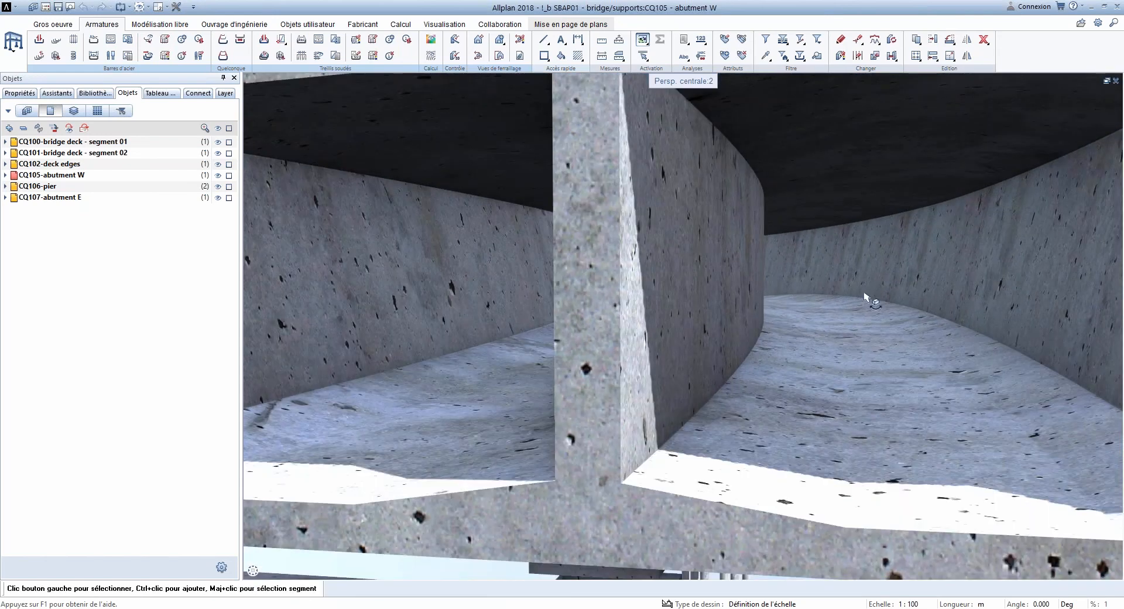
pyautogui.moveTo(866, 345); pyautogui.dragTo(773, 336, button='middle')
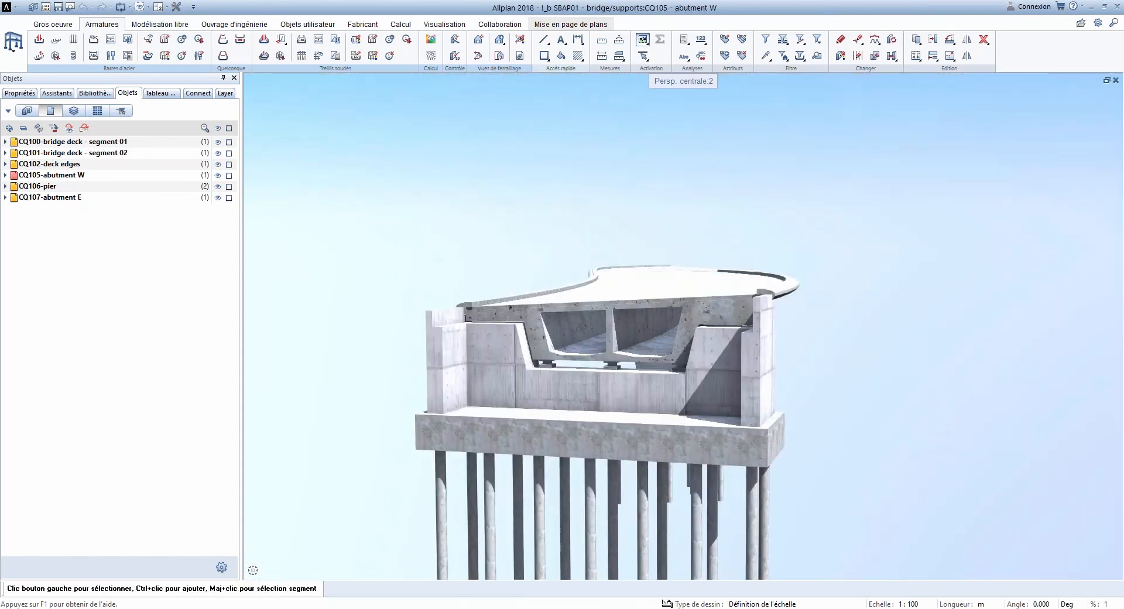
# Step: Examine the bridge deck, abutment, pier and piles in perspective from several sides
pyautogui.keyDown('shift'); pyautogui.moveTo(679, 346); pyautogui.dragTo(937, 295, button='middle'); pyautogui.keyUp('shift')
pyautogui.moveTo(911, 363); pyautogui.dragTo(824, 375, button='middle')
pyautogui.moveTo(825, 375); pyautogui.dragTo(890, 378)
pyautogui.moveTo(890, 377); pyautogui.dragTo(801, 381, button='middle')
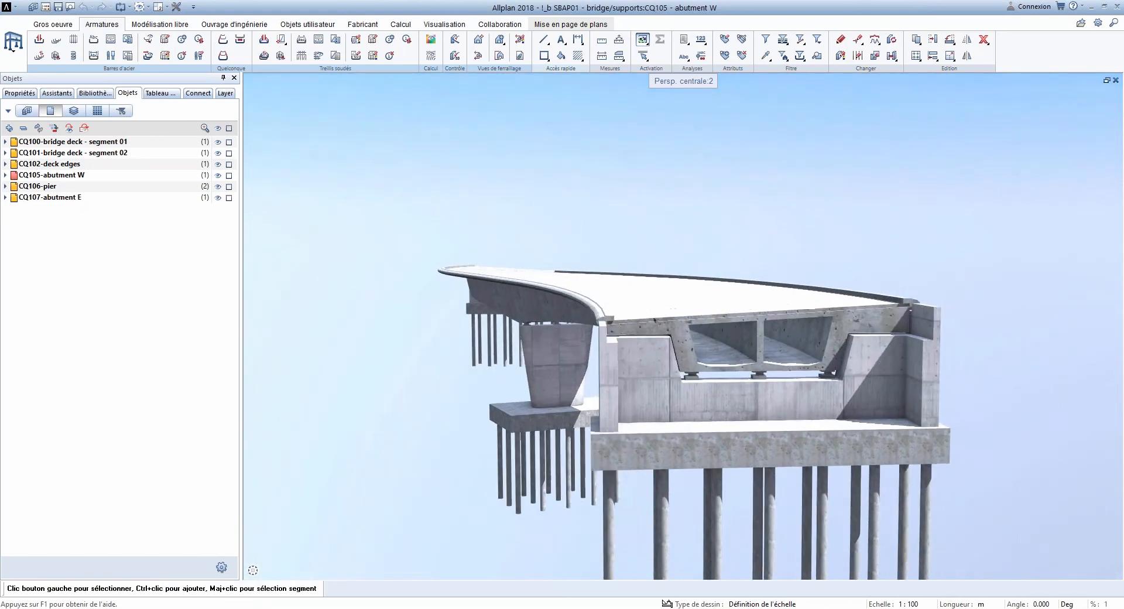
pyautogui.moveTo(801, 380); pyautogui.dragTo(918, 374)
pyautogui.keyDown('shift'); pyautogui.moveTo(919, 375); pyautogui.dragTo(1022, 334, button='middle'); pyautogui.keyUp('shift')
pyautogui.keyDown('shift'); pyautogui.moveTo(408, 304); pyautogui.dragTo(474, 345, button='middle'); pyautogui.keyUp('shift')
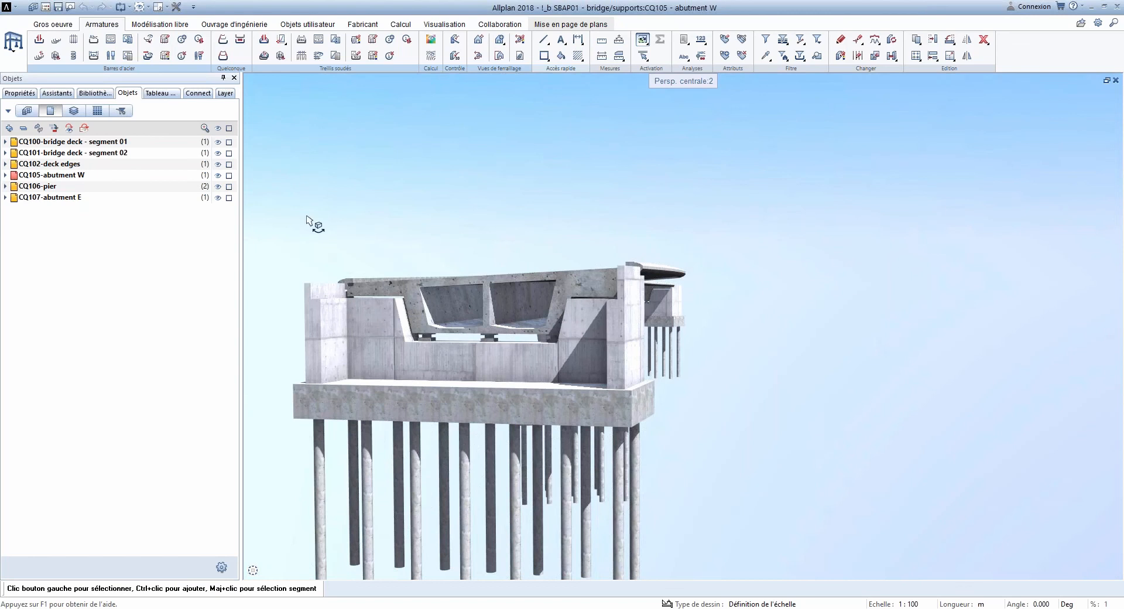
# Step: Load a saved set of plain-colour surface definitions from the project's files and close the surface settings
pyautogui.rightClick(306, 182)
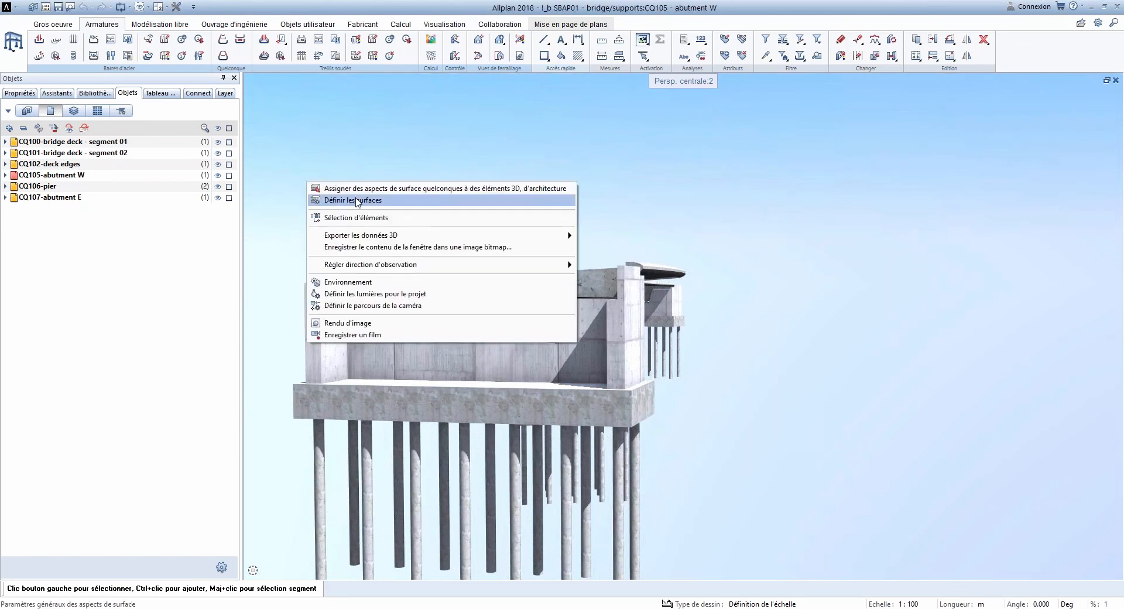
pyautogui.click(357, 201)
pyautogui.click(33, 568)
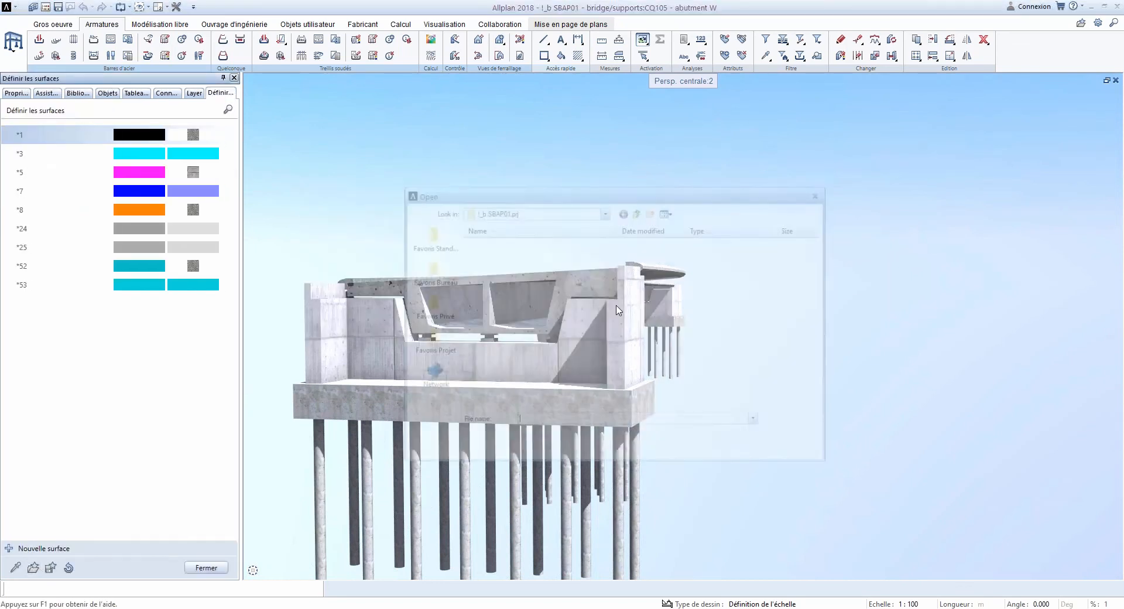
pyautogui.doubleClick(488, 365)
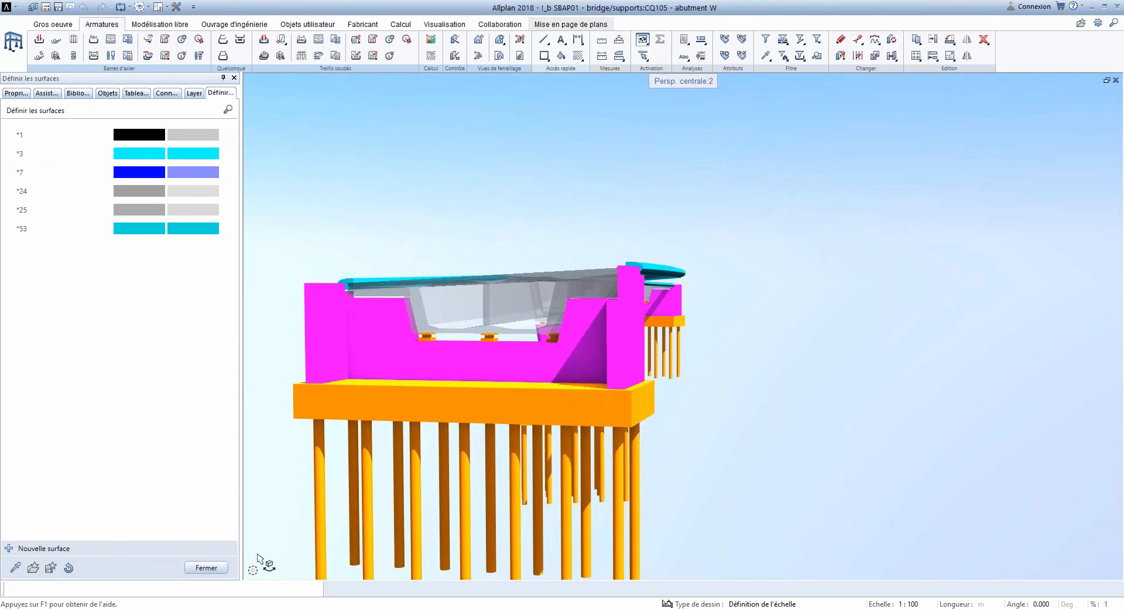
pyautogui.click(206, 567)
# Step: Set the perspective view's render mode to Animation and view the transparent deck from above the abutment
pyautogui.scroll(4, 451, 307)
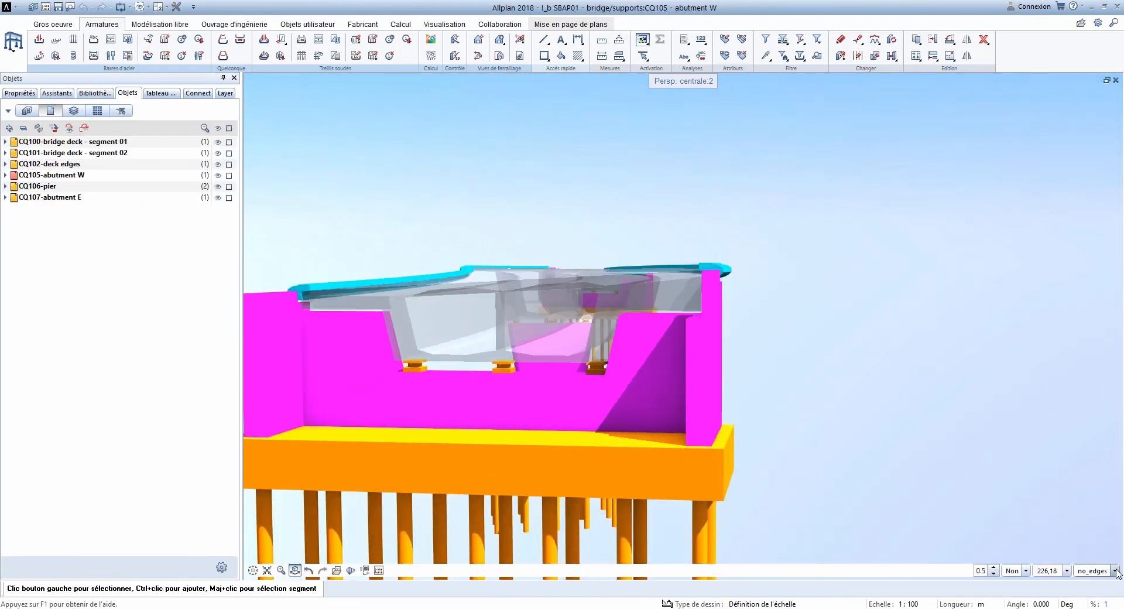
pyautogui.click(1093, 571)
pyautogui.click(1063, 505)
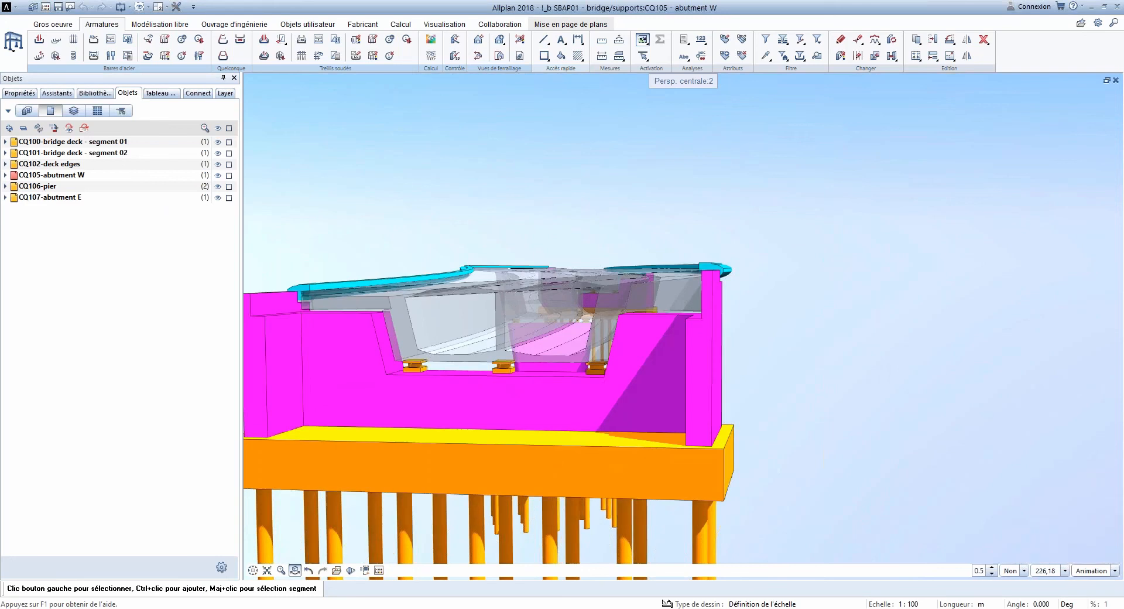
pyautogui.moveTo(508, 336); pyautogui.dragTo(461, 358)
pyautogui.scroll(-3, 460, 335)
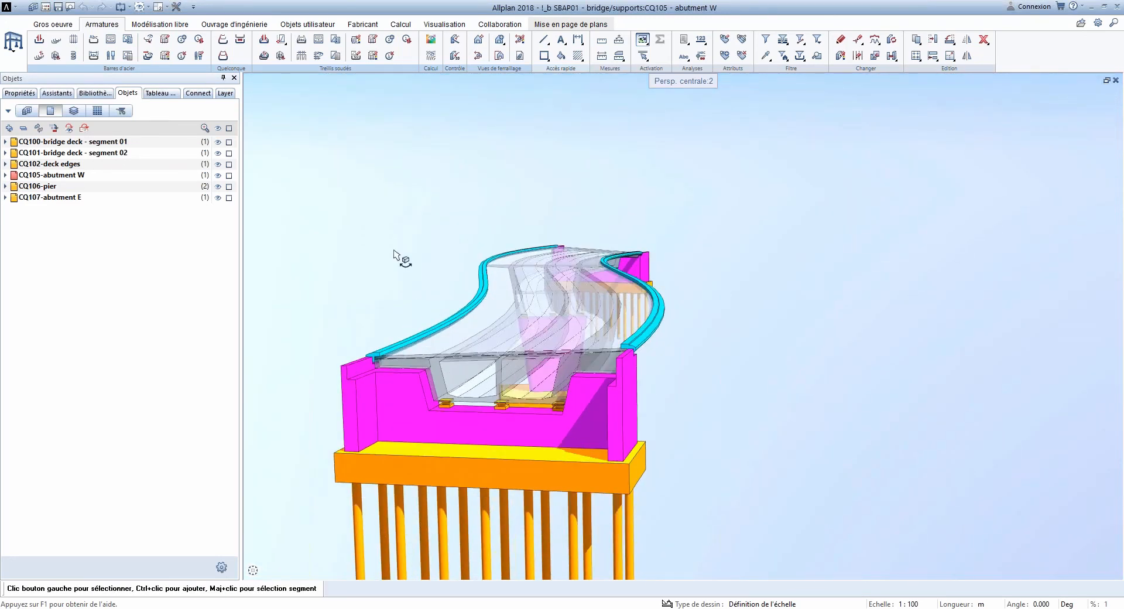
# Step: Make drawing file 300 transversal active while keeping the superstructure and supports files loaded, with 301 longitudinal closed
pyautogui.doubleClick(393, 250)
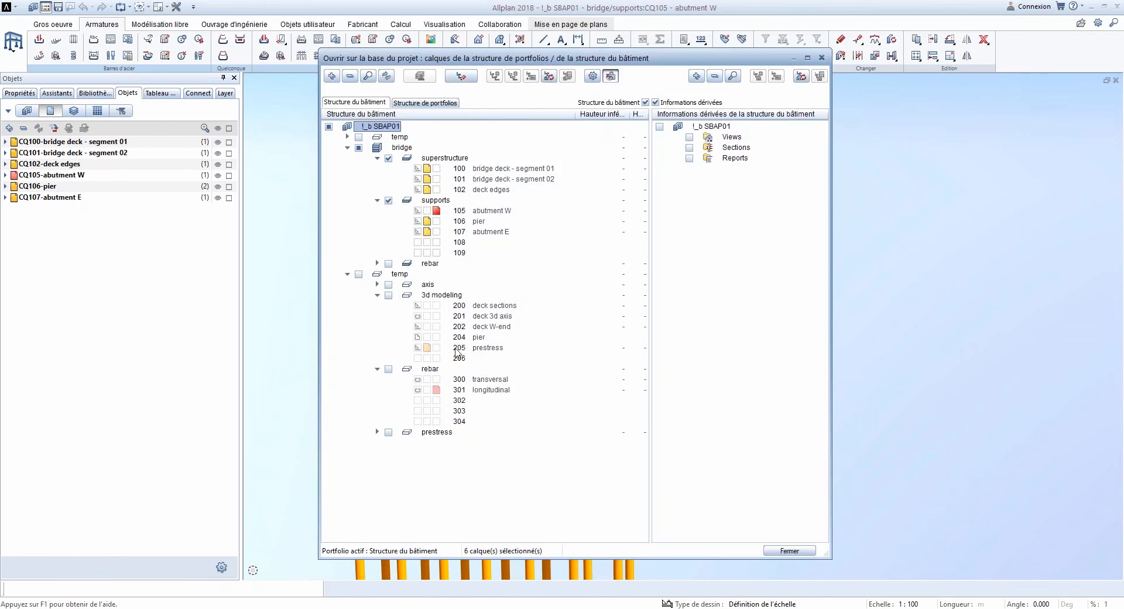
pyautogui.click(436, 390)
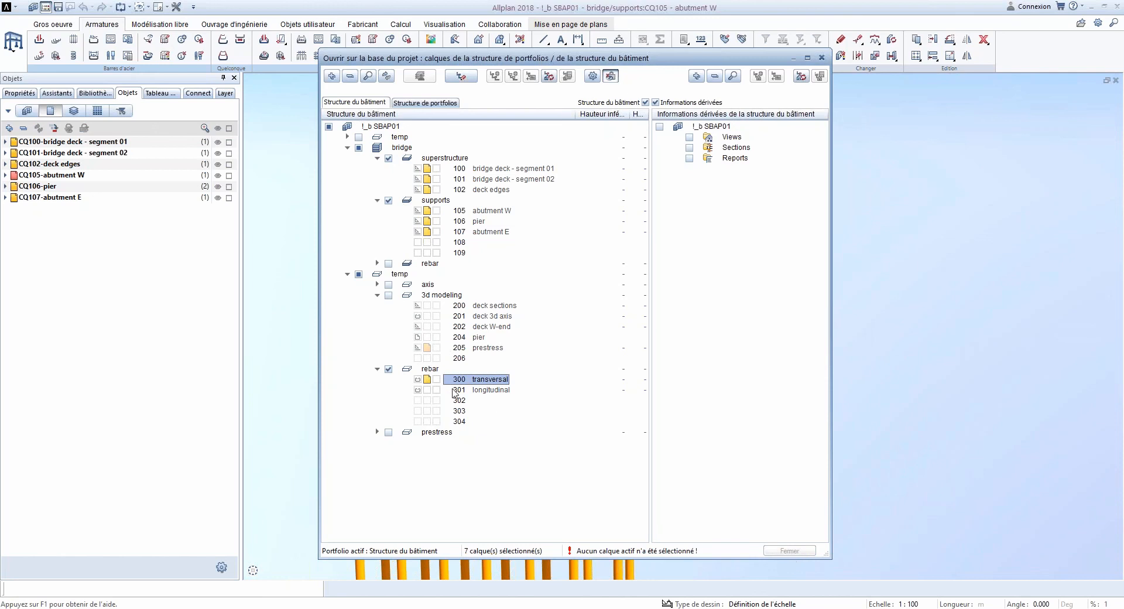
pyautogui.click(795, 549)
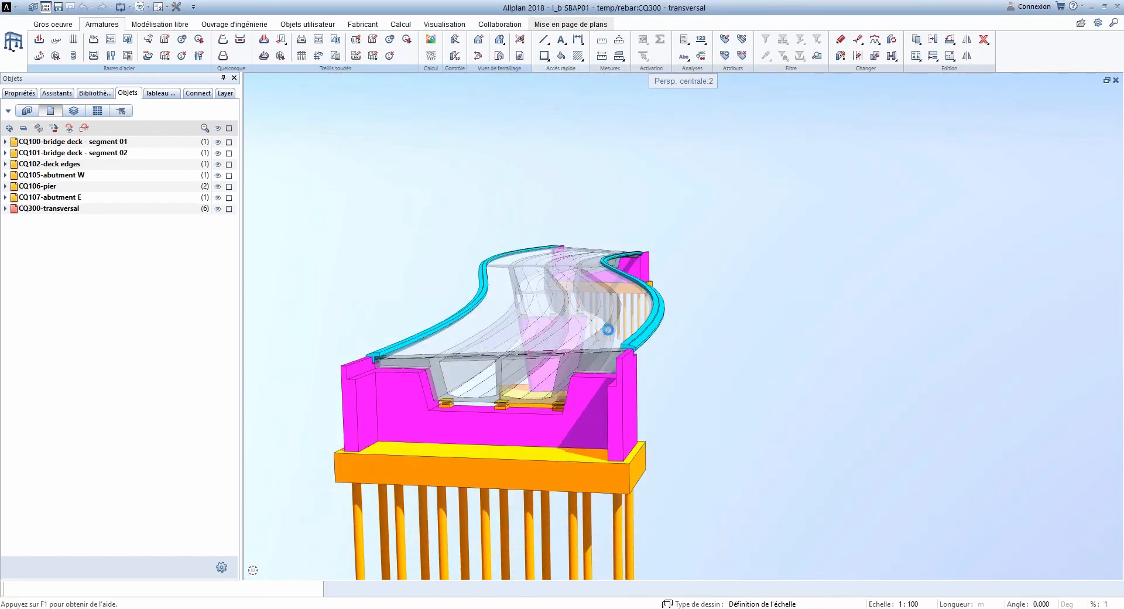
# Step: Restore the split layout with the perspective, isometric and plan views side by side
pyautogui.doubleClick(693, 84)
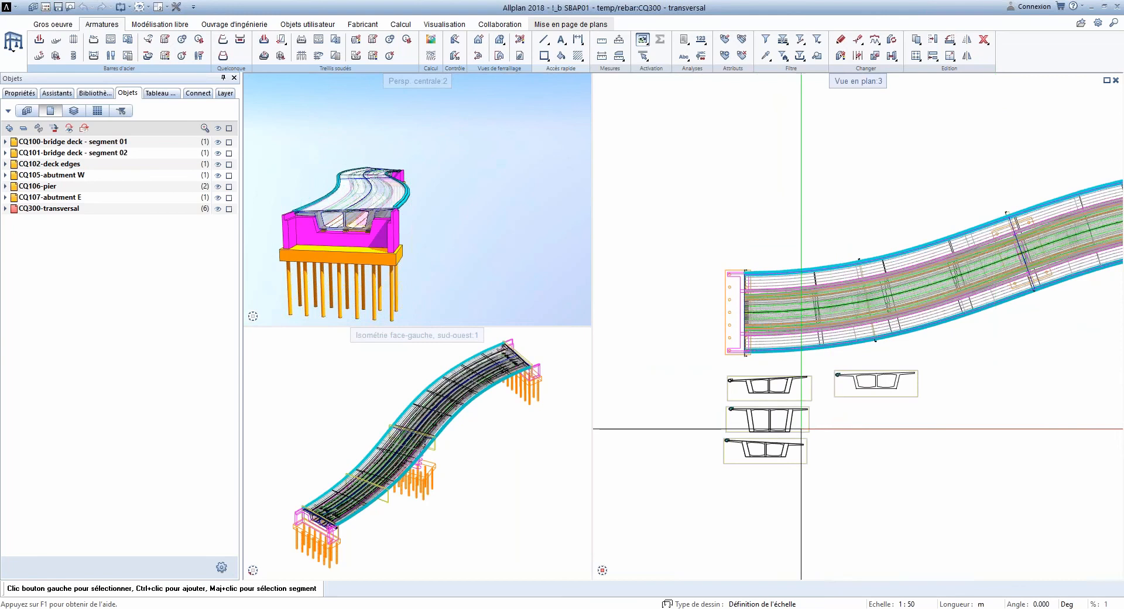
pyautogui.scroll(1, 767, 415)
pyautogui.scroll(5, 764, 435)
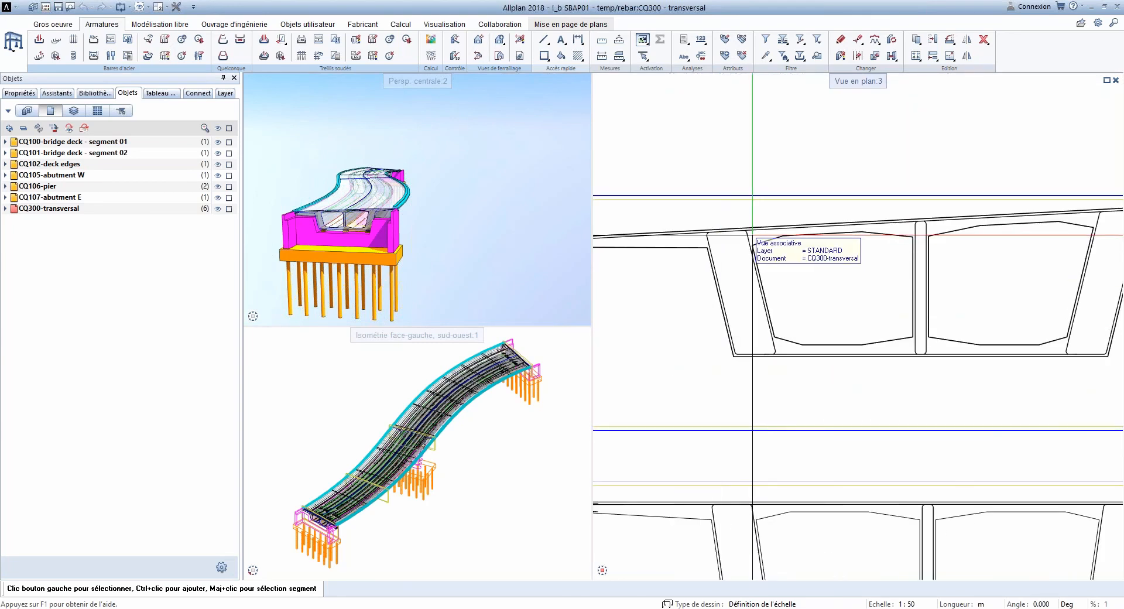
pyautogui.click(222, 55)
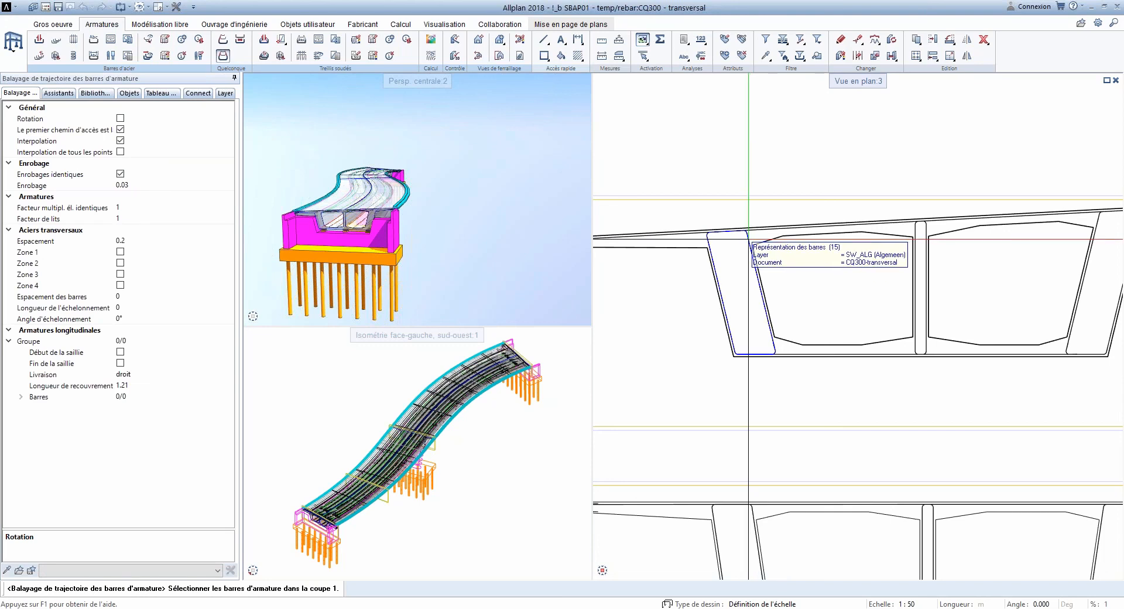
pyautogui.click(749, 239)
pyautogui.scroll(-3, 749, 239)
pyautogui.scroll(3, 740, 328)
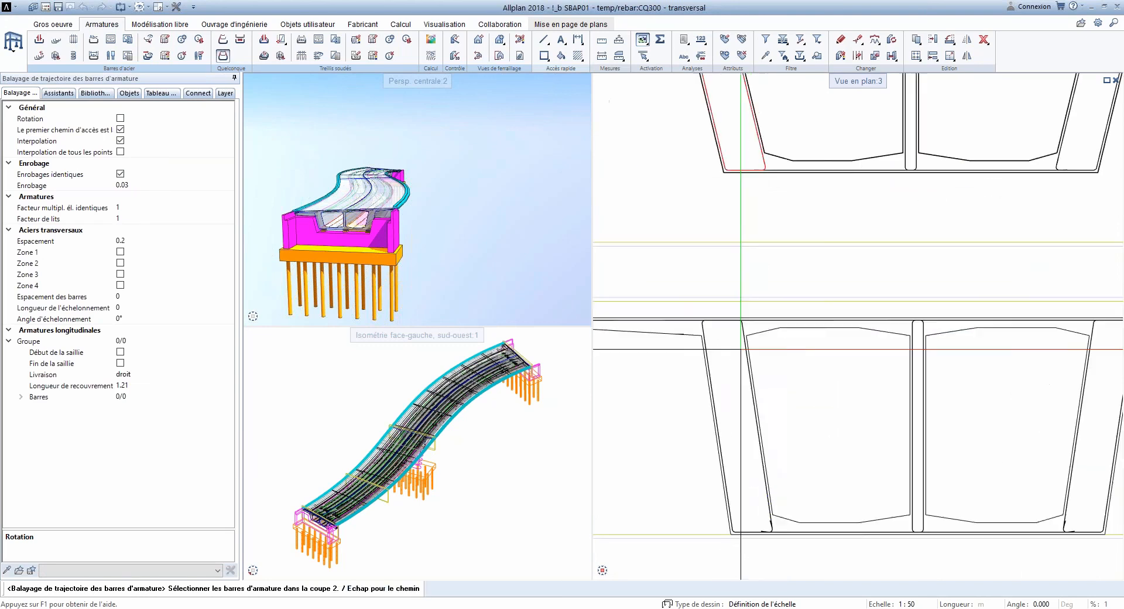
pyautogui.click(739, 328)
pyautogui.scroll(-4, 736, 131)
pyautogui.scroll(4, 732, 343)
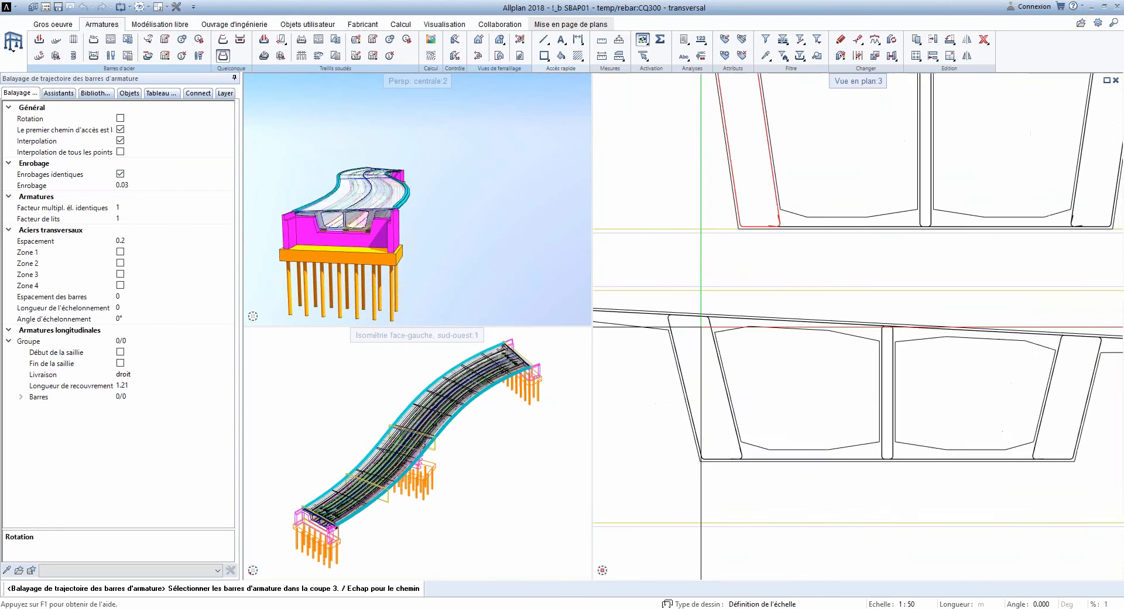
pyautogui.click(710, 324)
pyautogui.scroll(-4, 839, 344)
pyautogui.scroll(-1, 841, 347)
pyautogui.press('Escape')
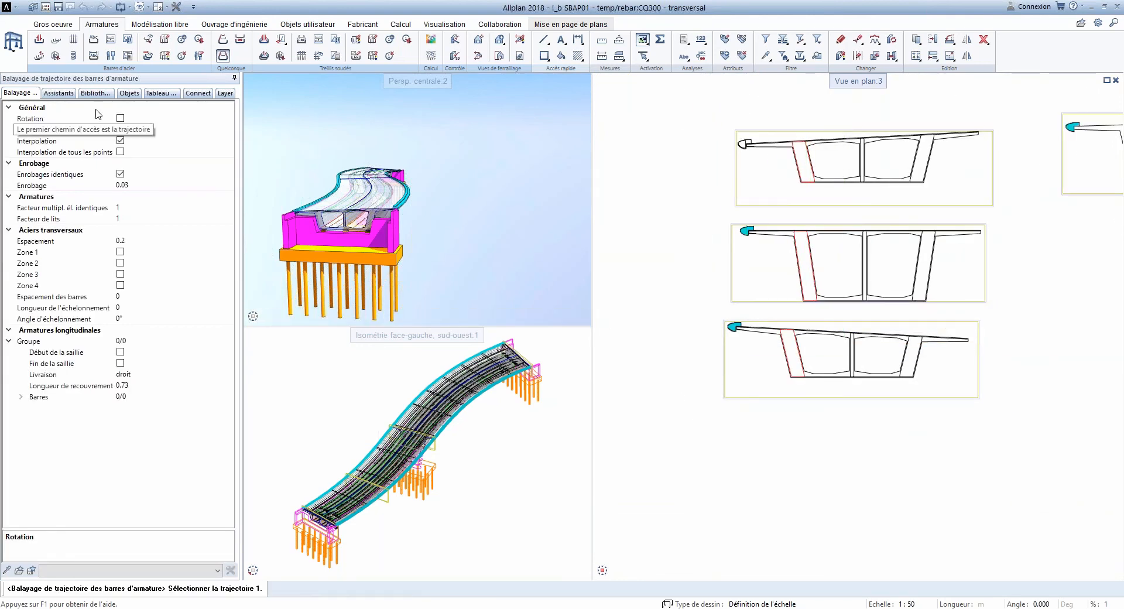
pyautogui.scroll(8, 354, 428)
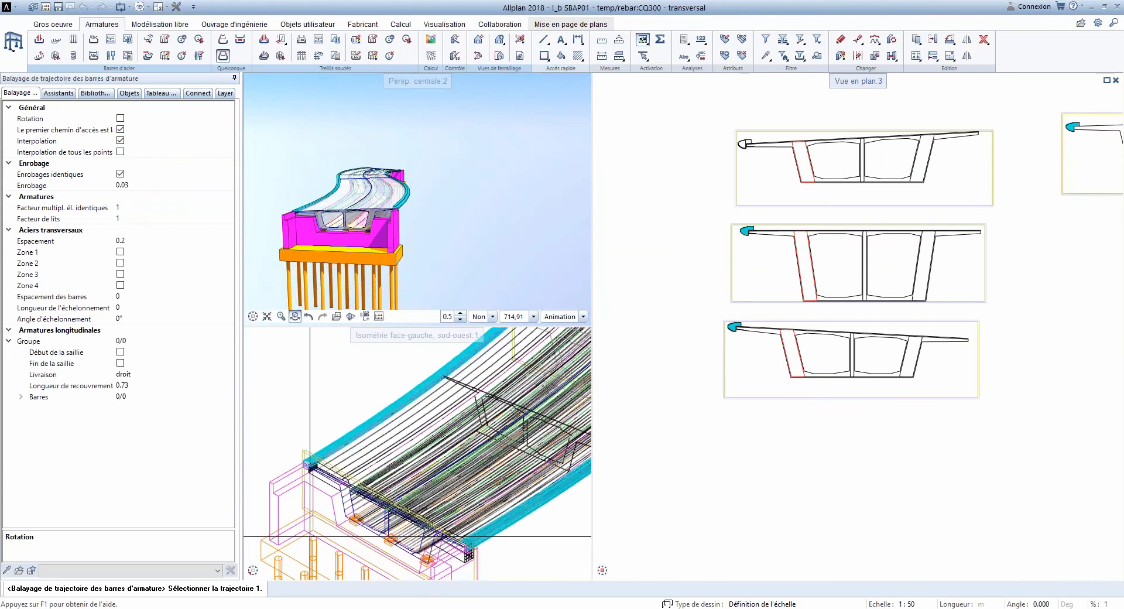
pyautogui.scroll(2, 354, 428)
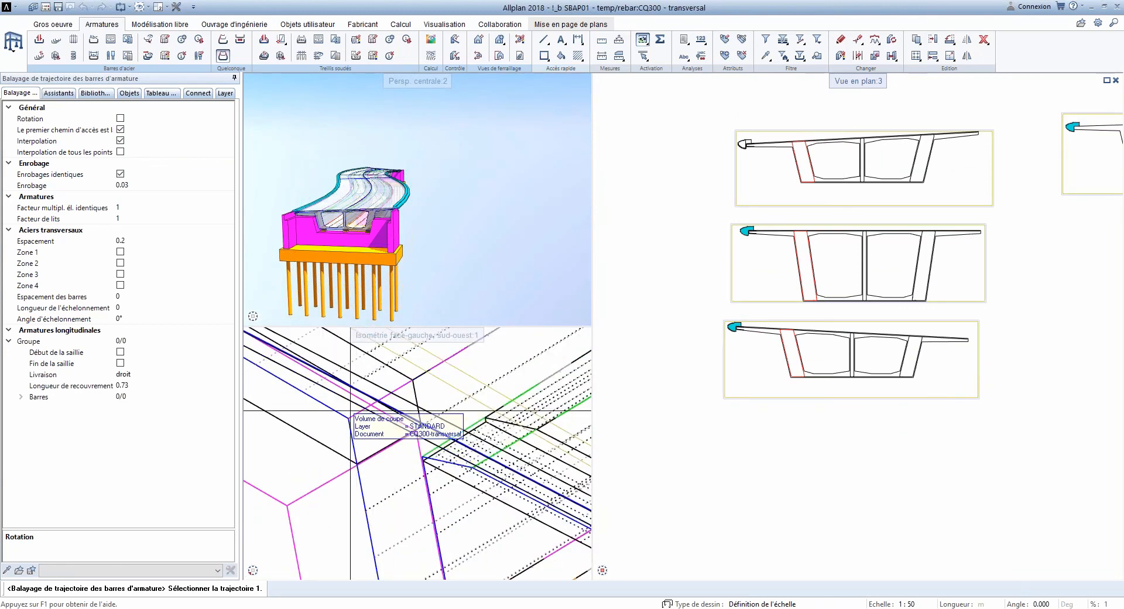
pyautogui.scroll(-4, 450, 449)
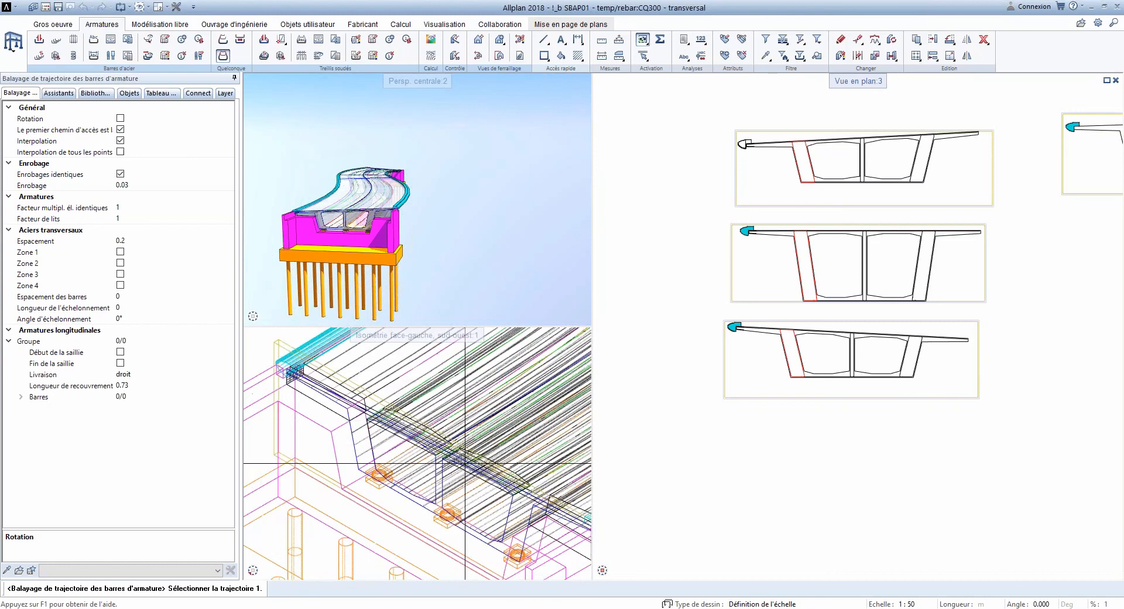
pyautogui.scroll(3, 450, 450)
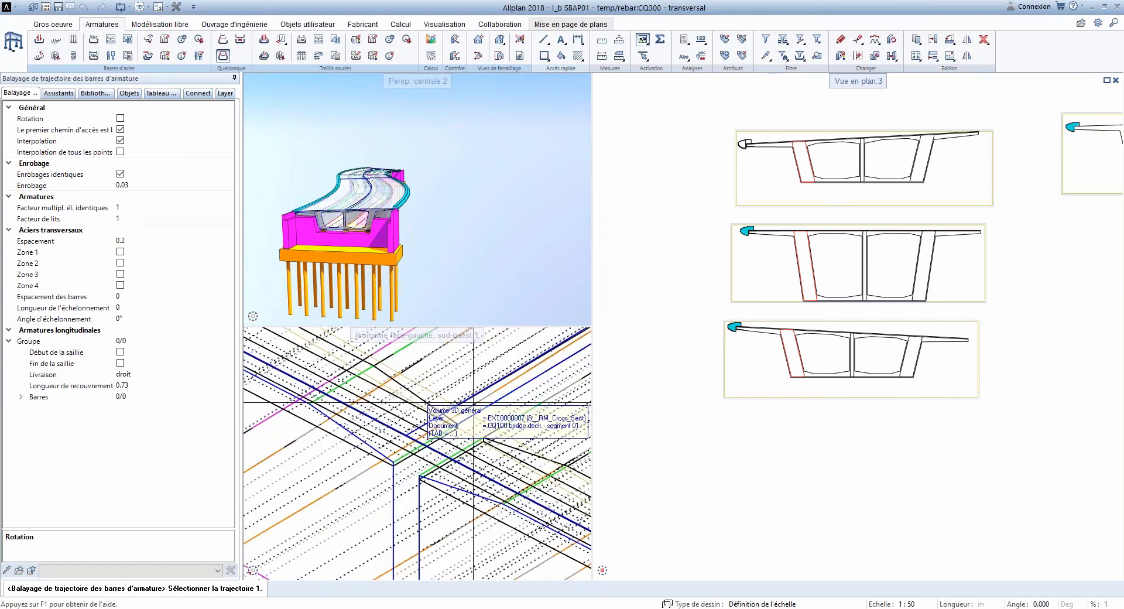
pyautogui.click(481, 405)
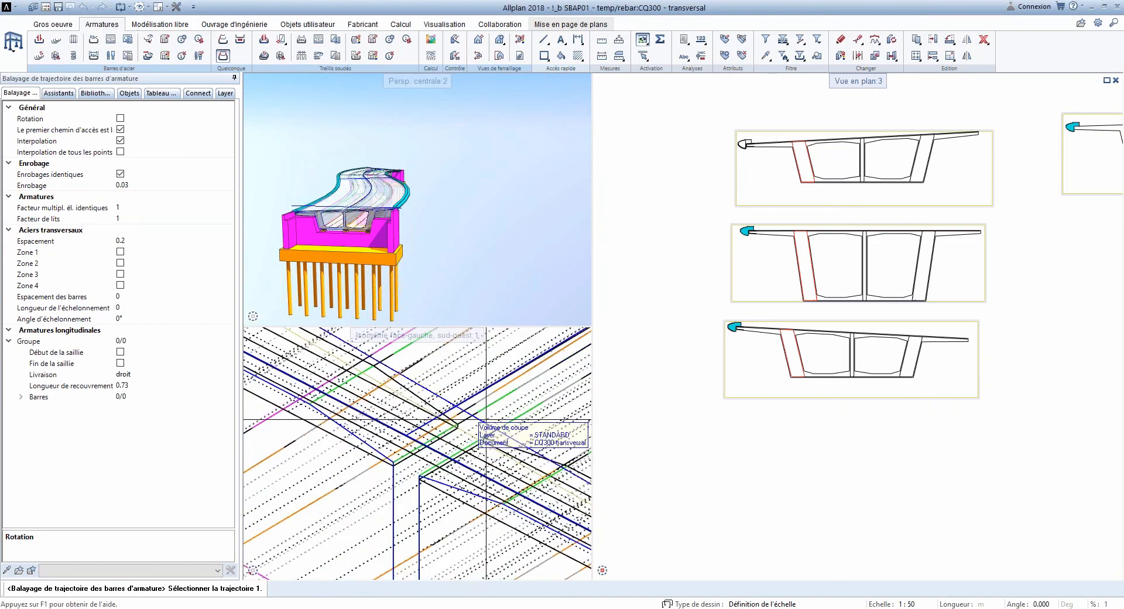
# Step: Hide the bridge/superstructure and bridge/supports groups and the 3D volumes of temp/rebar, keeping the rebar, 3D lines and associative views displayed
pyautogui.click(128, 93)
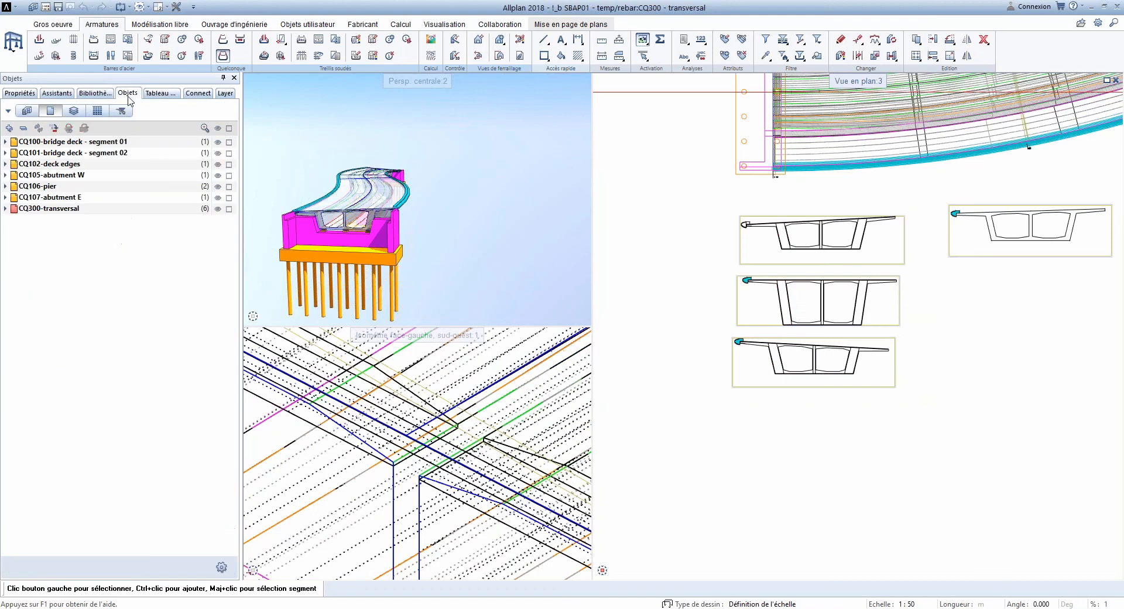
pyautogui.click(26, 111)
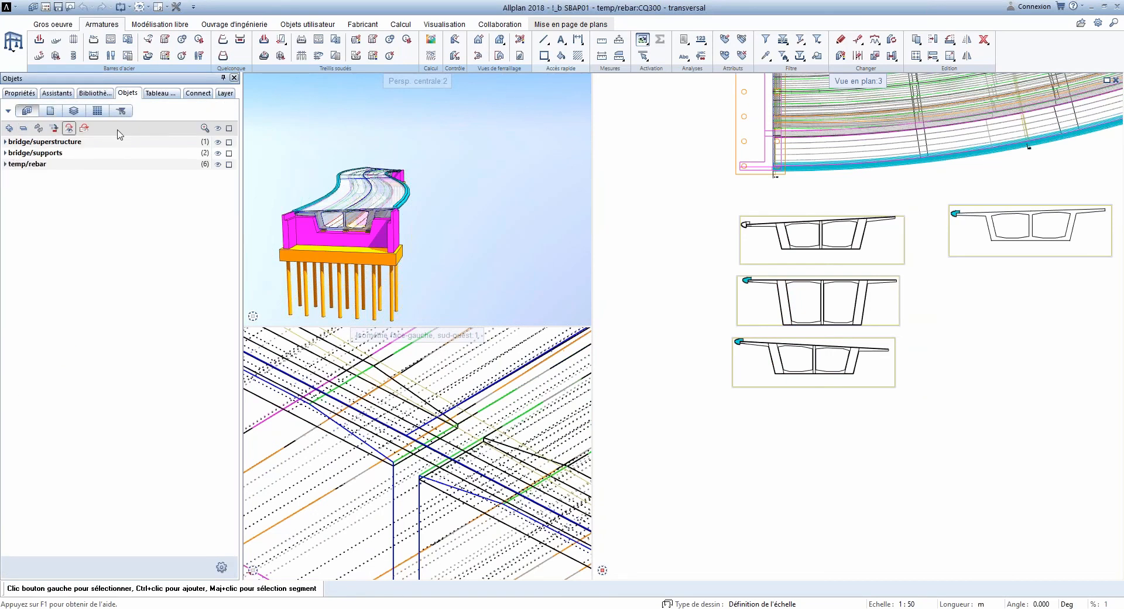
pyautogui.click(217, 143)
pyautogui.click(218, 154)
pyautogui.scroll(3, 324, 209)
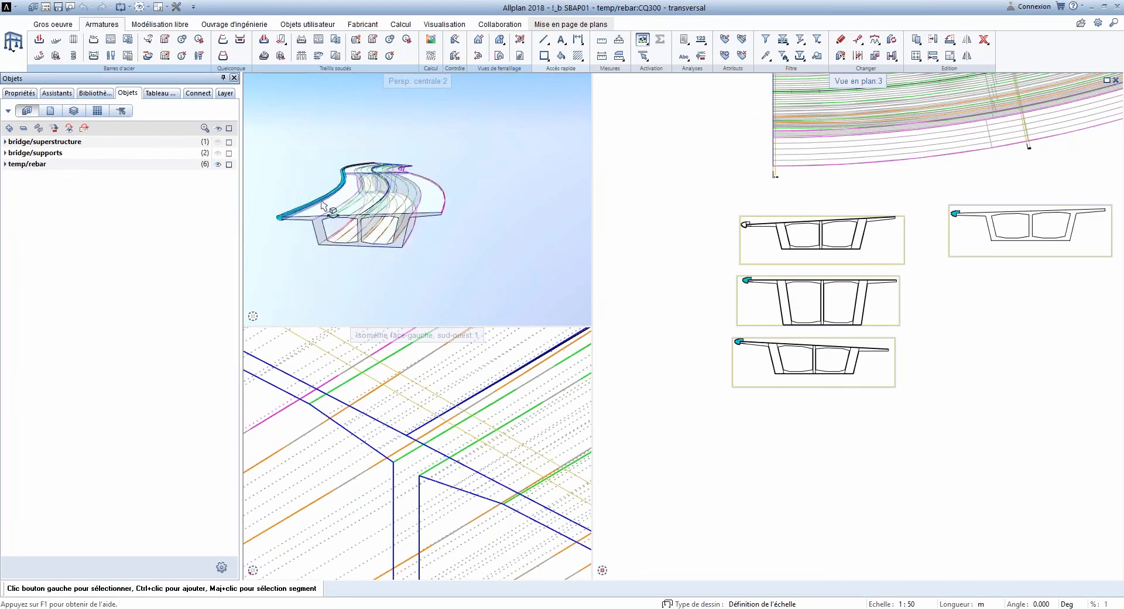
pyautogui.click(6, 164)
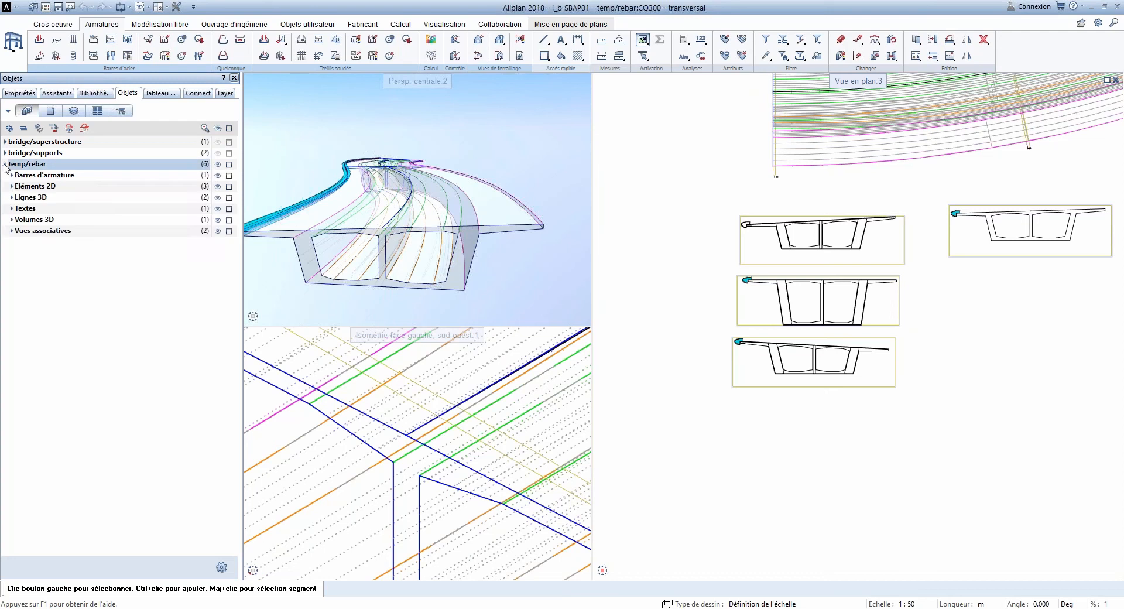
pyautogui.click(217, 220)
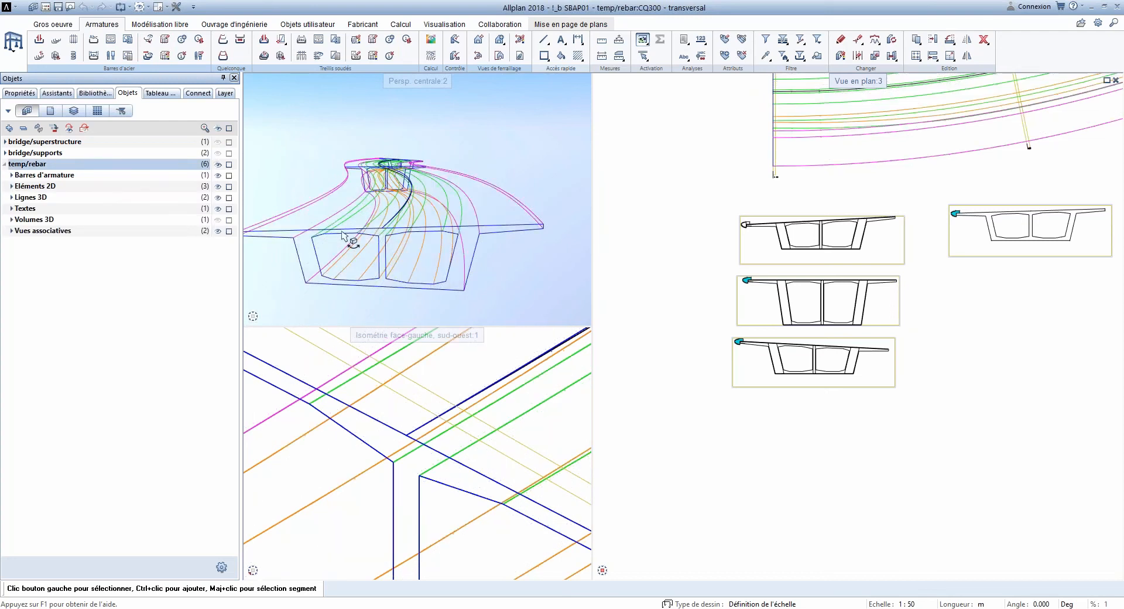
pyautogui.moveTo(350, 240)
pyautogui.keyDown('shift'); pyautogui.mouseDown(button='middle')
pyautogui.moveTo(329, 251)
pyautogui.moveTo(351, 239)
pyautogui.mouseUp(button='middle'); pyautogui.keyUp('shift')
pyautogui.moveTo(351, 238); pyautogui.dragTo(364, 249)
pyautogui.moveTo(364, 248); pyautogui.dragTo(343, 234, button='middle')
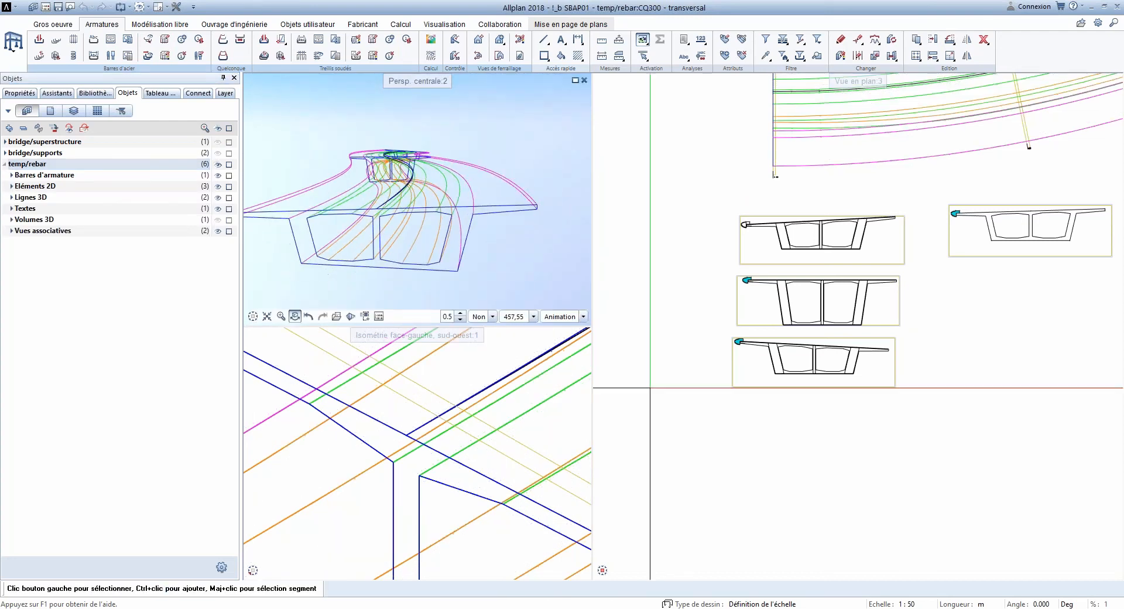
# Step: Start the rebar path sweep and select the outer web's stirrup in each of the three cross-sections
pyautogui.click(223, 56)
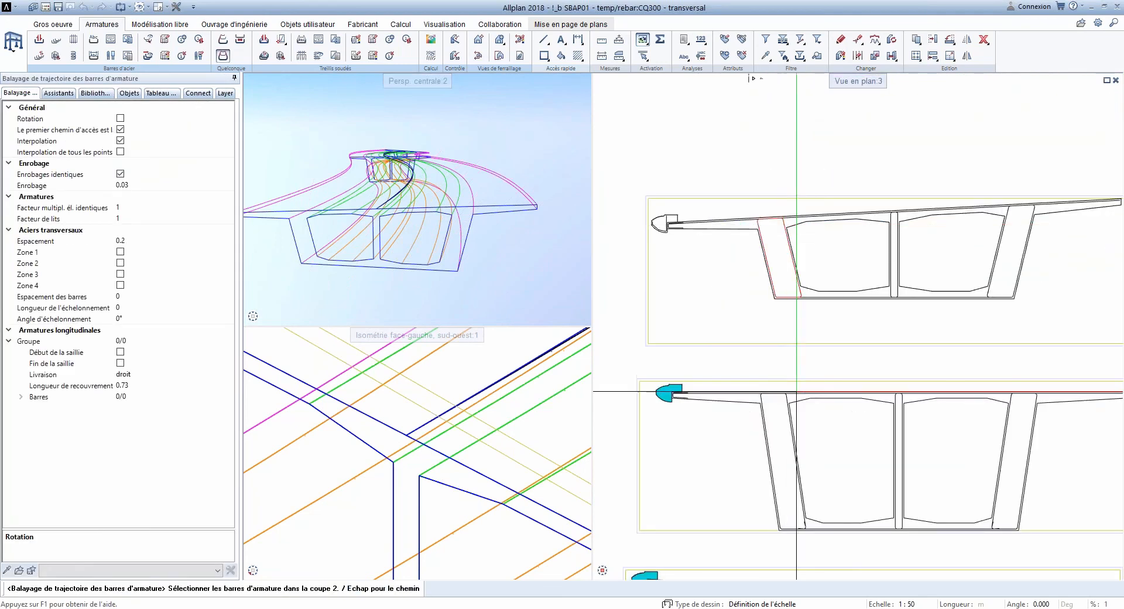
pyautogui.click(788, 404)
pyautogui.moveTo(788, 404); pyautogui.dragTo(737, 206, button='middle')
pyautogui.scroll(1, 738, 206)
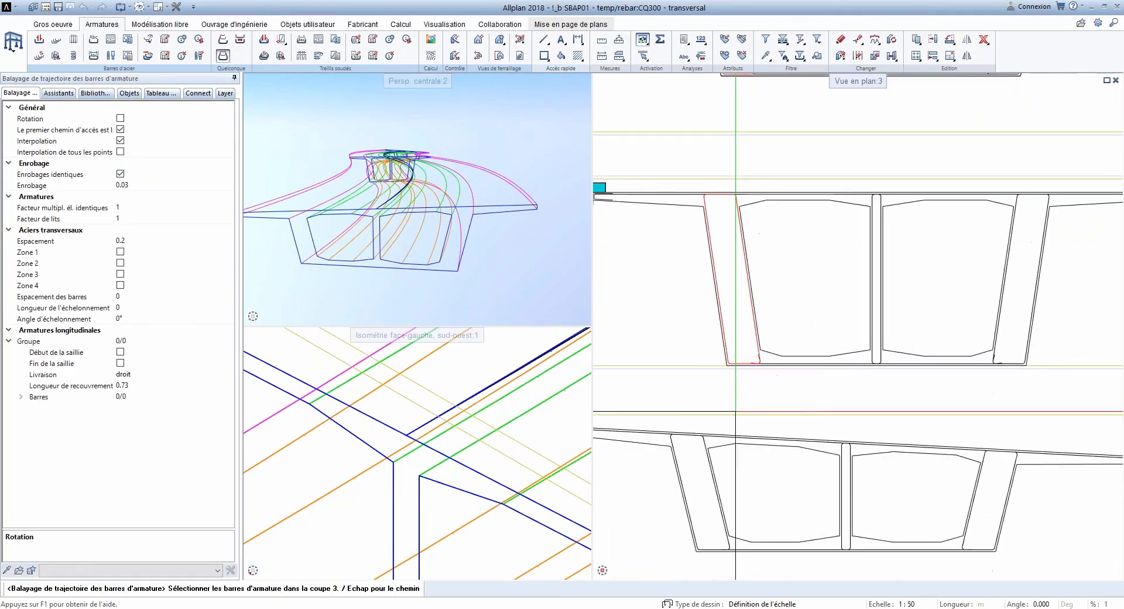
pyautogui.click(707, 445)
# Step: Sweep the web stirrups with Rotation enabled, using the black centreline spline as path 1 and the outer web's upper magenta spline as path 2
pyautogui.scroll(-3, 421, 461)
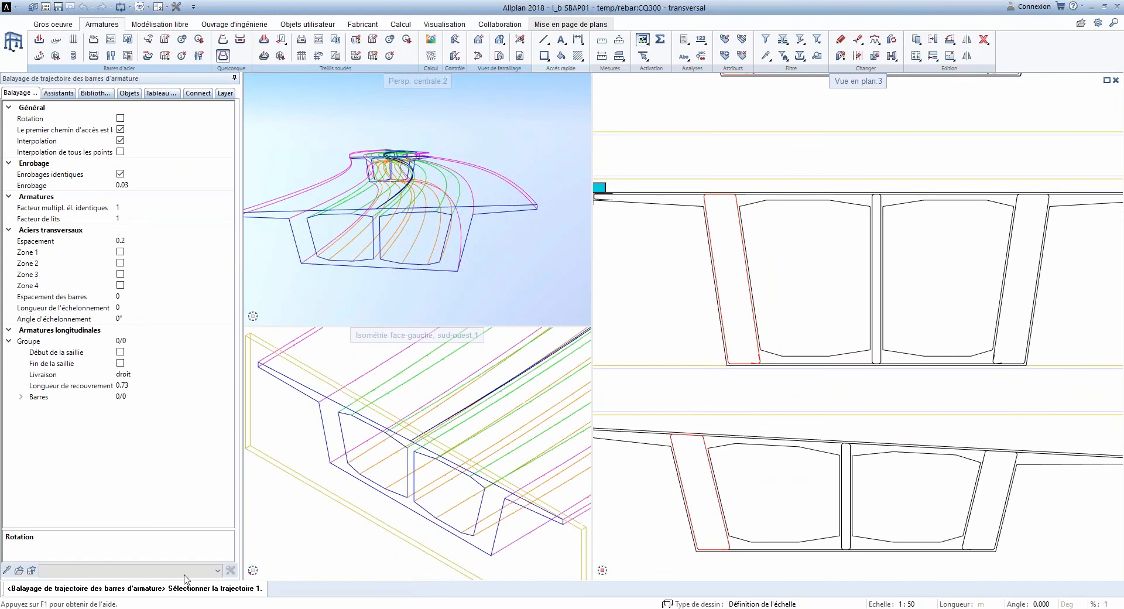
pyautogui.scroll(6, 399, 421)
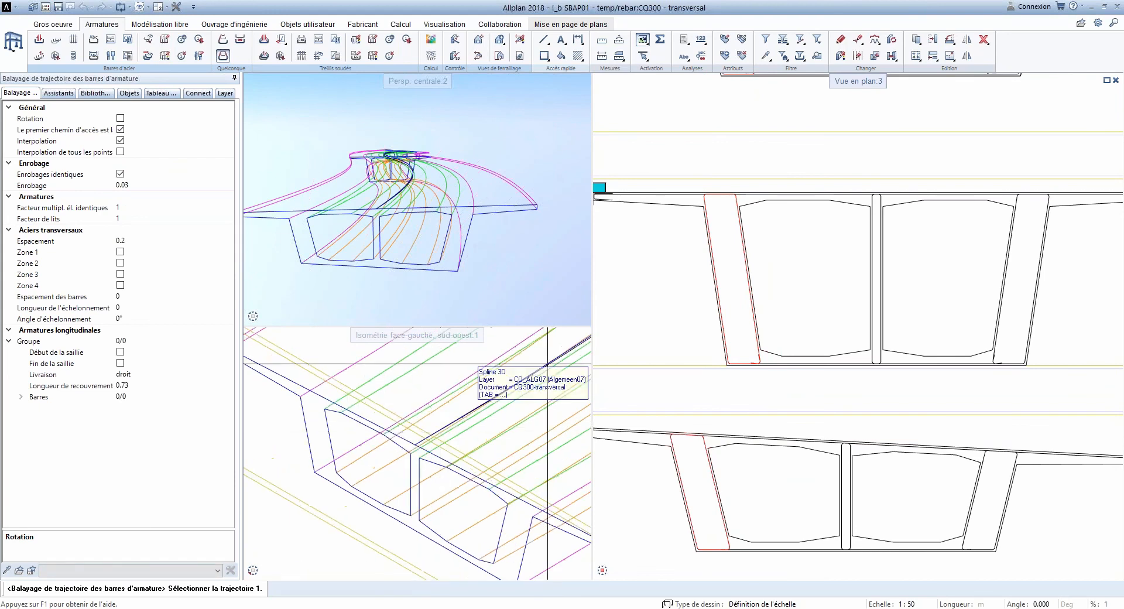
pyautogui.keyDown('ctrl'); pyautogui.moveTo(432, 170); pyautogui.dragTo(425, 178); pyautogui.keyUp('ctrl')
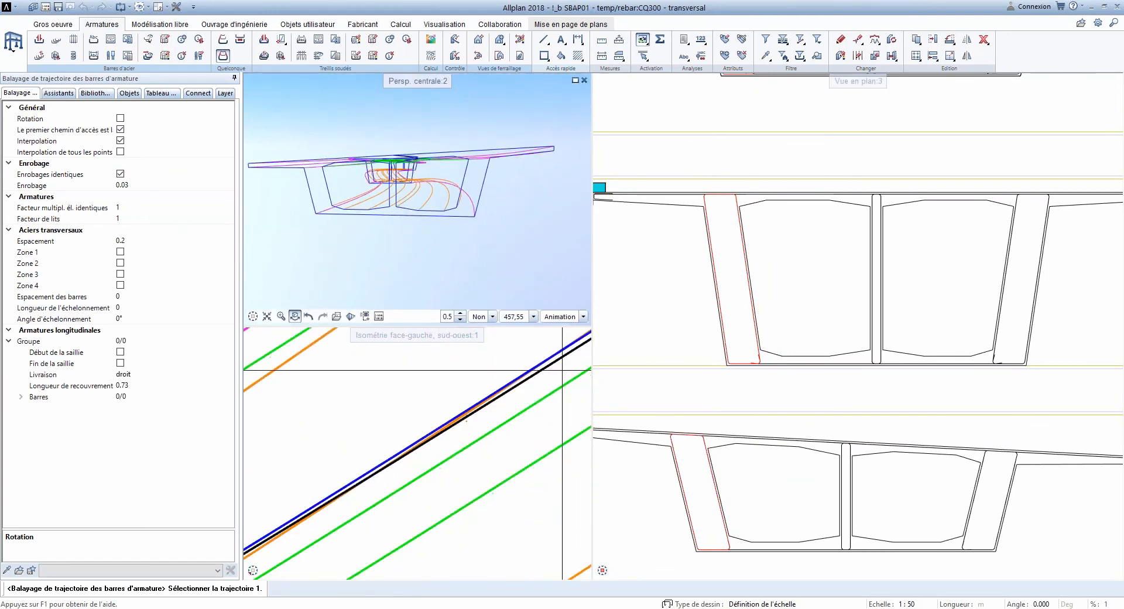
pyautogui.click(458, 421)
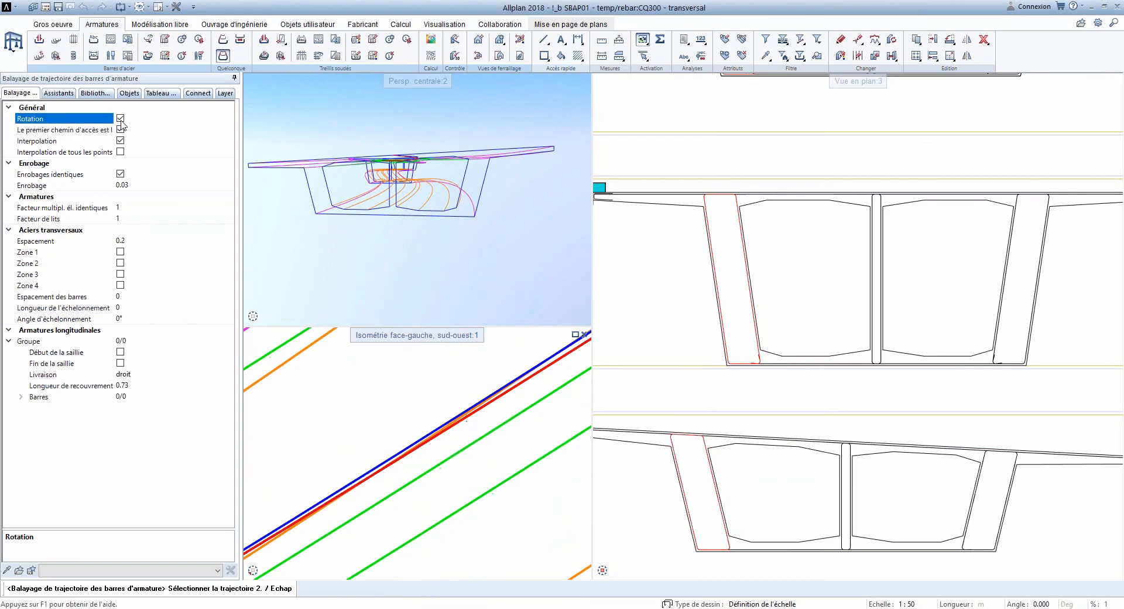
pyautogui.scroll(-5, 483, 419)
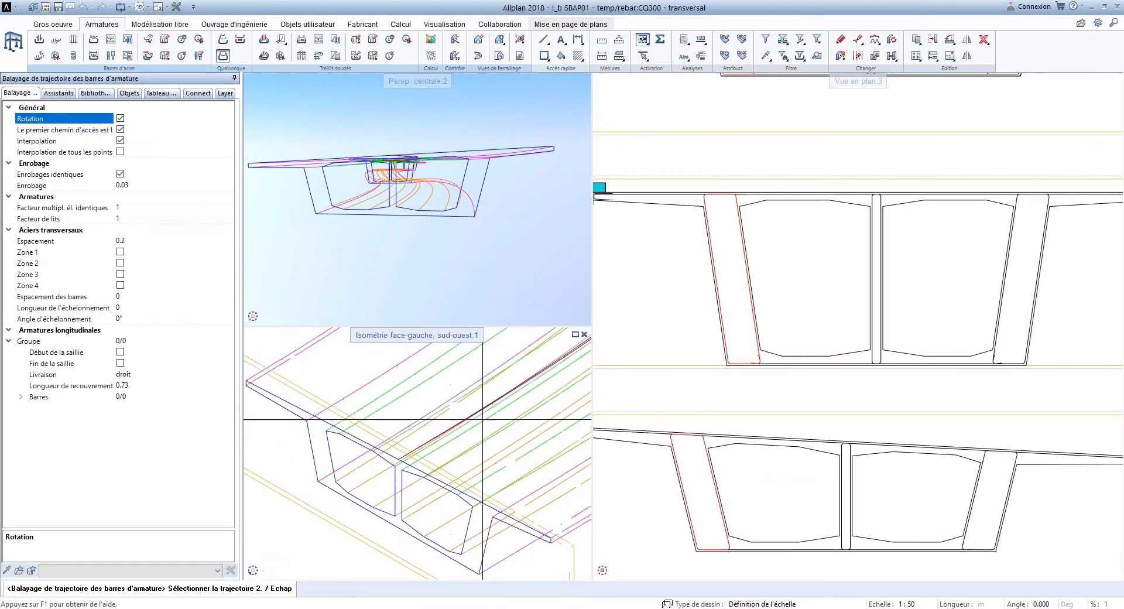
pyautogui.scroll(2, 302, 433)
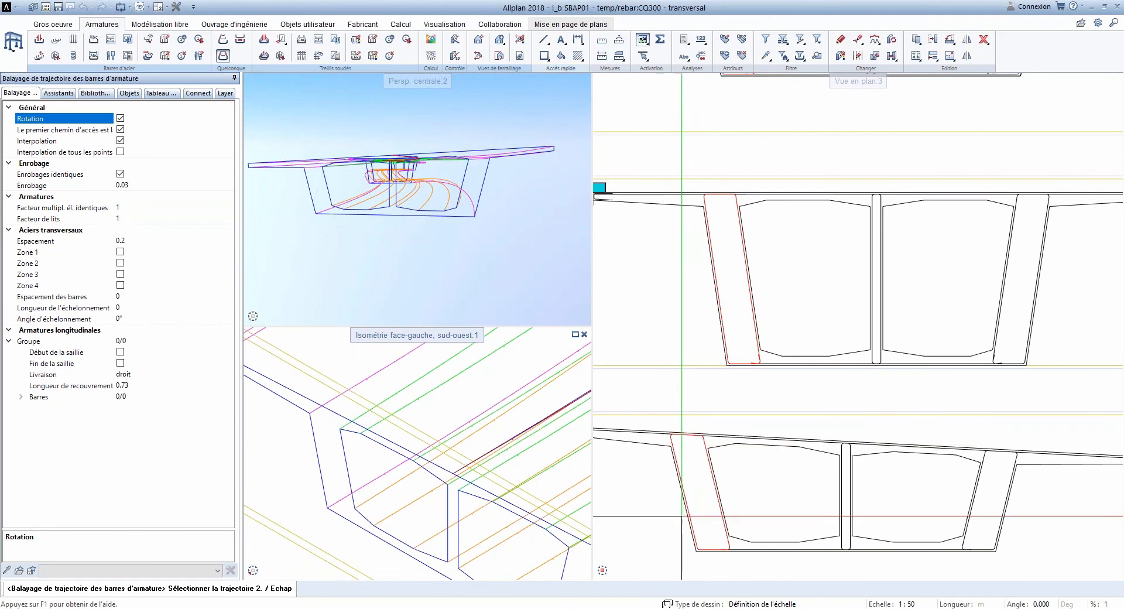
pyautogui.click(332, 400)
pyautogui.press('Escape')
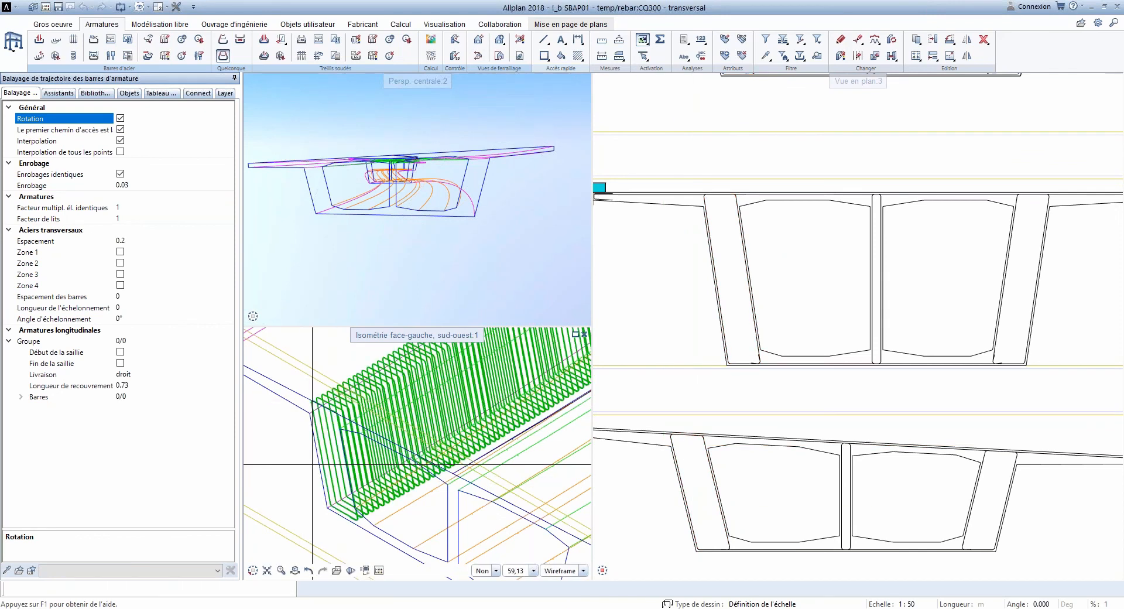
# Step: Inspect the swept web stirrups in perspective and undo their placement
pyautogui.moveTo(425, 180); pyautogui.dragTo(275, 112)
pyautogui.click(88, 7)
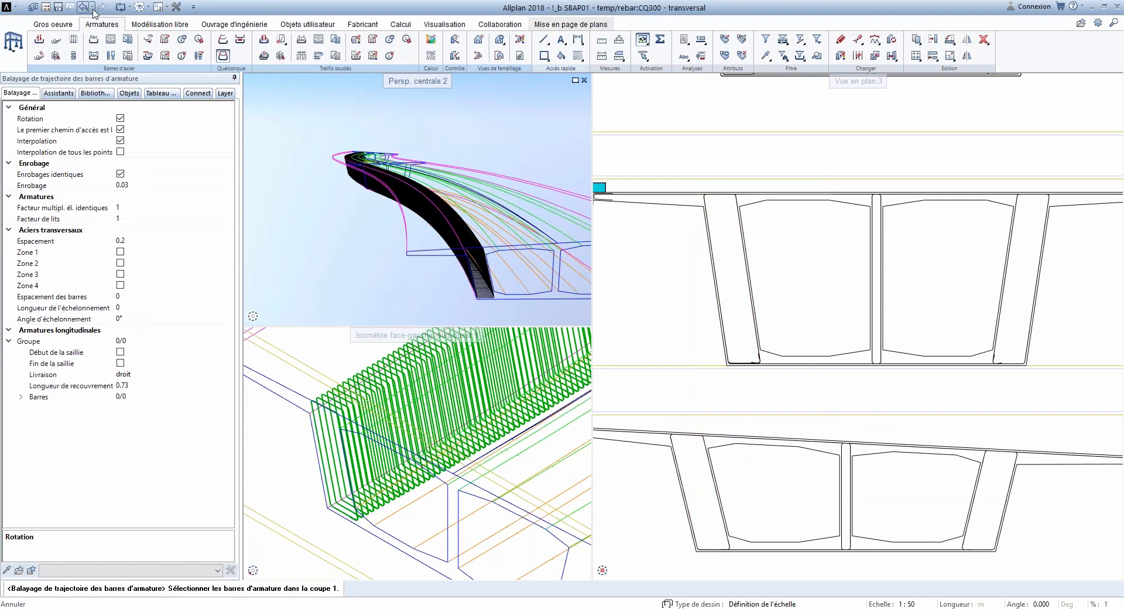
pyautogui.click(84, 9)
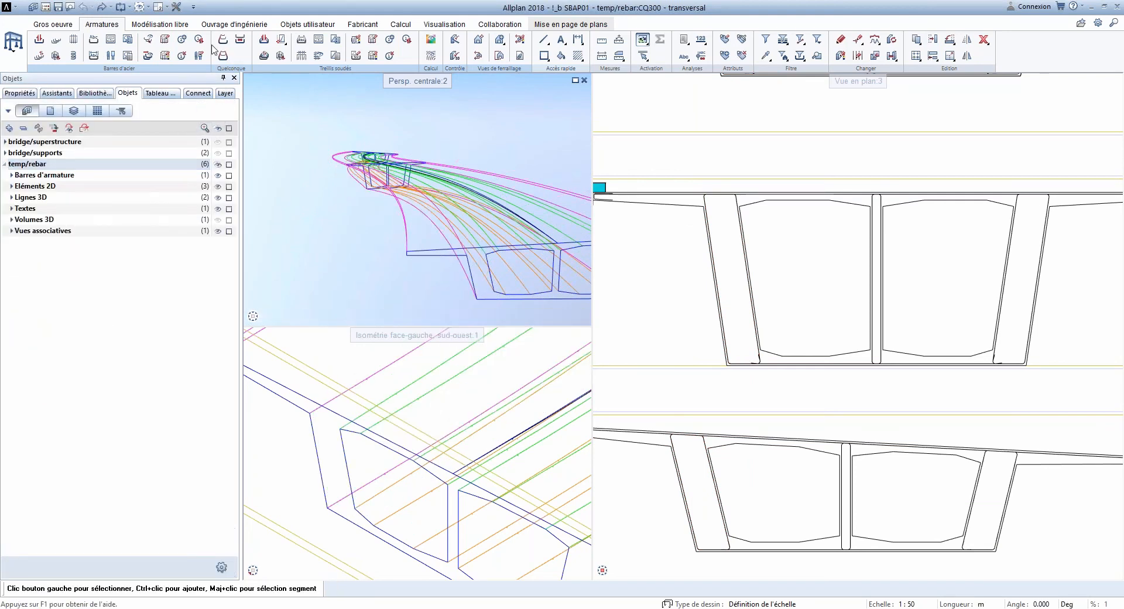
pyautogui.press('Return')
pyautogui.click(737, 197)
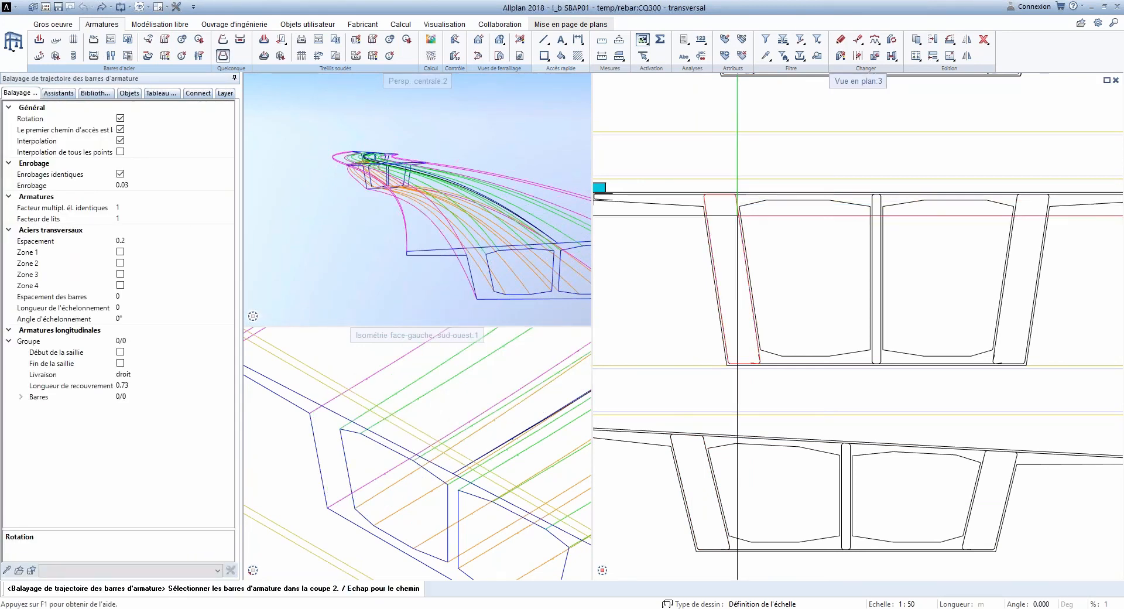
pyautogui.click(703, 443)
pyautogui.scroll(-5, 729, 179)
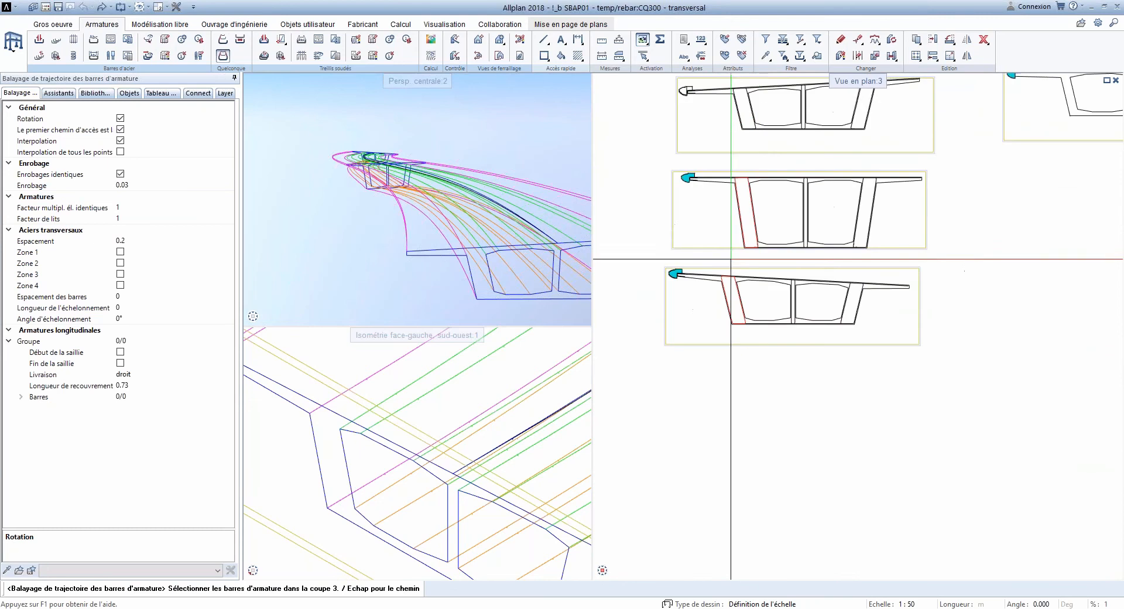
pyautogui.press('Escape')
pyautogui.press('Escape')
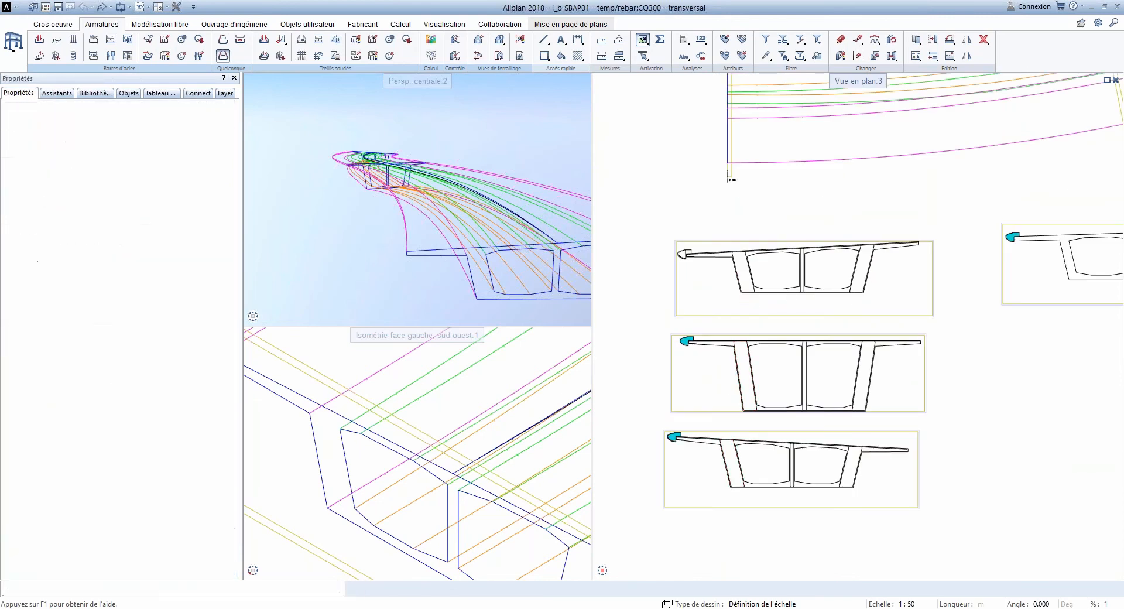
# Step: Restart the rebar path sweep with Rotation on, select the outer web's stirrup in all three cross-sections, and finish the section selection
pyautogui.press('Return')
pyautogui.scroll(3, 752, 257)
pyautogui.click(741, 252)
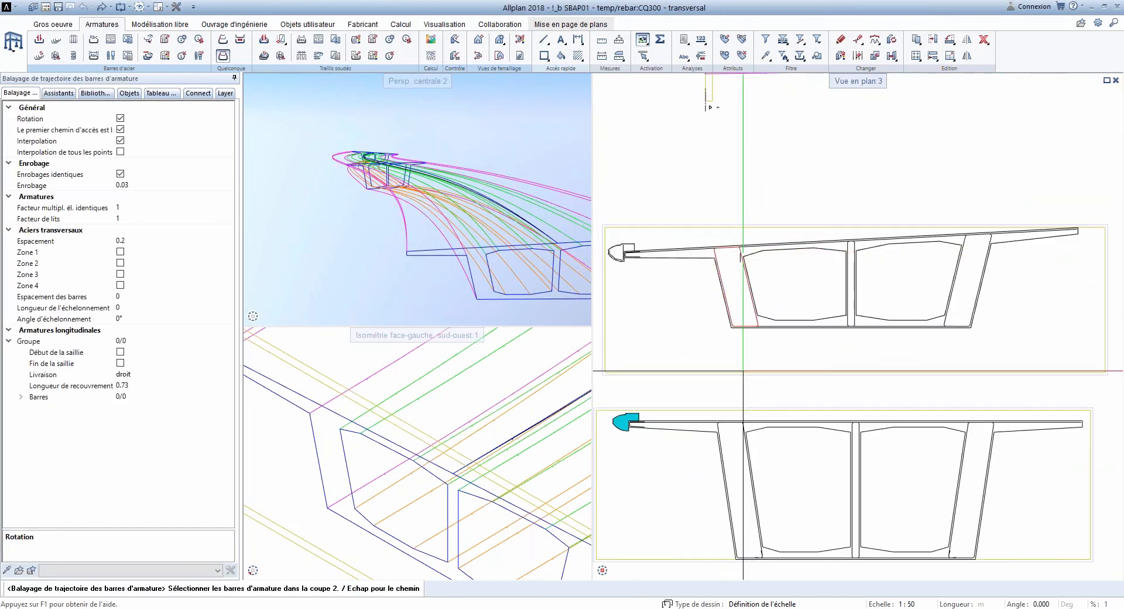
pyautogui.scroll(1, 743, 434)
pyautogui.click(732, 394)
pyautogui.moveTo(732, 395); pyautogui.dragTo(729, 133, button='middle')
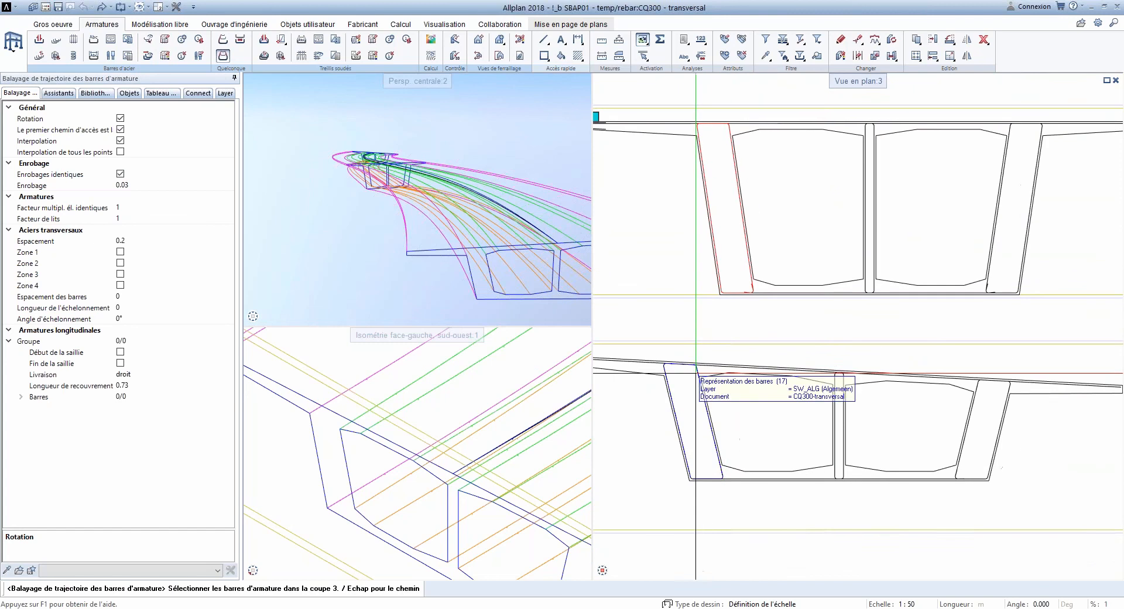
pyautogui.click(696, 371)
pyautogui.scroll(-2, 736, 304)
pyautogui.moveTo(742, 176); pyautogui.dragTo(745, 260, button='middle')
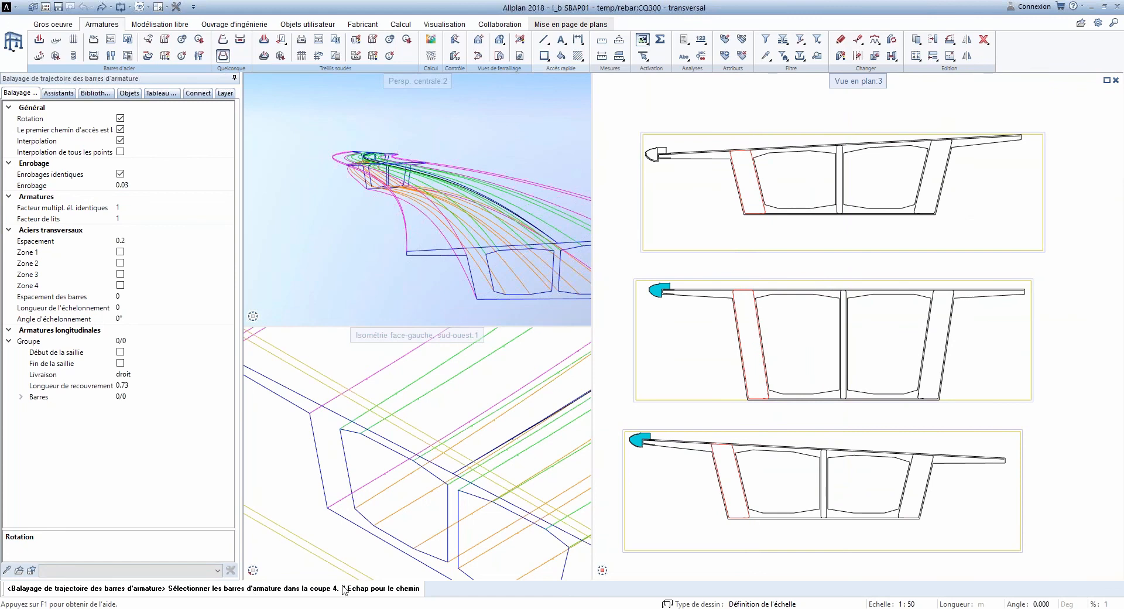
pyautogui.press('Escape')
# Step: Sweep the web stirrups using the black centreline spline as path 1 and the four splines along the outer web's corners as paths 2 to 5
pyautogui.scroll(5, 540, 442)
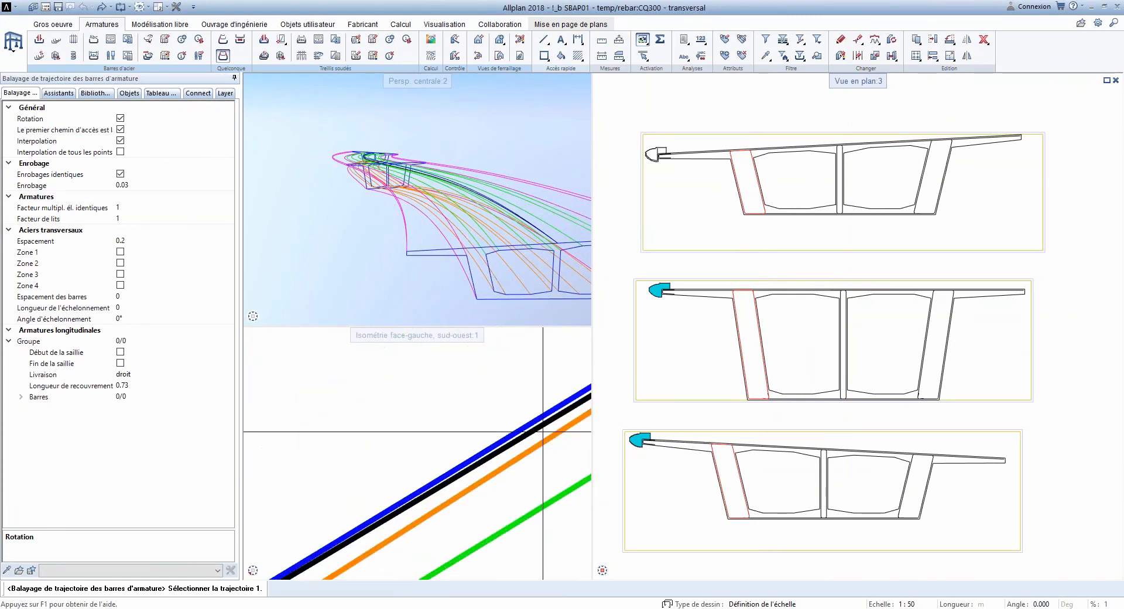
pyautogui.click(532, 426)
pyautogui.scroll(-3, 338, 499)
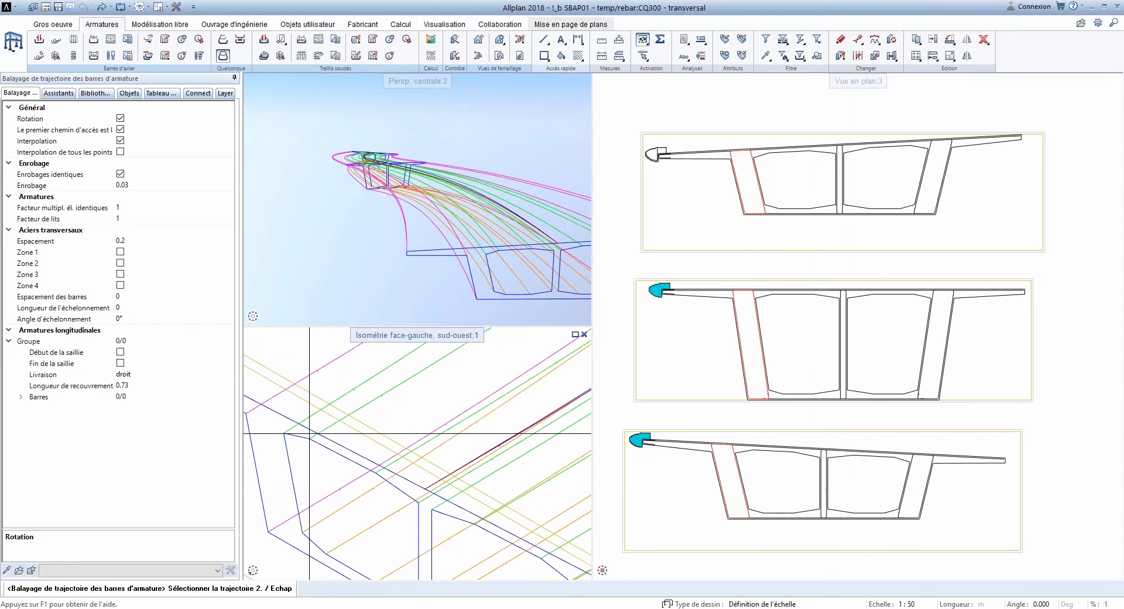
pyautogui.moveTo(309, 433); pyautogui.dragTo(332, 393, button='middle')
pyautogui.click(280, 366)
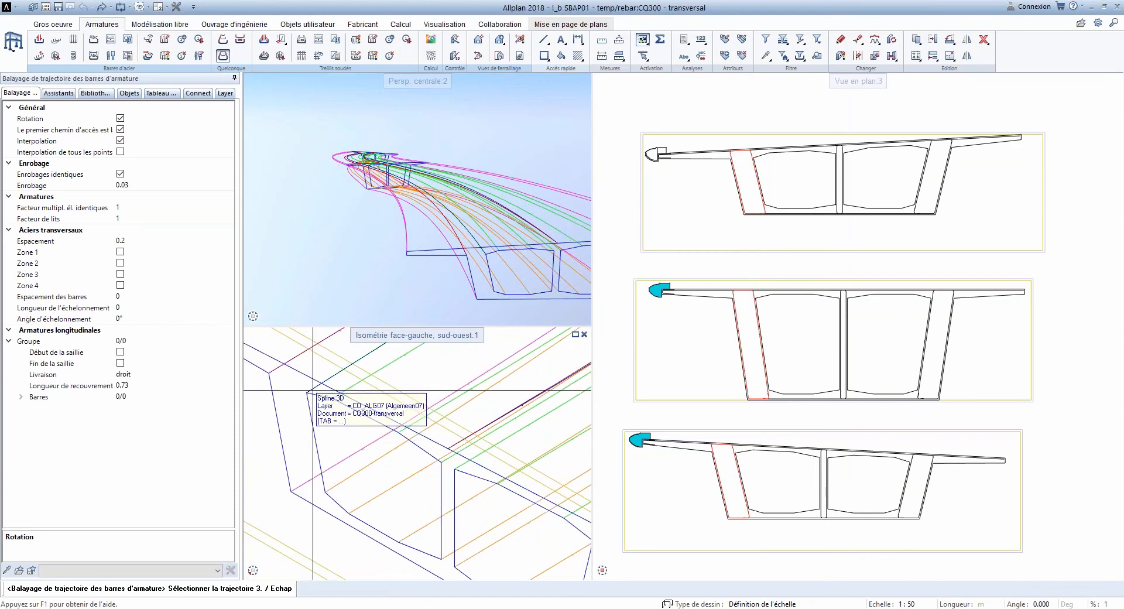
pyautogui.click(313, 390)
pyautogui.click(316, 483)
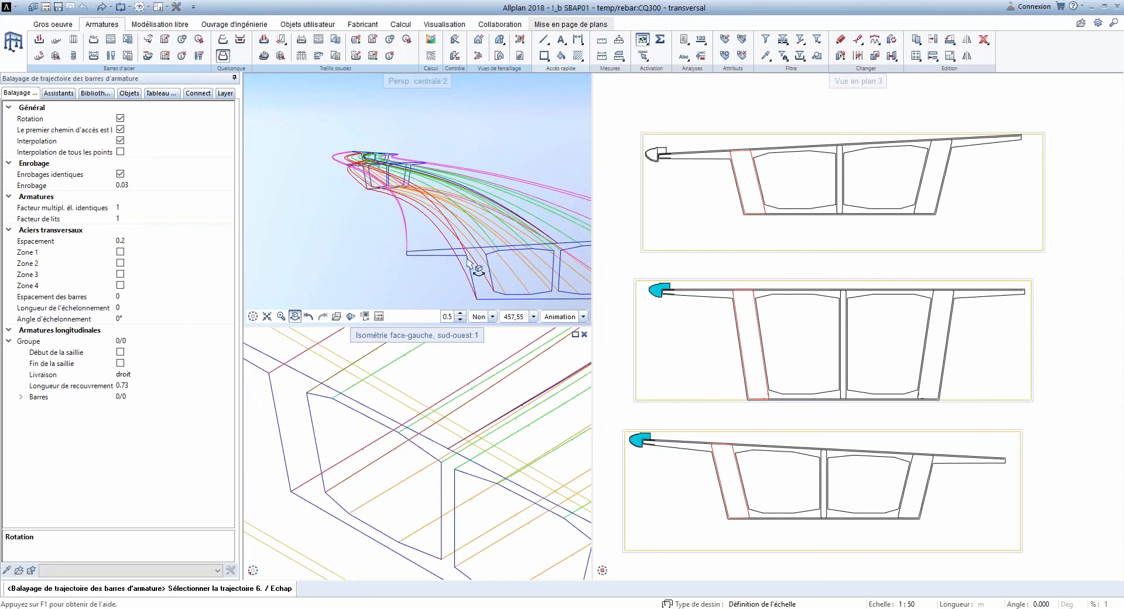
pyautogui.moveTo(463, 260)
pyautogui.mouseDown()
pyautogui.moveTo(477, 265)
pyautogui.moveTo(456, 275)
pyautogui.mouseUp()
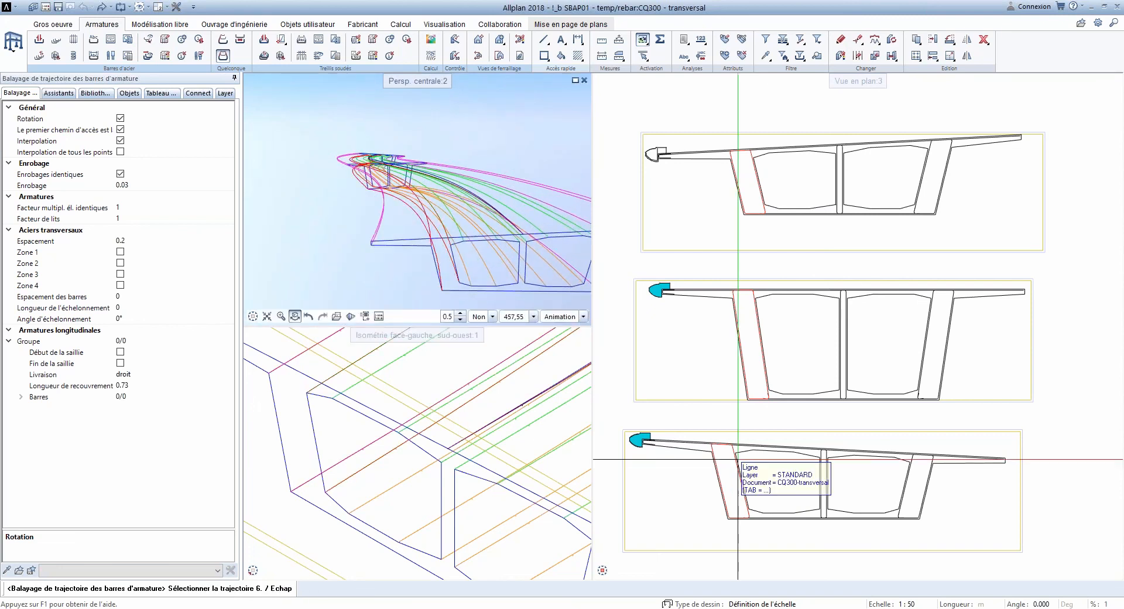
pyautogui.press('Escape')
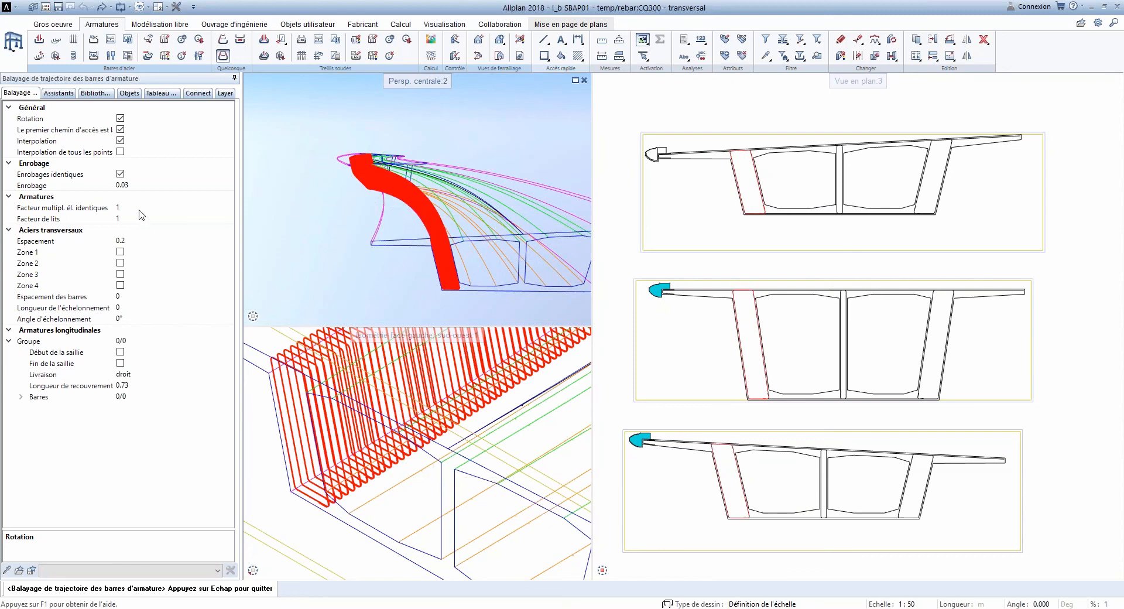
# Step: Set the transversal bar spacing to 2 and inspect the swept stirrups along the outer web in perspective
pyautogui.click(143, 241)
pyautogui.press('Return')
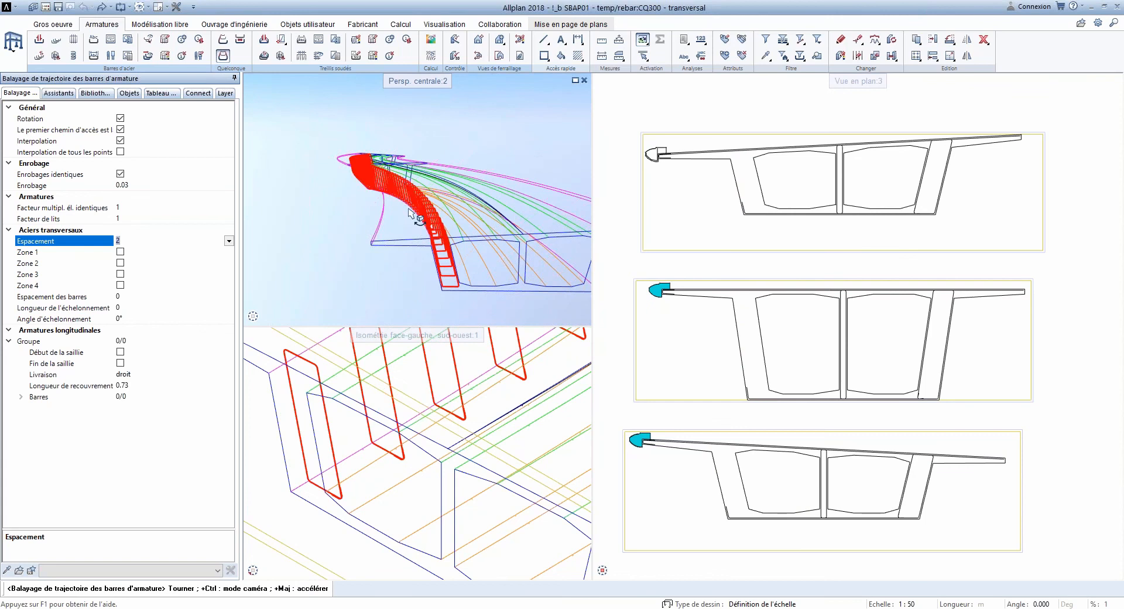
pyautogui.moveTo(409, 209); pyautogui.dragTo(340, 233)
pyautogui.moveTo(498, 212); pyautogui.dragTo(319, 199)
pyautogui.scroll(2, 454, 199)
pyautogui.moveTo(458, 198); pyautogui.dragTo(356, 187)
pyautogui.moveTo(356, 188); pyautogui.dragTo(281, 189, button='middle')
pyautogui.moveTo(281, 188); pyautogui.dragTo(408, 195)
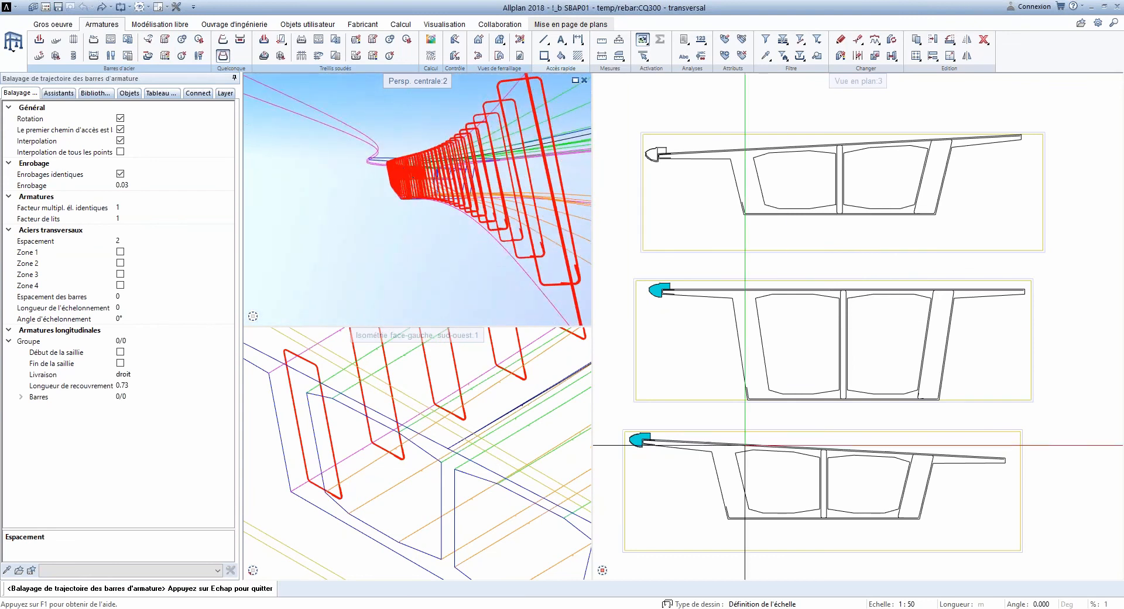
pyautogui.moveTo(448, 220); pyautogui.dragTo(459, 303, button='right')
pyautogui.moveTo(459, 303); pyautogui.dragTo(436, 215)
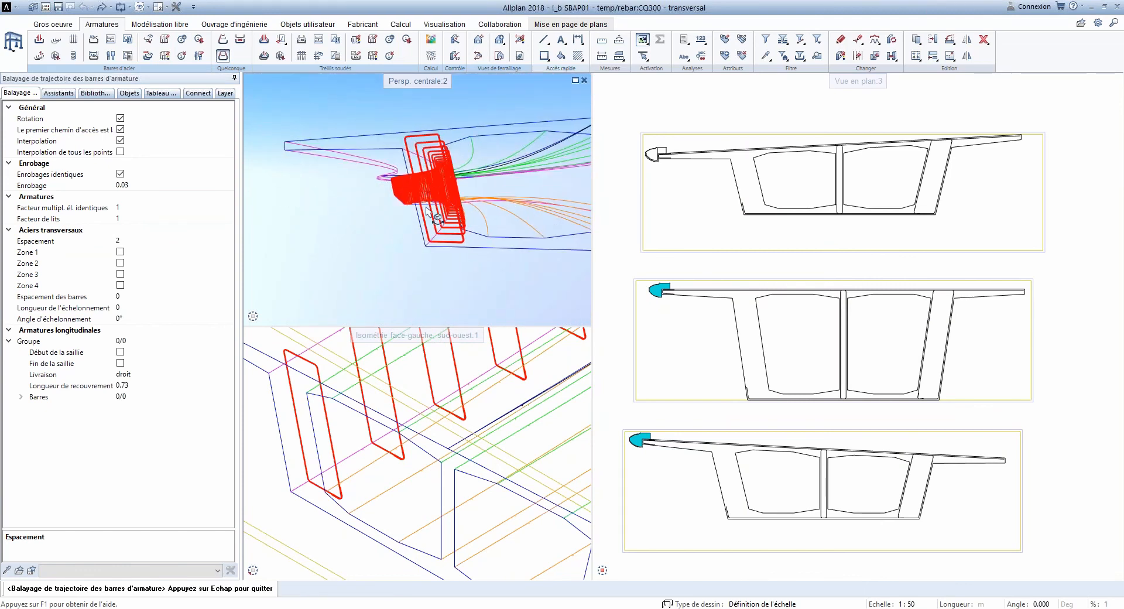
# Step: Examine the orientation and distribution of the swept web stirrups along the curved deck in the plan view
pyautogui.scroll(-3, 780, 333)
pyautogui.scroll(8, 892, 196)
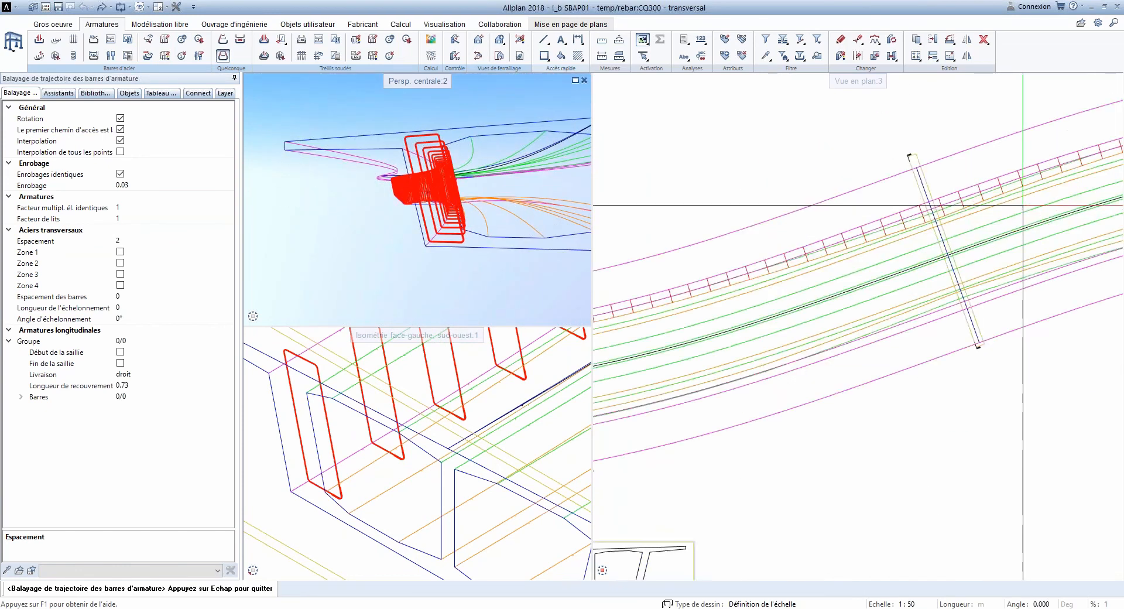
pyautogui.scroll(-8, 892, 196)
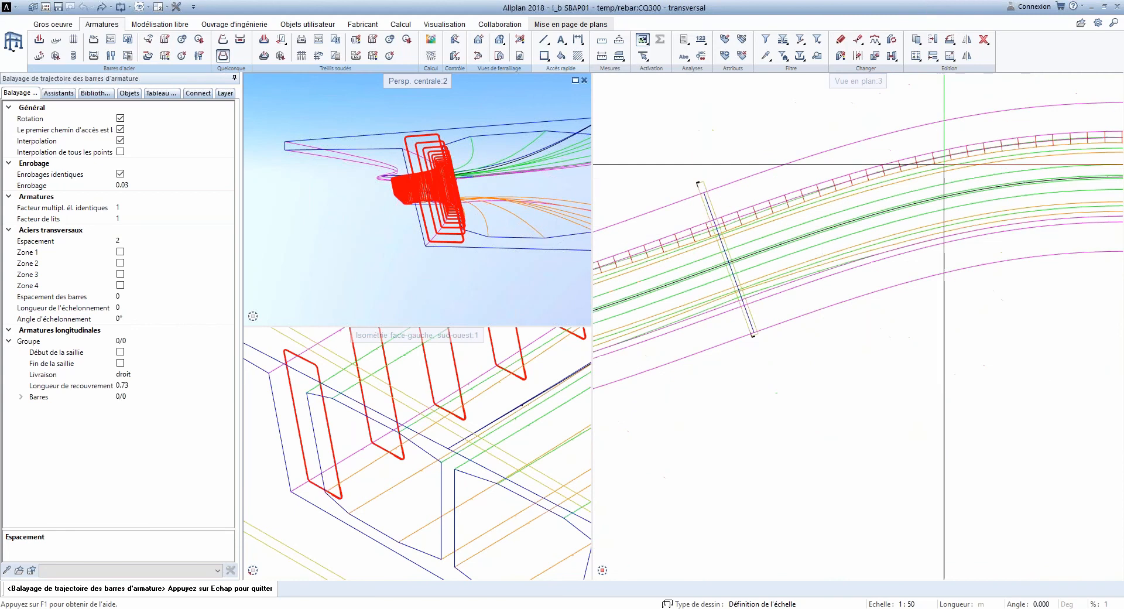
pyautogui.scroll(4, 1035, 211)
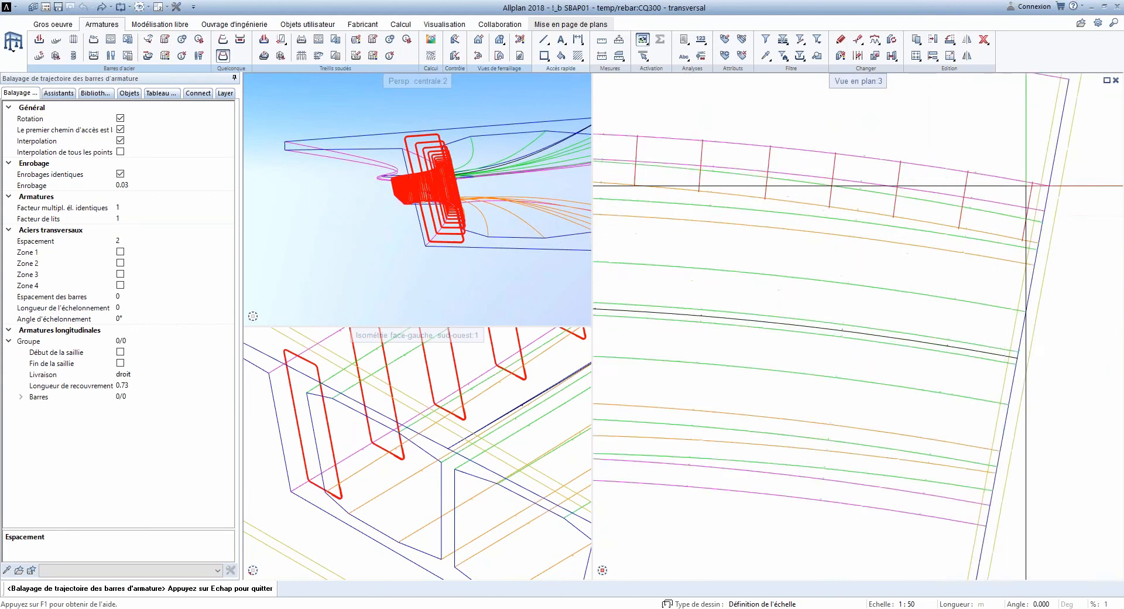
pyautogui.scroll(-2, 1034, 211)
pyautogui.moveTo(849, 269); pyautogui.dragTo(1107, 226, button='middle')
pyautogui.moveTo(680, 293); pyautogui.dragTo(908, 254, button='middle')
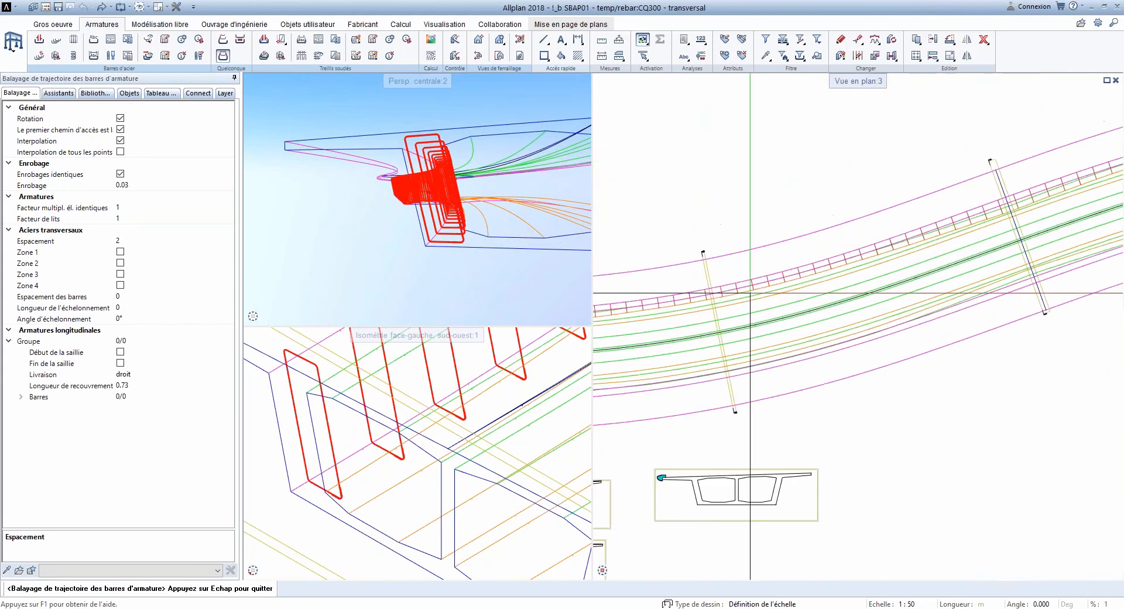
pyautogui.scroll(-3, 699, 294)
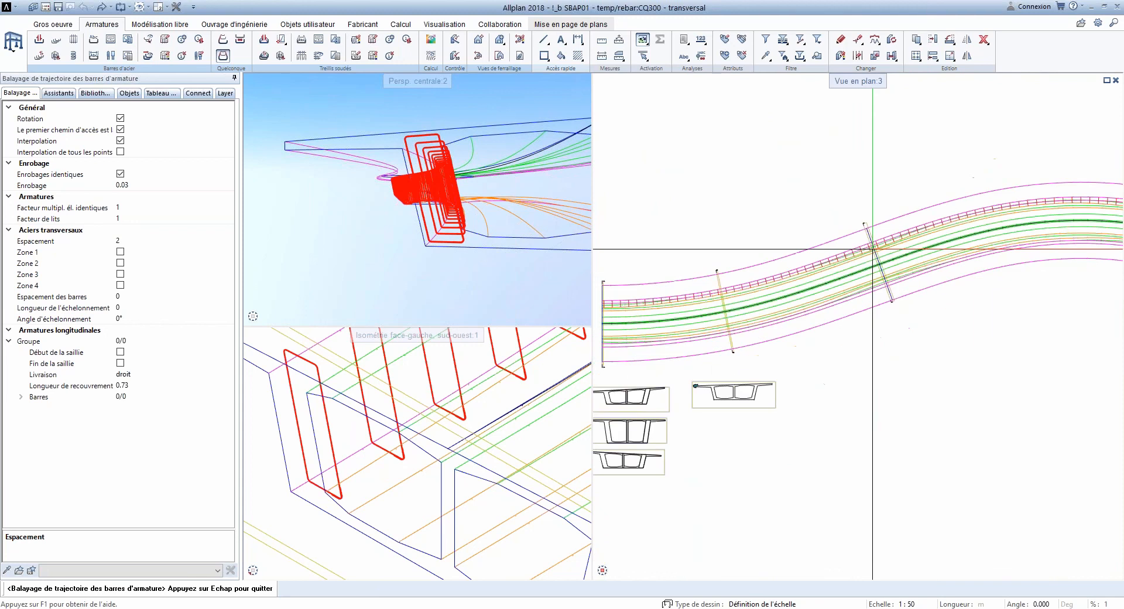
pyautogui.moveTo(873, 246); pyautogui.dragTo(945, 233, button='middle')
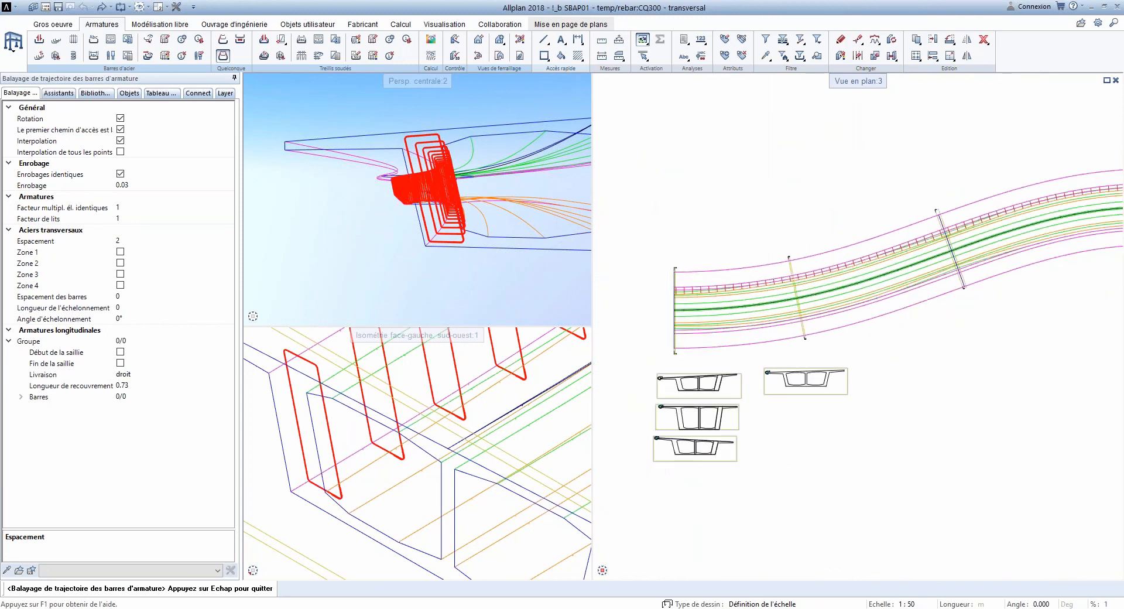
# Step: Leave the path sweep and make drawing file 301 longitudinal the active one
pyautogui.press('Escape')
pyautogui.click(84, 7)
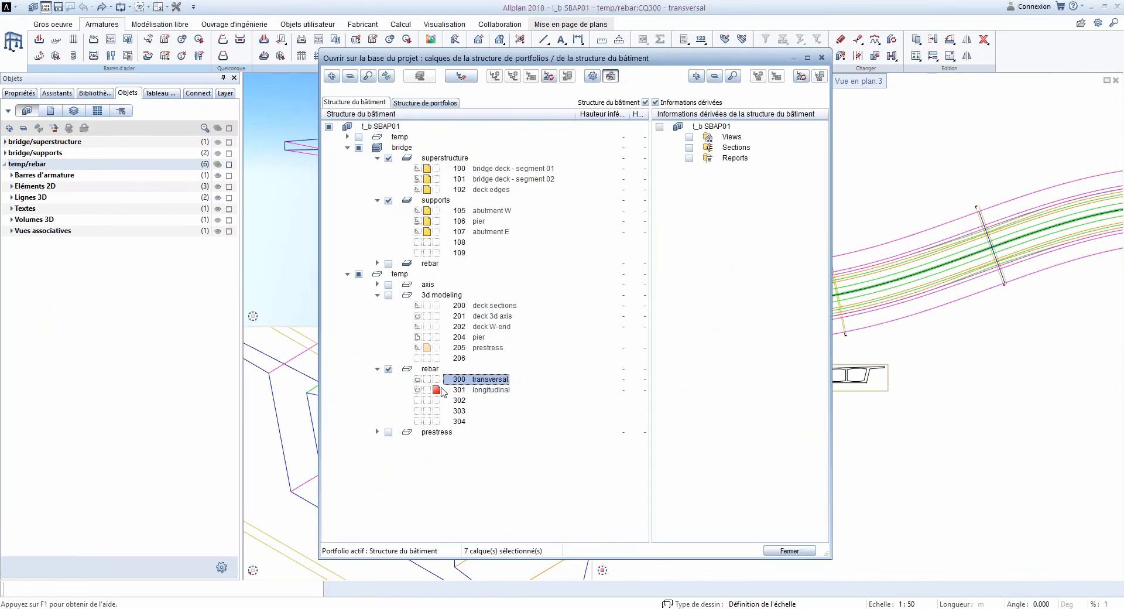
pyautogui.click(795, 552)
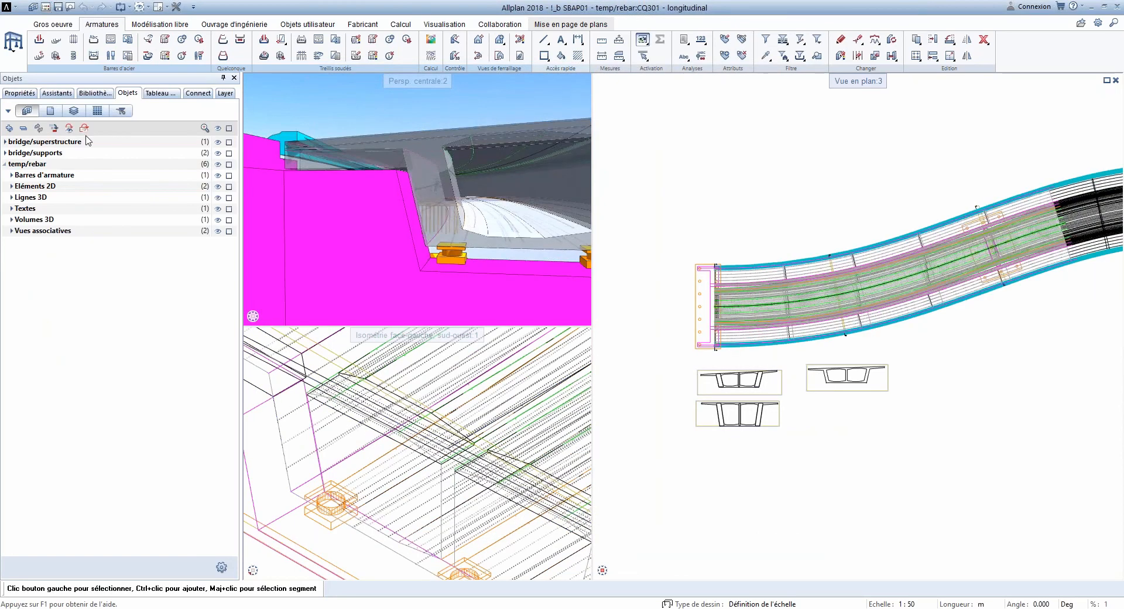
# Step: Hide the bridge superstructure, the bridge supports and the 3D volumes of temp/rebar
pyautogui.click(218, 142)
pyautogui.click(217, 153)
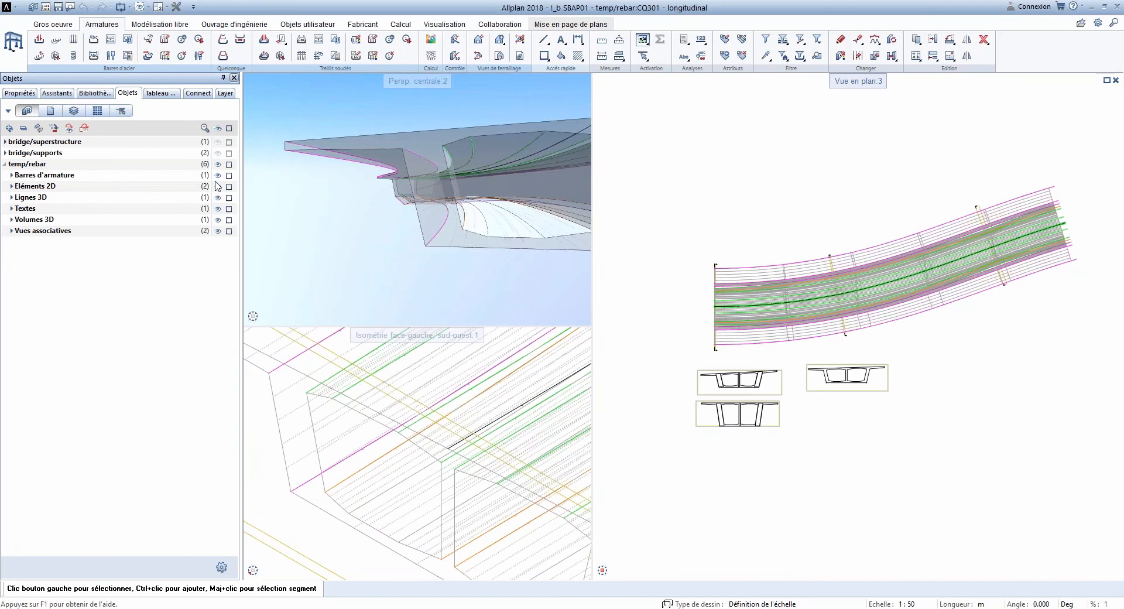
pyautogui.click(218, 220)
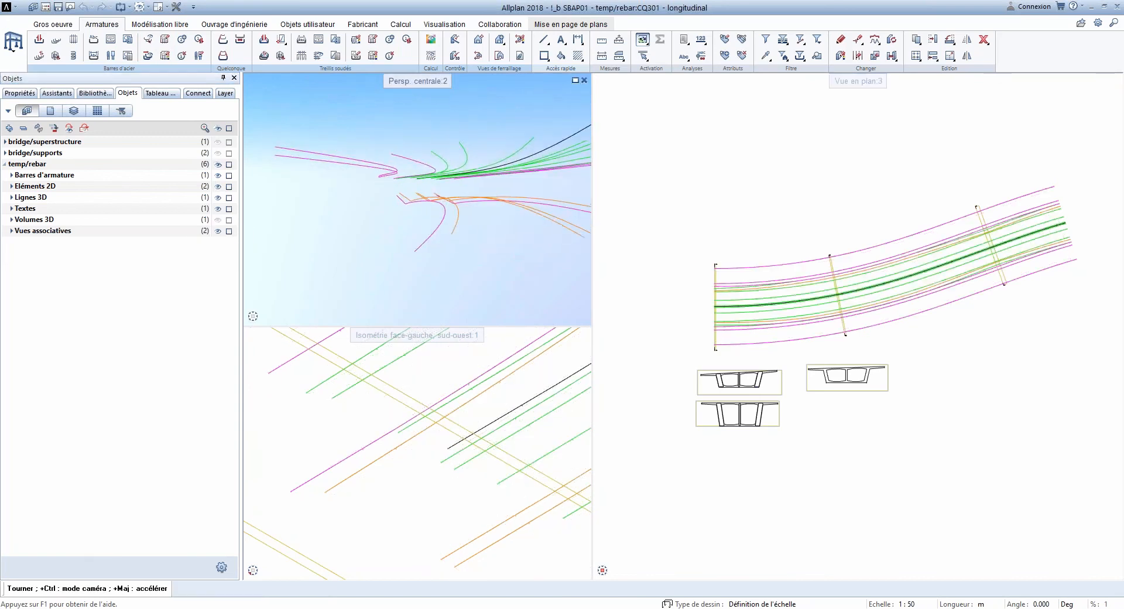
# Step: Start the rebar path sweep and select the longitudinal bars at the base of the outer web in both cross-sections
pyautogui.scroll(-4, 440, 445)
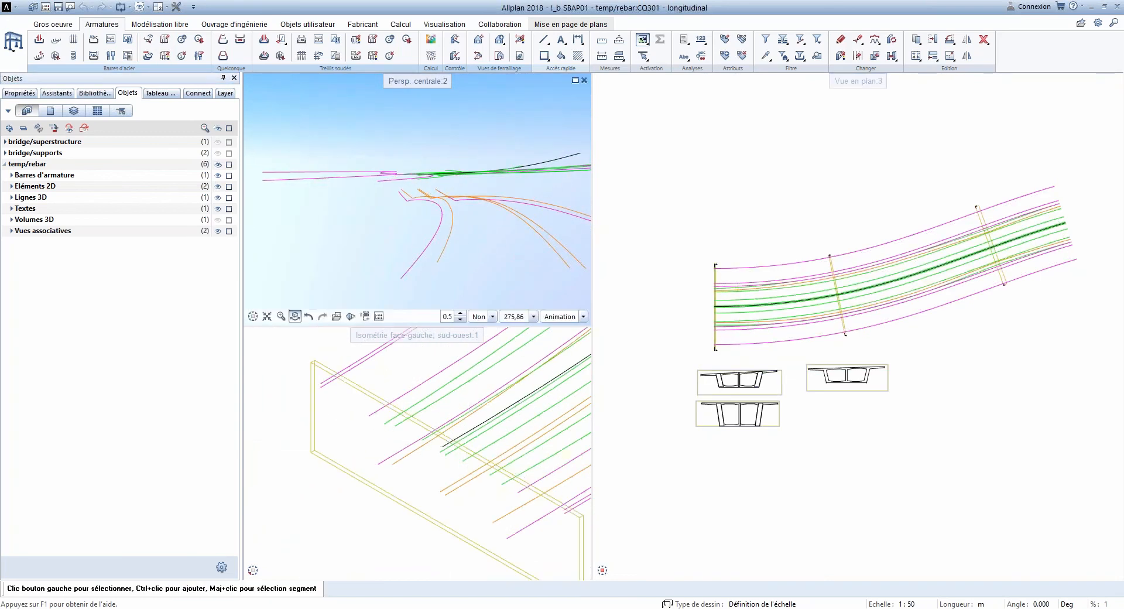
pyautogui.click(223, 57)
pyautogui.scroll(10, 720, 401)
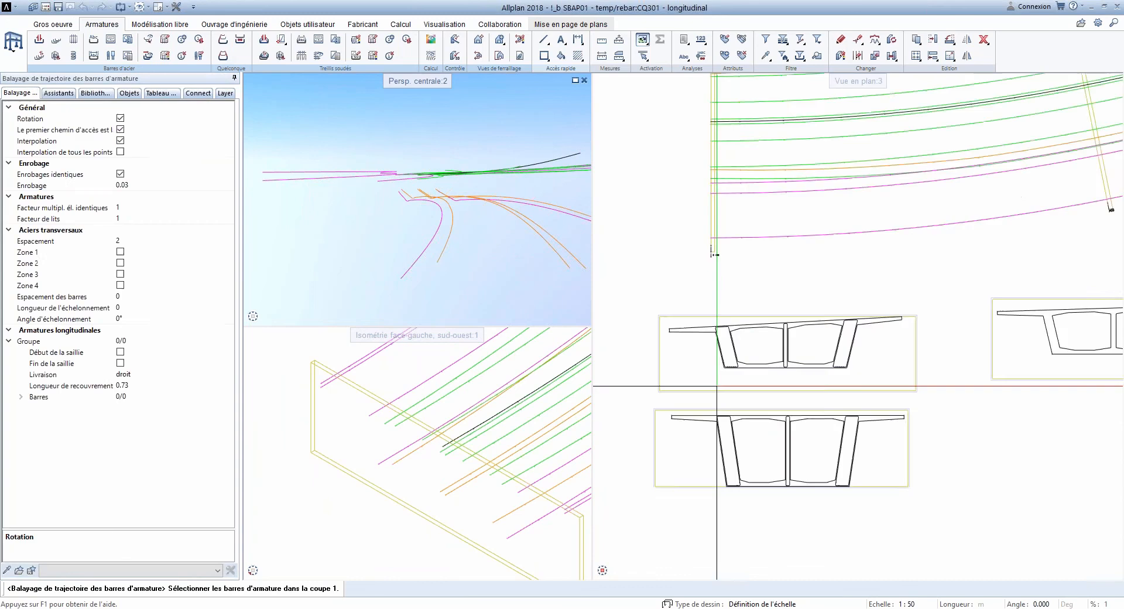
pyautogui.moveTo(721, 314); pyautogui.dragTo(782, 346)
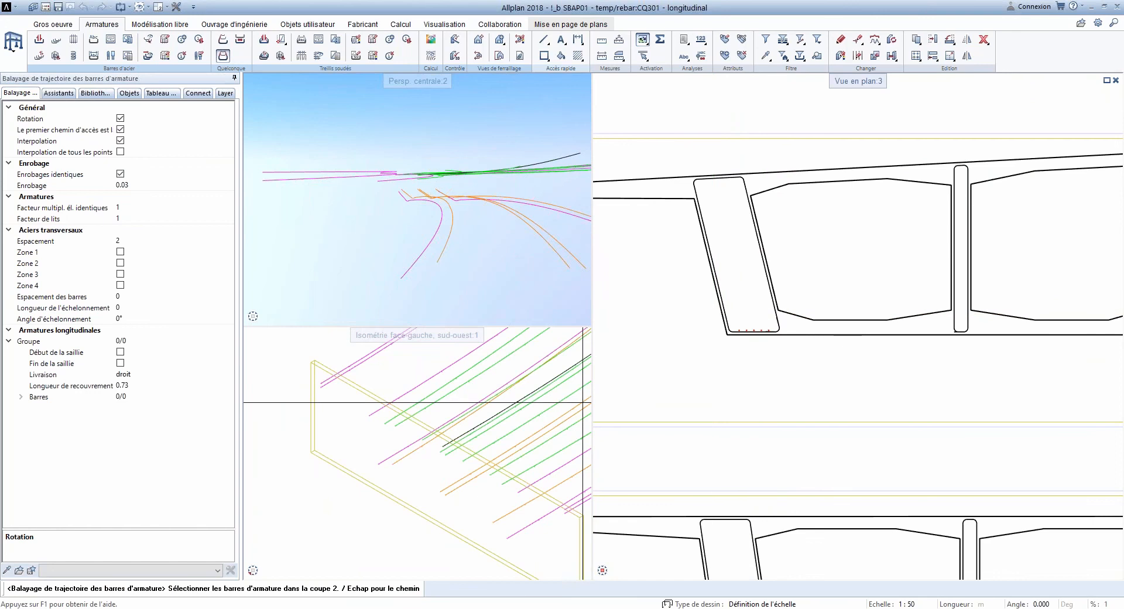
pyautogui.scroll(-5, 738, 321)
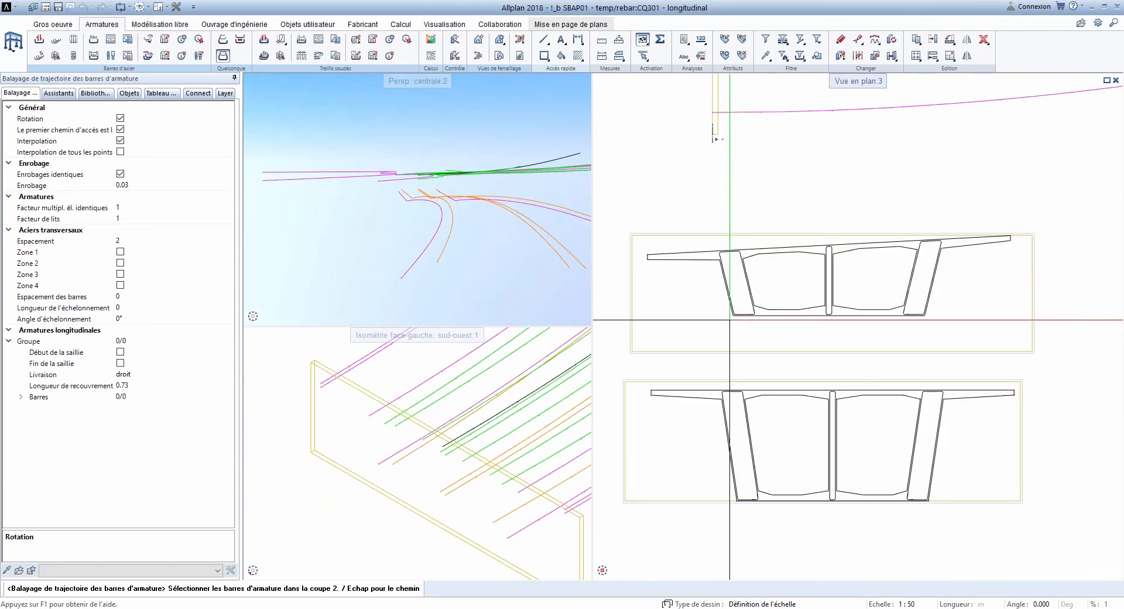
pyautogui.scroll(-4, 729, 320)
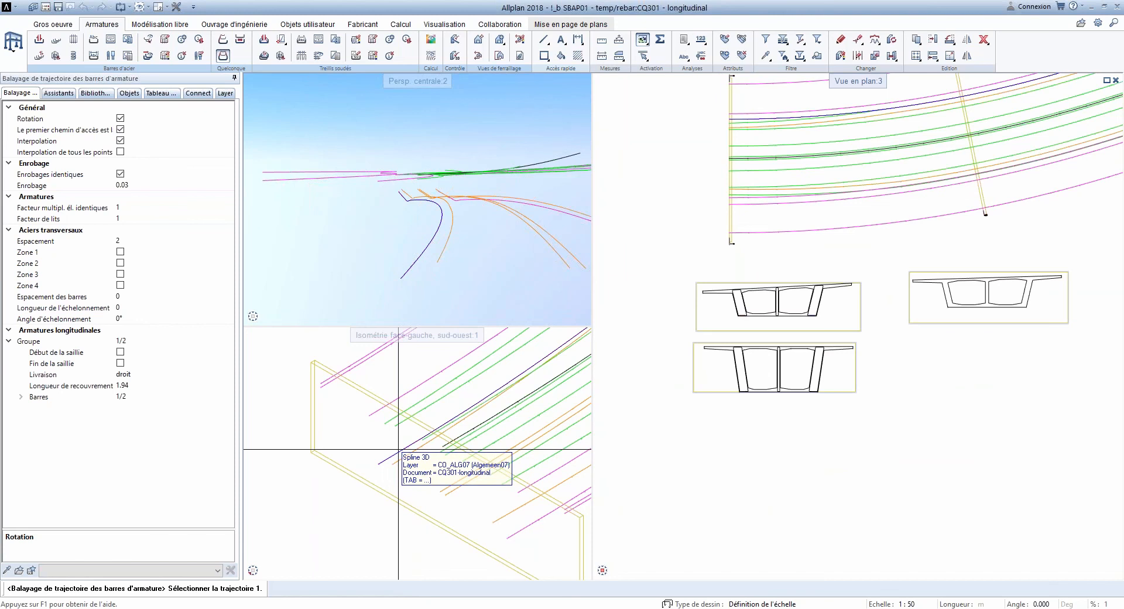
# Step: Sweep the longitudinal bars using the outer web's lower magenta spline as path 1 and the adjacent orange spline as path 2
pyautogui.click(398, 450)
pyautogui.click(403, 457)
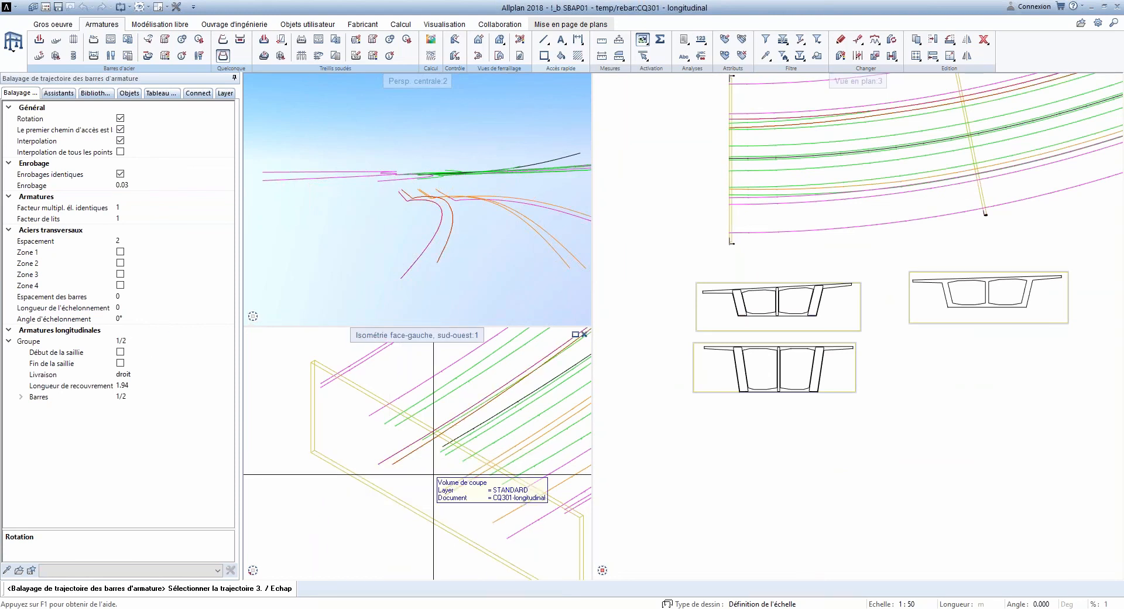
pyautogui.press('Escape')
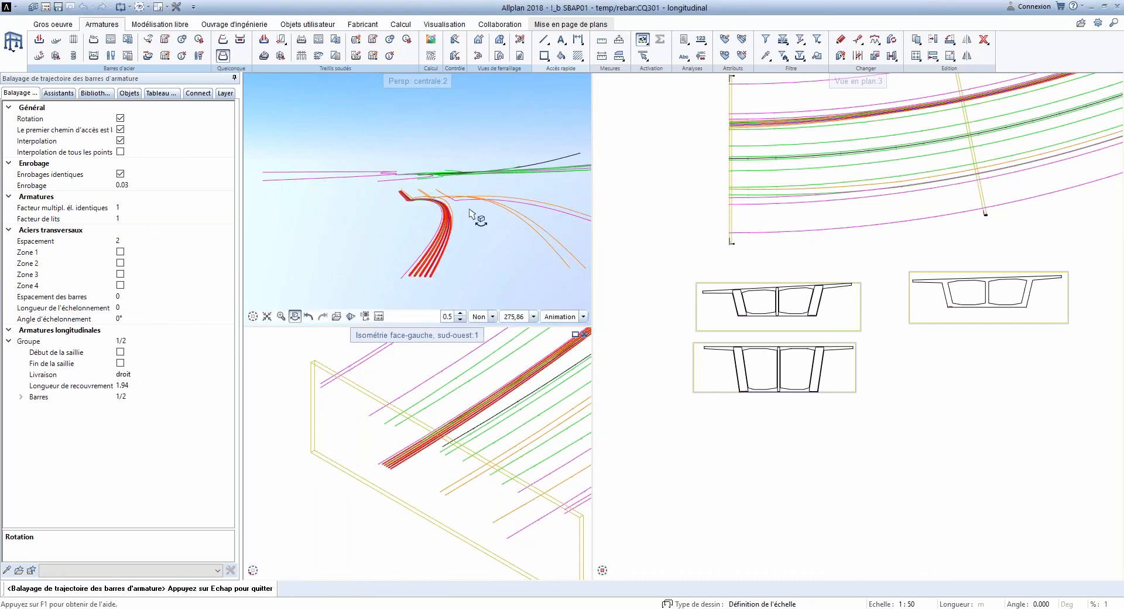
pyautogui.moveTo(469, 210); pyautogui.dragTo(535, 199)
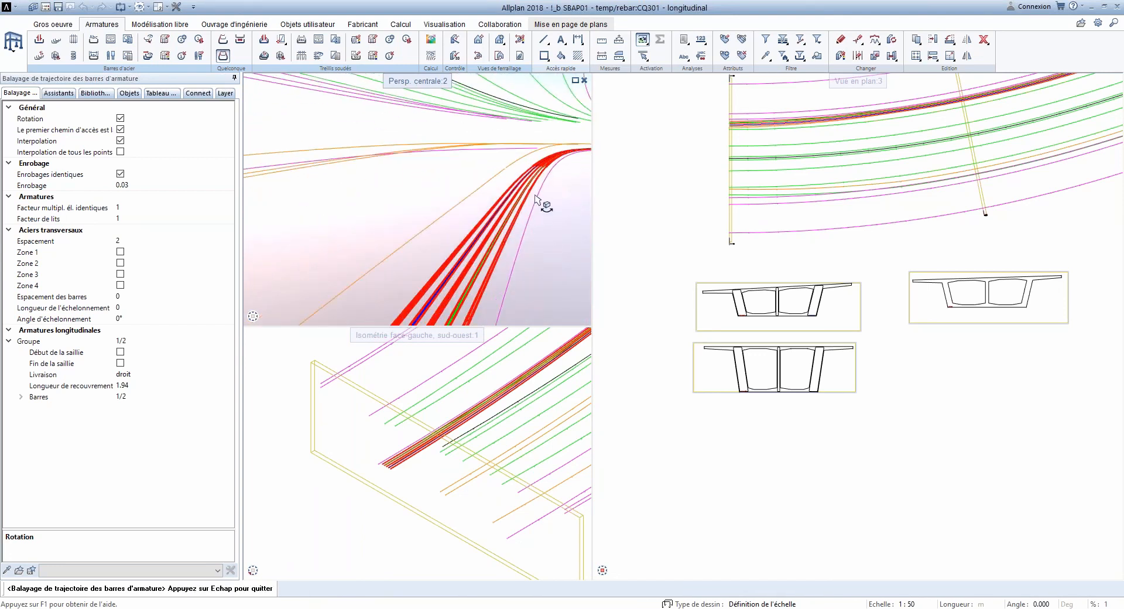
# Step: Disable Interpolation and inspect the swept longitudinal bars in perspective and at the base of the web section
pyautogui.click(121, 142)
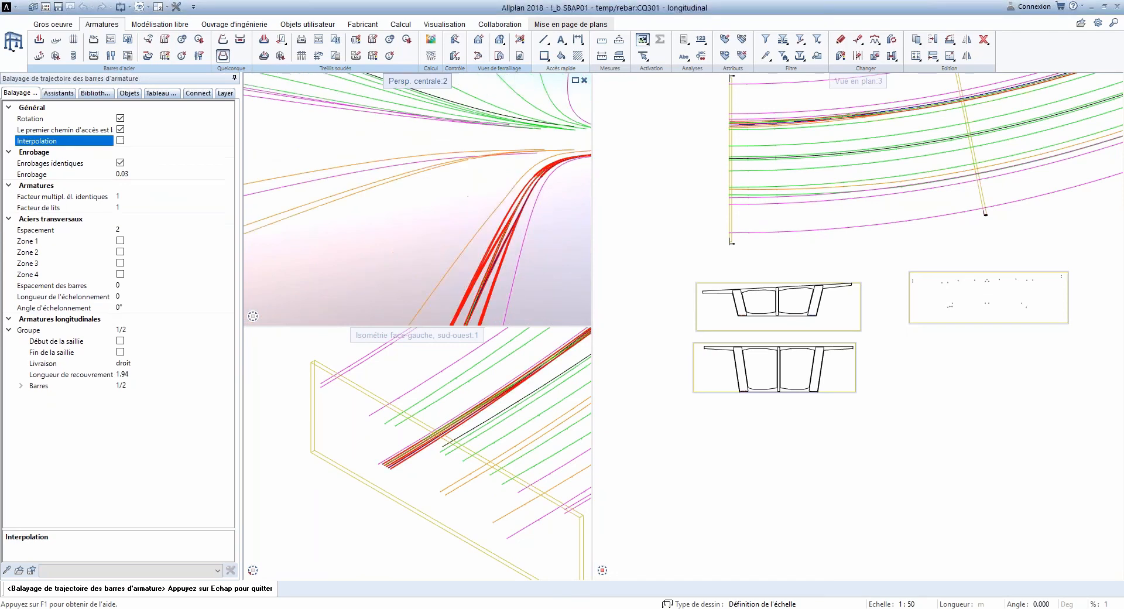
pyautogui.moveTo(545, 207); pyautogui.dragTo(492, 270)
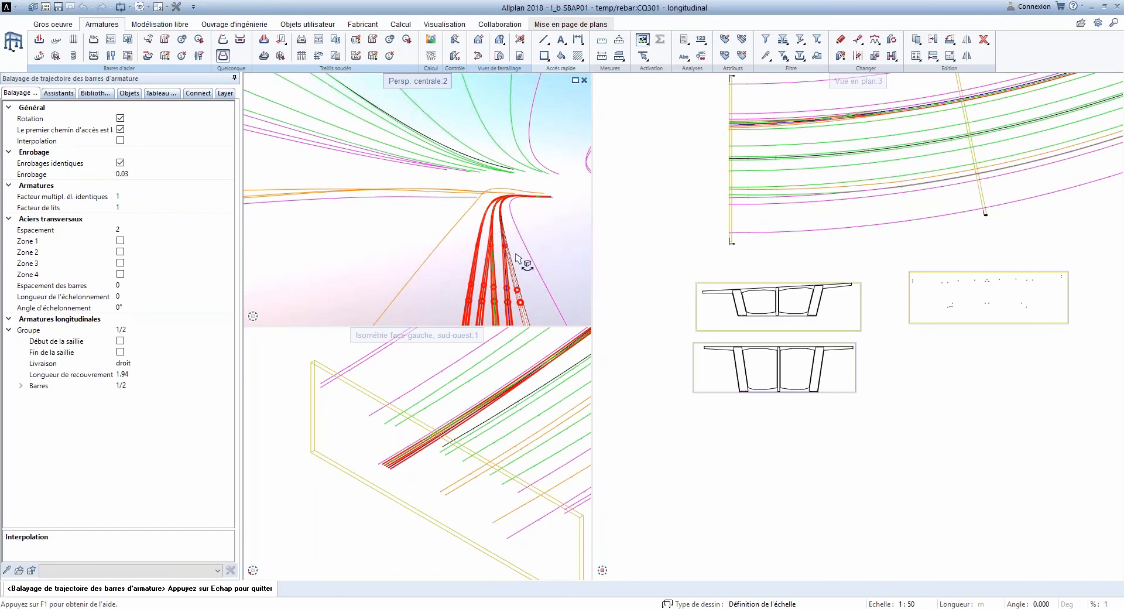
pyautogui.scroll(8, 776, 266)
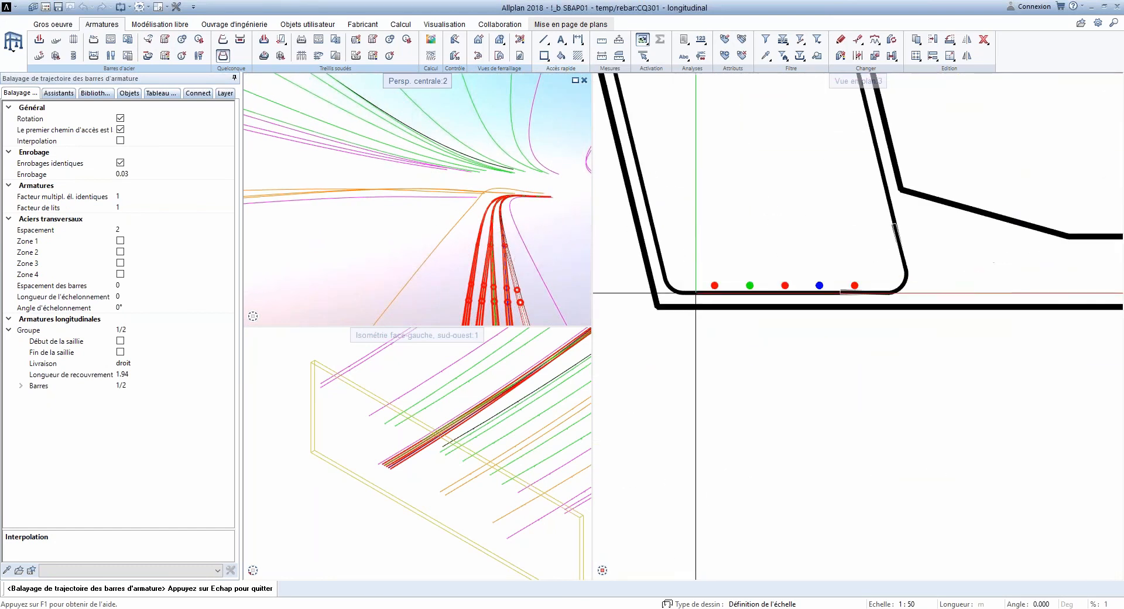
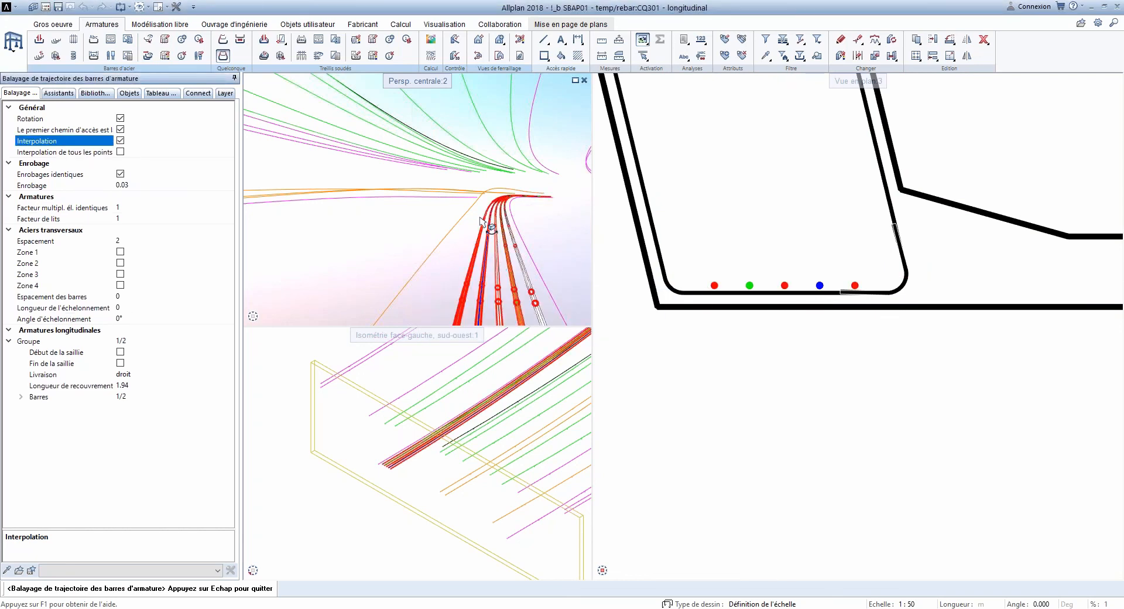
# Step: Switch the longitudinal reinforcement to the second bar group and enable its end protrusion
pyautogui.scroll(-5, 485, 231)
pyautogui.scroll(4, 485, 231)
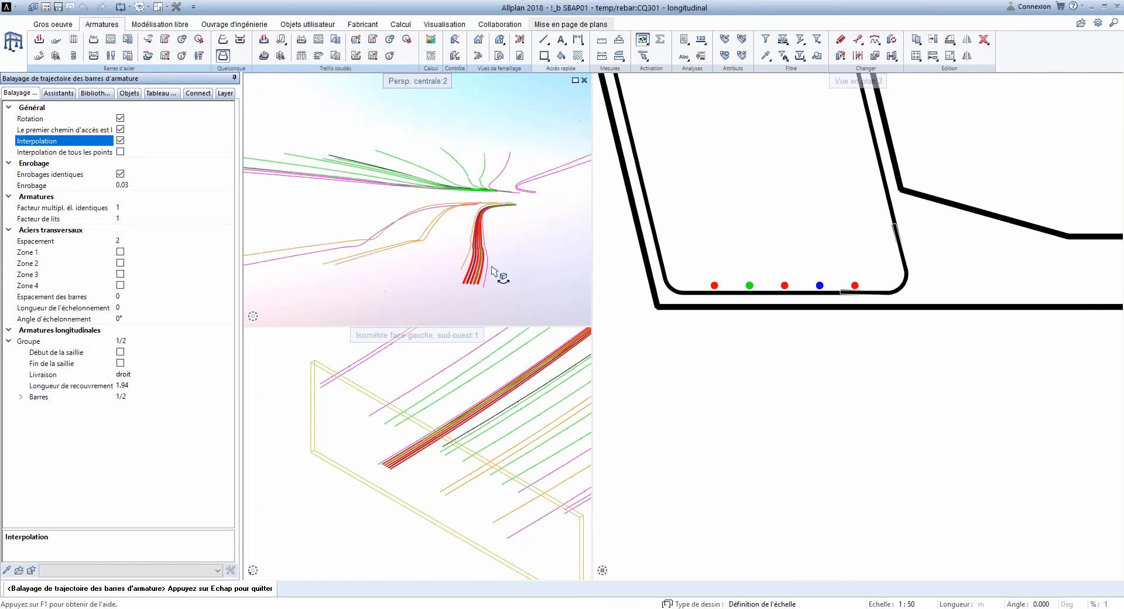
pyautogui.scroll(2, 485, 231)
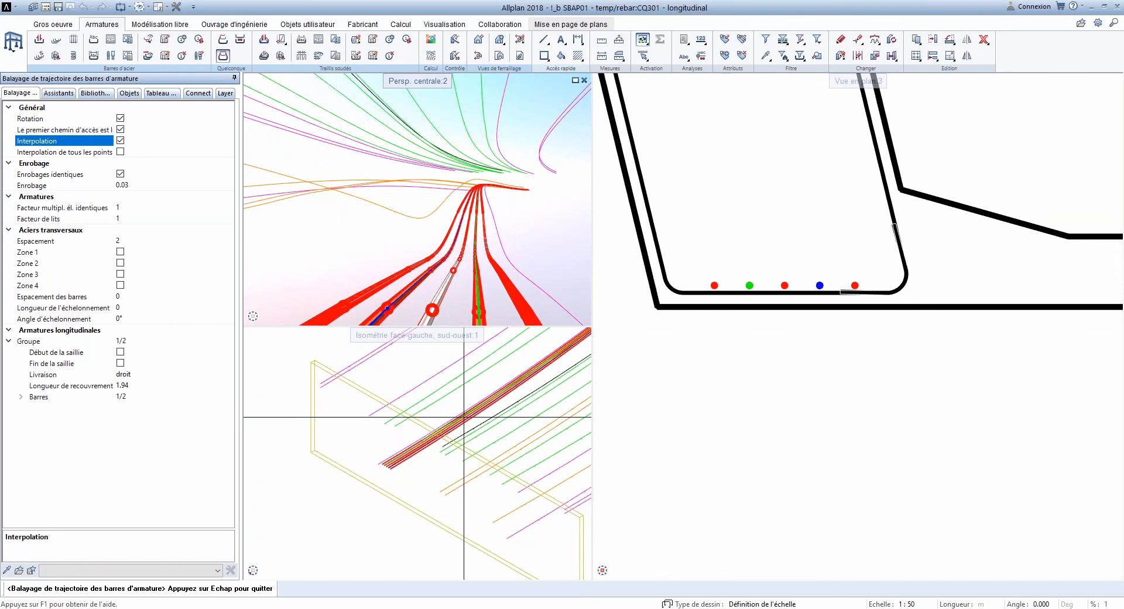
pyautogui.scroll(5, 384, 473)
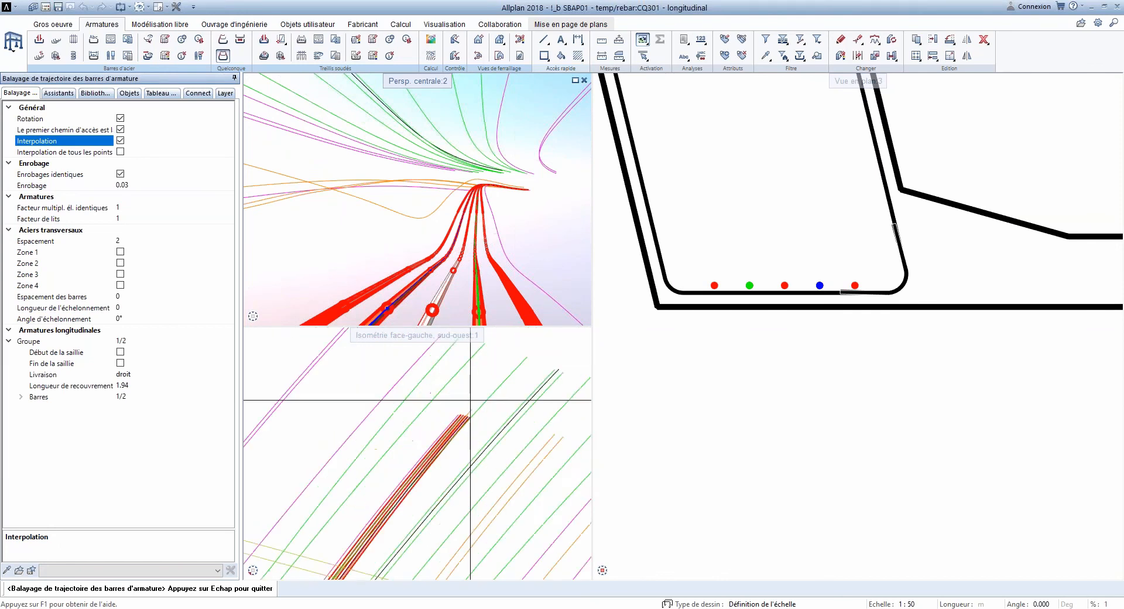
pyautogui.click(134, 341)
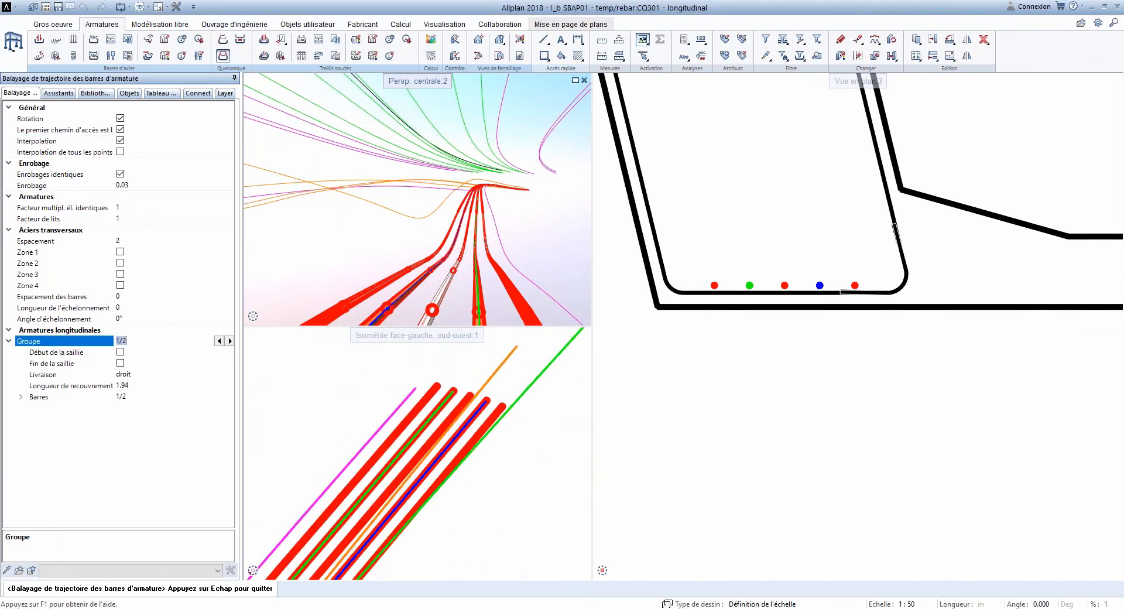
pyautogui.click(230, 340)
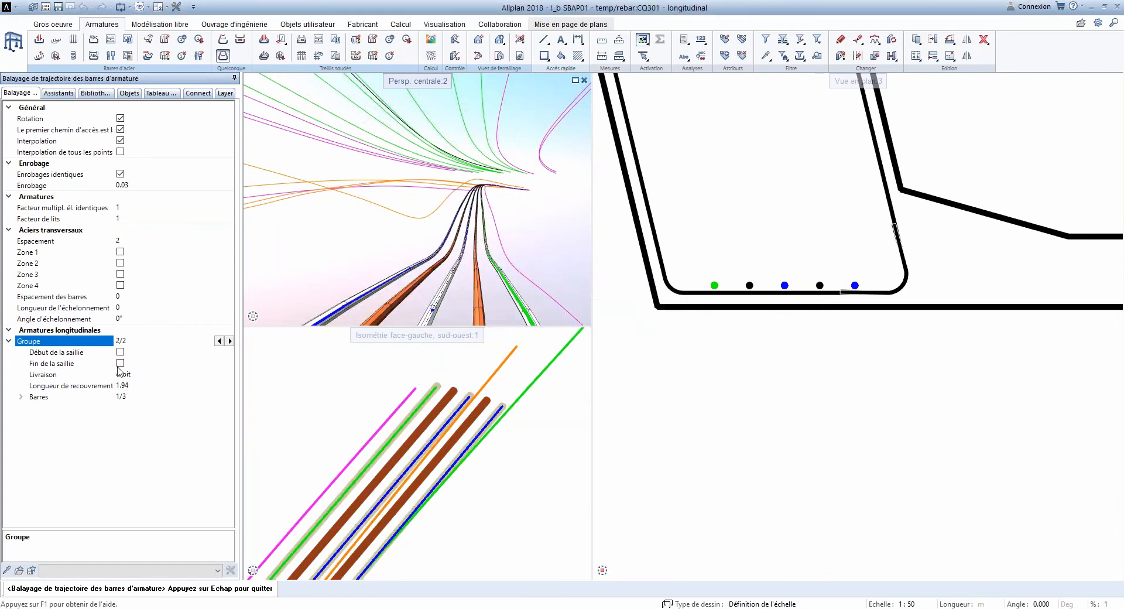
pyautogui.click(120, 363)
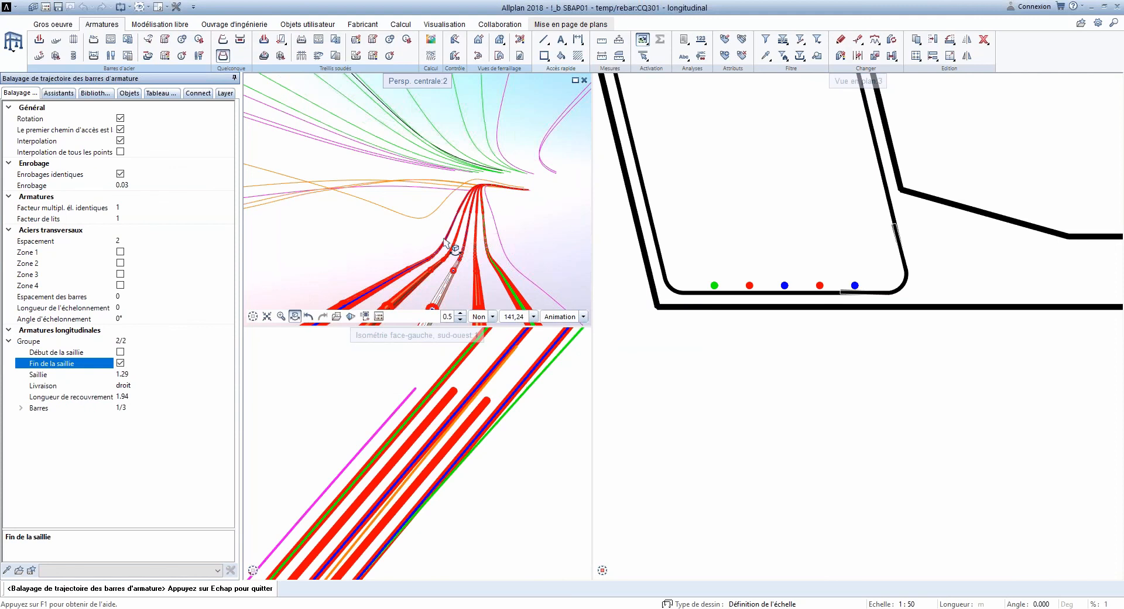
# Step: Inspect the protruding longitudinal bar ends in perspective and finish the rebar path sweep
pyautogui.scroll(-4, 445, 238)
pyautogui.scroll(5, 451, 241)
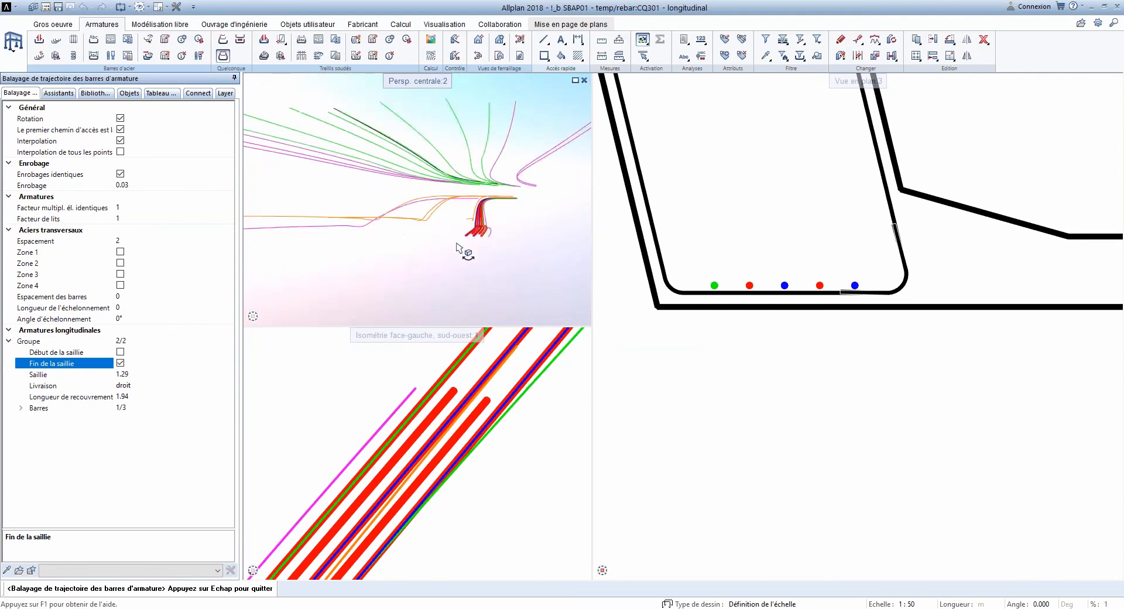
pyautogui.moveTo(445, 240)
pyautogui.mouseDown(button='middle')
pyautogui.moveTo(446, 251)
pyautogui.moveTo(432, 248)
pyautogui.moveTo(439, 271)
pyautogui.moveTo(430, 253)
pyautogui.mouseUp(button='middle')
pyautogui.scroll(-3, 499, 389)
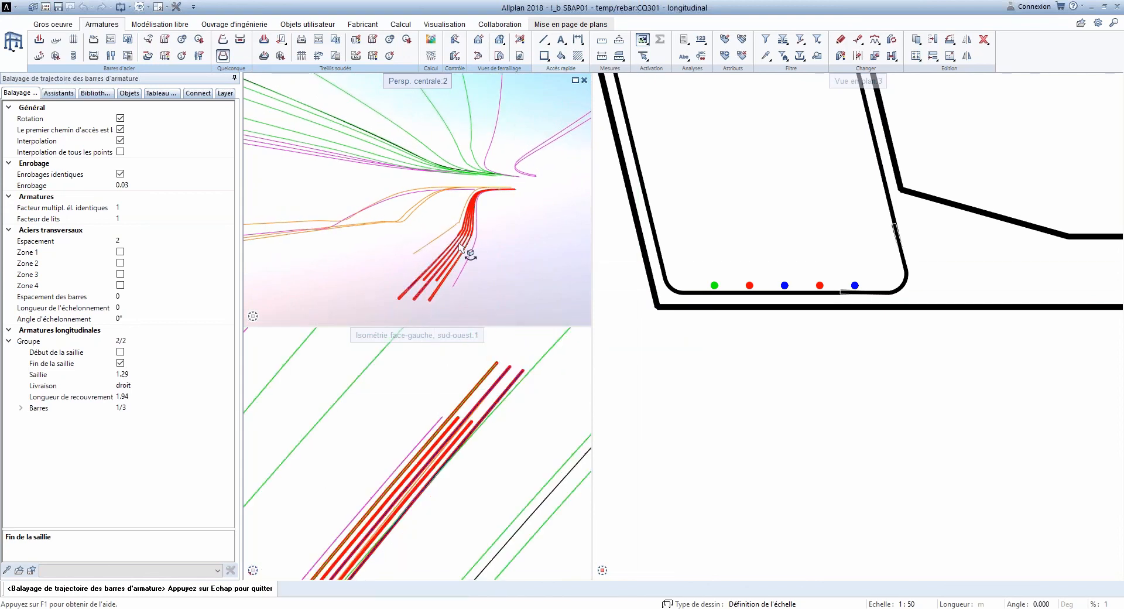
pyautogui.press('Escape')
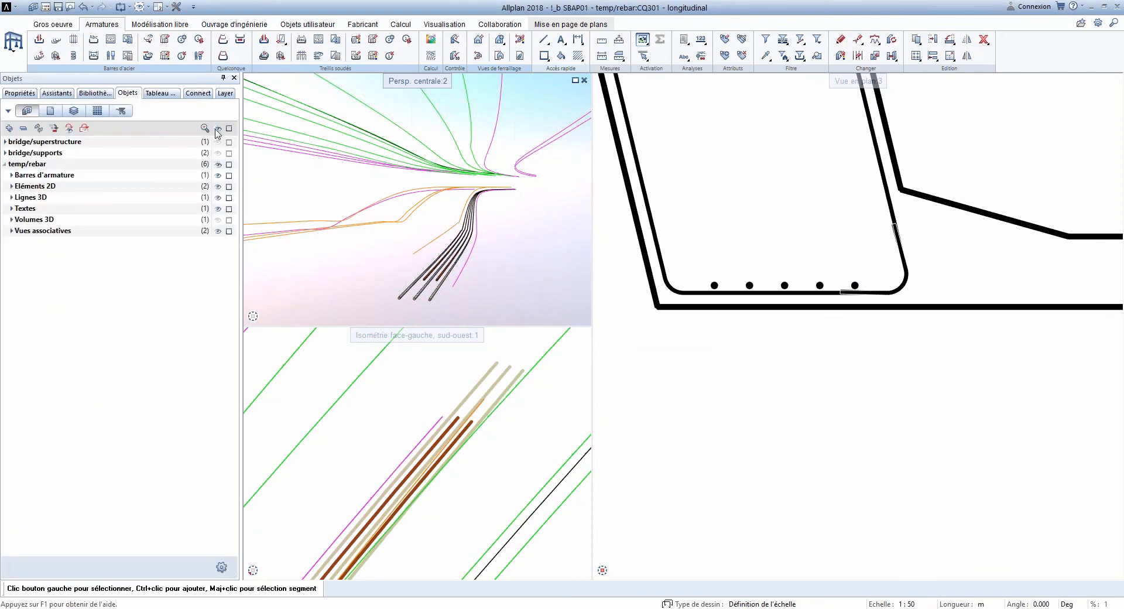
# Step: Show all objects, hide the bridge superstructure and inspect the swept bars above the pier
pyautogui.click(218, 128)
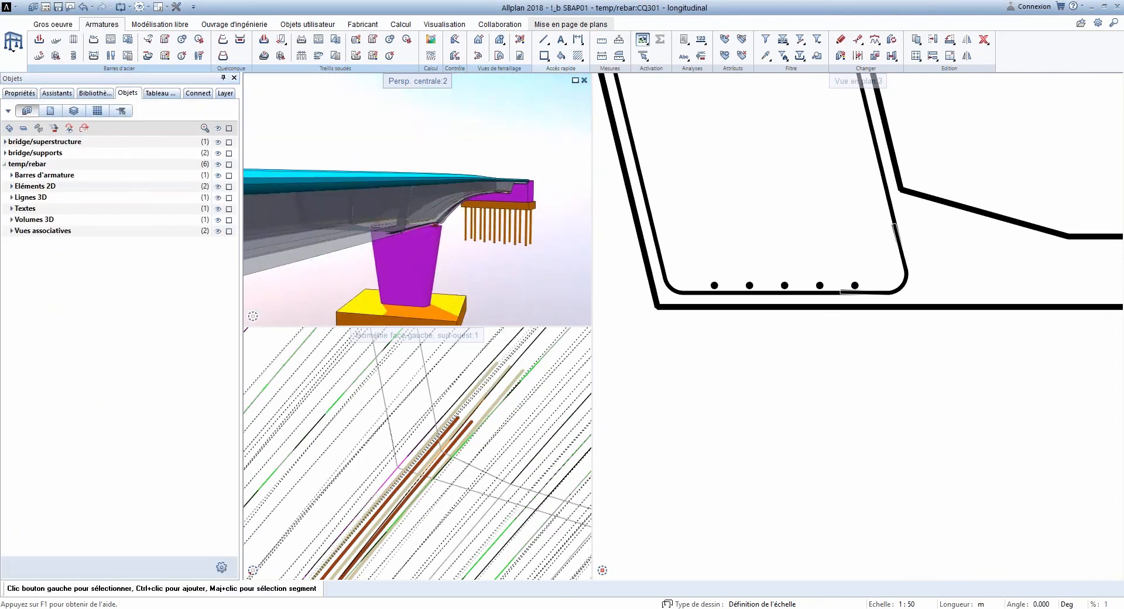
pyautogui.click(218, 142)
pyautogui.scroll(5, 378, 254)
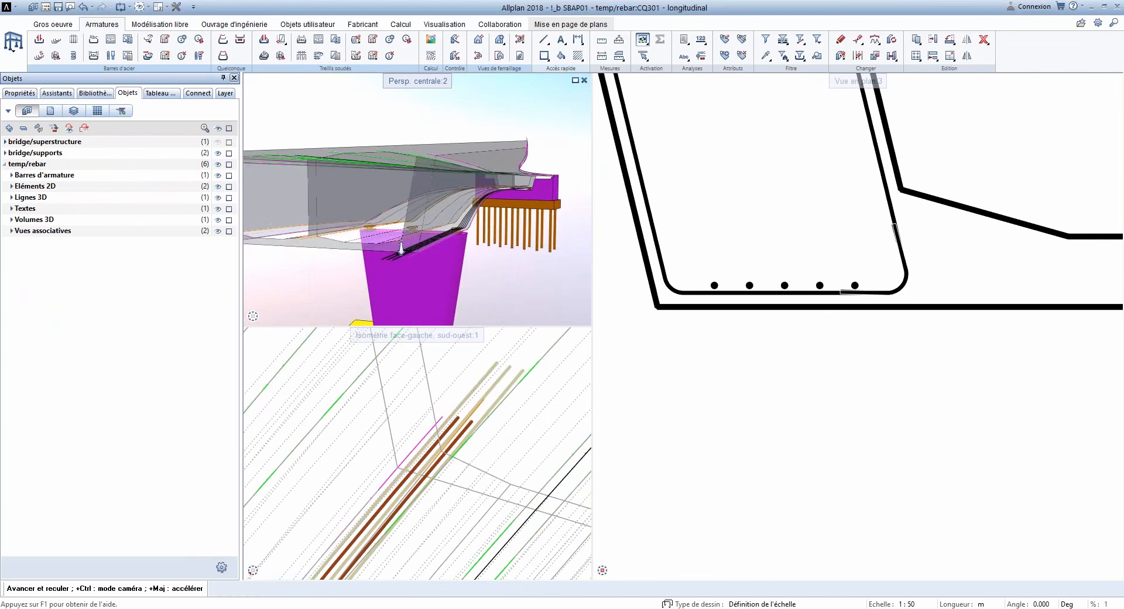
pyautogui.scroll(5, 369, 258)
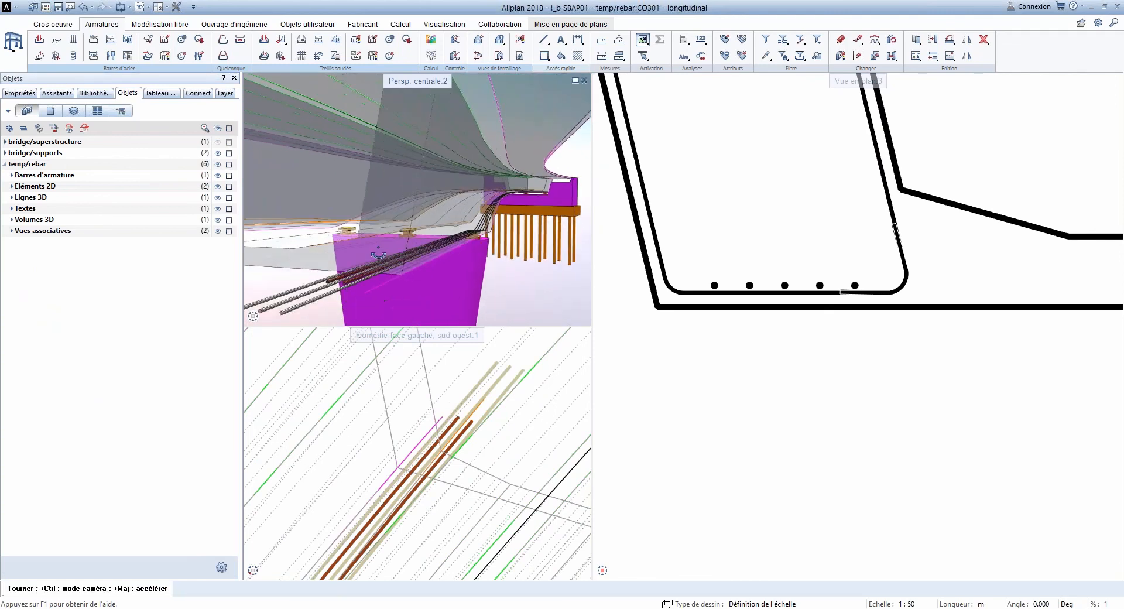
pyautogui.scroll(-5, 361, 263)
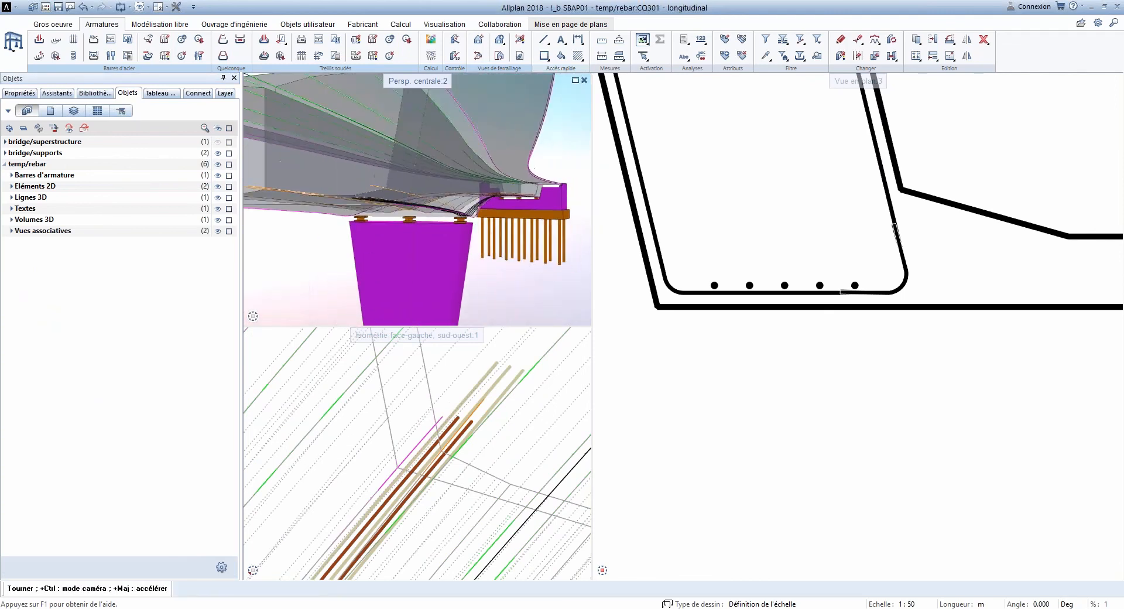
# Step: Undo the rebar path sweep, then close the project structure without changing the loaded drawing files
pyautogui.scroll(-9, 821, 416)
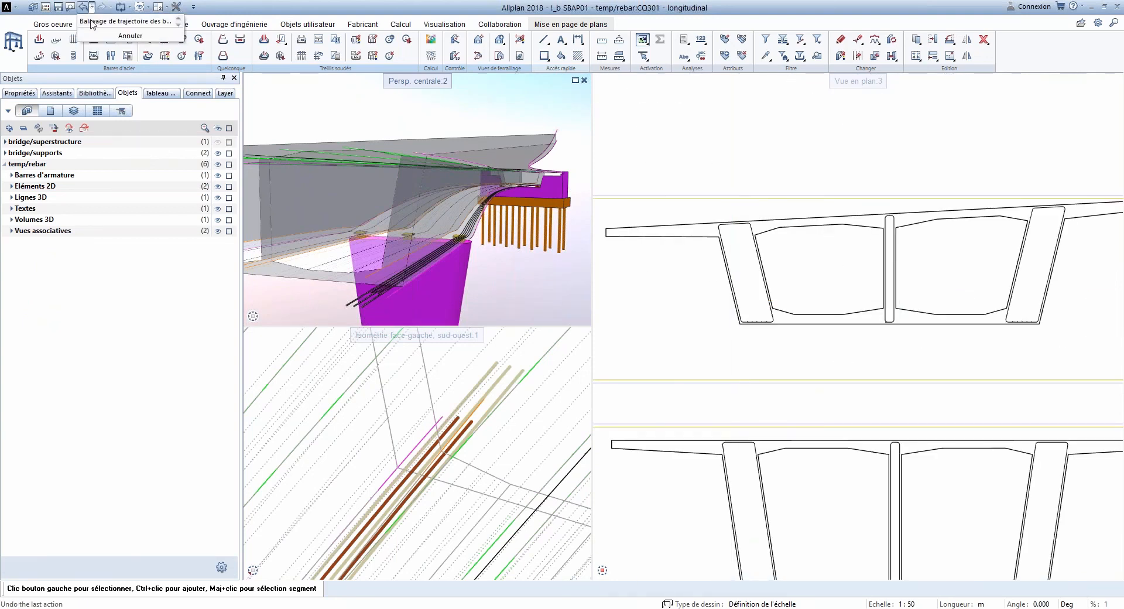
pyautogui.click(98, 22)
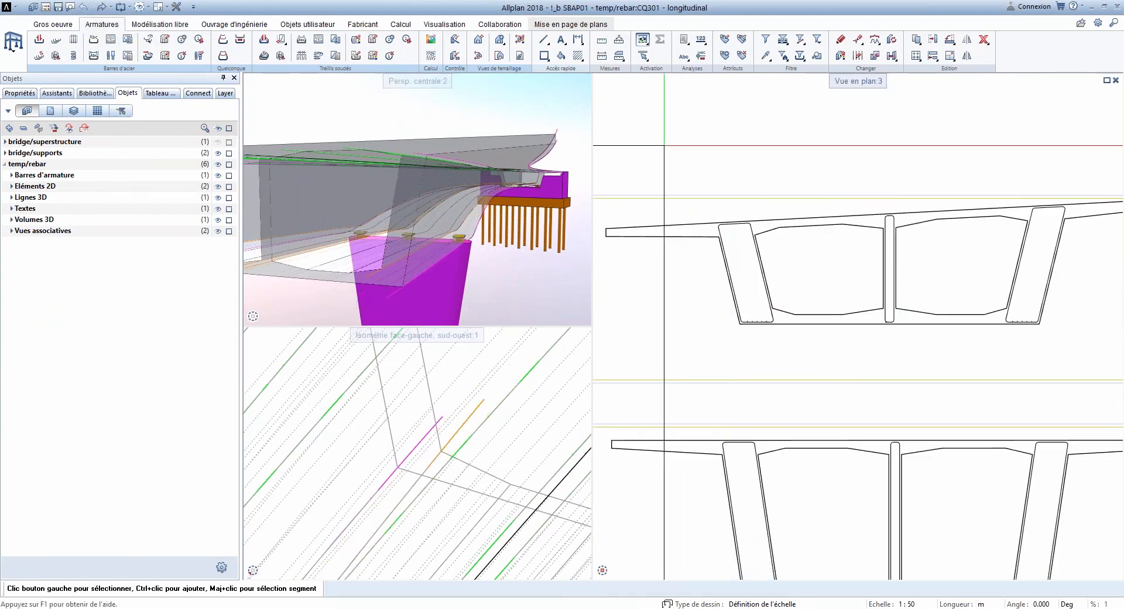
pyautogui.press('F2')
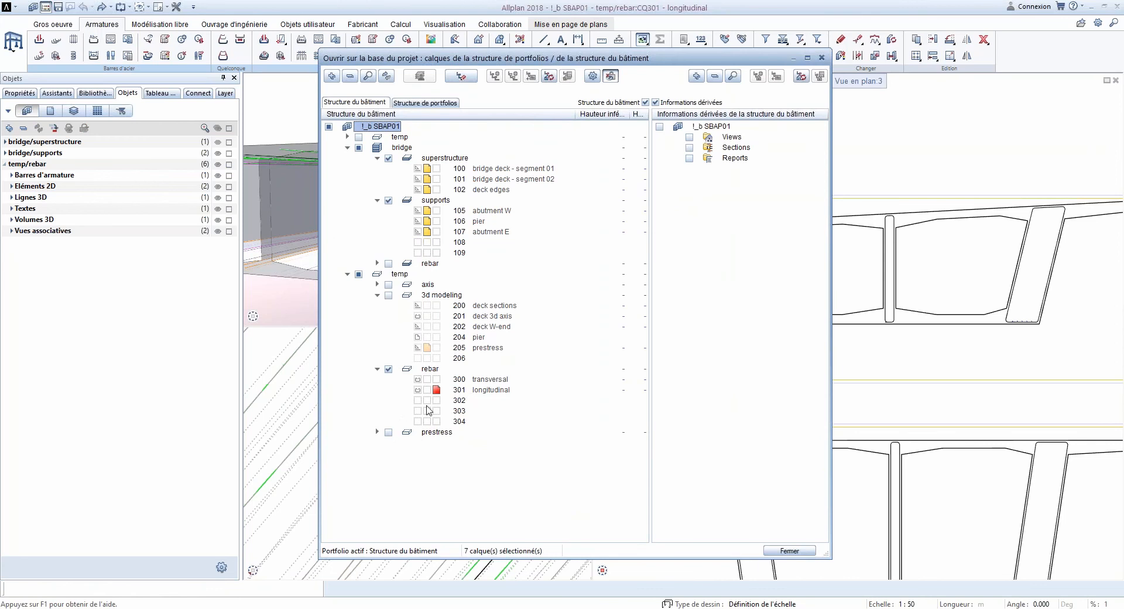
pyautogui.press('Escape')
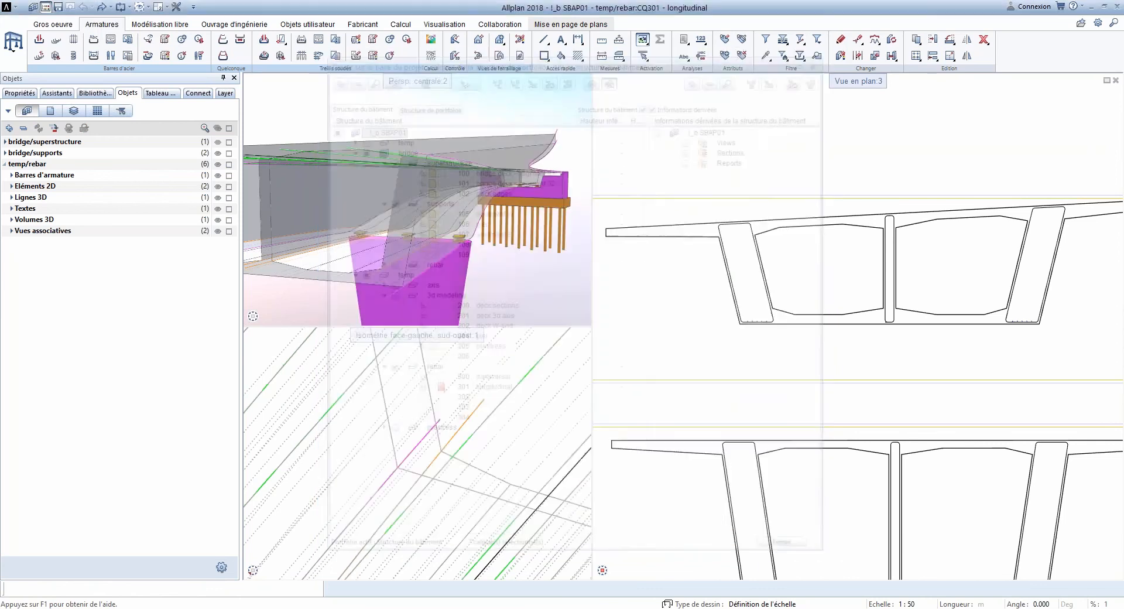
# Step: Open the project !_b SBAP03 Tamina
pyautogui.click(35, 7)
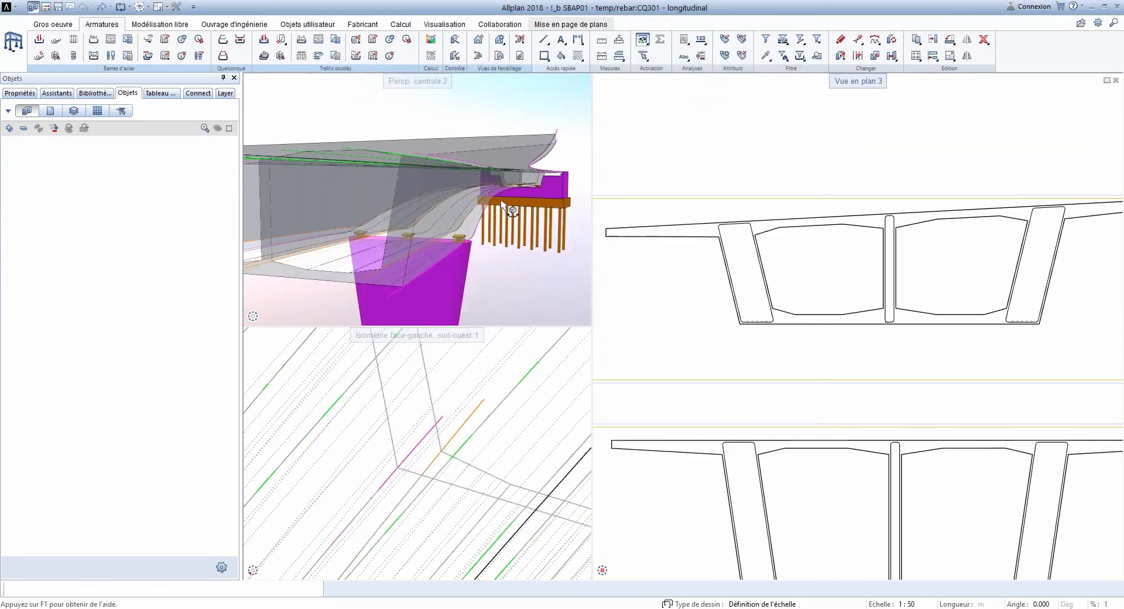
pyautogui.click(484, 226)
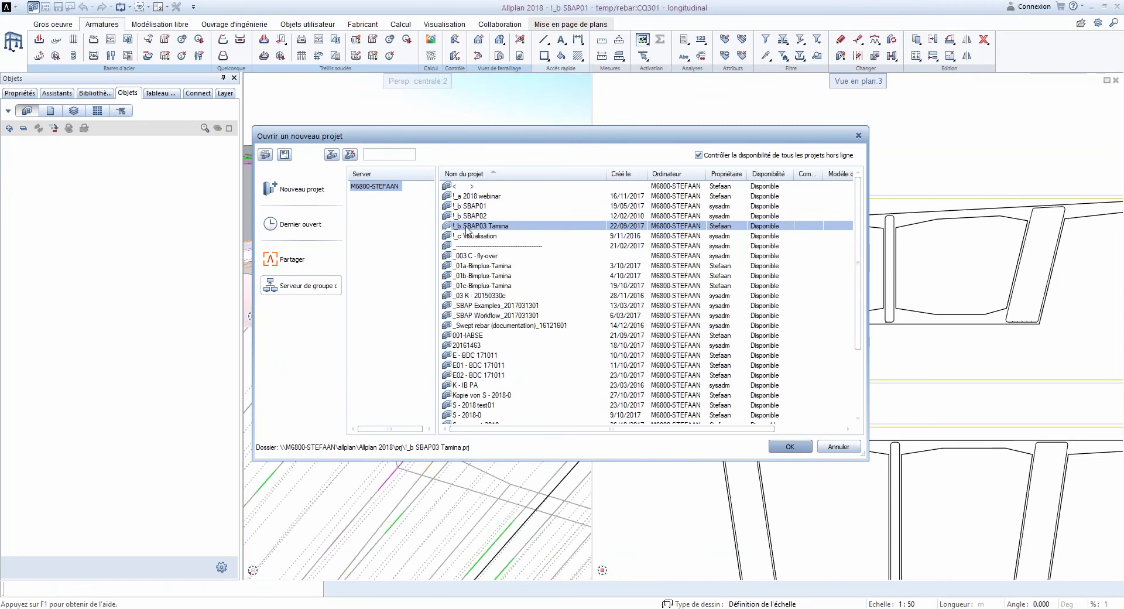
pyautogui.doubleClick(469, 226)
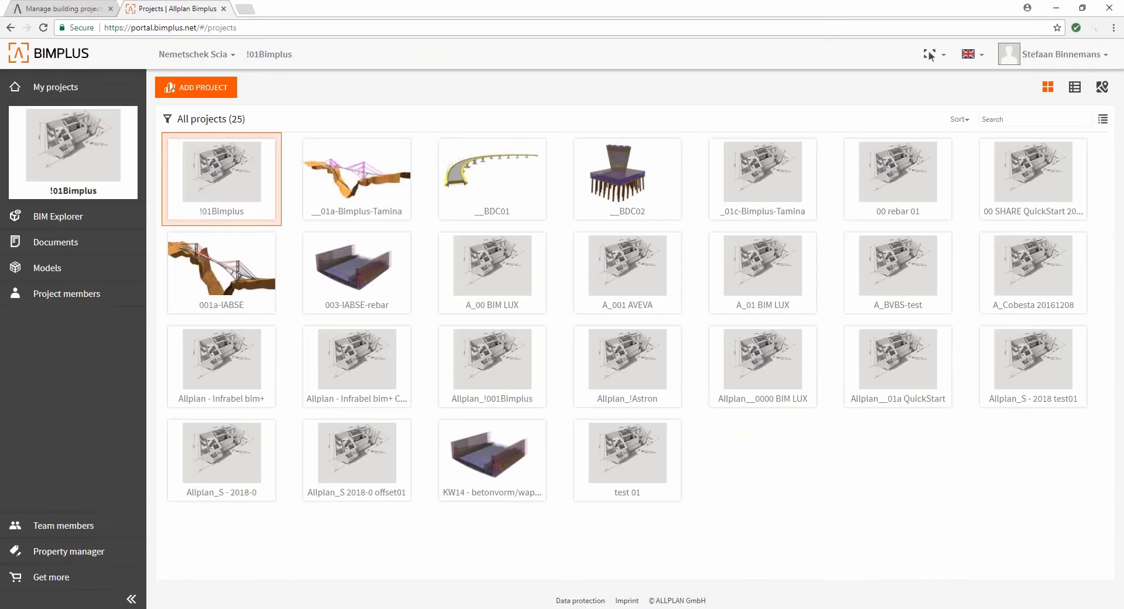
# Step: Switch to the Allplan Engineering page in the Edge browser and open the Allplan Engineering Civil product page
pyautogui.moveTo(219, 608)
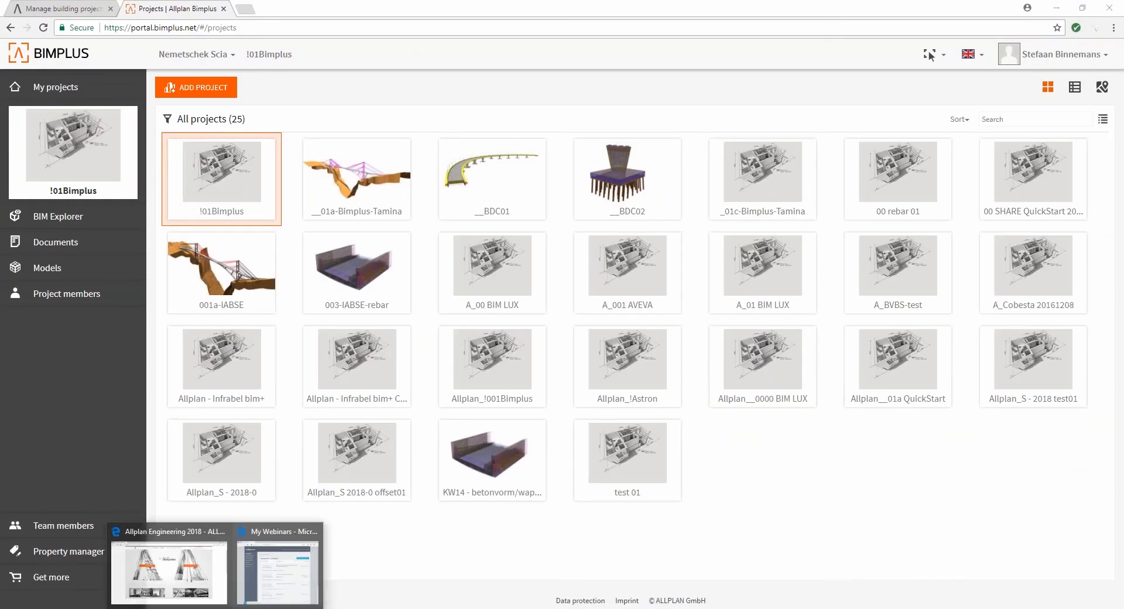
pyautogui.click(169, 571)
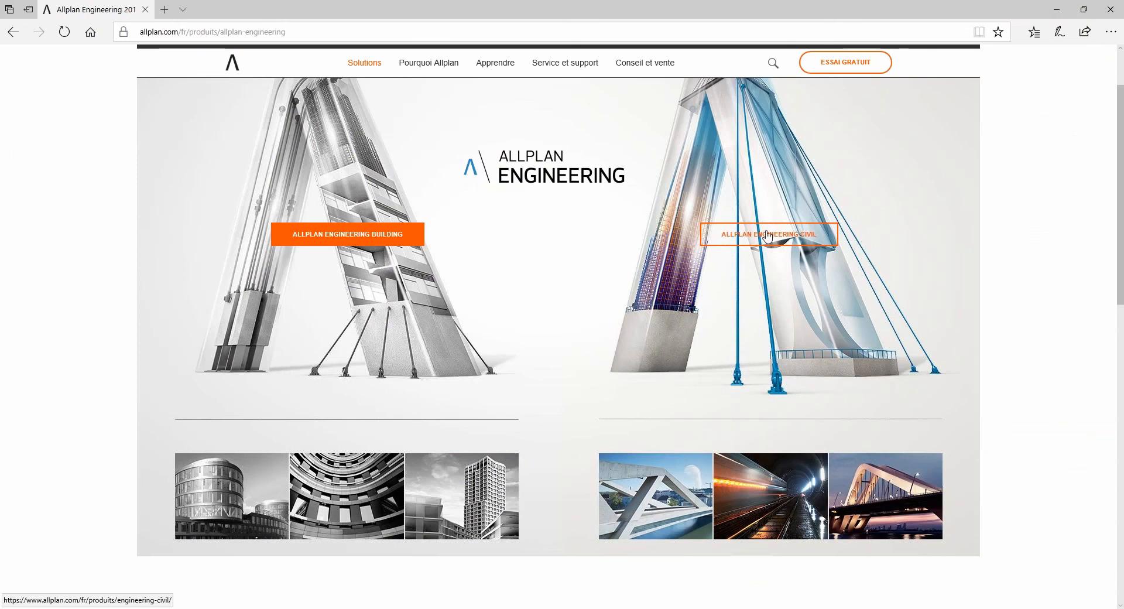
pyautogui.scroll(-4, 505, 326)
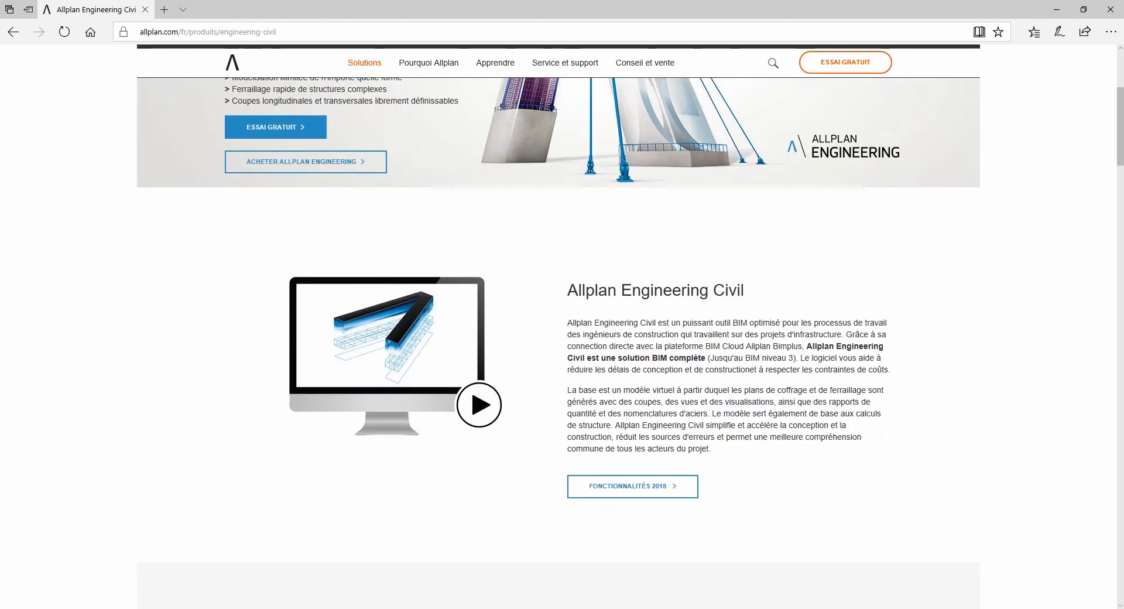
# Step: Play the Allplan Engineering Civil product video, skip ahead to 0:51 for the reinforcement scenes, and close it
pyautogui.click(478, 407)
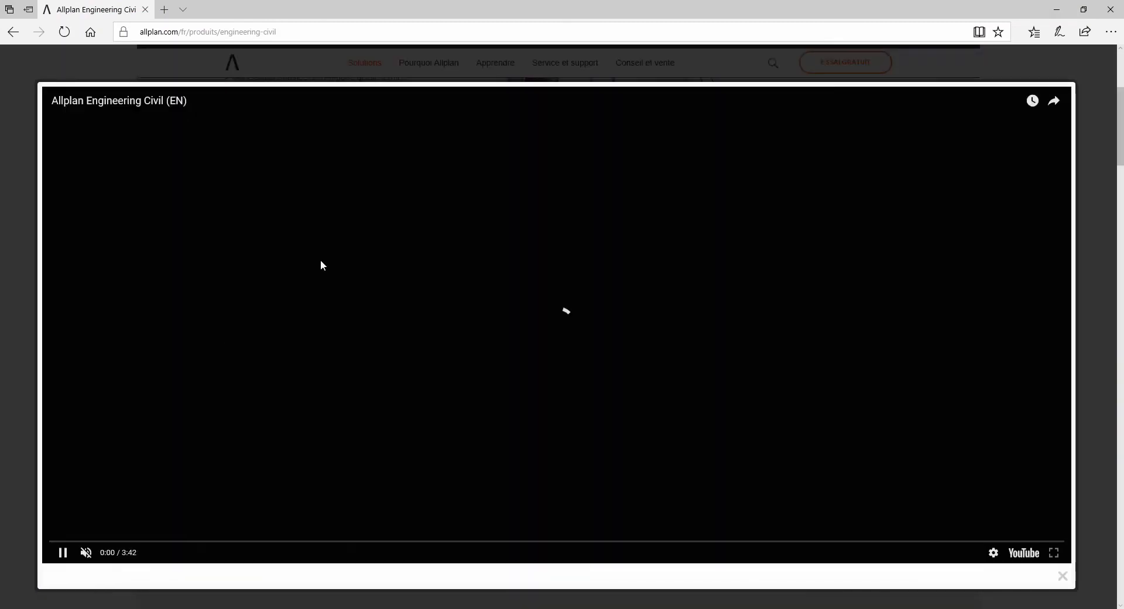
pyautogui.click(179, 542)
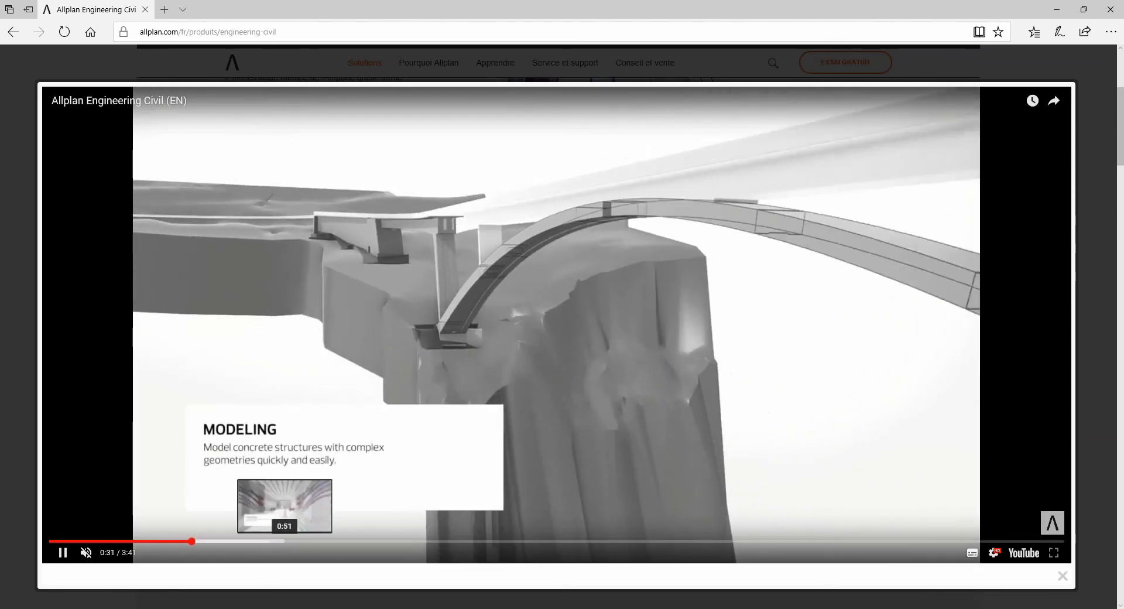
pyautogui.click(285, 542)
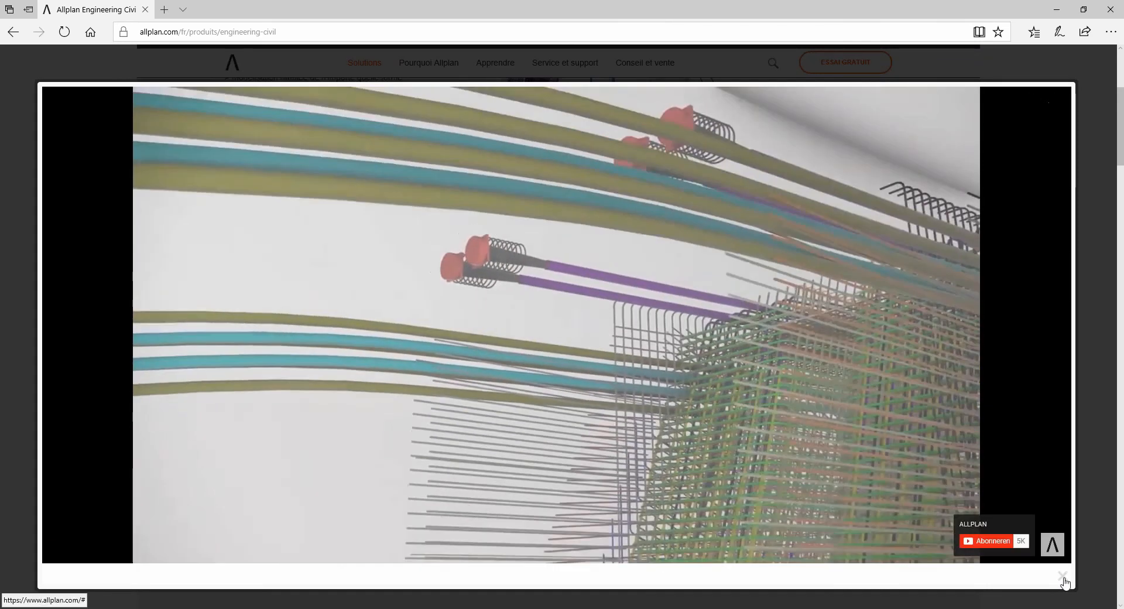
pyautogui.click(1063, 577)
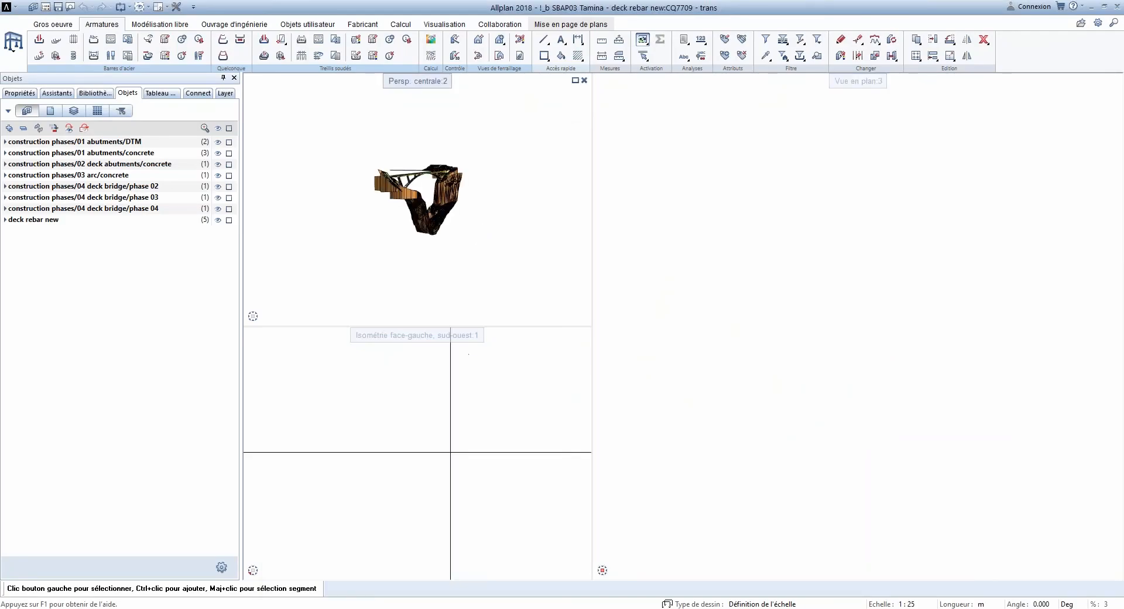
# Step: Switch to Allplan, fit the Tamina bridge model in the isometric view and maximize the perspective view
pyautogui.middleClick(450, 452)
pyautogui.middleClick(450, 452)
pyautogui.scroll(5, 396, 155)
pyautogui.moveTo(396, 156); pyautogui.dragTo(408, 225)
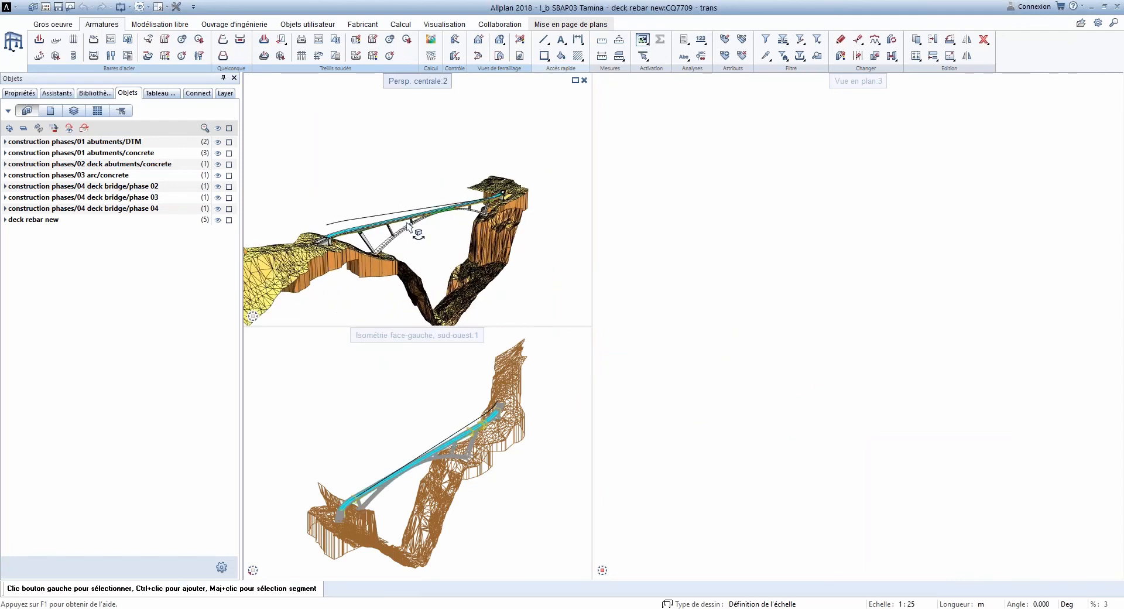
pyautogui.click(575, 80)
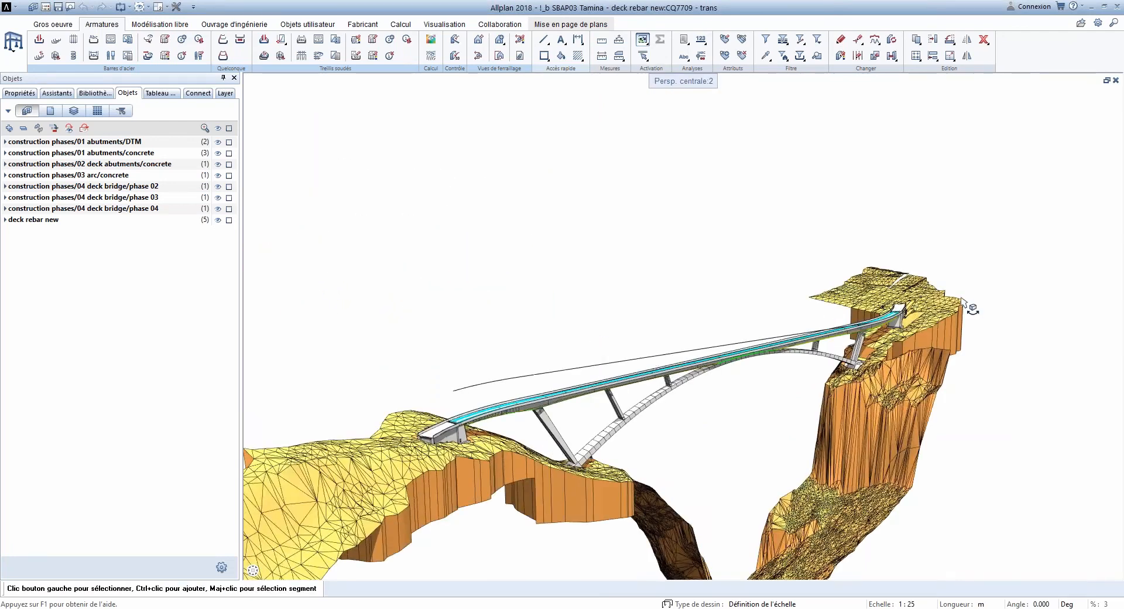
# Step: Examine the Tamina arch bridge from several angles, from the terrain and abutments to the deck, piers and arch
pyautogui.moveTo(963, 303); pyautogui.dragTo(754, 333)
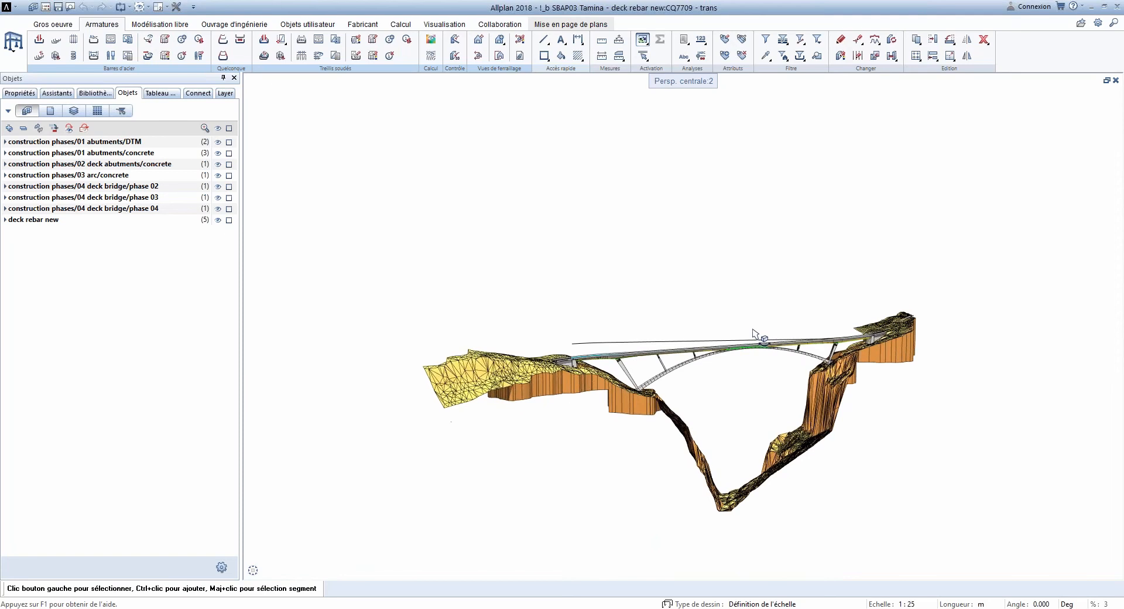
pyautogui.scroll(3, 725, 389)
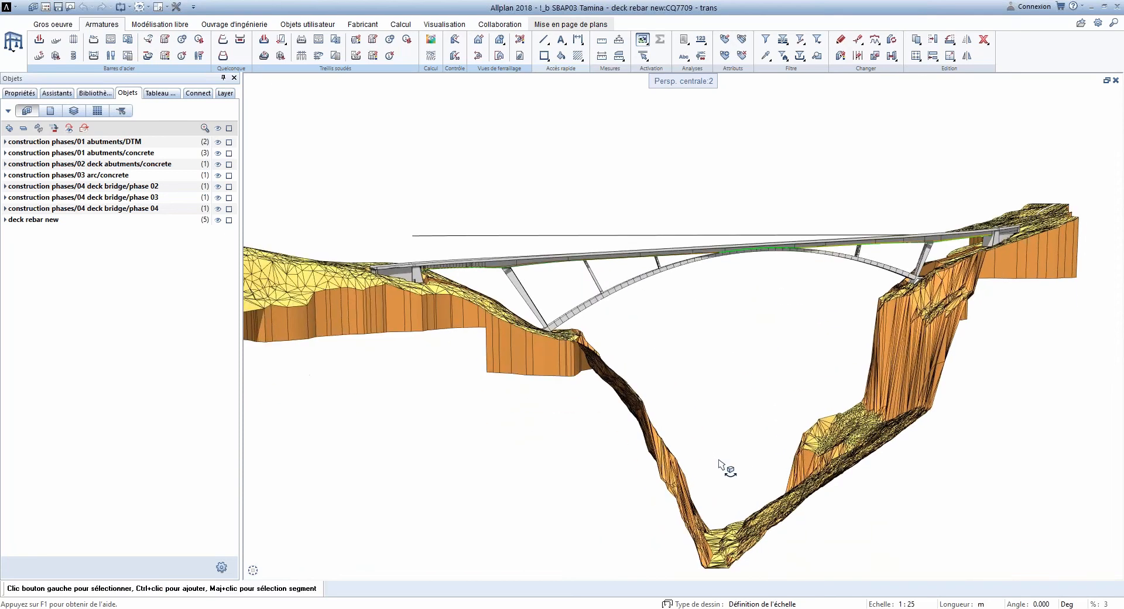
pyautogui.moveTo(726, 466); pyautogui.dragTo(564, 286)
pyautogui.scroll(3, 440, 327)
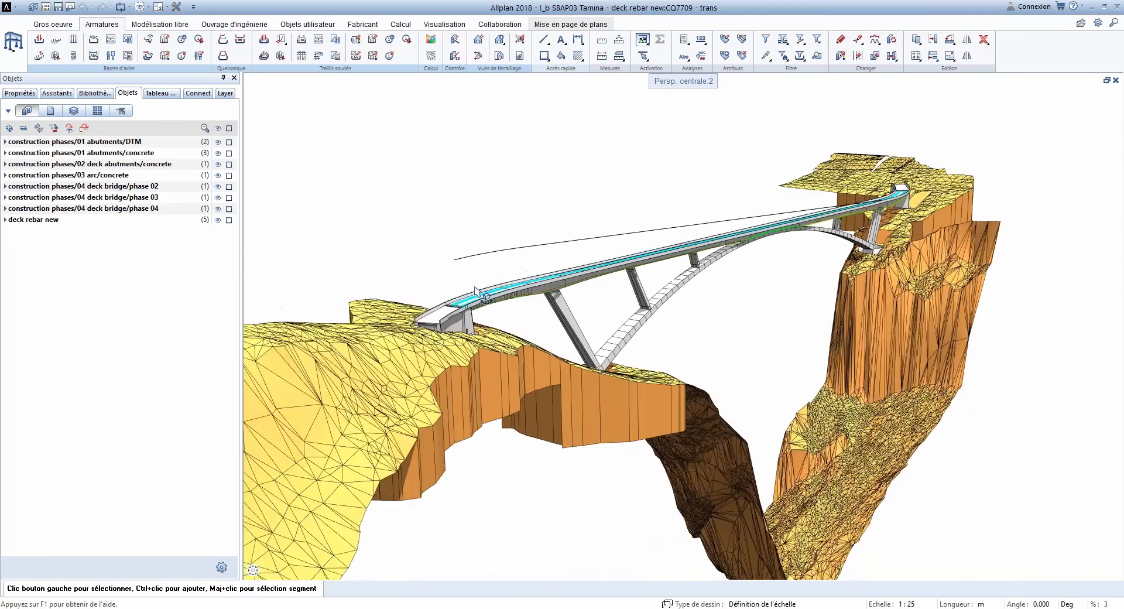
pyautogui.scroll(1, 422, 330)
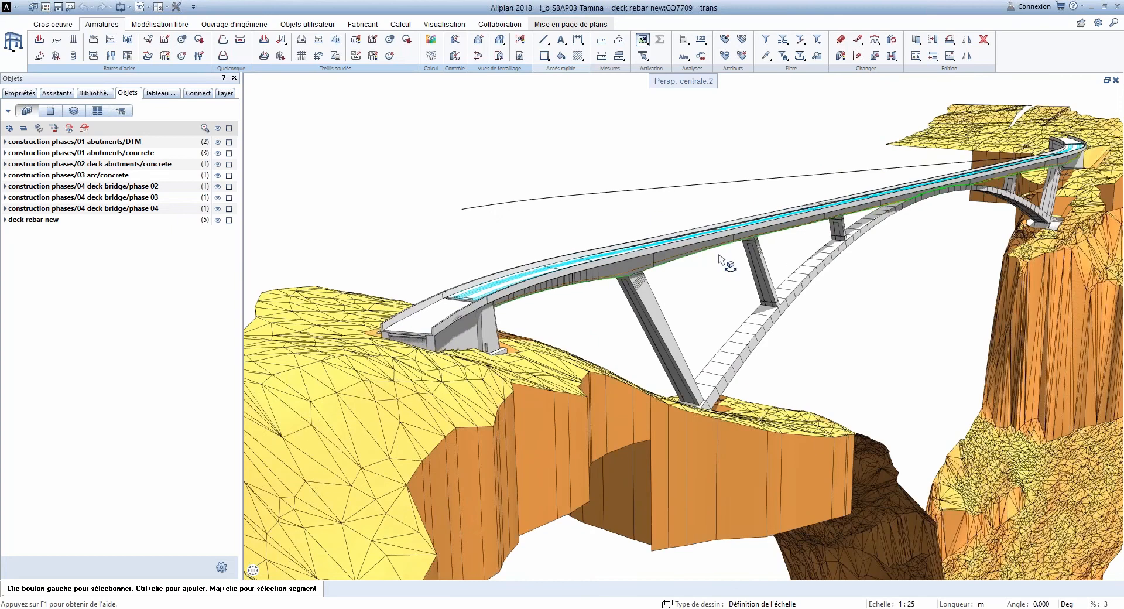
pyautogui.moveTo(889, 200); pyautogui.dragTo(588, 264)
pyautogui.scroll(2, 750, 305)
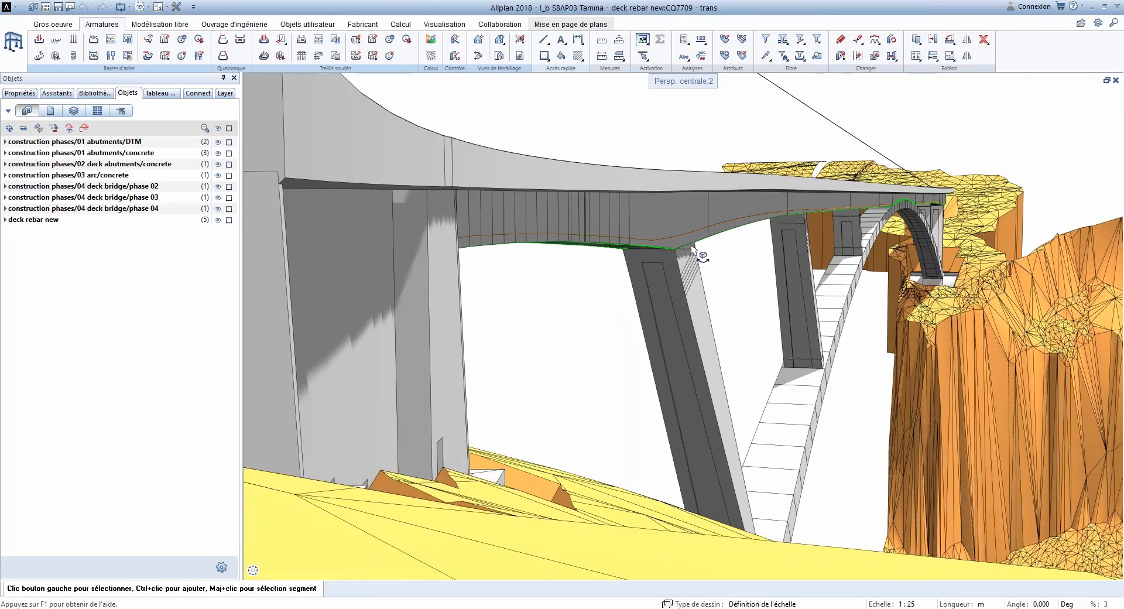
pyautogui.moveTo(677, 248); pyautogui.dragTo(677, 205, button='right')
pyautogui.moveTo(676, 205); pyautogui.dragTo(700, 226)
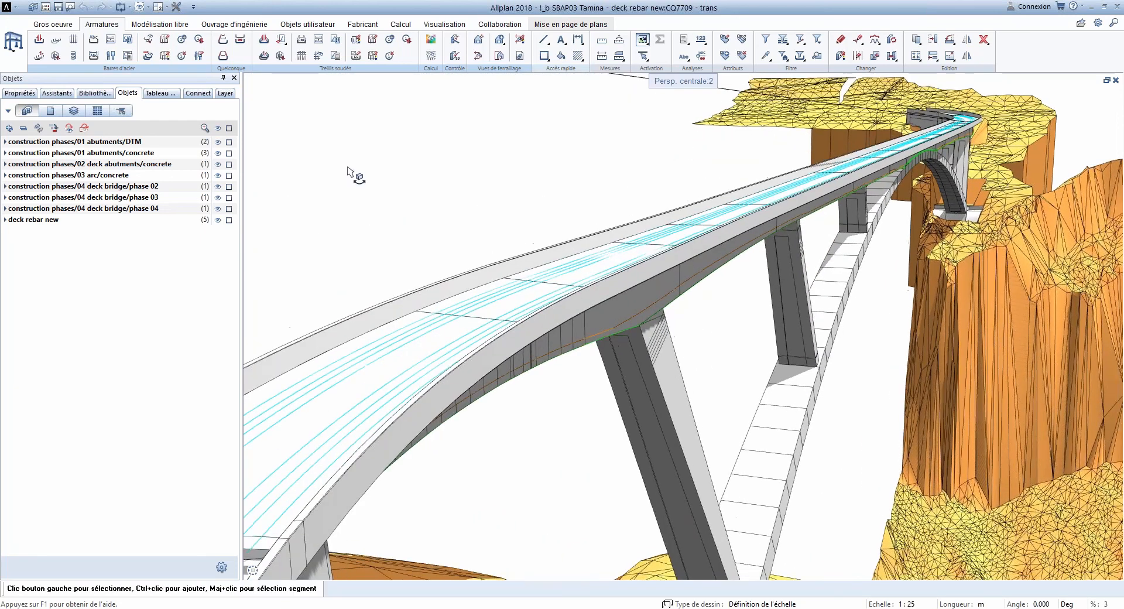
# Step: Hide all construction-phase files so that only the deck rebar new document with its guide splines is displayed
pyautogui.click(220, 129)
pyautogui.click(218, 219)
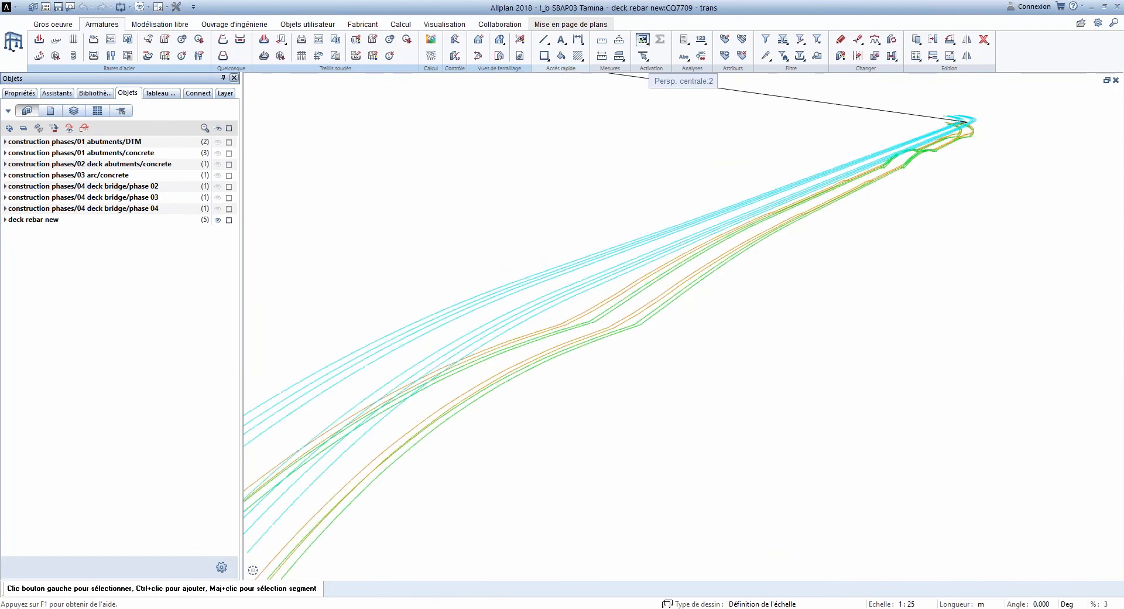
pyautogui.scroll(-5, 674, 271)
pyautogui.moveTo(661, 267); pyautogui.dragTo(697, 279)
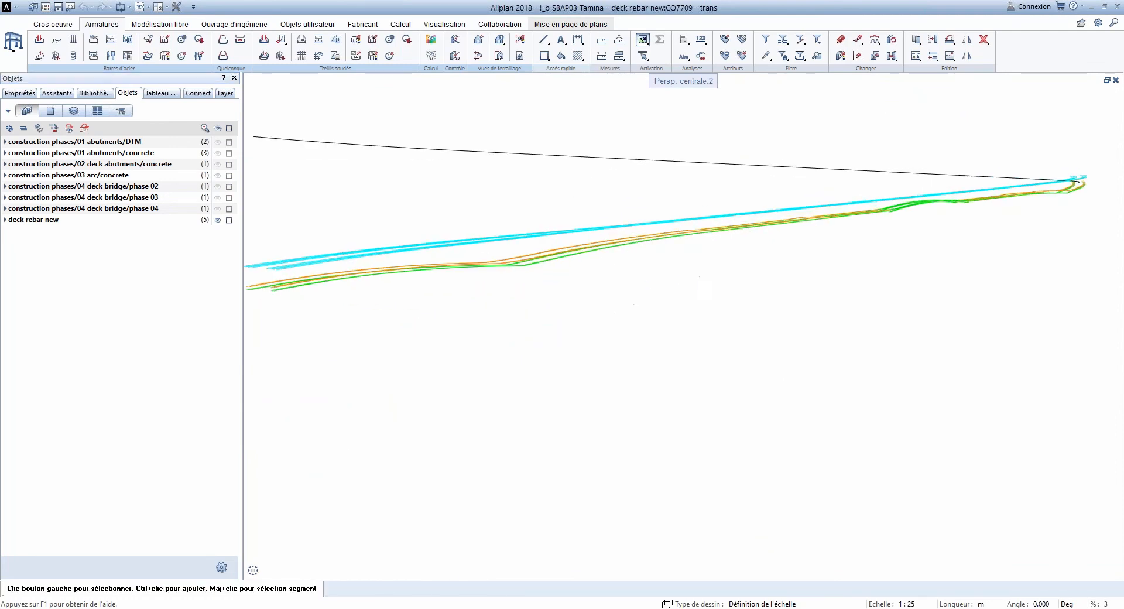
# Step: Restore the tiled view layout, show the south front view, and fit the plan view onto the deck's box-girder section
pyautogui.doubleClick(694, 84)
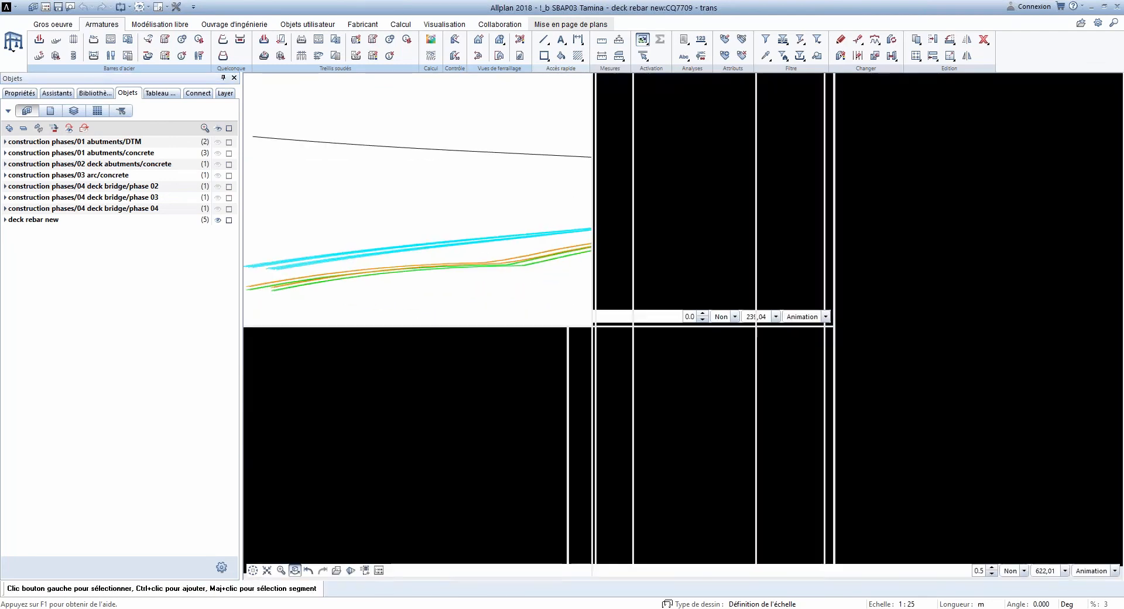
pyautogui.click(269, 554)
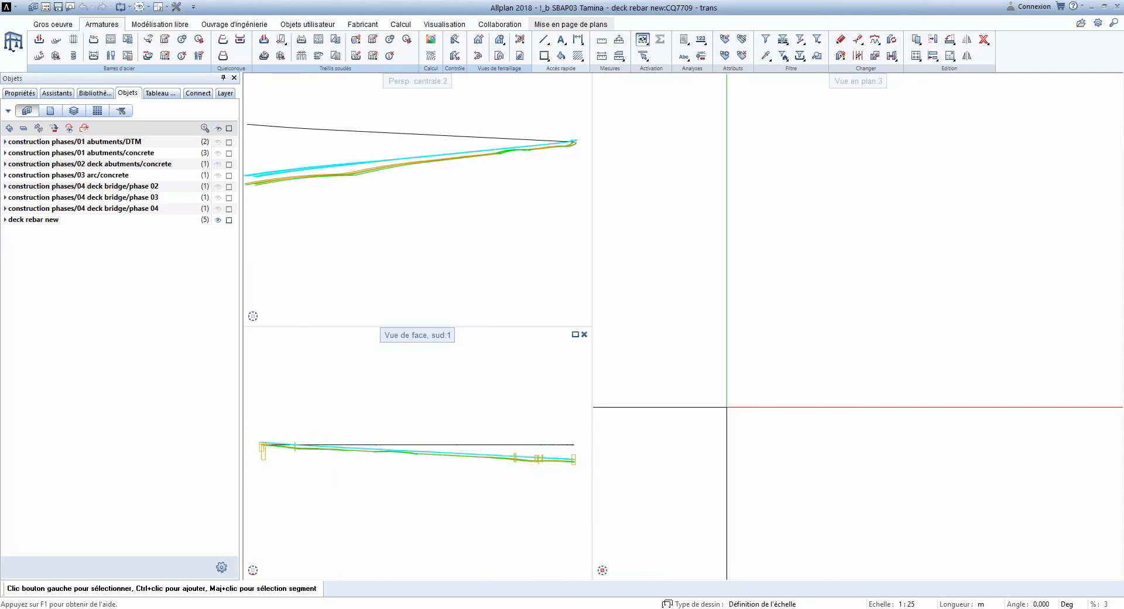
pyautogui.middleClick(768, 413)
pyautogui.middleClick(768, 413)
pyautogui.scroll(10, 636, 363)
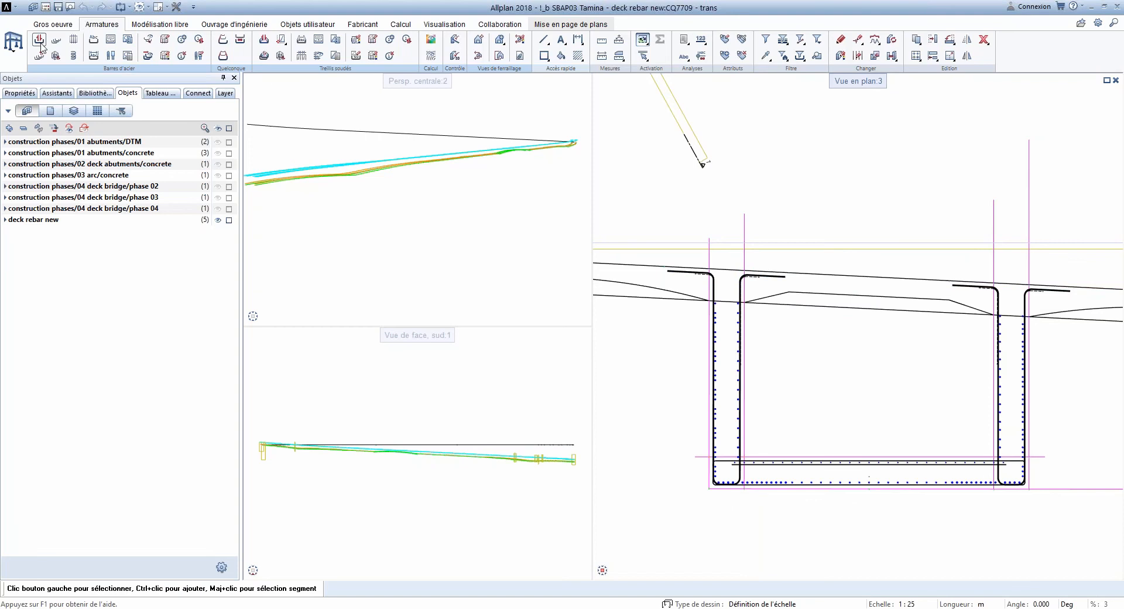
# Step: Start the rebar path sweep and select the stirrups of both girder webs for section 1
pyautogui.click(223, 56)
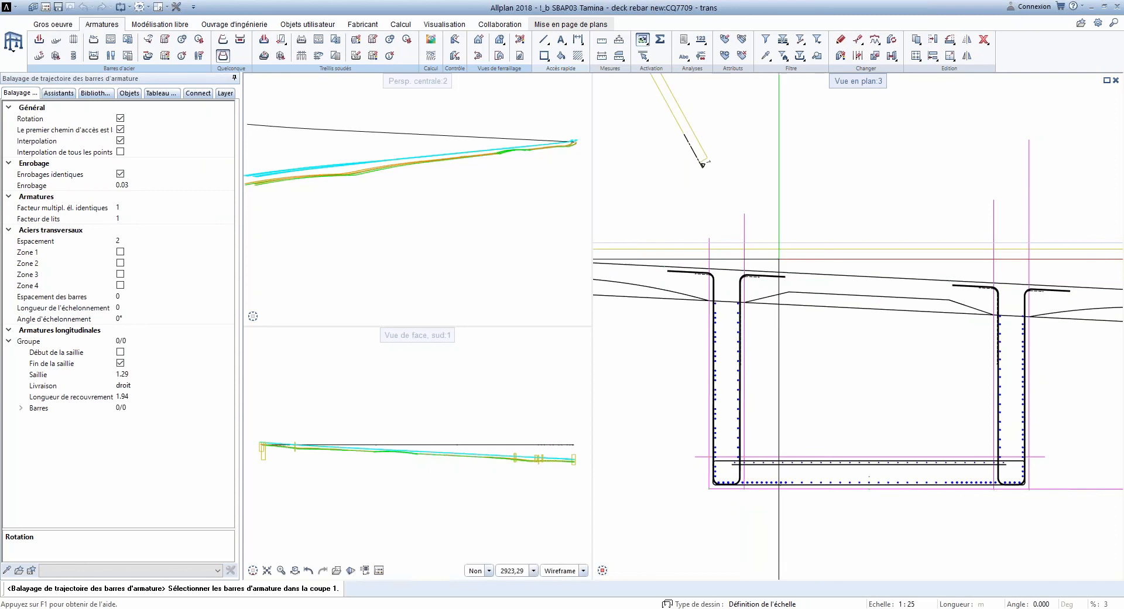
pyautogui.scroll(3, 782, 275)
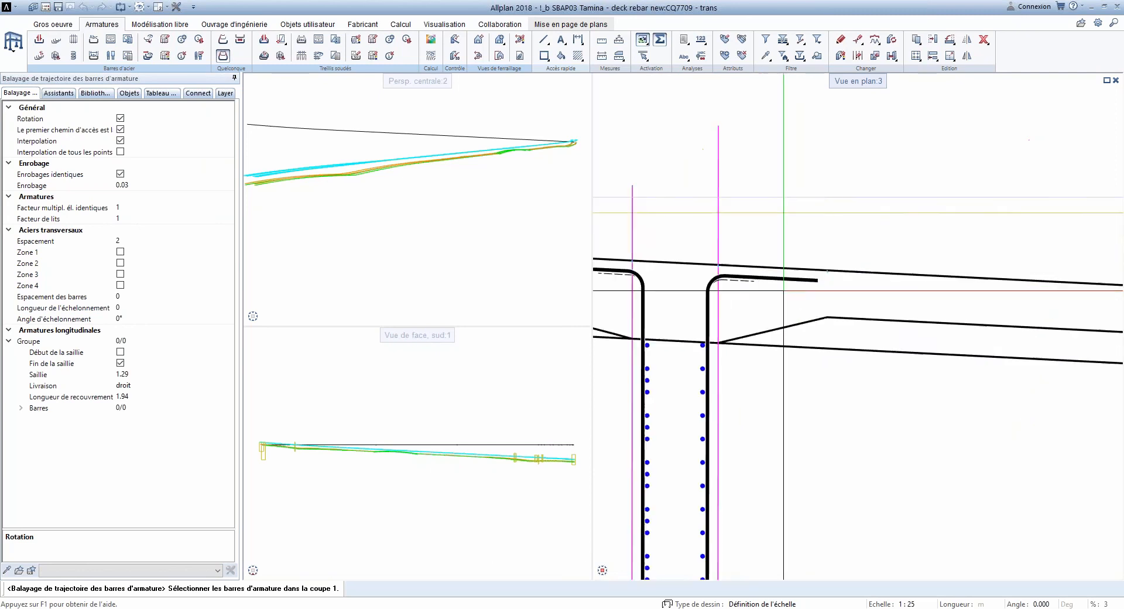
pyautogui.click(784, 279)
pyautogui.scroll(-4, 784, 279)
pyautogui.click(1027, 253)
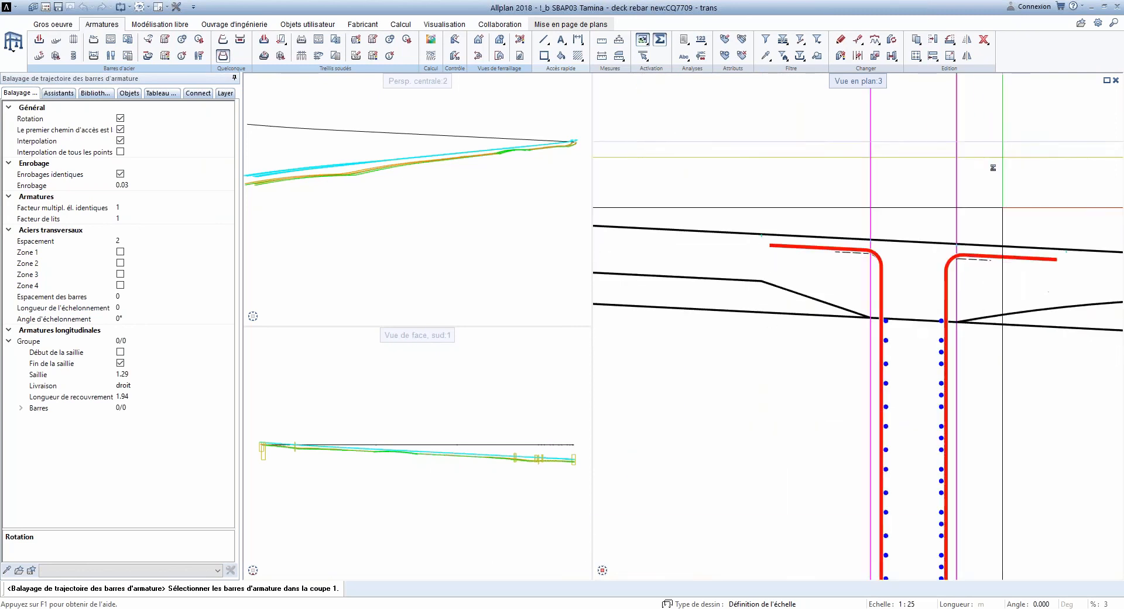
# Step: Add the bottom slab's transverse bars to section 1, confirm the selection, and proceed to the sweep path without a second section
pyautogui.scroll(-3, 966, 293)
pyautogui.scroll(5, 902, 371)
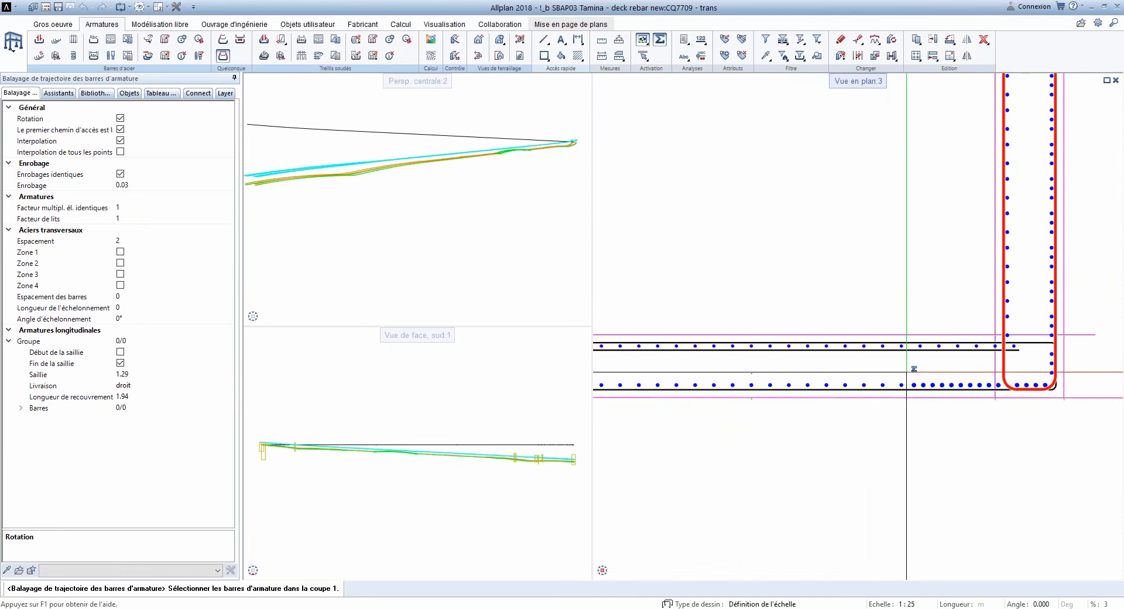
pyautogui.click(895, 389)
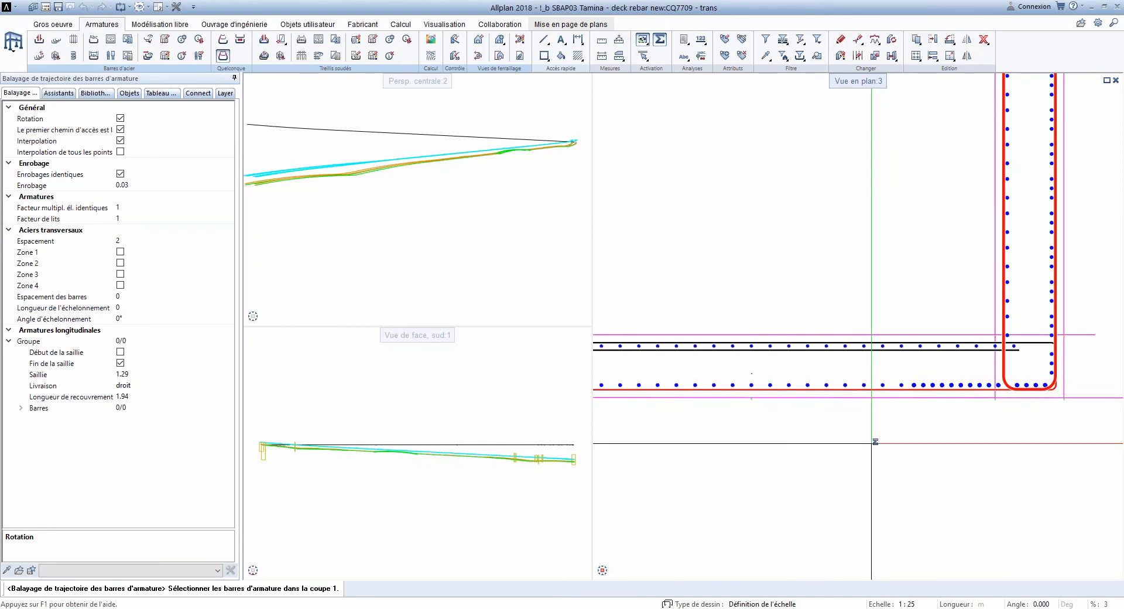
pyautogui.scroll(-2, 848, 417)
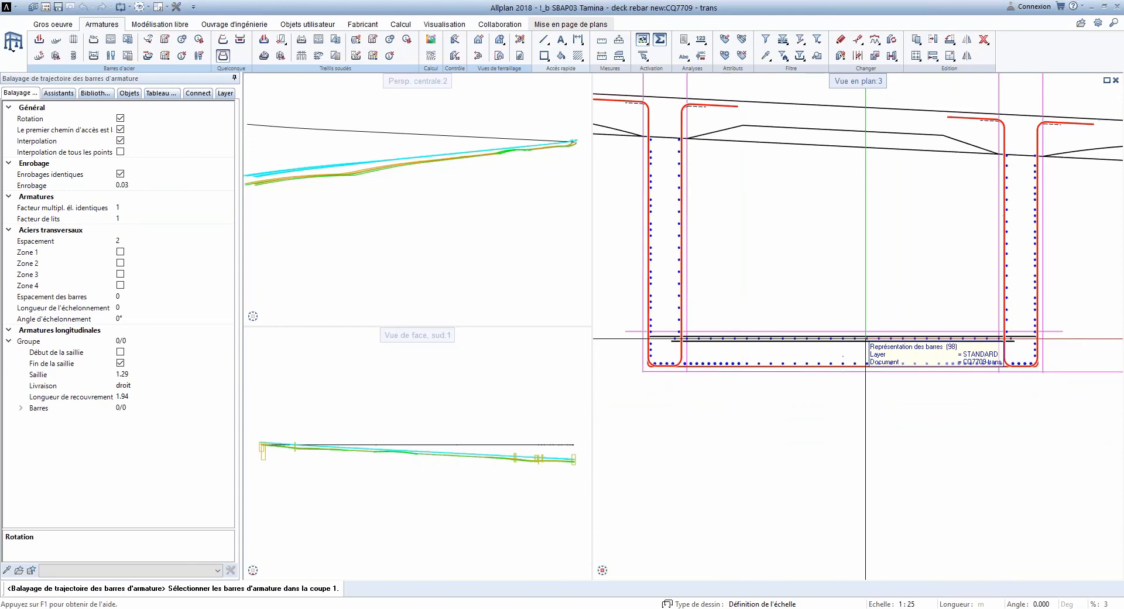
pyautogui.scroll(2, 964, 343)
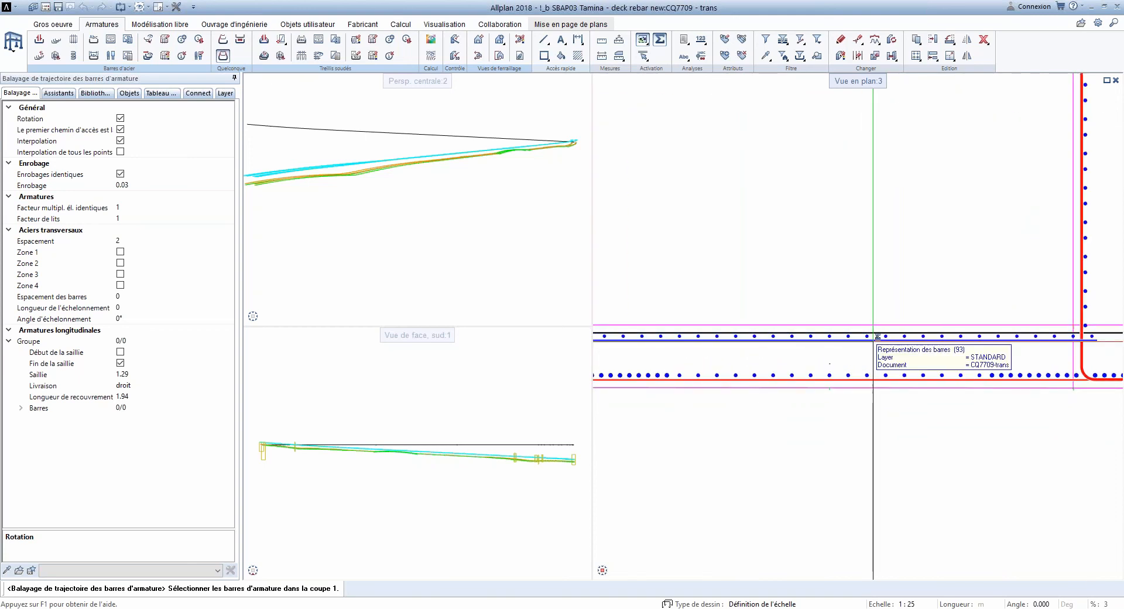
pyautogui.scroll(-2, 984, 383)
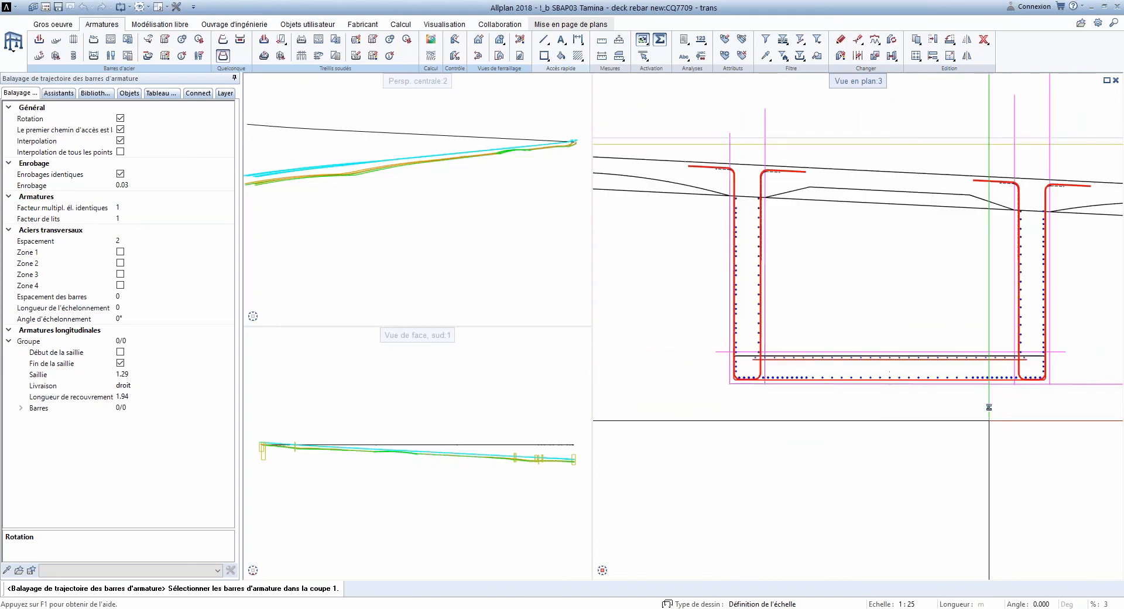
pyautogui.rightClick(814, 421)
pyautogui.scroll(-3, 776, 293)
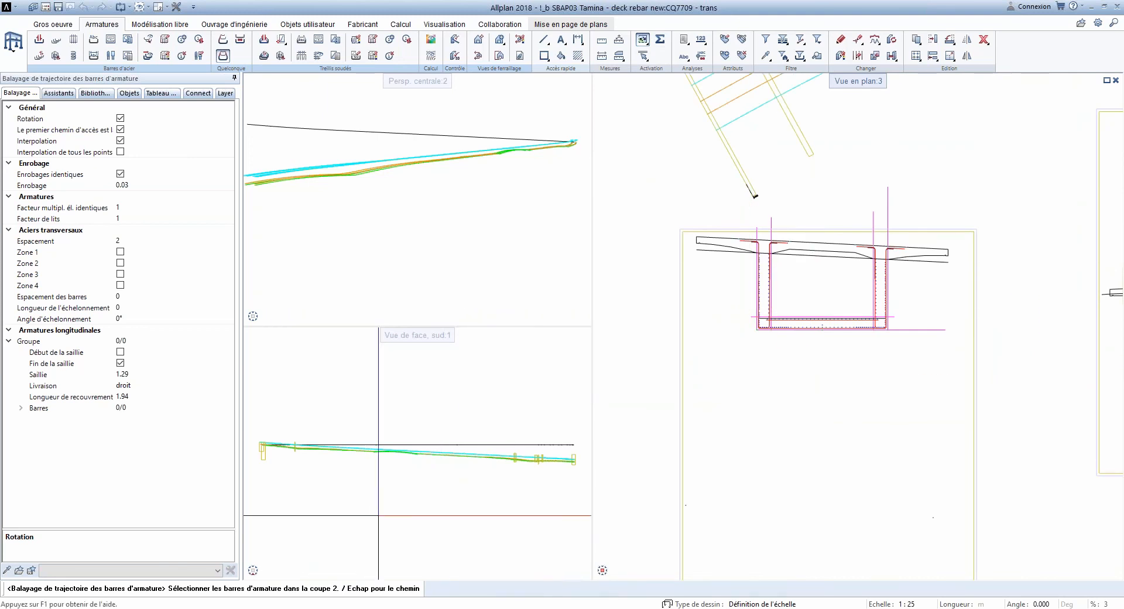
pyautogui.press('Escape')
# Step: Set the south front view to the south-west isometry and select the black central deck spline as trajectory 1
pyautogui.click(252, 556)
pyautogui.scroll(5, 416, 475)
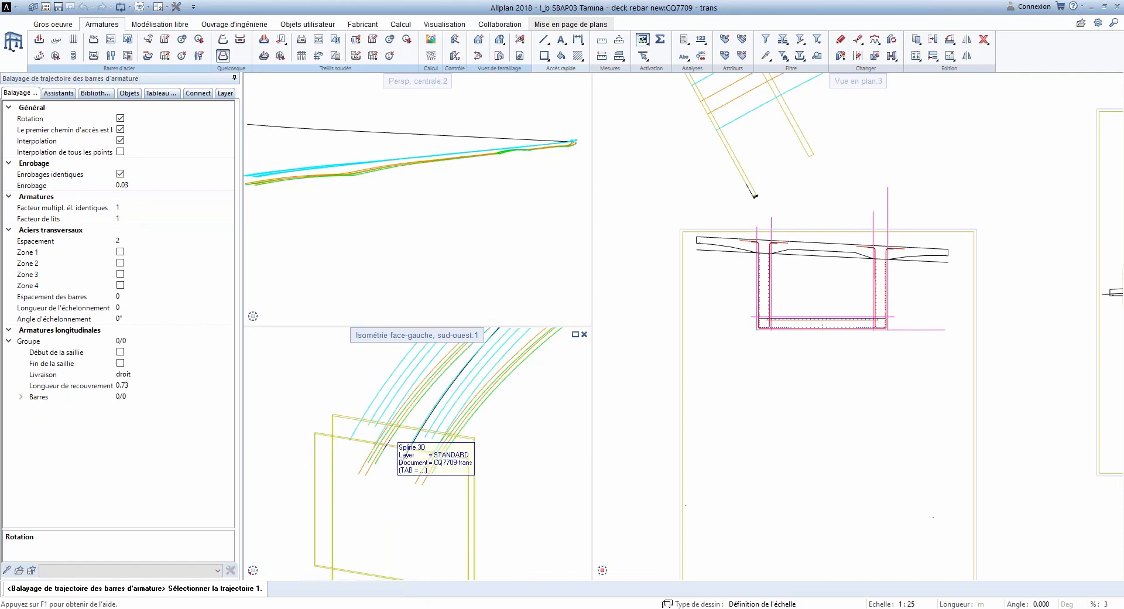
pyautogui.moveTo(399, 444); pyautogui.dragTo(374, 457, button='middle')
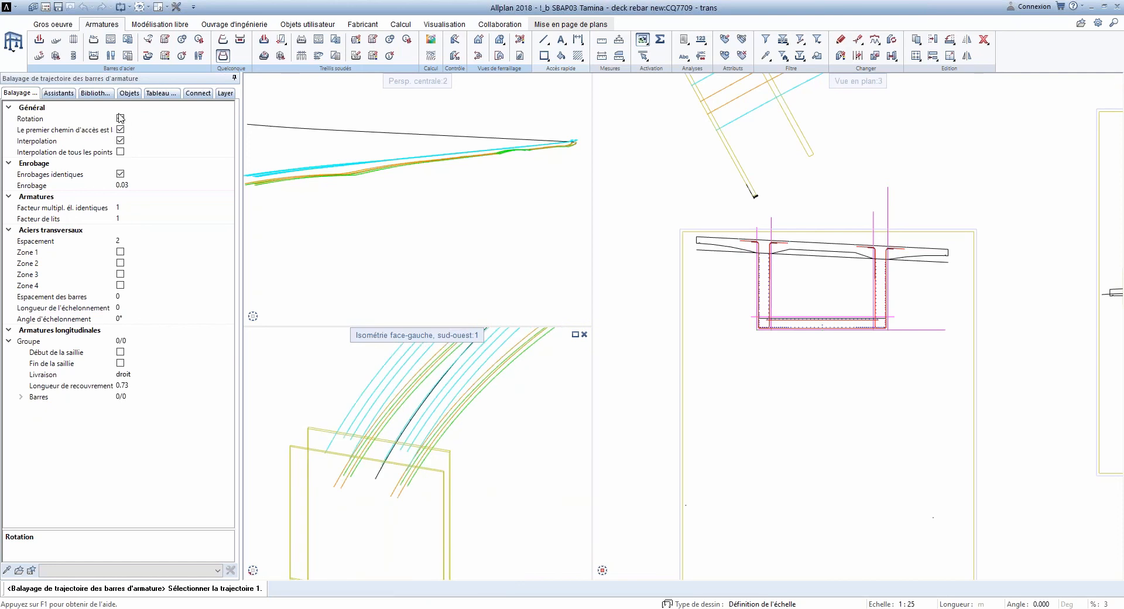
pyautogui.scroll(5, 398, 465)
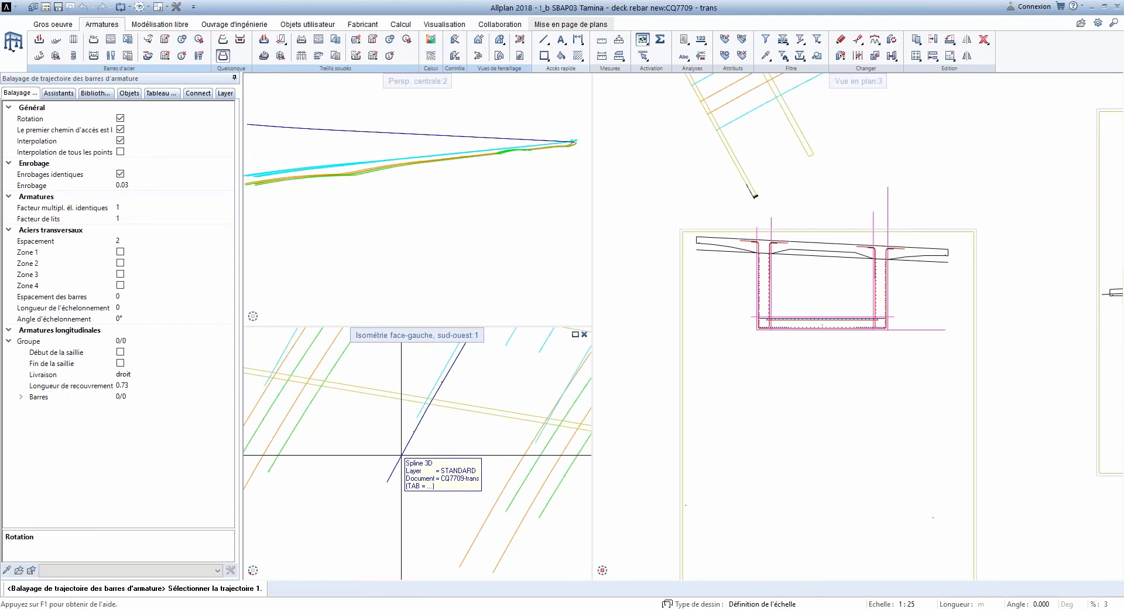
pyautogui.click(401, 455)
pyautogui.scroll(-3, 431, 461)
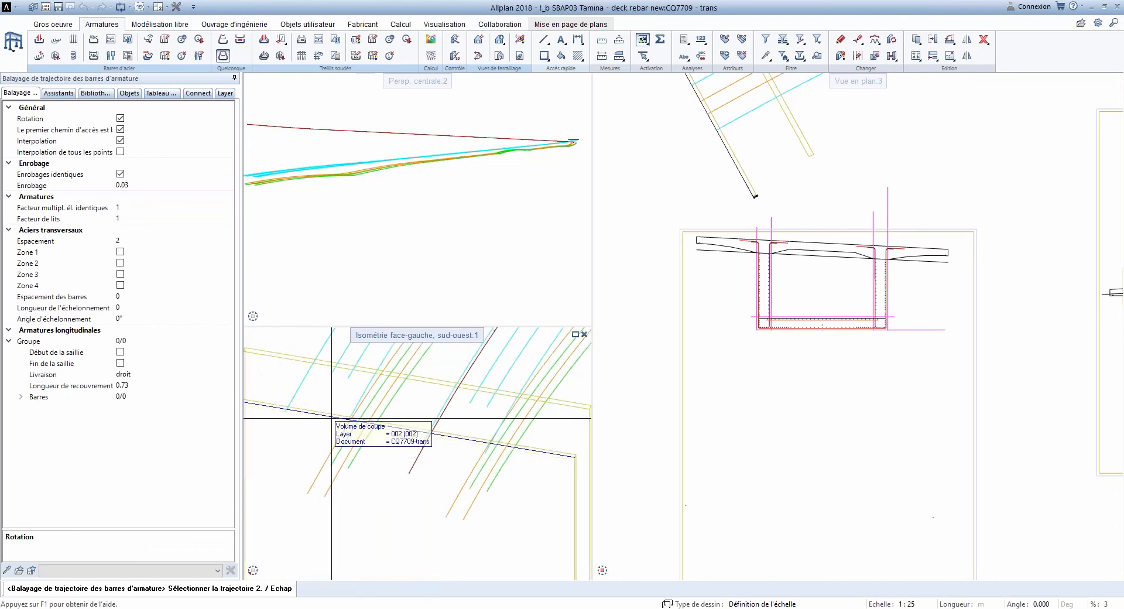
# Step: Select the cyan deck splines as trajectories 2 to 9 of the sweep
pyautogui.scroll(1, 516, 369)
pyautogui.scroll(5, 773, 251)
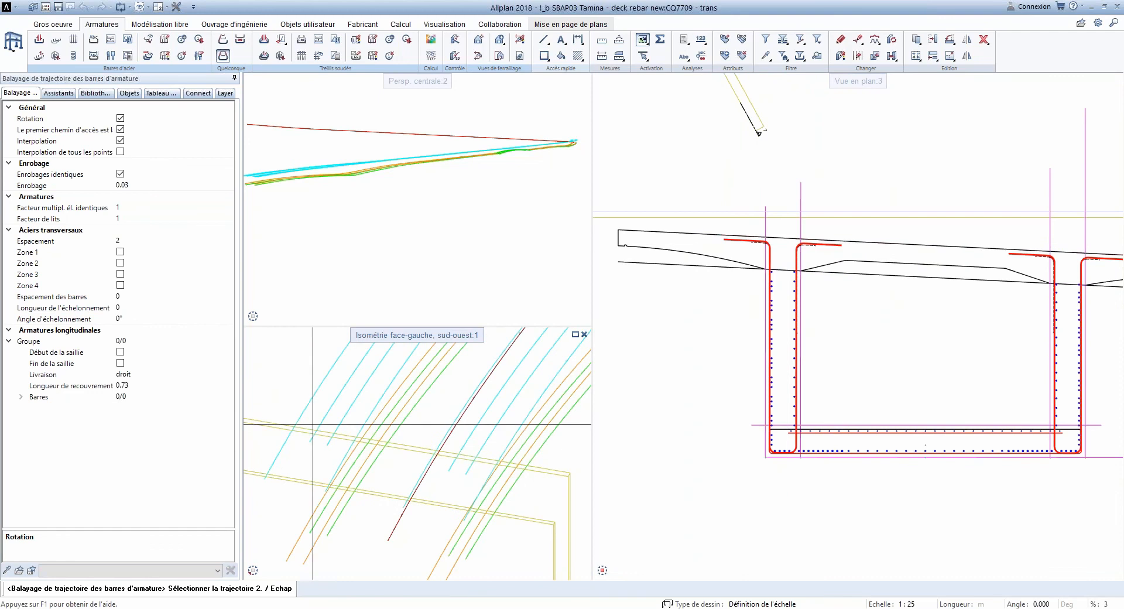
pyautogui.click(325, 388)
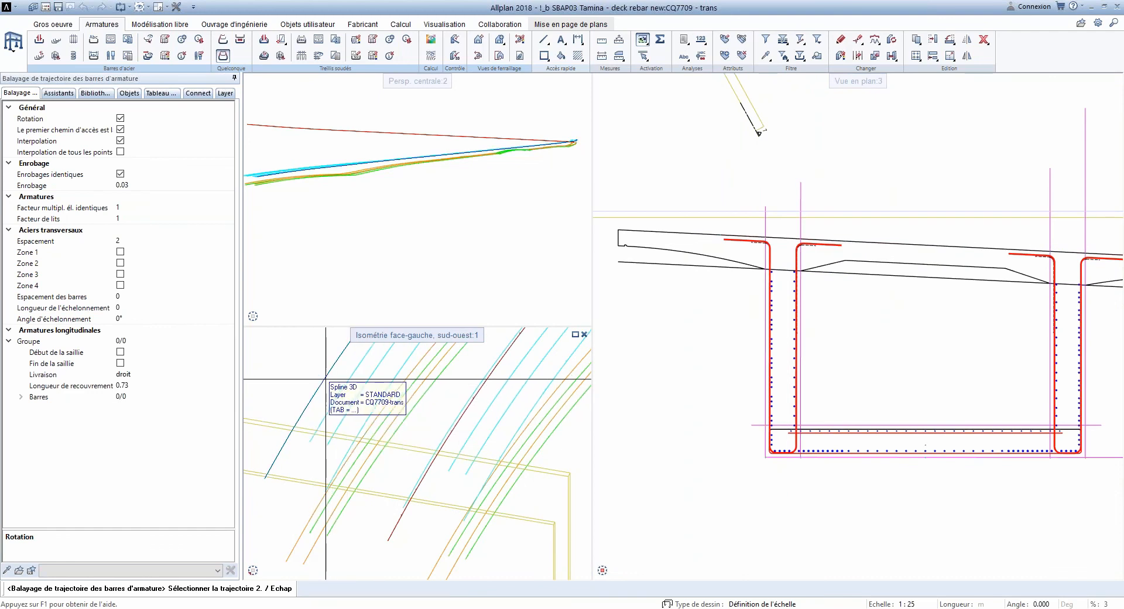
pyautogui.click(363, 389)
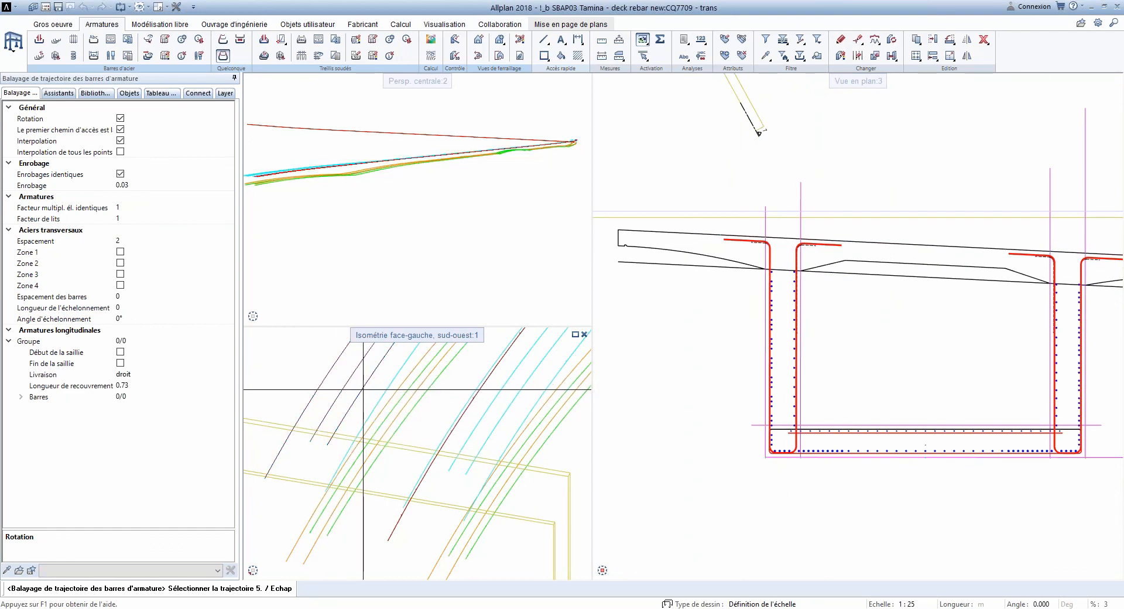
pyautogui.click(383, 392)
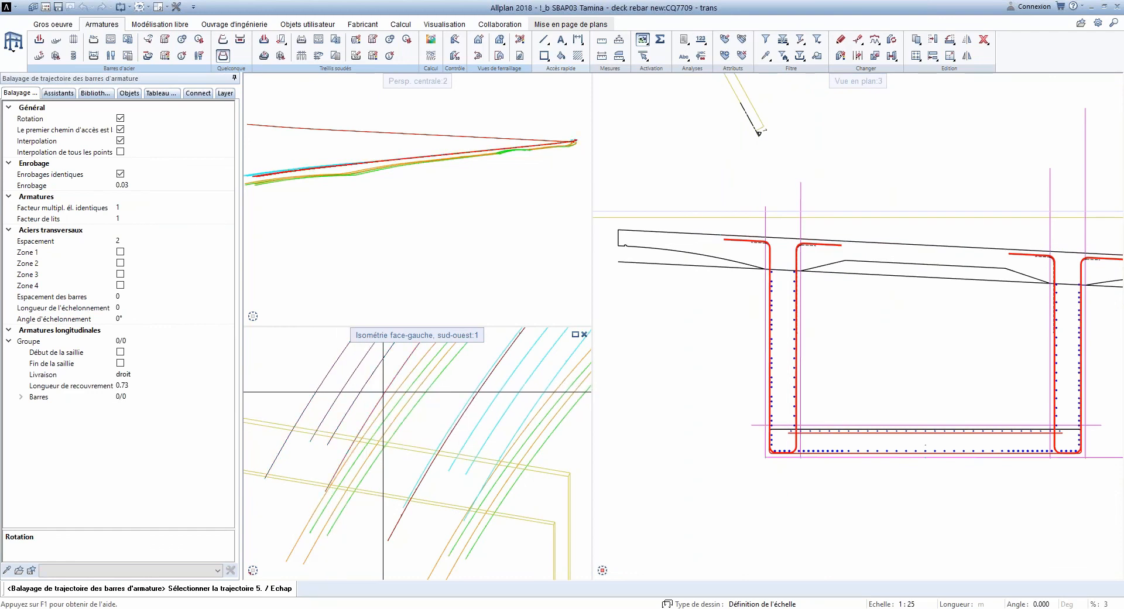
pyautogui.click(468, 398)
pyautogui.click(502, 409)
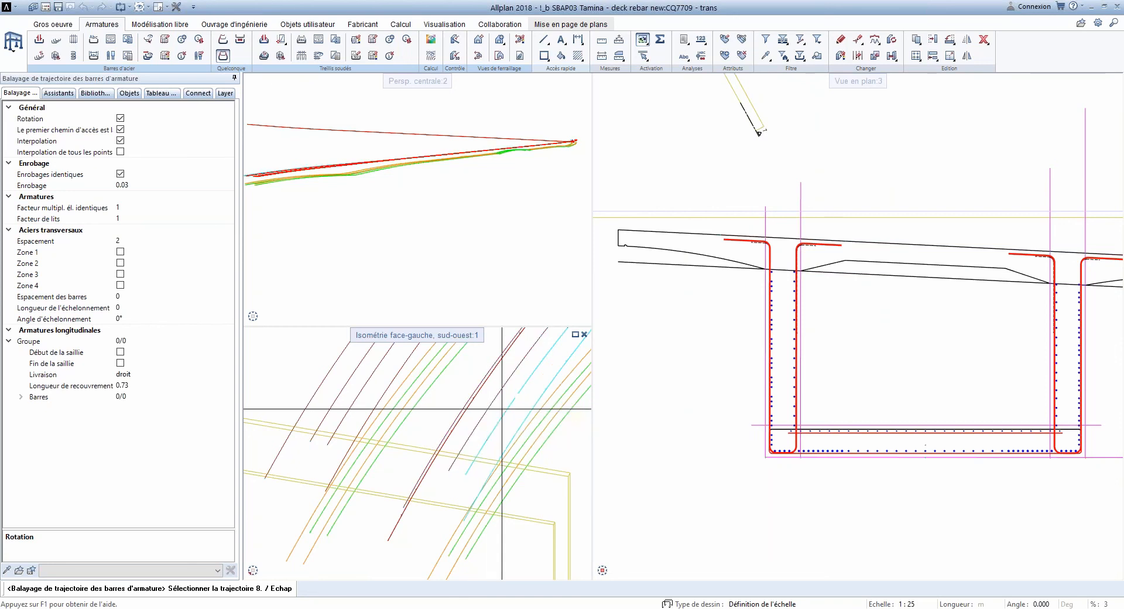
pyautogui.click(508, 411)
pyautogui.click(524, 418)
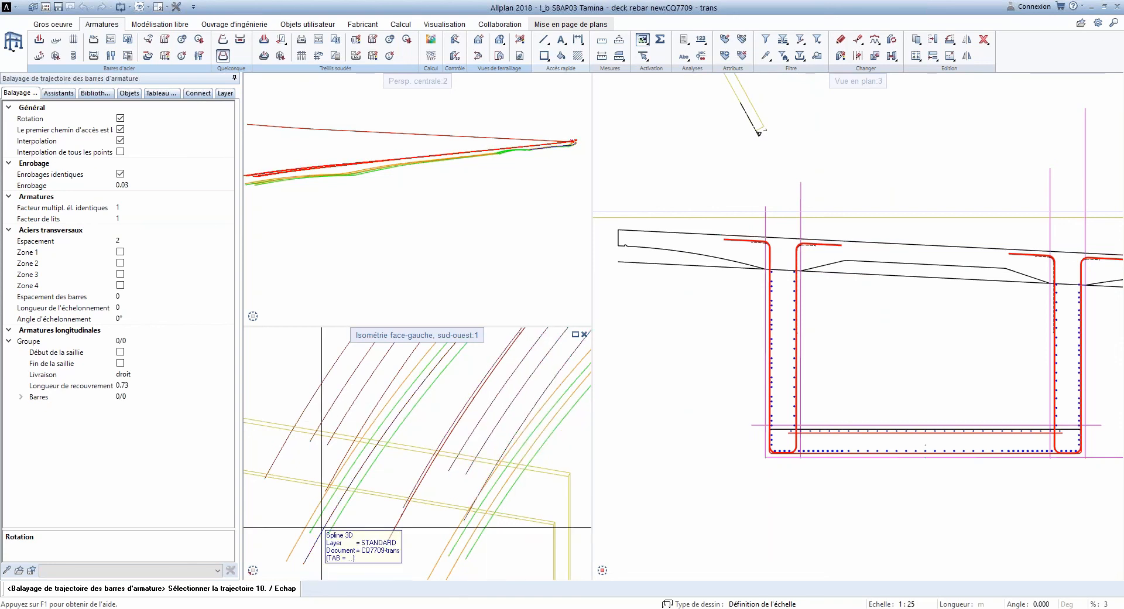
# Step: Select the orange and green splines as trajectories 10 to 17 and generate the swept transverse reinforcement
pyautogui.moveTo(321, 527); pyautogui.dragTo(315, 470, button='middle')
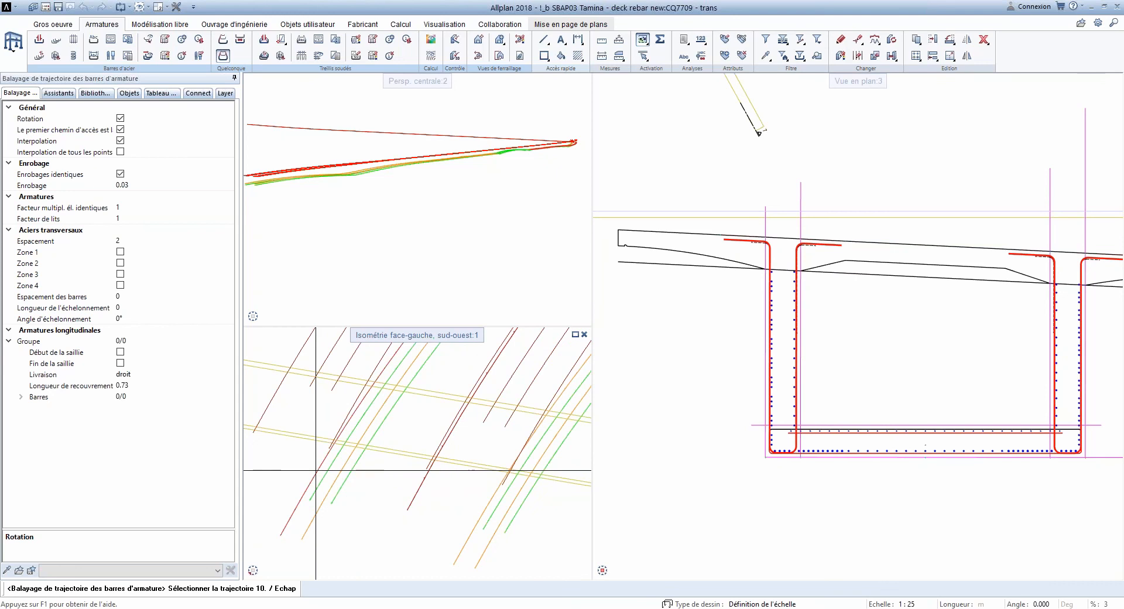
pyautogui.click(315, 470)
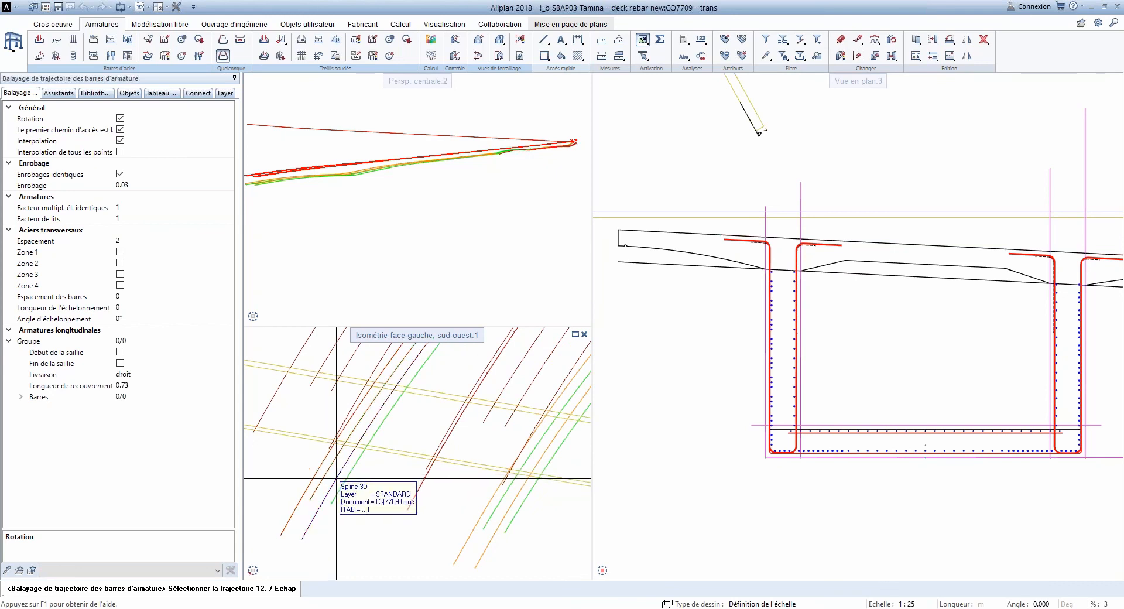
pyautogui.click(336, 479)
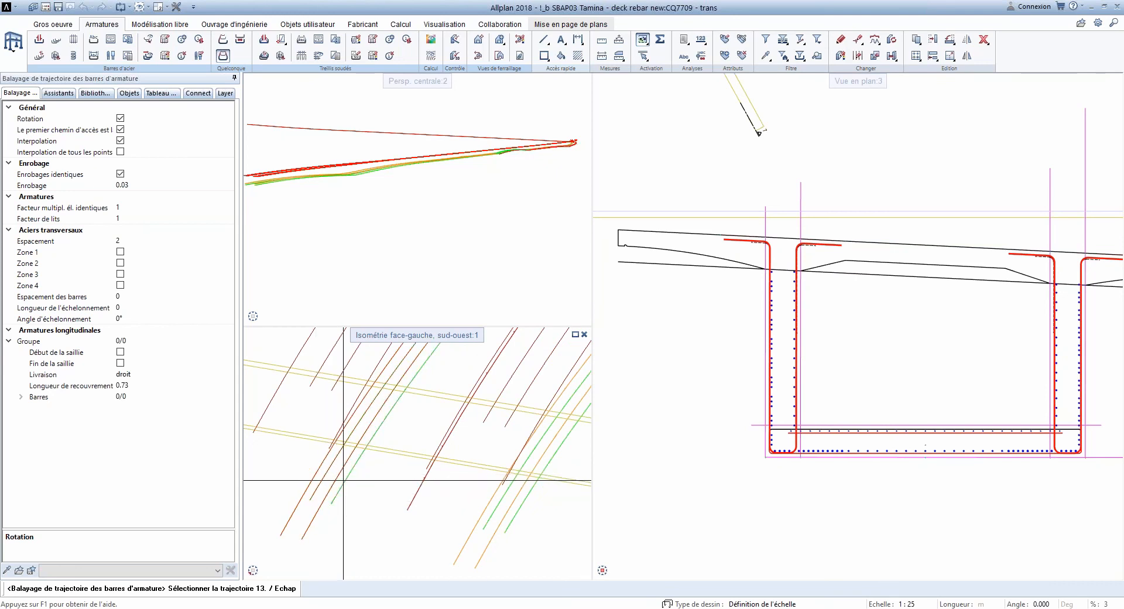
pyautogui.click(490, 501)
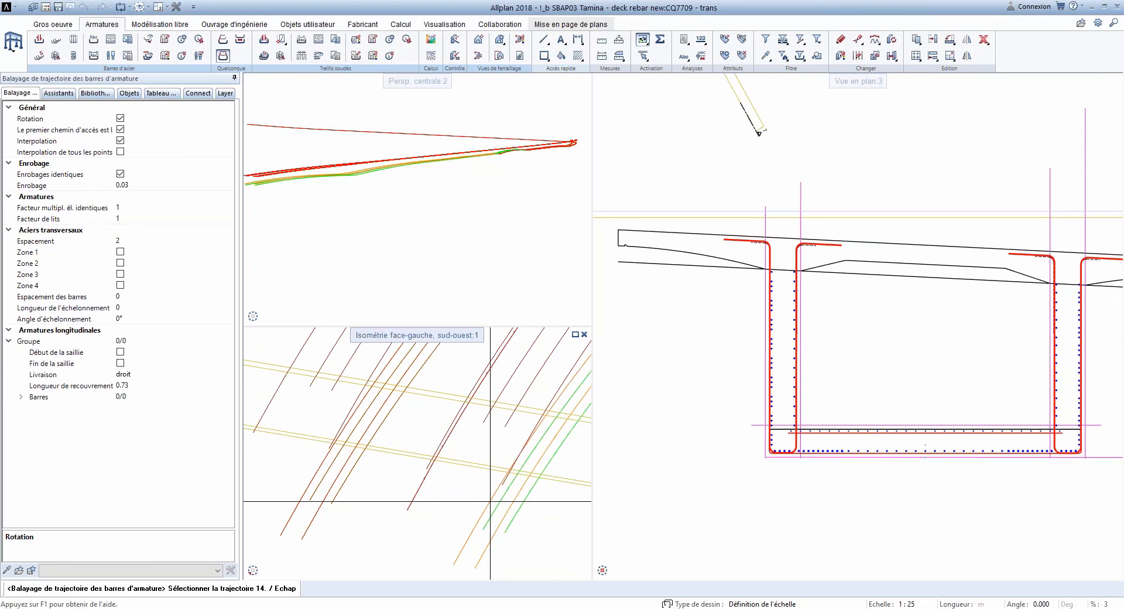
pyautogui.click(497, 503)
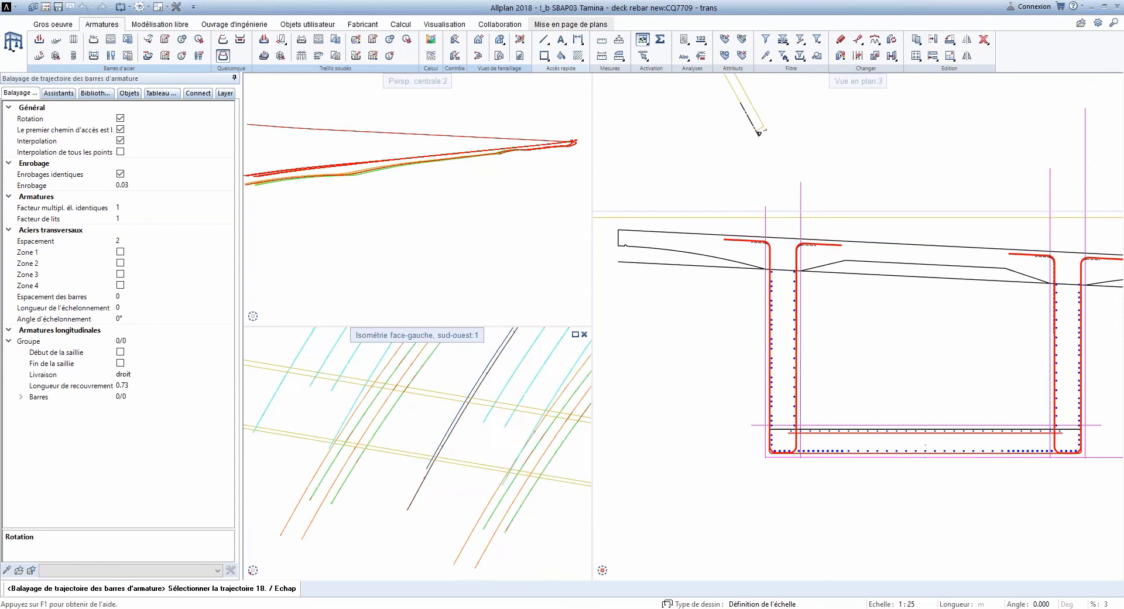
pyautogui.scroll(3, 509, 149)
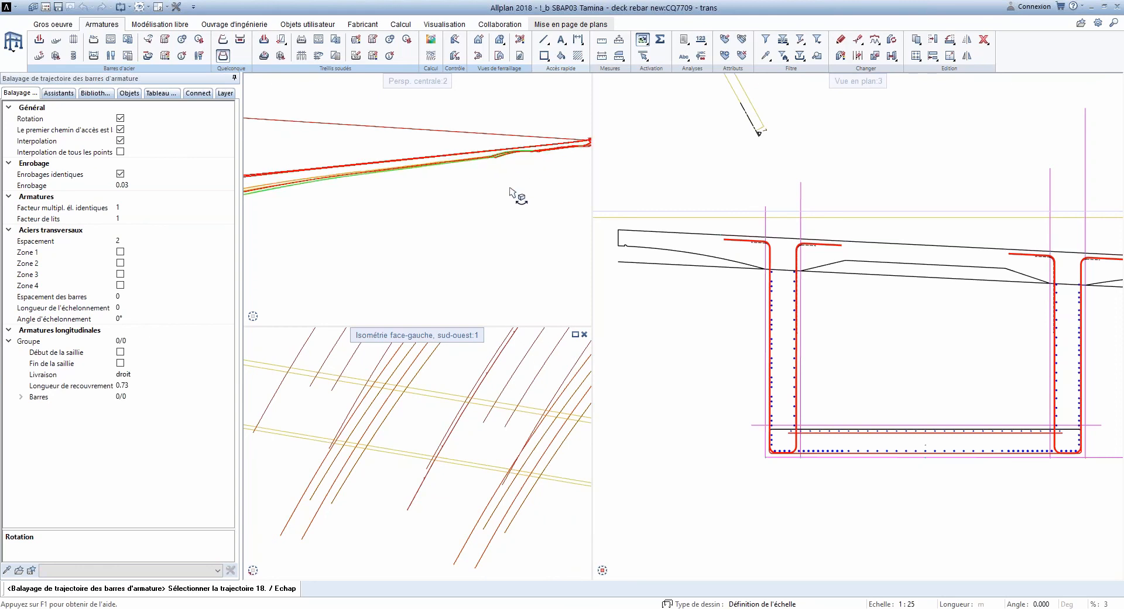
pyautogui.press('Escape')
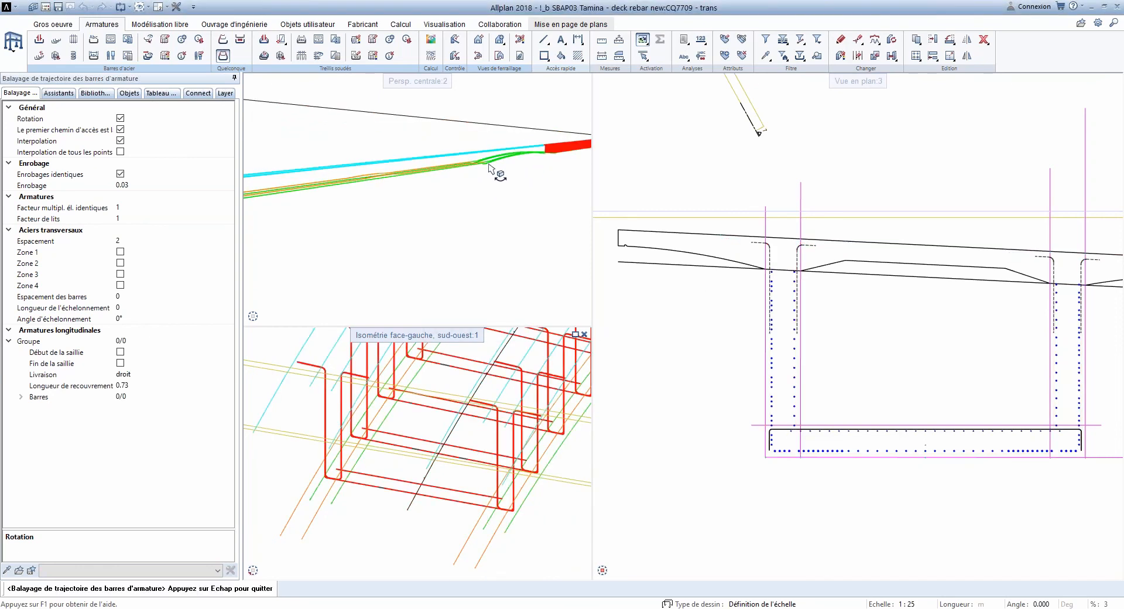
# Step: Examine the swept stirrups and transverse bars along the variable-depth deck in the perspective and isometric views
pyautogui.scroll(-3, 479, 172)
pyautogui.moveTo(460, 190); pyautogui.dragTo(472, 243)
pyautogui.scroll(3, 451, 177)
pyautogui.scroll(1, 452, 177)
pyautogui.scroll(-3, 389, 205)
pyautogui.scroll(4, 392, 228)
pyautogui.scroll(-2, 433, 224)
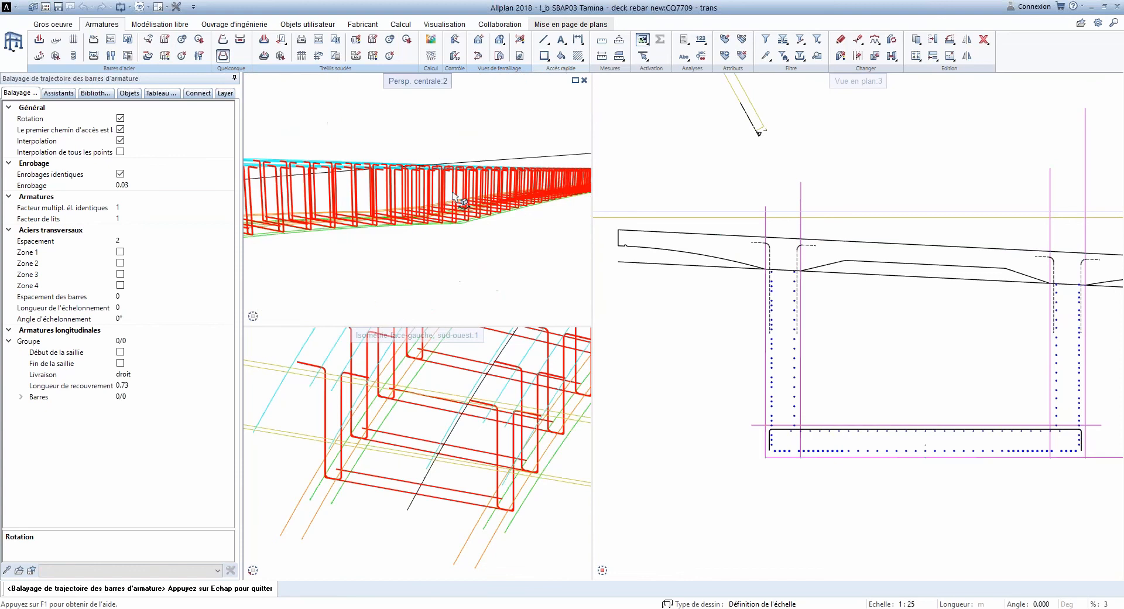
pyautogui.moveTo(460, 201); pyautogui.dragTo(483, 205)
pyautogui.moveTo(551, 198); pyautogui.dragTo(463, 209)
pyautogui.moveTo(463, 228); pyautogui.dragTo(485, 214, button='right')
pyautogui.moveTo(485, 214); pyautogui.dragTo(476, 225)
pyautogui.scroll(-3, 388, 221)
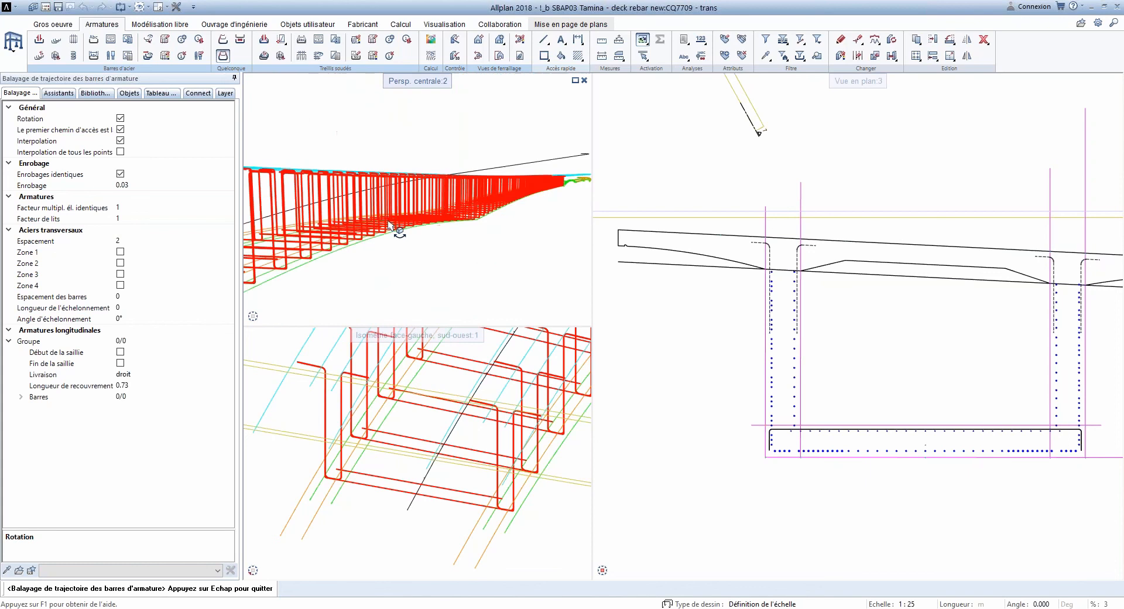
pyautogui.scroll(2, 477, 219)
pyautogui.scroll(-2, 466, 227)
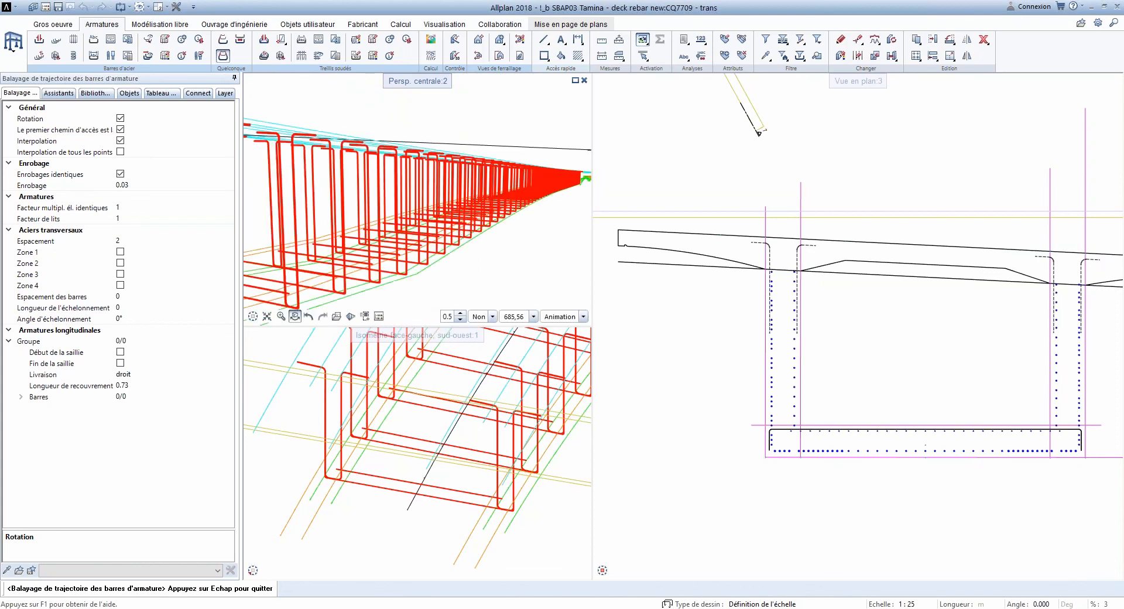
pyautogui.scroll(-5, 373, 523)
pyautogui.scroll(3, 531, 377)
pyautogui.scroll(-5, 534, 393)
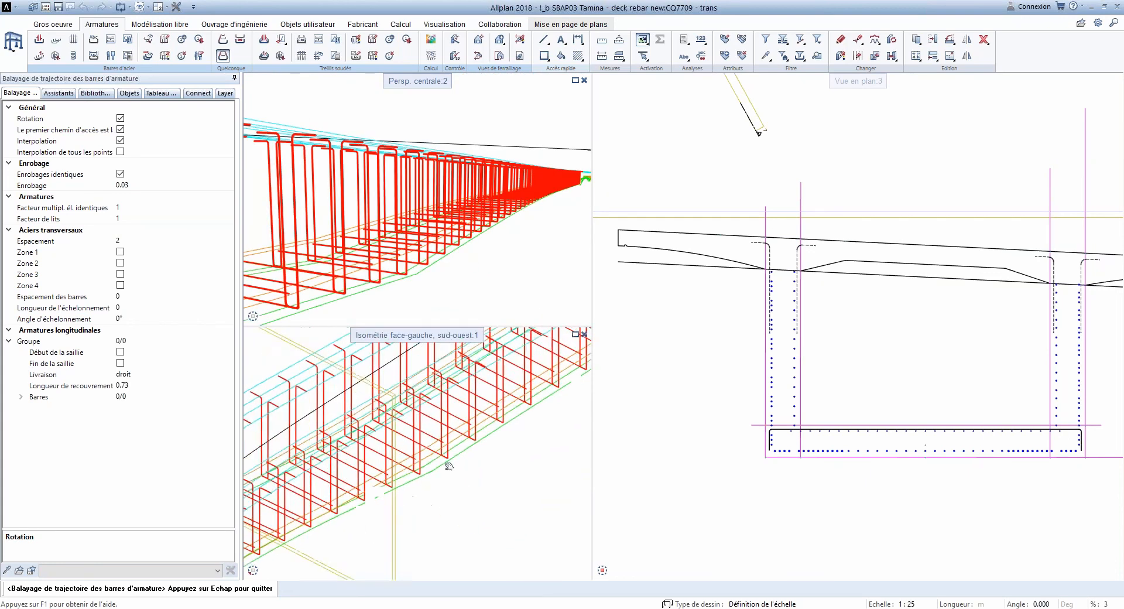
# Step: Inspect the swept transverse reinforcement up close along the deck, accept it, and undo the sweep
pyautogui.scroll(6, 535, 410)
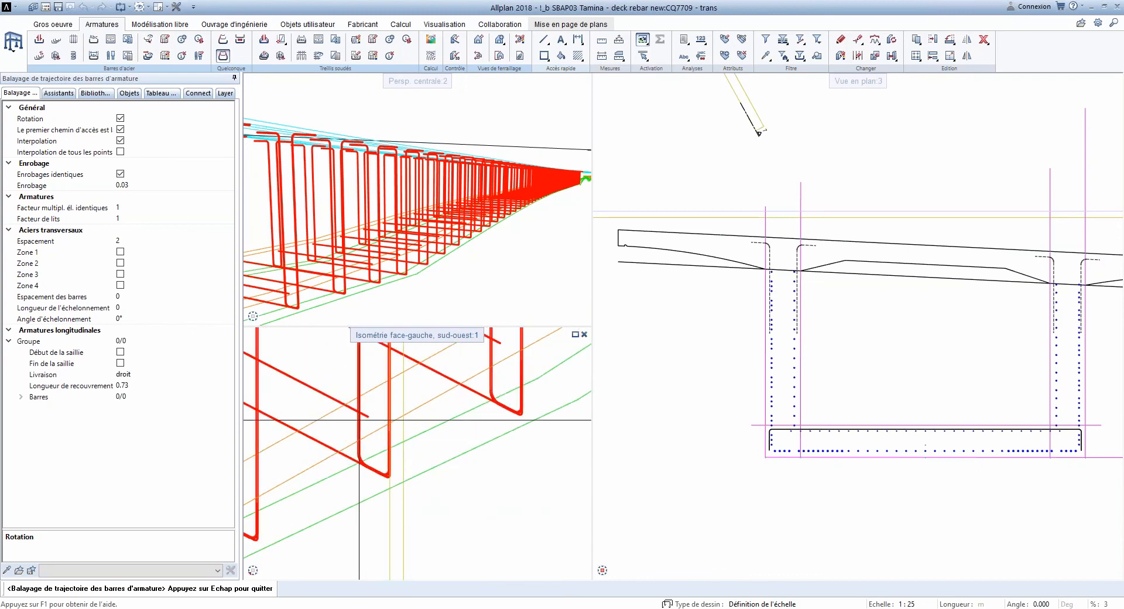
pyautogui.scroll(-2, 424, 412)
pyautogui.scroll(4, 424, 412)
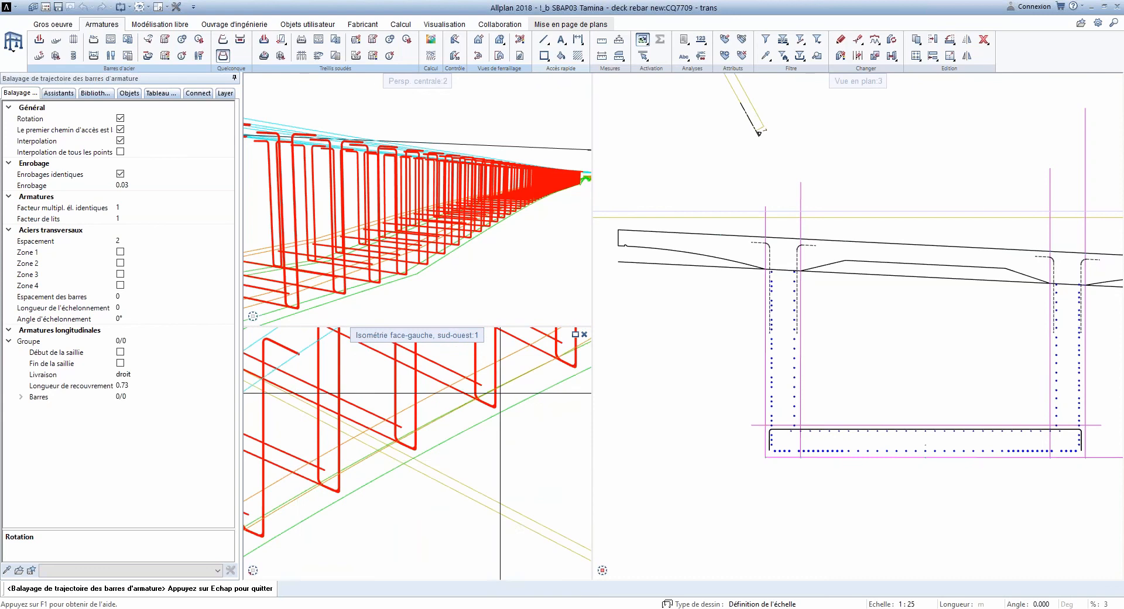
pyautogui.scroll(-4, 428, 457)
pyautogui.scroll(-4, 428, 457)
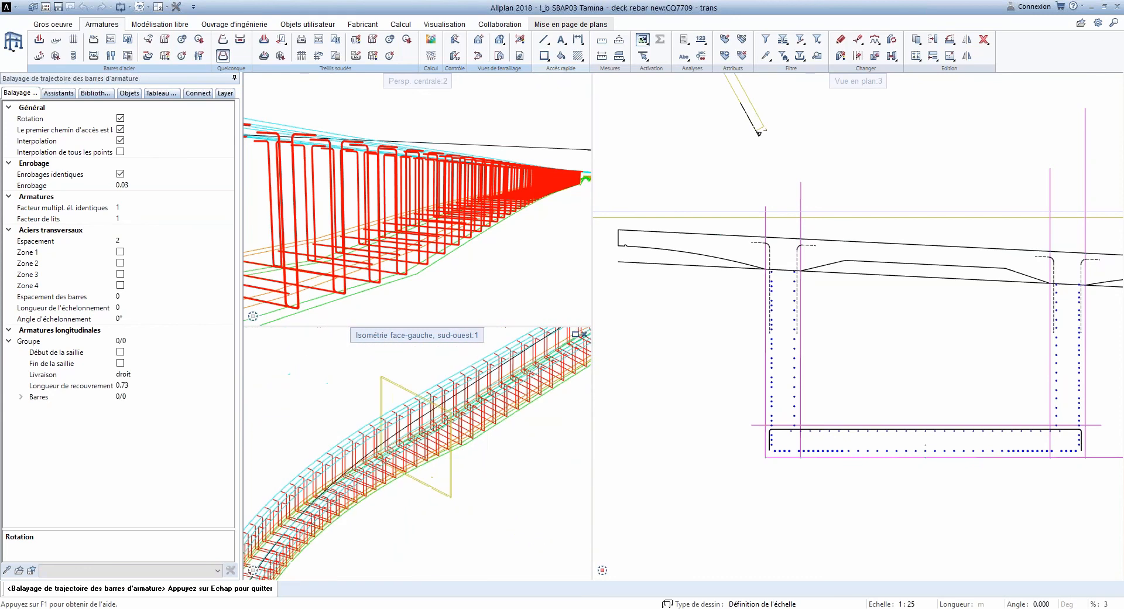
pyautogui.scroll(4, 516, 402)
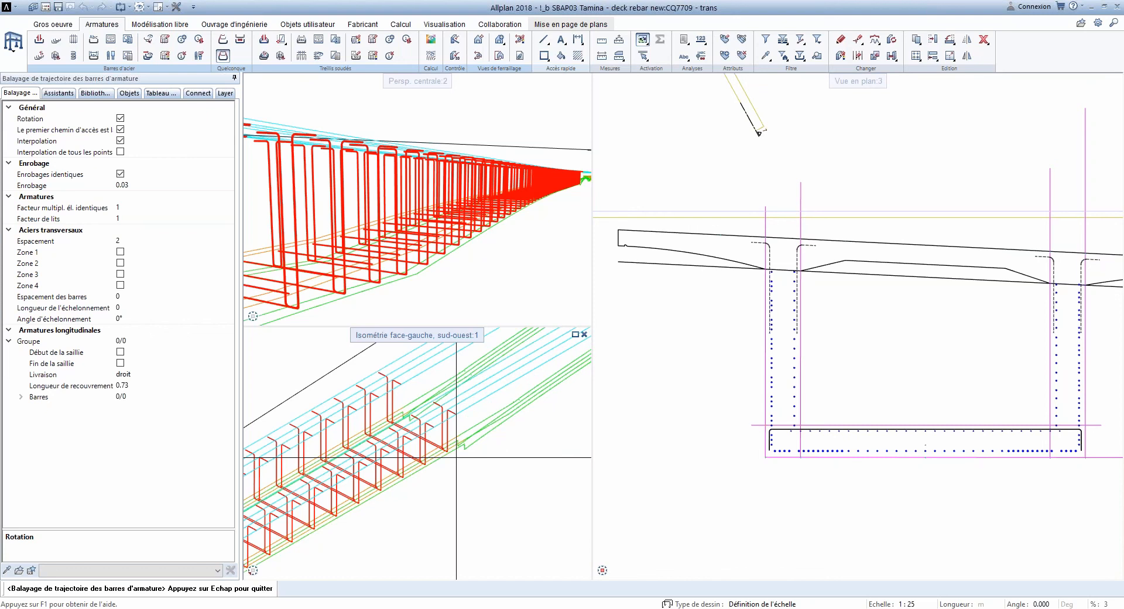
pyautogui.press('Escape')
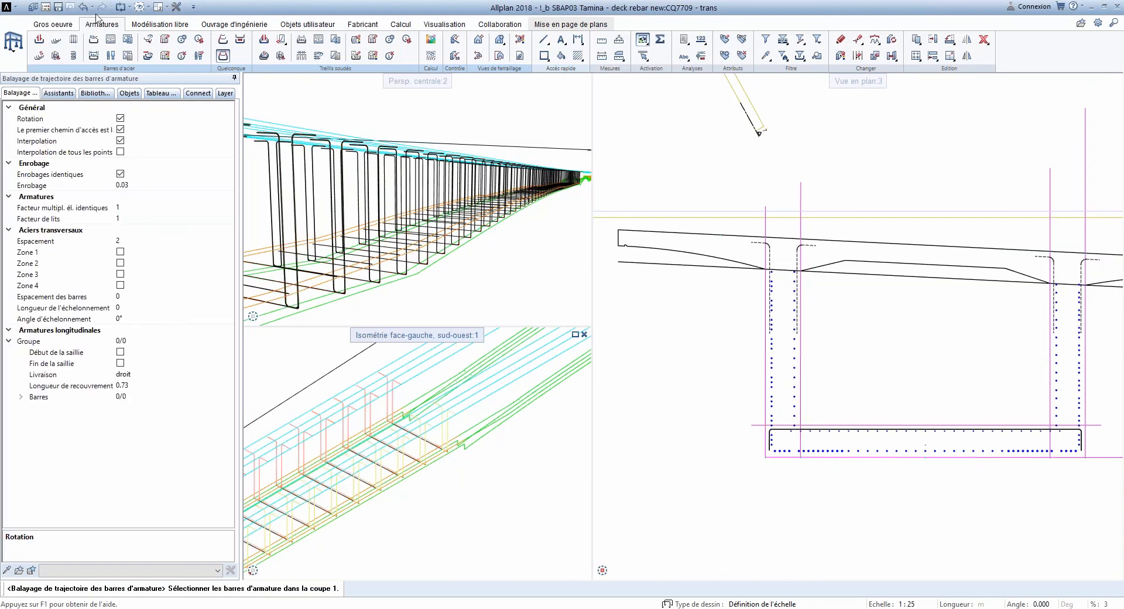
pyautogui.click(84, 10)
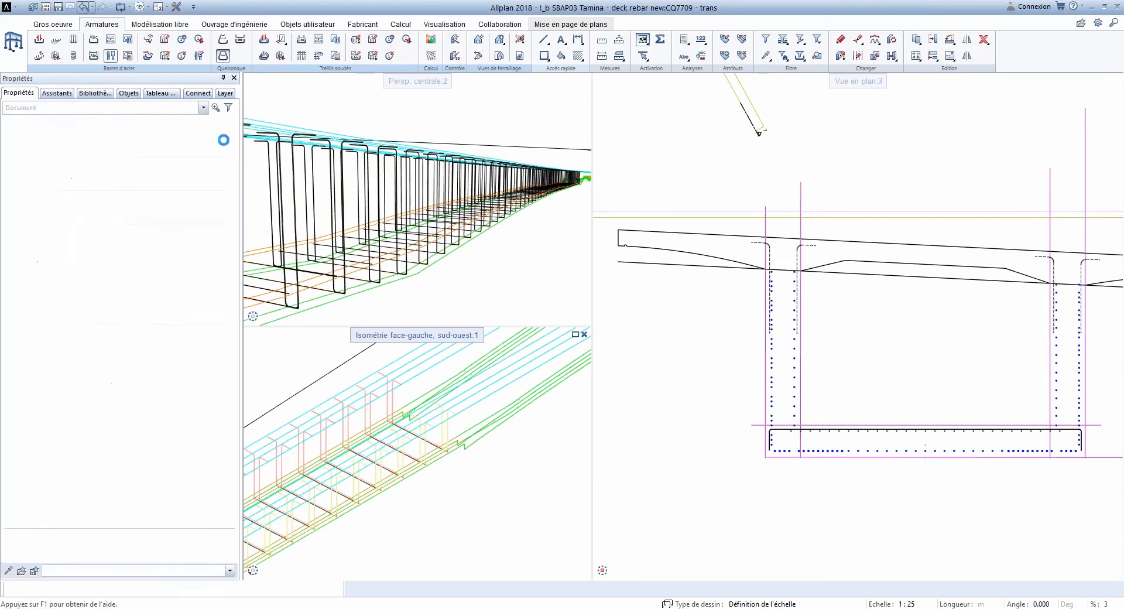
# Step: Sweep only the left web's stirrup from the cross-section, with the black central deck spline as trajectory 1
pyautogui.click(228, 59)
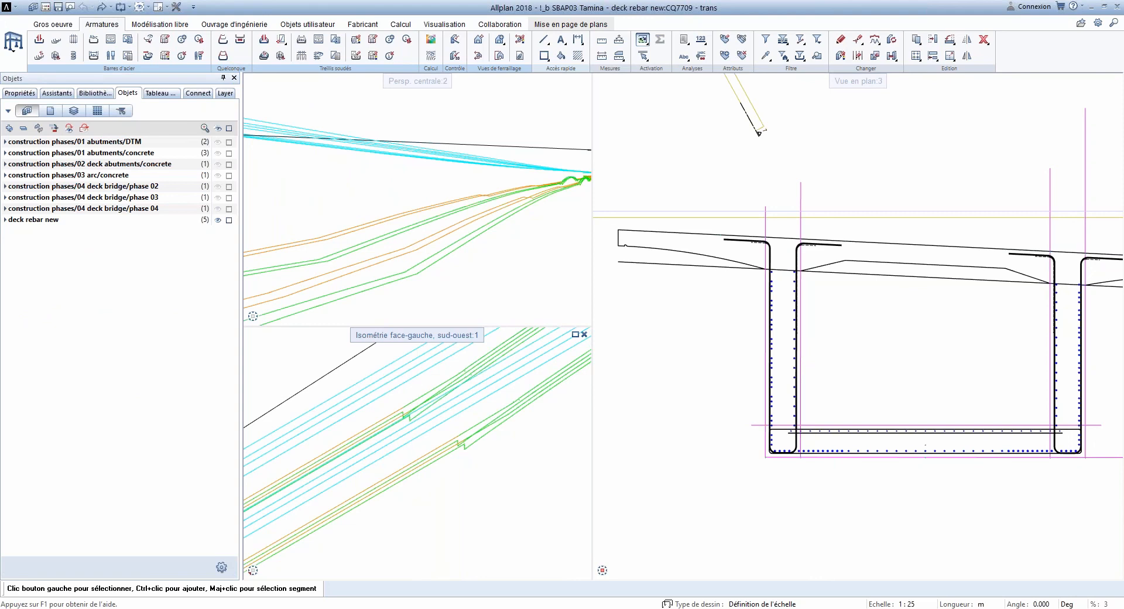
pyautogui.click(225, 60)
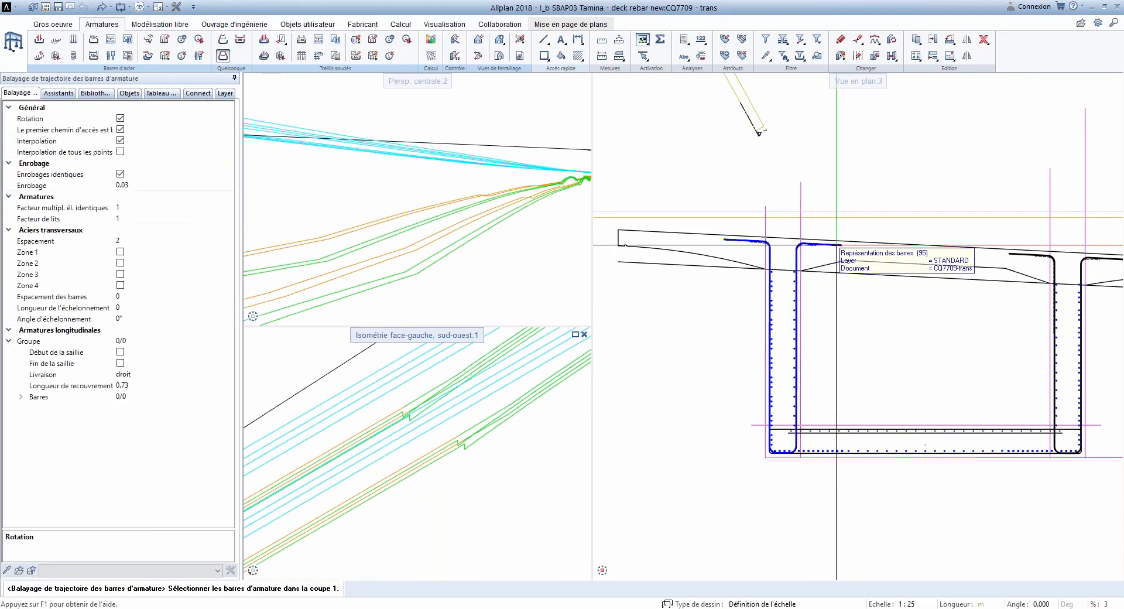
pyautogui.click(820, 244)
pyautogui.press('Escape')
pyautogui.scroll(-5, 445, 455)
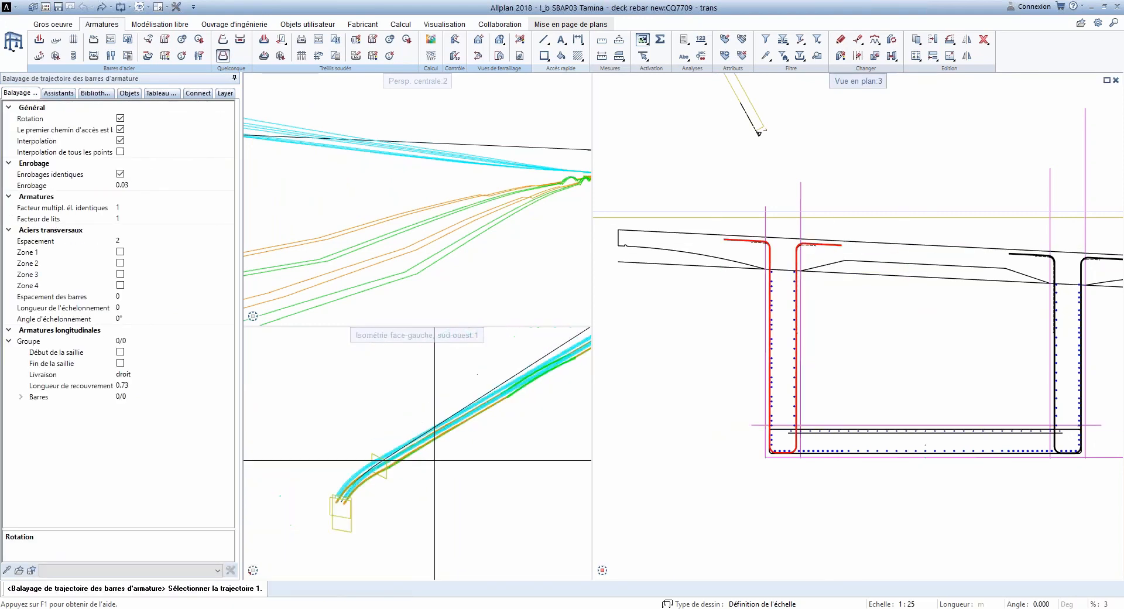
pyautogui.scroll(3, 345, 488)
pyautogui.scroll(3, 343, 488)
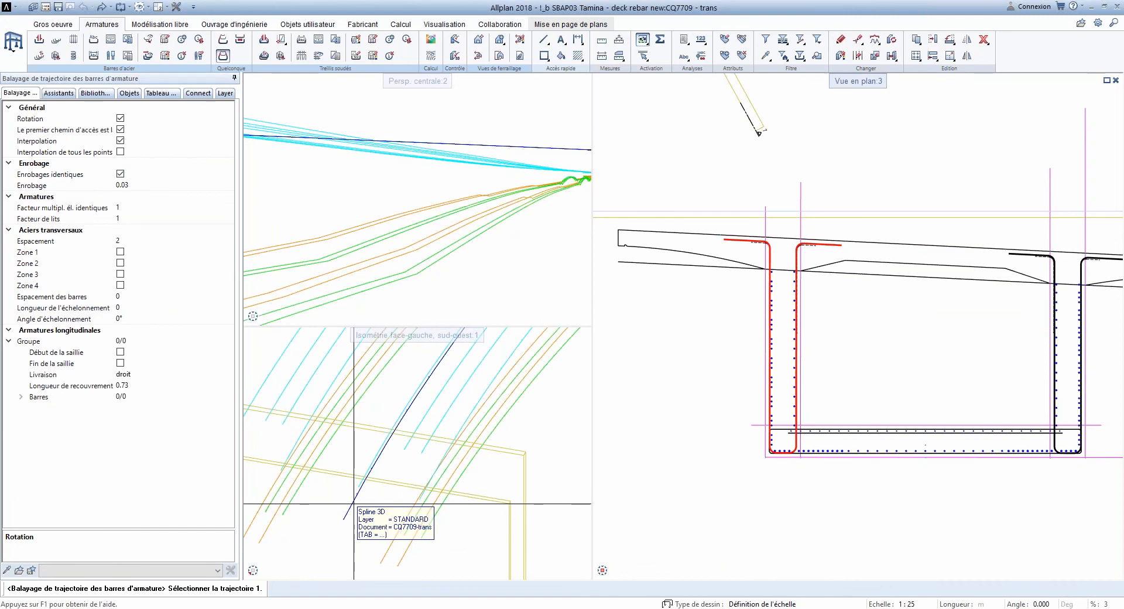
pyautogui.click(354, 503)
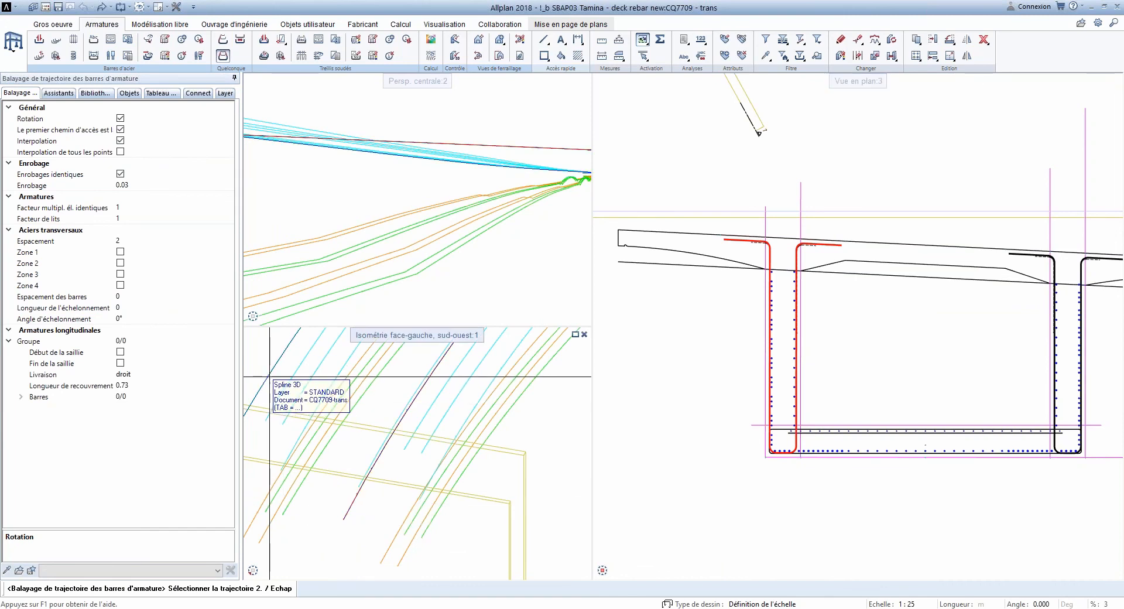
# Step: Select the cyan splines on the left web's side of the deck as trajectories 2 to 5
pyautogui.scroll(-5, 511, 212)
pyautogui.scroll(2, 542, 215)
pyautogui.moveTo(545, 216); pyautogui.dragTo(428, 260)
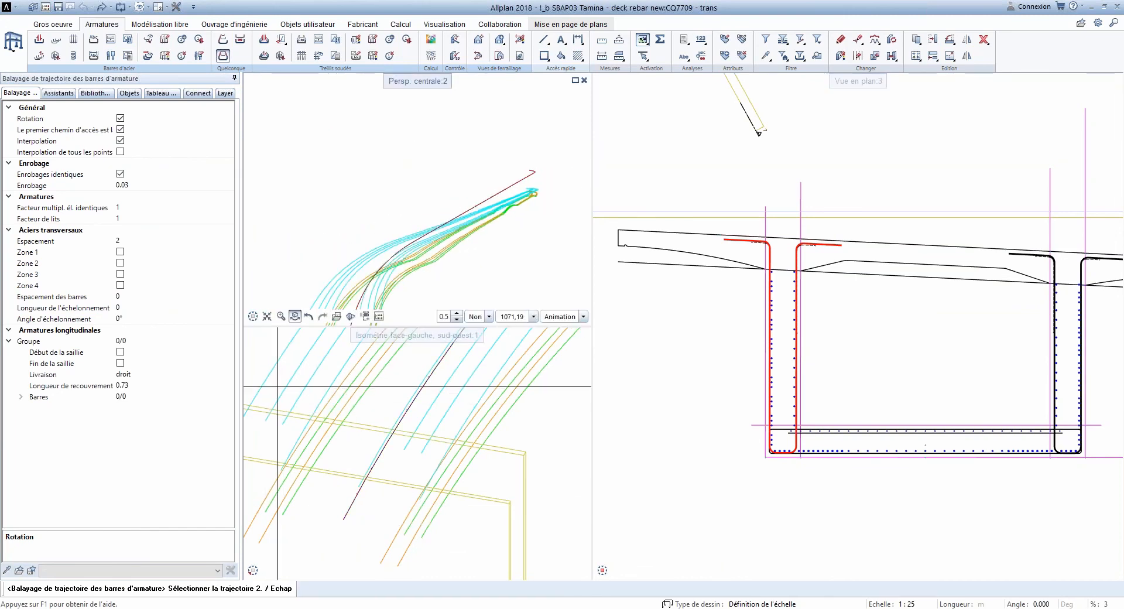
pyautogui.click(300, 363)
pyautogui.click(299, 362)
pyautogui.click(318, 369)
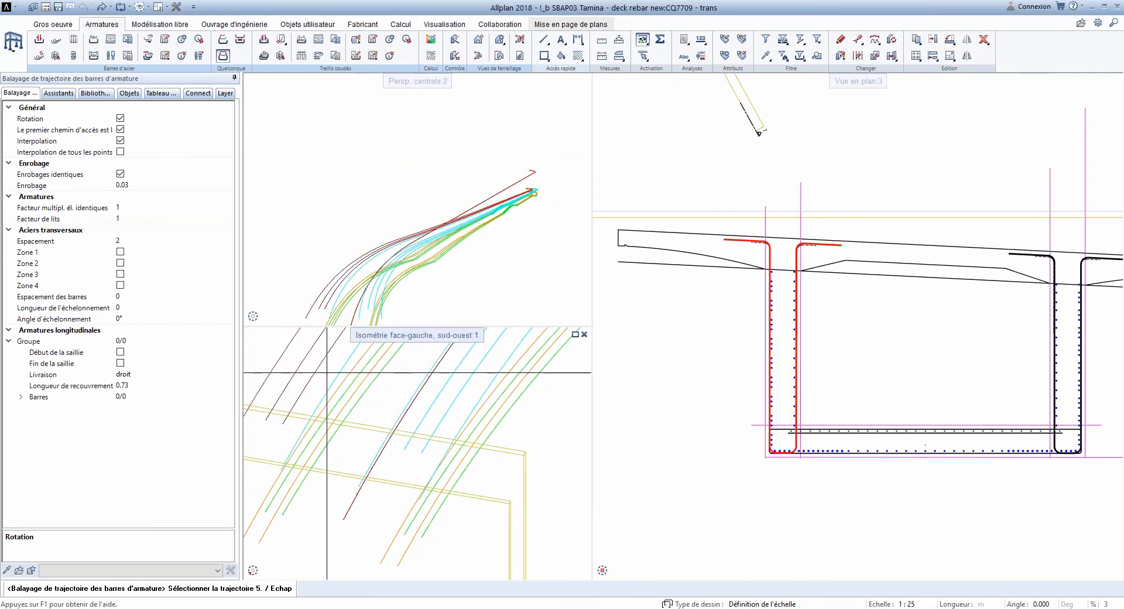
pyautogui.click(334, 376)
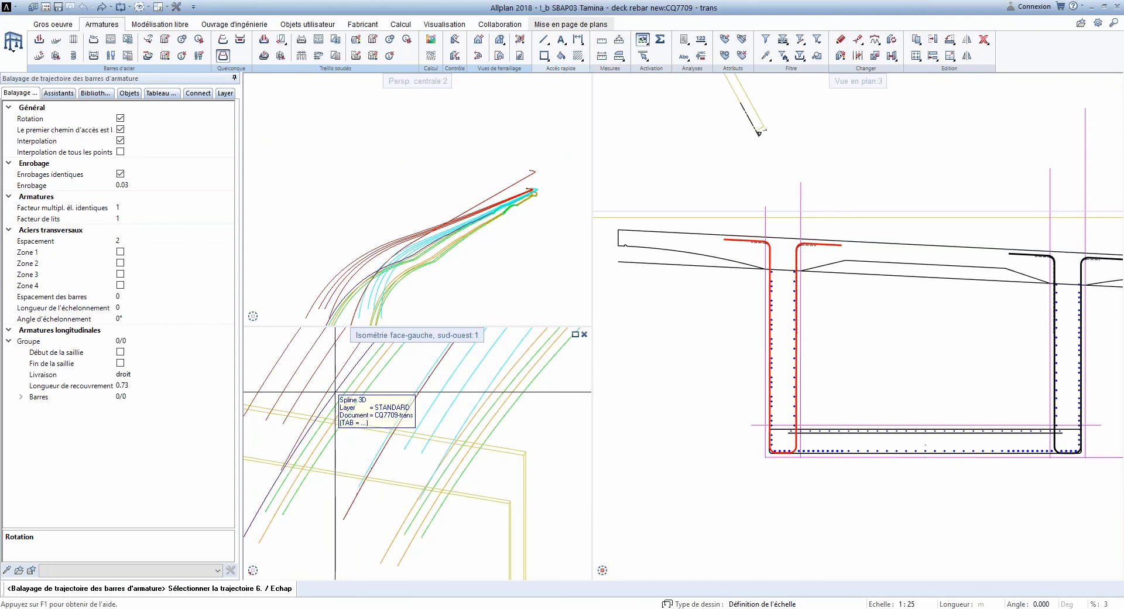
# Step: Select the orange and green splines of the left web as trajectories 6 to 9 and generate the stirrup sweep
pyautogui.click(335, 392)
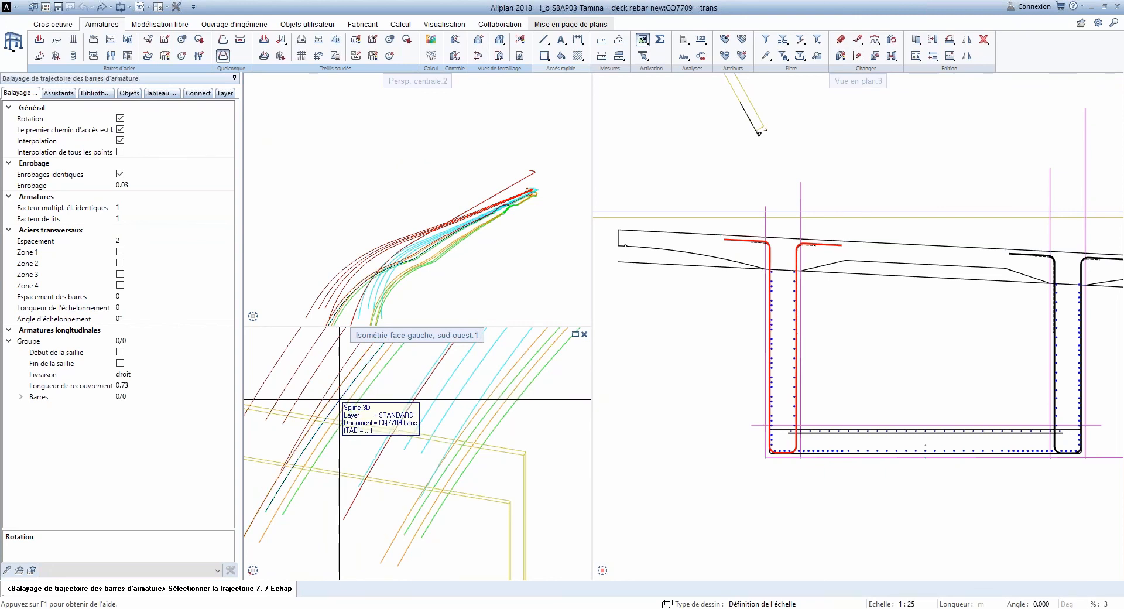
pyautogui.click(345, 403)
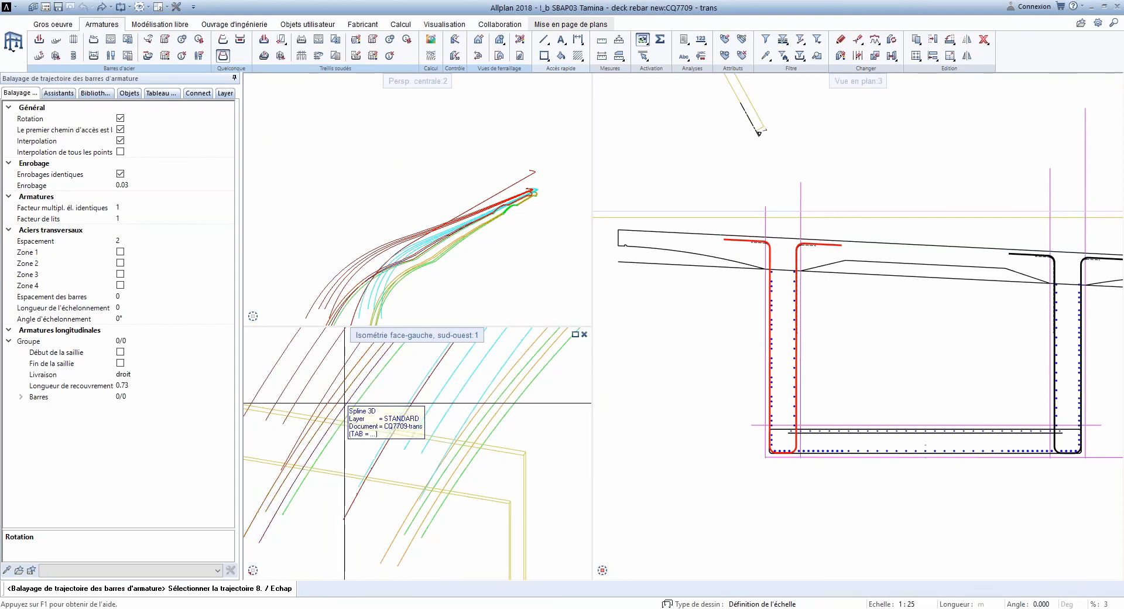
pyautogui.click(351, 408)
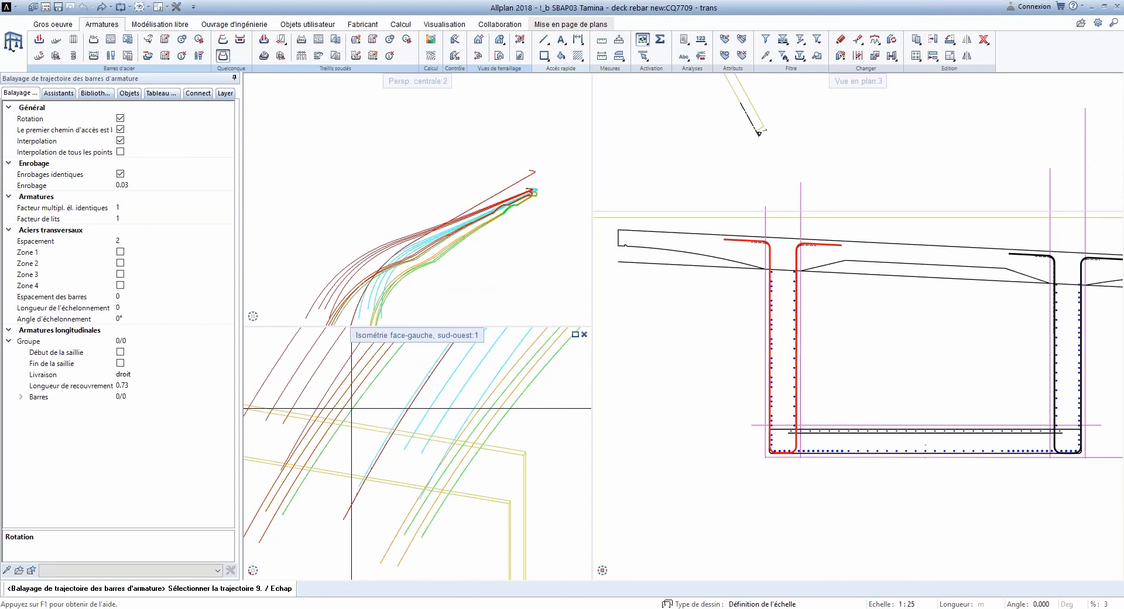
pyautogui.click(363, 394)
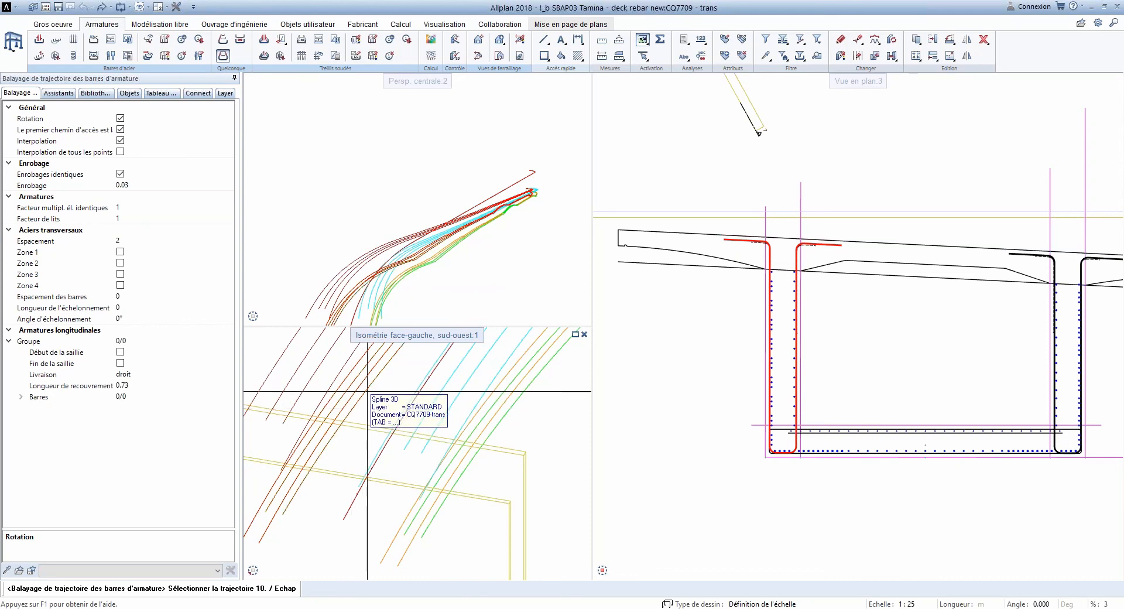
pyautogui.press('Escape')
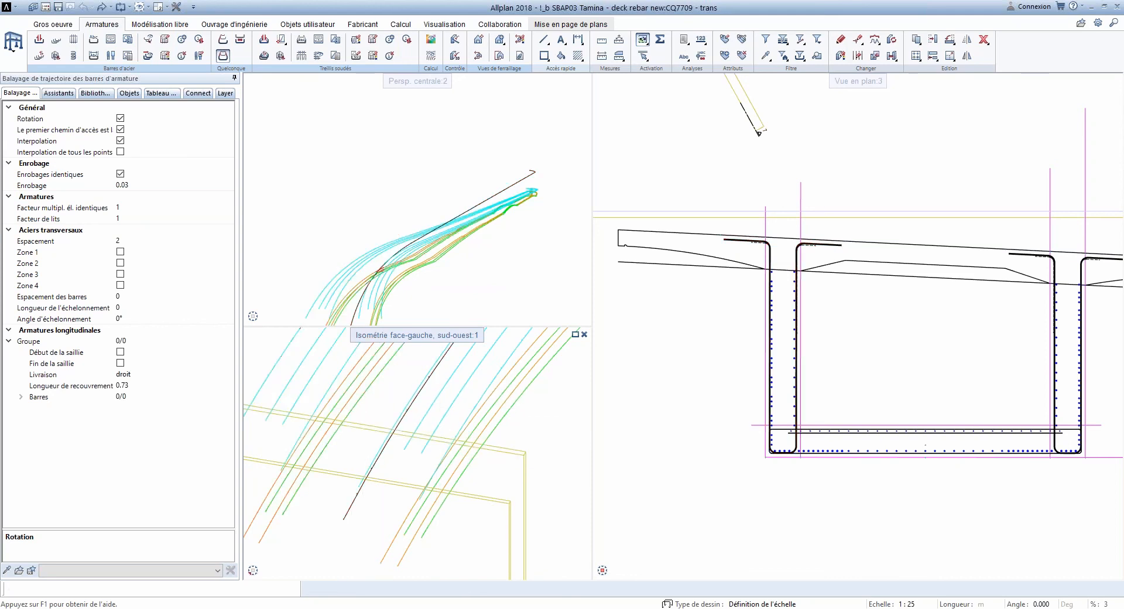
# Step: Set the transverse bar spacing of the web stirrup sweep to 1
pyautogui.keyDown('shift'); pyautogui.moveTo(543, 205); pyautogui.dragTo(369, 245, button='middle'); pyautogui.keyUp('shift')
pyautogui.scroll(-3, 489, 237)
pyautogui.scroll(5, 432, 254)
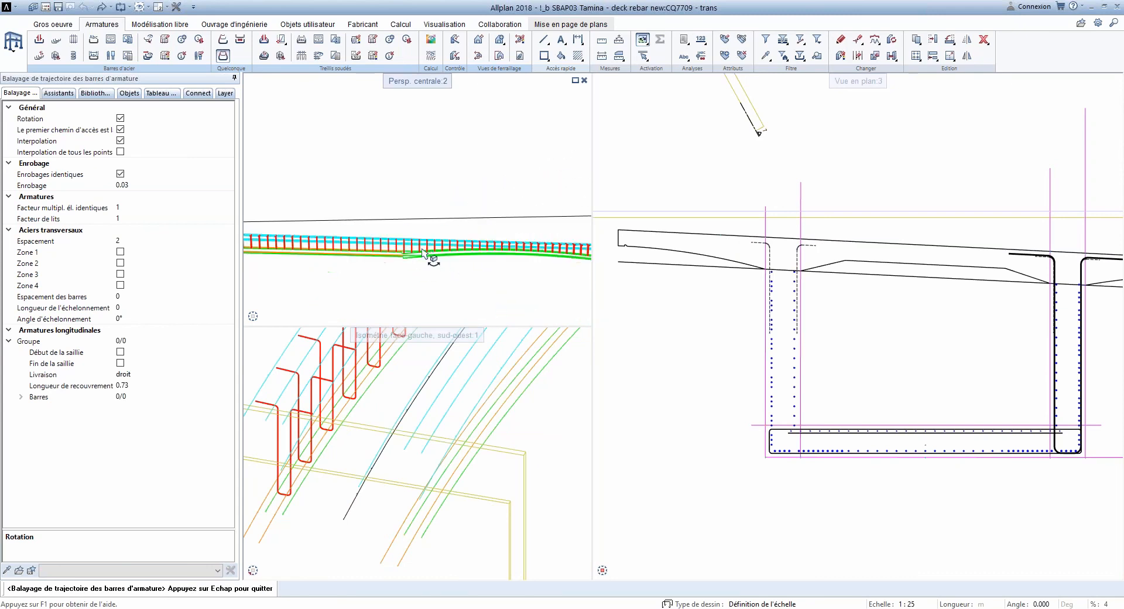
pyautogui.click(130, 241)
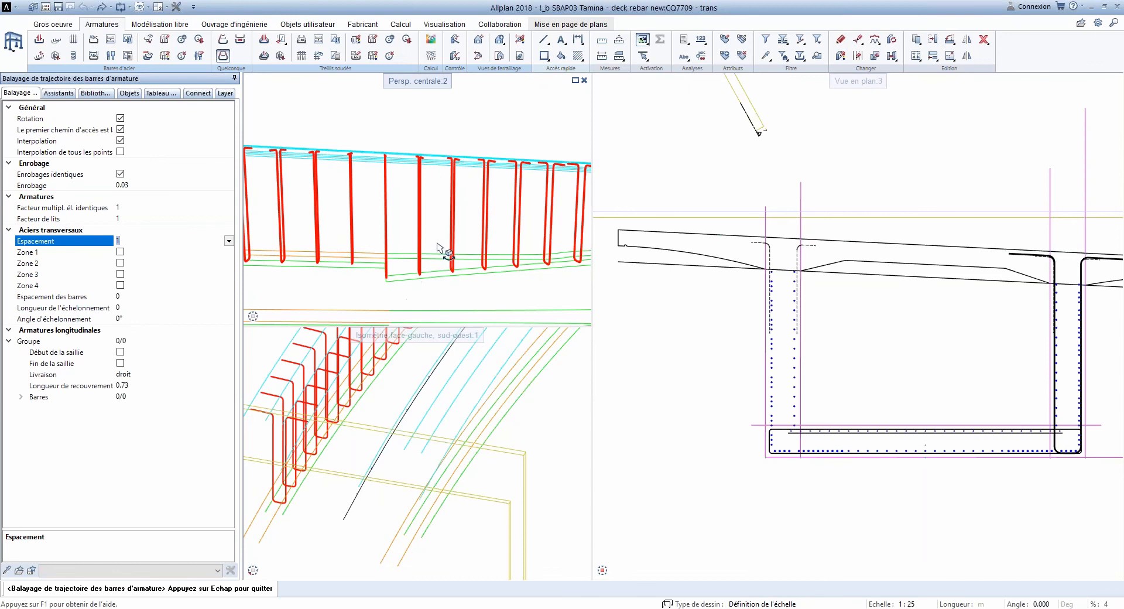
# Step: Review the swept web stirrups along the deck from several angles in the perspective view and accept the sweep
pyautogui.moveTo(438, 246); pyautogui.dragTo(431, 293, button='middle')
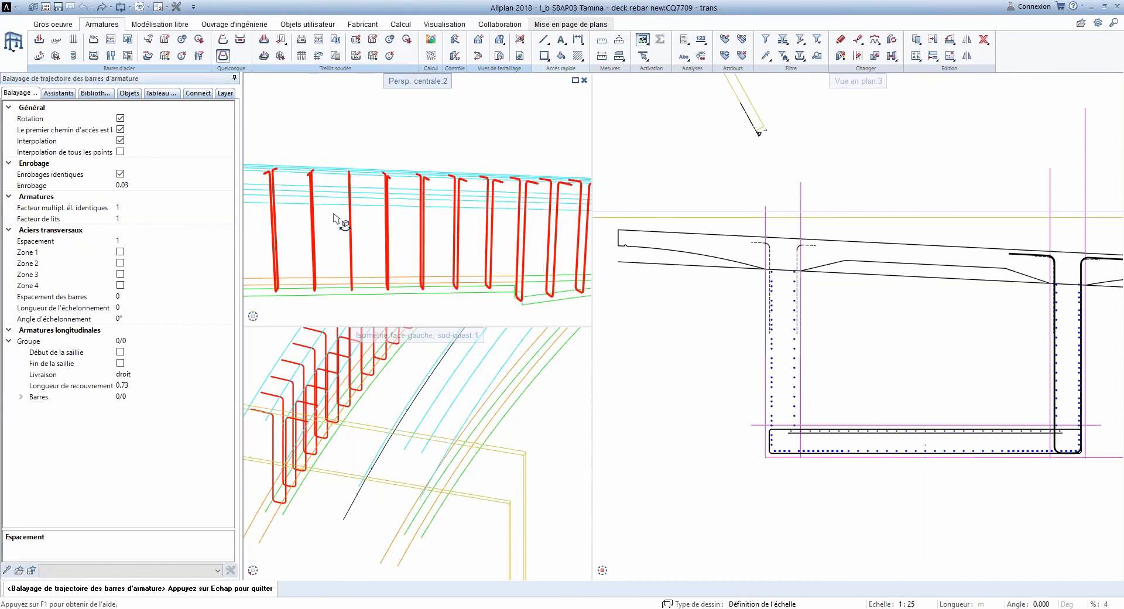
pyautogui.moveTo(410, 172); pyautogui.dragTo(344, 220, button='middle')
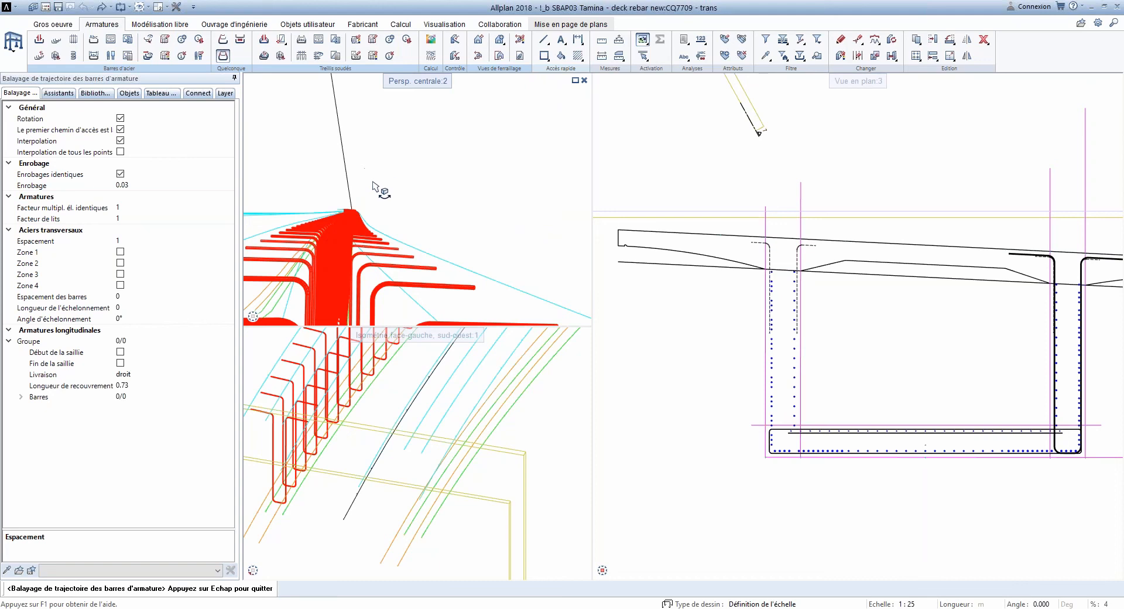
pyautogui.moveTo(352, 179); pyautogui.dragTo(350, 202)
pyautogui.moveTo(253, 316)
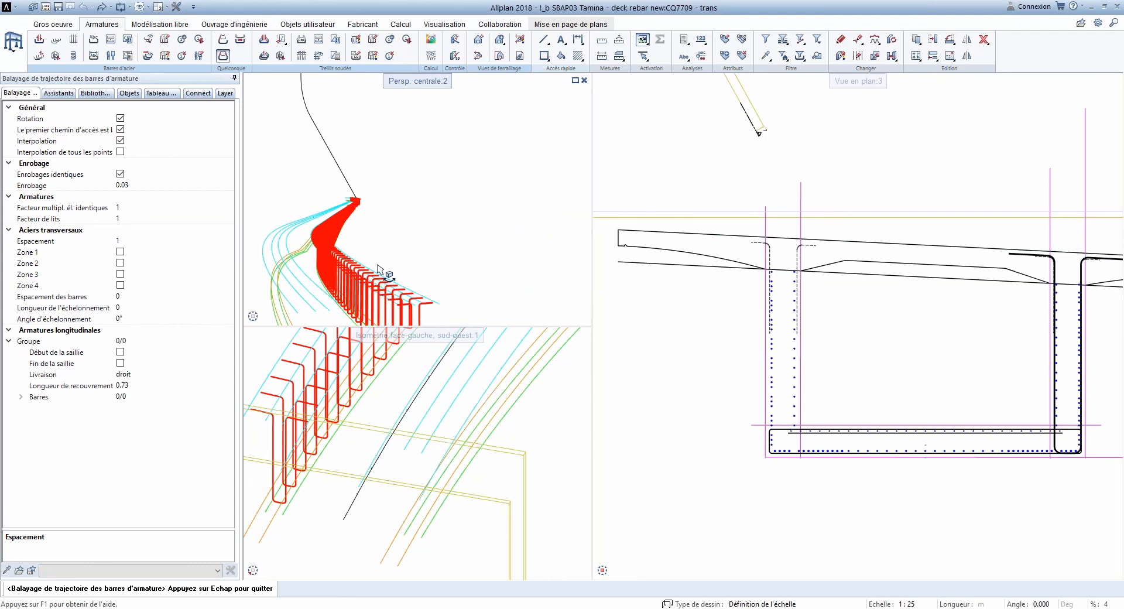
pyautogui.press('Escape')
pyautogui.scroll(-4, 427, 229)
pyautogui.moveTo(427, 230); pyautogui.dragTo(423, 240)
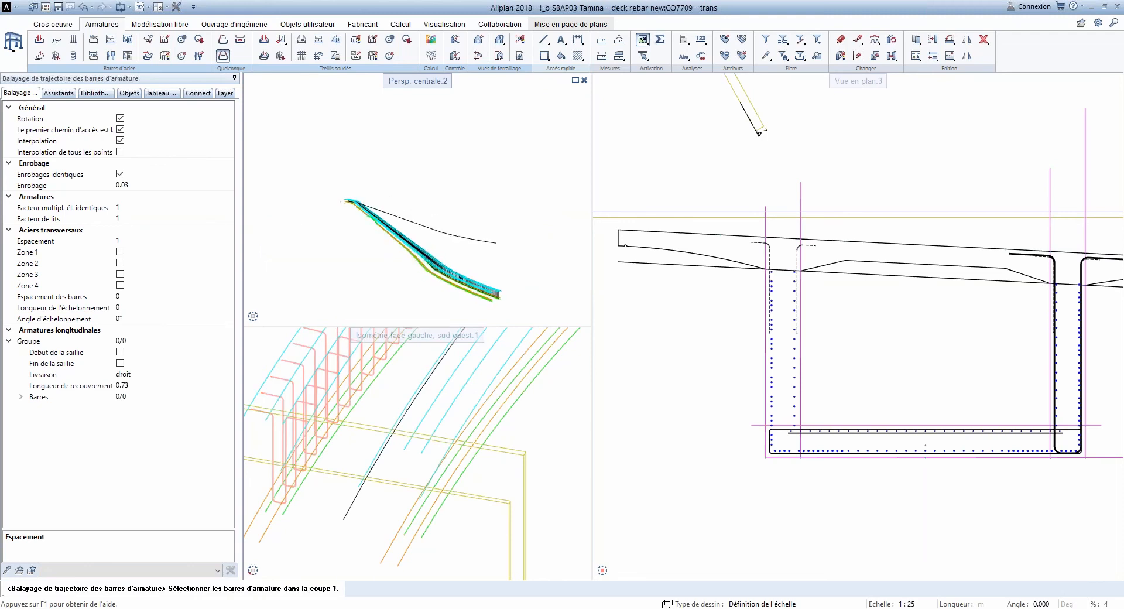
# Step: Undo the web stirrup sweep so that only the deck splines and the section reinforcement remain
pyautogui.click(93, 7)
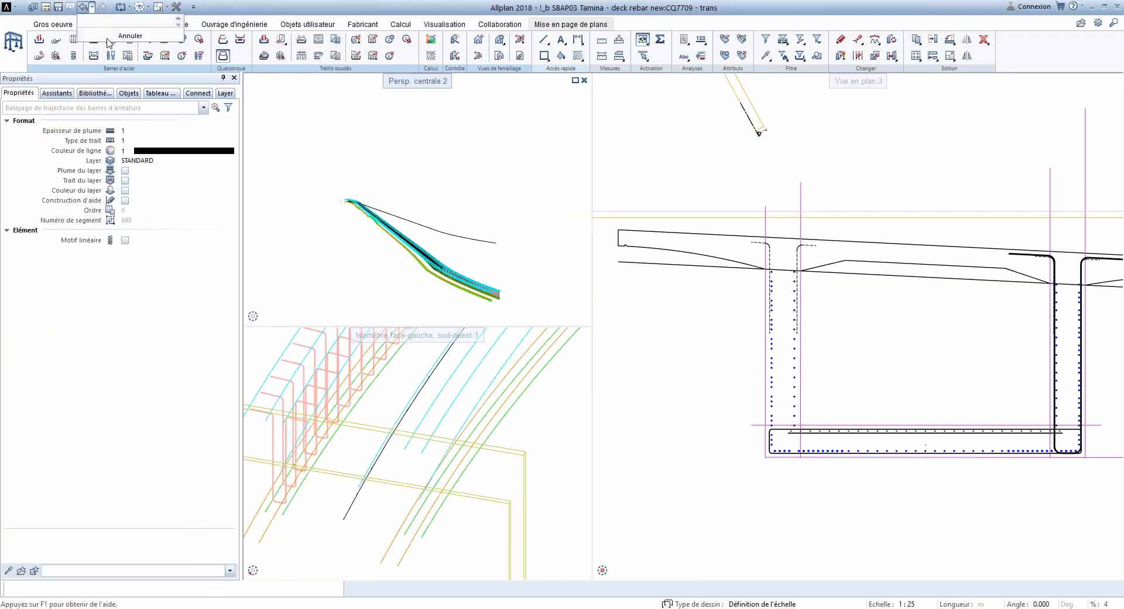
pyautogui.click(105, 21)
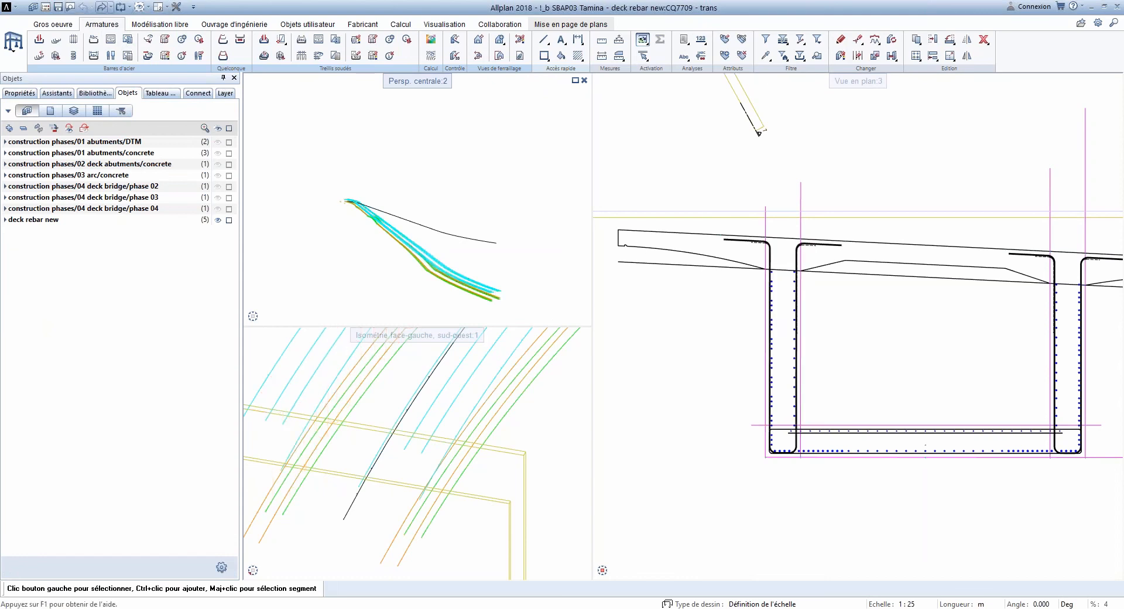
pyautogui.scroll(2, 415, 235)
pyautogui.moveTo(397, 247); pyautogui.dragTo(395, 231)
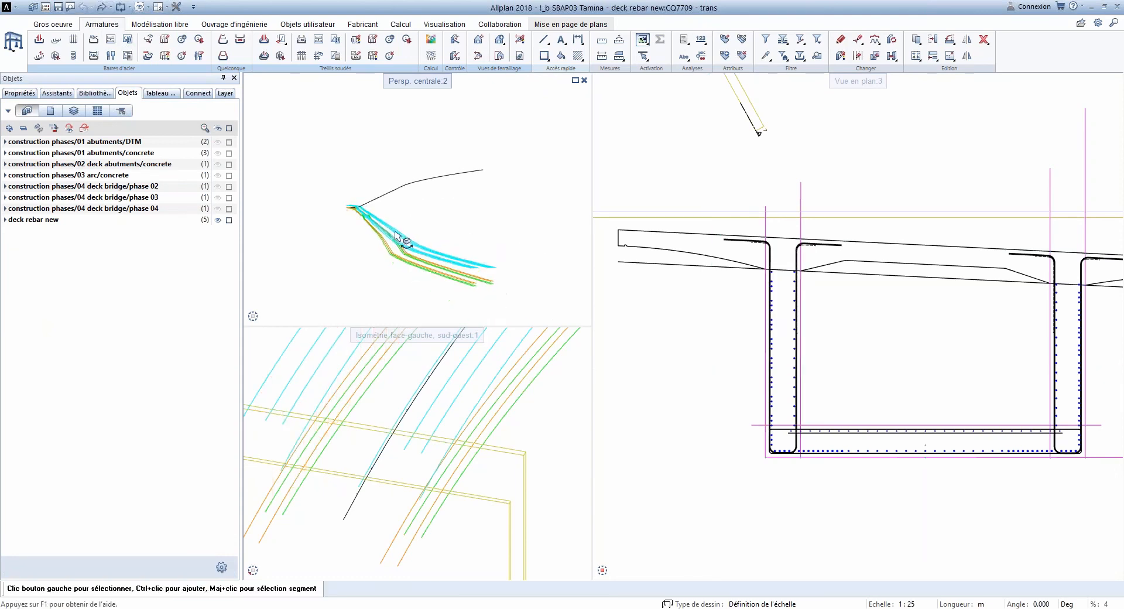
pyautogui.scroll(2, 396, 237)
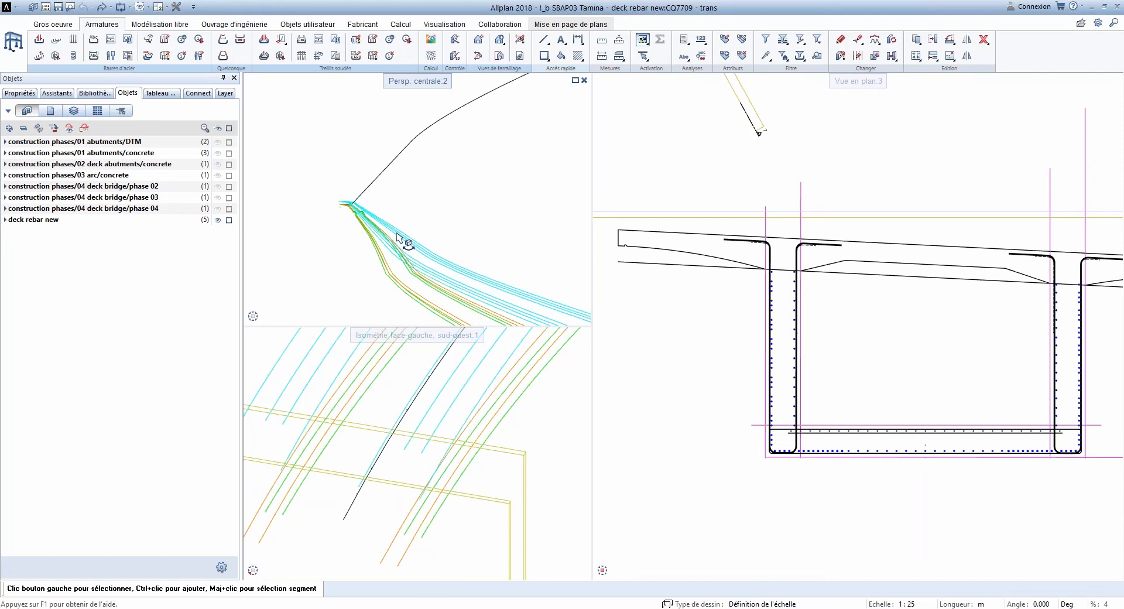
pyautogui.scroll(-2, 475, 217)
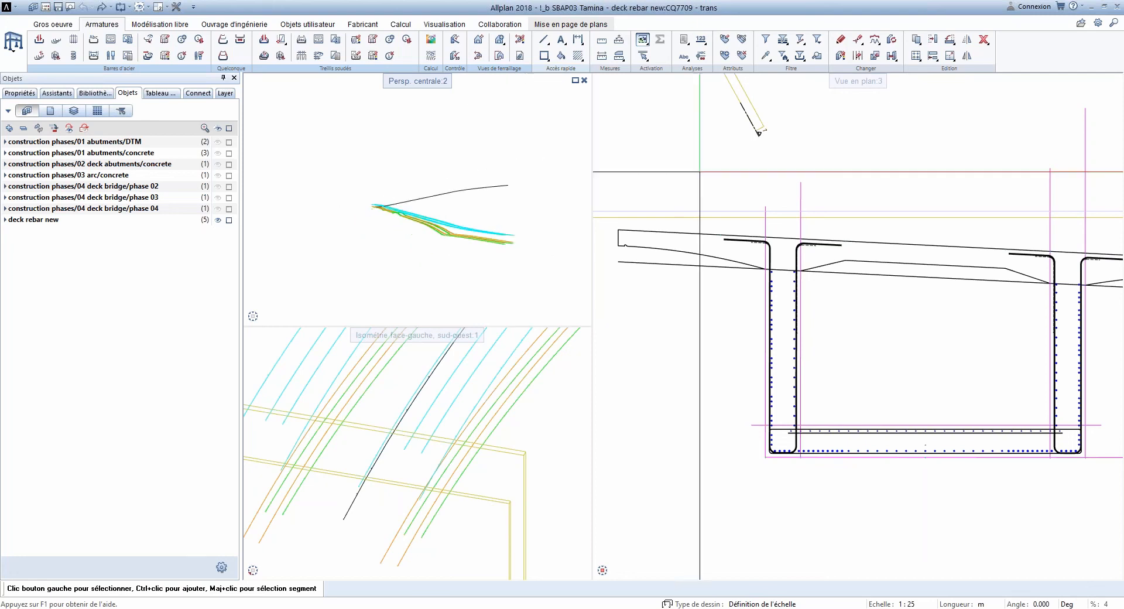
# Step: Open the "!_a 2018 webinar" project and load drawing file 60 "01 mur" from the PythonParts structure level
pyautogui.click(33, 7)
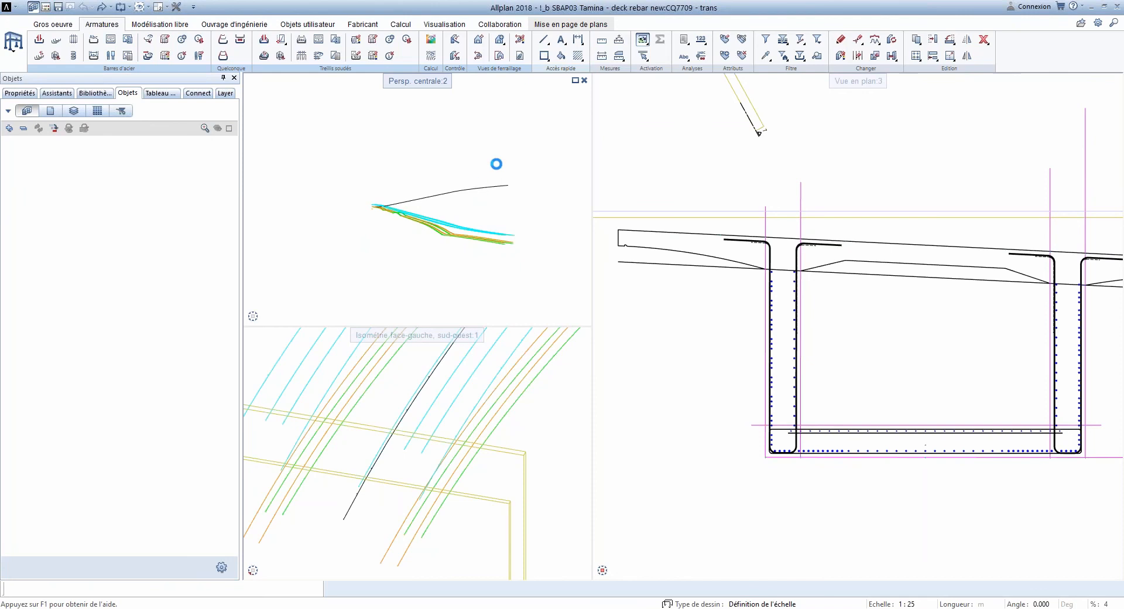
pyautogui.doubleClick(476, 196)
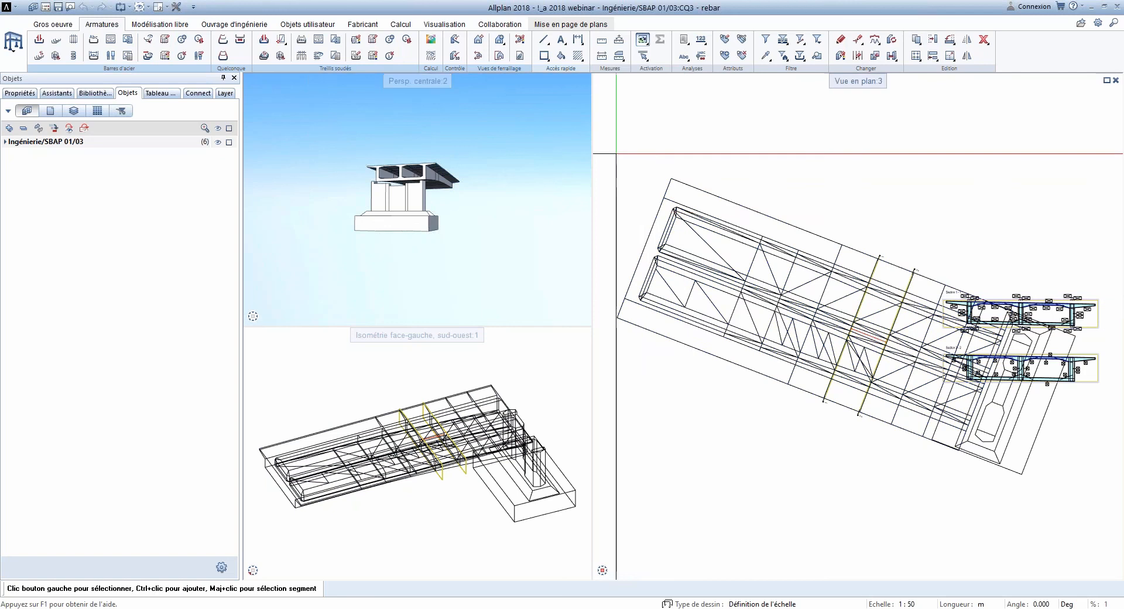
pyautogui.click(45, 7)
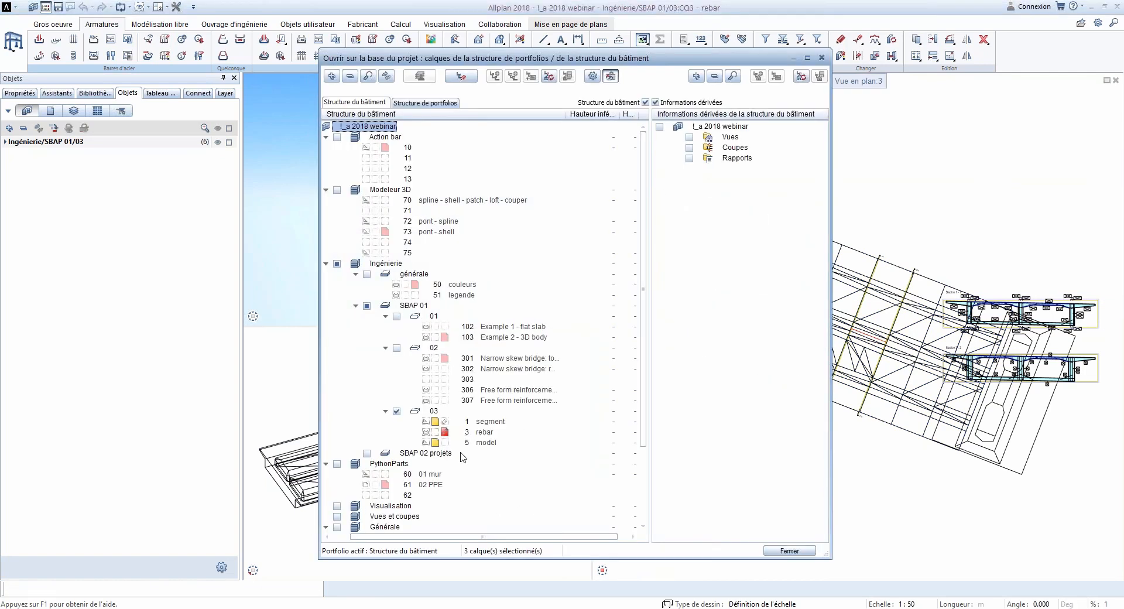
pyautogui.scroll(-1, 466, 470)
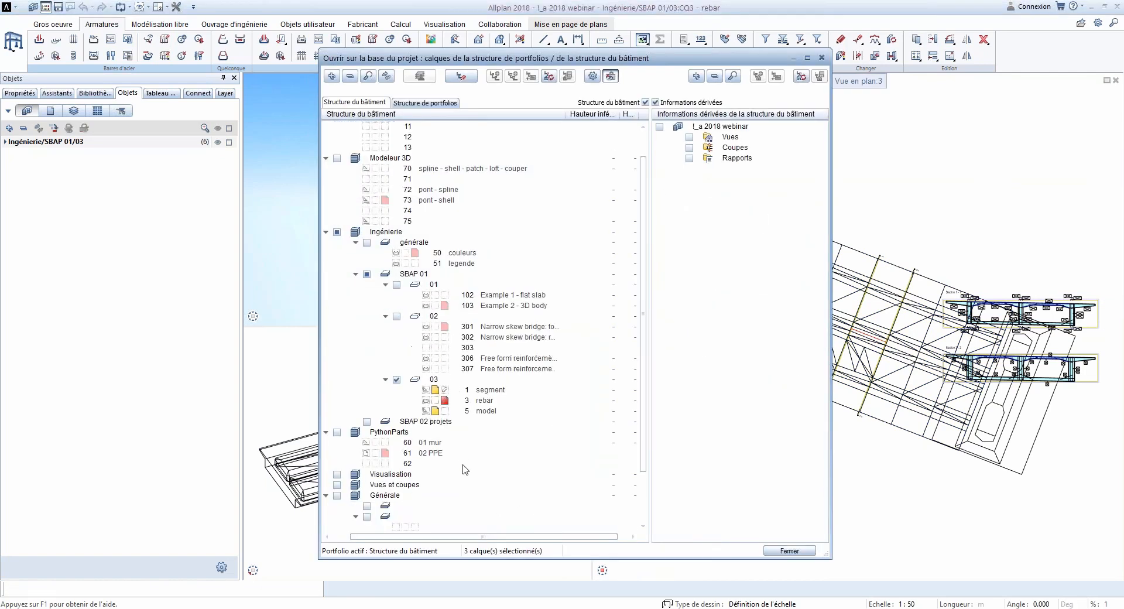
pyautogui.click(399, 440)
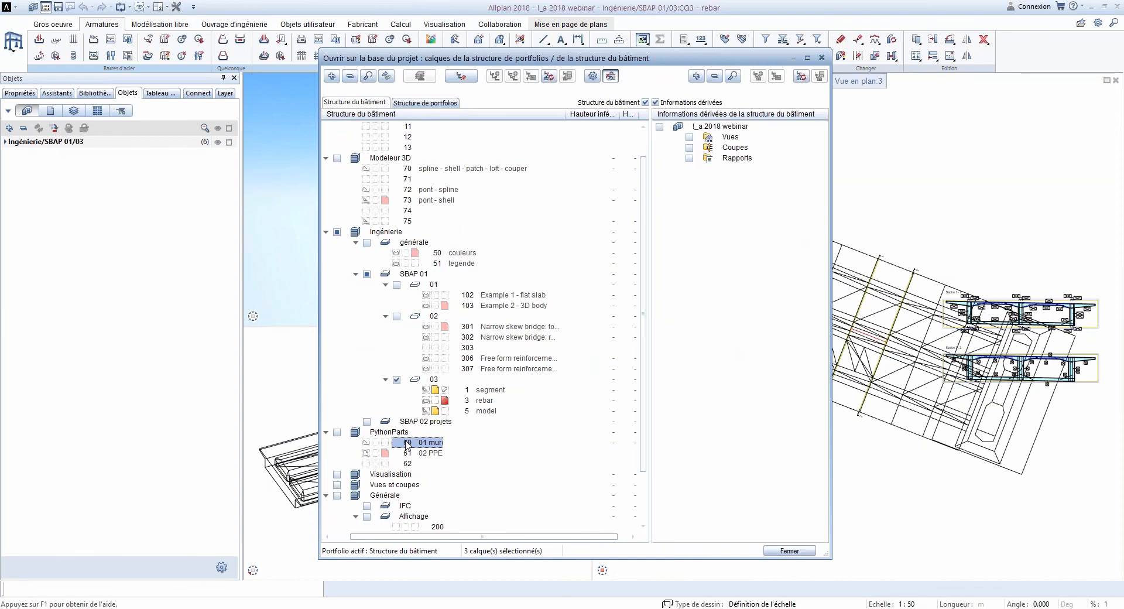
pyautogui.doubleClick(409, 444)
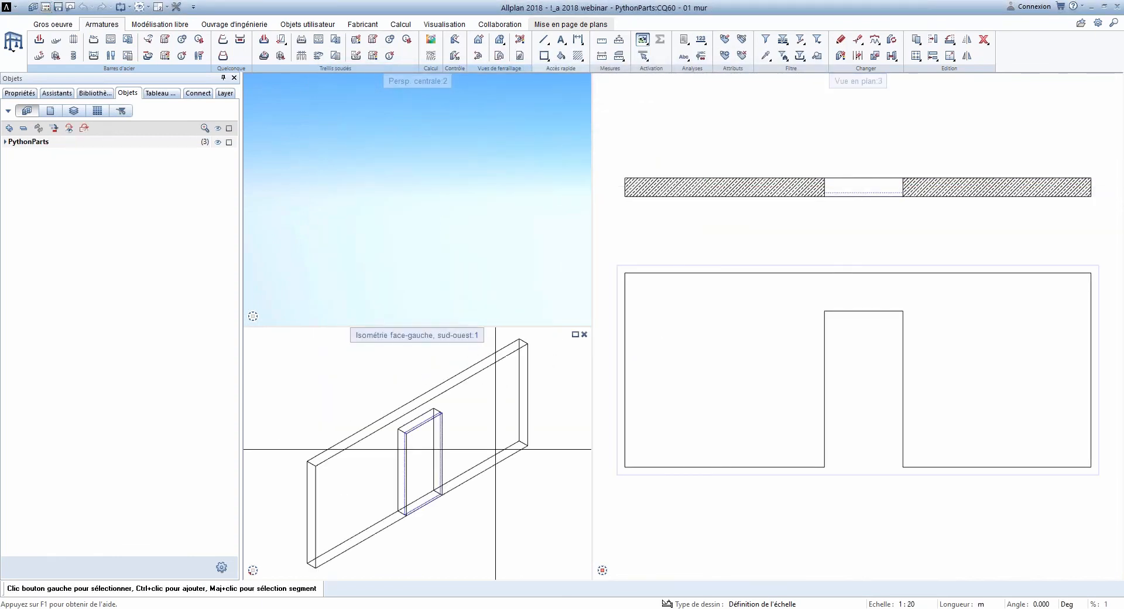
# Step: Show the wall with its door opening in perspective and open the default library's PythonParts Engineering folder
pyautogui.keyDown('shift'); pyautogui.moveTo(396, 218); pyautogui.dragTo(445, 219, button='middle'); pyautogui.keyUp('shift')
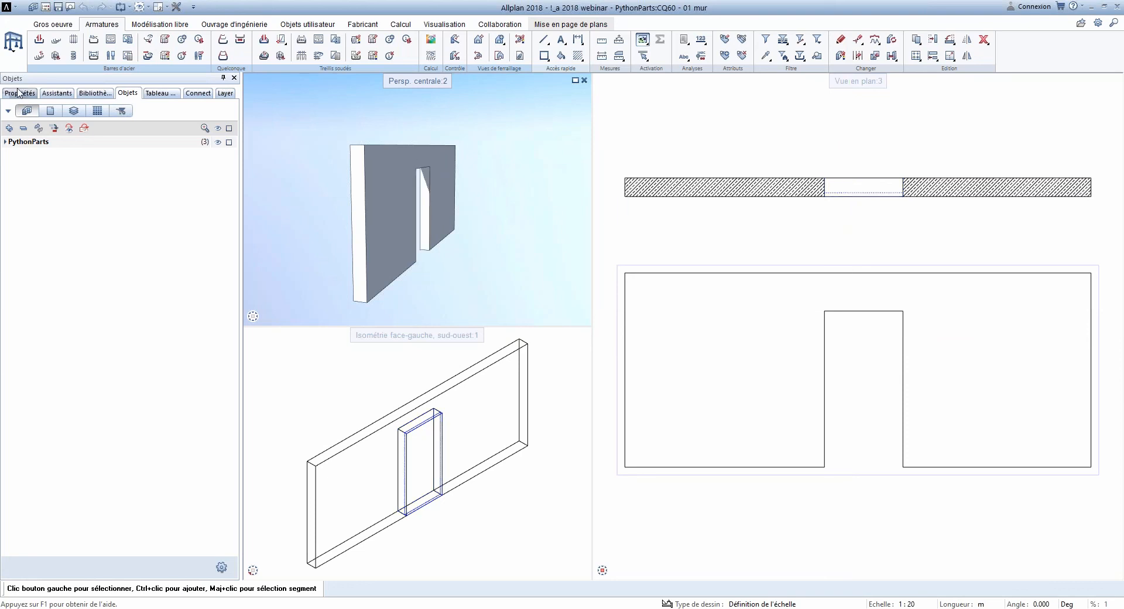
pyautogui.click(84, 94)
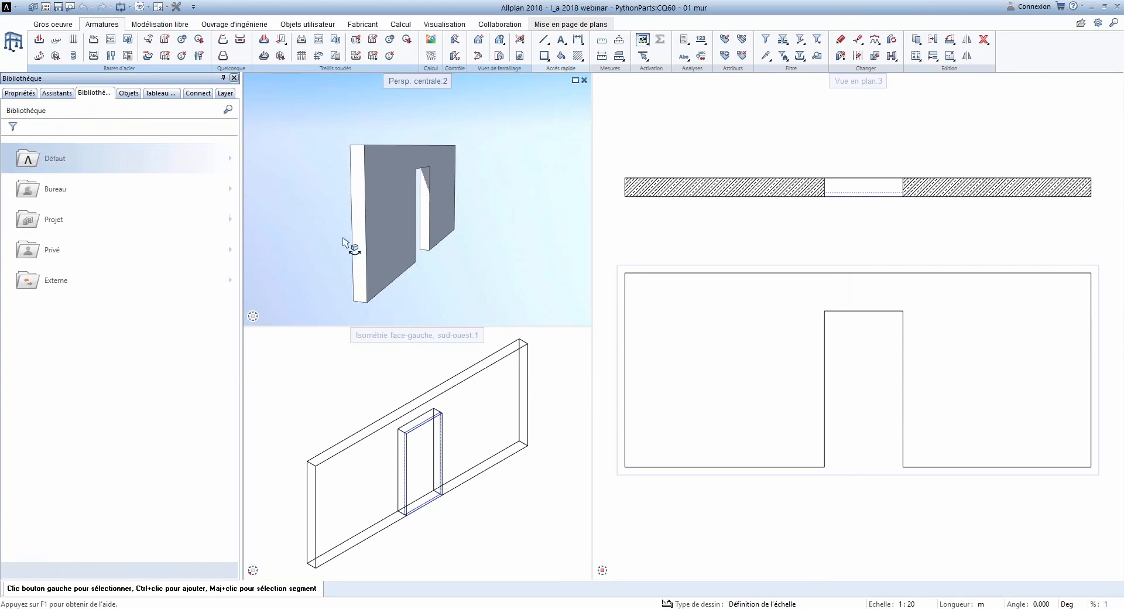
pyautogui.moveTo(348, 241); pyautogui.dragTo(403, 221)
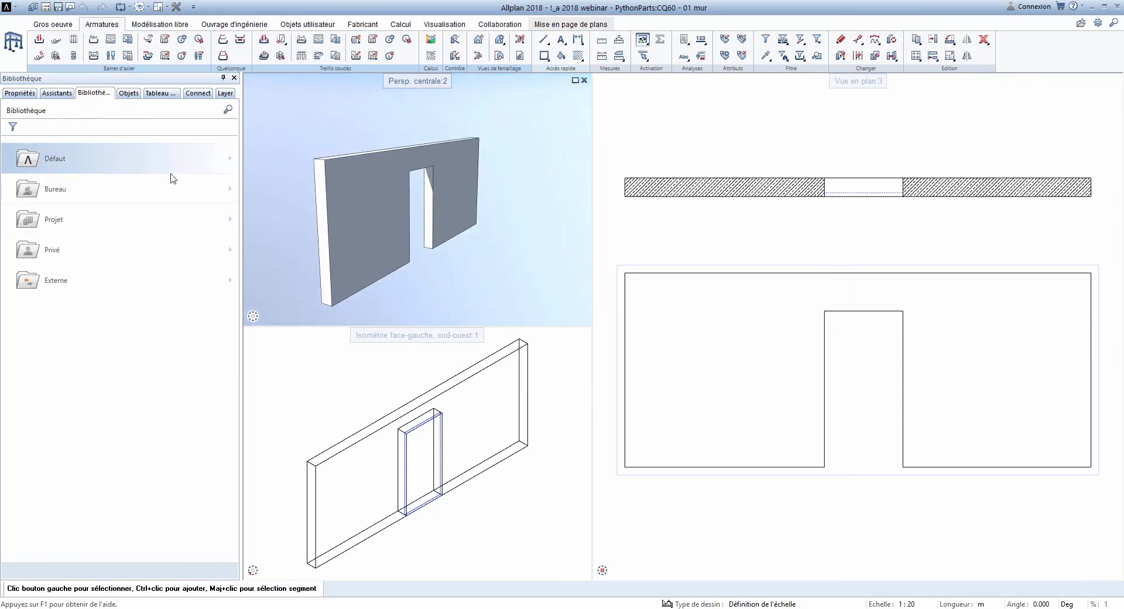
pyautogui.click(61, 161)
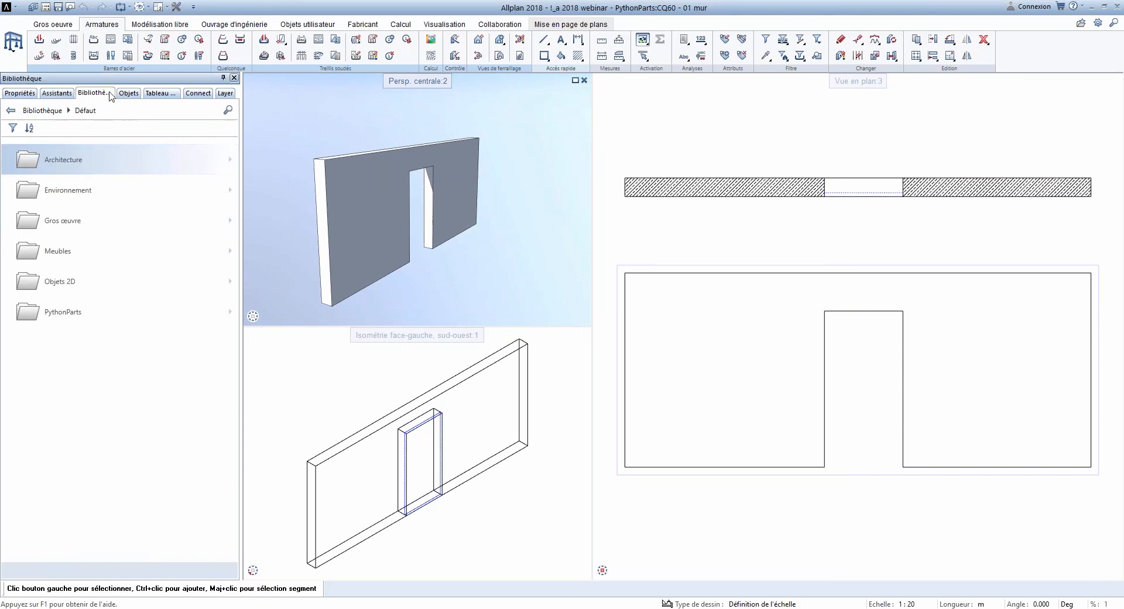
pyautogui.click(65, 314)
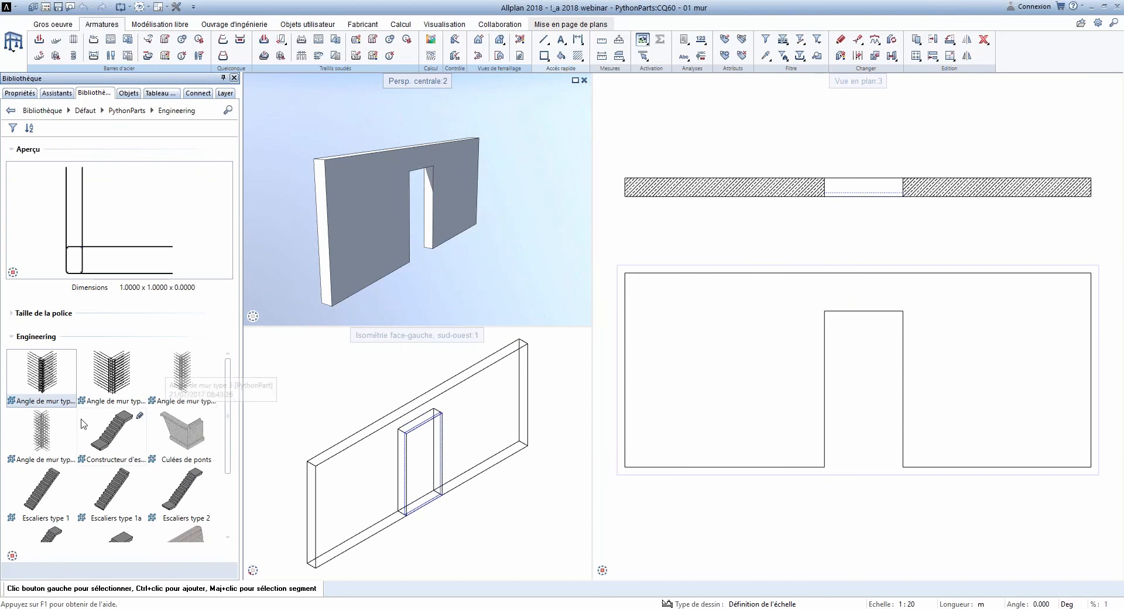
pyautogui.scroll(-1, 119, 449)
pyautogui.scroll(-1, 117, 449)
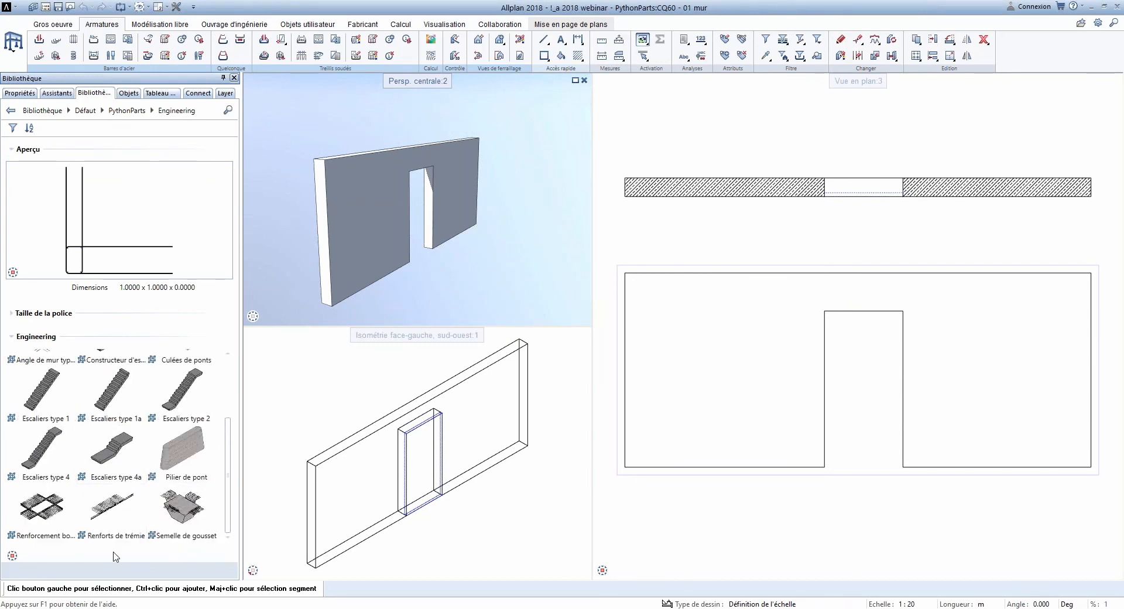
pyautogui.click(112, 514)
pyautogui.doubleClick(111, 514)
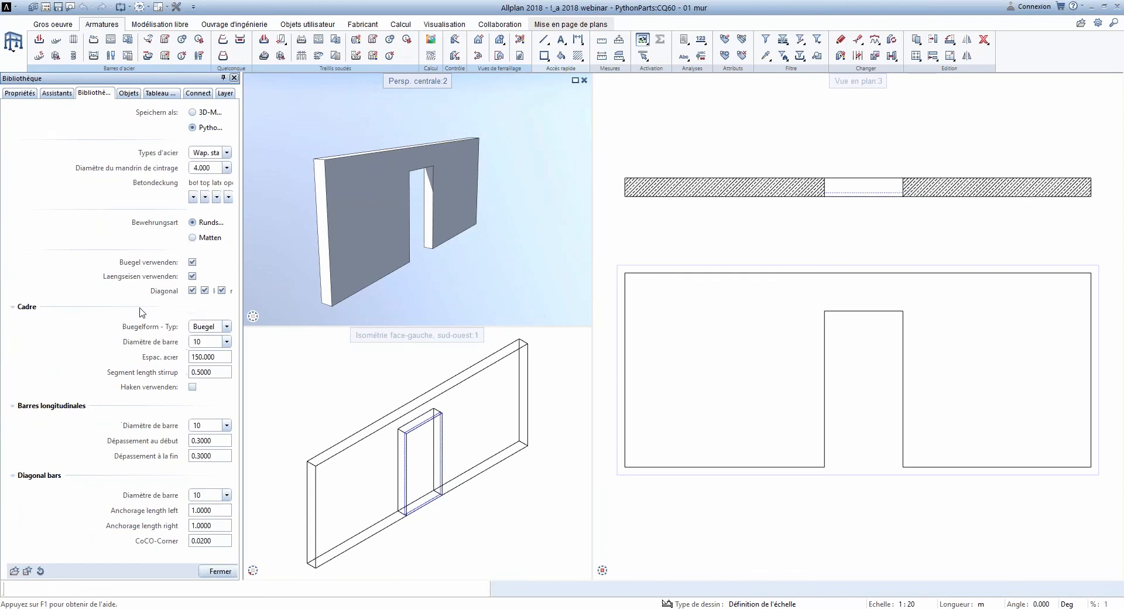
pyautogui.press('Escape')
# Step: Examine the available reinforcement elements in the enlarged element selection library and close it without choosing one
pyautogui.click(56, 56)
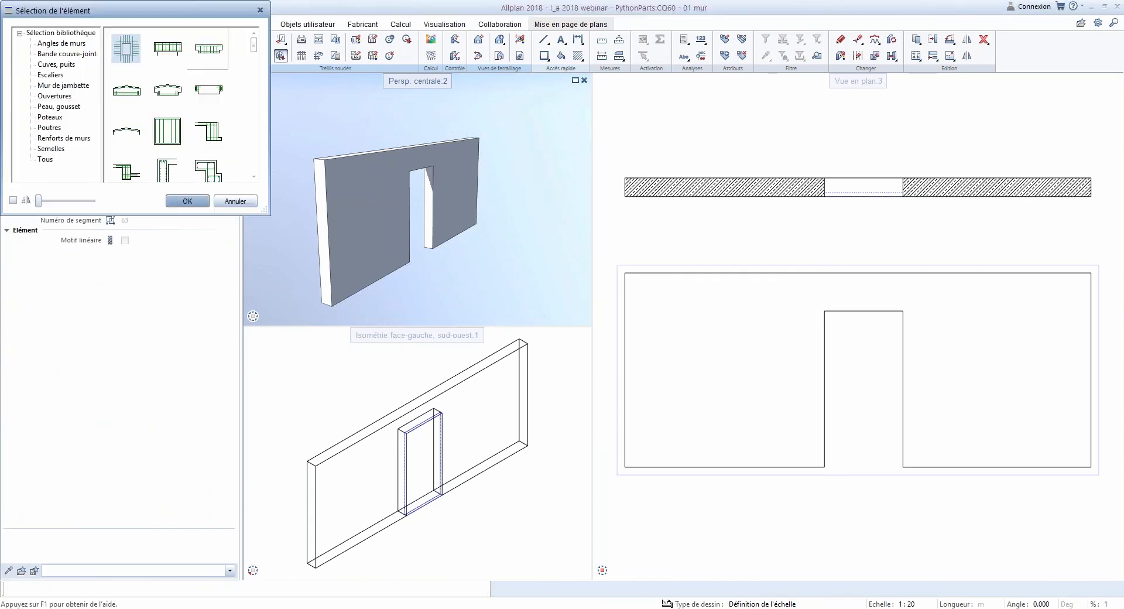
pyautogui.moveTo(267, 211); pyautogui.dragTo(578, 322)
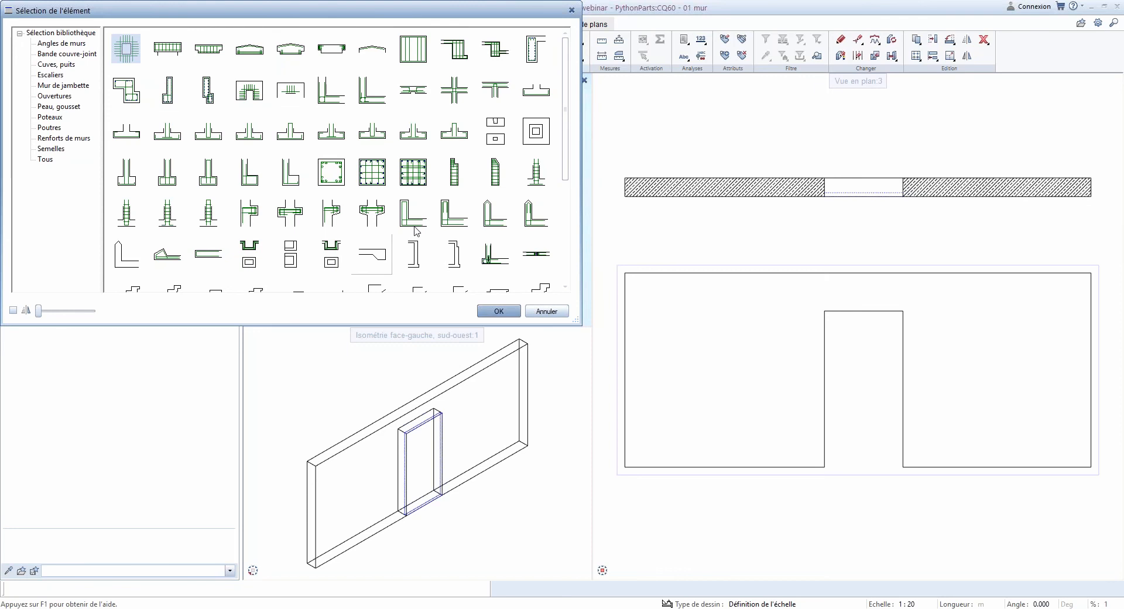
pyautogui.click(572, 9)
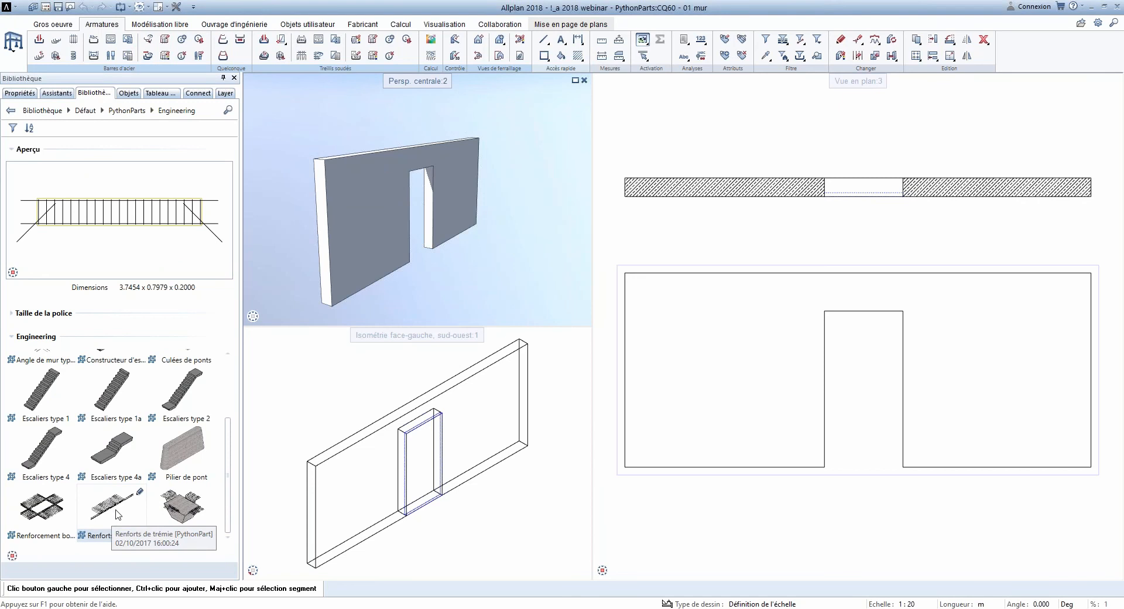
# Step: Place the Renforts de trémie PythonPart above the door opening and extend both its ends past the sides of the opening
pyautogui.doubleClick(111, 518)
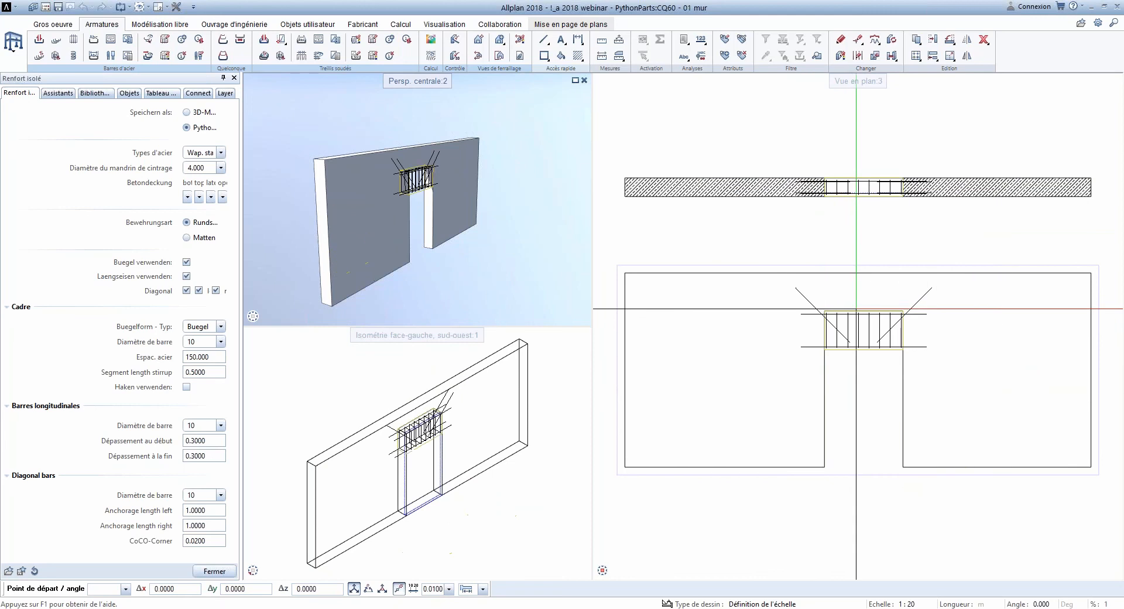
pyautogui.click(858, 312)
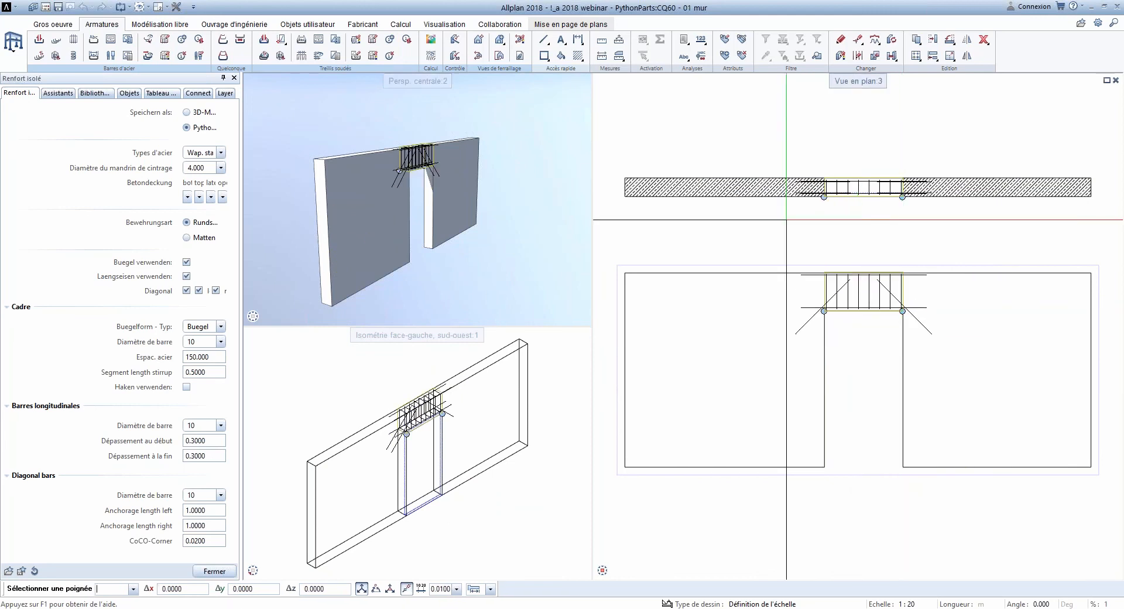
pyautogui.scroll(3, 407, 436)
pyautogui.click(407, 436)
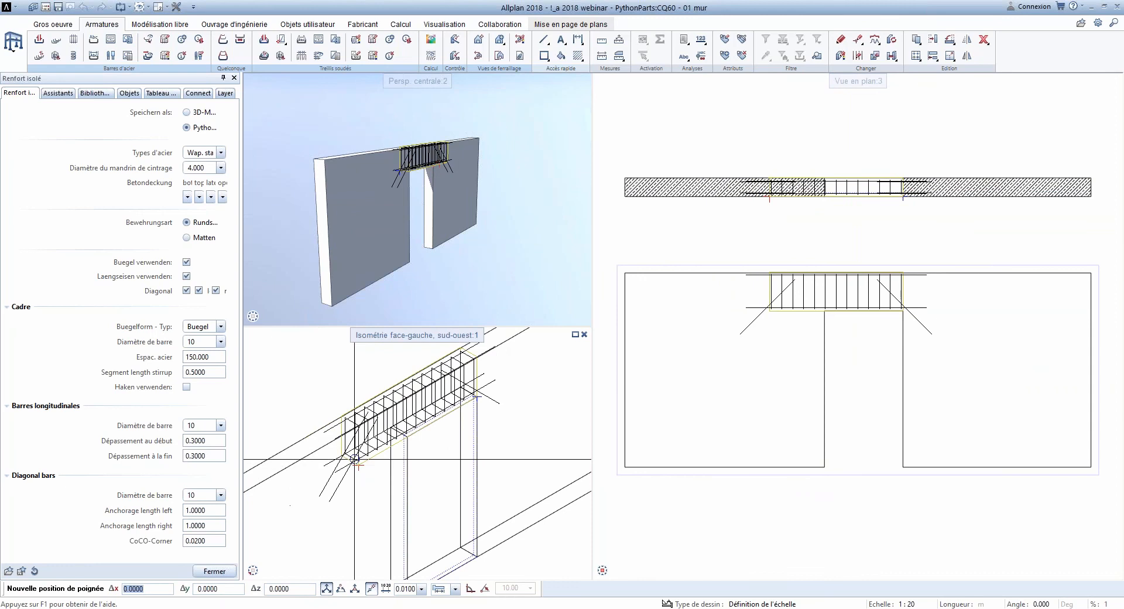
pyautogui.click(361, 482)
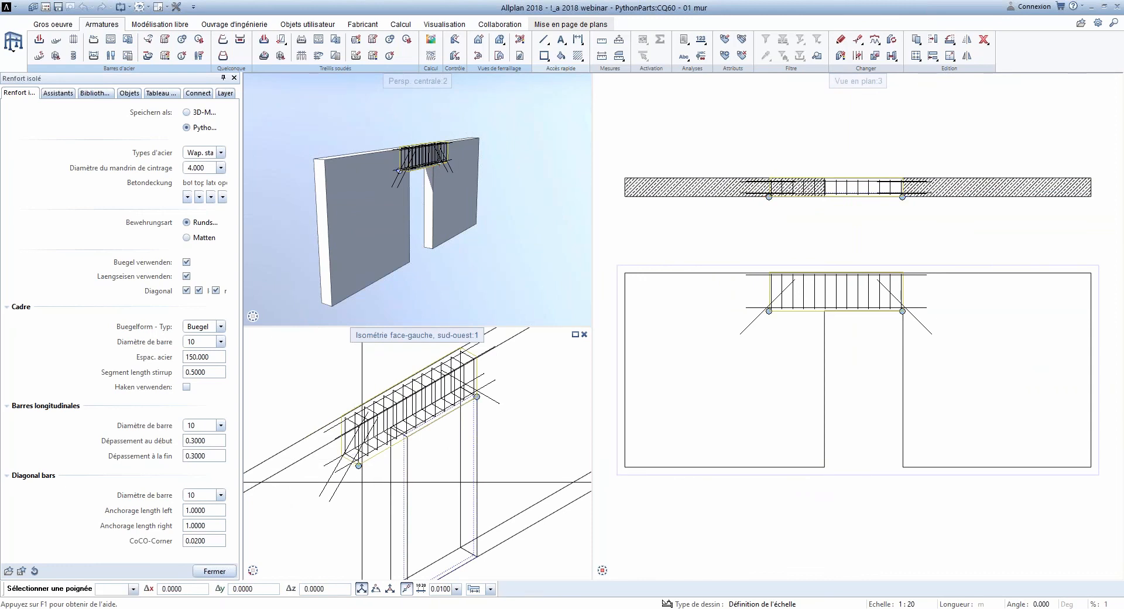
pyautogui.click(476, 397)
pyautogui.click(529, 366)
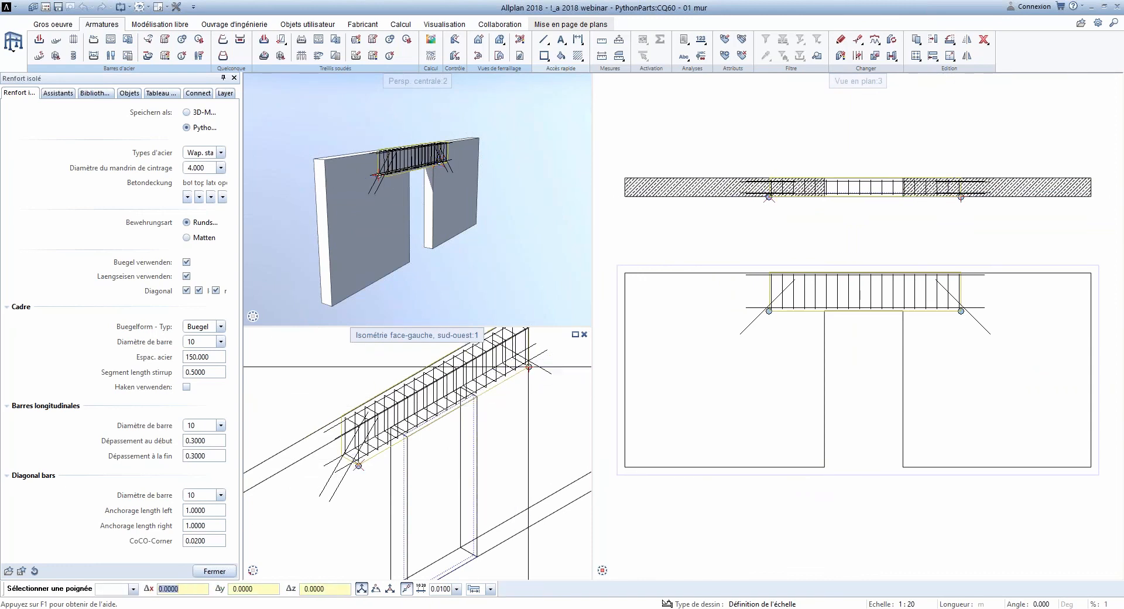
pyautogui.click(57, 57)
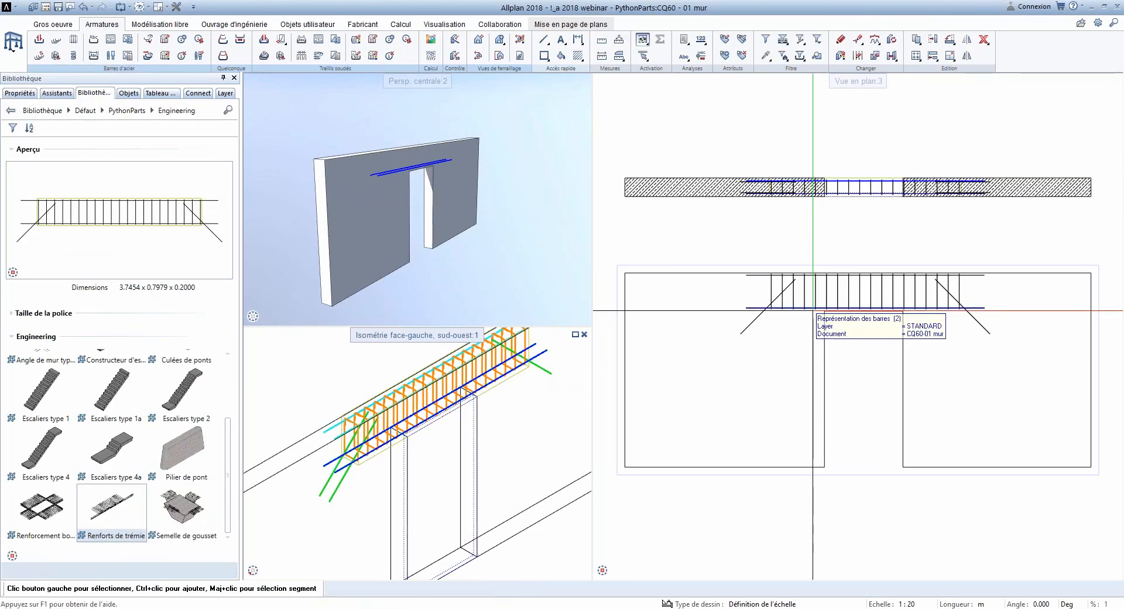
# Step: Check the placed opening reinforcement's parameters and its plan representation, and undo its placement
pyautogui.doubleClick(379, 426)
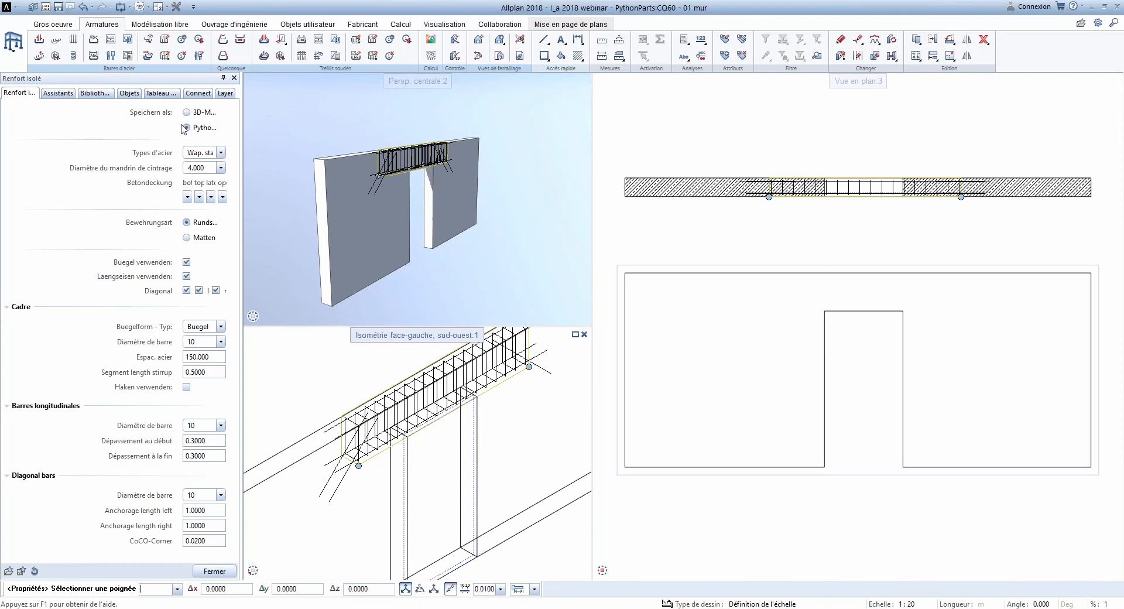
pyautogui.press('Escape')
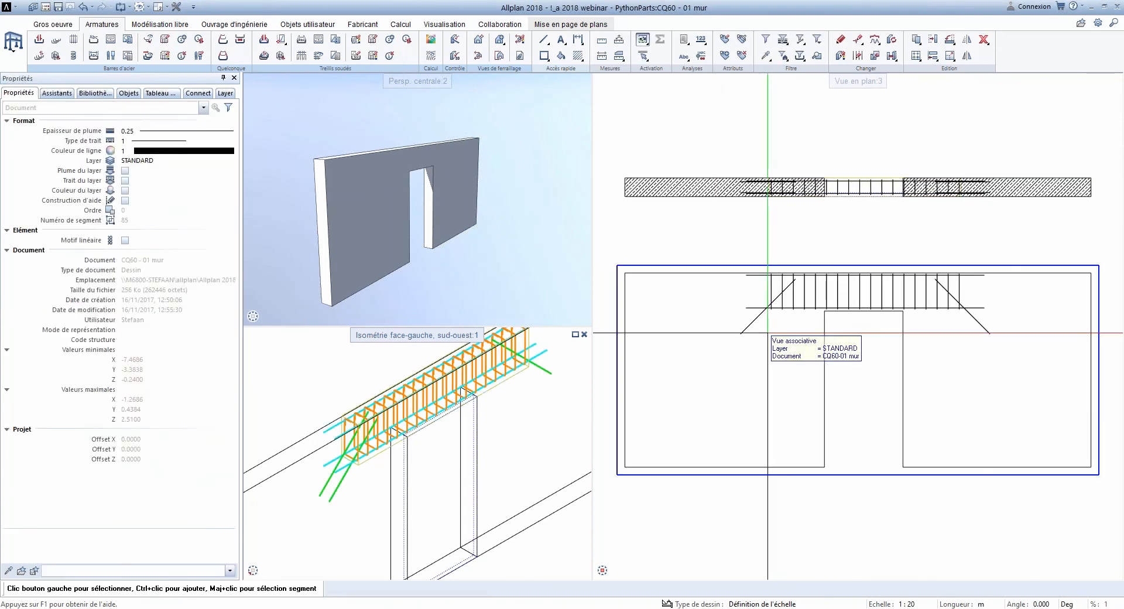
pyautogui.scroll(-2, 898, 308)
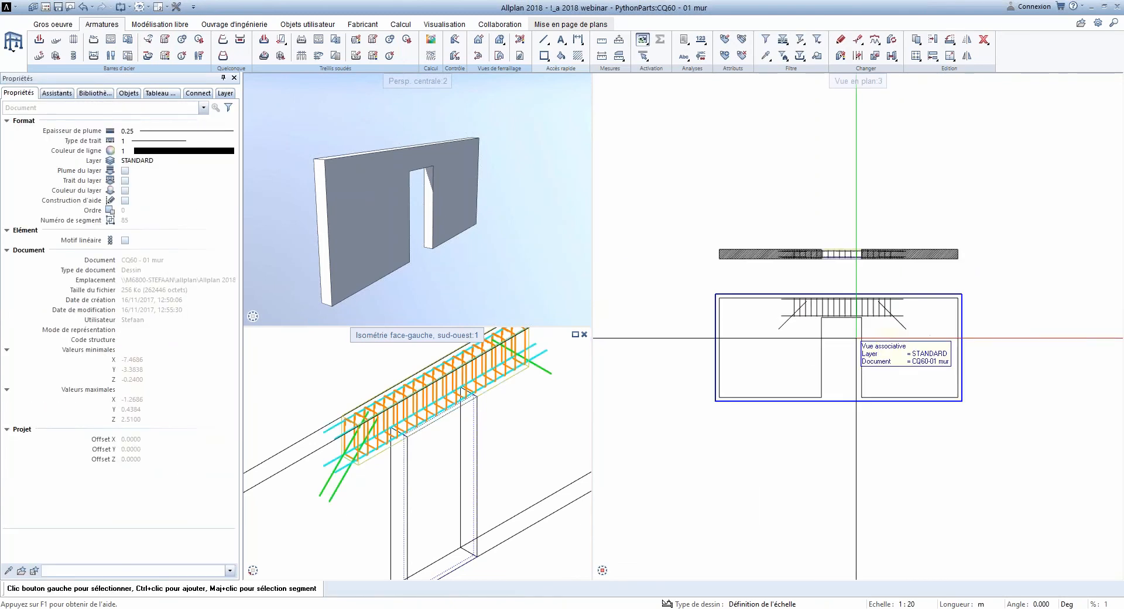
pyautogui.scroll(-1, 603, 410)
pyautogui.moveTo(837, 309); pyautogui.dragTo(814, 304, button='middle')
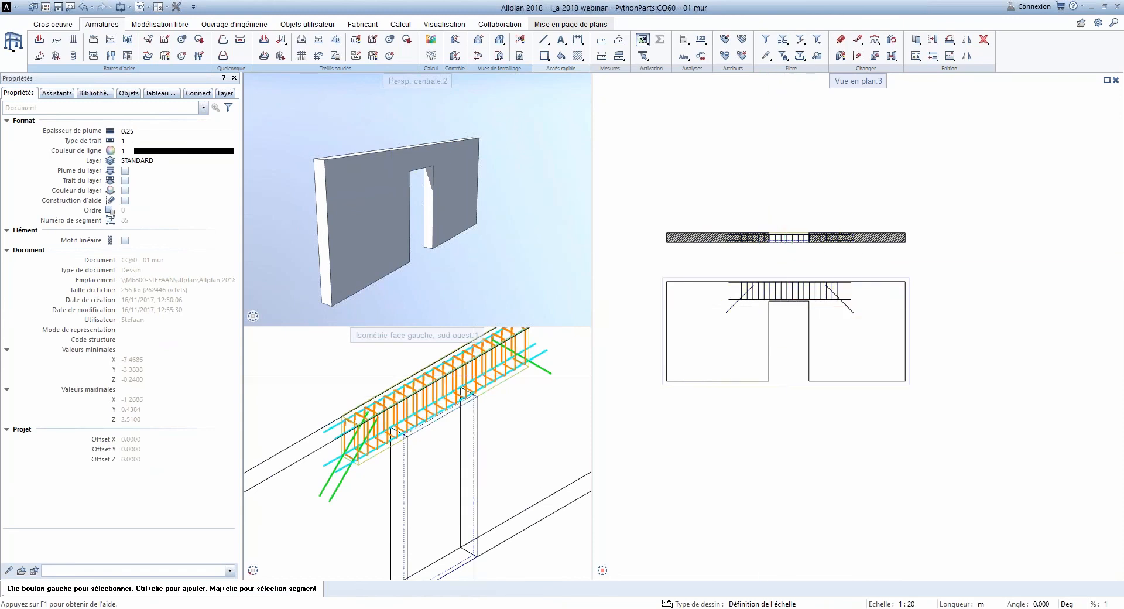
pyautogui.click(82, 9)
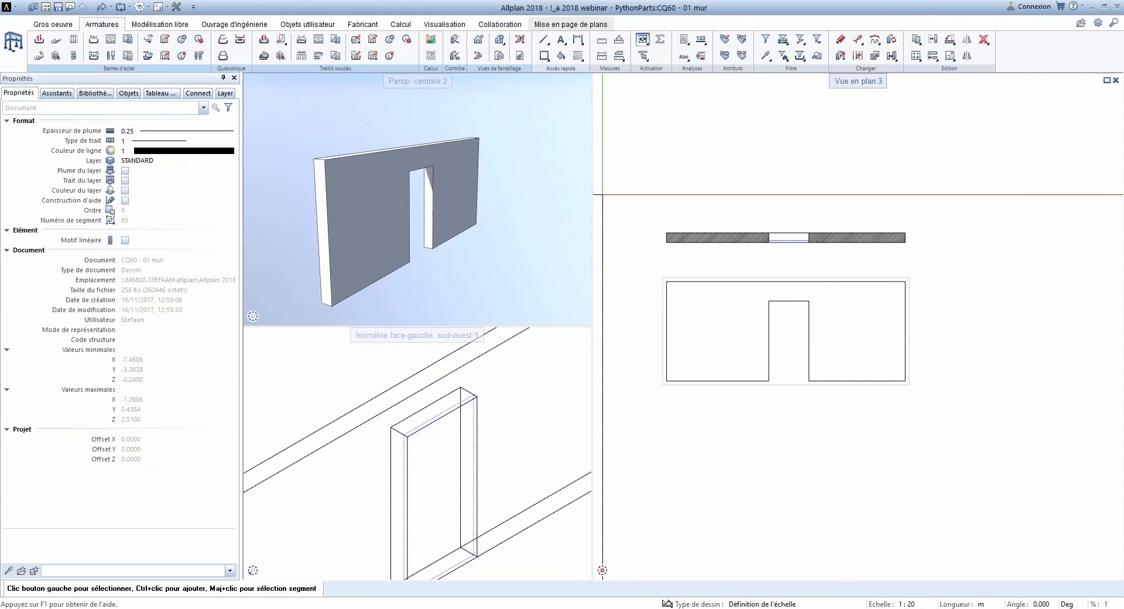
# Step: Open drawing file 61 "02 PPE" from the PythonParts structure level
pyautogui.click(45, 7)
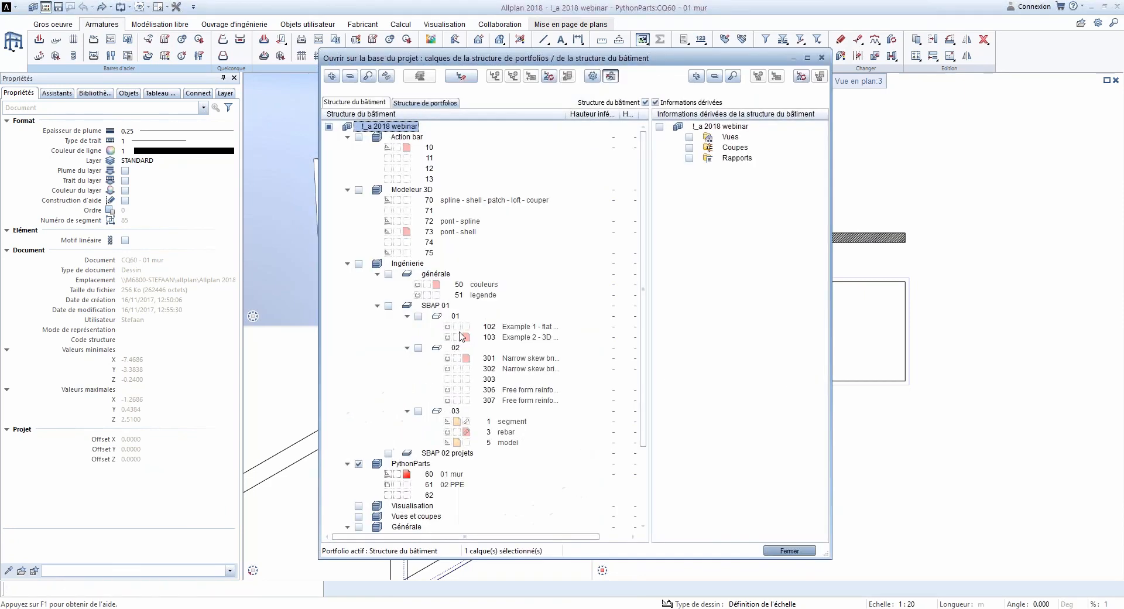
pyautogui.click(435, 485)
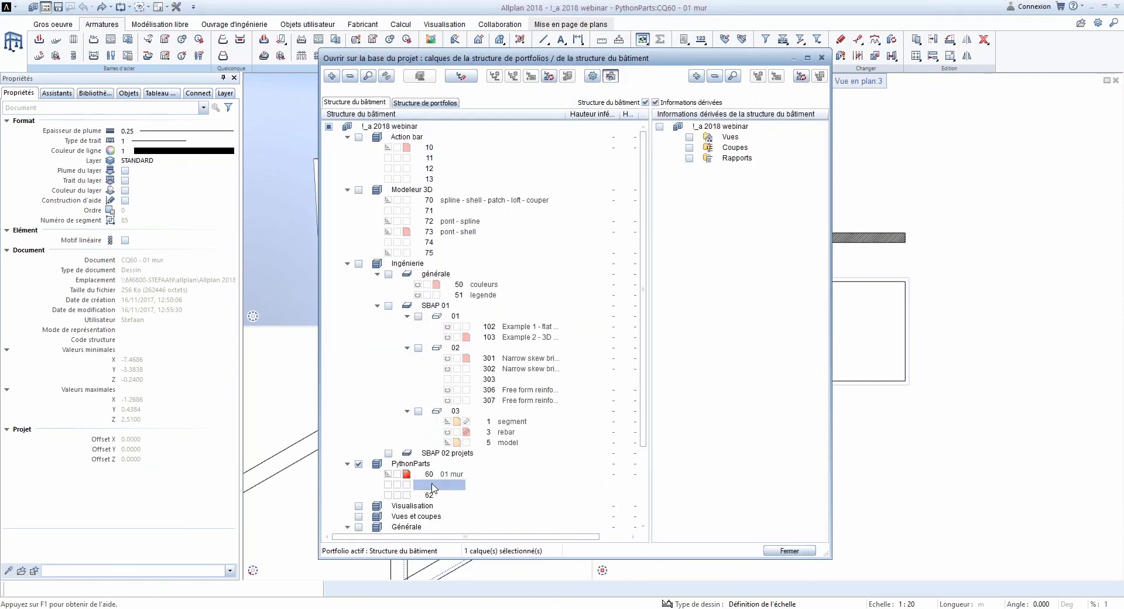
pyautogui.doubleClick(434, 485)
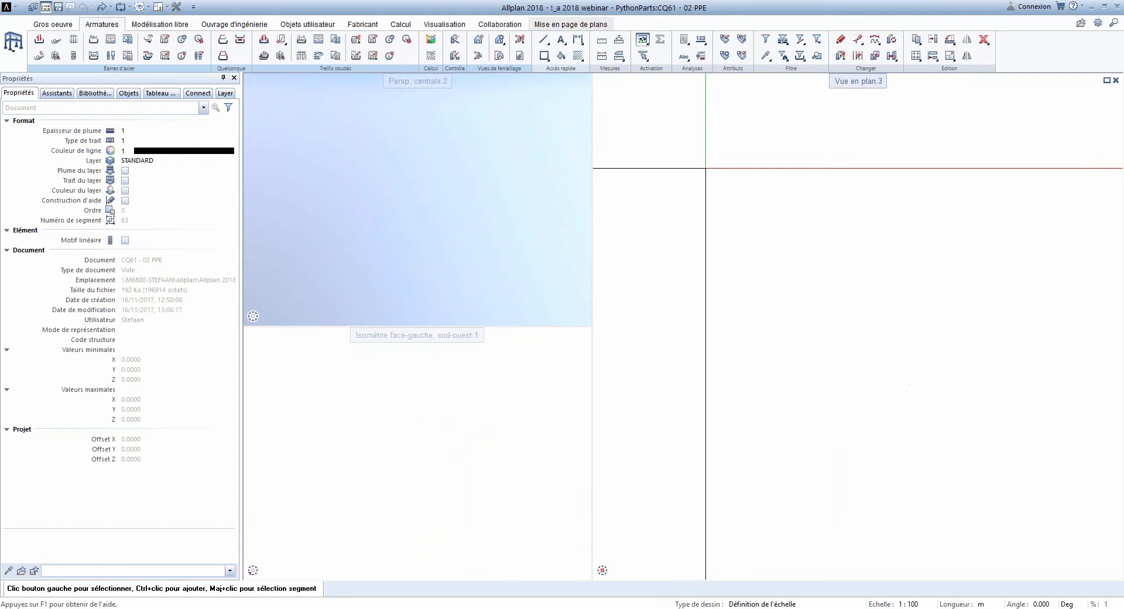
# Step: Browse the Editeur PP folder of the default PythonParts library and select the Editeur PP part
pyautogui.click(97, 93)
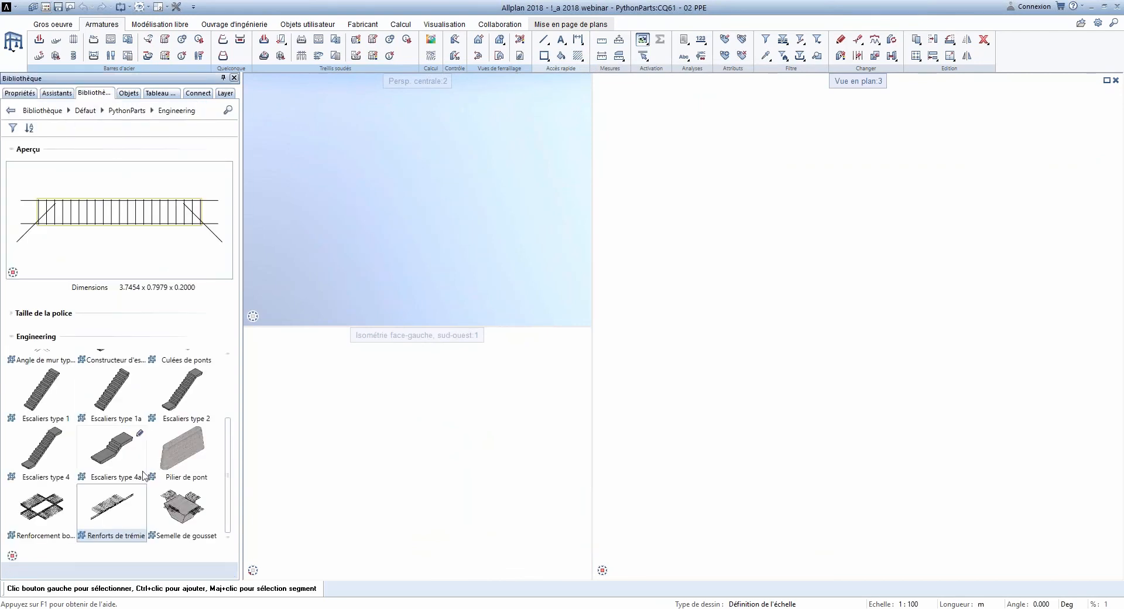
pyautogui.scroll(2, 136, 487)
pyautogui.scroll(-2, 94, 457)
pyautogui.click(127, 111)
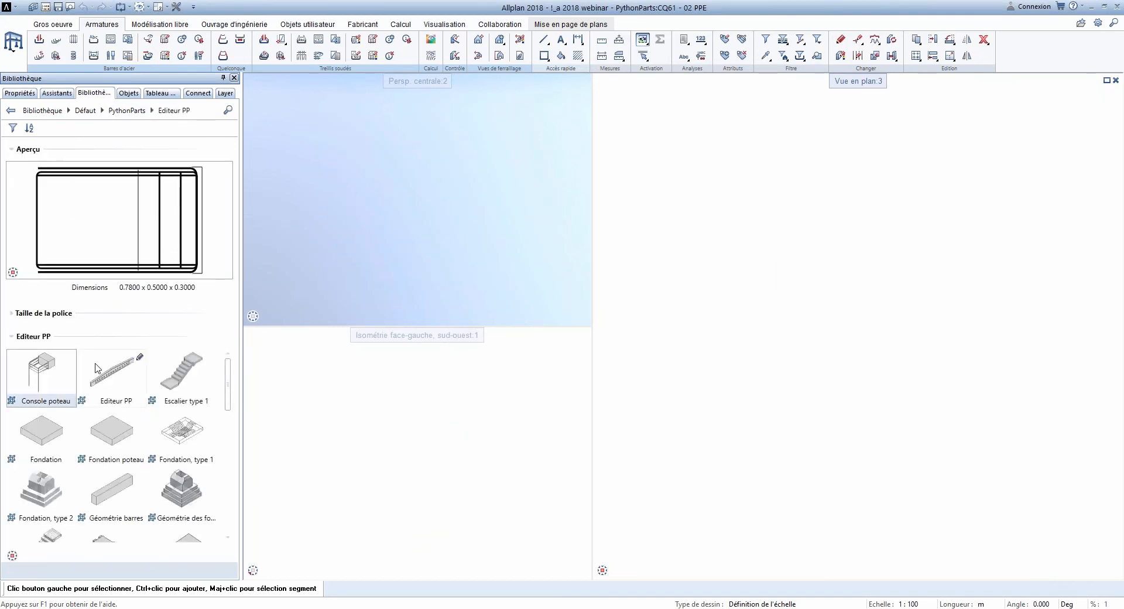
pyautogui.scroll(-3, 120, 475)
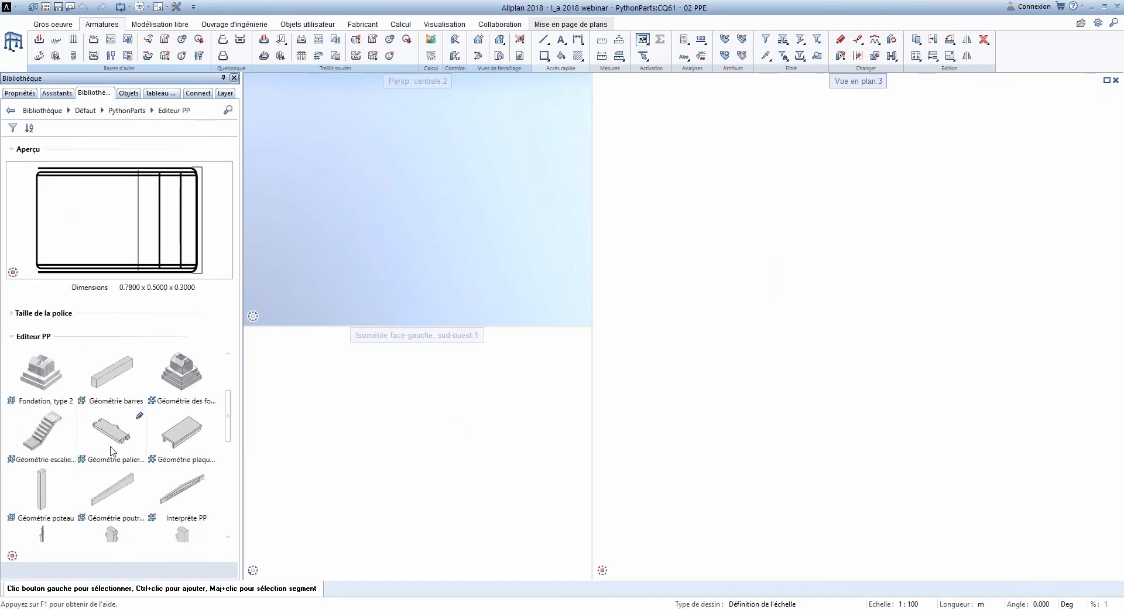
pyautogui.scroll(3, 117, 473)
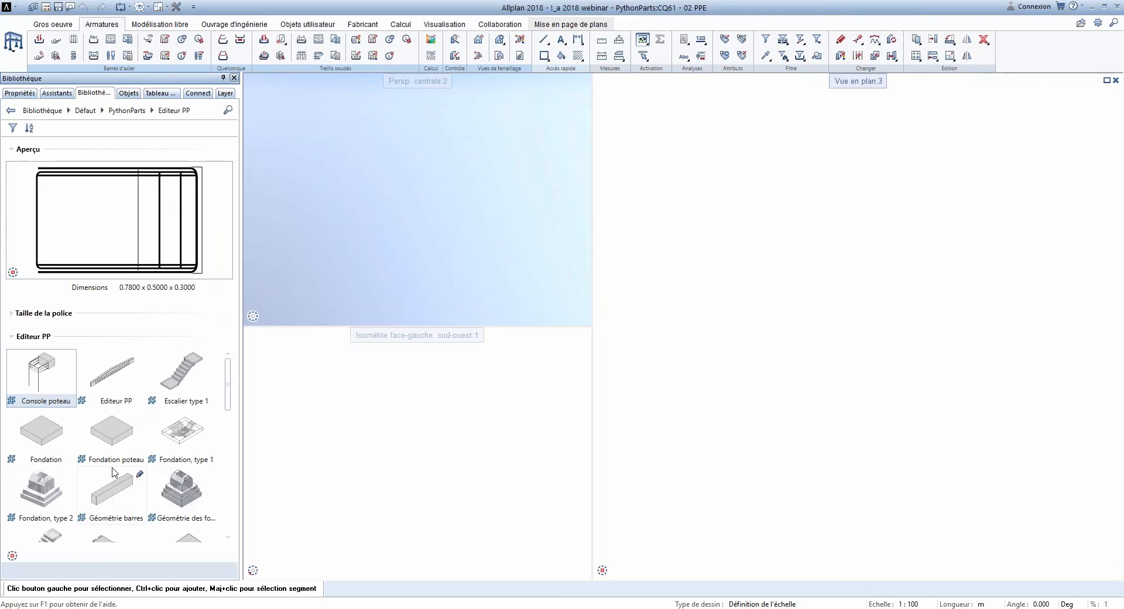
pyautogui.click(115, 377)
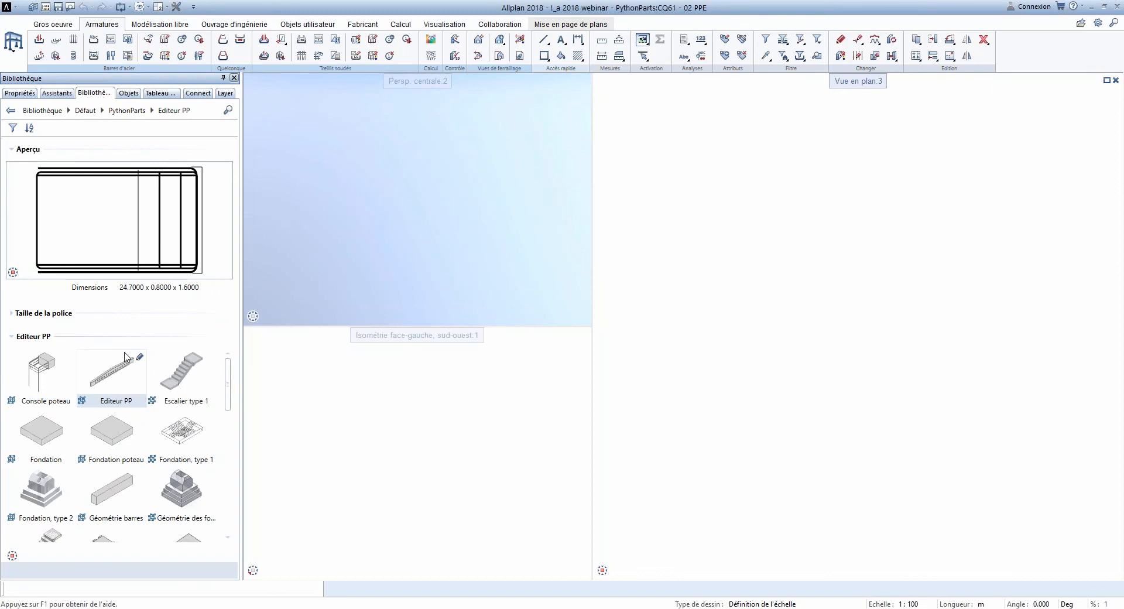
# Step: Start the Editeur PP PythonPart and define its reference point near the middle of the isometric view
pyautogui.doubleClick(125, 356)
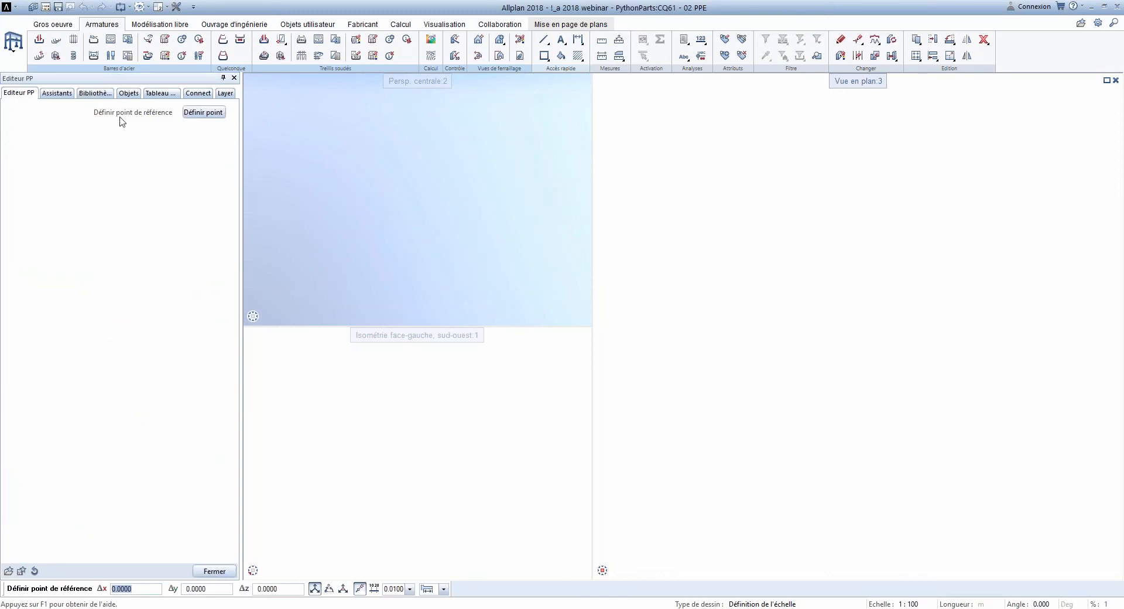
pyautogui.click(196, 113)
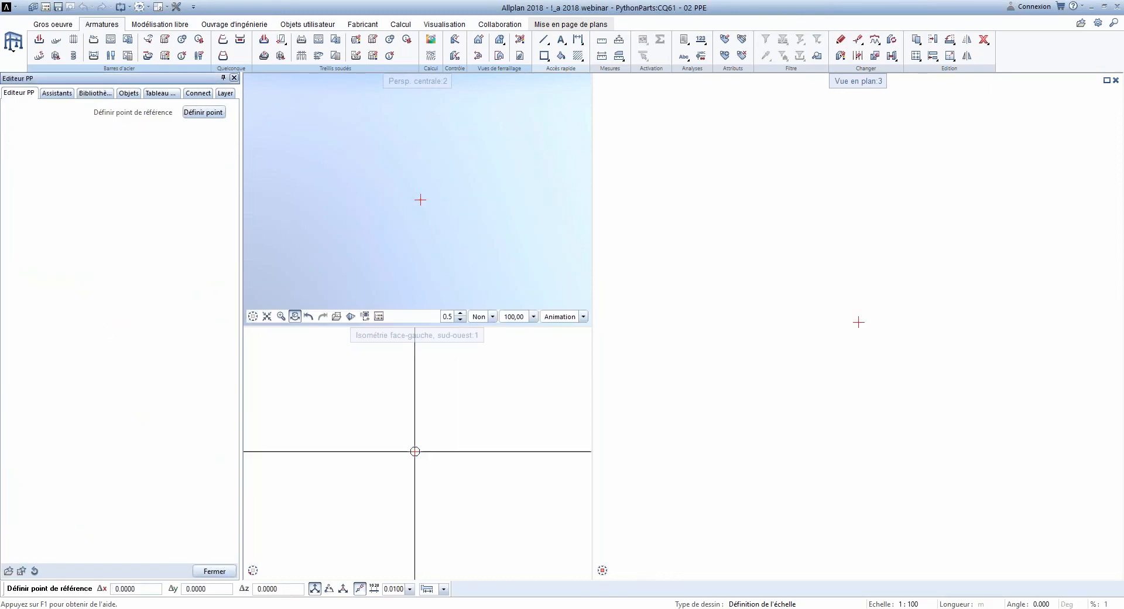
pyautogui.click(413, 474)
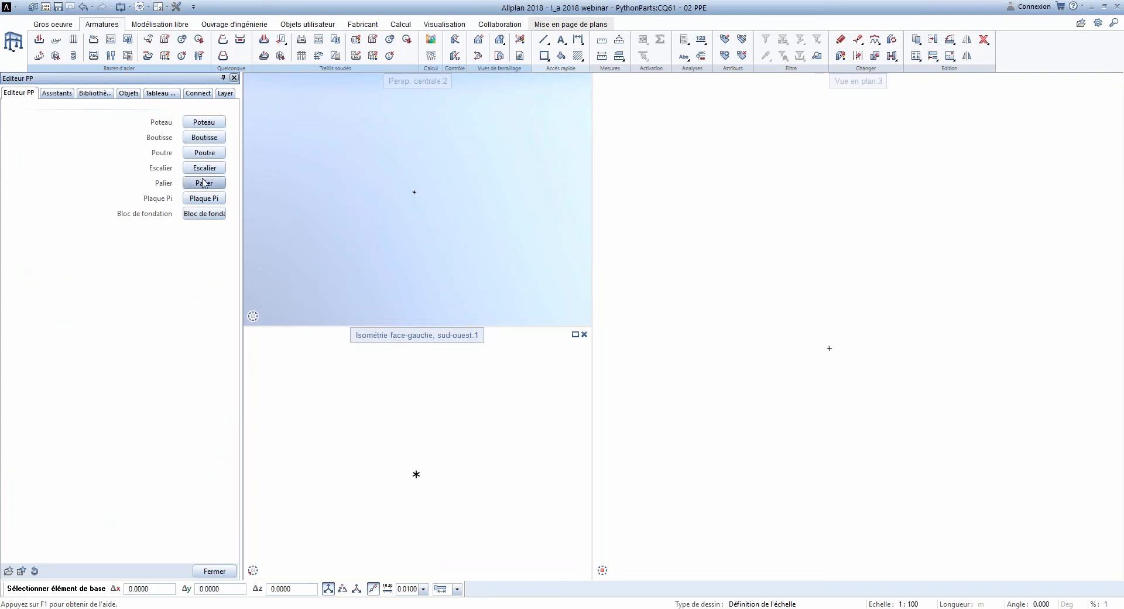
# Step: Create a Poteau as the base element, keeping its default geometry of 0.5 m width, 0.3 m depth and 3 m height
pyautogui.click(202, 122)
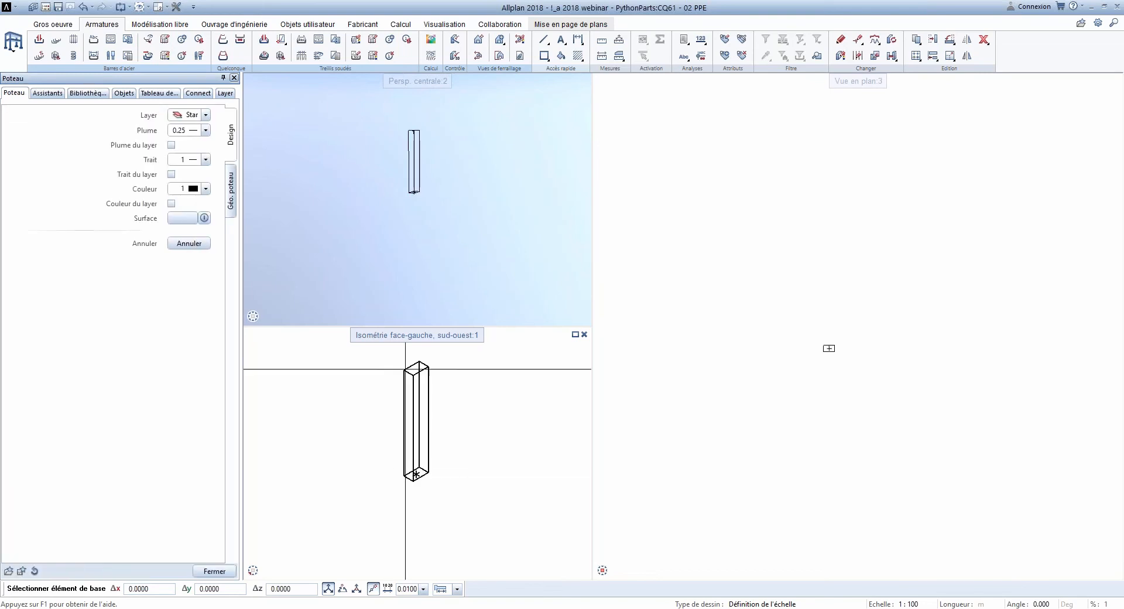
pyautogui.click(230, 191)
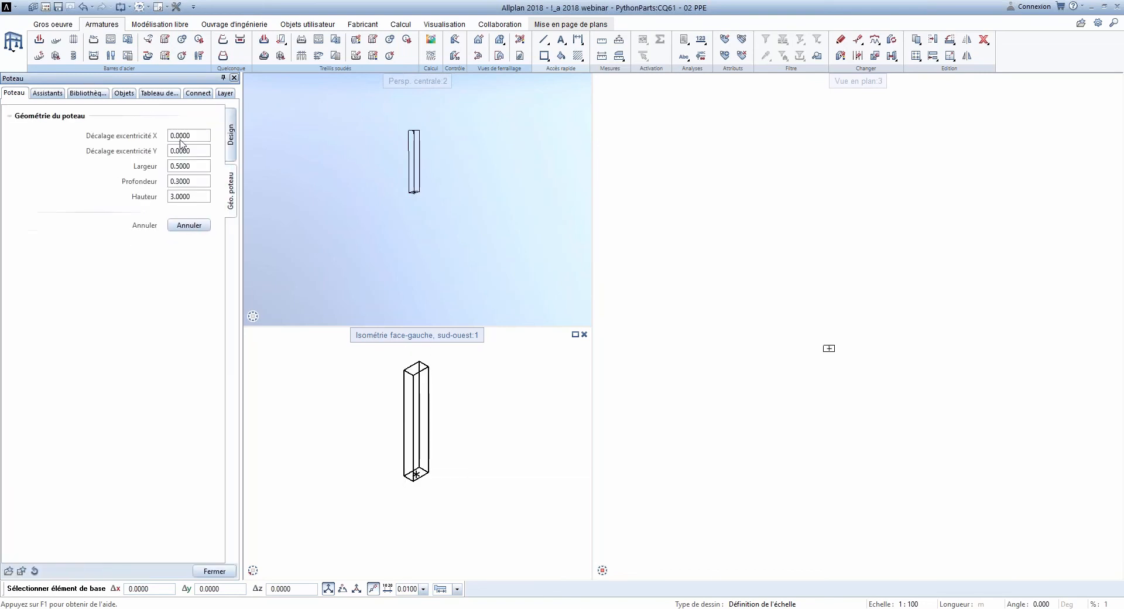
pyautogui.click(215, 571)
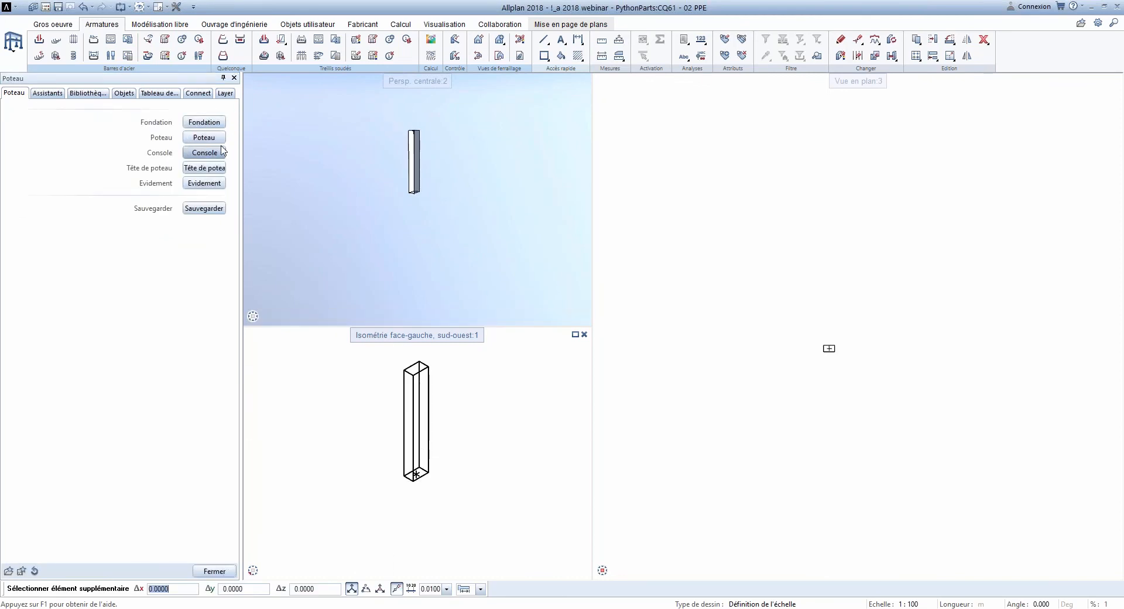
# Step: Add a foundation 2 long, 2 wide and 0.5 thick beneath the column
pyautogui.click(205, 122)
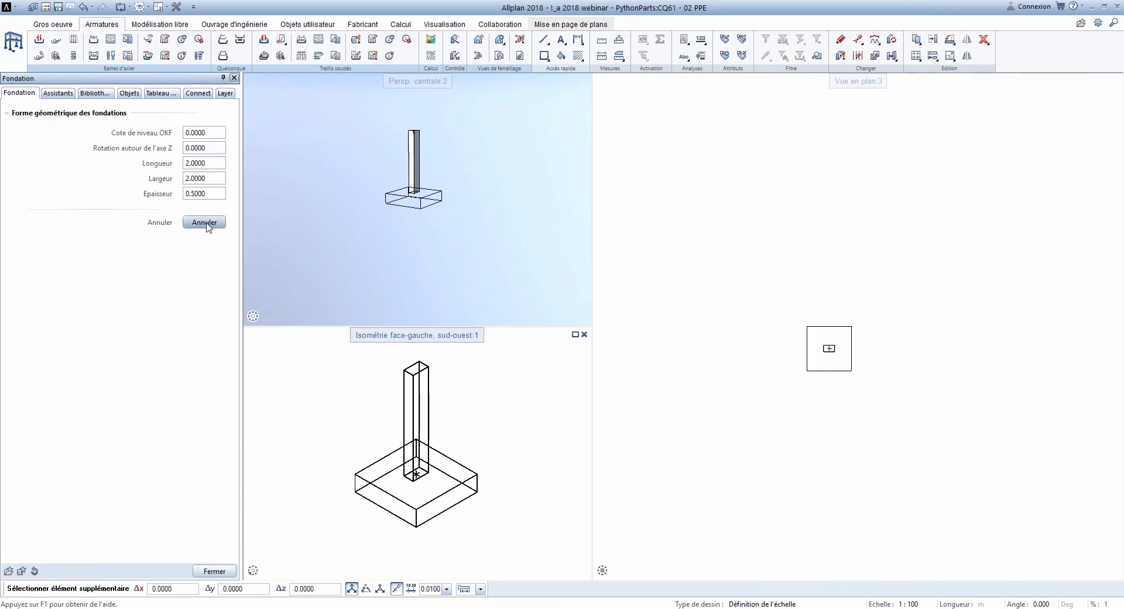
pyautogui.click(217, 571)
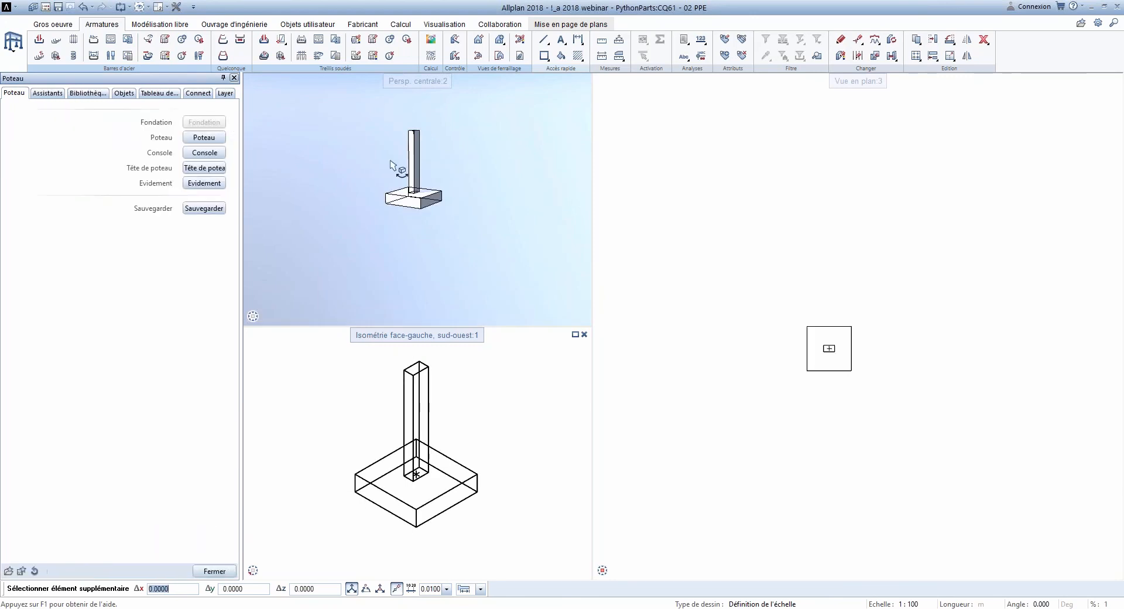
# Step: Add a second column section on top of the first, with depth 0.2, width 0.3 and height 1
pyautogui.click(202, 138)
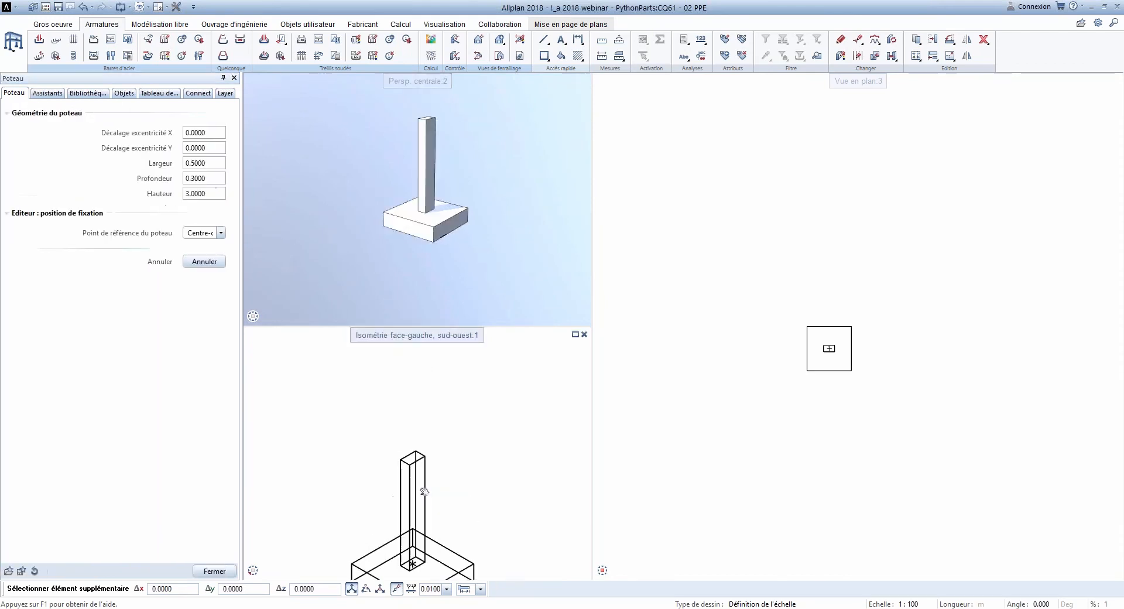
pyautogui.click(207, 179)
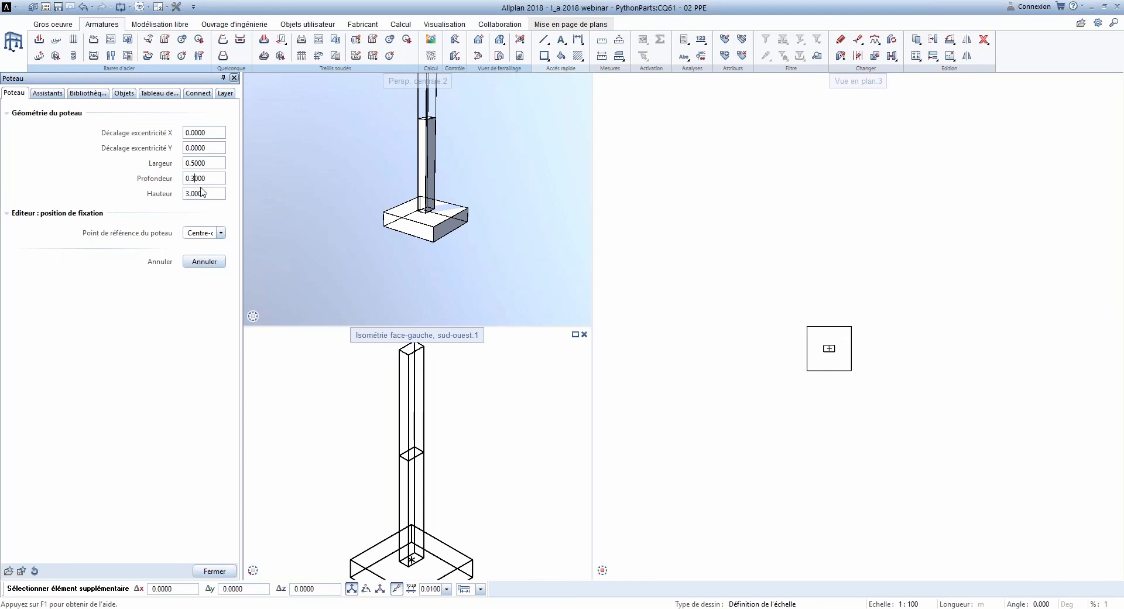
pyautogui.click(195, 164)
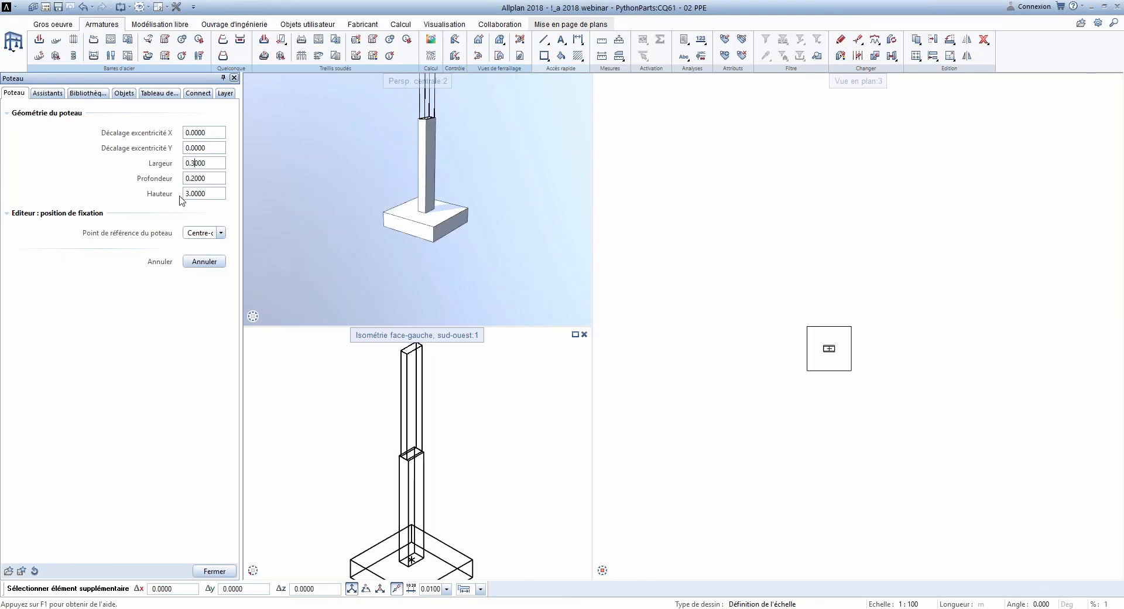
pyautogui.click(206, 193)
pyautogui.write('1')
pyautogui.press('Return')
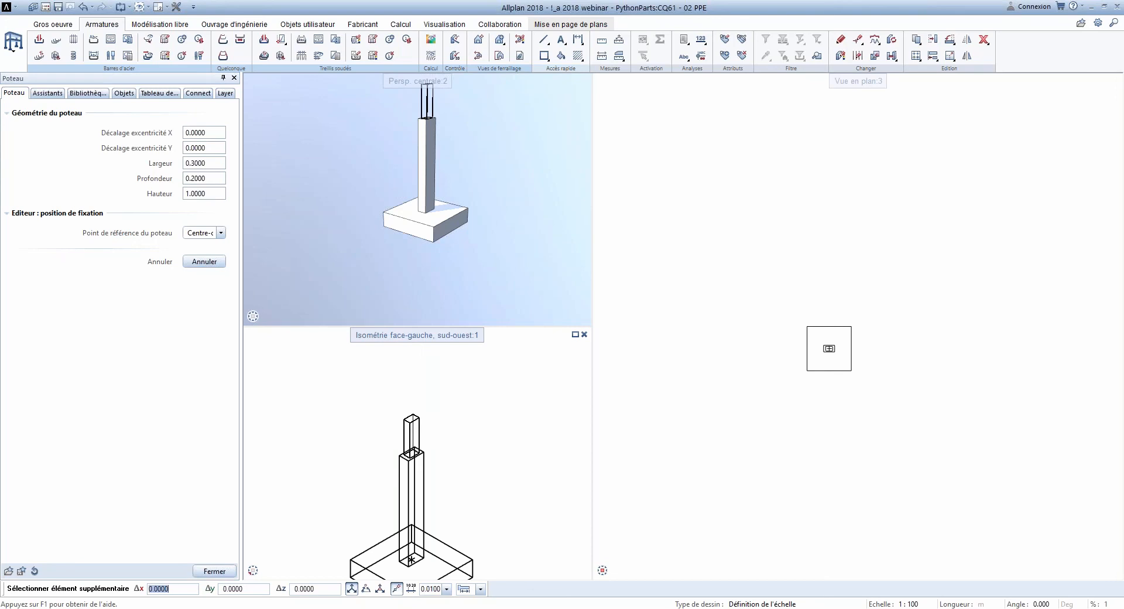
pyautogui.scroll(5, 396, 180)
pyautogui.scroll(-5, 396, 180)
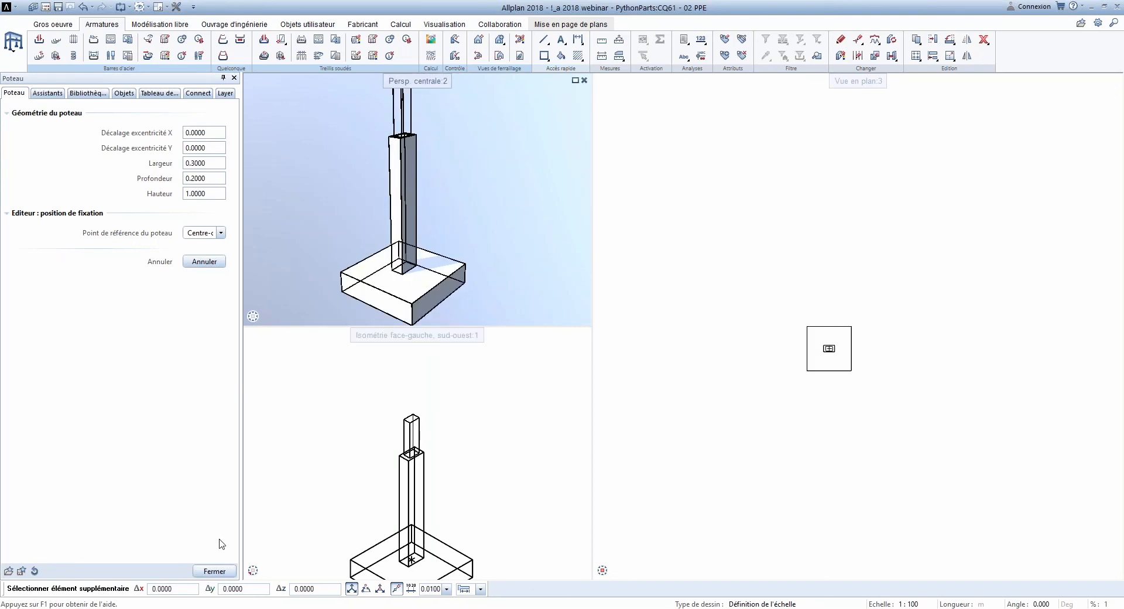
pyautogui.click(215, 571)
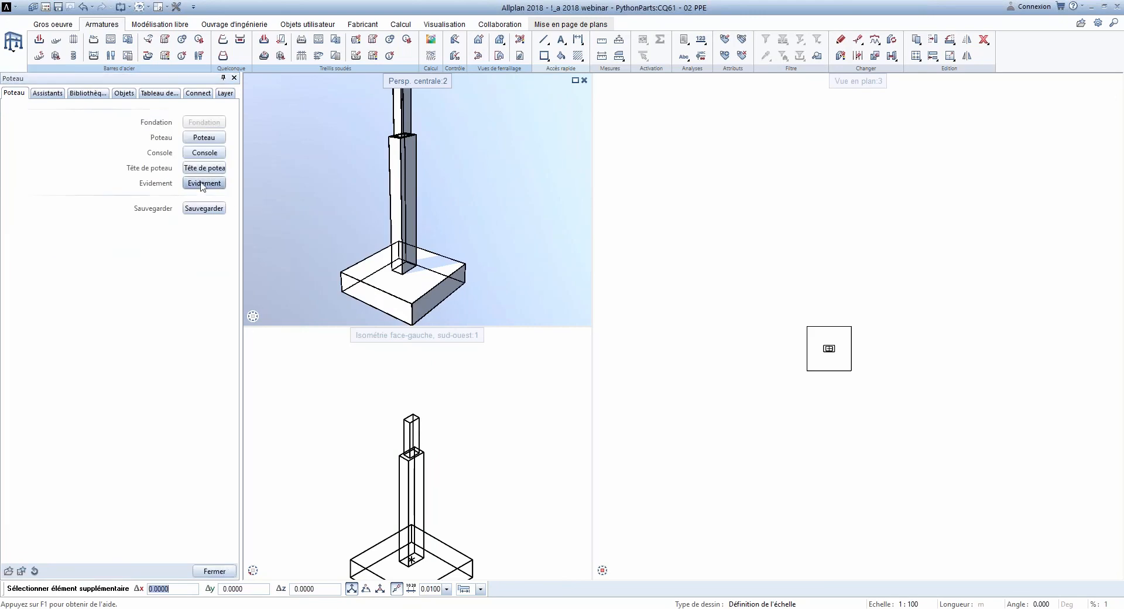
# Step: Add a rectangular recess (Evidement) to the column and set its global Y displacement to -0.5
pyautogui.click(204, 184)
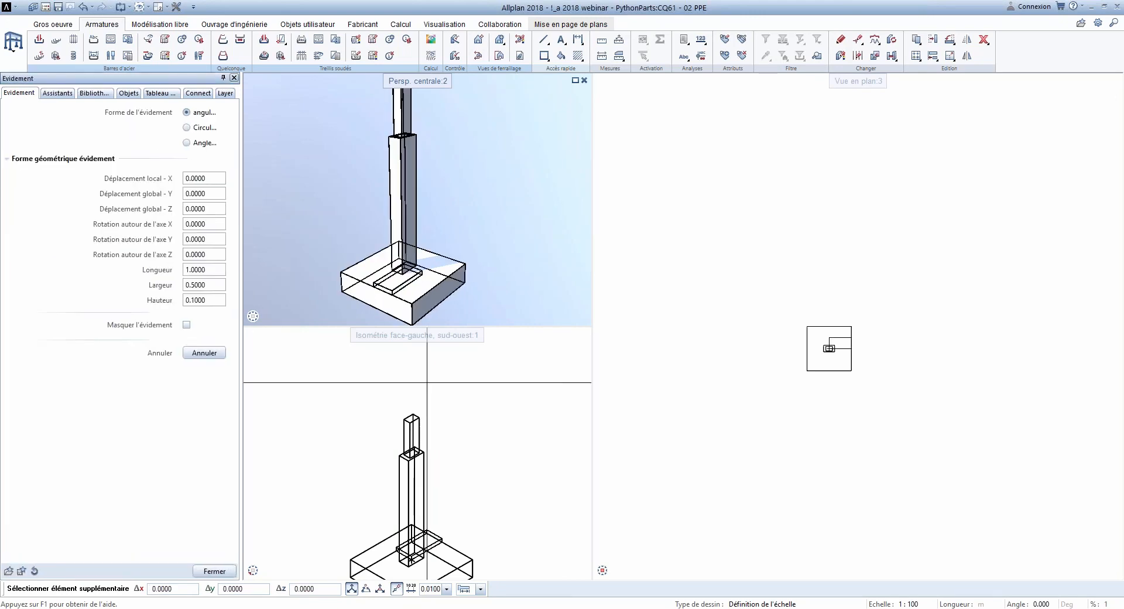
pyautogui.moveTo(429, 501); pyautogui.dragTo(409, 433, button='middle')
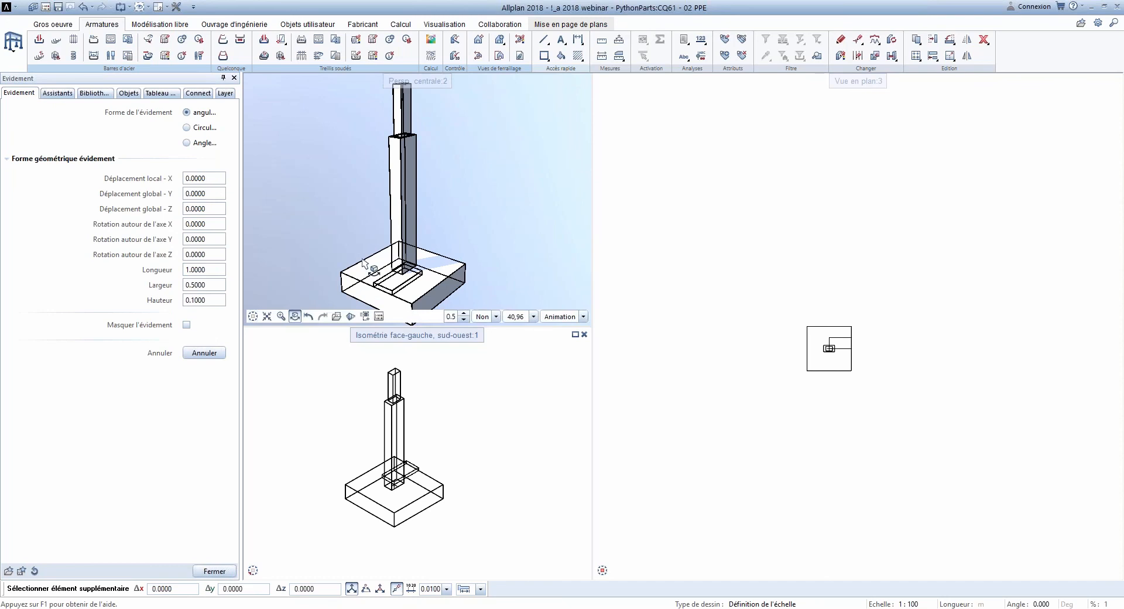
pyautogui.scroll(5, 787, 328)
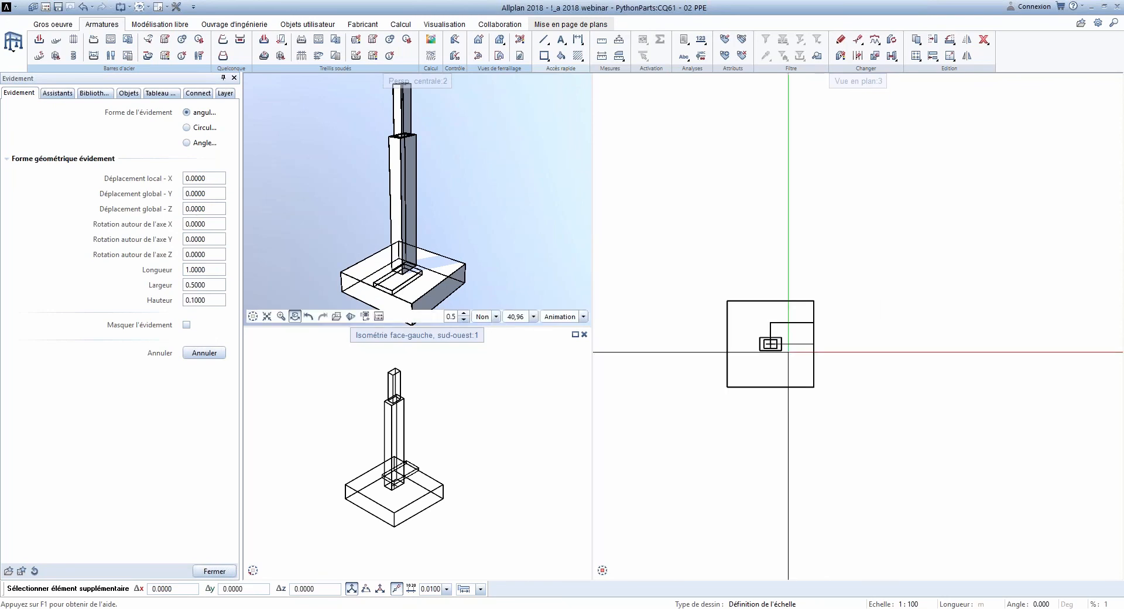
pyautogui.click(208, 194)
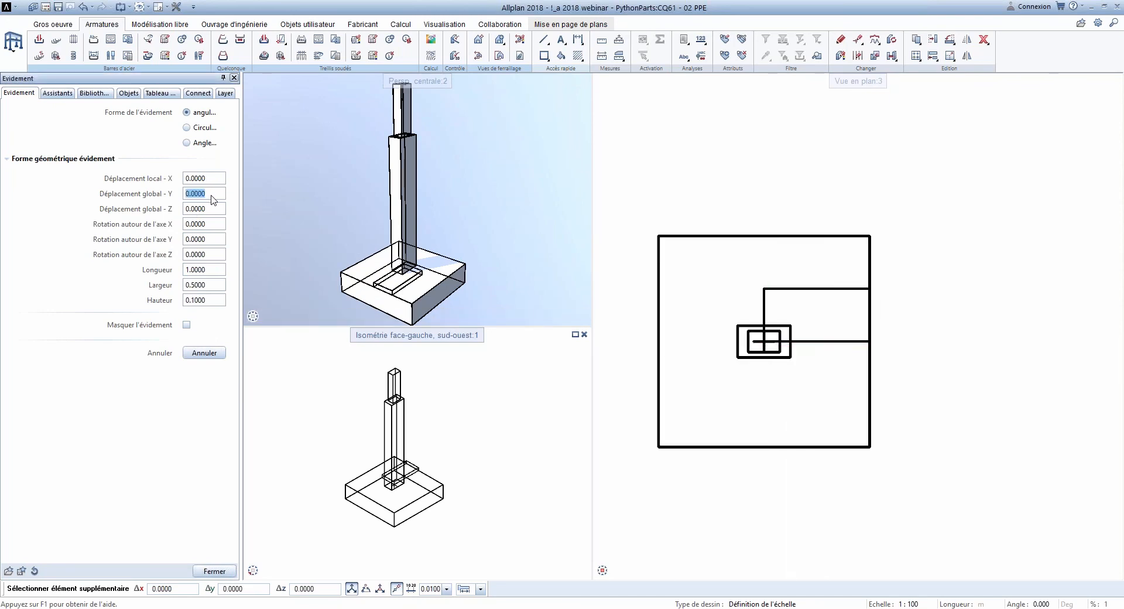
pyautogui.write('-.5')
pyautogui.press('Return')
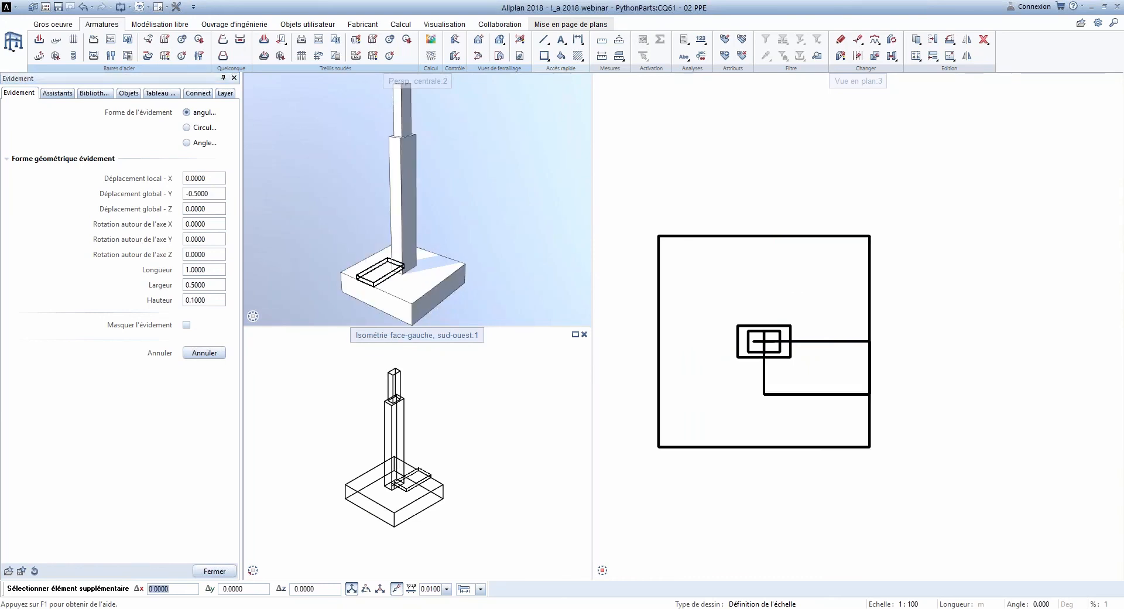
# Step: Set the recess's global Y displacement to -0.2 and its global Z displacement to 2, and finish the recess
pyautogui.doubleClick(204, 194)
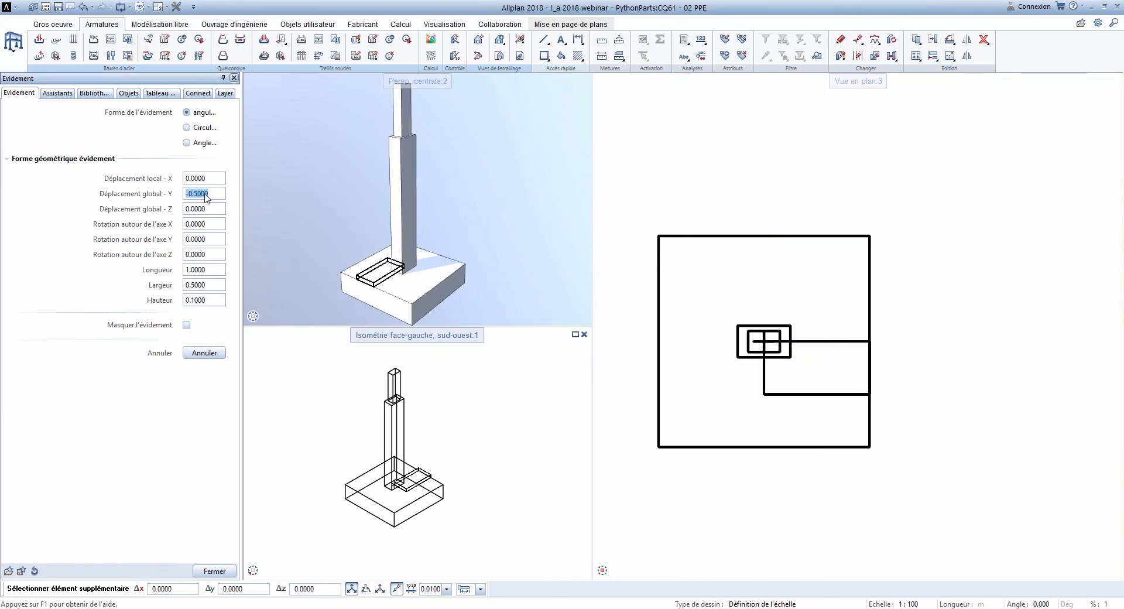
pyautogui.write('-.2')
pyautogui.press('Return')
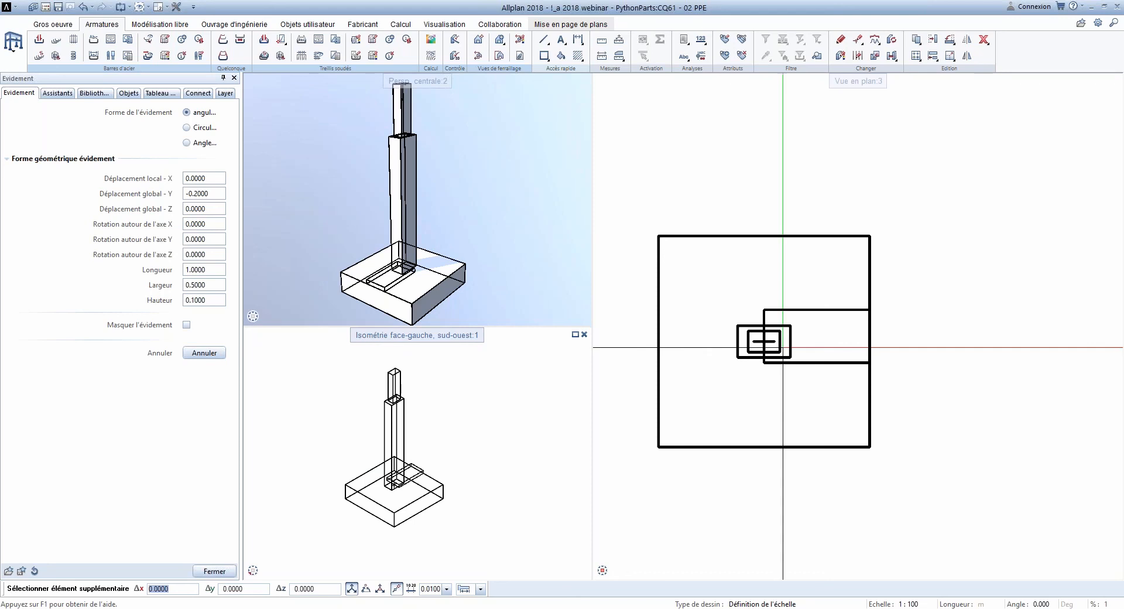
pyautogui.doubleClick(214, 210)
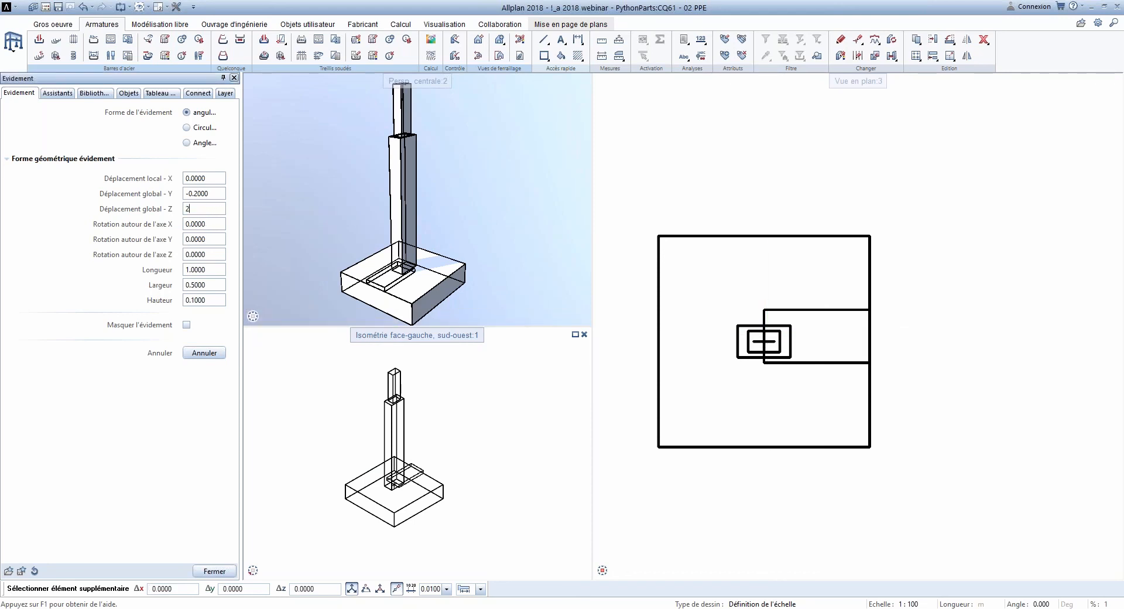
pyautogui.press('Return')
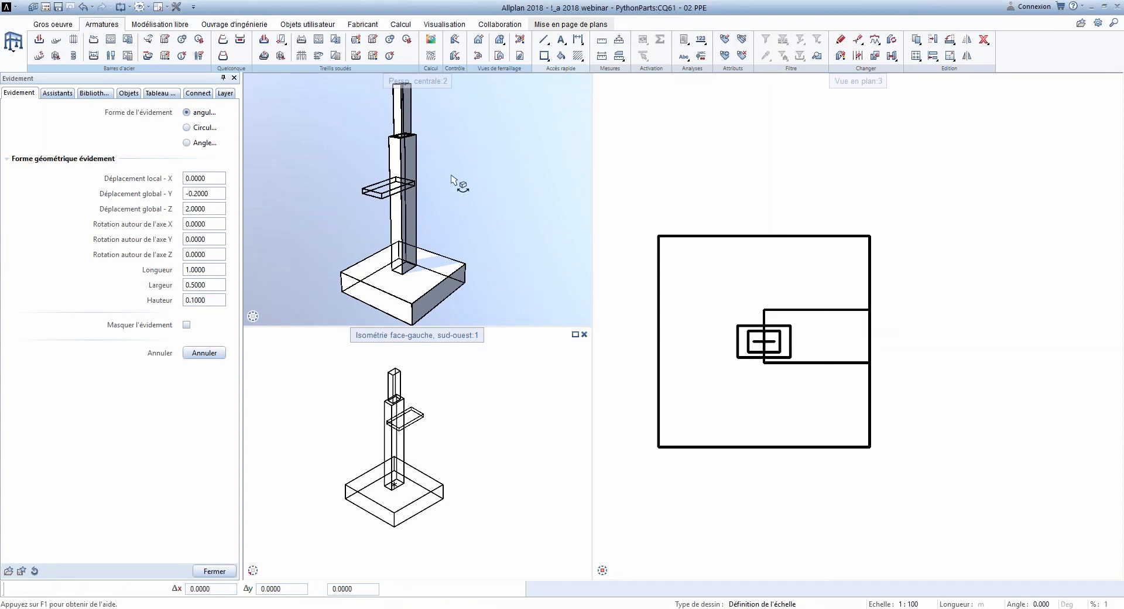
pyautogui.keyDown('shift'); pyautogui.moveTo(455, 181); pyautogui.dragTo(410, 185, button='middle'); pyautogui.keyUp('shift')
pyautogui.scroll(5, 447, 199)
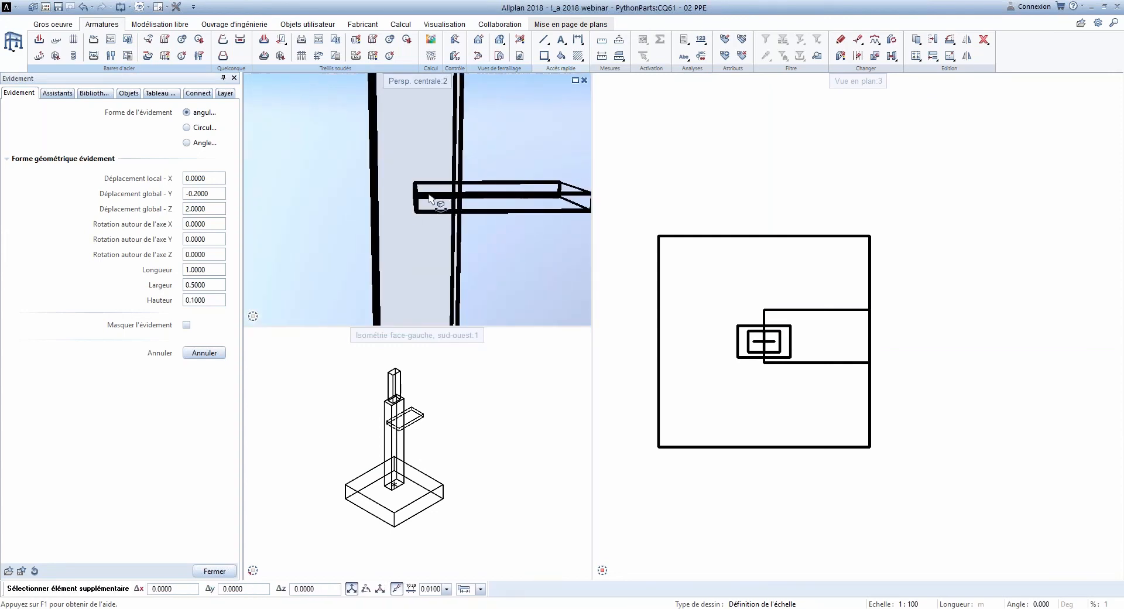
pyautogui.click(214, 571)
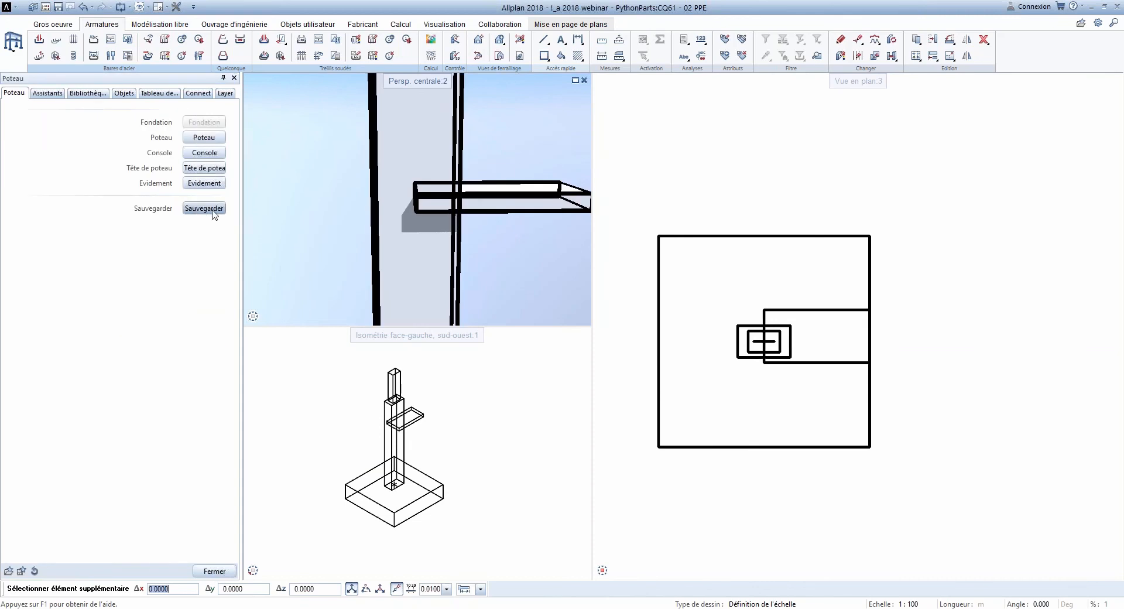
# Step: Save the column assembly to the desktop as pypsub file 02 and leave the column editor
pyautogui.click(204, 209)
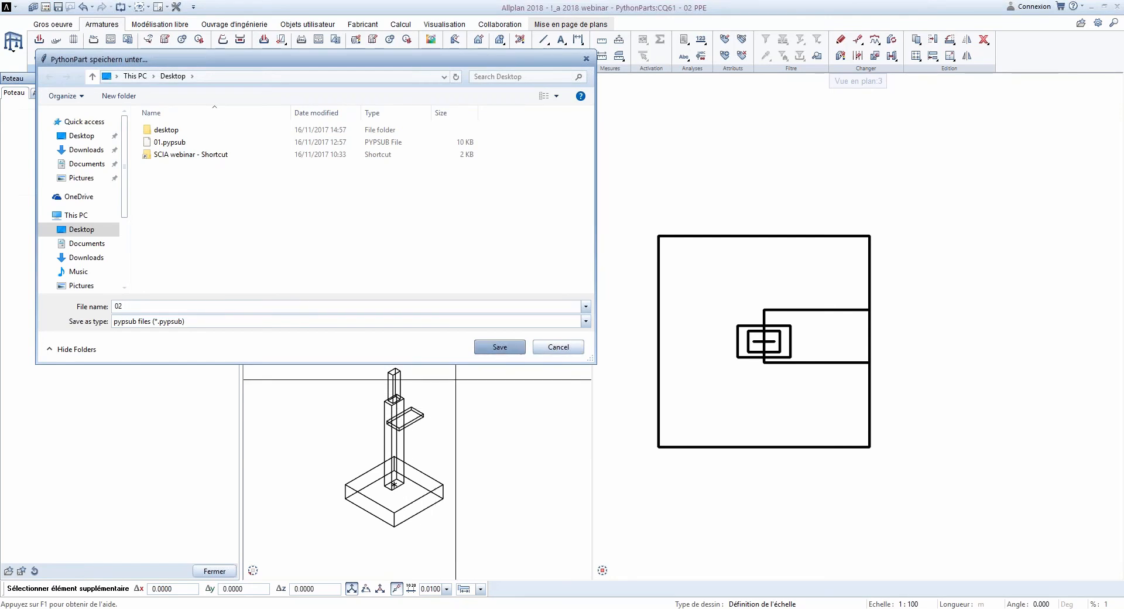
pyautogui.click(499, 348)
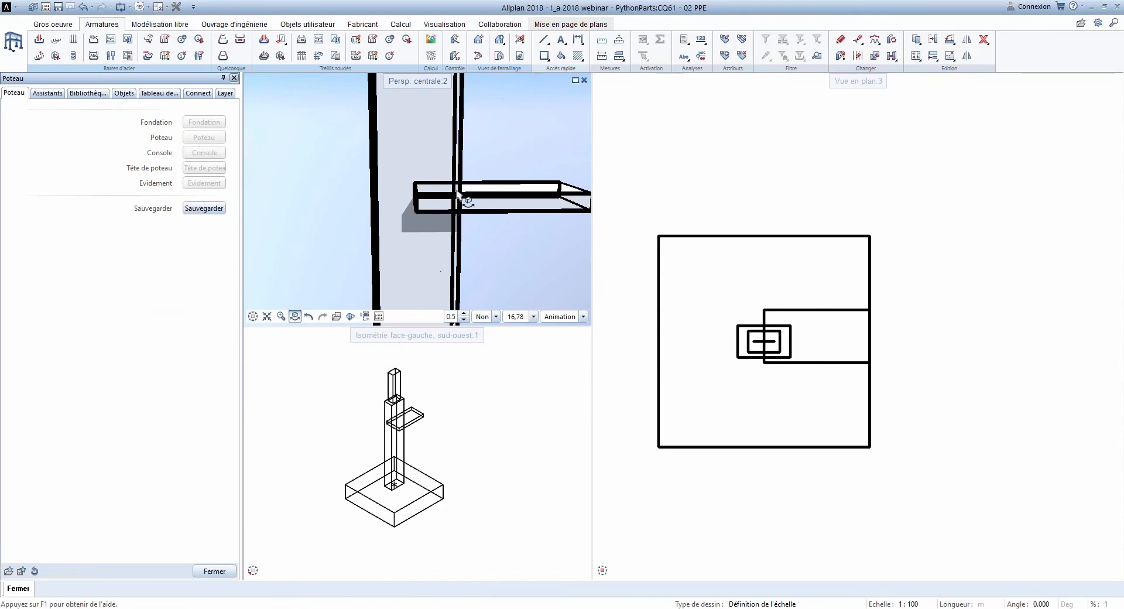
pyautogui.click(215, 571)
pyautogui.scroll(-2, 626, 188)
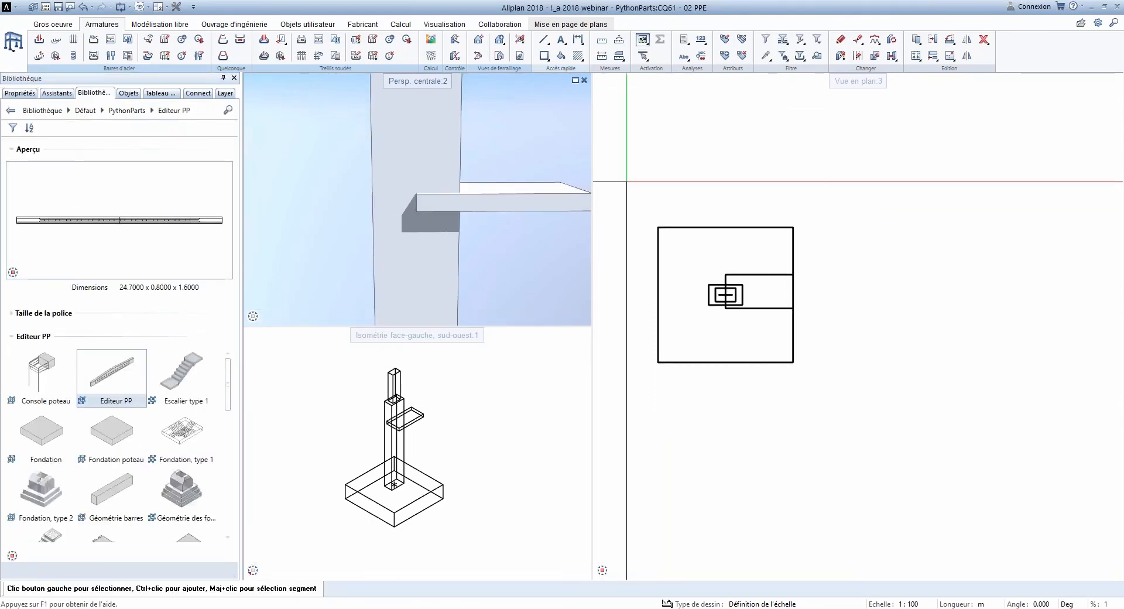
# Step: Switch to drawing file 62 and place the desktop file 02.pypsub there using the Interprète PP library element
pyautogui.press('F2')
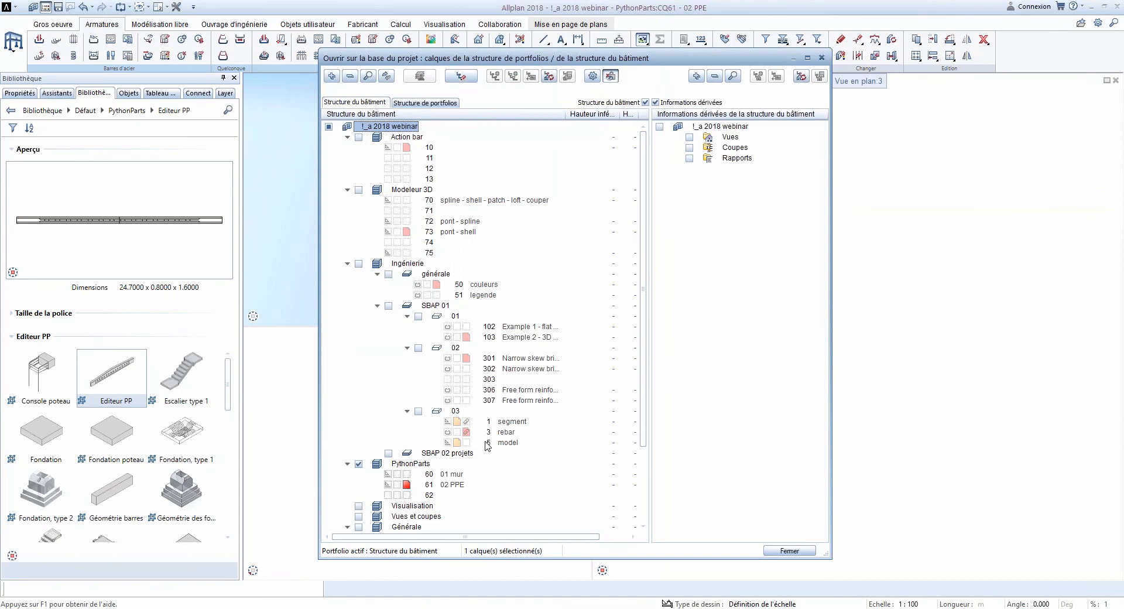
pyautogui.doubleClick(429, 495)
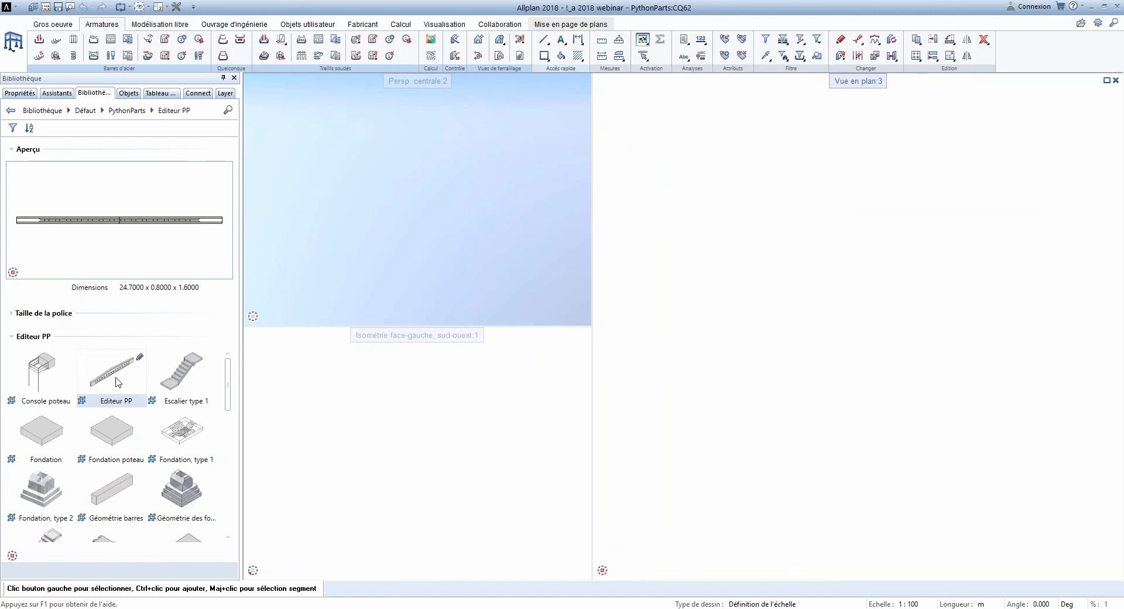
pyautogui.scroll(-3, 161, 455)
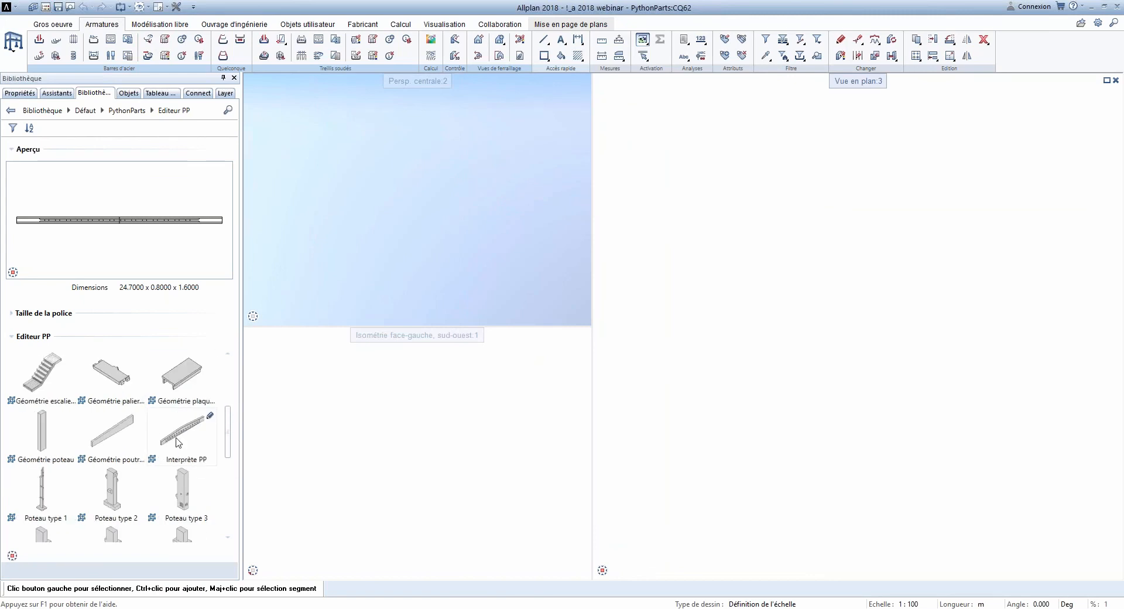
pyautogui.scroll(3, 170, 439)
pyautogui.scroll(-2, 125, 390)
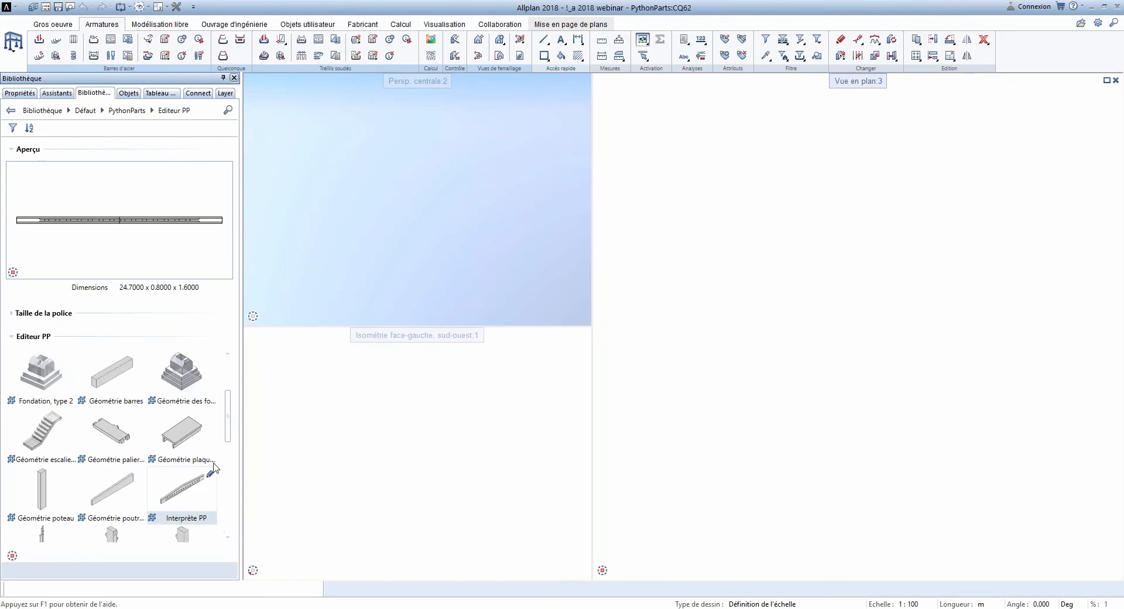
pyautogui.click(180, 492)
pyautogui.click(81, 135)
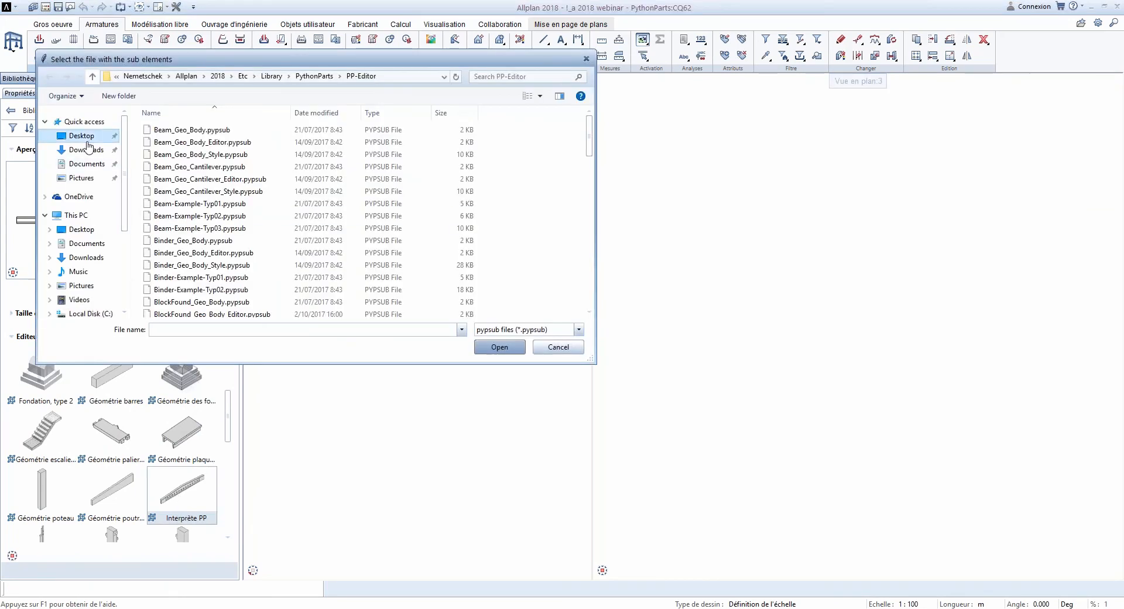
pyautogui.click(170, 155)
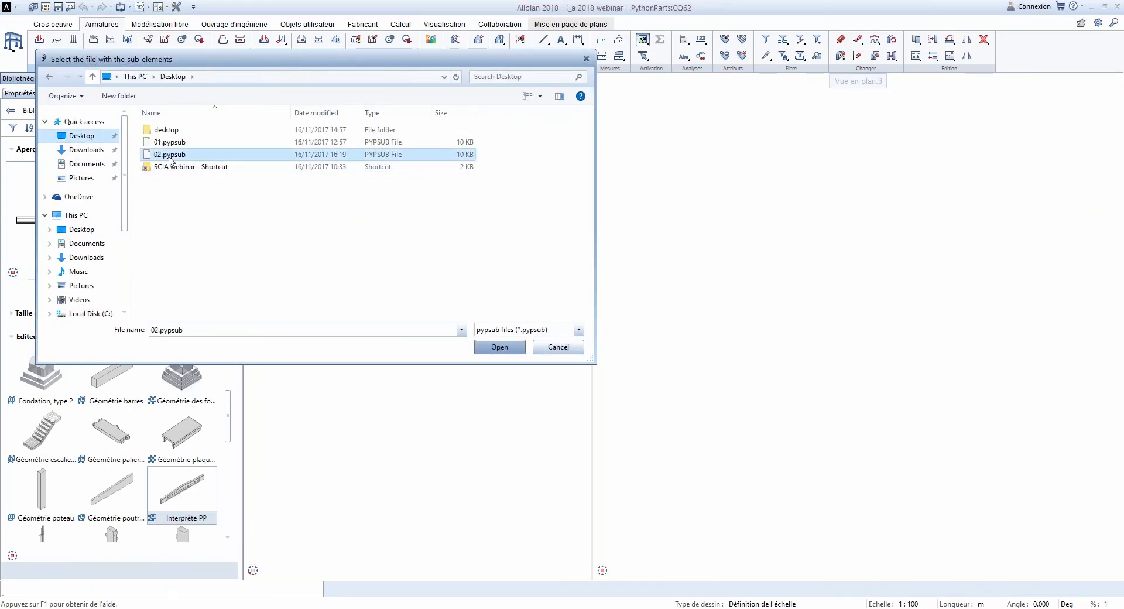
pyautogui.click(500, 349)
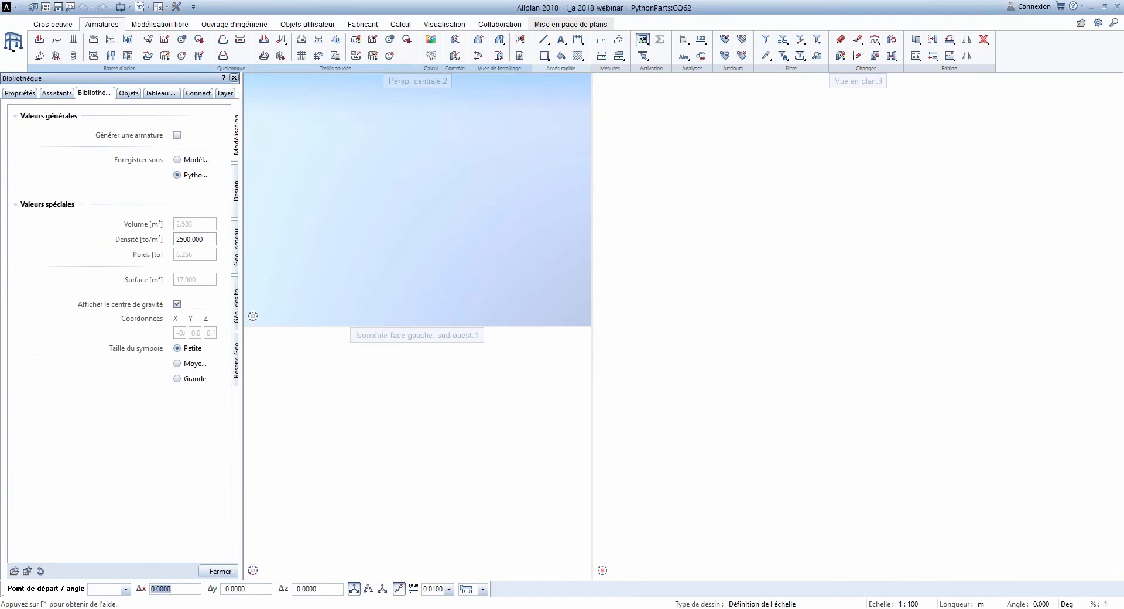
pyautogui.click(438, 469)
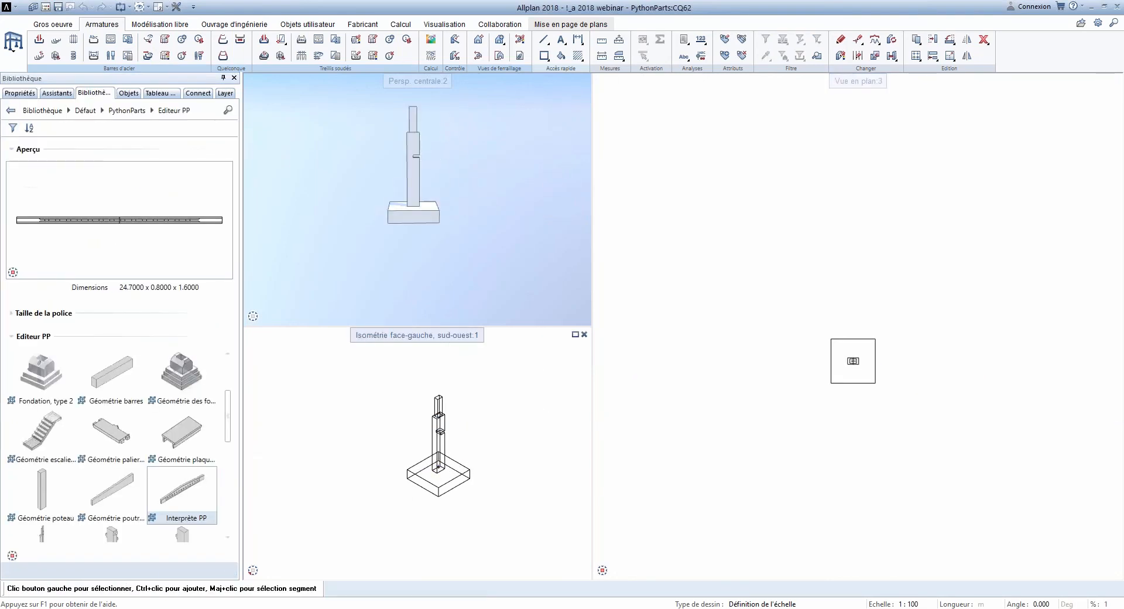
# Step: Open the placed column for editing and activate the upper column section to show its geometry parameters
pyautogui.click(442, 441)
pyautogui.press('Delete')
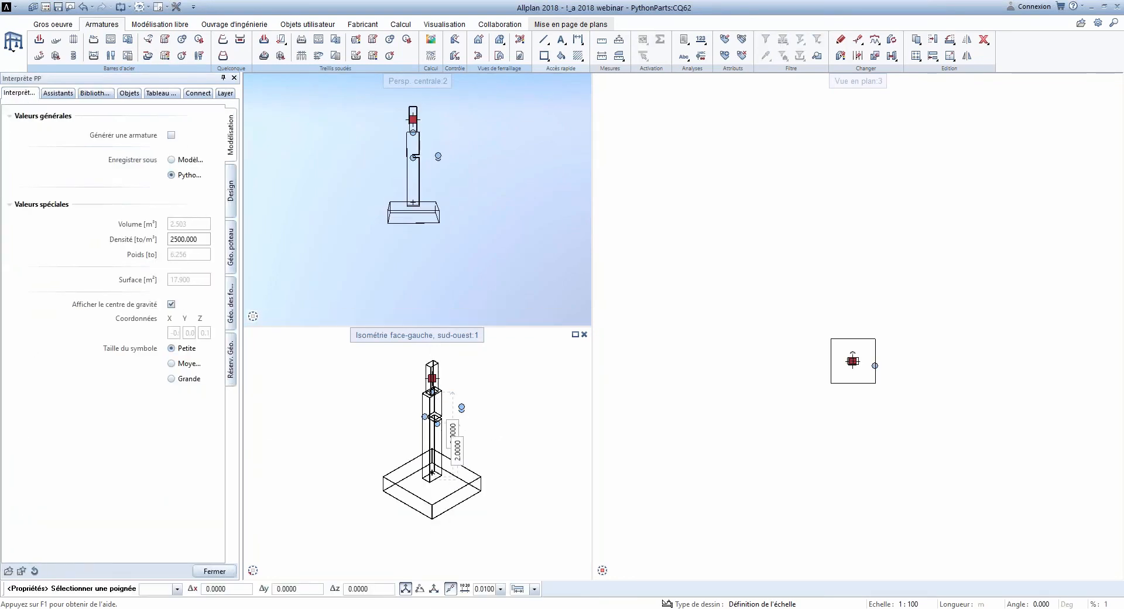
pyautogui.scroll(3, 411, 118)
pyautogui.scroll(-1, 473, 179)
pyautogui.keyDown('shift'); pyautogui.moveTo(482, 193); pyautogui.dragTo(505, 199); pyautogui.keyUp('shift')
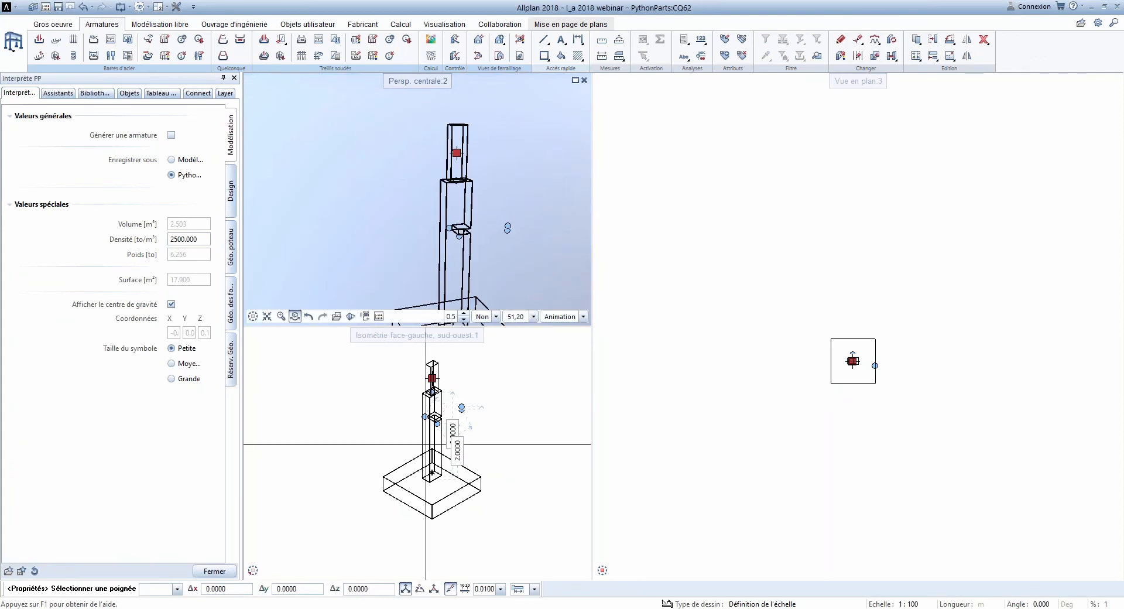
pyautogui.scroll(3, 436, 383)
pyautogui.scroll(3, 431, 381)
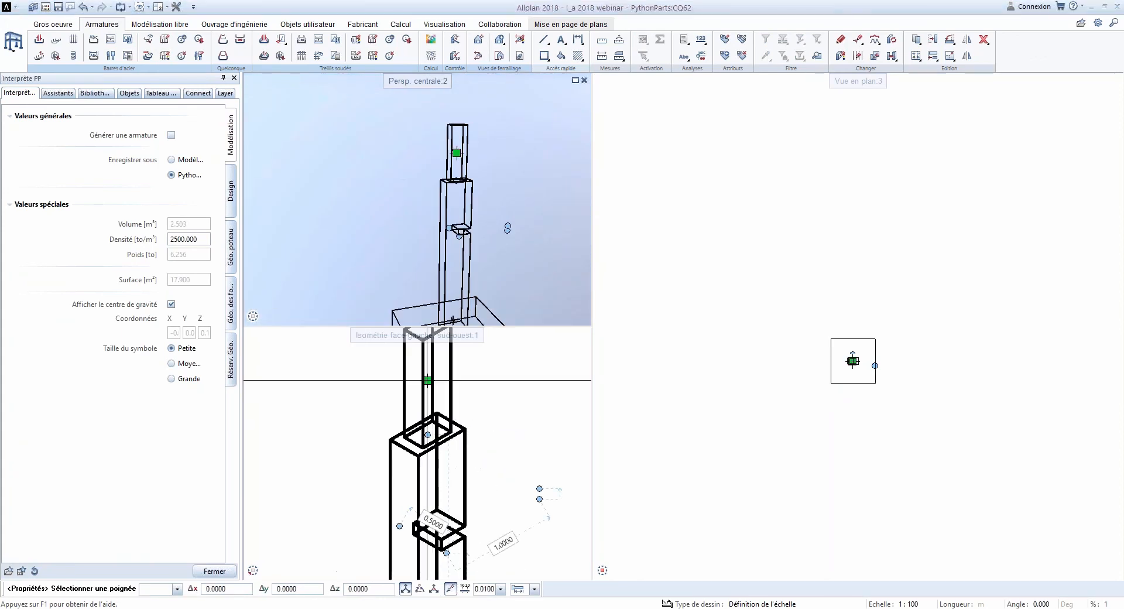
pyautogui.click(429, 380)
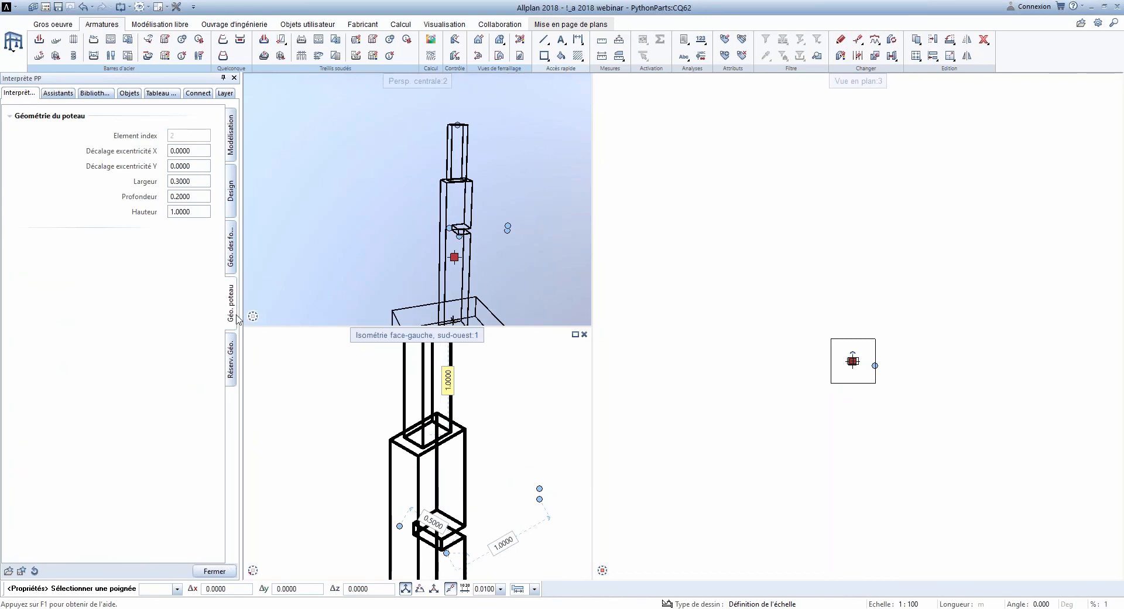
pyautogui.scroll(-3, 455, 452)
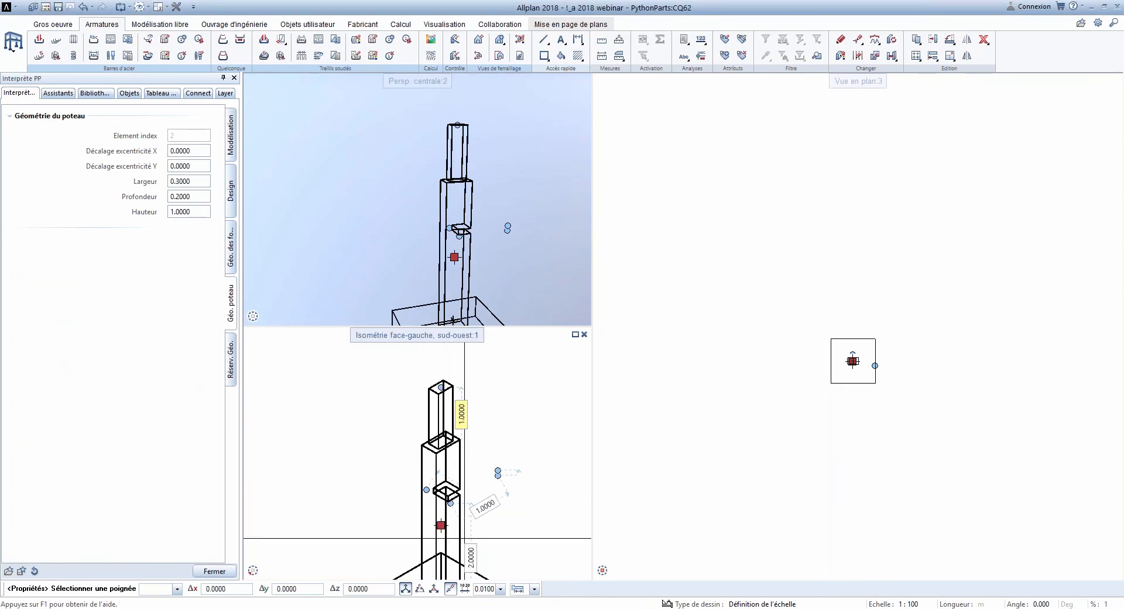
# Step: Set the height of the placed column's upper section to 2 m
pyautogui.click(441, 527)
pyautogui.moveTo(448, 463); pyautogui.dragTo(421, 399, button='middle')
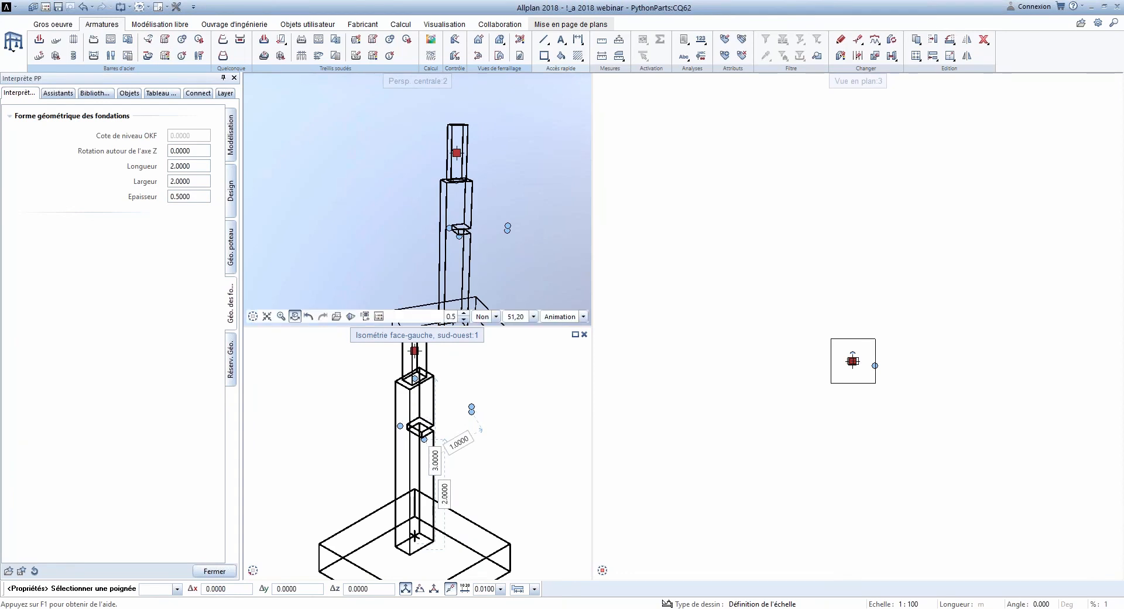
pyautogui.scroll(-2, 476, 219)
pyautogui.scroll(-2, 433, 477)
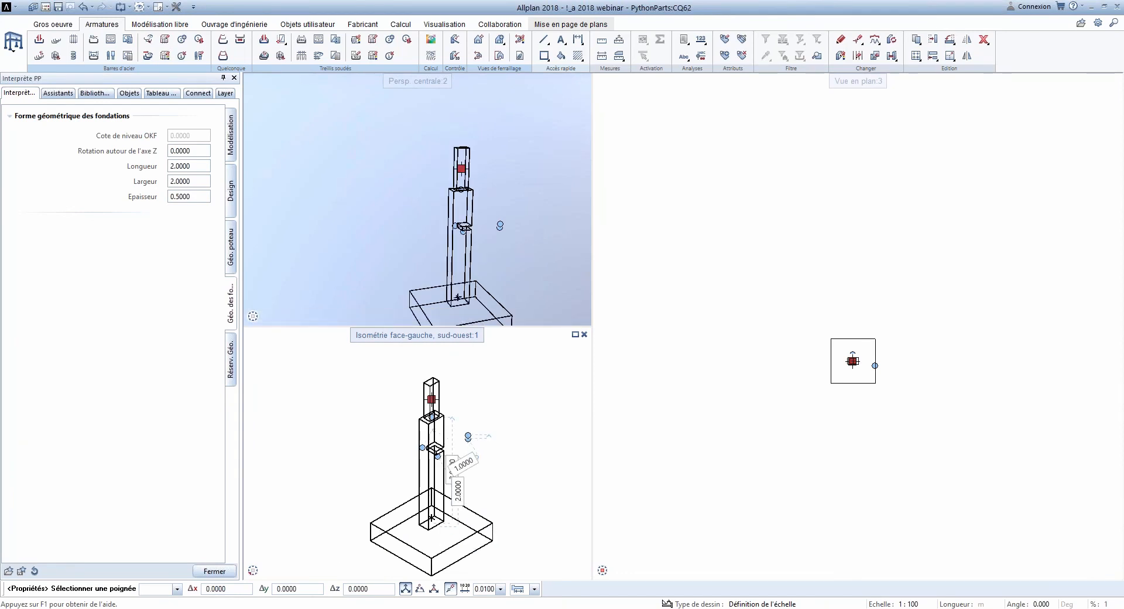
pyautogui.scroll(3, 441, 417)
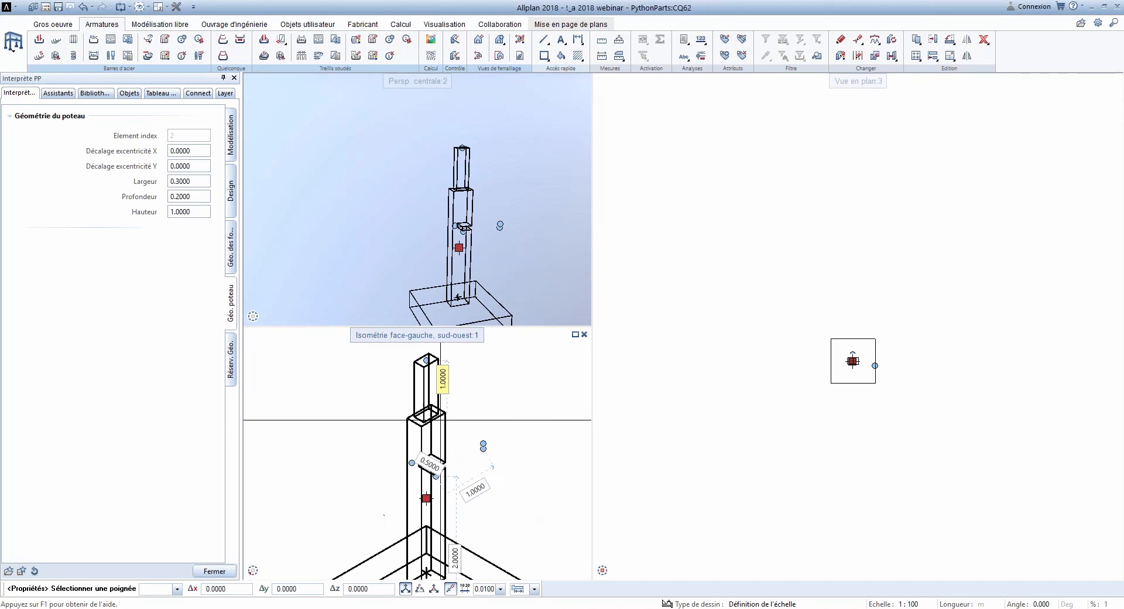
pyautogui.write('2')
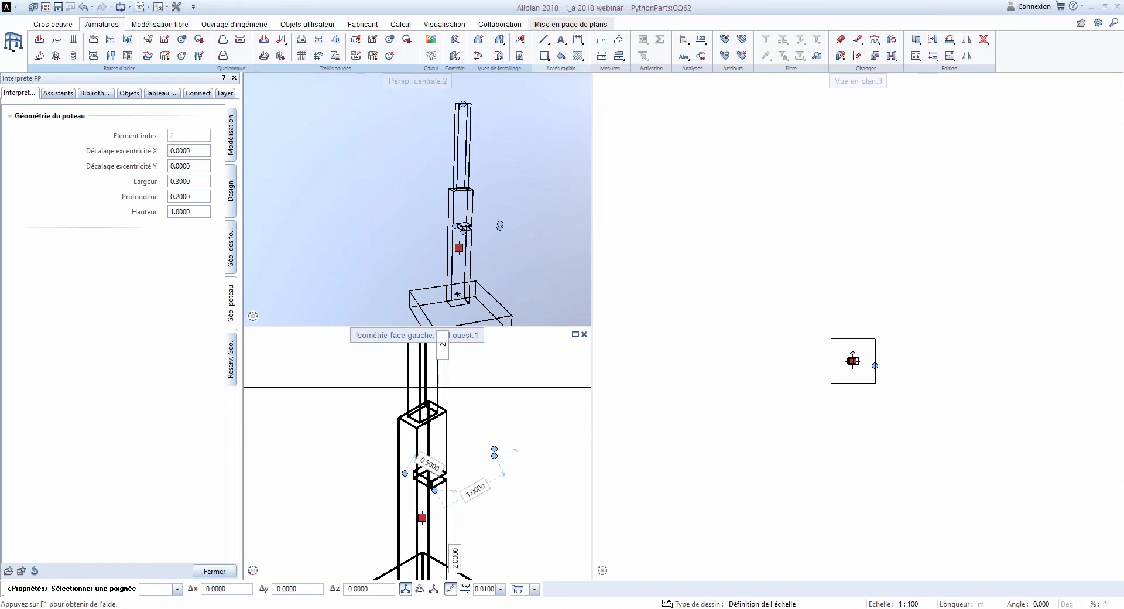
pyautogui.press('Return')
pyautogui.scroll(-2, 435, 436)
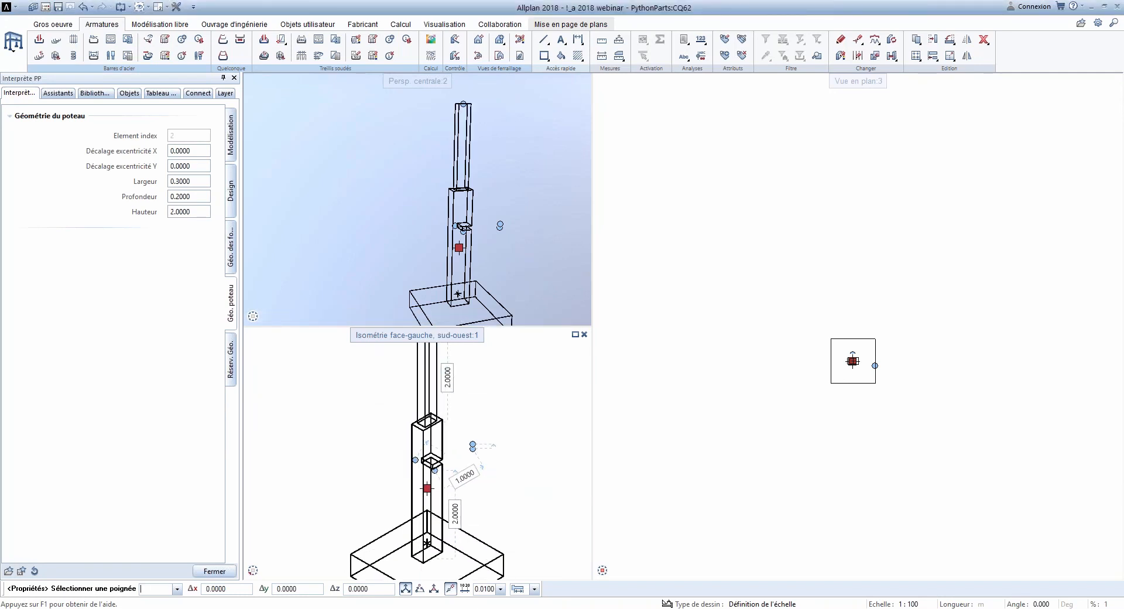
# Step: Set the height of the column's lower section to 5 m and finish editing the column
pyautogui.click(427, 488)
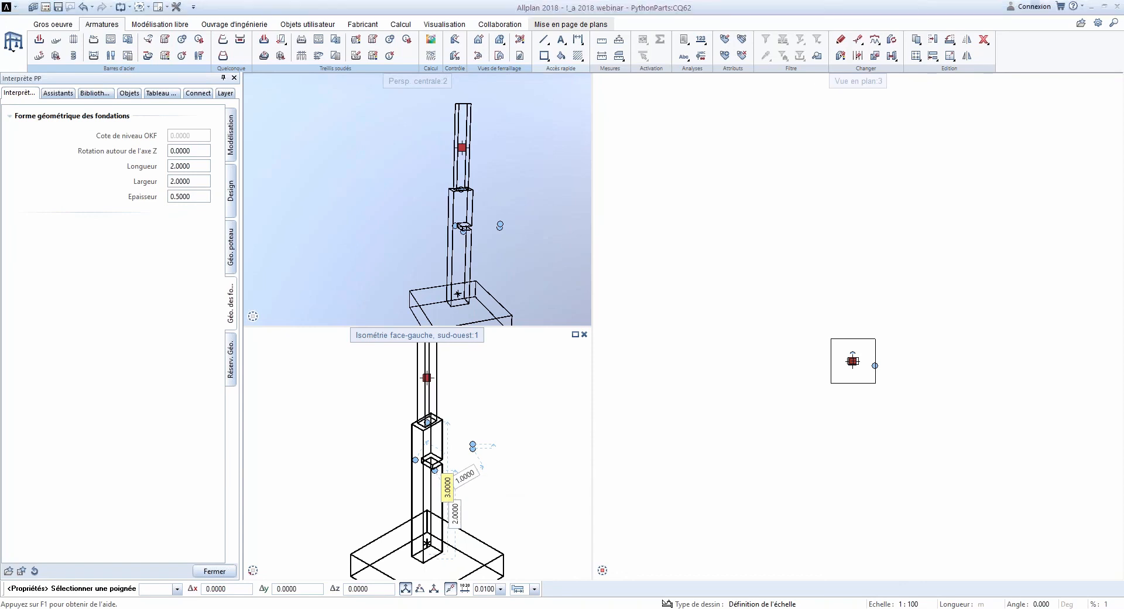
pyautogui.write('5')
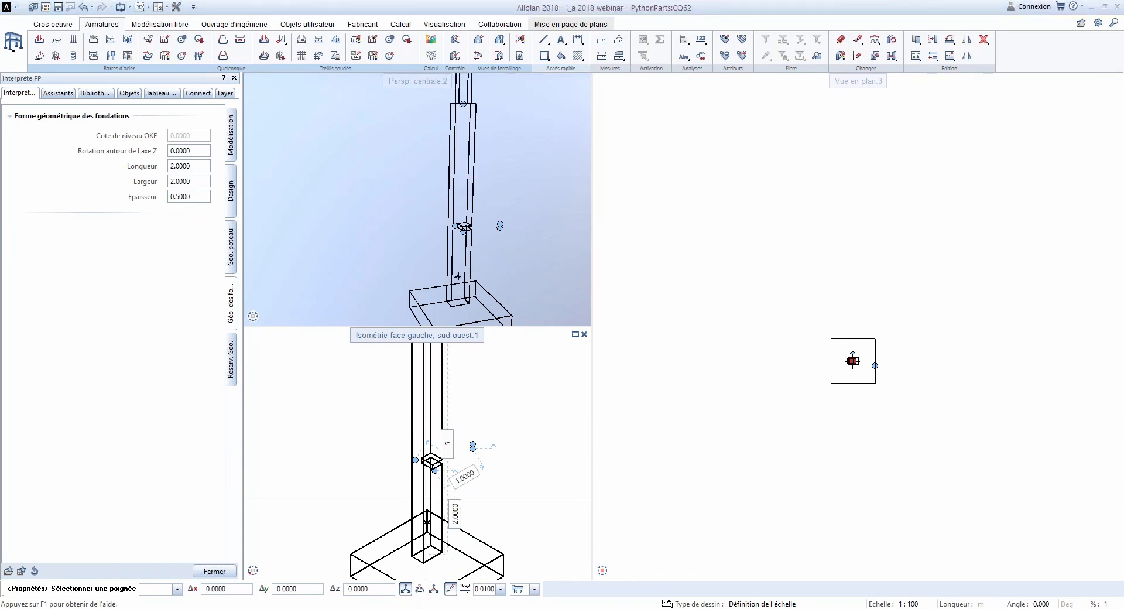
pyautogui.press('Return')
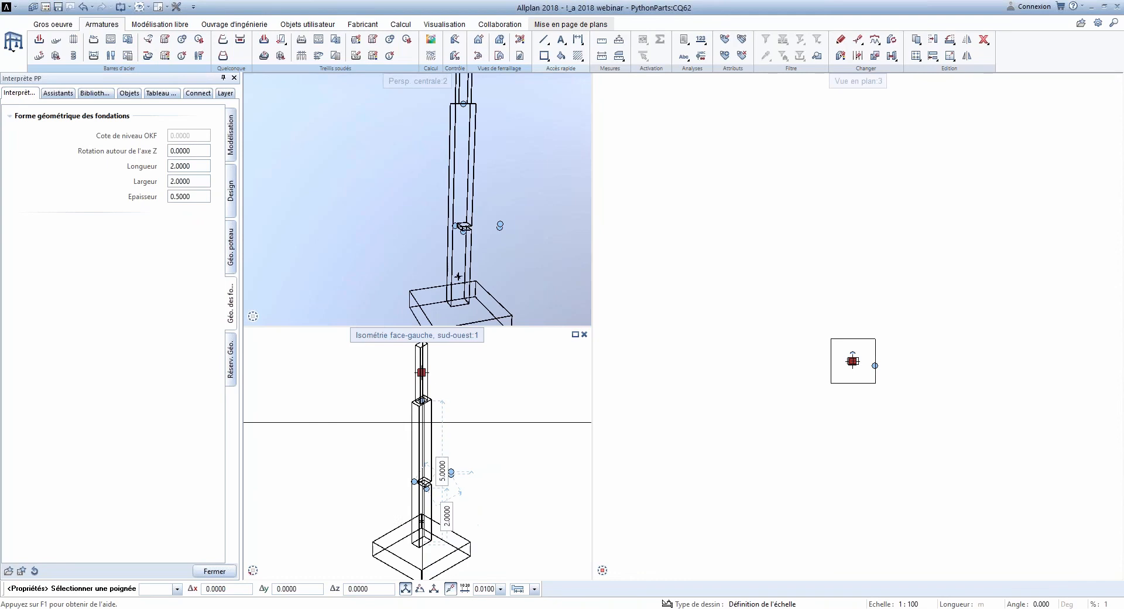
pyautogui.scroll(5, 433, 492)
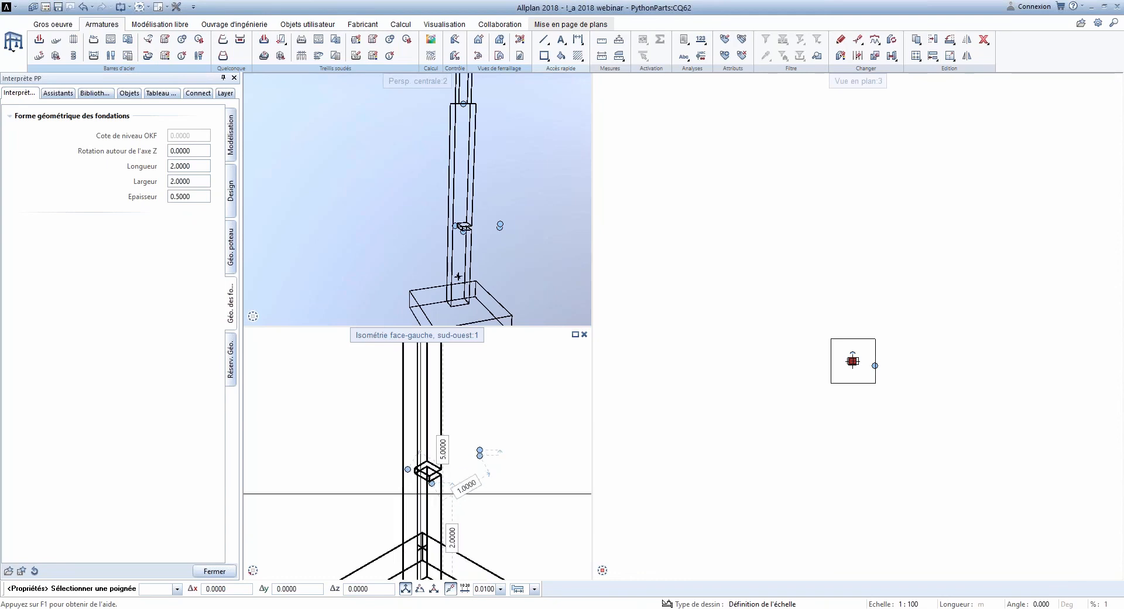
pyautogui.scroll(3, 557, 409)
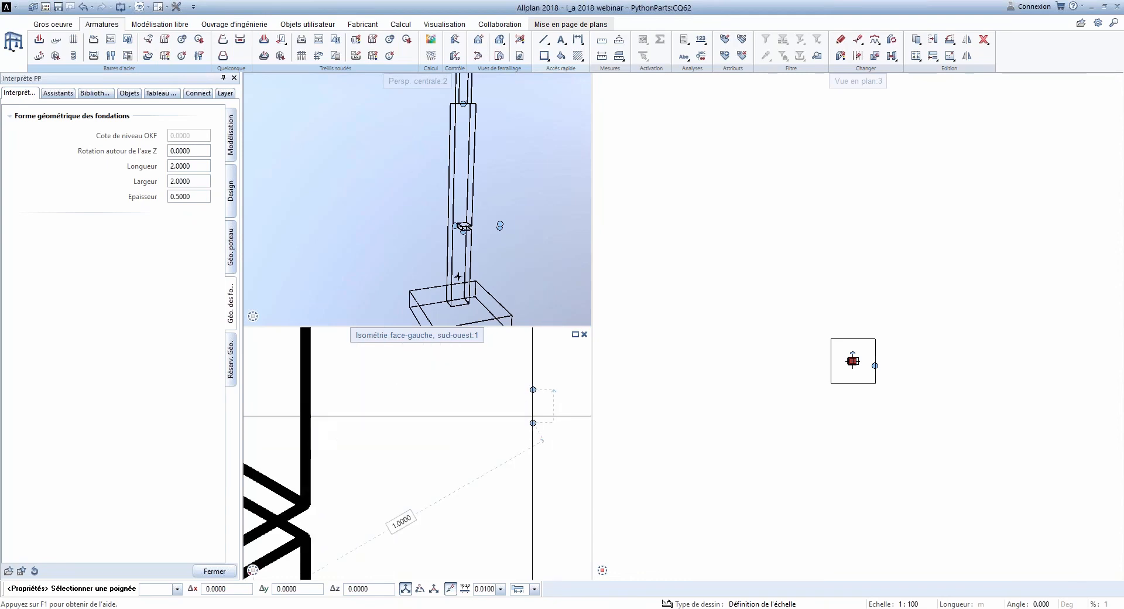
pyautogui.scroll(-5, 534, 418)
pyautogui.press('Escape')
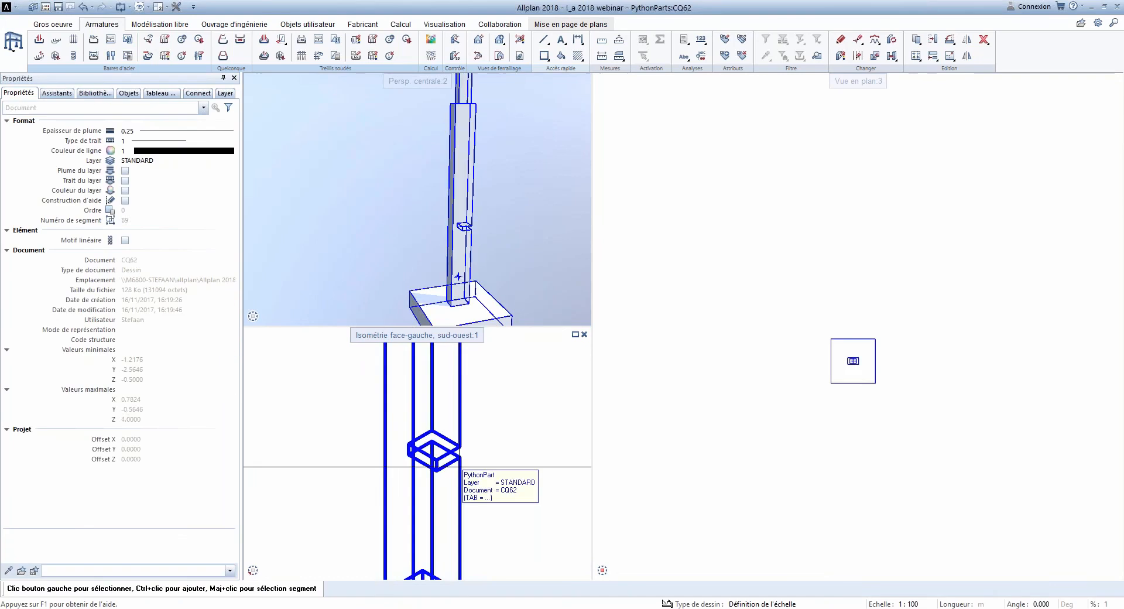
# Step: Reopen the column for editing, stretch the recess upward to a height of about 0.43 m, and finish the edit
pyautogui.click(460, 467)
pyautogui.doubleClick(442, 443)
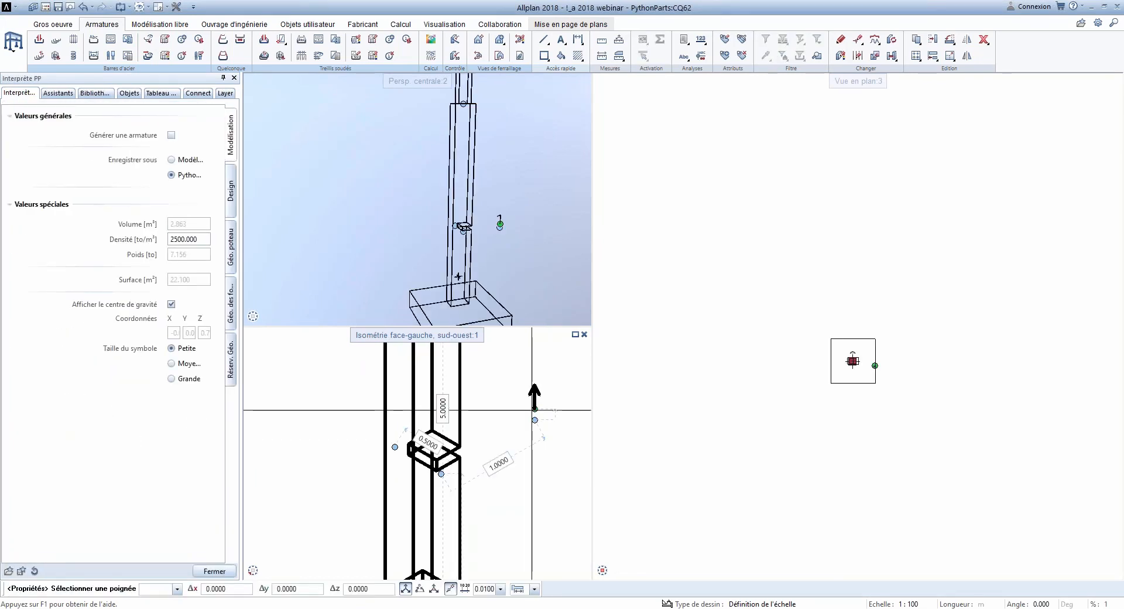
pyautogui.click(535, 420)
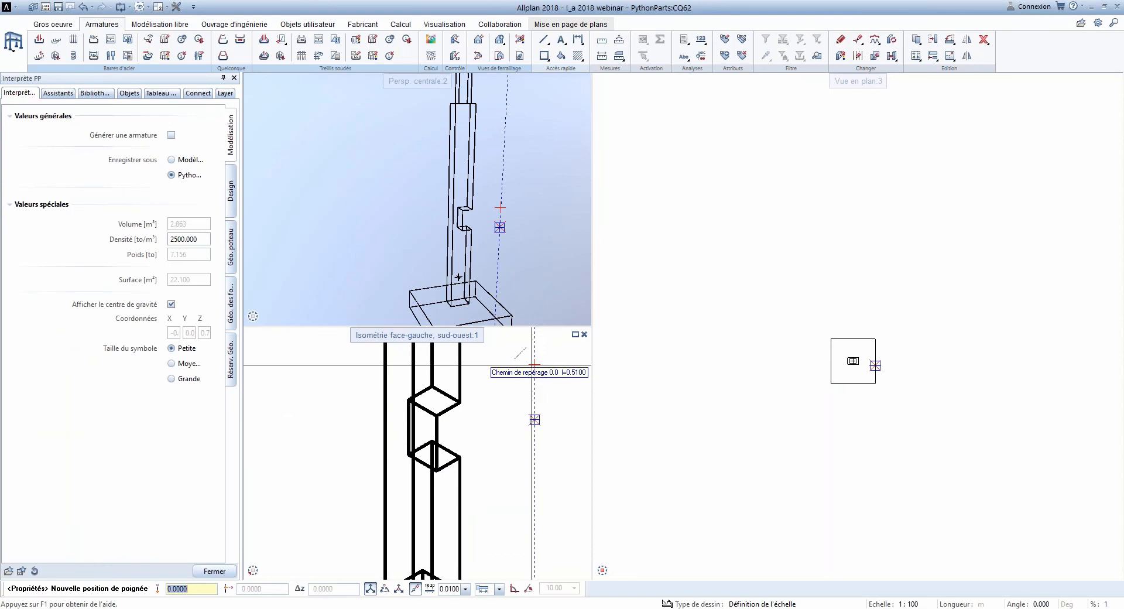
pyautogui.click(524, 373)
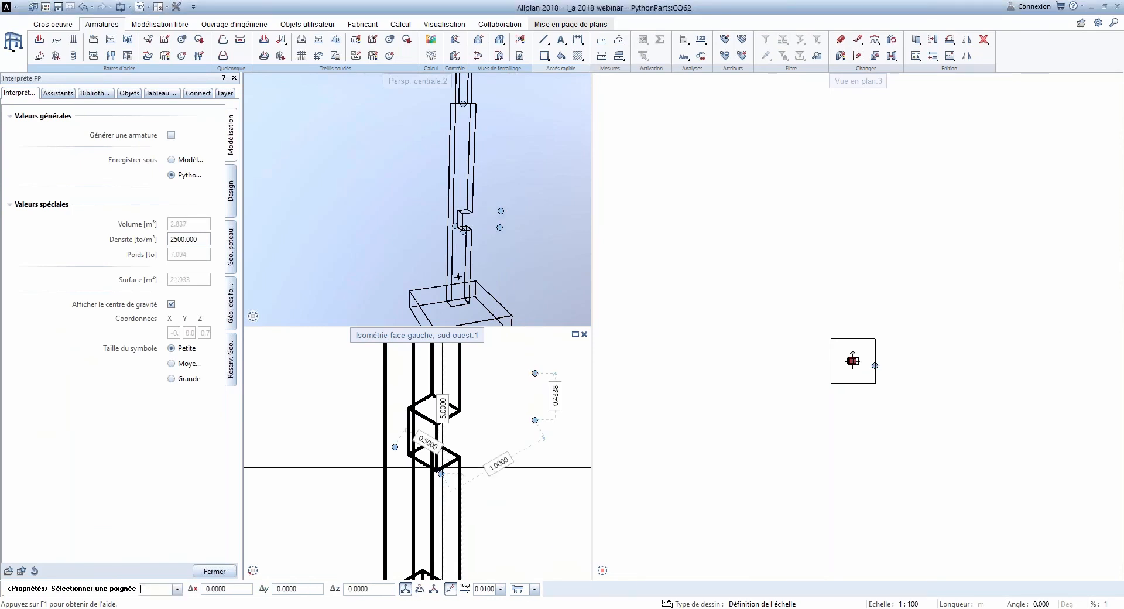
pyautogui.click(432, 475)
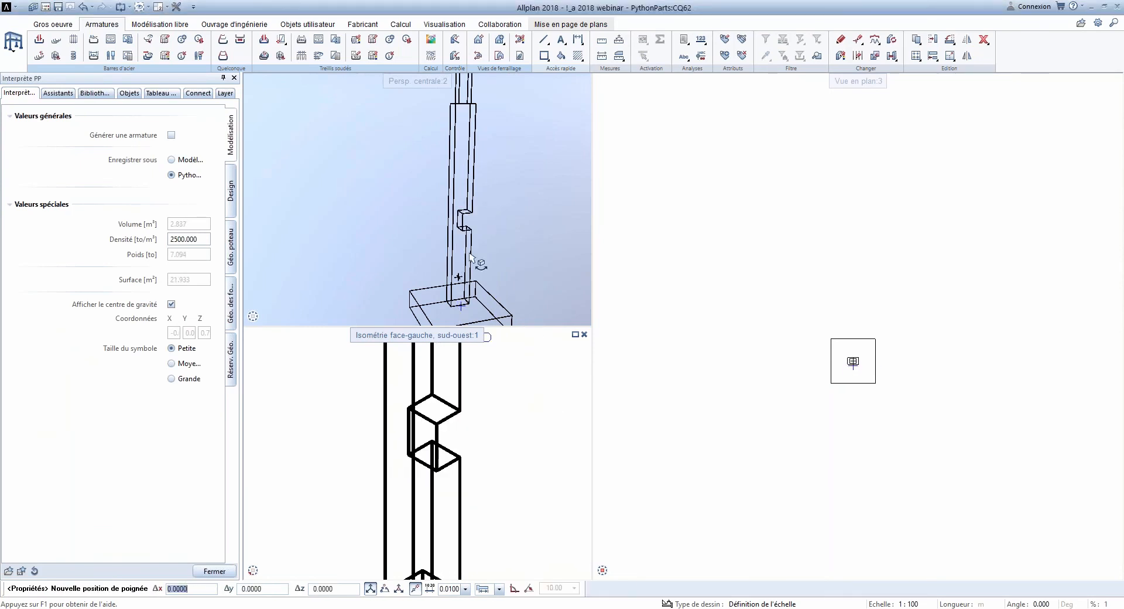
pyautogui.click(483, 276)
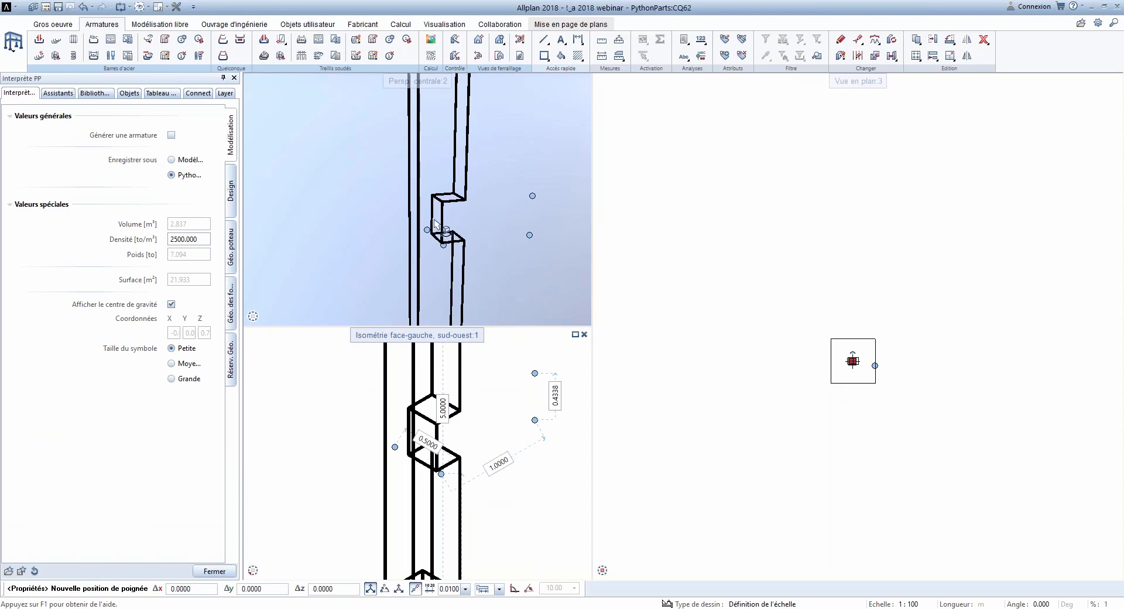
pyautogui.press('Escape')
pyautogui.press('Escape')
pyautogui.moveTo(473, 233); pyautogui.dragTo(489, 234, button='middle')
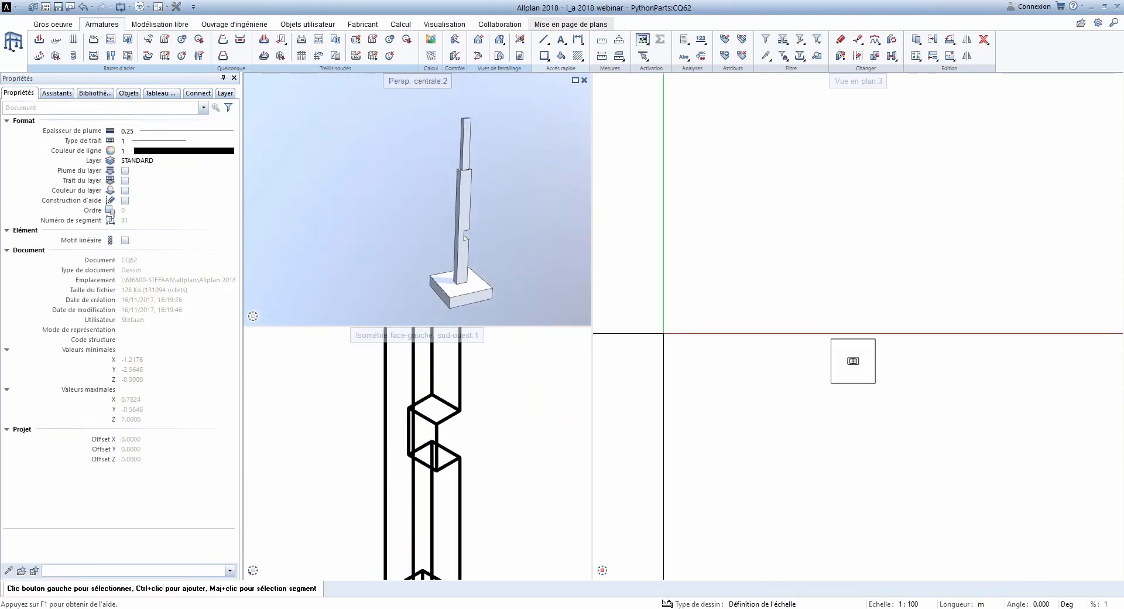
# Step: Place the Poteau type 2 library element in the plan view beside the existing column
pyautogui.click(94, 93)
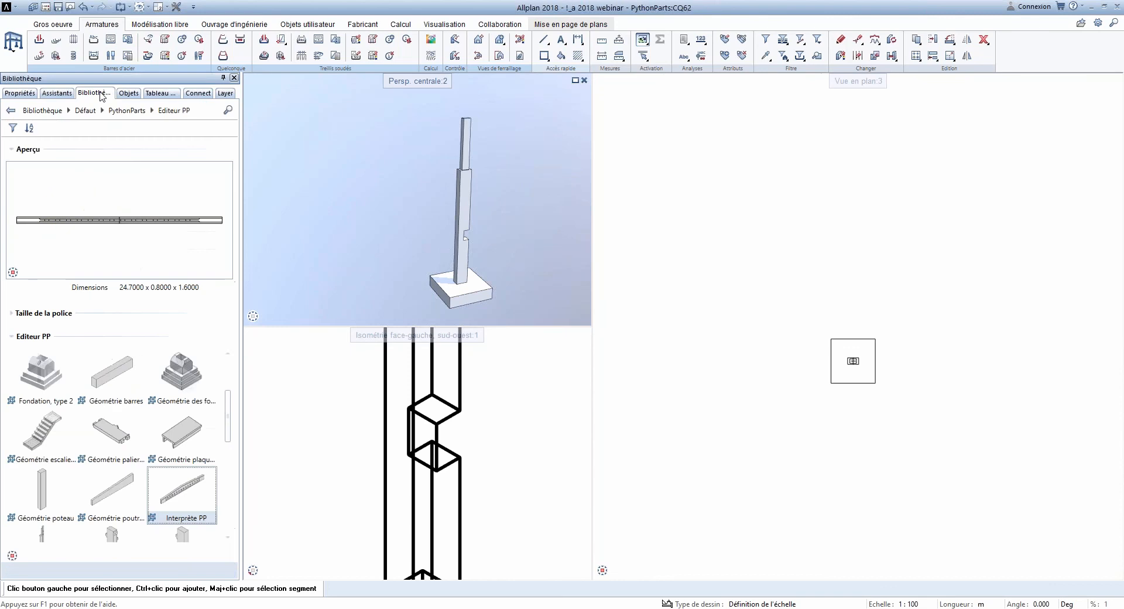
pyautogui.scroll(-2, 152, 471)
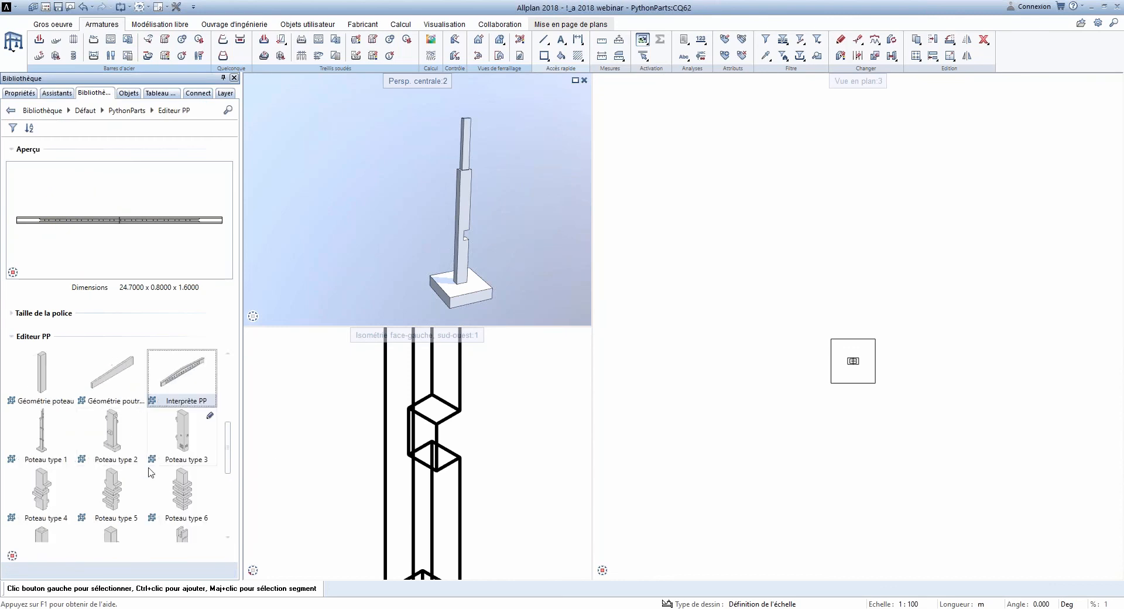
pyautogui.click(115, 443)
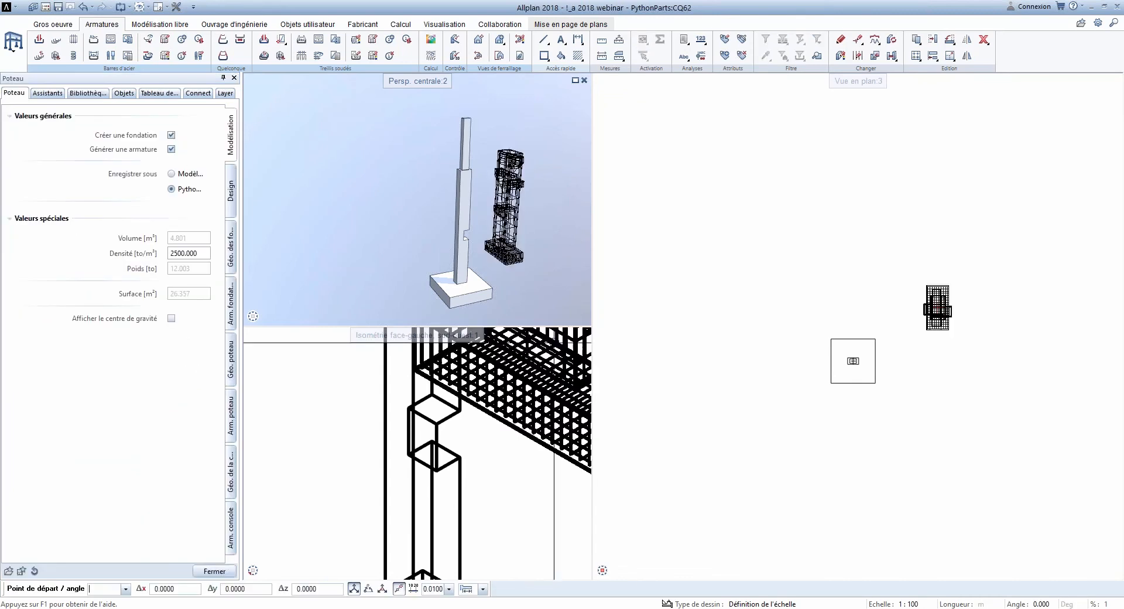
pyautogui.scroll(-1, 483, 205)
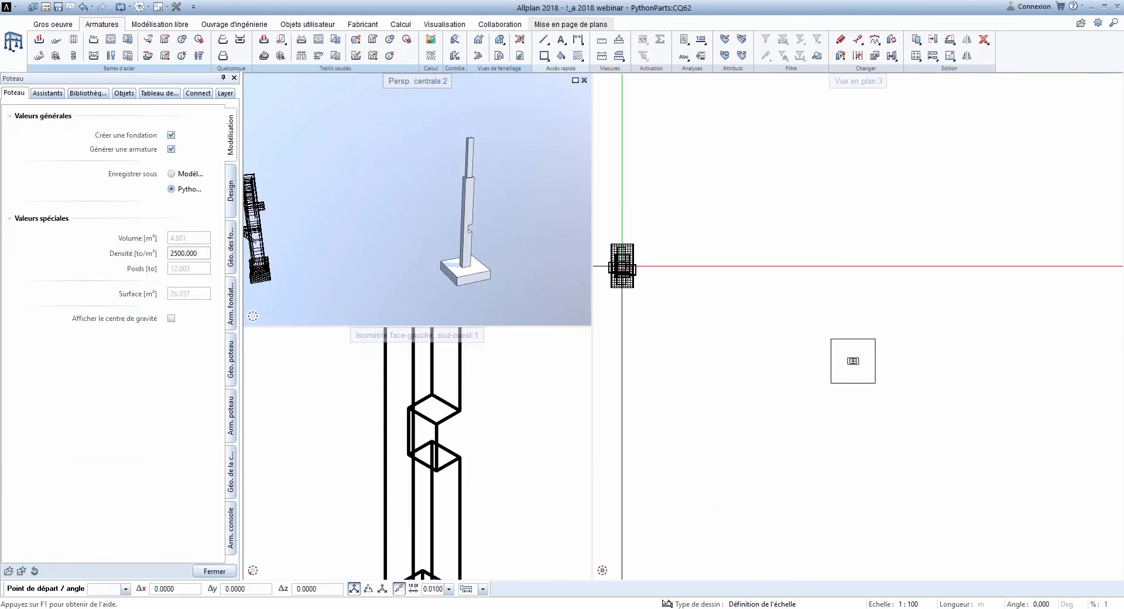
pyautogui.click(763, 370)
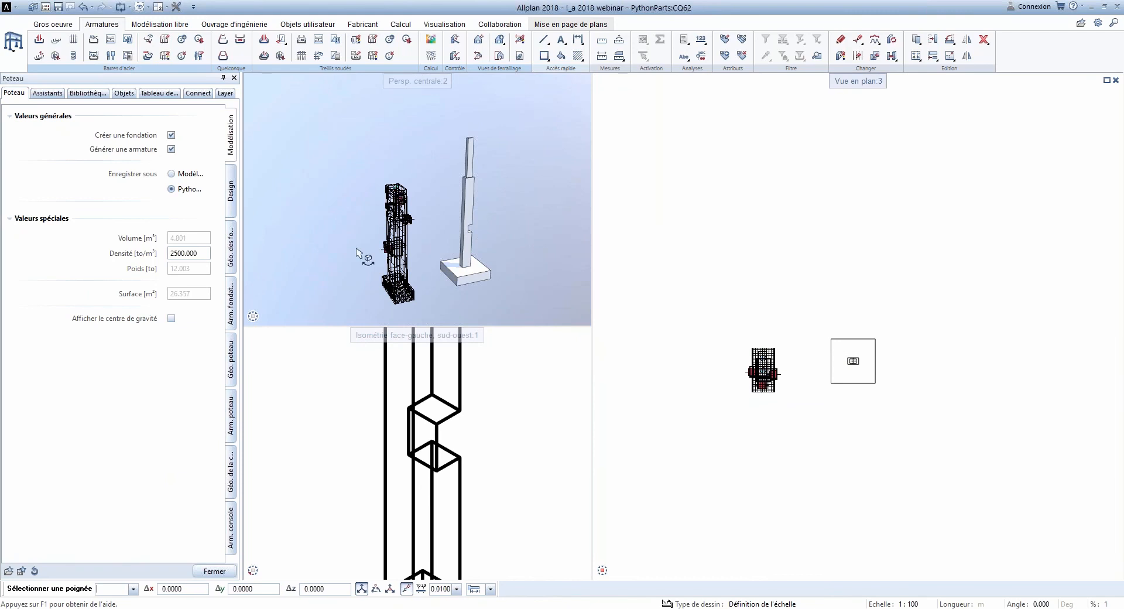
pyautogui.scroll(5, 413, 204)
pyautogui.press('Escape')
pyautogui.scroll(1, 431, 240)
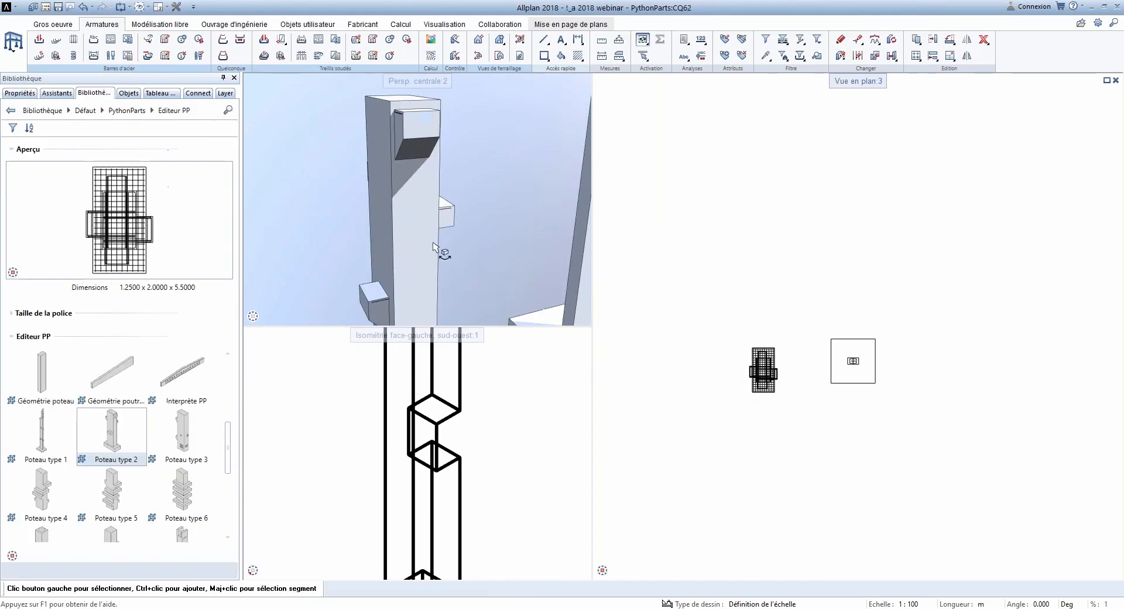
pyautogui.scroll(-4, 439, 249)
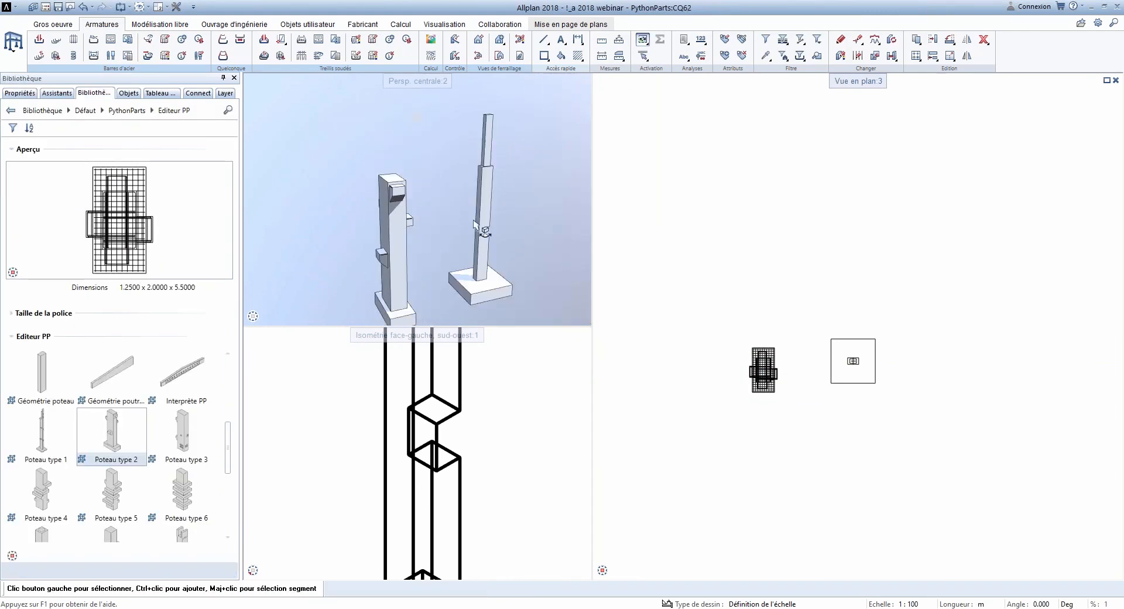
# Step: Reopen the custom column with the recess and enable reinforcement generation for it
pyautogui.doubleClick(449, 404)
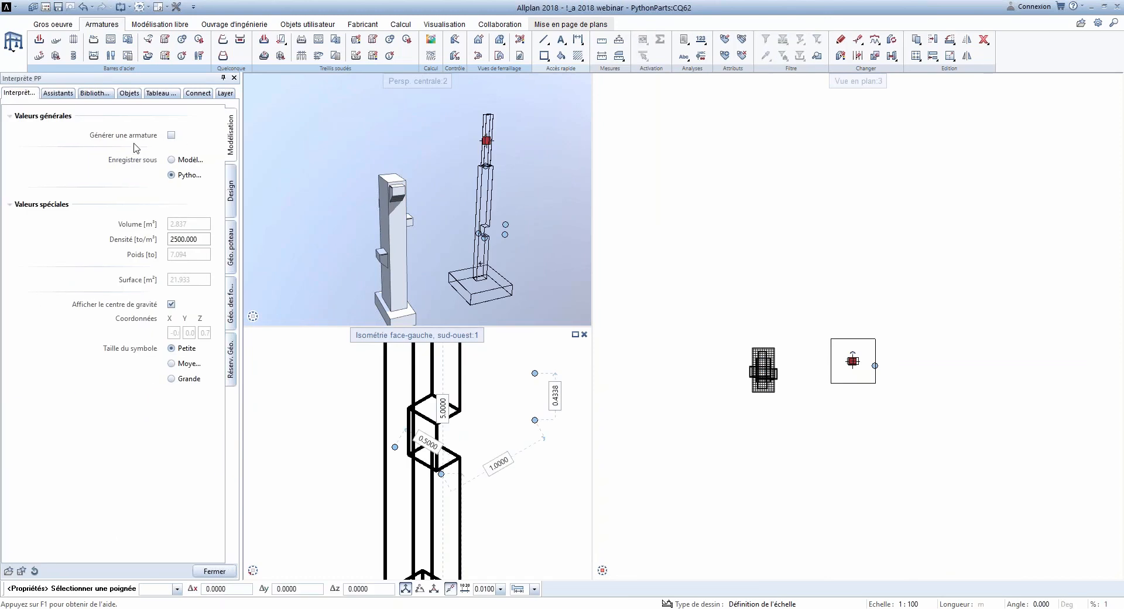
pyautogui.click(171, 135)
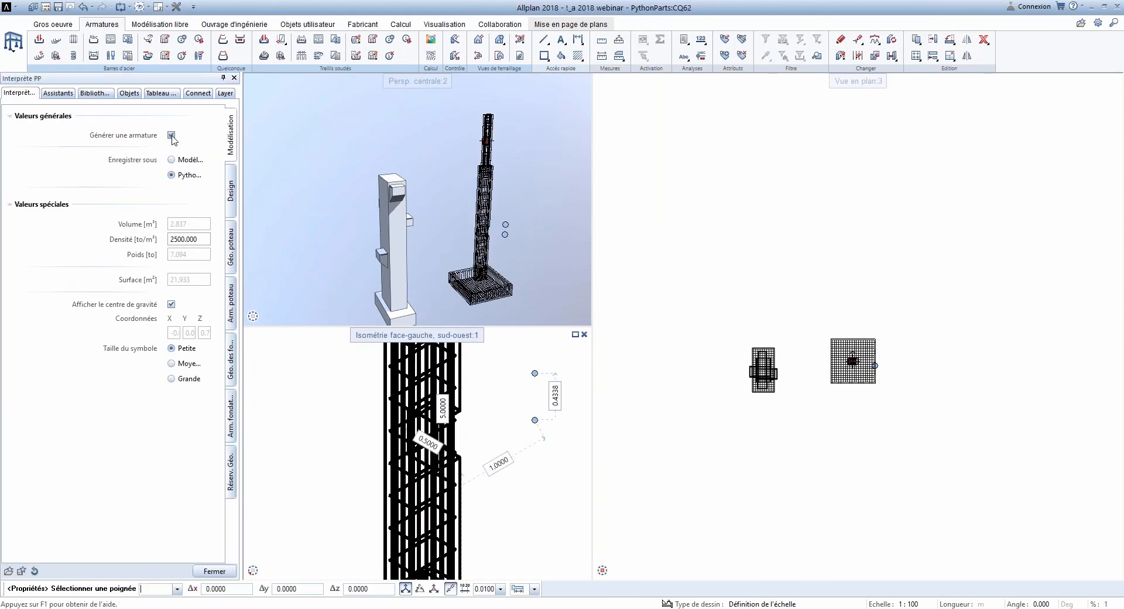
pyautogui.click(172, 136)
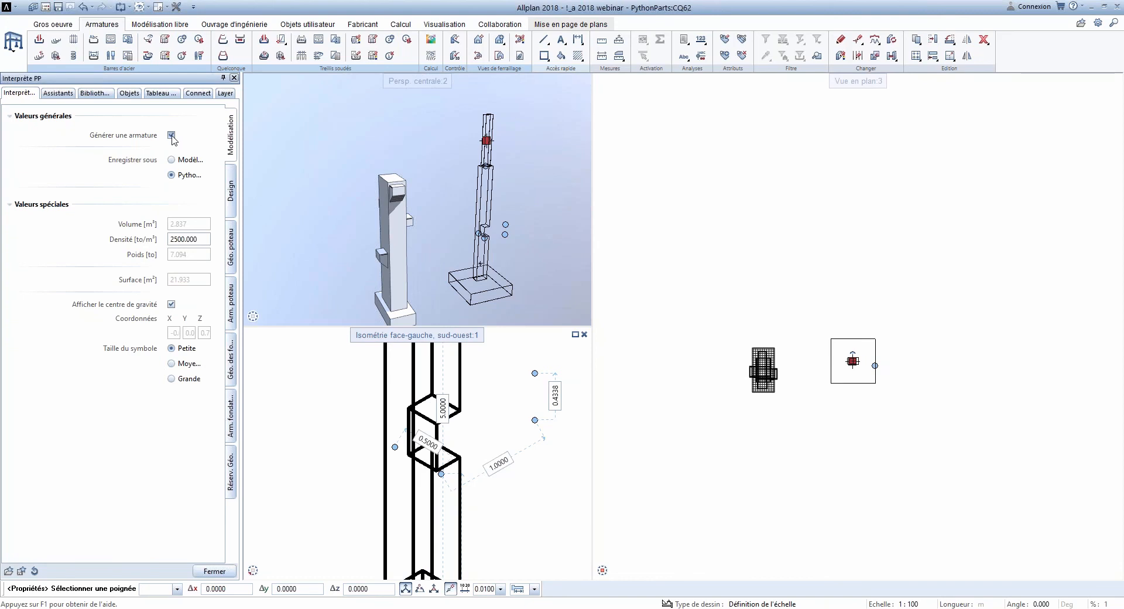
pyautogui.click(172, 135)
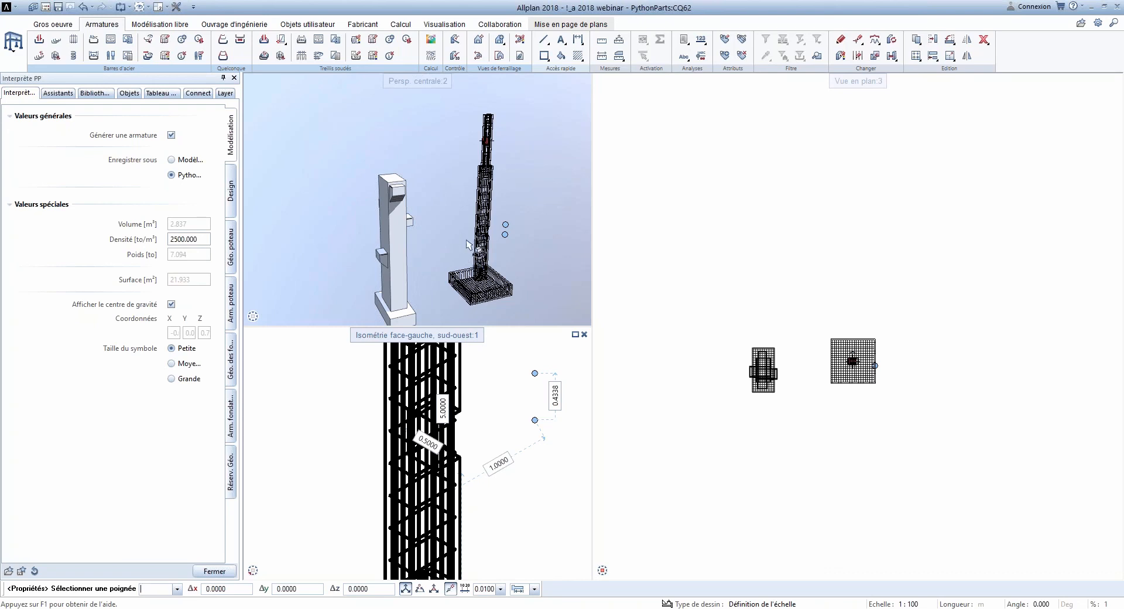
pyautogui.scroll(3, 472, 265)
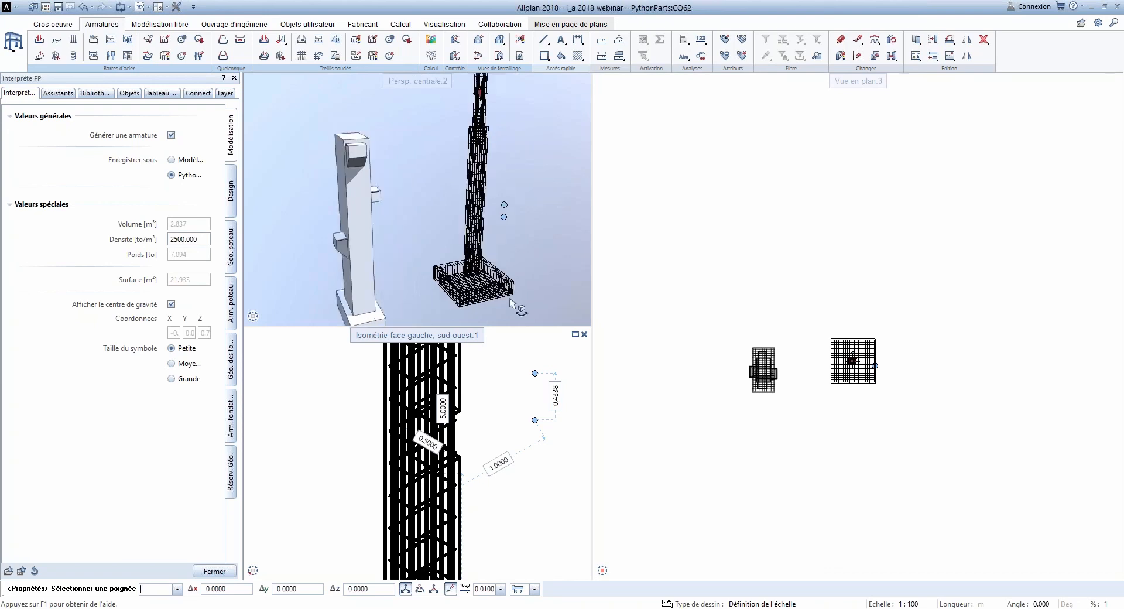
pyautogui.click(172, 136)
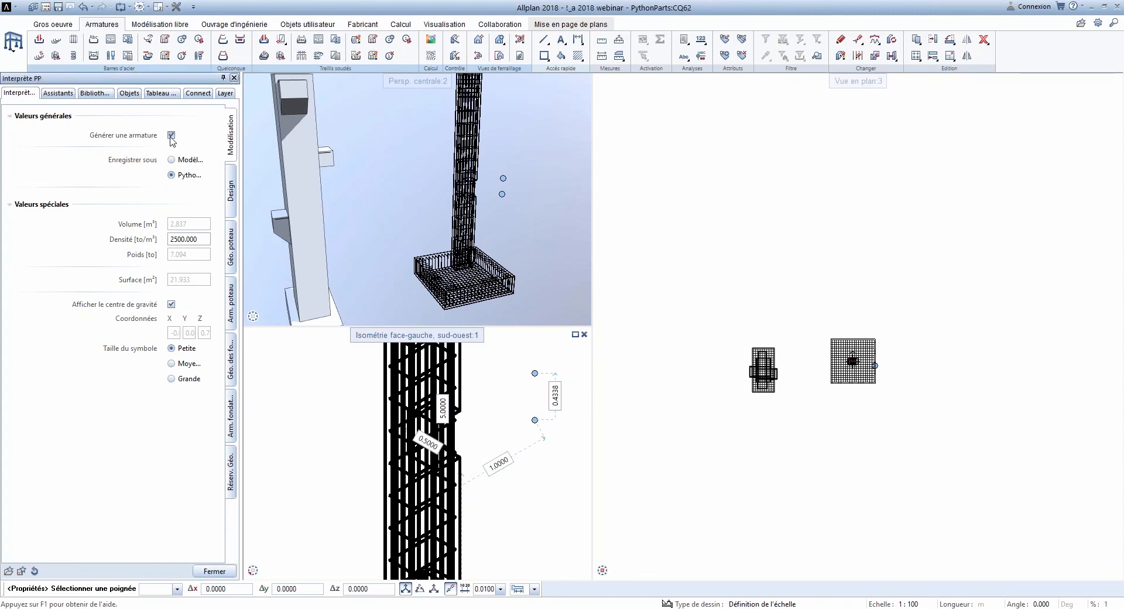
pyautogui.click(171, 136)
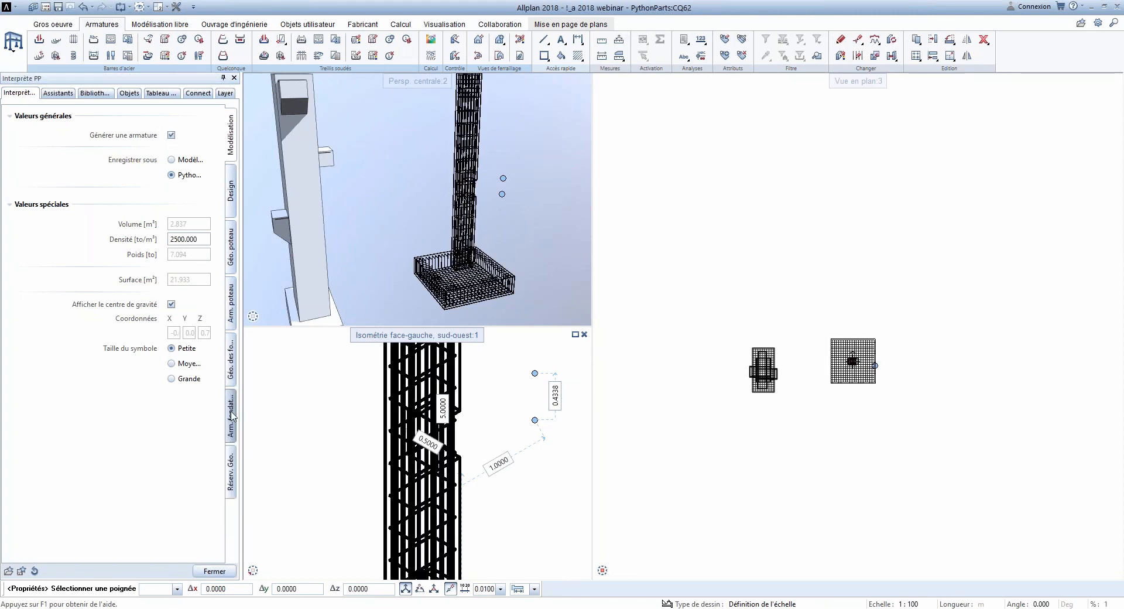
# Step: Review the foundation reinforcement's general values and frame zone I settings, close the column properties, and inspect the bars at the recess
pyautogui.click(231, 416)
pyautogui.click(9, 117)
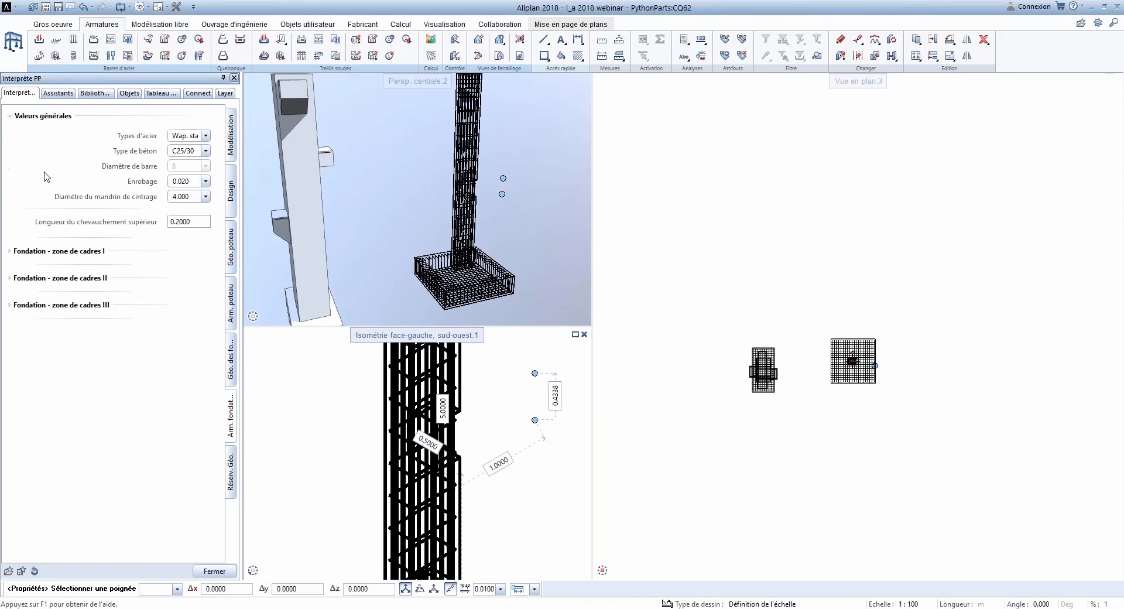
pyautogui.click(10, 251)
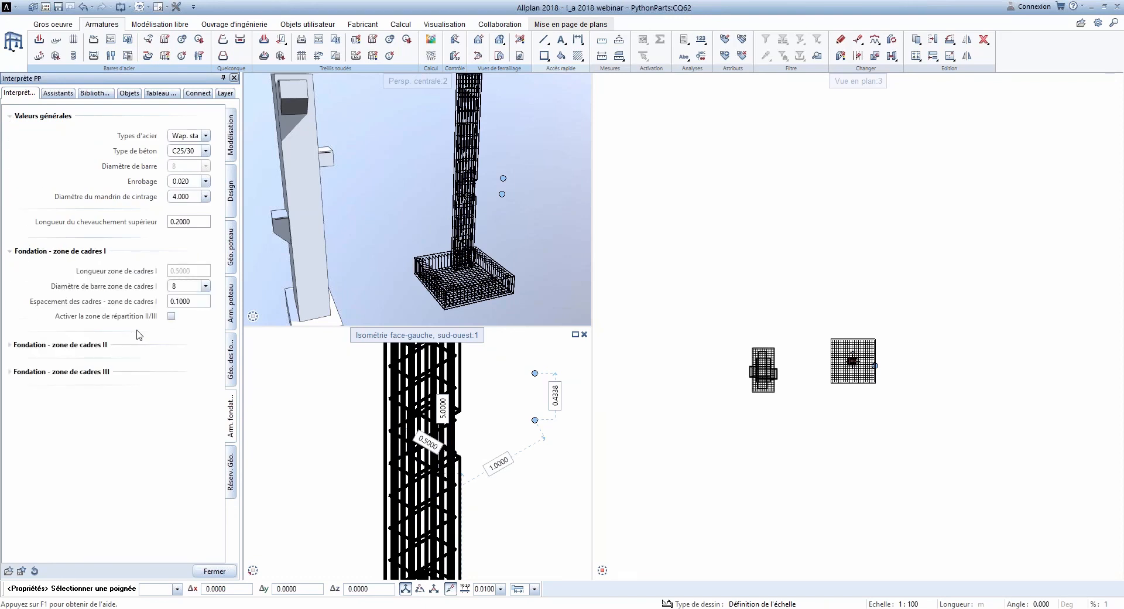
pyautogui.press('Escape')
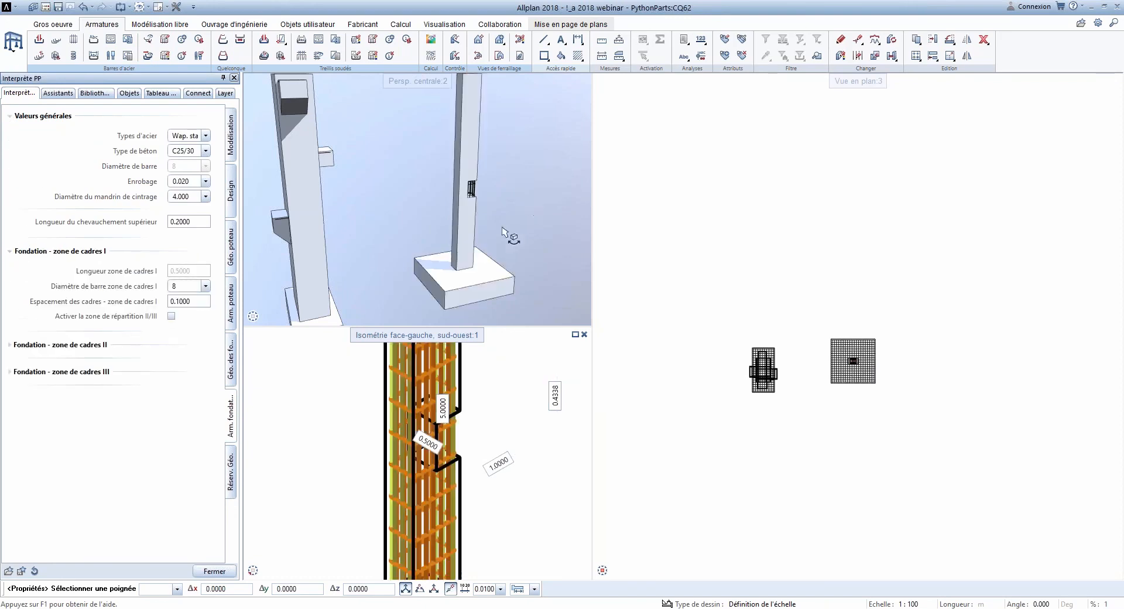
pyautogui.scroll(-2, 486, 197)
pyautogui.scroll(6, 489, 193)
pyautogui.scroll(3, 490, 197)
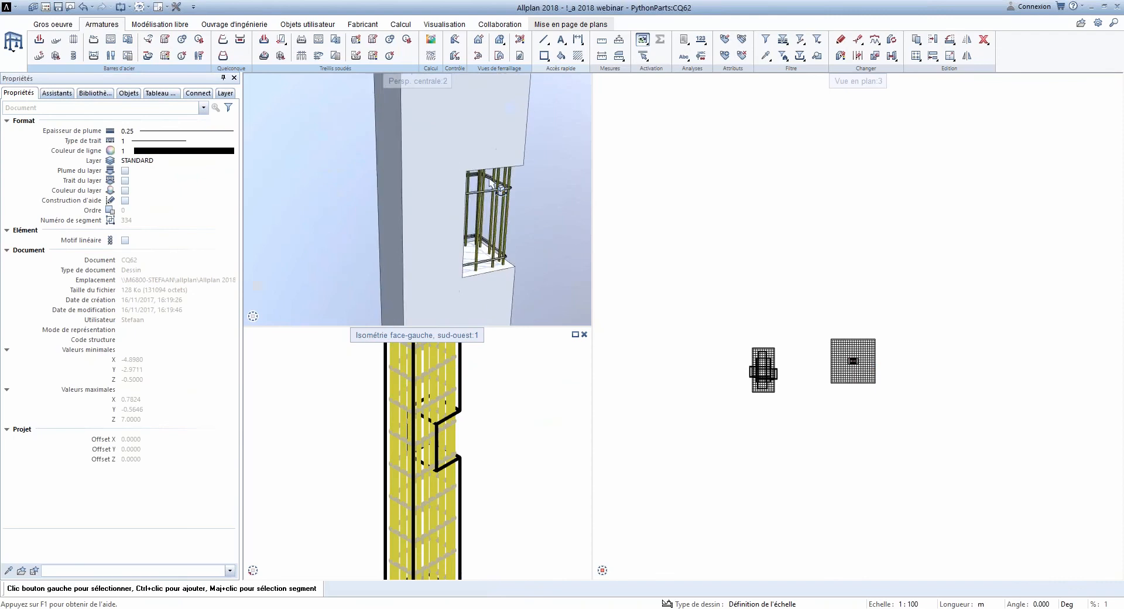
# Step: Reopen the Poteau type 2 column for editing and disable the creation of its foundation
pyautogui.scroll(-3, 490, 202)
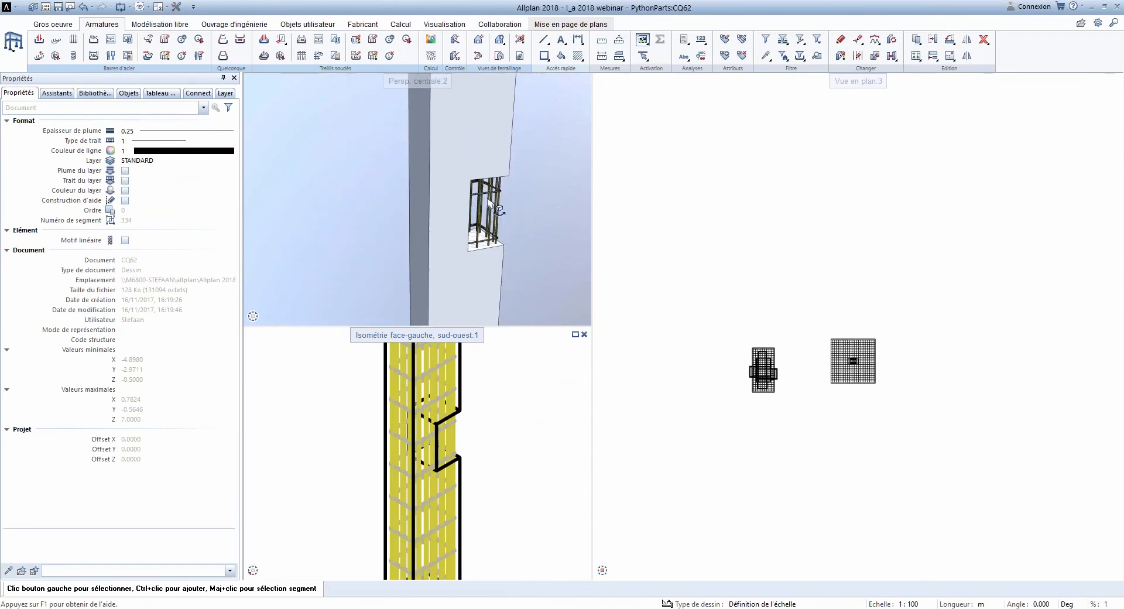
pyautogui.scroll(-6, 489, 202)
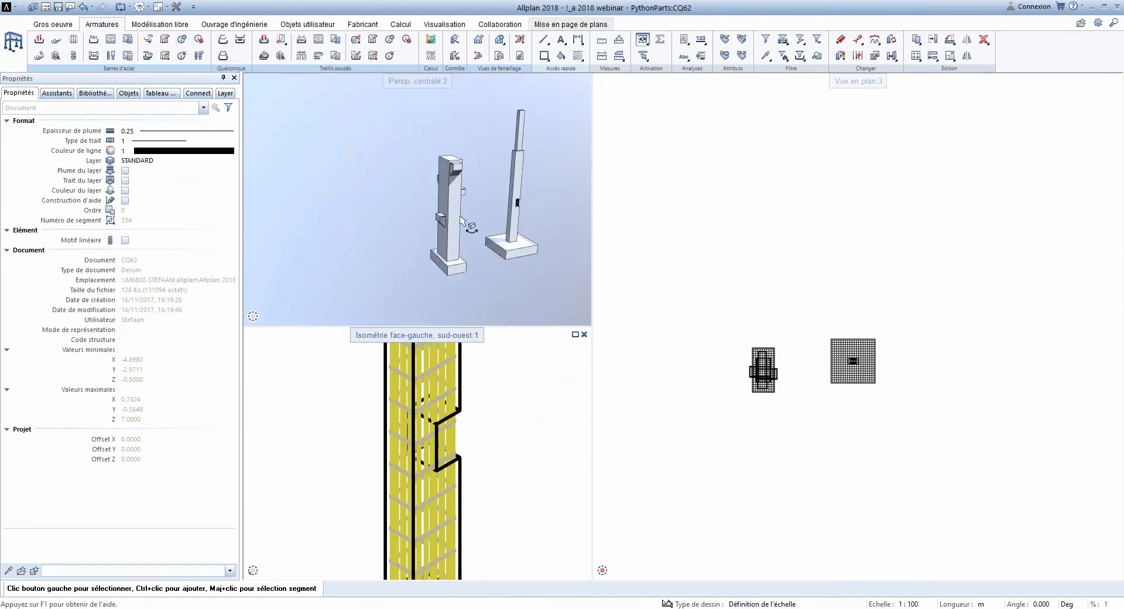
pyautogui.scroll(4, 463, 229)
pyautogui.scroll(-5, 431, 457)
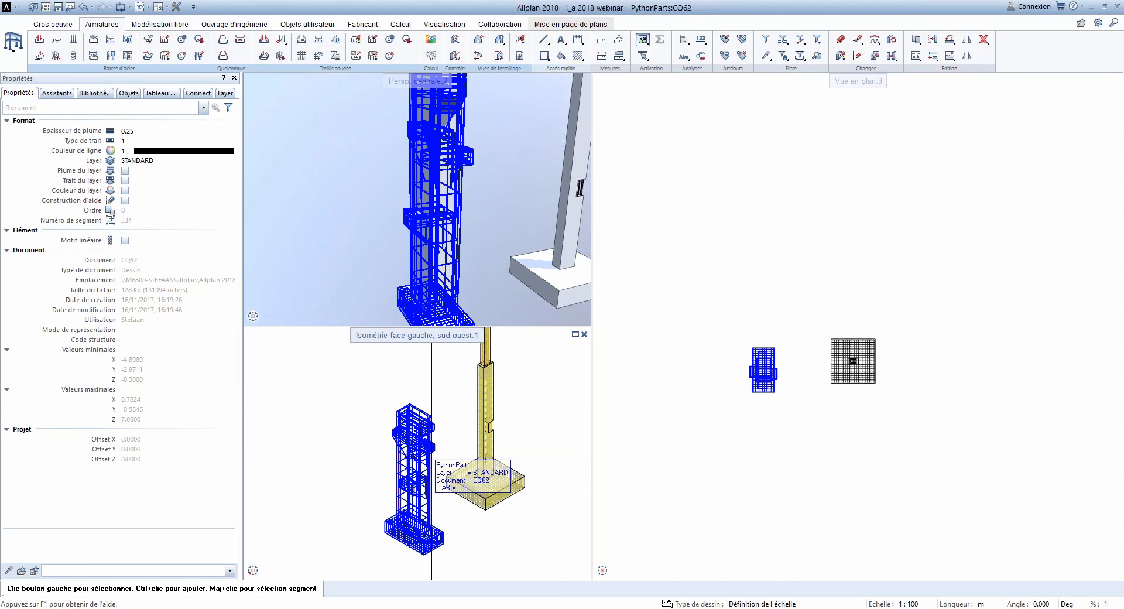
pyautogui.doubleClick(431, 457)
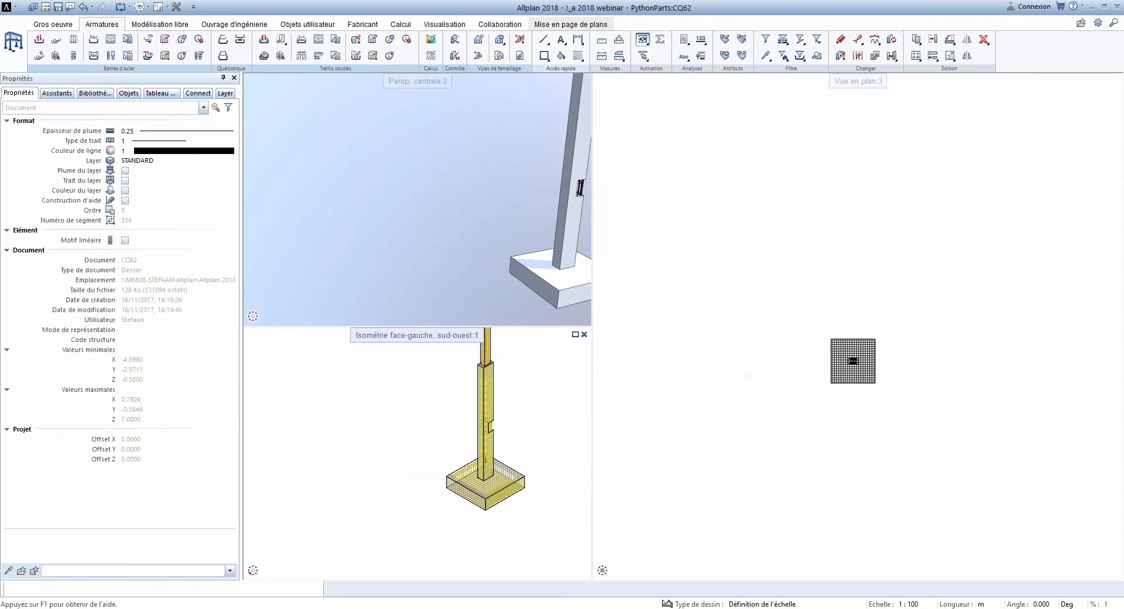
pyautogui.click(171, 134)
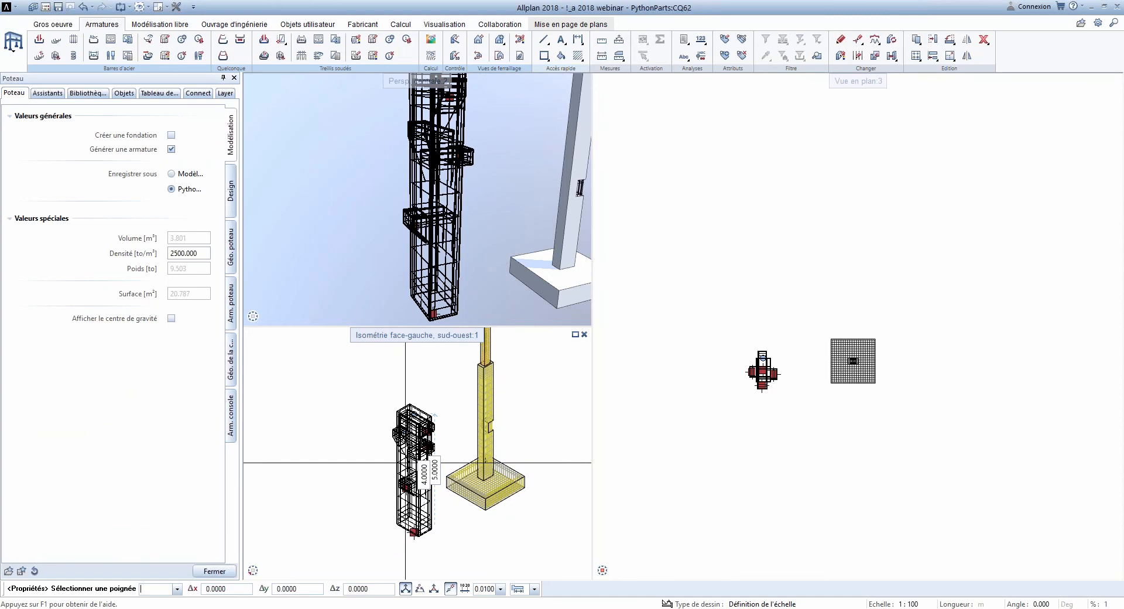
# Step: Inspect the geometry settings of the column's lower corbel and finish editing the column
pyautogui.scroll(4, 422, 472)
pyautogui.scroll(3, 387, 472)
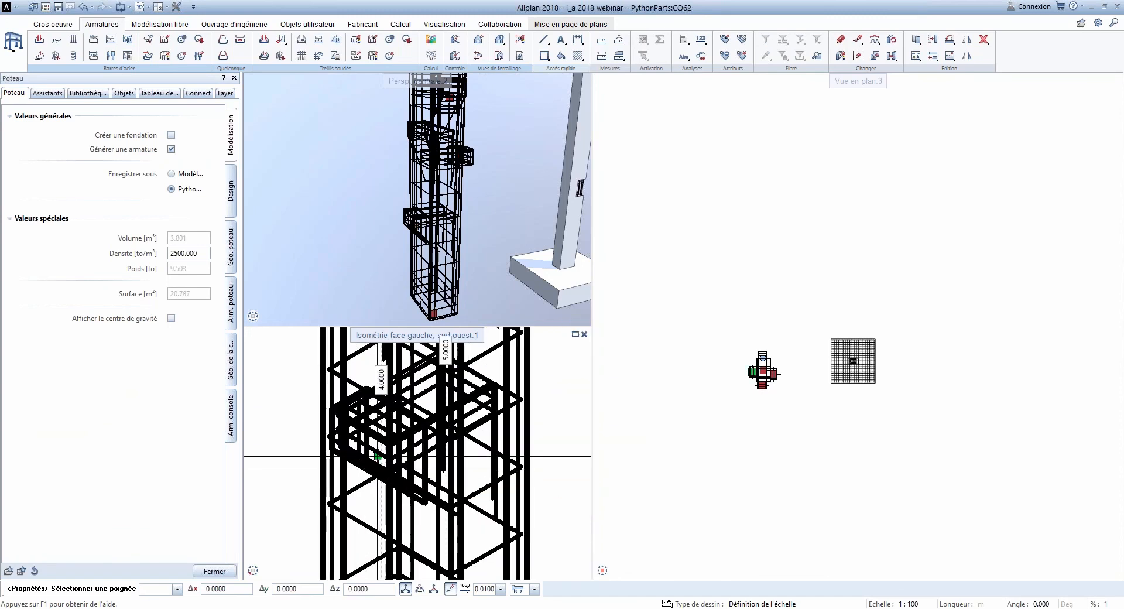
pyautogui.click(378, 458)
pyautogui.scroll(-1, 379, 458)
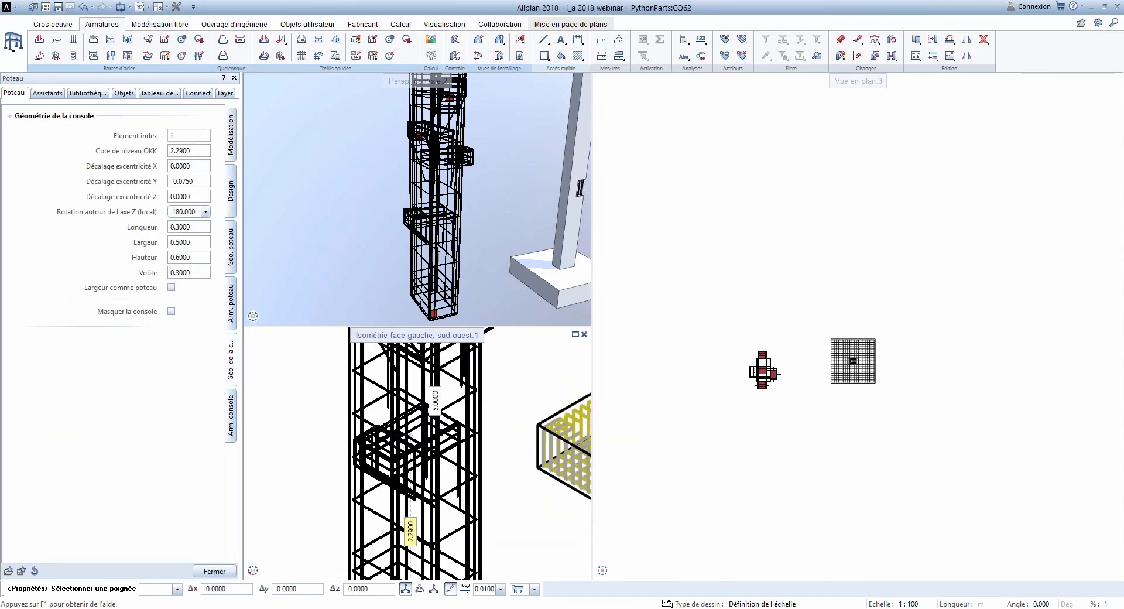
pyautogui.scroll(-1, 408, 515)
pyautogui.scroll(-1, 396, 459)
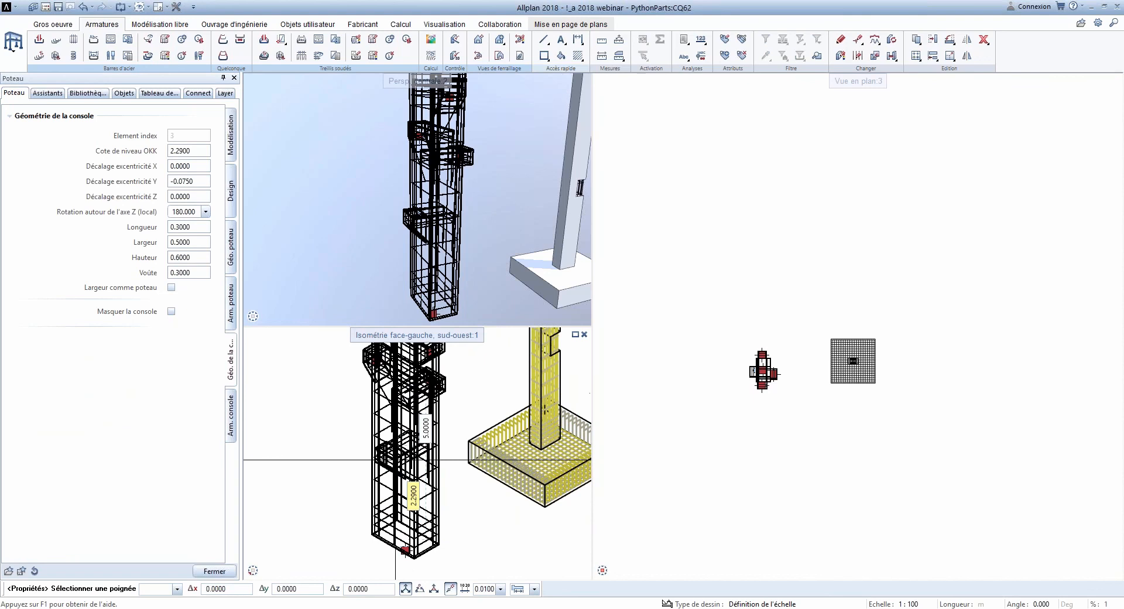
pyautogui.press('Escape')
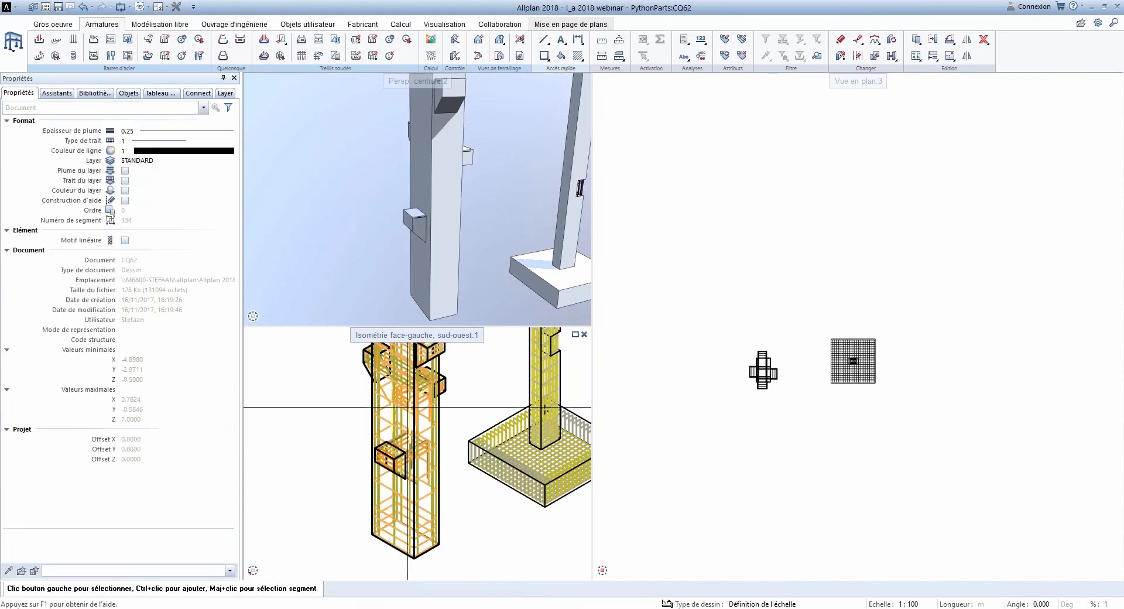
# Step: Browse the library elements available in the Editeur PP folder
pyautogui.click(92, 94)
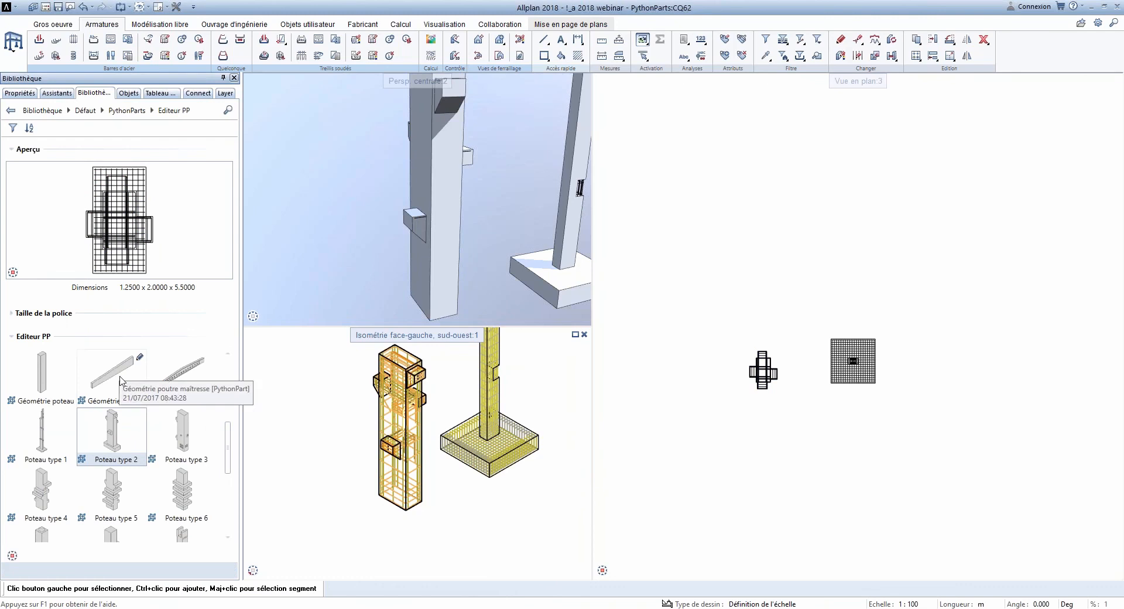
pyautogui.scroll(3, 123, 386)
pyautogui.scroll(1, 123, 385)
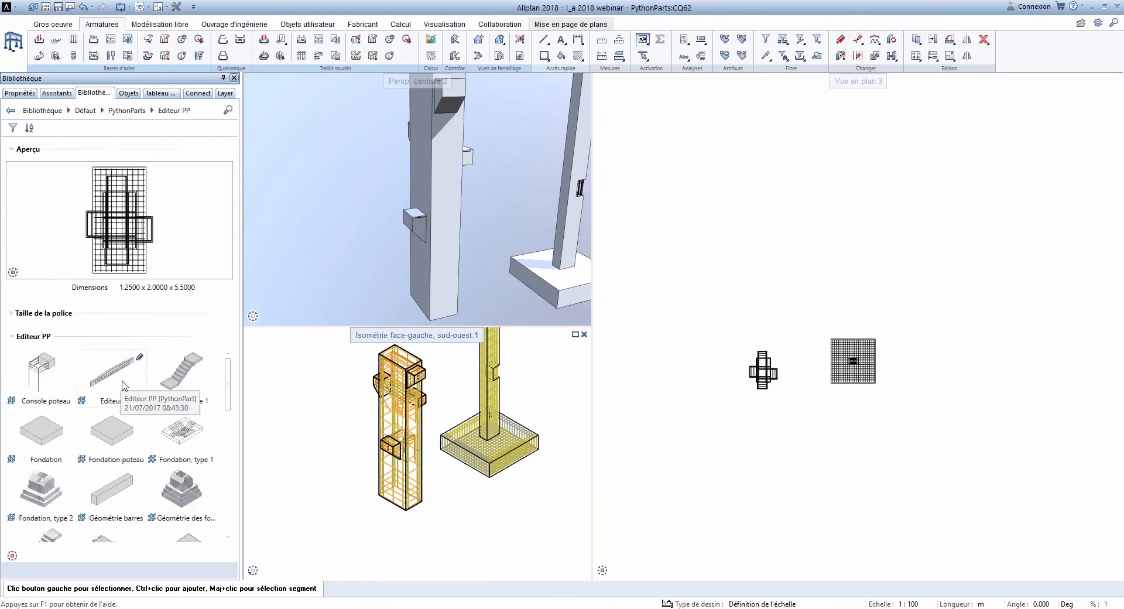
pyautogui.scroll(-6, 130, 401)
pyautogui.scroll(6, 138, 413)
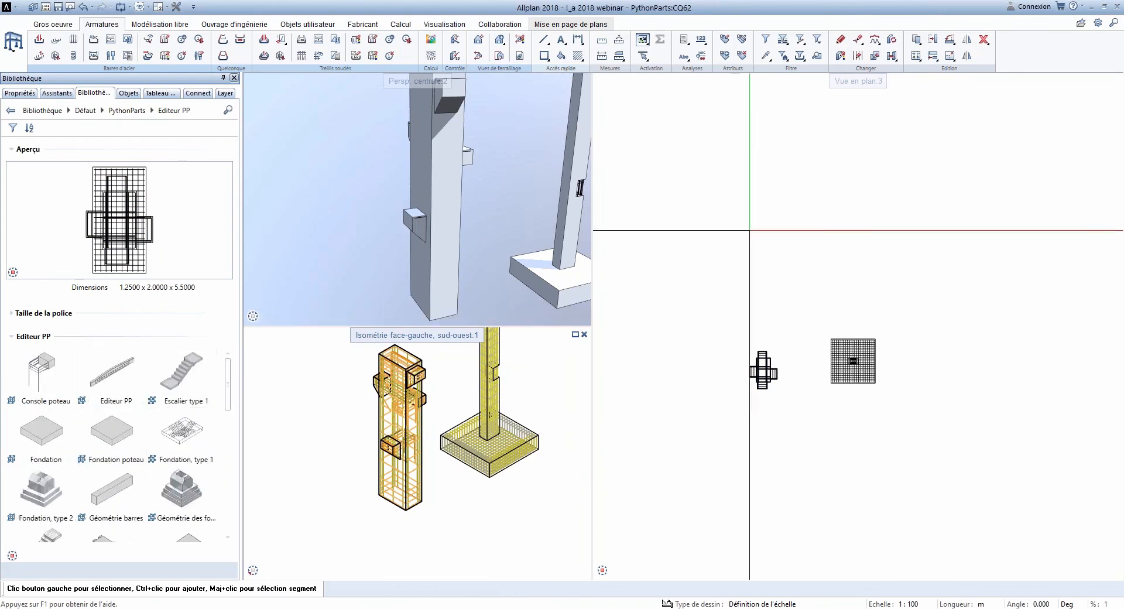
# Step: Review the drawing files in the building structure, collapse the Générale branch, and close the file selection
pyautogui.doubleClick(670, 211)
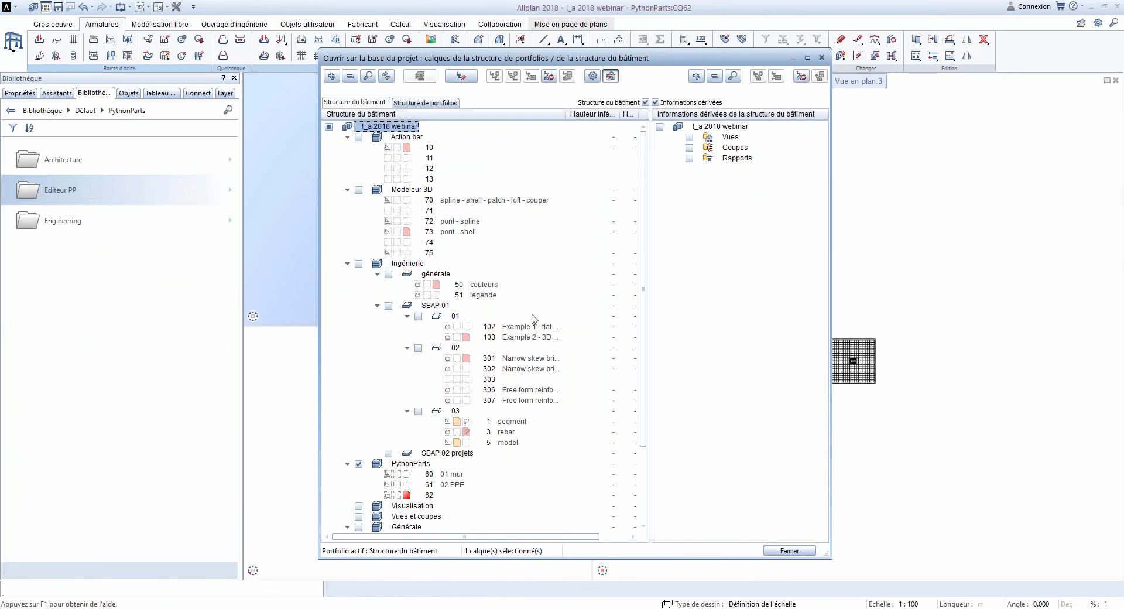
pyautogui.scroll(-3, 403, 475)
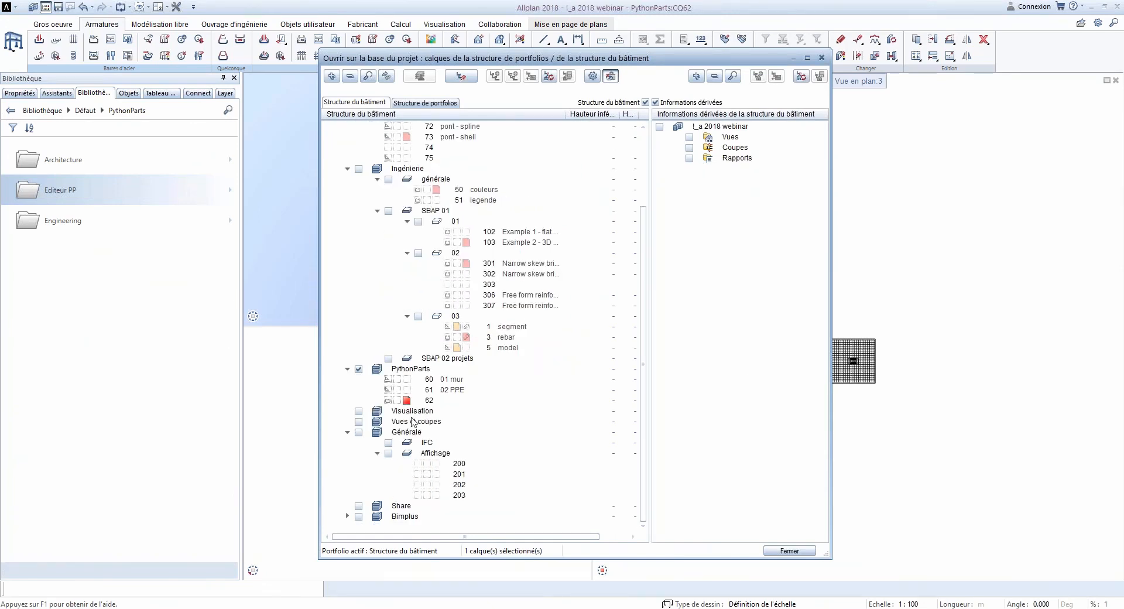
pyautogui.click(348, 434)
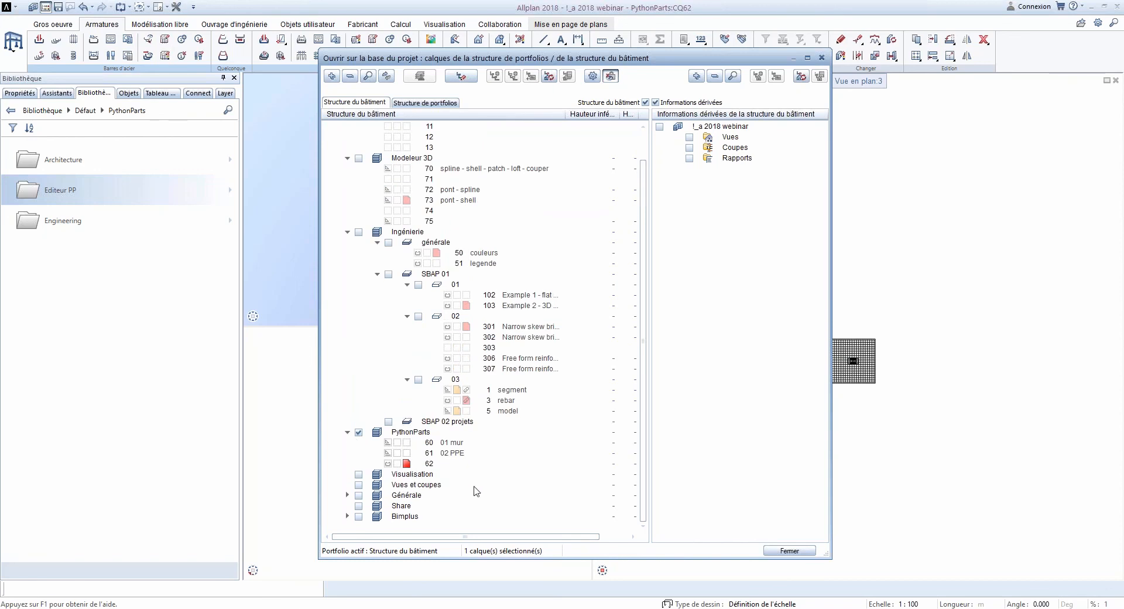
pyautogui.click(788, 550)
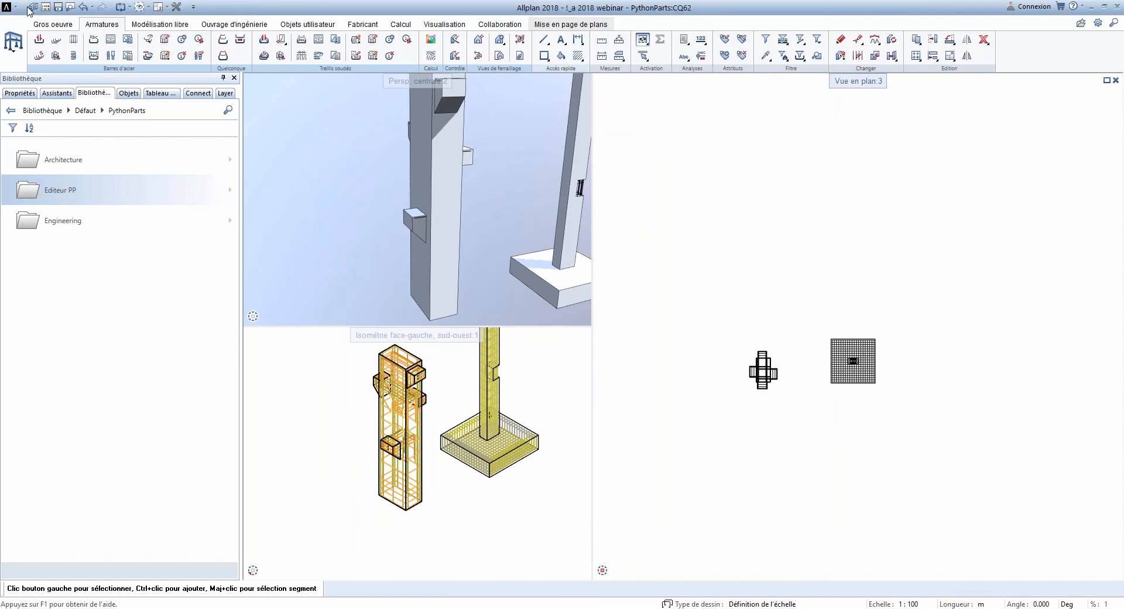
# Step: Open the project !_c Visualisation and maximize the central perspective view
pyautogui.click(31, 7)
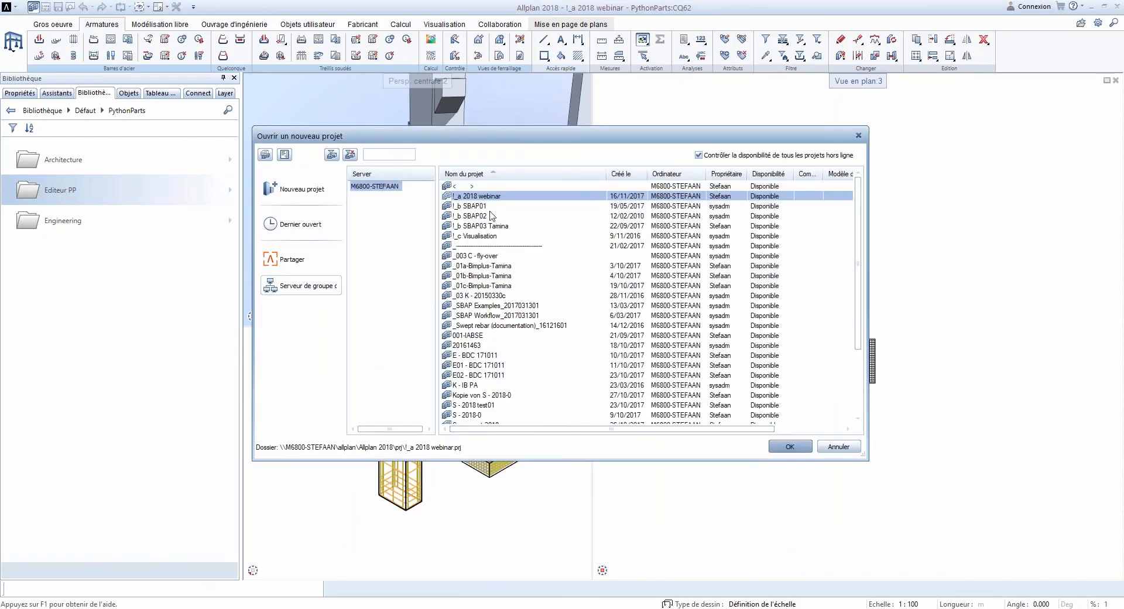
pyautogui.doubleClick(478, 237)
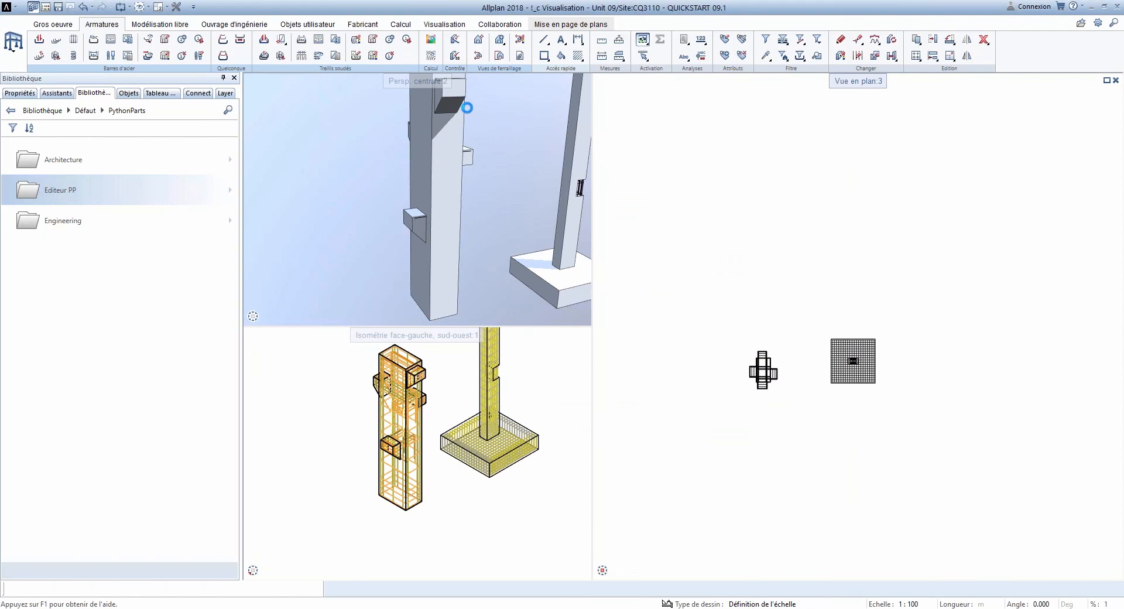
pyautogui.doubleClick(420, 82)
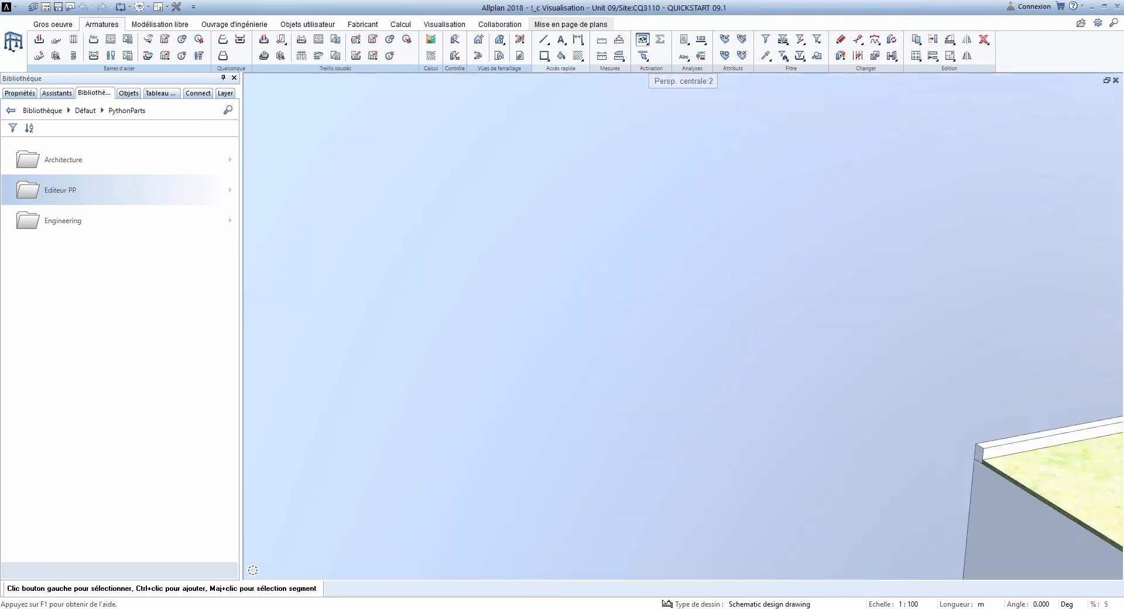
# Step: Fit the house model in the perspective view and frame its front facade with the terrace and pool
pyautogui.middleClick(541, 287)
pyautogui.middleClick(541, 288)
pyautogui.keyDown('ctrl'); pyautogui.moveTo(701, 331); pyautogui.dragTo(783, 353); pyautogui.keyUp('ctrl')
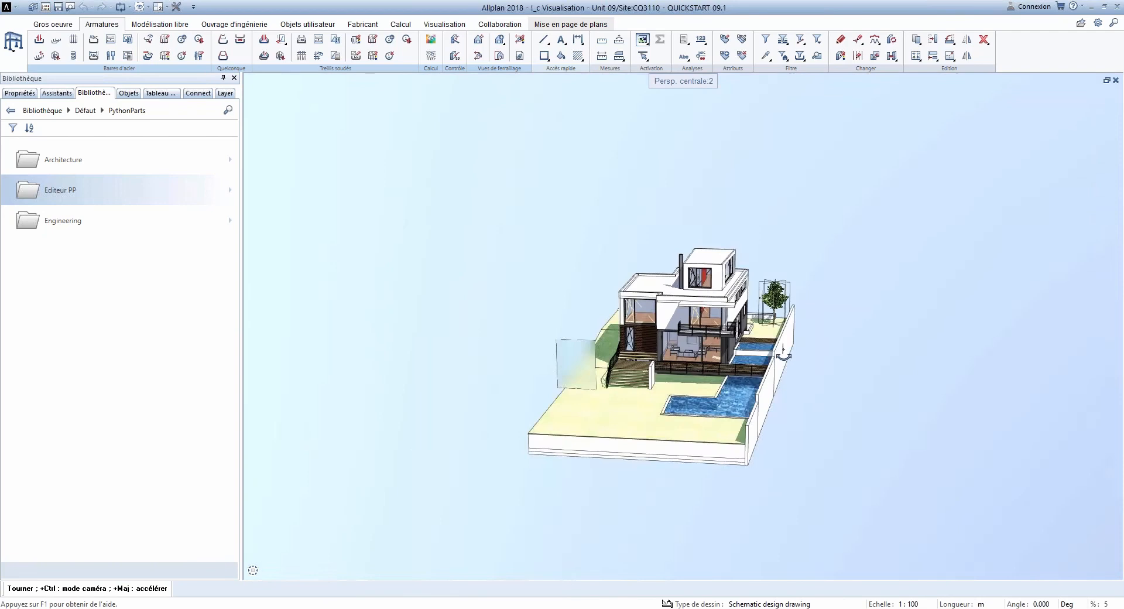
pyautogui.scroll(4, 715, 350)
pyautogui.scroll(-1, 653, 346)
pyautogui.keyDown('ctrl'); pyautogui.moveTo(653, 345); pyautogui.dragTo(615, 360); pyautogui.keyUp('ctrl')
pyautogui.click(996, 574)
pyautogui.scroll(1, 585, 365)
pyautogui.scroll(1, 615, 358)
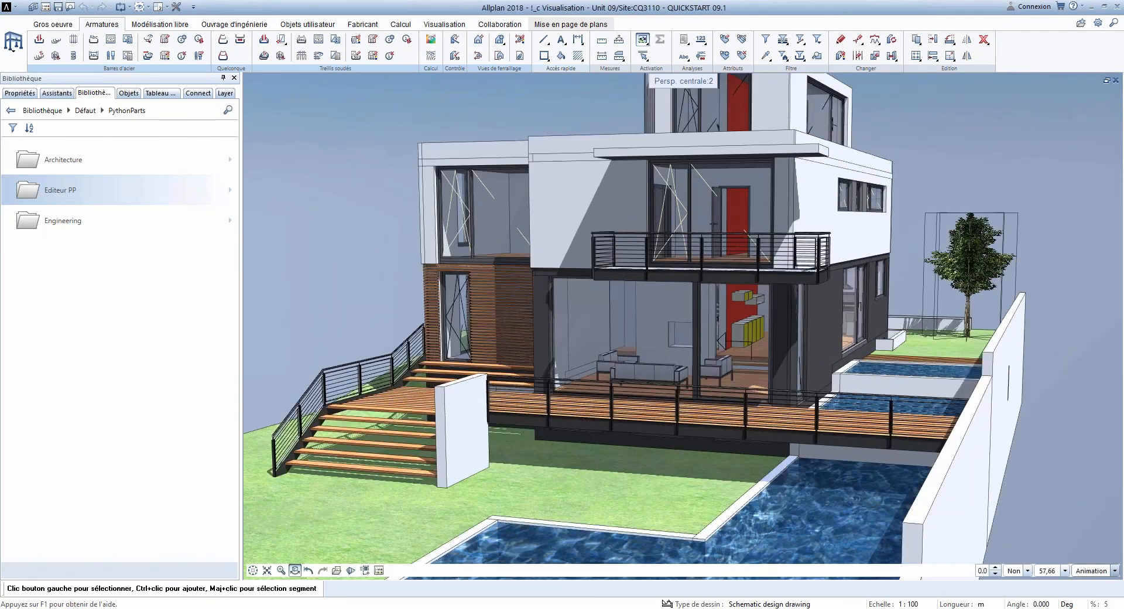
# Step: Open the settings of the Animation view type and disable the display of edges
pyautogui.moveTo(1073, 563)
pyautogui.click(1115, 570)
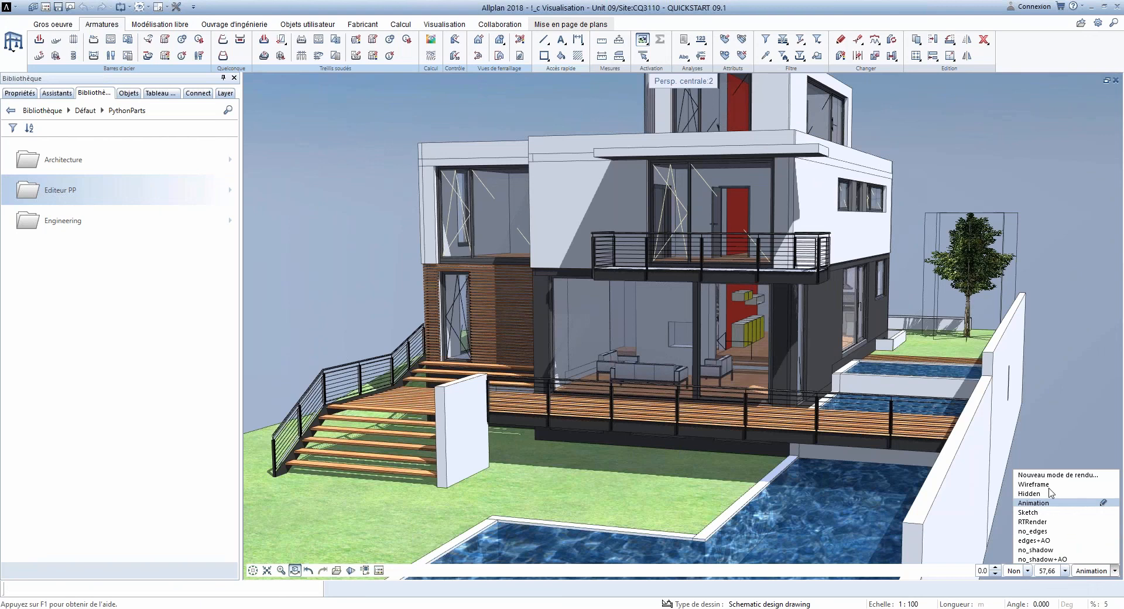
pyautogui.click(1106, 505)
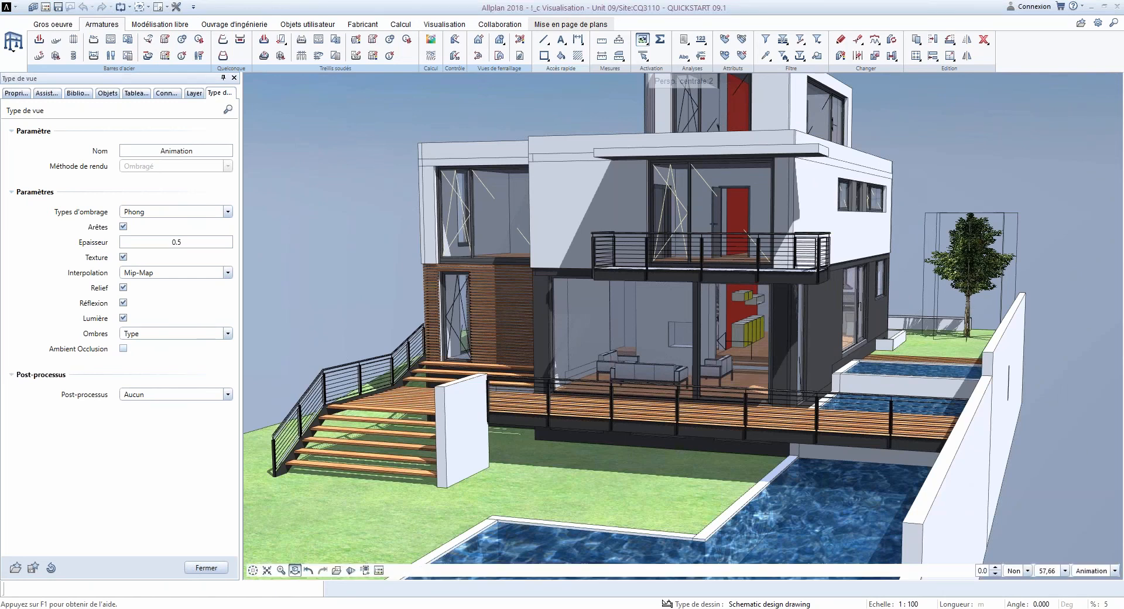
pyautogui.moveTo(680, 345); pyautogui.dragTo(665, 344)
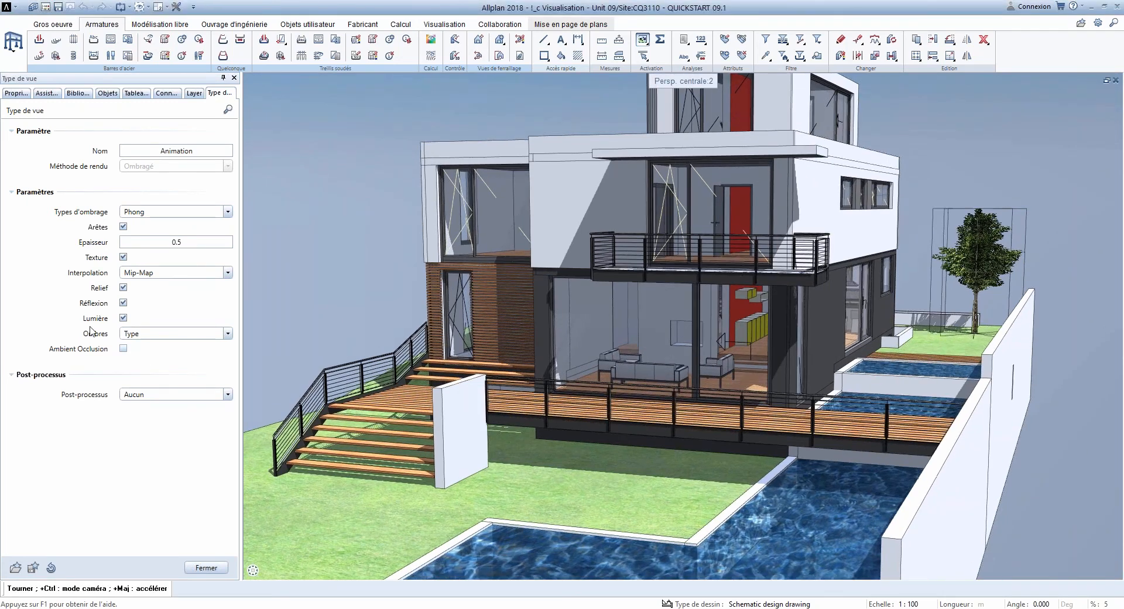
pyautogui.click(124, 227)
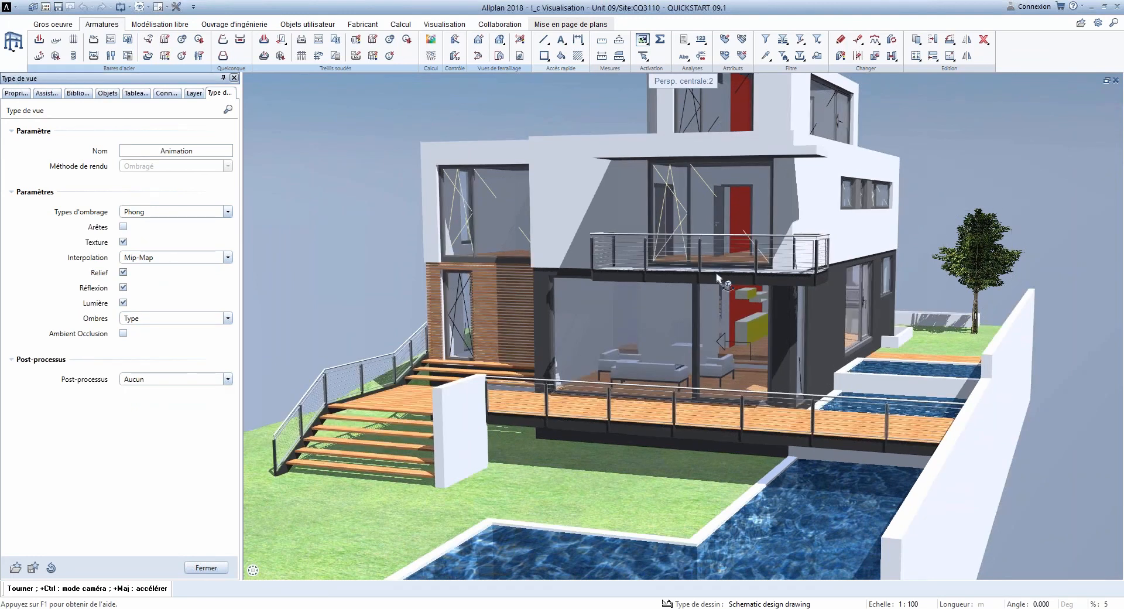
# Step: Compare the facade's appearance by enabling the edges again and disabling them once more
pyautogui.moveTo(744, 266); pyautogui.dragTo(683, 310)
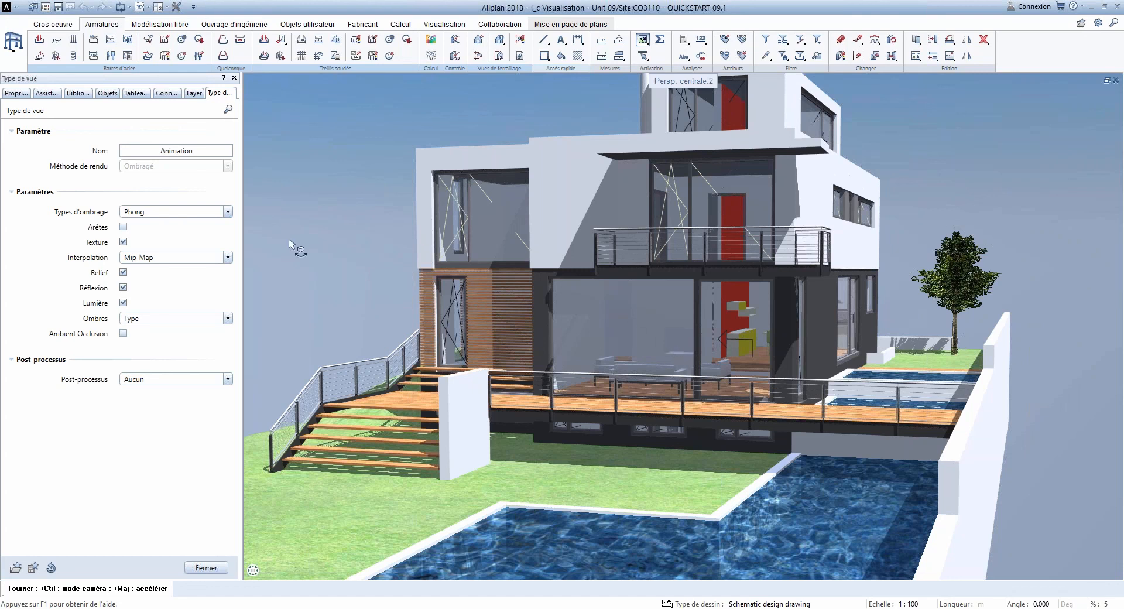
pyautogui.click(123, 227)
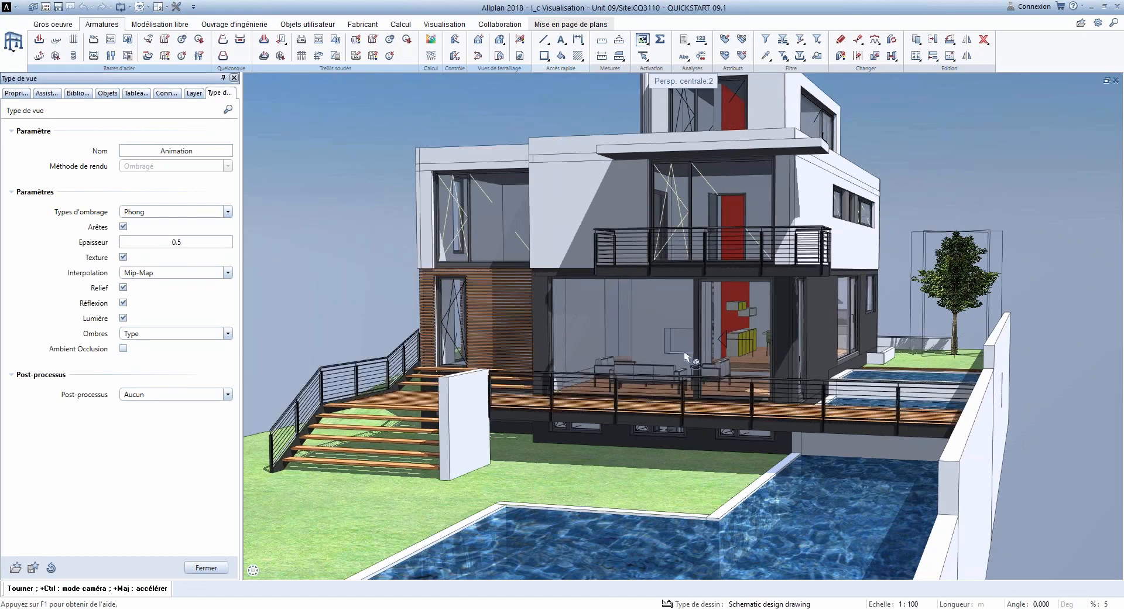
pyautogui.click(122, 227)
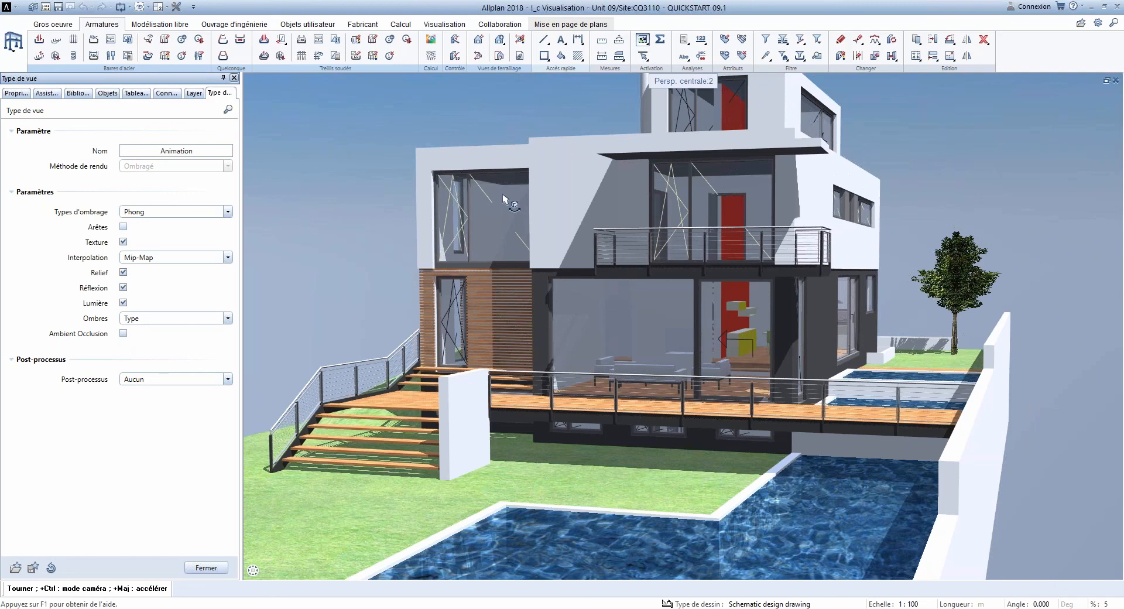
# Step: Enable Ambient Occlusion for the Animation view type and compare the house with and without it
pyautogui.click(123, 334)
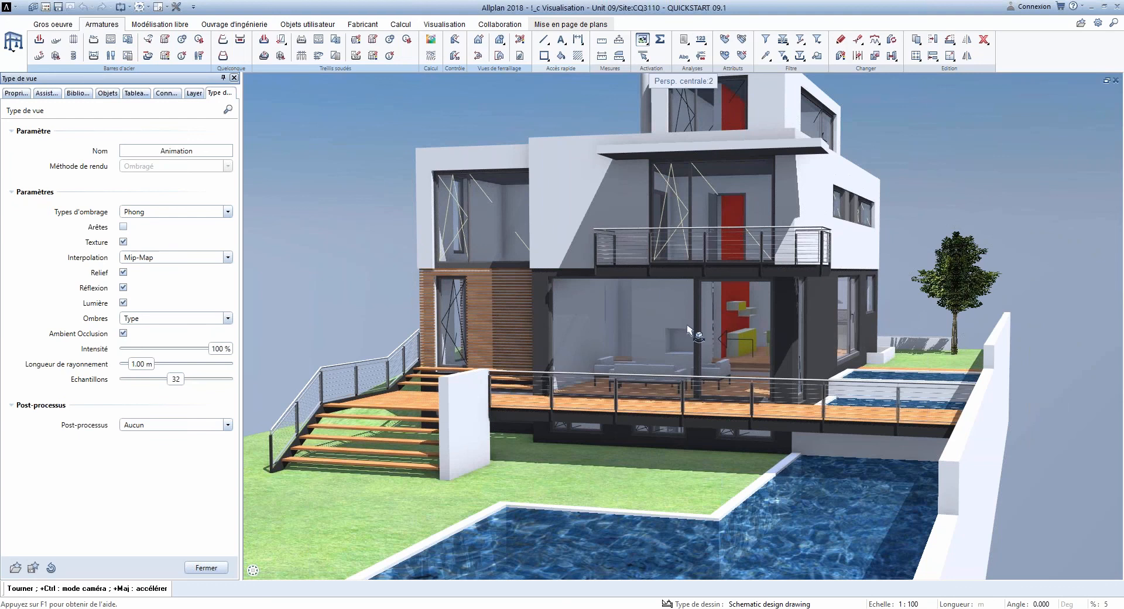
pyautogui.moveTo(686, 325); pyautogui.dragTo(691, 325)
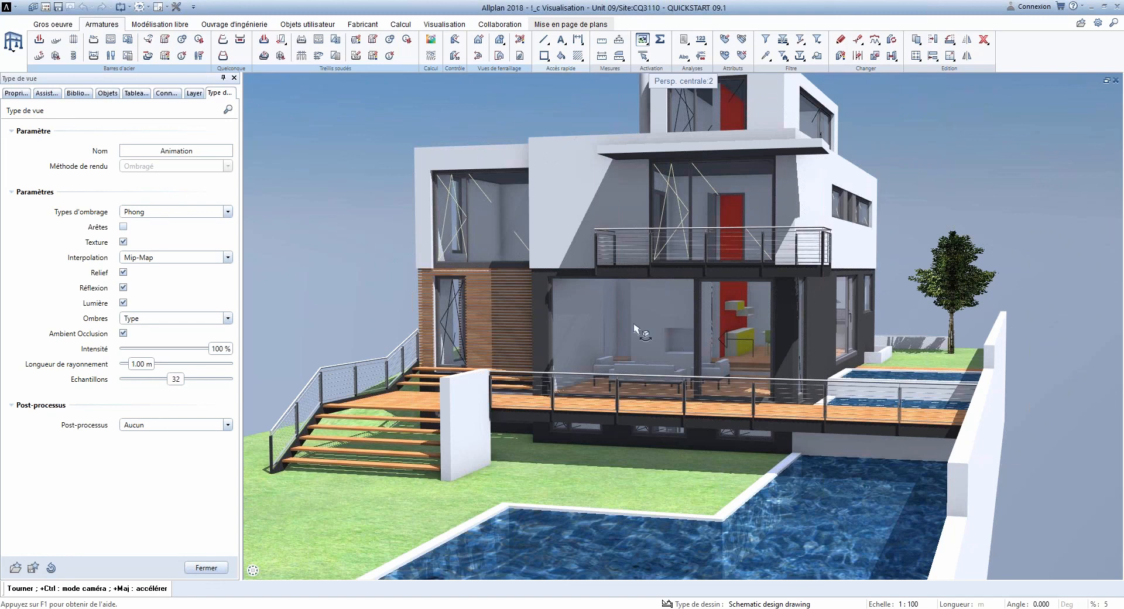
pyautogui.click(123, 333)
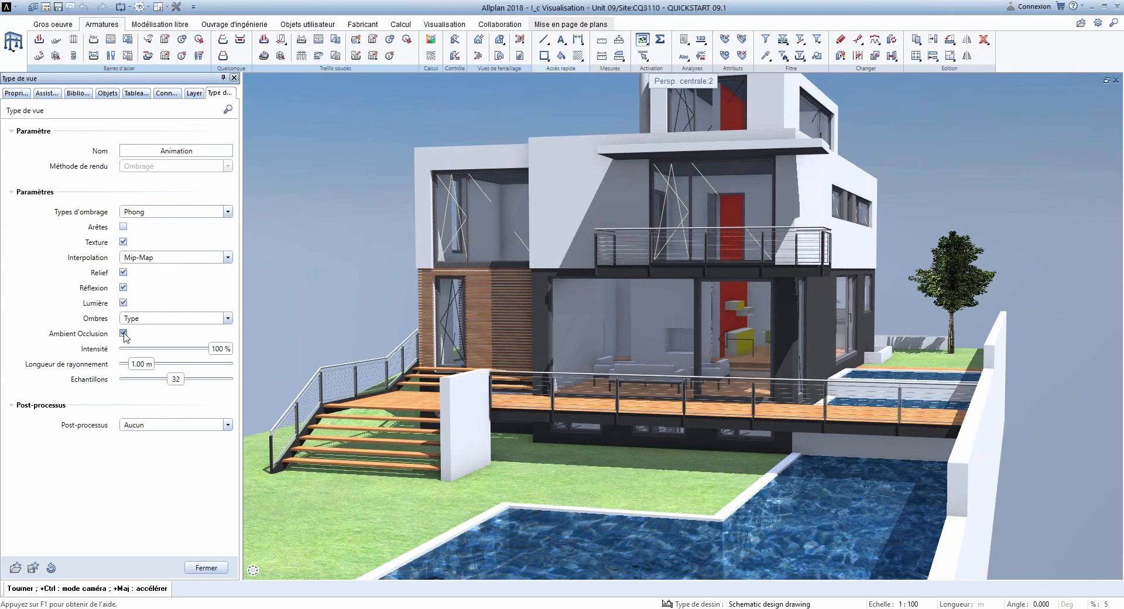
pyautogui.click(123, 334)
# Step: Compare Ambient Occlusion off and on in a close view of the living room, leaving it enabled
pyautogui.moveTo(675, 363); pyautogui.dragTo(723, 379)
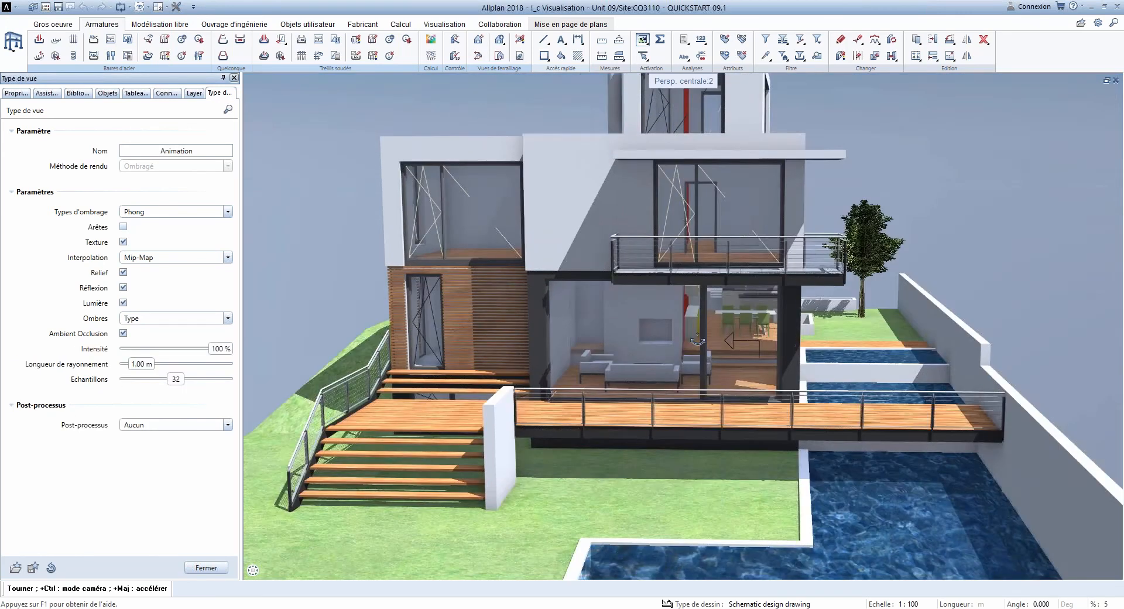
pyautogui.scroll(4, 658, 371)
pyautogui.scroll(2, 658, 375)
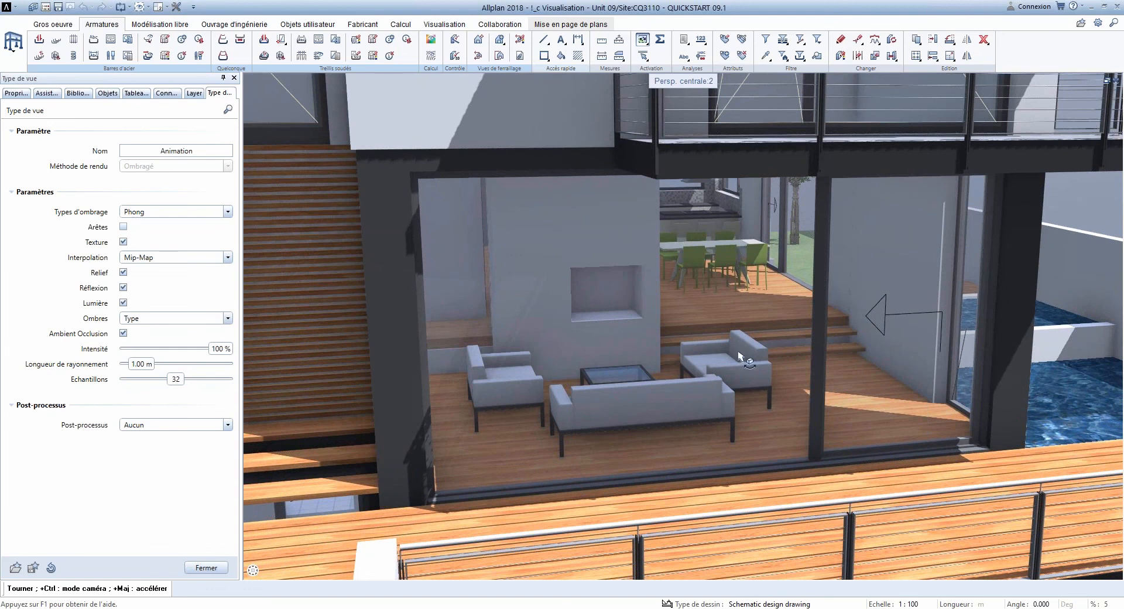
pyautogui.click(123, 333)
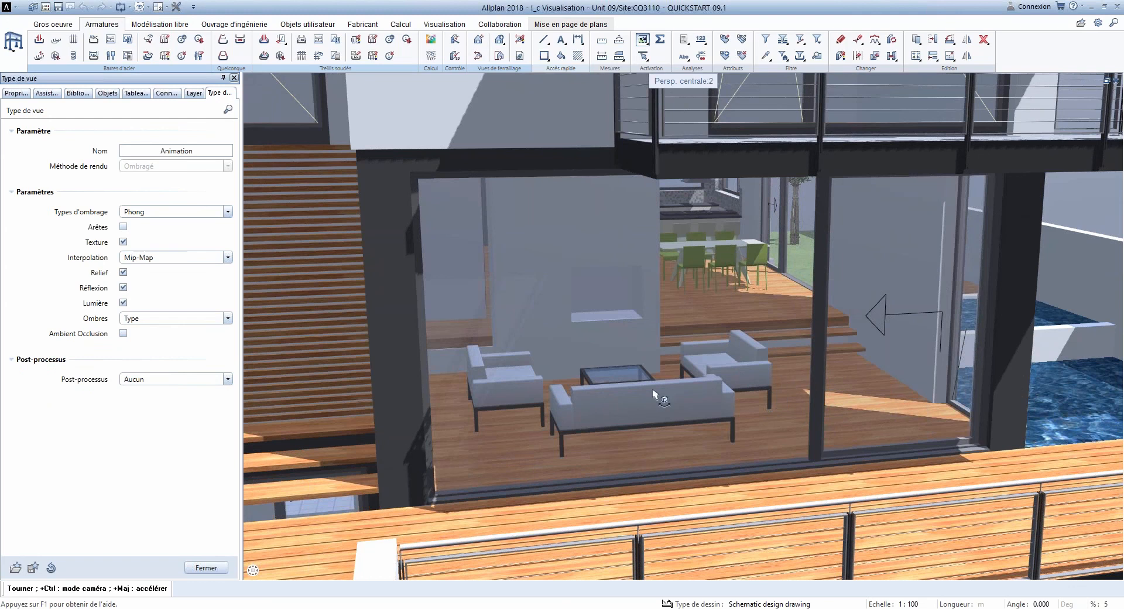
pyautogui.click(123, 333)
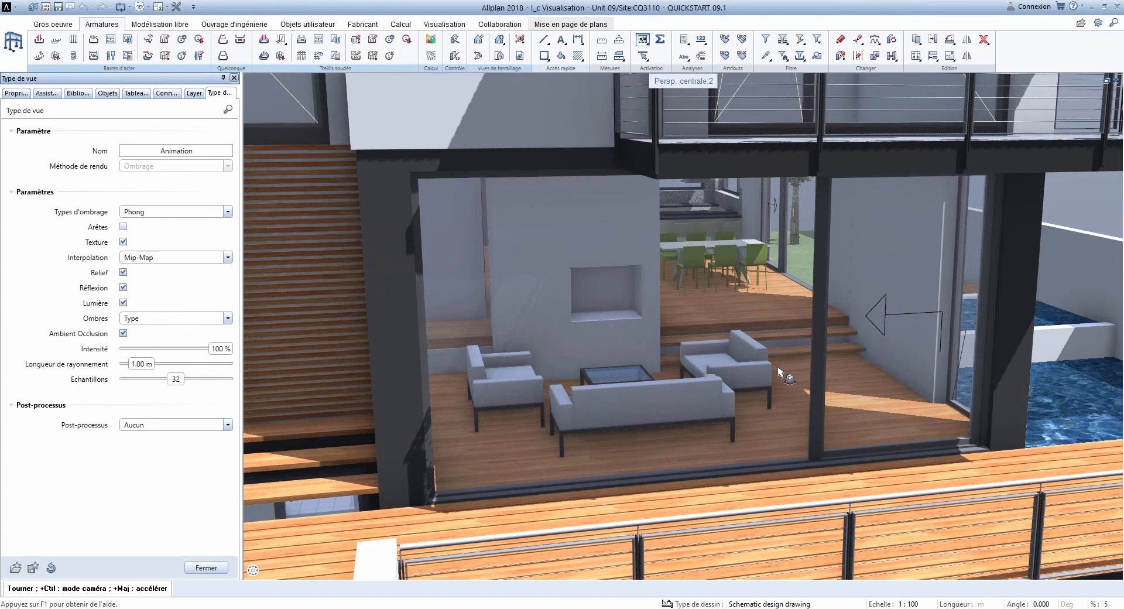
# Step: Try an Ambient Occlusion ray length of 3.96 m on the whole facade and settle on 1.81 m
pyautogui.scroll(-2, 752, 375)
pyautogui.scroll(-6, 750, 373)
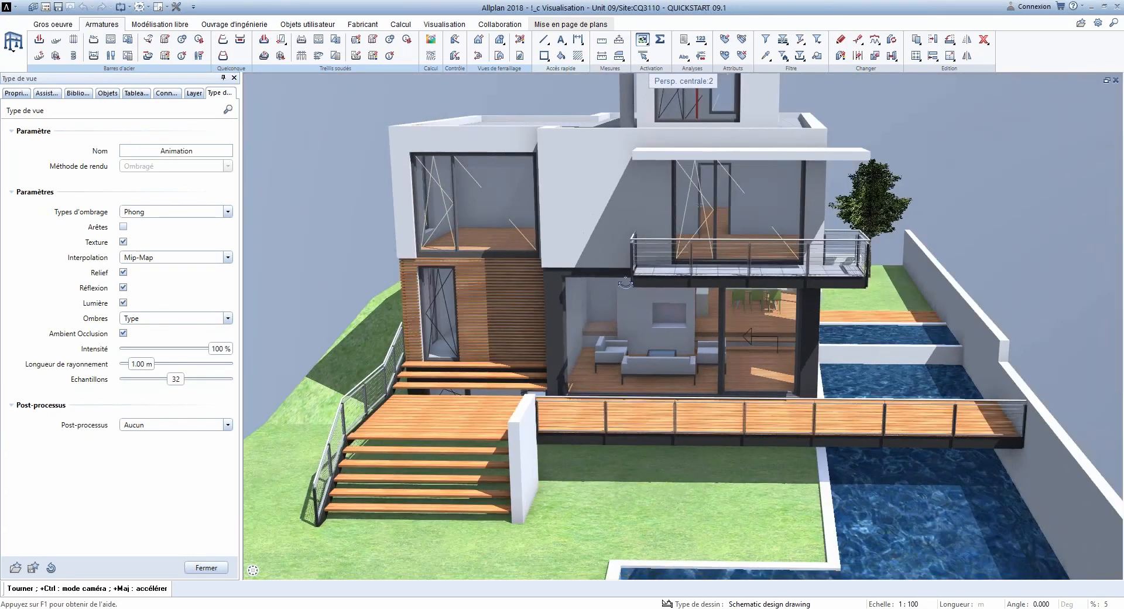
pyautogui.moveTo(625, 284); pyautogui.dragTo(690, 256)
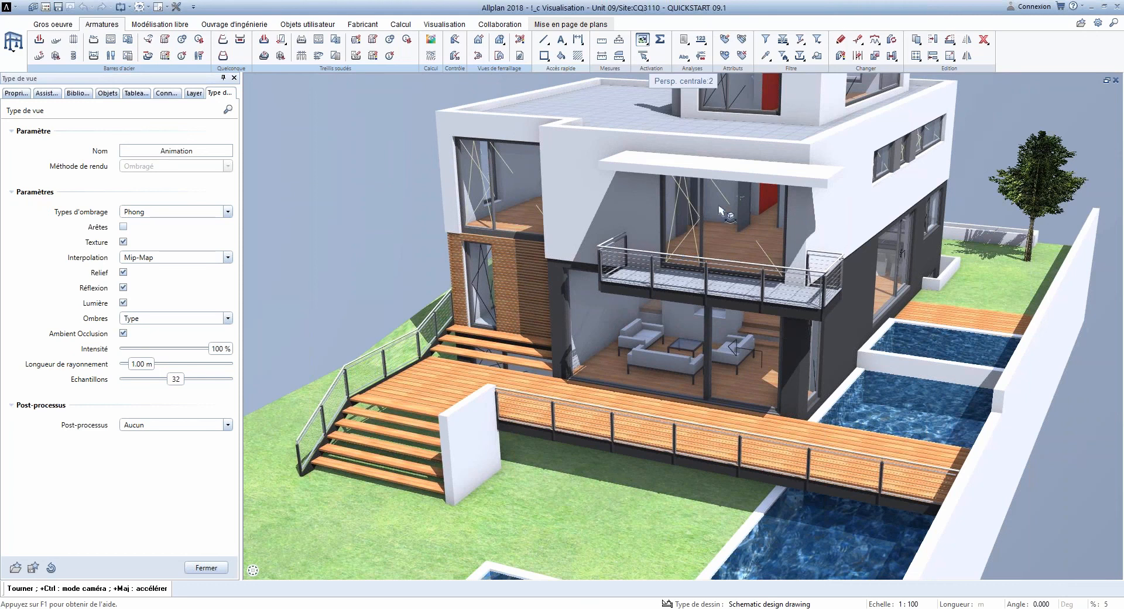
pyautogui.moveTo(764, 220); pyautogui.dragTo(691, 304)
pyautogui.moveTo(691, 305); pyautogui.dragTo(715, 313, button='middle')
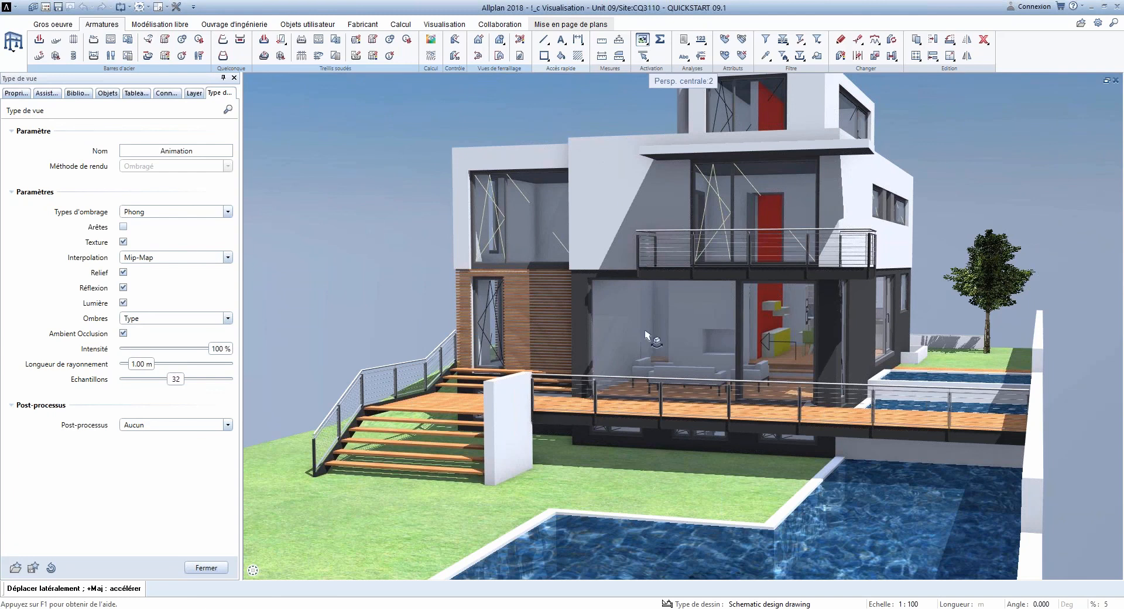
pyautogui.moveTo(145, 369); pyautogui.dragTo(170, 369)
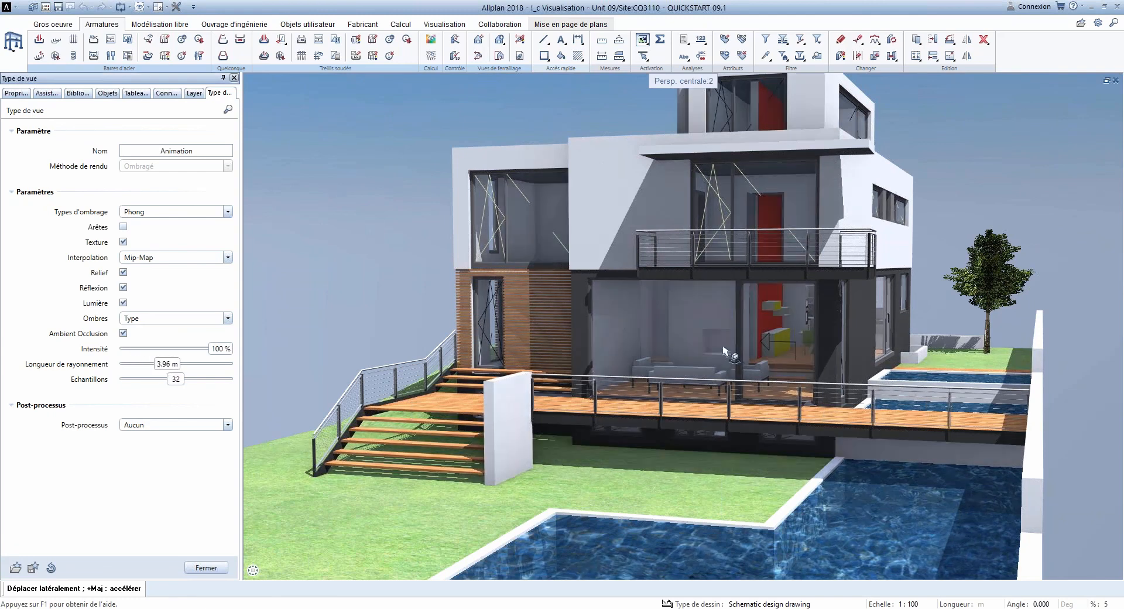
pyautogui.moveTo(747, 346); pyautogui.dragTo(697, 340)
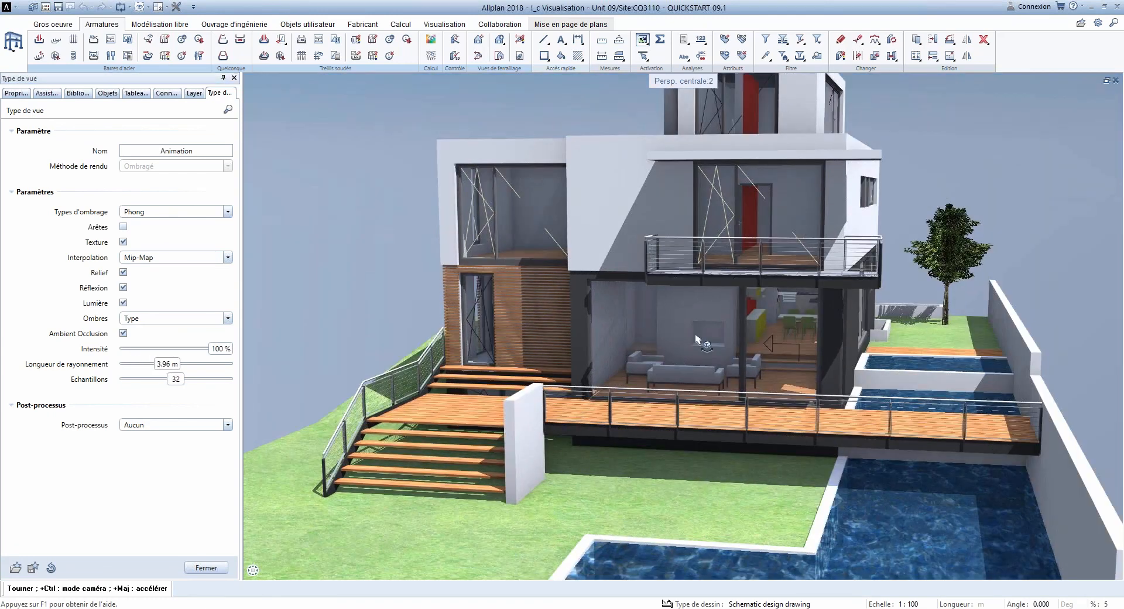
pyautogui.moveTo(167, 366); pyautogui.dragTo(145, 366)
# Step: View the house with the frosted glass panel in front of it and restore the three-viewport layout
pyautogui.moveTo(667, 339); pyautogui.dragTo(724, 318)
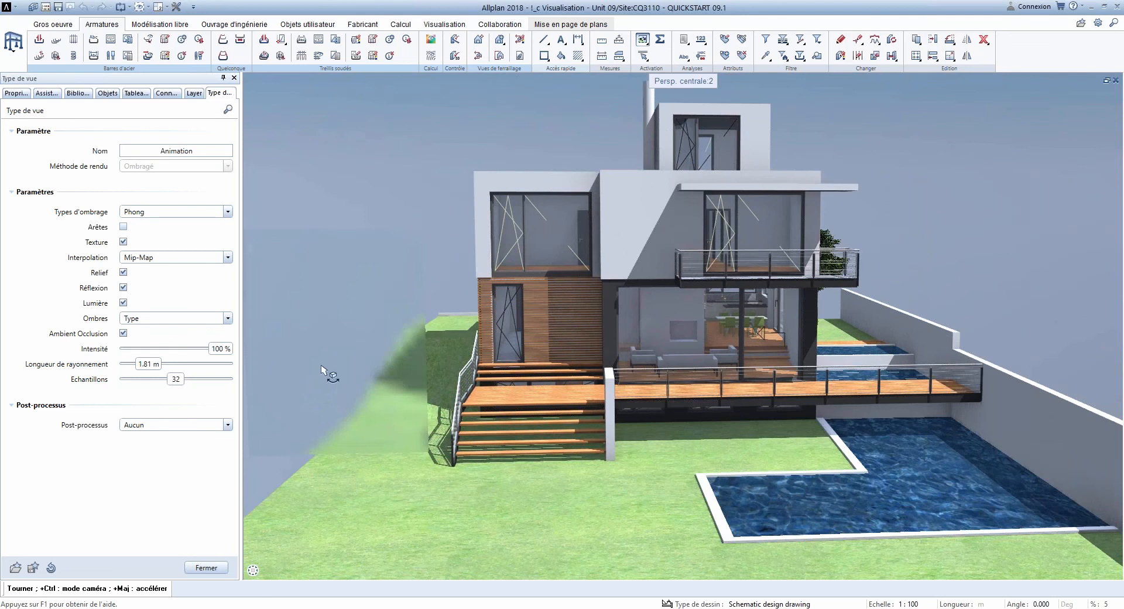
pyautogui.moveTo(814, 354); pyautogui.dragTo(674, 433)
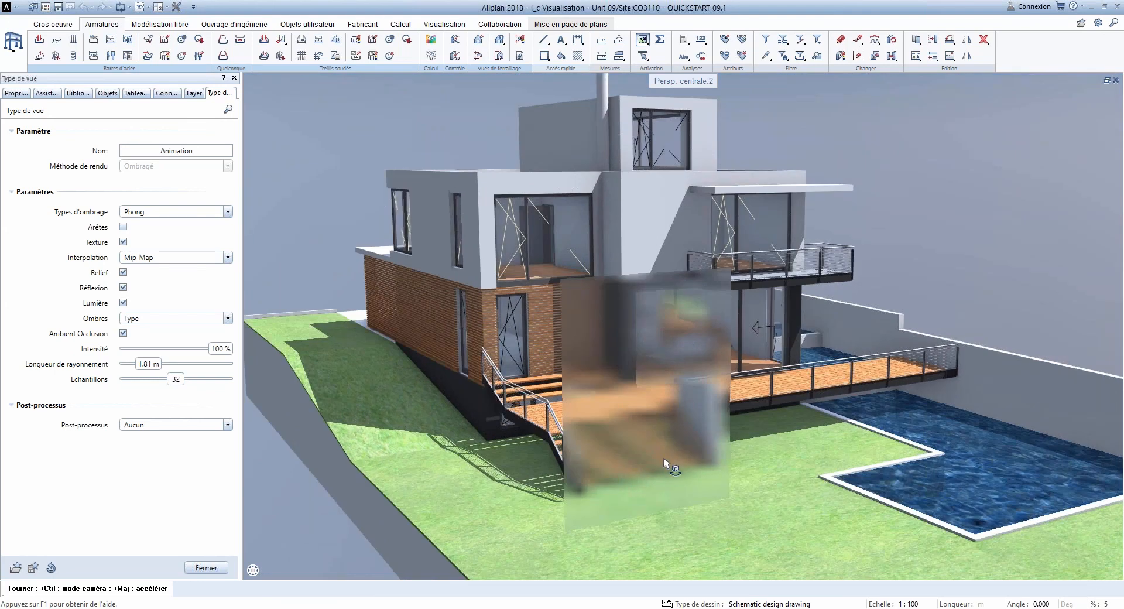
pyautogui.moveTo(658, 431); pyautogui.dragTo(660, 437, button='right')
pyautogui.moveTo(660, 437); pyautogui.dragTo(709, 426)
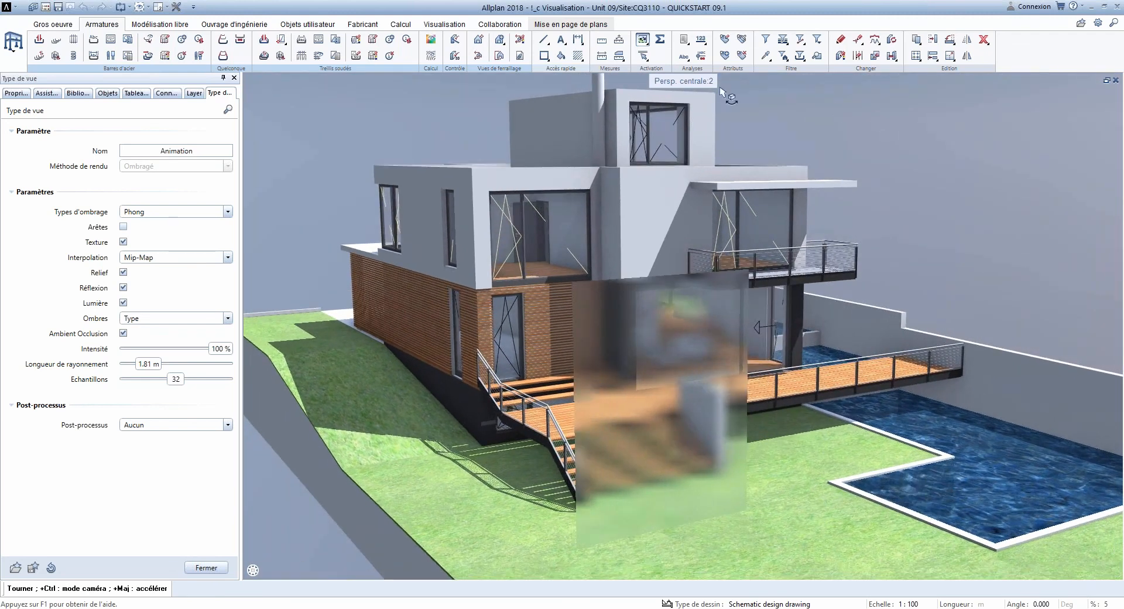
pyautogui.doubleClick(689, 86)
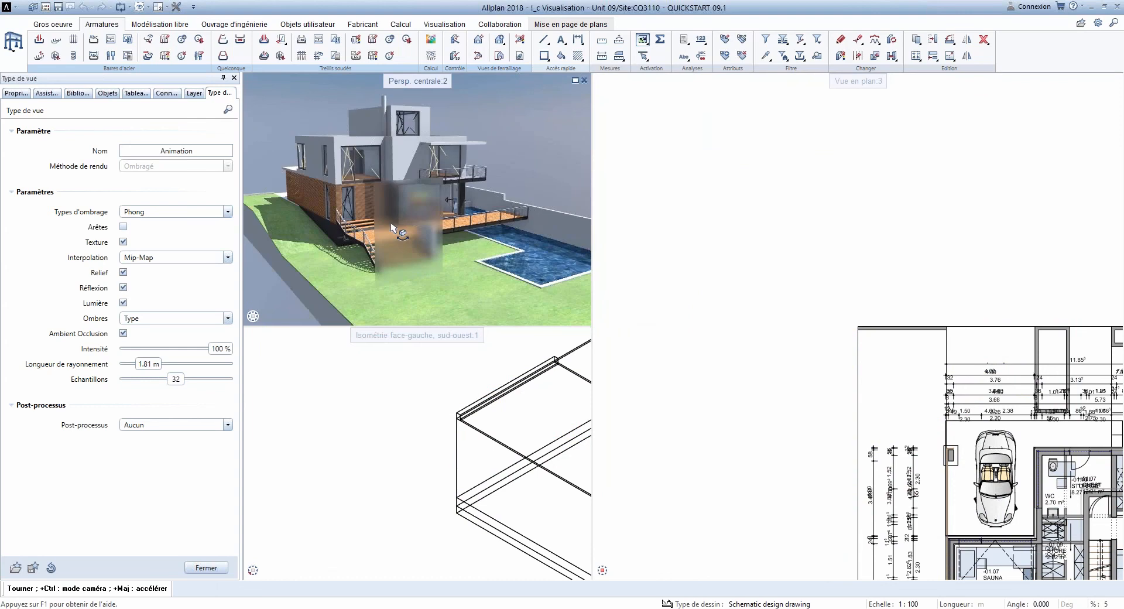
# Step: Move the frosted glass panel in the plan view from the front lawn to the pool corner beside the terrace
pyautogui.scroll(2, 409, 218)
pyautogui.moveTo(943, 503); pyautogui.dragTo(886, 333, button='middle')
pyautogui.scroll(-2, 866, 431)
pyautogui.moveTo(867, 431); pyautogui.dragTo(819, 338, button='middle')
pyautogui.click(933, 39)
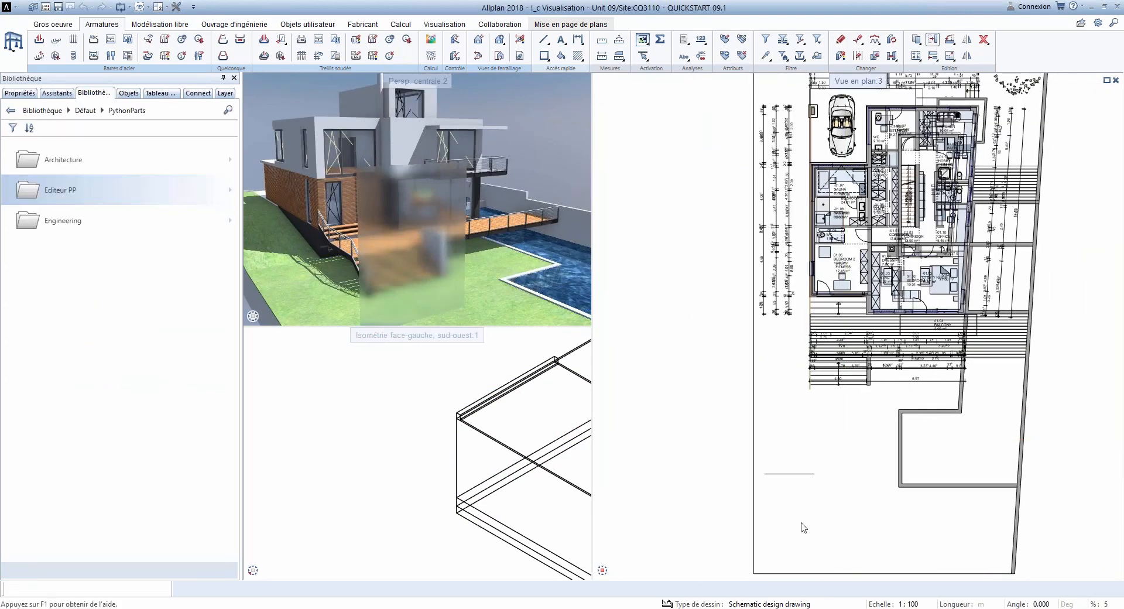
pyautogui.click(792, 474)
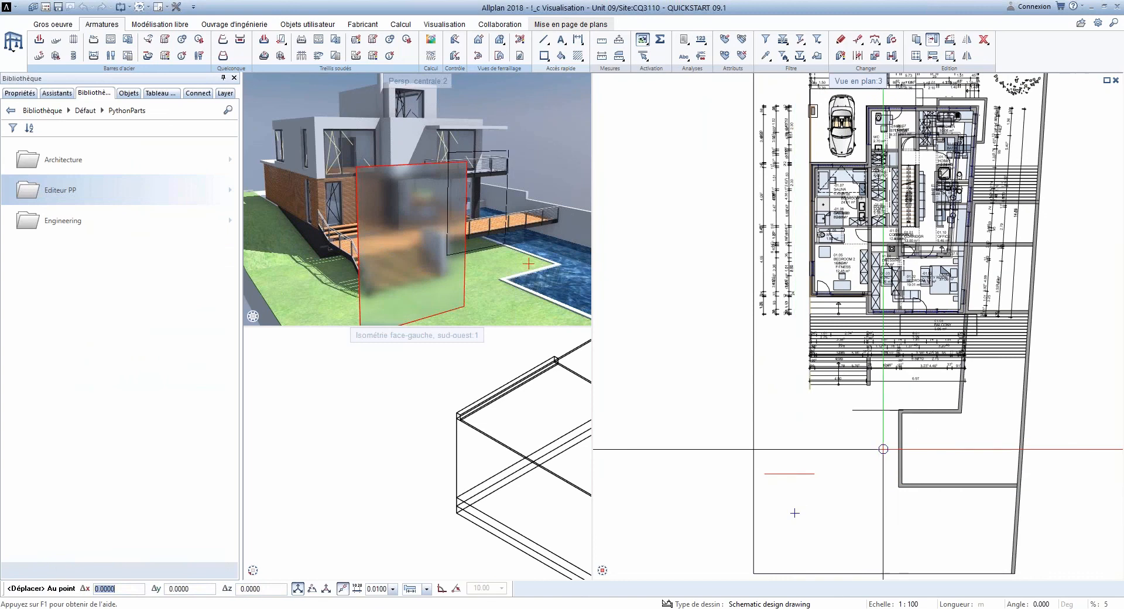
pyautogui.click(902, 407)
# Step: Examine the house through the moved glass panel in the perspective view and undo the move
pyautogui.scroll(4, 458, 200)
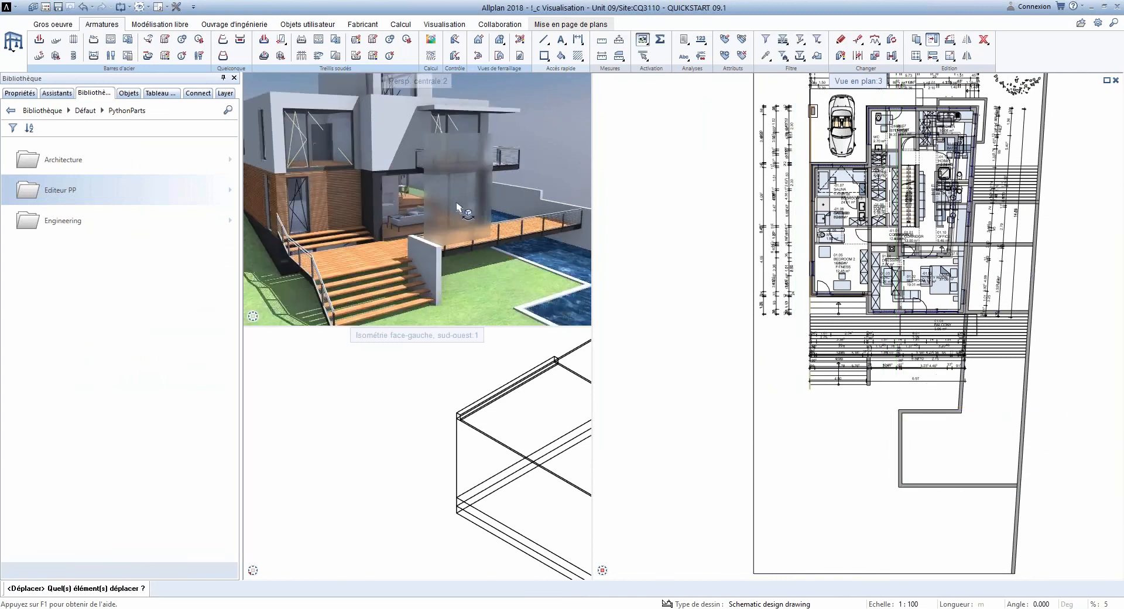
pyautogui.moveTo(417, 190); pyautogui.dragTo(357, 188)
pyautogui.scroll(2, 340, 199)
pyautogui.scroll(2, 362, 205)
pyautogui.scroll(-3, 357, 186)
pyautogui.click(84, 7)
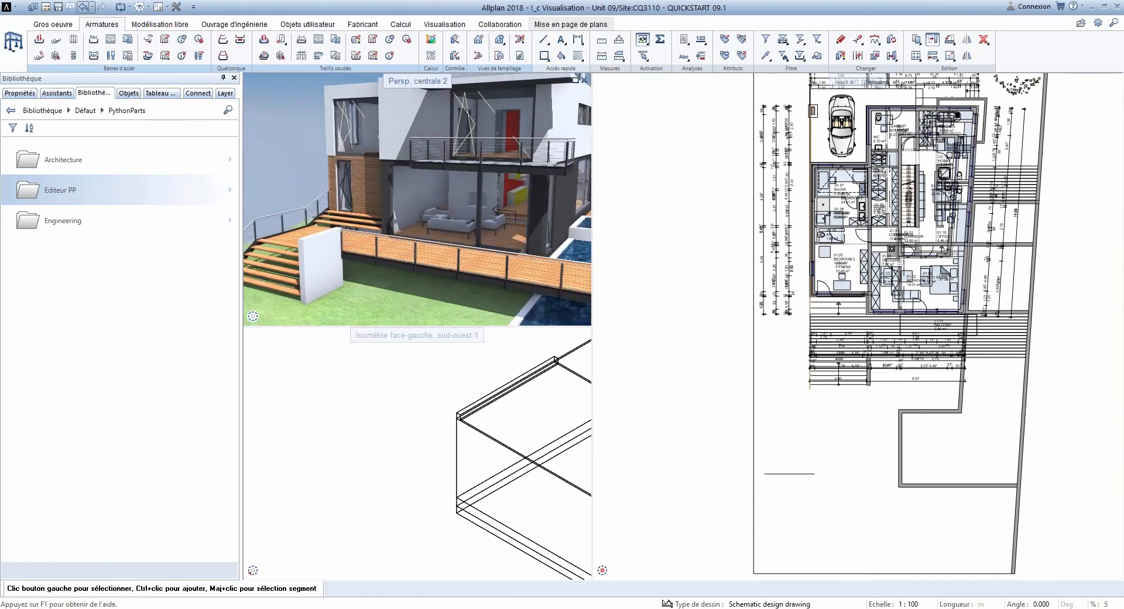
# Step: Switch the perspective viewport to the RTRender view type for a preview and return it to Animation
pyautogui.scroll(-2, 496, 235)
pyautogui.scroll(2, 579, 311)
pyautogui.click(584, 316)
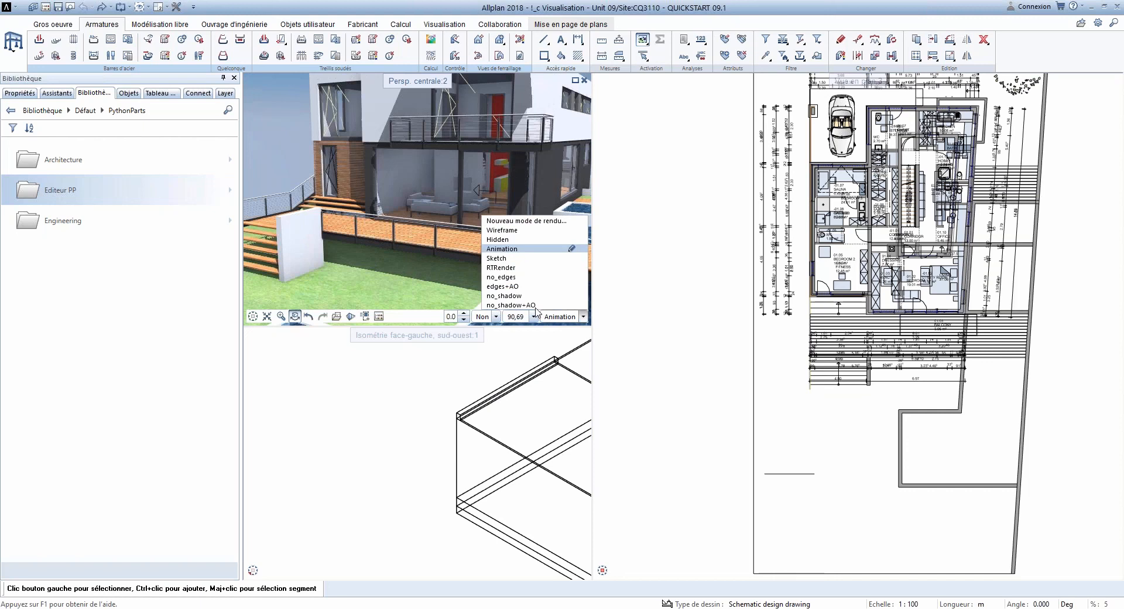
pyautogui.click(503, 213)
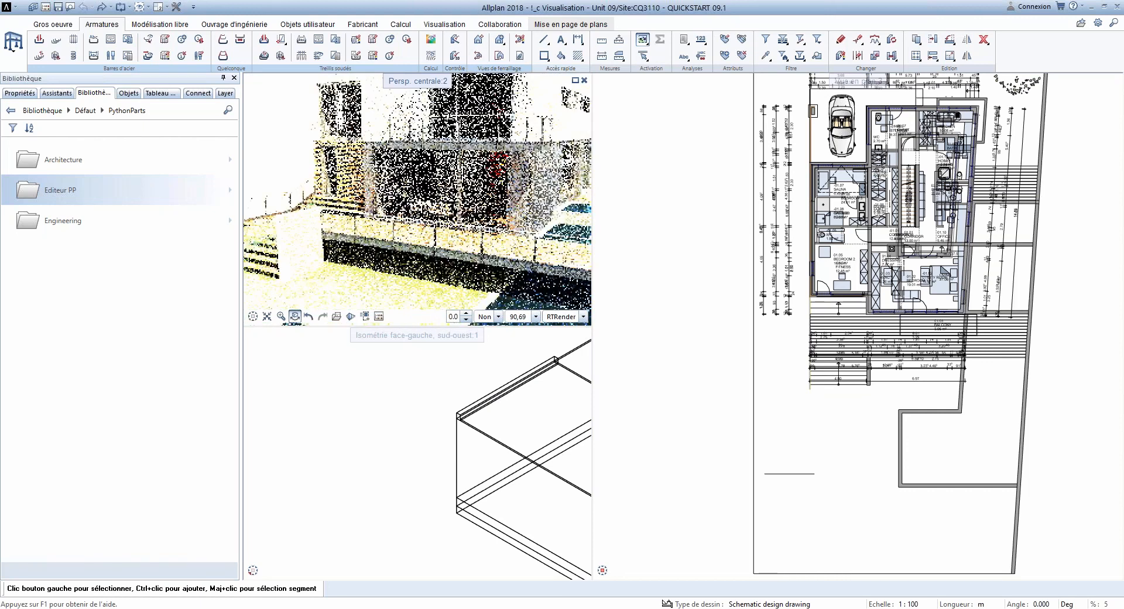
pyautogui.click(583, 316)
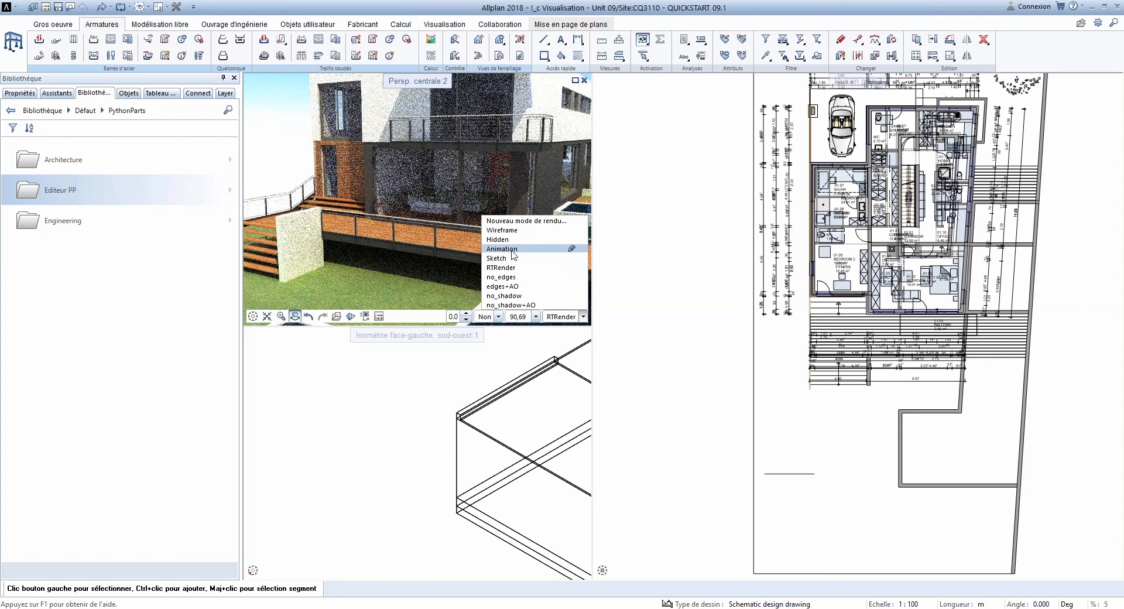
pyautogui.click(512, 253)
# Step: Examine the living room, balcony and complete exterior of the house in the Animation view from several distances and angles
pyautogui.moveTo(433, 166); pyautogui.dragTo(420, 196)
pyautogui.scroll(2, 530, 170)
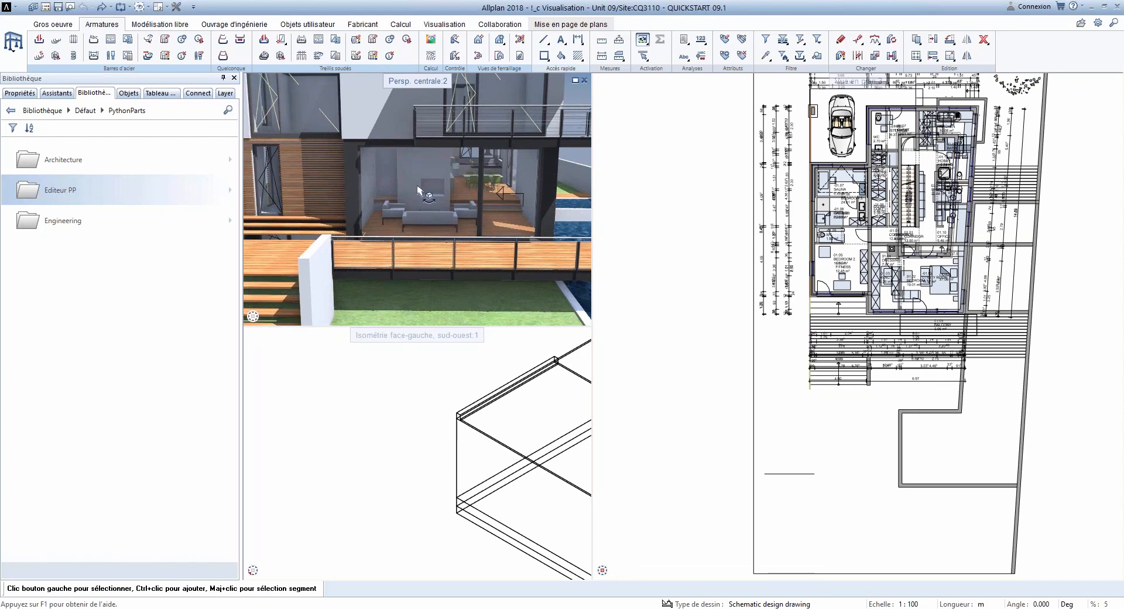
pyautogui.scroll(3, 418, 187)
pyautogui.moveTo(418, 187); pyautogui.dragTo(374, 186)
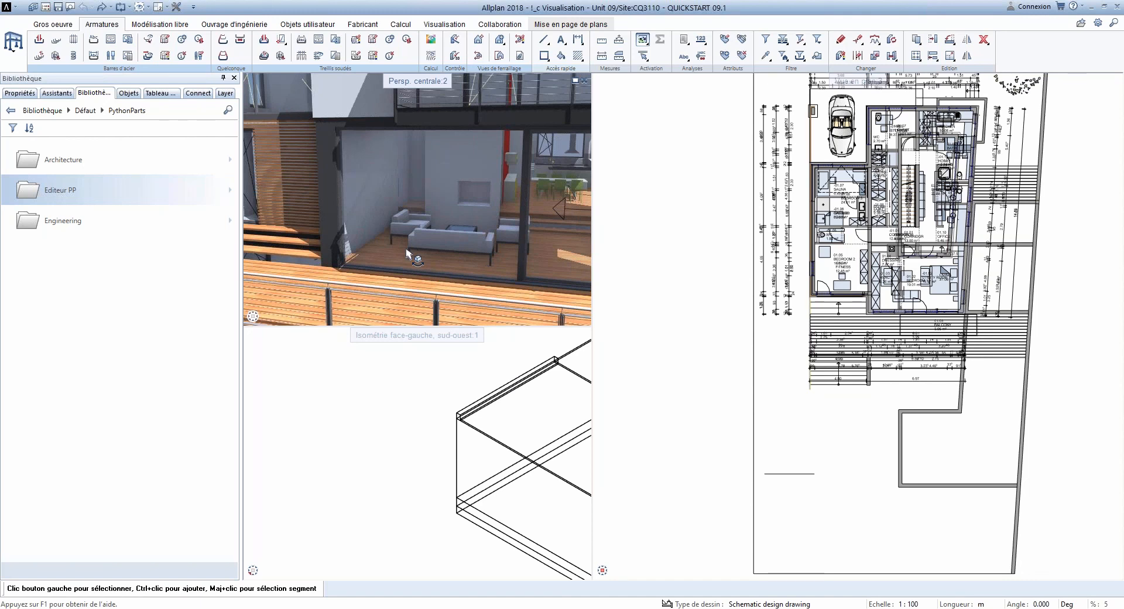
pyautogui.moveTo(394, 235)
pyautogui.mouseDown()
pyautogui.moveTo(453, 237)
pyautogui.moveTo(404, 246)
pyautogui.mouseUp()
pyautogui.scroll(-4, 423, 236)
pyautogui.scroll(-5, 451, 237)
pyautogui.scroll(3, 387, 262)
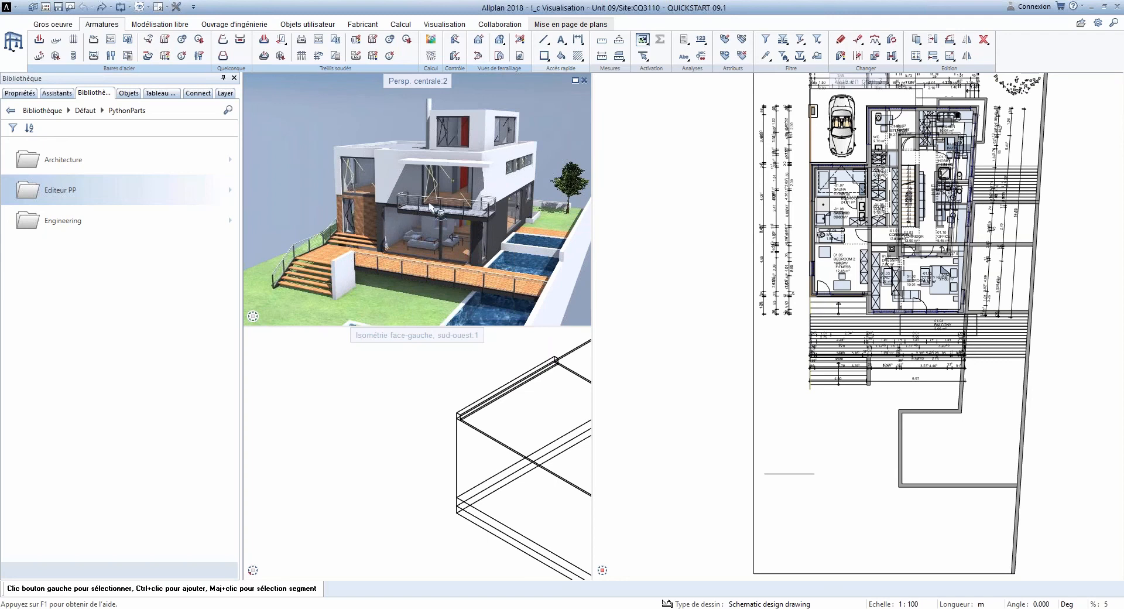
pyautogui.scroll(4, 463, 244)
pyautogui.moveTo(464, 244); pyautogui.dragTo(511, 231)
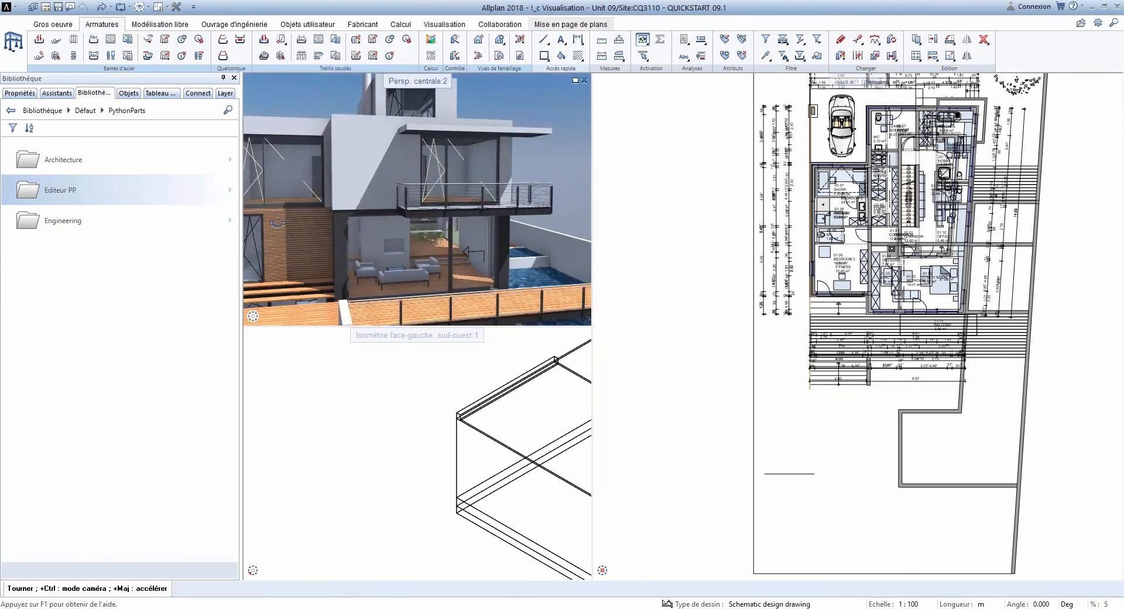
pyautogui.scroll(-3, 504, 216)
pyautogui.moveTo(508, 190); pyautogui.dragTo(472, 196)
pyautogui.scroll(-3, 465, 186)
pyautogui.moveTo(399, 140); pyautogui.dragTo(414, 164)
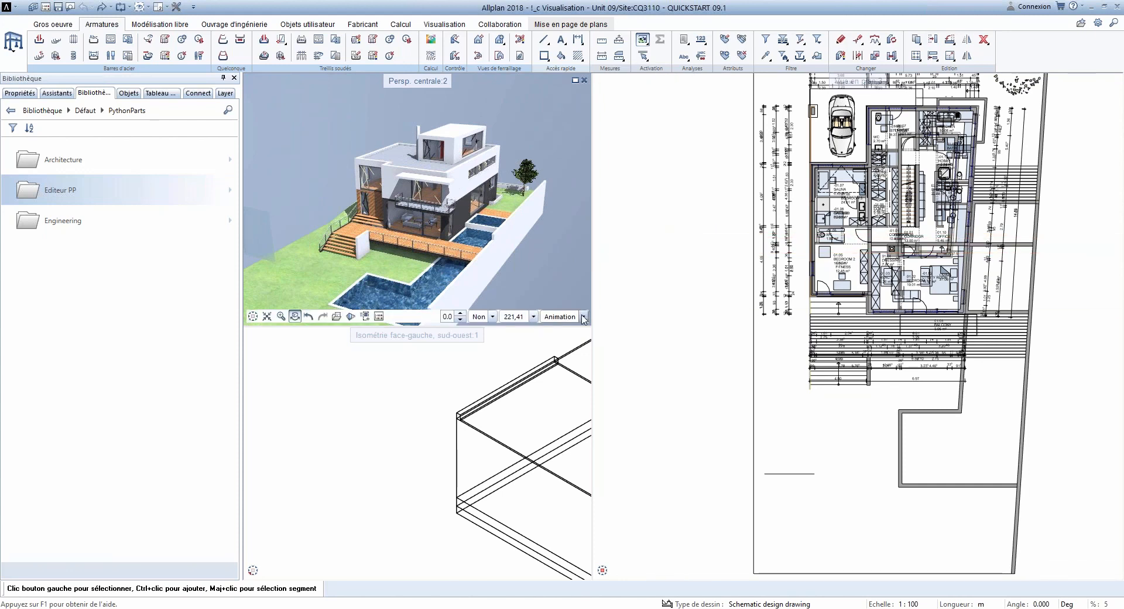
# Step: Fit the site plan in its viewport and delete the frosted glass panel from the front lawn
pyautogui.click(583, 317)
pyautogui.click(498, 225)
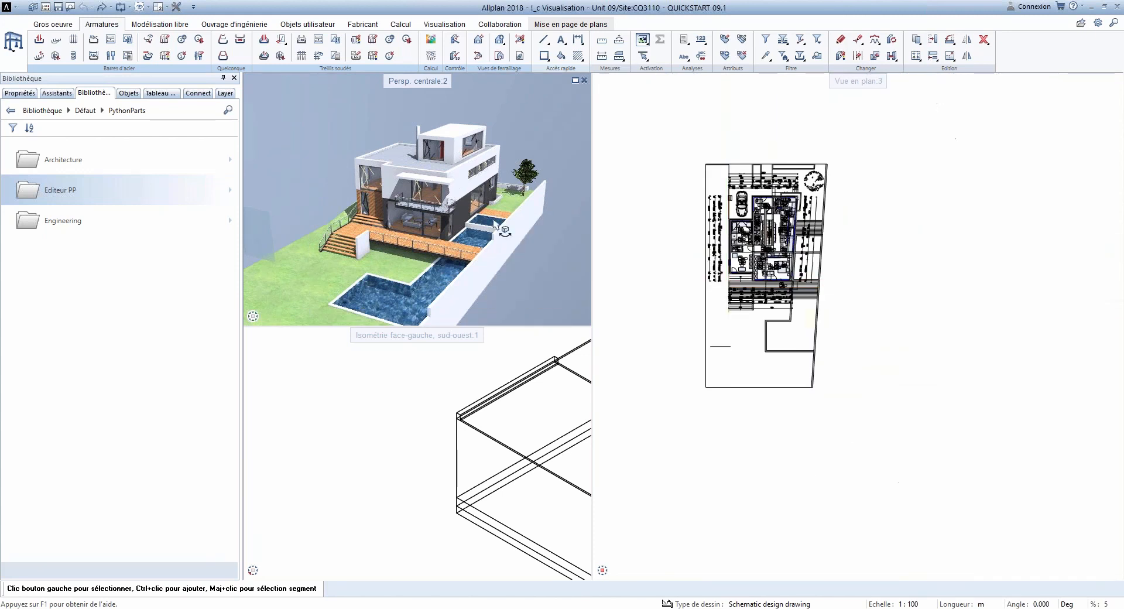
pyautogui.moveTo(451, 220); pyautogui.dragTo(506, 224)
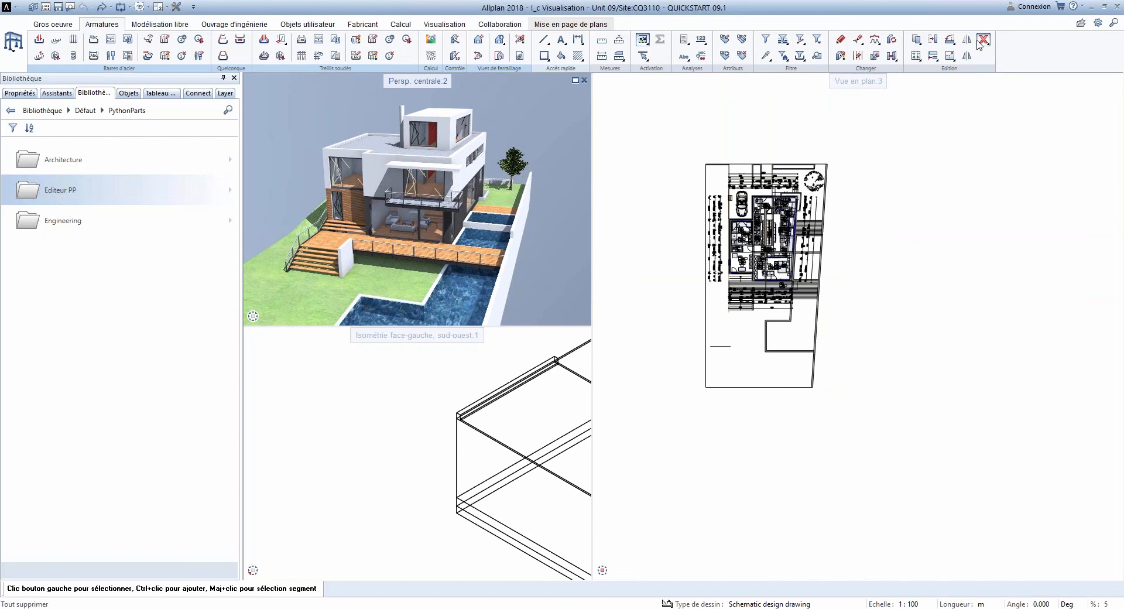
pyautogui.click(981, 43)
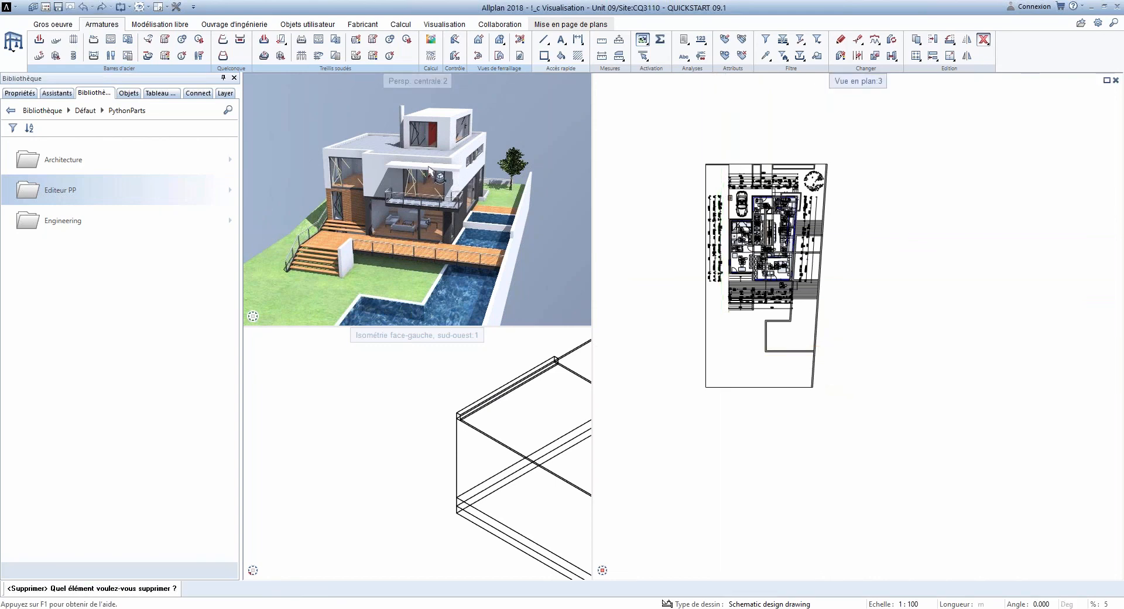
pyautogui.moveTo(431, 171); pyautogui.dragTo(359, 138)
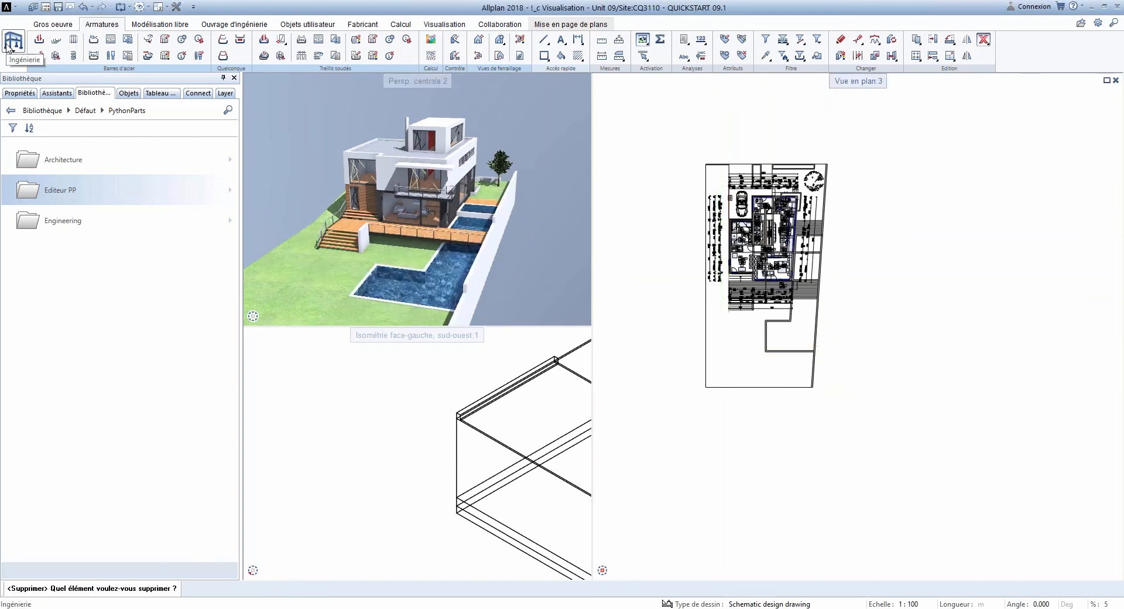
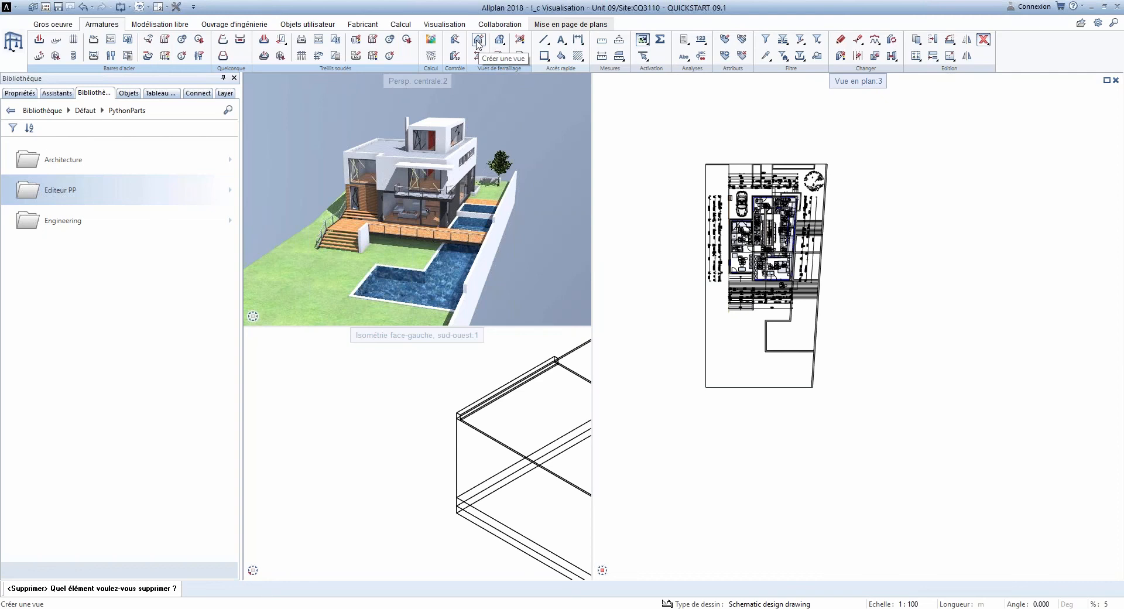
# Step: Create a view of the pool surround and lawn from the front side and place it beside the site plan
pyautogui.click(479, 40)
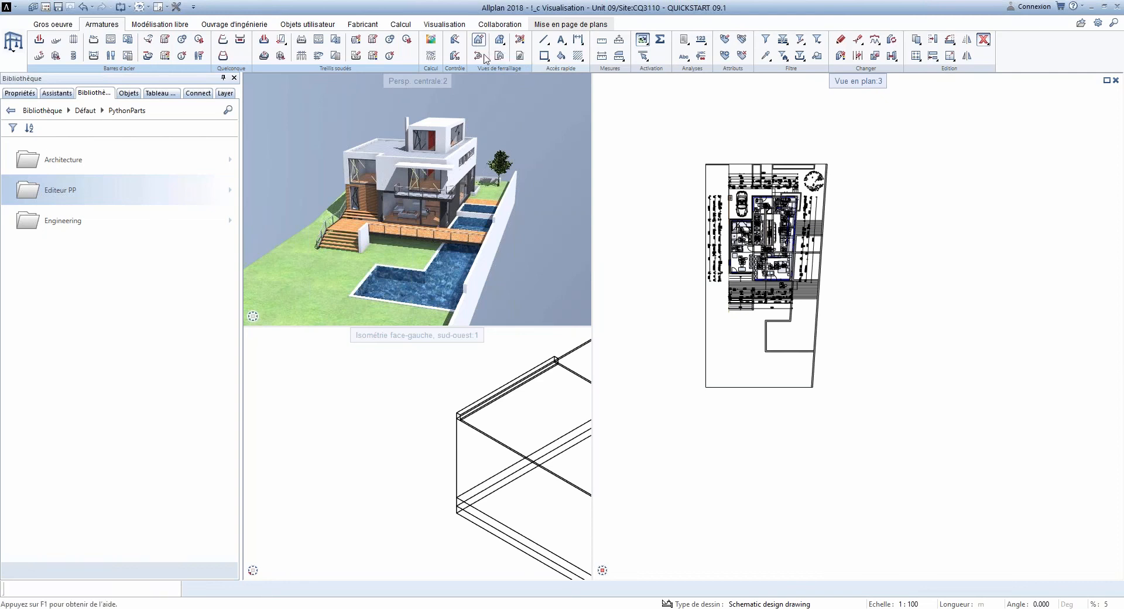
pyautogui.click(762, 331)
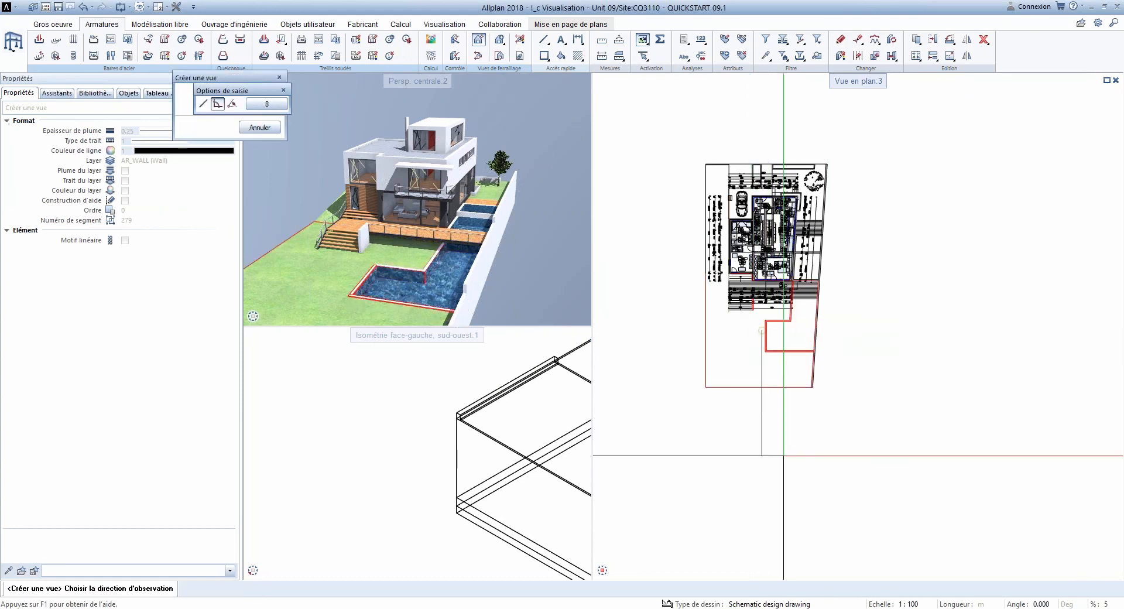
pyautogui.click(785, 455)
pyautogui.click(871, 330)
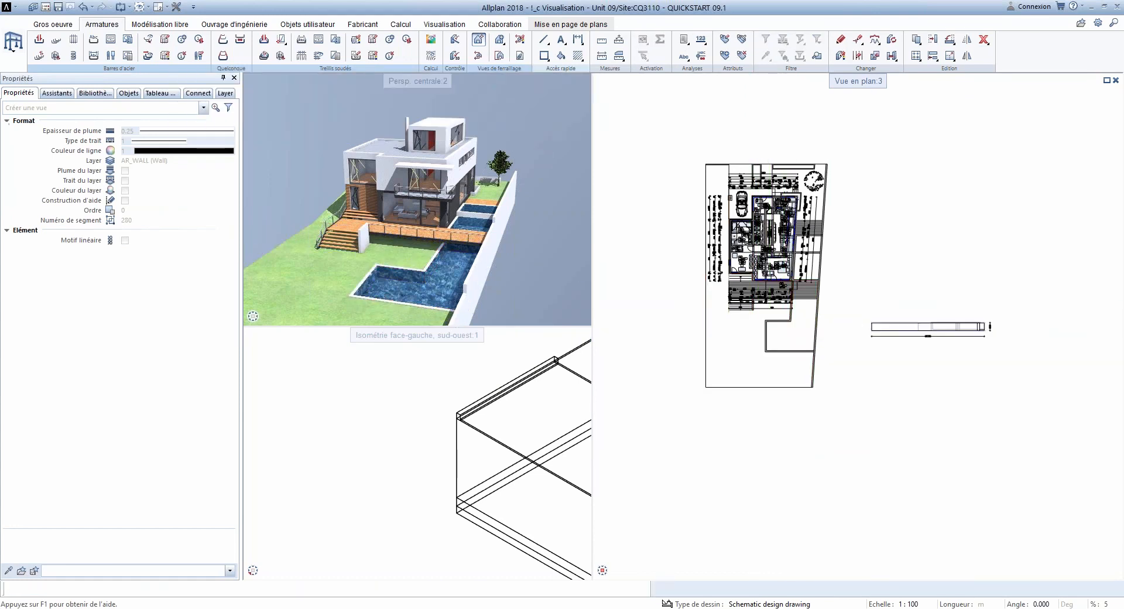
pyautogui.scroll(6, 952, 325)
pyautogui.press('Escape')
pyautogui.press('Escape')
pyautogui.press('Escape')
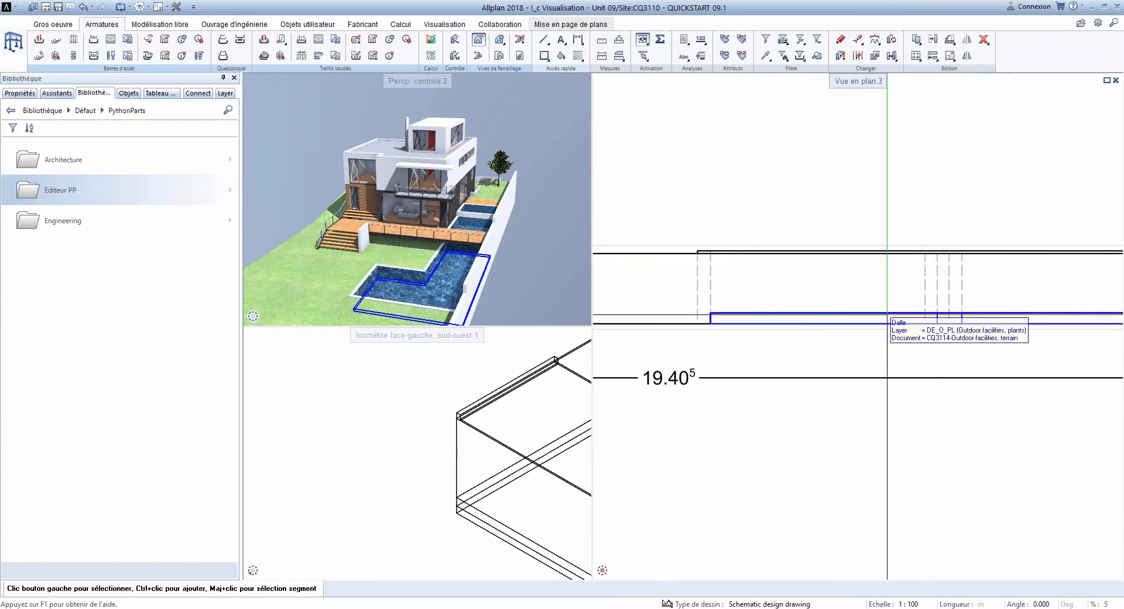
# Step: Undo the view placed beside the site plan
pyautogui.scroll(-5, 927, 286)
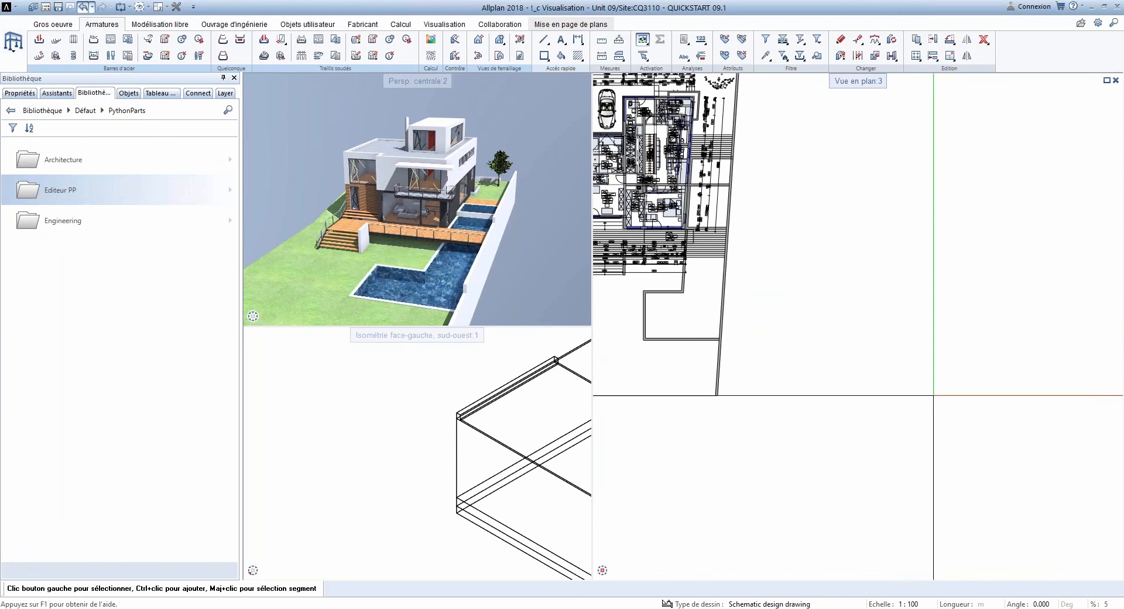
pyautogui.scroll(-3, 929, 363)
pyautogui.scroll(2, 816, 296)
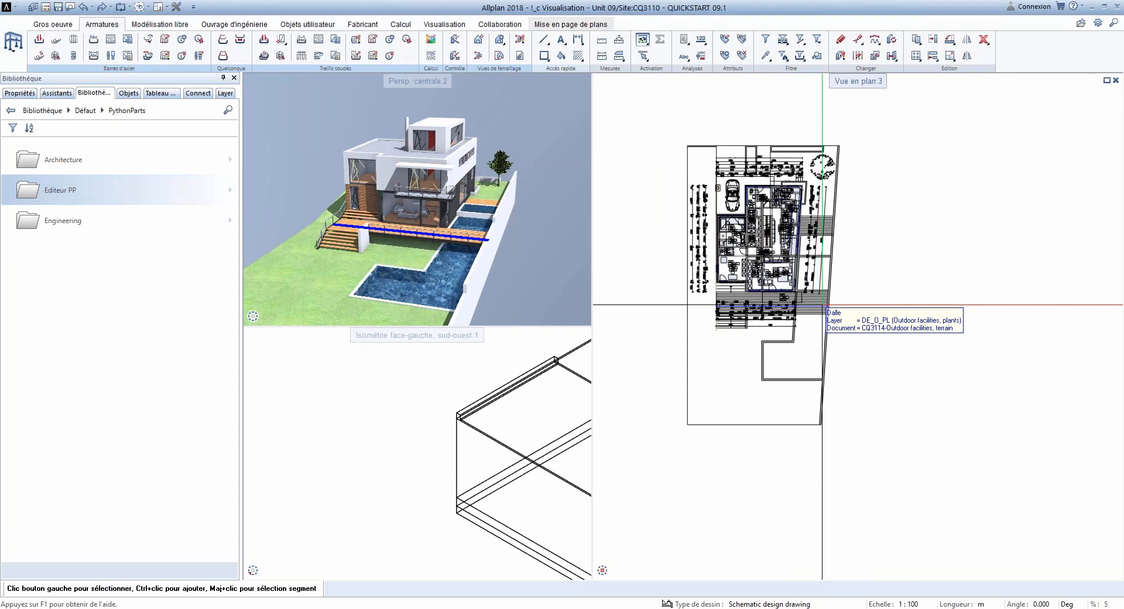
pyautogui.scroll(2, 445, 176)
# Step: Switch to the Architecture role and examine the options of the Unit 02 - Elevations branch in the building structure
pyautogui.click(13, 42)
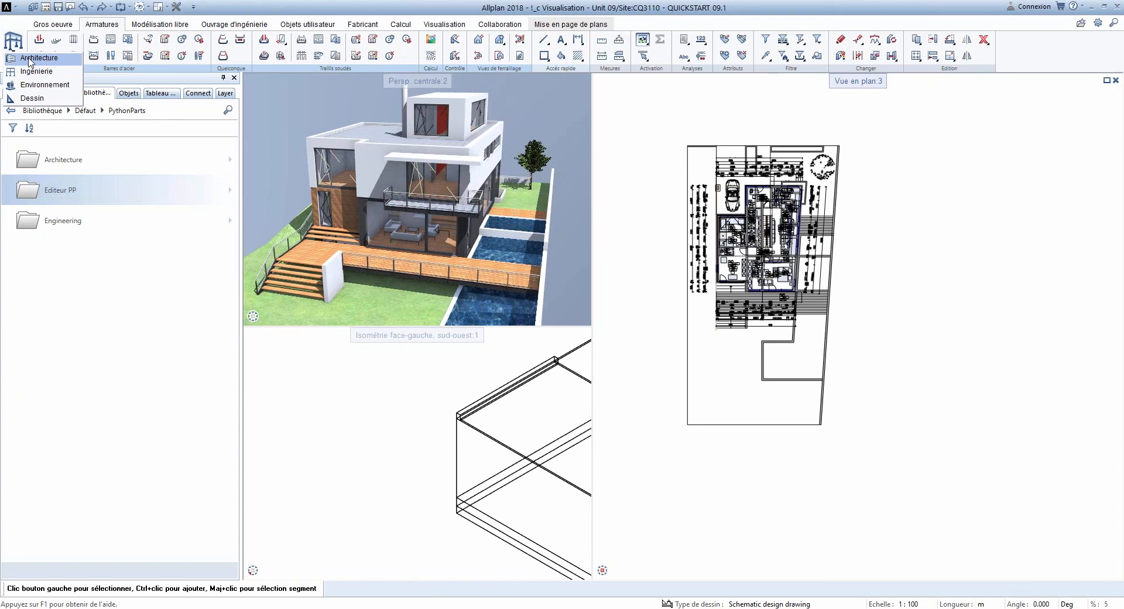
pyautogui.click(21, 59)
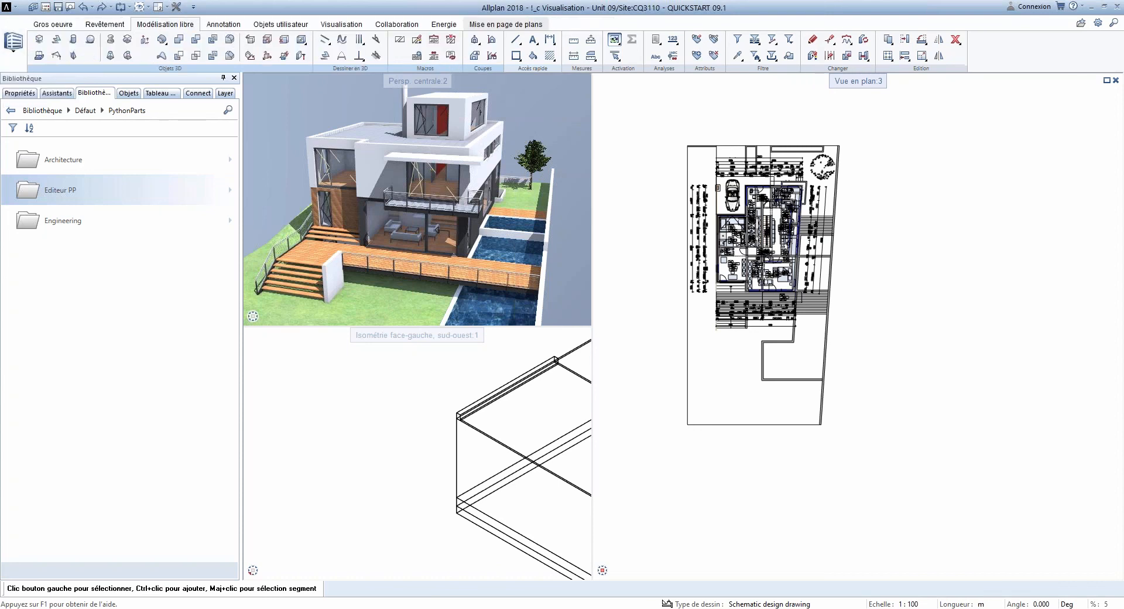
pyautogui.click(494, 41)
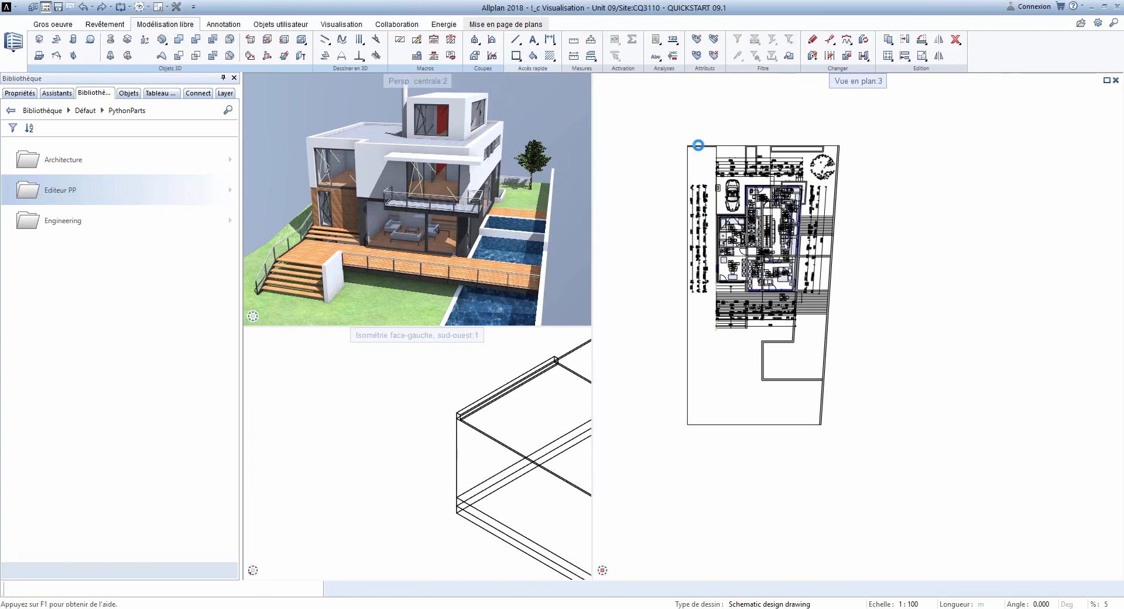
pyautogui.rightClick(732, 138)
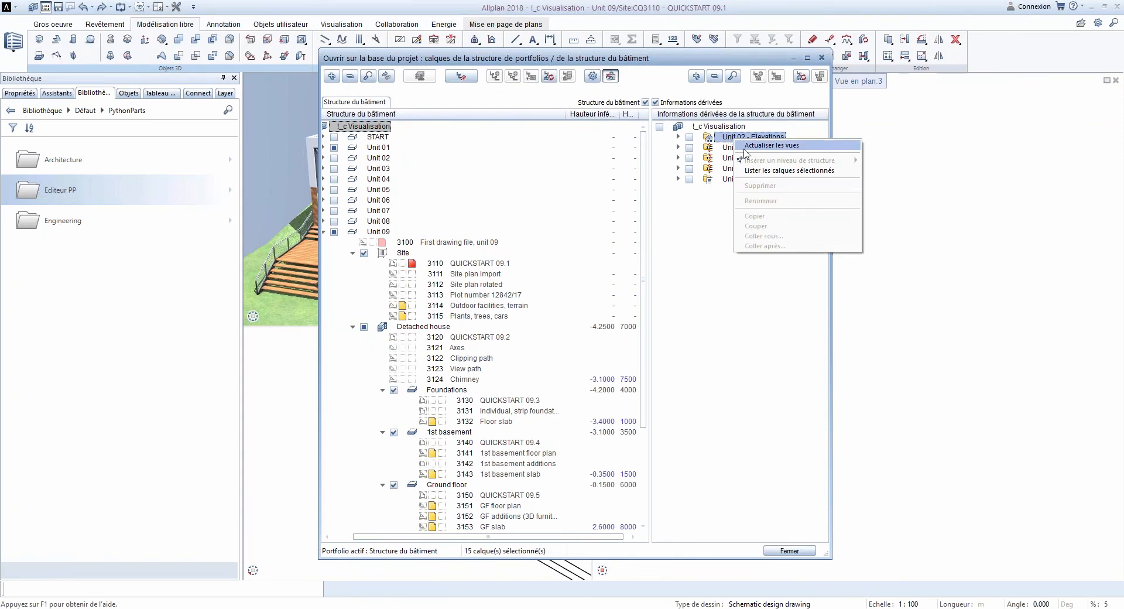
pyautogui.press('Escape')
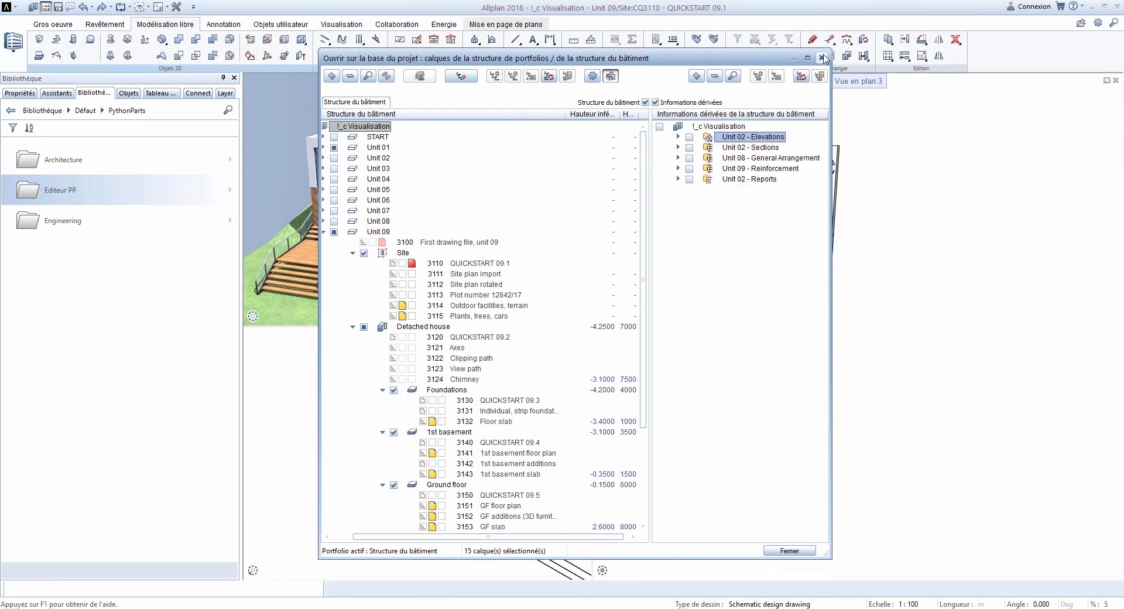
pyautogui.click(801, 550)
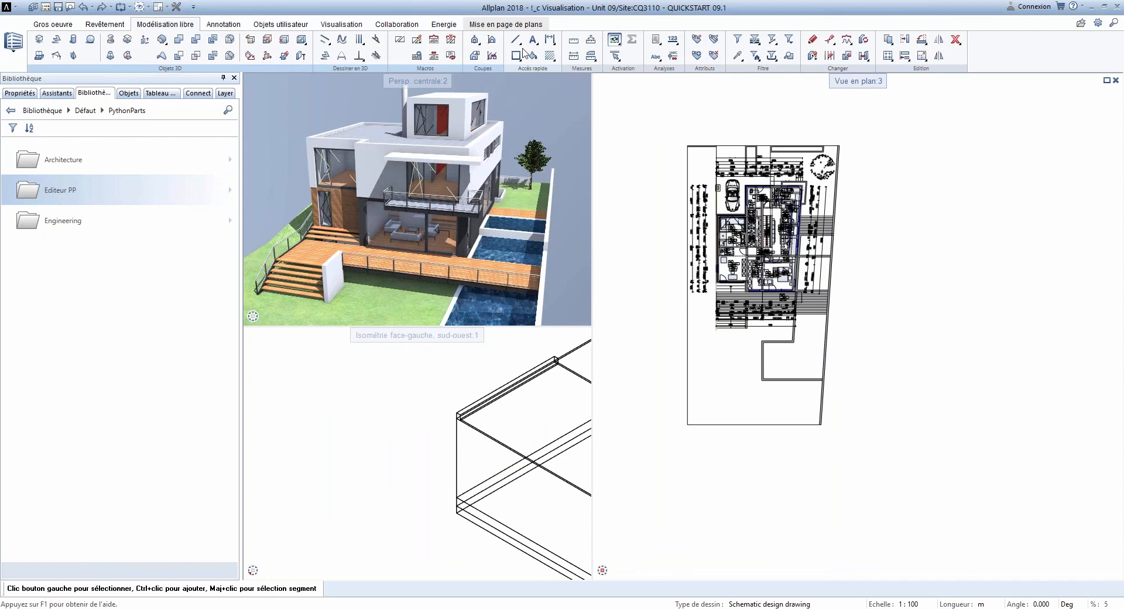
# Step: Create a front south view of the house with hidden edges turned off and place it beside the site plan
pyautogui.click(844, 295)
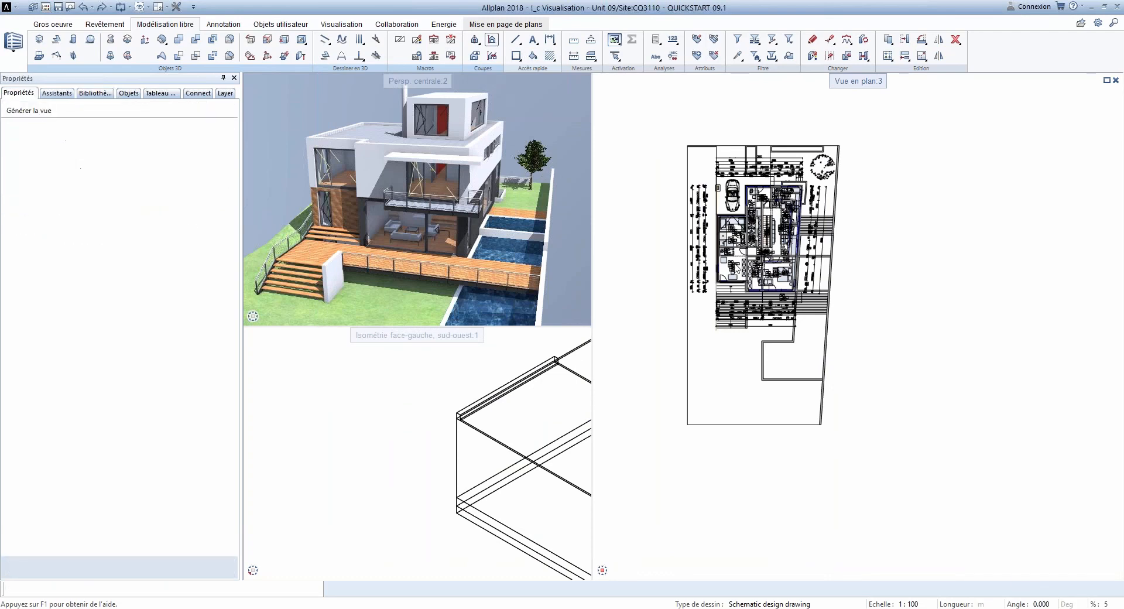
pyautogui.scroll(-1, 784, 269)
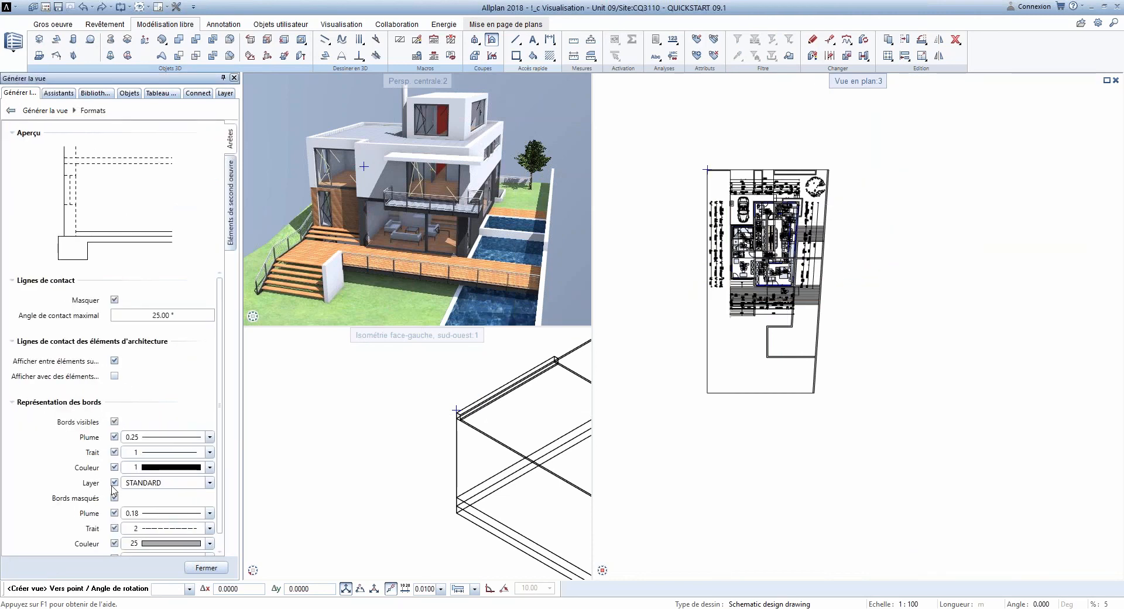
pyautogui.click(115, 497)
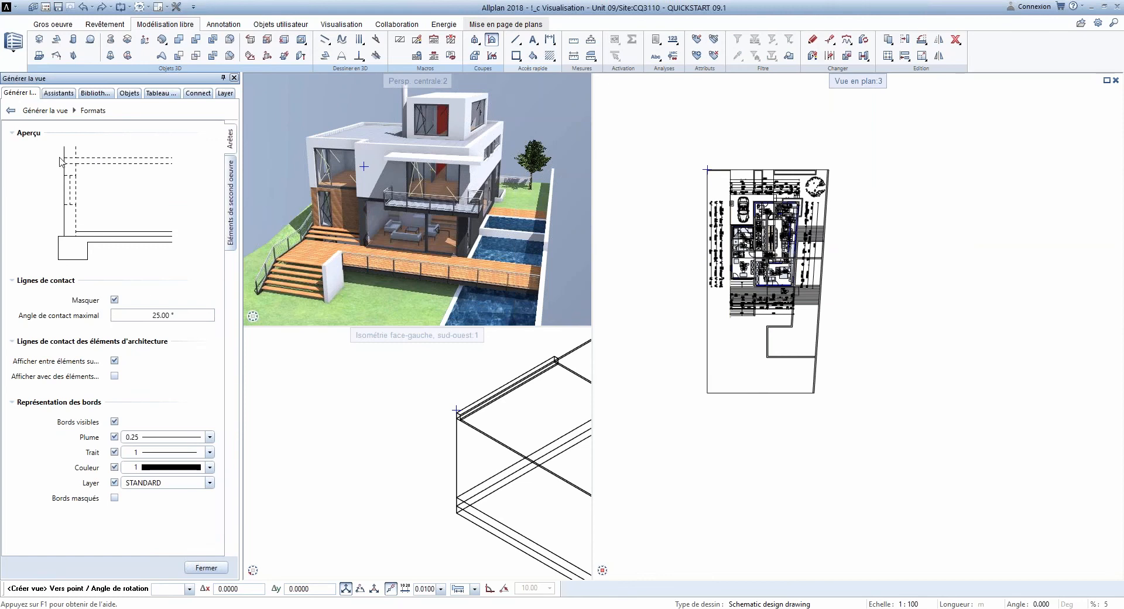
pyautogui.click(45, 111)
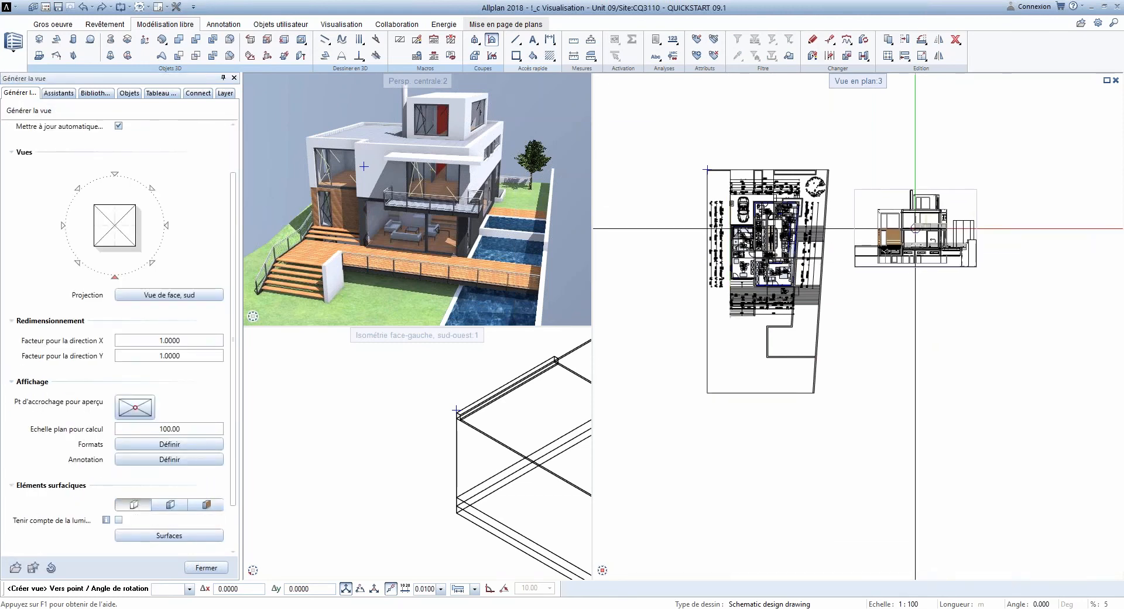
pyautogui.click(915, 228)
pyautogui.scroll(4, 916, 228)
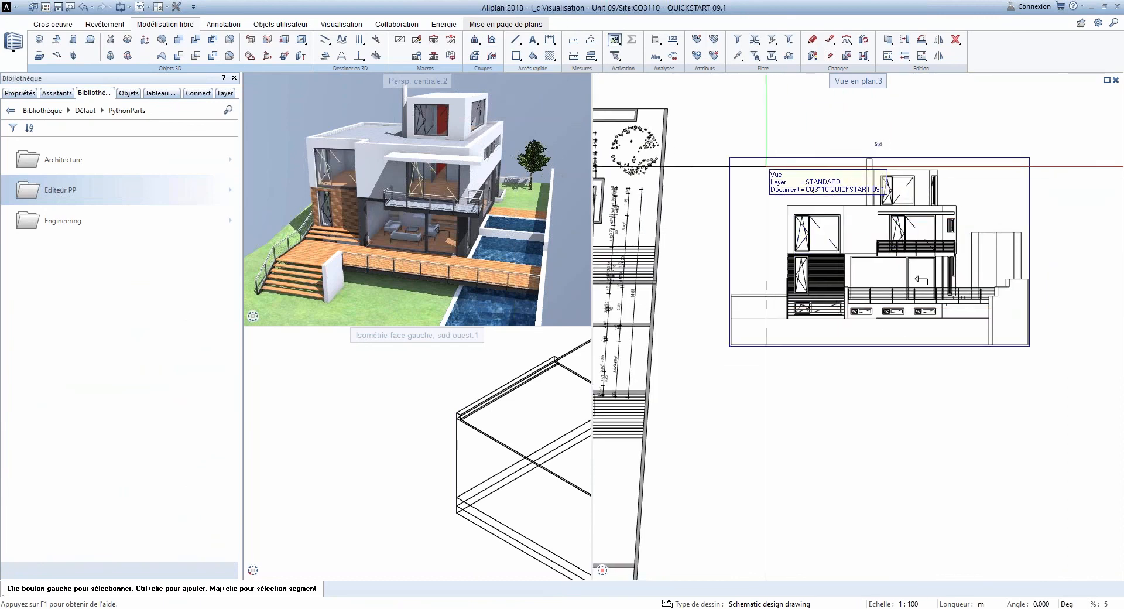
# Step: Change the projection of the placed house view to front-right isometric and apply it
pyautogui.click(766, 179)
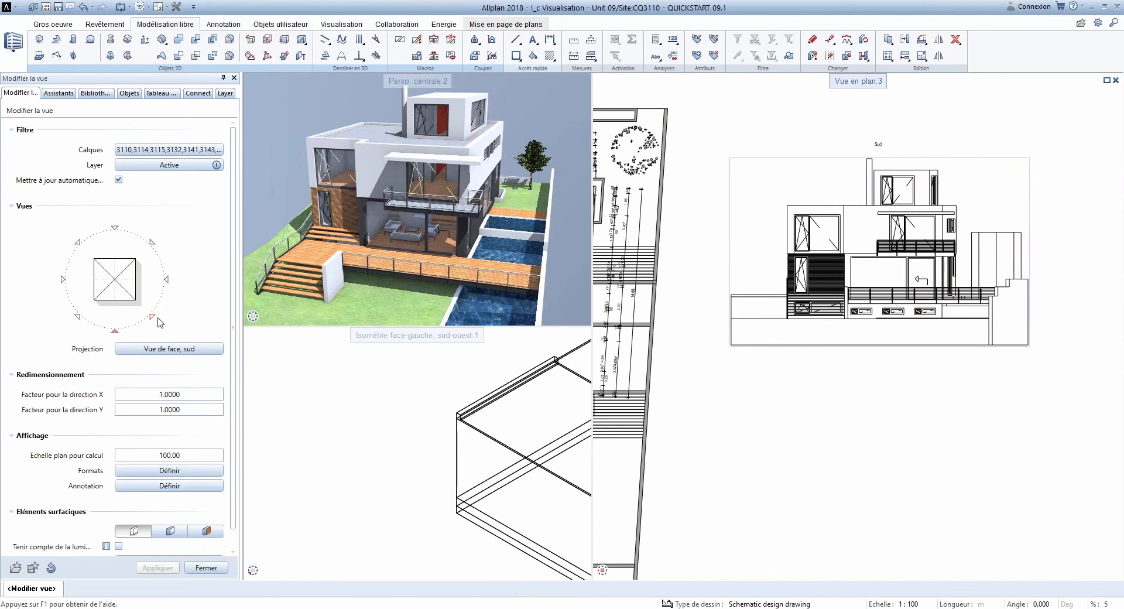
pyautogui.click(152, 318)
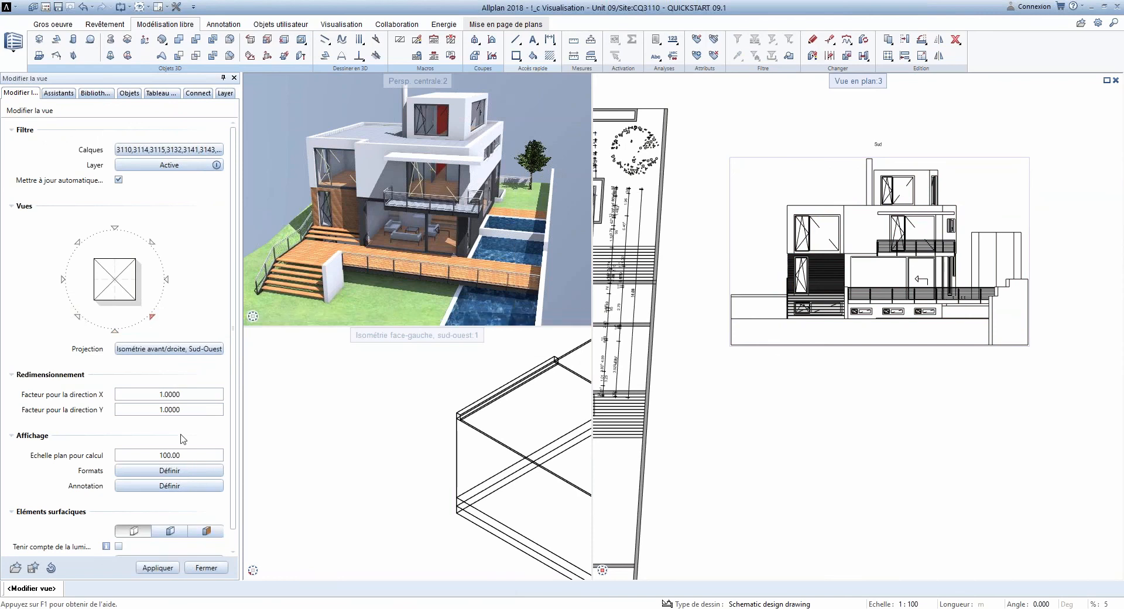
pyautogui.click(163, 572)
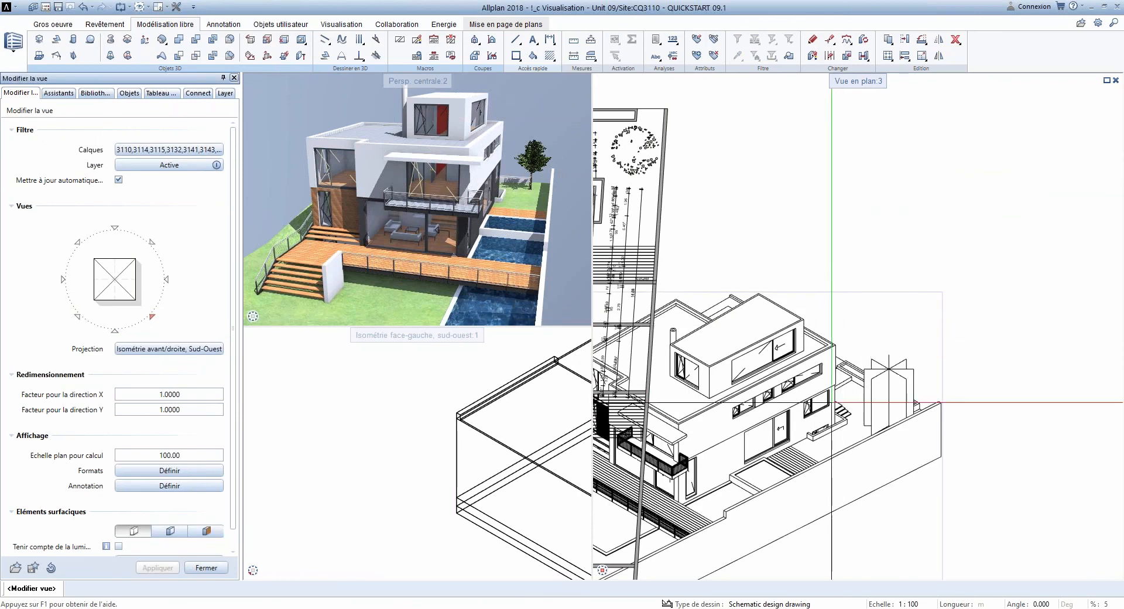
# Step: Set the view's projection to front south and display its surface elements with colours and textures
pyautogui.click(115, 331)
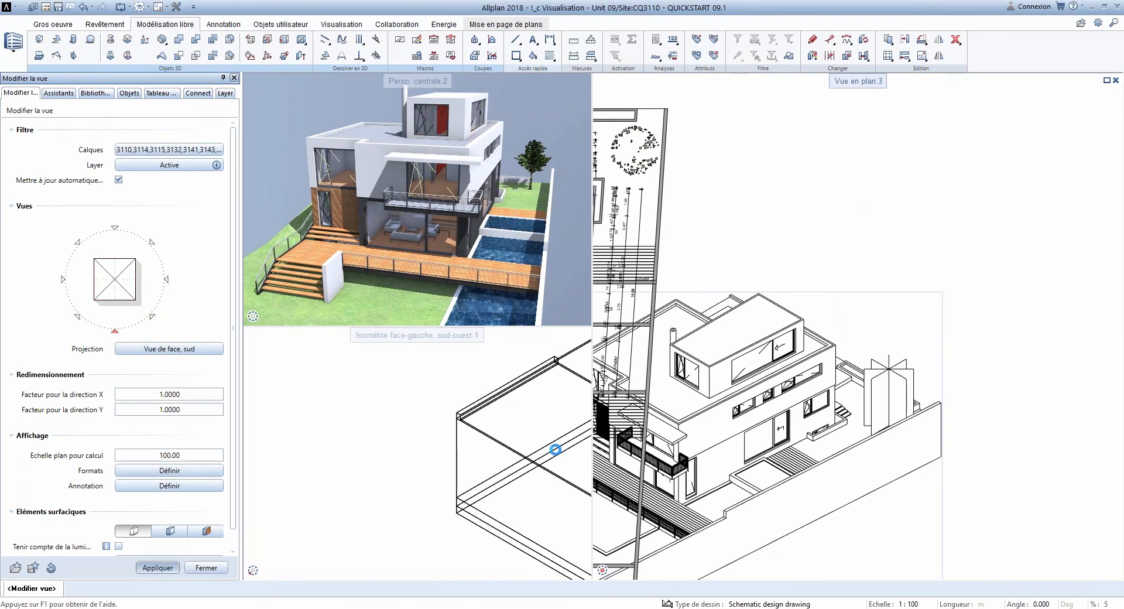
pyautogui.click(204, 533)
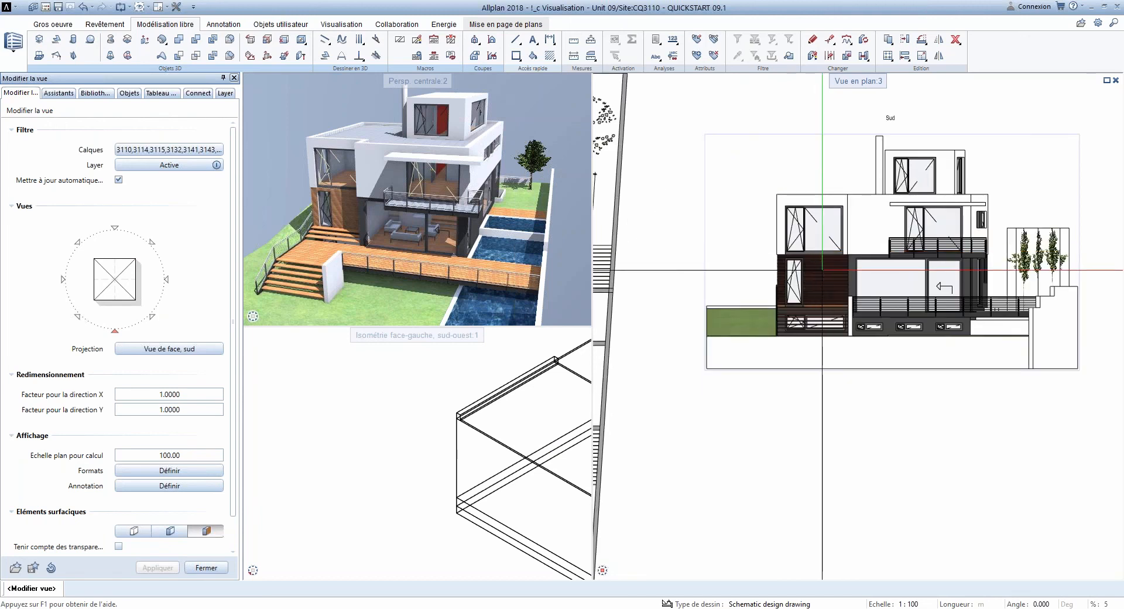
# Step: Copy the textured south view and place one copy directly below the original
pyautogui.click(887, 40)
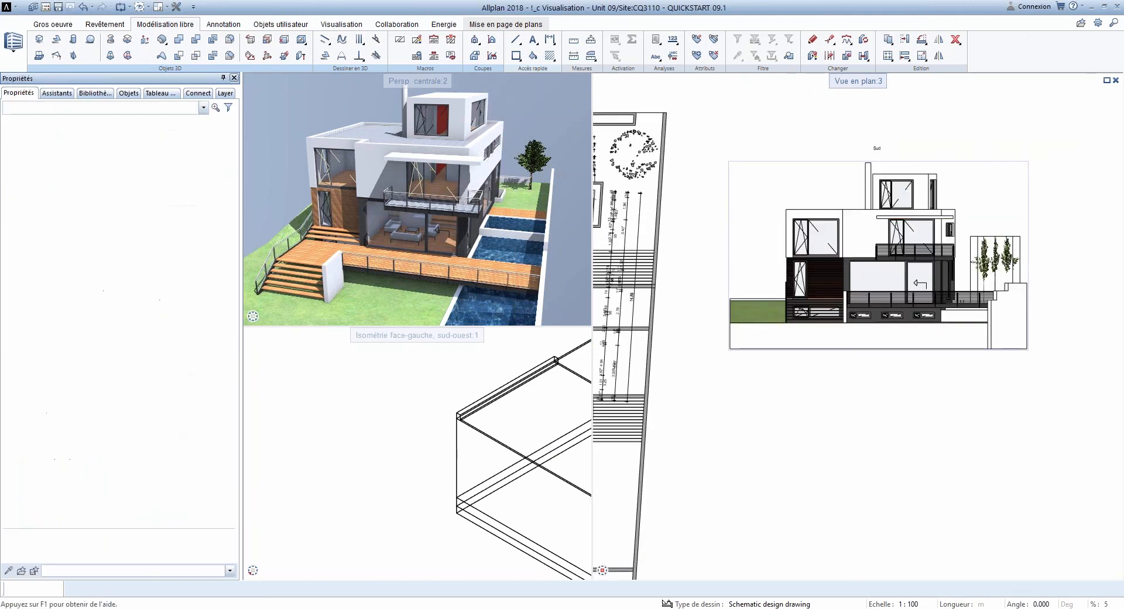
pyautogui.click(800, 168)
pyautogui.scroll(-3, 784, 165)
pyautogui.click(941, 209)
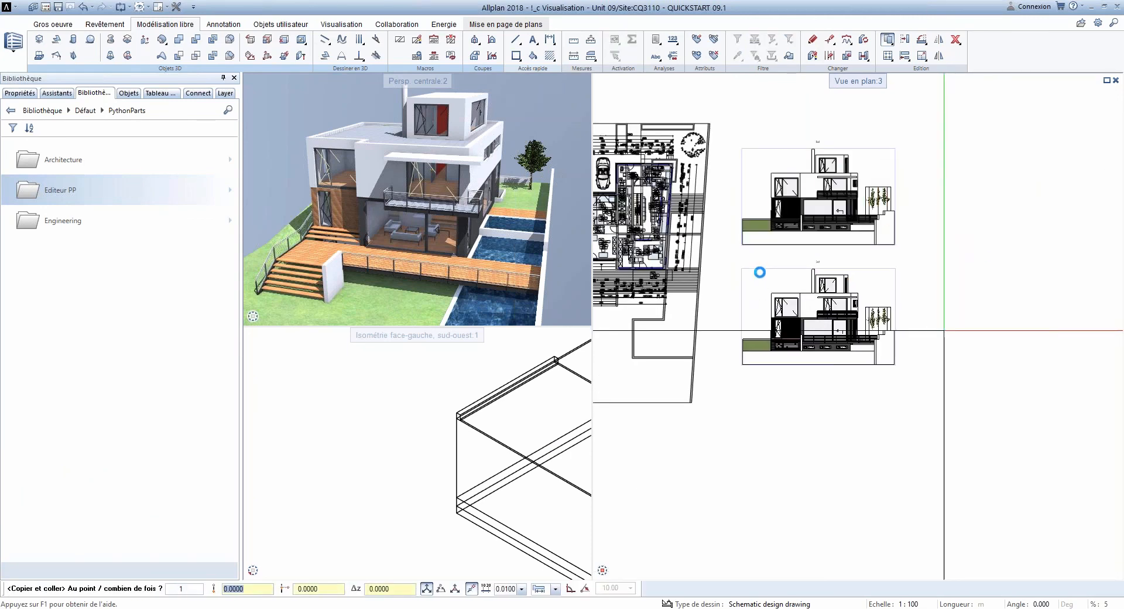
pyautogui.scroll(3, 763, 287)
pyautogui.press('Escape')
# Step: Turn off automatic updating for the lower copy of the south view
pyautogui.doubleClick(764, 246)
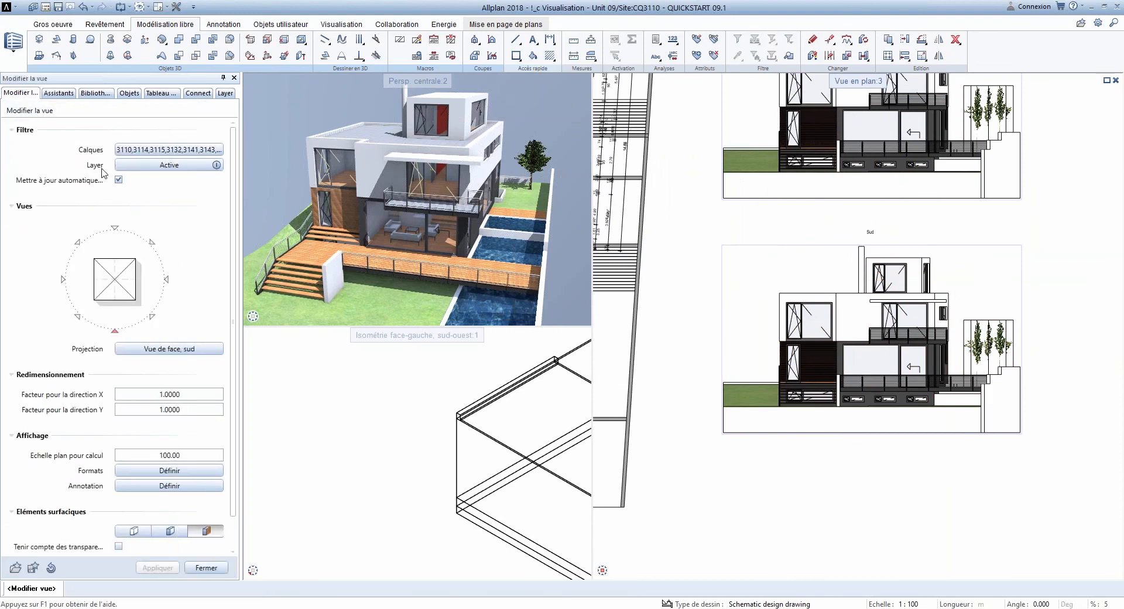
pyautogui.click(119, 180)
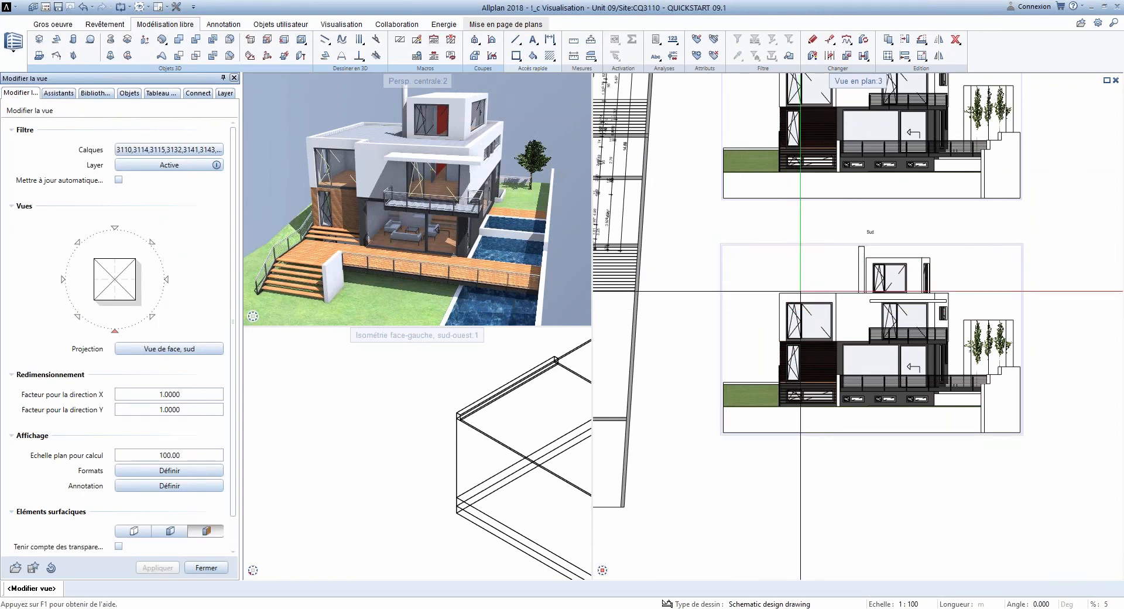
pyautogui.scroll(2, 802, 291)
pyautogui.press('Escape')
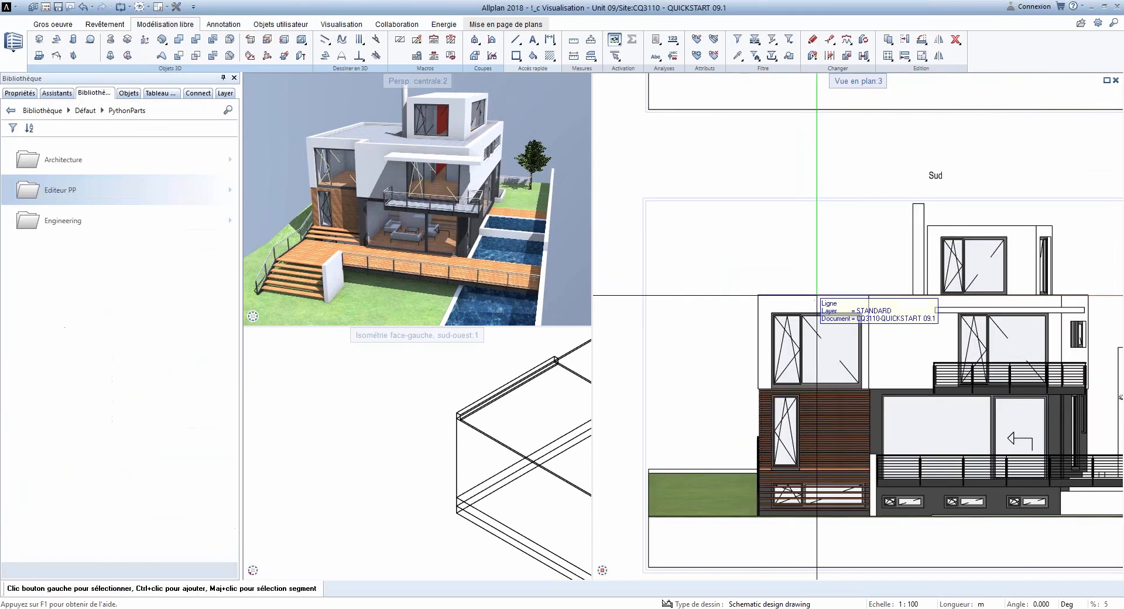
pyautogui.scroll(-2, 816, 296)
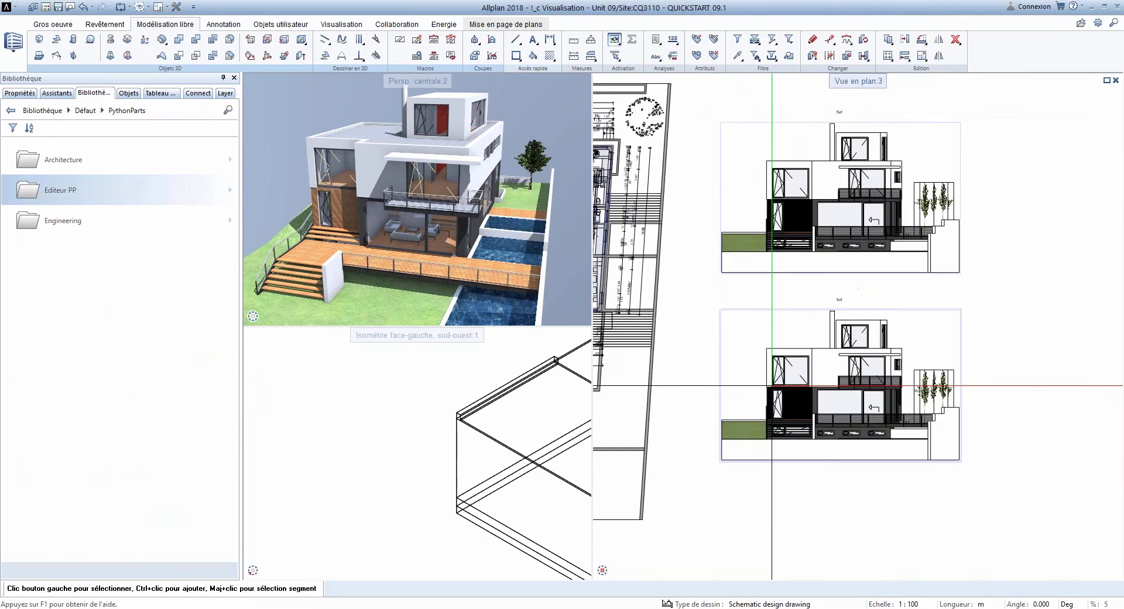
pyautogui.scroll(3, 771, 156)
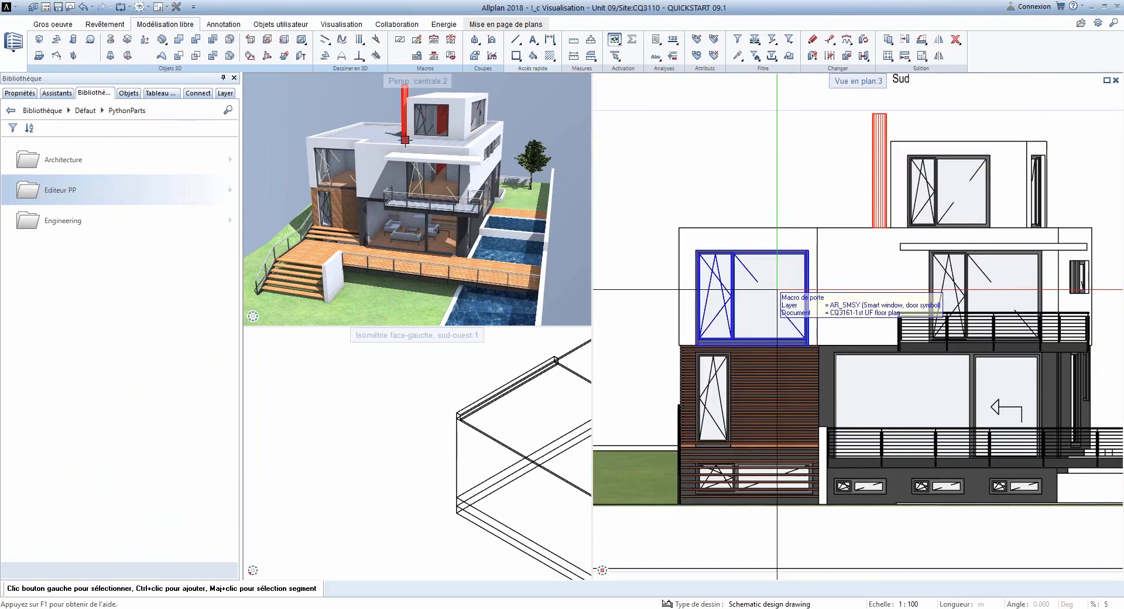
pyautogui.click(879, 154)
pyautogui.keyDown('ctrl'); pyautogui.moveTo(455, 138); pyautogui.dragTo(495, 154); pyautogui.keyUp('ctrl')
pyautogui.scroll(-2, 940, 178)
pyautogui.click(905, 40)
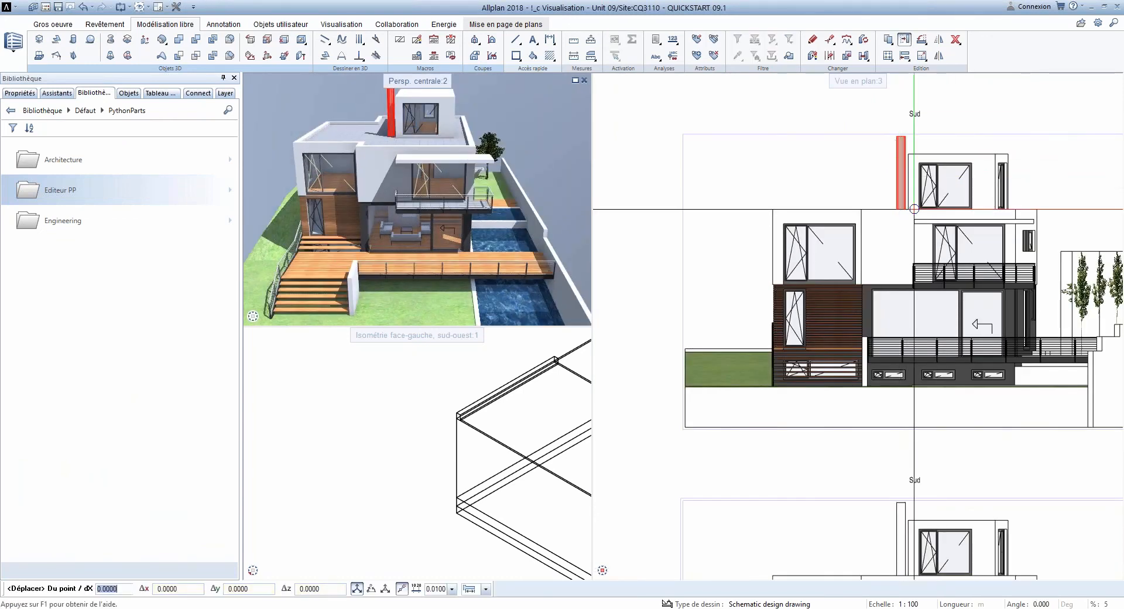
pyautogui.scroll(-3, 1027, 159)
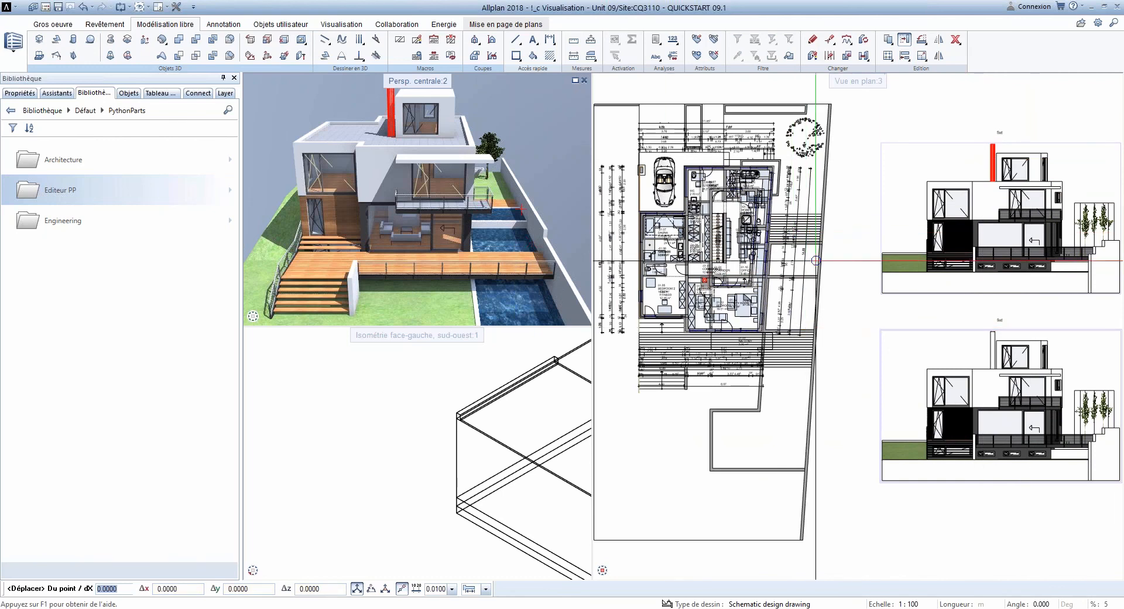
pyautogui.scroll(-1, 803, 267)
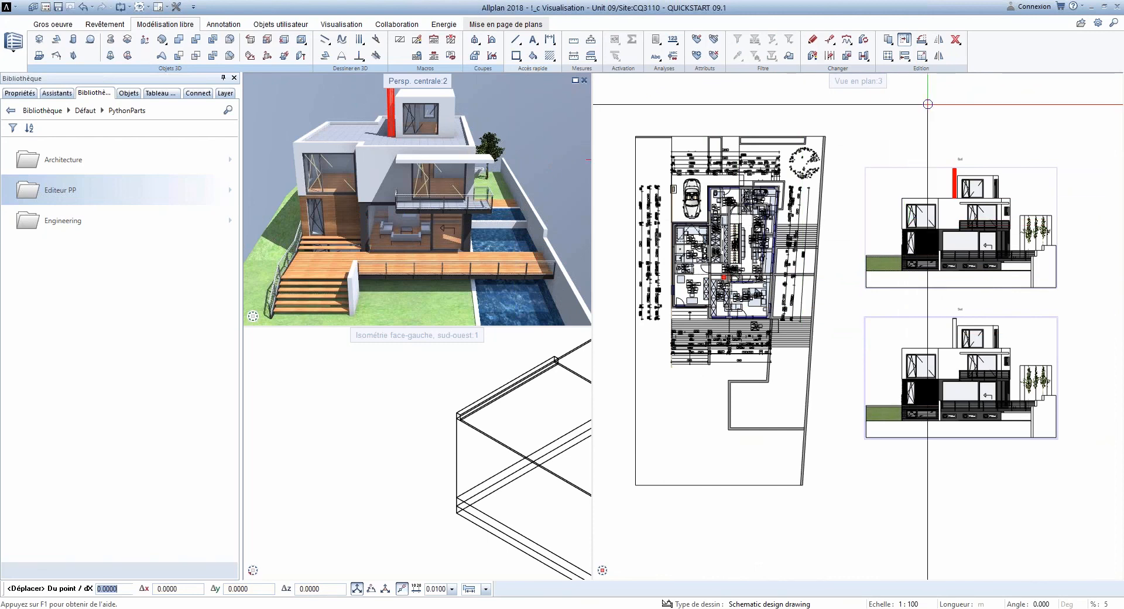
pyautogui.press('Escape')
# Step: Open the chimney's properties from the upper south view and set its upper edge distance to 3.0000 m
pyautogui.scroll(5, 959, 169)
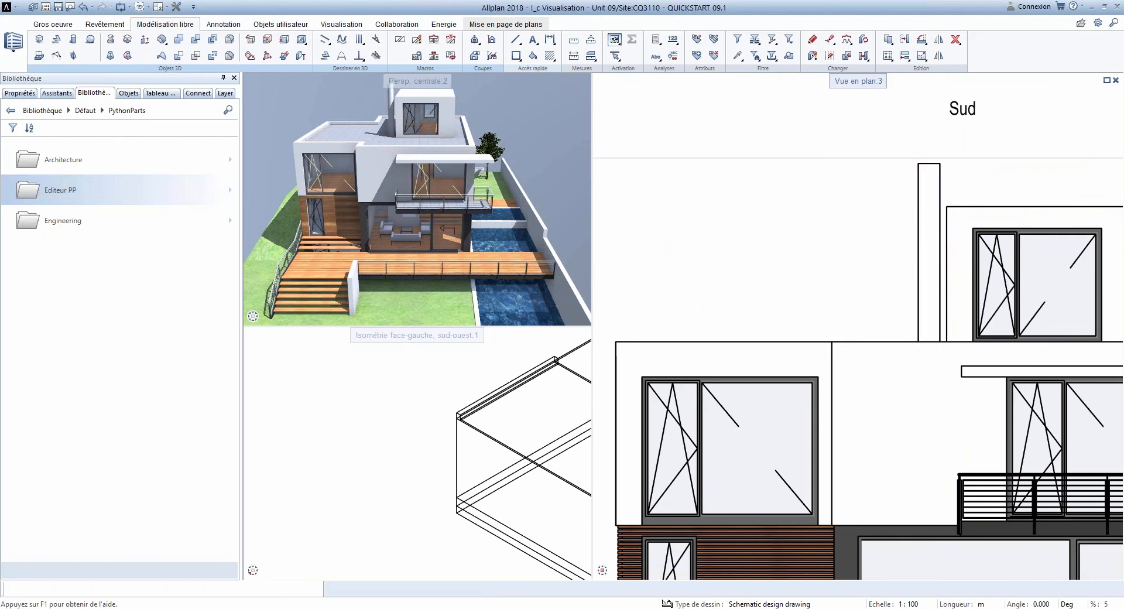
pyautogui.doubleClick(928, 209)
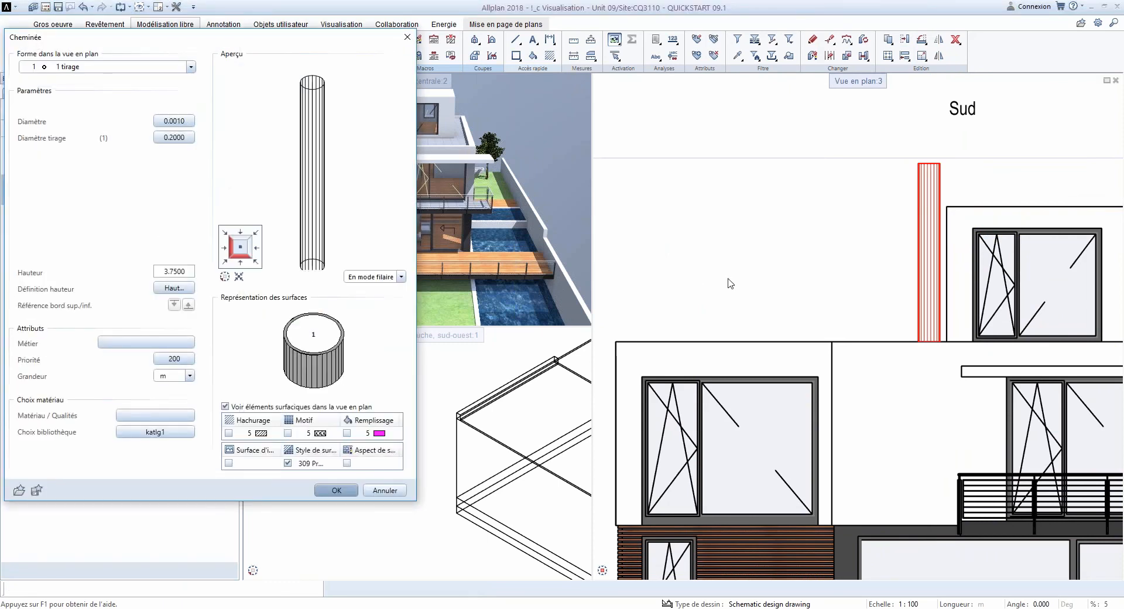
pyautogui.click(174, 287)
pyautogui.doubleClick(127, 93)
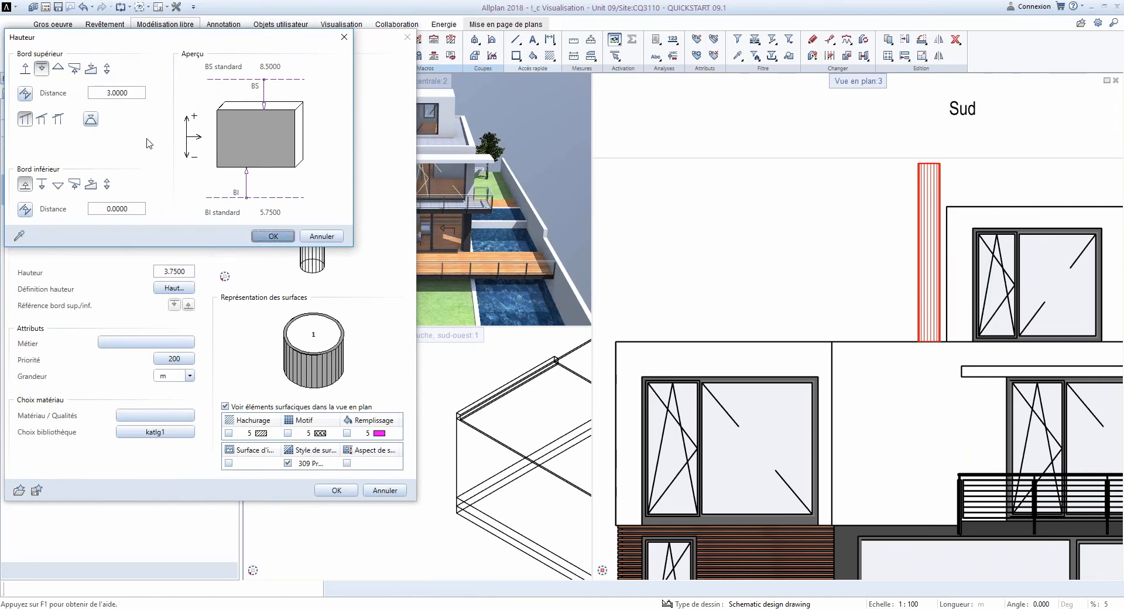
pyautogui.click(256, 238)
pyautogui.click(337, 490)
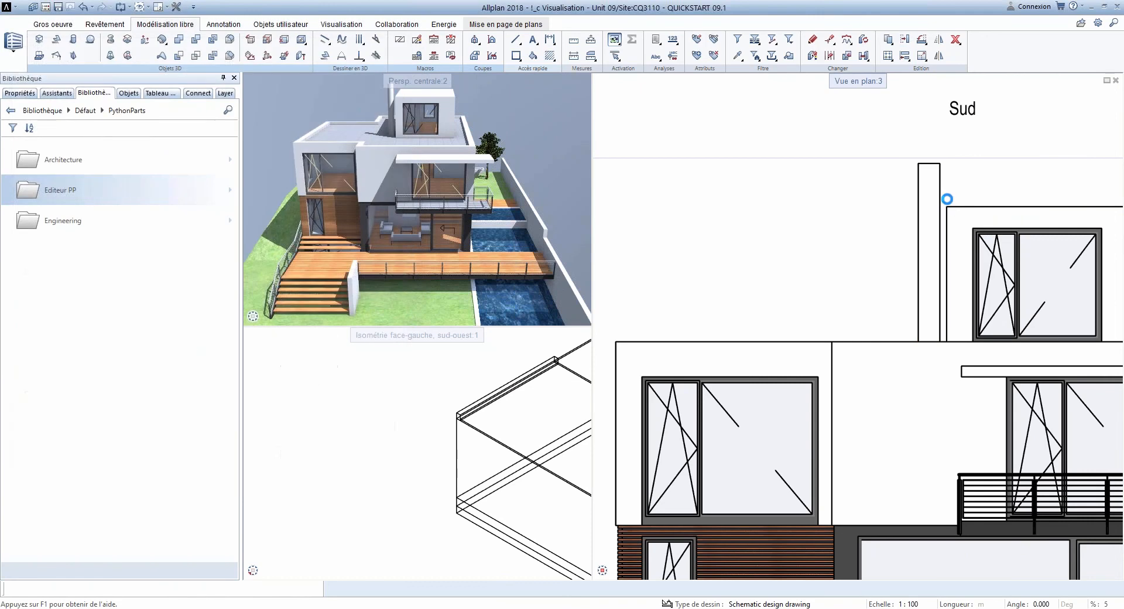
# Step: Examine the chimney in the perspective and isometric views, and compare its height in the two south views
pyautogui.scroll(-2, 462, 178)
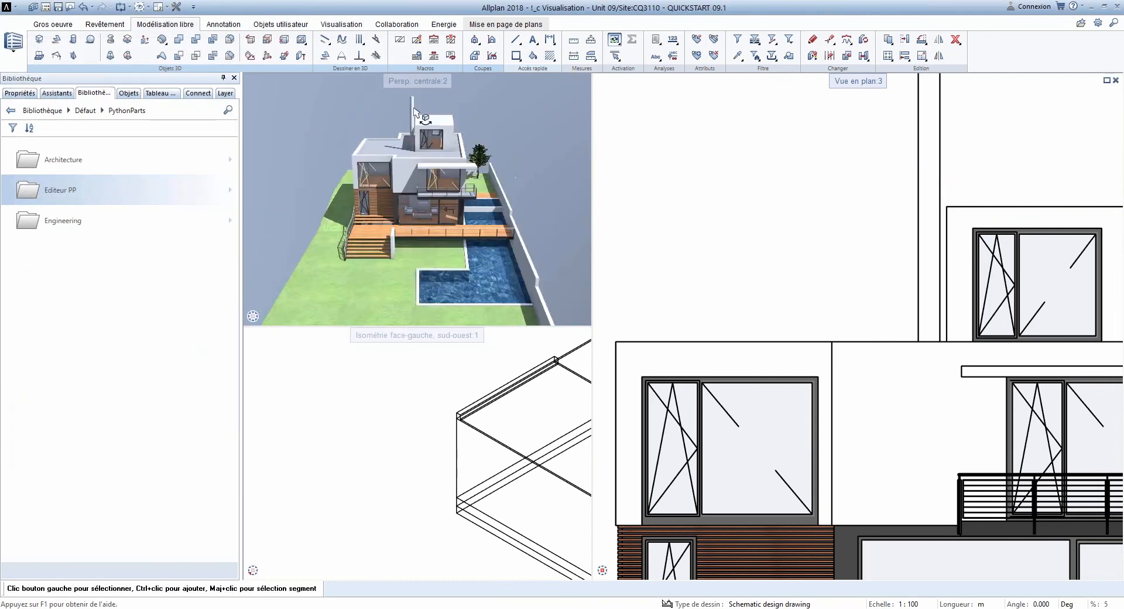
pyautogui.scroll(1, 462, 178)
pyautogui.moveTo(462, 178); pyautogui.dragTo(468, 198, button='middle')
pyautogui.moveTo(436, 119); pyautogui.dragTo(427, 156, button='middle')
pyautogui.scroll(3, 427, 156)
pyautogui.middleClick(452, 464)
pyautogui.middleClick(452, 465)
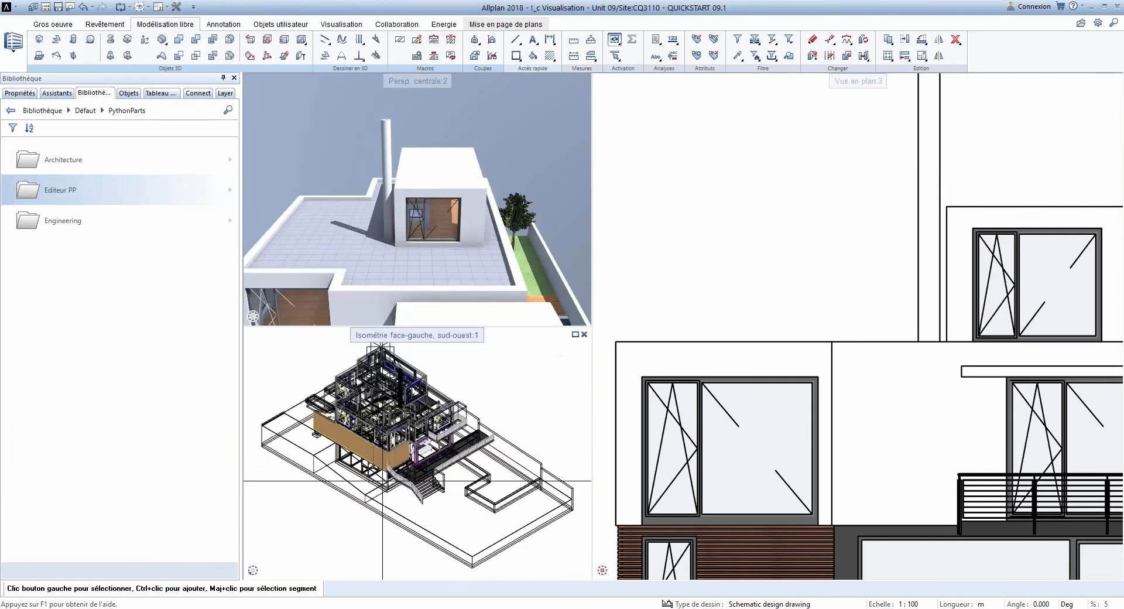
pyautogui.scroll(-3, 878, 235)
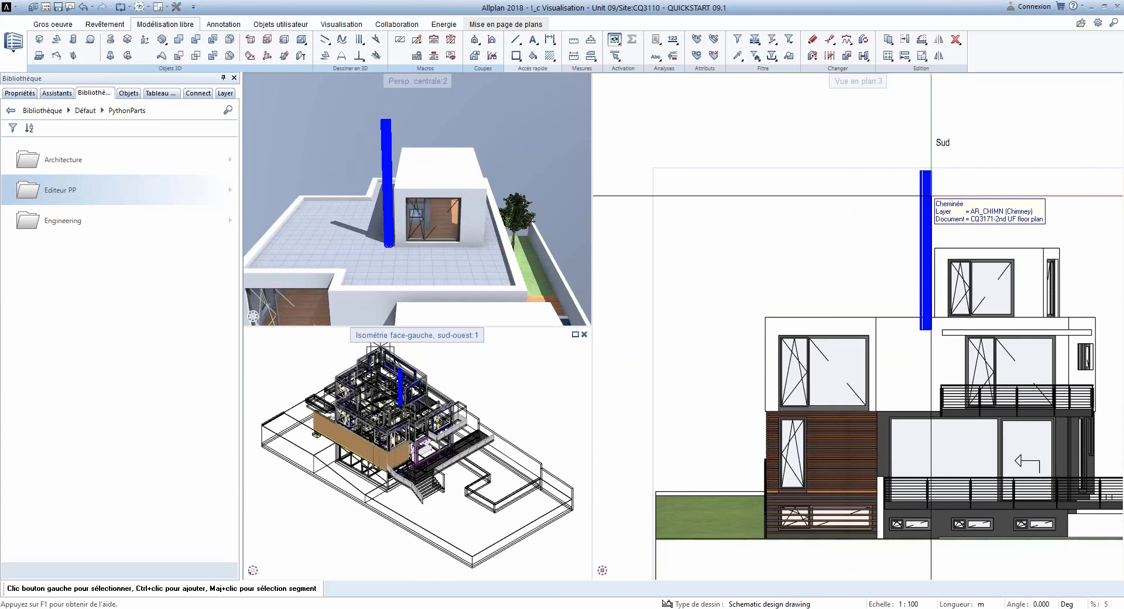
pyautogui.scroll(-2, 844, 188)
pyautogui.scroll(3, 859, 327)
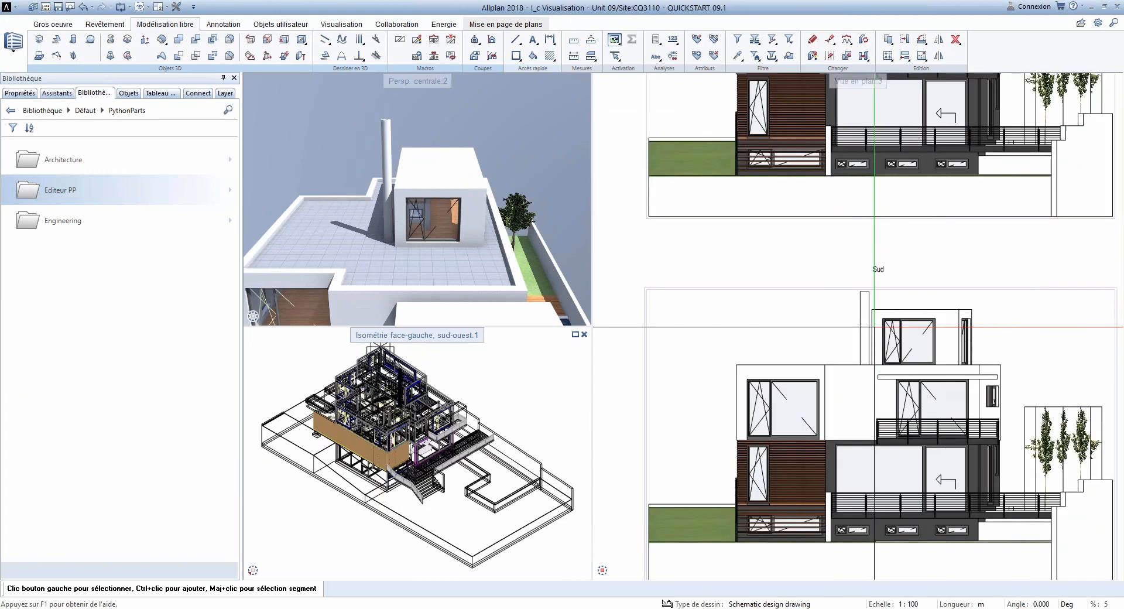
pyautogui.scroll(-2, 858, 328)
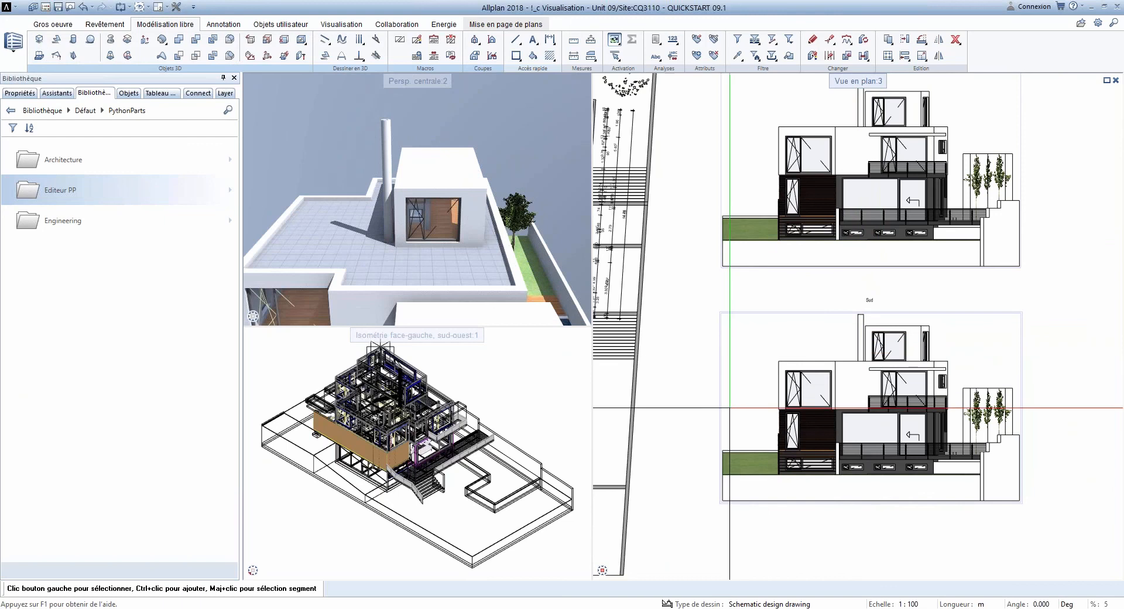
# Step: Copy the upper south view, place the copy directly to its right, and check the copy's view settings
pyautogui.scroll(-2, 758, 368)
pyautogui.scroll(-1, 757, 368)
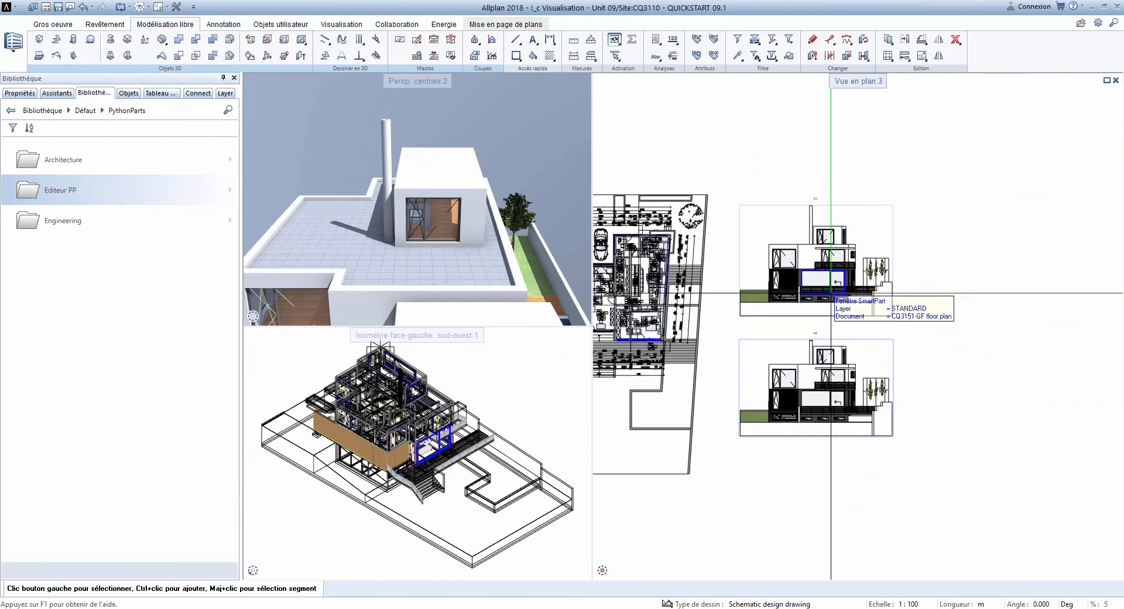
pyautogui.click(888, 39)
pyautogui.click(865, 205)
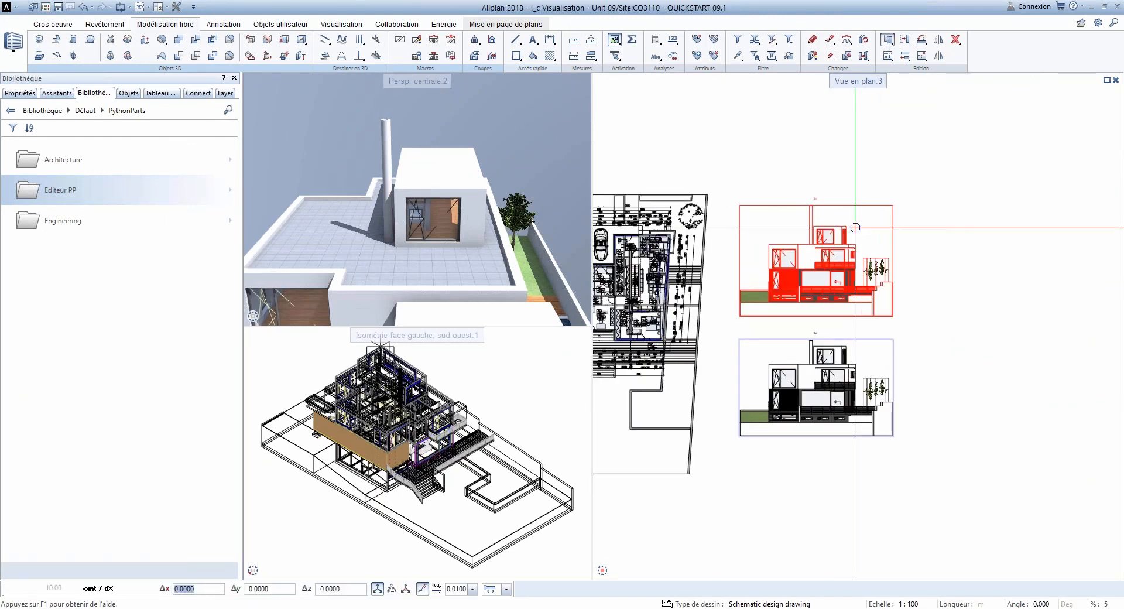
pyautogui.click(855, 227)
pyautogui.click(1042, 227)
pyautogui.press('Escape')
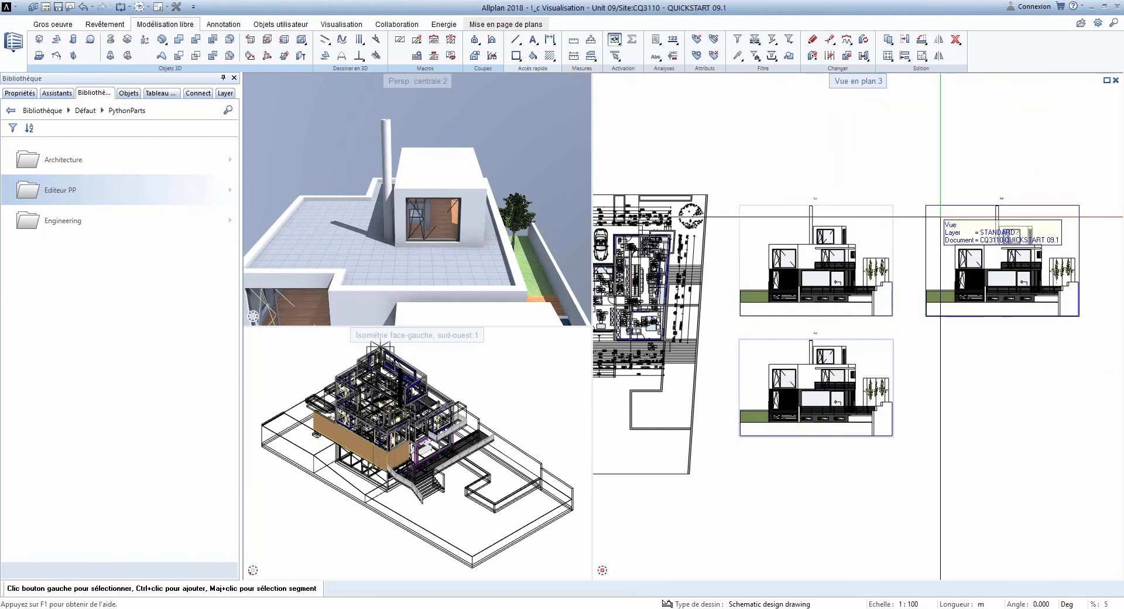
pyautogui.doubleClick(941, 206)
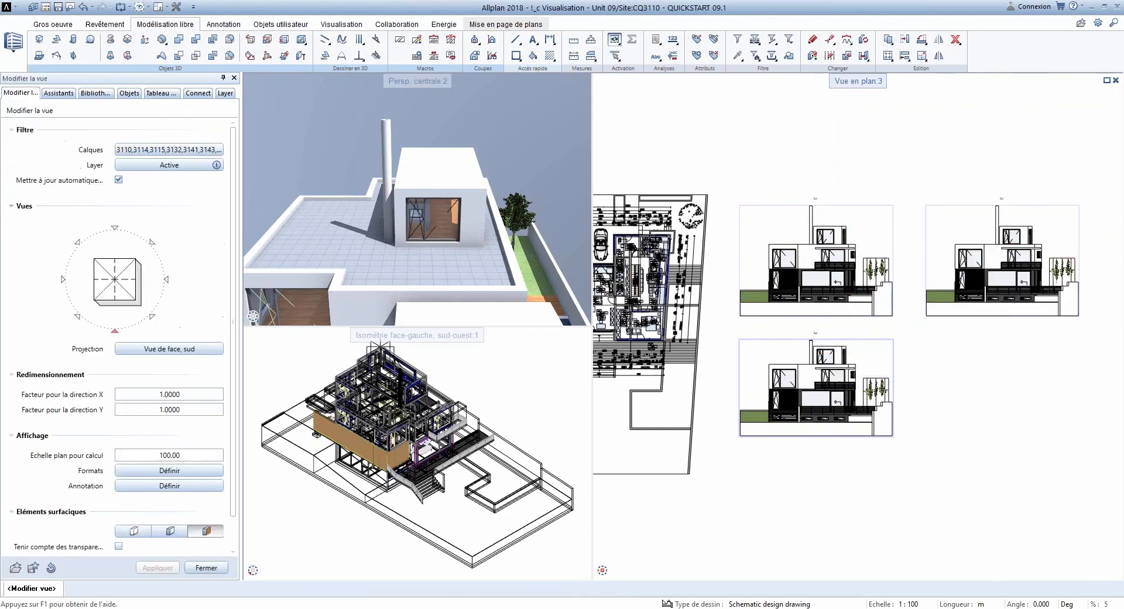
pyautogui.press('Escape')
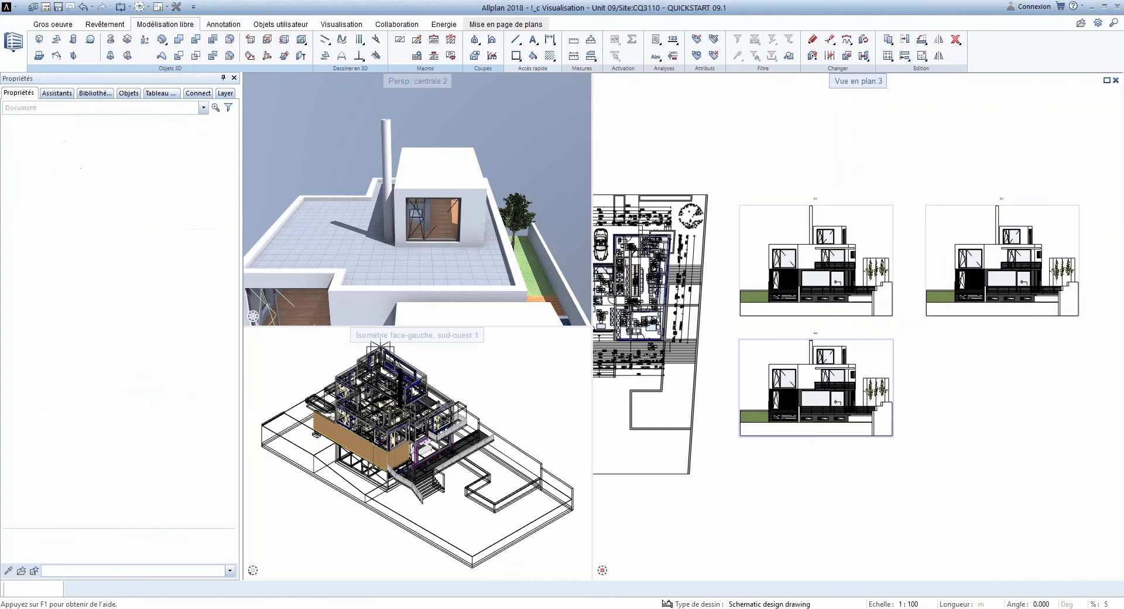
# Step: Open the chimney's properties from the new south view copy and set its upper edge distance to 1.0000 m
pyautogui.doubleClick(995, 216)
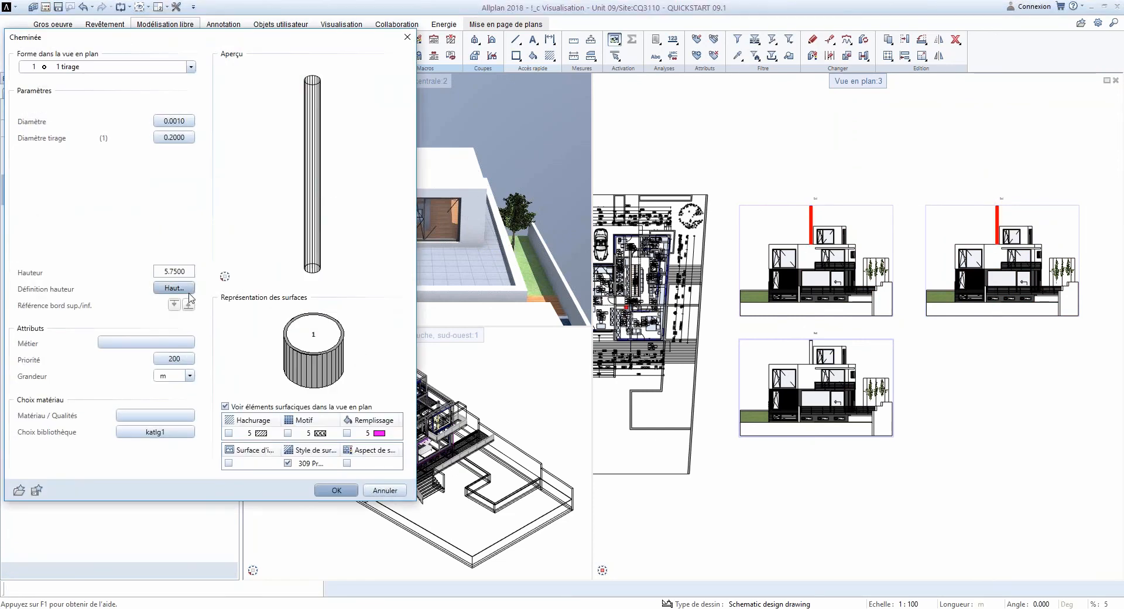
pyautogui.click(174, 287)
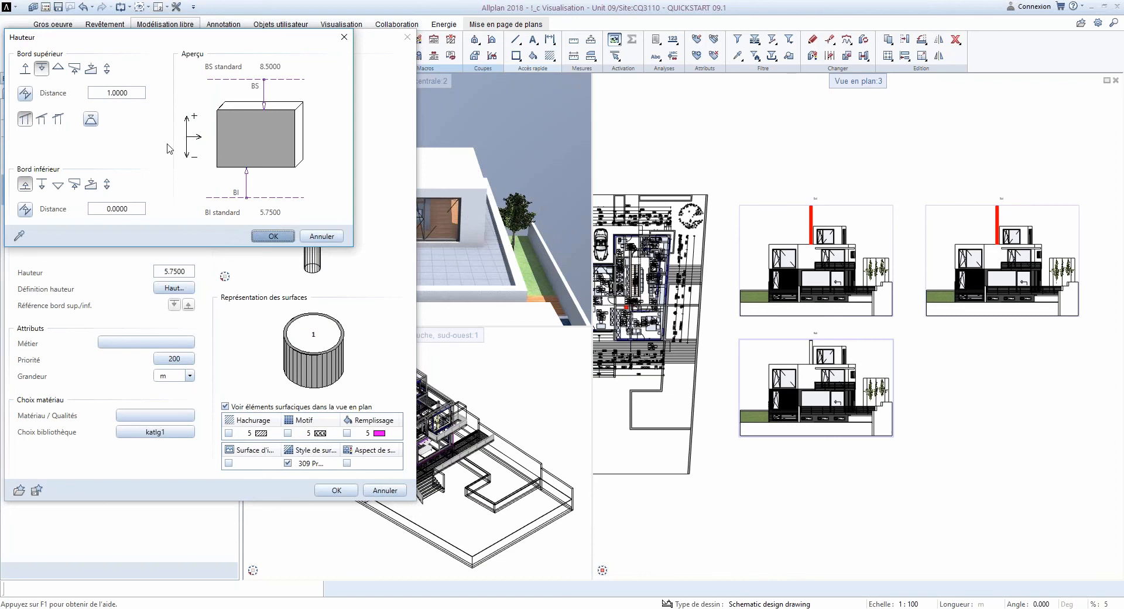
pyautogui.click(274, 237)
pyautogui.click(336, 491)
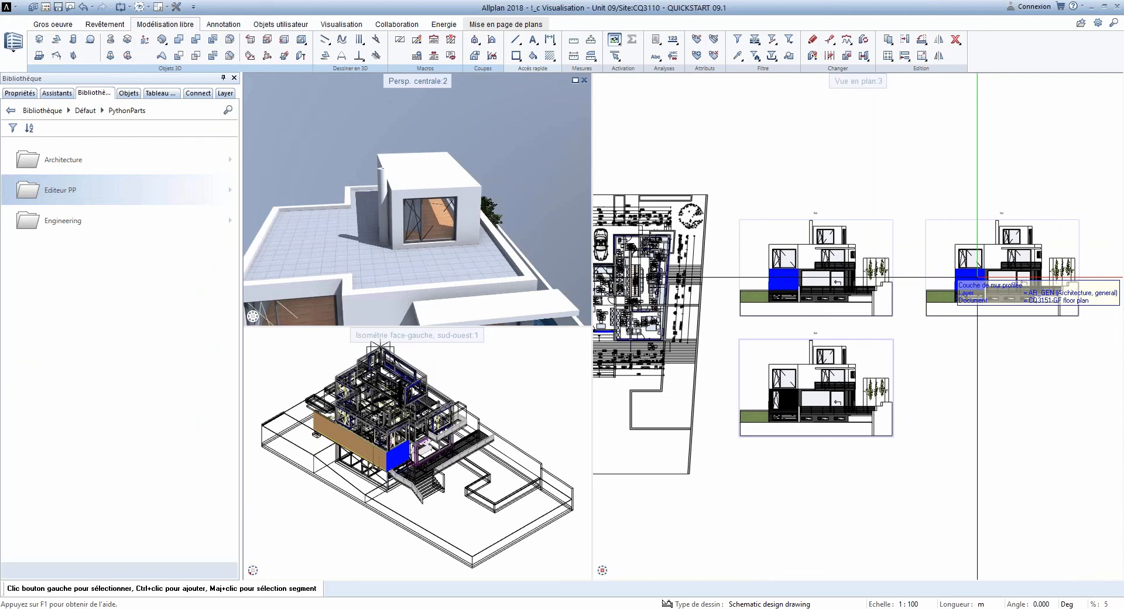
# Step: Define section line 4 horizontally across the house plan with the simple input method, facing the upper side of the plan
pyautogui.click(476, 40)
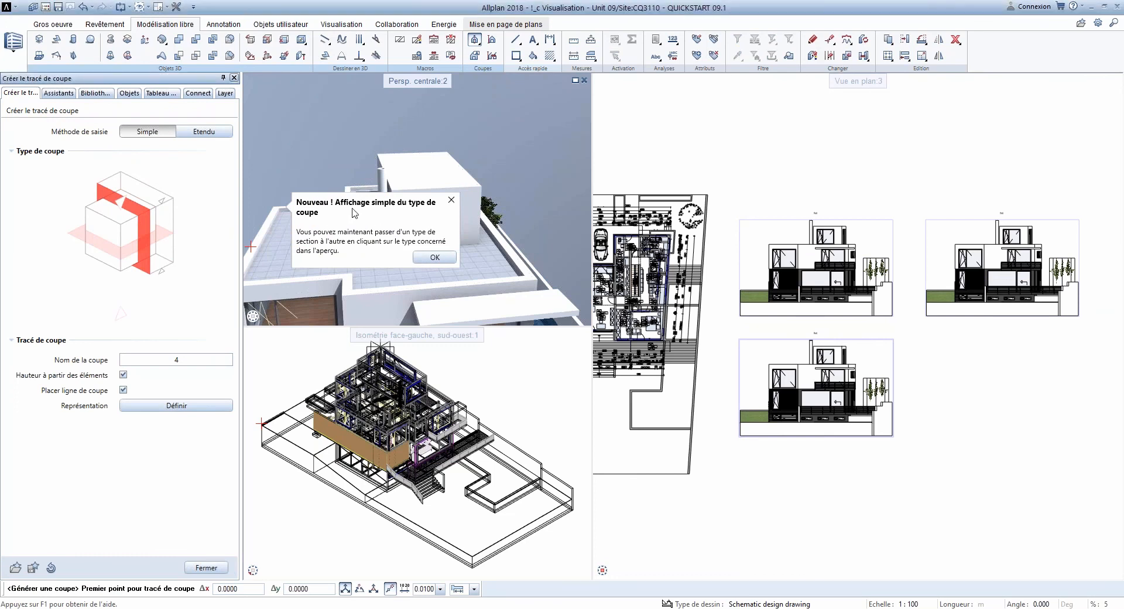
pyautogui.click(434, 258)
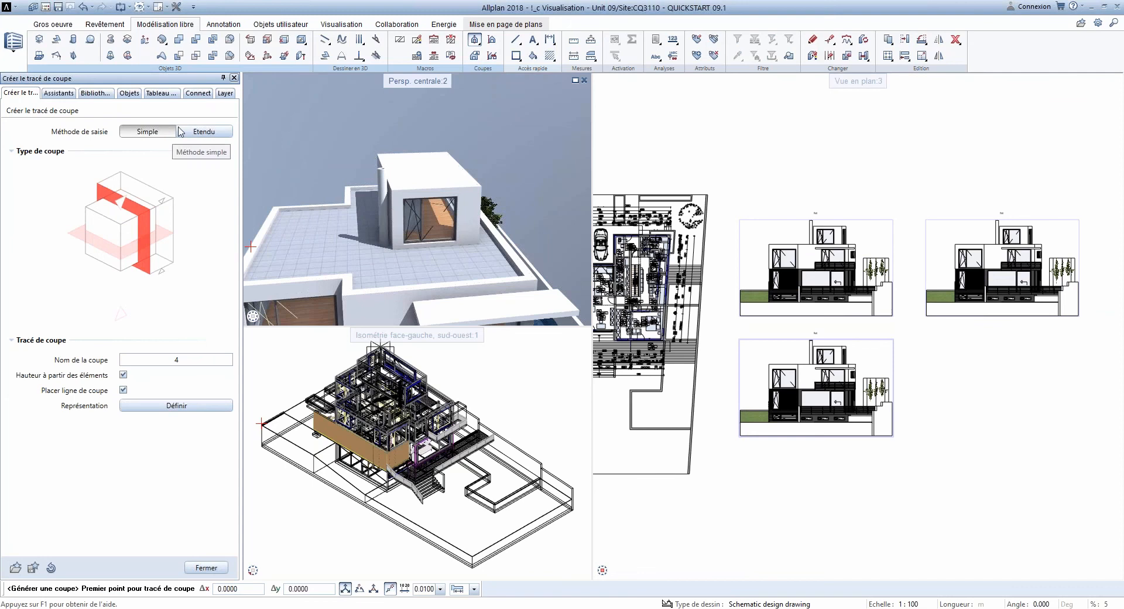
pyautogui.click(201, 132)
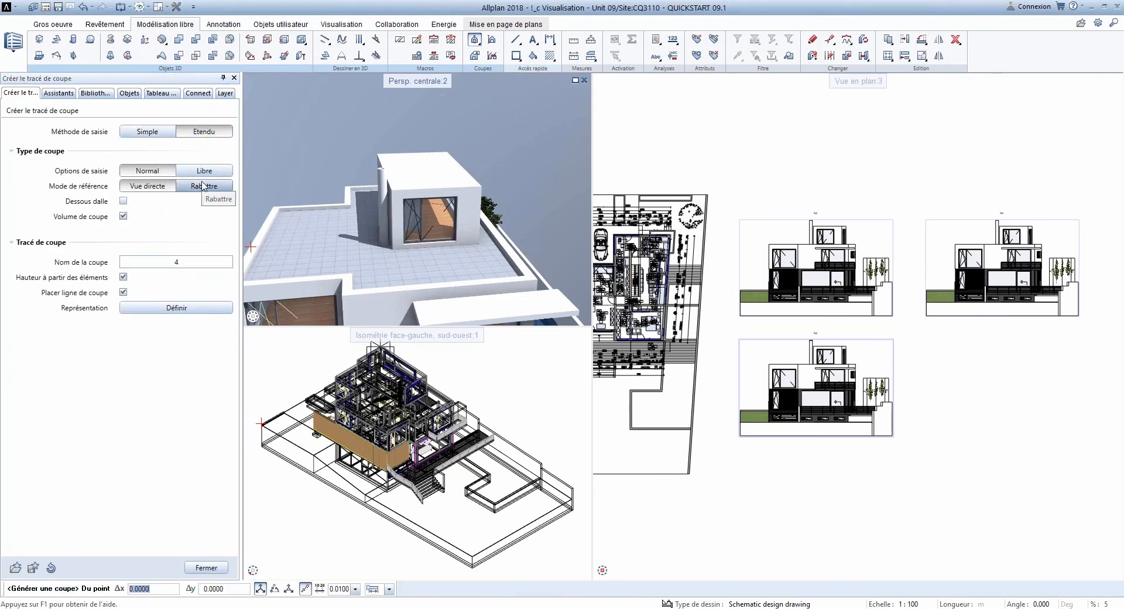
pyautogui.click(156, 134)
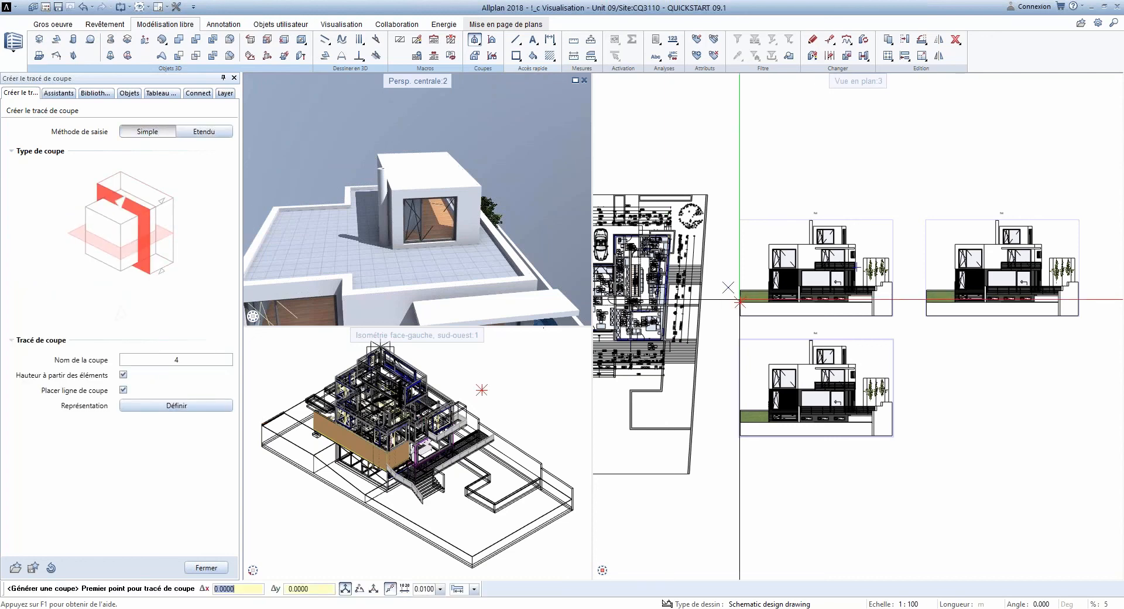
pyautogui.scroll(2, 717, 273)
pyautogui.click(676, 258)
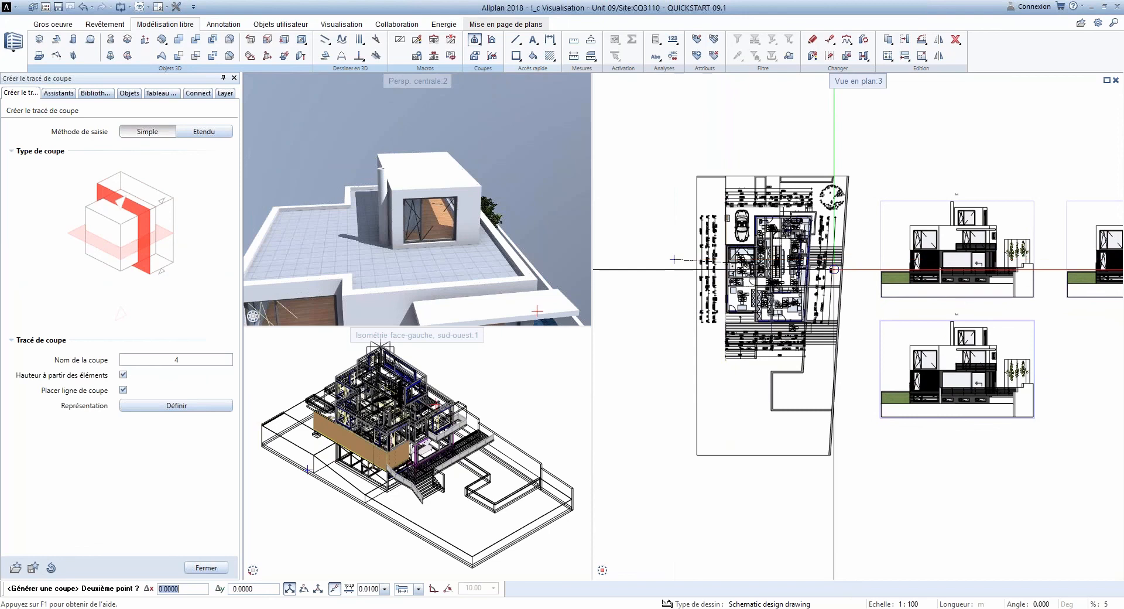
pyautogui.click(866, 258)
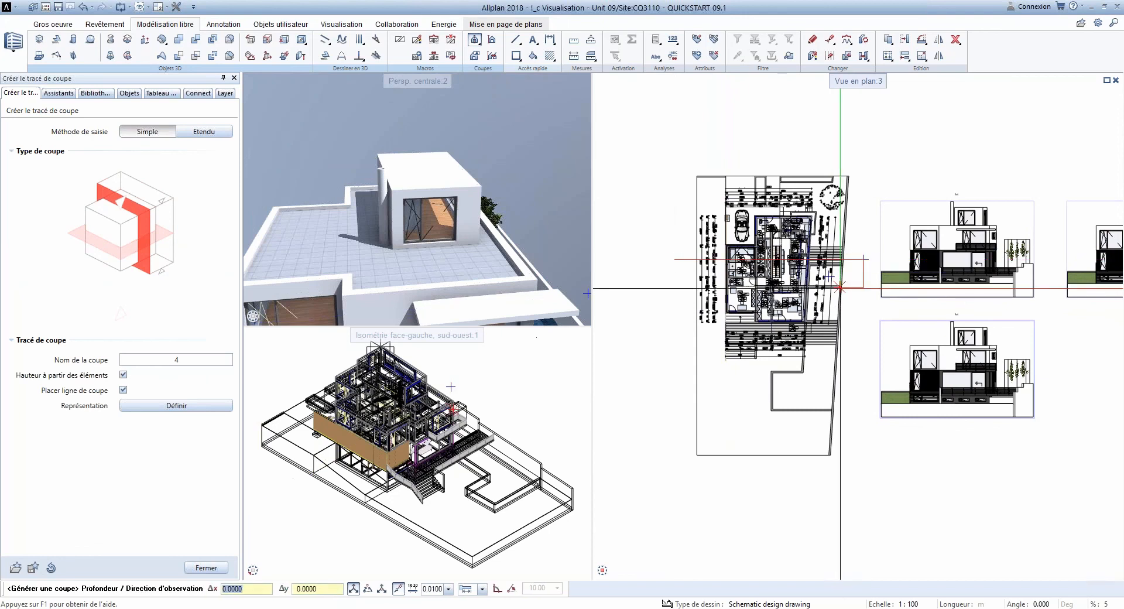
pyautogui.click(852, 162)
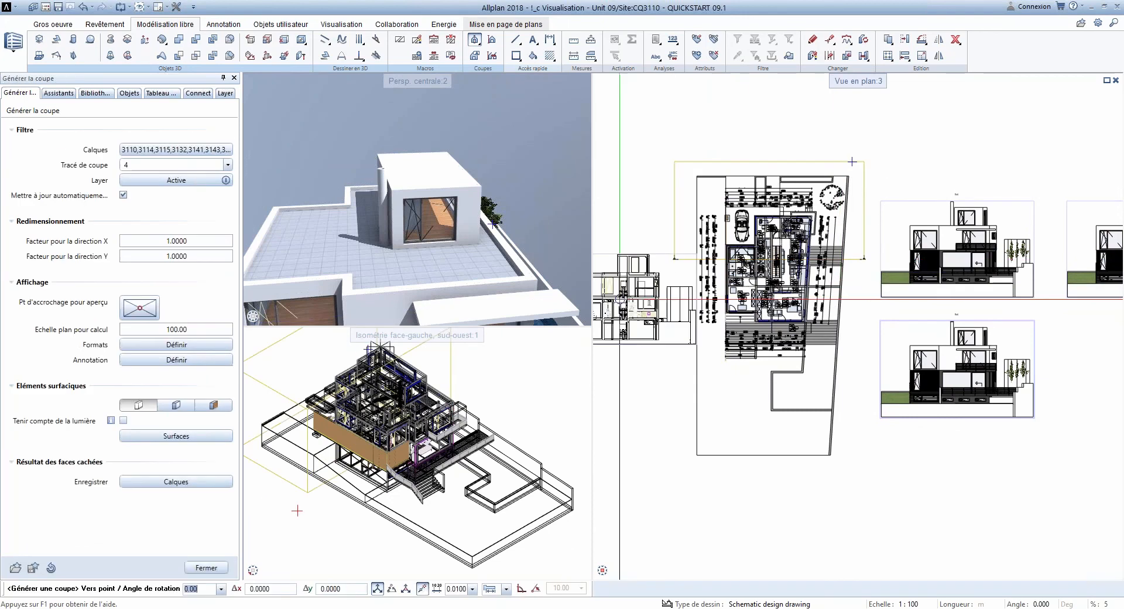
# Step: Place section 4-4 below the right-hand south view copy and inspect its floors, walls and stairs
pyautogui.scroll(-3, 854, 330)
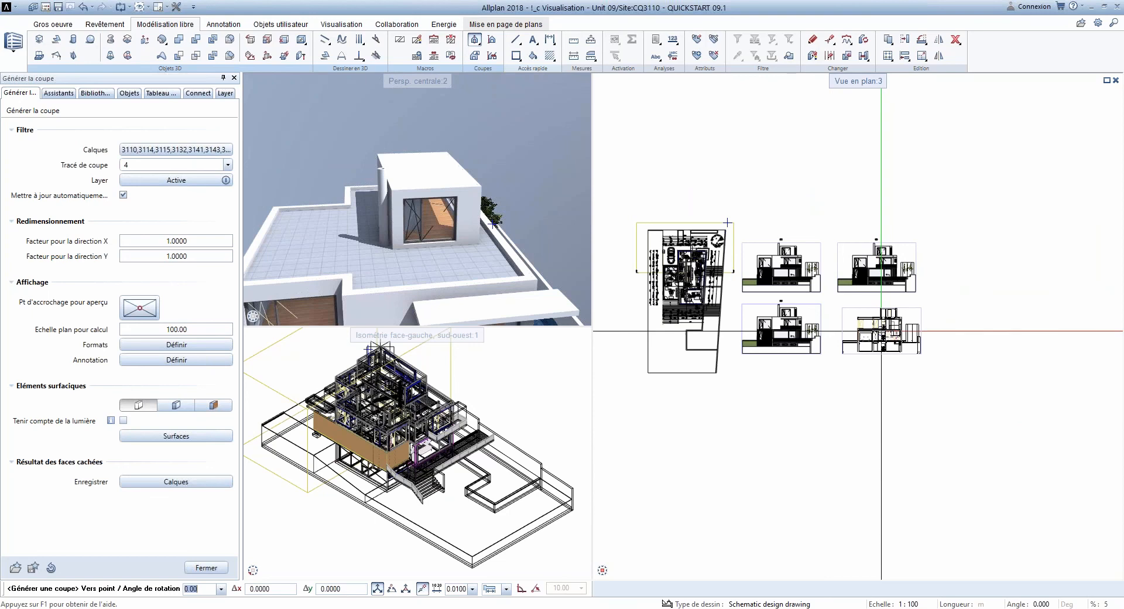
pyautogui.scroll(2, 880, 330)
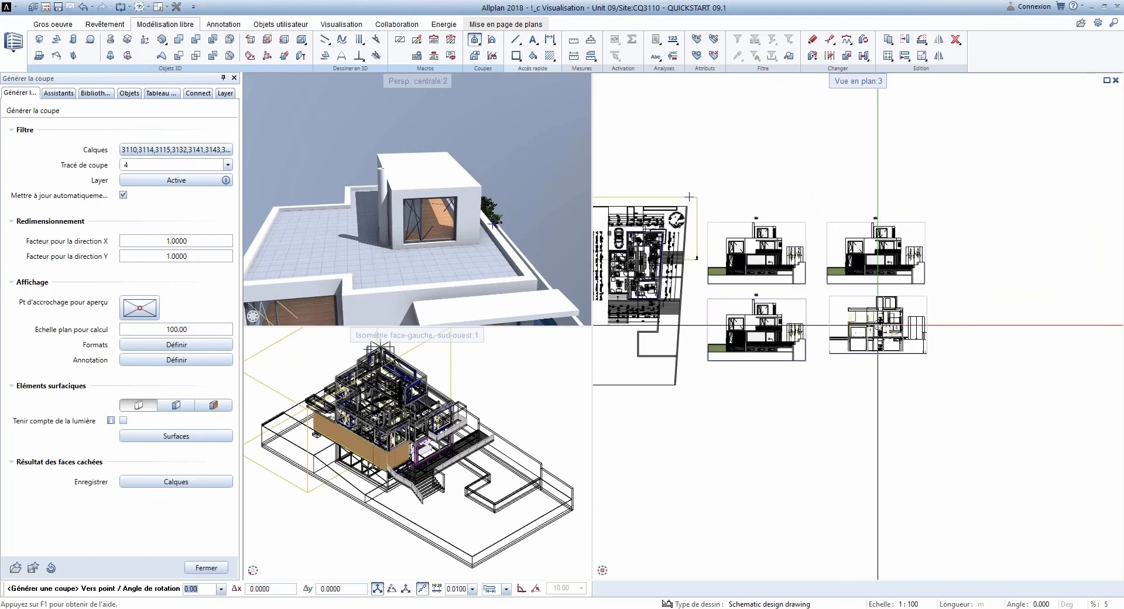
pyautogui.scroll(2, 877, 326)
pyautogui.press('Escape')
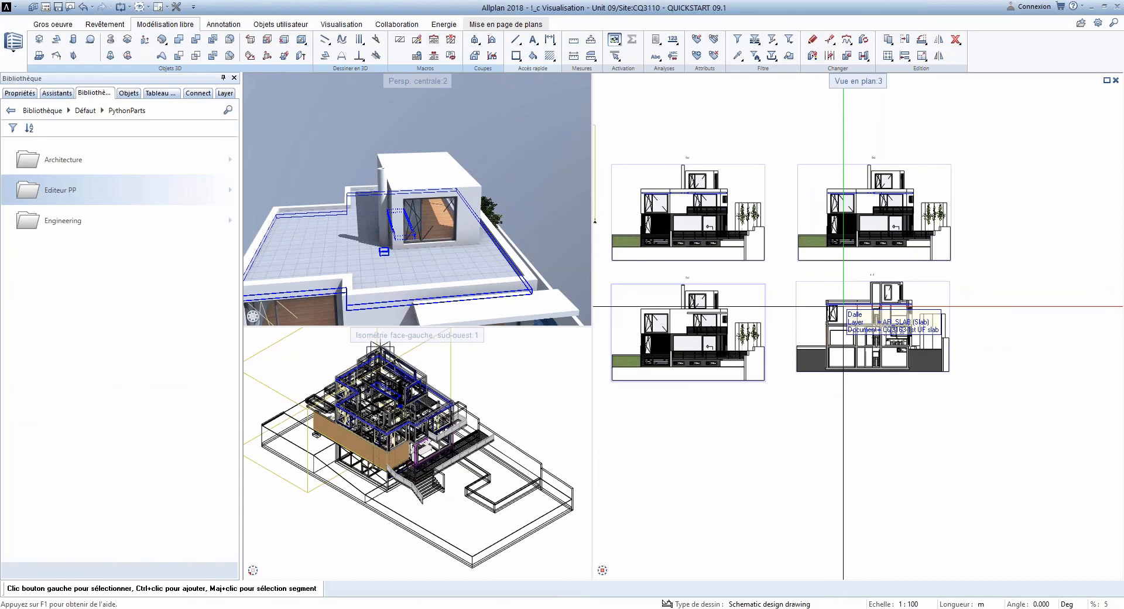
pyautogui.scroll(2, 818, 293)
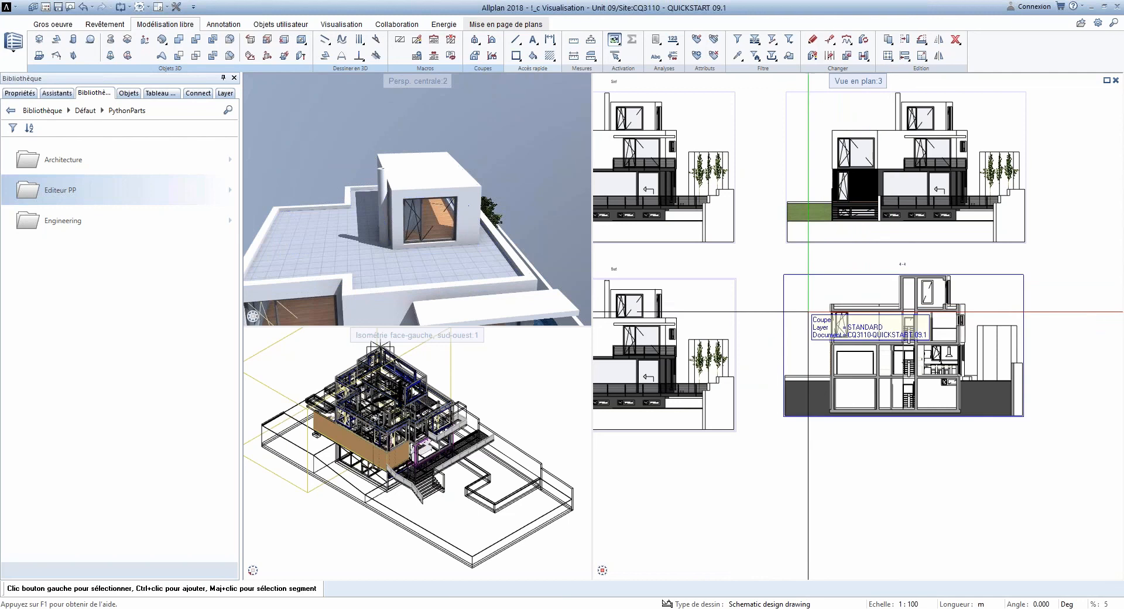
pyautogui.scroll(2, 867, 371)
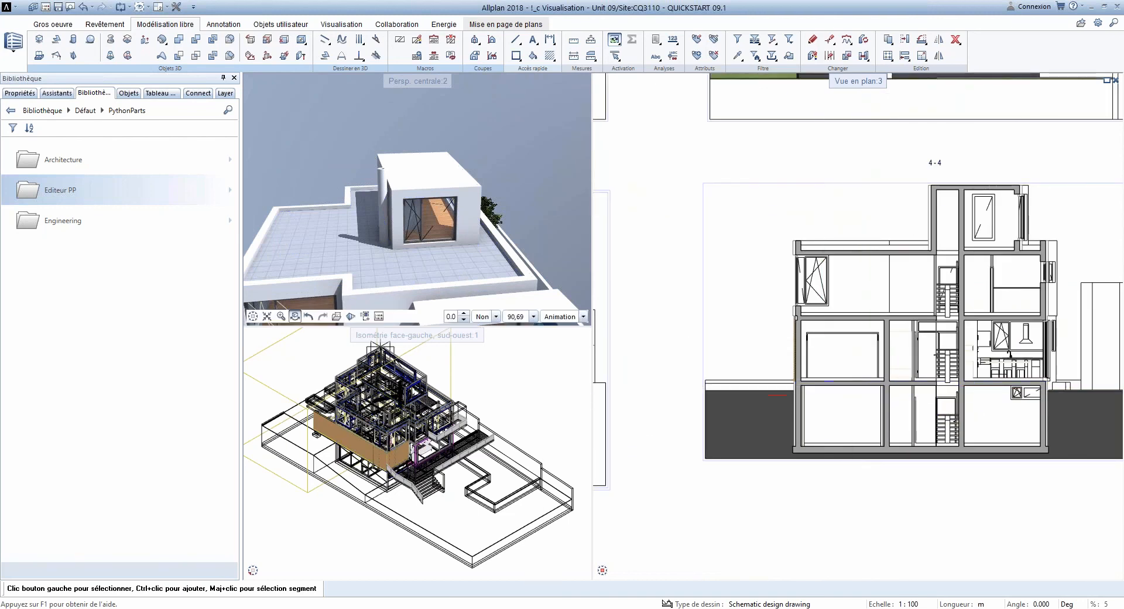
pyautogui.moveTo(966, 344); pyautogui.dragTo(891, 323, button='middle')
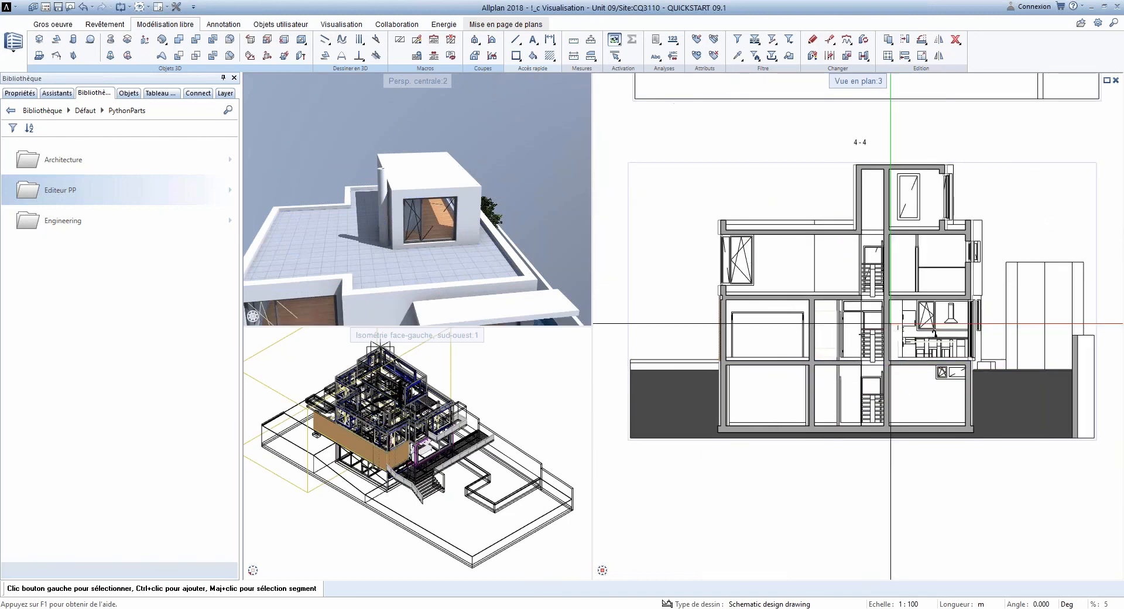
pyautogui.click(475, 41)
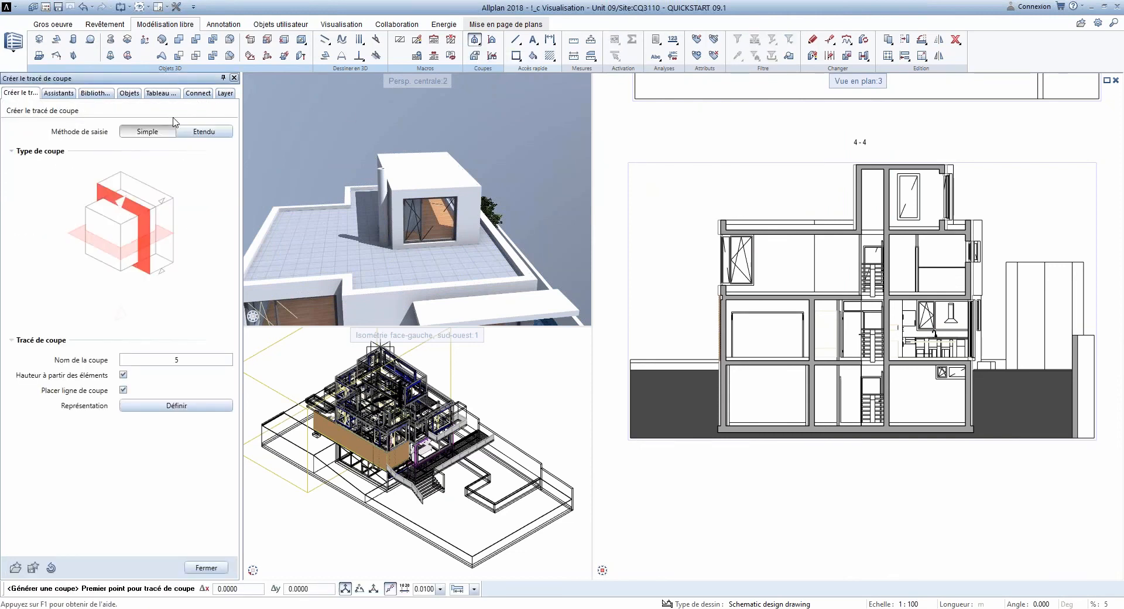
pyautogui.click(206, 568)
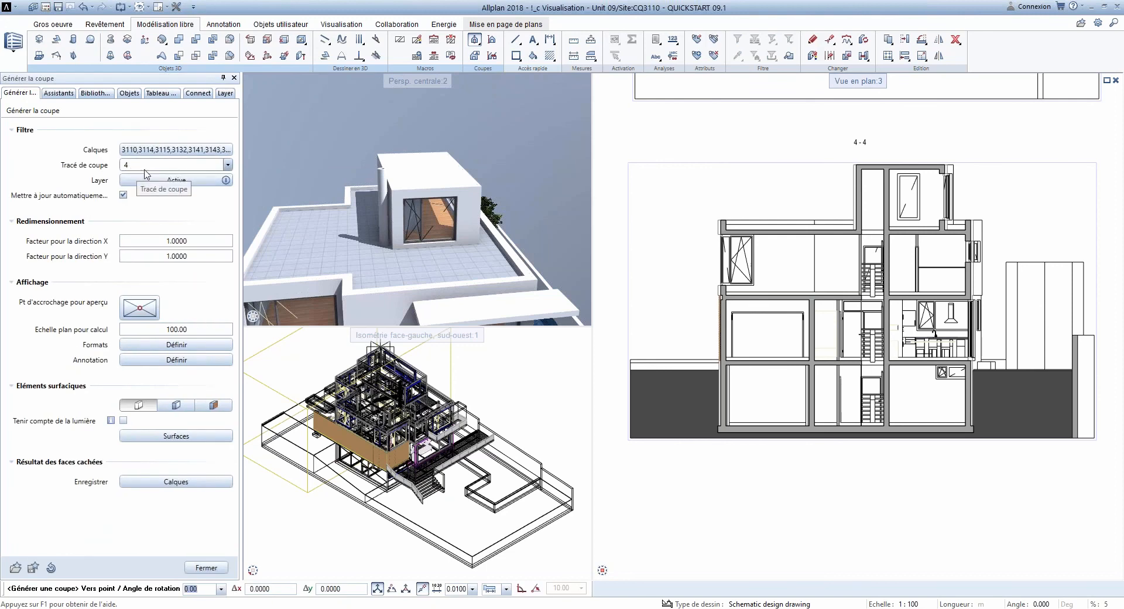
pyautogui.click(206, 568)
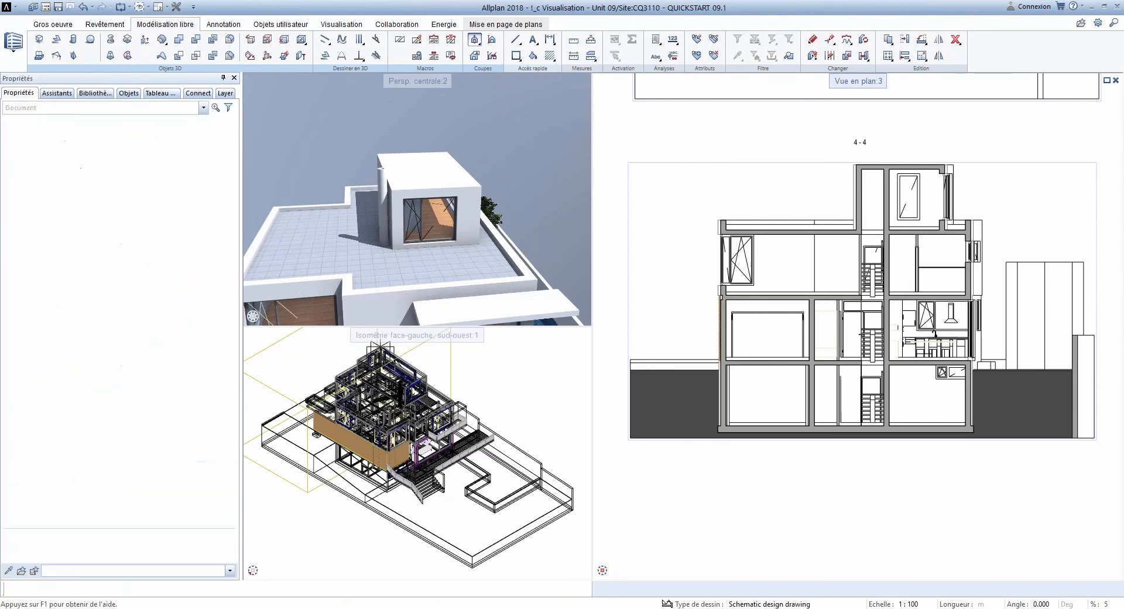
pyautogui.click(93, 92)
# Step: Select the two upper-floor stairwell walls in section 4-4 one after the other and locate them in the perspective and isometric views
pyautogui.scroll(3, 891, 257)
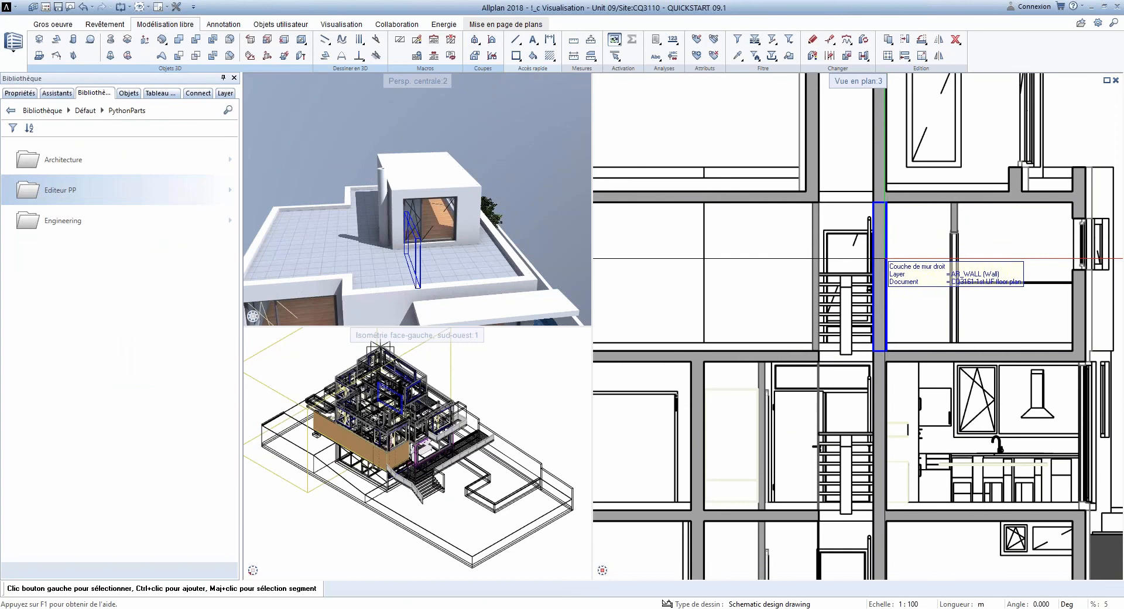
pyautogui.click(888, 288)
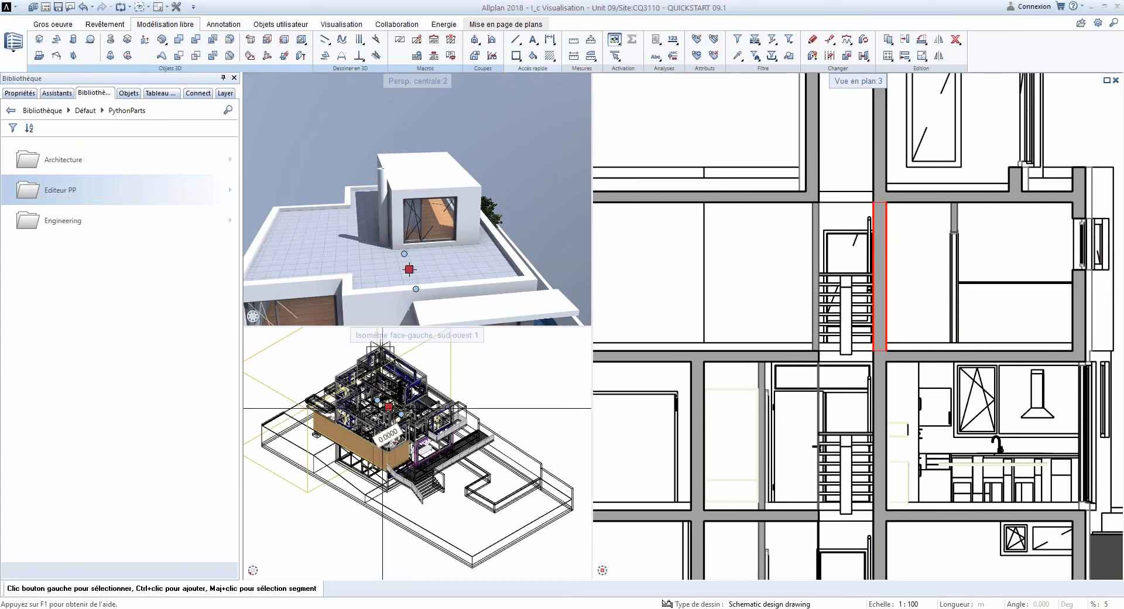
pyautogui.scroll(5, 390, 410)
pyautogui.scroll(-5, 423, 229)
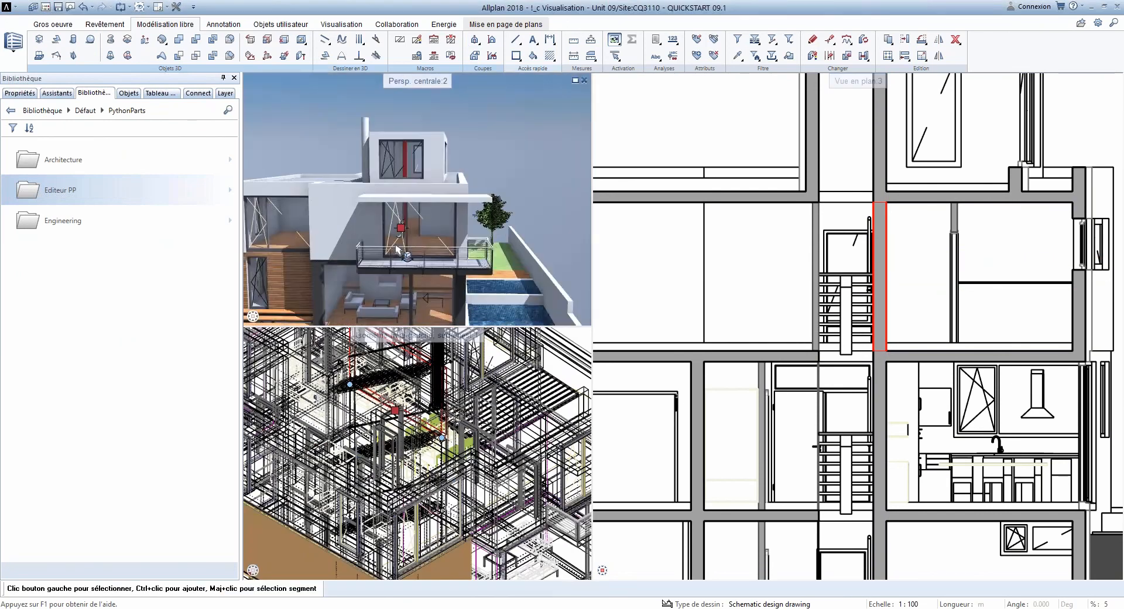
pyautogui.moveTo(423, 230); pyautogui.dragTo(414, 202)
pyautogui.scroll(5, 415, 197)
pyautogui.scroll(3, 414, 196)
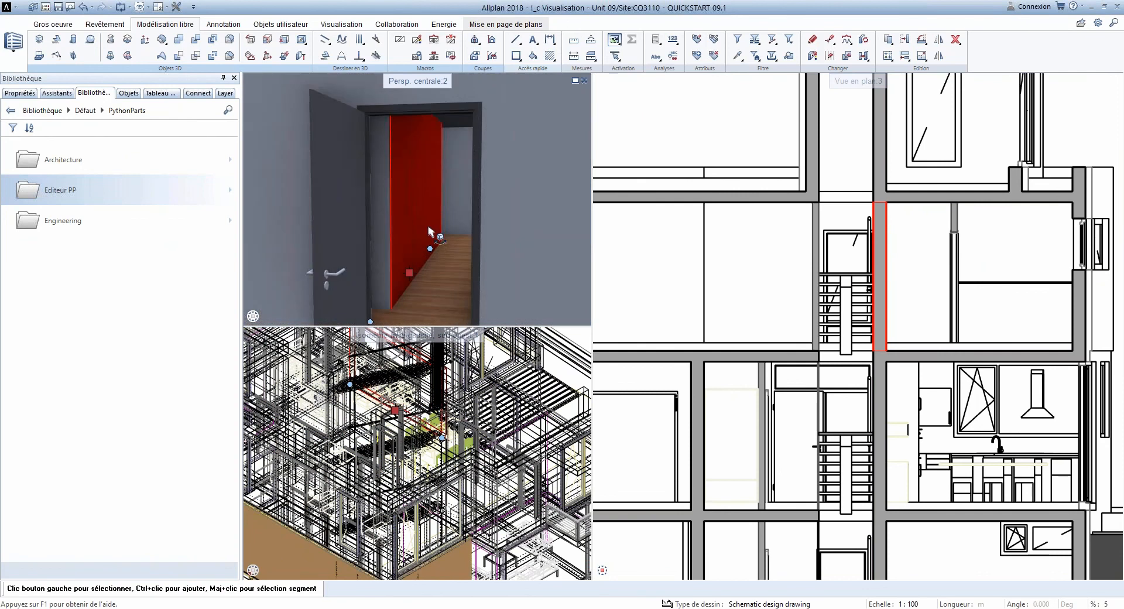
pyautogui.click(911, 305)
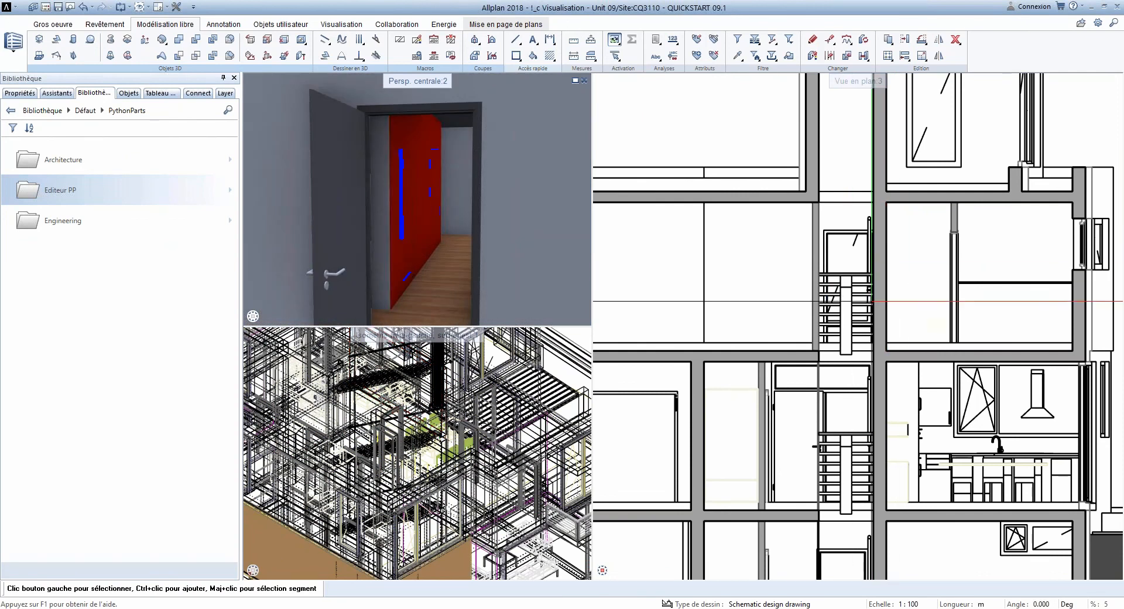
pyautogui.click(816, 253)
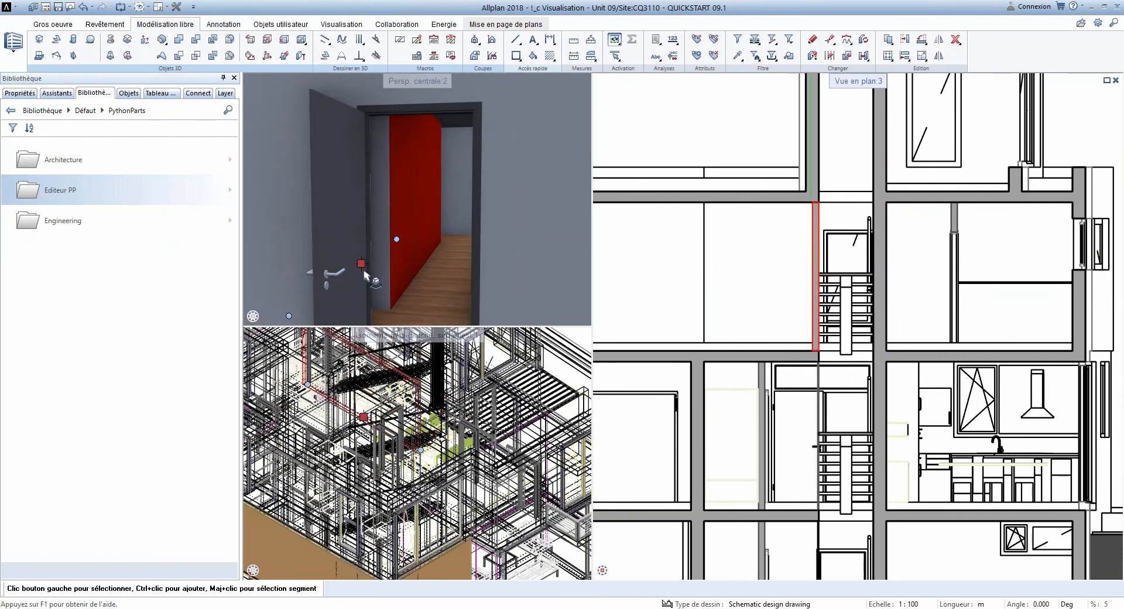
pyautogui.press('Escape')
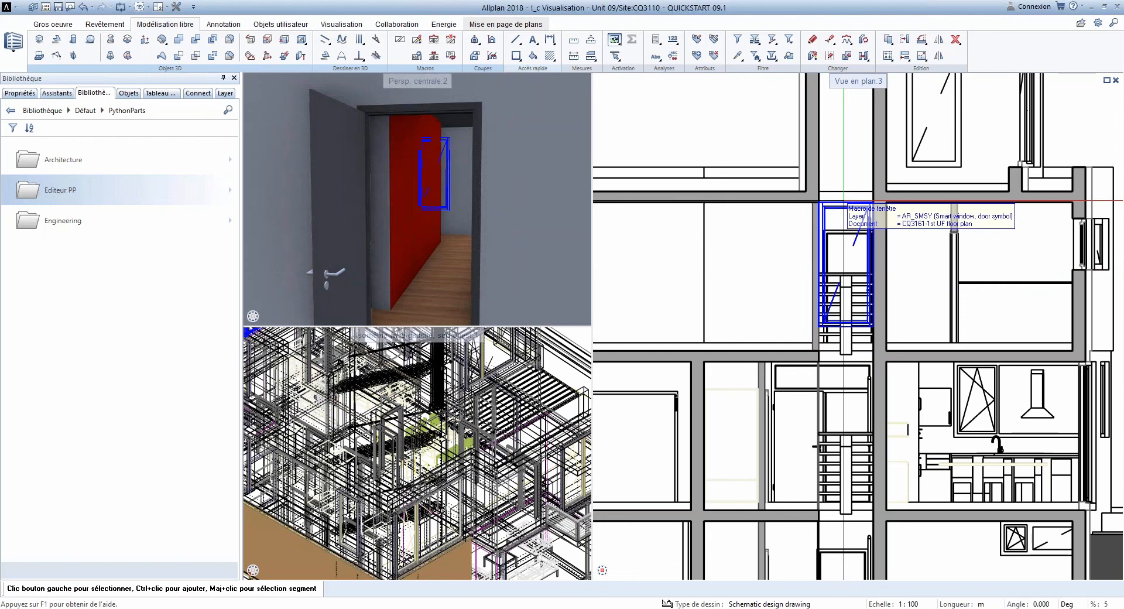
# Step: Examine the house exterior in the perspective view and the ground-floor stairwell area of section 4-4
pyautogui.scroll(-3, 844, 346)
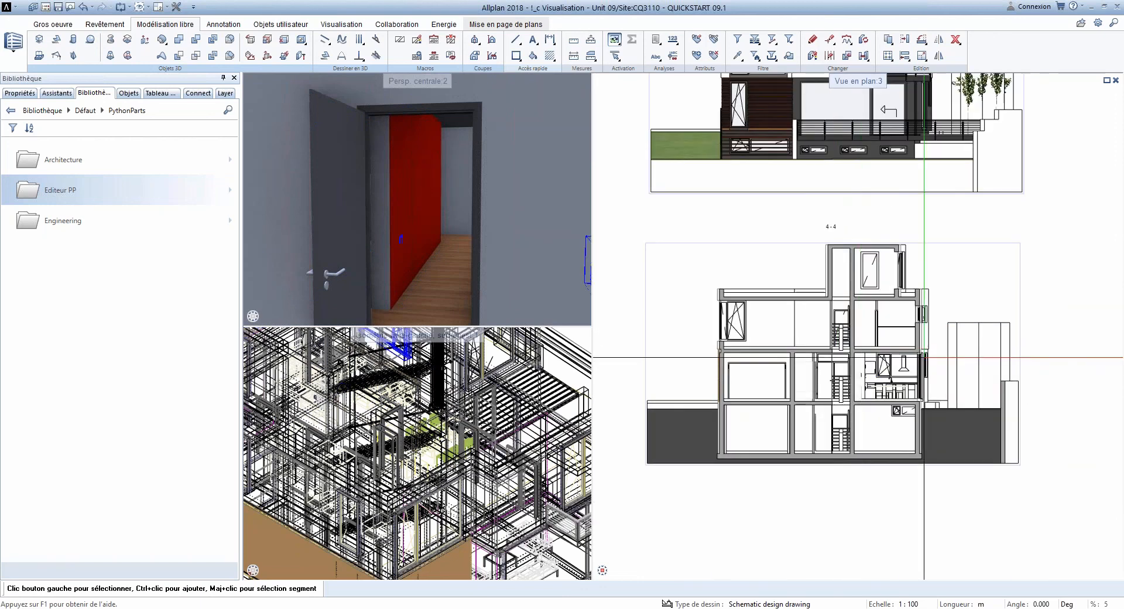
pyautogui.scroll(-1, 875, 383)
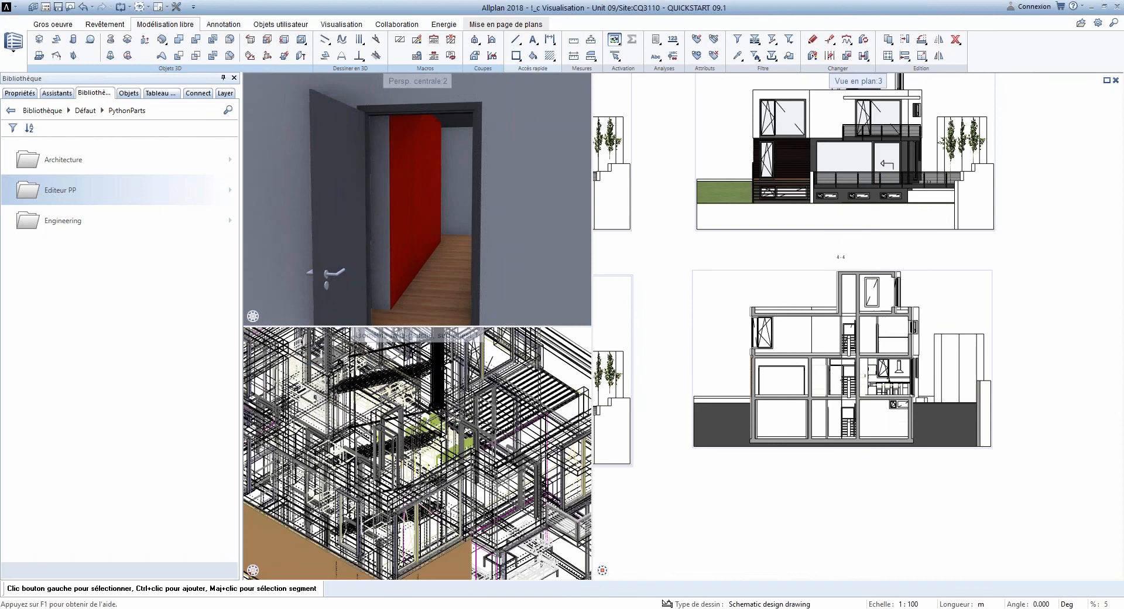
pyautogui.scroll(-2, 436, 235)
pyautogui.scroll(-6, 437, 235)
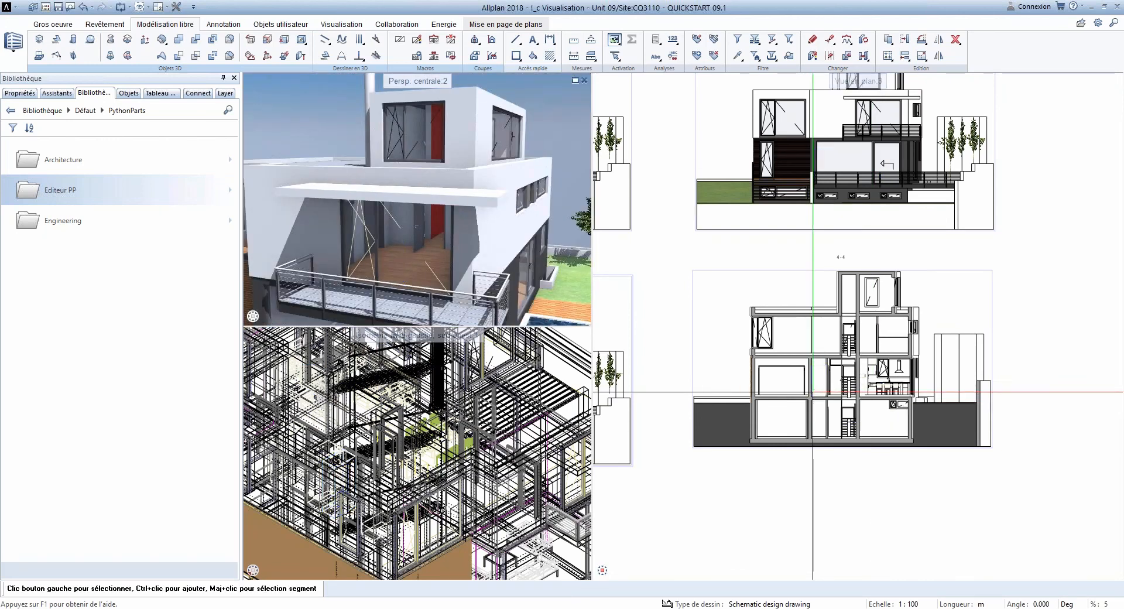
pyautogui.scroll(5, 828, 369)
pyautogui.scroll(-4, 830, 366)
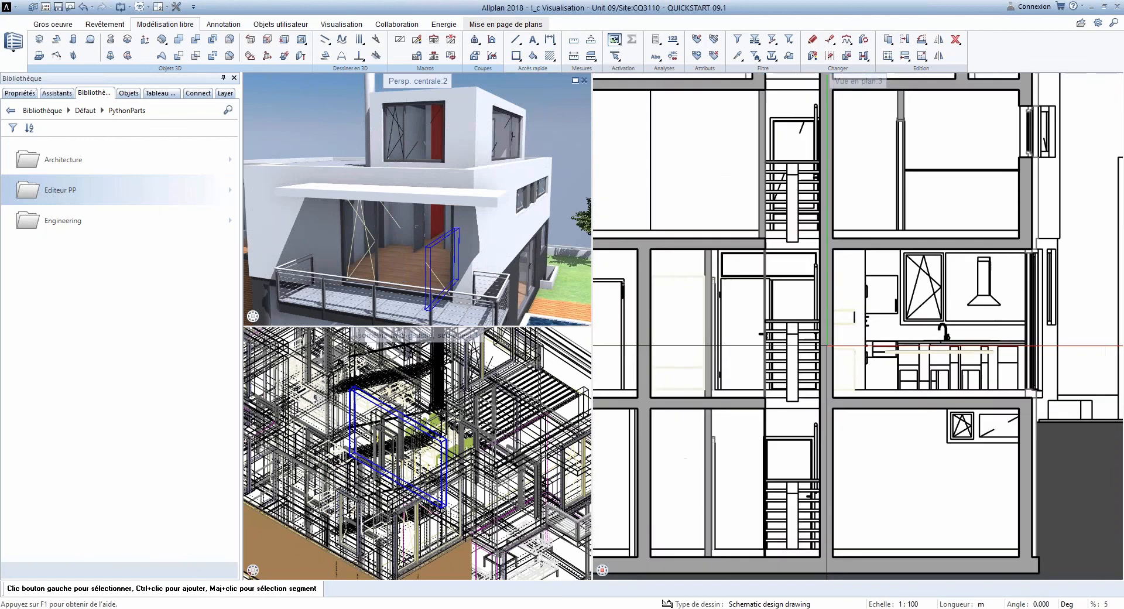
# Step: Annotate the chimney associatively in the right-hand south view, placing the label beside its upper end
pyautogui.scroll(-3, 843, 406)
pyautogui.scroll(4, 853, 217)
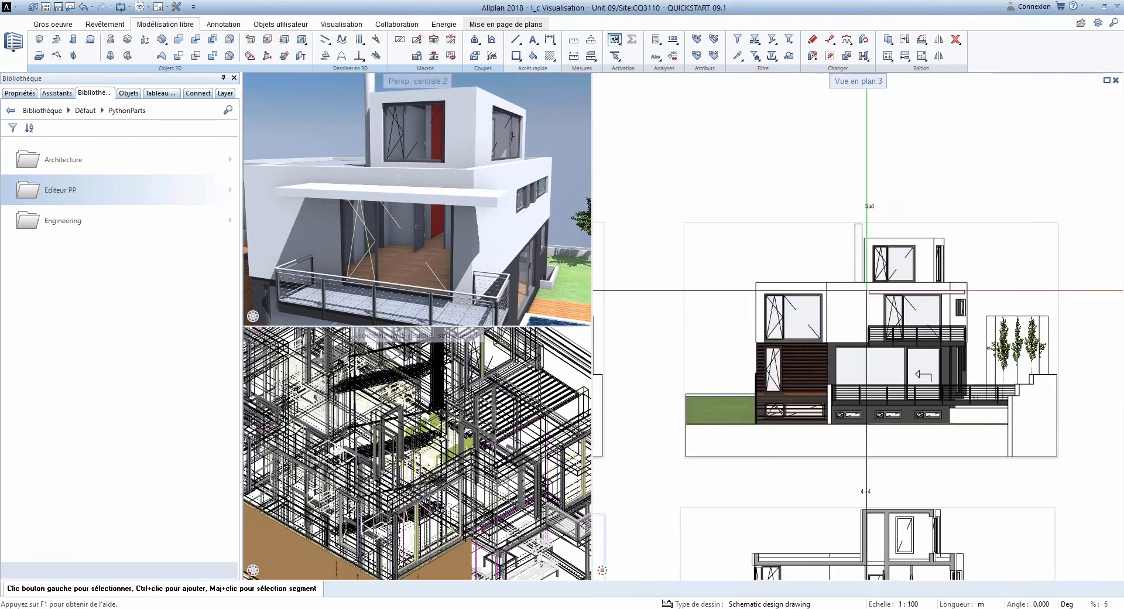
pyautogui.rightClick(852, 232)
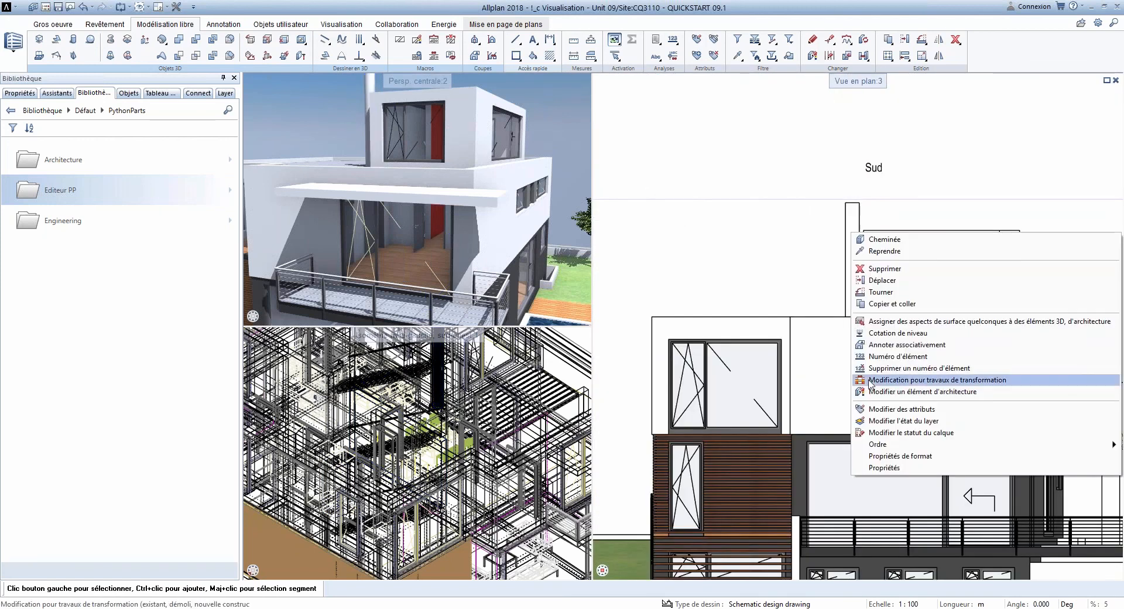
pyautogui.click(894, 345)
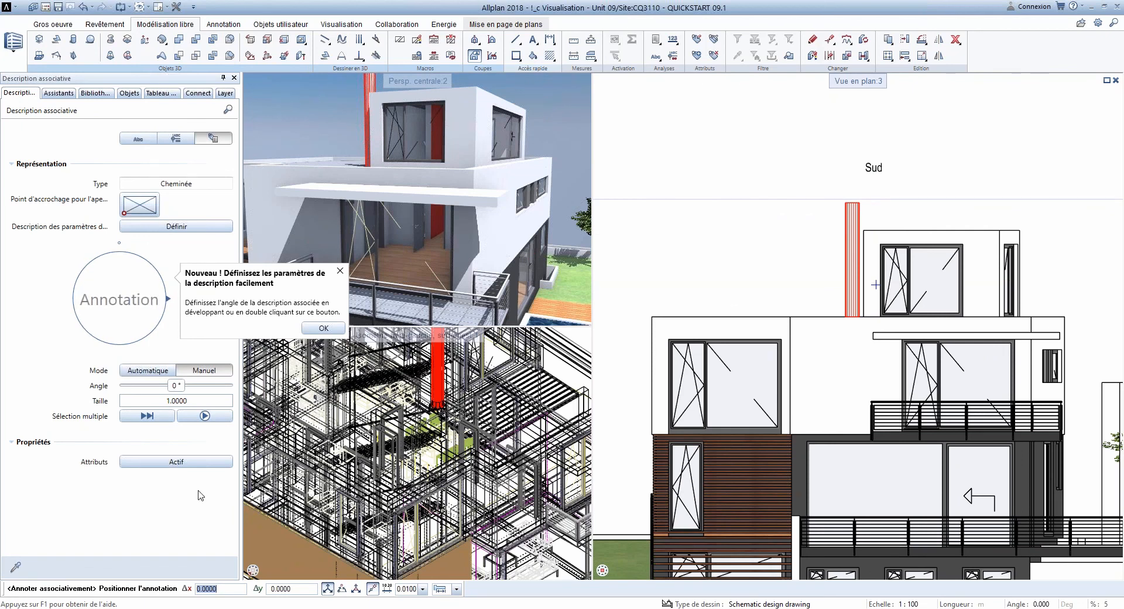
pyautogui.click(781, 215)
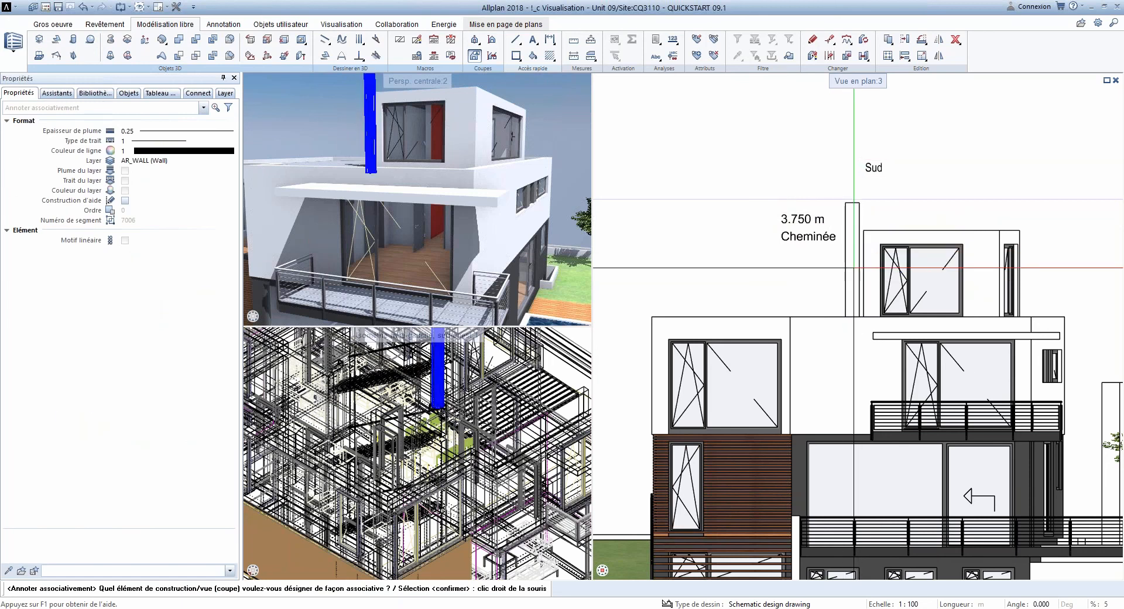
# Step: Delete the three south views and section 4-4 beside the house plan
pyautogui.scroll(-3, 854, 268)
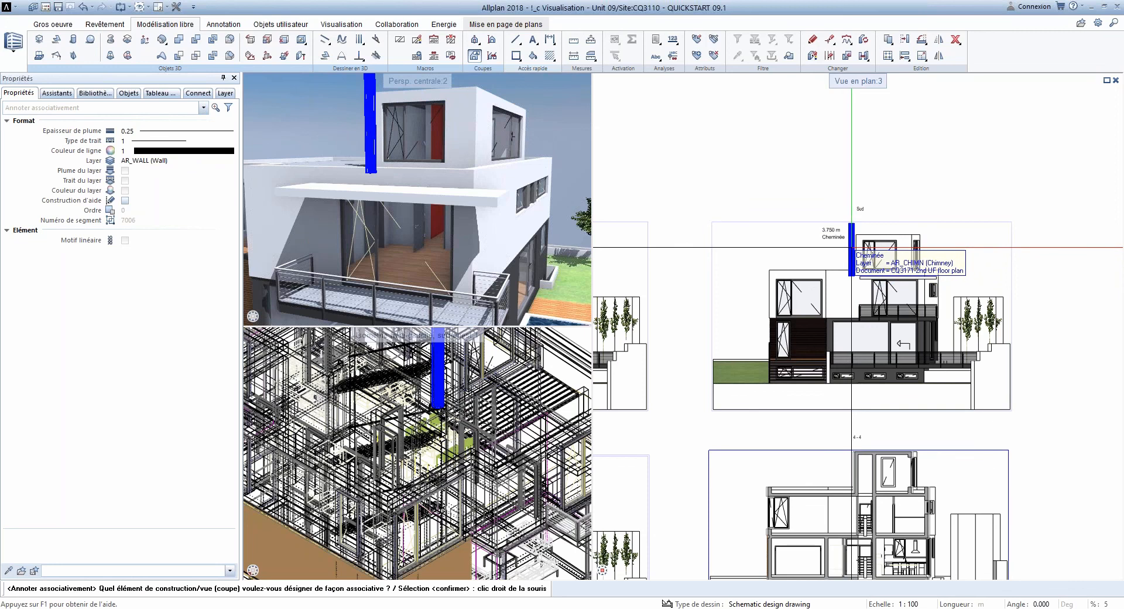
pyautogui.scroll(-2, 838, 240)
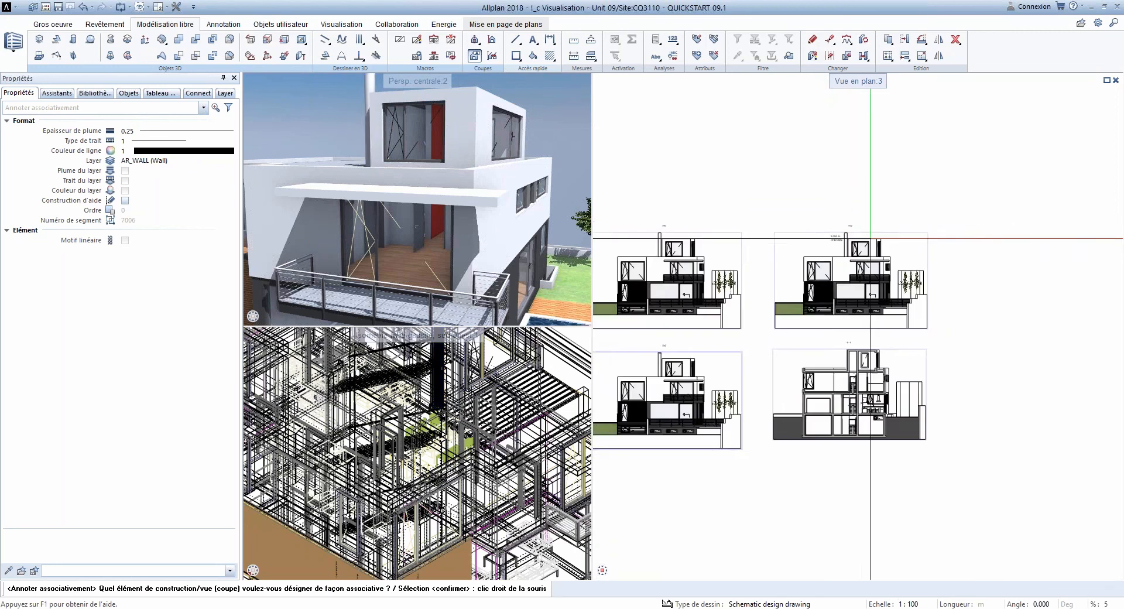
pyautogui.scroll(-2, 832, 190)
pyautogui.press('Escape')
pyautogui.click(956, 39)
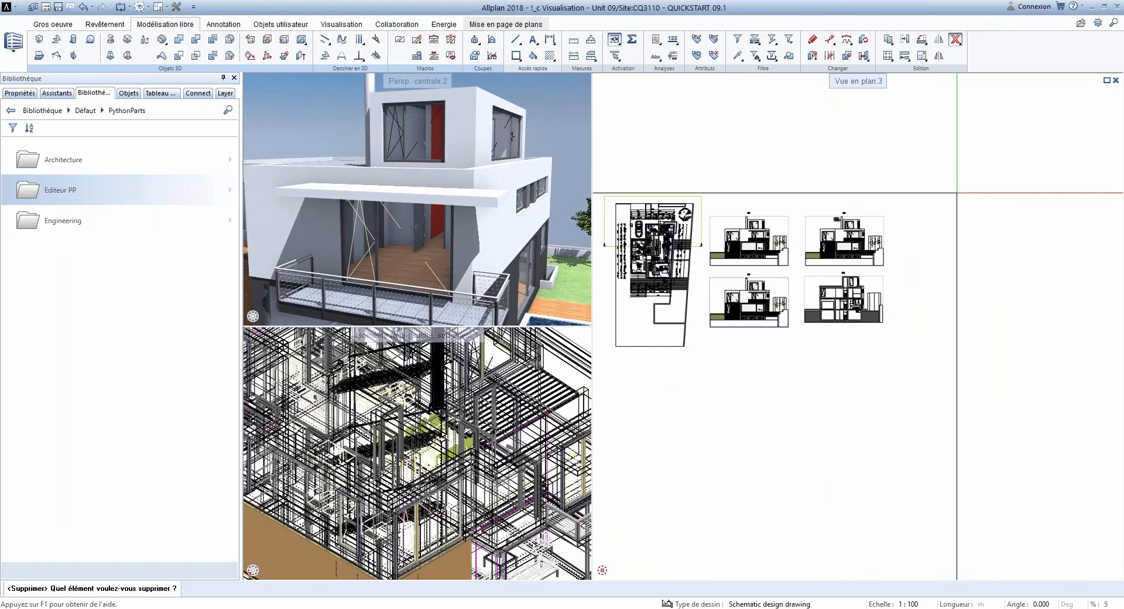
pyautogui.scroll(-2, 956, 193)
pyautogui.moveTo(796, 155); pyautogui.dragTo(1049, 343)
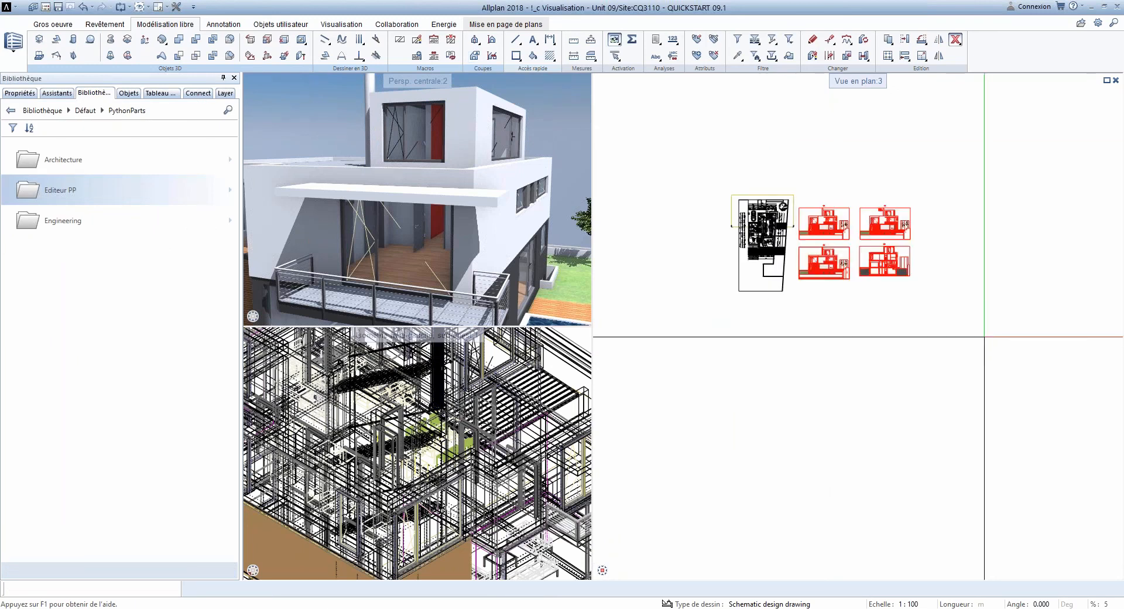
# Step: Open the project !_a 2018 webinar
pyautogui.press('Escape')
pyautogui.middleClick(649, 160)
pyautogui.middleClick(649, 160)
pyautogui.doubleClick(641, 166)
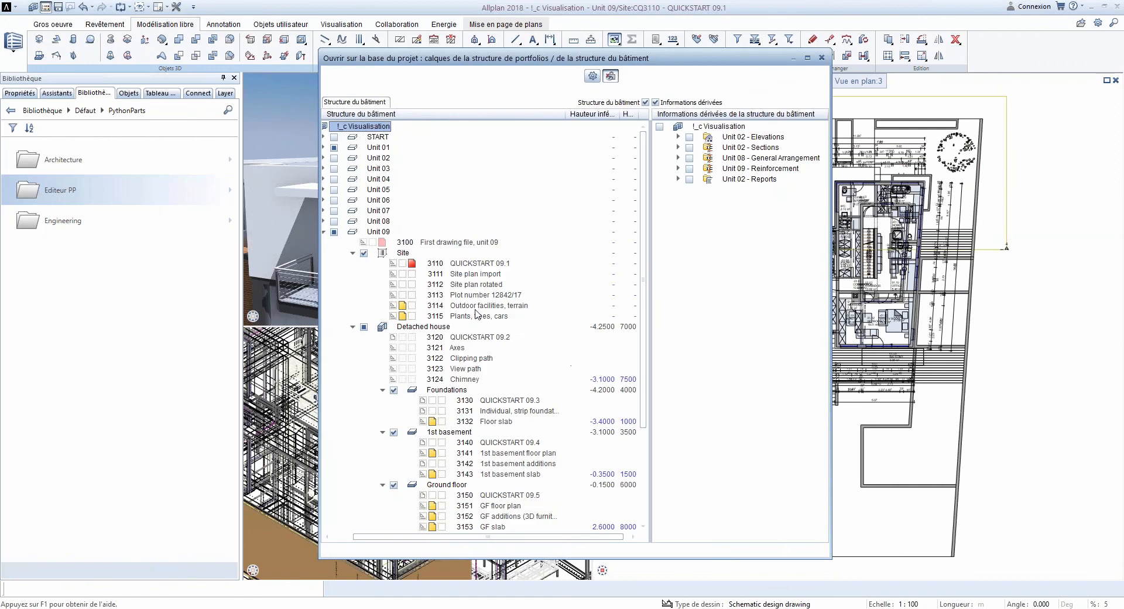
pyautogui.press('Escape')
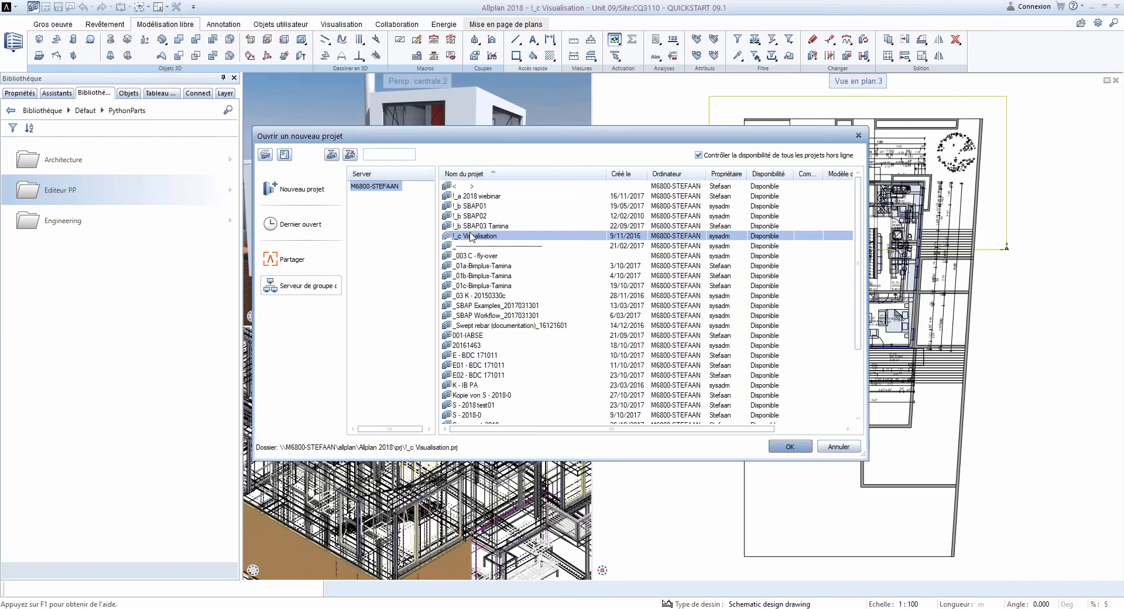
pyautogui.doubleClick(468, 197)
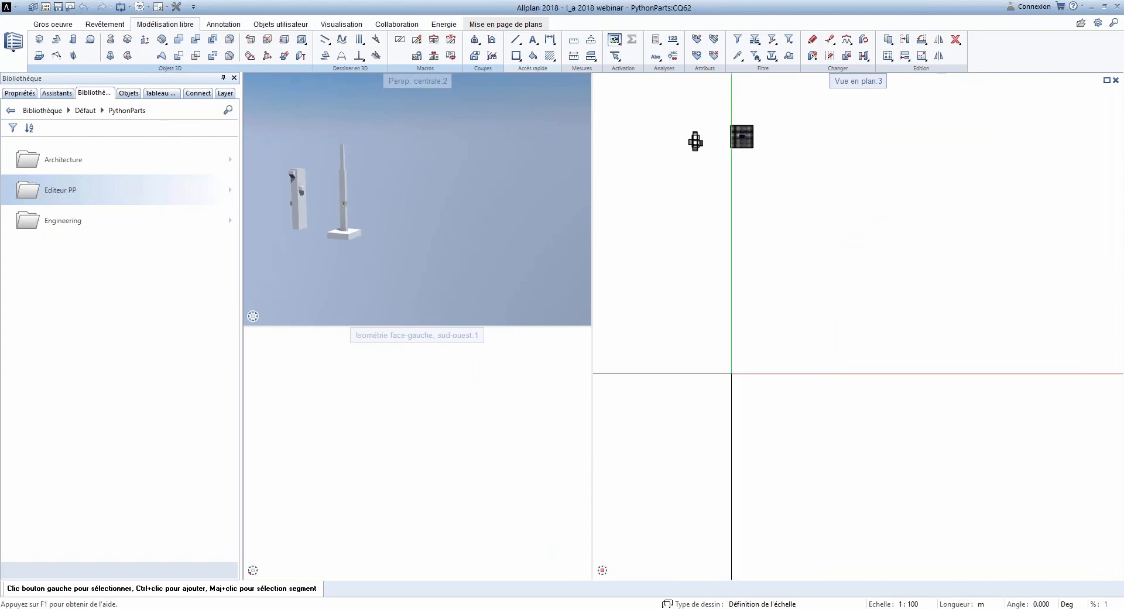
# Step: Make drawing file 200 from the Affichage level of Générale the active file
pyautogui.press('F2')
pyautogui.scroll(-1, 412, 488)
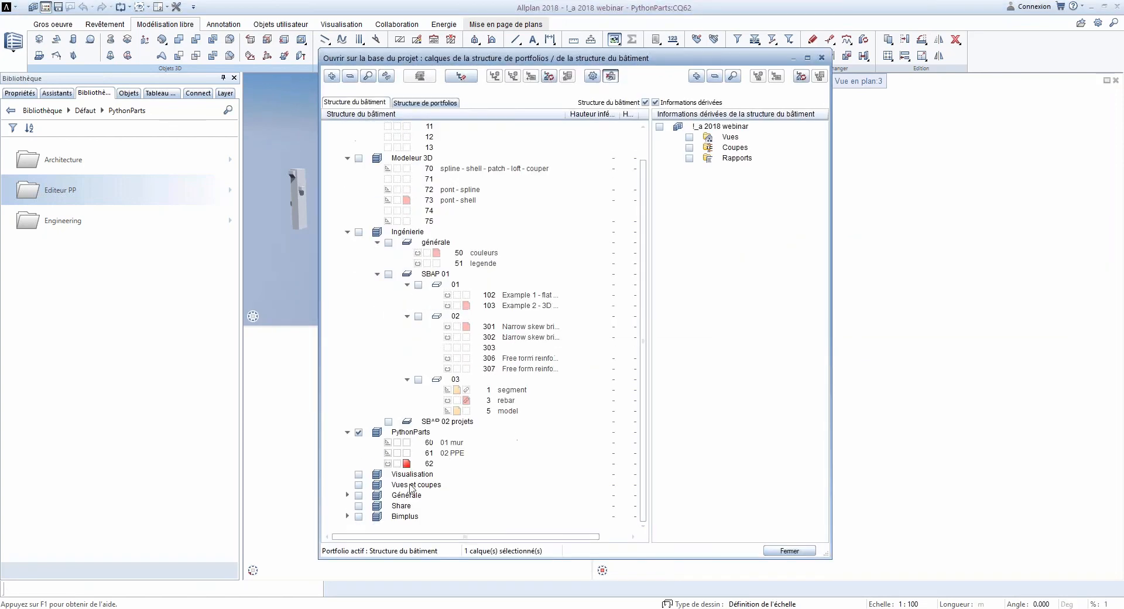
pyautogui.click(347, 495)
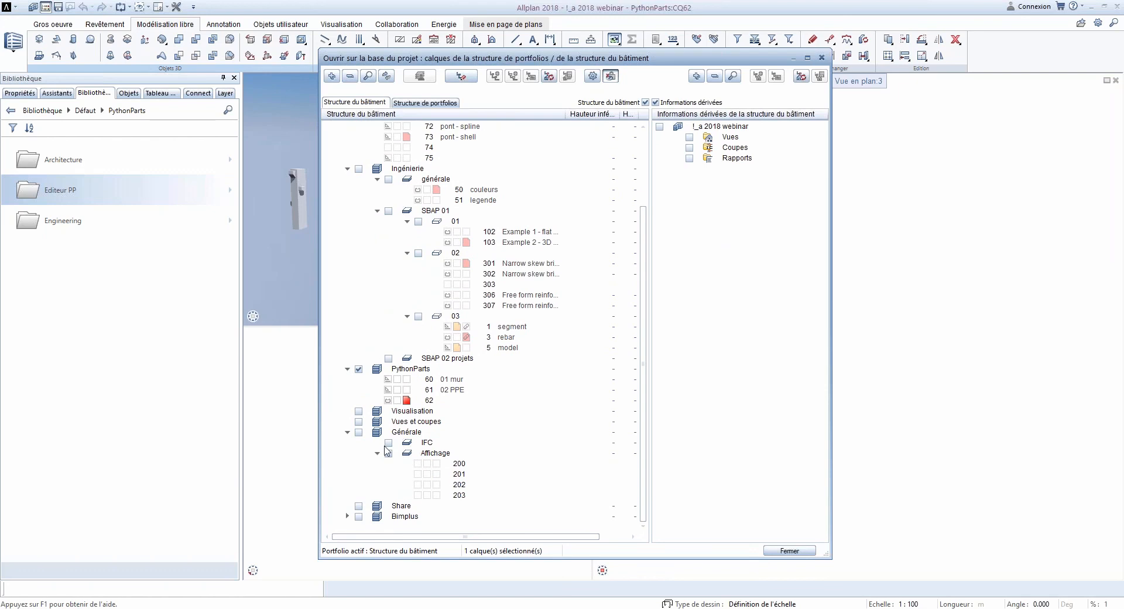
pyautogui.doubleClick(459, 463)
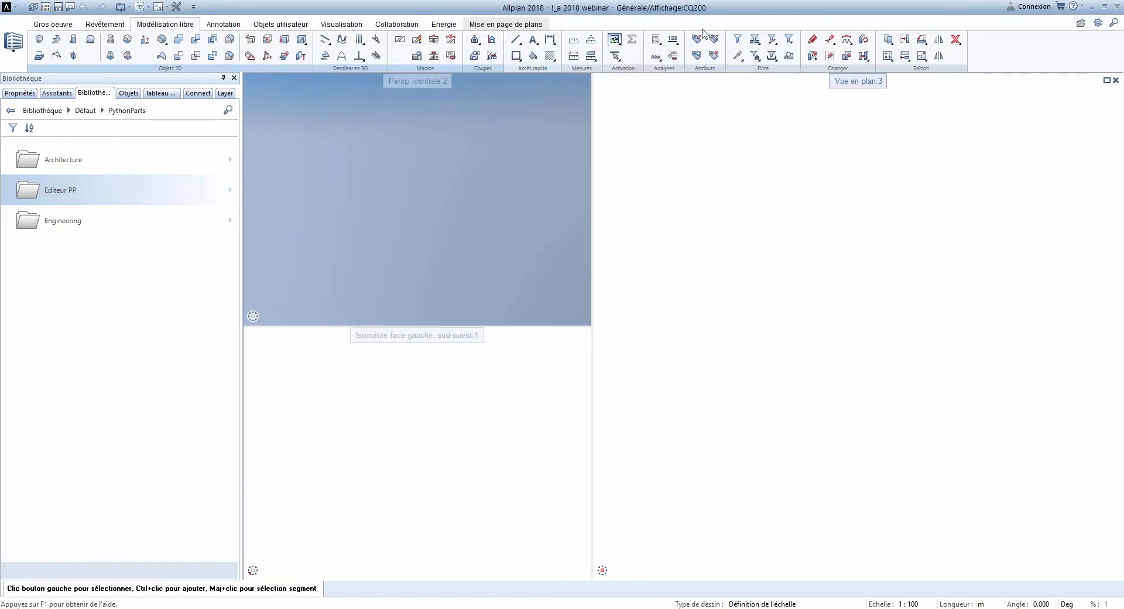
pyautogui.click(404, 26)
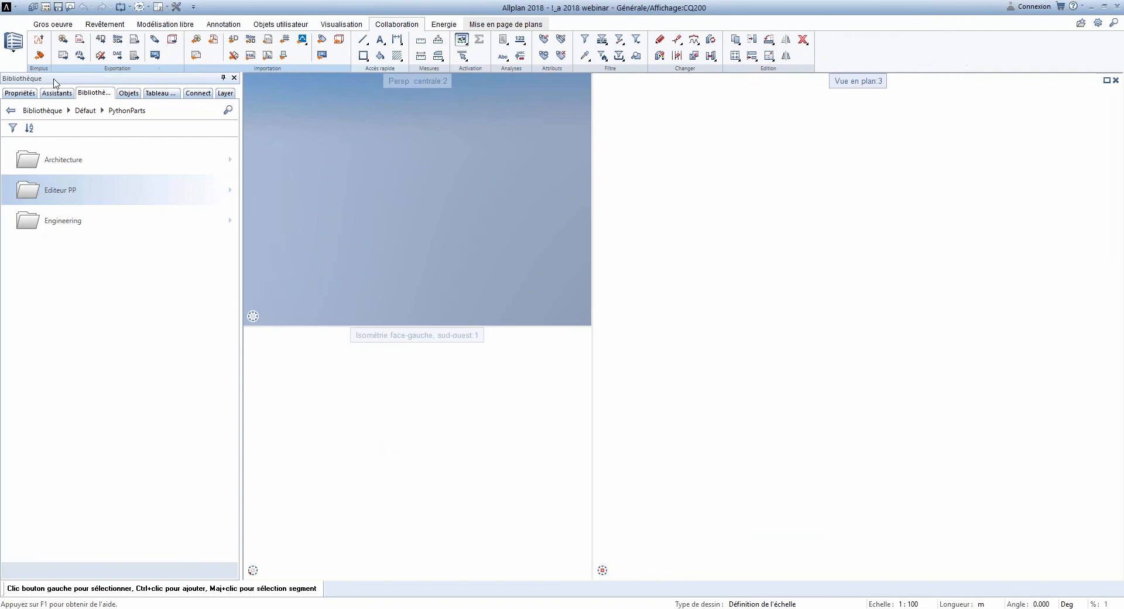
pyautogui.click(64, 40)
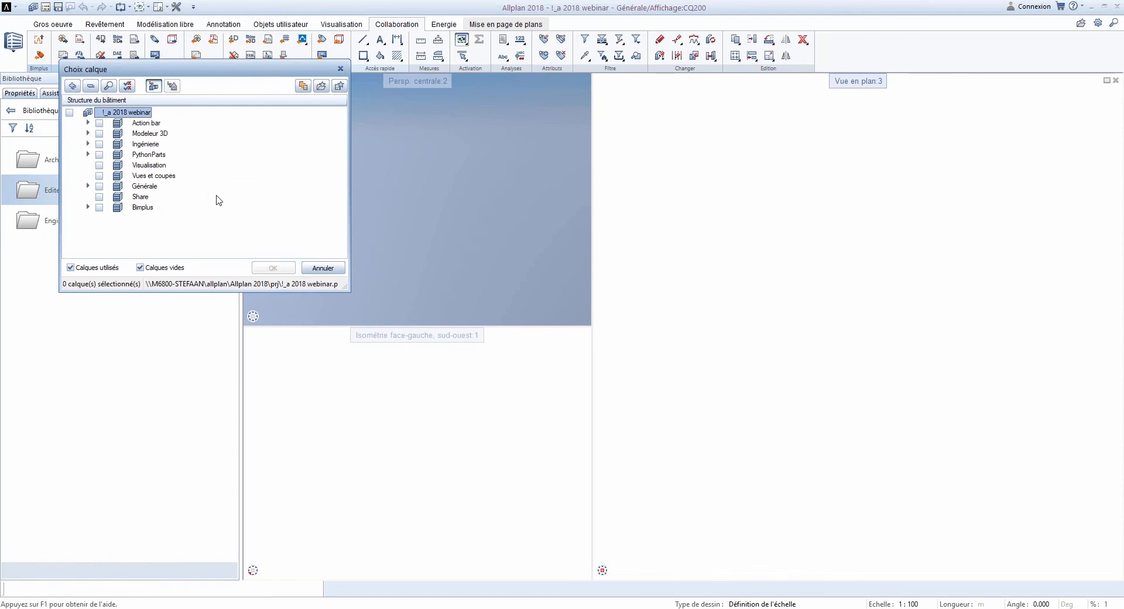
pyautogui.press('Escape')
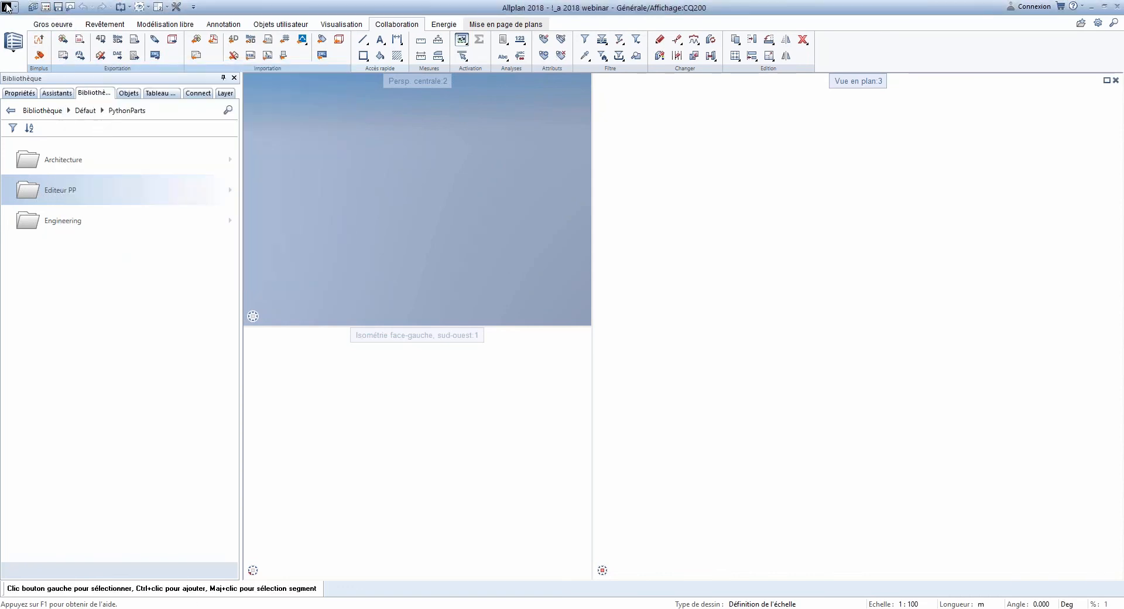
# Step: Examine the IFC4 export parameters for drawing file 10 of the Action bar structure, and leave the export without running it
pyautogui.click(7, 7)
pyautogui.moveTo(78, 233)
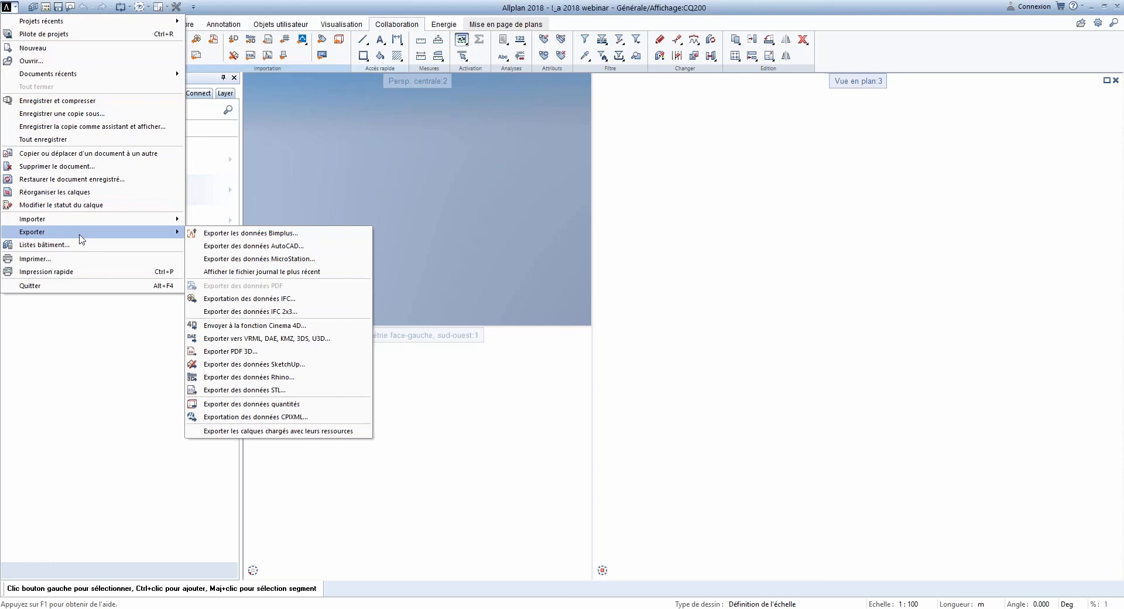
pyautogui.click(276, 300)
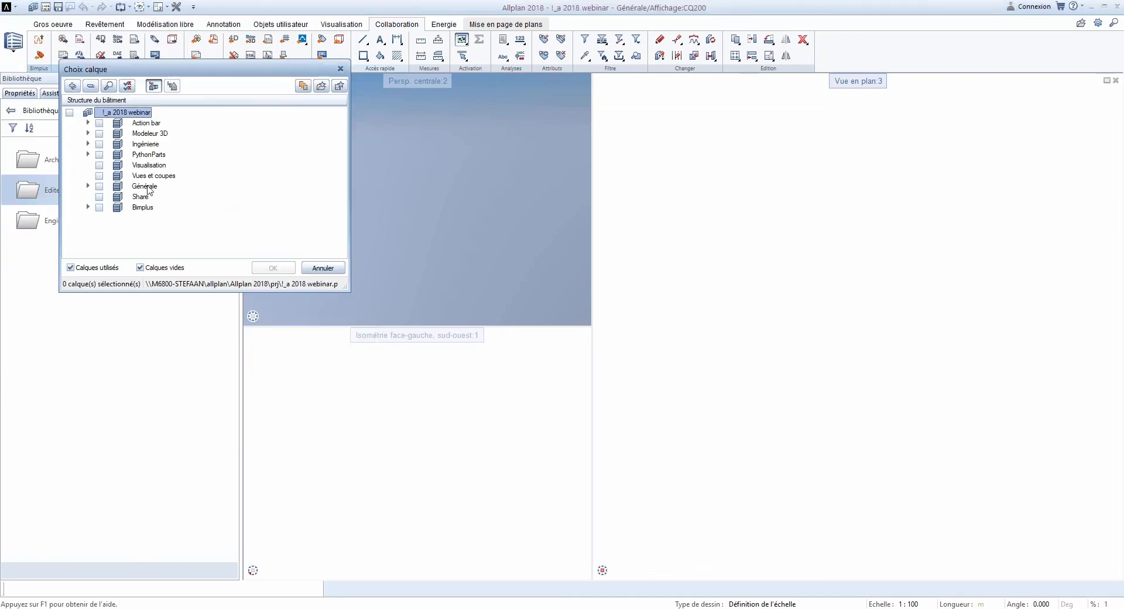
pyautogui.click(88, 123)
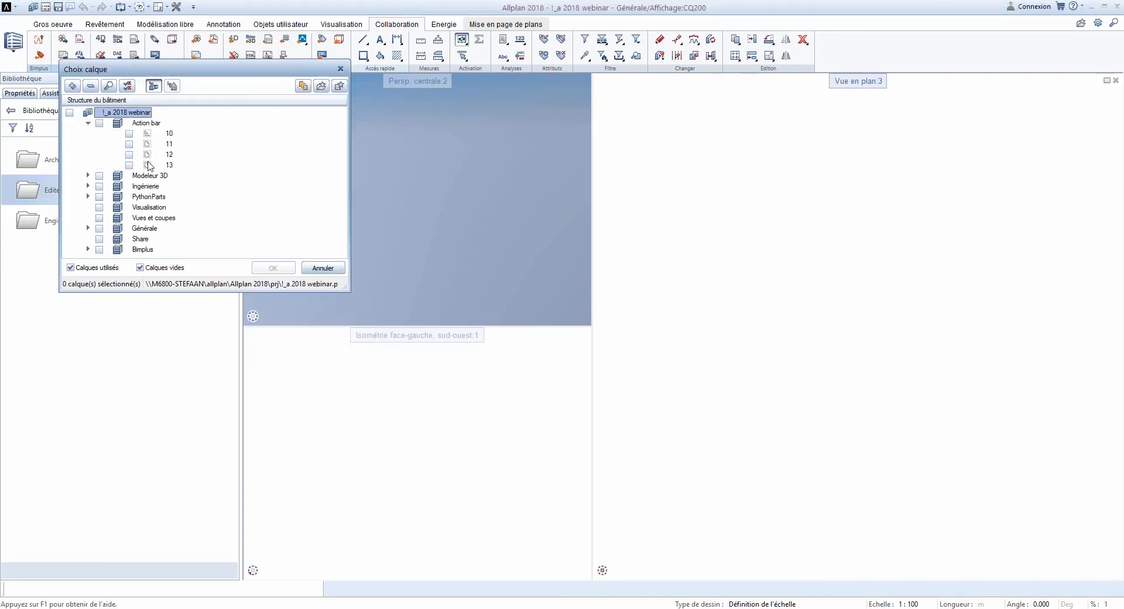
pyautogui.click(129, 134)
pyautogui.click(274, 268)
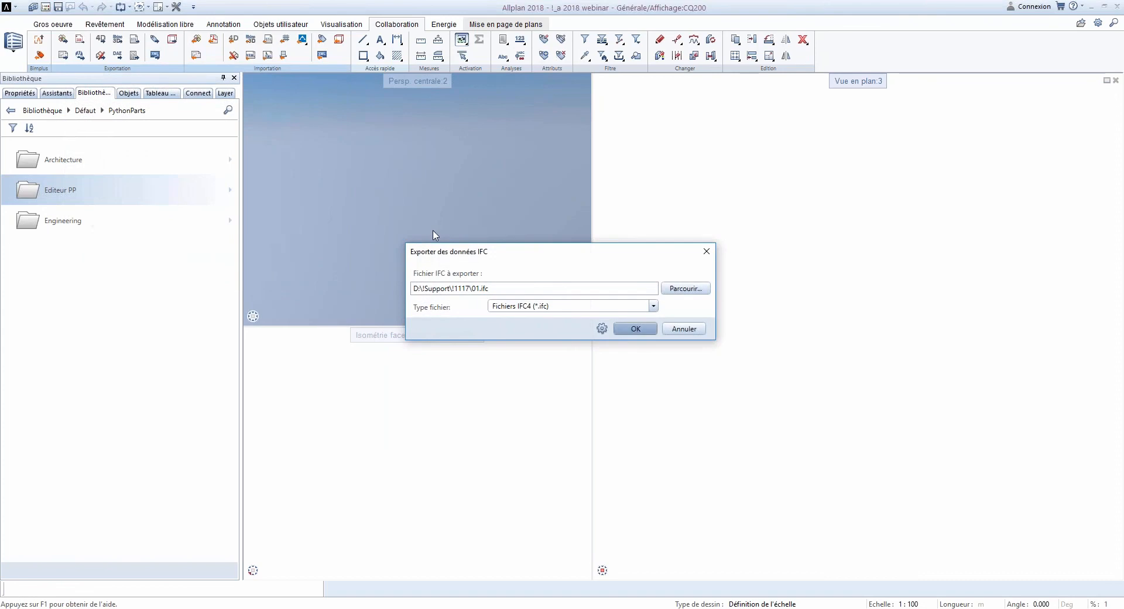
pyautogui.click(602, 328)
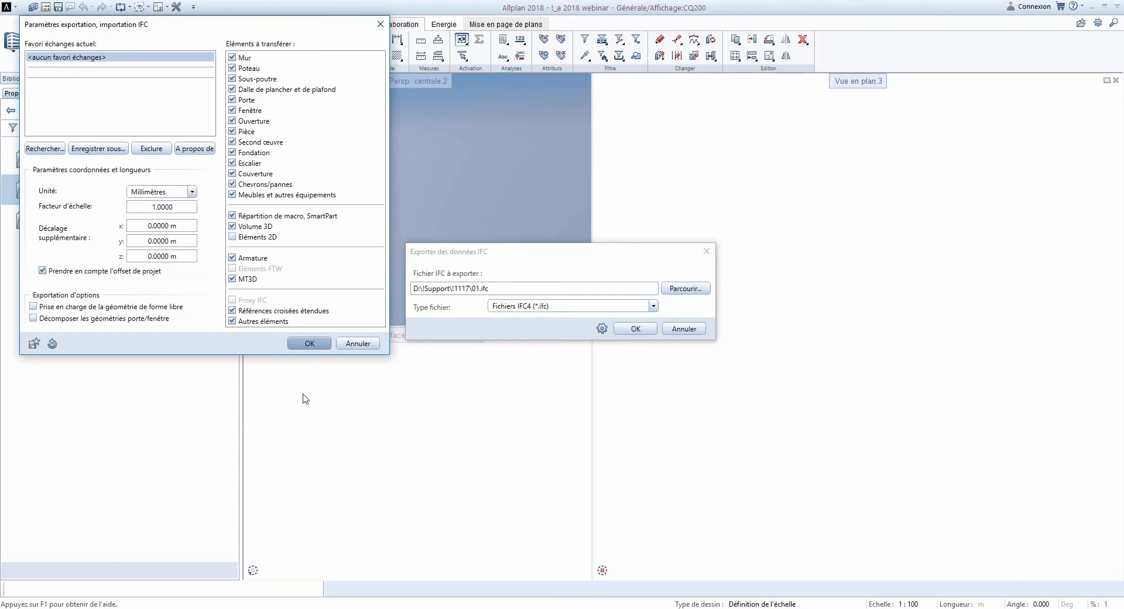
pyautogui.click(358, 343)
pyautogui.click(684, 329)
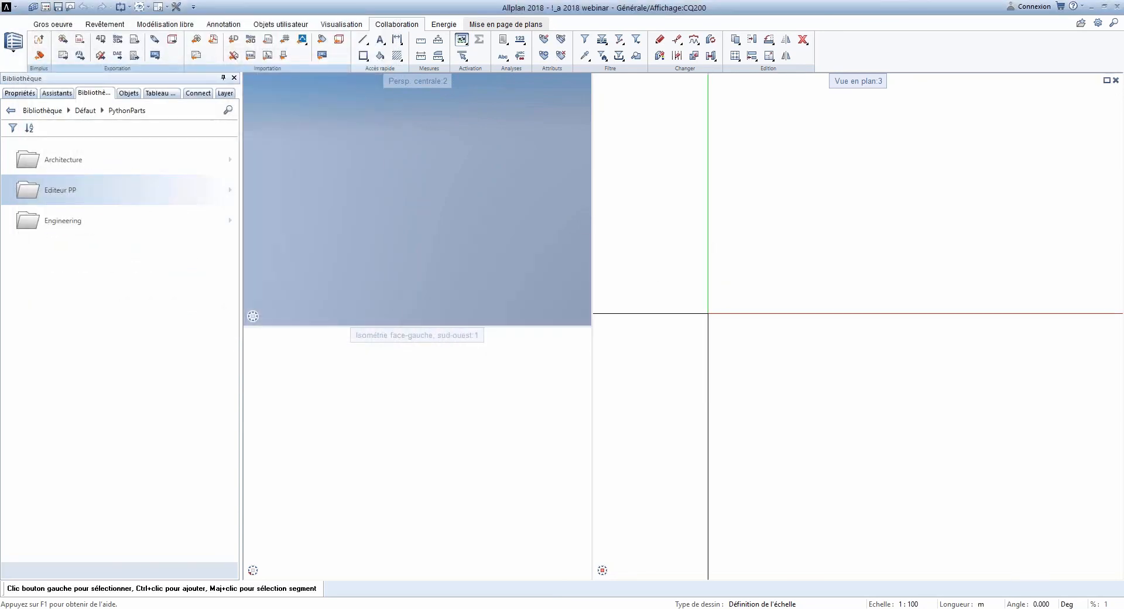
# Step: Make drawing file 72, pont - spline, from the Modeleur 3D structure the active file
pyautogui.doubleClick(664, 243)
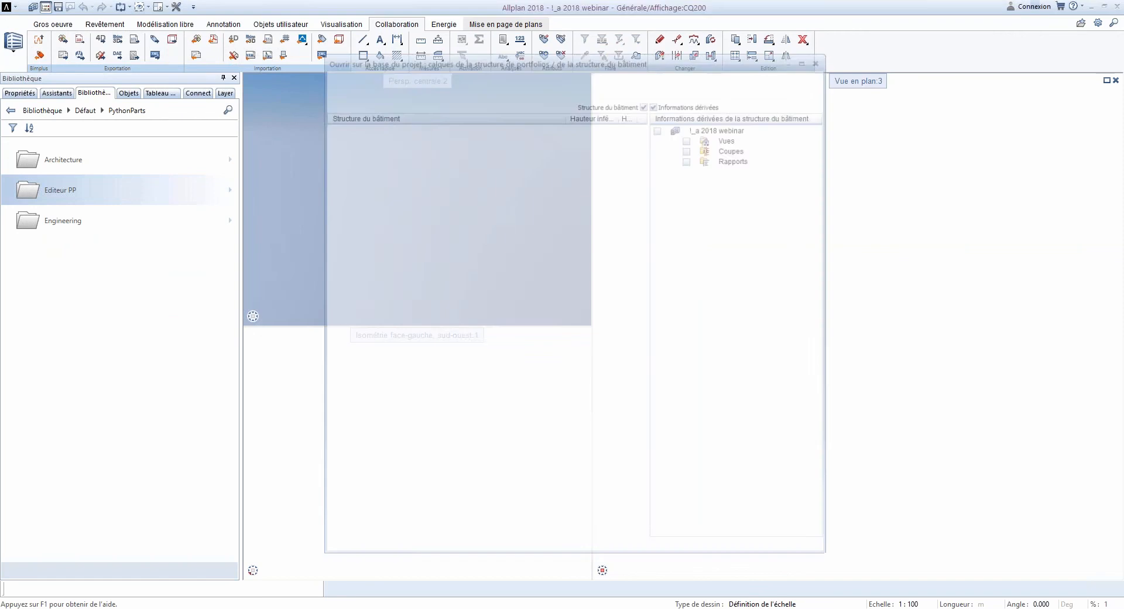
pyautogui.scroll(-1, 461, 509)
pyautogui.doubleClick(742, 347)
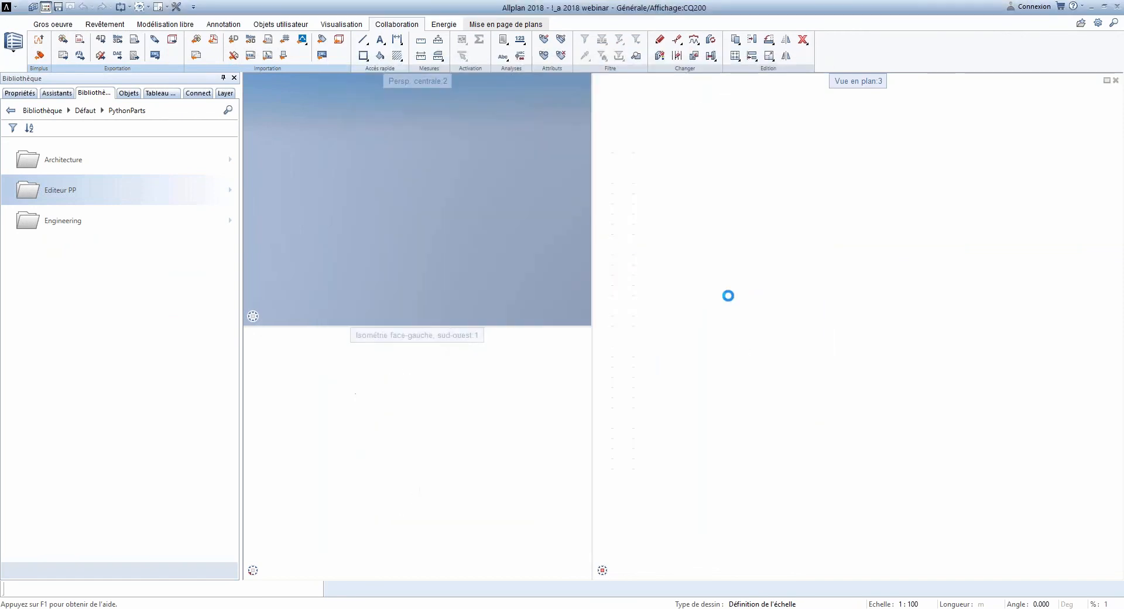
pyautogui.doubleClick(691, 263)
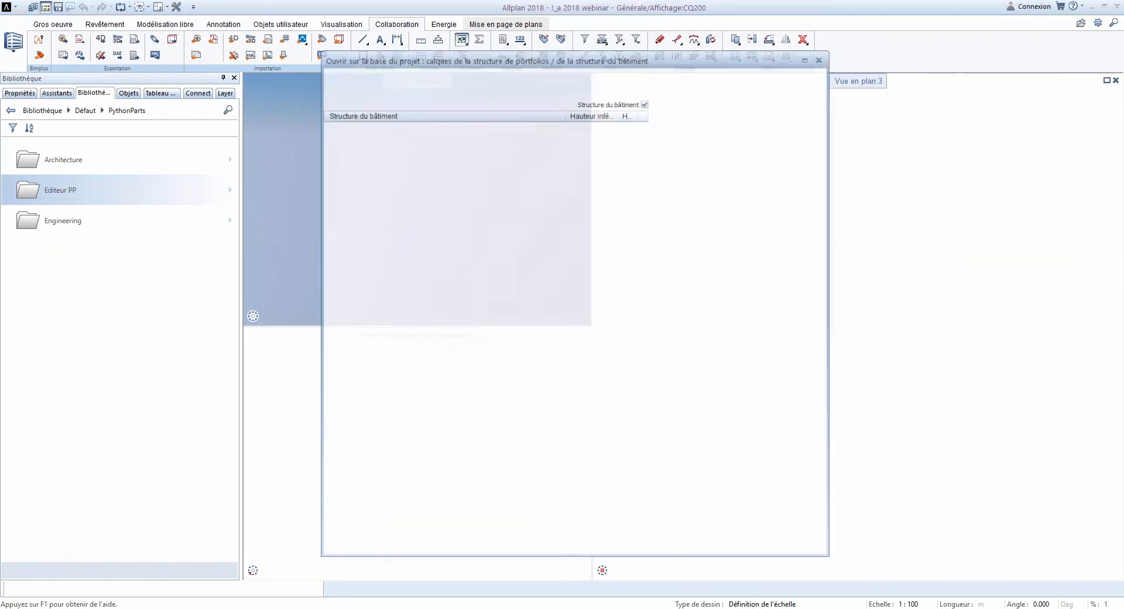
pyautogui.scroll(2, 442, 205)
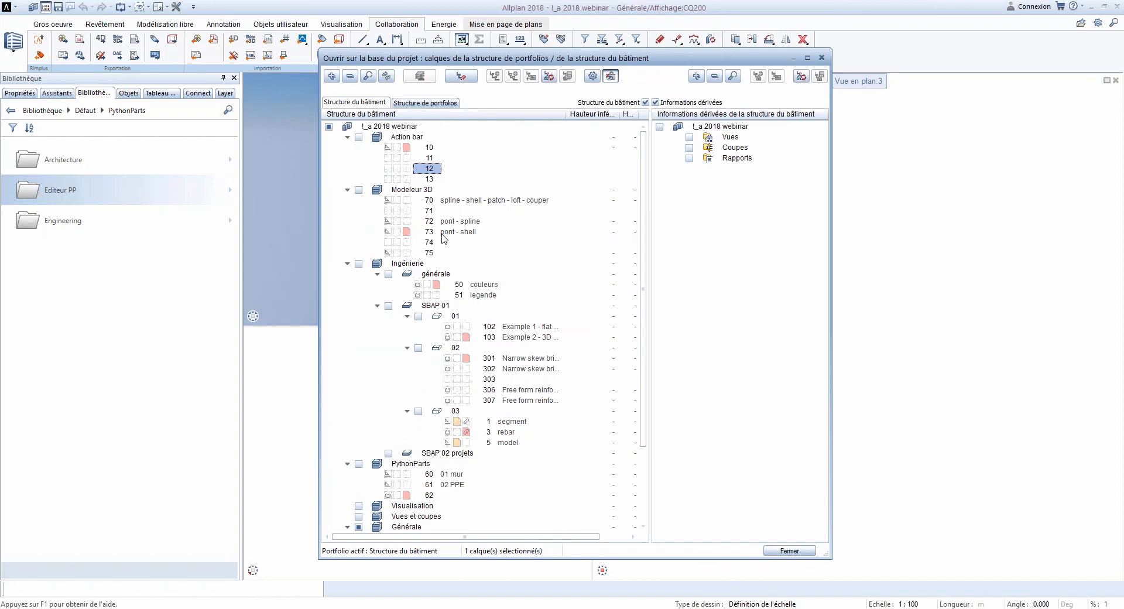
pyautogui.doubleClick(429, 221)
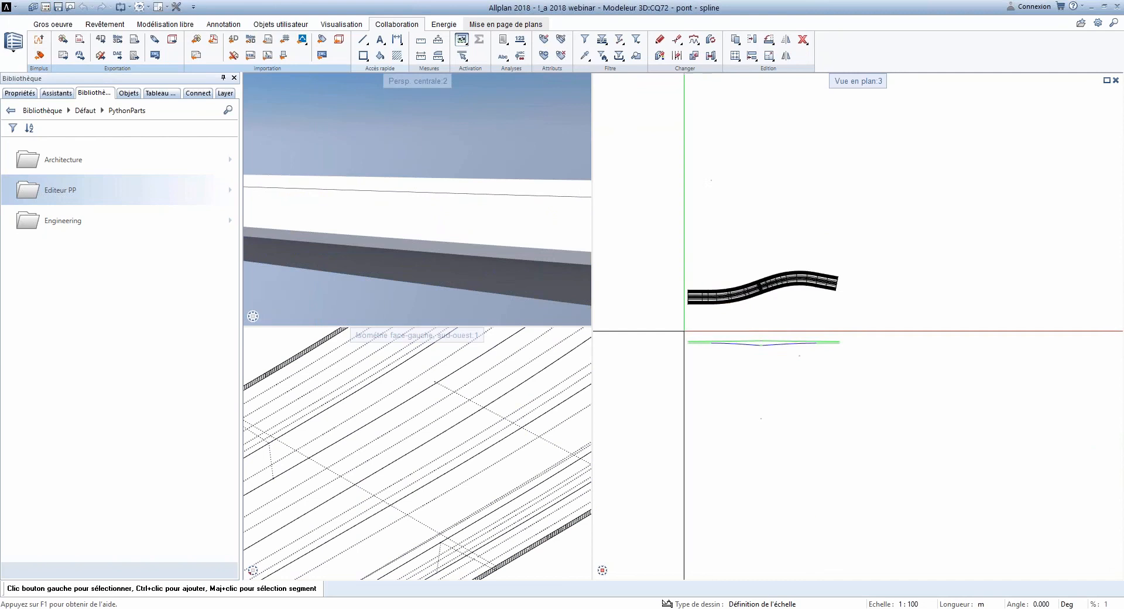
# Step: Inspect the bridge in plan and the element types listed by the element filter
pyautogui.middleClick(684, 331)
pyautogui.middleClick(684, 330)
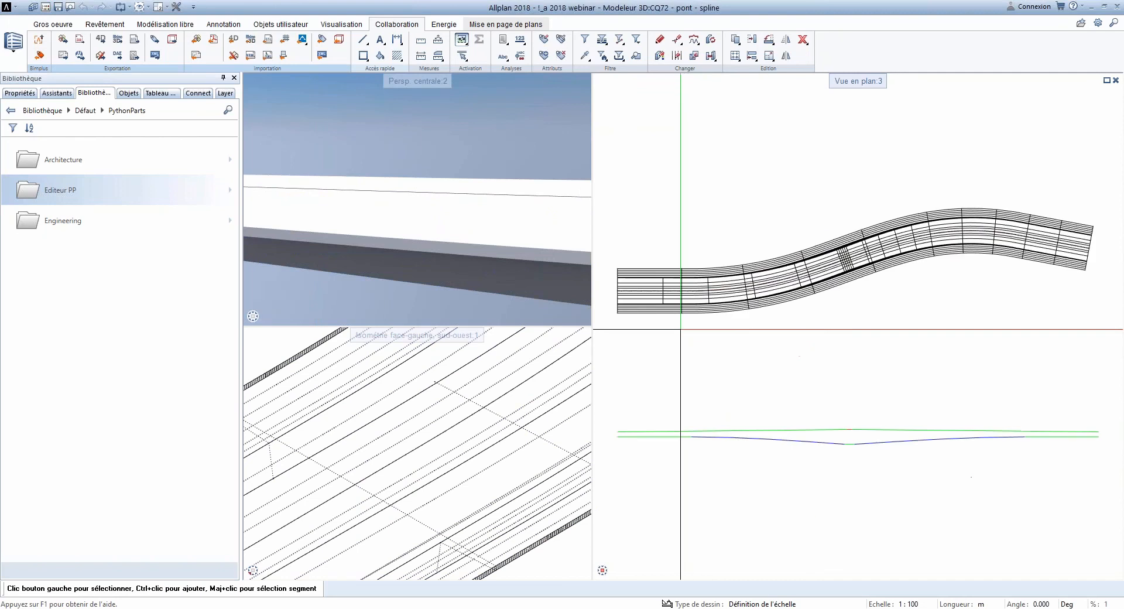
pyautogui.click(621, 42)
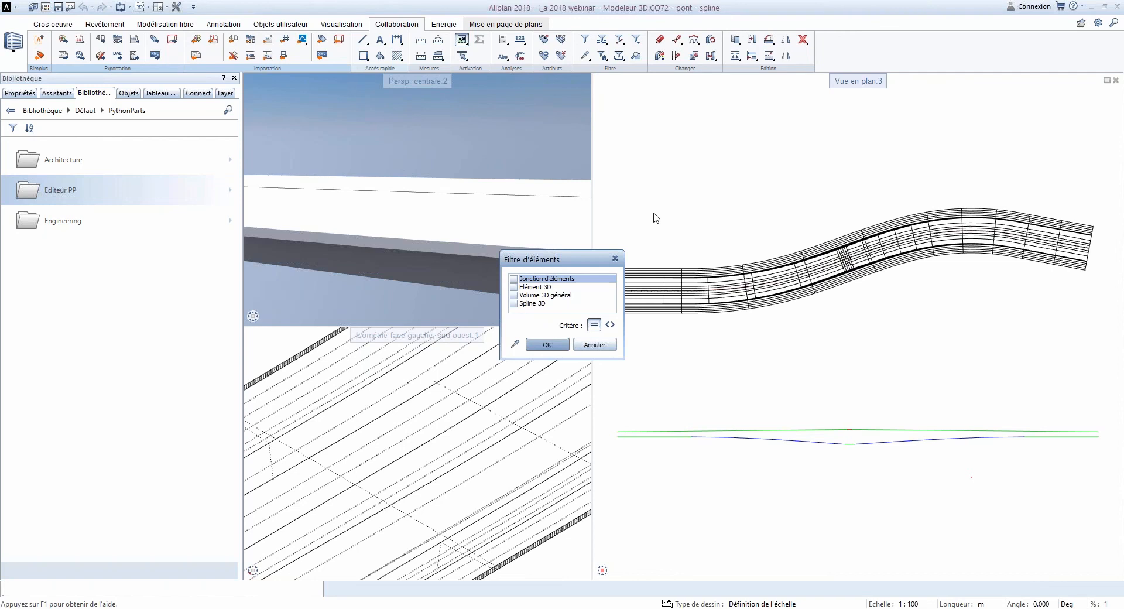
pyautogui.press('Return')
pyautogui.scroll(-2, 698, 227)
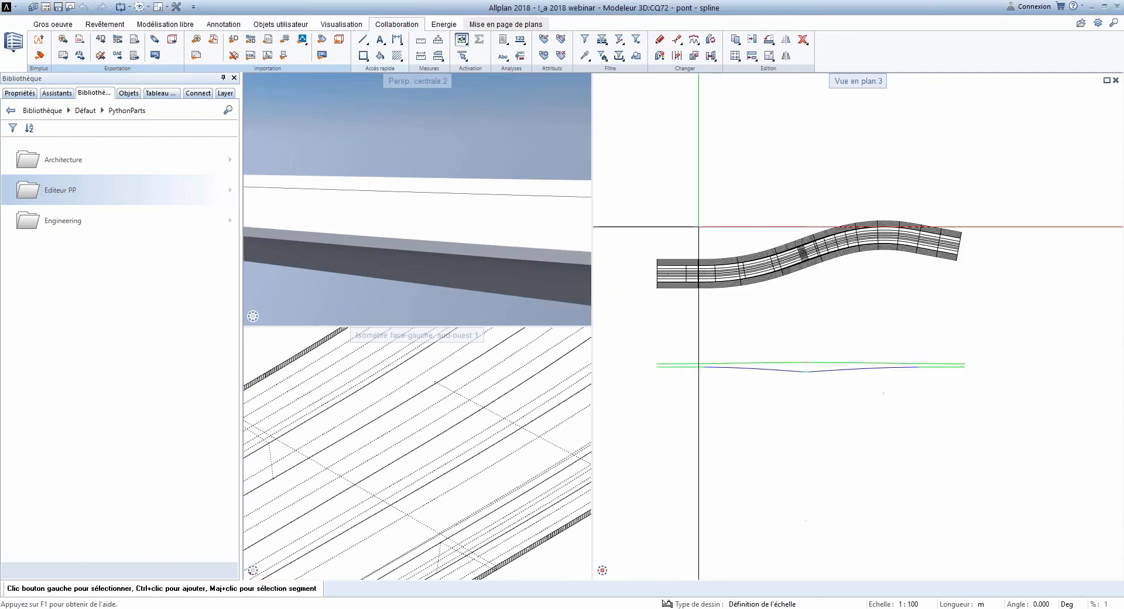
pyautogui.moveTo(699, 227); pyautogui.dragTo(722, 268, button='middle')
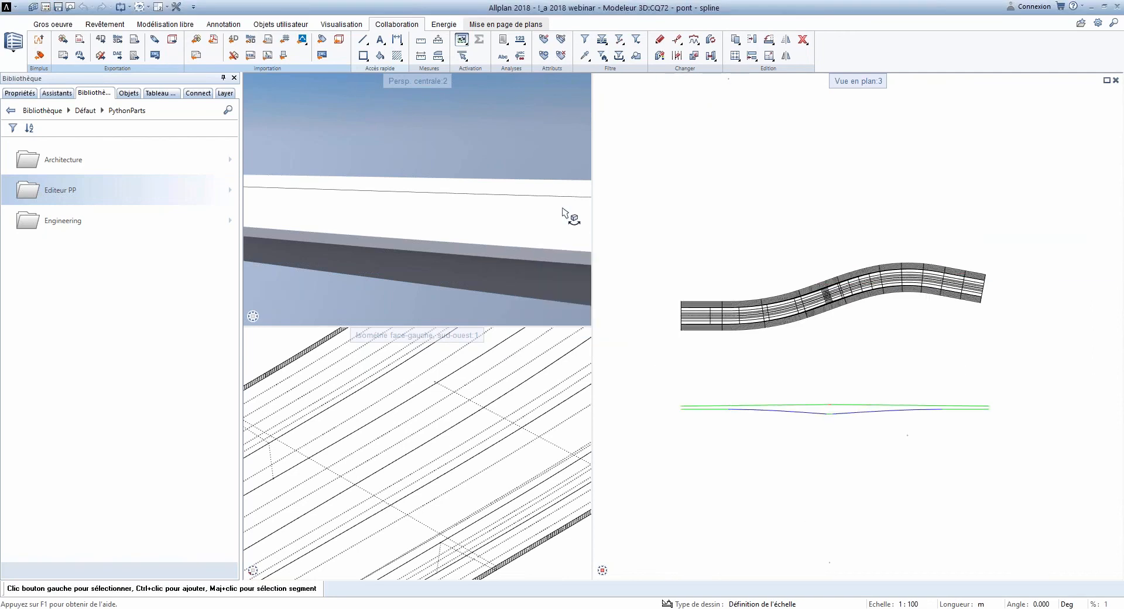
# Step: Examine the format definition of the layers existing in the loaded documents, and close the layer settings without changes
pyautogui.click(225, 93)
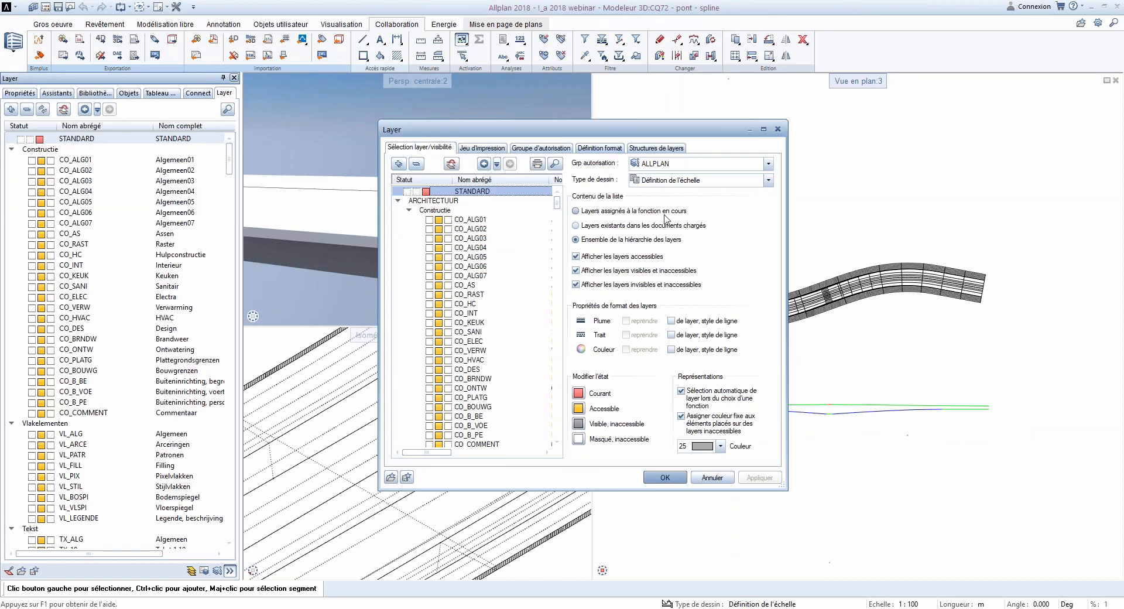
pyautogui.click(600, 148)
pyautogui.click(581, 178)
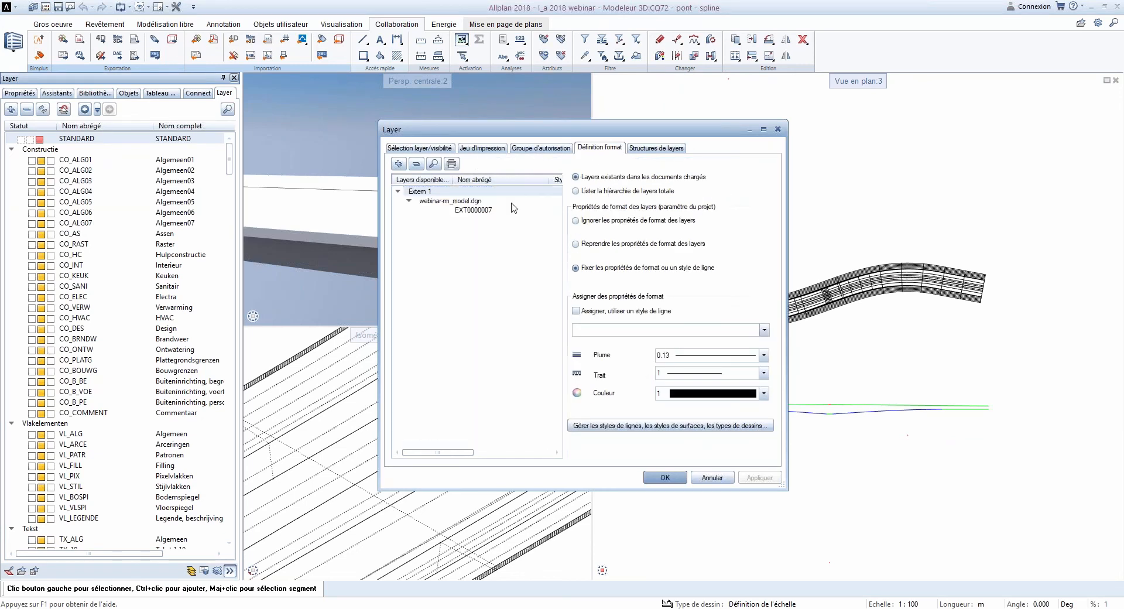
pyautogui.click(597, 191)
pyautogui.click(594, 177)
pyautogui.click(713, 478)
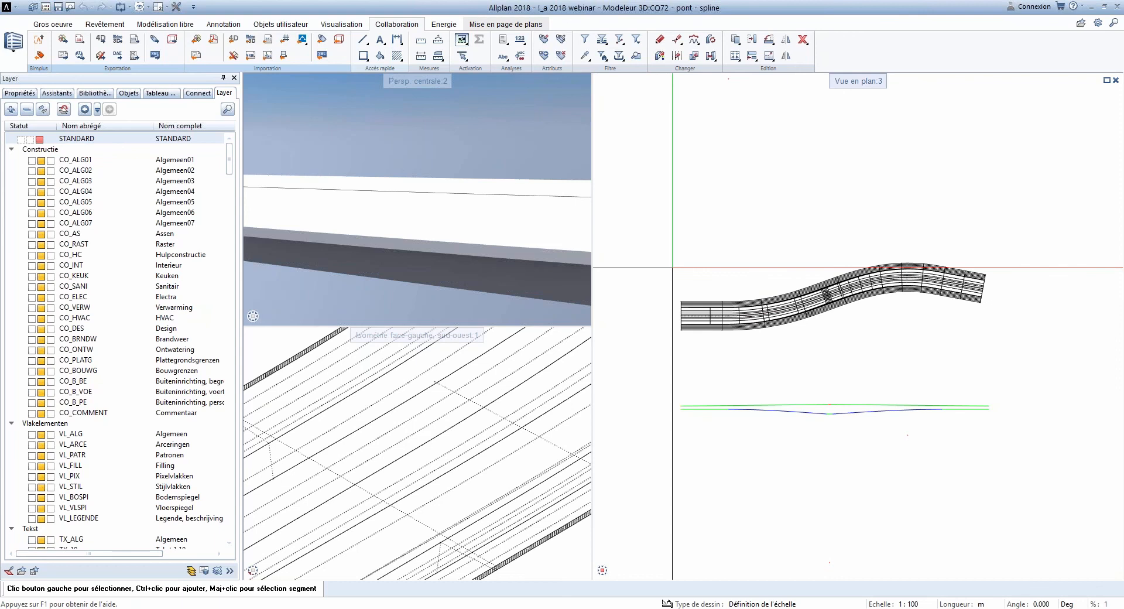
# Step: Sign in to Bimplus with the saved account from the project opening dialog and list the second Nemetschek Scia team's shared projects
pyautogui.click(33, 8)
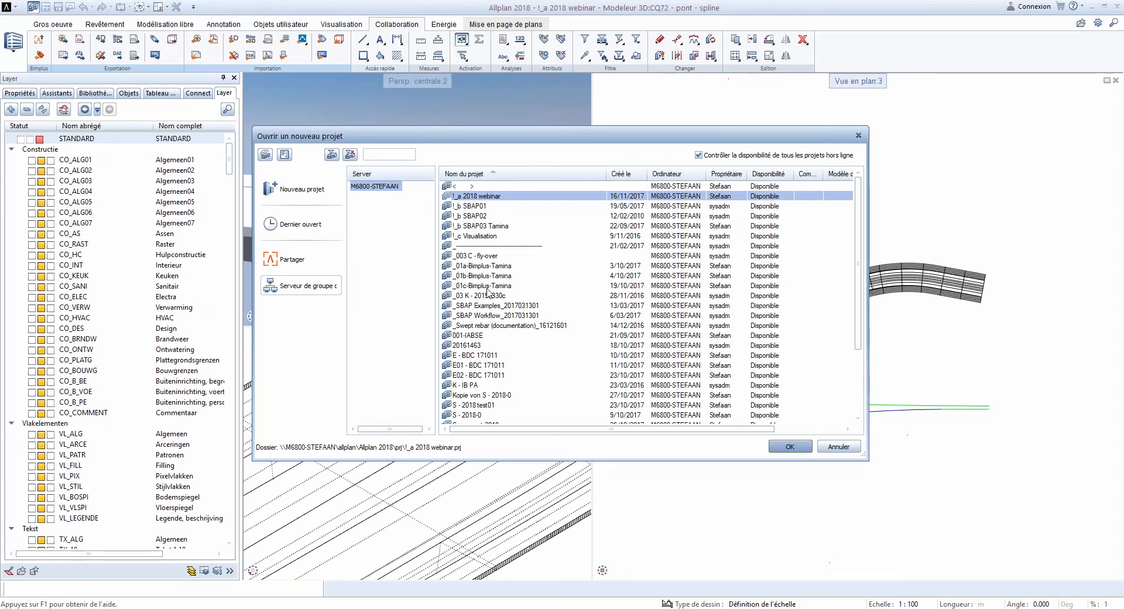
pyautogui.click(292, 259)
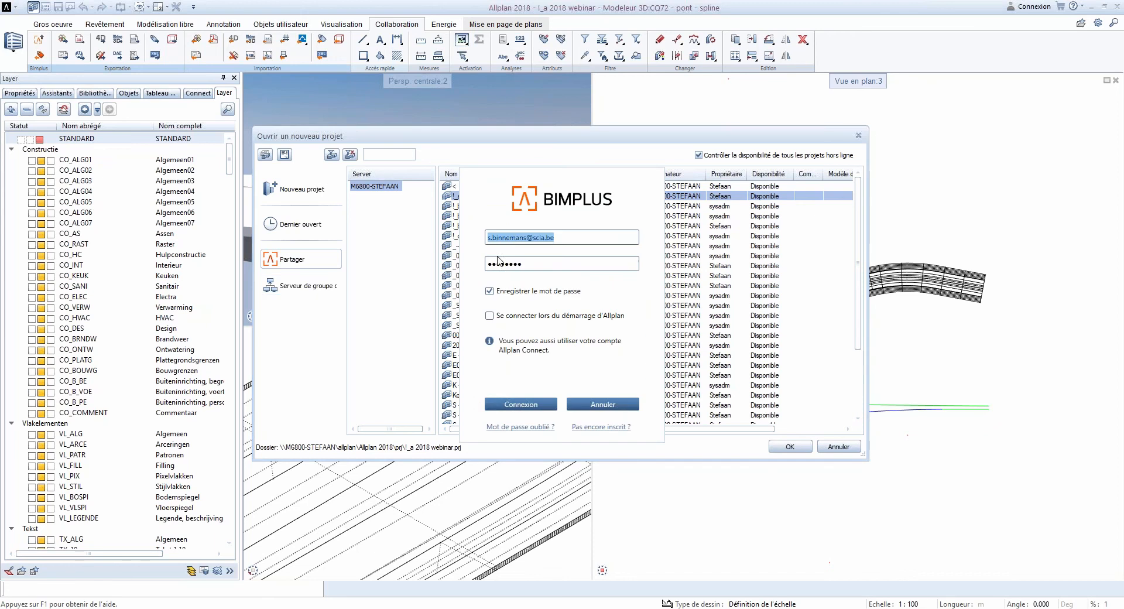
pyautogui.click(537, 403)
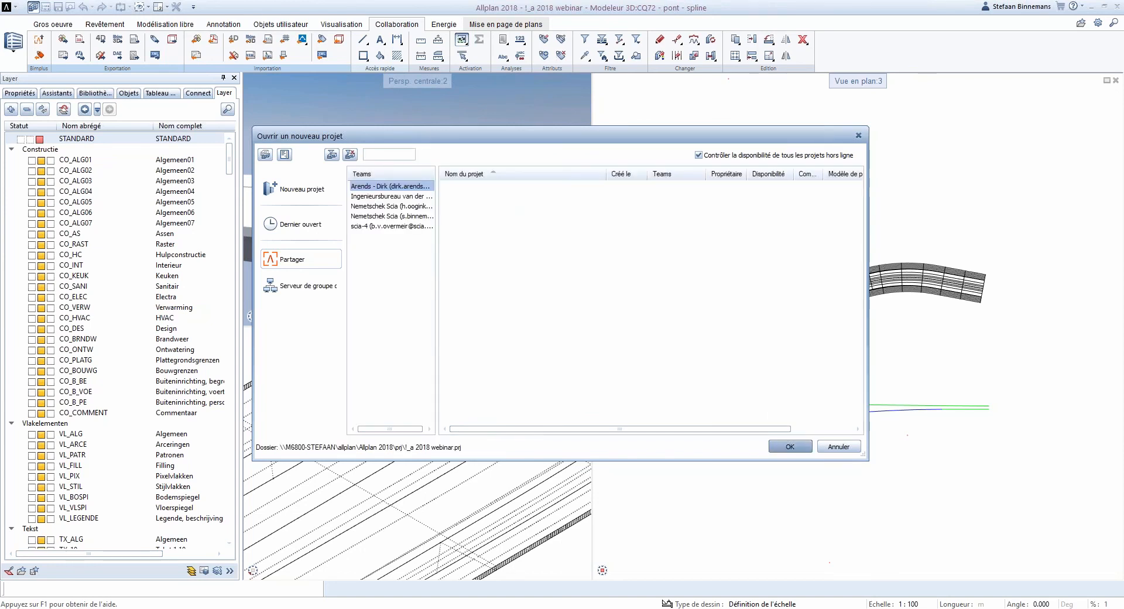
pyautogui.click(391, 216)
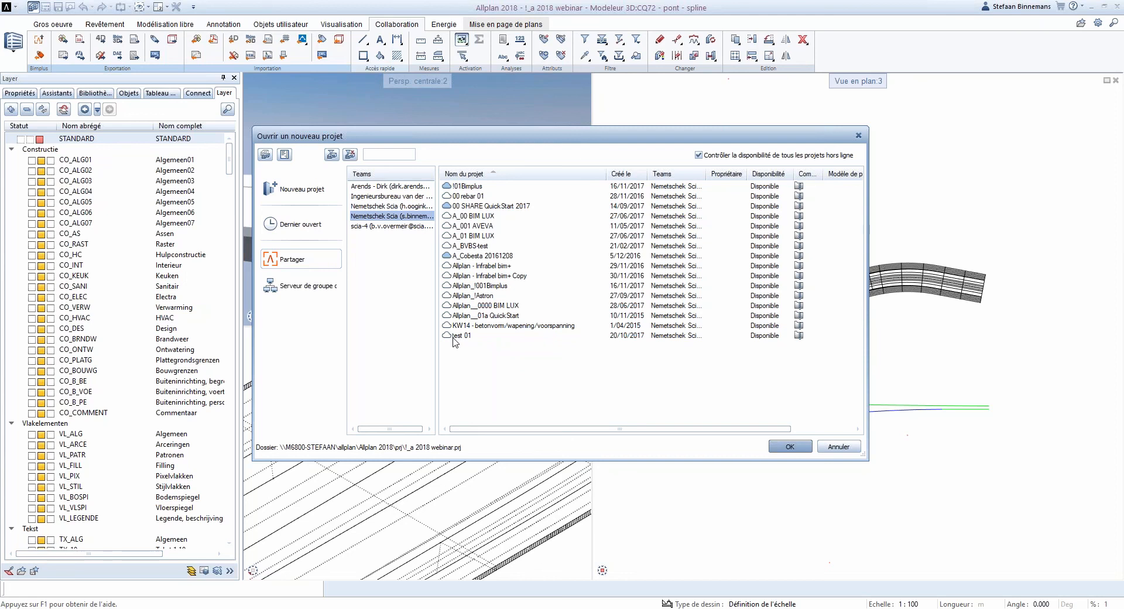
# Step: Open the settings of the server project !_c Visualisation and examine the attribute path options Bureau and Projet, keeping Projet
pyautogui.click(300, 286)
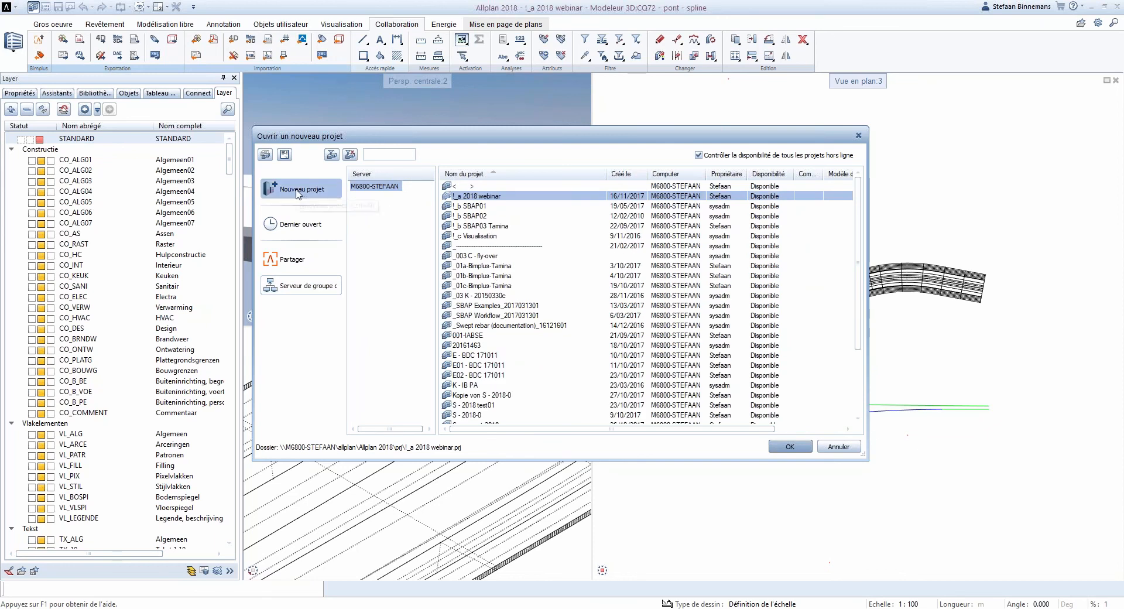
pyautogui.rightClick(480, 237)
pyautogui.click(533, 416)
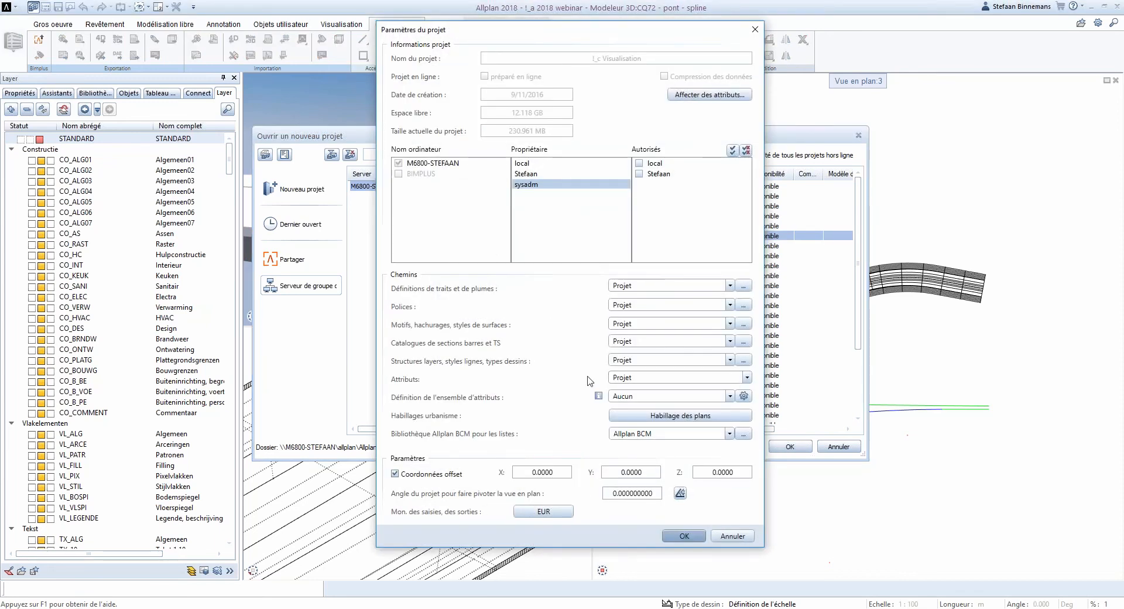
pyautogui.click(662, 380)
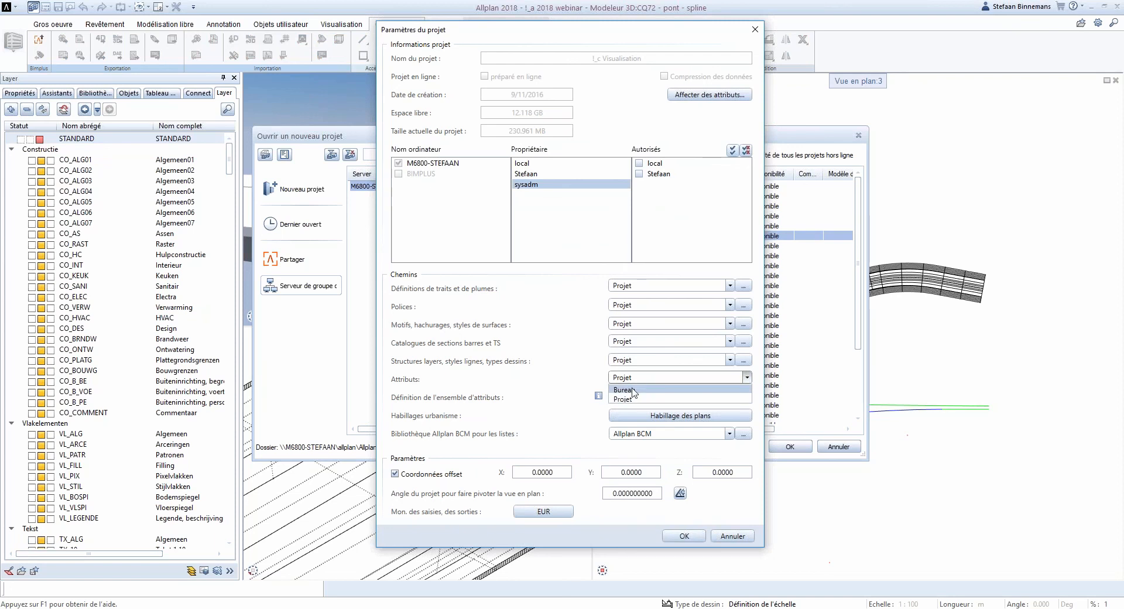
pyautogui.click(634, 399)
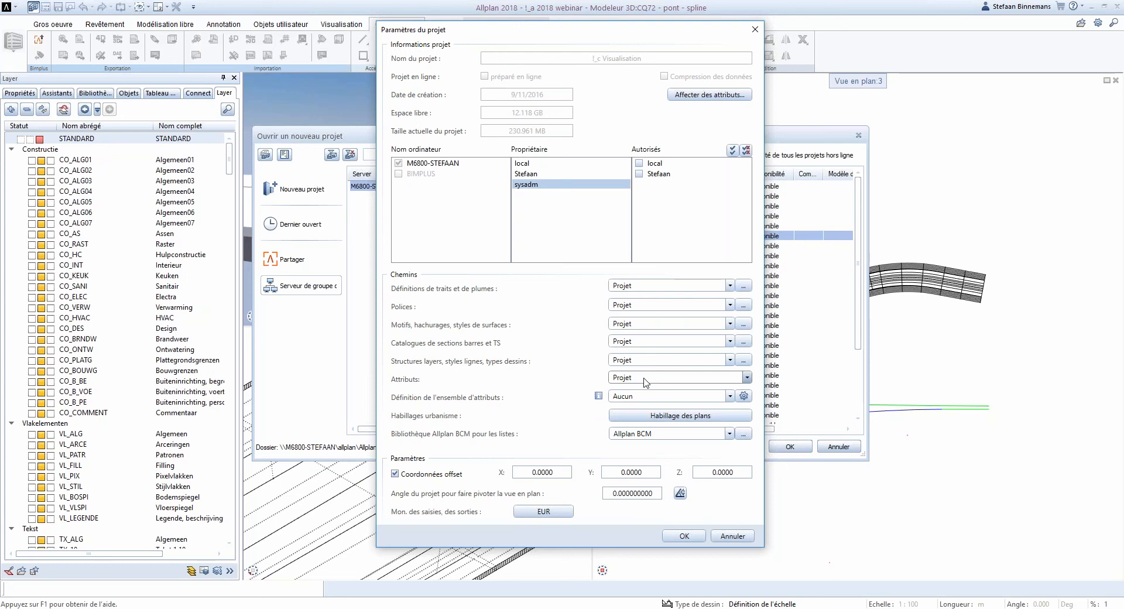
pyautogui.click(749, 380)
pyautogui.click(749, 381)
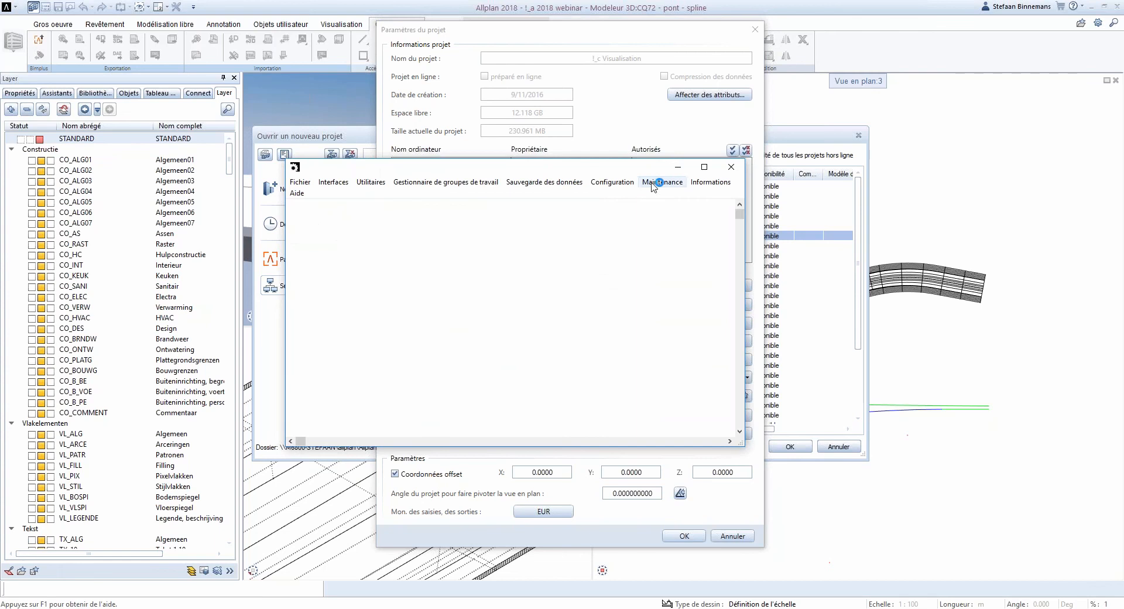
# Step: Open the office standard folder Std in Windows Explorer through Allmenu and view the attribute definition files in its xml folder
pyautogui.click(662, 182)
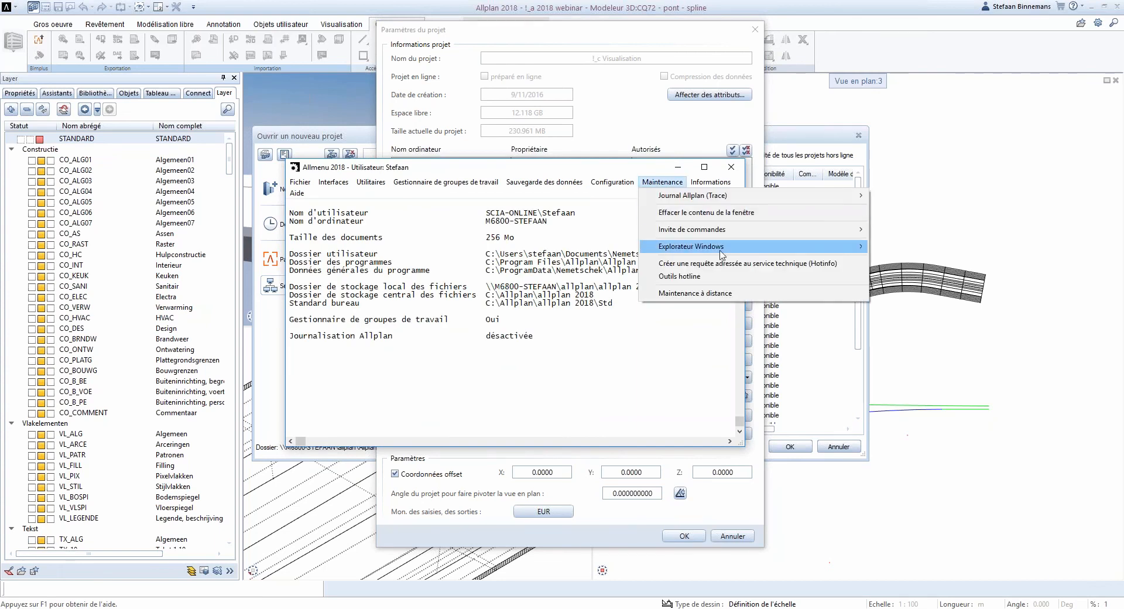
pyautogui.moveTo(729, 253)
pyautogui.click(921, 301)
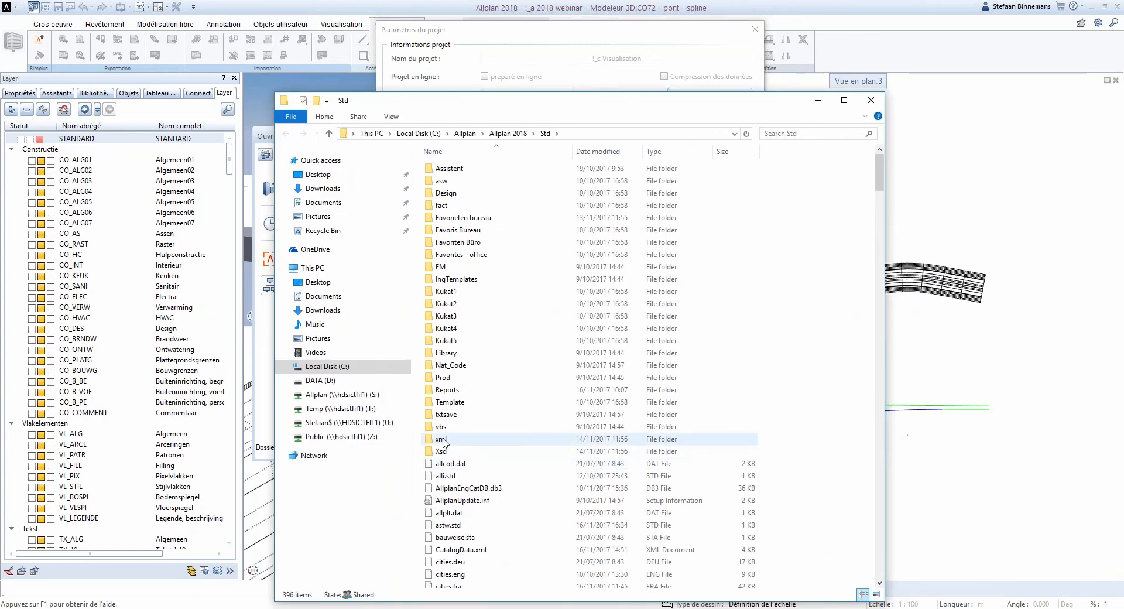
pyautogui.doubleClick(442, 440)
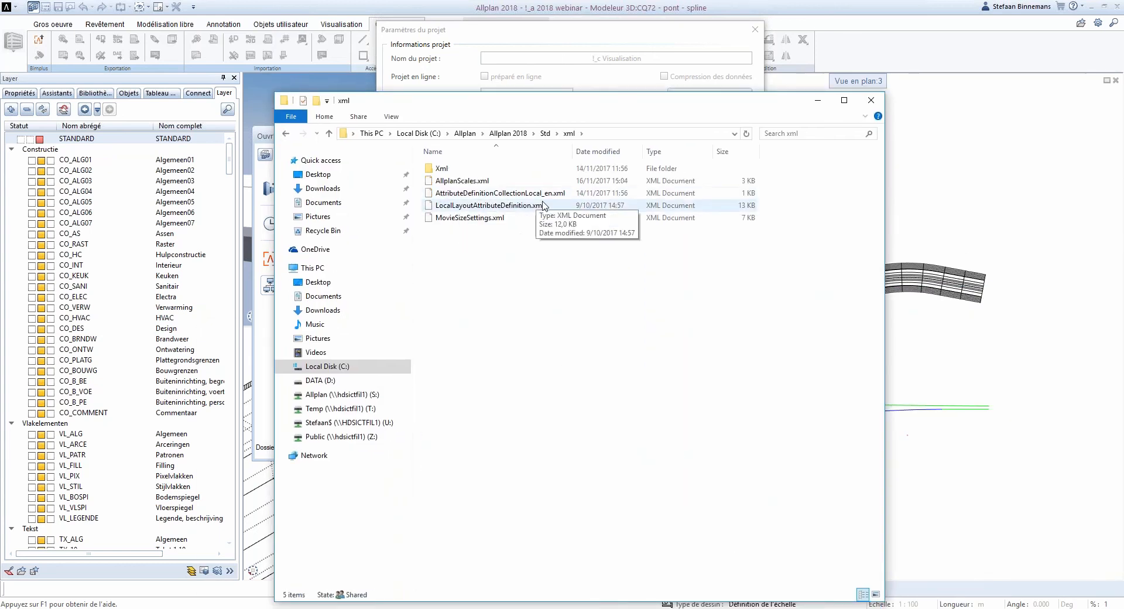
# Step: Browse the project folders under Prj and view the xml folder of !_c Visualisation.prj, returning to that project's folder
pyautogui.click(507, 133)
pyautogui.doubleClick(441, 221)
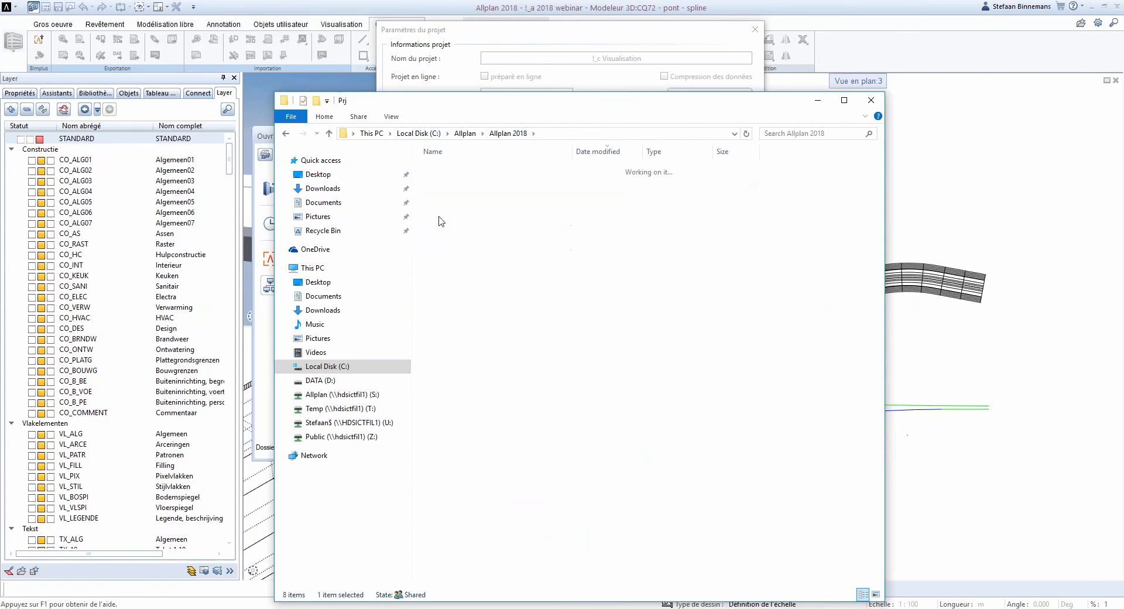
pyautogui.doubleClick(462, 181)
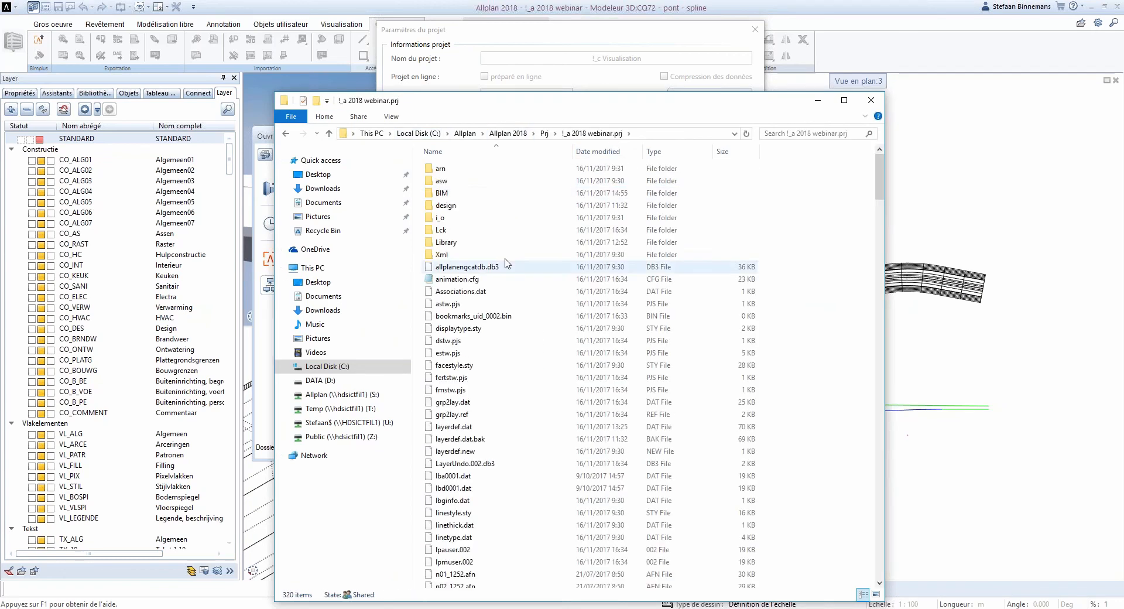
pyautogui.click(544, 133)
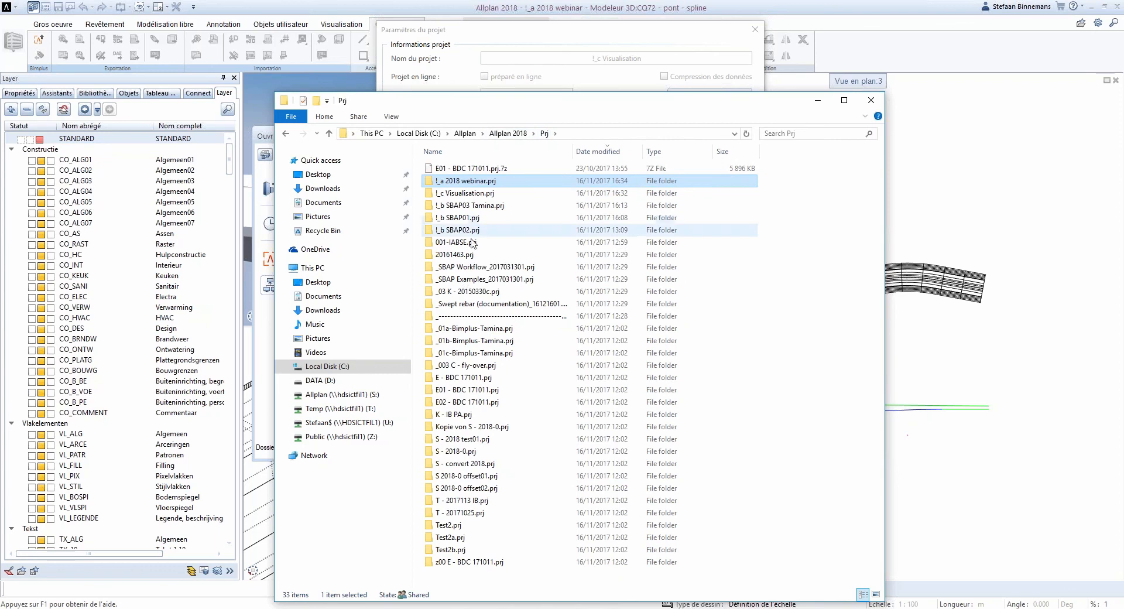
pyautogui.click(598, 151)
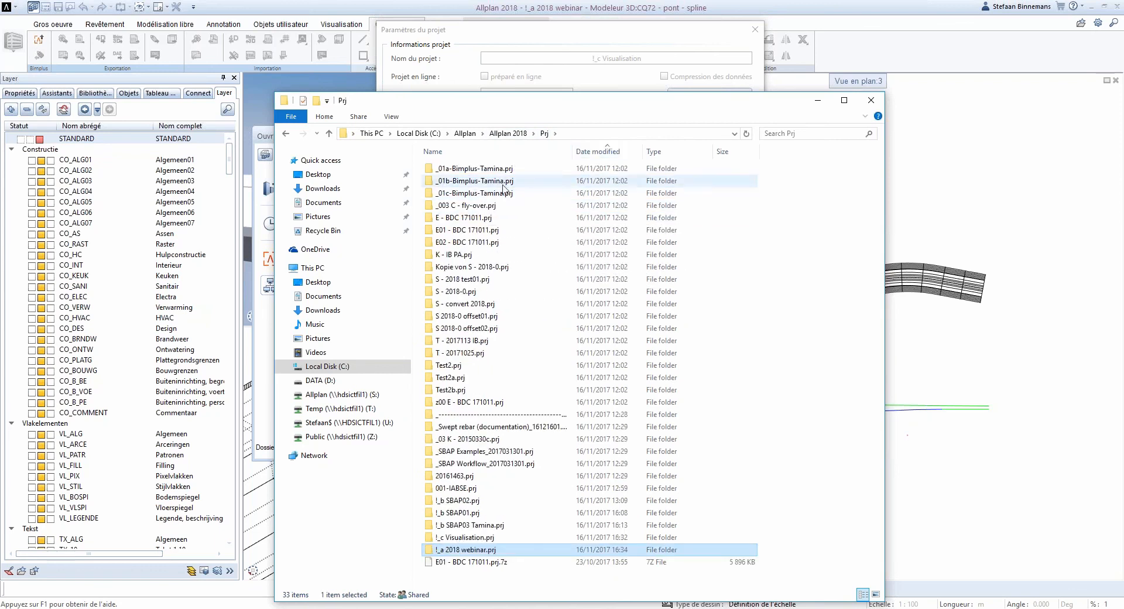
pyautogui.click(598, 151)
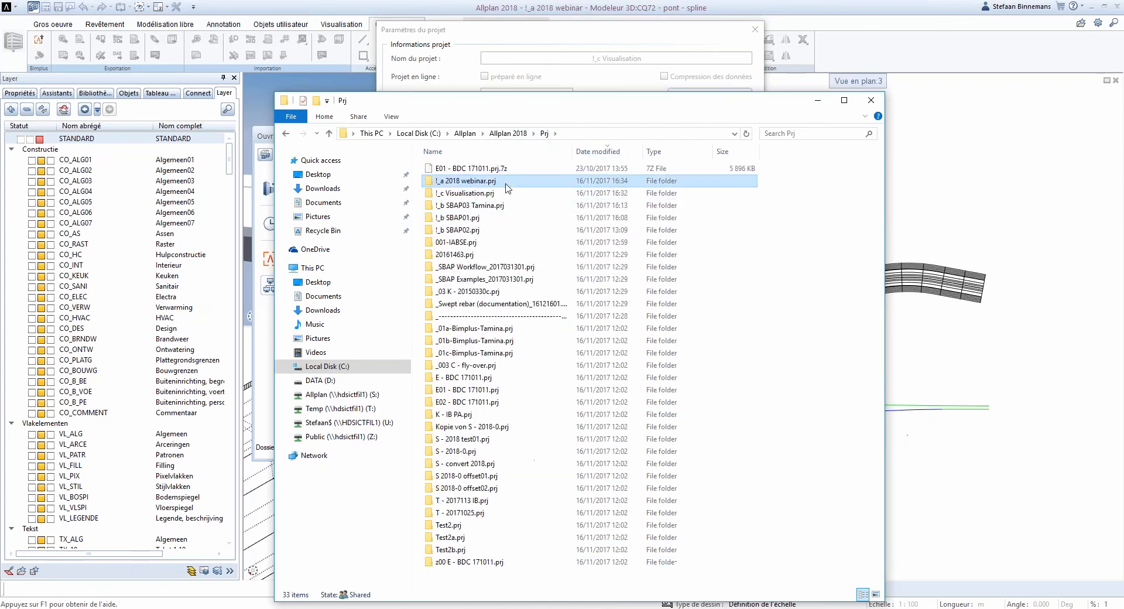
pyautogui.doubleClick(465, 192)
pyautogui.click(443, 304)
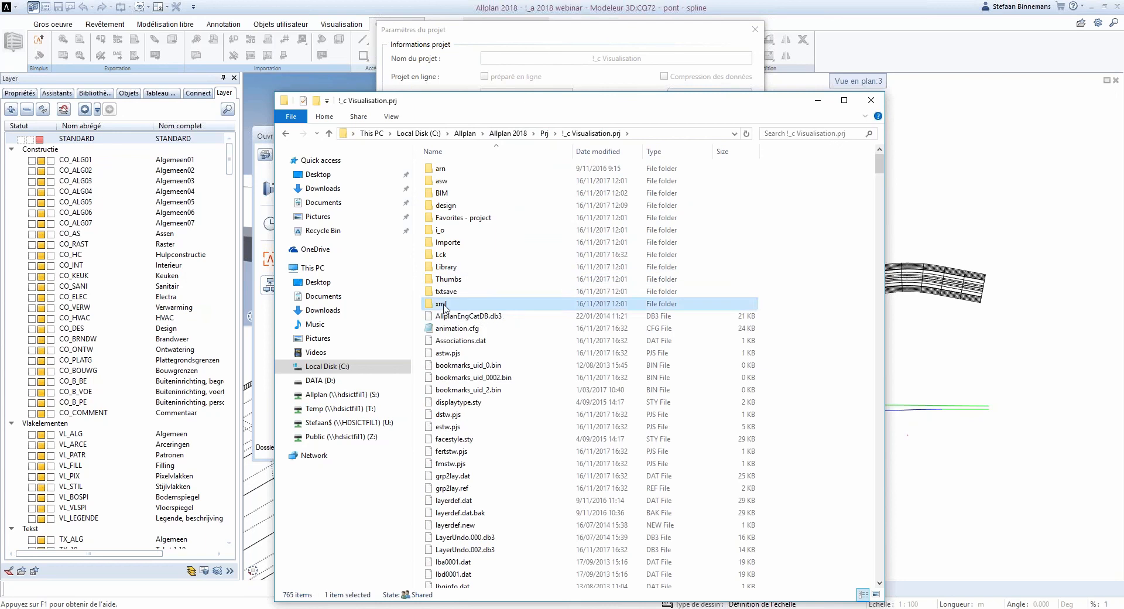
pyautogui.doubleClick(443, 304)
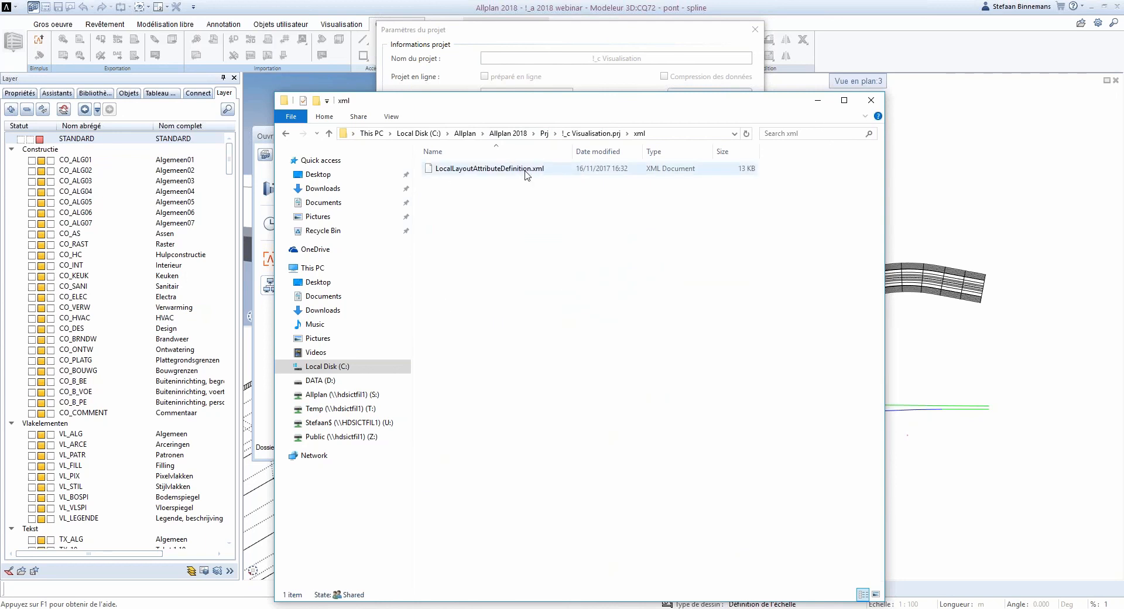
pyautogui.click(591, 134)
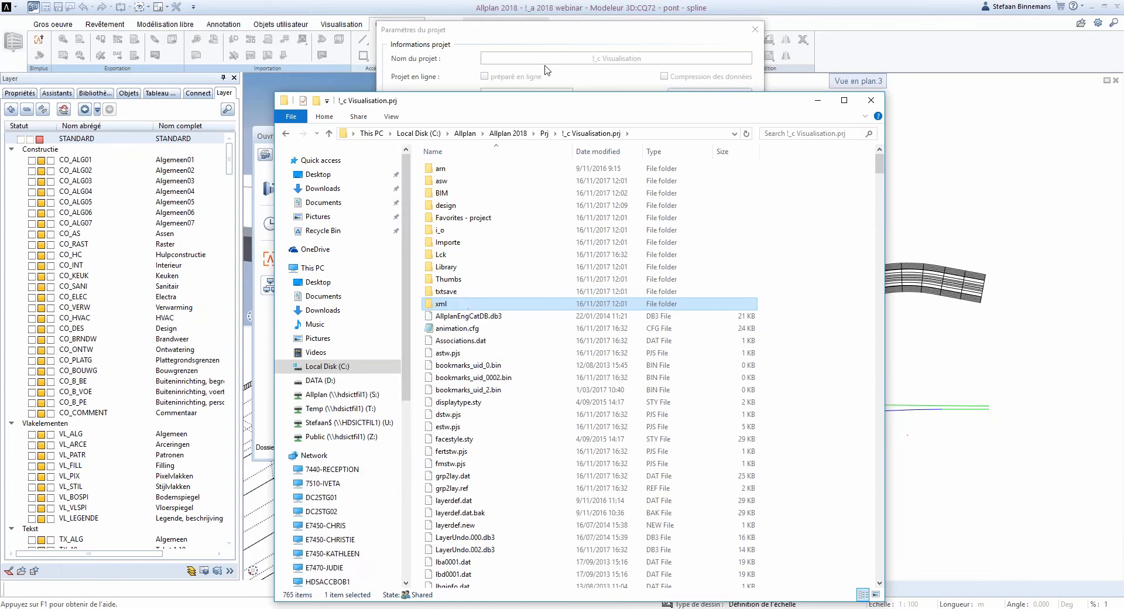
# Step: Return to the project settings of !_c Visualisation and set the attribute set definition to Bimplus
pyautogui.click(559, 33)
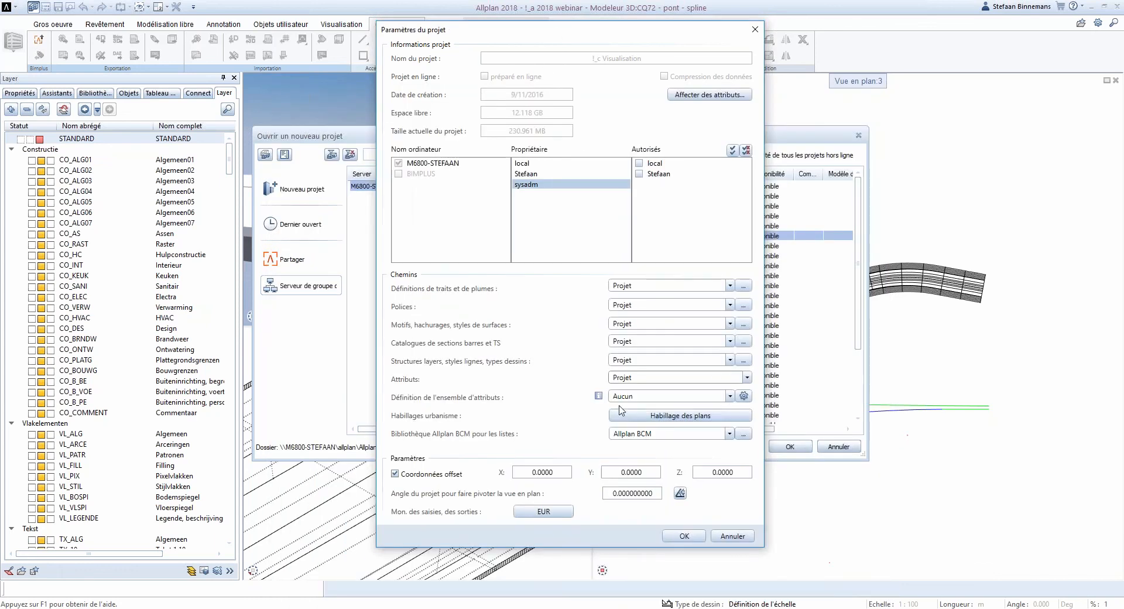
pyautogui.click(732, 401)
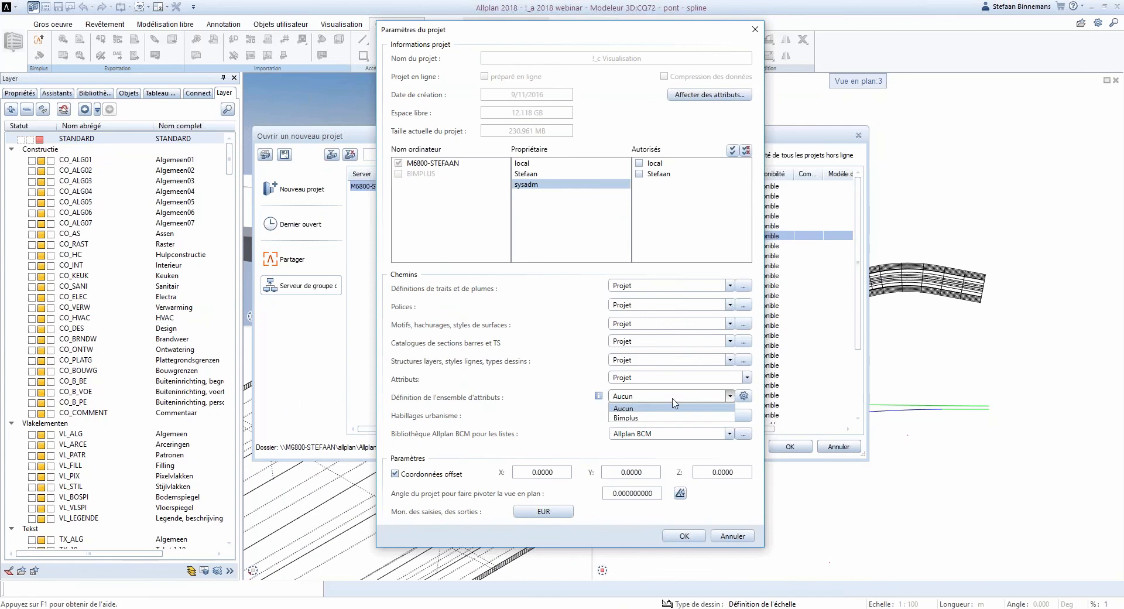
pyautogui.click(625, 418)
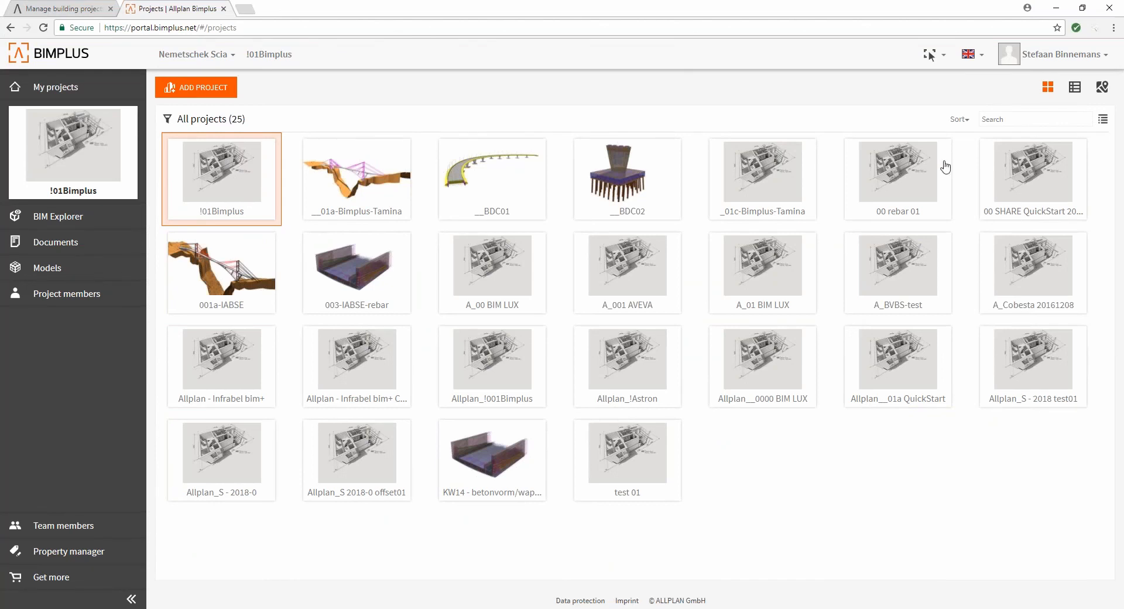
# Step: Switch to the Bimplus portal and view all the team's projects on the map and as a table
pyautogui.click(1075, 88)
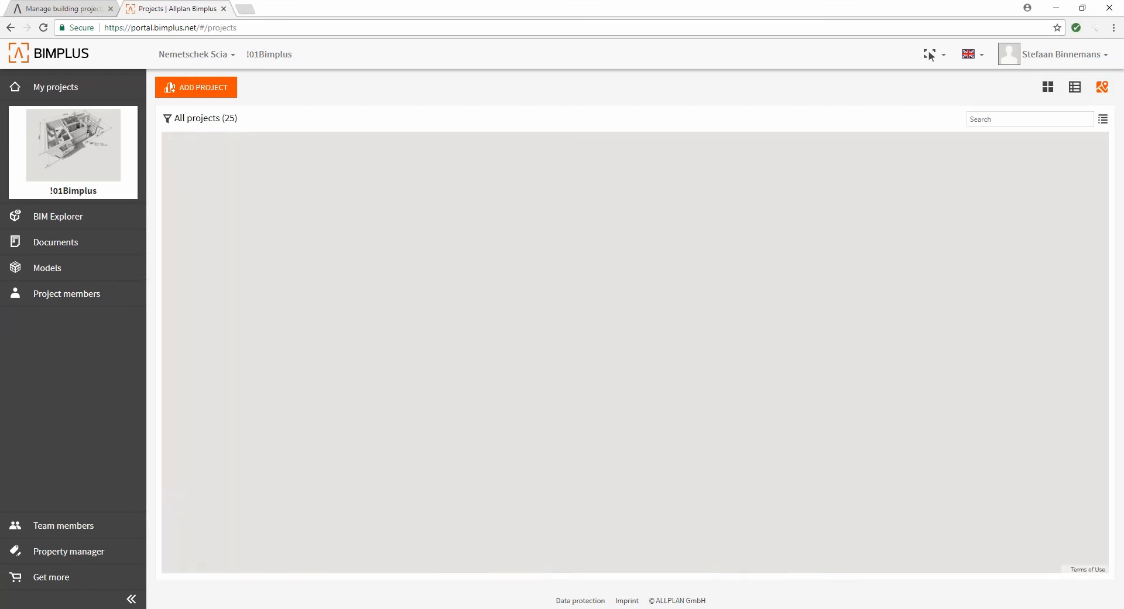
pyautogui.scroll(4, 1068, 335)
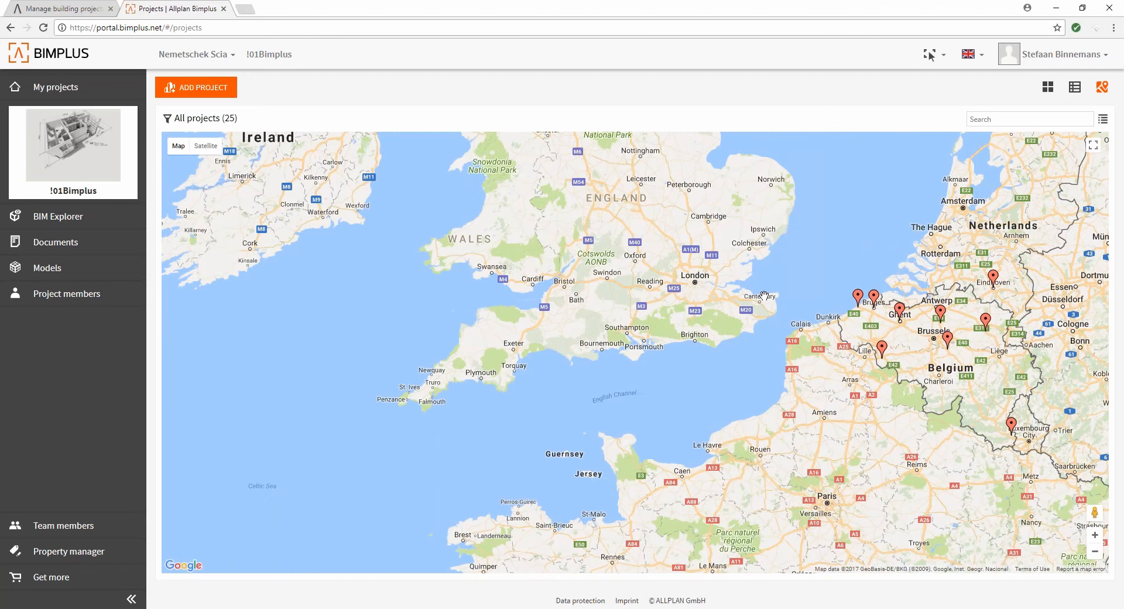
pyautogui.scroll(-1, 655, 300)
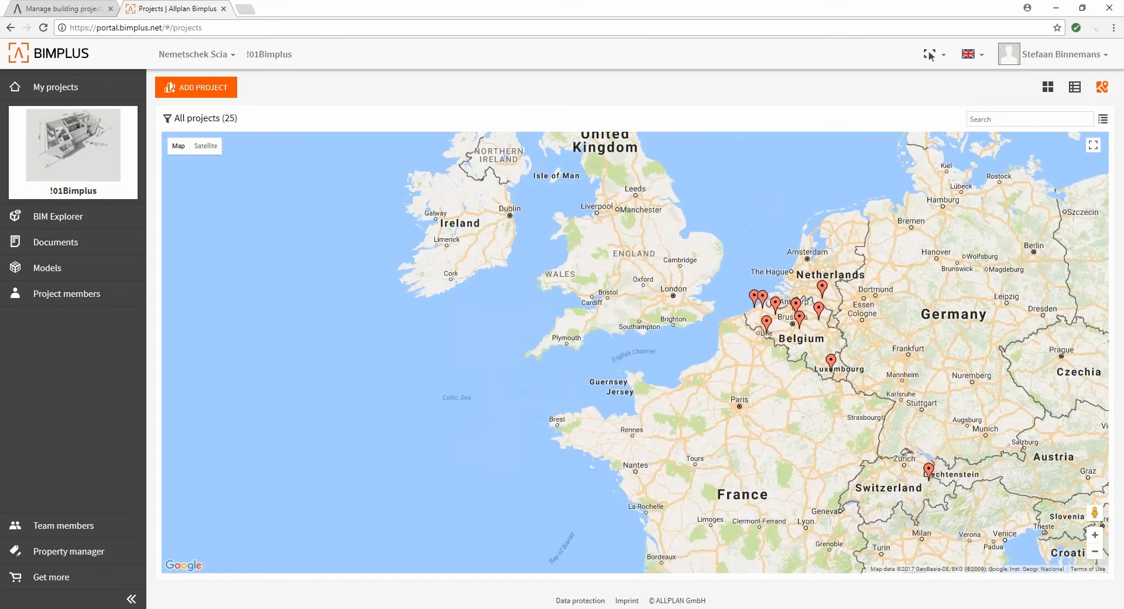
pyautogui.click(1075, 91)
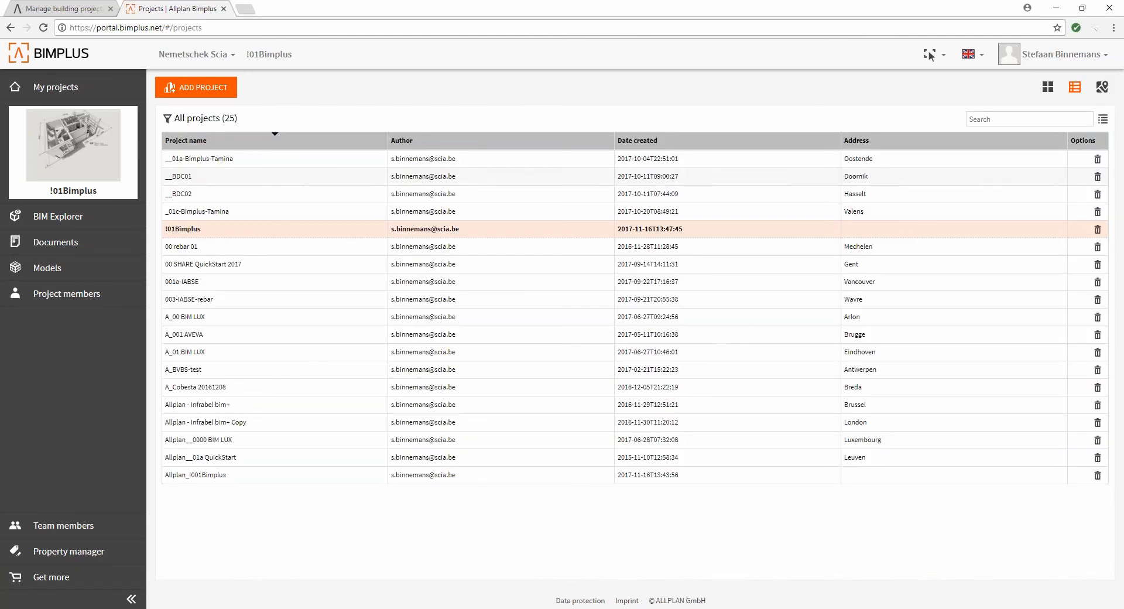
# Step: Show the properties of project !01Bimplus at a readable width and examine the available properties templates, keeping Default
pyautogui.click(1103, 120)
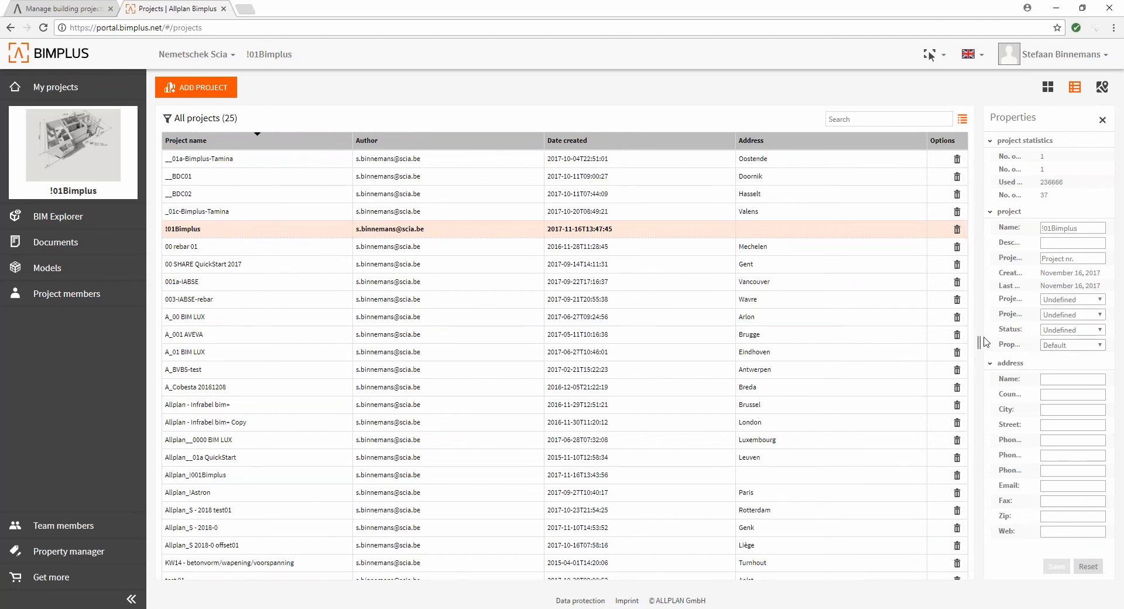
pyautogui.moveTo(979, 343); pyautogui.dragTo(834, 346)
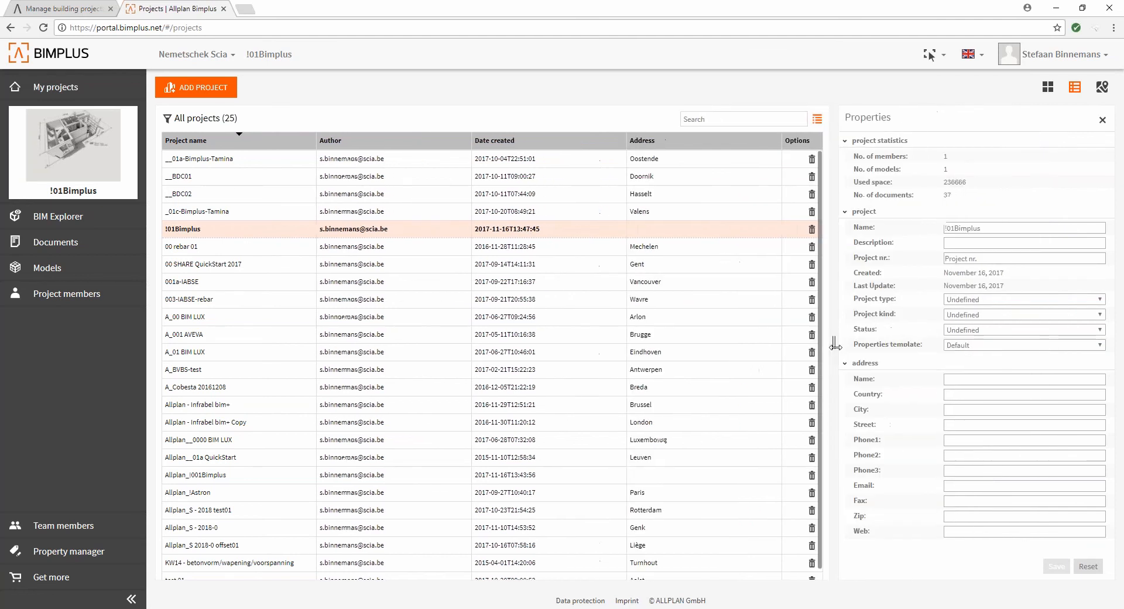
pyautogui.click(949, 347)
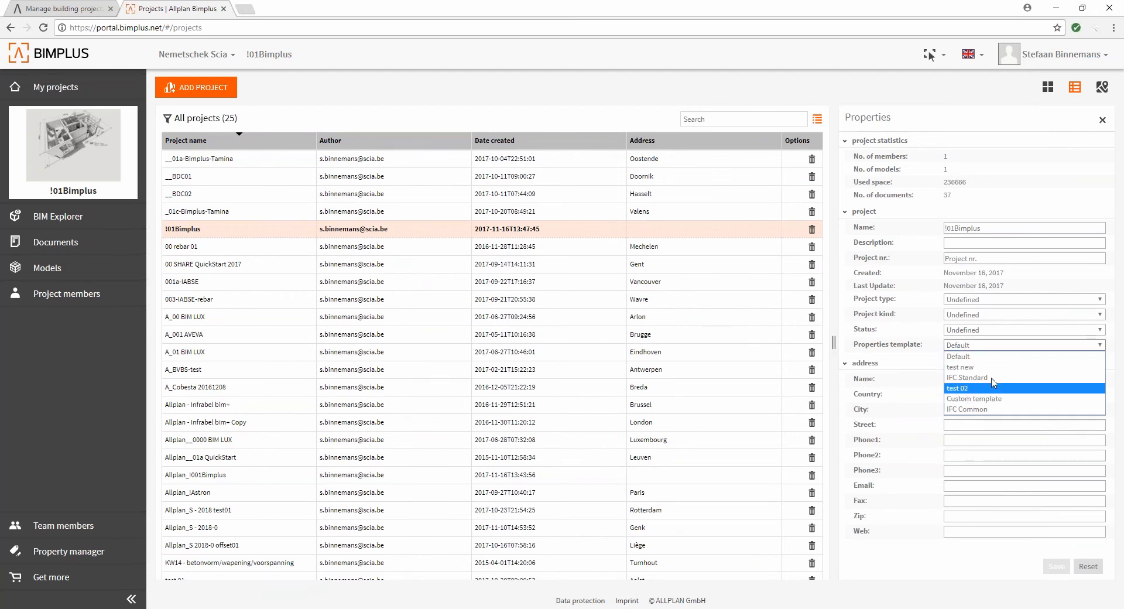
pyautogui.click(965, 347)
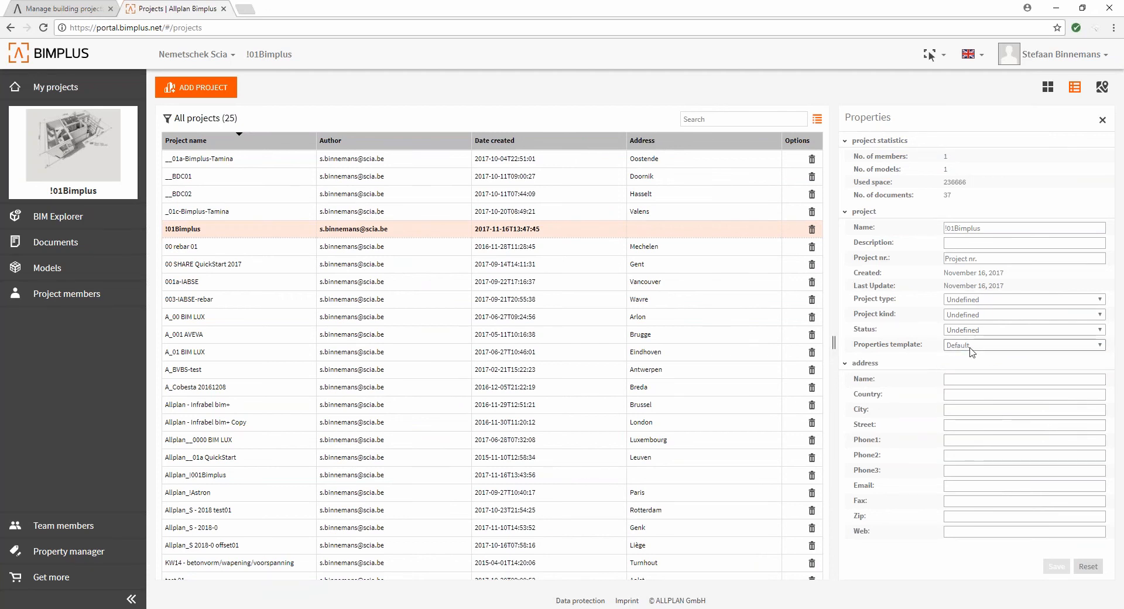
pyautogui.click(972, 347)
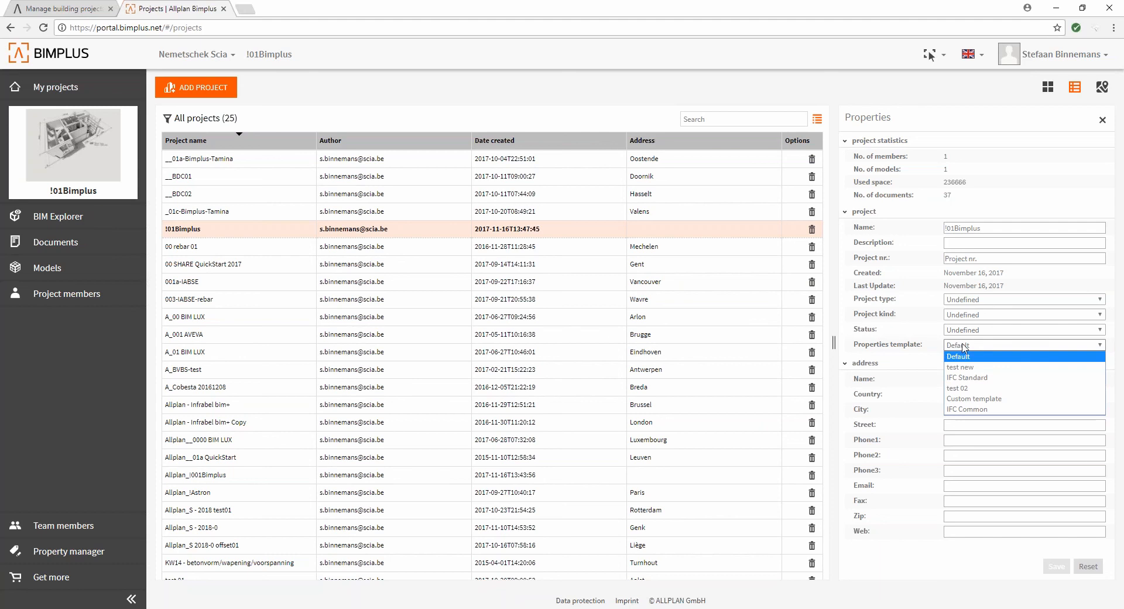
pyautogui.click(965, 347)
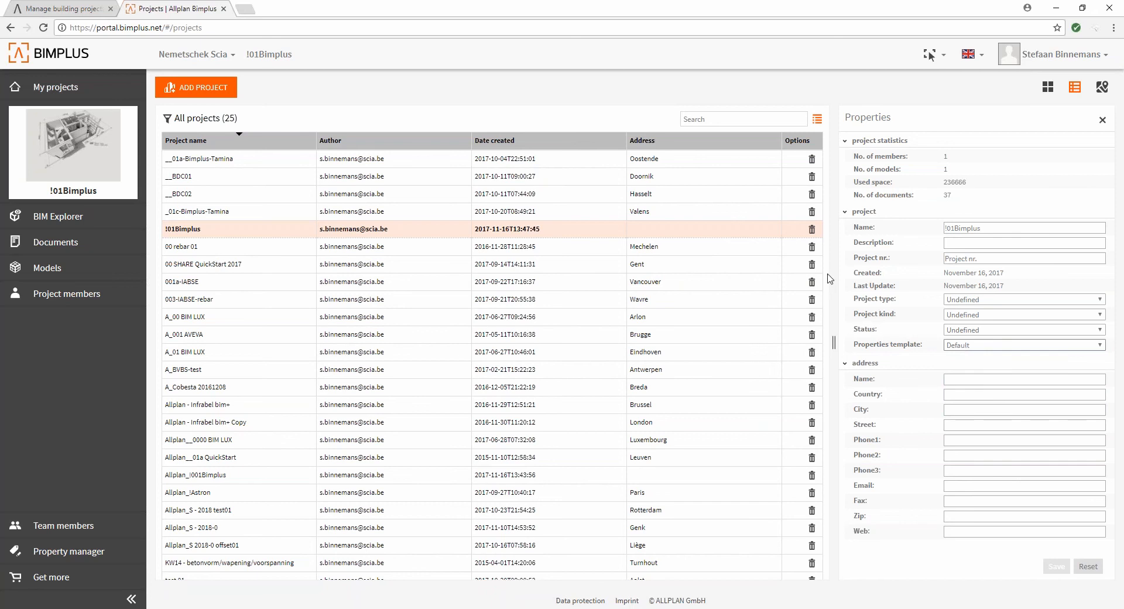
# Step: Copy the Default property set template in the Bimplus property manager and save the copy as webinar
pyautogui.click(59, 559)
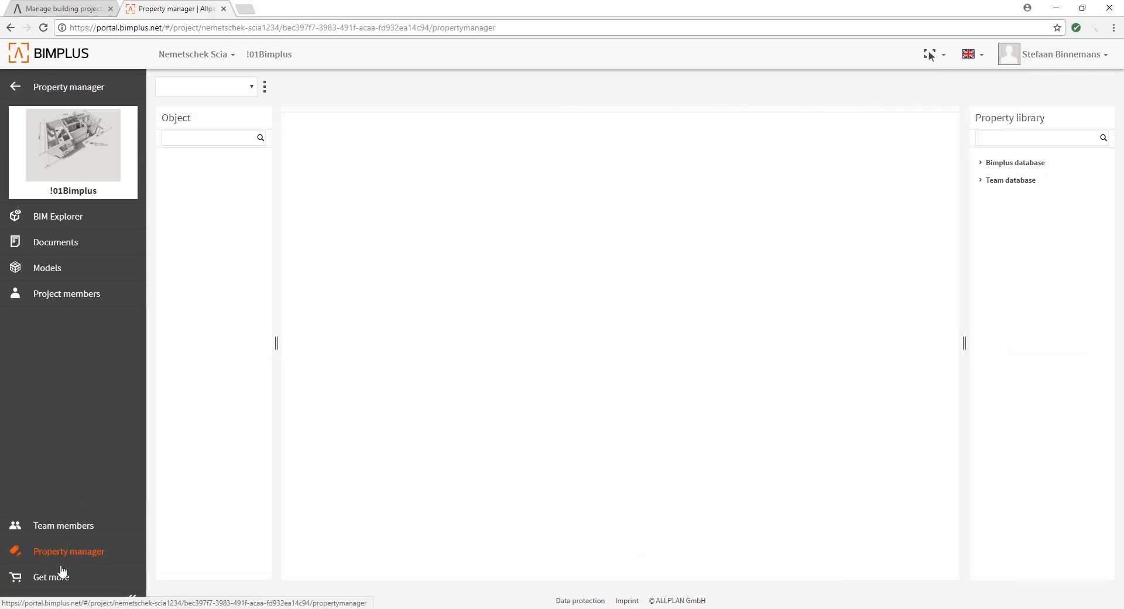
pyautogui.click(251, 88)
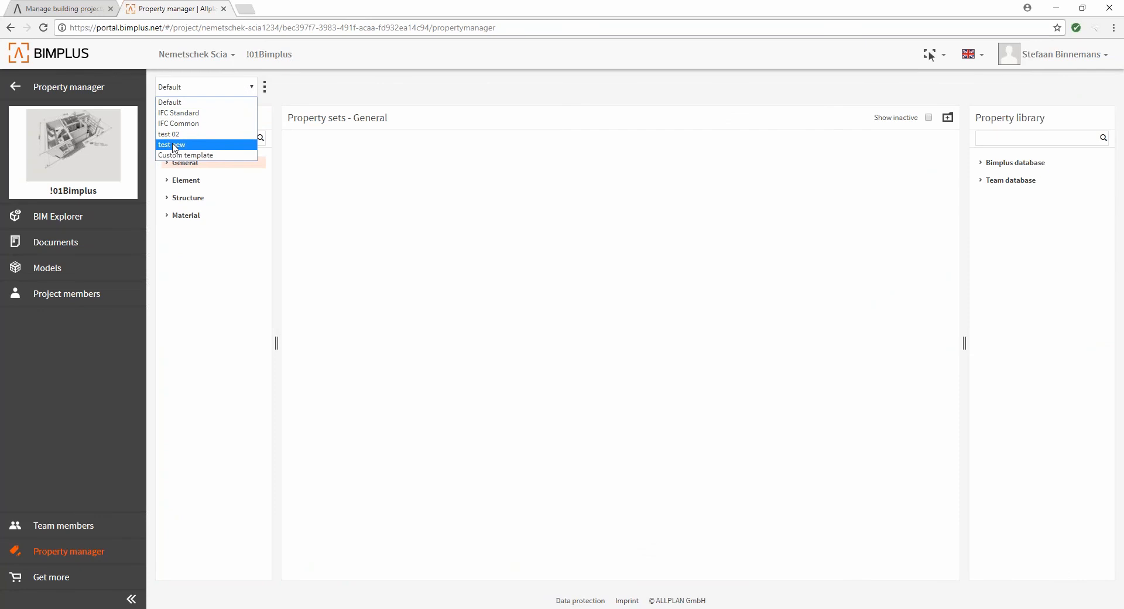
pyautogui.click(266, 88)
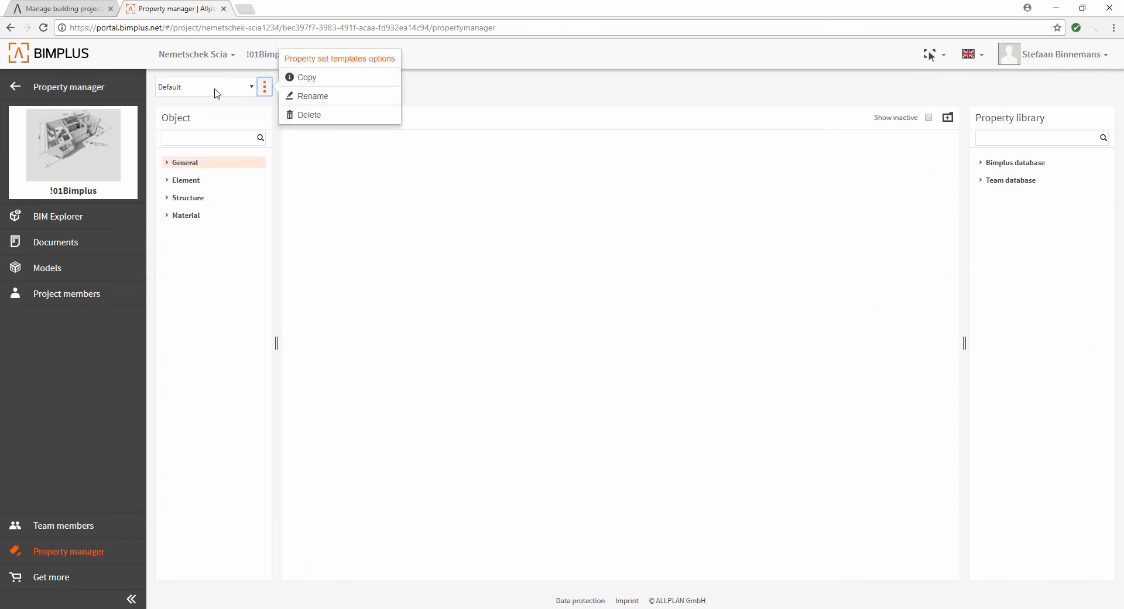
pyautogui.click(303, 77)
pyautogui.moveTo(601, 313); pyautogui.dragTo(513, 311)
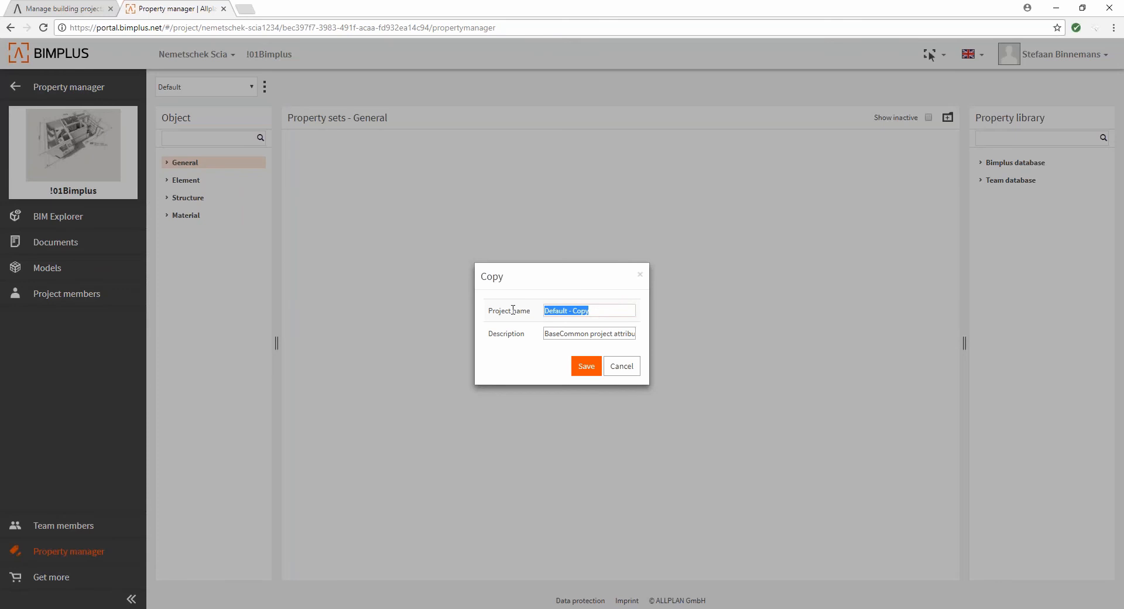
pyautogui.write('webinar')
pyautogui.click(586, 366)
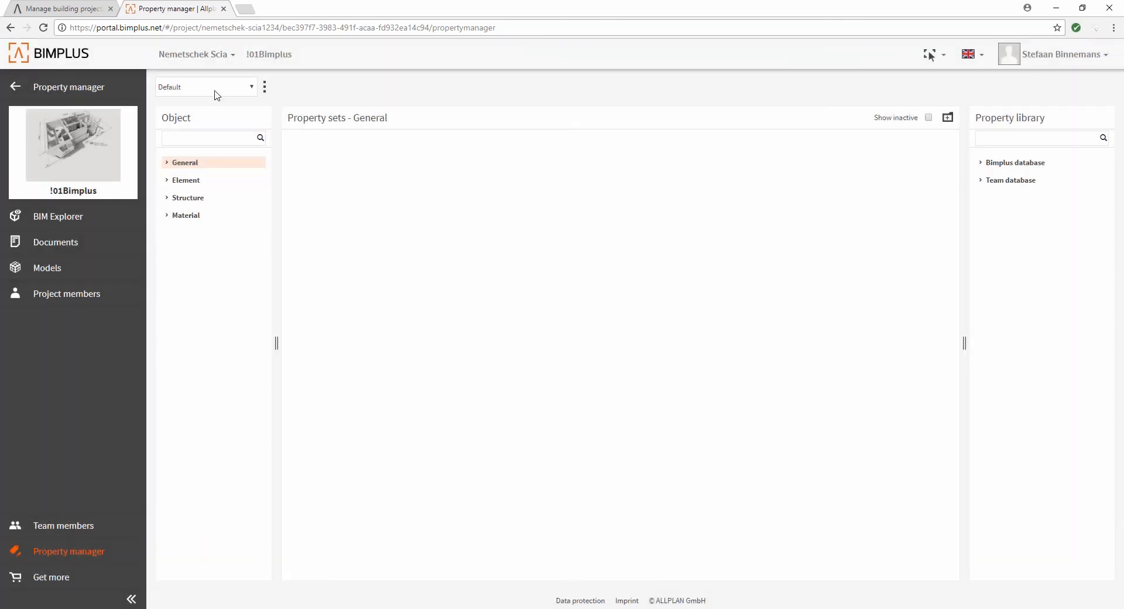
# Step: Select the webinar template and display the building Wall object's property sets, checking WallCommon and leaving Element expanded
pyautogui.click(244, 89)
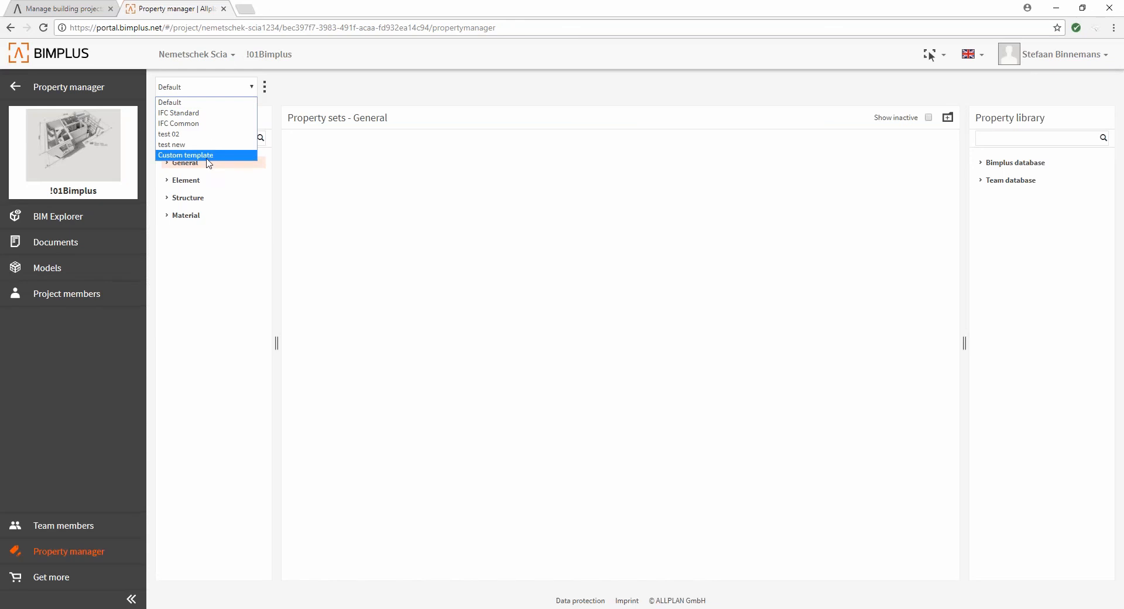
pyautogui.click(187, 134)
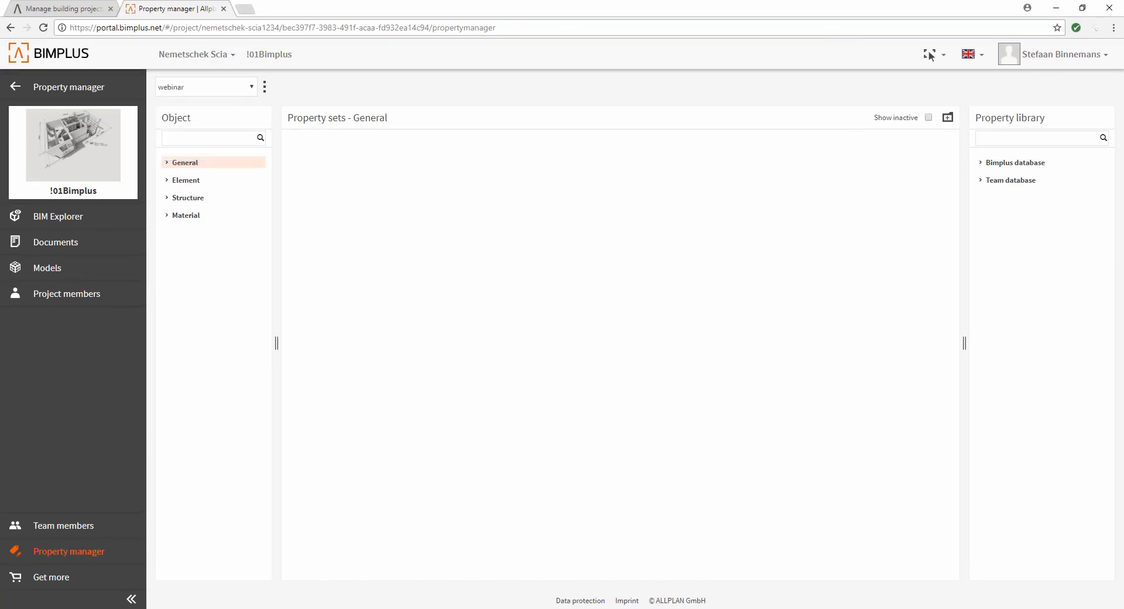
pyautogui.click(168, 164)
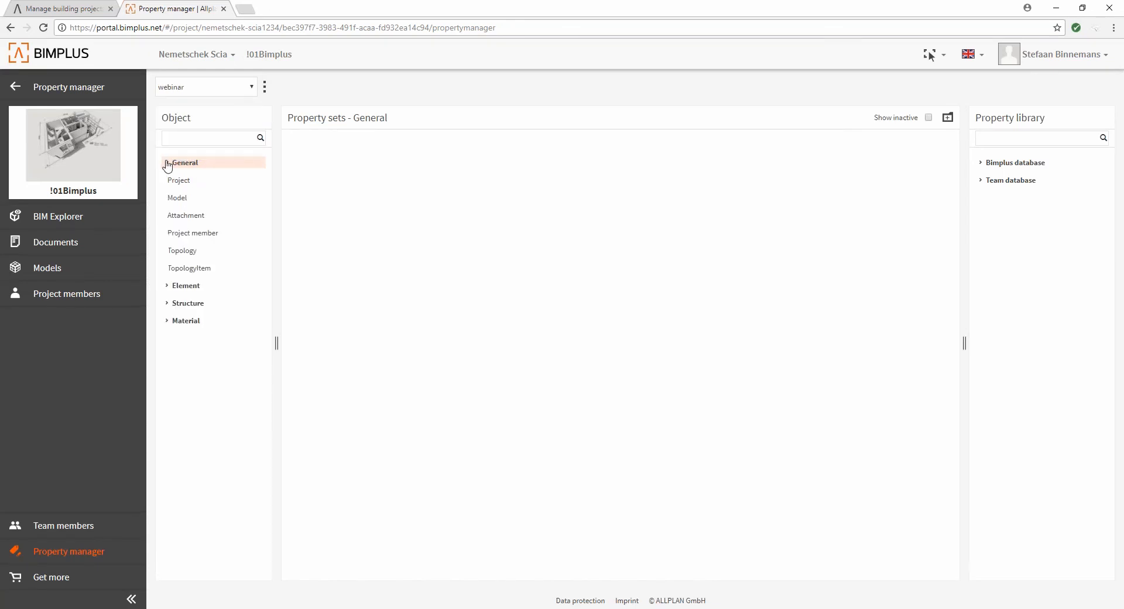
pyautogui.click(166, 286)
pyautogui.click(173, 303)
pyautogui.click(204, 322)
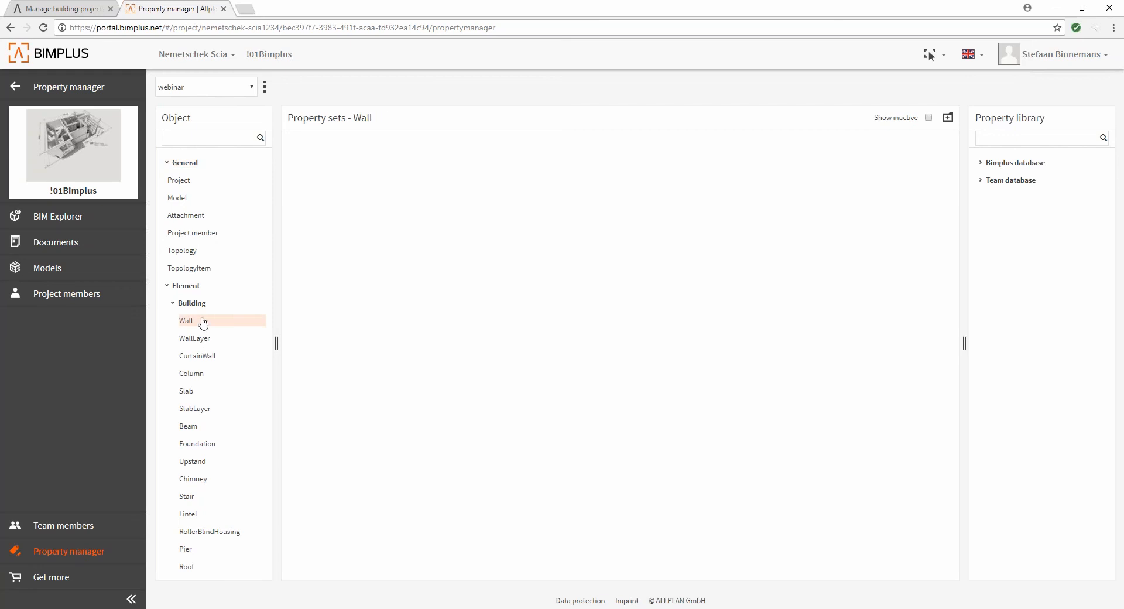
pyautogui.click(299, 145)
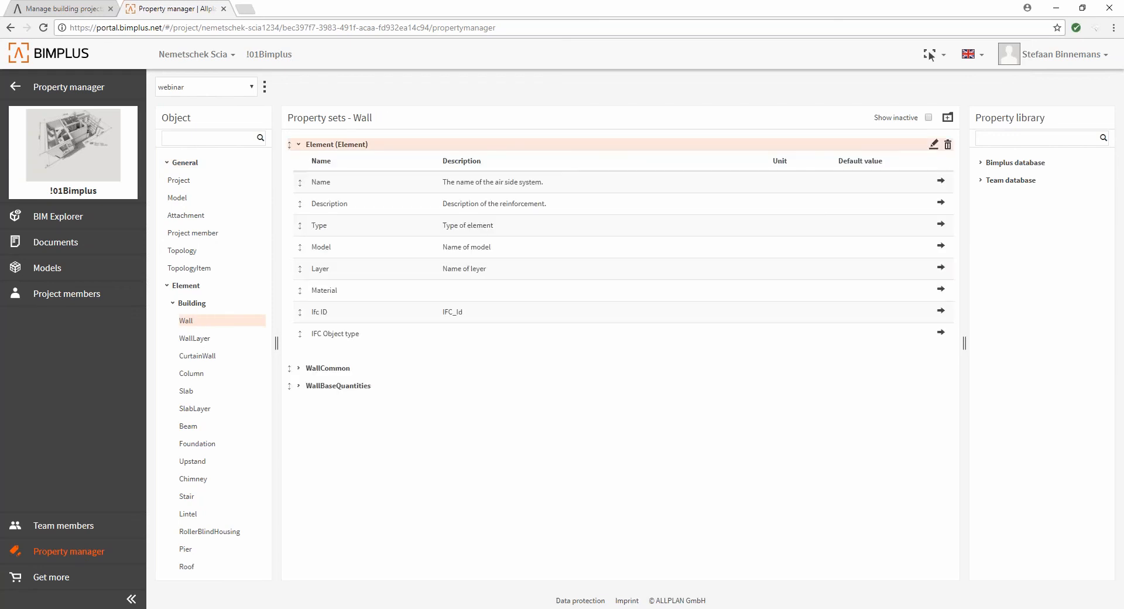
pyautogui.click(299, 368)
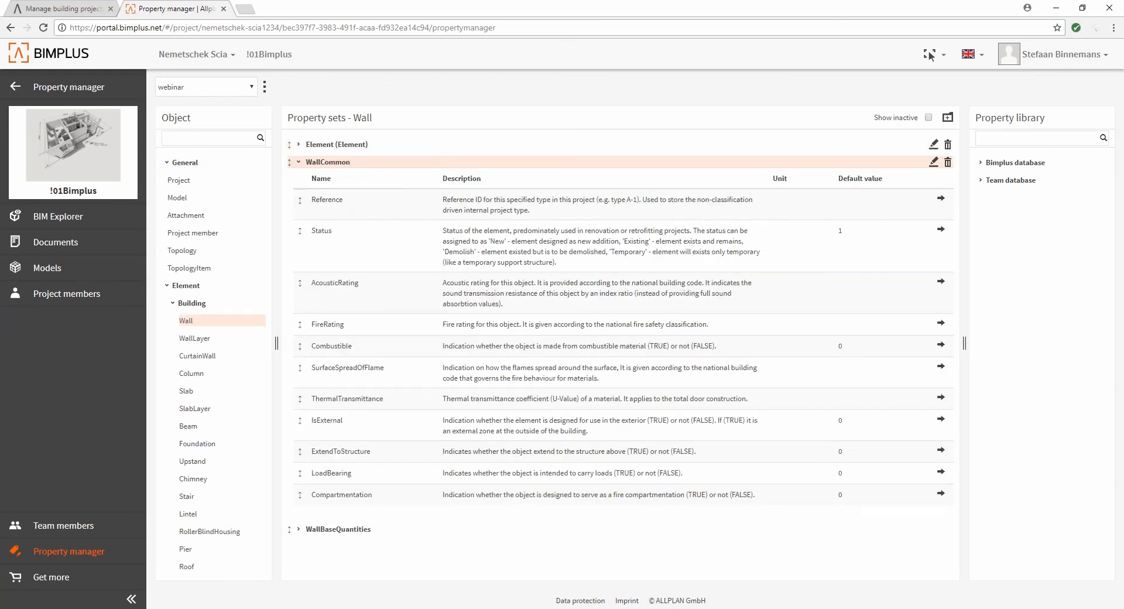
pyautogui.click(299, 145)
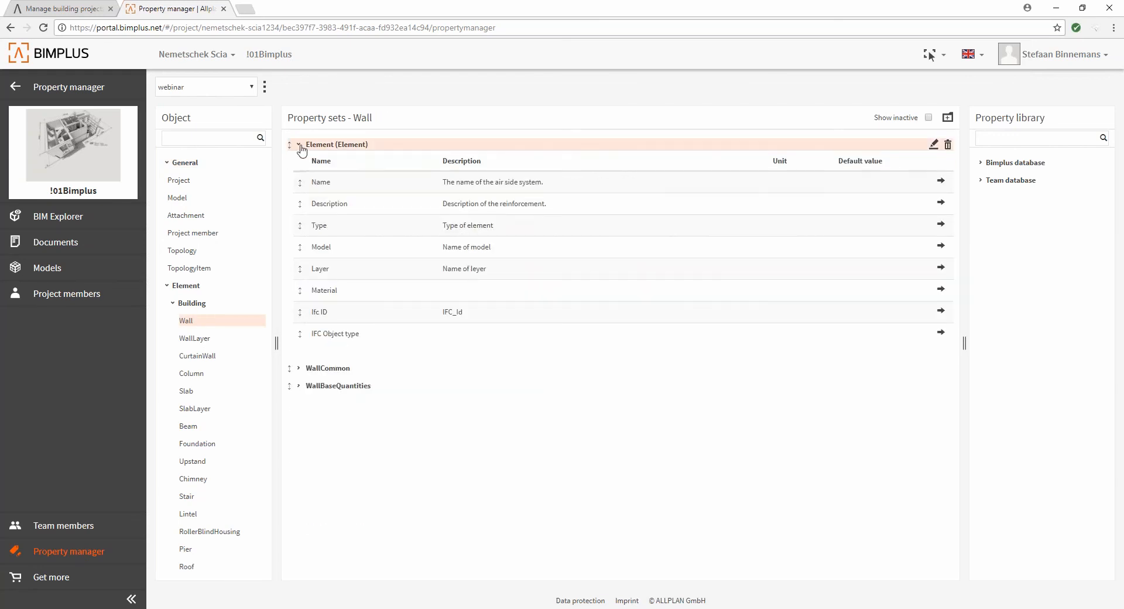
# Step: Create an attribute group named webinar in the team database of the property library
pyautogui.click(982, 180)
pyautogui.moveTo(1034, 177)
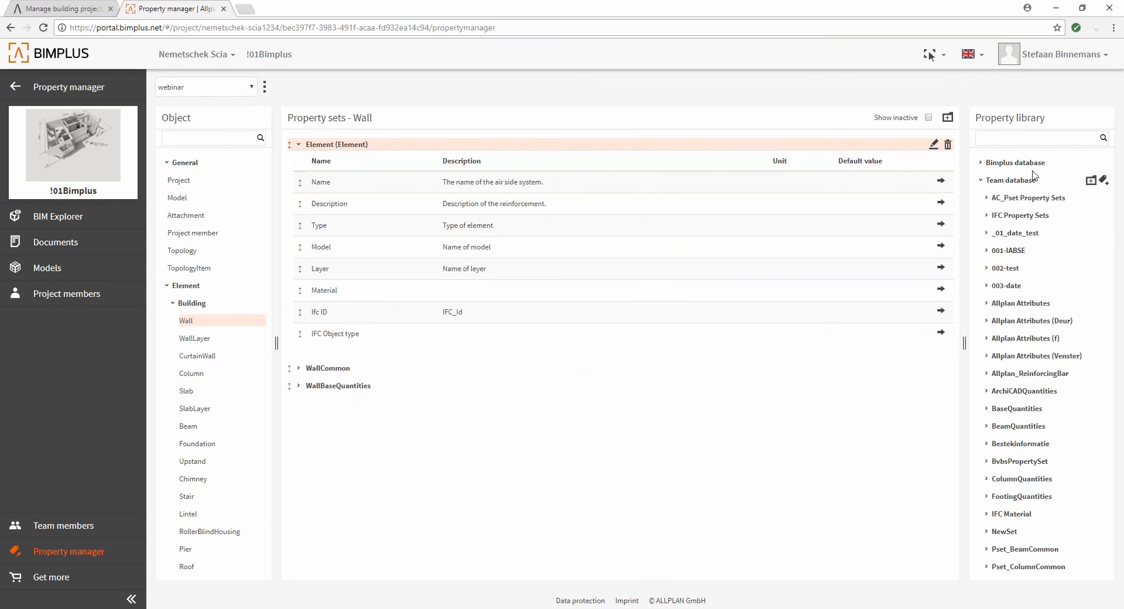
pyautogui.click(1092, 182)
pyautogui.write('we')
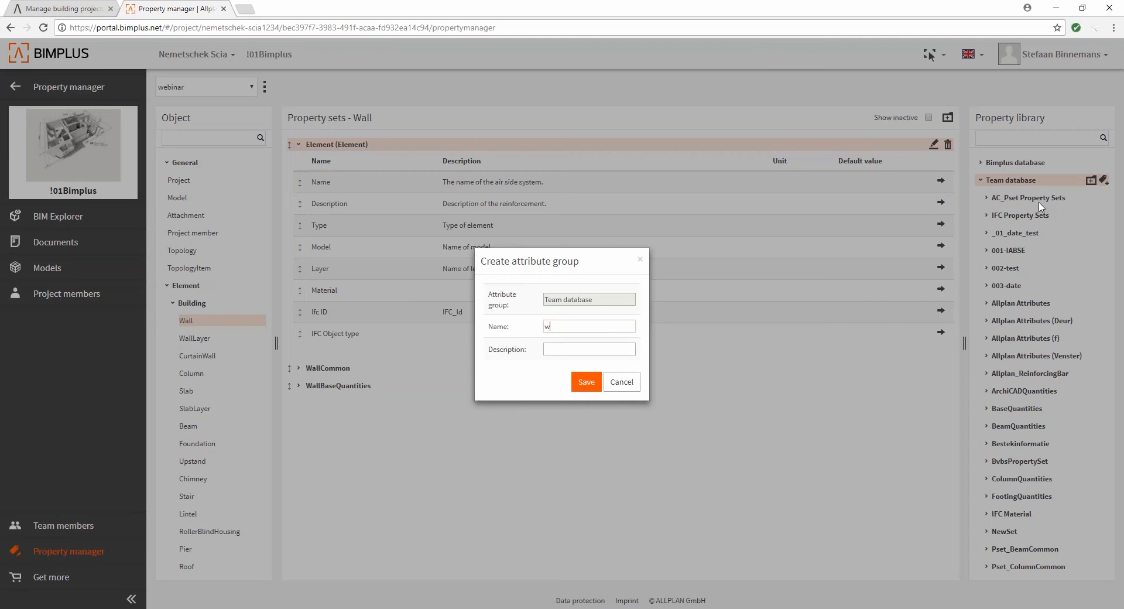
pyautogui.press('BackSpace')
pyautogui.write('webinar')
pyautogui.click(589, 380)
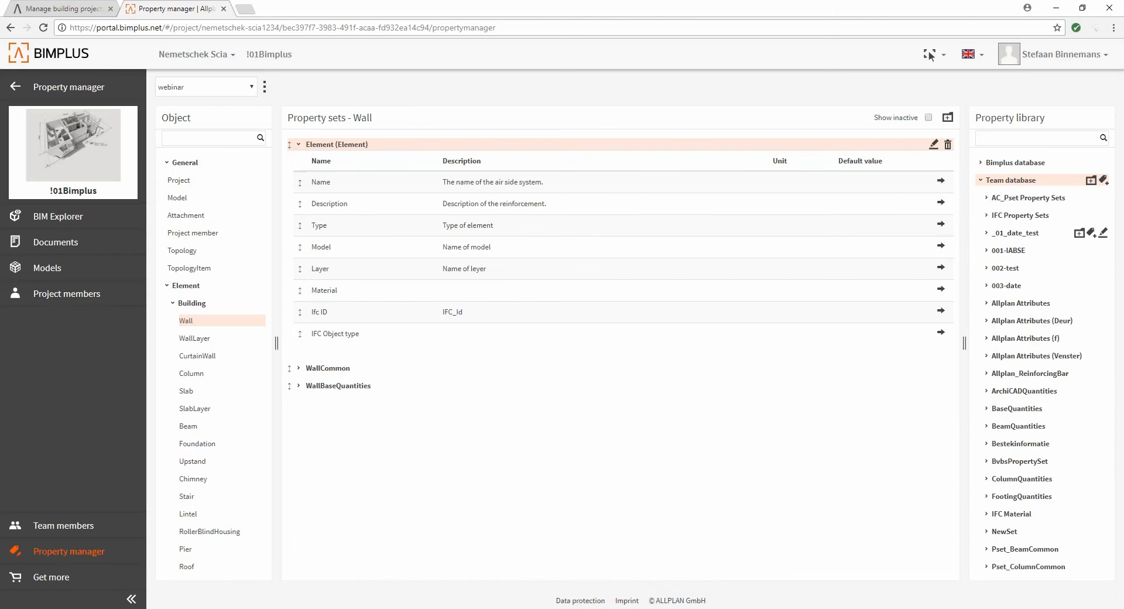
# Step: Create a Date attribute named date const in the webinar group and add it to the Wall's Element property set
pyautogui.scroll(-1, 1032, 436)
pyautogui.scroll(-3, 1032, 445)
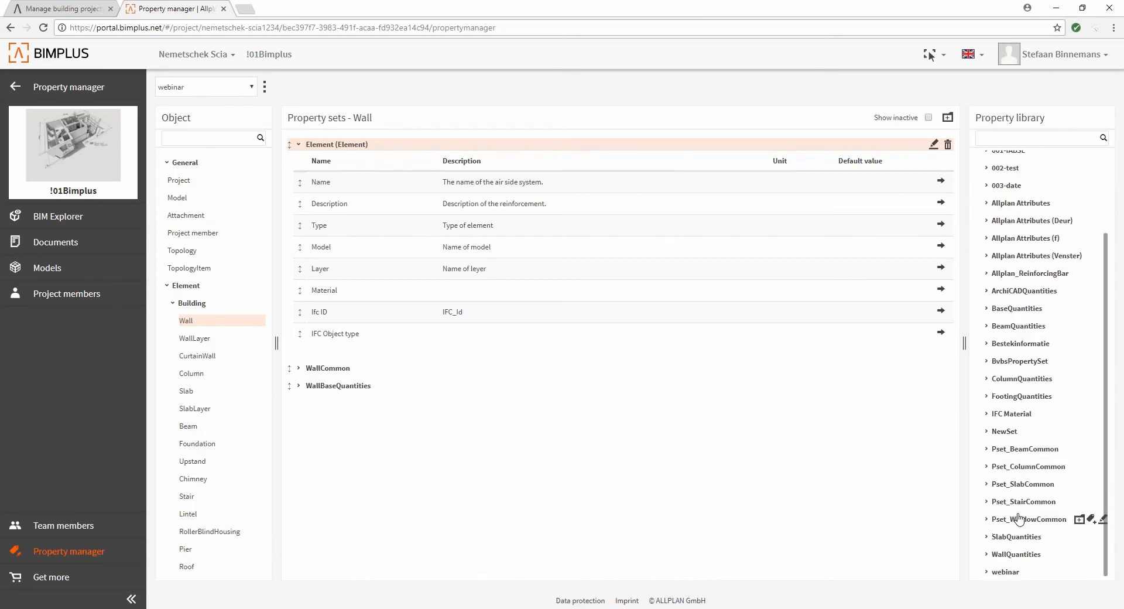
pyautogui.click(1091, 572)
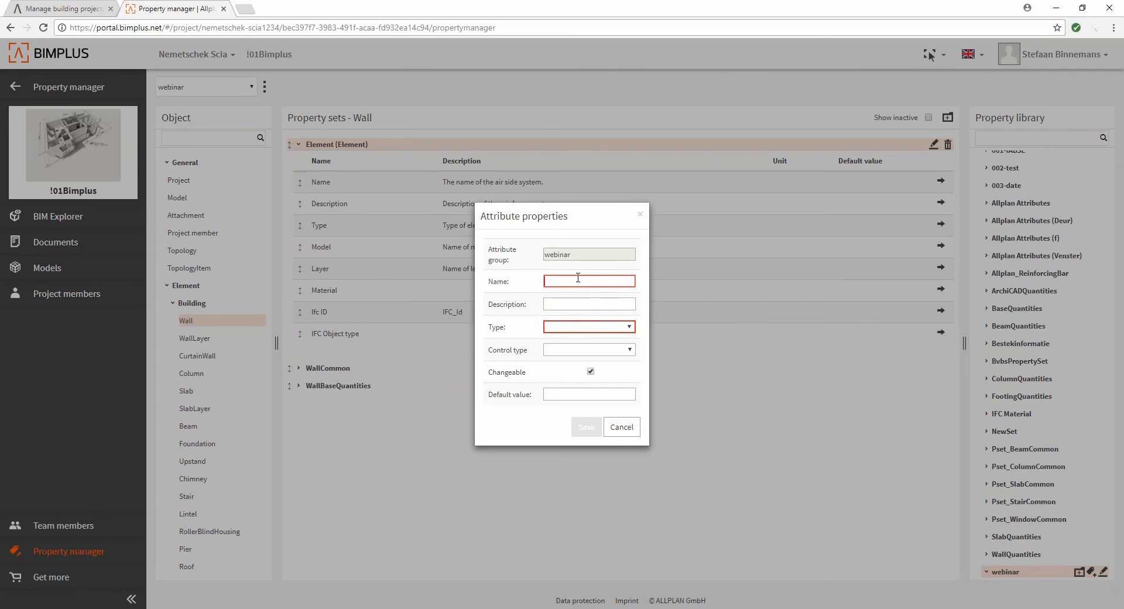
pyautogui.write('date const')
pyautogui.click(609, 326)
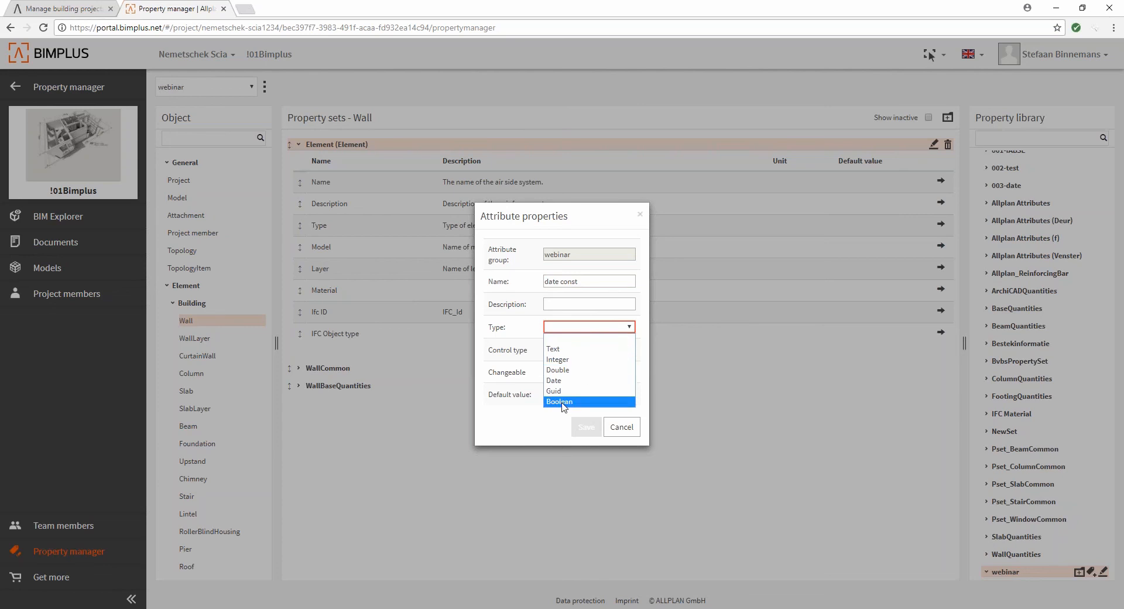
pyautogui.click(571, 337)
pyautogui.click(609, 328)
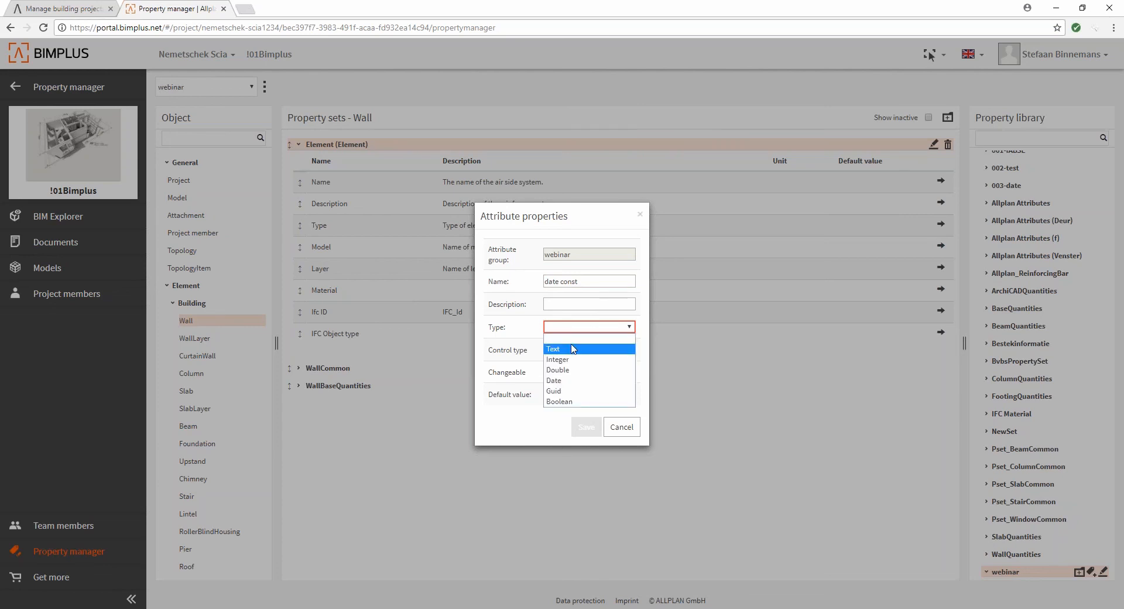
pyautogui.click(569, 378)
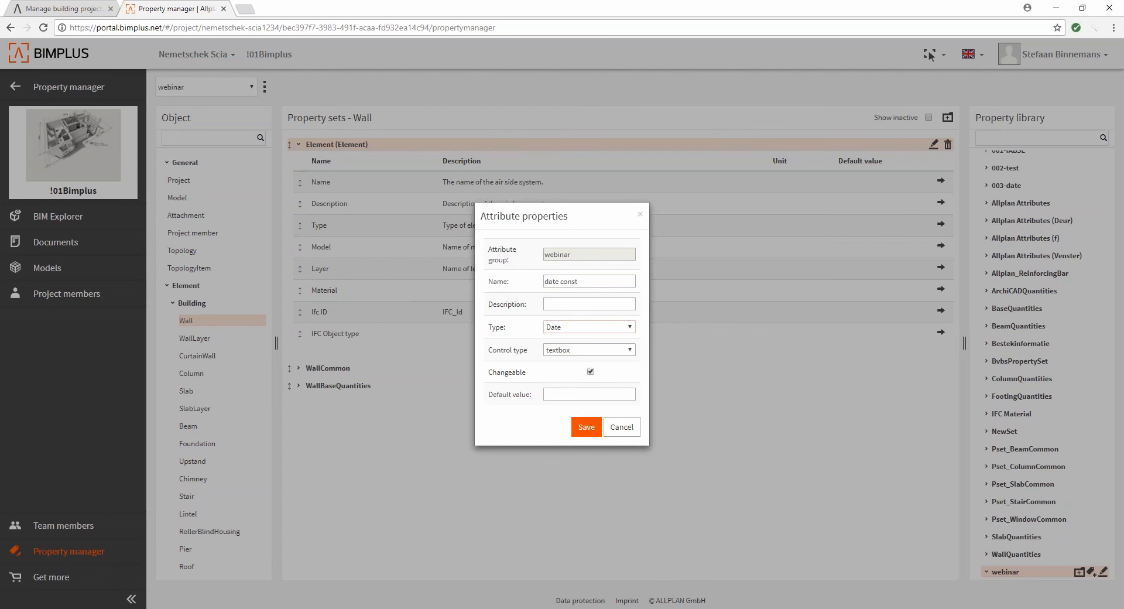
pyautogui.click(586, 430)
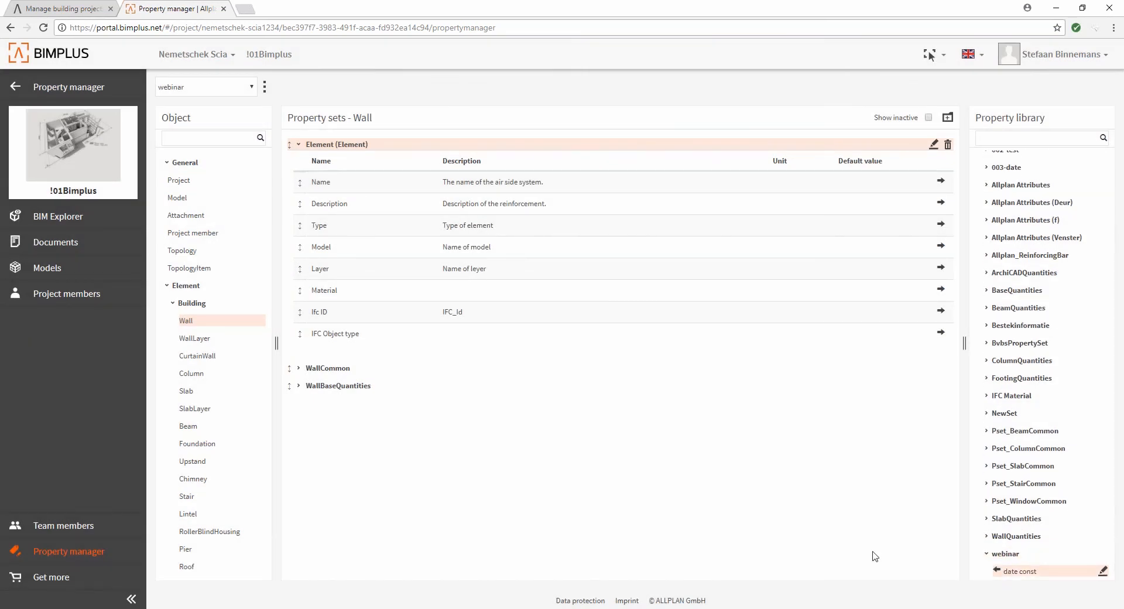
pyautogui.click(998, 570)
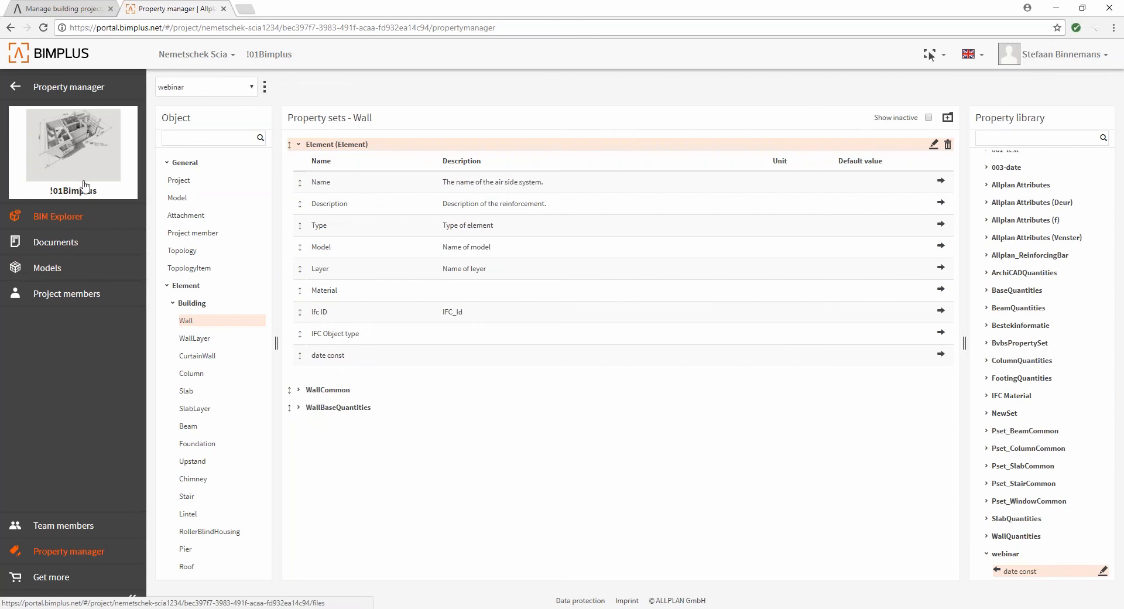
# Step: Return to the project list and save webinar as the properties template of project !01Bimplus
pyautogui.click(82, 87)
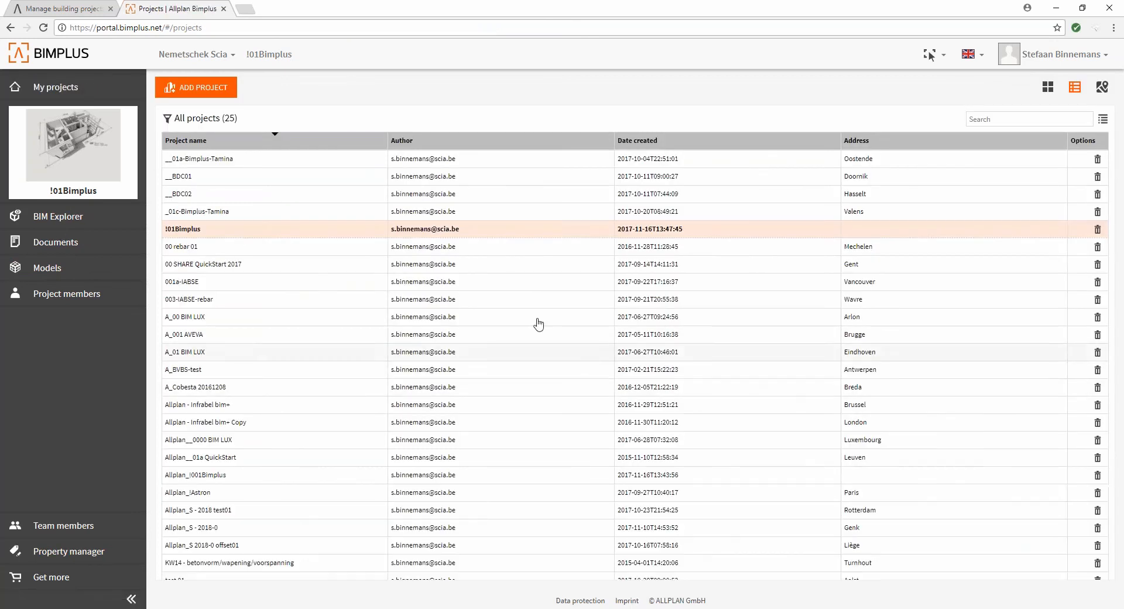
pyautogui.click(1103, 118)
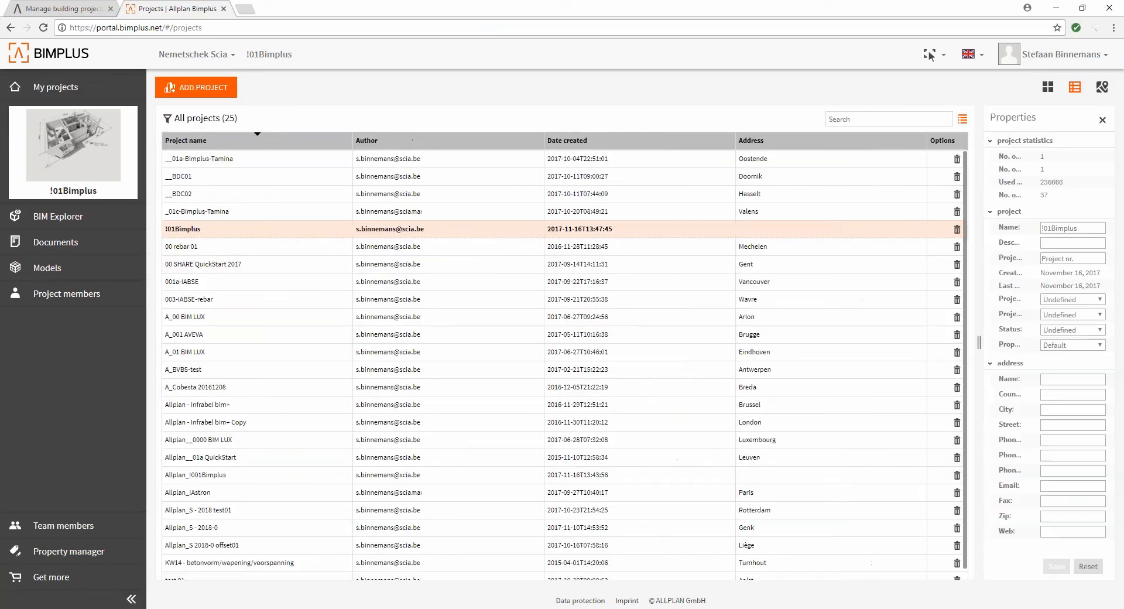
pyautogui.click(1100, 346)
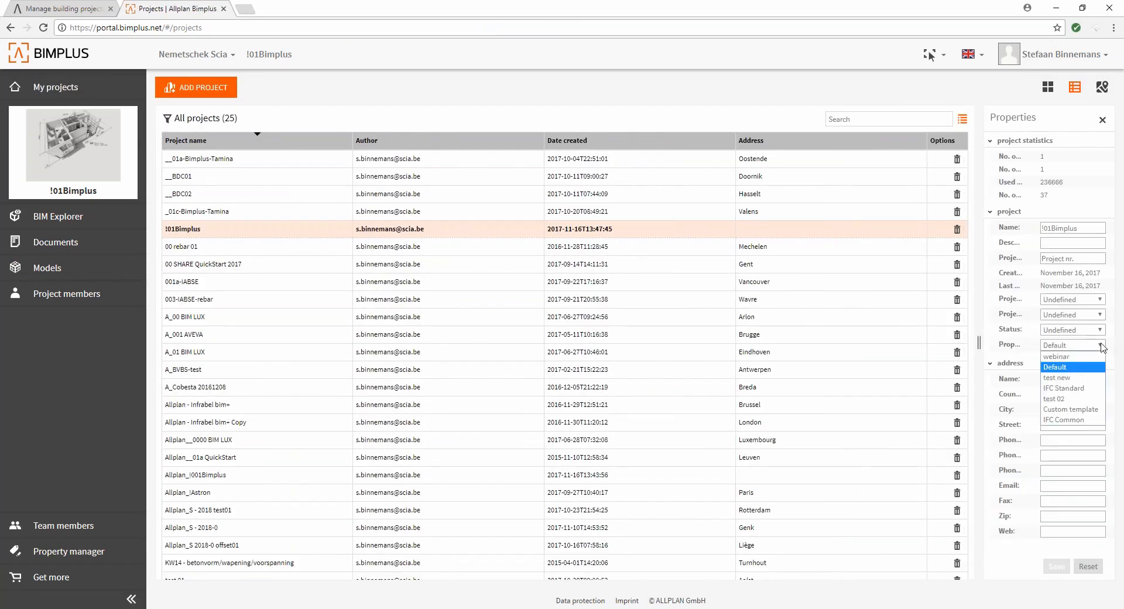
pyautogui.click(1051, 357)
pyautogui.click(1057, 566)
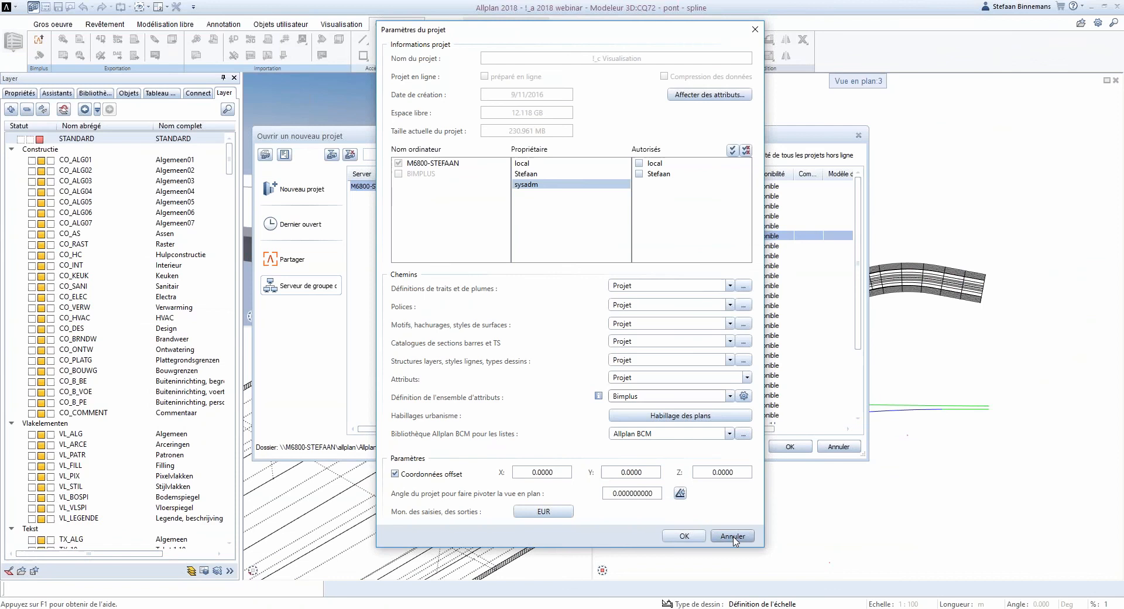
# Step: Switch to Allplan, cancel the project settings and project selection, and return to the model after viewing the Bimplus portal
pyautogui.click(726, 529)
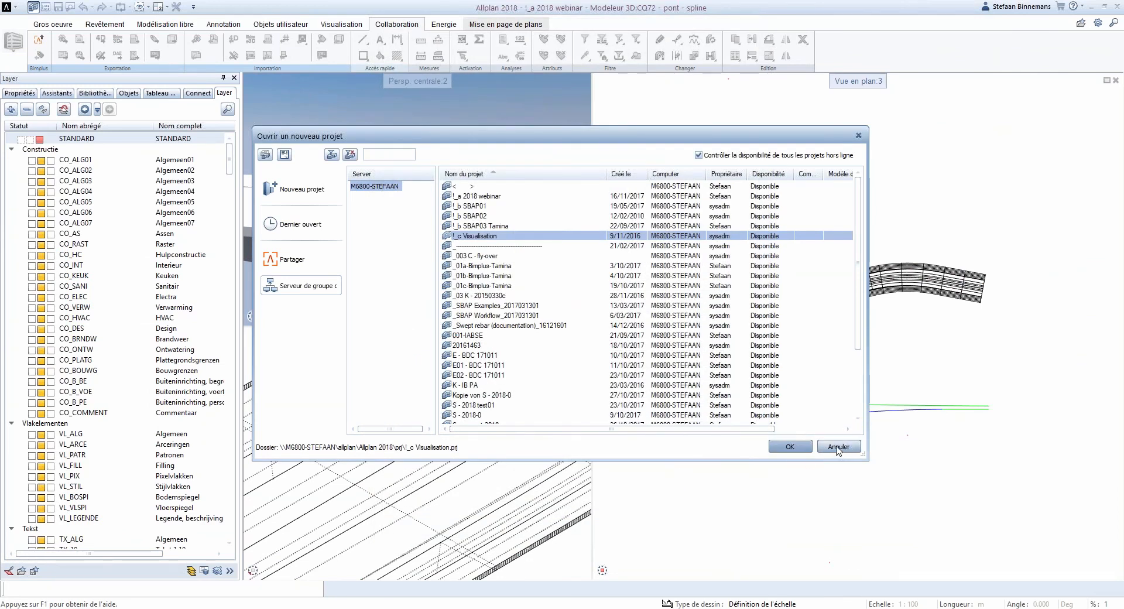
pyautogui.click(839, 447)
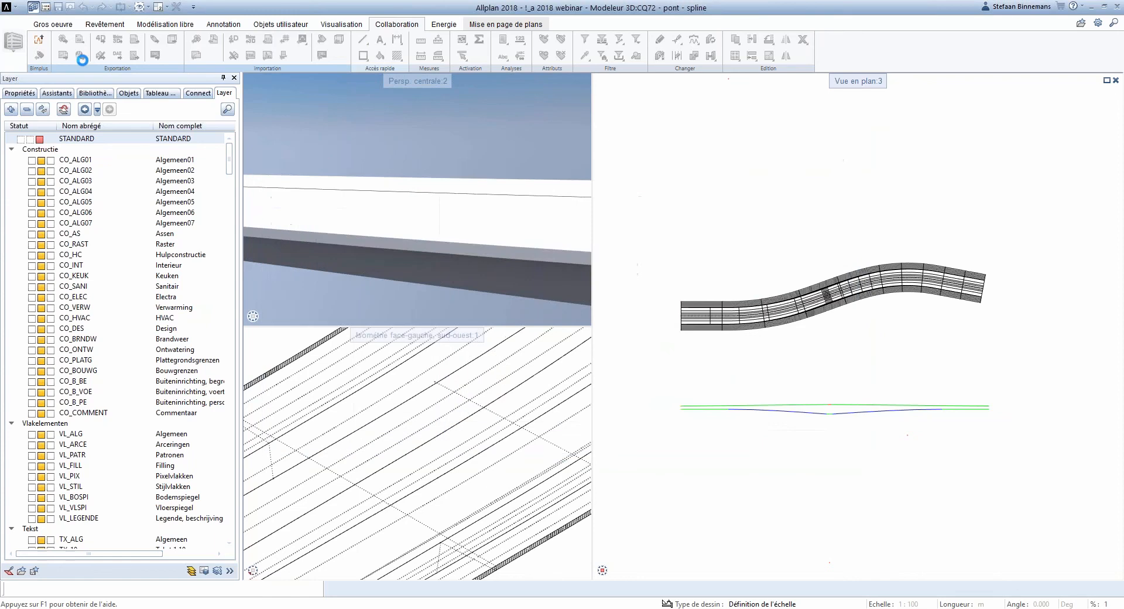
pyautogui.click(40, 56)
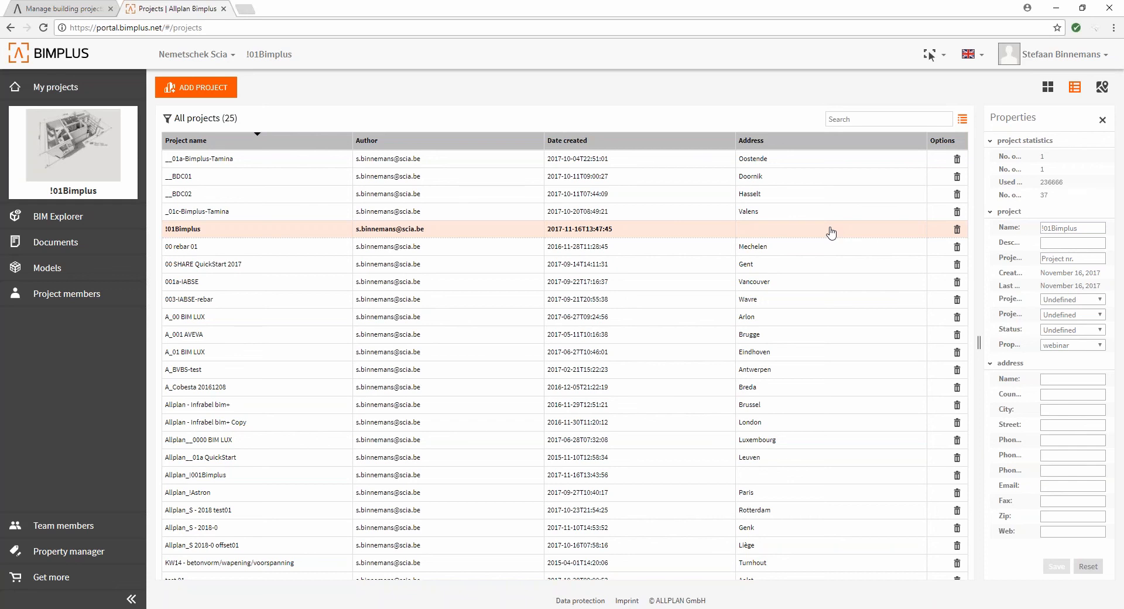
pyautogui.hotkey('alt', 'Tab')
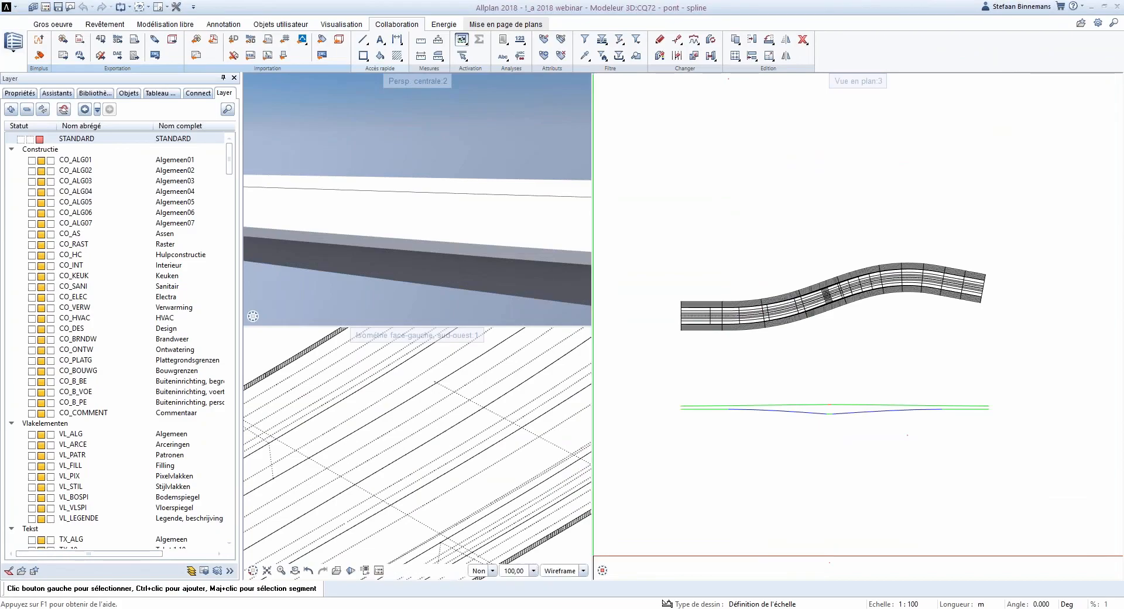
# Step: Read the chapter on Bimplus project improvements and attribute sets in Allplan_2018_Nouveautes.pdf, closing the document when done
pyautogui.moveTo(1123, 146); pyautogui.dragTo(708, 7)
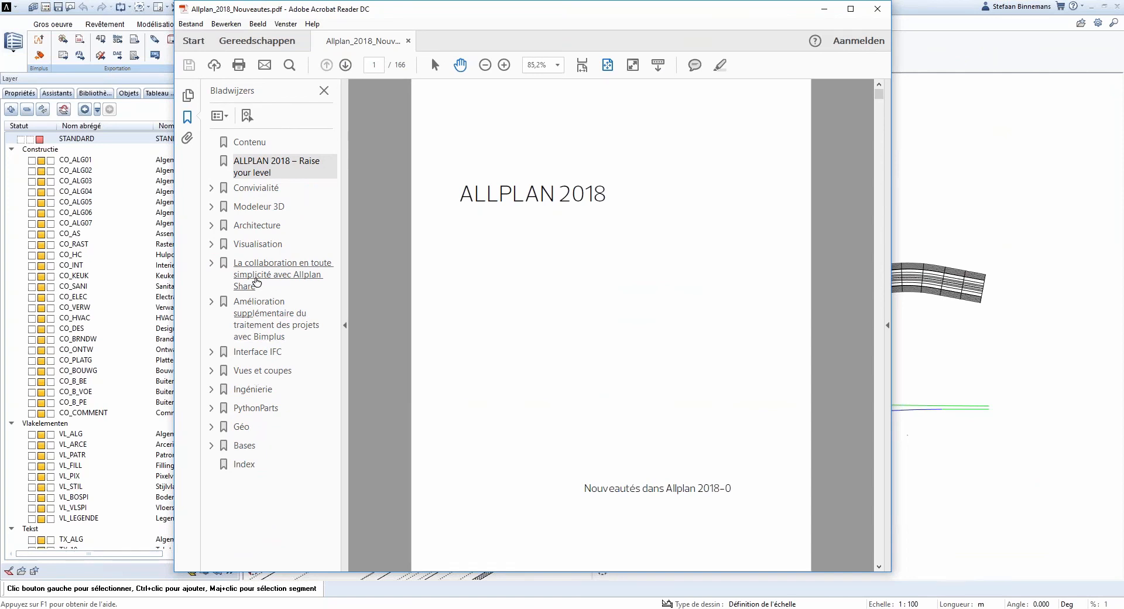
pyautogui.click(261, 334)
pyautogui.scroll(-2, 650, 342)
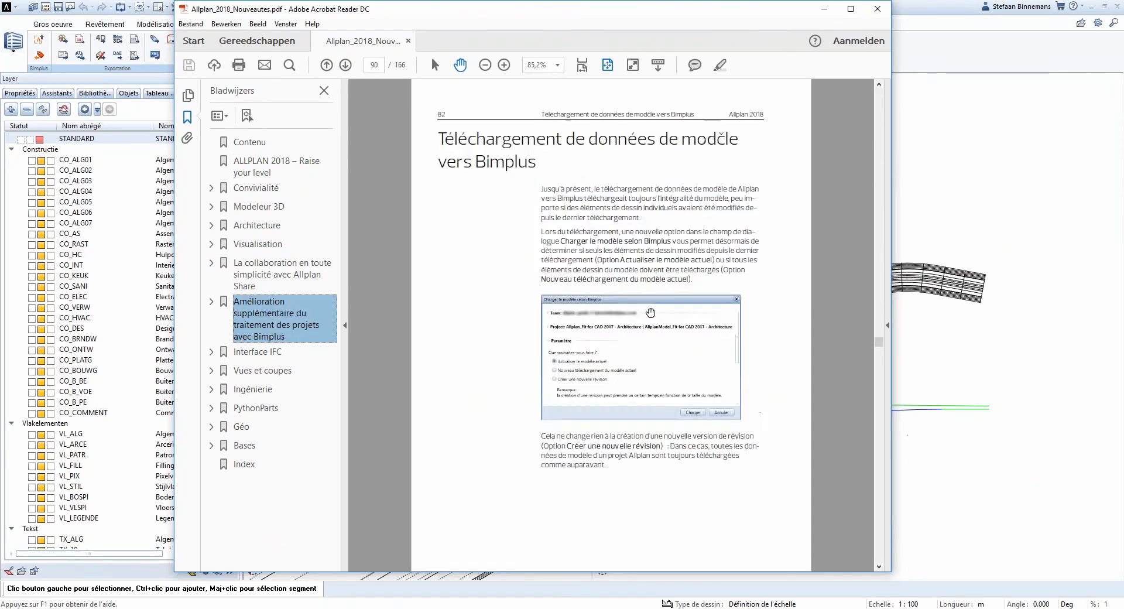
pyautogui.scroll(-4, 650, 342)
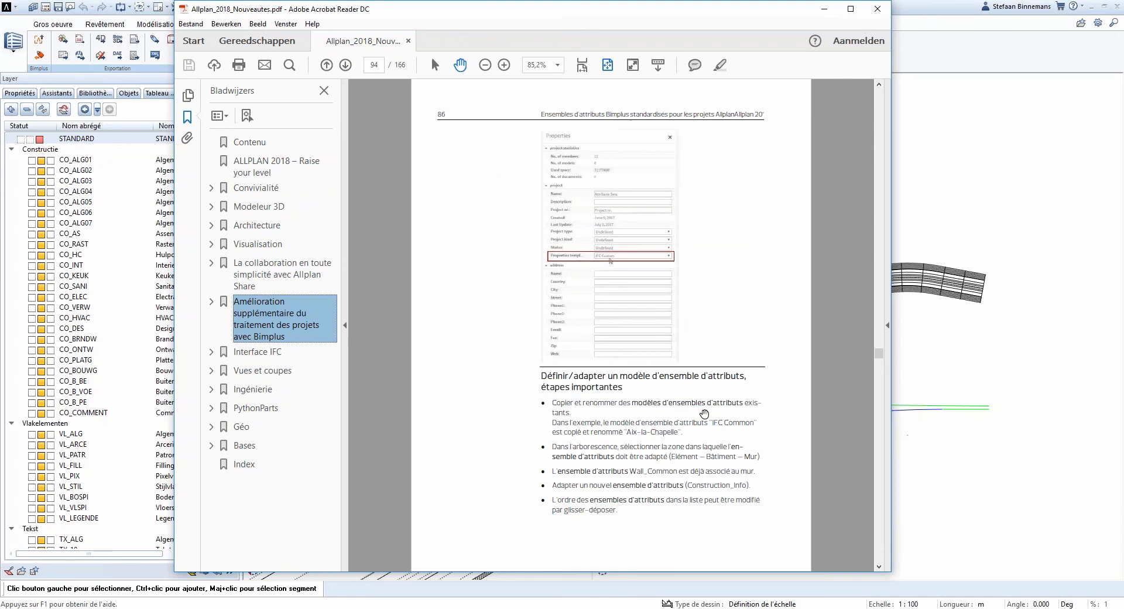
pyautogui.scroll(-1, 684, 400)
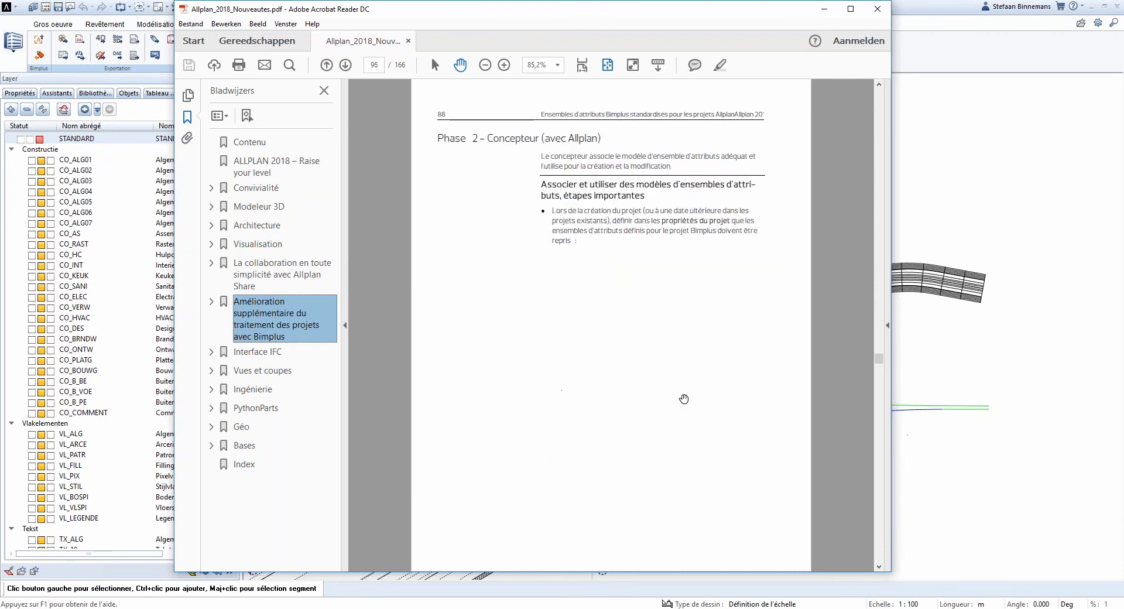
pyautogui.scroll(-2, 638, 285)
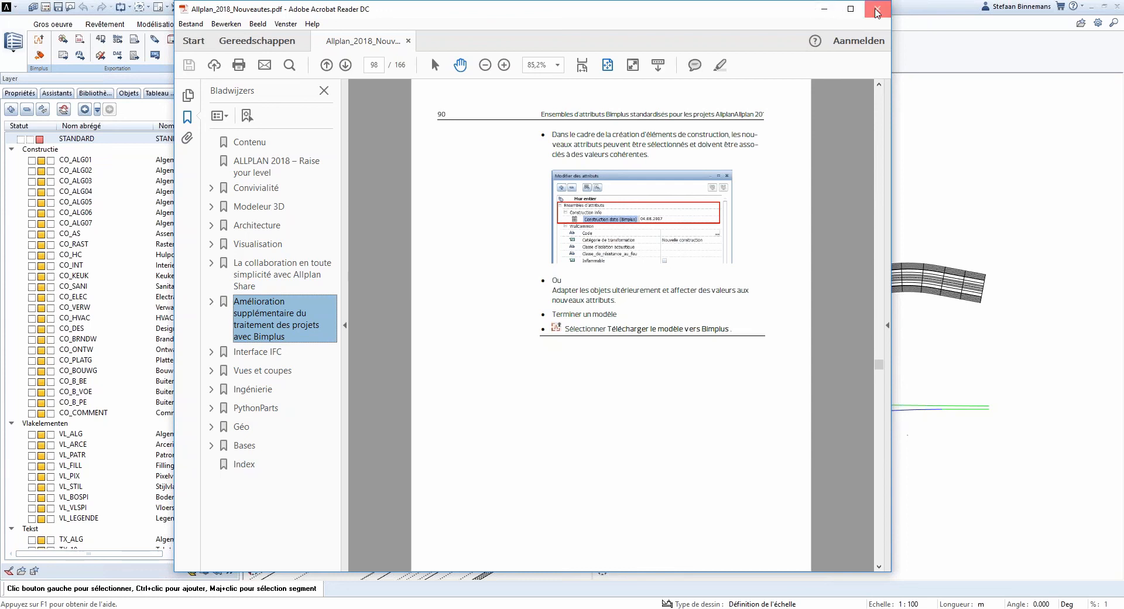
pyautogui.click(876, 9)
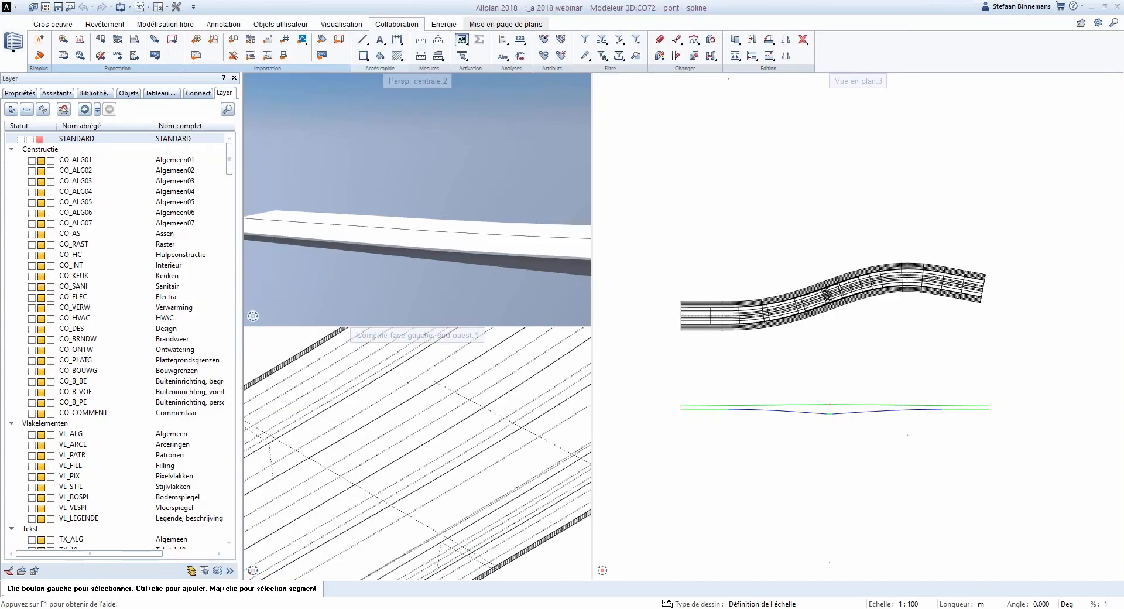